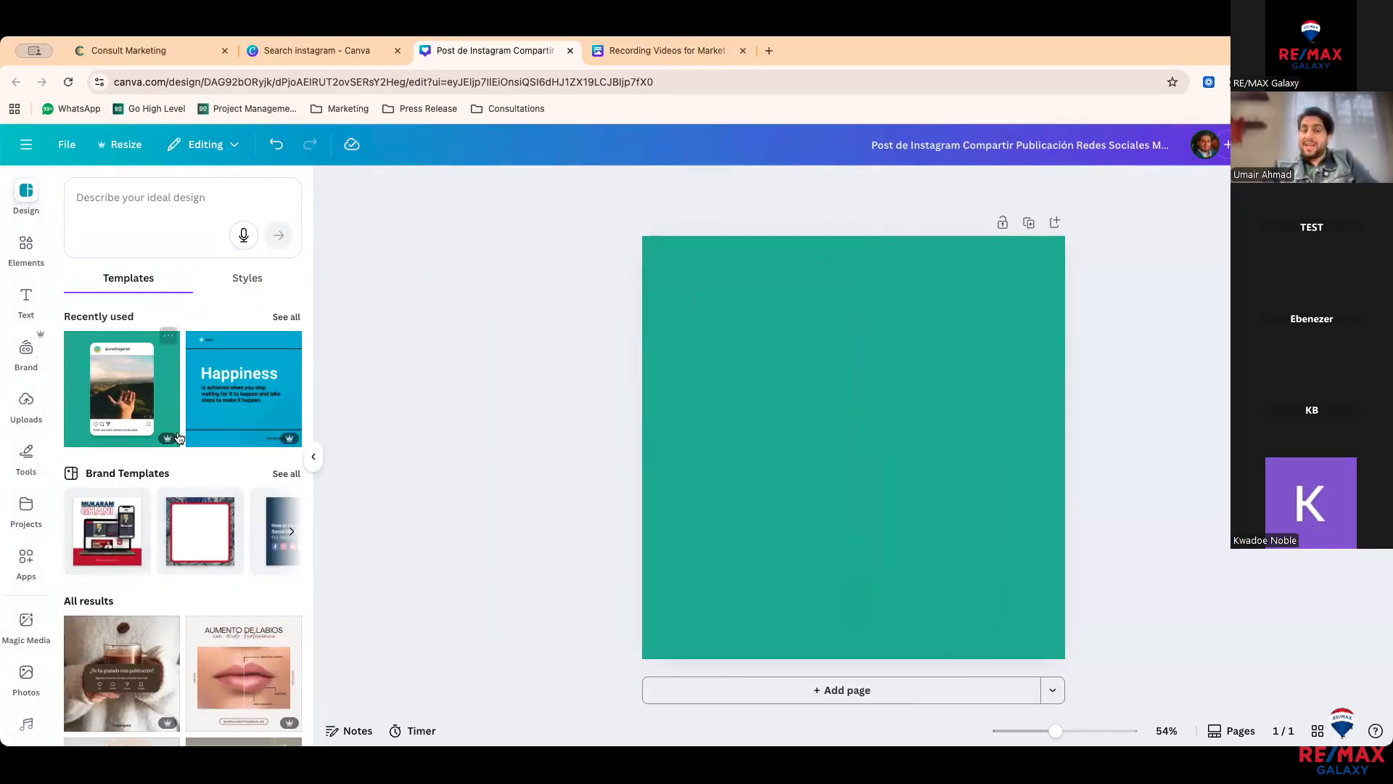
Step: Show all recently used templates and scroll through the full template grid
{"action": "left_click", "coordinate": [276, 317]}
{"action": "scroll", "coordinate": [225, 484], "scroll_direction": "down", "scroll_amount": 2}
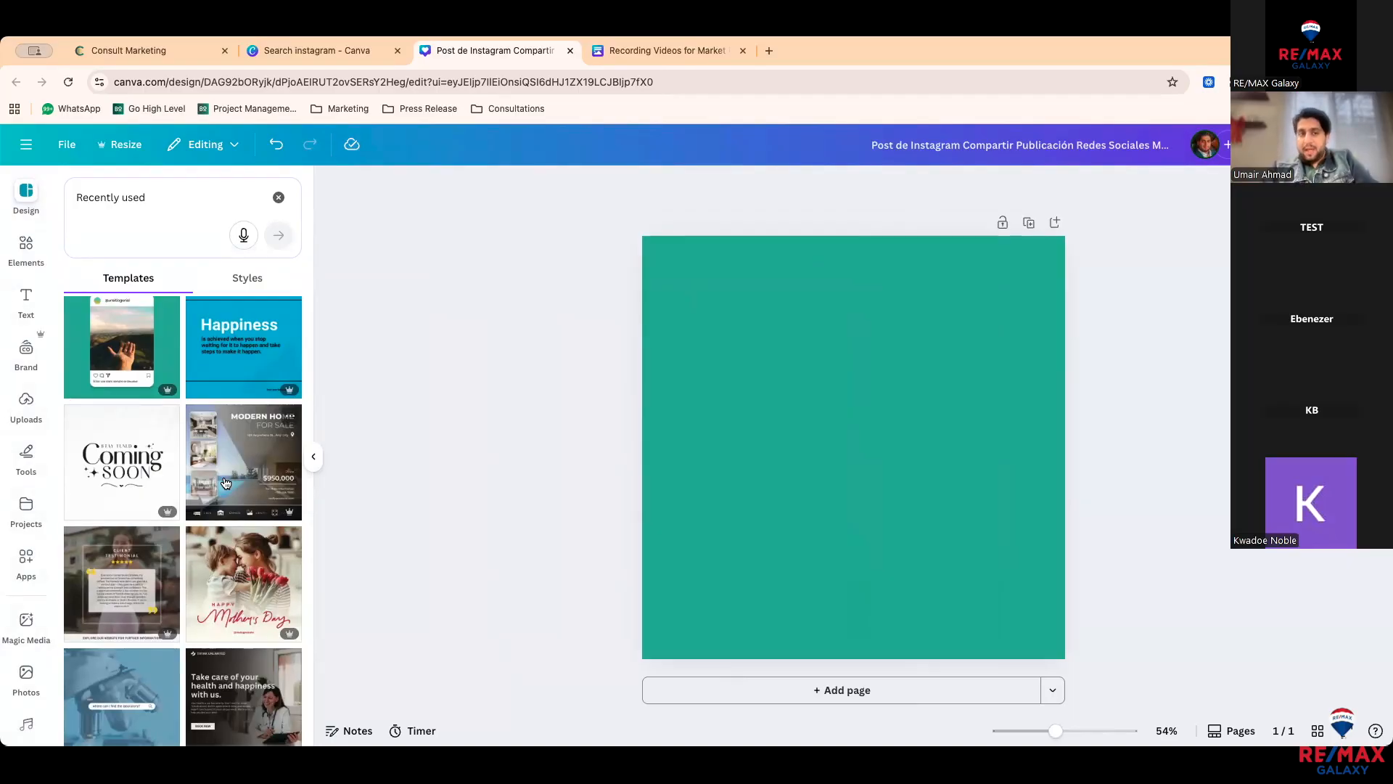
{"action": "scroll", "coordinate": [226, 483], "scroll_direction": "down", "scroll_amount": 5}
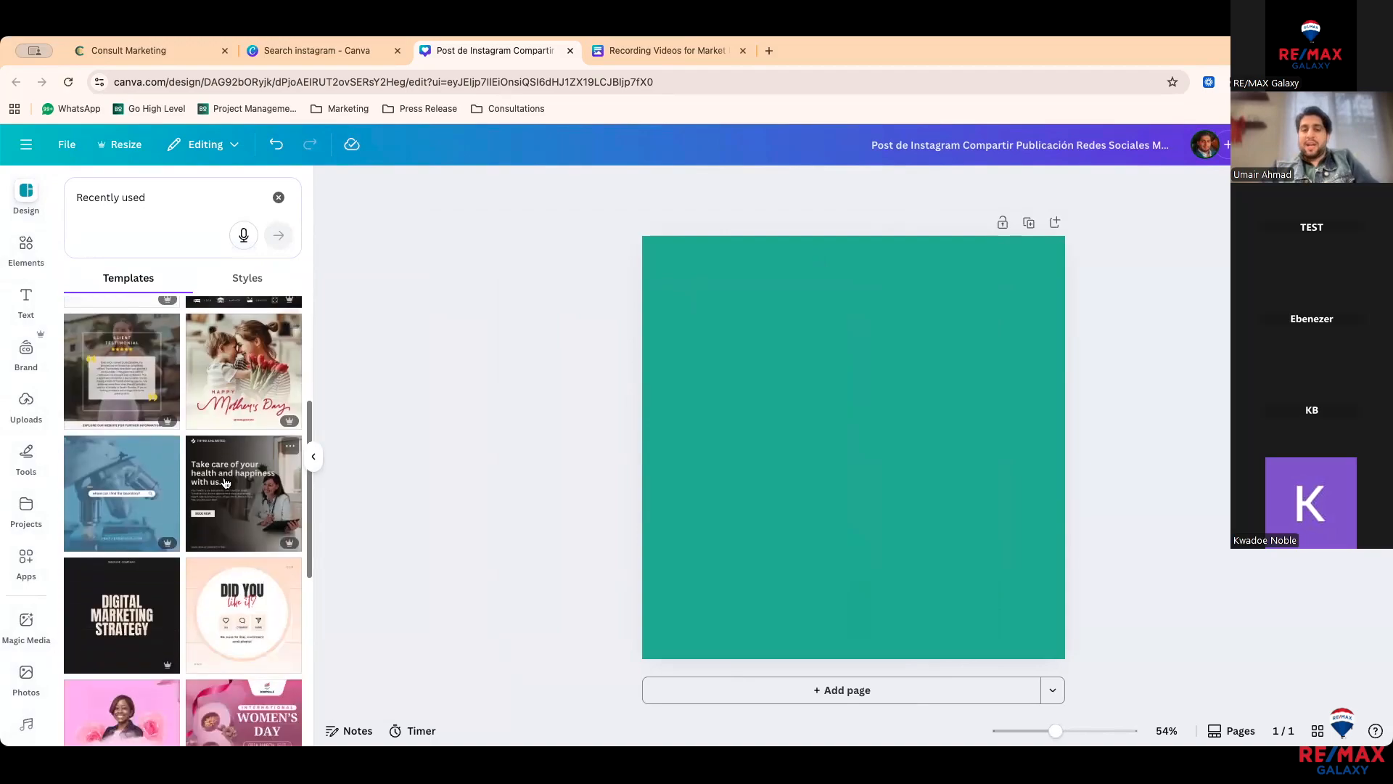
{"action": "scroll", "coordinate": [225, 483], "scroll_direction": "down", "scroll_amount": 2}
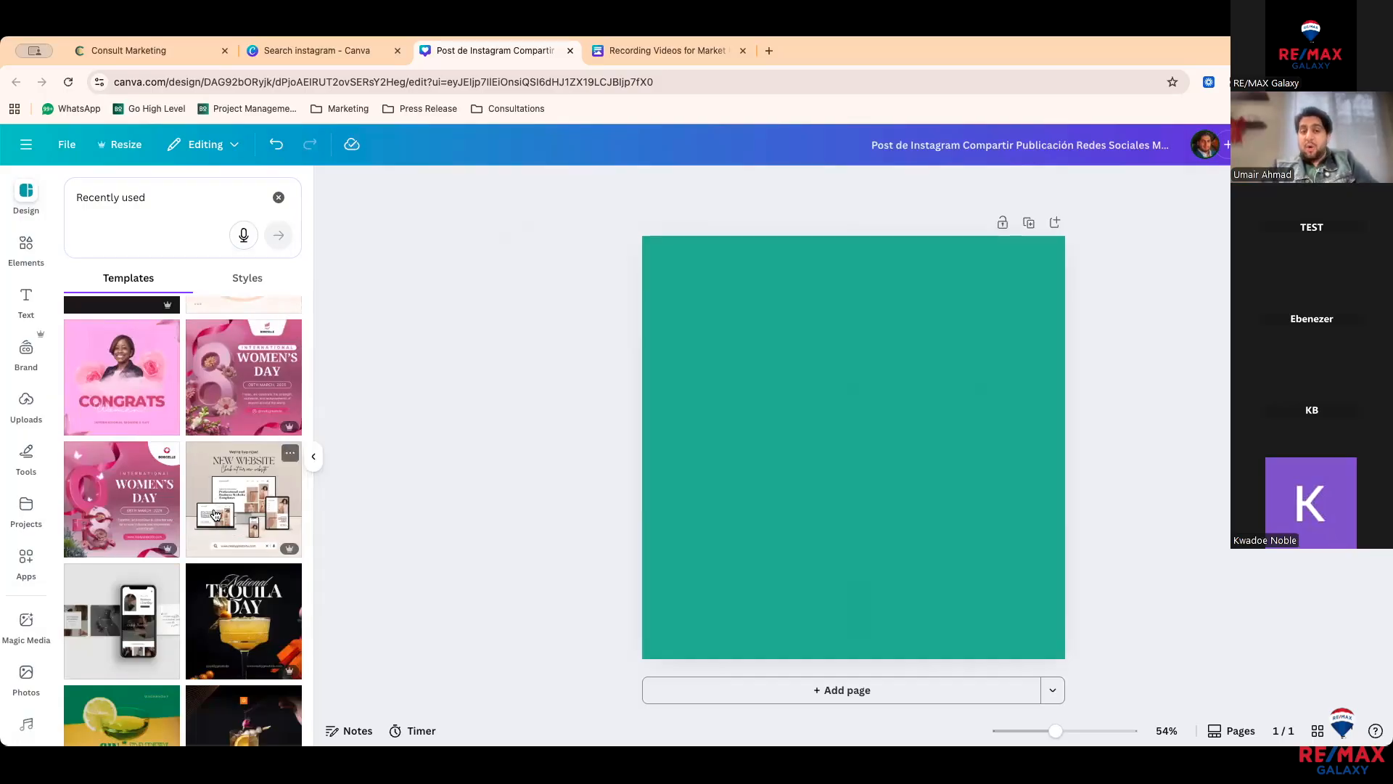
{"action": "scroll", "coordinate": [208, 524], "scroll_direction": "down", "scroll_amount": 1}
{"action": "scroll", "coordinate": [208, 523], "scroll_direction": "down", "scroll_amount": 5}
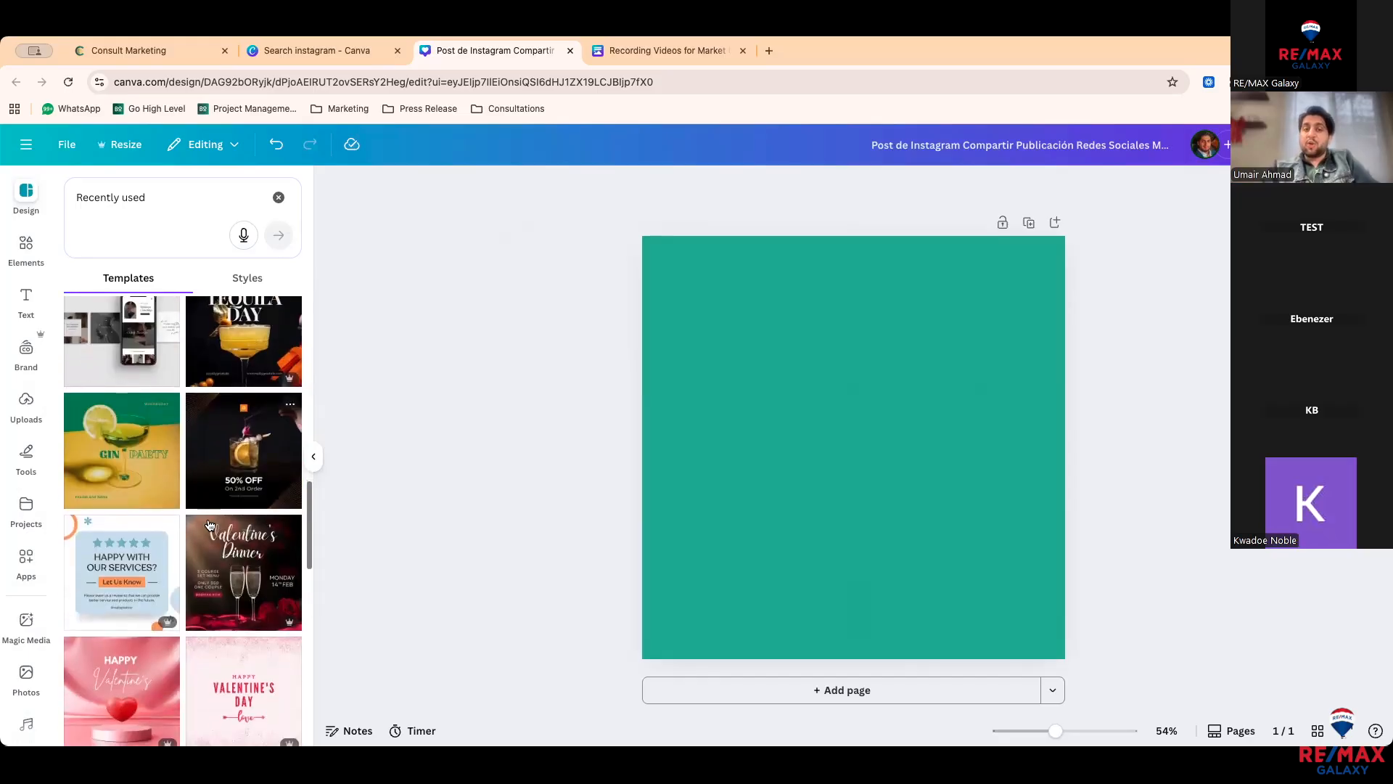
{"action": "scroll", "coordinate": [208, 524], "scroll_direction": "down", "scroll_amount": 1}
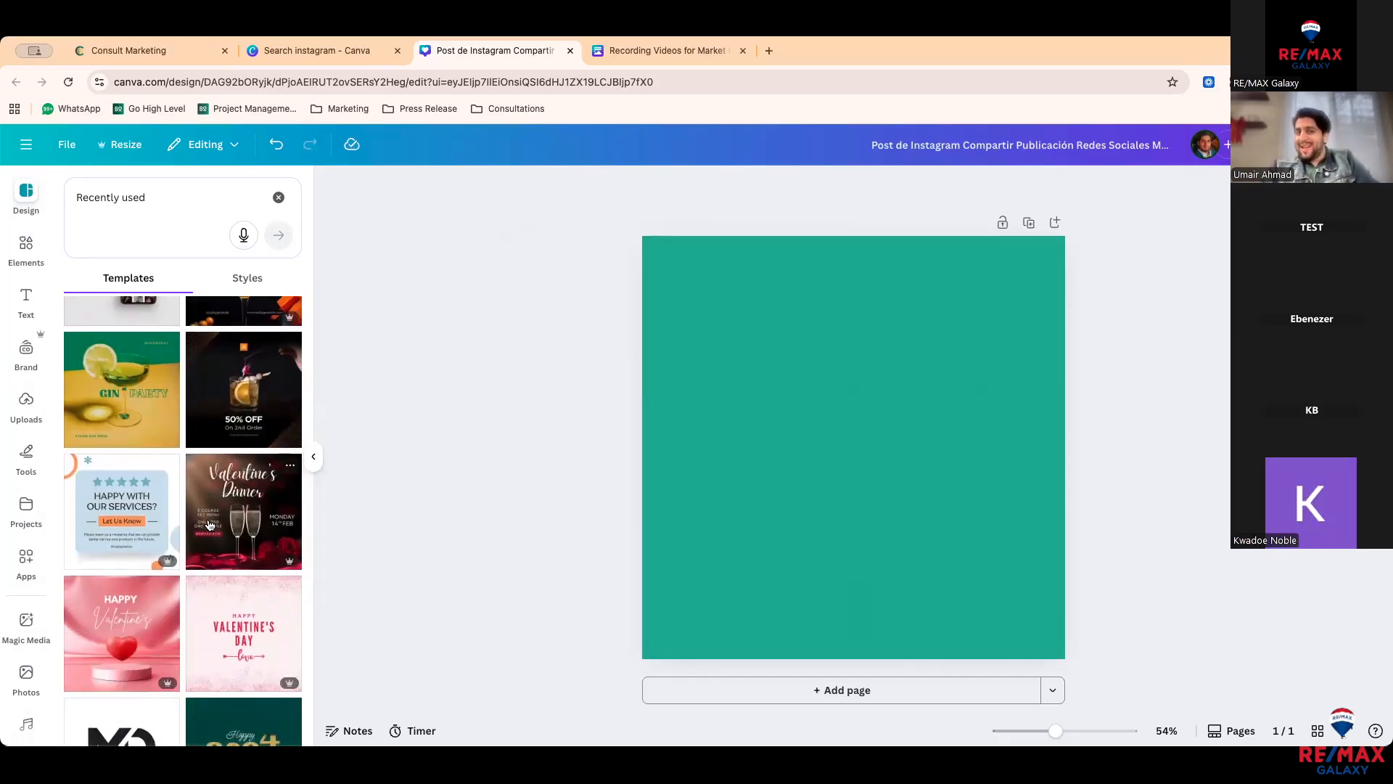
{"action": "scroll", "coordinate": [202, 485], "scroll_direction": "down", "scroll_amount": 10}
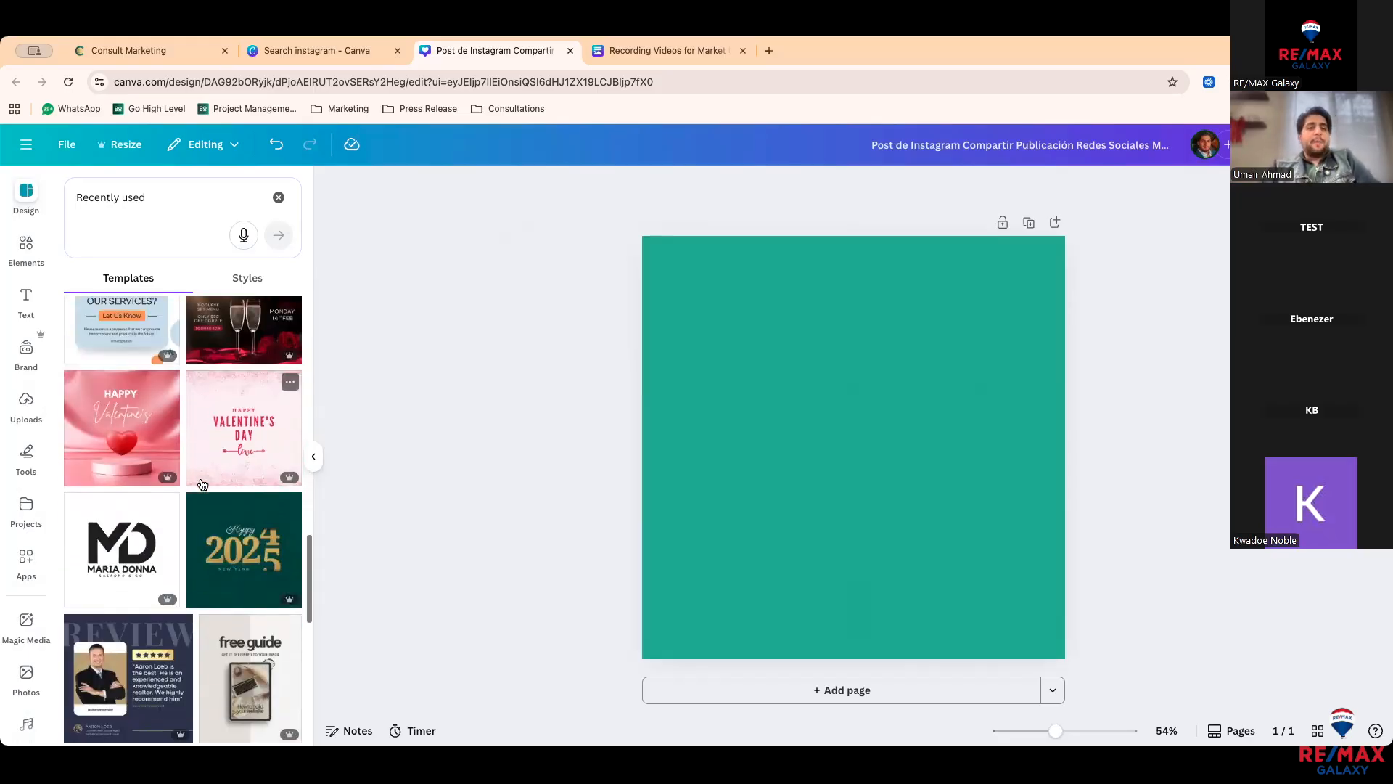
{"action": "scroll", "coordinate": [199, 508], "scroll_direction": "down", "scroll_amount": 1}
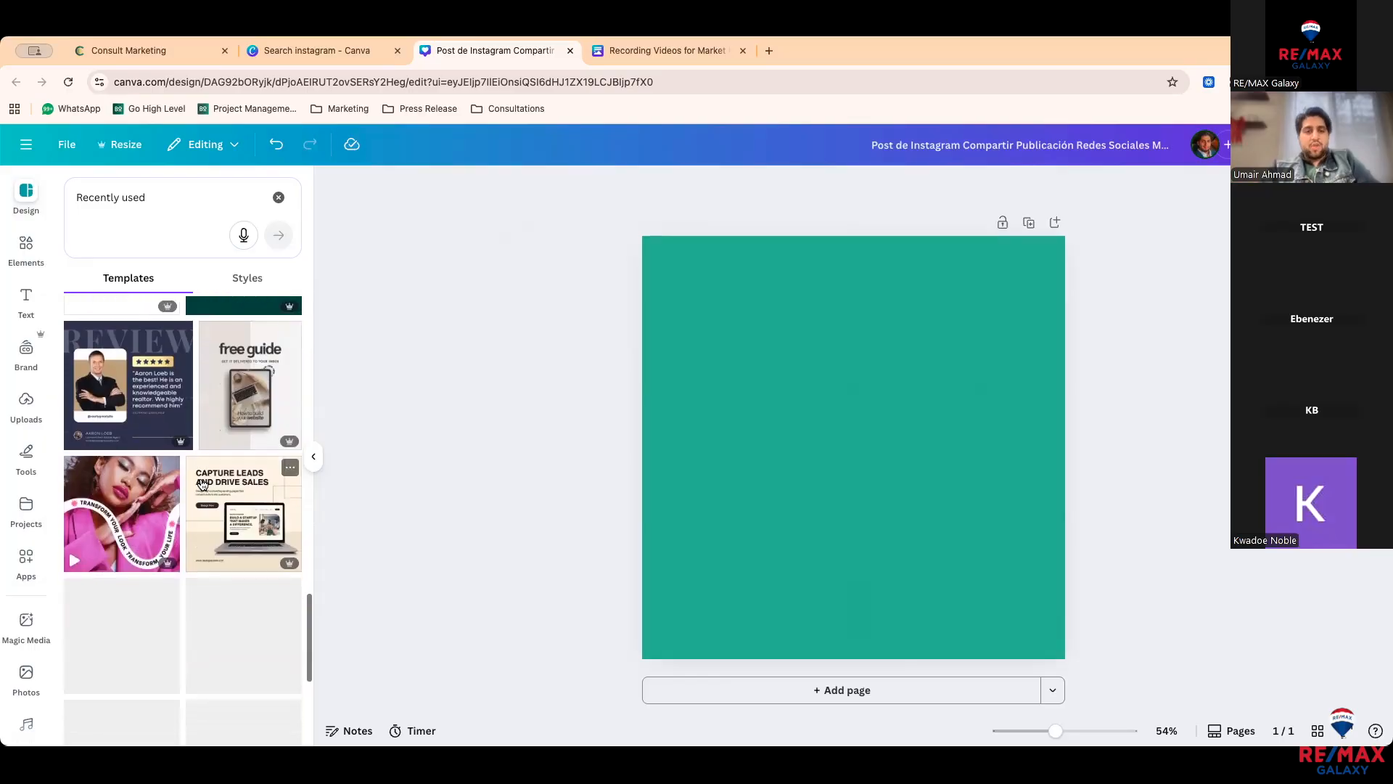
{"action": "scroll", "coordinate": [198, 517], "scroll_direction": "up", "scroll_amount": 3}
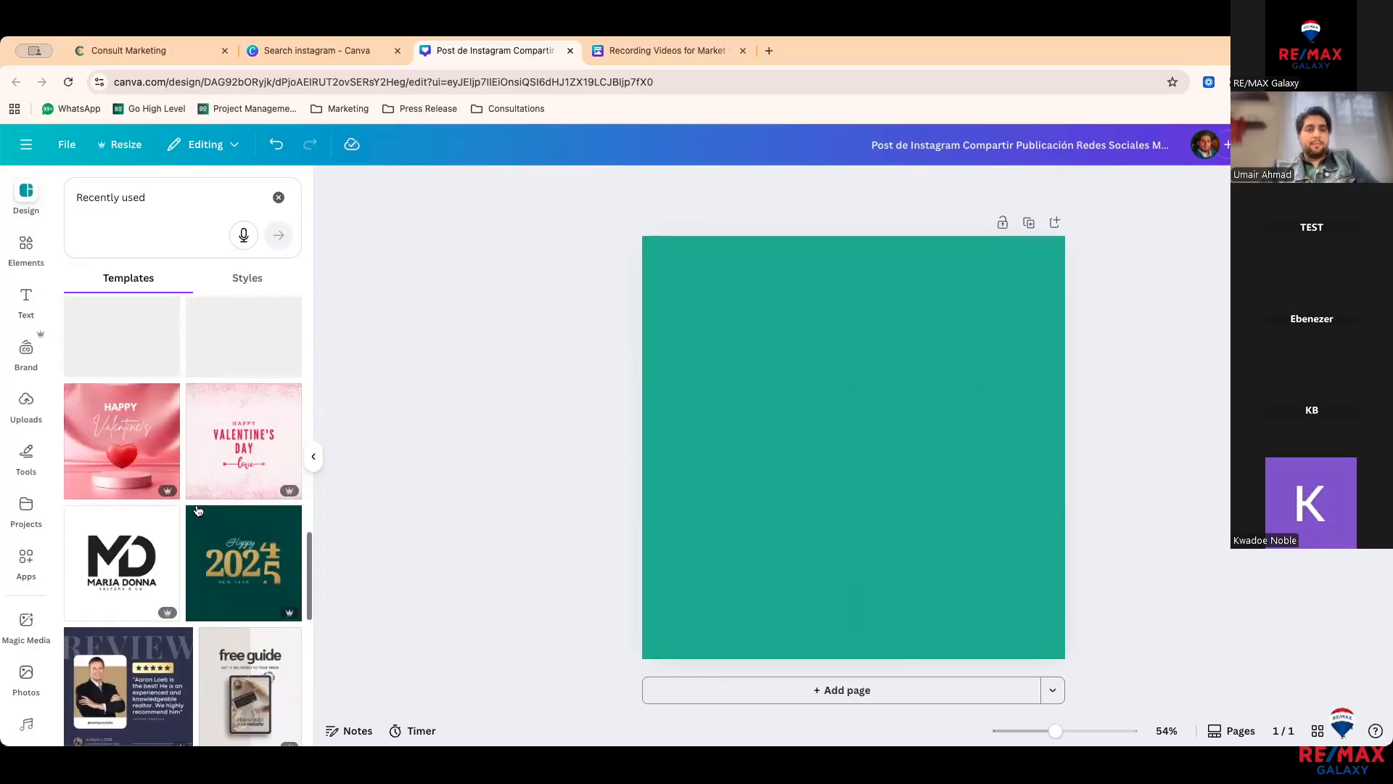
Step: From Elements > Shapes, add a square, widen it into a rectangle and type placeholder text
{"action": "left_click", "coordinate": [16, 250]}
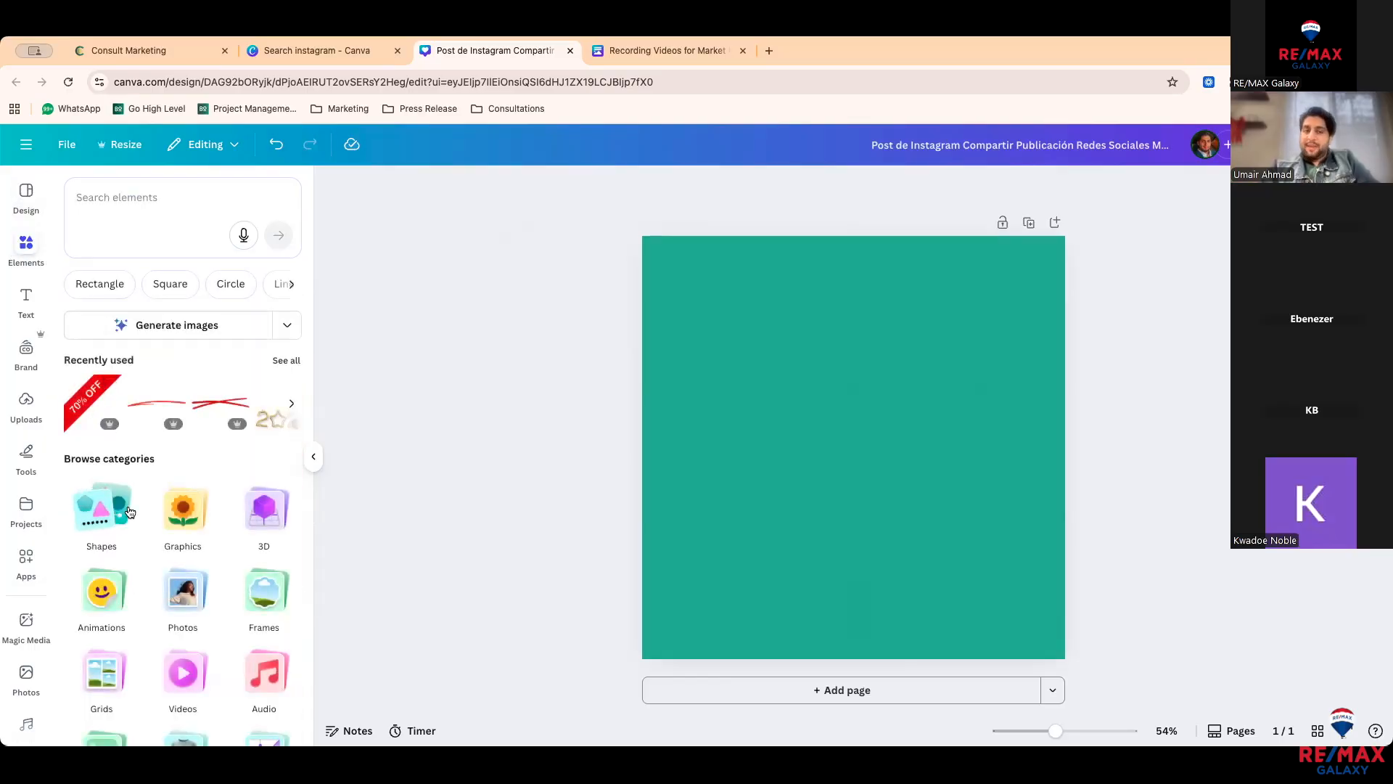
{"action": "scroll", "coordinate": [125, 501], "scroll_direction": "down", "scroll_amount": 3}
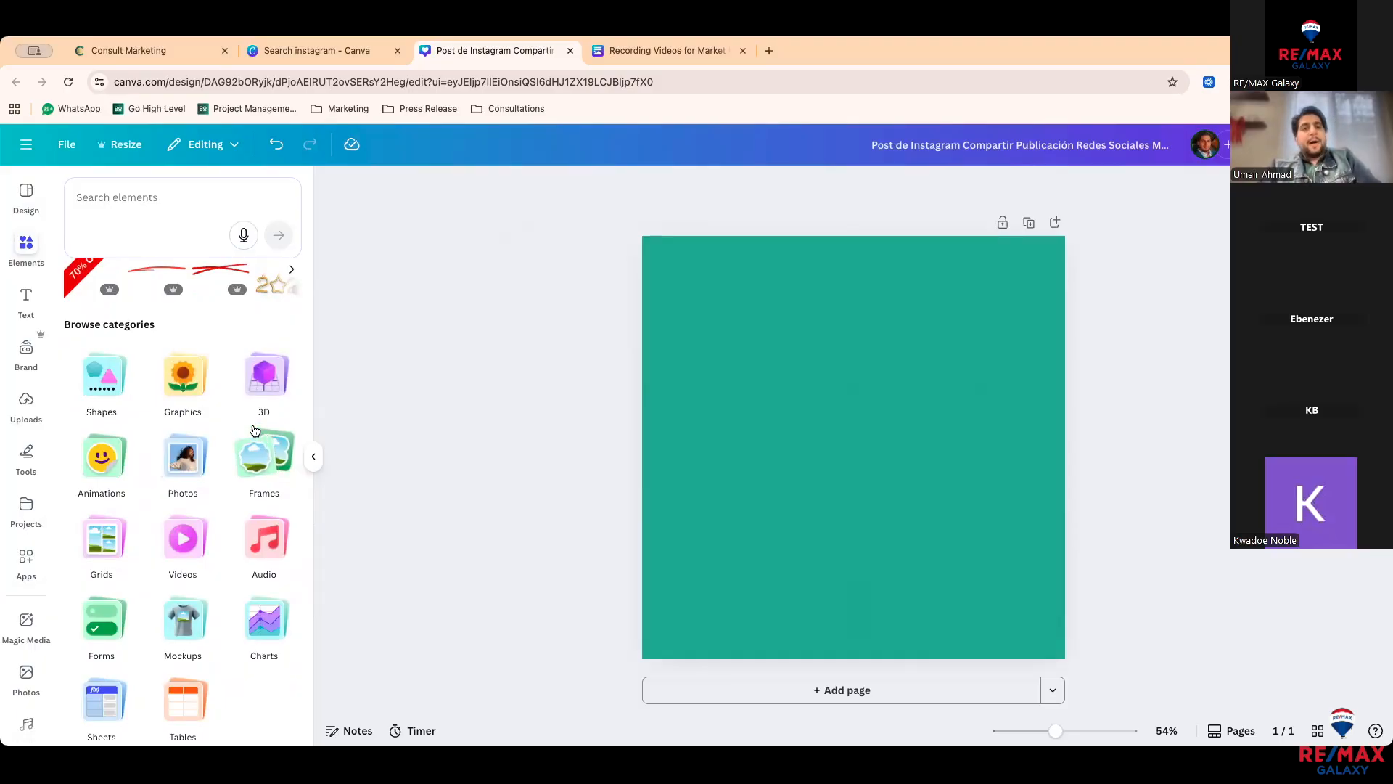
{"action": "left_click", "coordinate": [113, 382]}
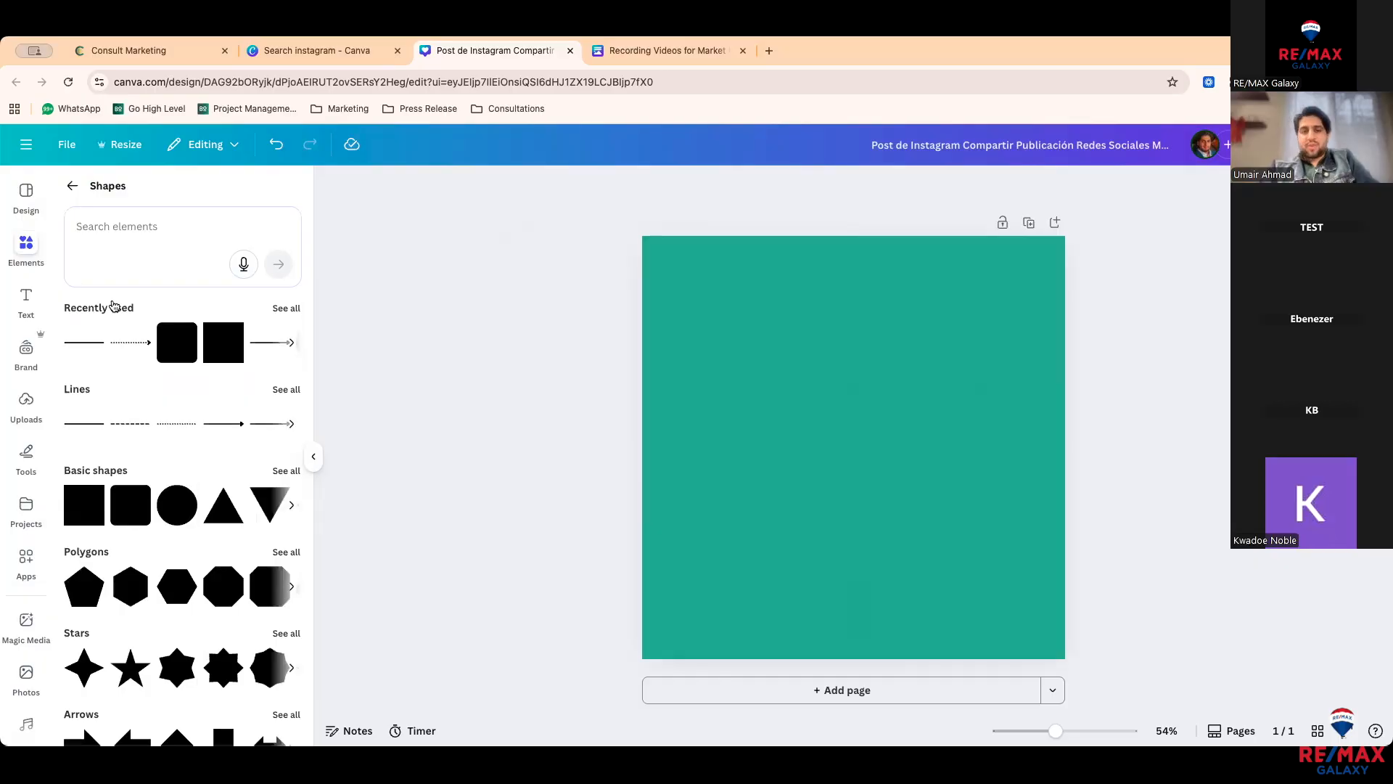
{"action": "key", "text": "r"}
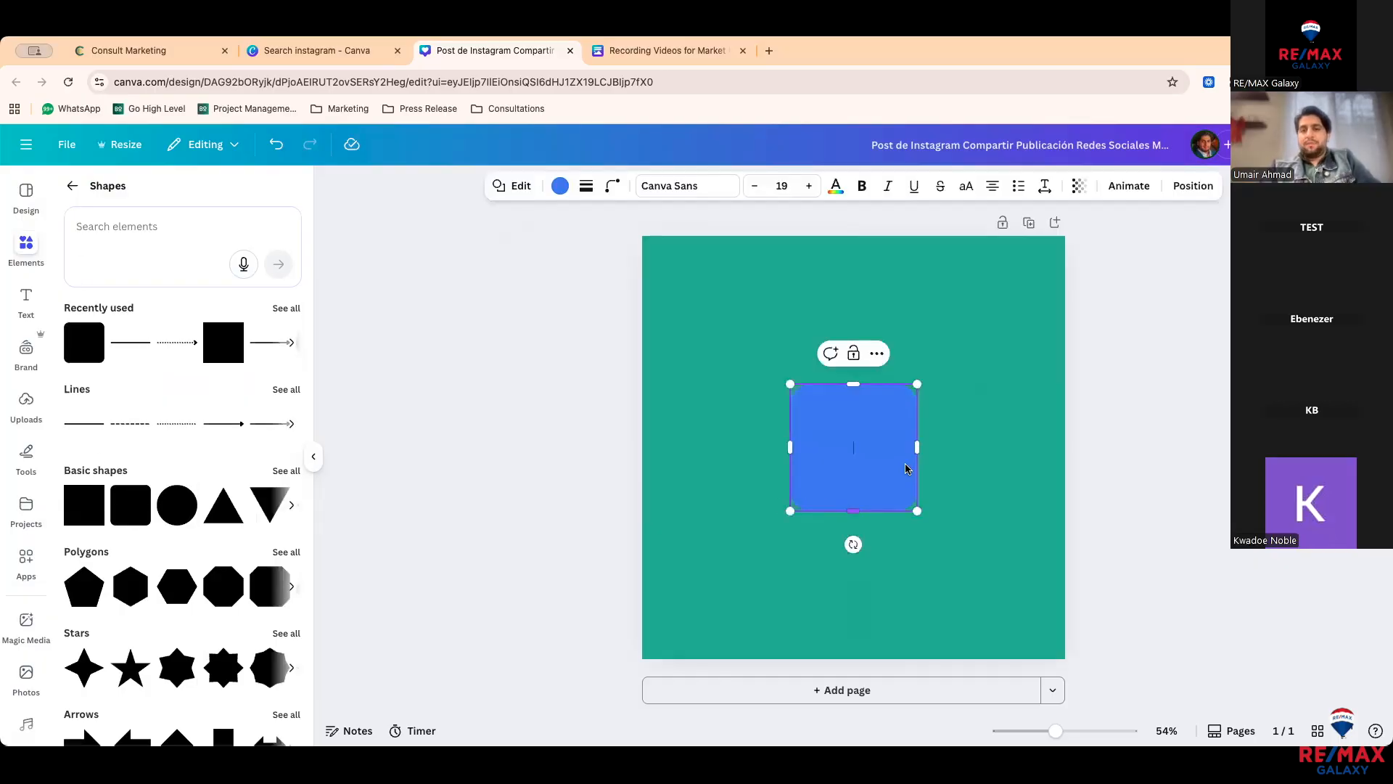
{"action": "left_click_drag", "start_coordinate": [915, 447], "coordinate": [1007, 447]}
{"action": "type", "text": "dcvdwvsd"}
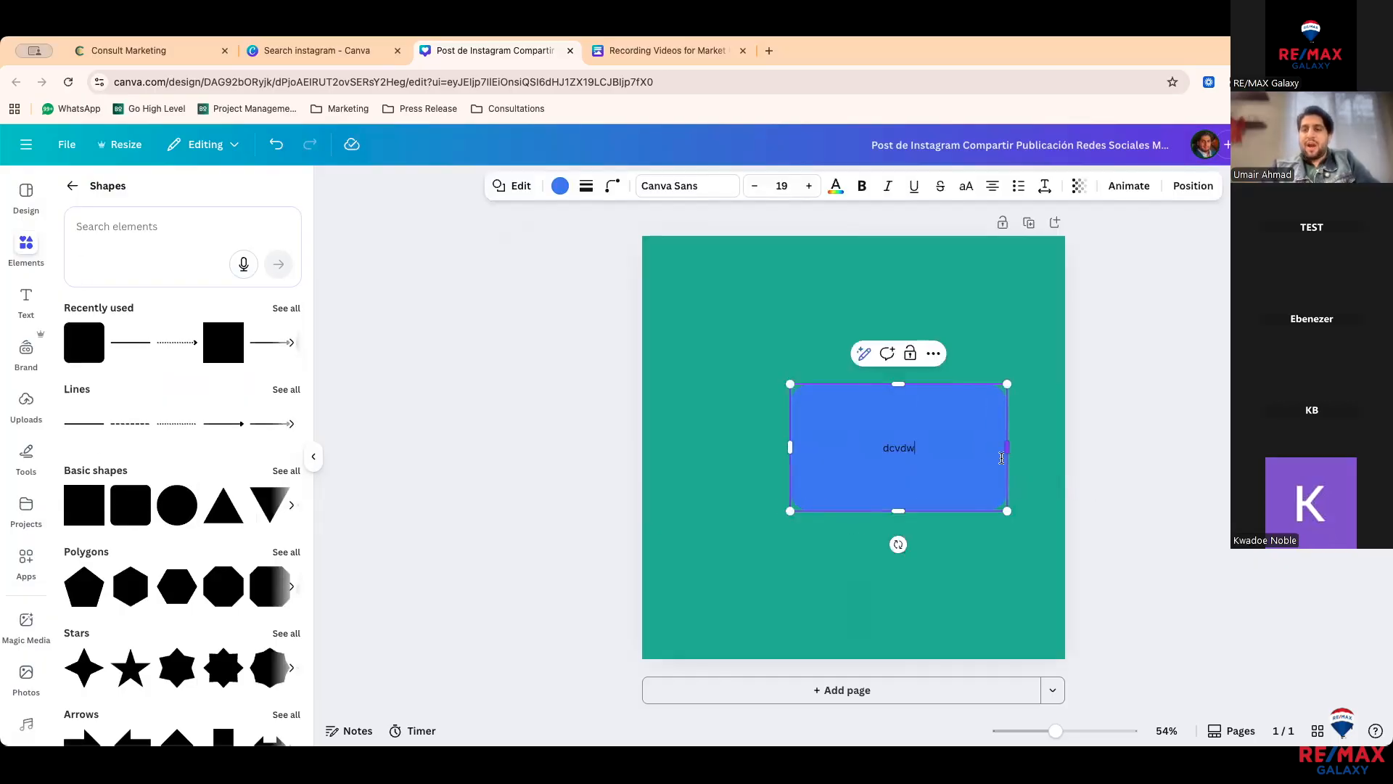
Step: Try purple, blue-purple gradient and pink-orange gradient fills on the rectangle, then delete it
{"action": "left_click", "coordinate": [560, 187]}
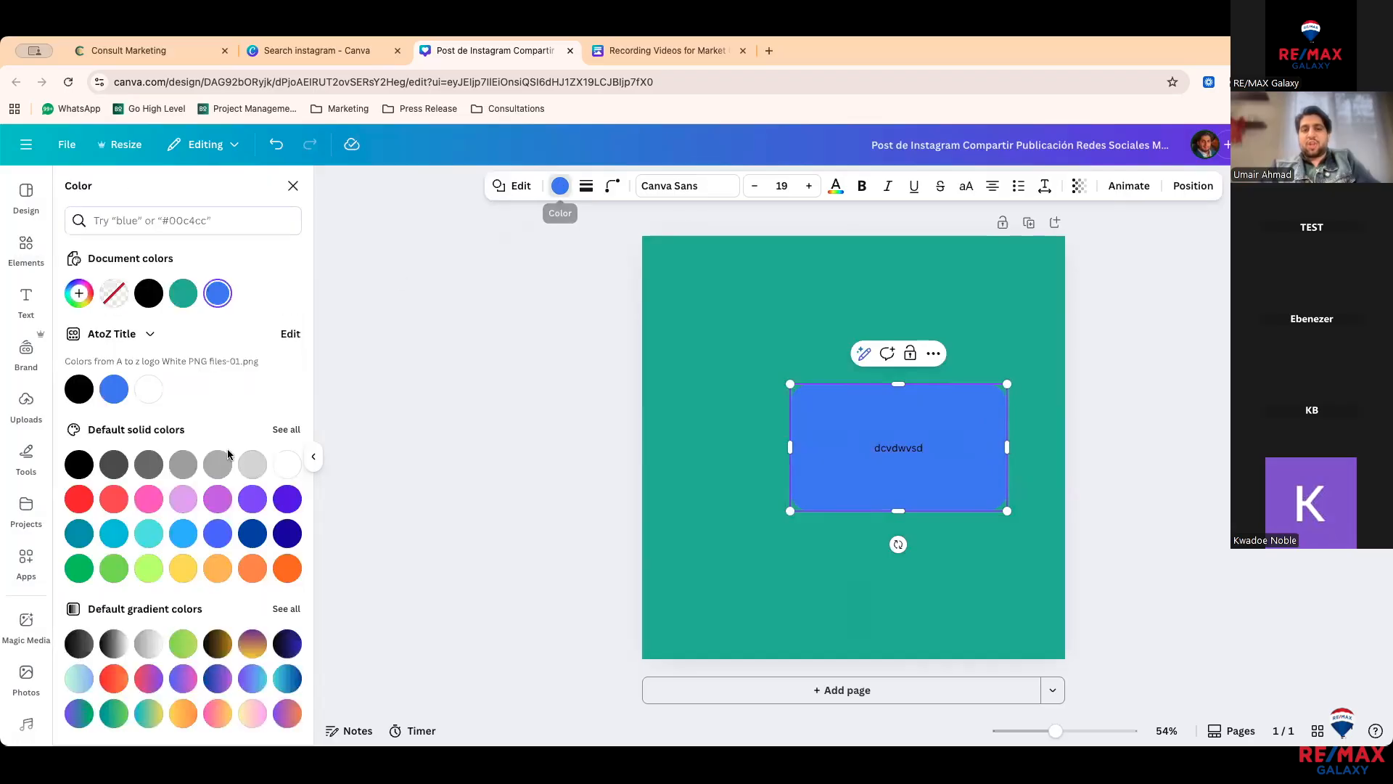
{"action": "left_click", "coordinate": [218, 500]}
{"action": "left_click", "coordinate": [216, 677]}
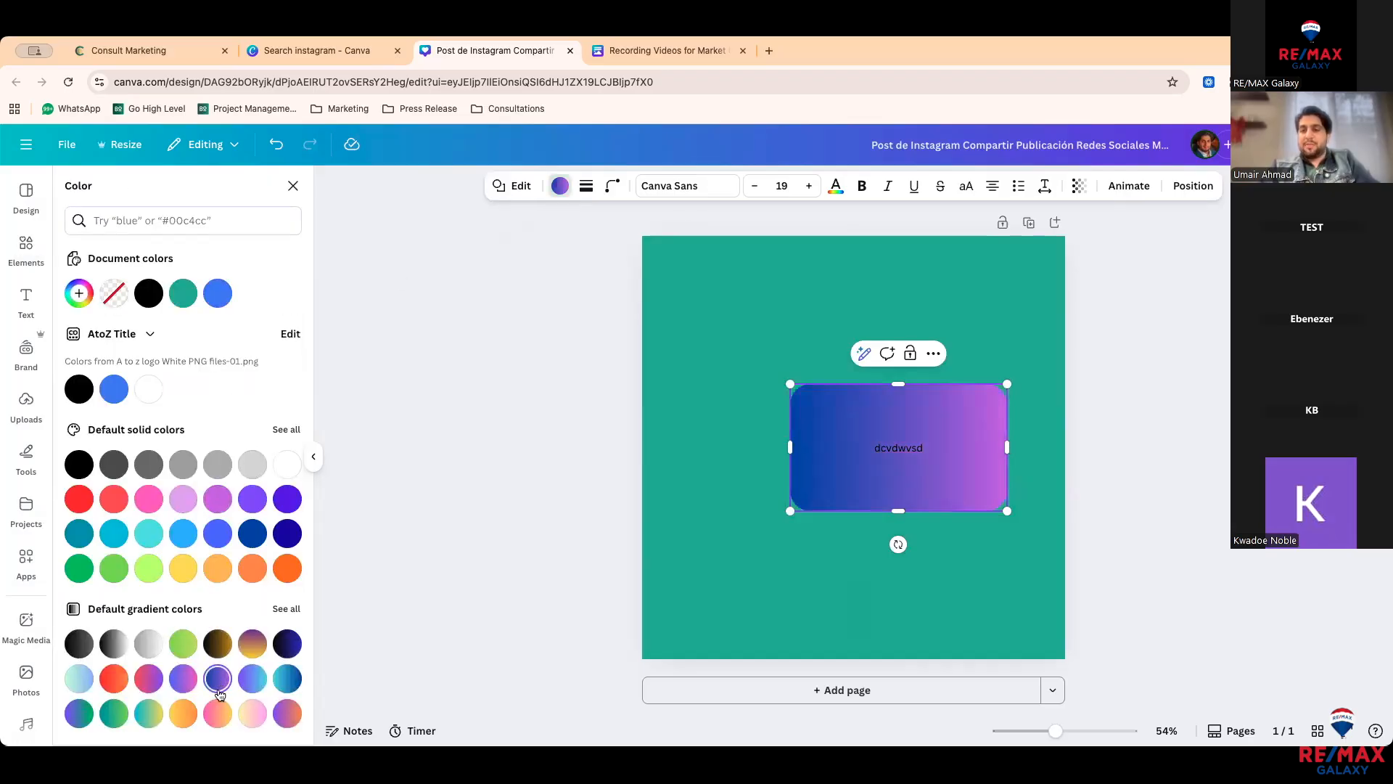
{"action": "left_click", "coordinate": [219, 711]}
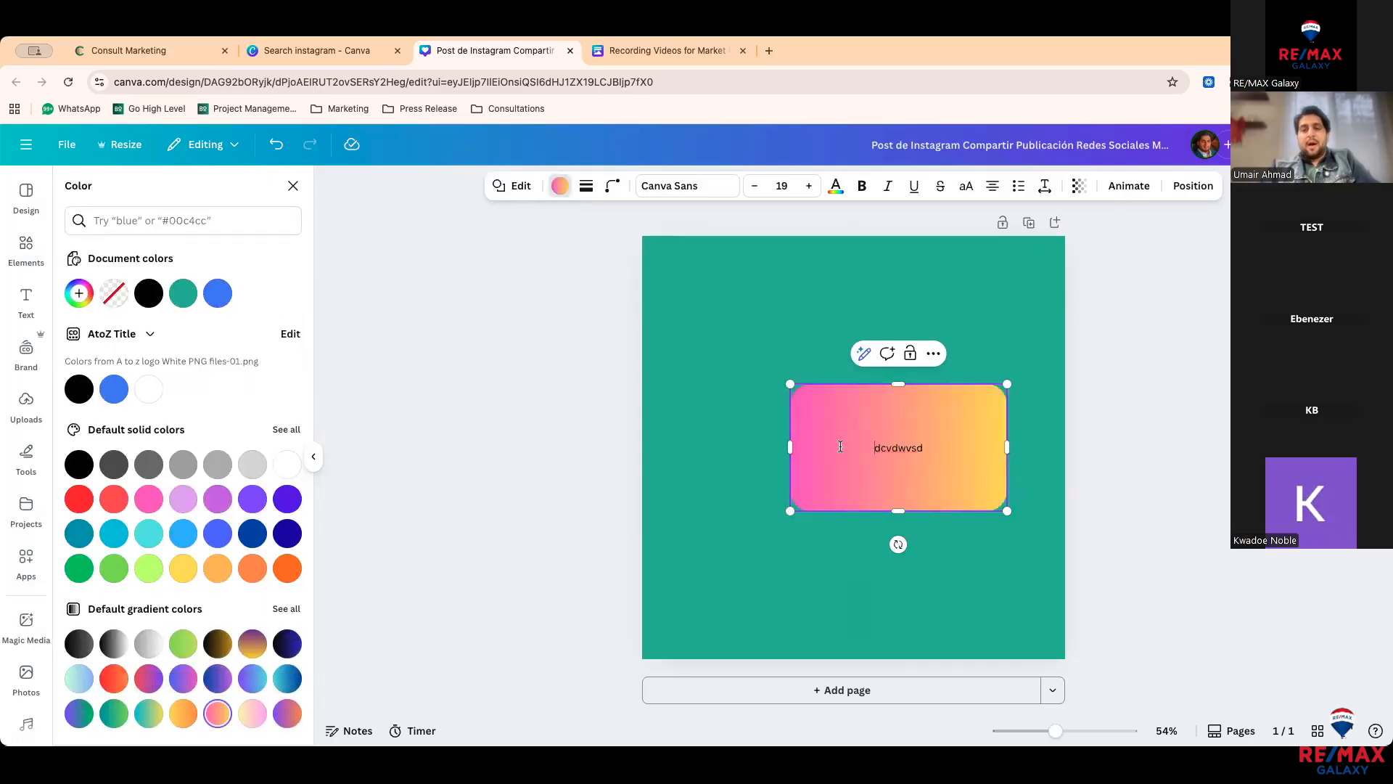
{"action": "left_click", "coordinate": [834, 423]}
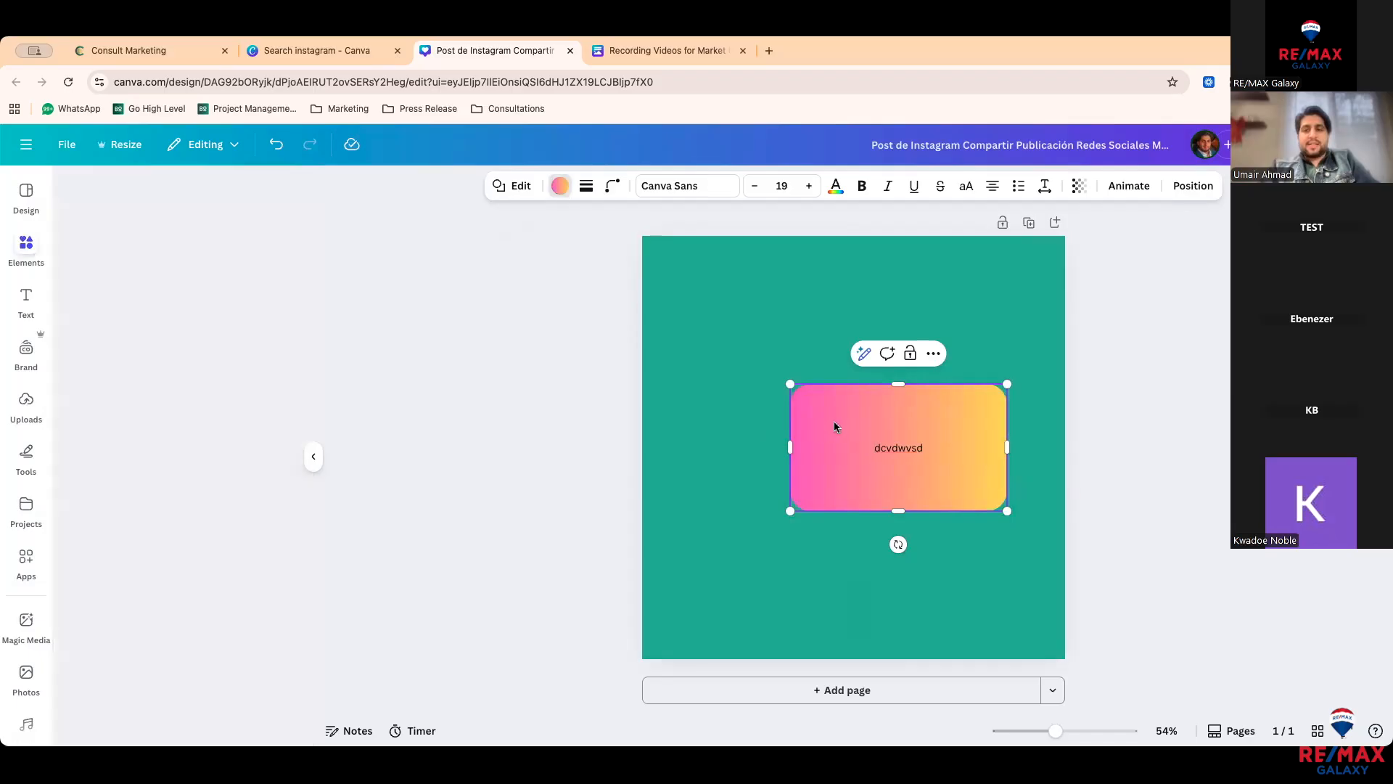
{"action": "key", "text": "Delete"}
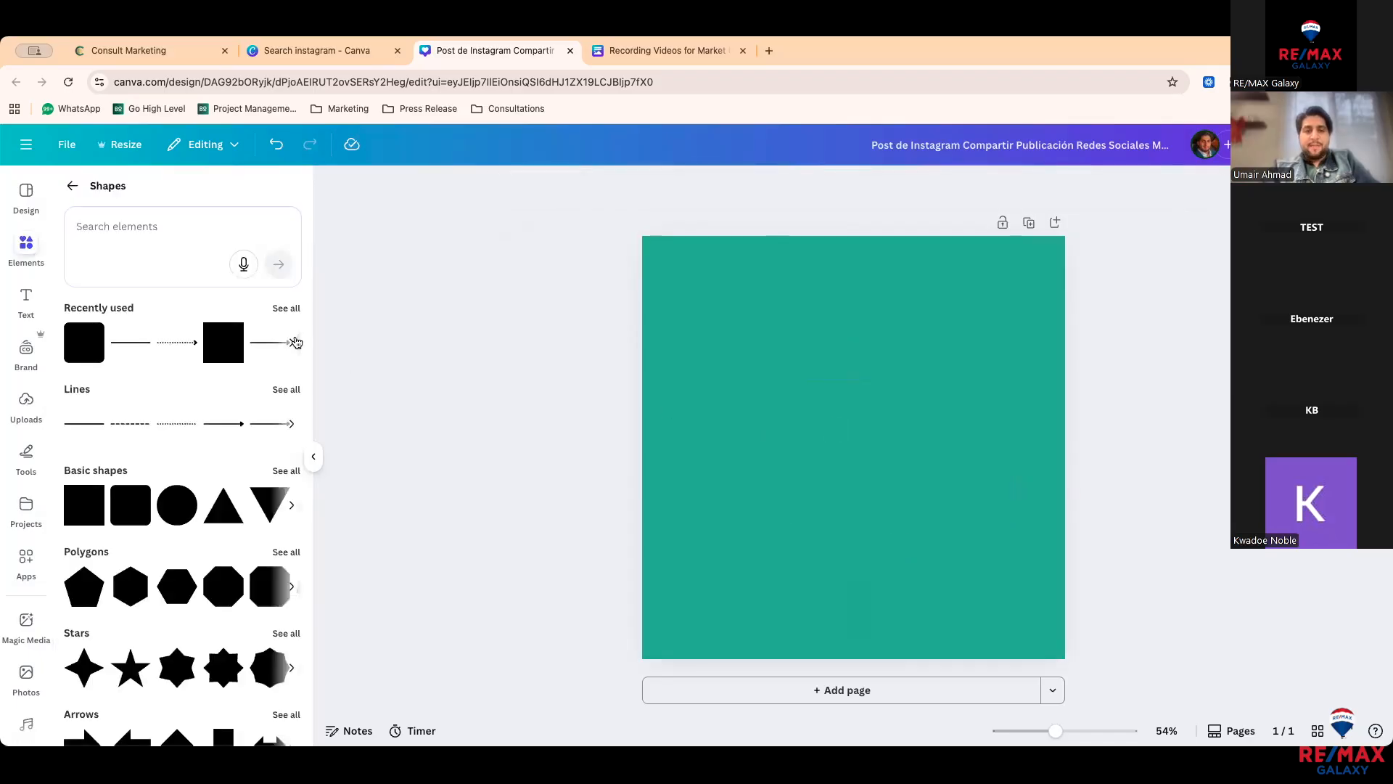
Step: Open the Graphics category, add the 70% off tag, then delete it
{"action": "left_click", "coordinate": [72, 186]}
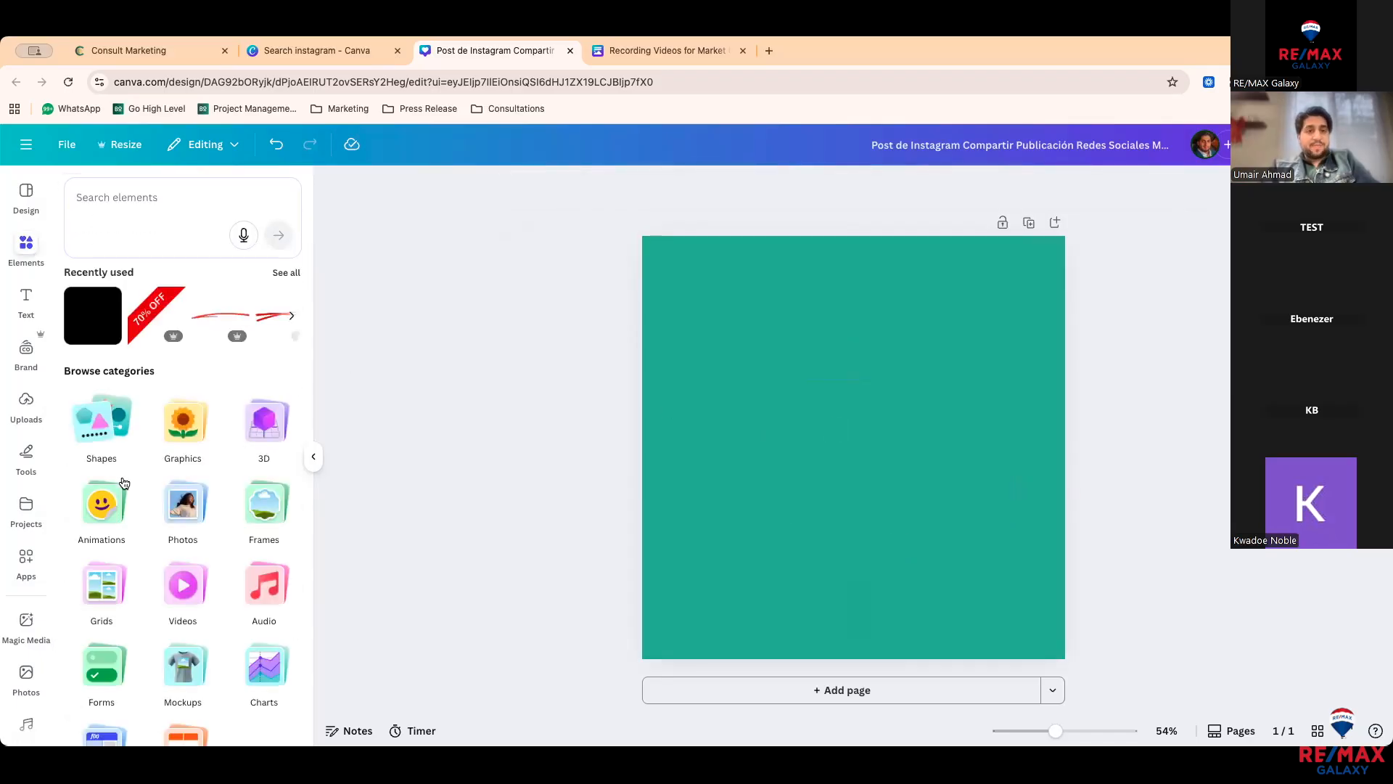
{"action": "left_click", "coordinate": [187, 426]}
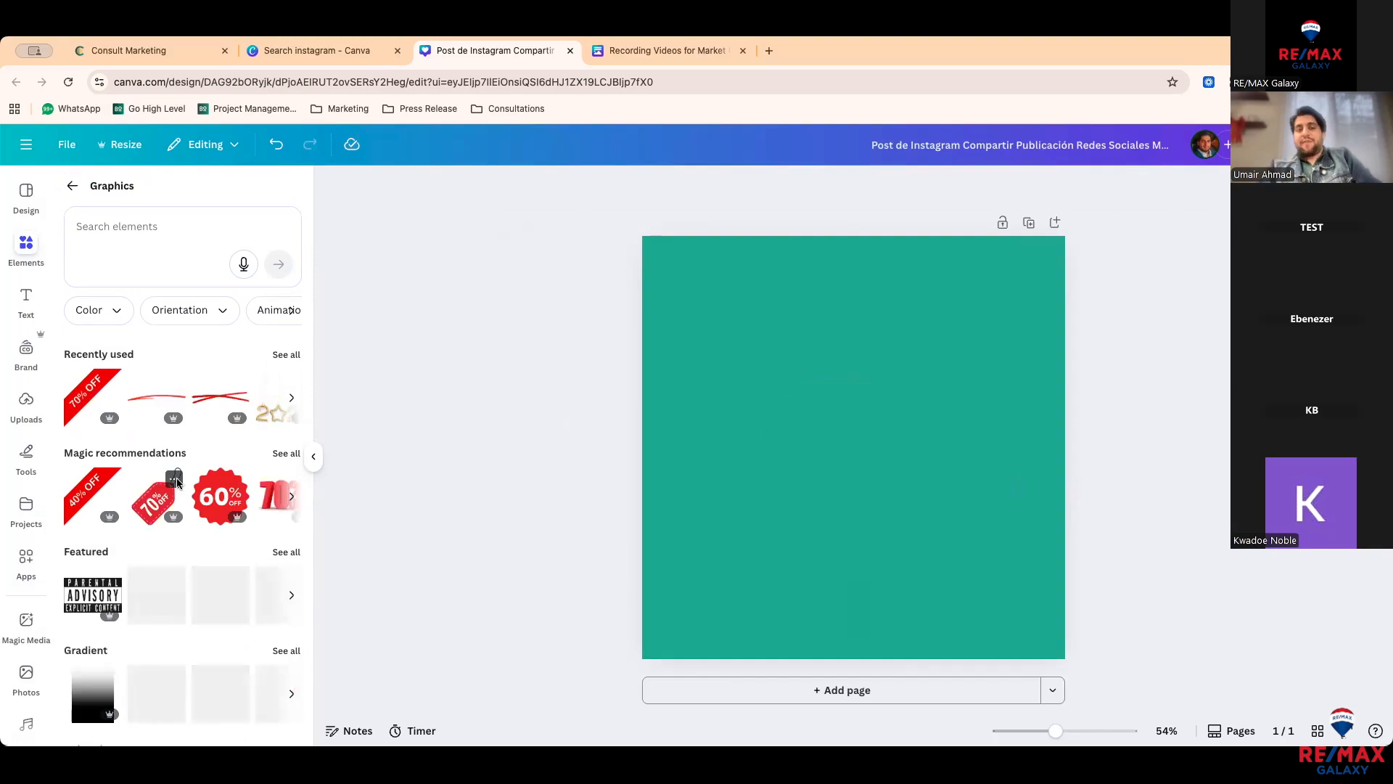
{"action": "scroll", "coordinate": [177, 484], "scroll_direction": "down", "scroll_amount": 1}
{"action": "scroll", "coordinate": [177, 484], "scroll_direction": "up", "scroll_amount": 1}
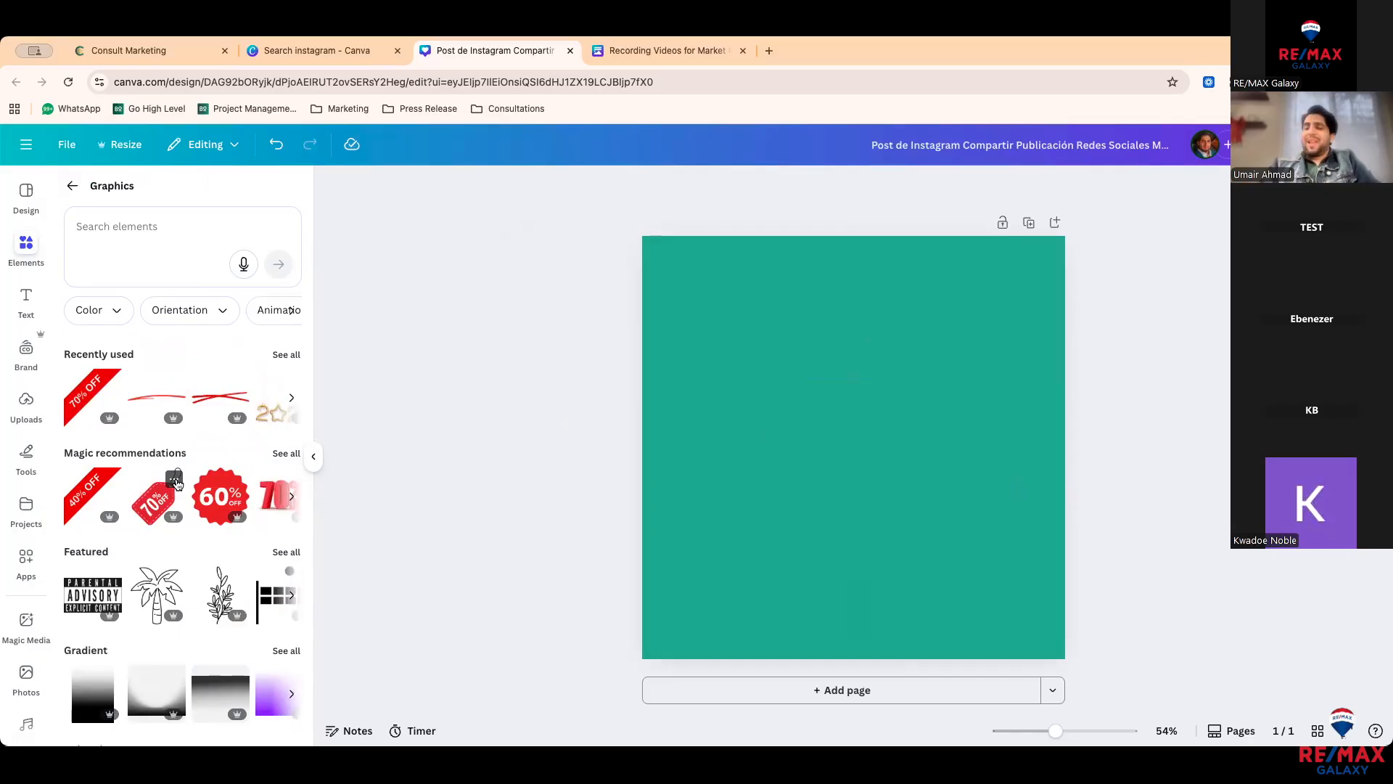
{"action": "scroll", "coordinate": [177, 484], "scroll_direction": "down", "scroll_amount": 2}
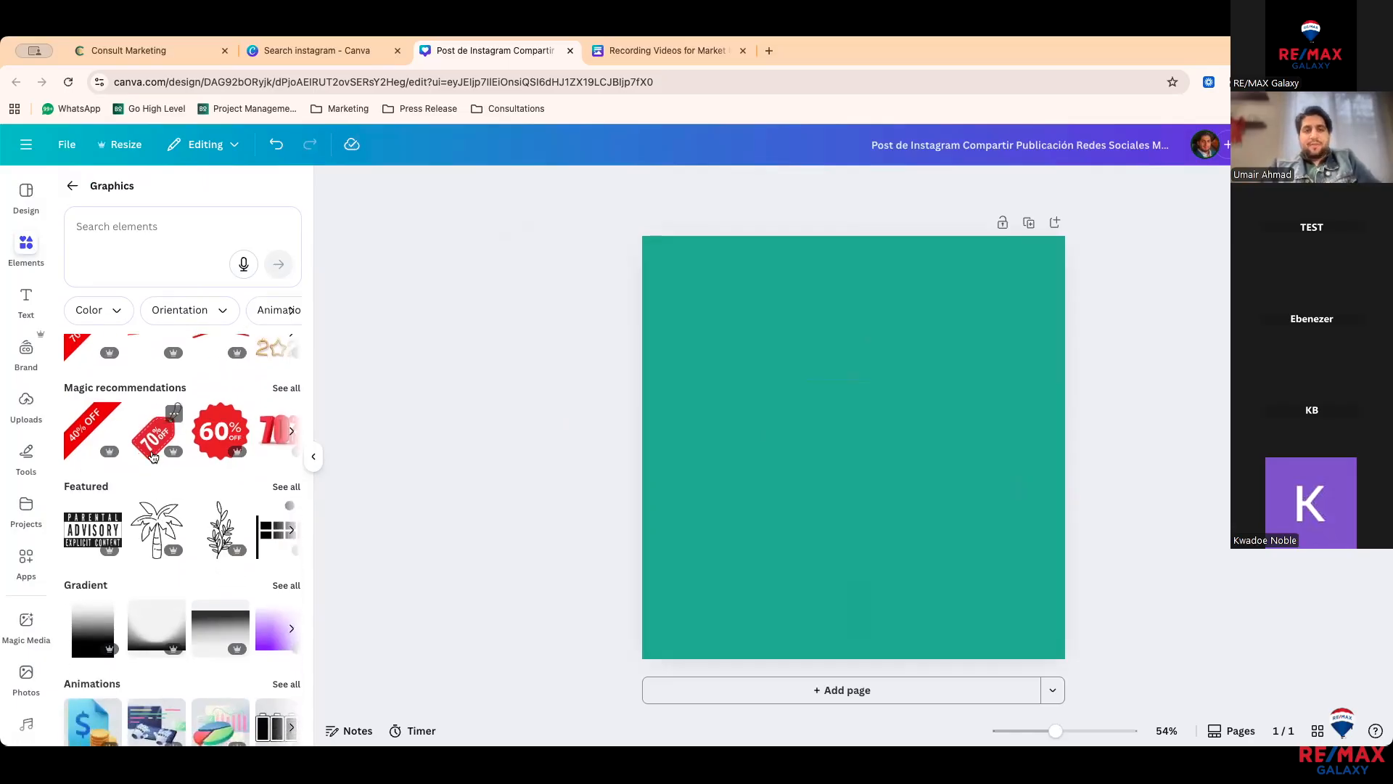
{"action": "left_click", "coordinate": [152, 455]}
{"action": "key", "text": "Delete"}
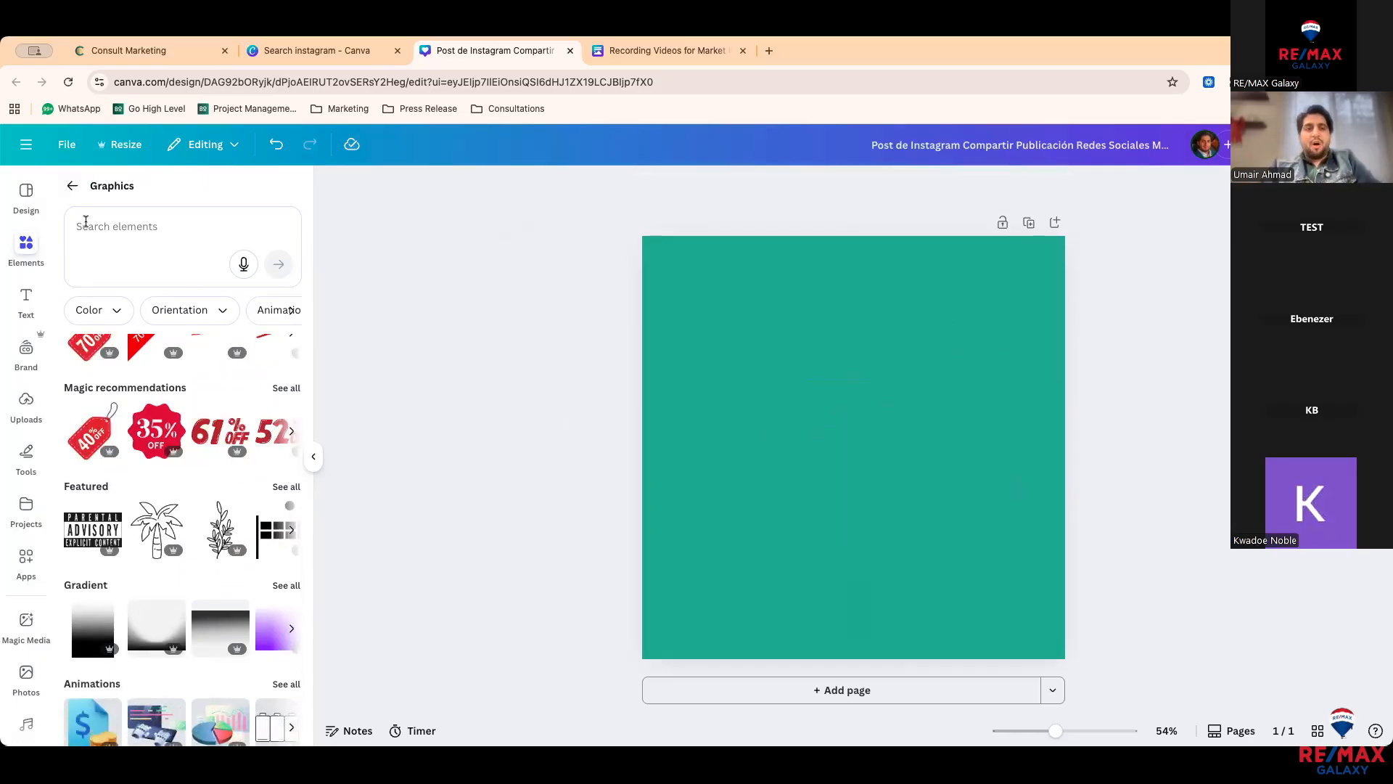
Step: Search graphics for 'equal housing', browse the results, then return to the categories
{"action": "left_click", "coordinate": [91, 225]}
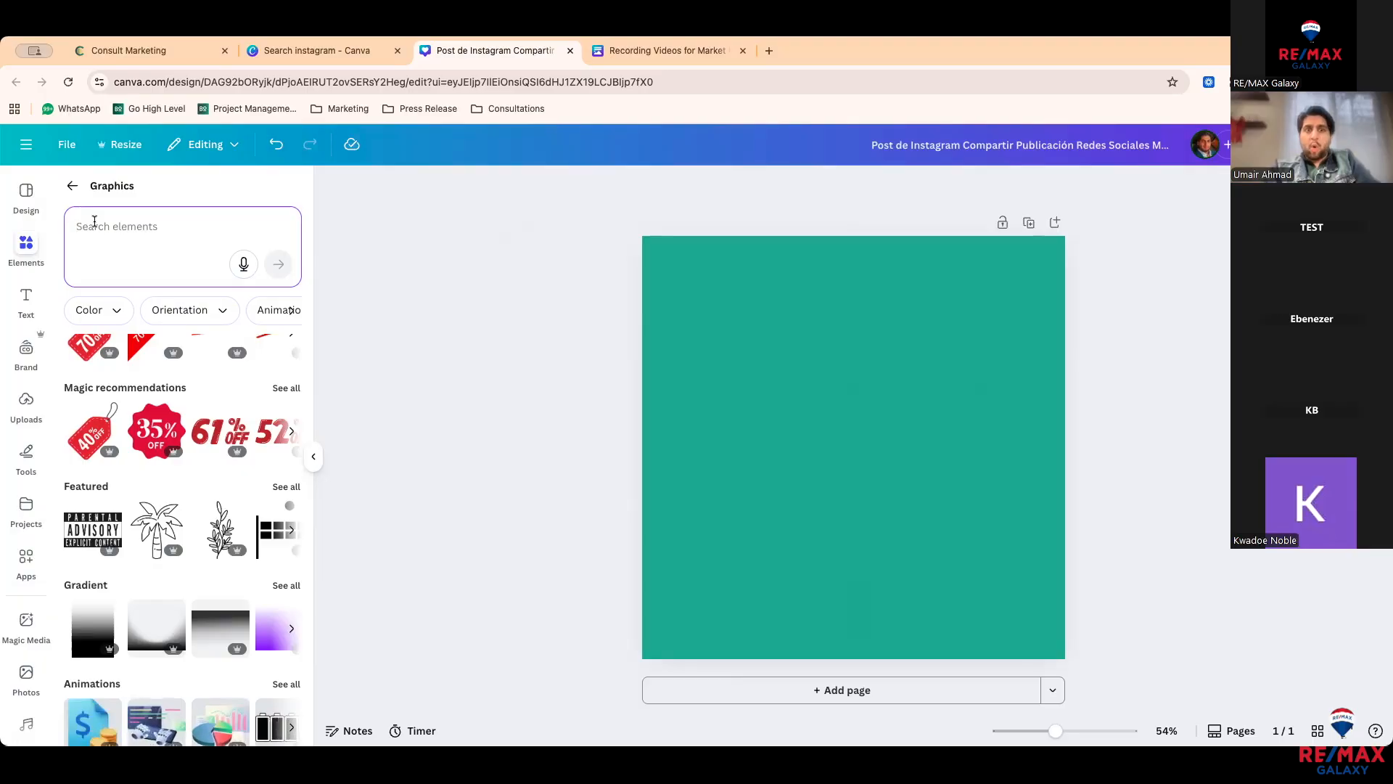
{"action": "type", "text": "equal"}
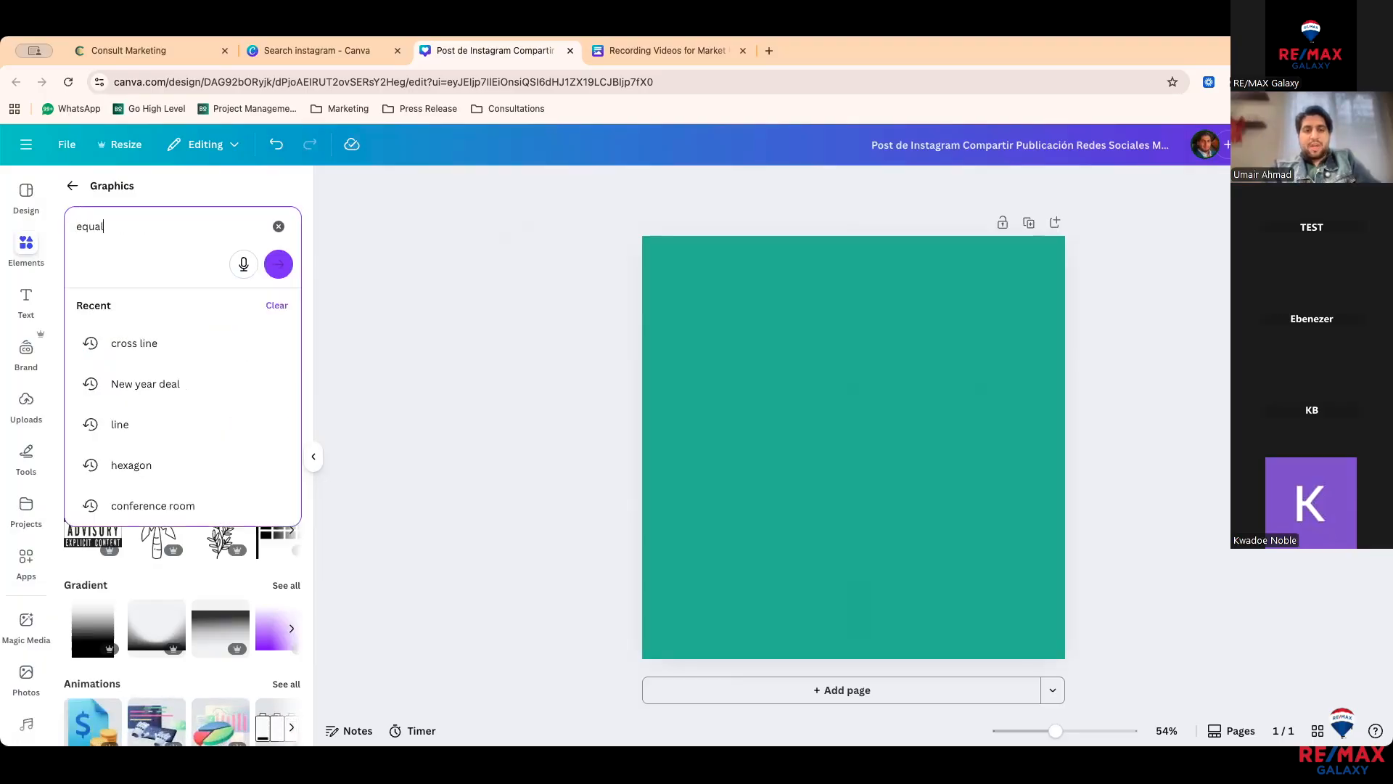
{"action": "type", "text": " housing"}
{"action": "key", "text": "Return"}
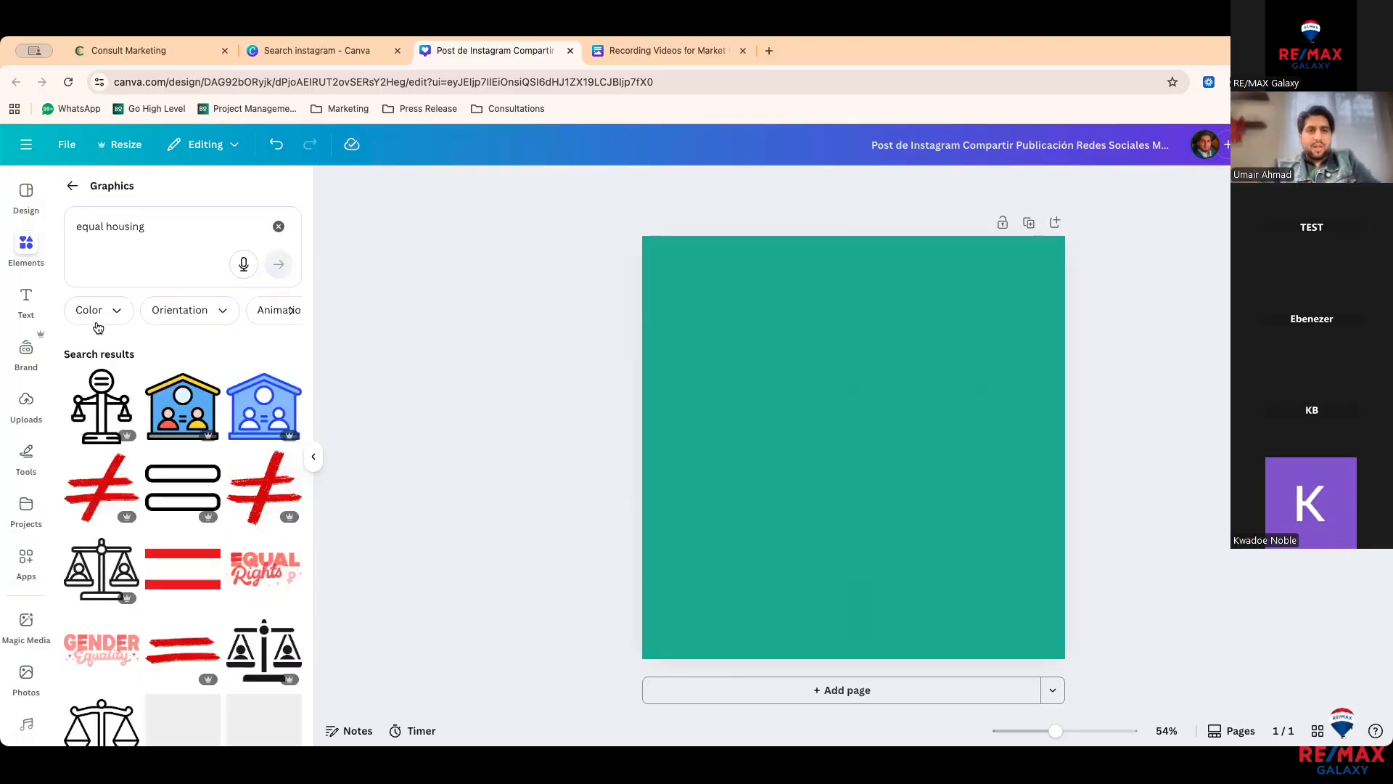
{"action": "scroll", "coordinate": [152, 486], "scroll_direction": "down", "scroll_amount": 5}
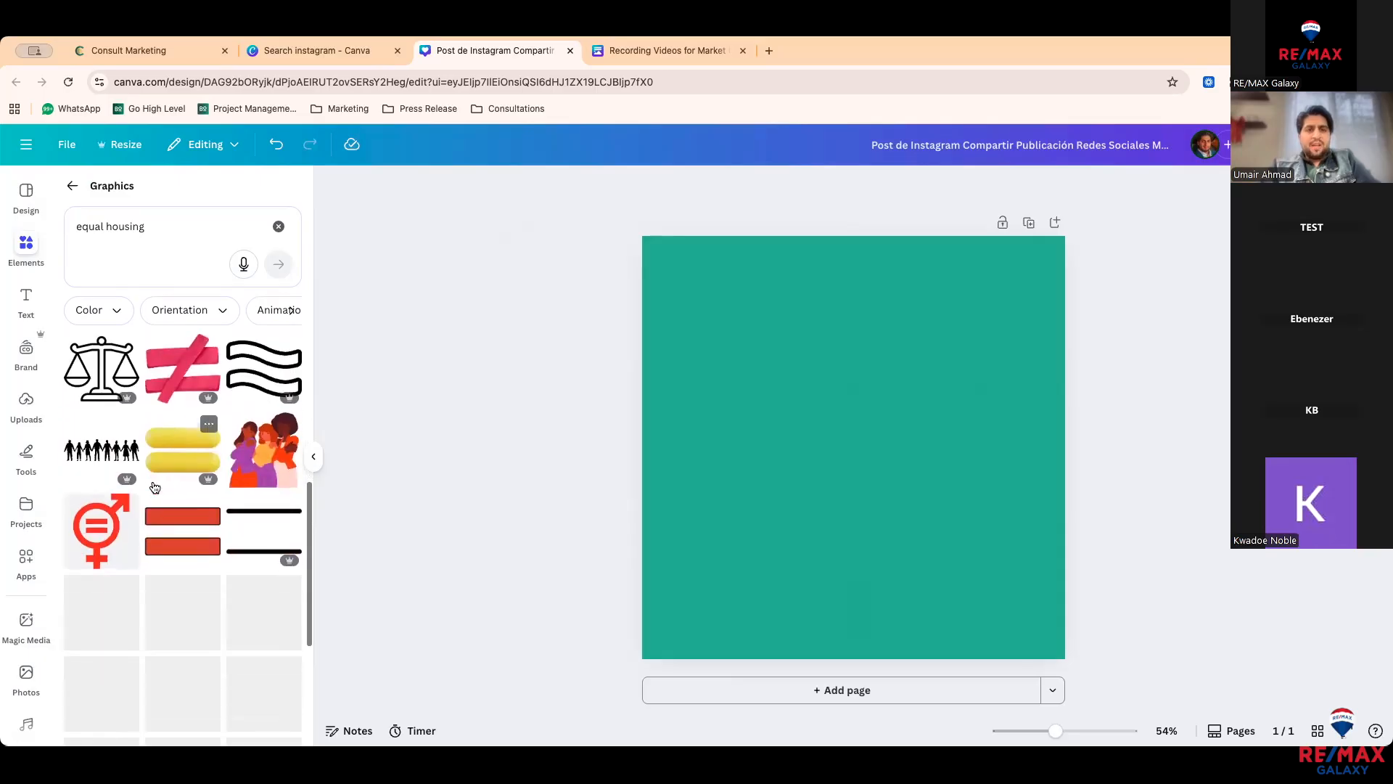
{"action": "scroll", "coordinate": [152, 485], "scroll_direction": "up", "scroll_amount": 5}
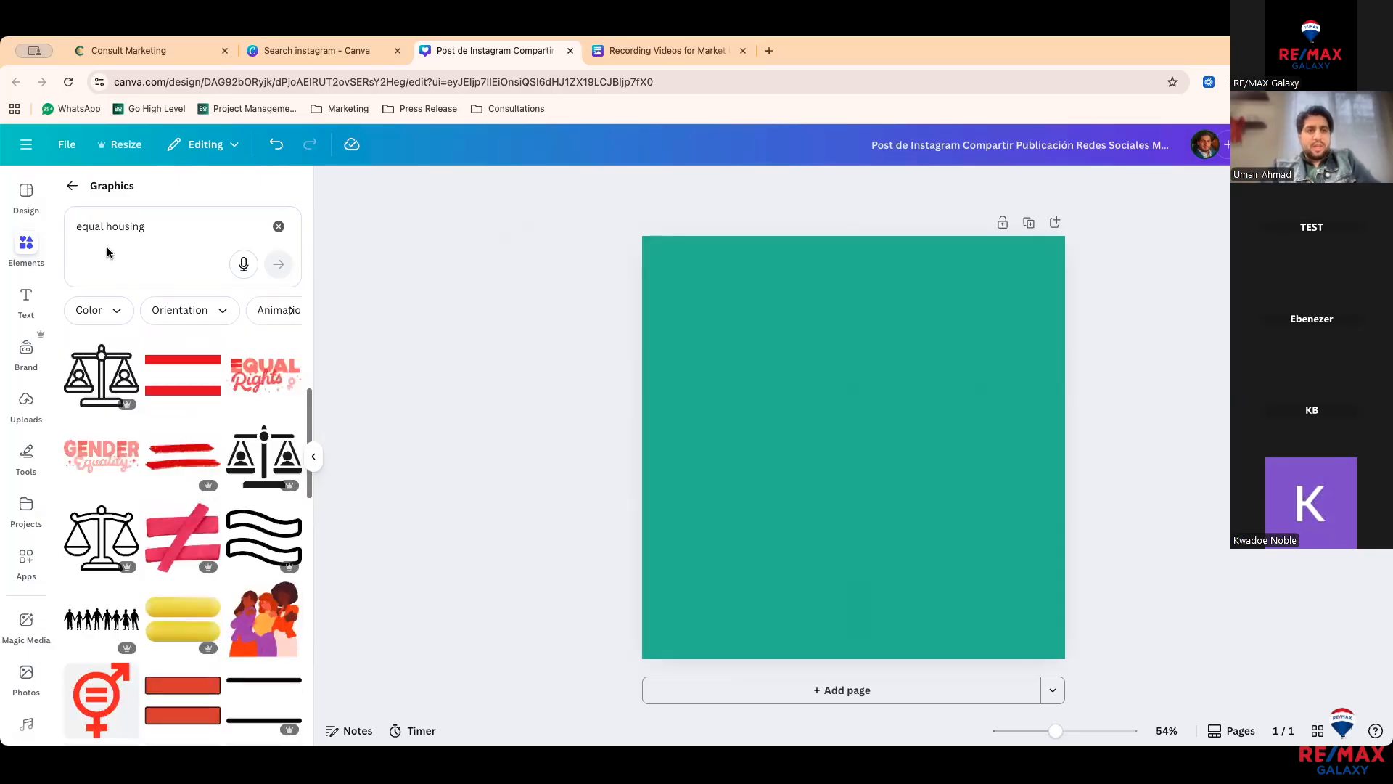
{"action": "left_click", "coordinate": [73, 188]}
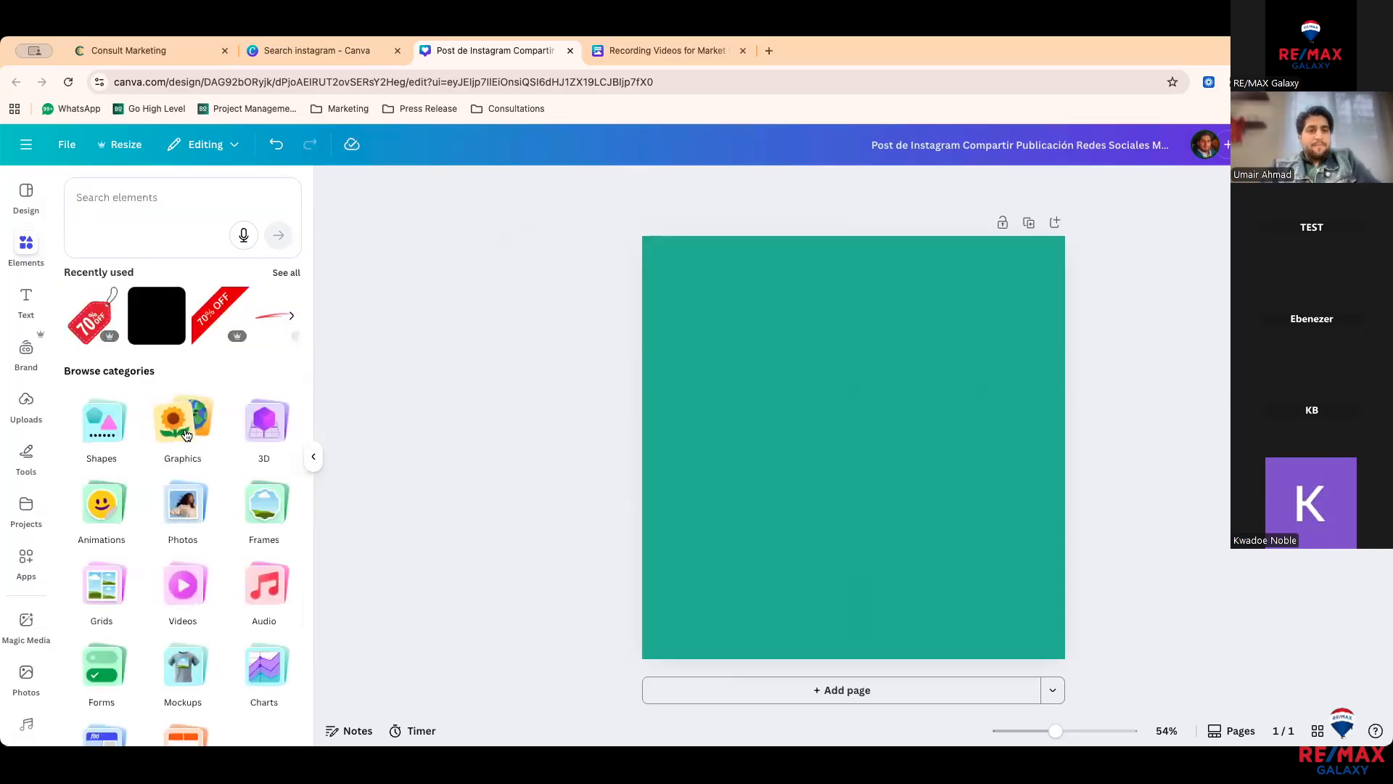
Step: Try the star-eyed 3D emoji sticker, delete both copies, and return to element categories
{"action": "left_click", "coordinate": [269, 429]}
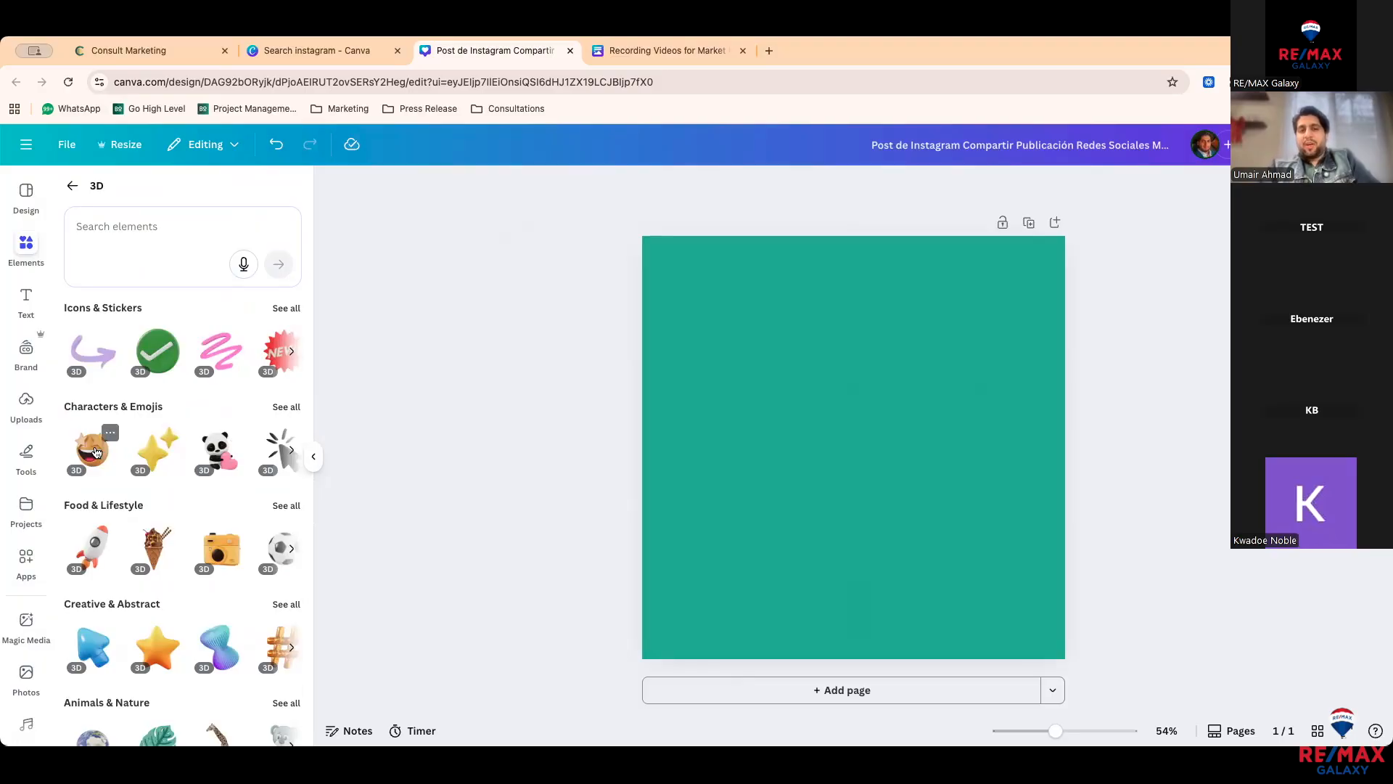
{"action": "left_click", "coordinate": [92, 452]}
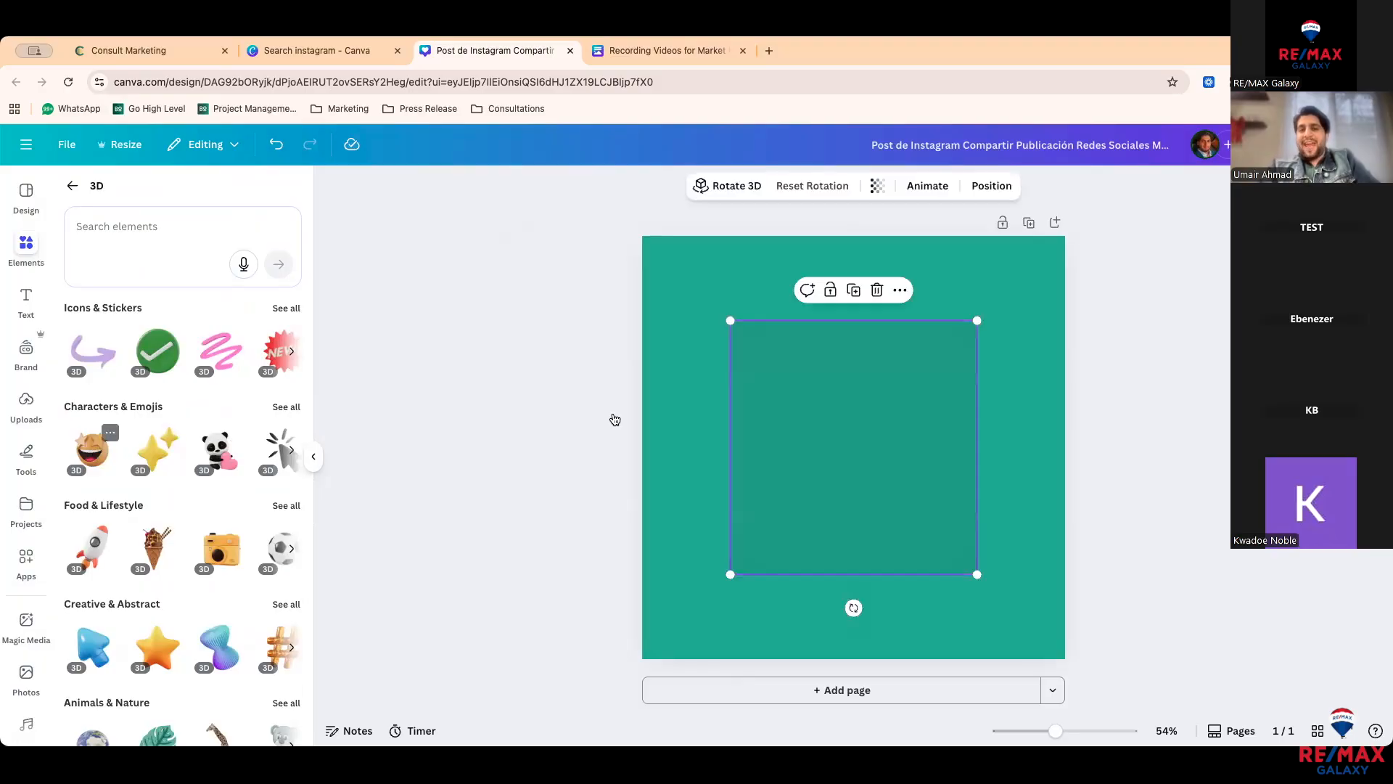
{"action": "left_click_drag", "start_coordinate": [852, 441], "coordinate": [785, 486]}
{"action": "key", "text": "BackSpace"}
{"action": "left_click", "coordinate": [918, 457]}
{"action": "key", "text": "BackSpace"}
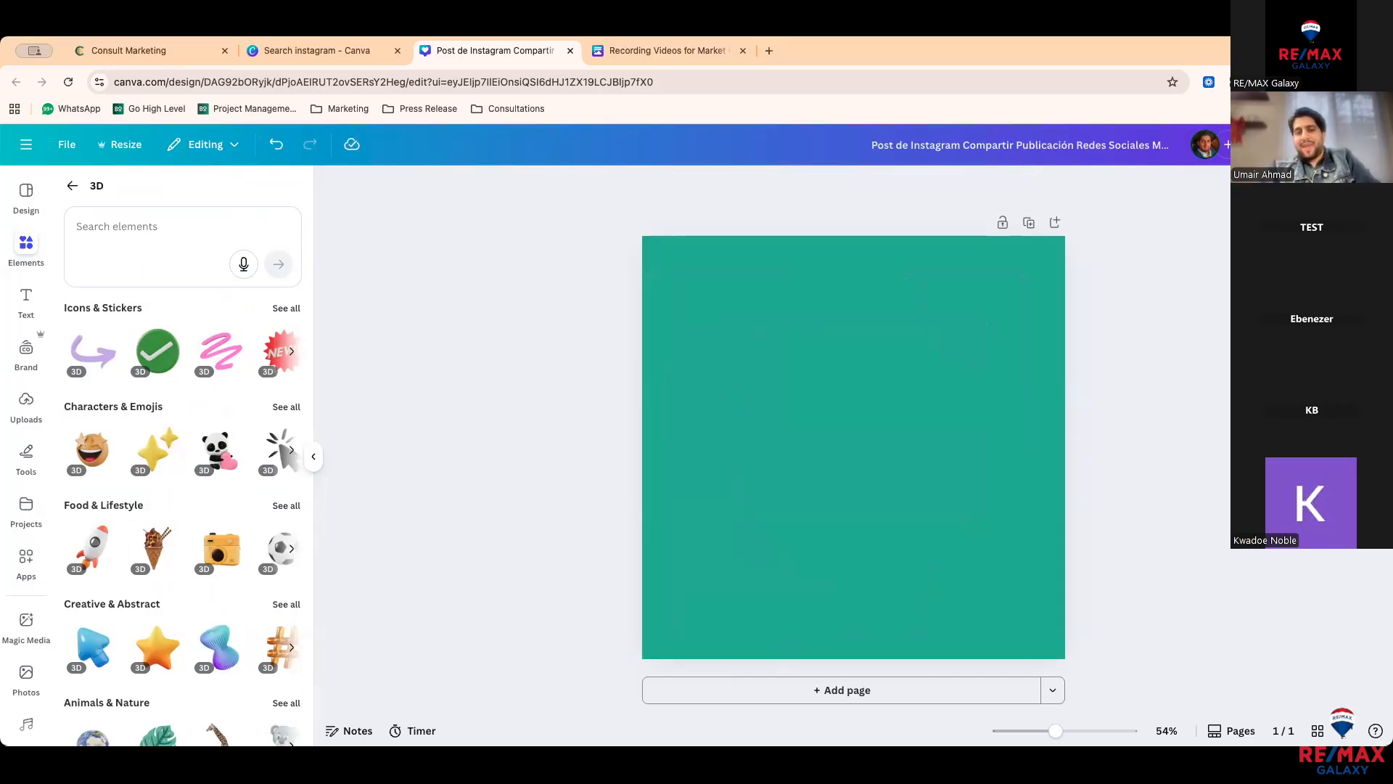
{"action": "scroll", "coordinate": [181, 508], "scroll_direction": "down", "scroll_amount": 5}
{"action": "scroll", "coordinate": [181, 508], "scroll_direction": "up", "scroll_amount": 5}
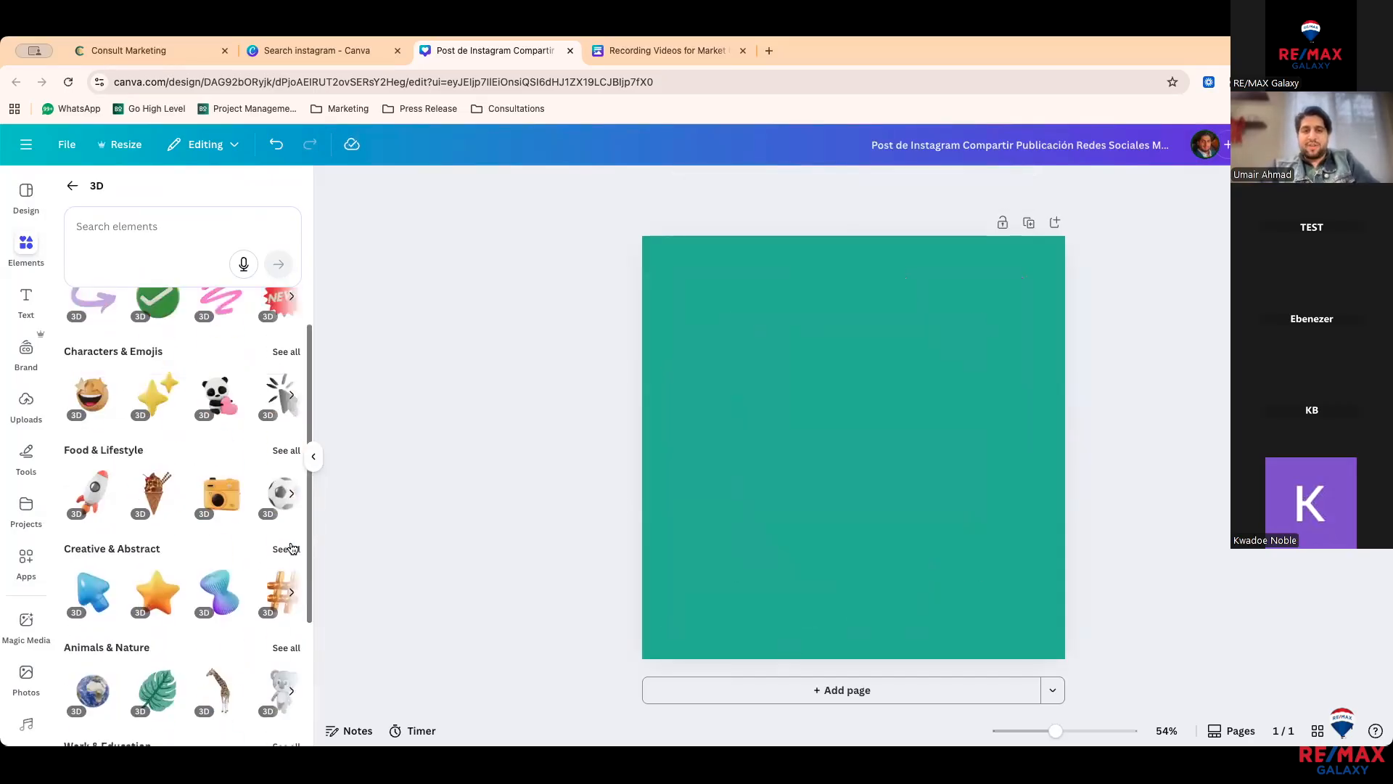
{"action": "left_click", "coordinate": [73, 186]}
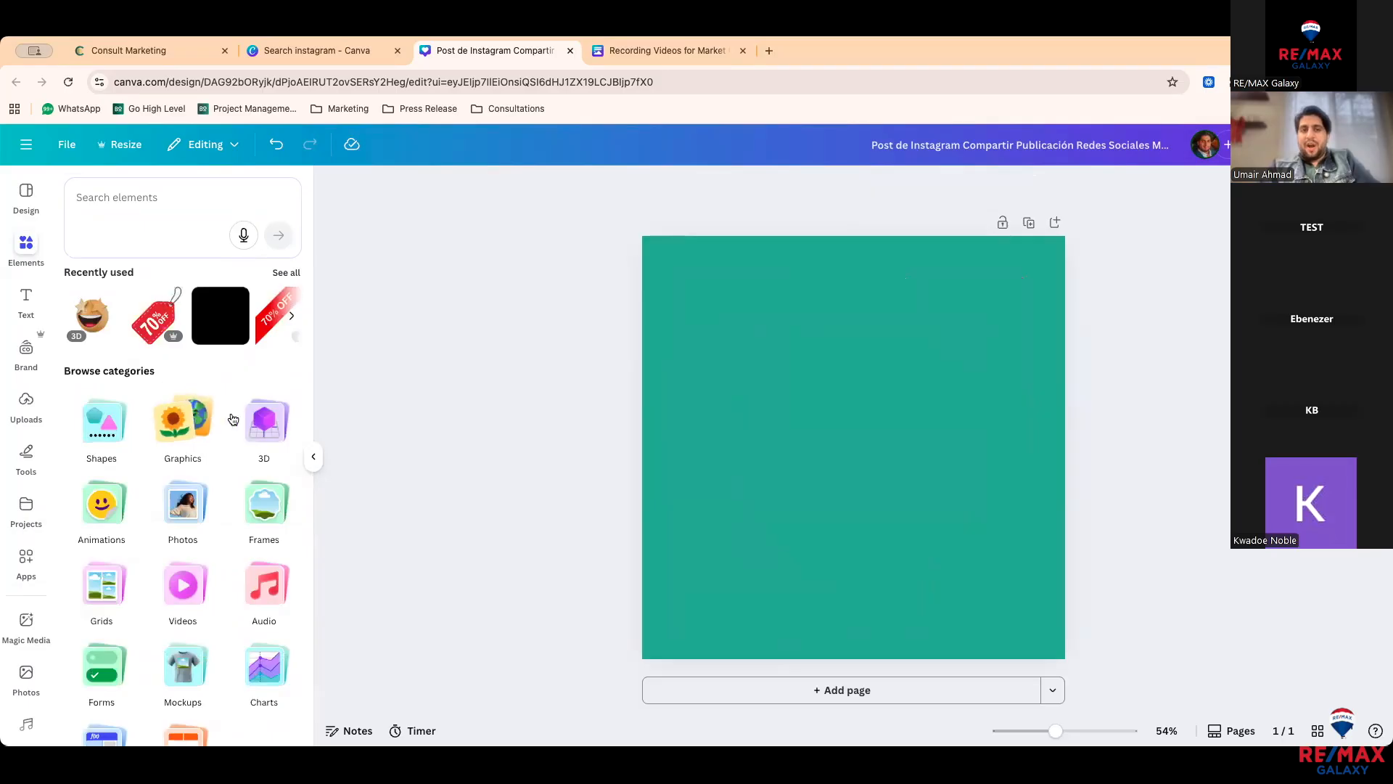
{"action": "left_click", "coordinate": [107, 518]}
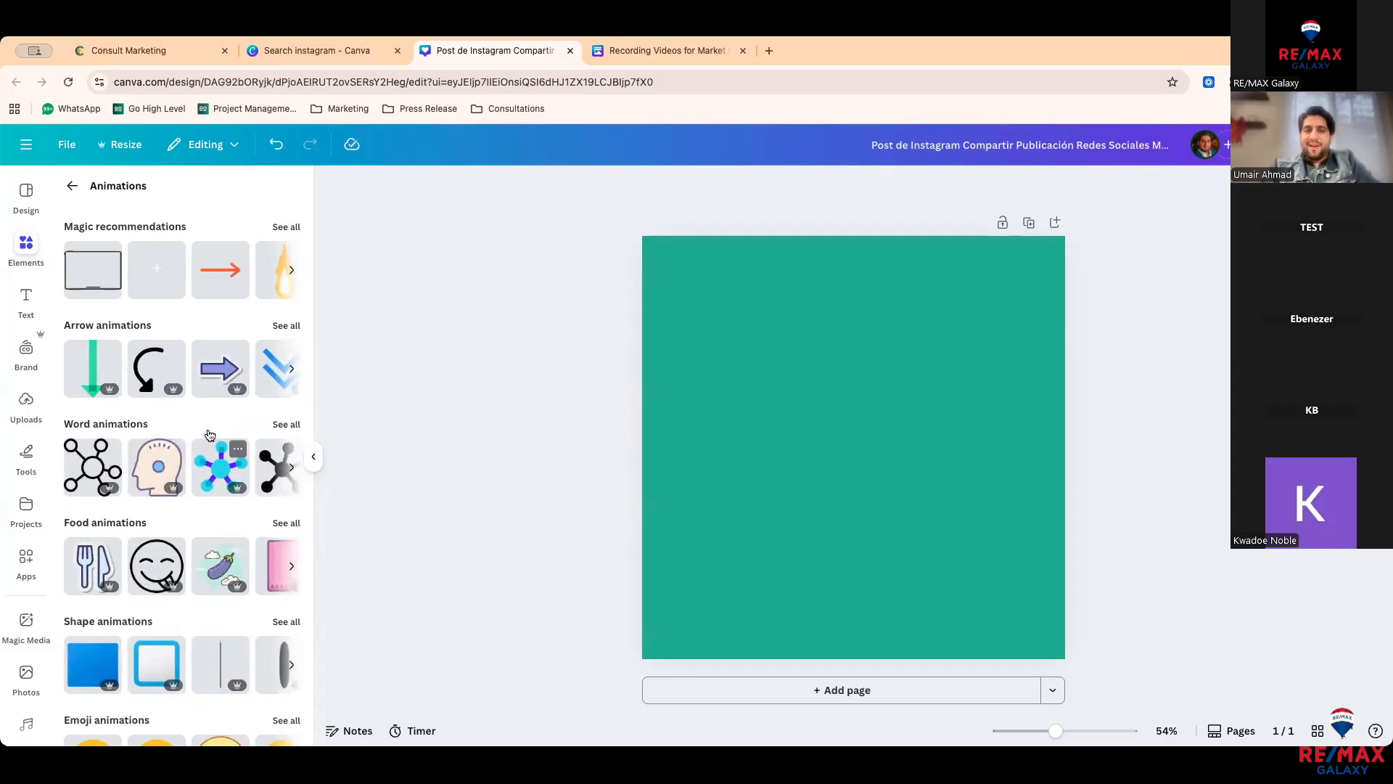
{"action": "scroll", "coordinate": [886, 420], "scroll_direction": "down", "scroll_amount": 2}
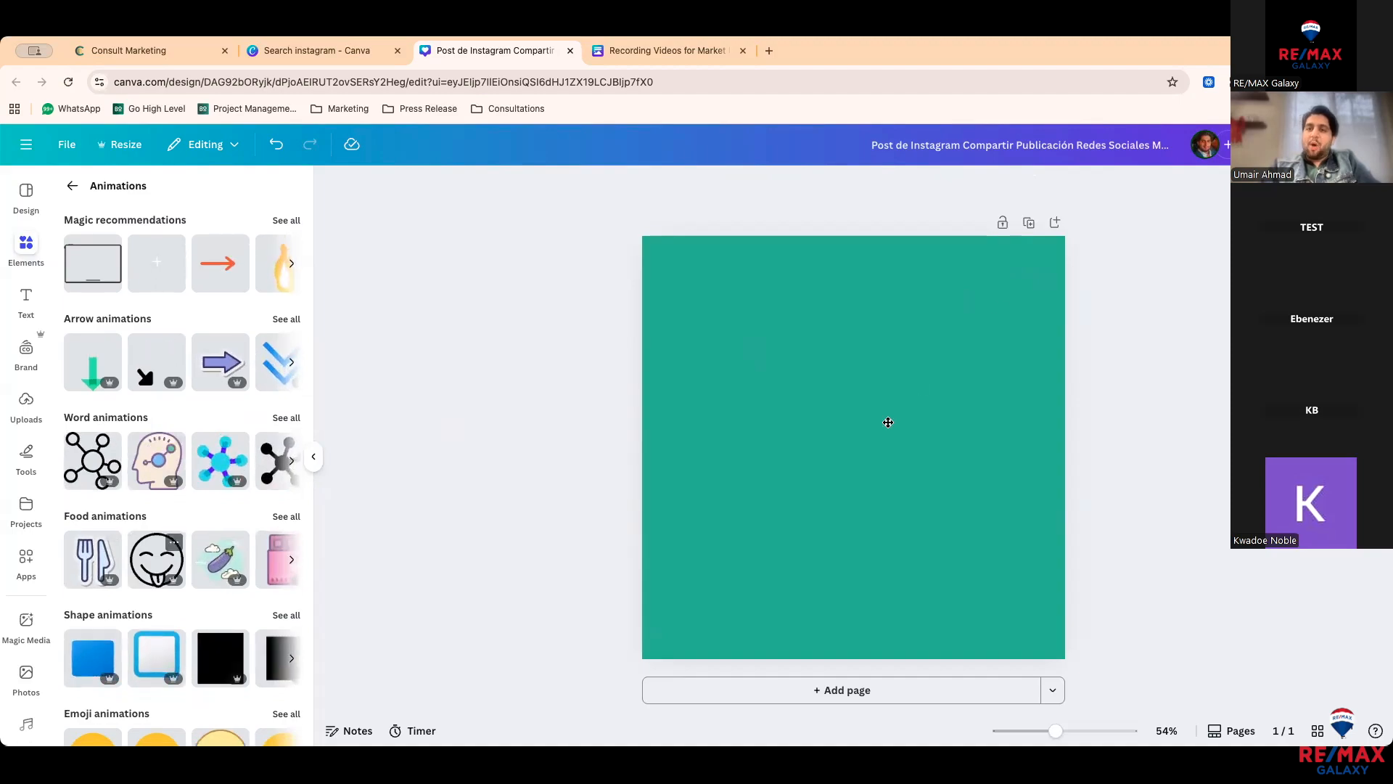
{"action": "scroll", "coordinate": [938, 362], "scroll_direction": "down", "scroll_amount": 8}
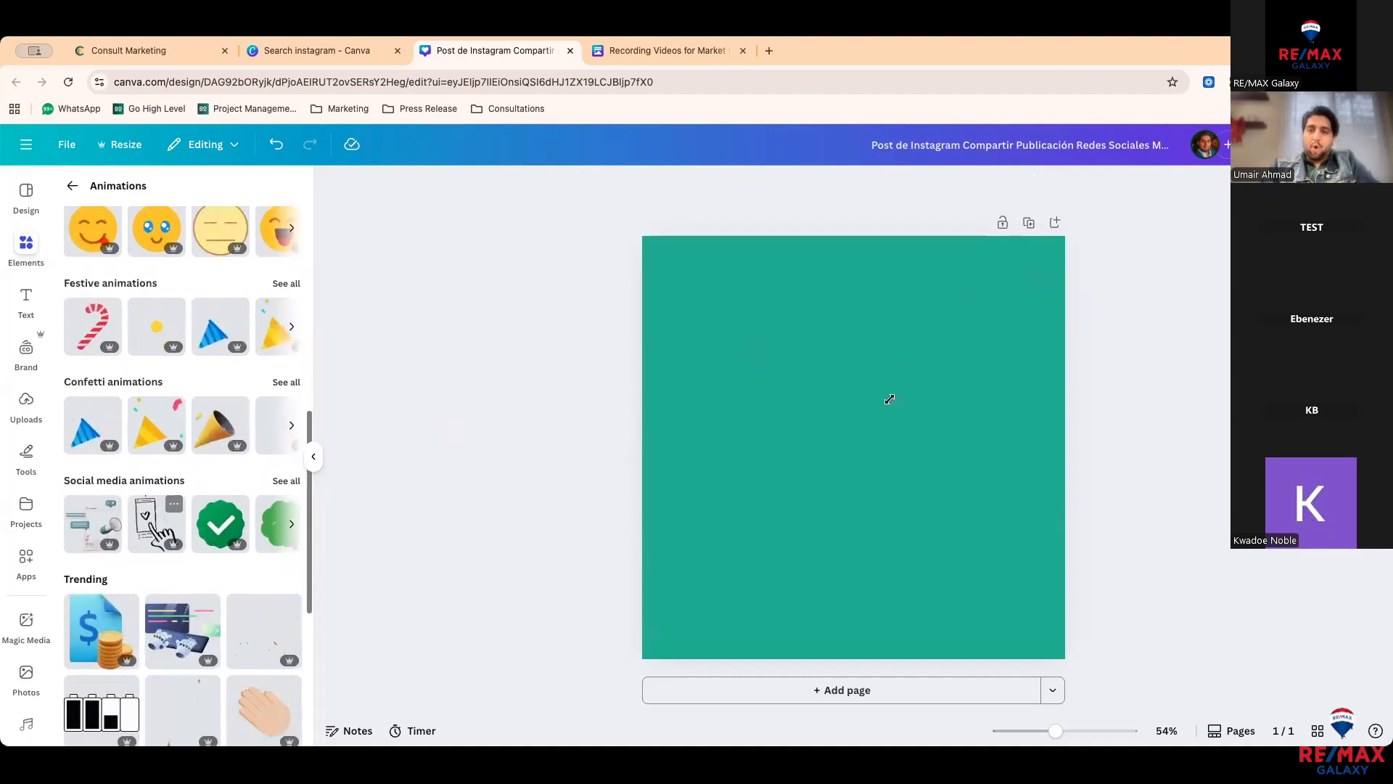
{"action": "left_click", "coordinate": [221, 425]}
{"action": "left_click_drag", "start_coordinate": [793, 464], "coordinate": [683, 386]}
{"action": "left_click_drag", "start_coordinate": [1003, 283], "coordinate": [773, 309]}
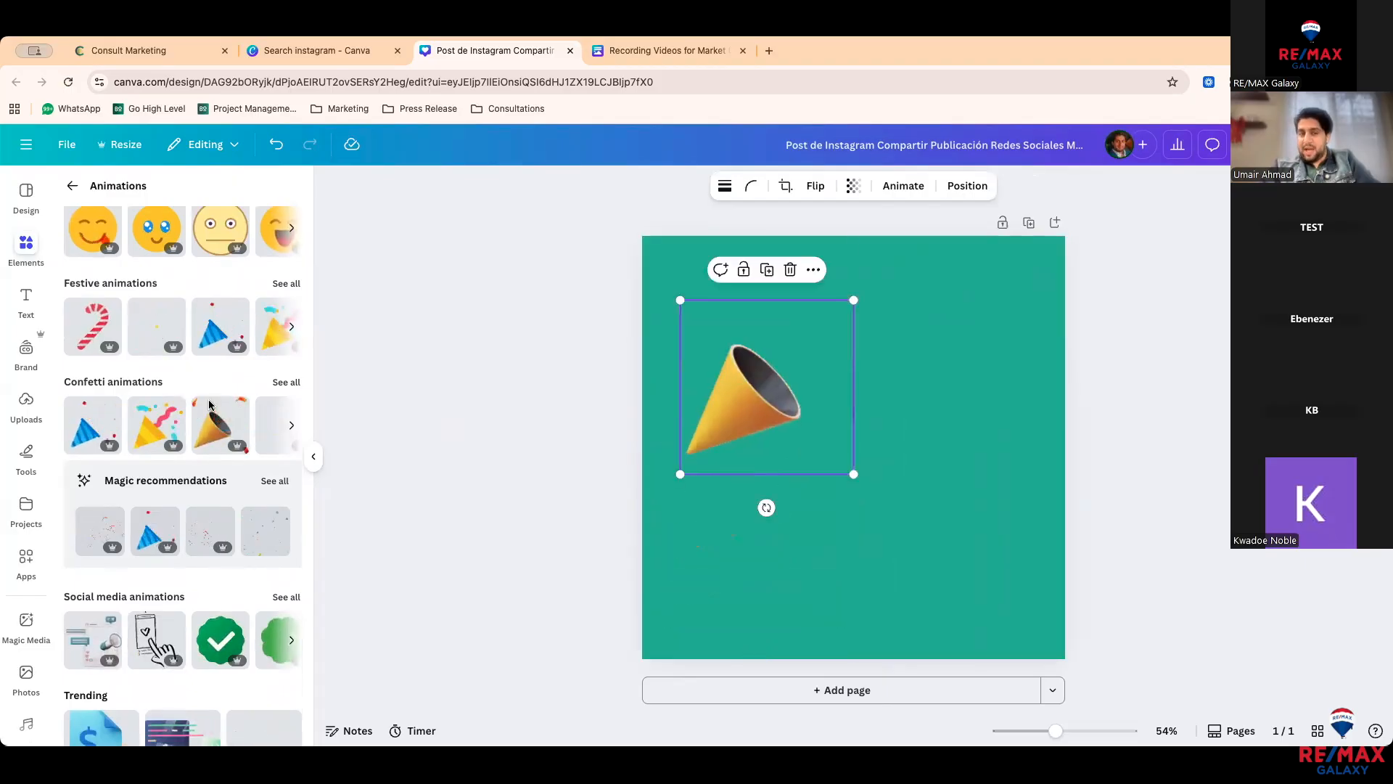
{"action": "key", "text": "Delete"}
{"action": "left_click", "coordinate": [72, 186]}
{"action": "scroll", "coordinate": [178, 534], "scroll_direction": "down", "scroll_amount": 2}
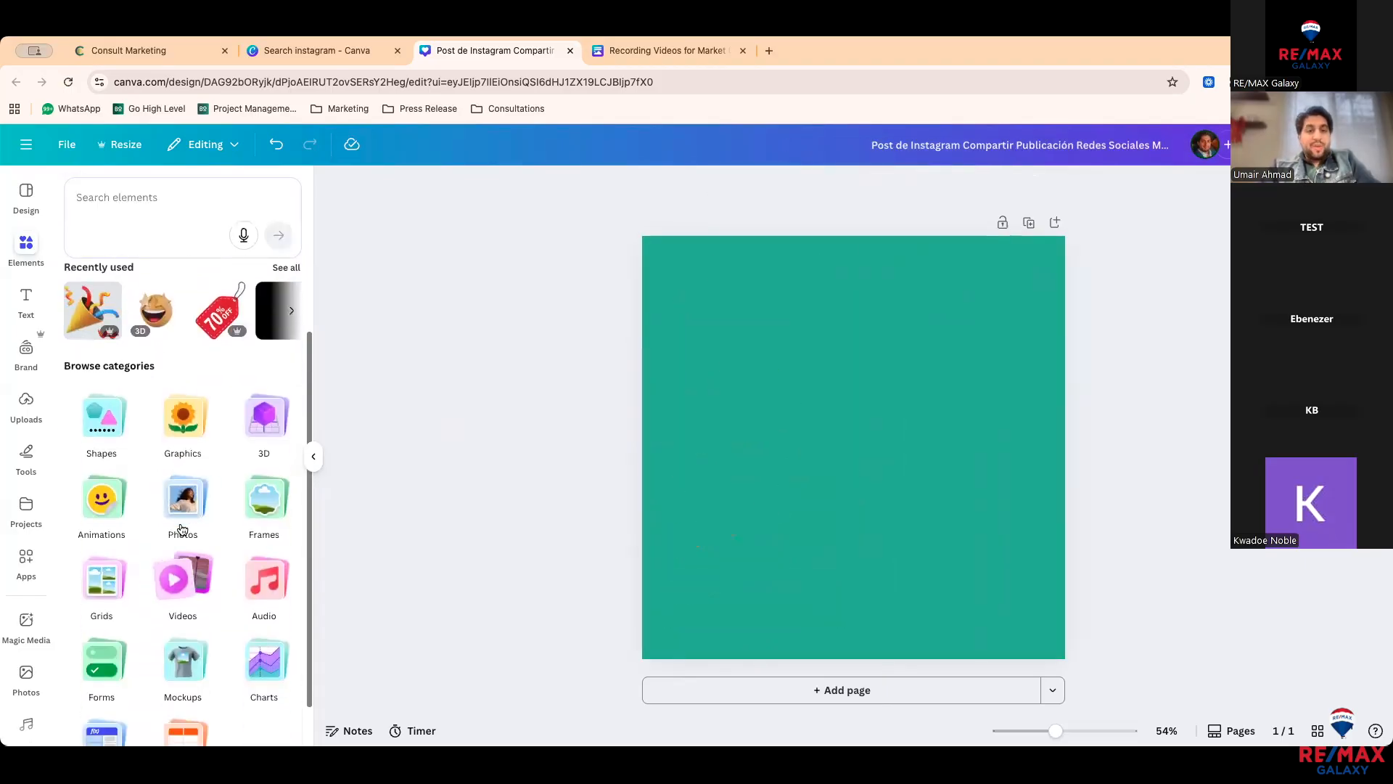
Step: Open the Photos category and scroll through recently used, recommended and trending photos
{"action": "left_click", "coordinate": [182, 468]}
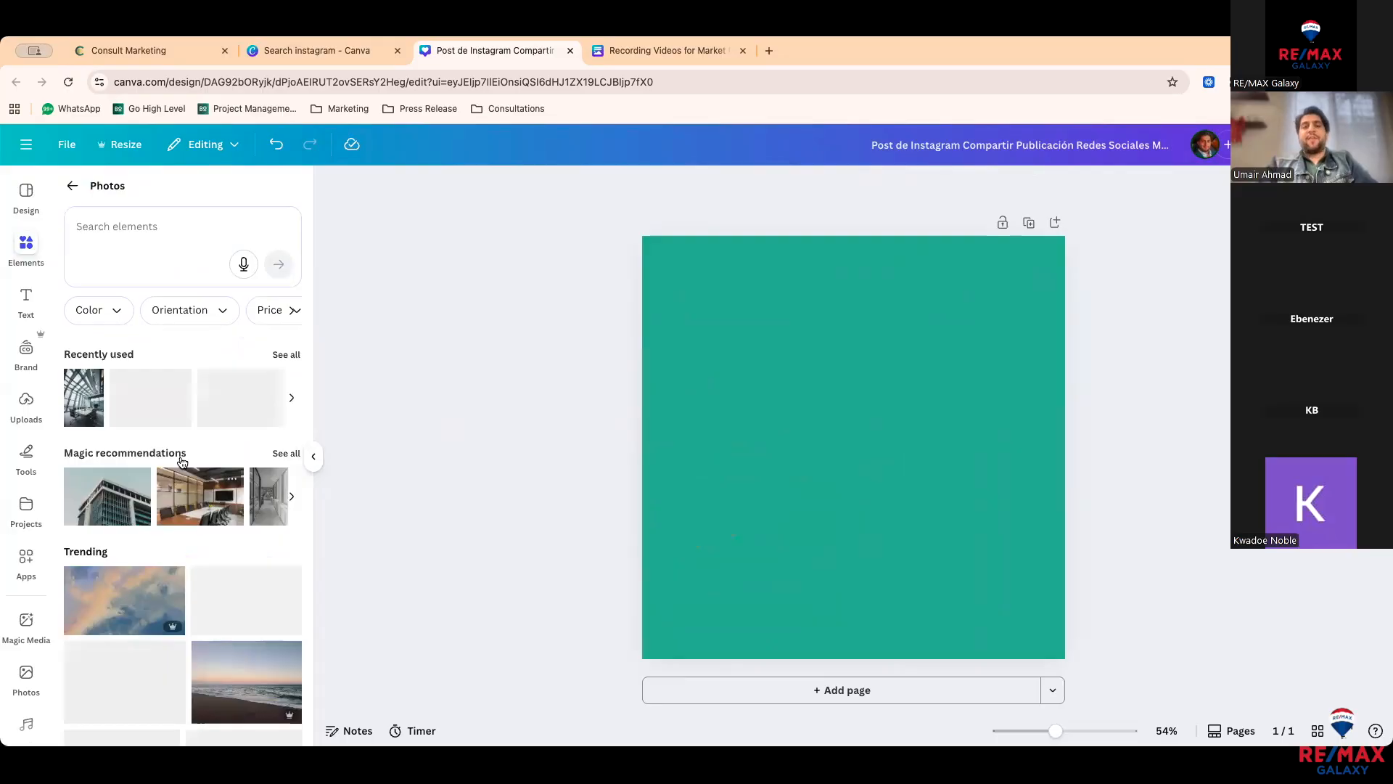
{"action": "scroll", "coordinate": [183, 462], "scroll_direction": "down", "scroll_amount": 1}
{"action": "scroll", "coordinate": [182, 462], "scroll_direction": "down", "scroll_amount": 2}
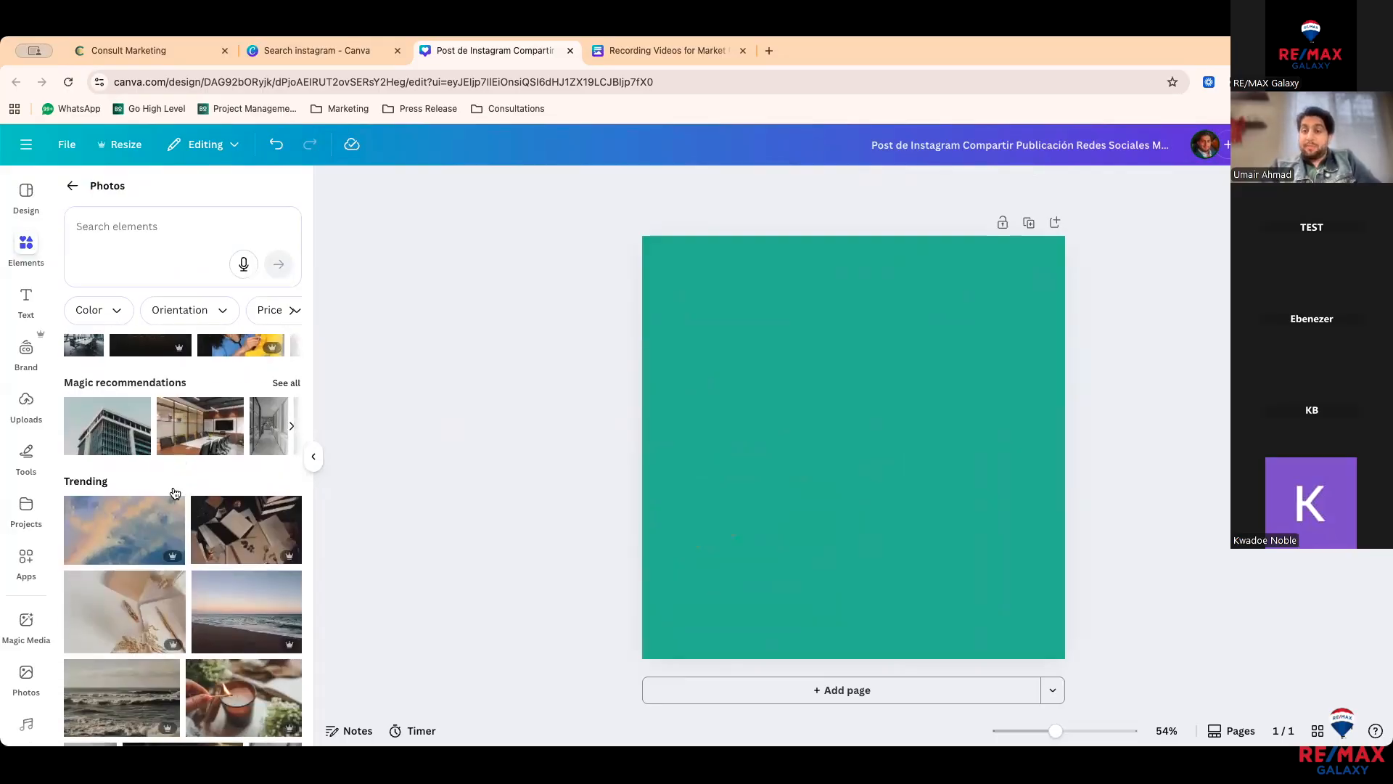
{"action": "scroll", "coordinate": [167, 514], "scroll_direction": "down", "scroll_amount": 1}
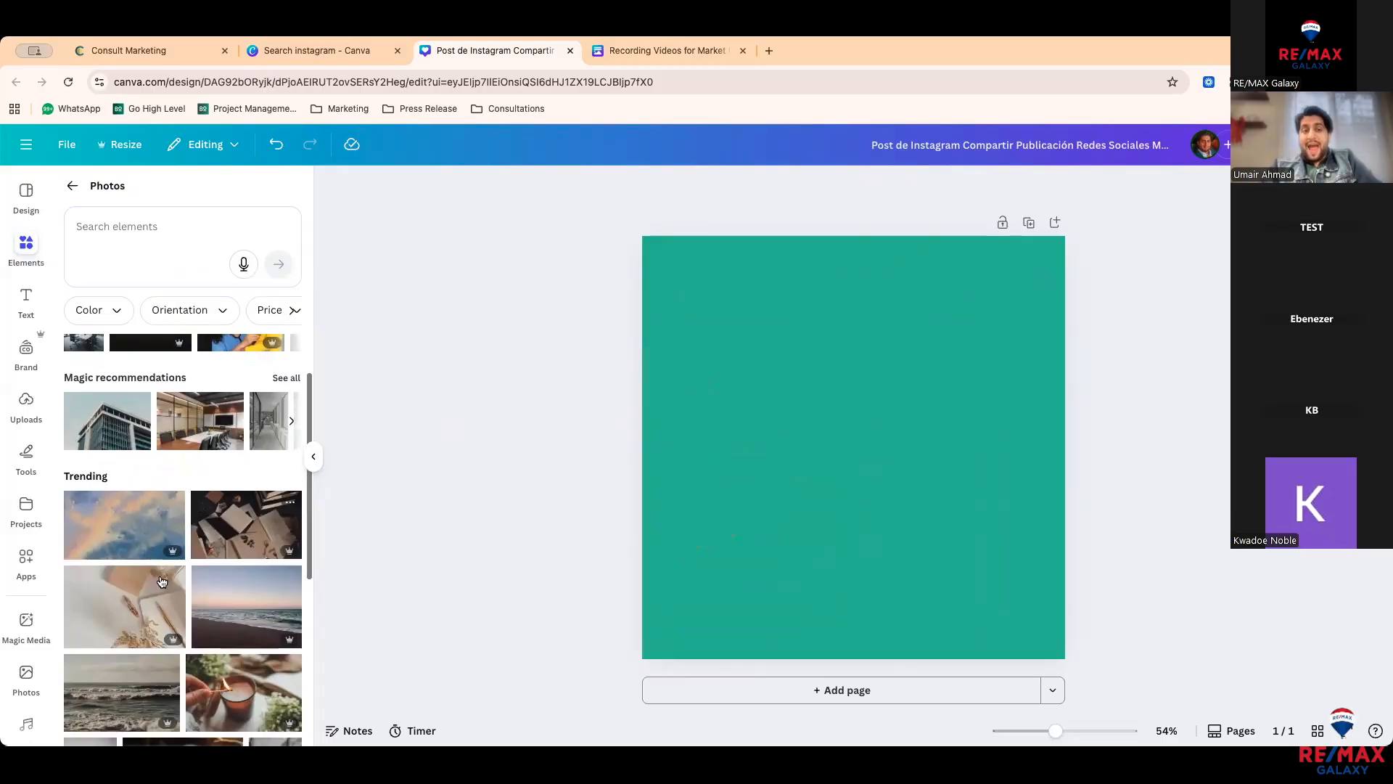
{"action": "scroll", "coordinate": [161, 581], "scroll_direction": "down", "scroll_amount": 3}
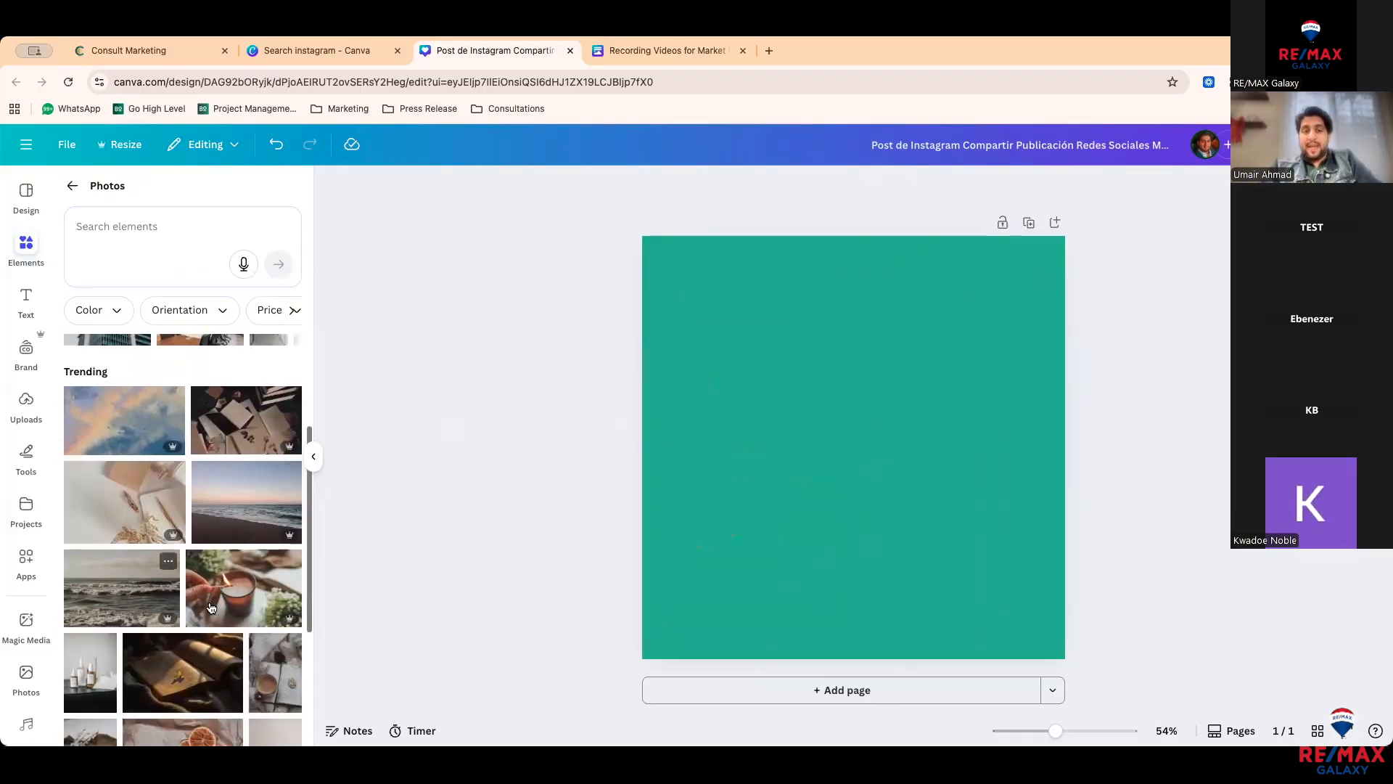
{"action": "scroll", "coordinate": [211, 607], "scroll_direction": "down", "scroll_amount": 2}
{"action": "scroll", "coordinate": [212, 607], "scroll_direction": "up", "scroll_amount": 6}
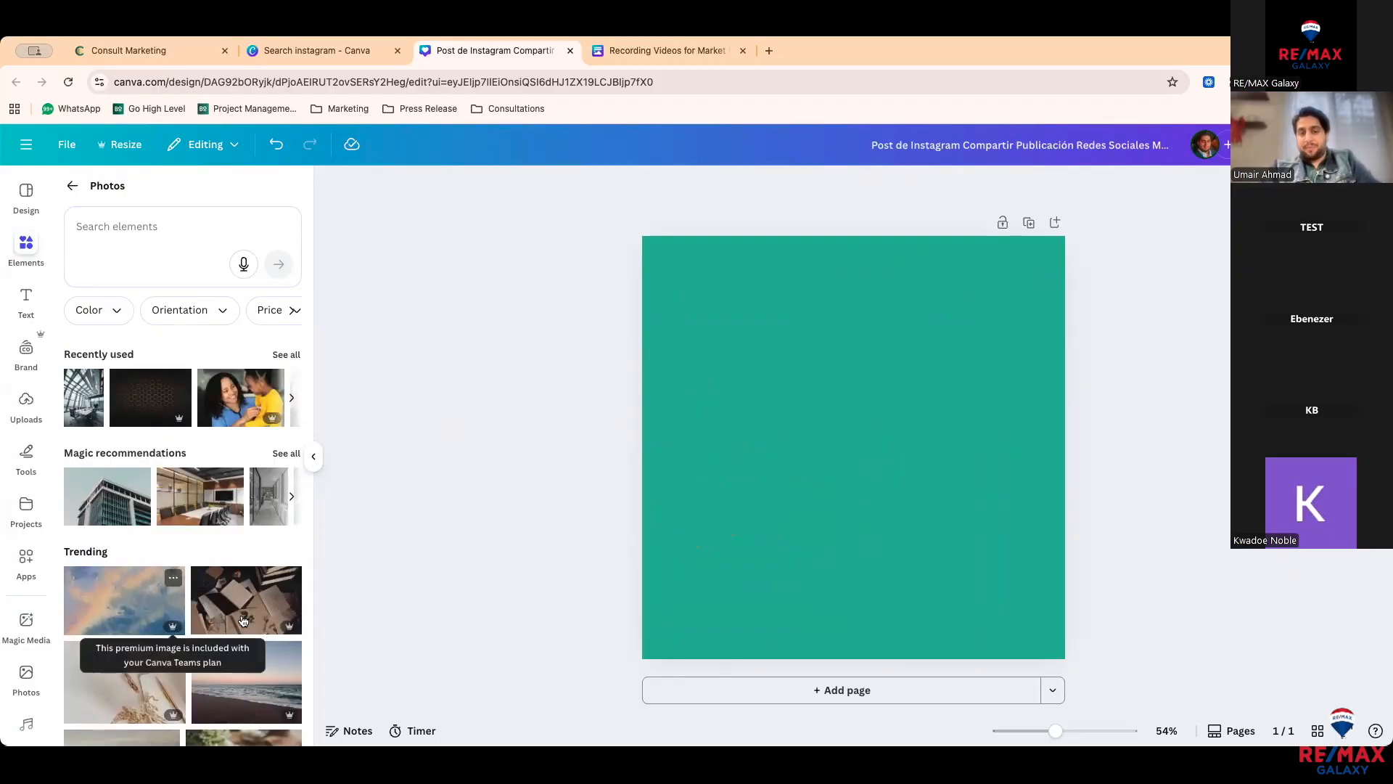
{"action": "scroll", "coordinate": [254, 620], "scroll_direction": "down", "scroll_amount": 1}
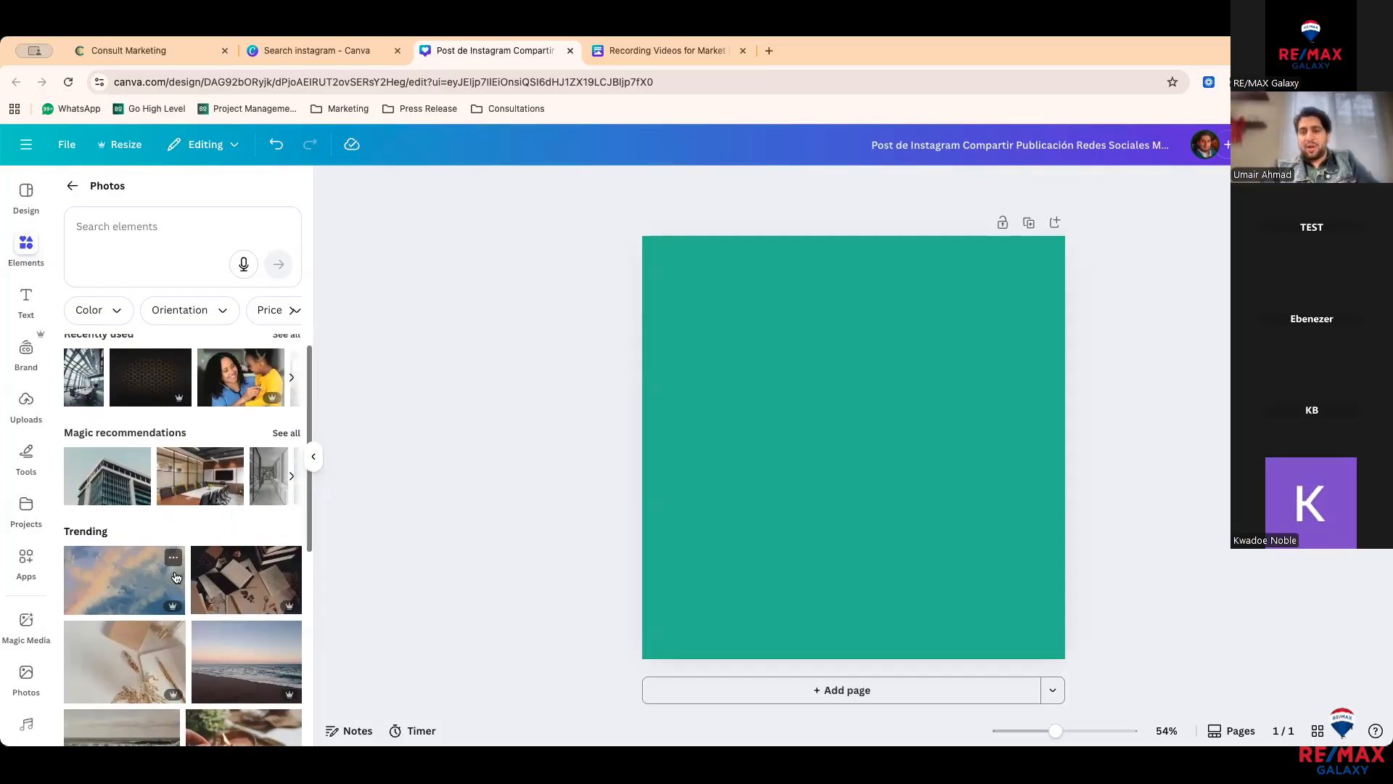
{"action": "scroll", "coordinate": [175, 577], "scroll_direction": "up", "scroll_amount": 1}
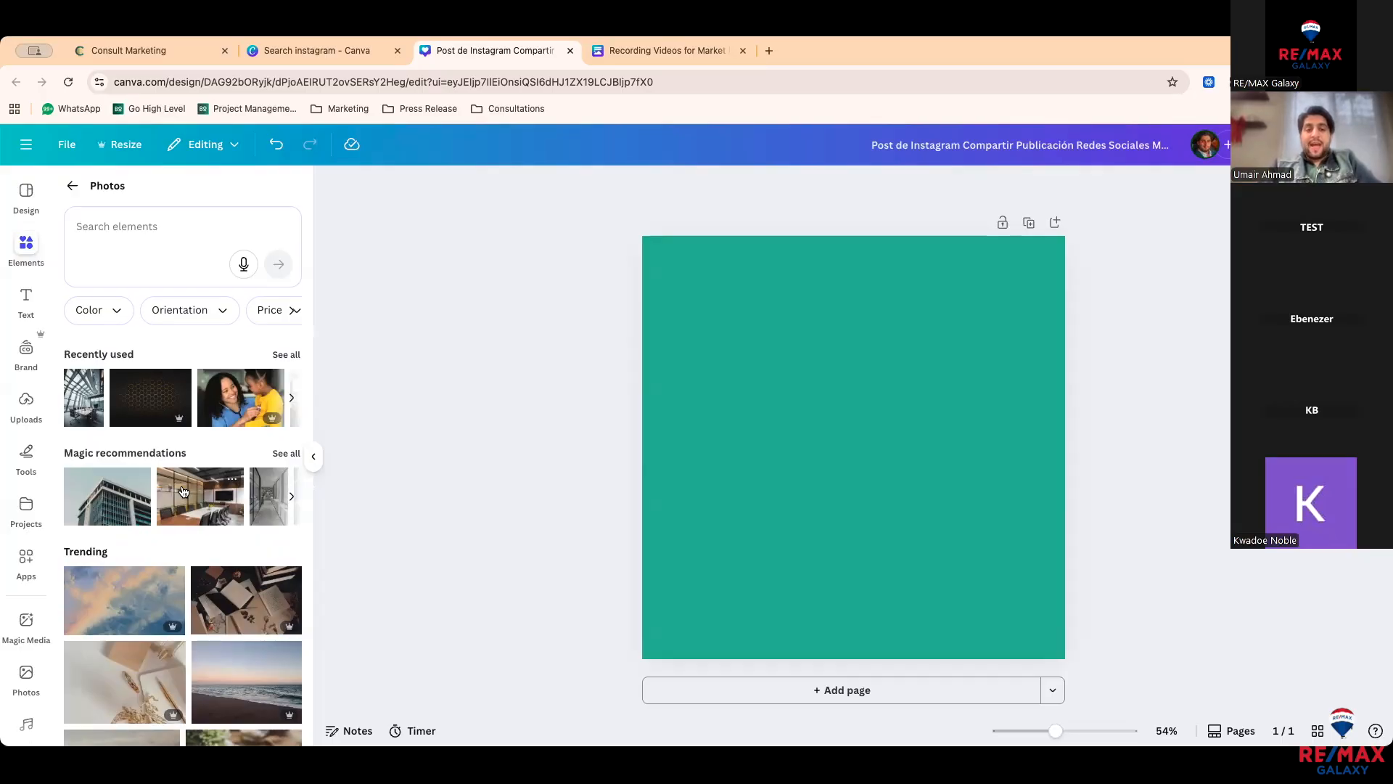
{"action": "left_click", "coordinate": [111, 608]}
{"action": "left_click_drag", "start_coordinate": [714, 449], "coordinate": [763, 386]}
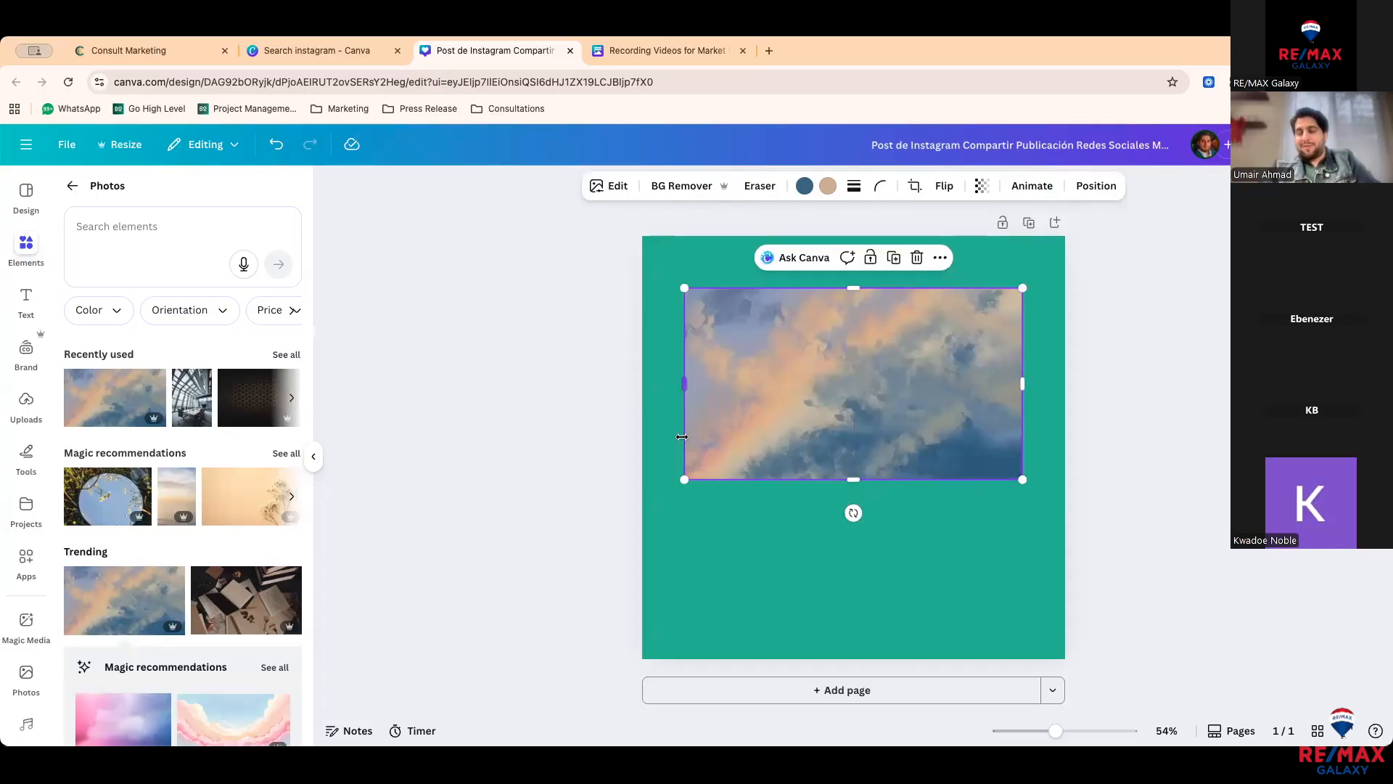
{"action": "left_click", "coordinate": [624, 437]}
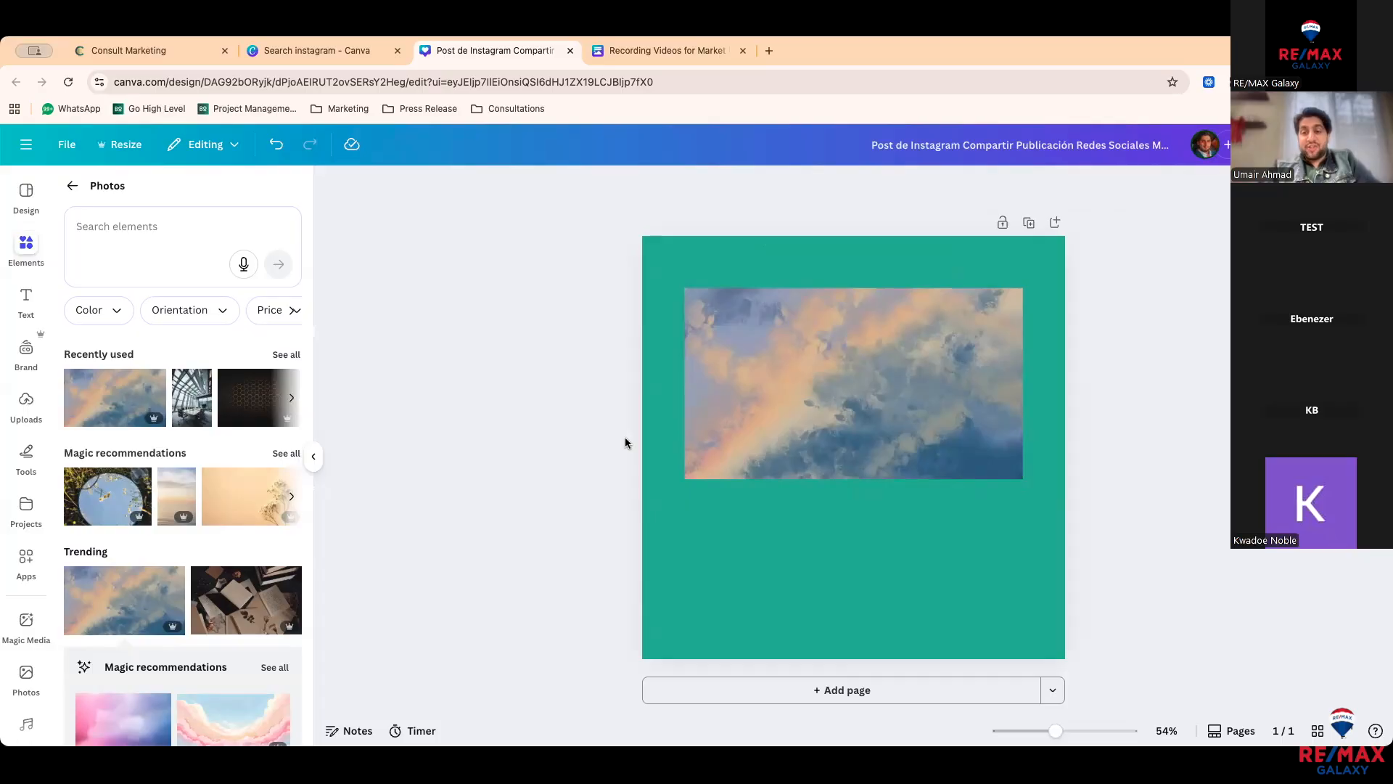
{"action": "left_click", "coordinate": [903, 349]}
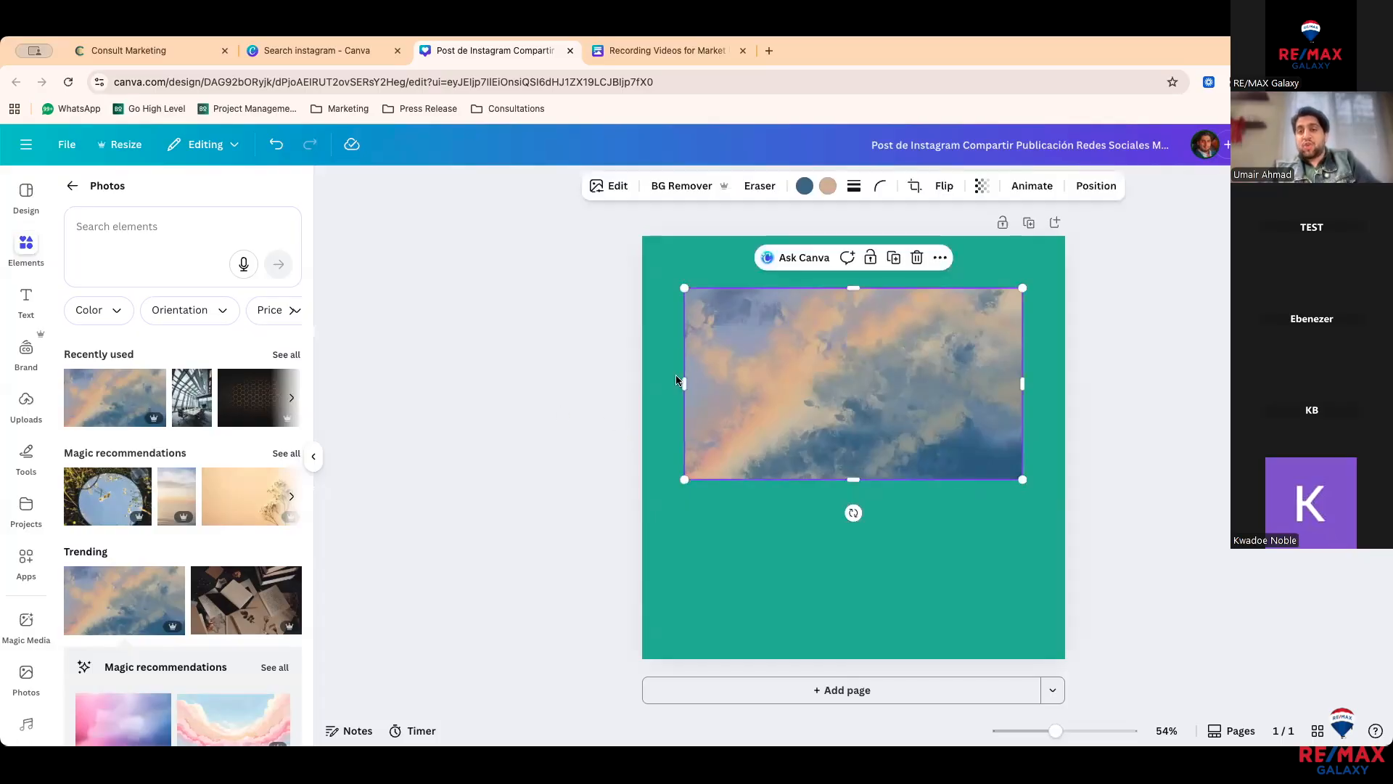
{"action": "left_click", "coordinate": [174, 579]}
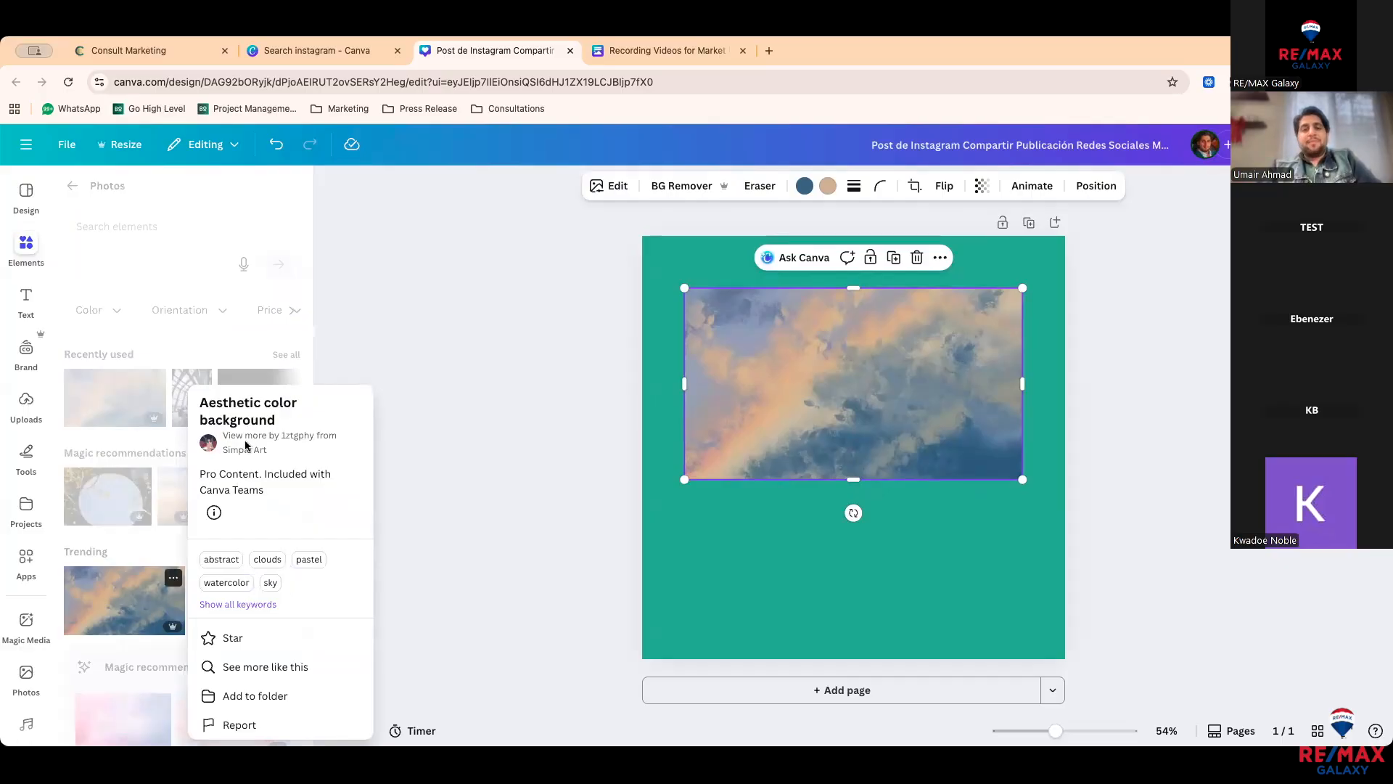
{"action": "left_click", "coordinate": [152, 543]}
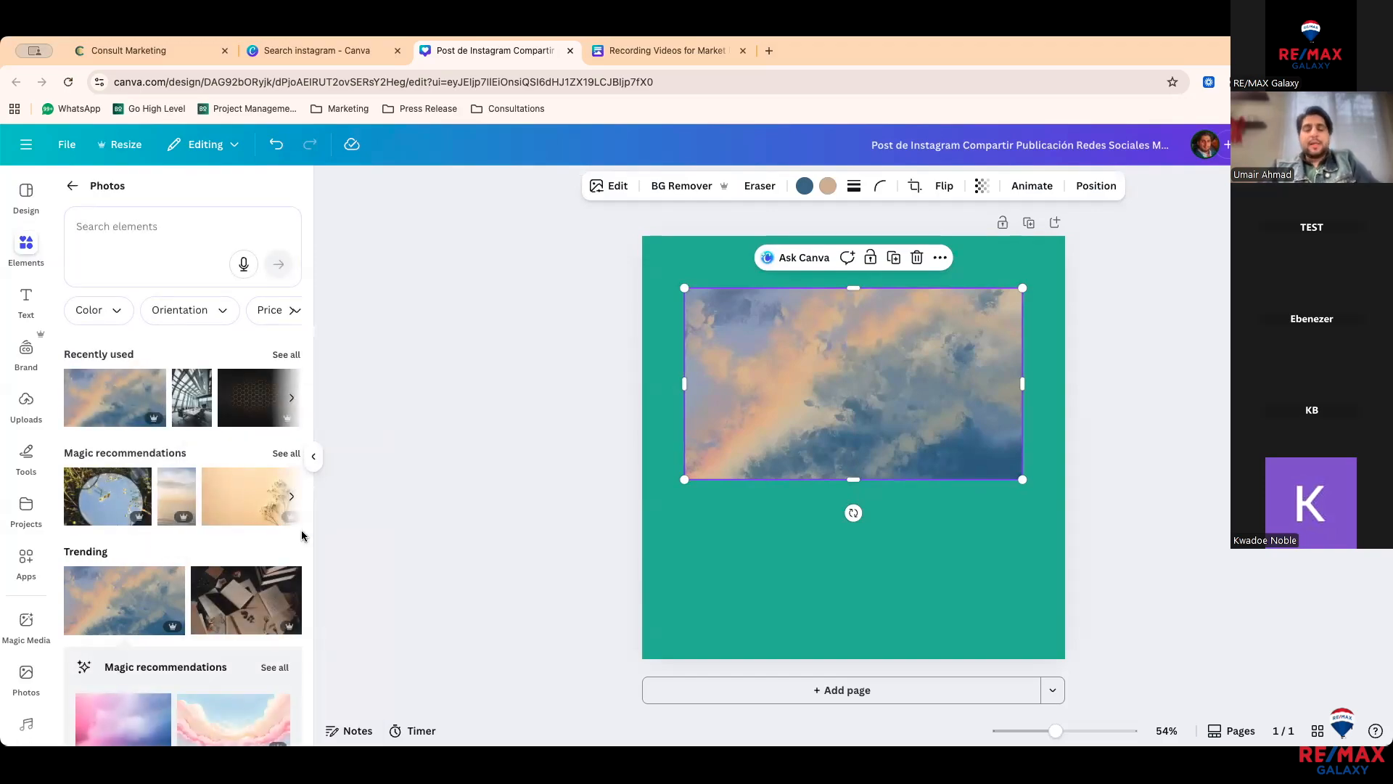
{"action": "left_click_drag", "start_coordinate": [806, 404], "coordinate": [799, 452]}
{"action": "key", "text": "Delete"}
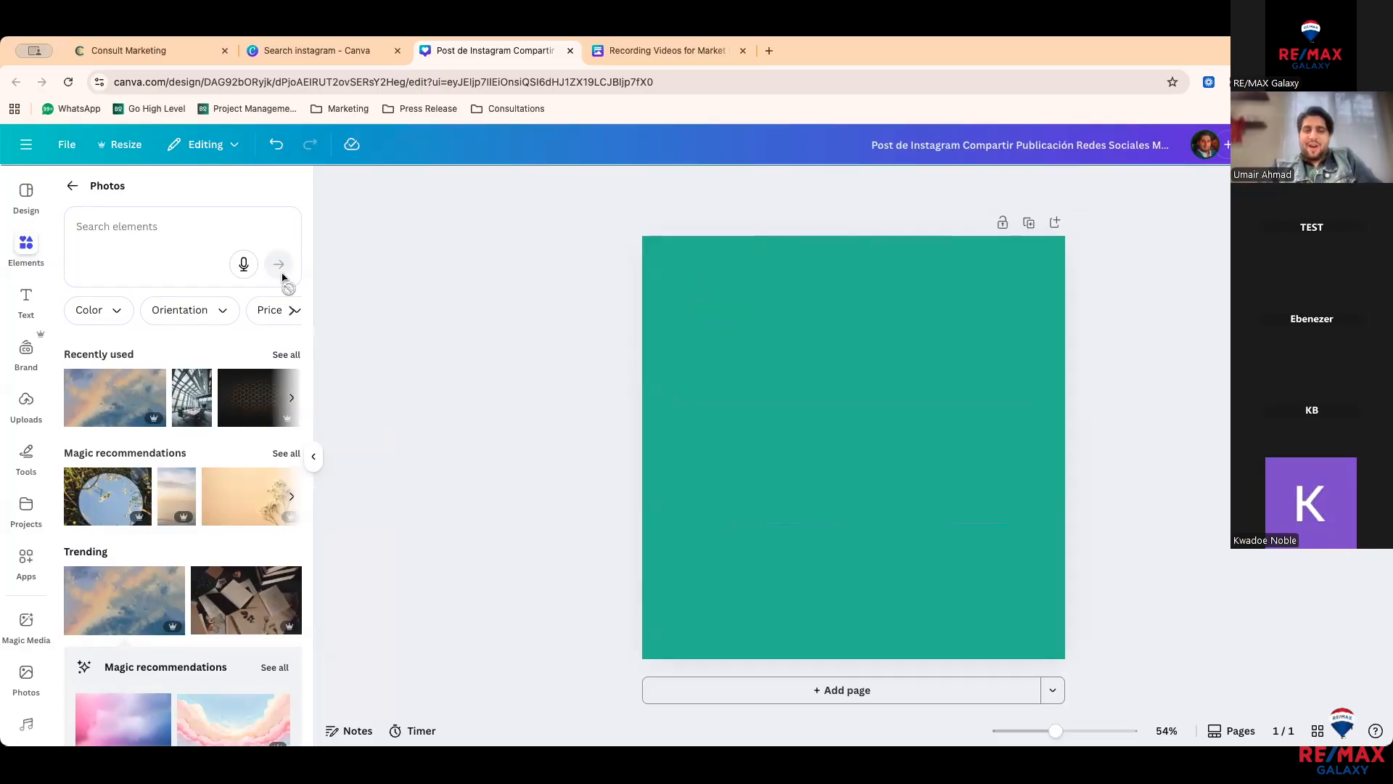
Step: Add a circle frame from Frames, move it up-left and enlarge it
{"action": "left_click", "coordinate": [72, 186]}
{"action": "scroll", "coordinate": [140, 472], "scroll_direction": "down", "scroll_amount": 1}
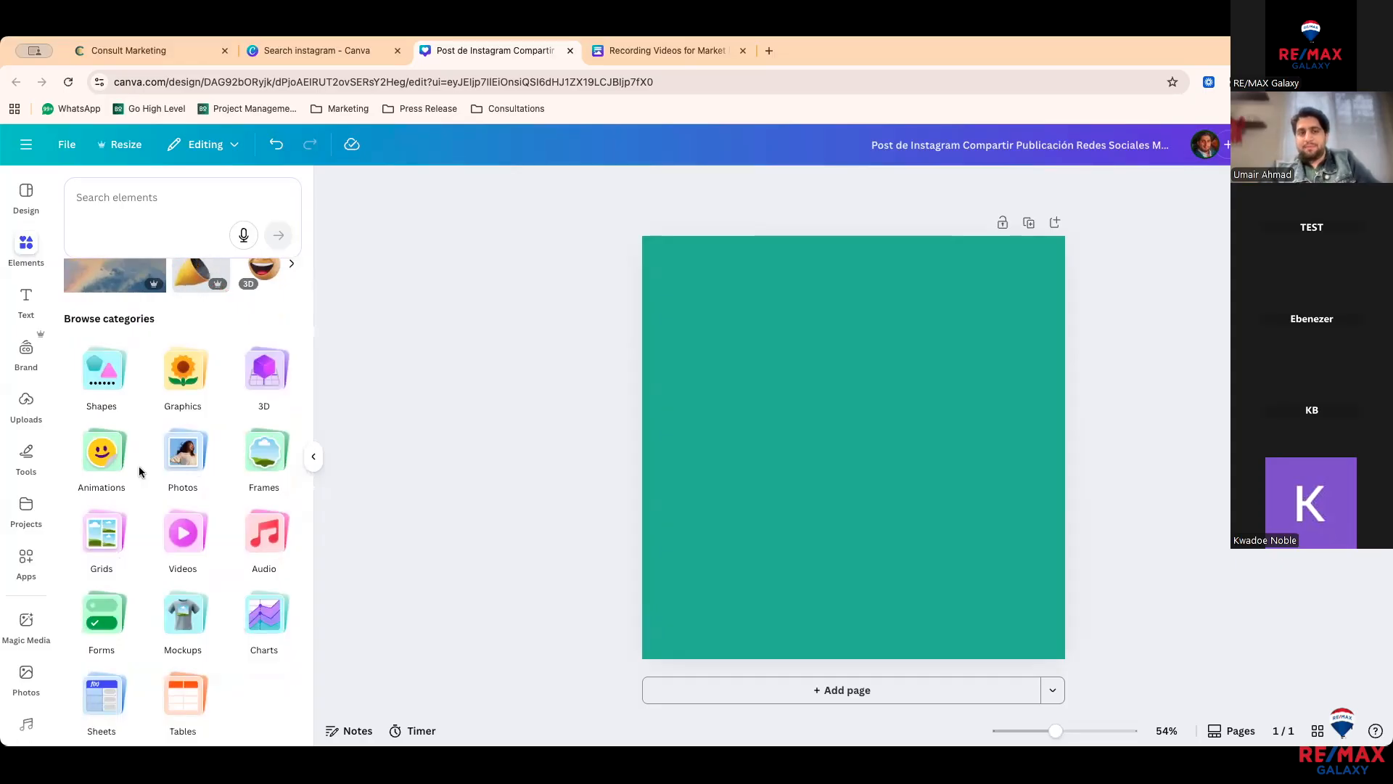
{"action": "left_click", "coordinate": [243, 462]}
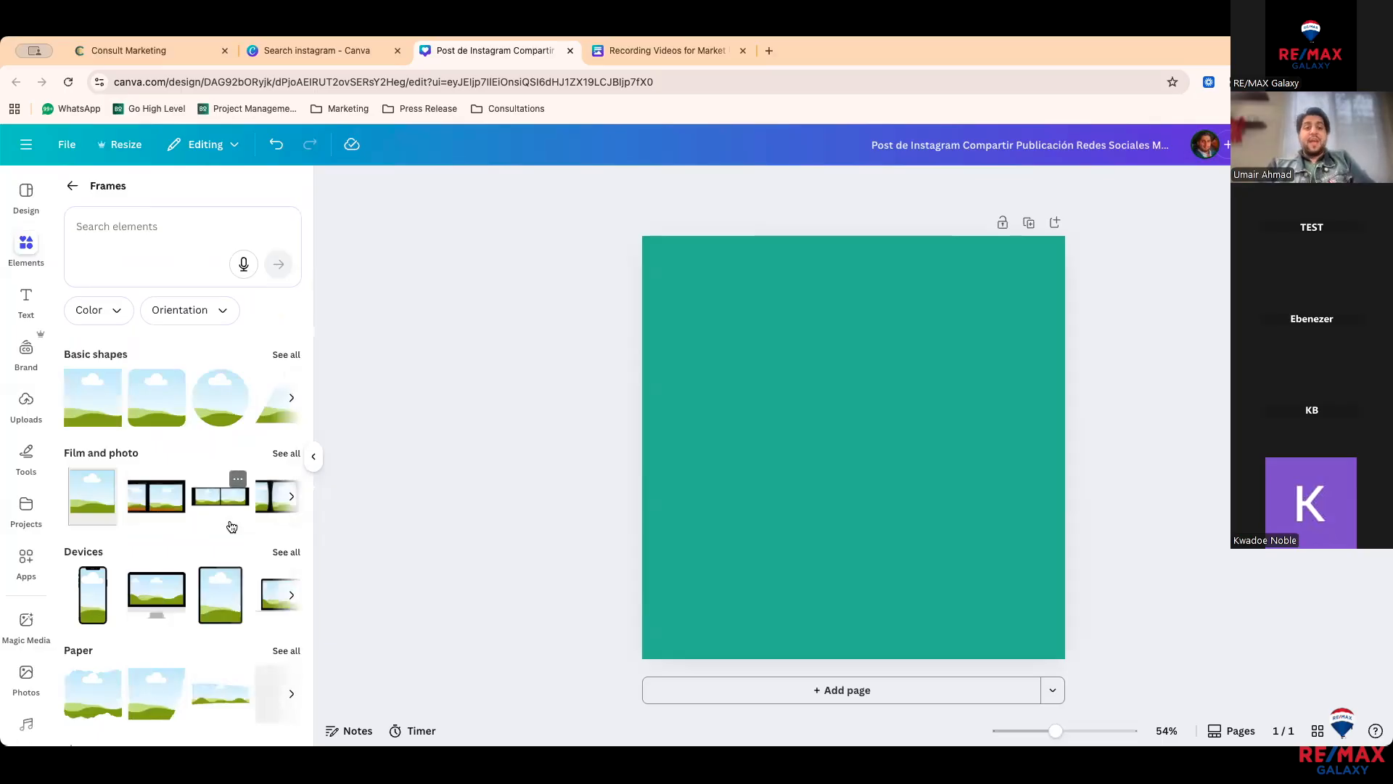
{"action": "scroll", "coordinate": [229, 524], "scroll_direction": "down", "scroll_amount": 1}
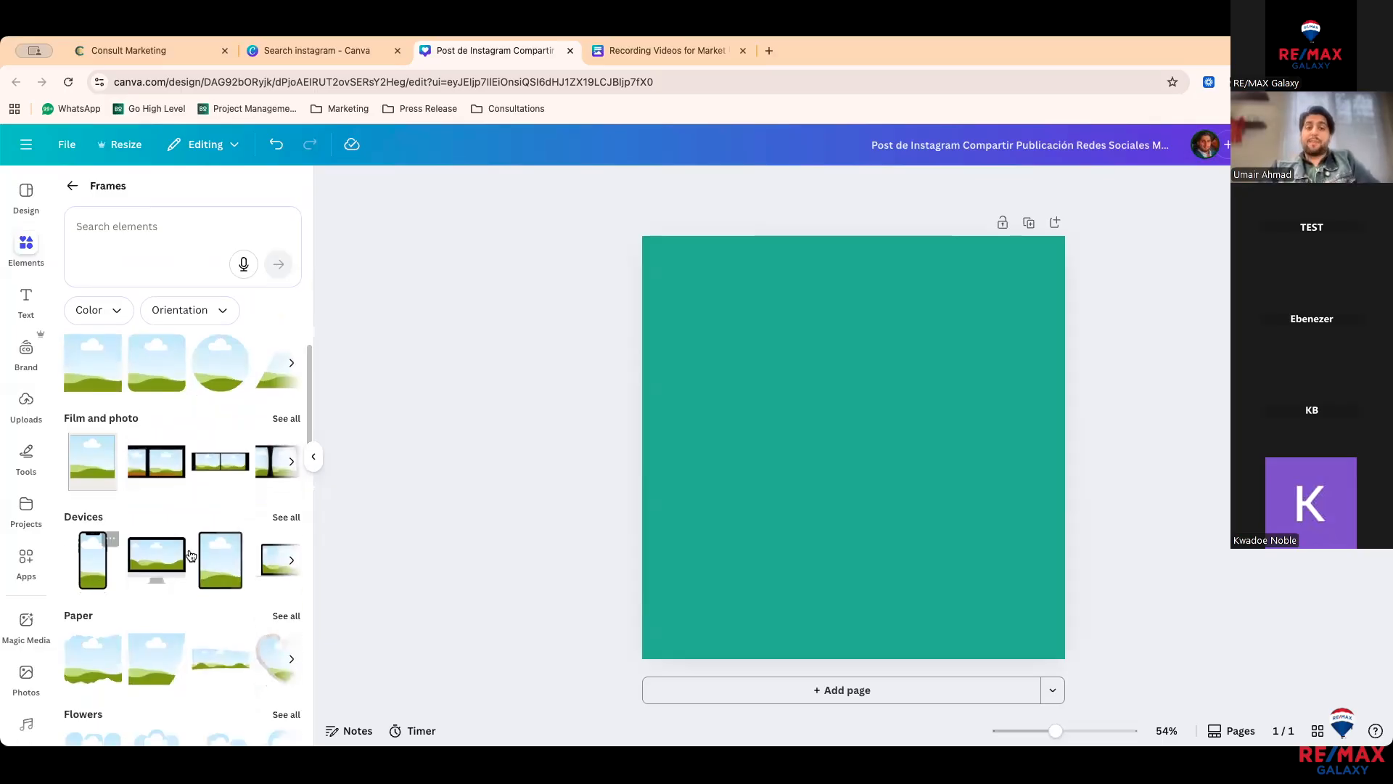
{"action": "scroll", "coordinate": [217, 508], "scroll_direction": "up", "scroll_amount": 1}
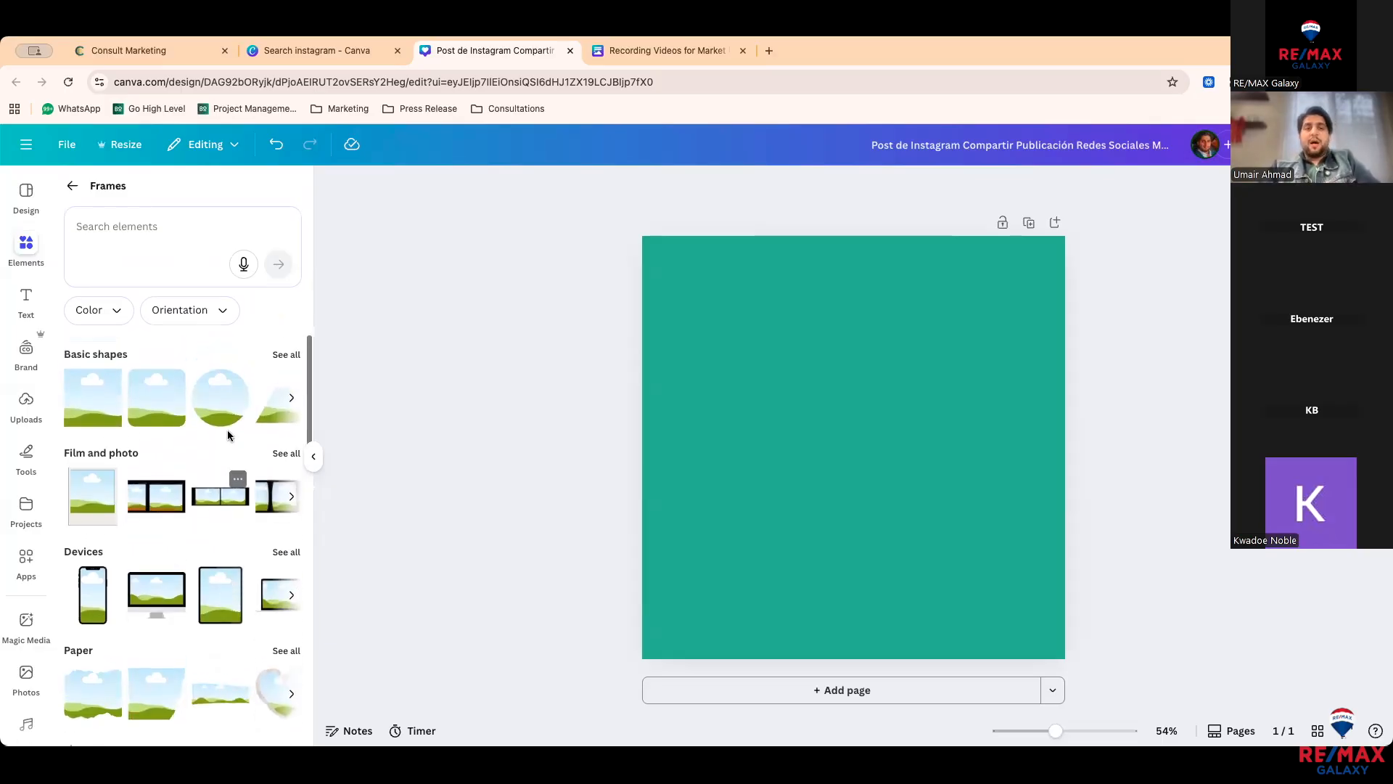
{"action": "left_click", "coordinate": [234, 420]}
{"action": "left_click_drag", "start_coordinate": [805, 443], "coordinate": [764, 387]}
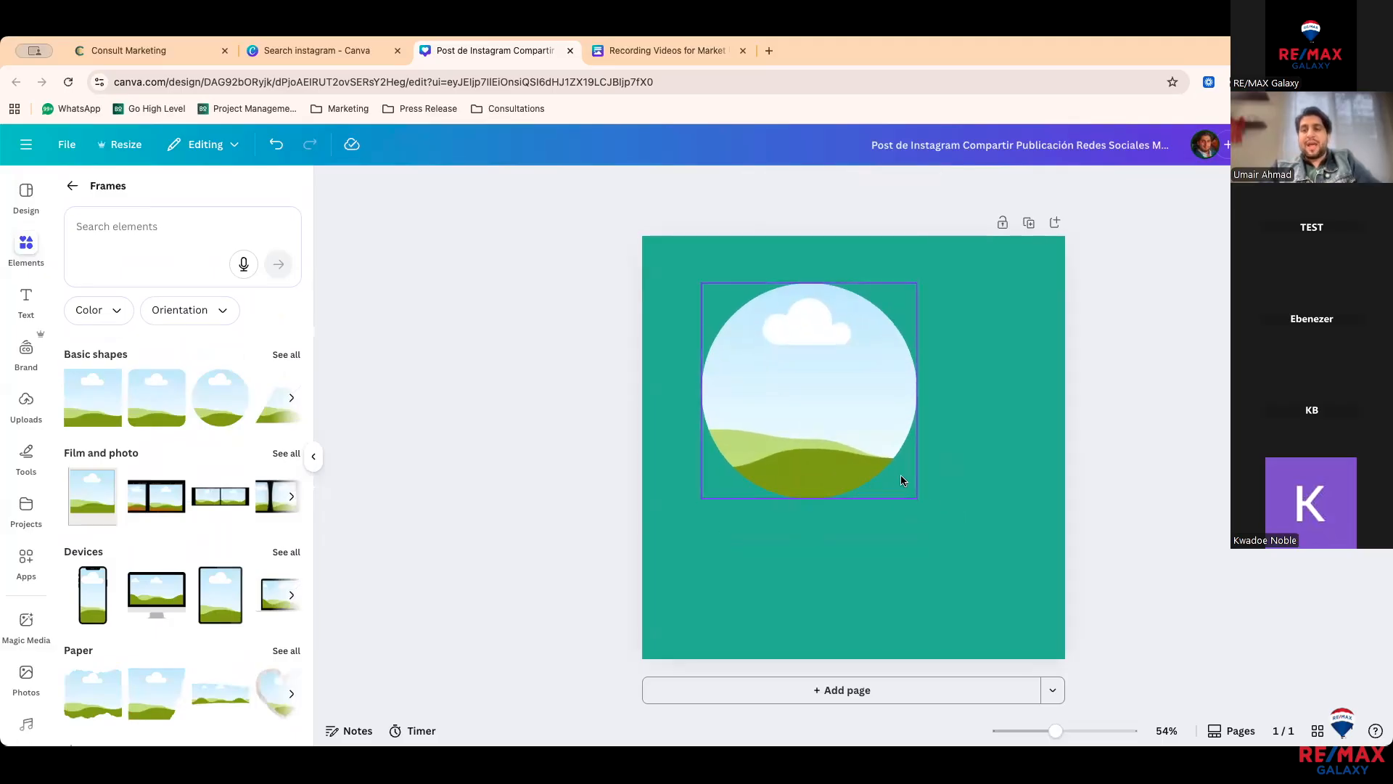
{"action": "left_click_drag", "start_coordinate": [916, 498], "coordinate": [987, 567]}
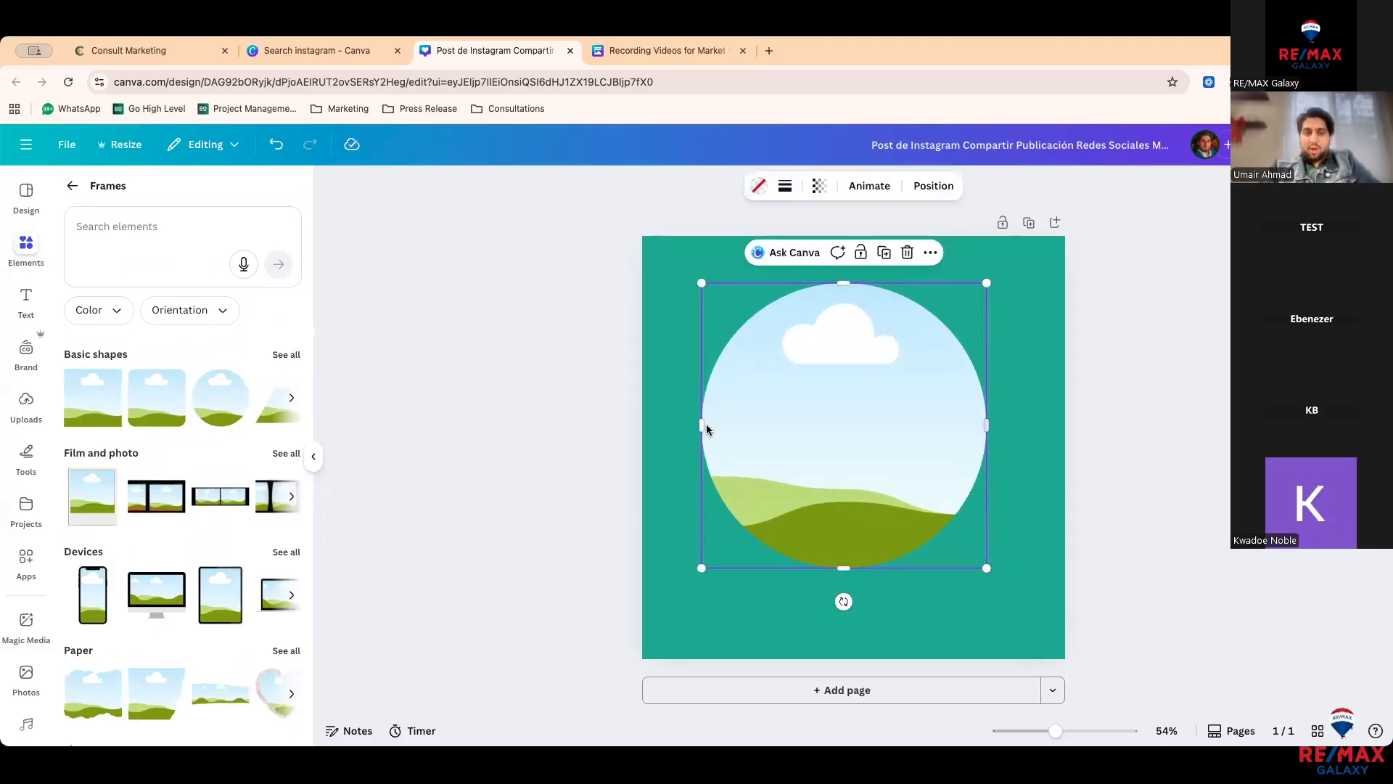
Step: Drop a trending cloud photo into the circle, then delete the photo and the frame
{"action": "left_click", "coordinate": [72, 186]}
{"action": "left_click", "coordinate": [169, 503]}
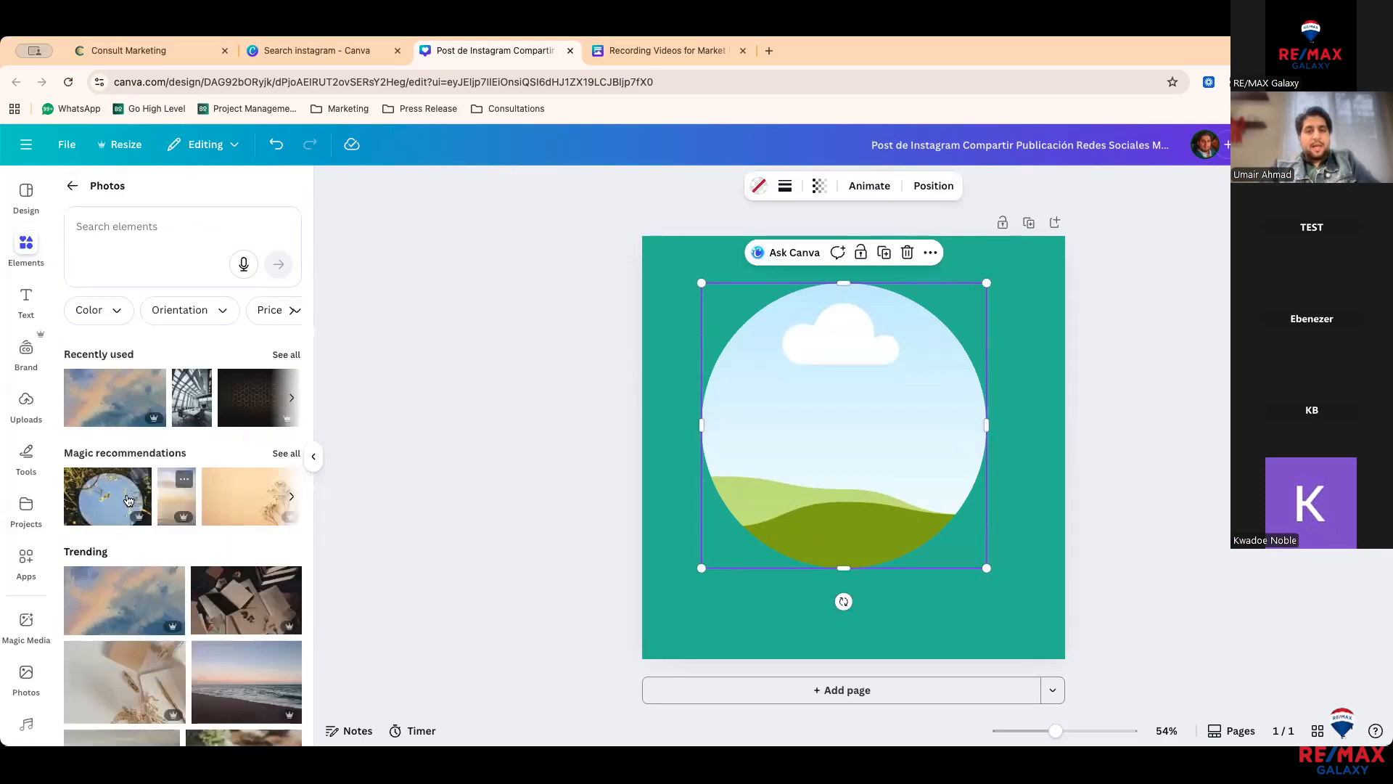
{"action": "left_click_drag", "start_coordinate": [166, 573], "coordinate": [769, 419]}
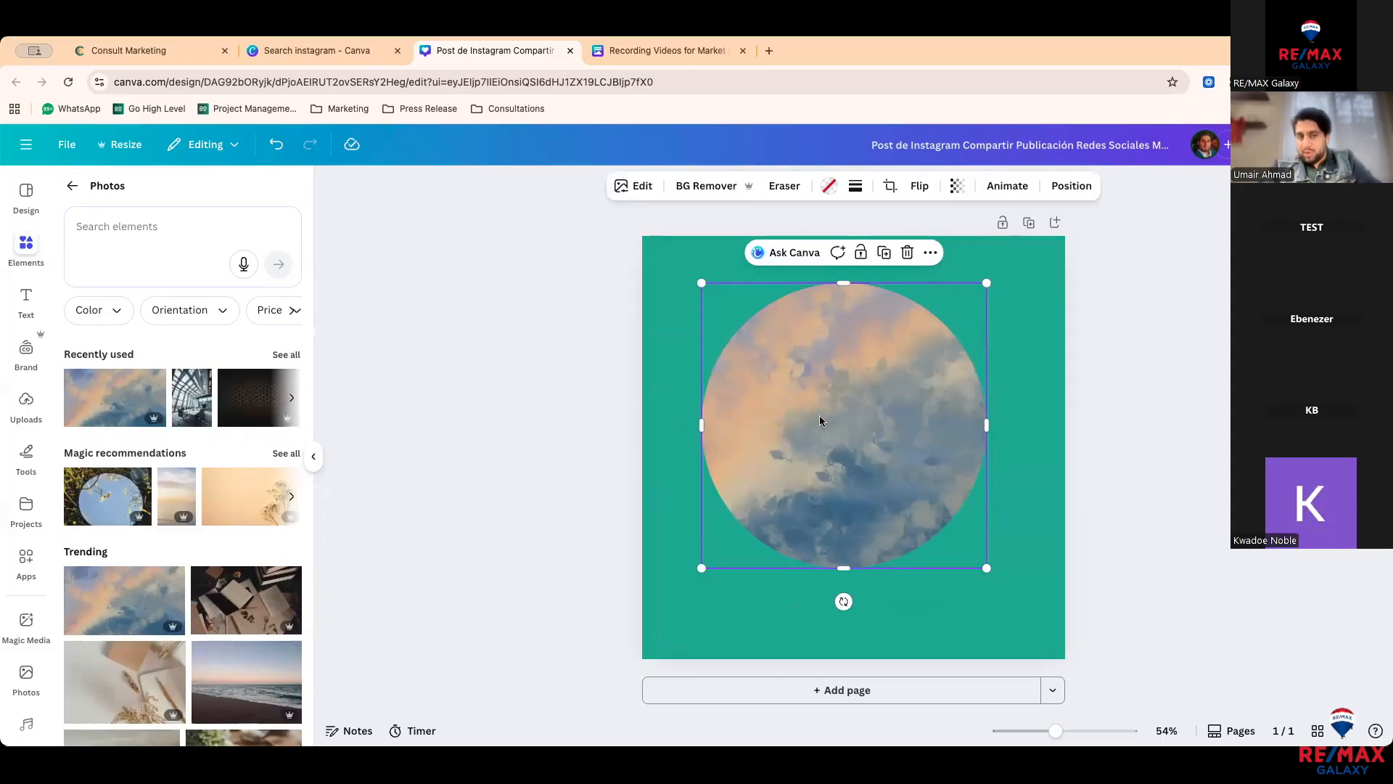
{"action": "key", "text": "BackSpace"}
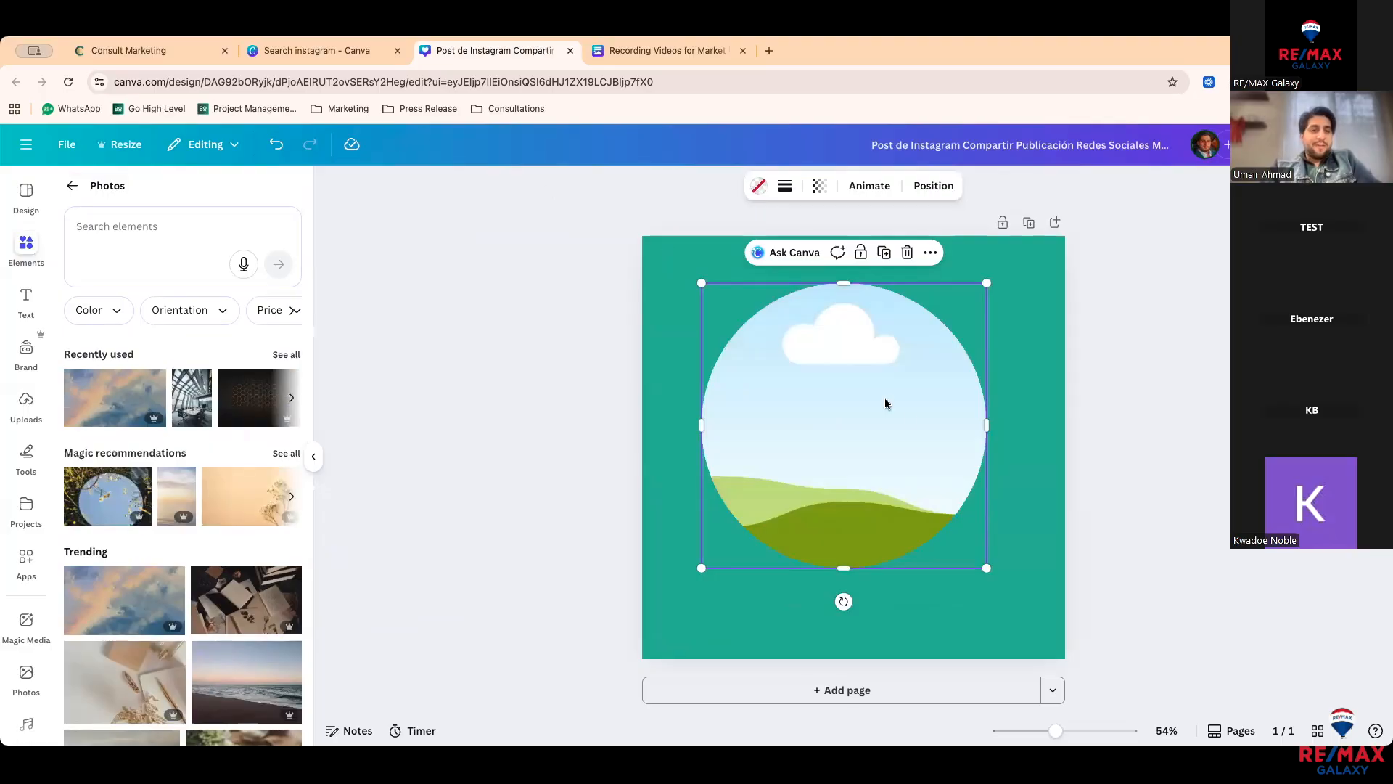
{"action": "key", "text": "BackSpace"}
Step: Show all Devices frames, then add and delete the desktop monitor frame
{"action": "left_click", "coordinate": [72, 186]}
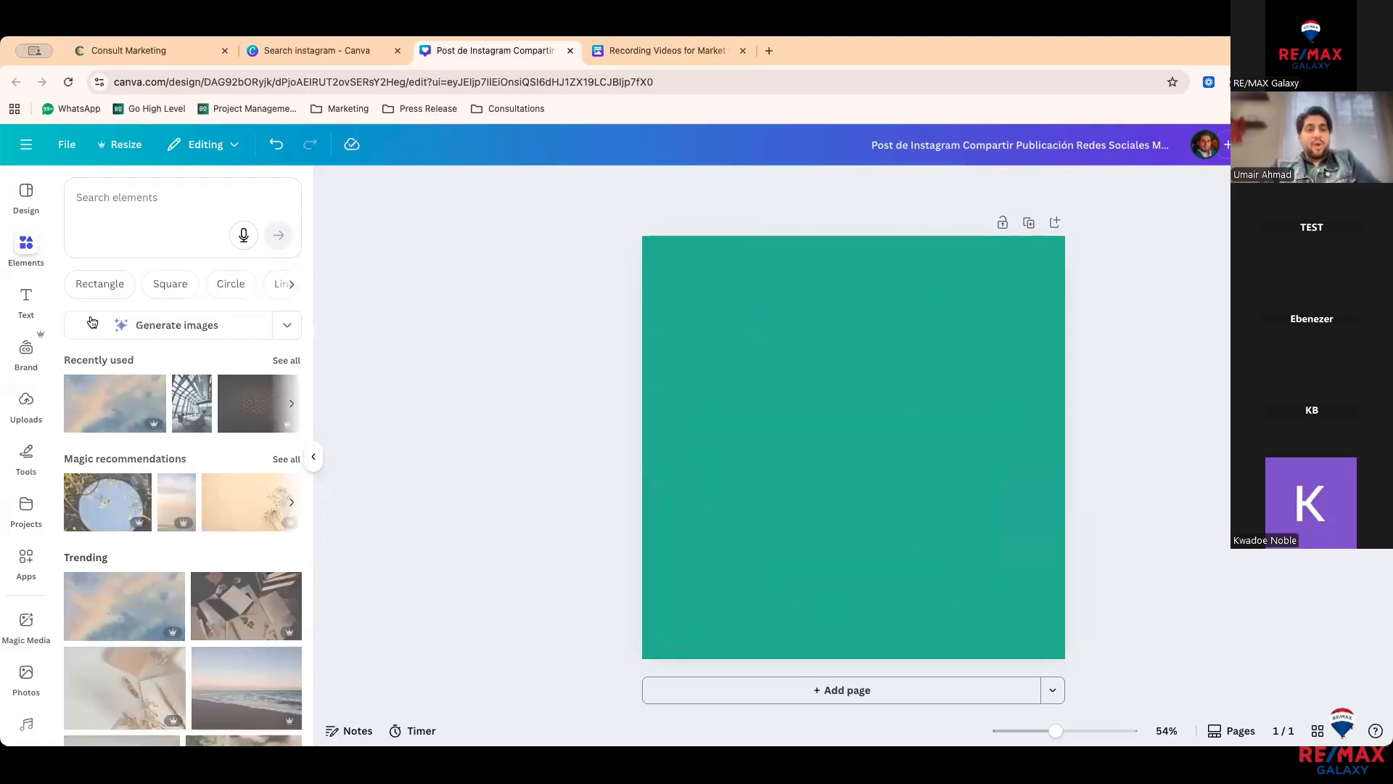
{"action": "scroll", "coordinate": [128, 450], "scroll_direction": "down", "scroll_amount": 1}
{"action": "left_click", "coordinate": [264, 465]}
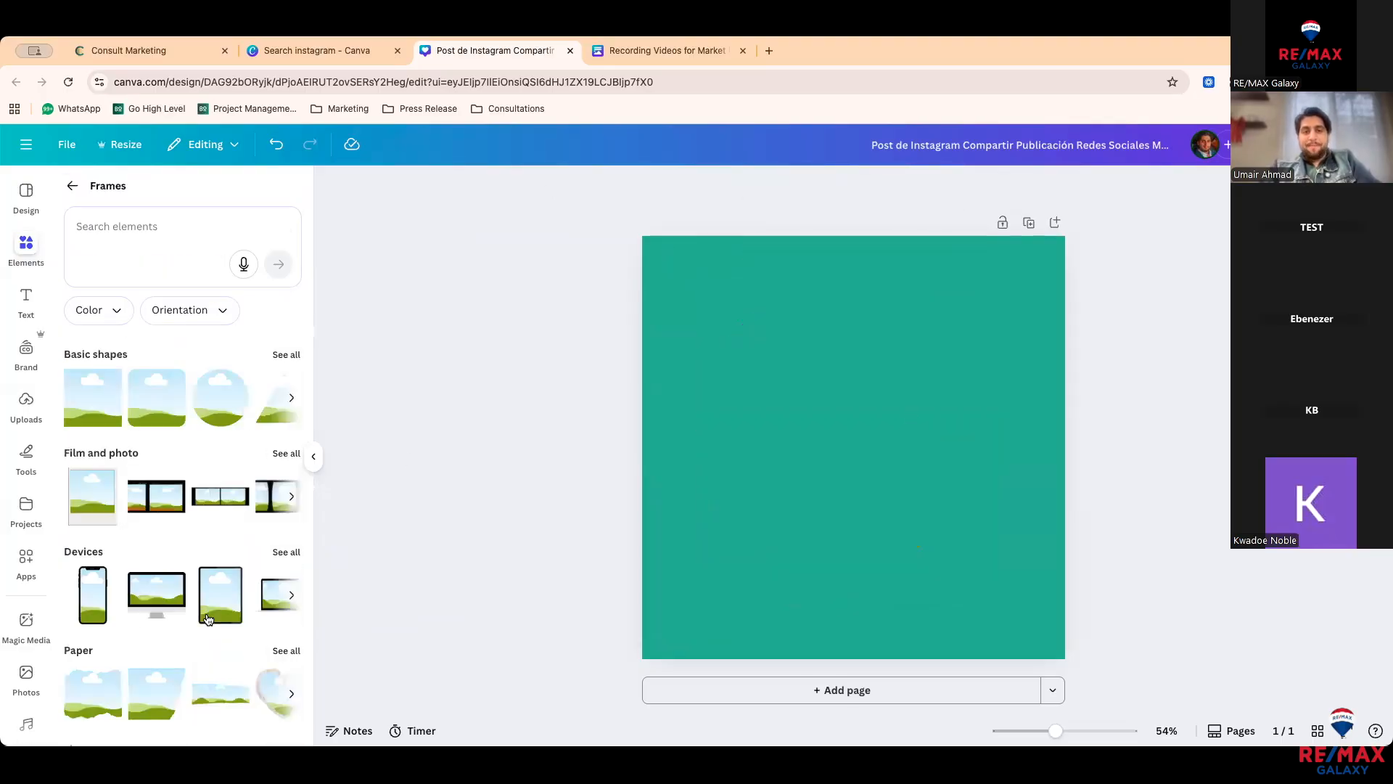
{"action": "scroll", "coordinate": [206, 618], "scroll_direction": "down", "scroll_amount": 1}
{"action": "left_click", "coordinate": [283, 503]}
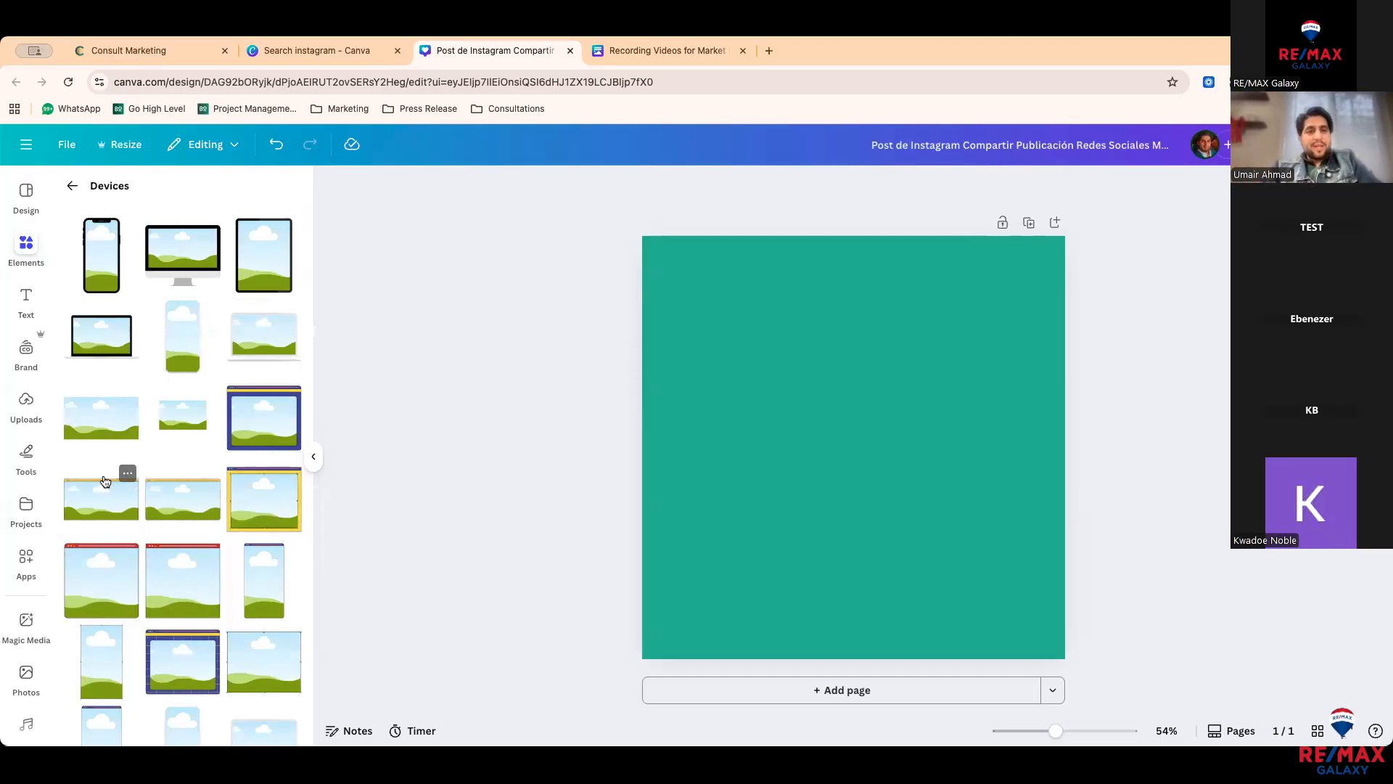
{"action": "left_click", "coordinate": [191, 250]}
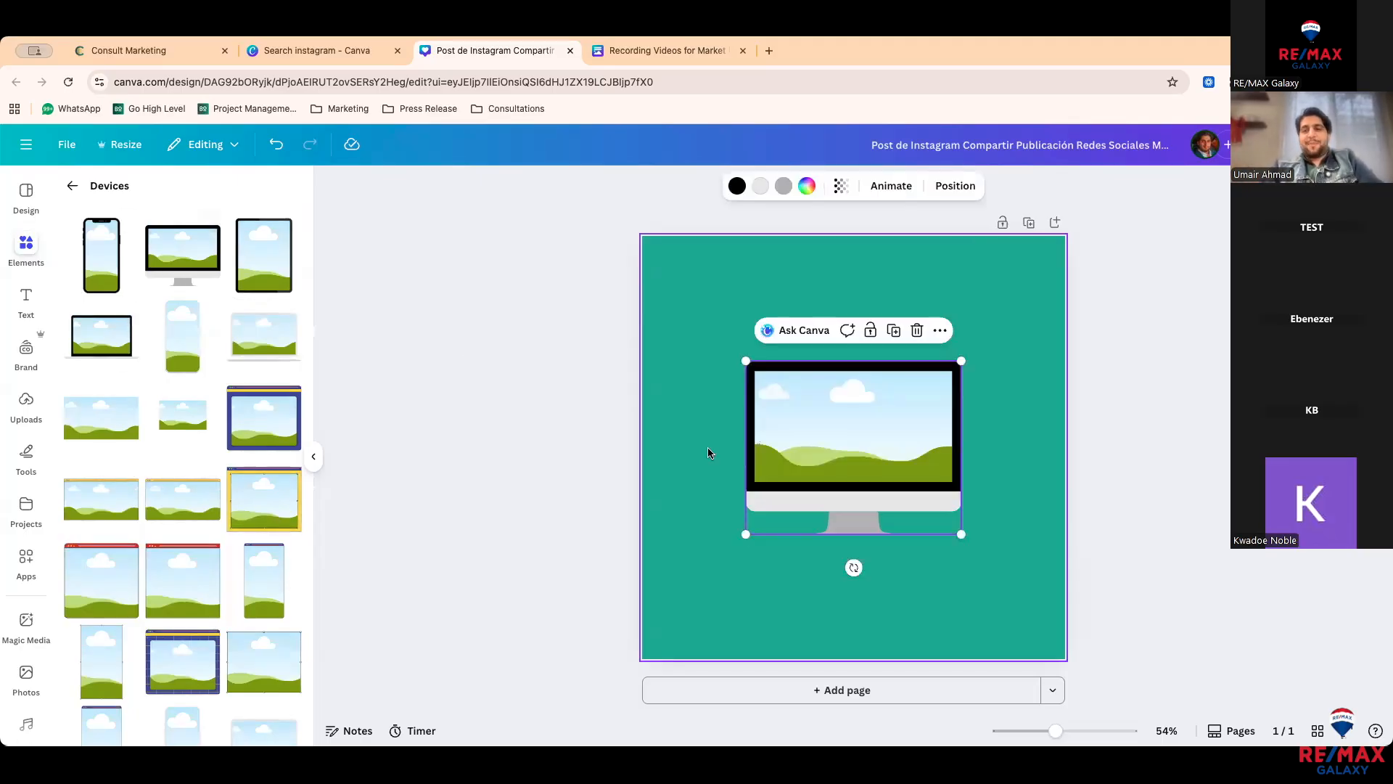
{"action": "key", "text": "Delete"}
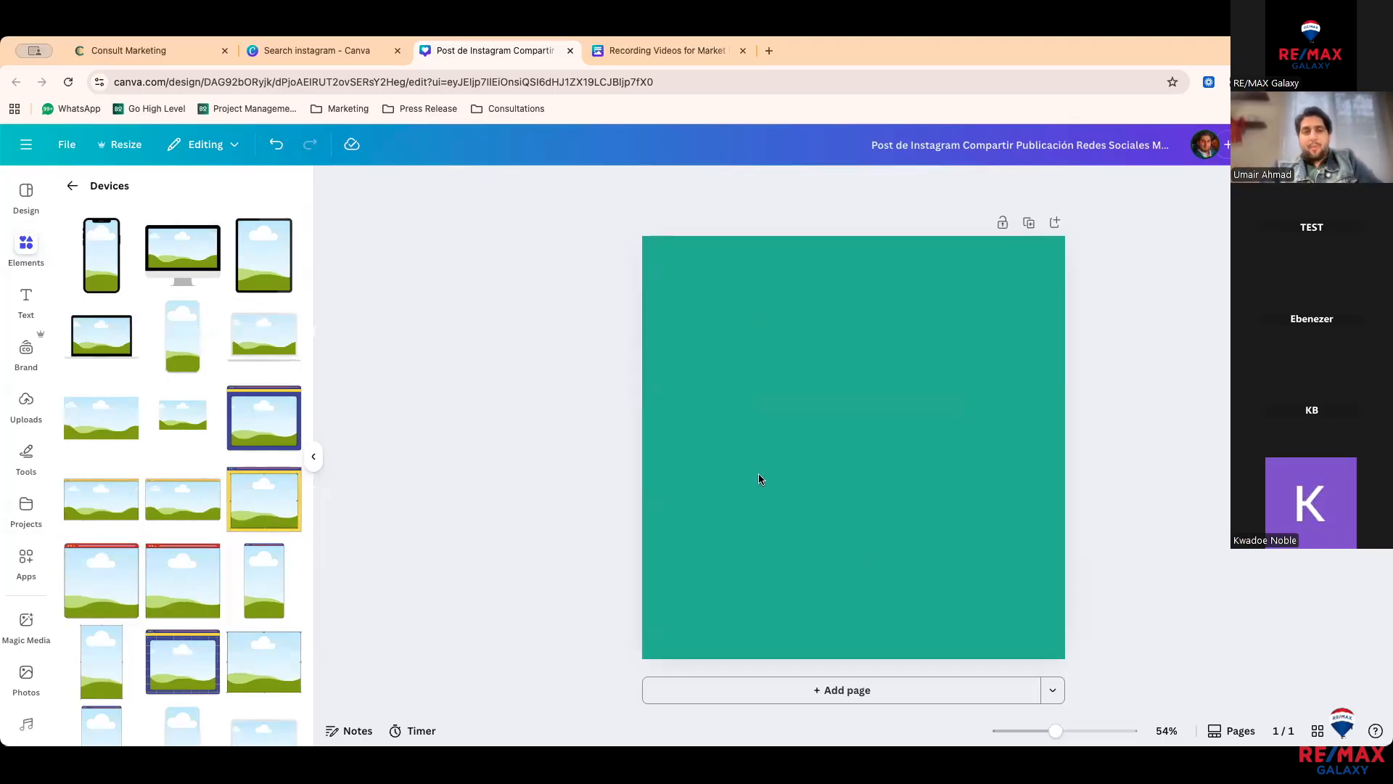
Step: Add the phone frame, enlarge it to nearly full page height and center it
{"action": "left_click", "coordinate": [119, 280]}
{"action": "left_click_drag", "start_coordinate": [845, 464], "coordinate": [762, 383]}
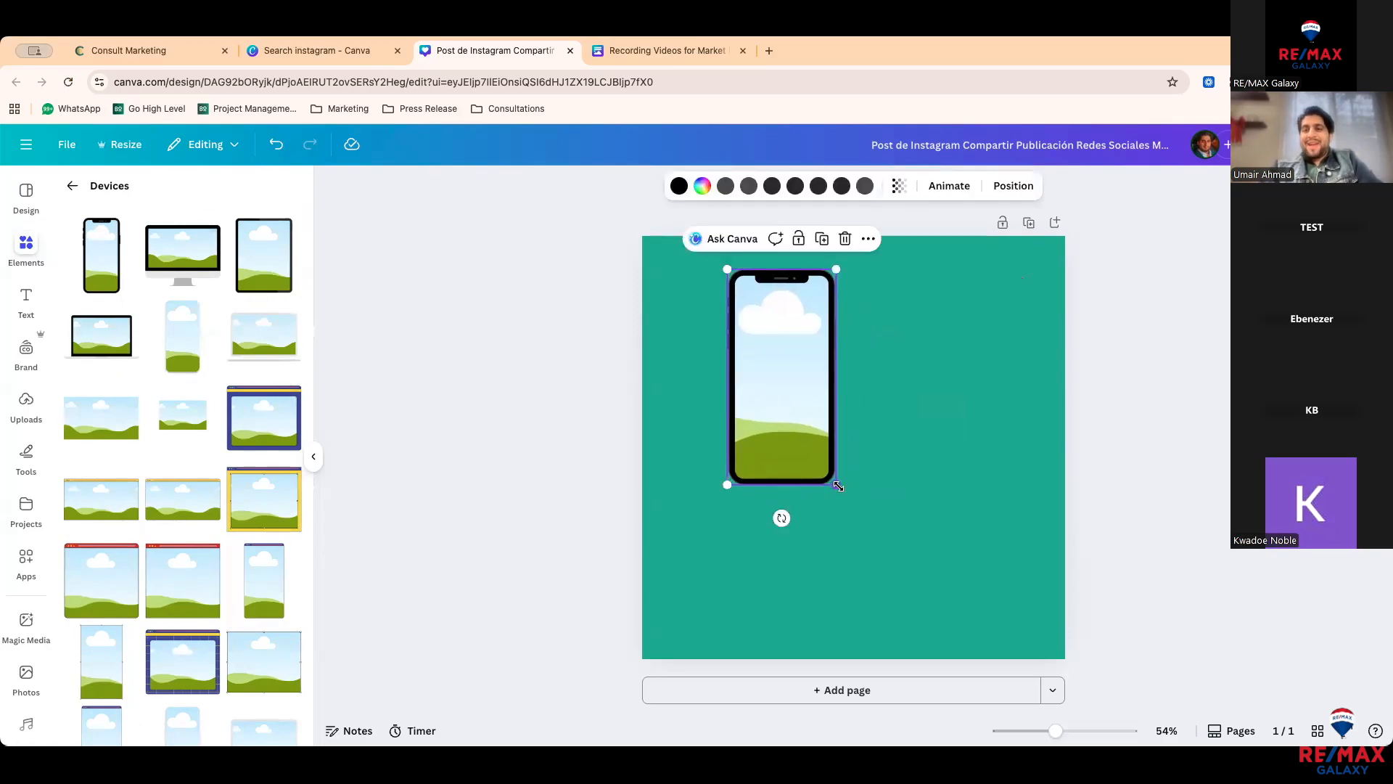
{"action": "left_click_drag", "start_coordinate": [838, 486], "coordinate": [989, 602]}
{"action": "left_click_drag", "start_coordinate": [901, 529], "coordinate": [932, 534]}
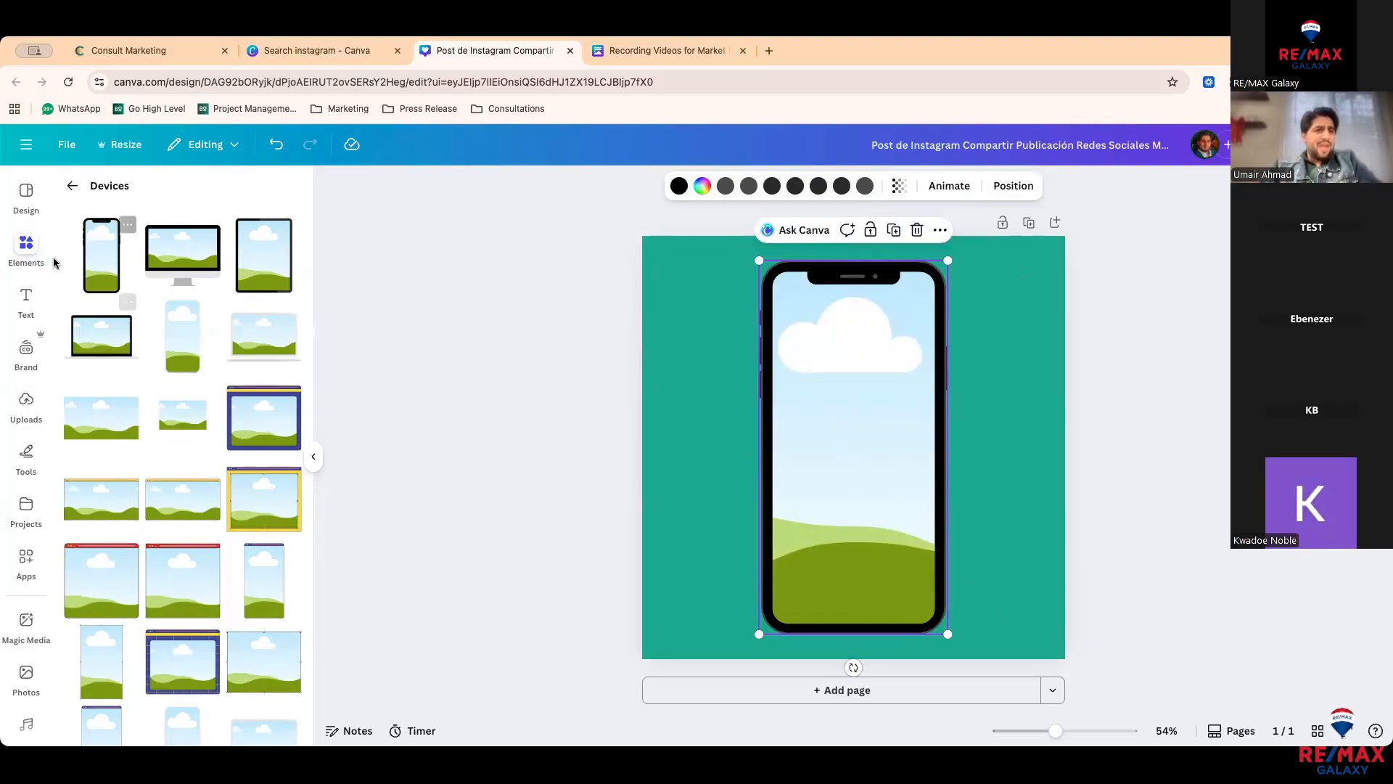
Step: Search the elements library for 'client calling'
{"action": "left_click", "coordinate": [72, 189]}
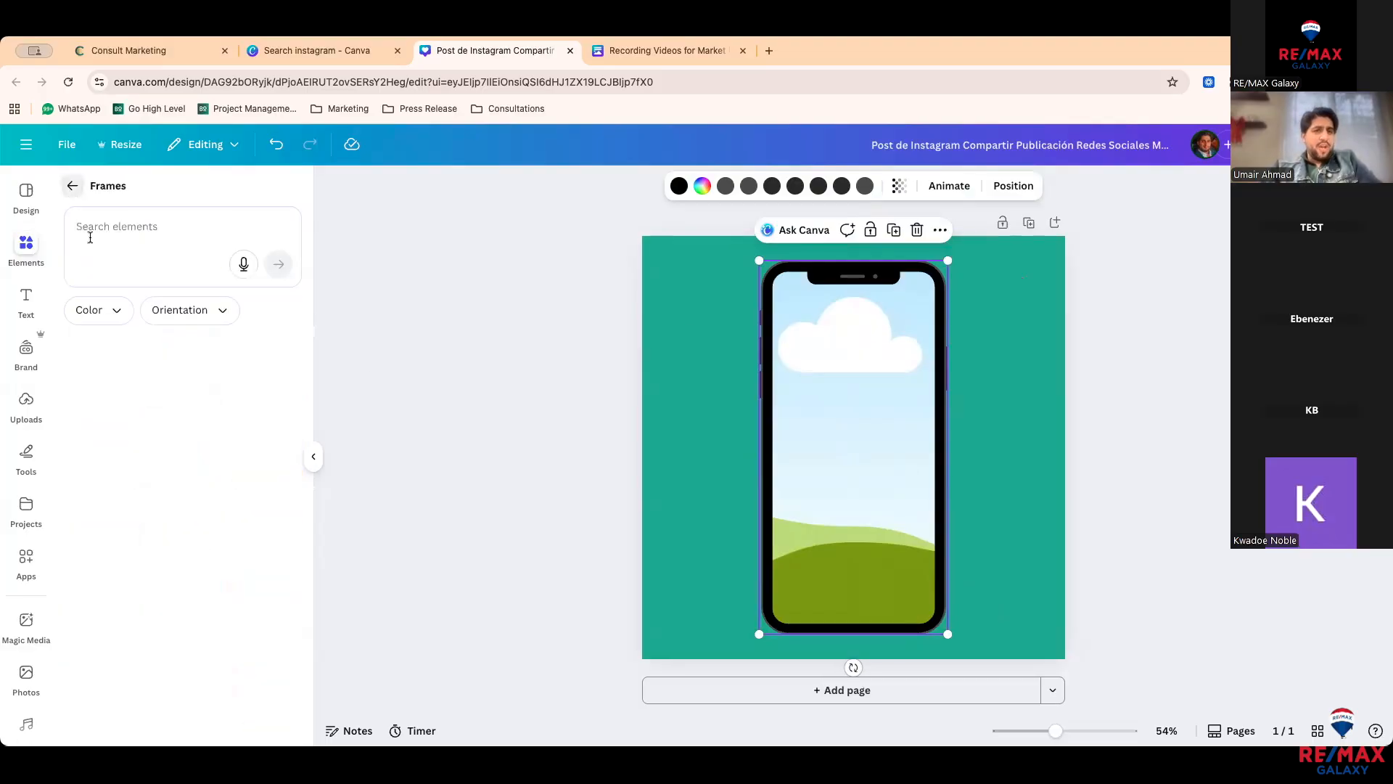
{"action": "left_click", "coordinate": [73, 188]}
{"action": "left_click", "coordinate": [75, 190]}
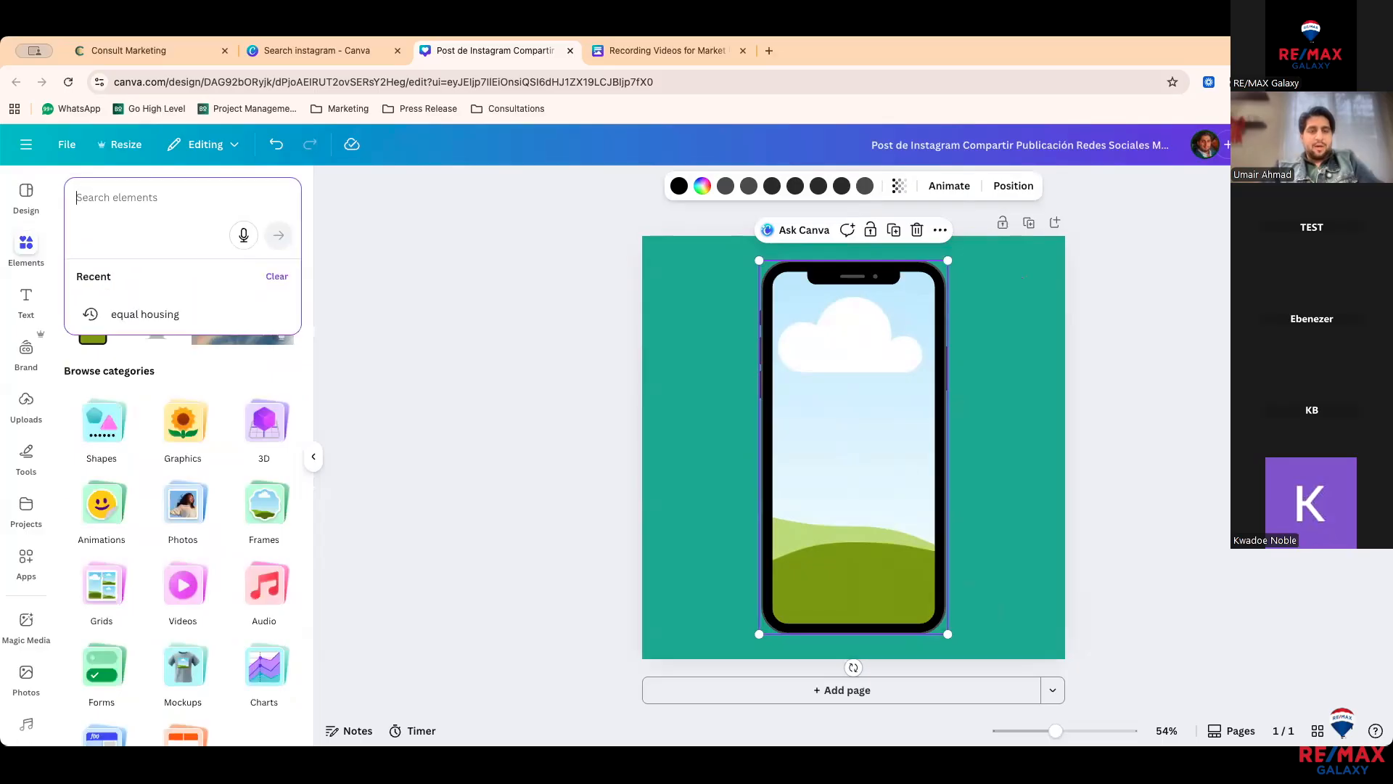
{"action": "type", "text": "calling"}
{"action": "key", "text": "Return"}
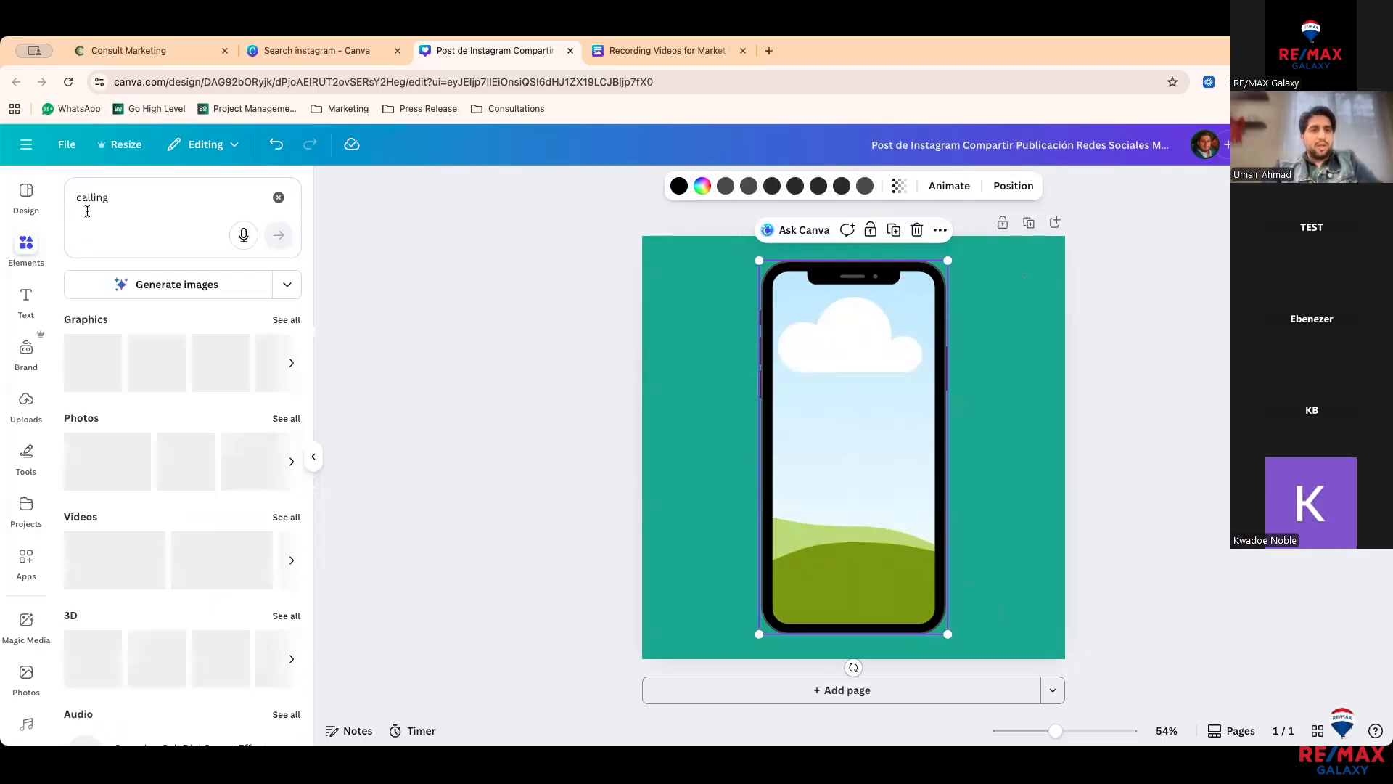
{"action": "type", "text": "client"}
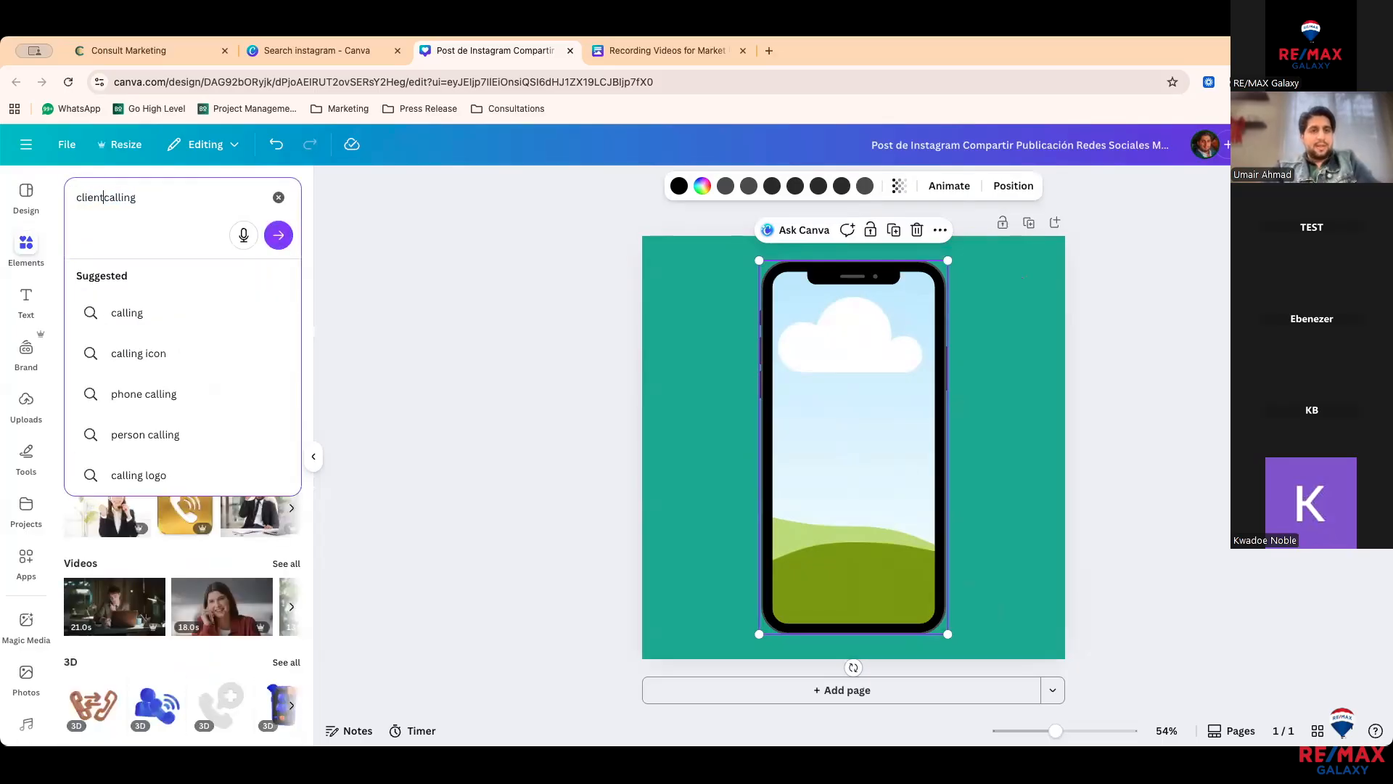
{"action": "key", "text": "Return"}
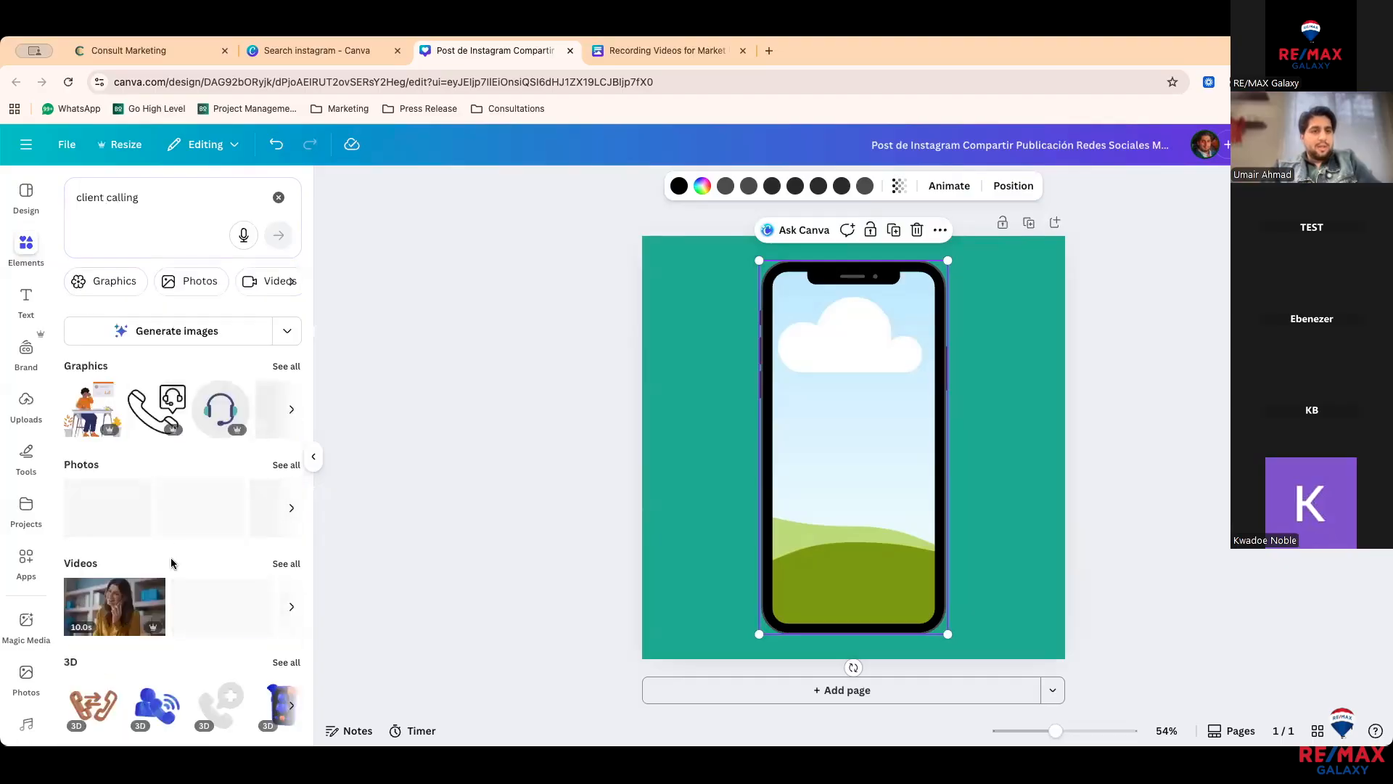
Step: Filter to photos and place the smiling headset woman photo into the phone frame, adjusting its crop
{"action": "left_click", "coordinate": [286, 464]}
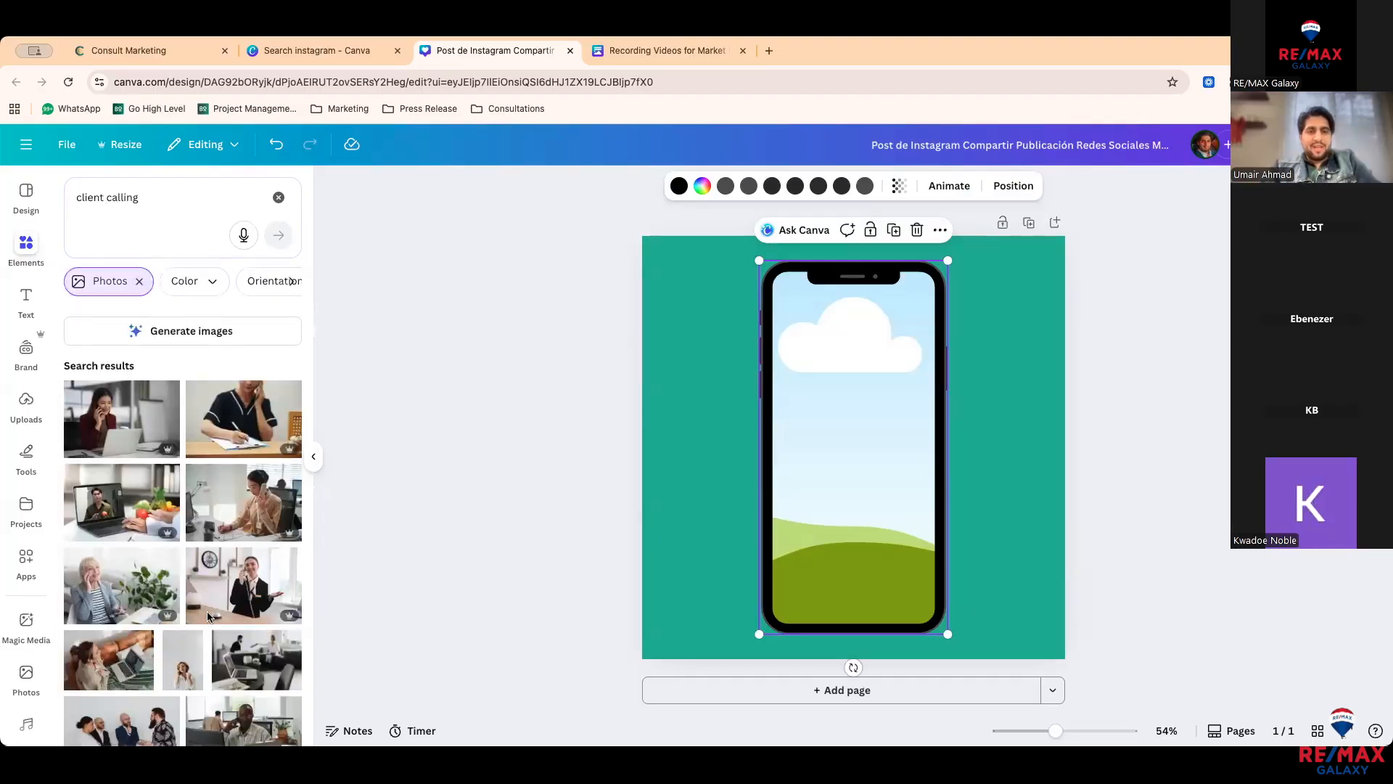
{"action": "scroll", "coordinate": [210, 618], "scroll_direction": "down", "scroll_amount": 3}
{"action": "scroll", "coordinate": [210, 618], "scroll_direction": "down", "scroll_amount": 2}
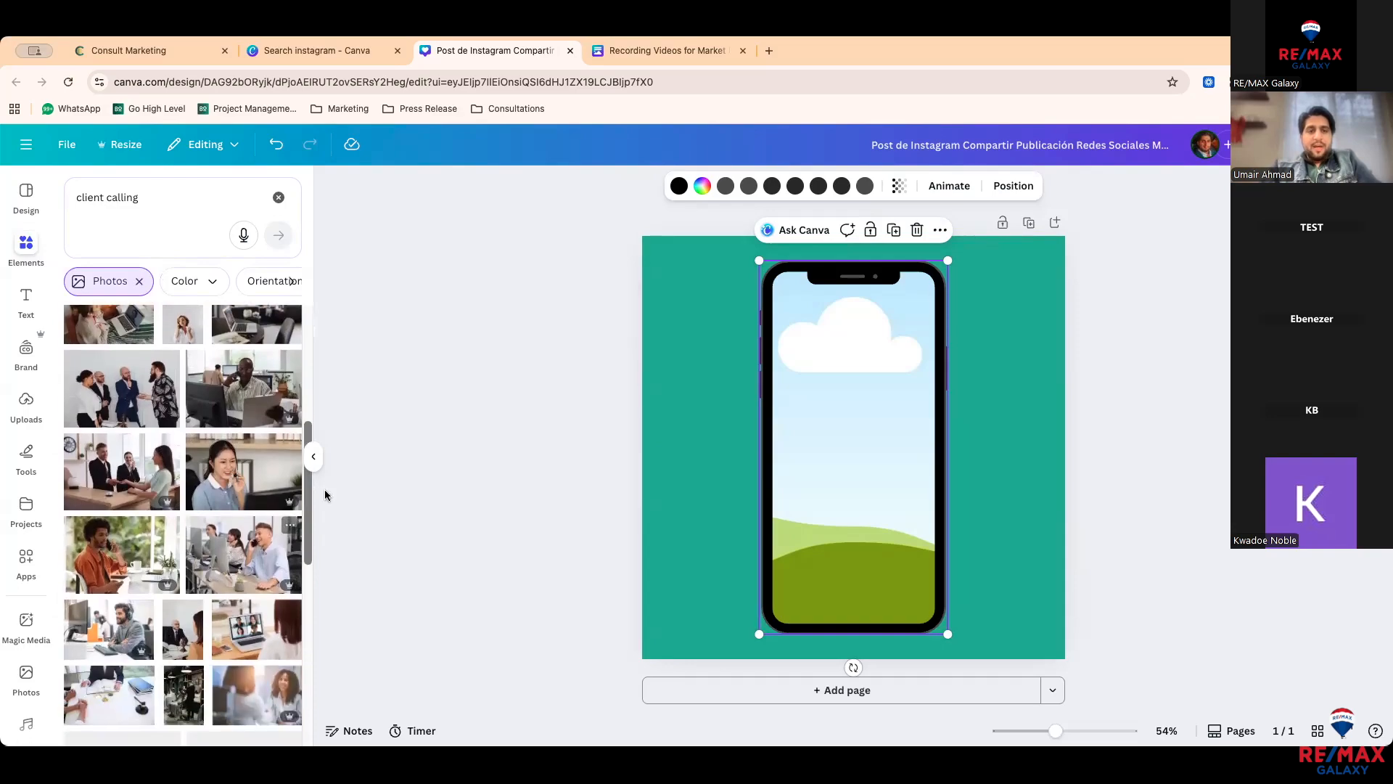
{"action": "left_click_drag", "start_coordinate": [217, 472], "coordinate": [832, 457]}
{"action": "double_click", "coordinate": [831, 457]}
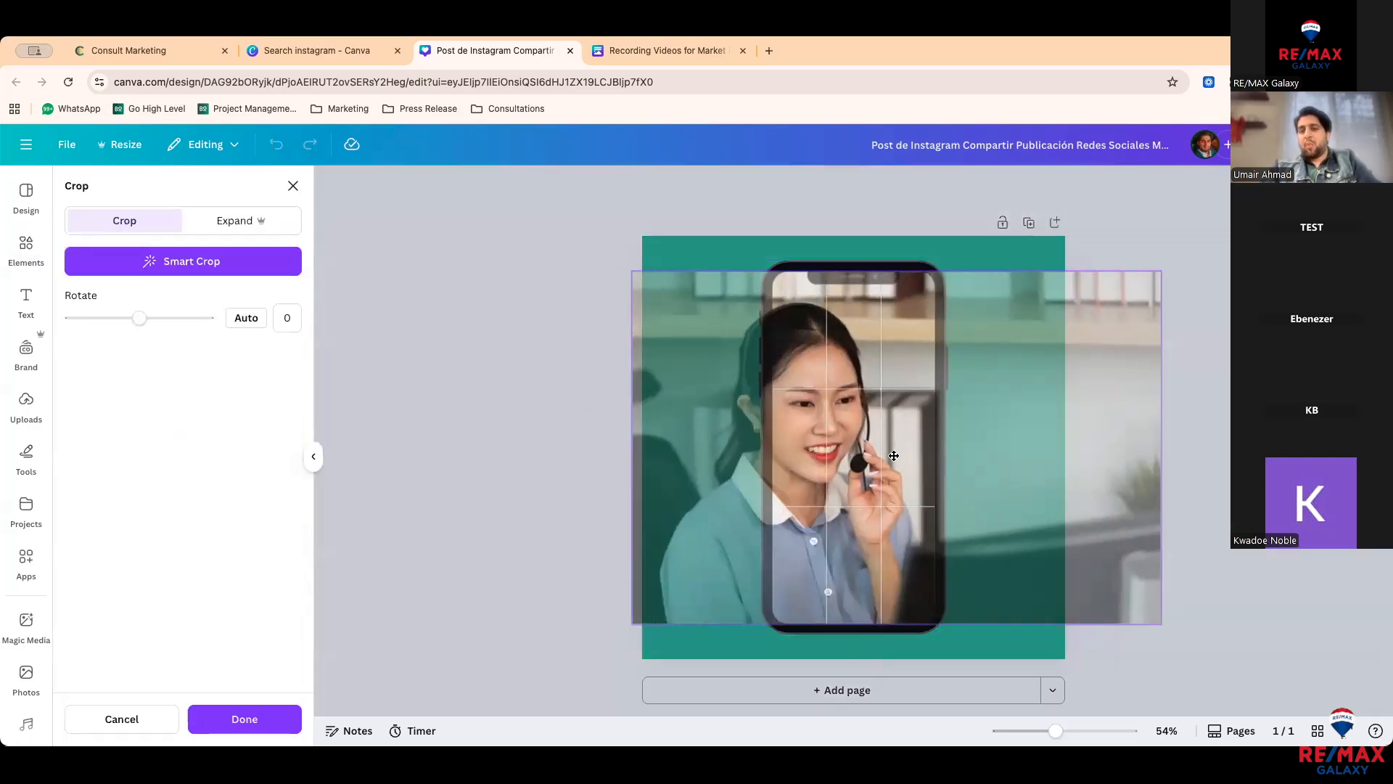
{"action": "left_click", "coordinate": [515, 460]}
{"action": "left_click", "coordinate": [516, 460]}
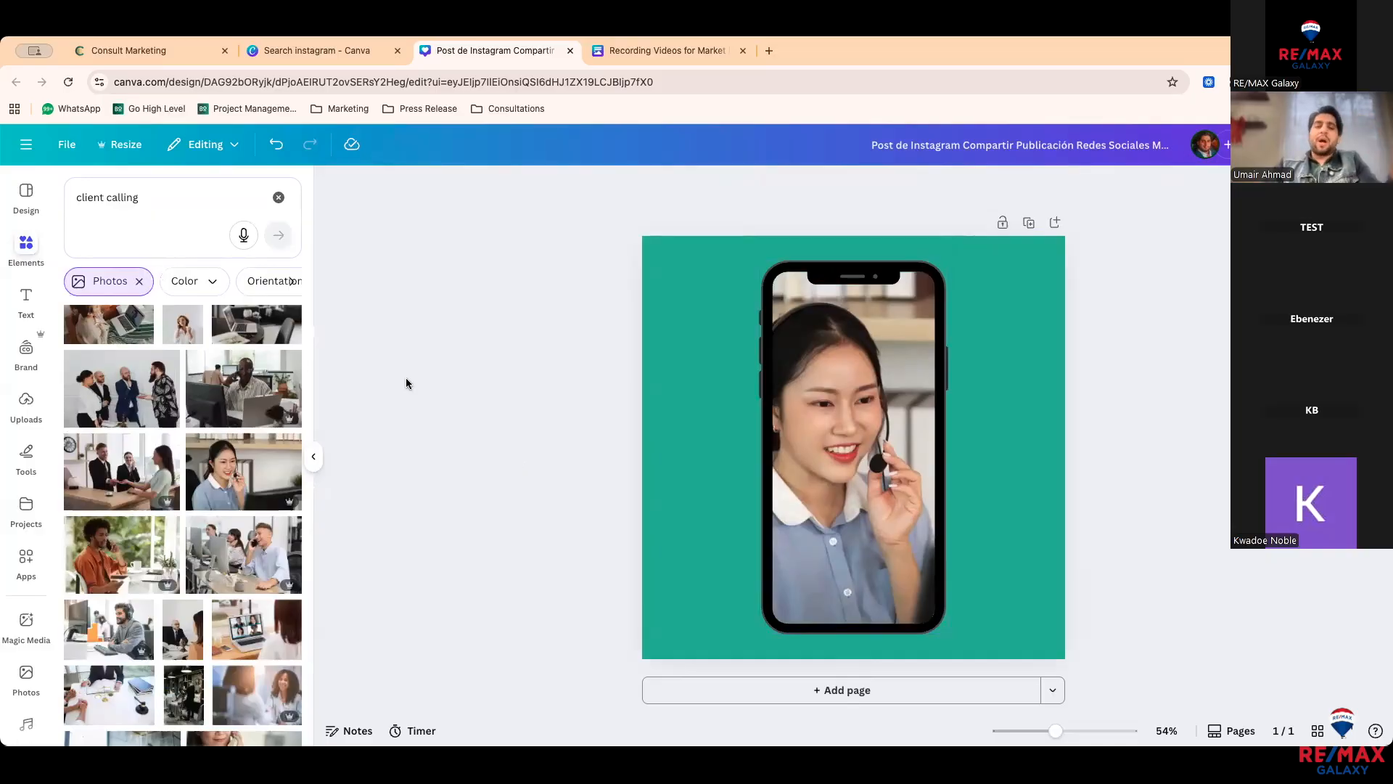
{"action": "left_click", "coordinate": [26, 401]}
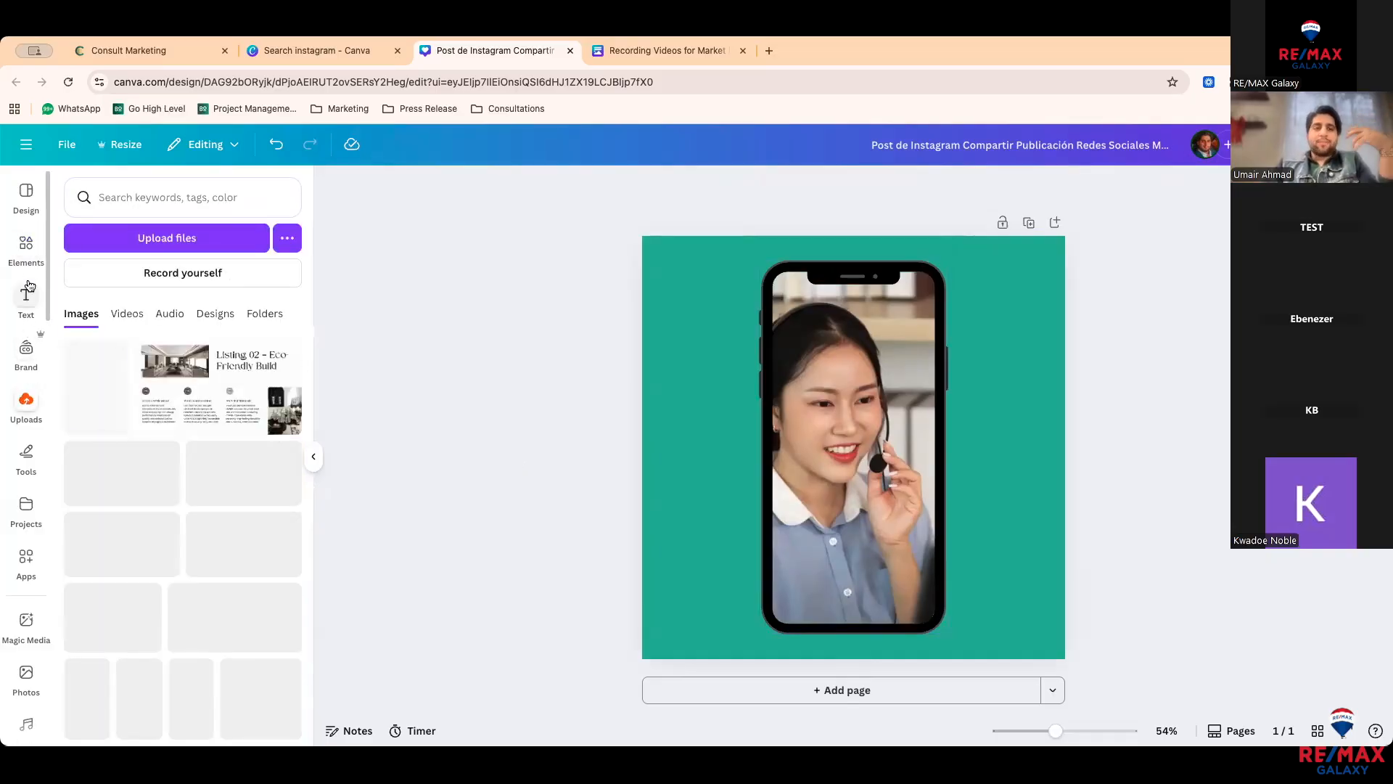
Step: Clear the 'client calling' search, open Frames, and remove the photo from the phone frame
{"action": "left_click", "coordinate": [27, 248]}
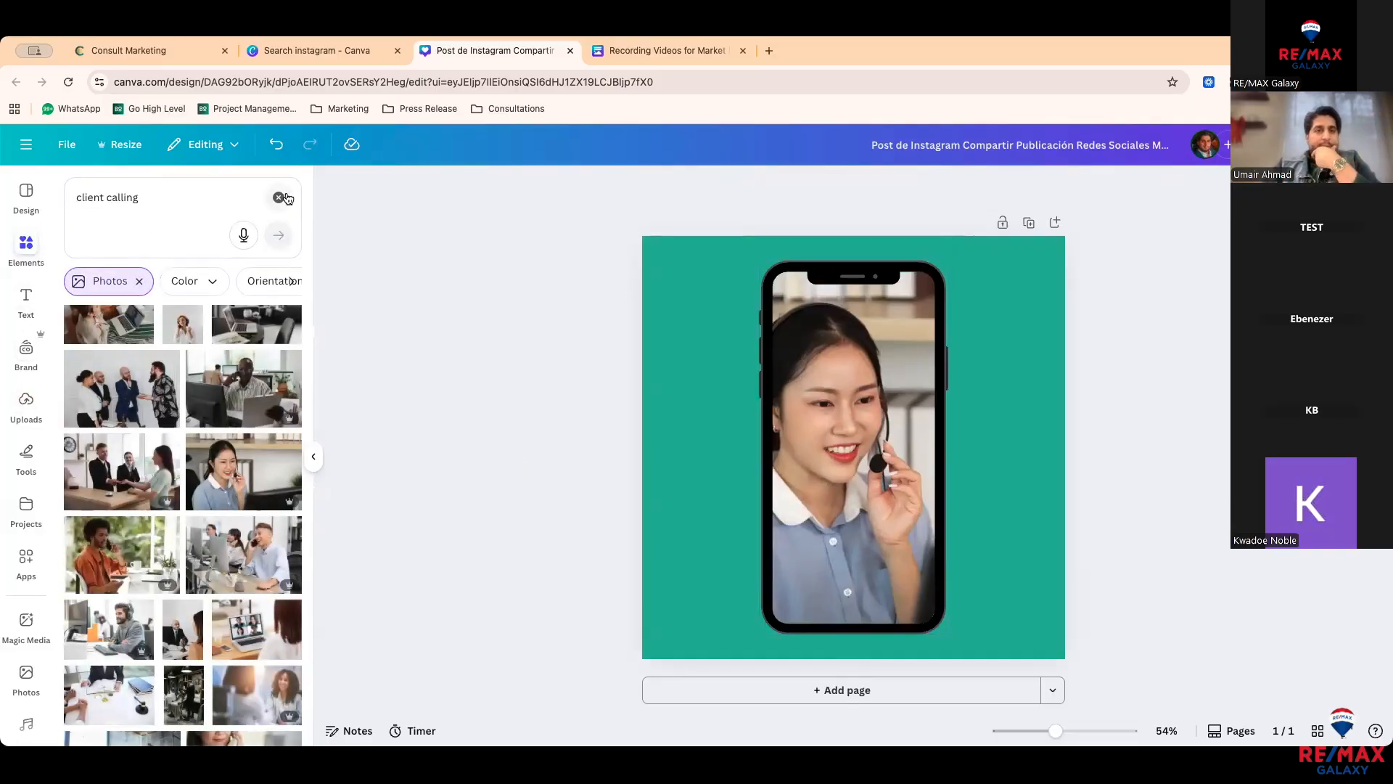
{"action": "left_click", "coordinate": [286, 198]}
{"action": "left_click", "coordinate": [244, 547]}
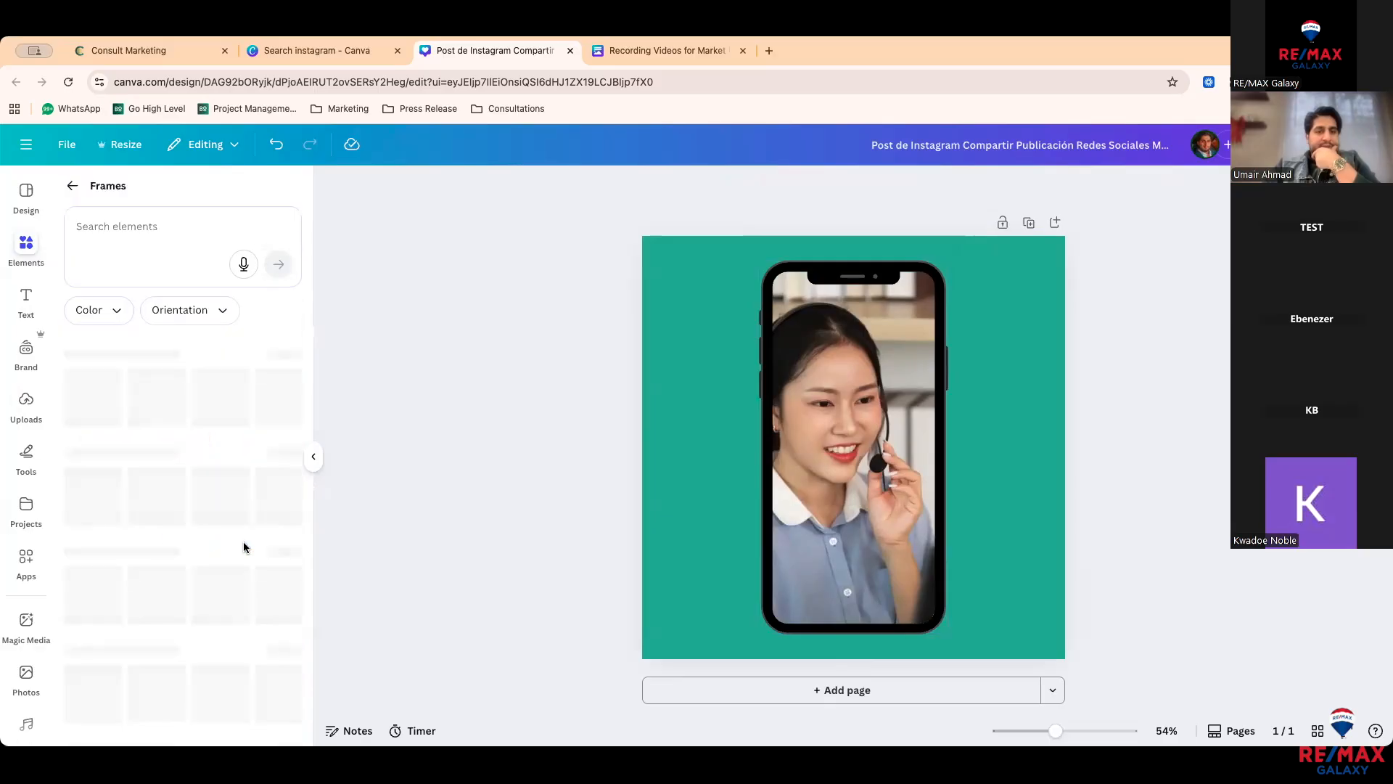
{"action": "scroll", "coordinate": [230, 650], "scroll_direction": "down", "scroll_amount": 2}
{"action": "scroll", "coordinate": [229, 650], "scroll_direction": "down", "scroll_amount": 1}
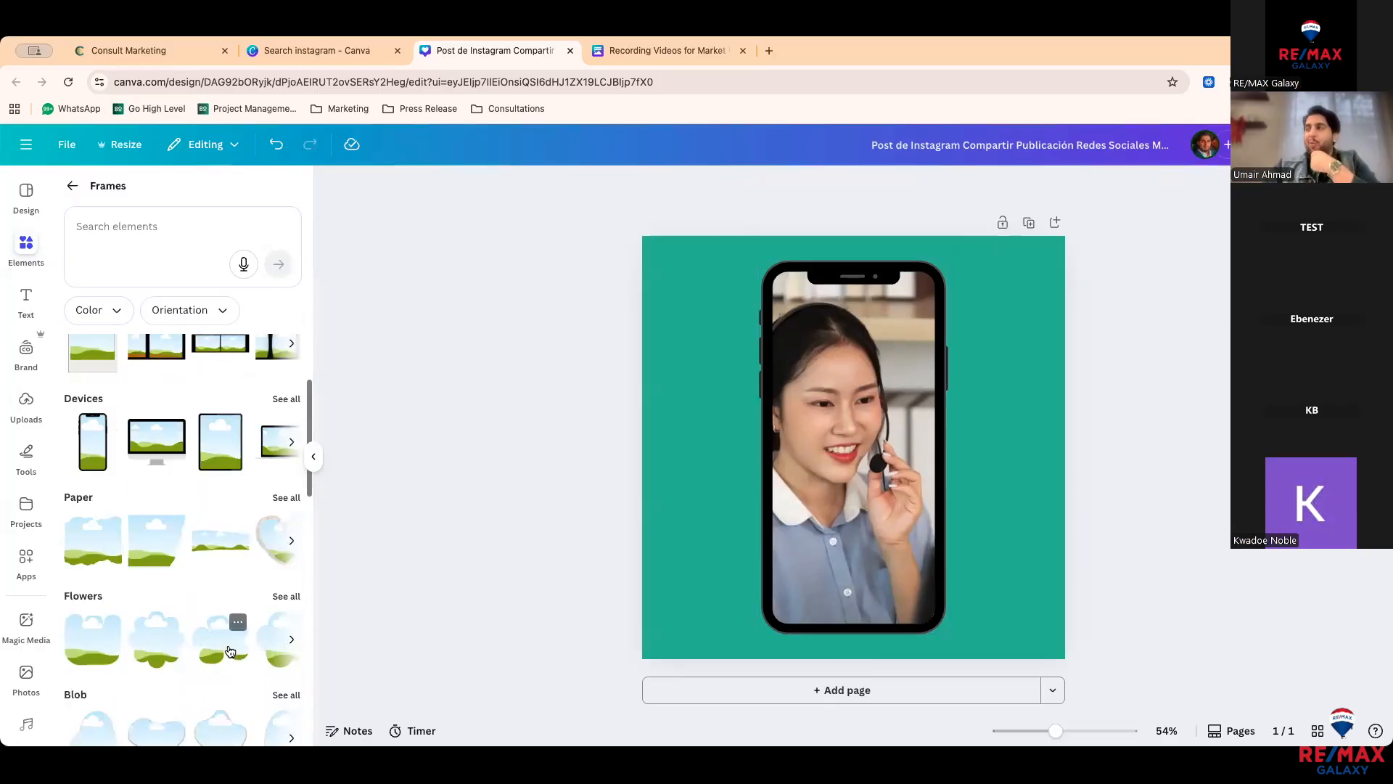
{"action": "left_click_drag", "start_coordinate": [903, 482], "coordinate": [851, 478]}
{"action": "key", "text": "BackSpace"}
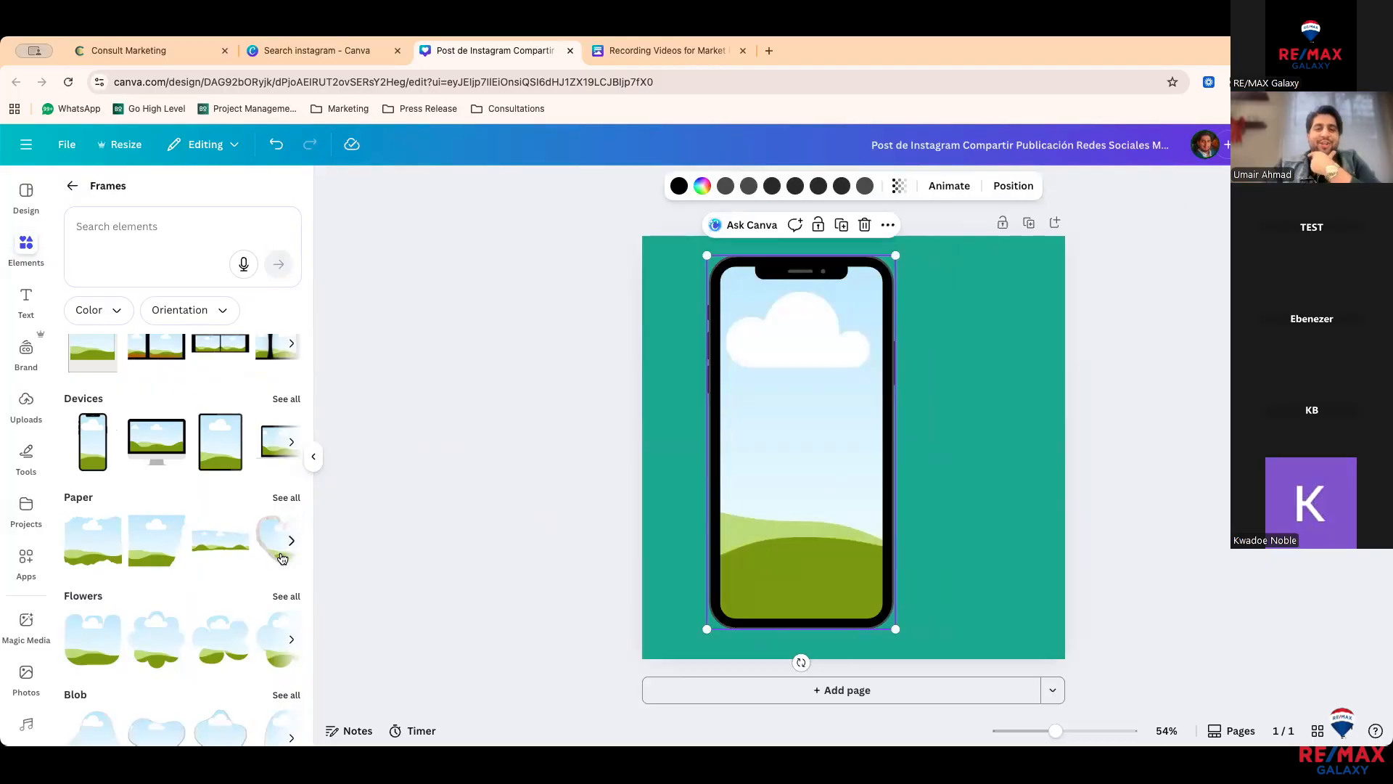
Step: Add and delete a heart Paper frame, then delete the phone frame
{"action": "left_click", "coordinate": [292, 498]}
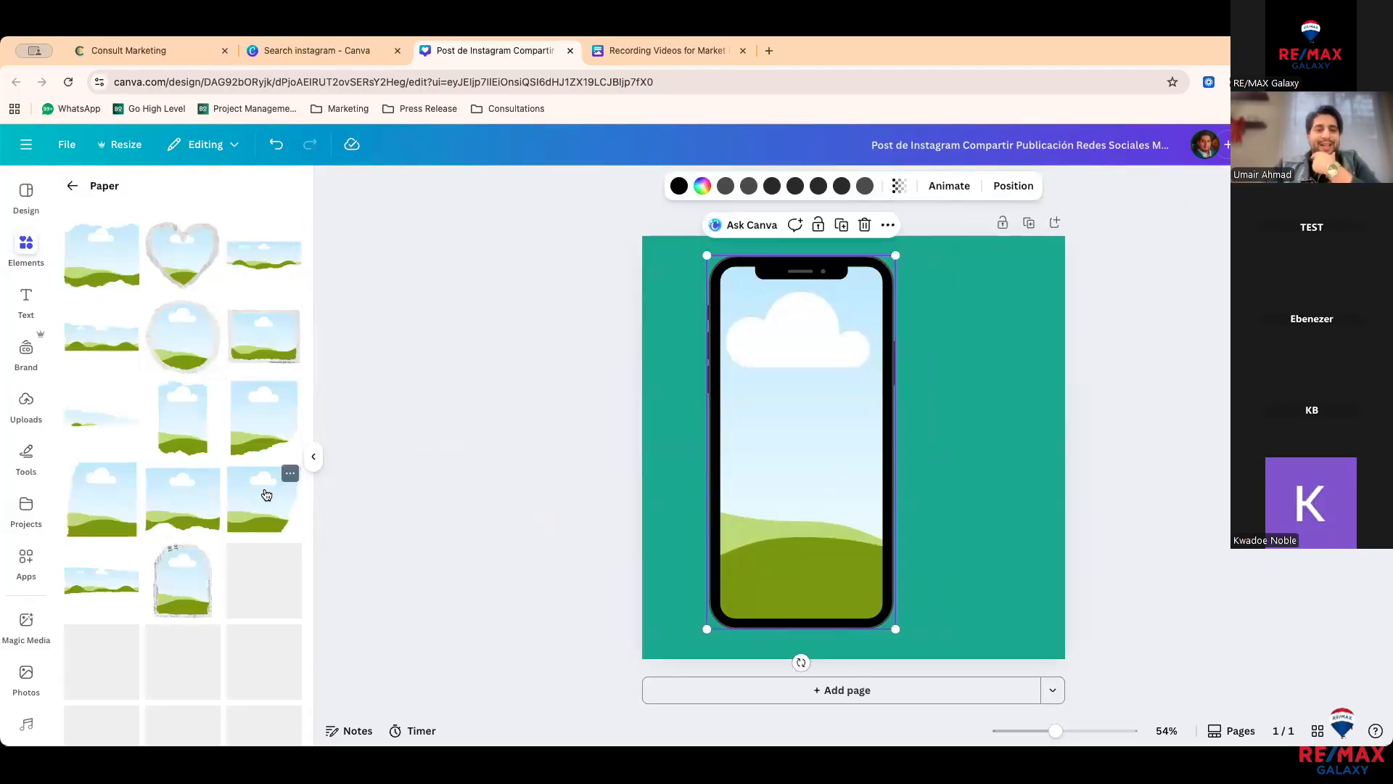
{"action": "left_click", "coordinate": [183, 254]}
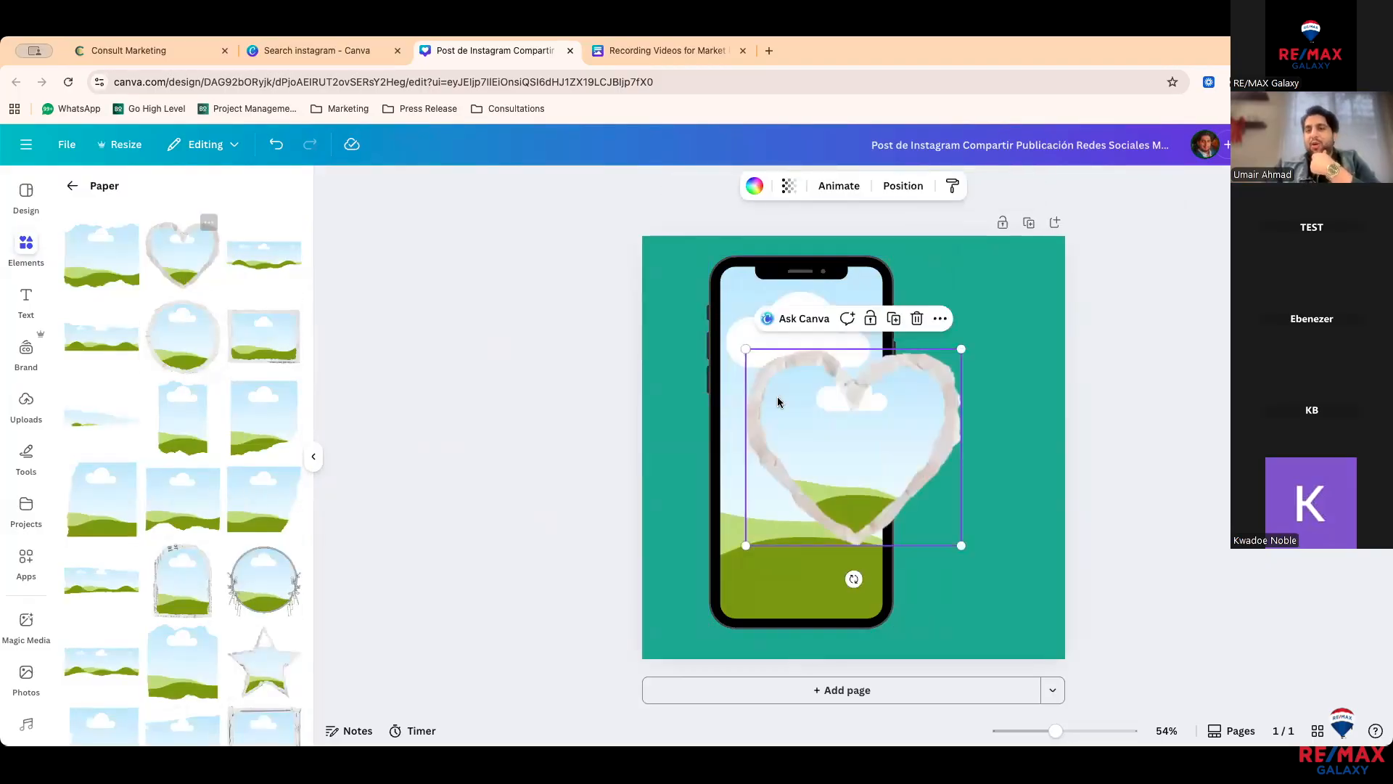
{"action": "left_click_drag", "start_coordinate": [835, 406], "coordinate": [896, 410]}
{"action": "key", "text": "Delete"}
{"action": "left_click", "coordinate": [860, 403]}
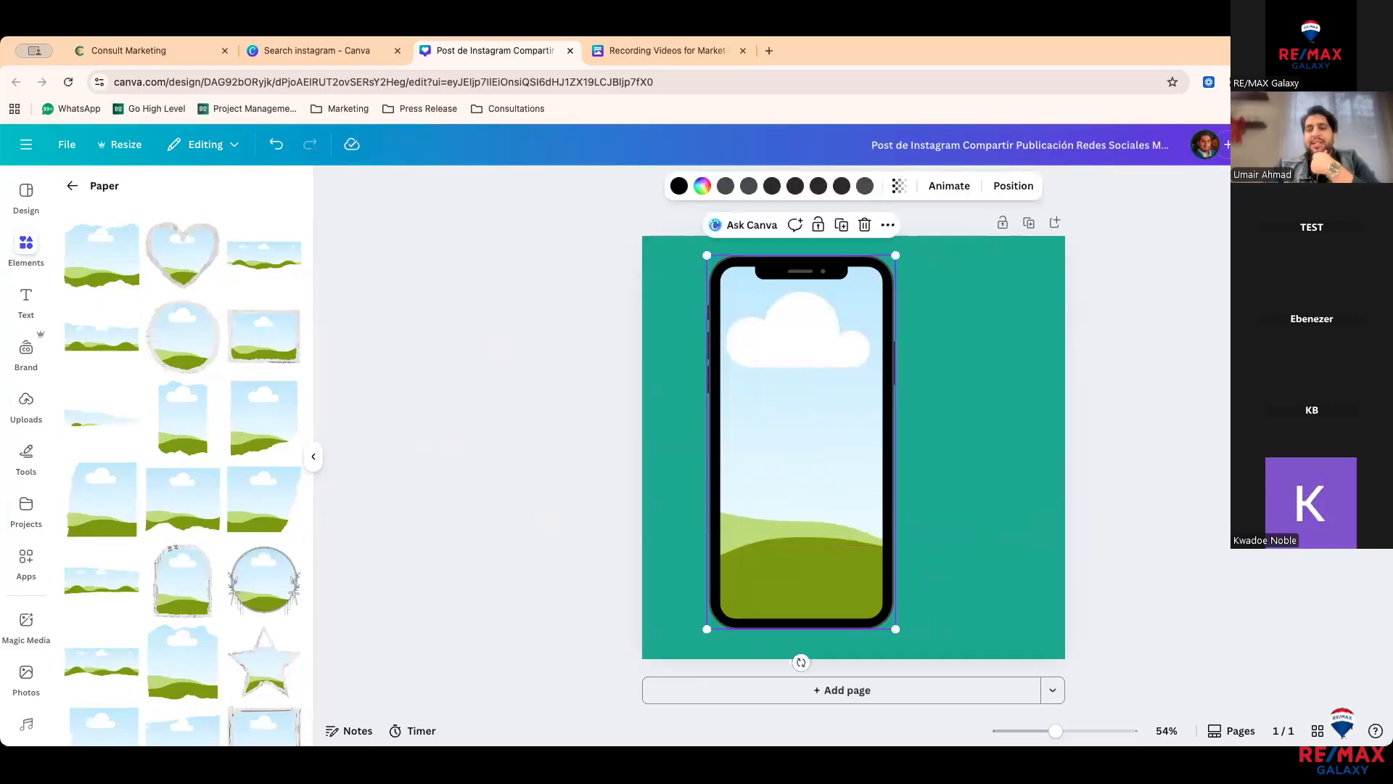
{"action": "key", "text": "Delete"}
Step: Return to the main element categories and scroll down the list
{"action": "left_click", "coordinate": [73, 186]}
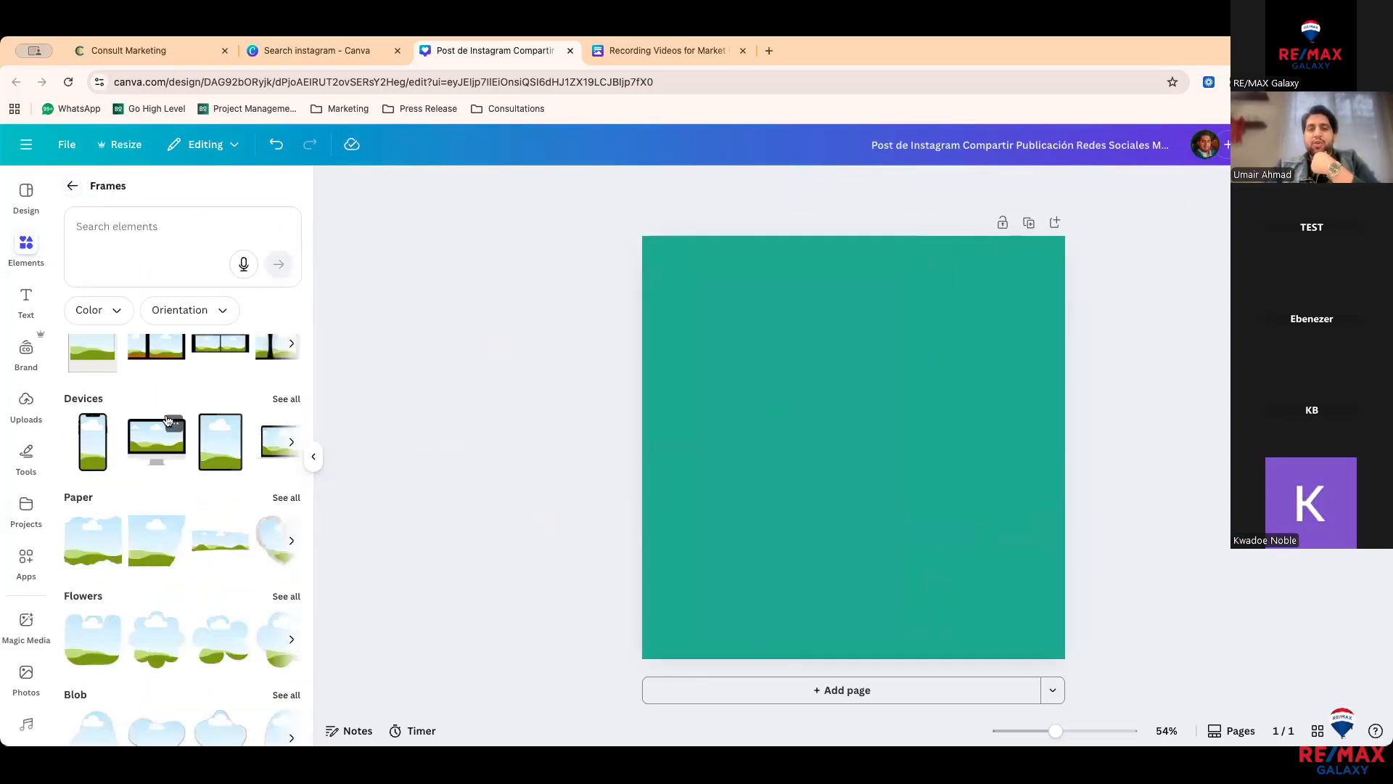
{"action": "scroll", "coordinate": [175, 456], "scroll_direction": "down", "scroll_amount": 2}
{"action": "scroll", "coordinate": [175, 435], "scroll_direction": "down", "scroll_amount": 2}
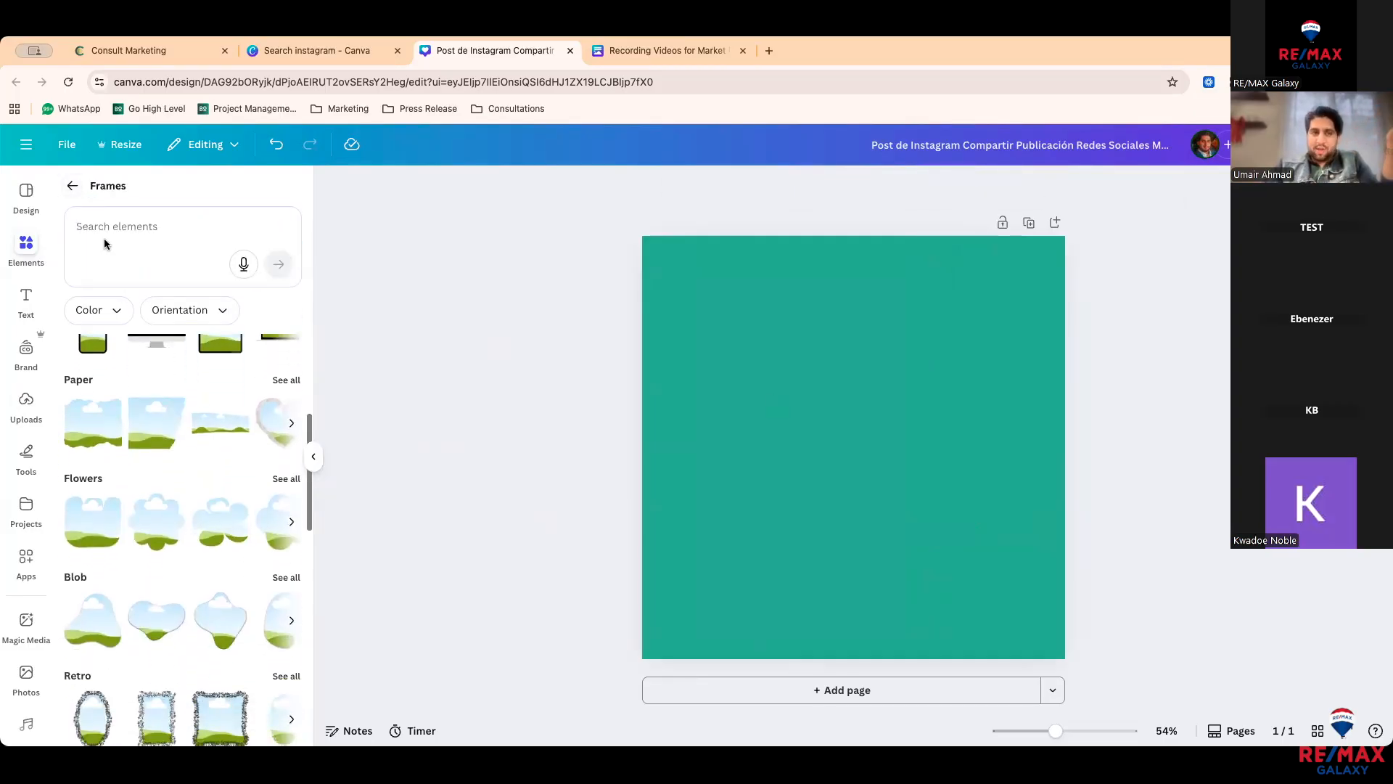
{"action": "left_click", "coordinate": [71, 187]}
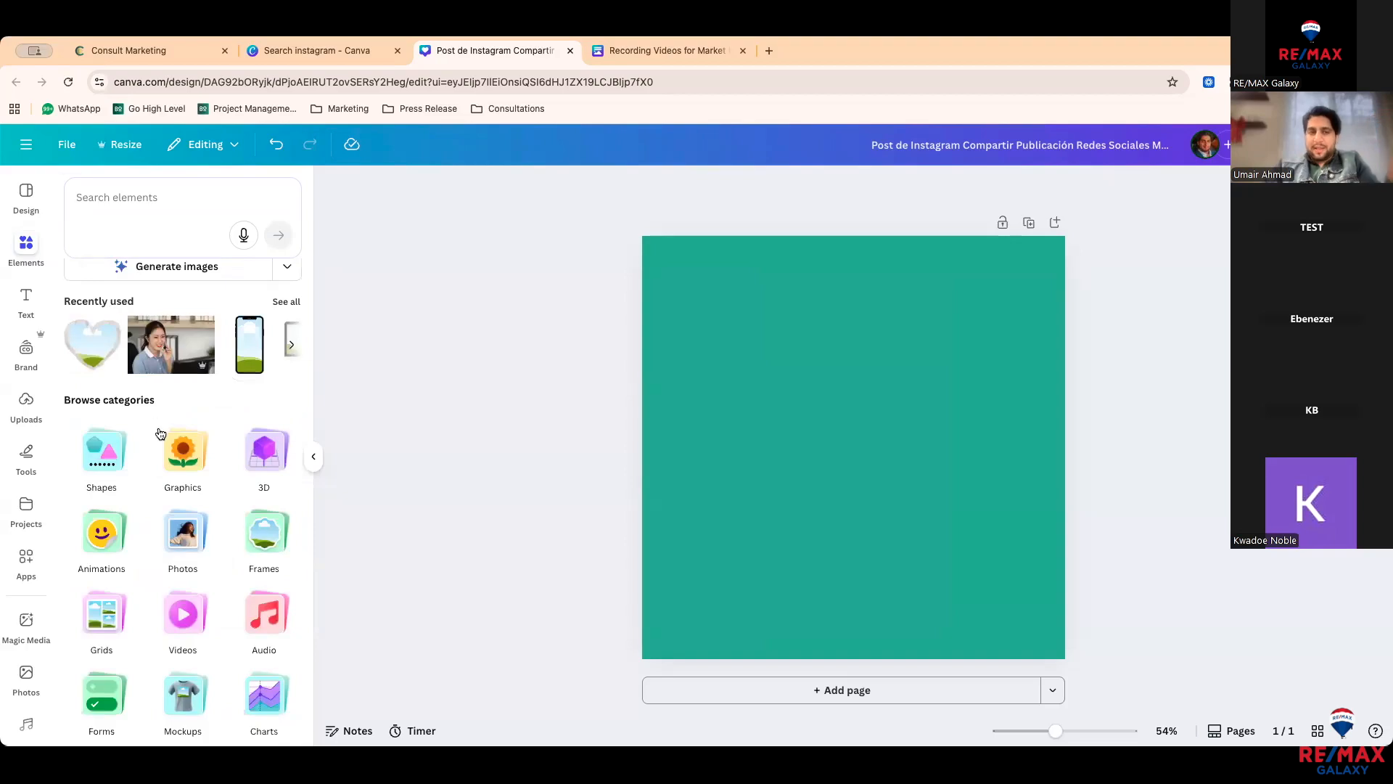
{"action": "scroll", "coordinate": [160, 433], "scroll_direction": "down", "scroll_amount": 1}
Step: Try a two-cell and a three-cell grid, delete both, and return to element categories
{"action": "left_click", "coordinate": [112, 573]}
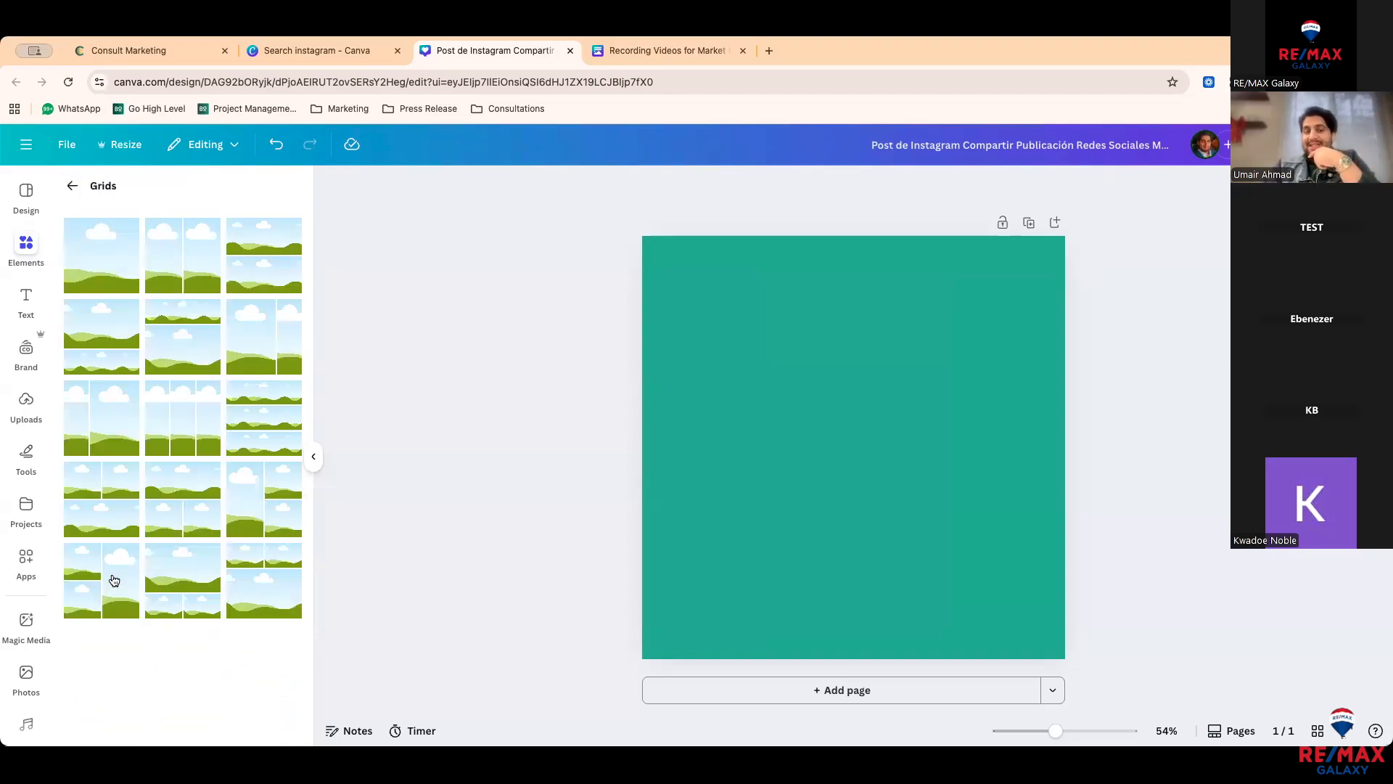
{"action": "left_click", "coordinate": [179, 365]}
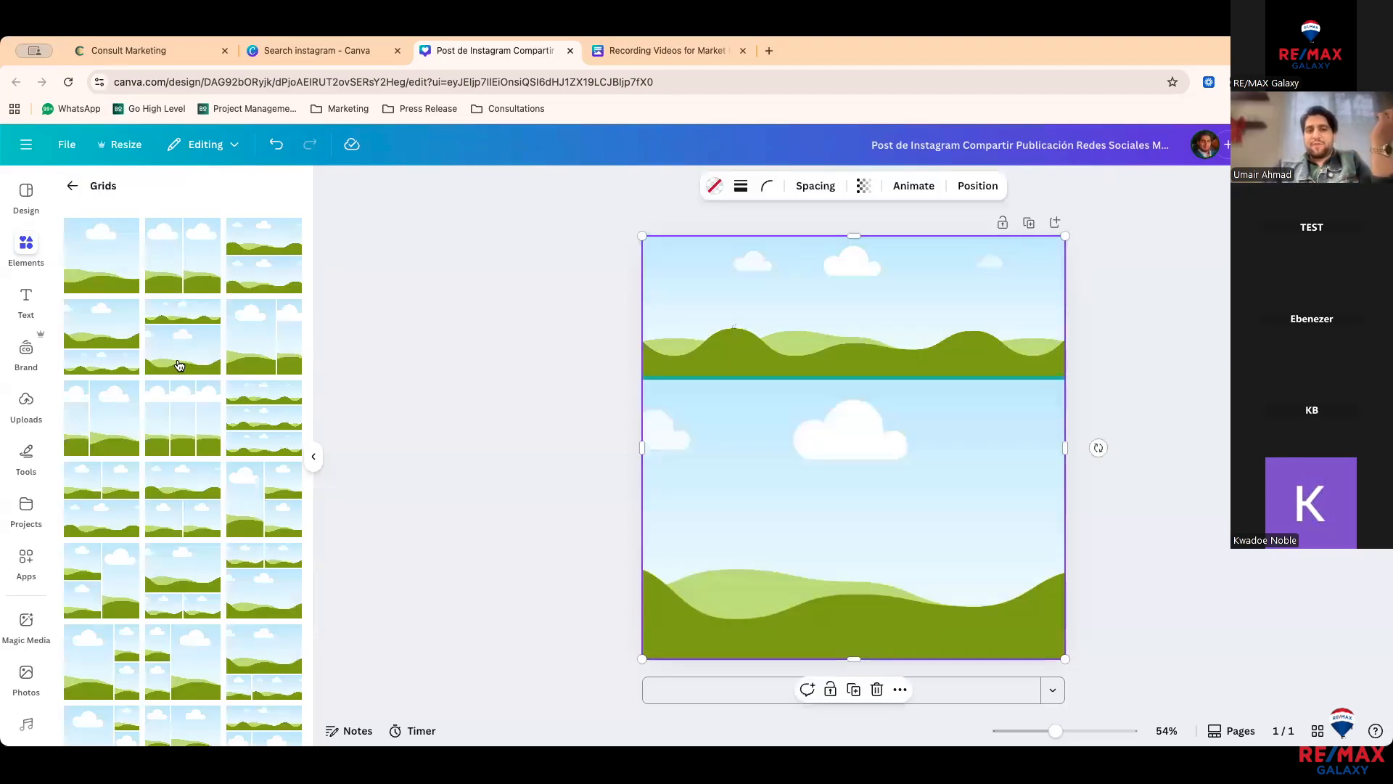
{"action": "left_click", "coordinate": [524, 378]}
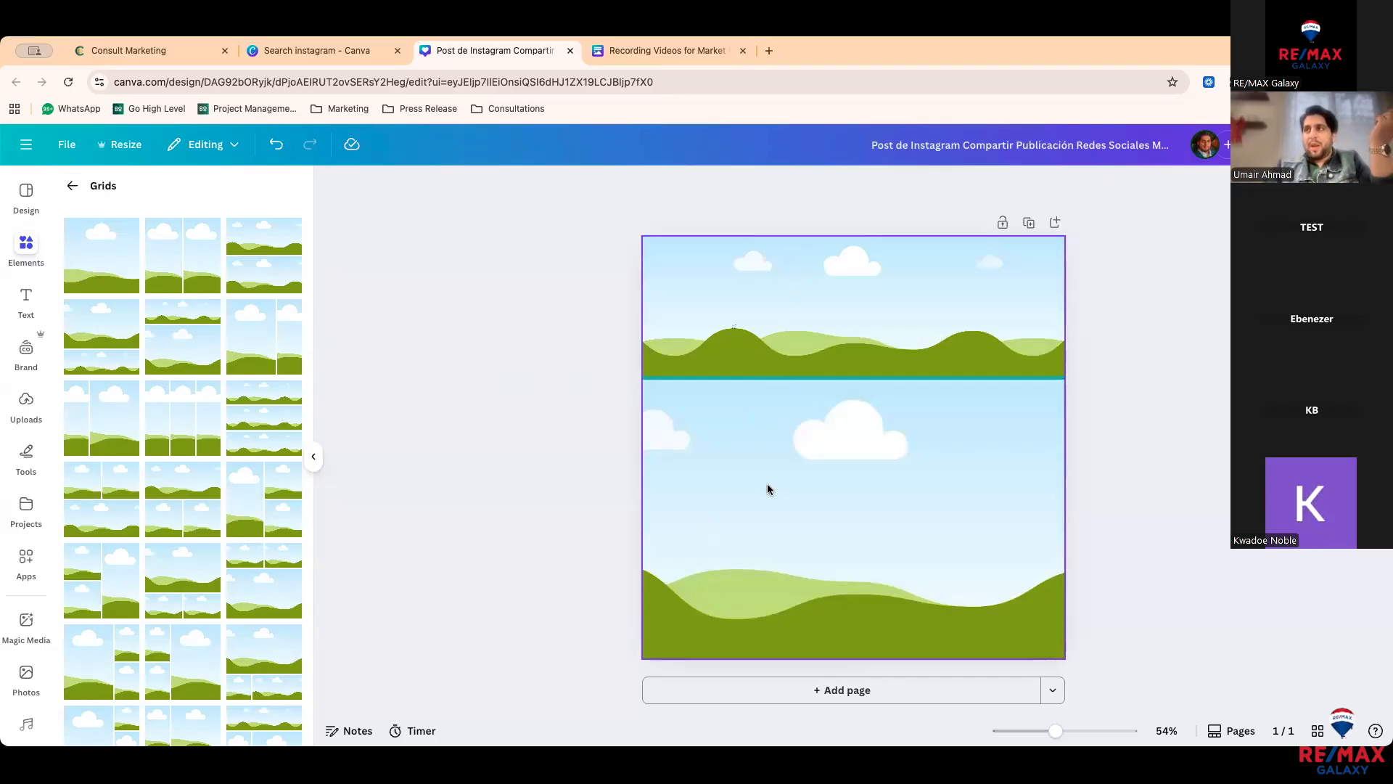
{"action": "key", "text": "Delete"}
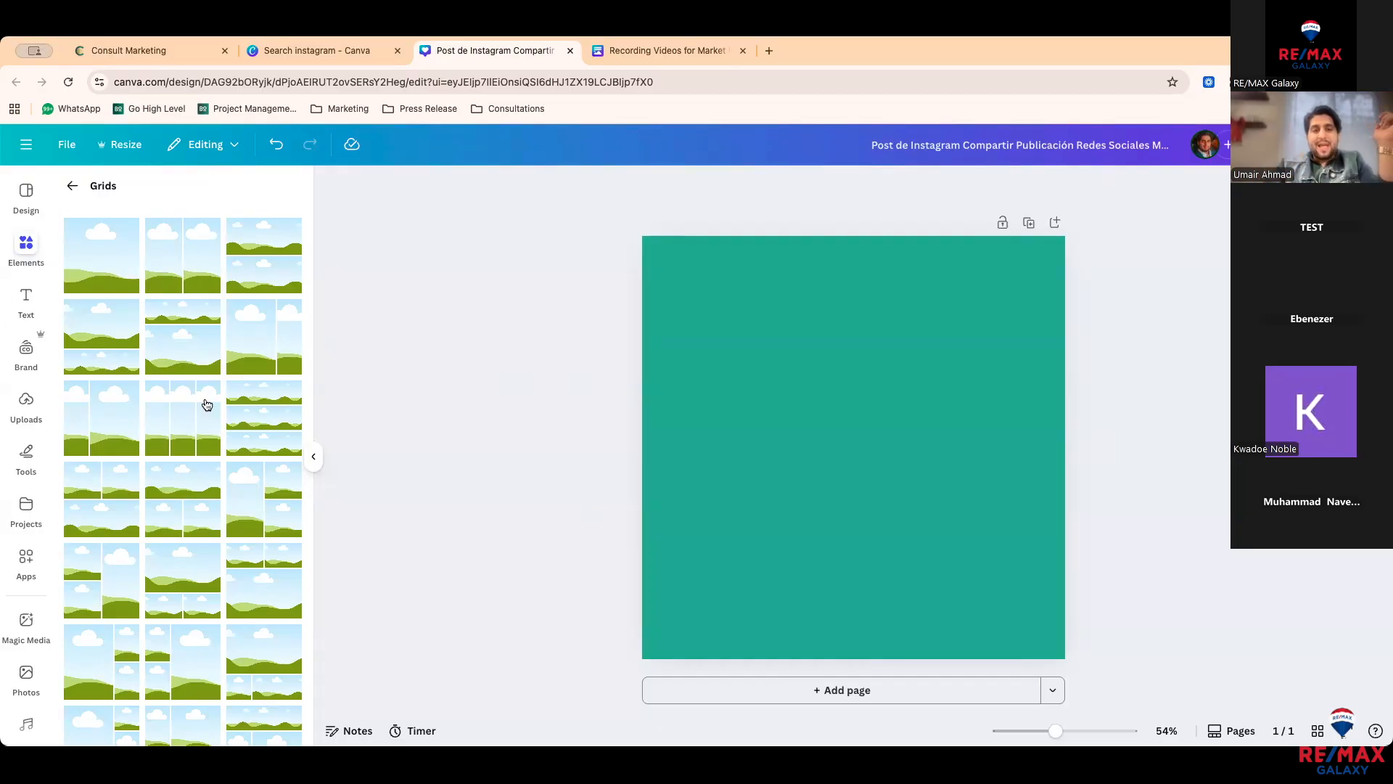
{"action": "scroll", "coordinate": [164, 535], "scroll_direction": "down", "scroll_amount": 1}
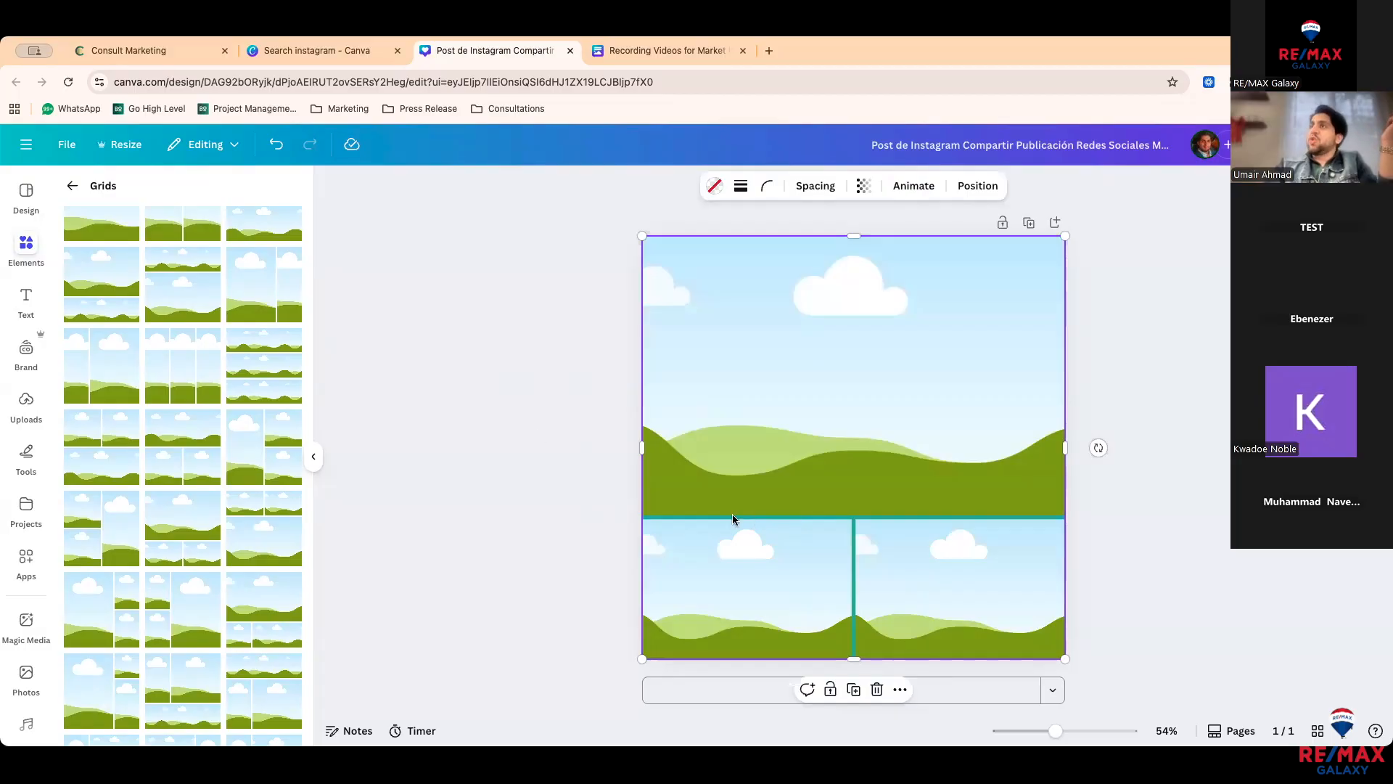
{"action": "key", "text": "Delete"}
{"action": "left_click", "coordinate": [72, 186]}
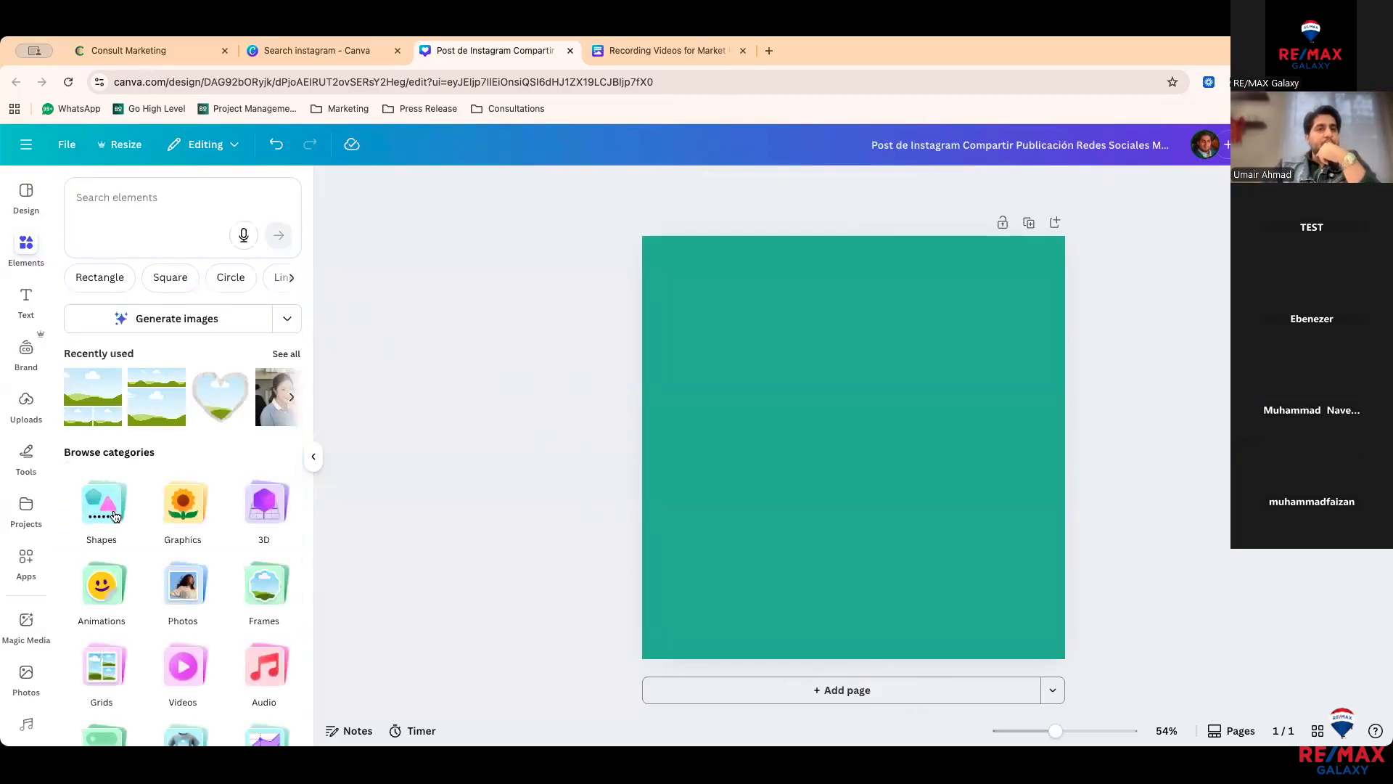
{"action": "scroll", "coordinate": [116, 516], "scroll_direction": "down", "scroll_amount": 1}
{"action": "scroll", "coordinate": [181, 537], "scroll_direction": "down", "scroll_amount": 1}
{"action": "left_click", "coordinate": [181, 535]}
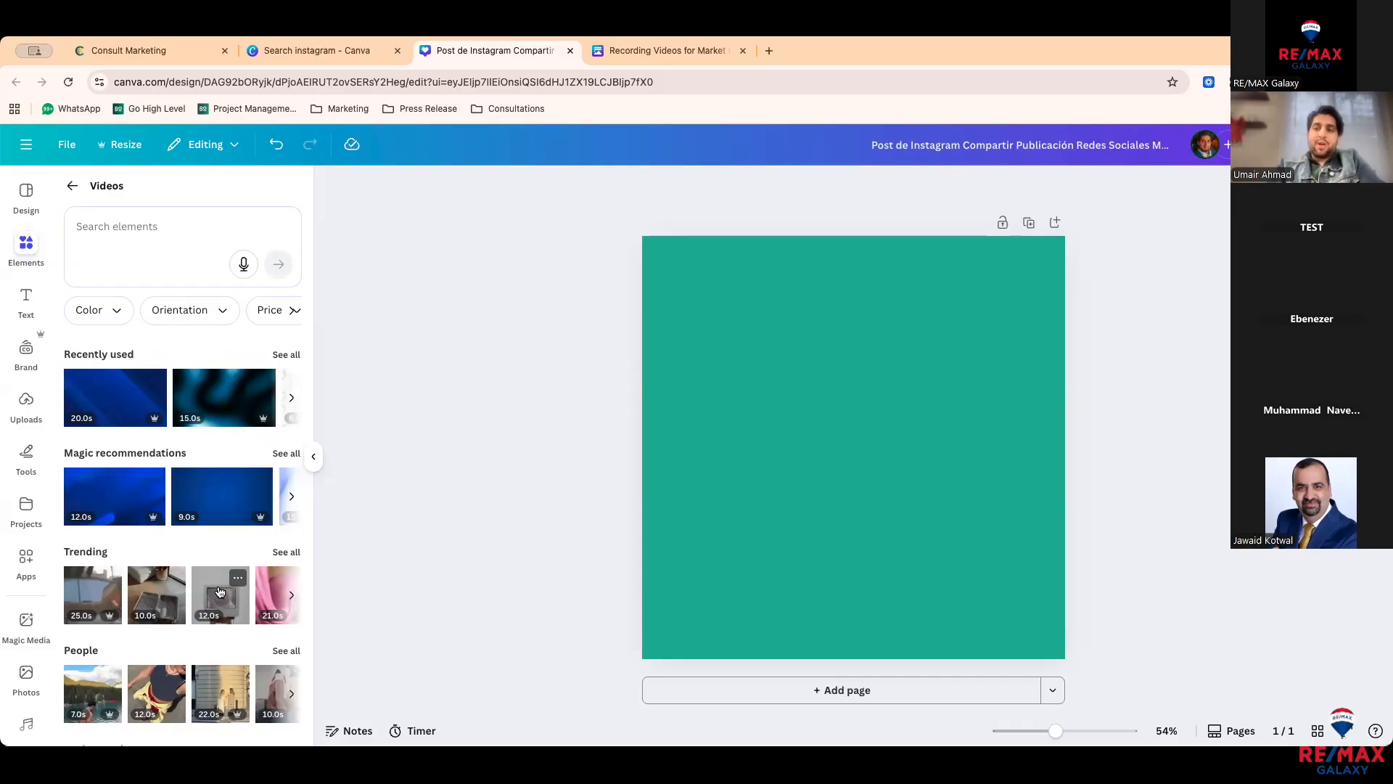
{"action": "left_click", "coordinate": [203, 494]}
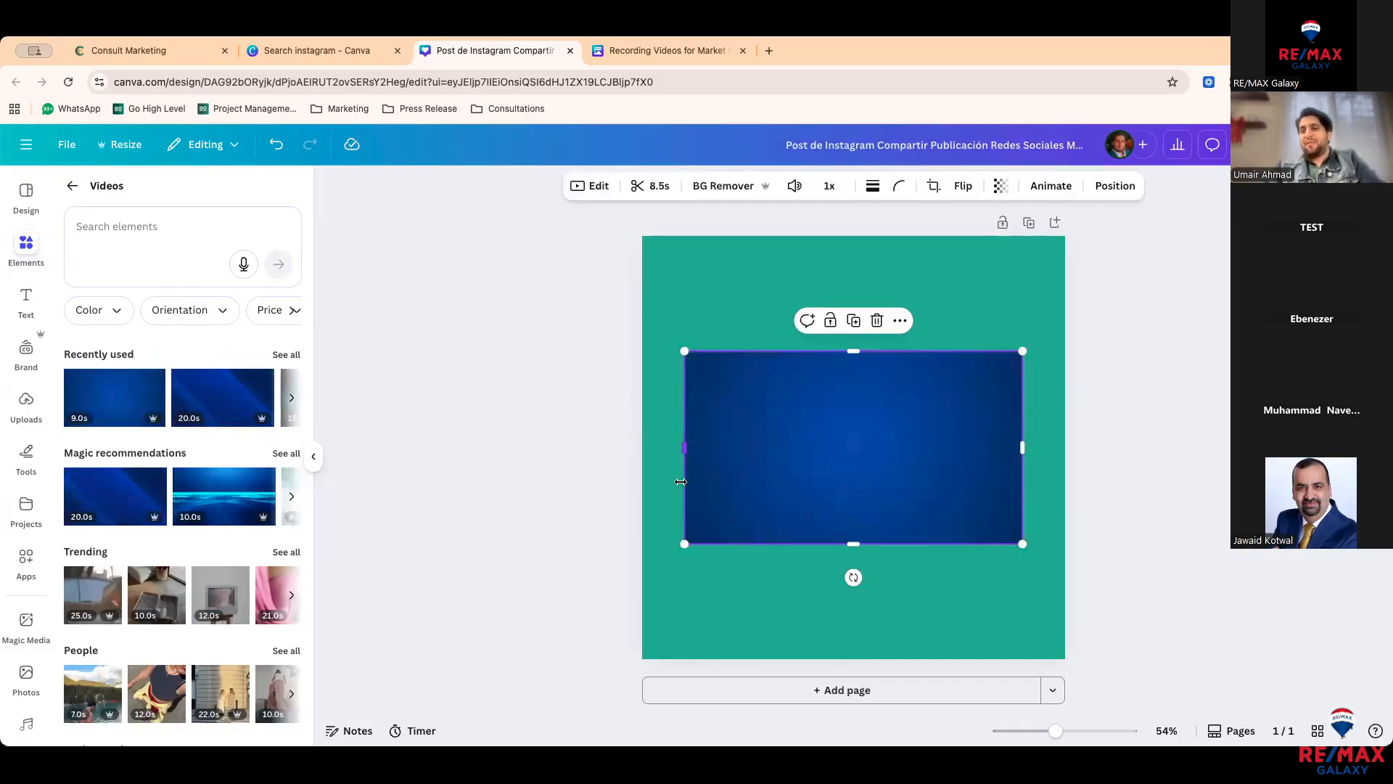
{"action": "key", "text": "Delete"}
{"action": "left_click", "coordinate": [154, 229]}
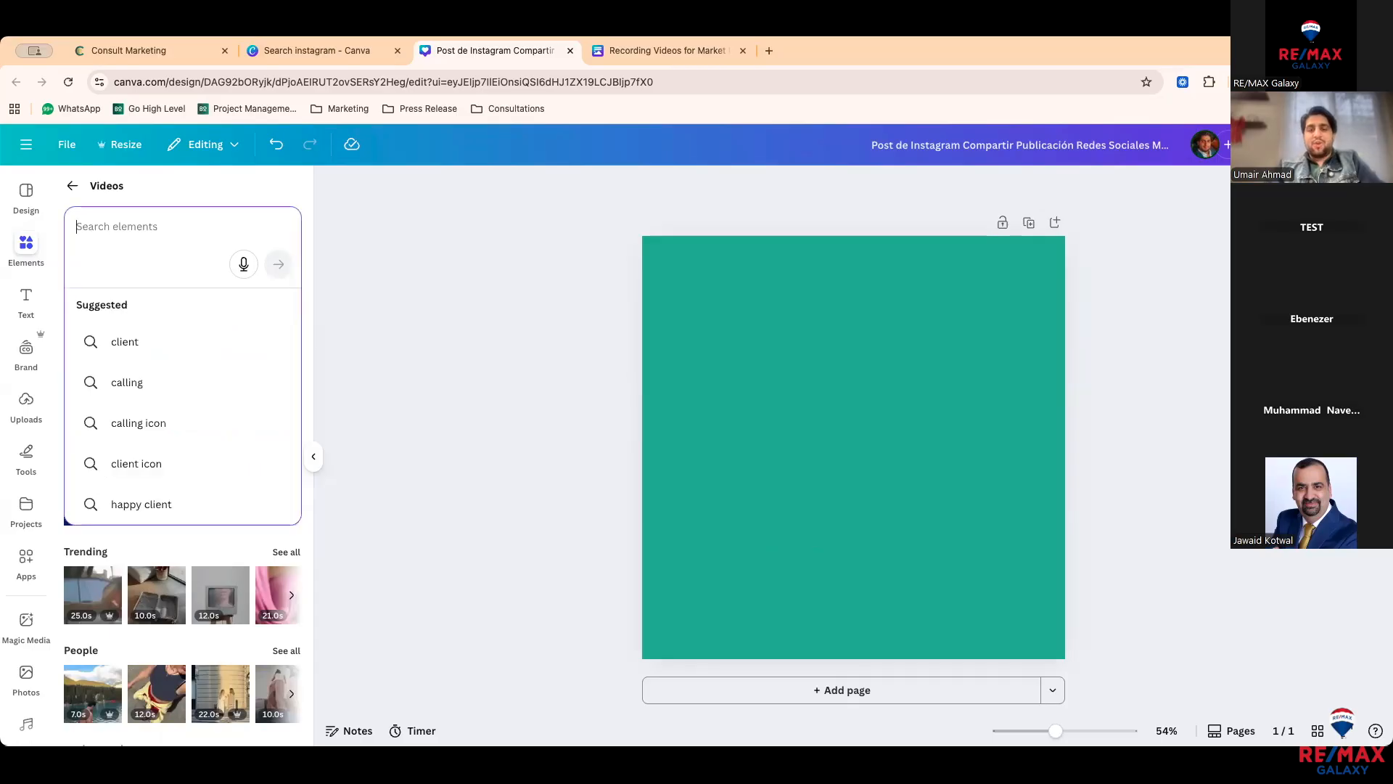
{"action": "type", "text": "ho"}
{"action": "key", "text": "BackSpace"}
{"action": "key", "text": "BackSpace"}
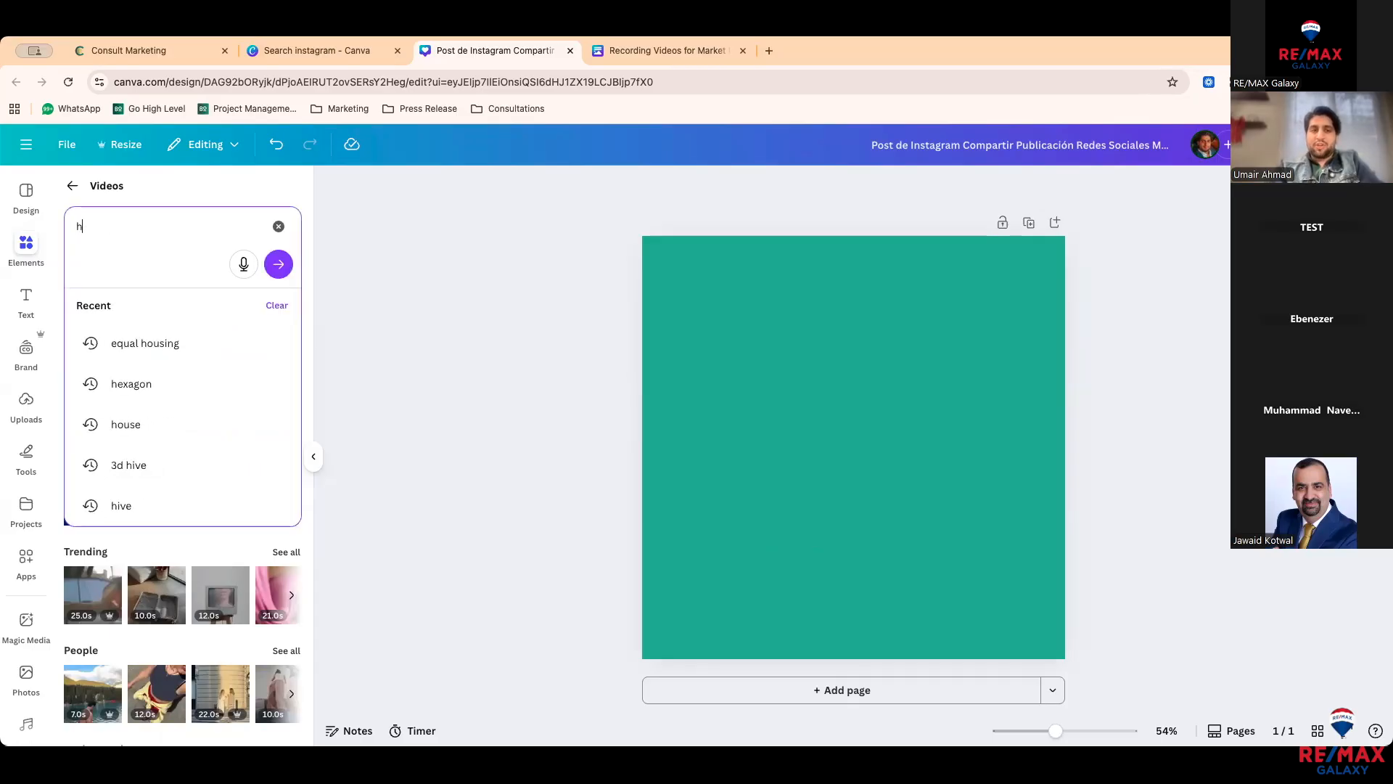
{"action": "type", "text": "real"}
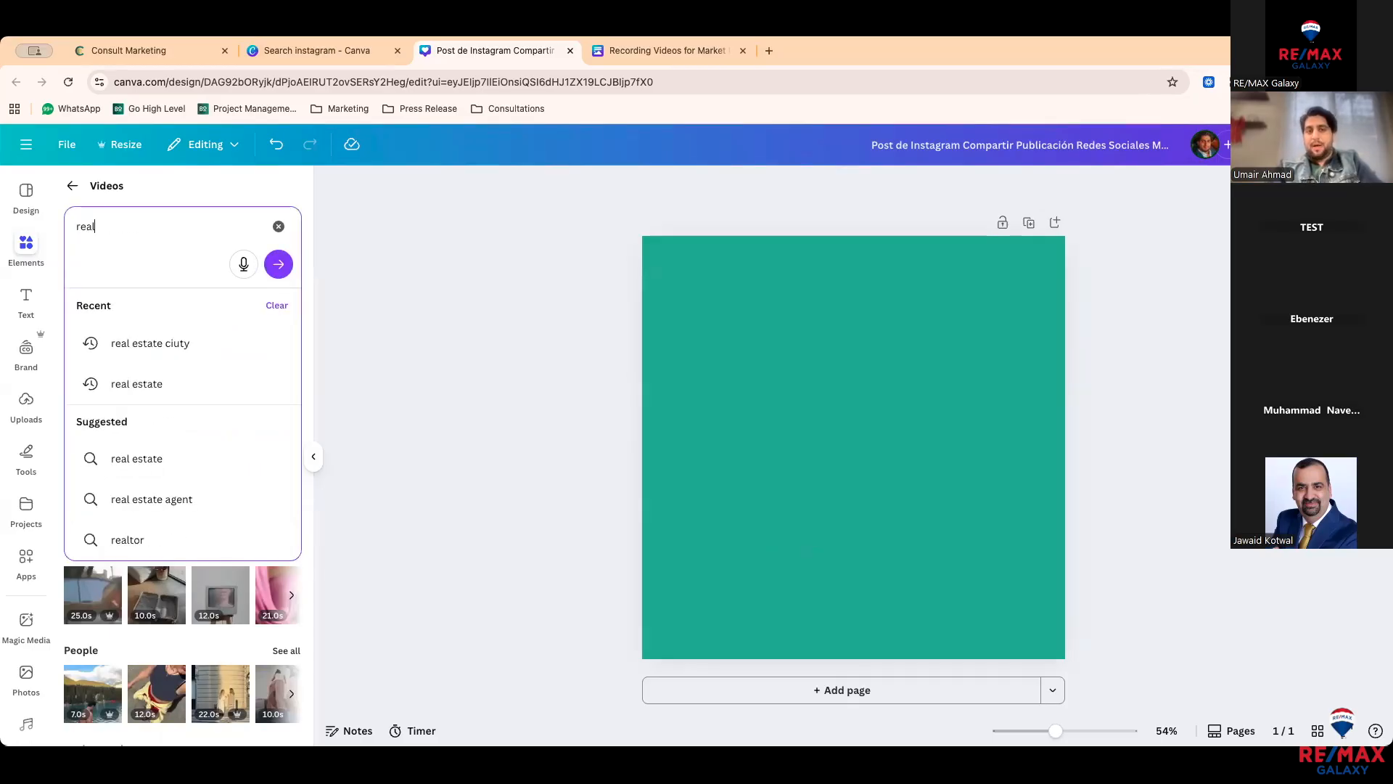
{"action": "key", "text": "BackSpace"}
{"action": "key", "text": "BackSpace"}
{"action": "key", "text": "BackSpace"}
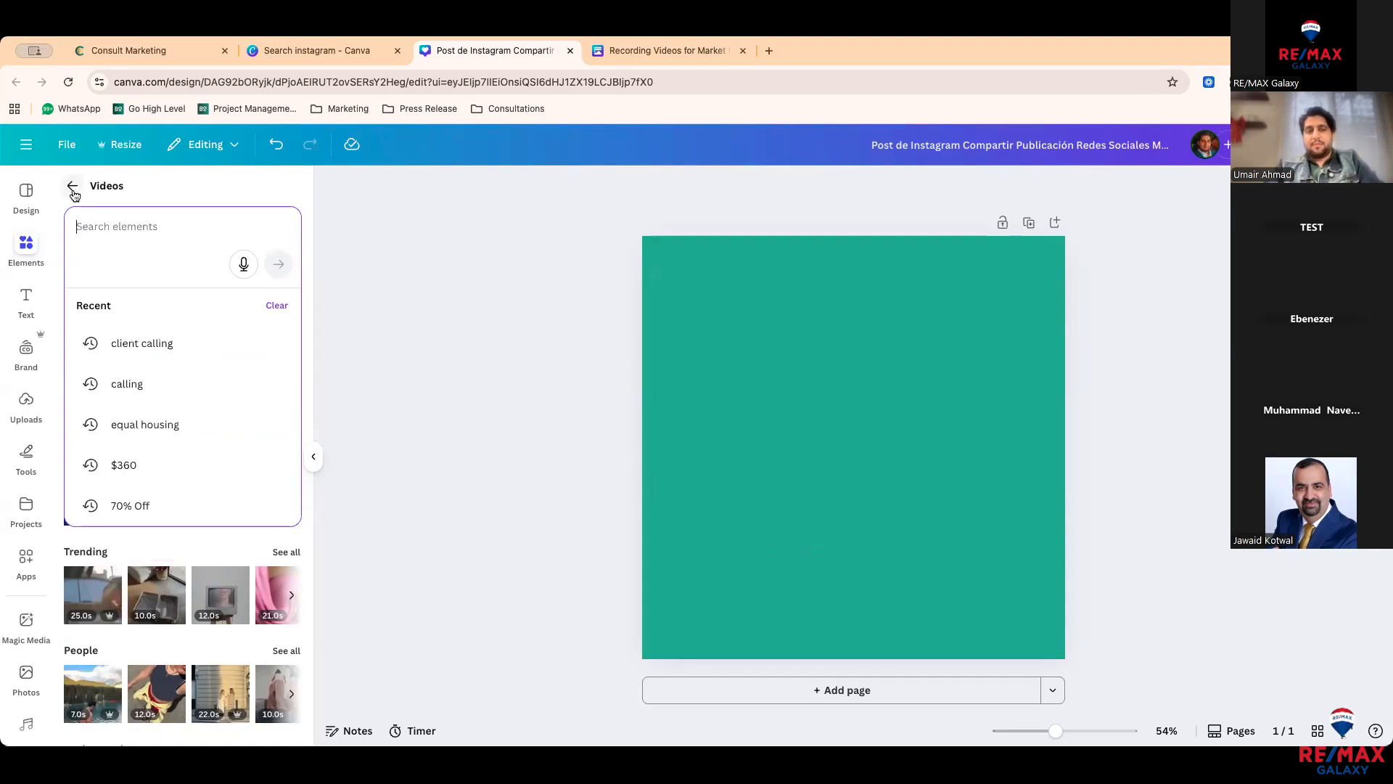
{"action": "left_click", "coordinate": [72, 188]}
{"action": "left_click", "coordinate": [72, 187]}
{"action": "scroll", "coordinate": [128, 482], "scroll_direction": "down", "scroll_amount": 1}
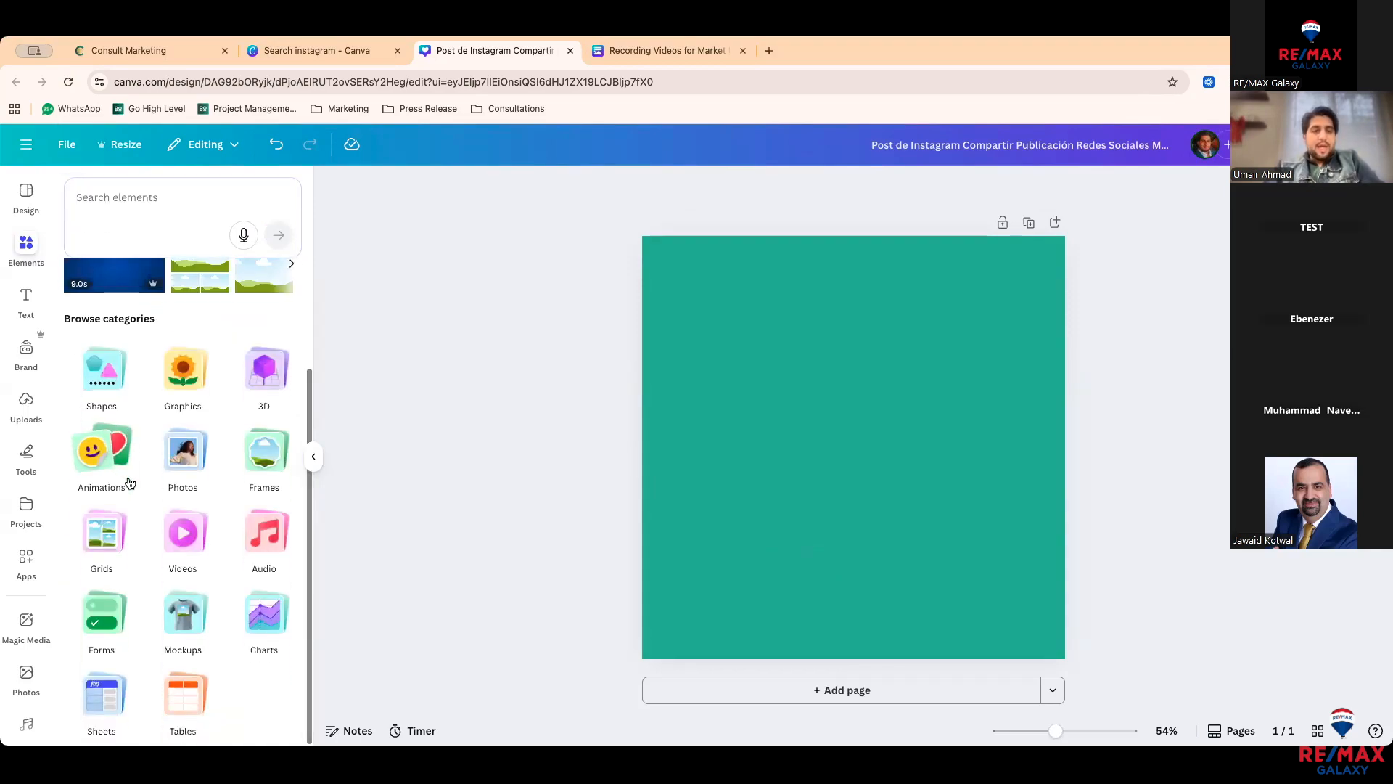
{"action": "left_click", "coordinate": [254, 542]}
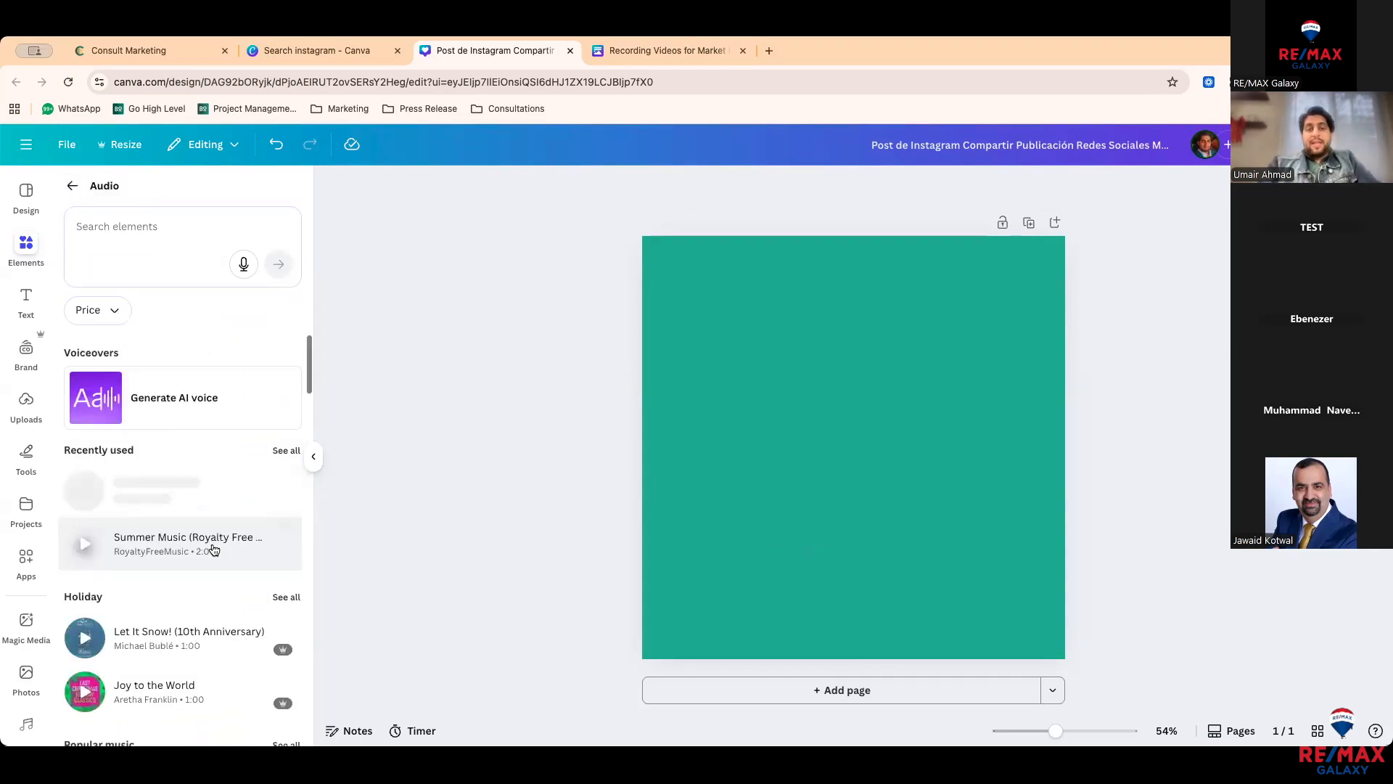
{"action": "scroll", "coordinate": [214, 549], "scroll_direction": "up", "scroll_amount": 1}
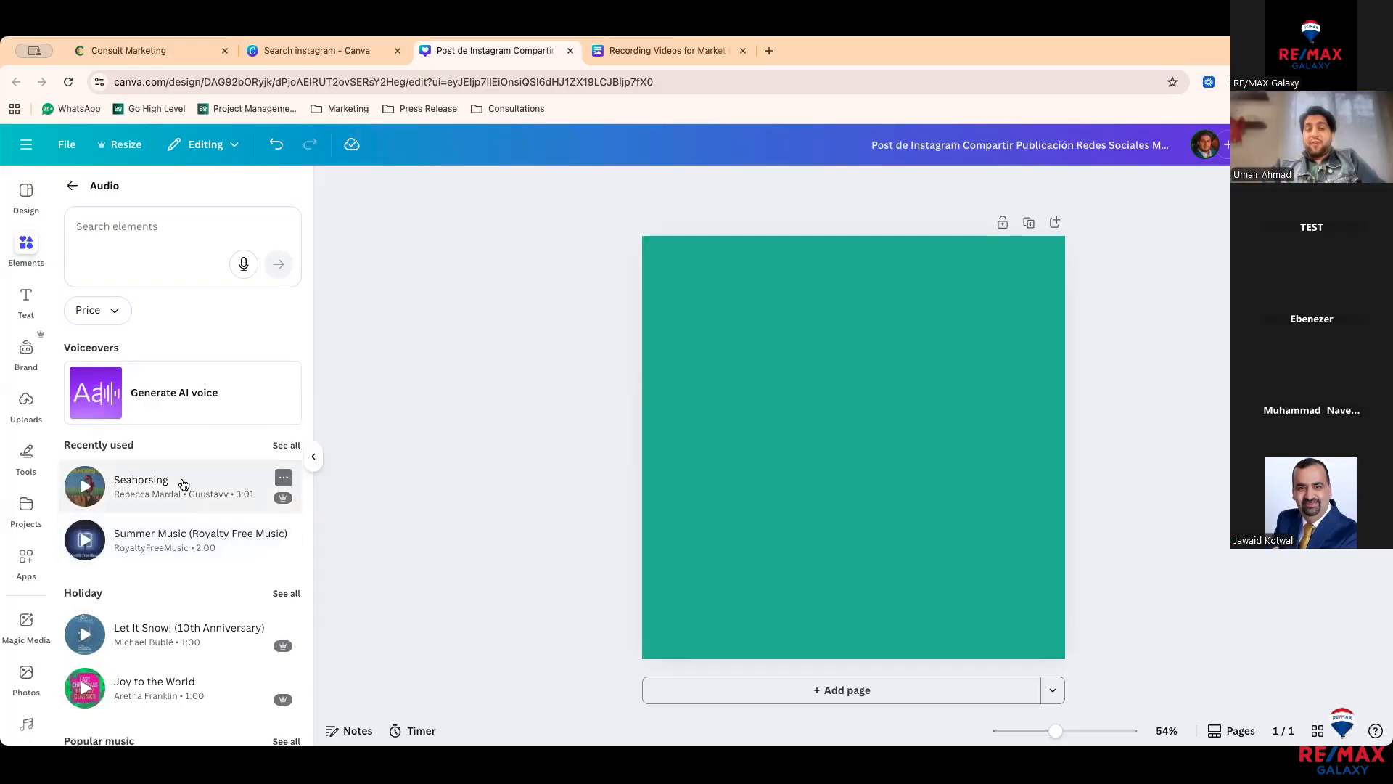
{"action": "scroll", "coordinate": [206, 611], "scroll_direction": "down", "scroll_amount": 1}
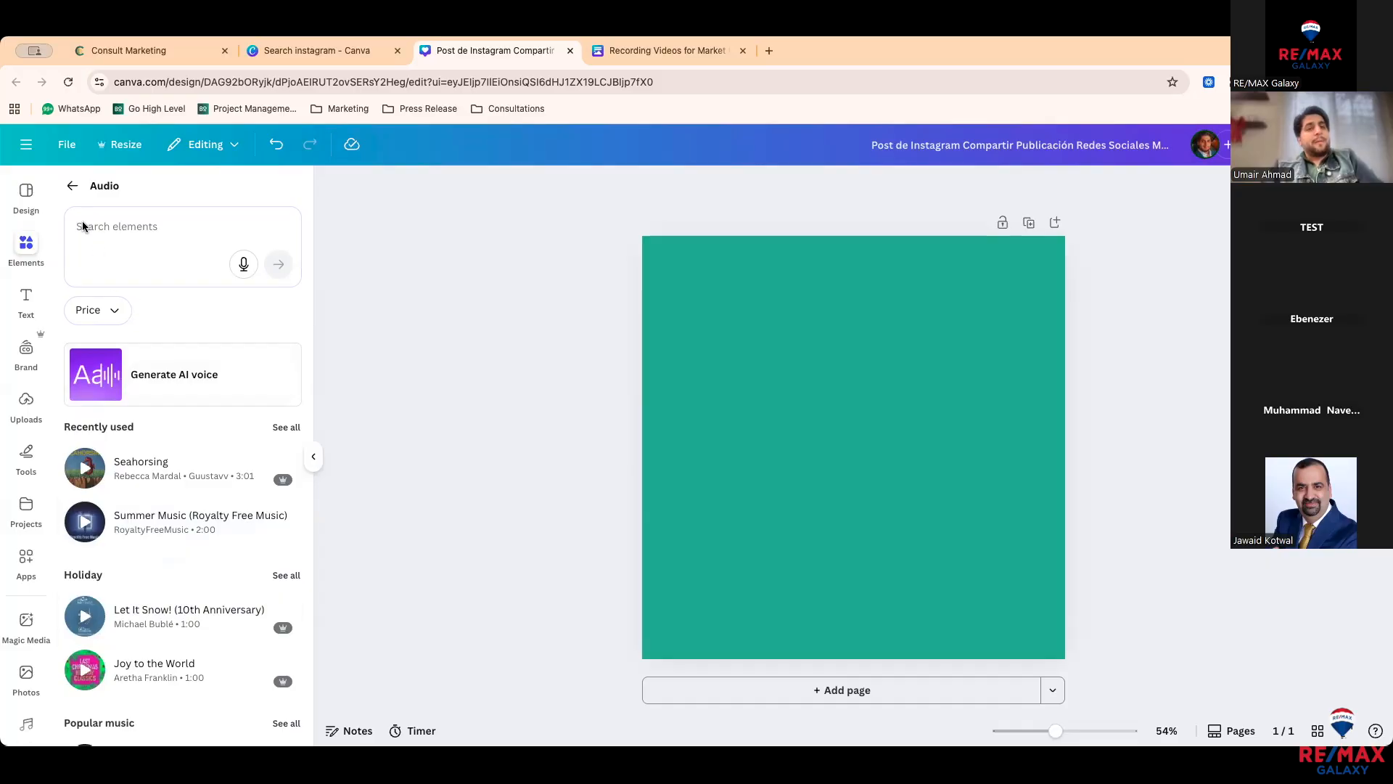
{"action": "left_click", "coordinate": [72, 185]}
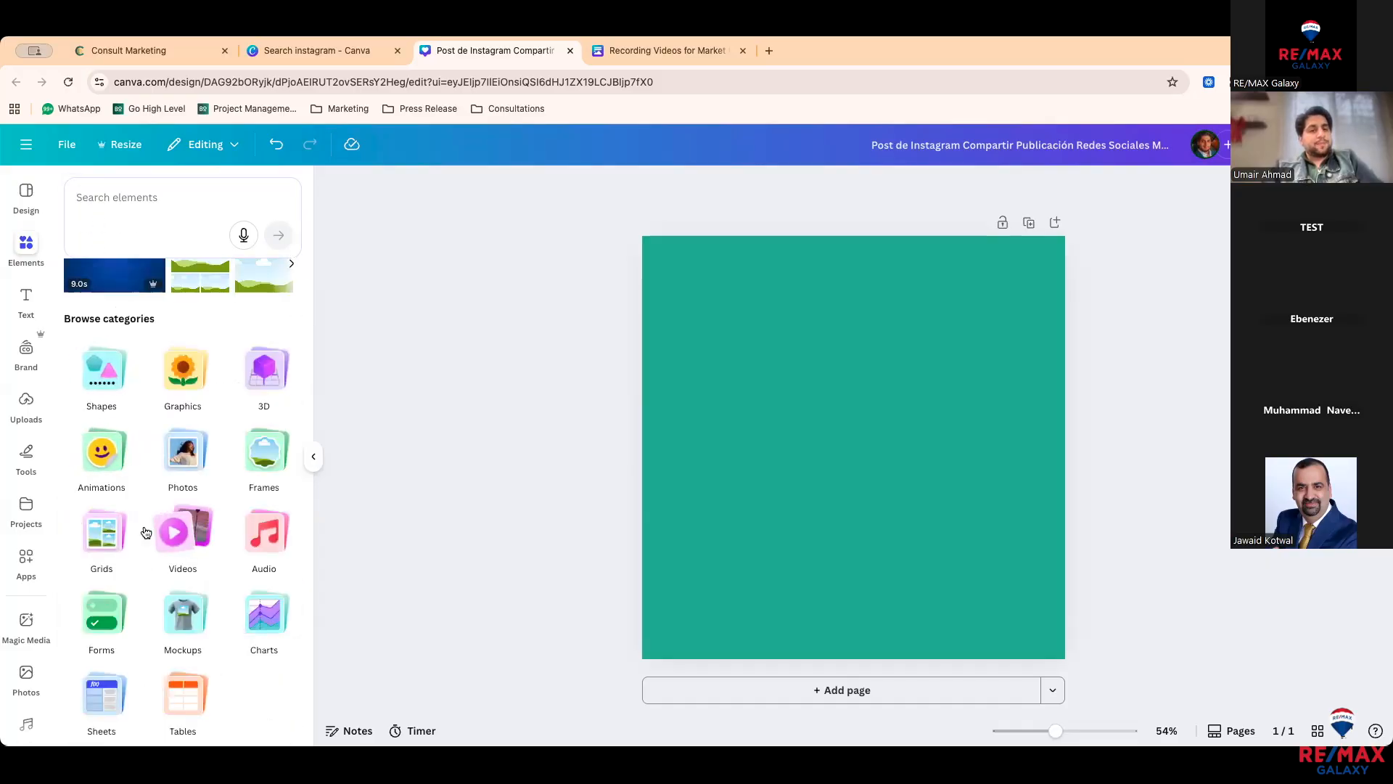
{"action": "left_click", "coordinate": [111, 622]}
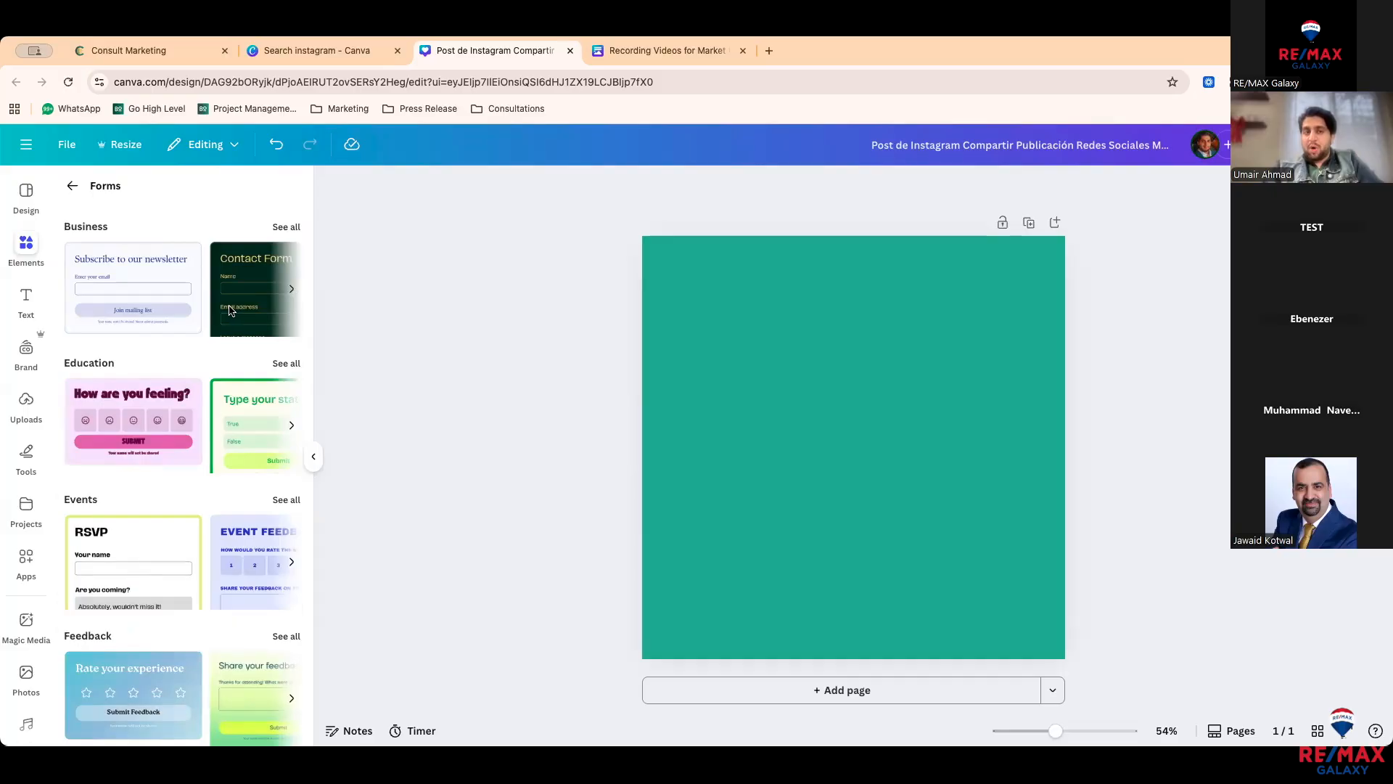
{"action": "left_click", "coordinate": [159, 555]}
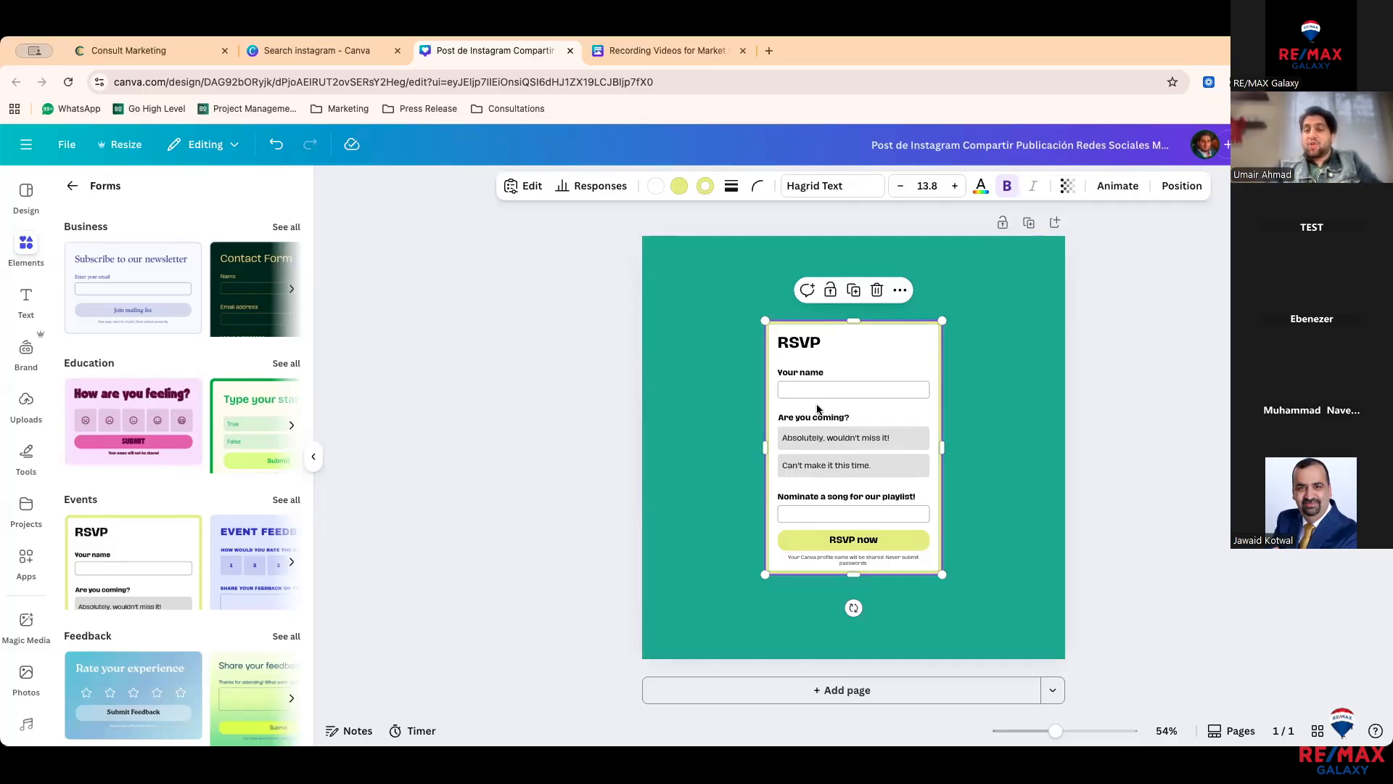
{"action": "key", "text": "Delete"}
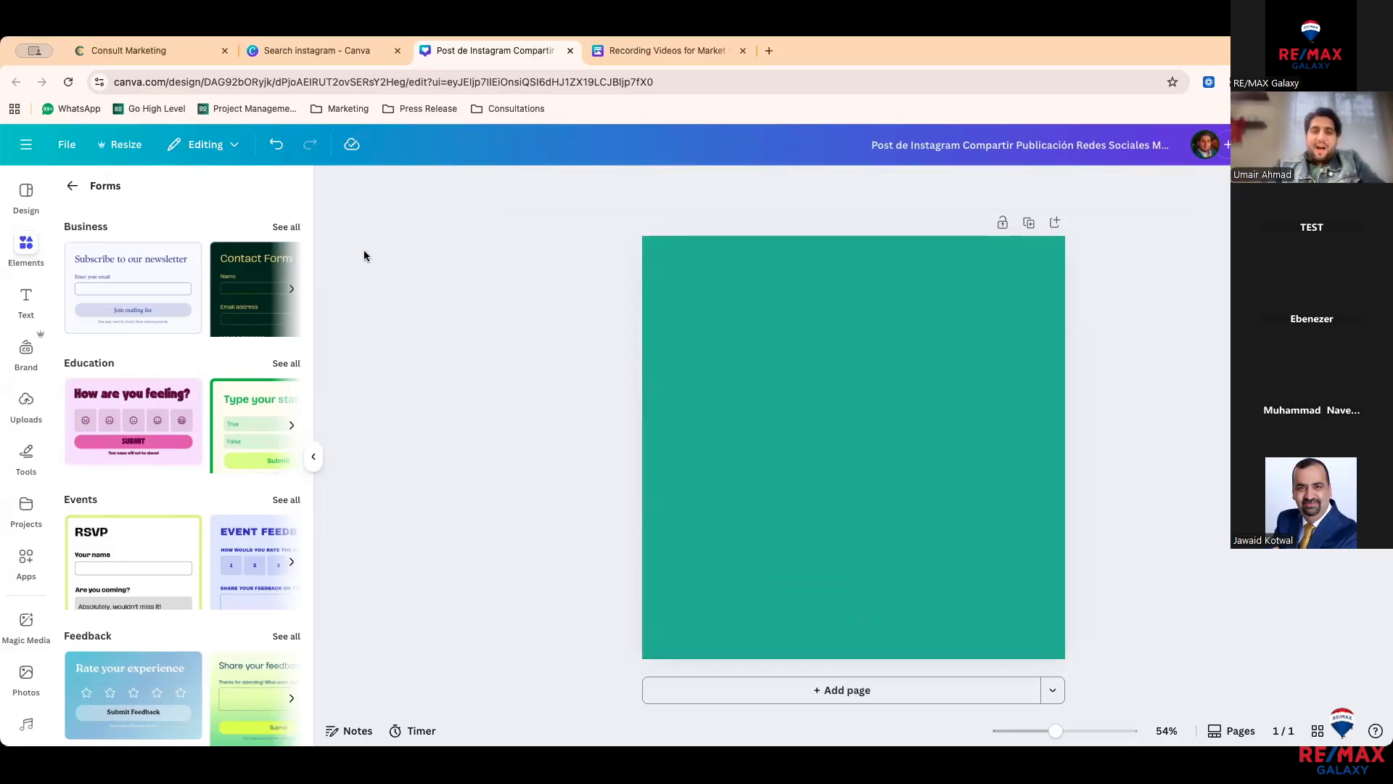
{"action": "left_click", "coordinate": [69, 188]}
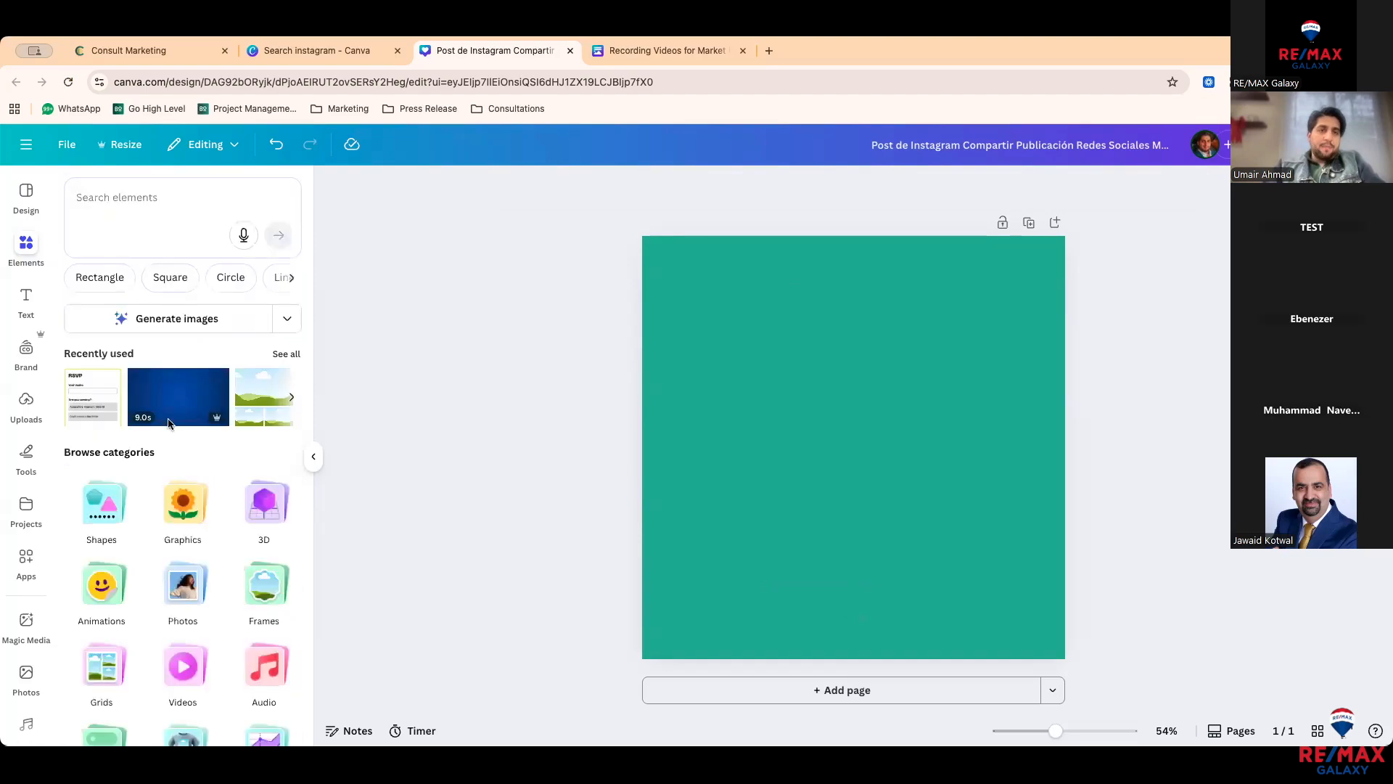
{"action": "scroll", "coordinate": [172, 472], "scroll_direction": "down", "scroll_amount": 3}
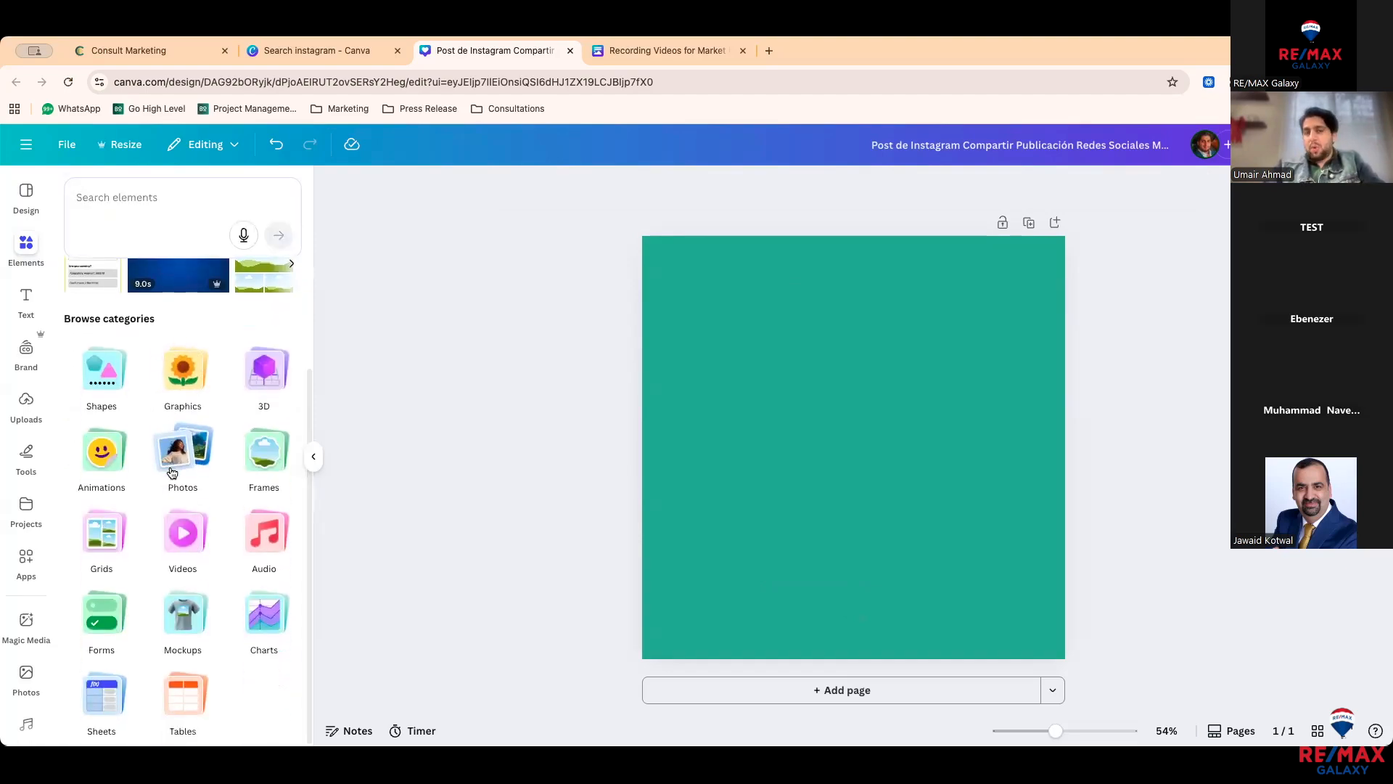
{"action": "left_click", "coordinate": [181, 616]}
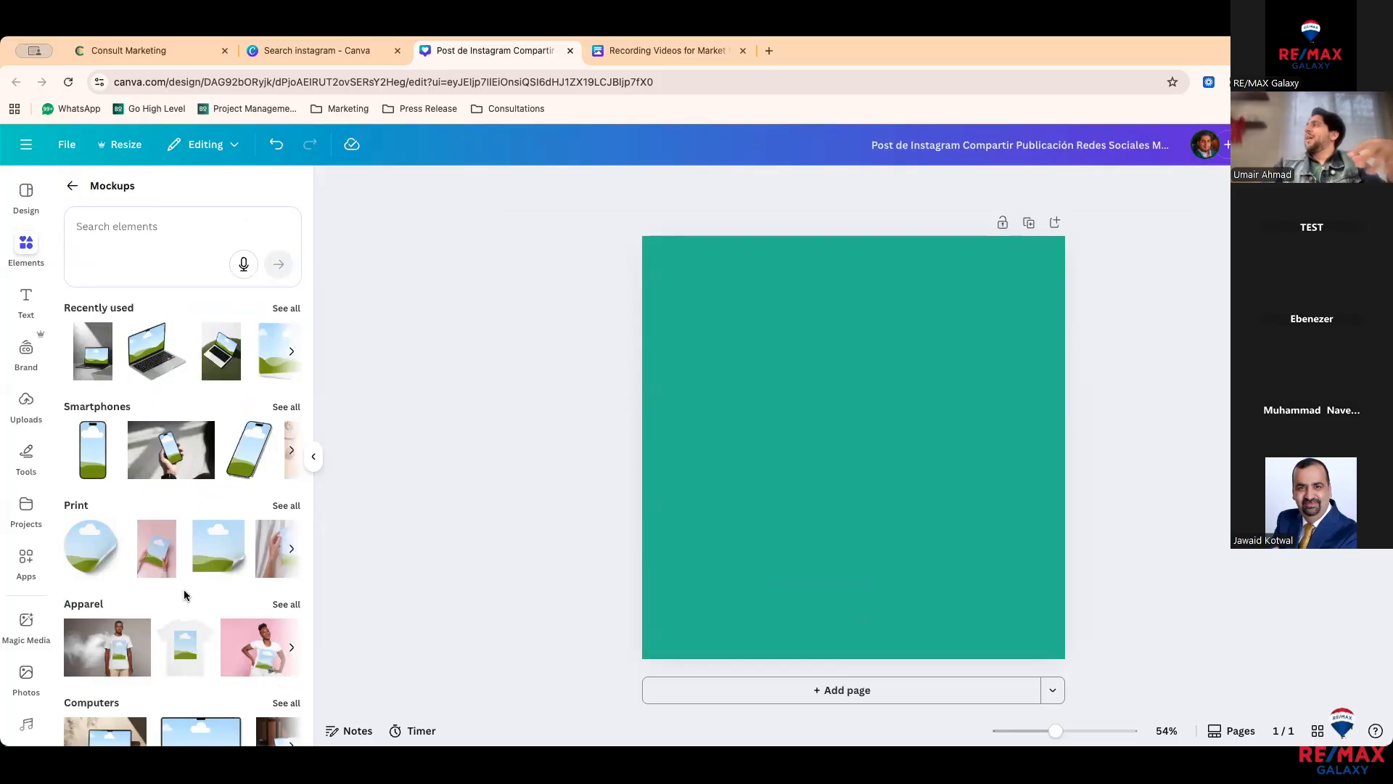
{"action": "left_click", "coordinate": [259, 428]}
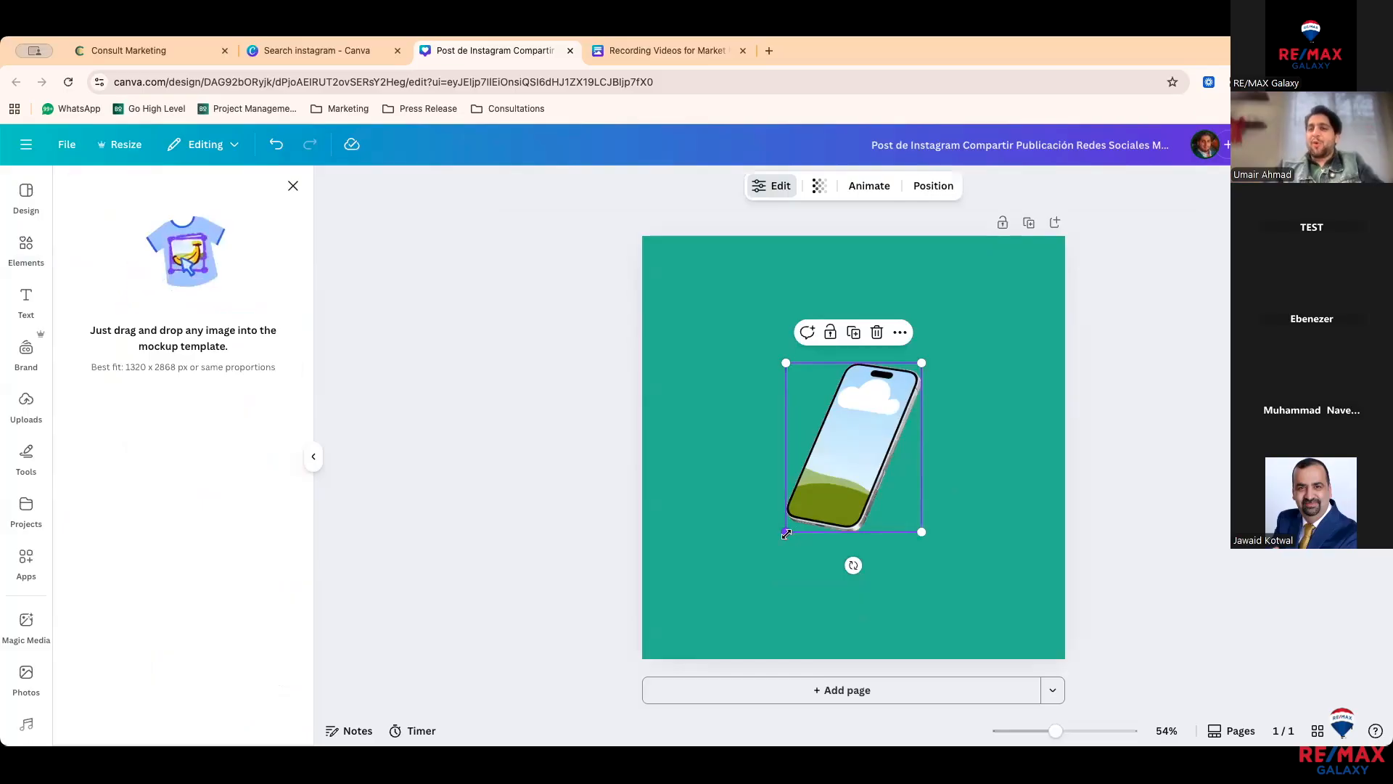
{"action": "left_click_drag", "start_coordinate": [785, 532], "coordinate": [712, 624]}
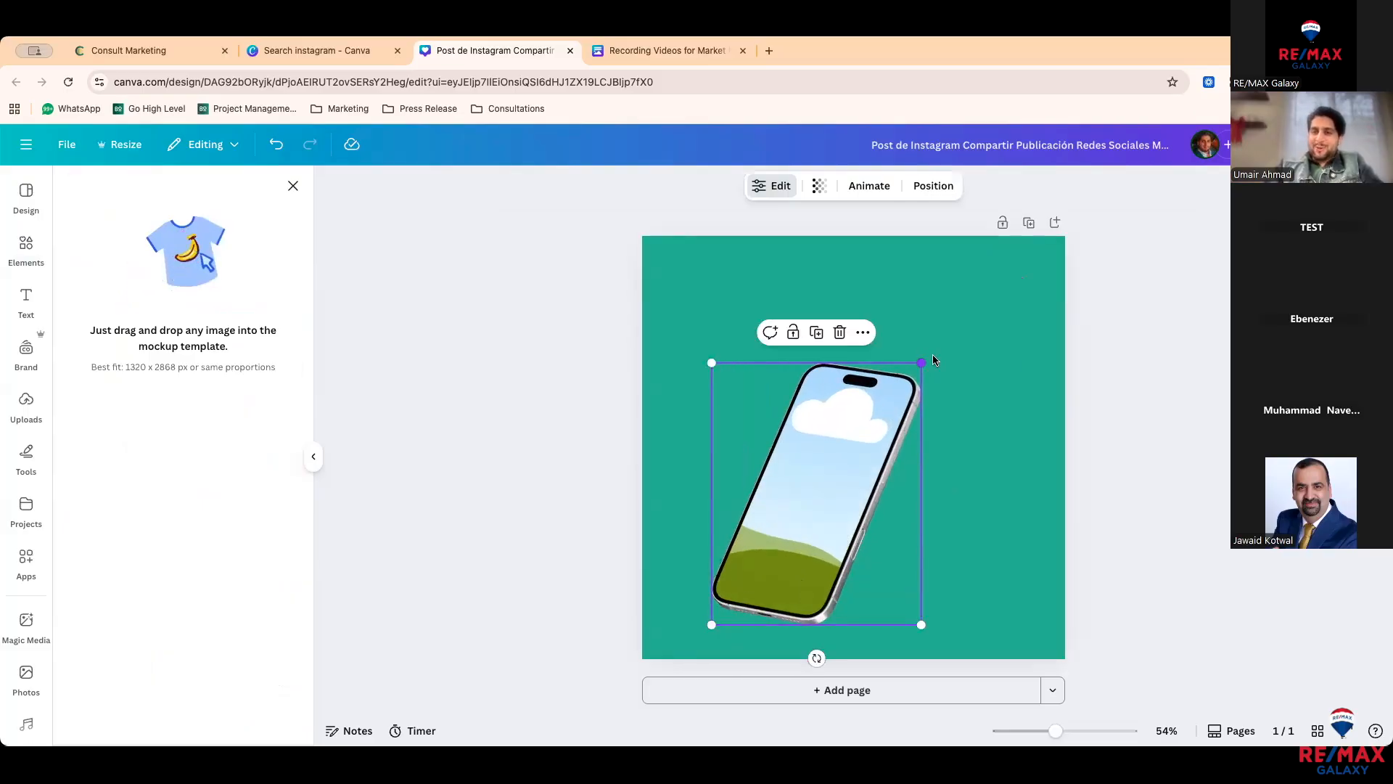
{"action": "left_click_drag", "start_coordinate": [924, 362], "coordinate": [1043, 279]}
{"action": "left_click_drag", "start_coordinate": [991, 349], "coordinate": [990, 374]}
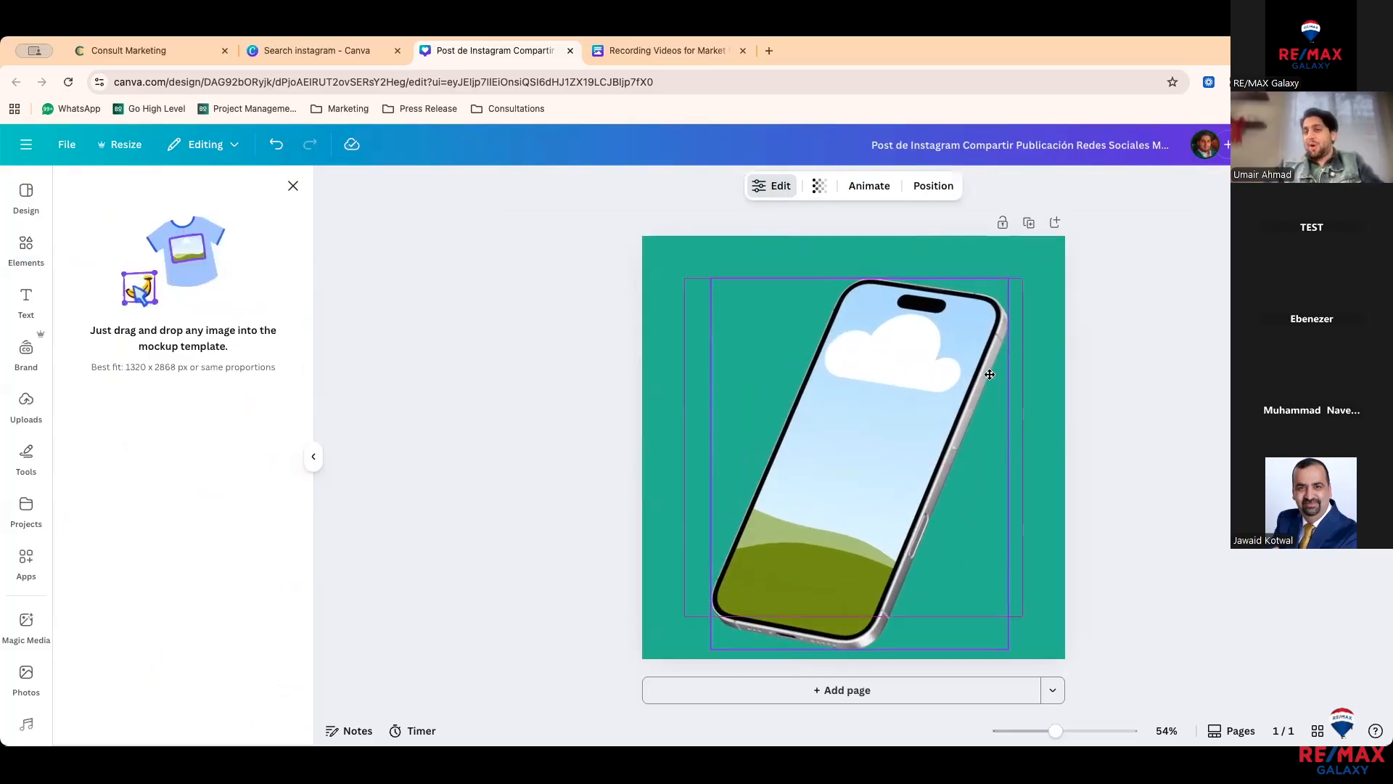
{"action": "left_click", "coordinate": [1092, 383]}
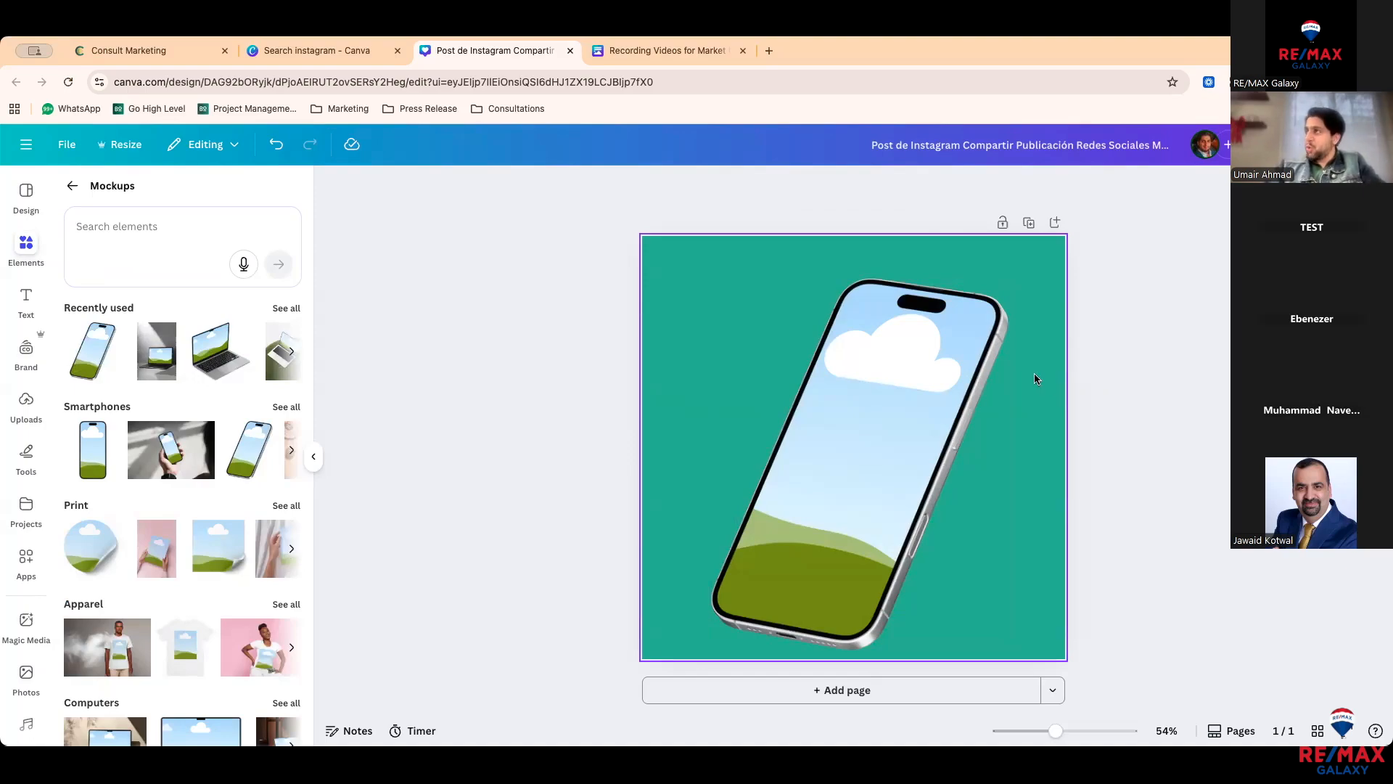
{"action": "left_click", "coordinate": [794, 419]}
{"action": "key", "text": "Delete"}
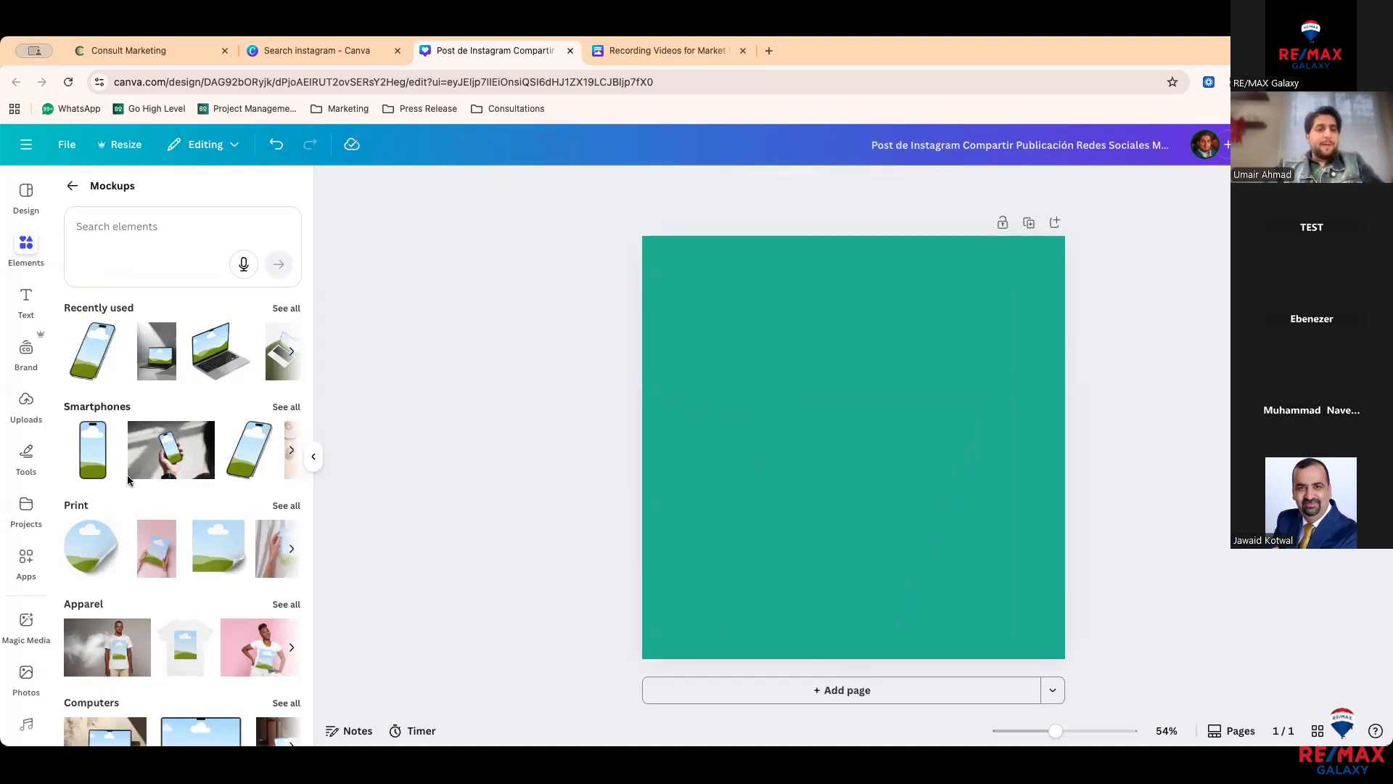
{"action": "scroll", "coordinate": [138, 479], "scroll_direction": "down", "scroll_amount": 1}
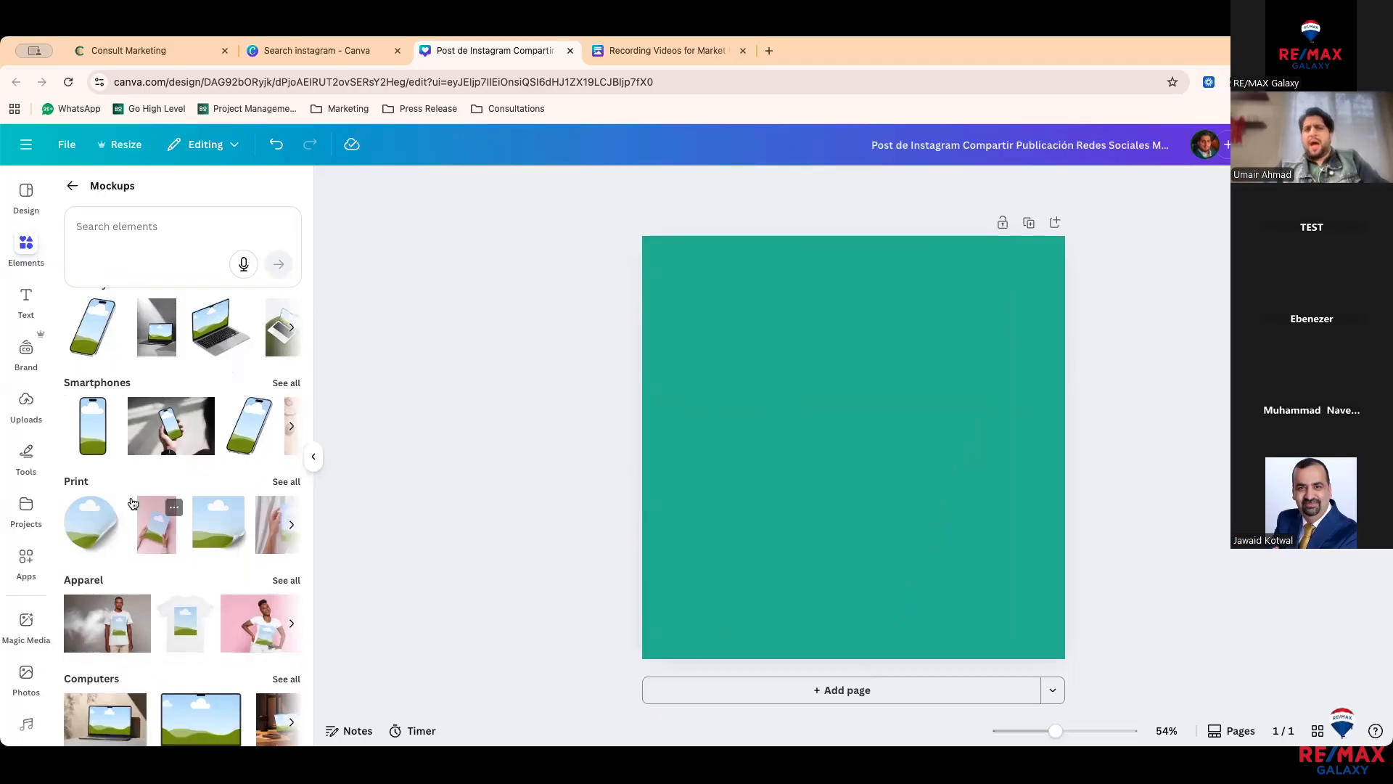
{"action": "scroll", "coordinate": [122, 423], "scroll_direction": "up", "scroll_amount": 1}
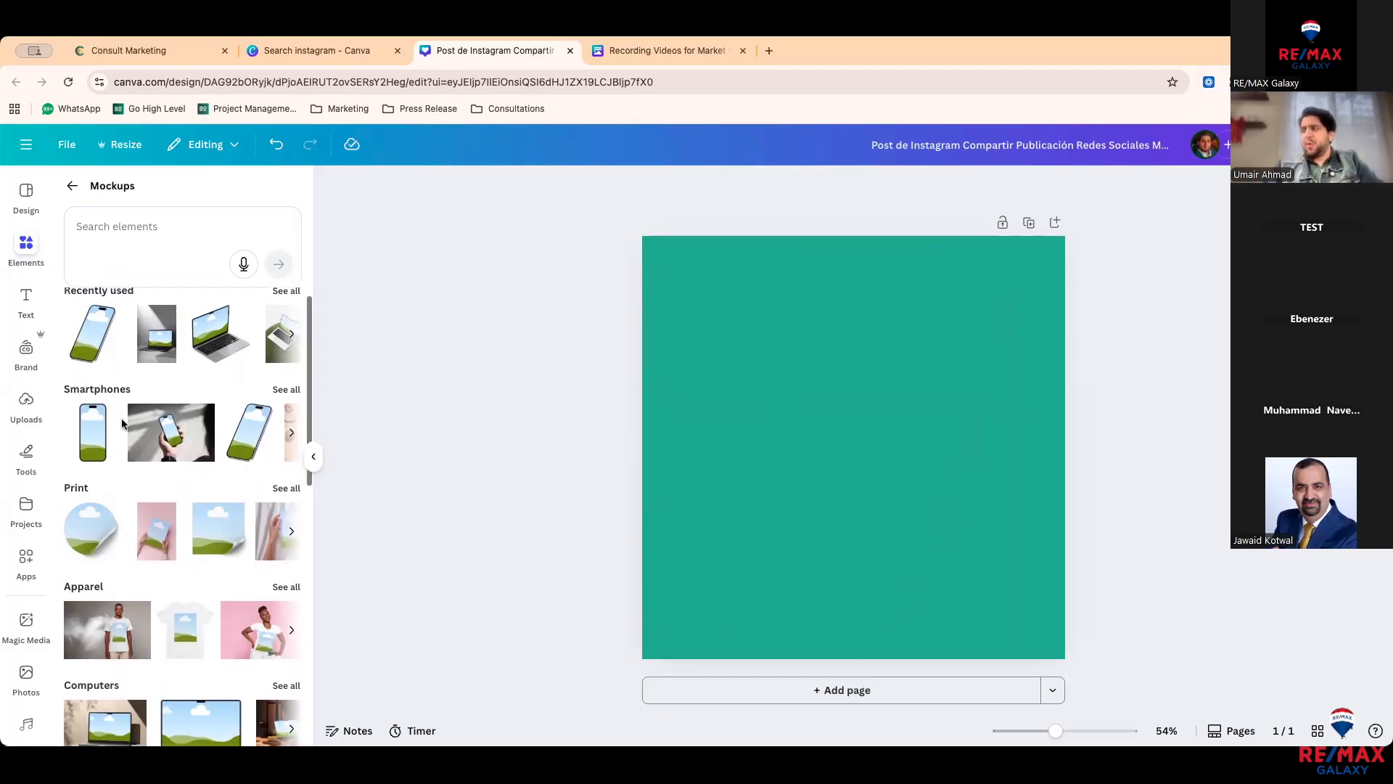
{"action": "left_click", "coordinate": [73, 186]}
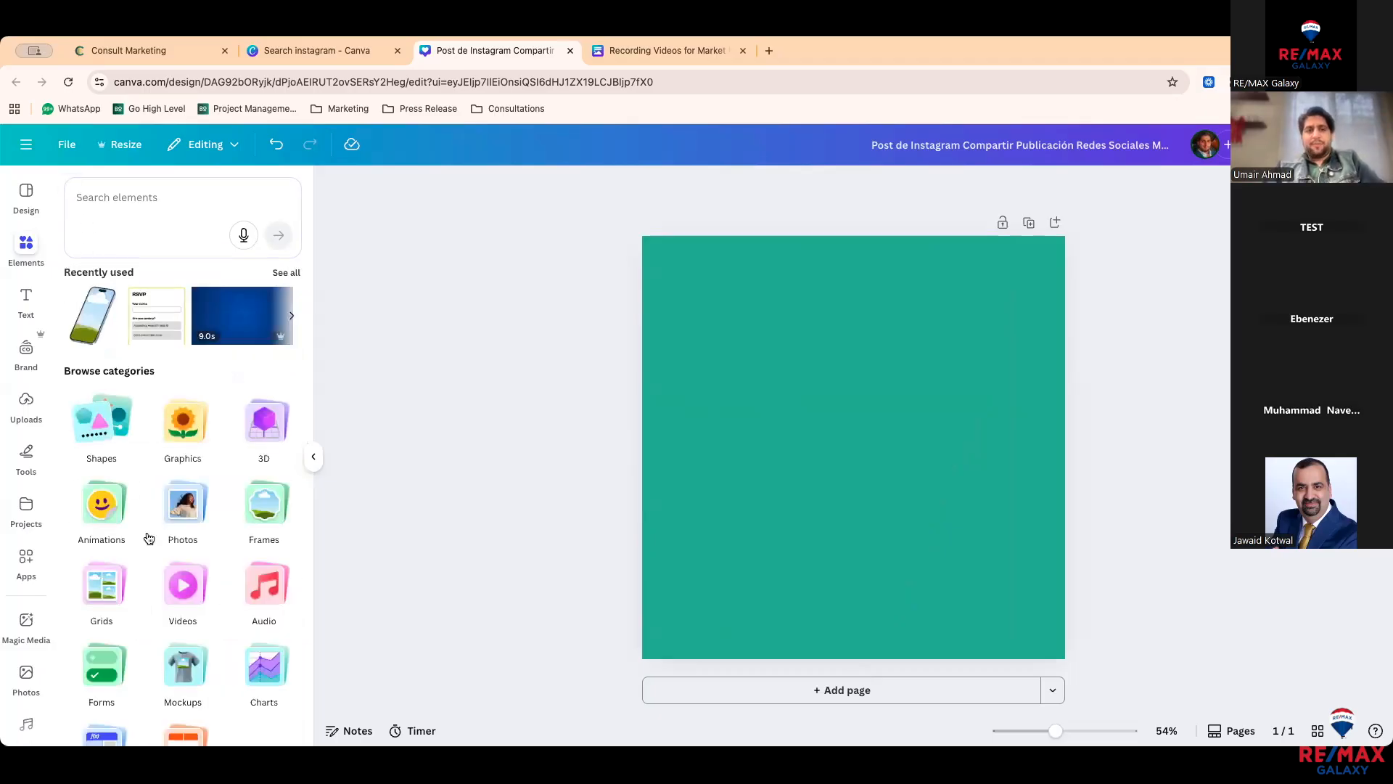
Step: Insert a Task Tracker sheet from Elements > Sheets, delete it, and bring up the Text panel
{"action": "scroll", "coordinate": [149, 538], "scroll_direction": "down", "scroll_amount": 1}
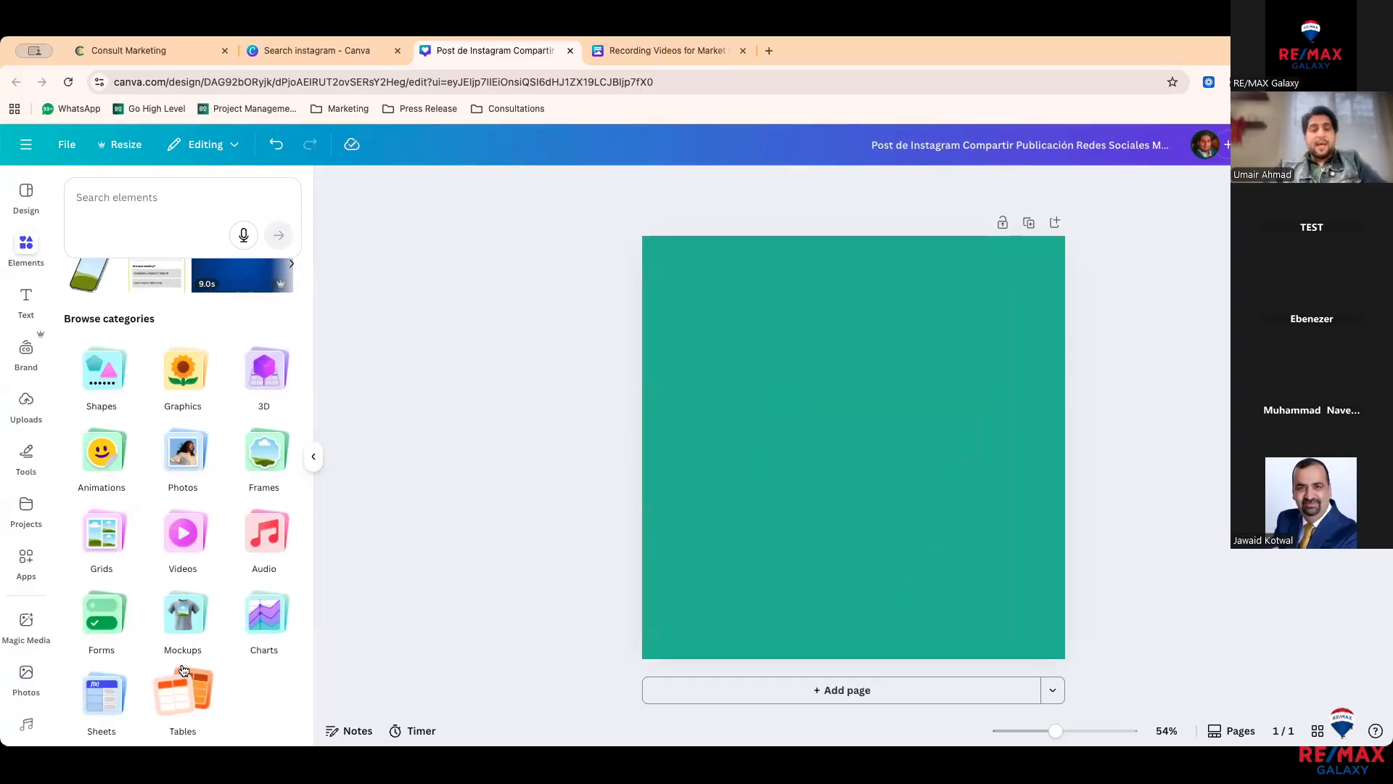
{"action": "left_click", "coordinate": [110, 701]}
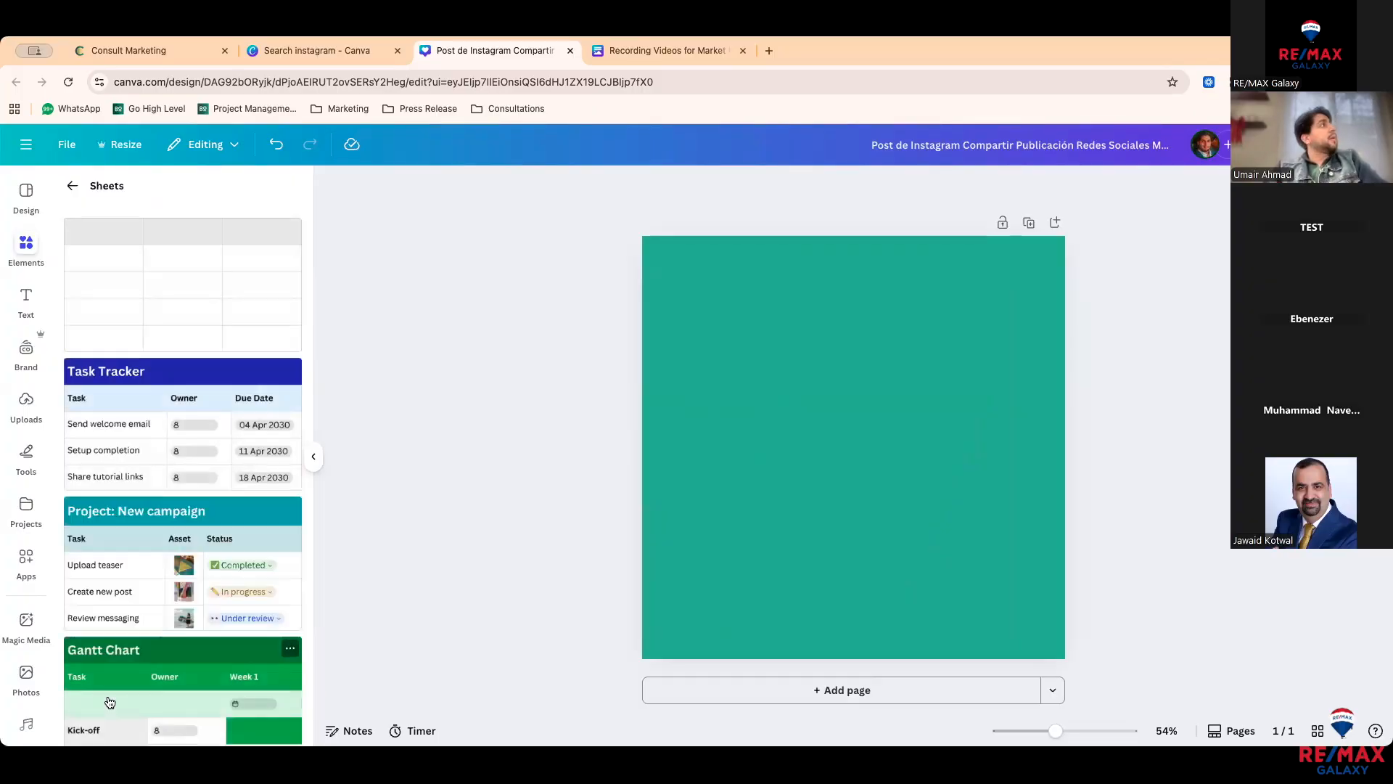
{"action": "left_click", "coordinate": [204, 406]}
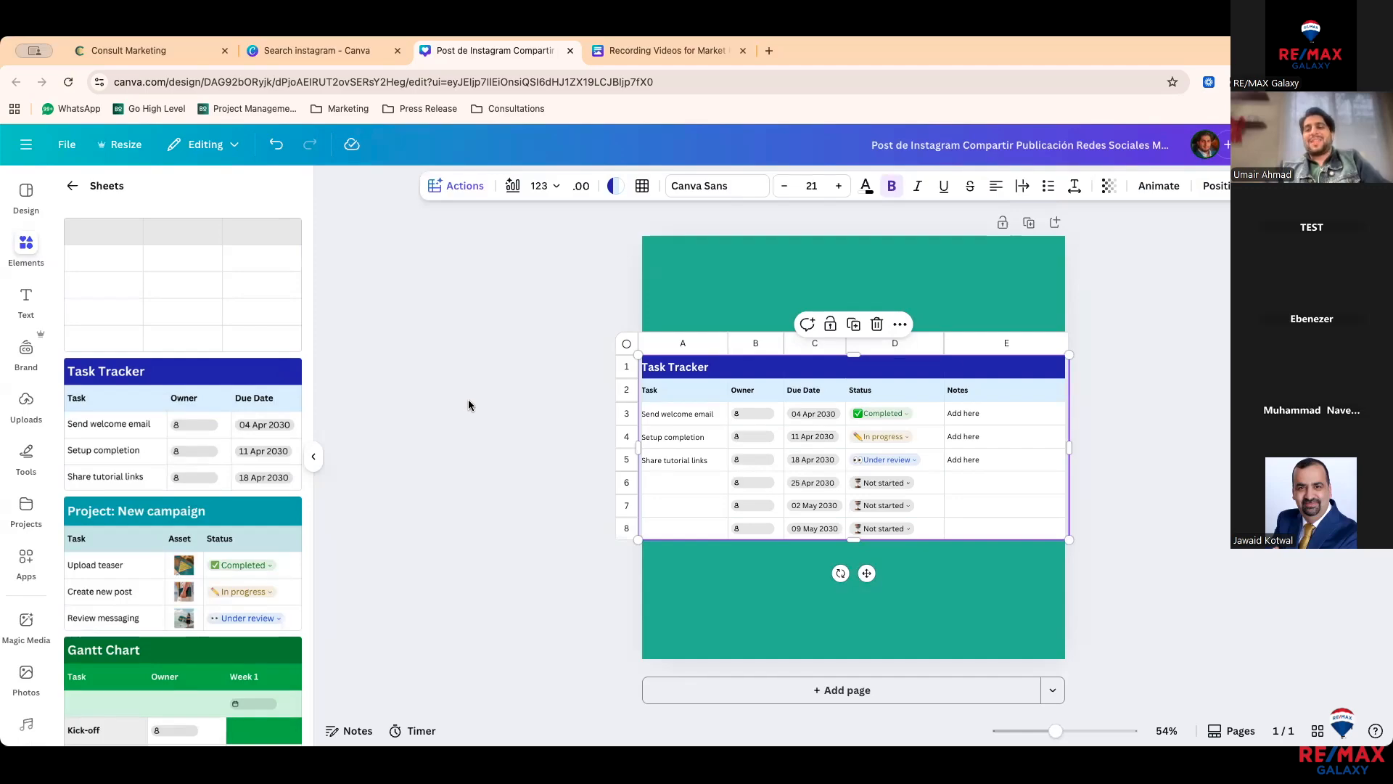
{"action": "key", "text": "Delete"}
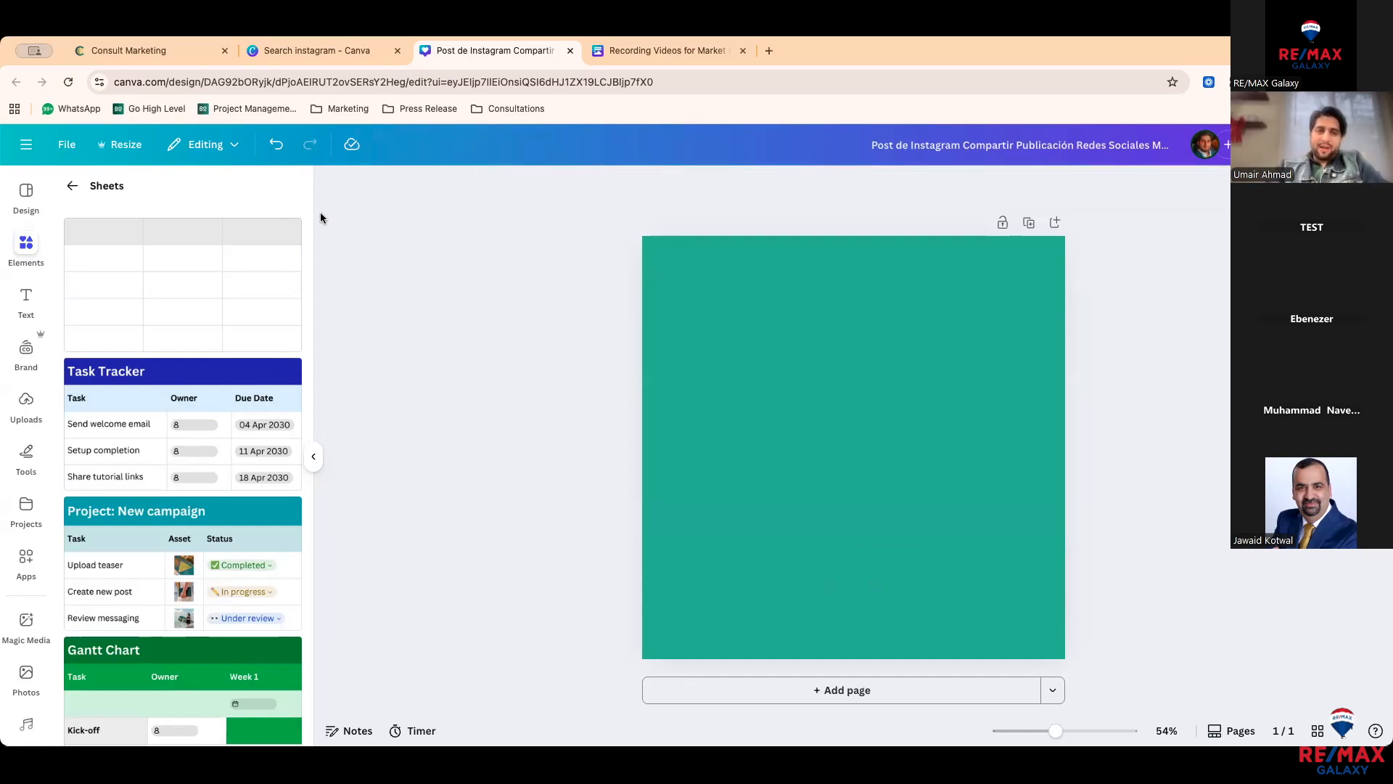
{"action": "left_click", "coordinate": [72, 186]}
{"action": "left_click", "coordinate": [27, 291]}
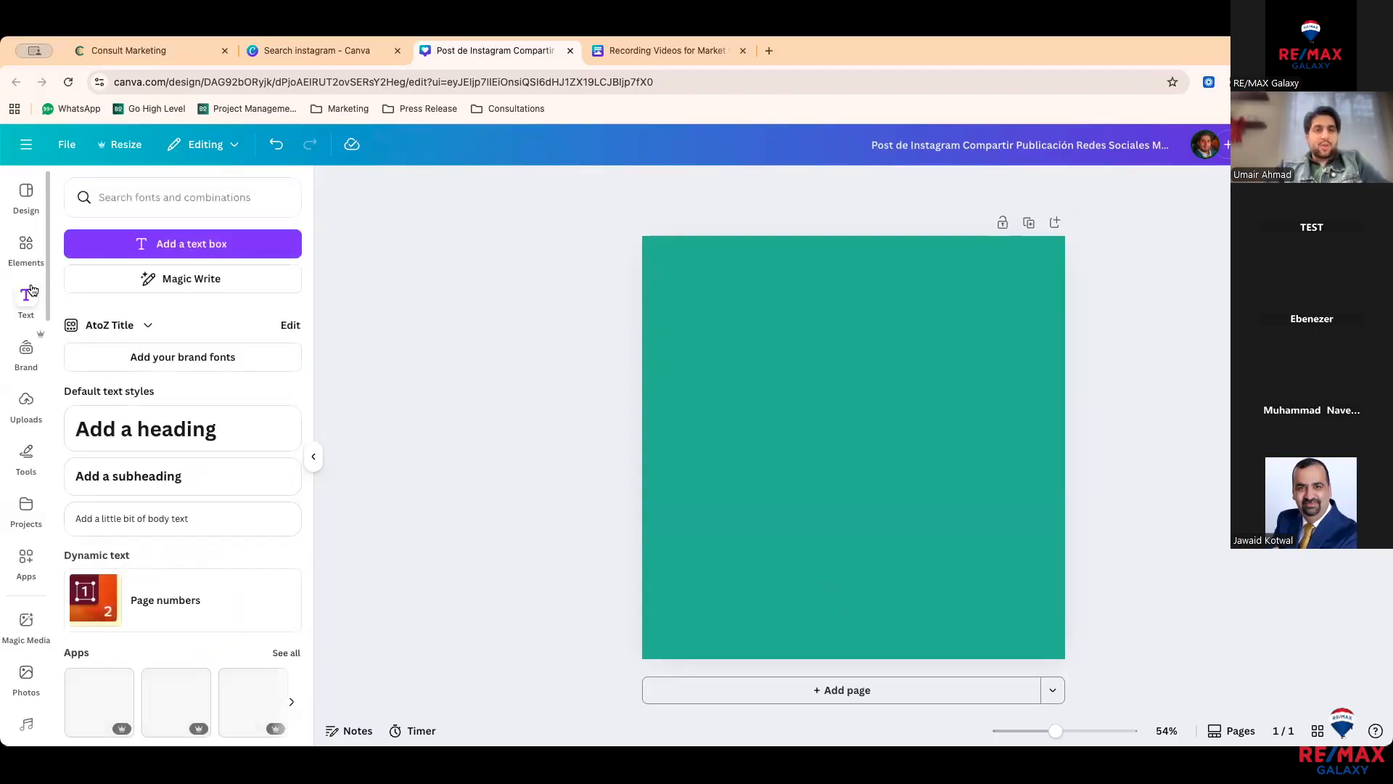
Step: Add an 'Open House' heading and recolour its text with a dark blue swatch
{"action": "scroll", "coordinate": [171, 428], "scroll_direction": "down", "scroll_amount": 1}
{"action": "left_click", "coordinate": [171, 427]}
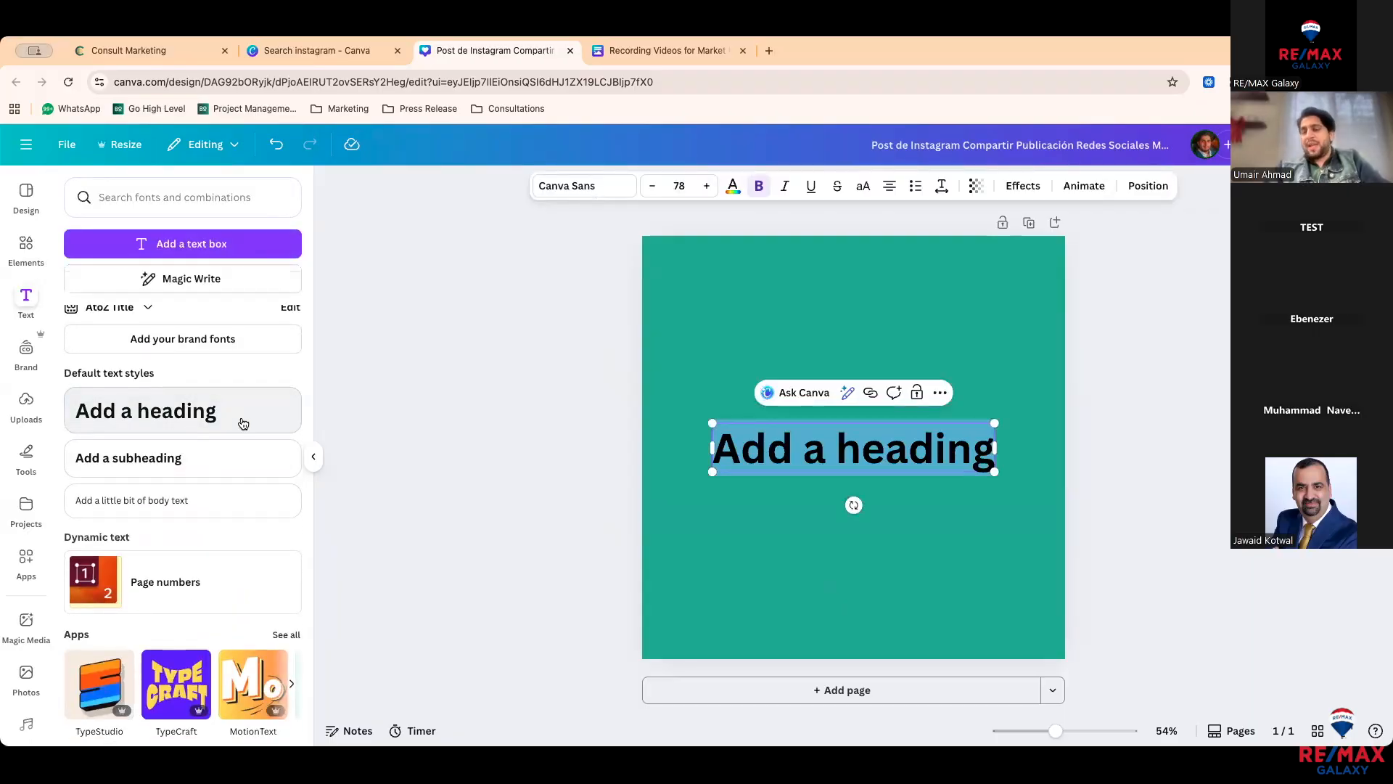
{"action": "type", "text": "Open"}
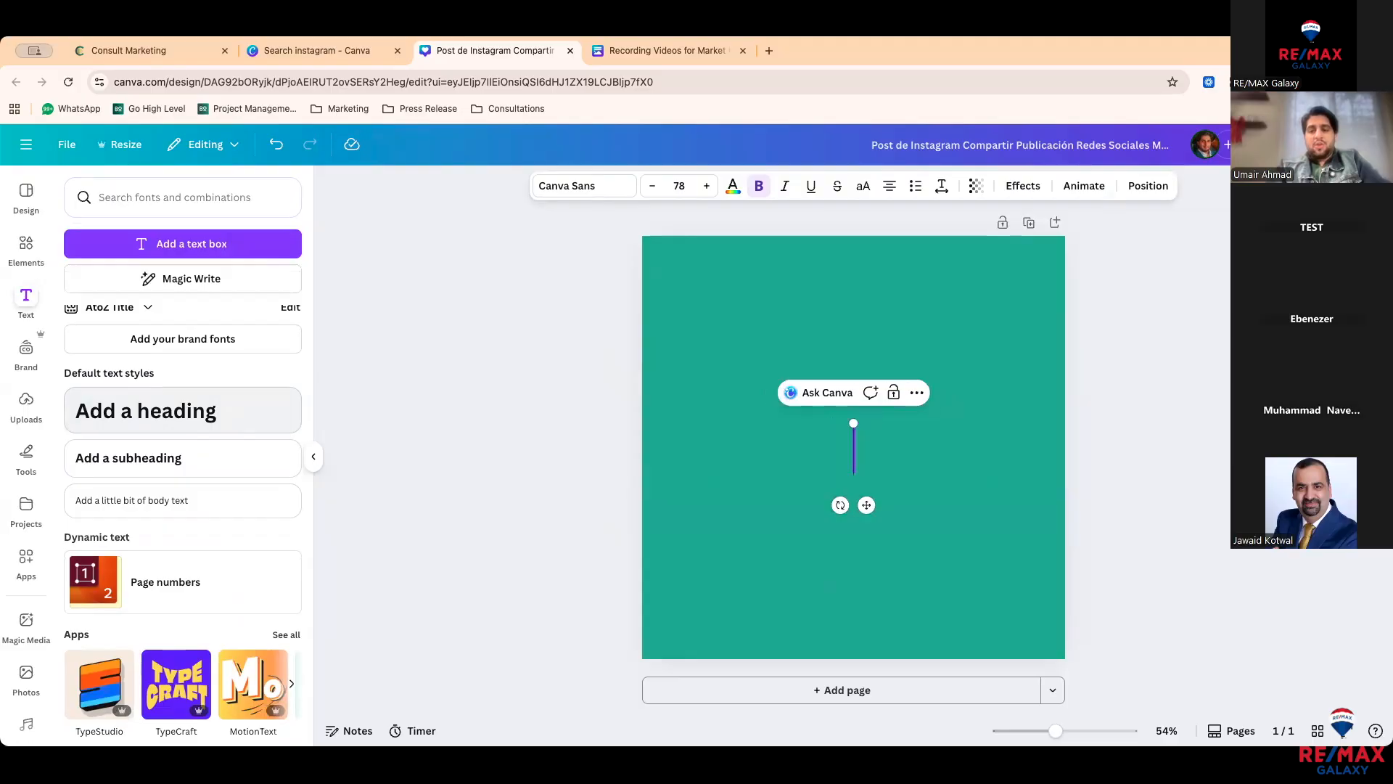
{"action": "type", "text": " House"}
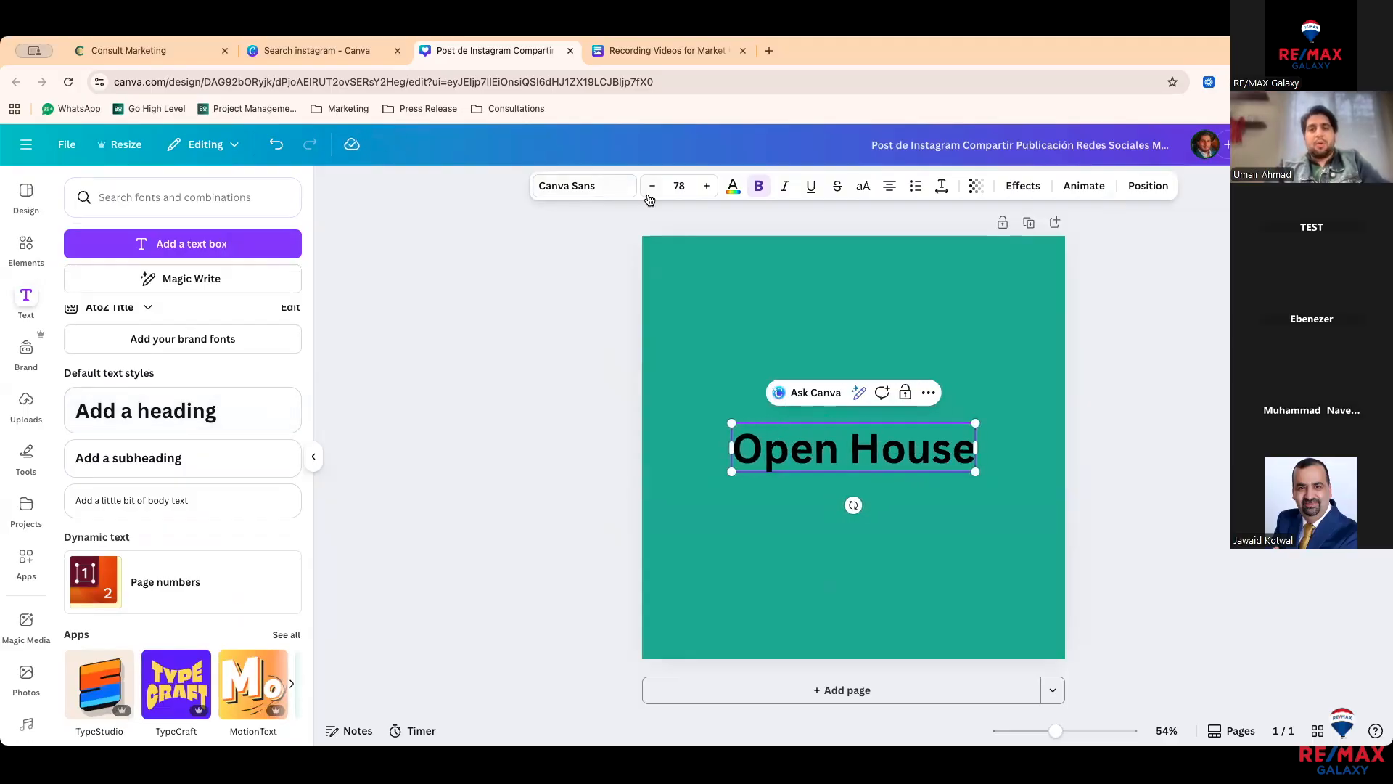
{"action": "key", "text": "super+a"}
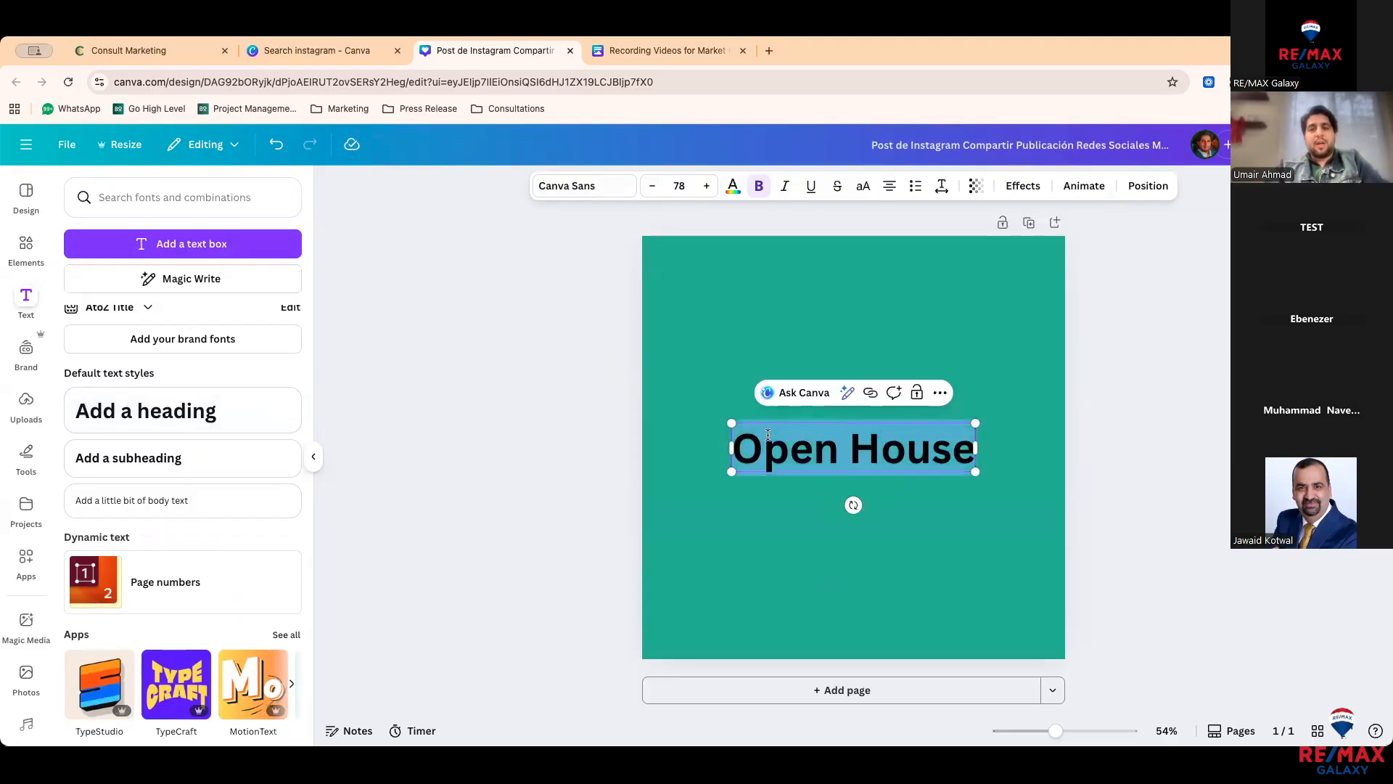
{"action": "left_click", "coordinate": [733, 185]}
{"action": "left_click", "coordinate": [253, 533]}
Step: Colour the heading with a blue-to-purple gradient swatch and change its font to Arimo
{"action": "left_click", "coordinate": [252, 498]}
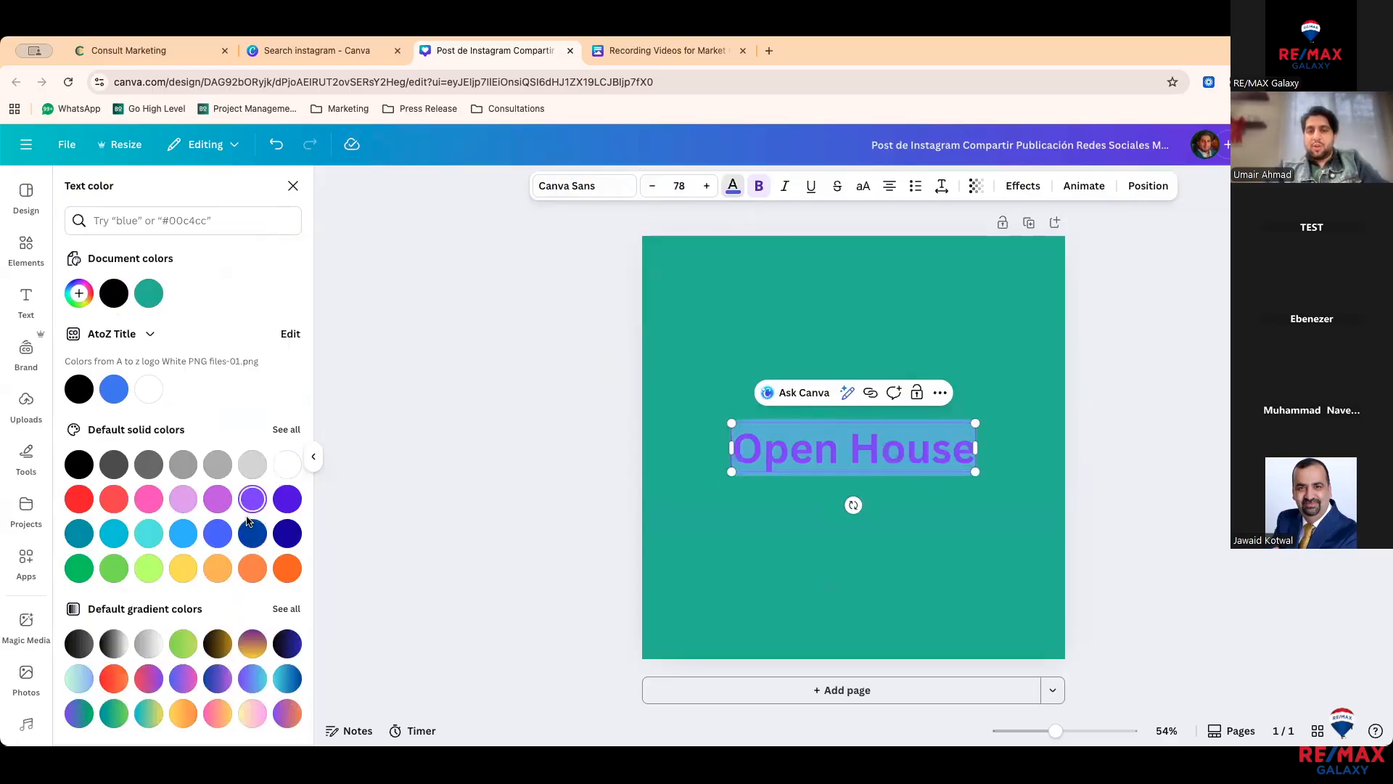
{"action": "left_click", "coordinate": [225, 673]}
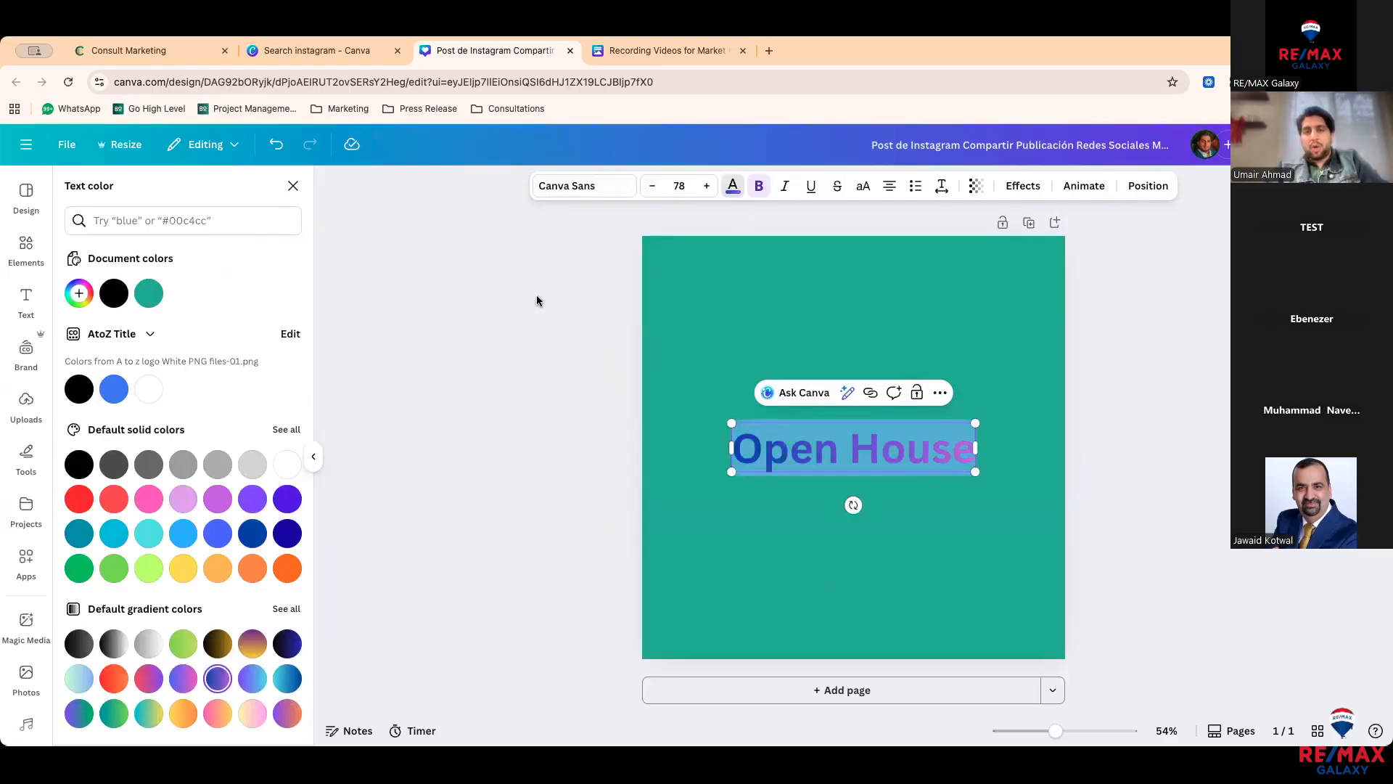
{"action": "left_click", "coordinate": [592, 187]}
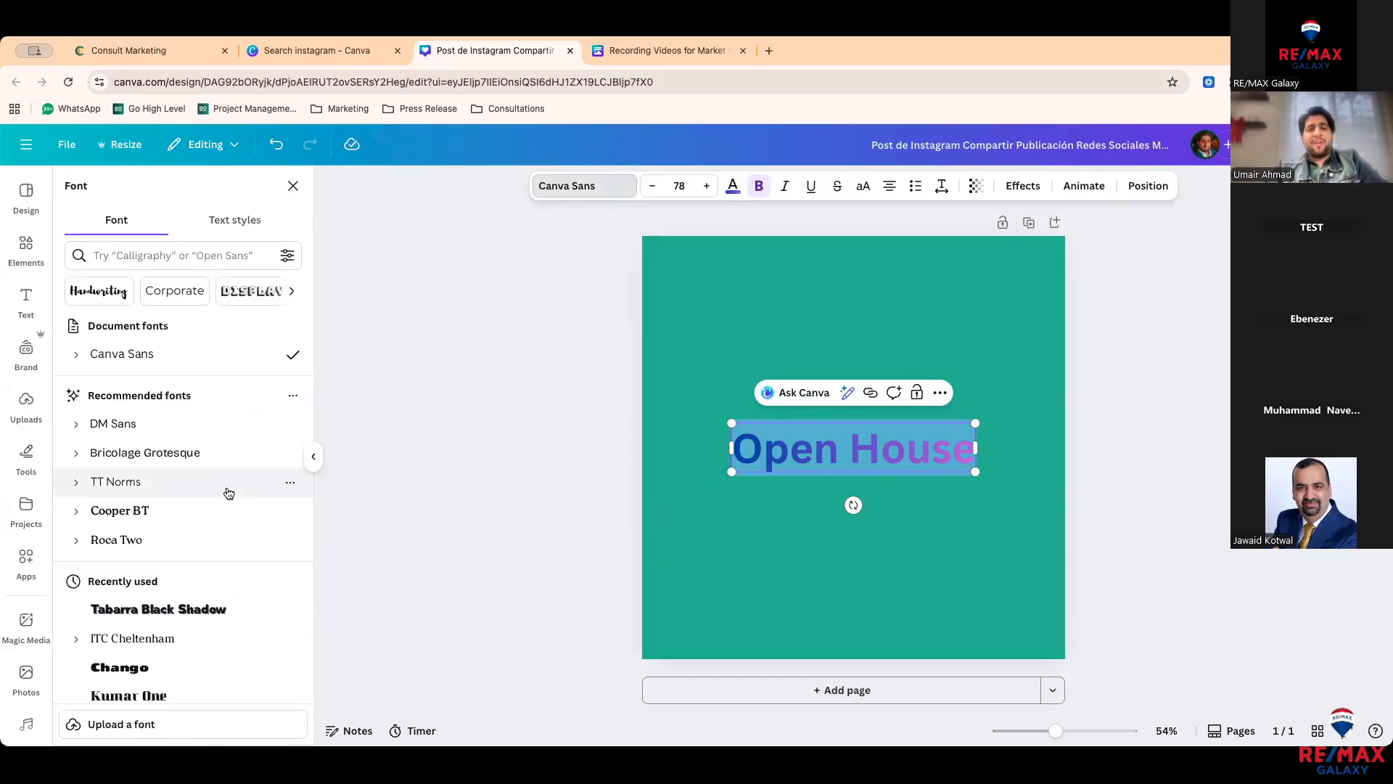
{"action": "scroll", "coordinate": [225, 492], "scroll_direction": "down", "scroll_amount": 2}
{"action": "scroll", "coordinate": [226, 492], "scroll_direction": "down", "scroll_amount": 7}
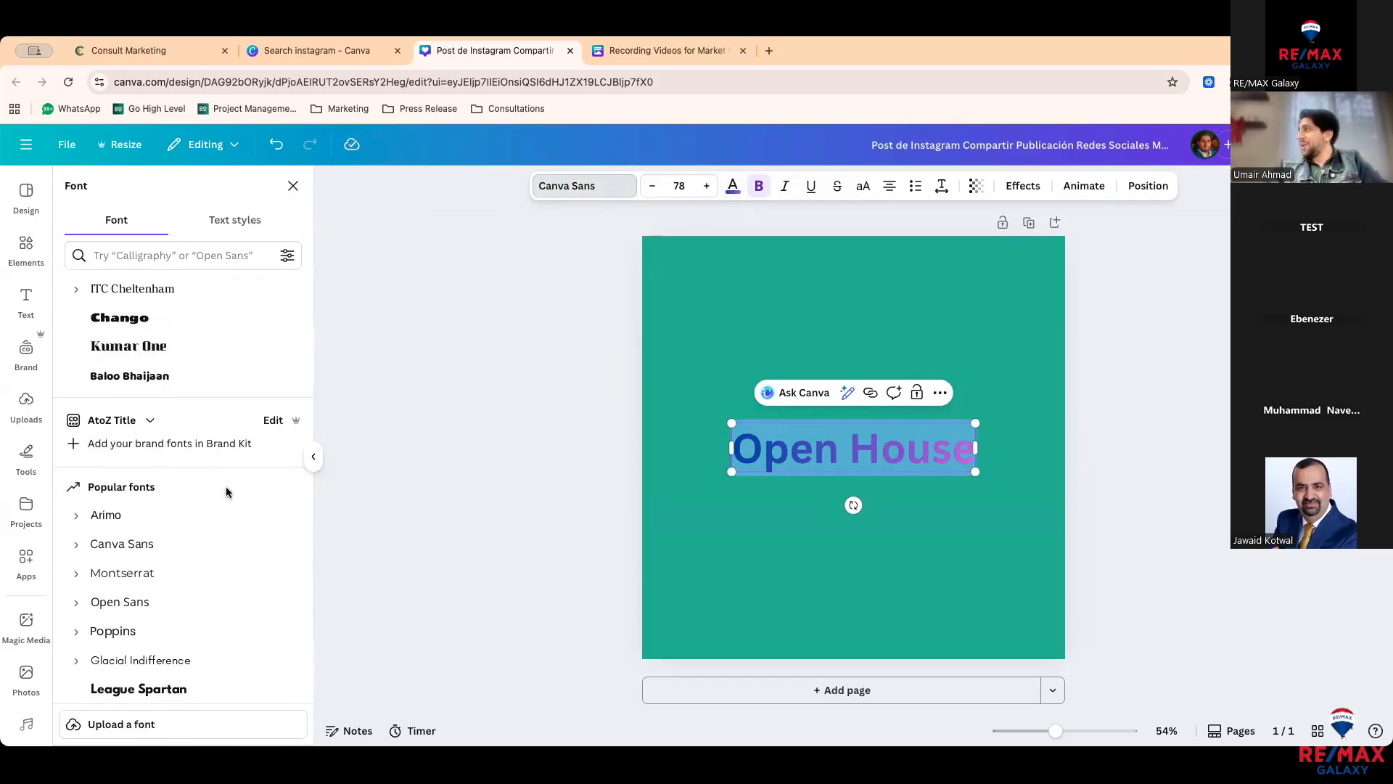
{"action": "scroll", "coordinate": [227, 492], "scroll_direction": "down", "scroll_amount": 5}
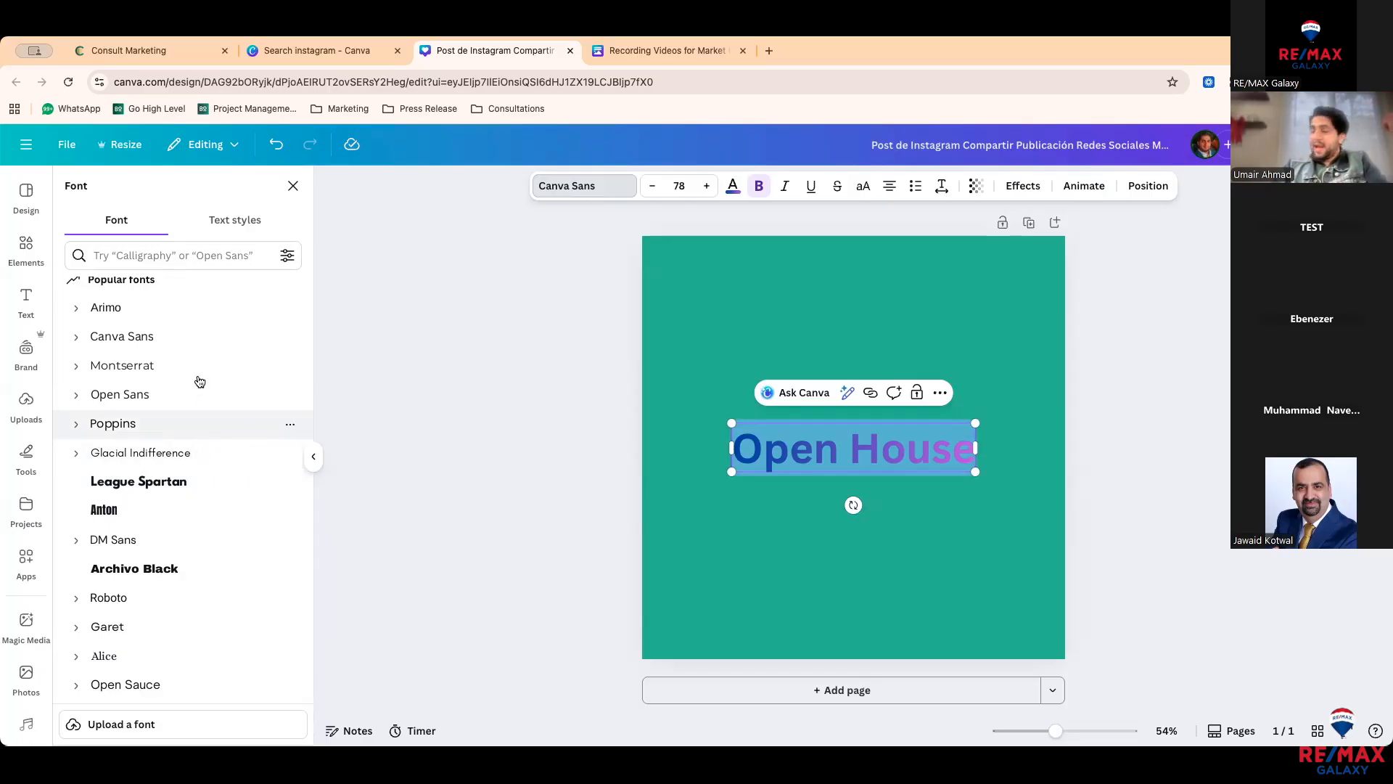
{"action": "left_click", "coordinate": [182, 311]}
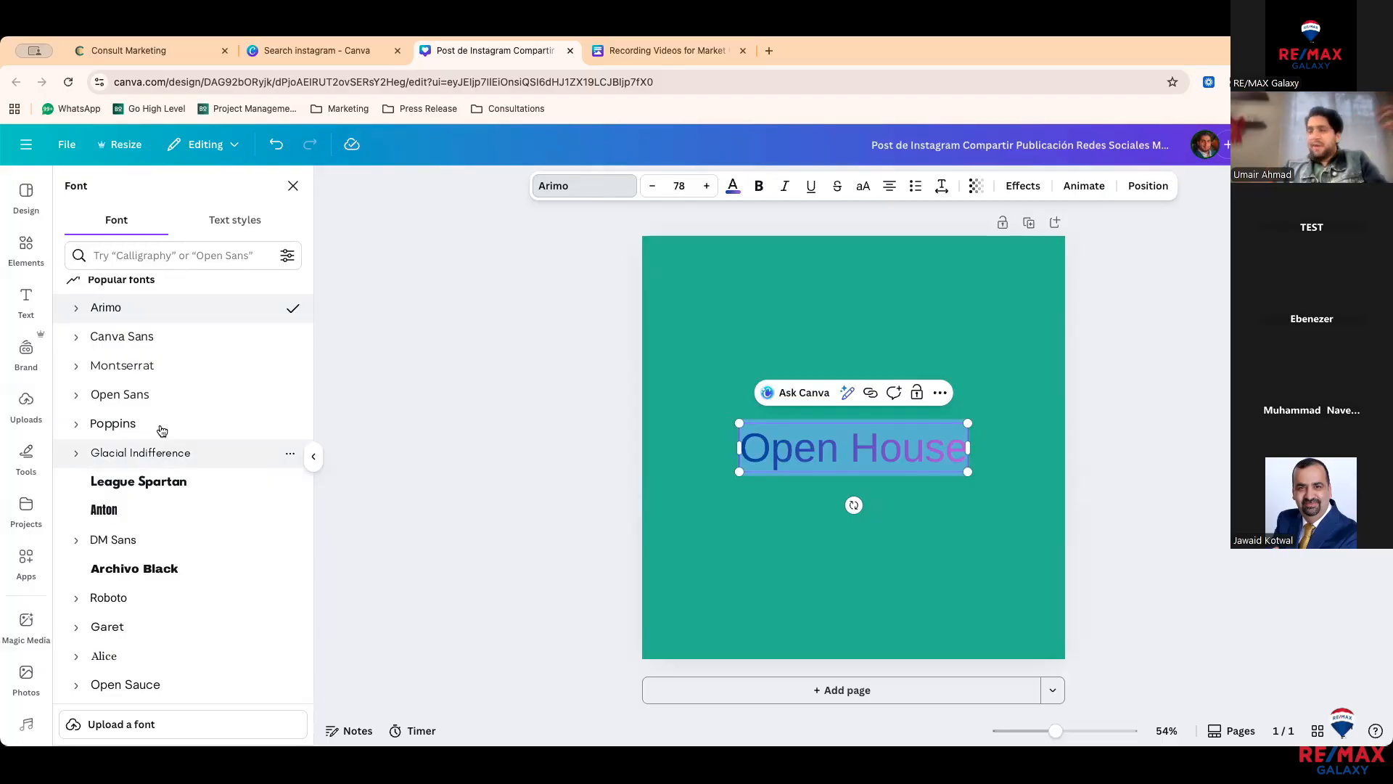
Step: Search fonts for 'hand' and try Handsome, Radcliffe Hand Script and Six Hands Chalk on the heading
{"action": "left_click", "coordinate": [182, 256]}
{"action": "type", "text": "hand"}
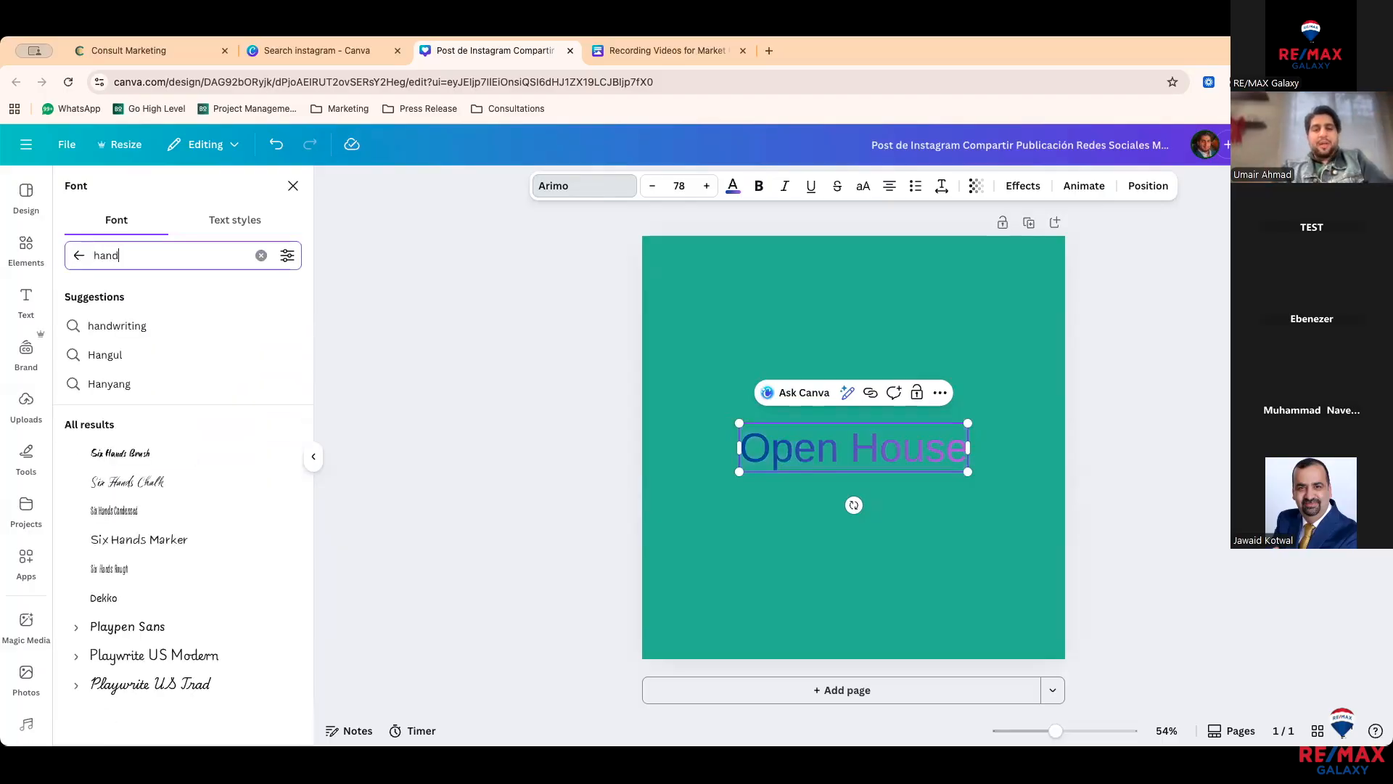
{"action": "left_click", "coordinate": [156, 494]}
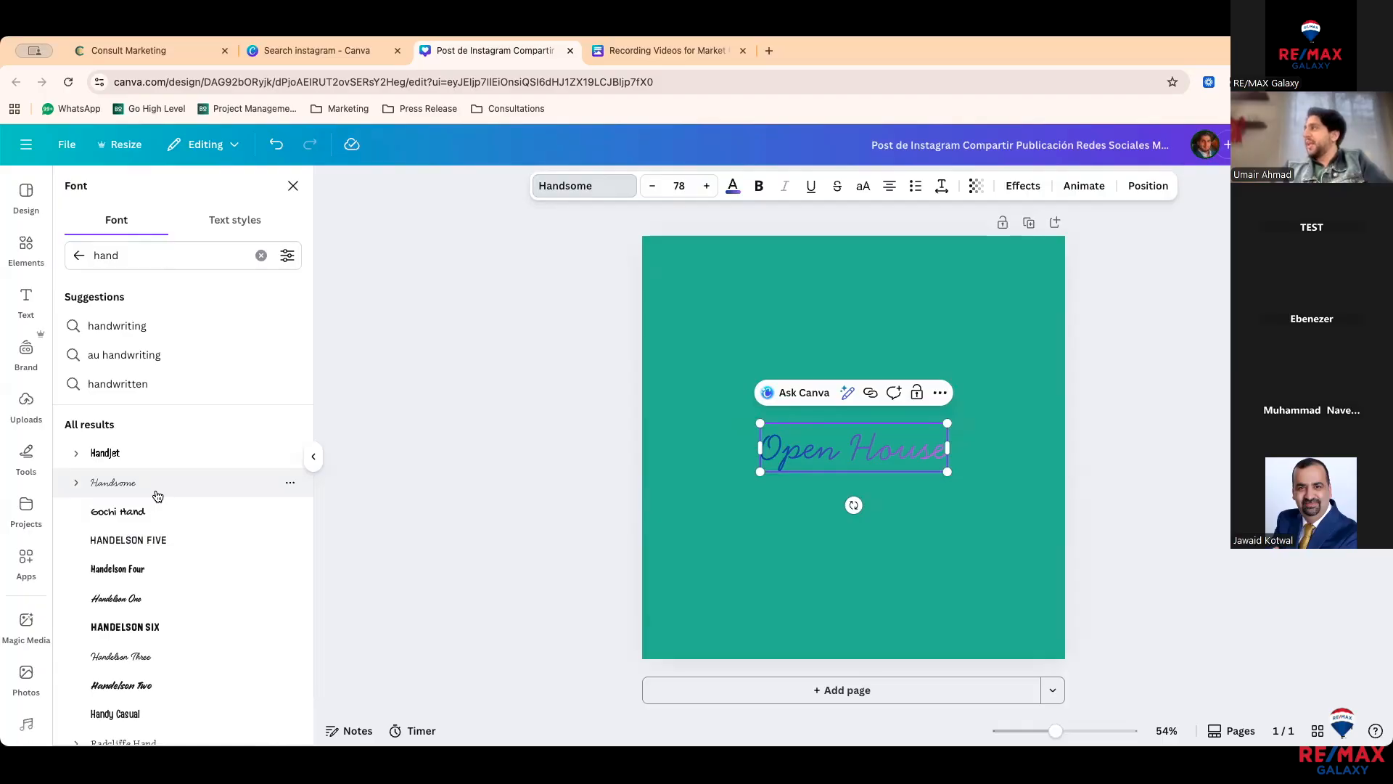
{"action": "scroll", "coordinate": [141, 657], "scroll_direction": "down", "scroll_amount": 1}
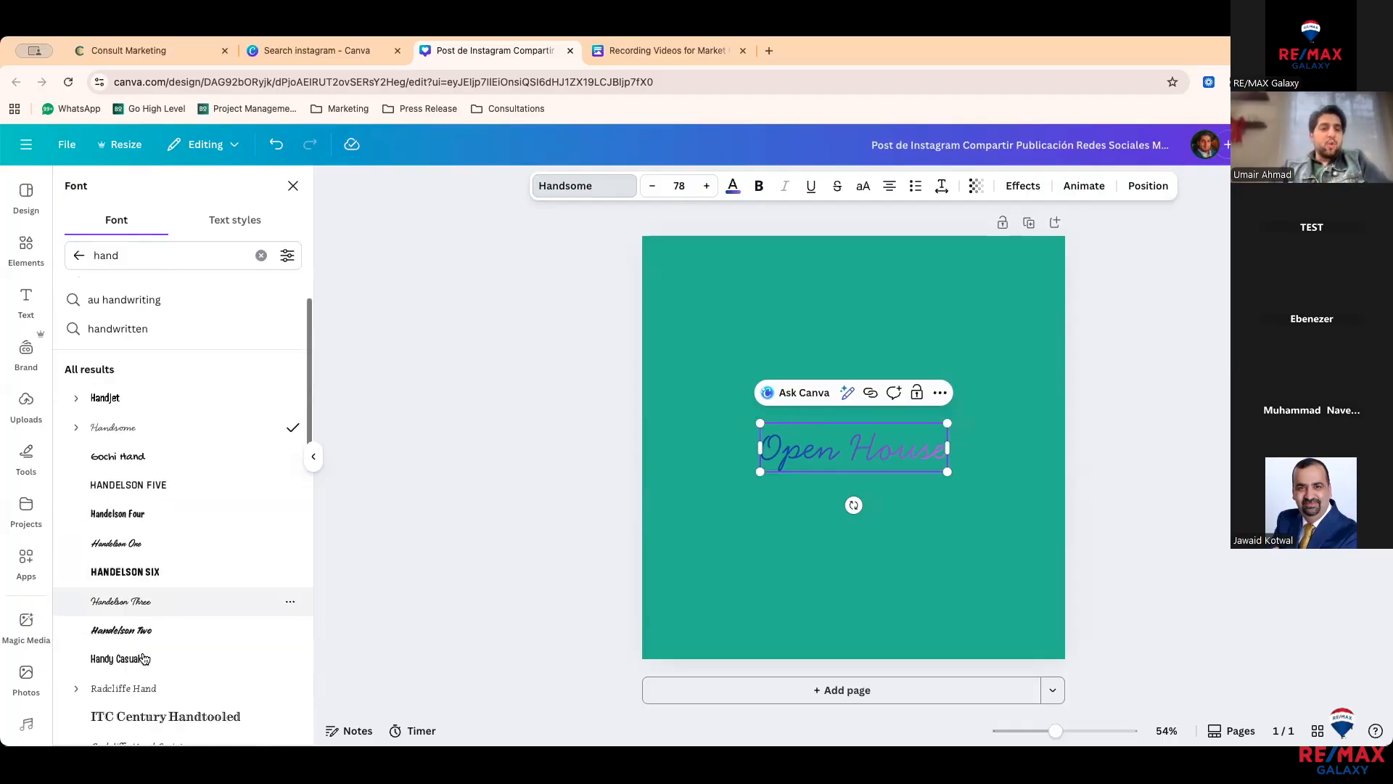
{"action": "scroll", "coordinate": [145, 659], "scroll_direction": "down", "scroll_amount": 1}
{"action": "scroll", "coordinate": [147, 348], "scroll_direction": "up", "scroll_amount": 1}
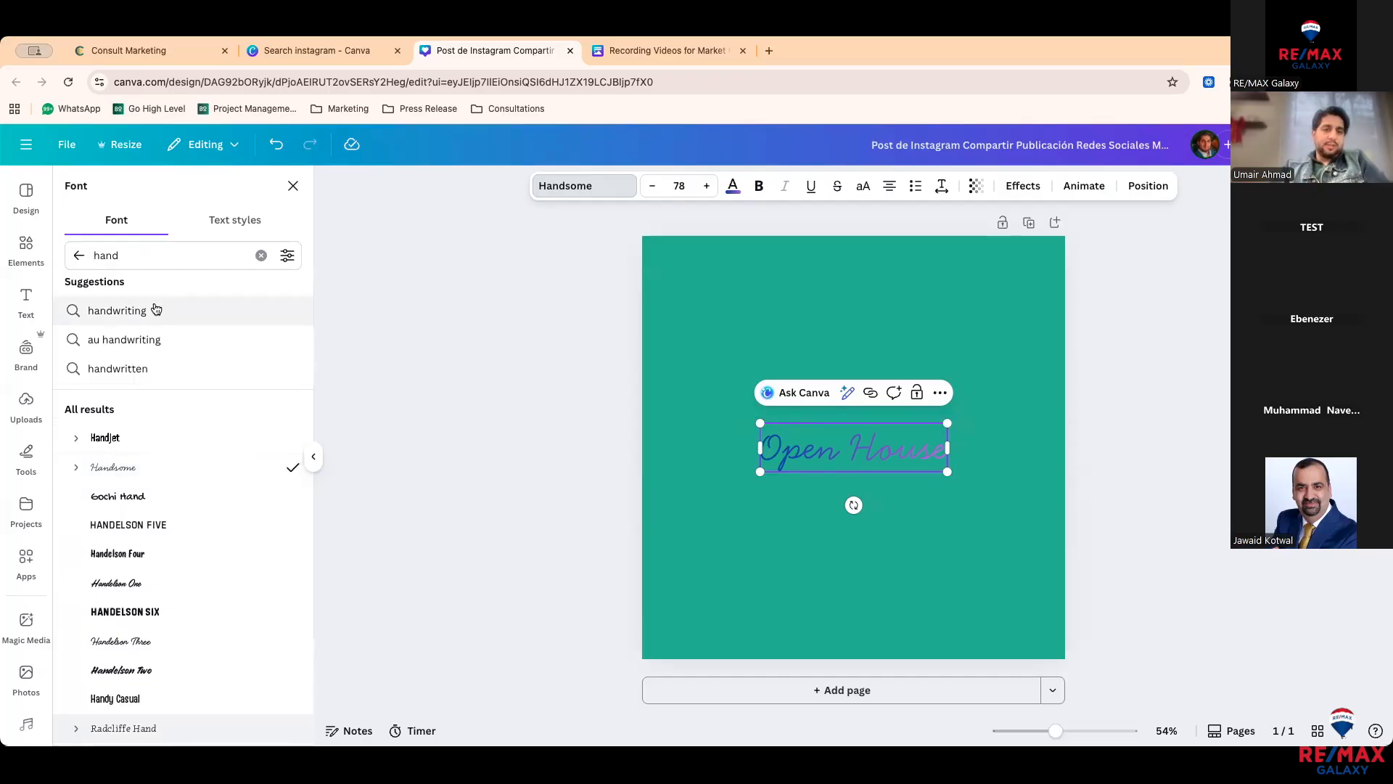
{"action": "scroll", "coordinate": [147, 498], "scroll_direction": "down", "scroll_amount": 5}
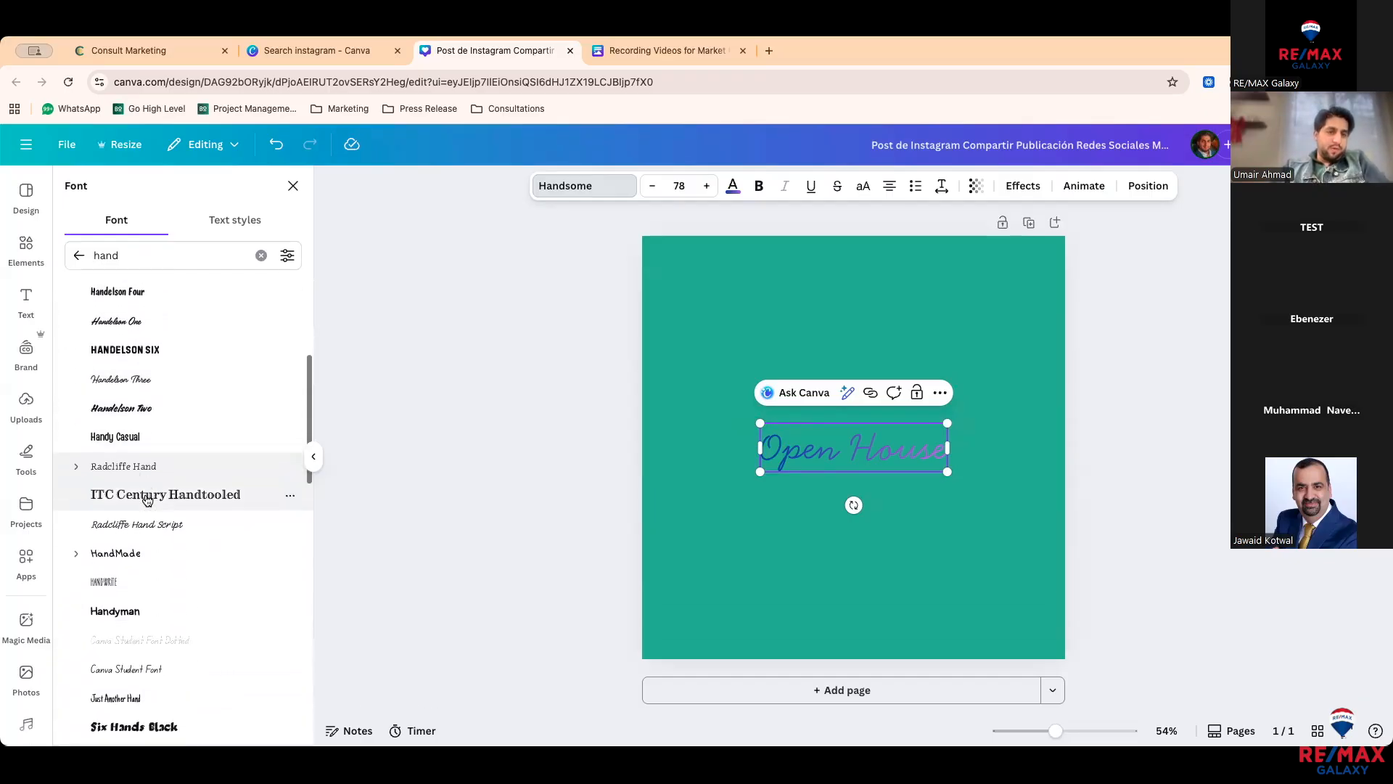
{"action": "scroll", "coordinate": [146, 624], "scroll_direction": "down", "scroll_amount": 3}
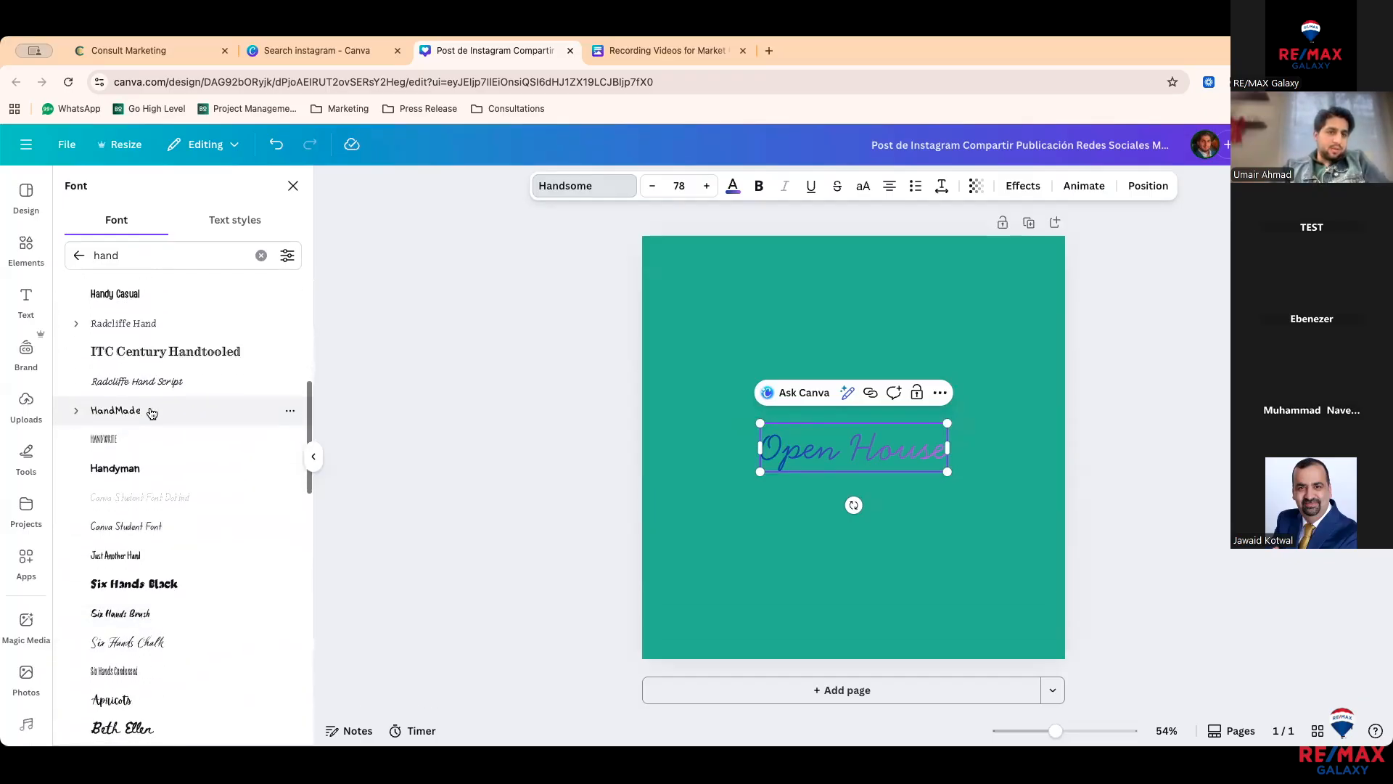
{"action": "left_click", "coordinate": [155, 382]}
{"action": "scroll", "coordinate": [167, 566], "scroll_direction": "down", "scroll_amount": 1}
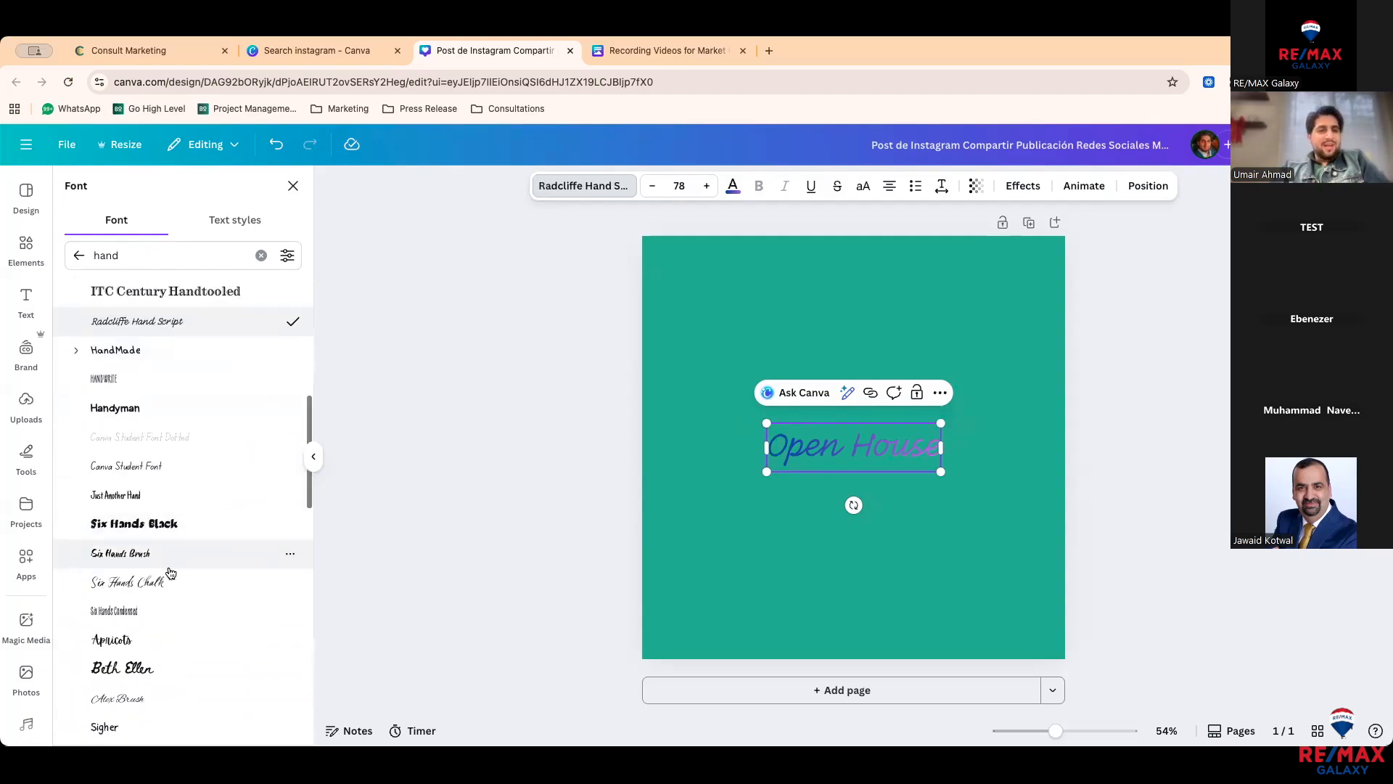
{"action": "left_click", "coordinate": [171, 573]}
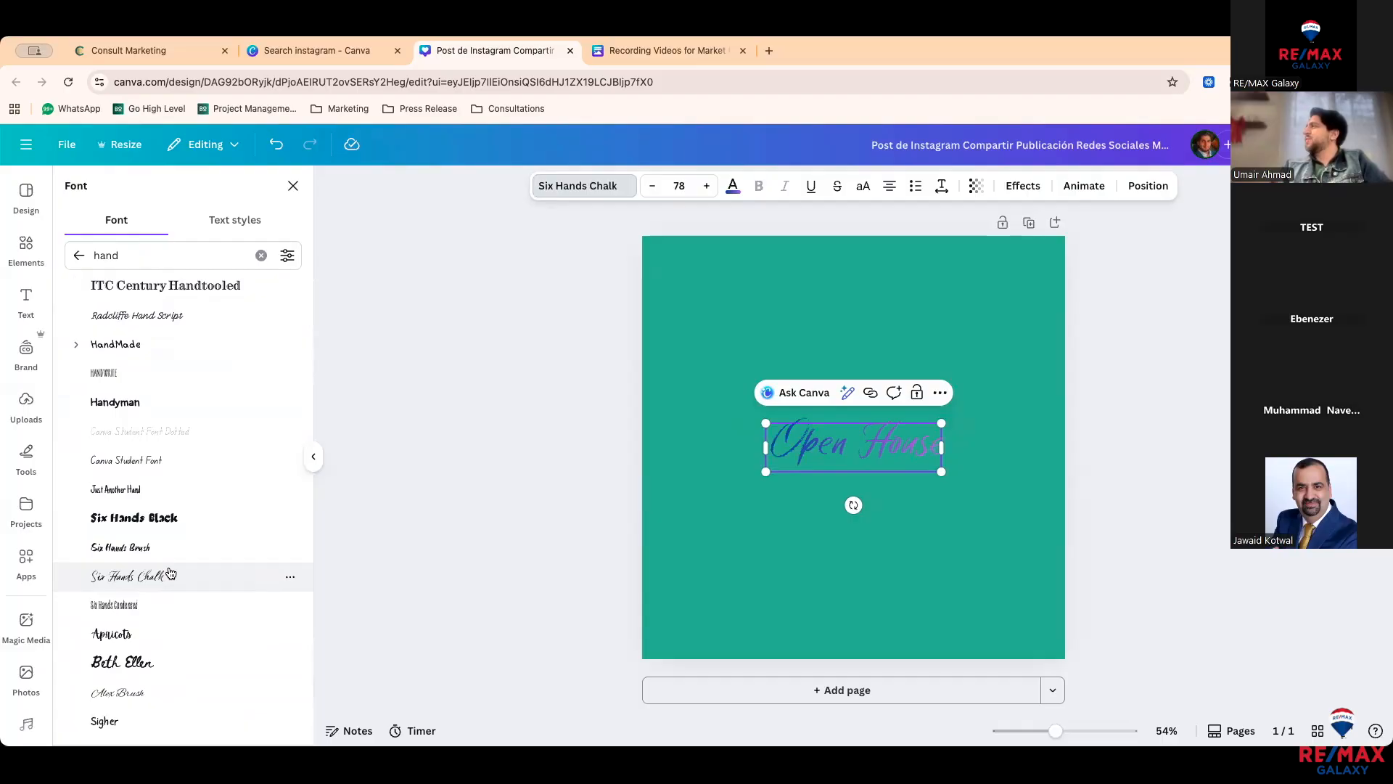
{"action": "scroll", "coordinate": [171, 574], "scroll_direction": "up", "scroll_amount": 3}
Step: Search for 'display' fonts and set the heading in Playfair Display
{"action": "left_click", "coordinate": [80, 252]}
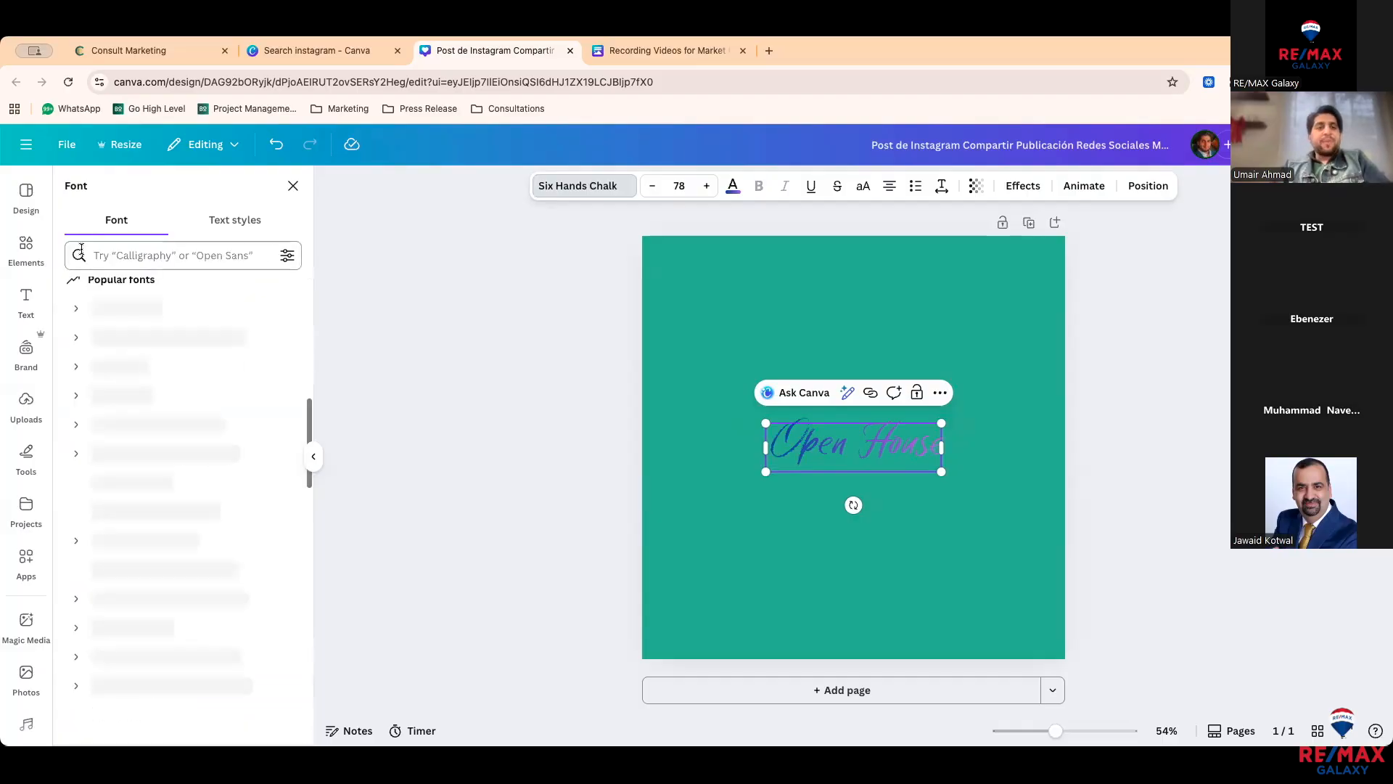
{"action": "scroll", "coordinate": [102, 458], "scroll_direction": "down", "scroll_amount": 2}
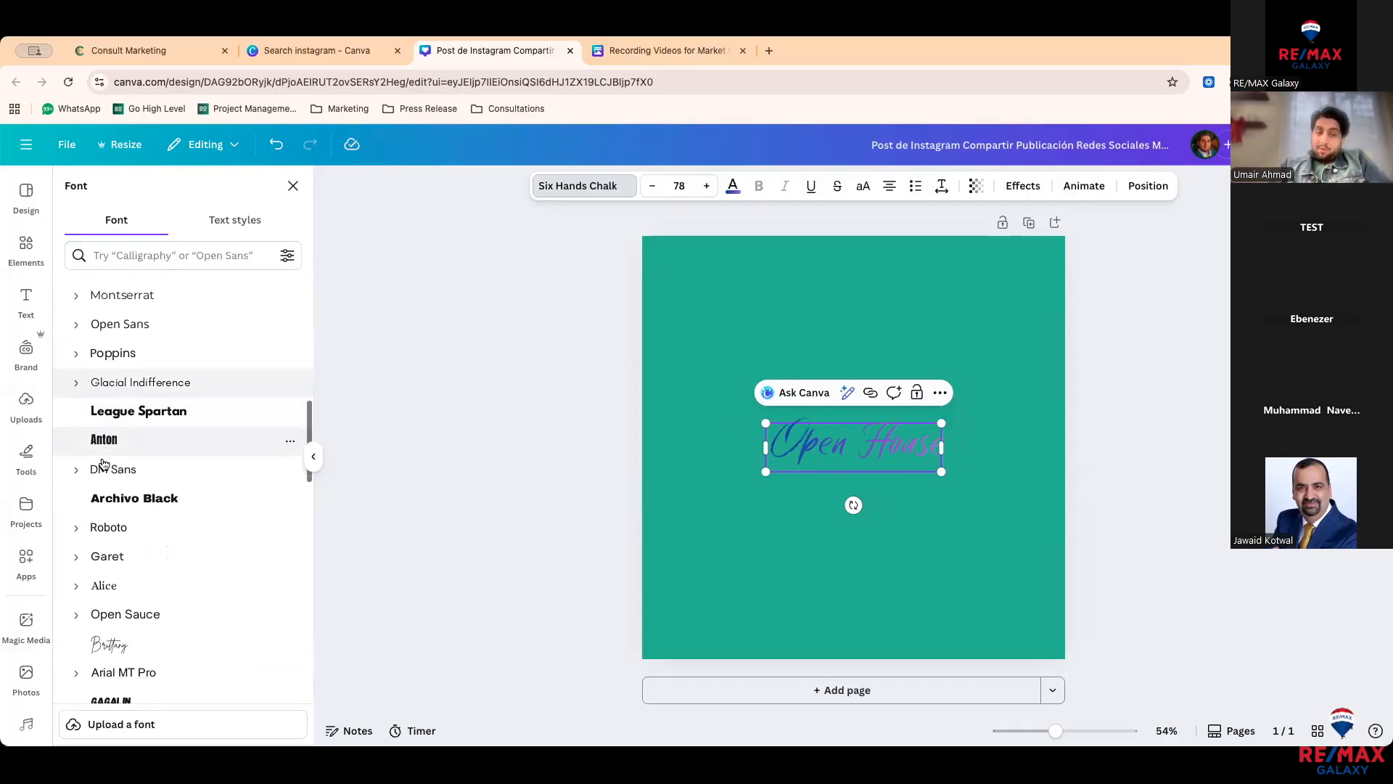
{"action": "scroll", "coordinate": [103, 464], "scroll_direction": "down", "scroll_amount": 2}
{"action": "scroll", "coordinate": [135, 406], "scroll_direction": "up", "scroll_amount": 10}
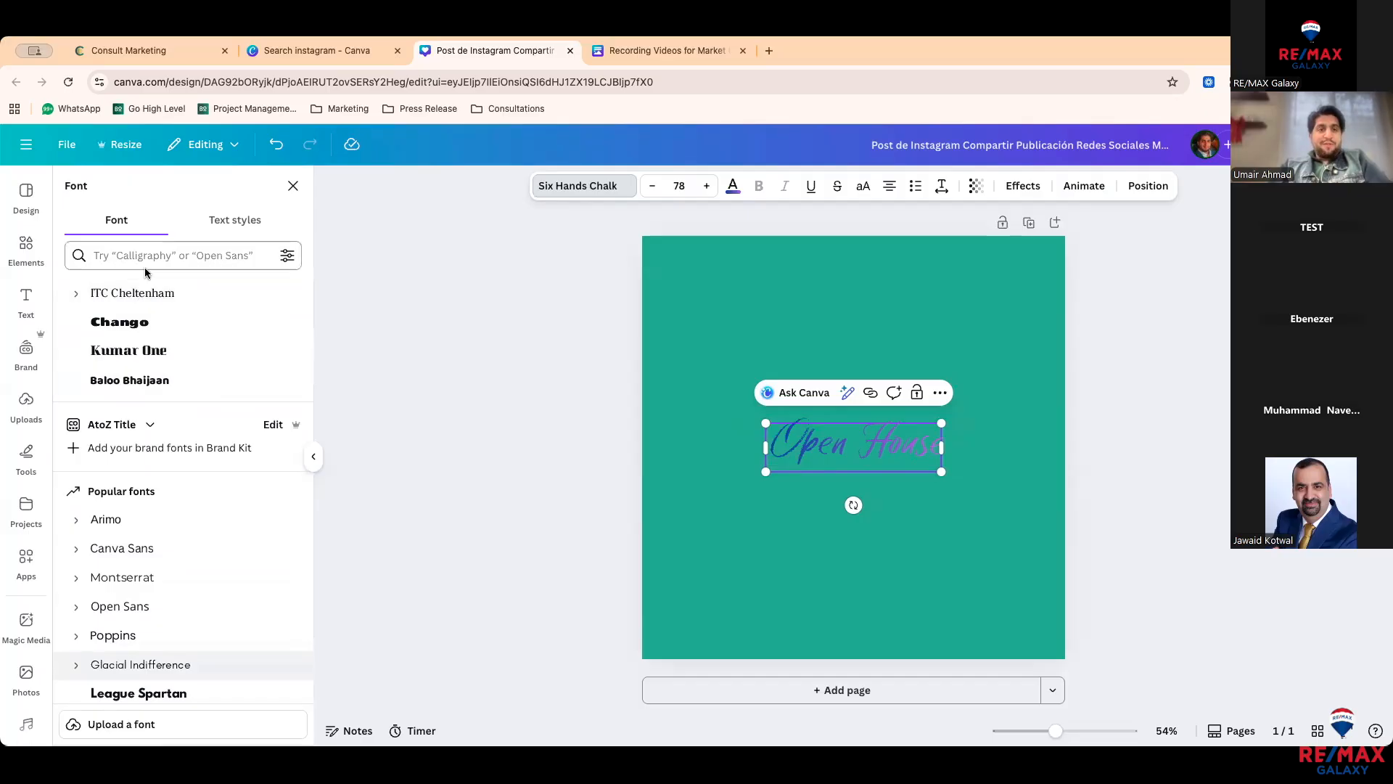
{"action": "left_click", "coordinate": [148, 256]}
{"action": "type", "text": "displa"}
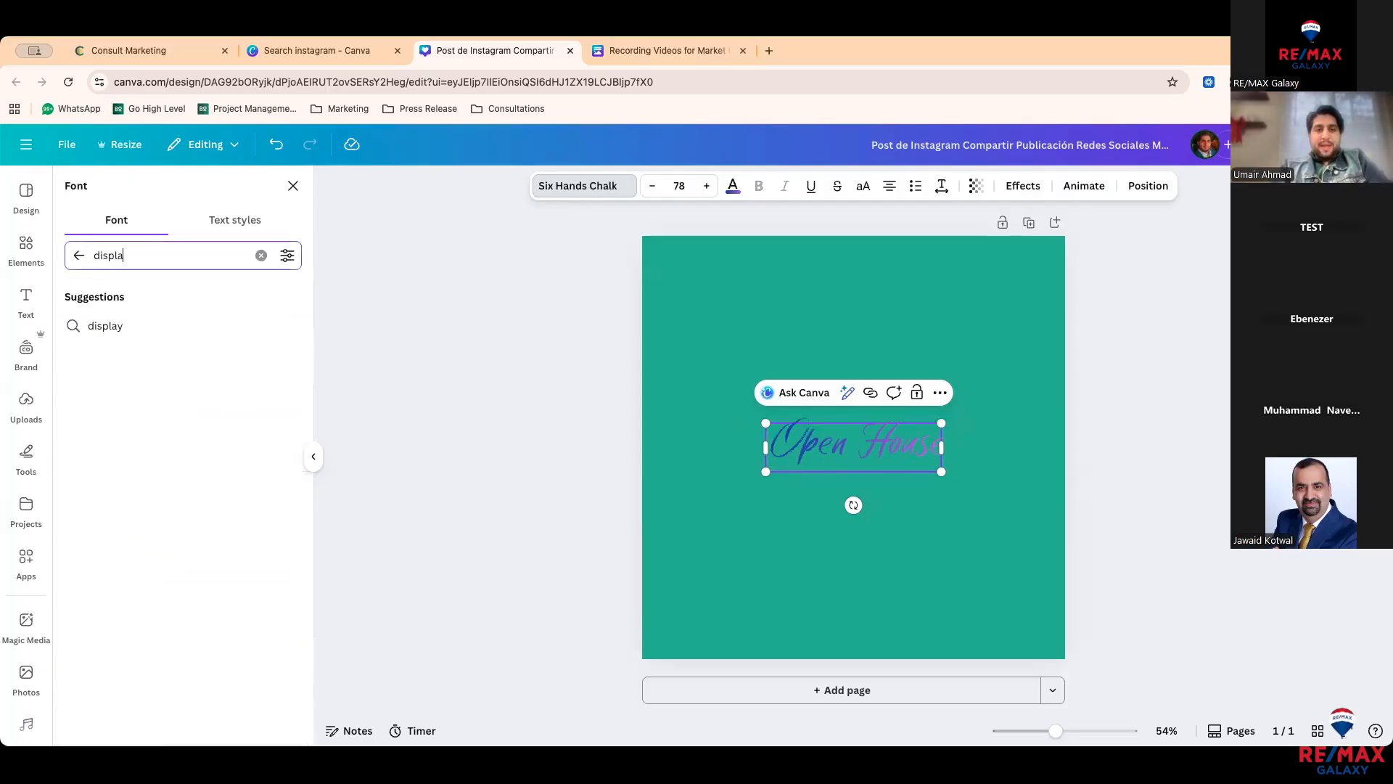
{"action": "type", "text": "y"}
{"action": "key", "text": "Return"}
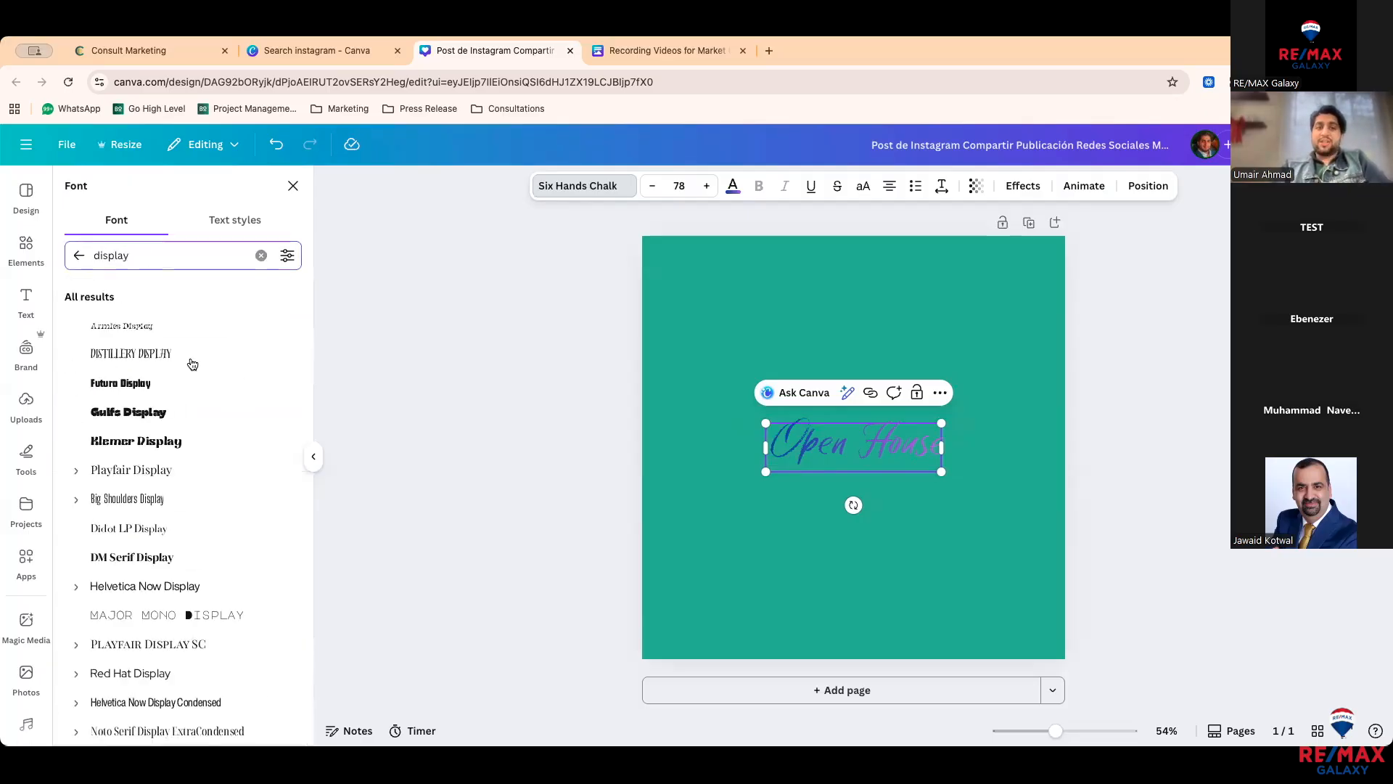
{"action": "left_click", "coordinate": [166, 471]}
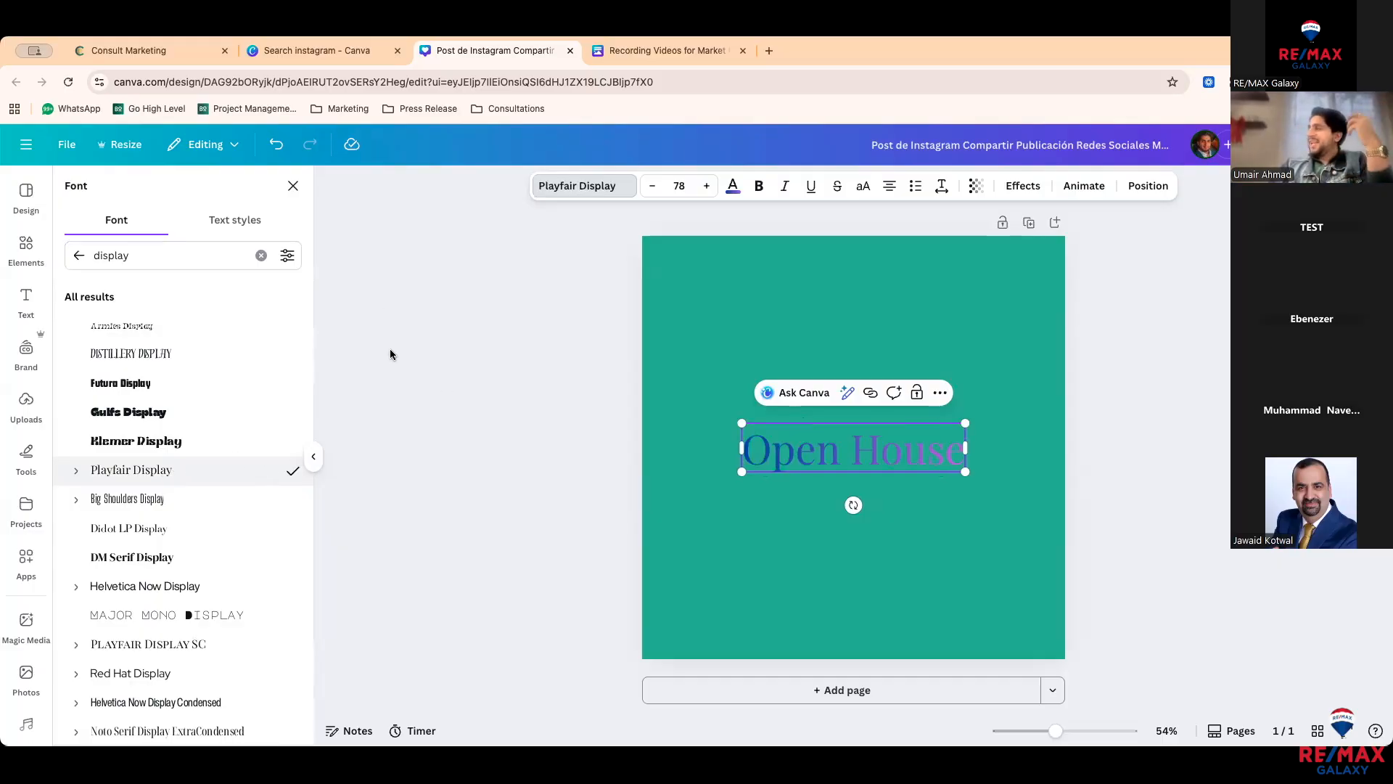
{"action": "left_click", "coordinate": [732, 186]}
Step: Turn the Open House heading white, set it to size 99, and centre it horizontally
{"action": "left_click", "coordinate": [149, 390]}
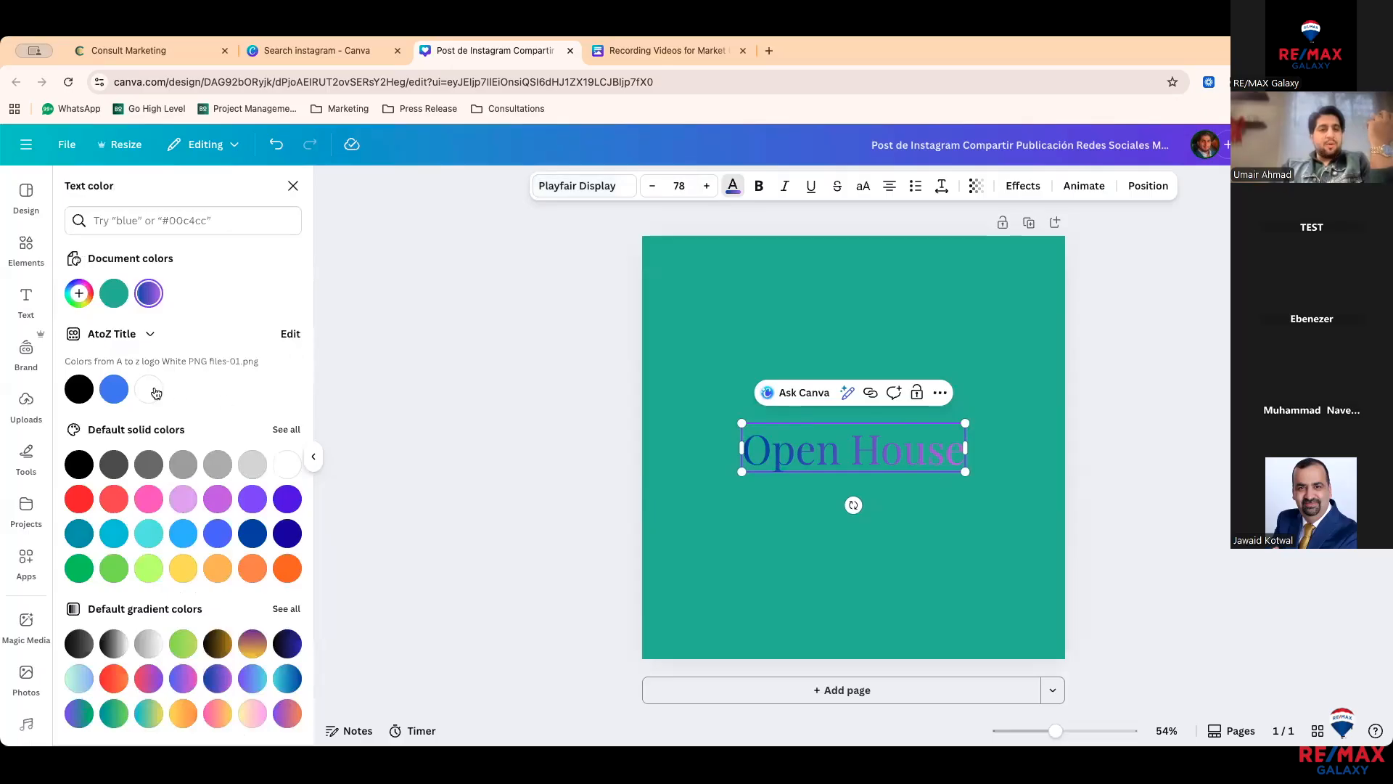
{"action": "left_click_drag", "start_coordinate": [742, 471], "coordinate": [684, 484]}
{"action": "left_click", "coordinate": [885, 525]}
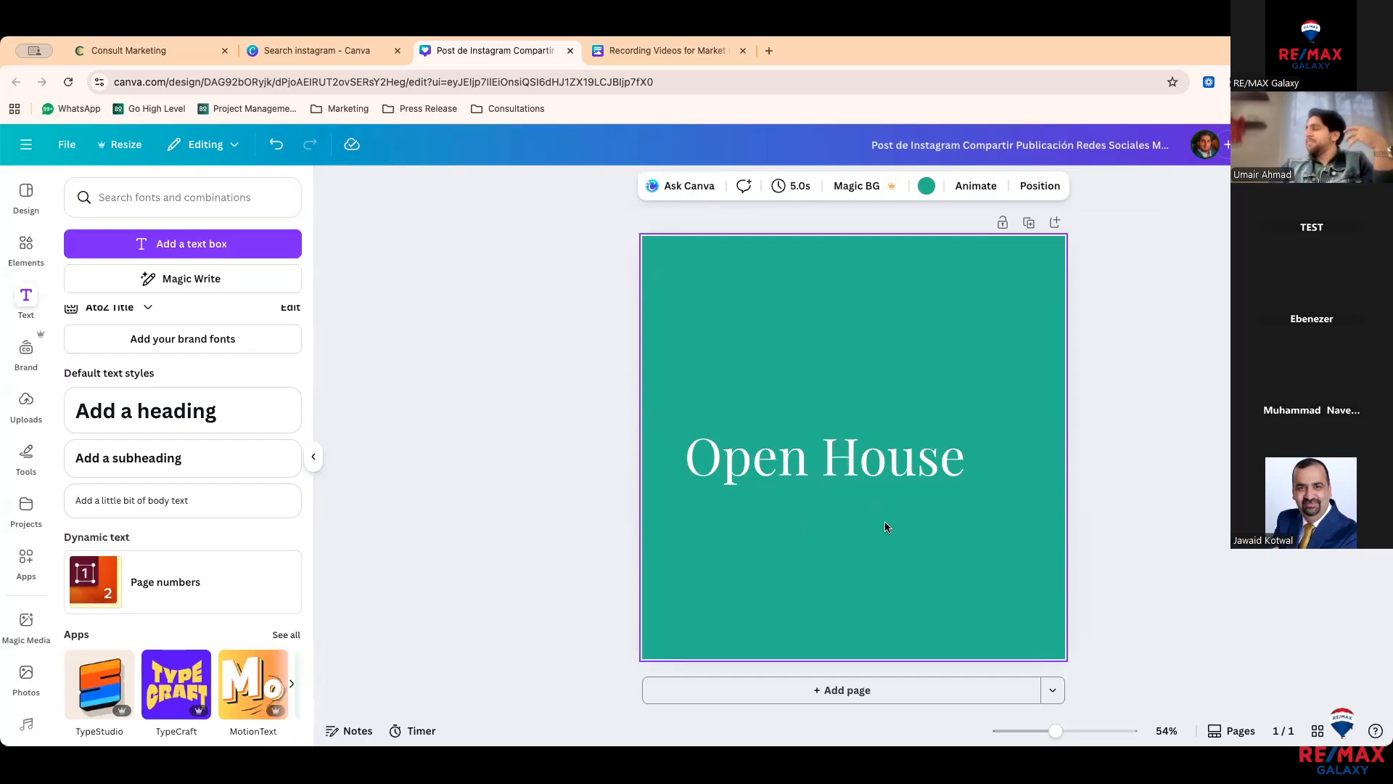
{"action": "left_click", "coordinate": [878, 458]}
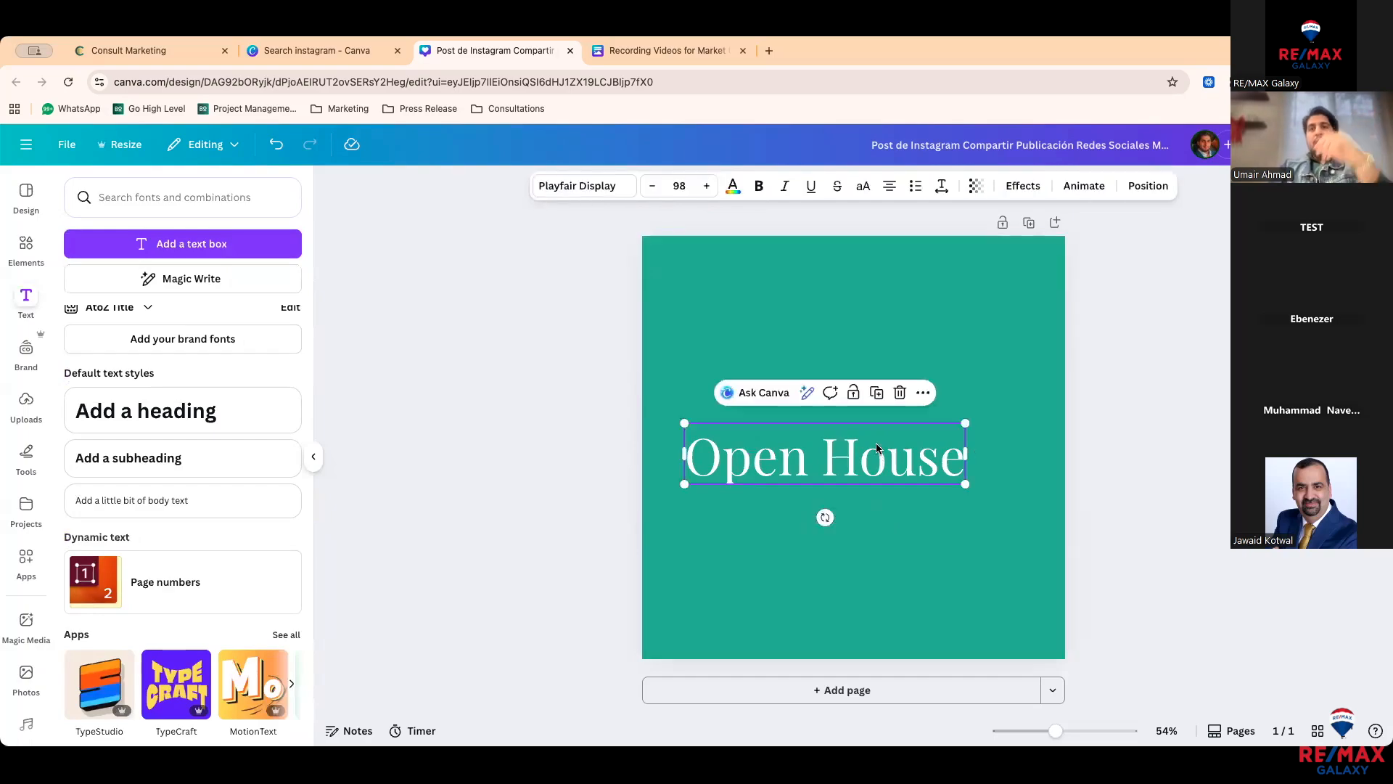
{"action": "left_click", "coordinate": [706, 187]}
{"action": "left_click", "coordinate": [706, 186]}
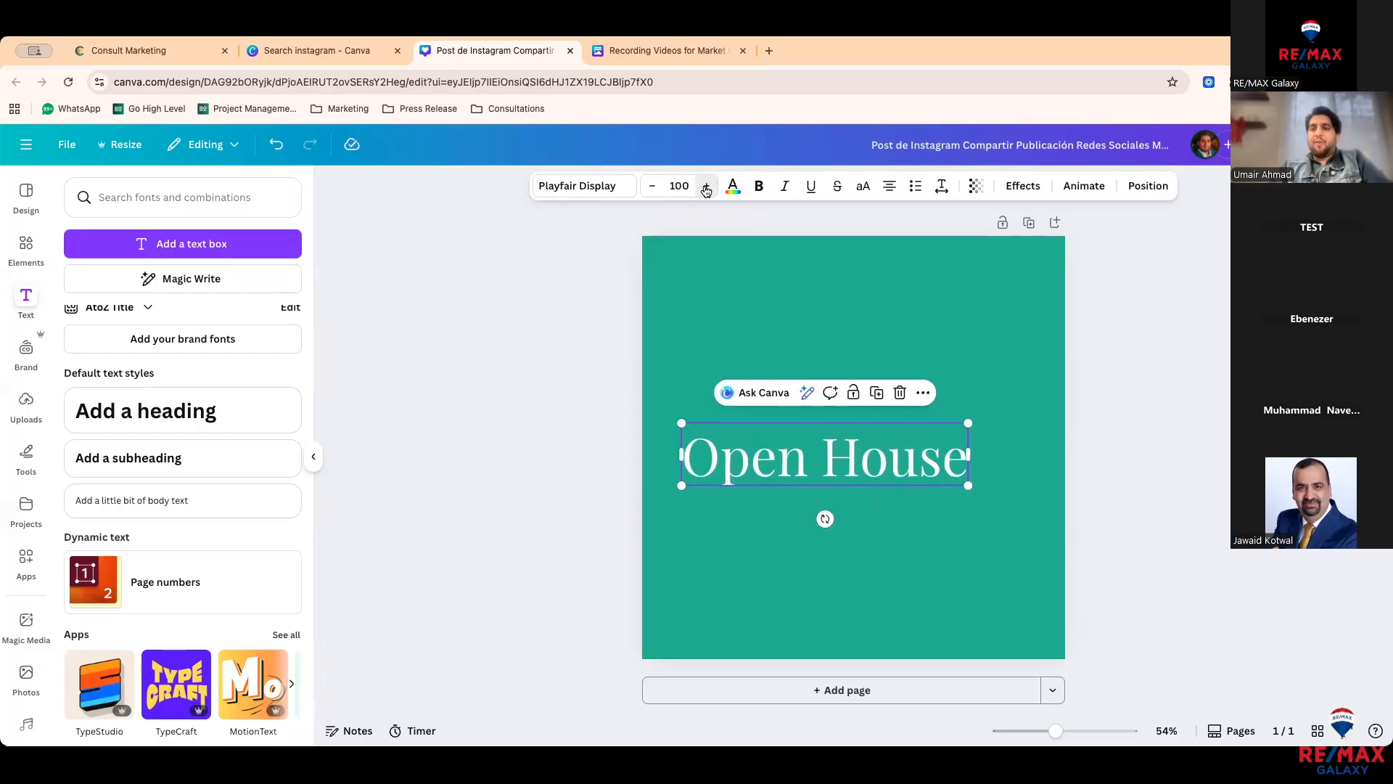
{"action": "left_click", "coordinate": [706, 187]}
{"action": "left_click", "coordinate": [706, 187]}
{"action": "left_click", "coordinate": [653, 187]}
{"action": "left_click", "coordinate": [653, 187]}
{"action": "left_click", "coordinate": [653, 188]}
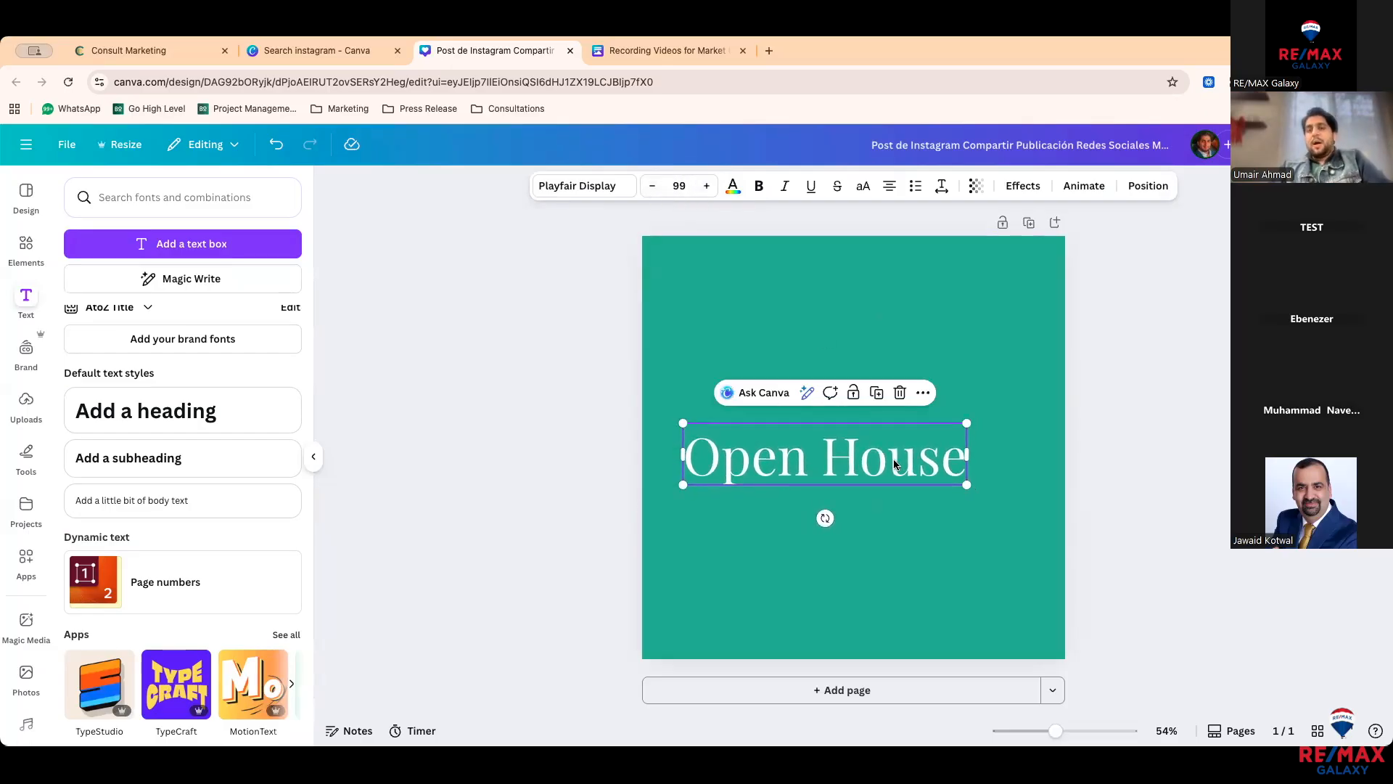
{"action": "left_click_drag", "start_coordinate": [892, 461], "coordinate": [921, 462]}
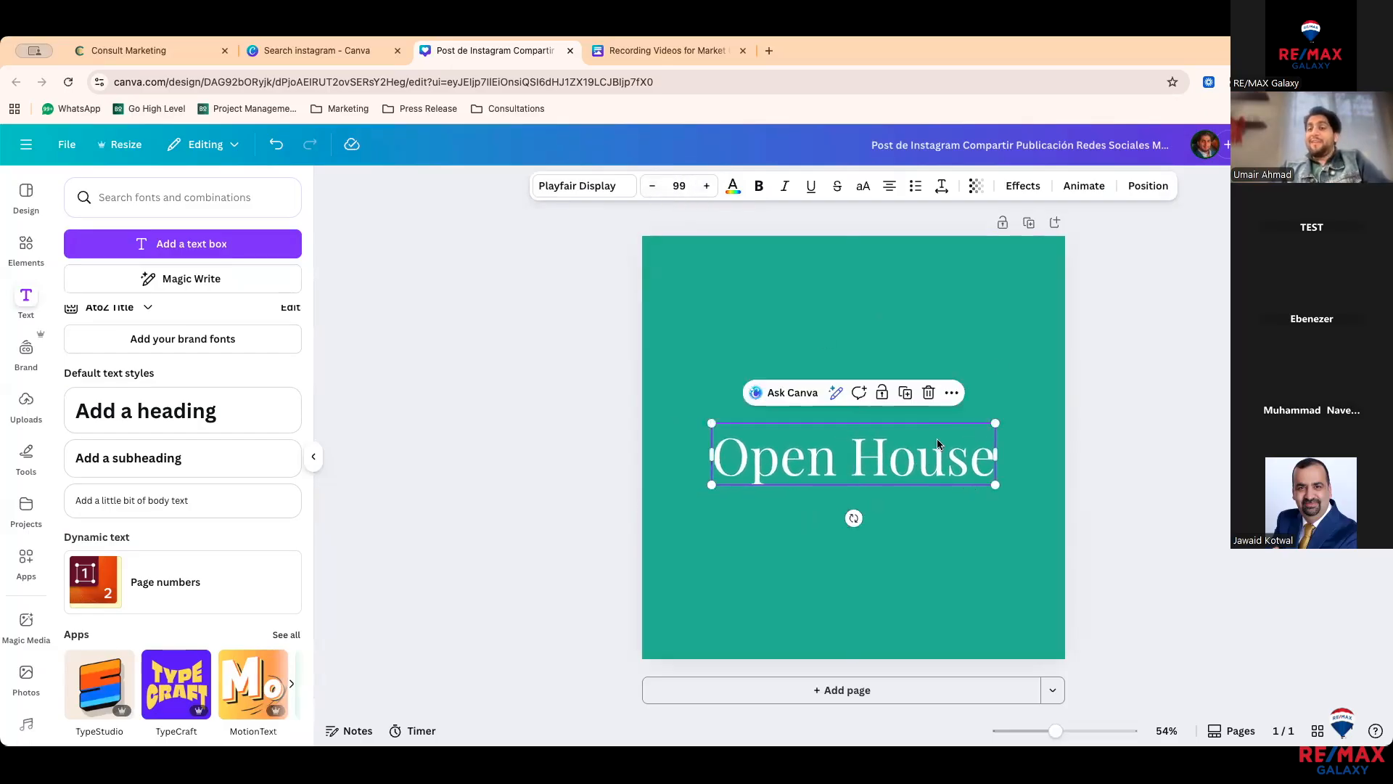
Step: Preview text animations for the Open House heading
{"action": "left_click", "coordinate": [1084, 186]}
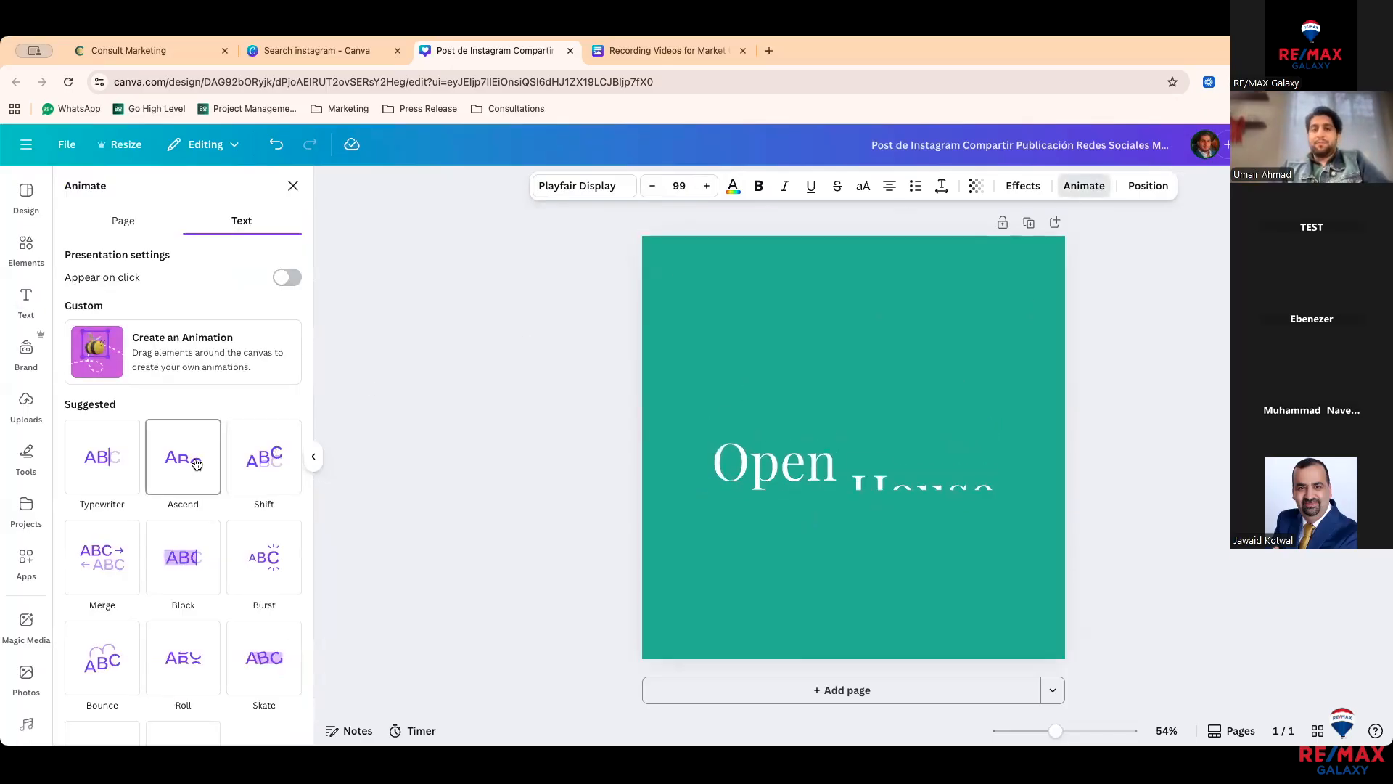
{"action": "scroll", "coordinate": [109, 465], "scroll_direction": "down", "scroll_amount": 1}
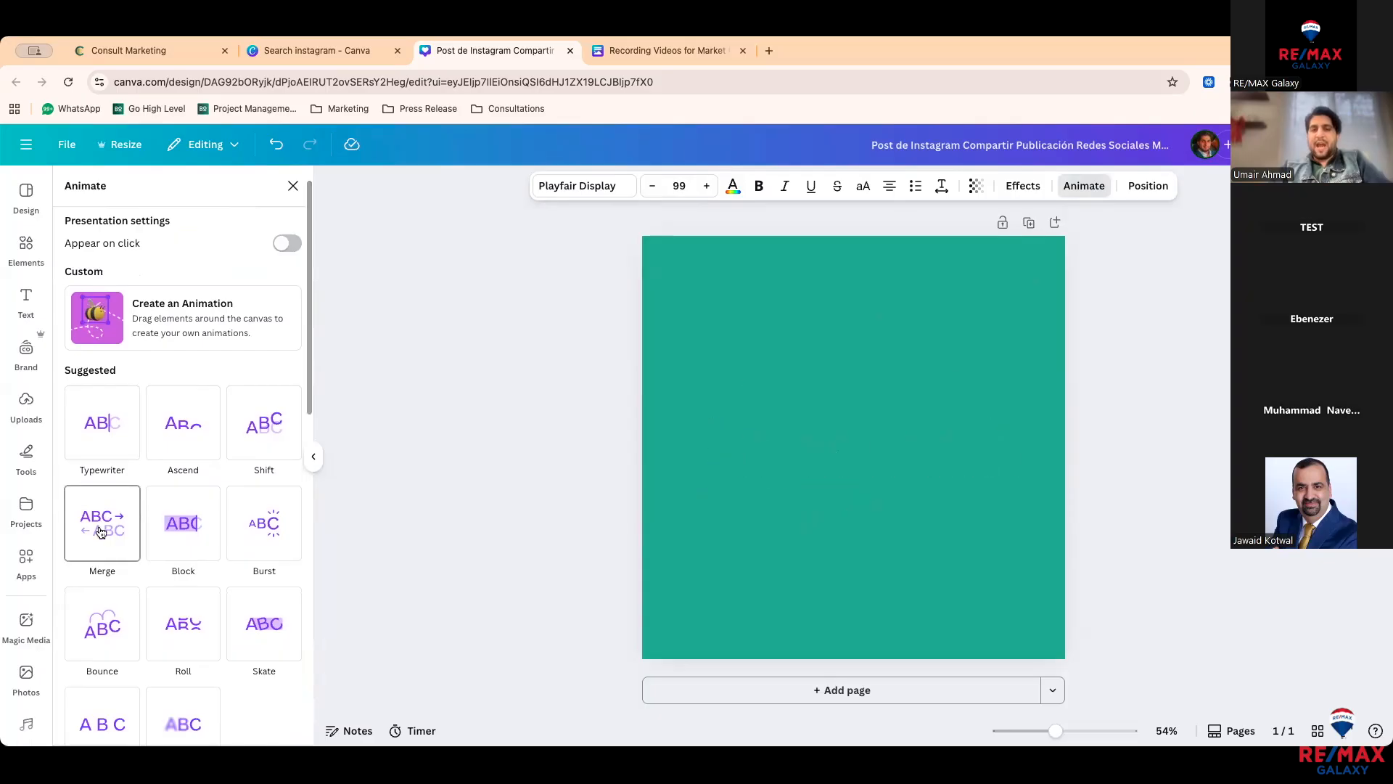
{"action": "scroll", "coordinate": [103, 508], "scroll_direction": "down", "scroll_amount": 2}
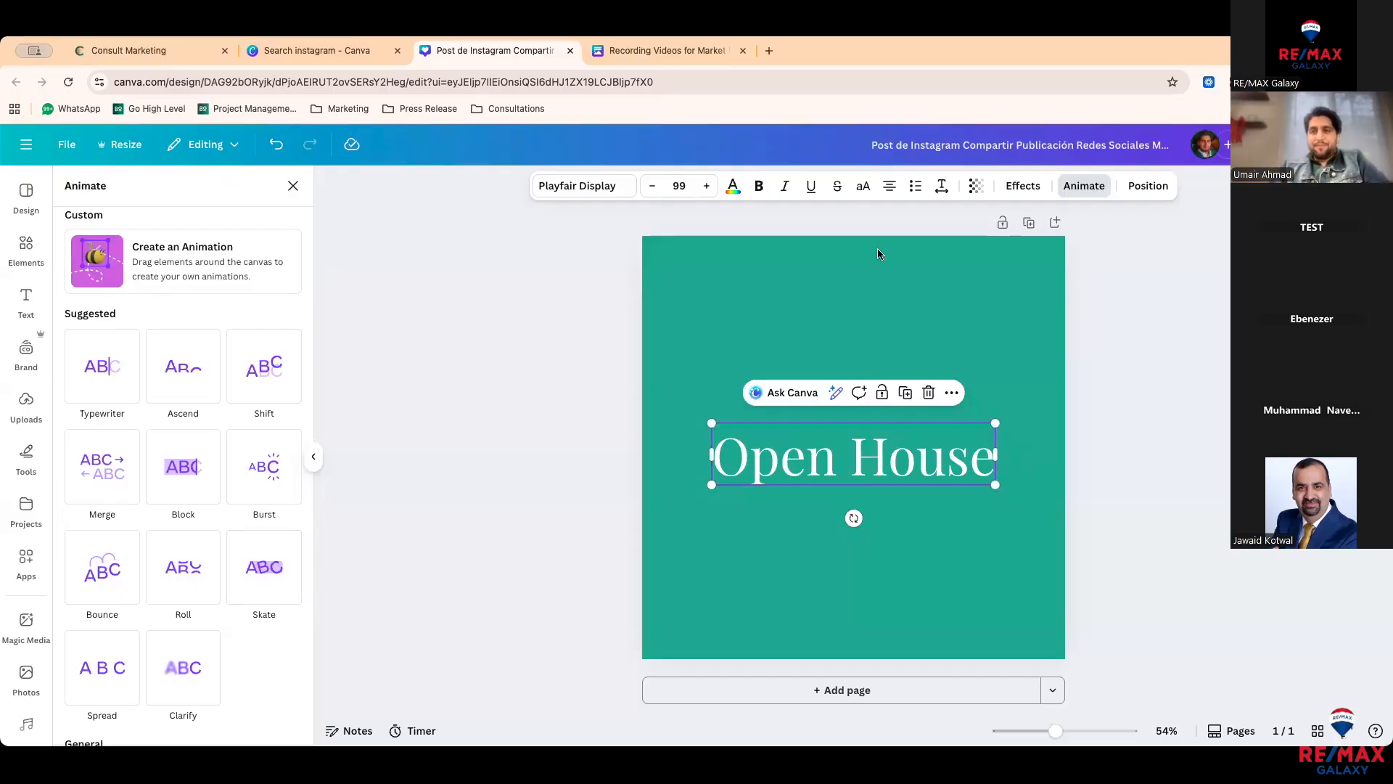
Step: Try a Neon effect on the heading, then apply an Outline effect instead
{"action": "left_click", "coordinate": [1007, 187]}
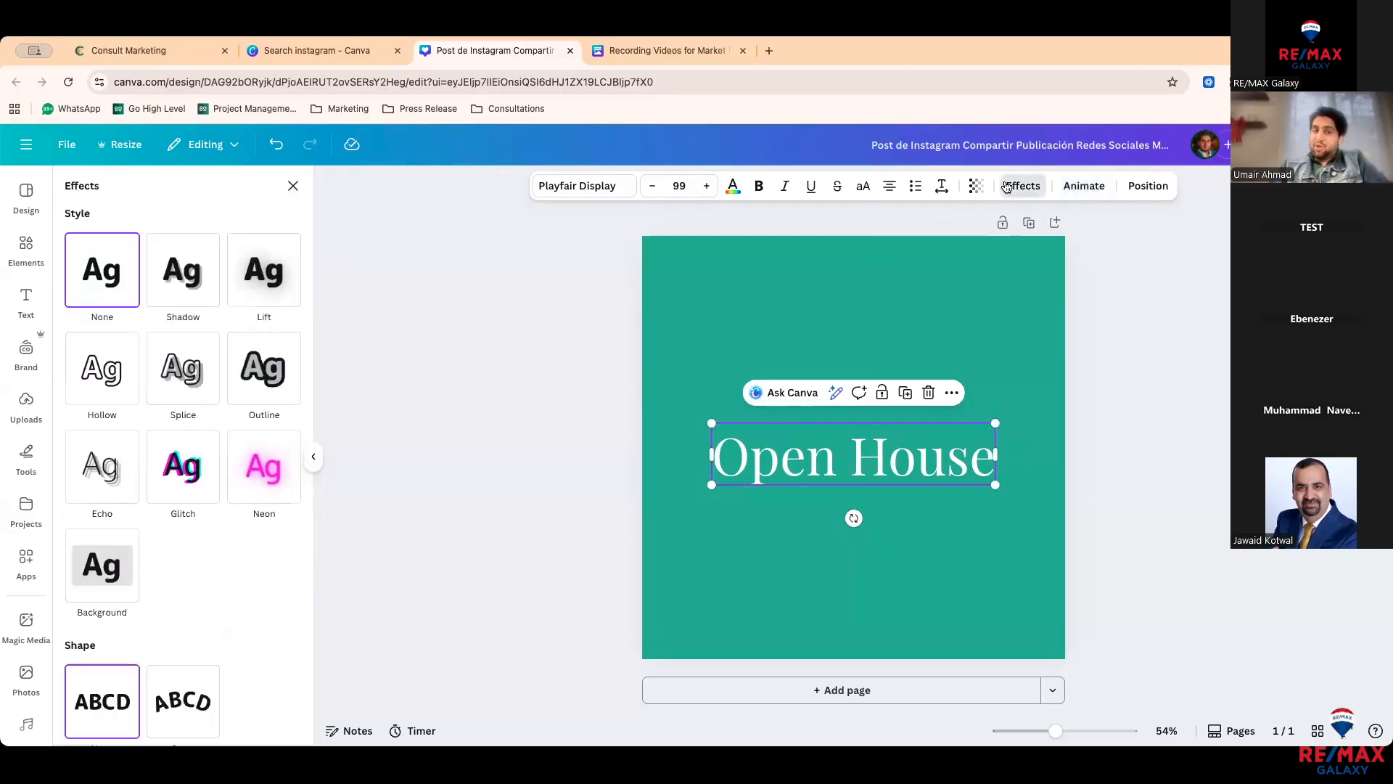
{"action": "left_click", "coordinate": [261, 459]}
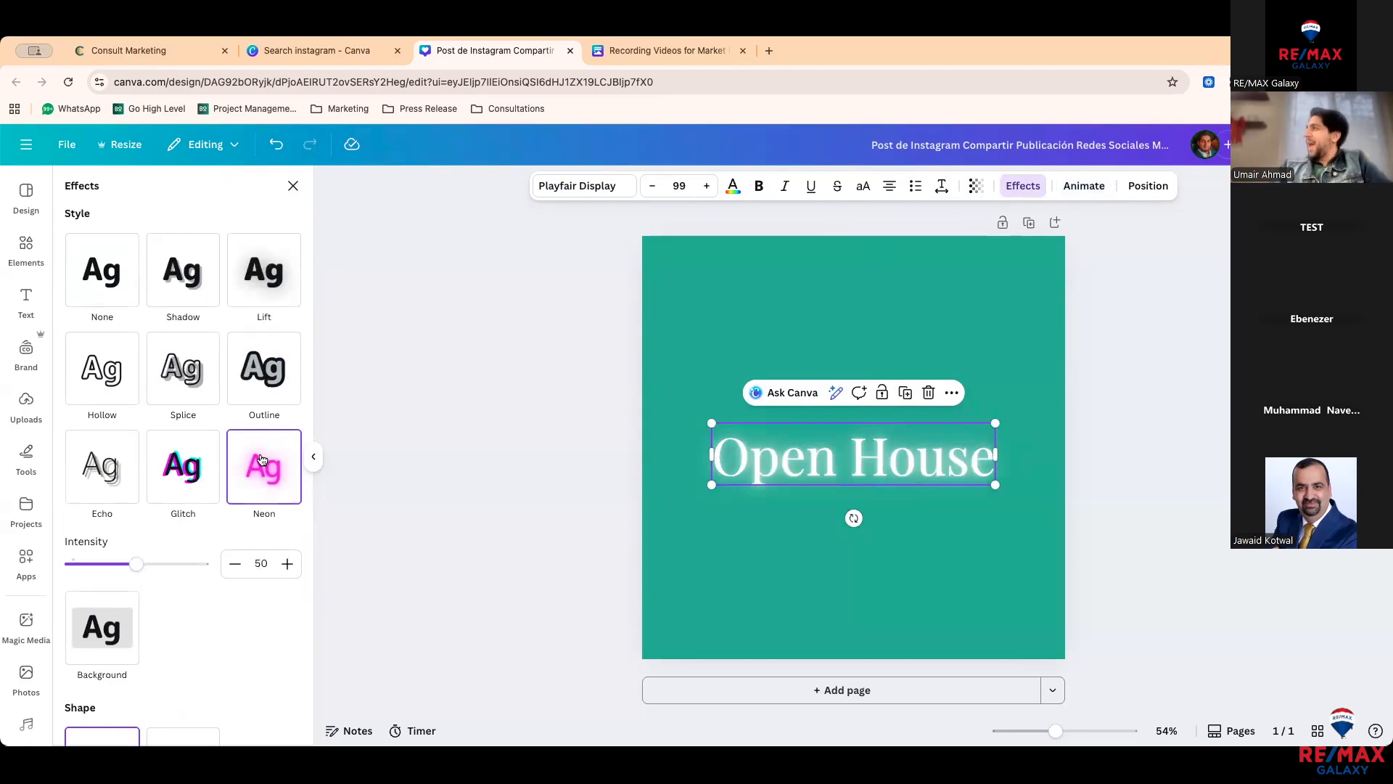
{"action": "left_click", "coordinate": [279, 384]}
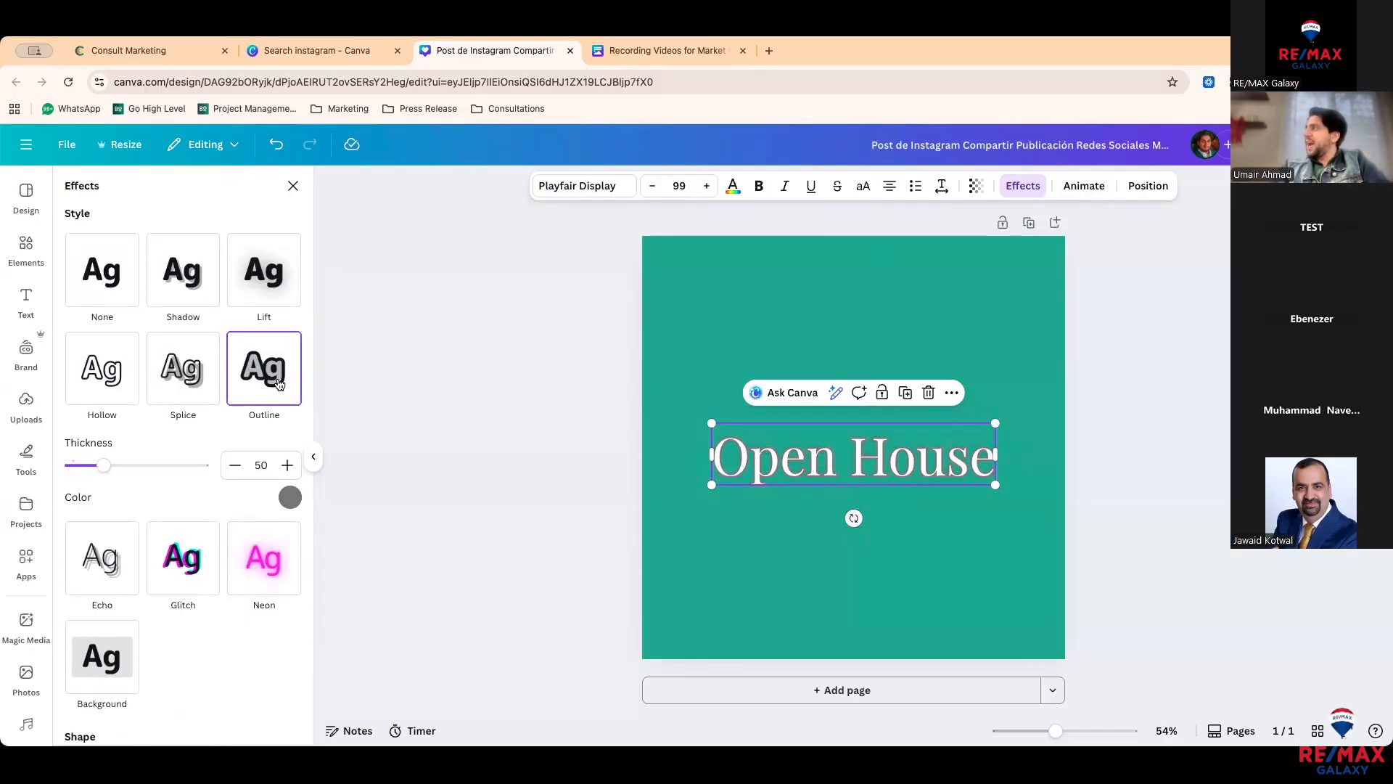
{"action": "left_click", "coordinate": [294, 186]}
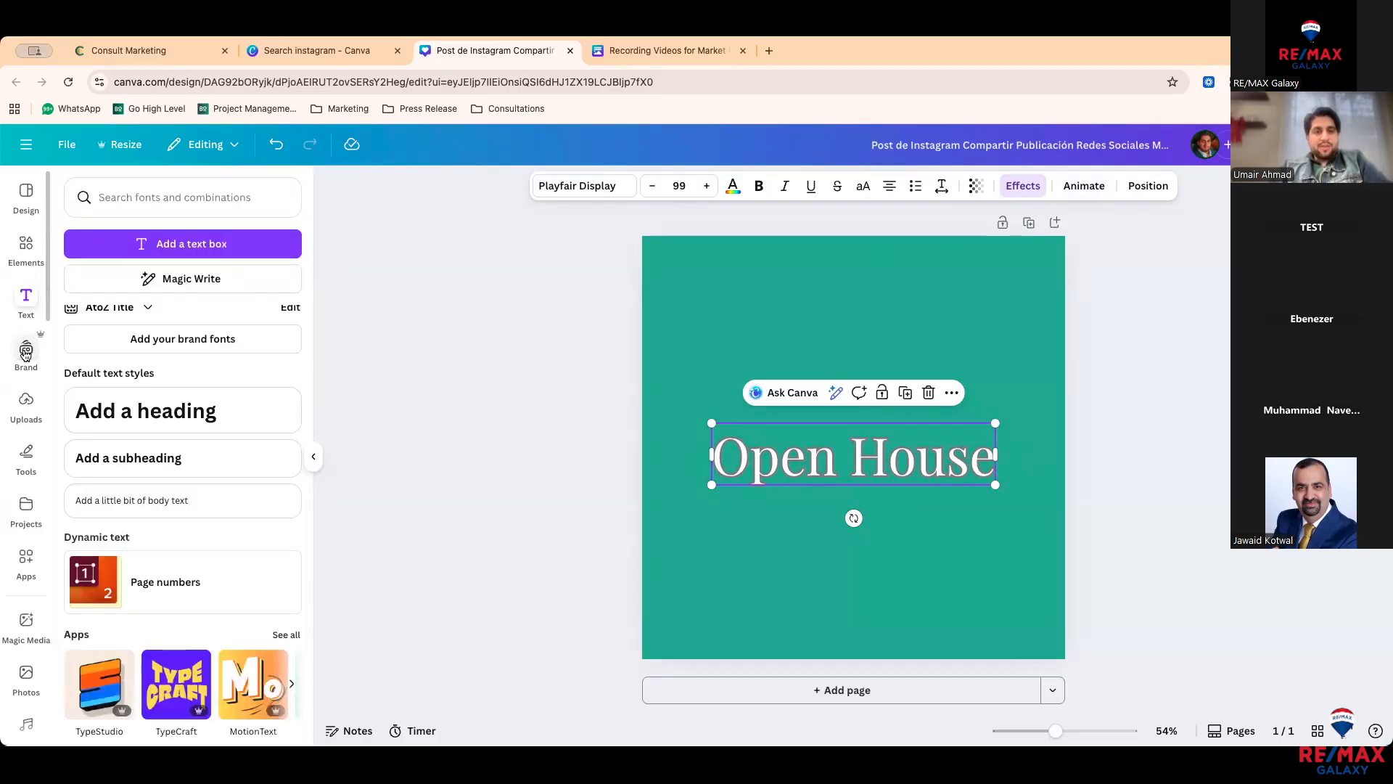
Step: In the Brand panel, switch to the team brand kit with the RE/MAX Galaxy logos
{"action": "left_click", "coordinate": [26, 354]}
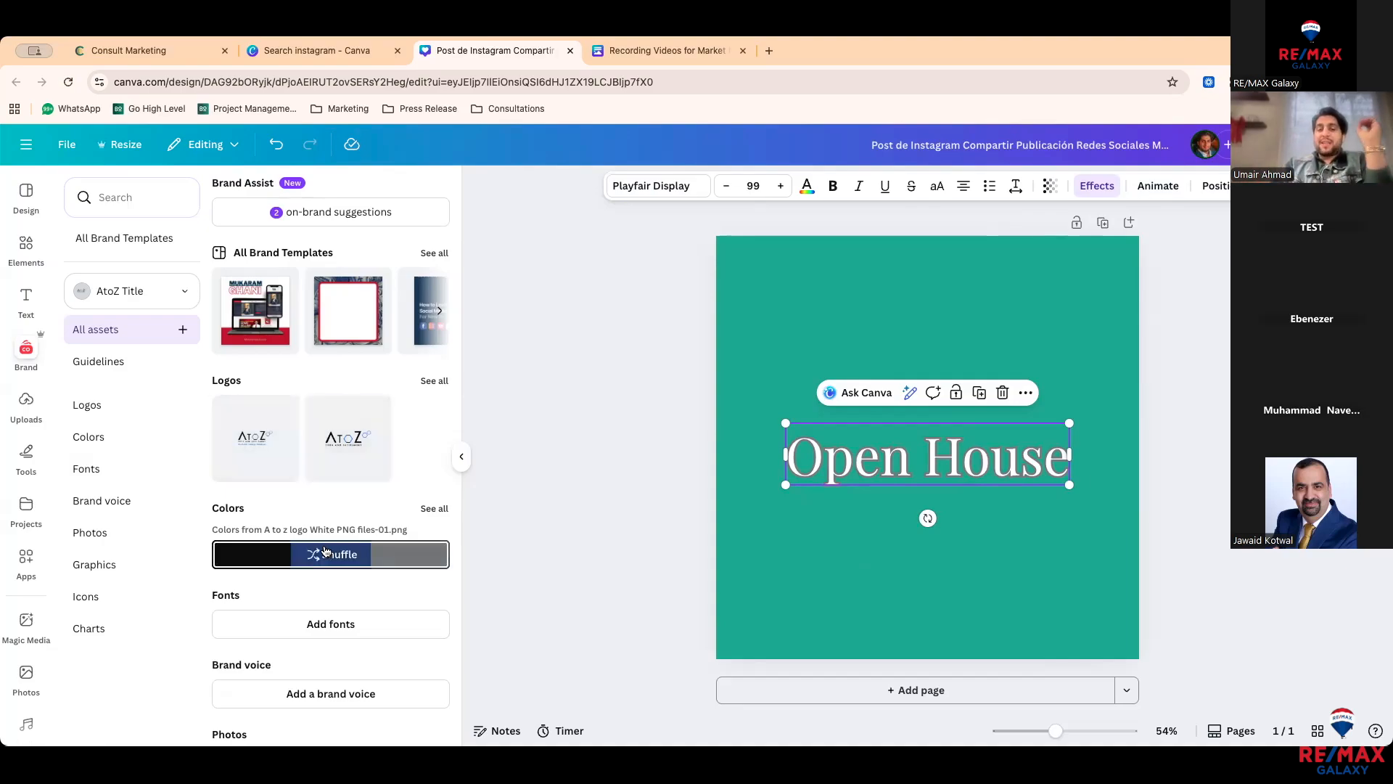
{"action": "scroll", "coordinate": [329, 530], "scroll_direction": "down", "scroll_amount": 2}
{"action": "scroll", "coordinate": [327, 529], "scroll_direction": "down", "scroll_amount": 4}
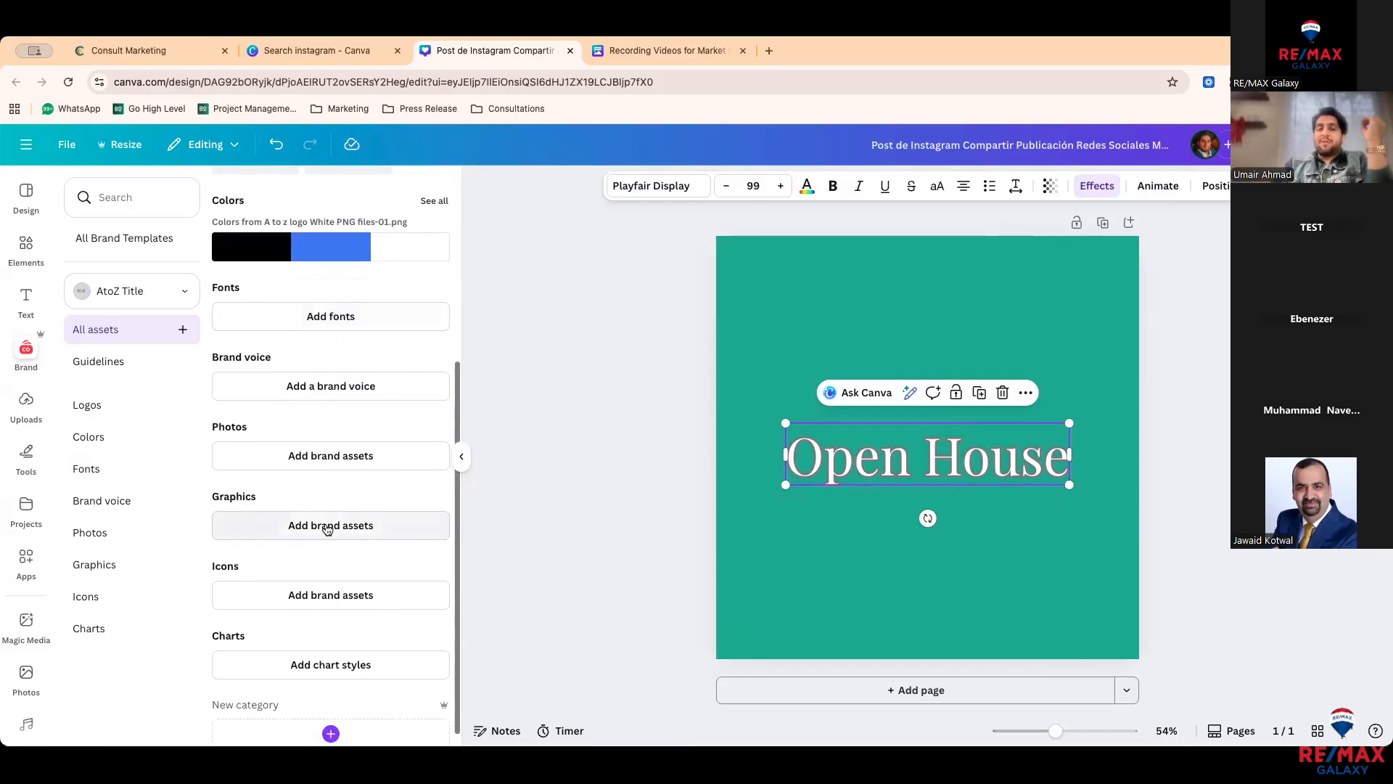
{"action": "scroll", "coordinate": [332, 528], "scroll_direction": "up", "scroll_amount": 6}
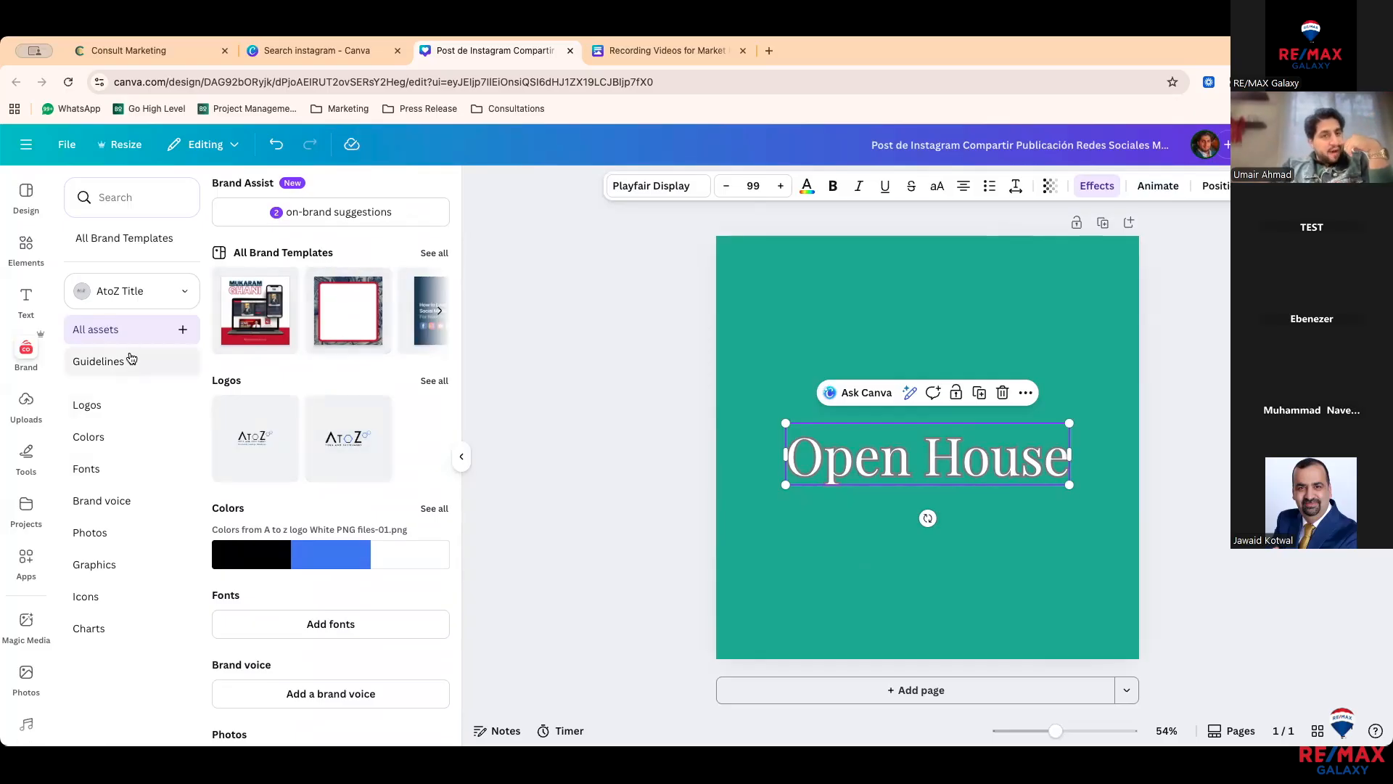
{"action": "left_click", "coordinate": [129, 292]}
{"action": "scroll", "coordinate": [145, 520], "scroll_direction": "down", "scroll_amount": 3}
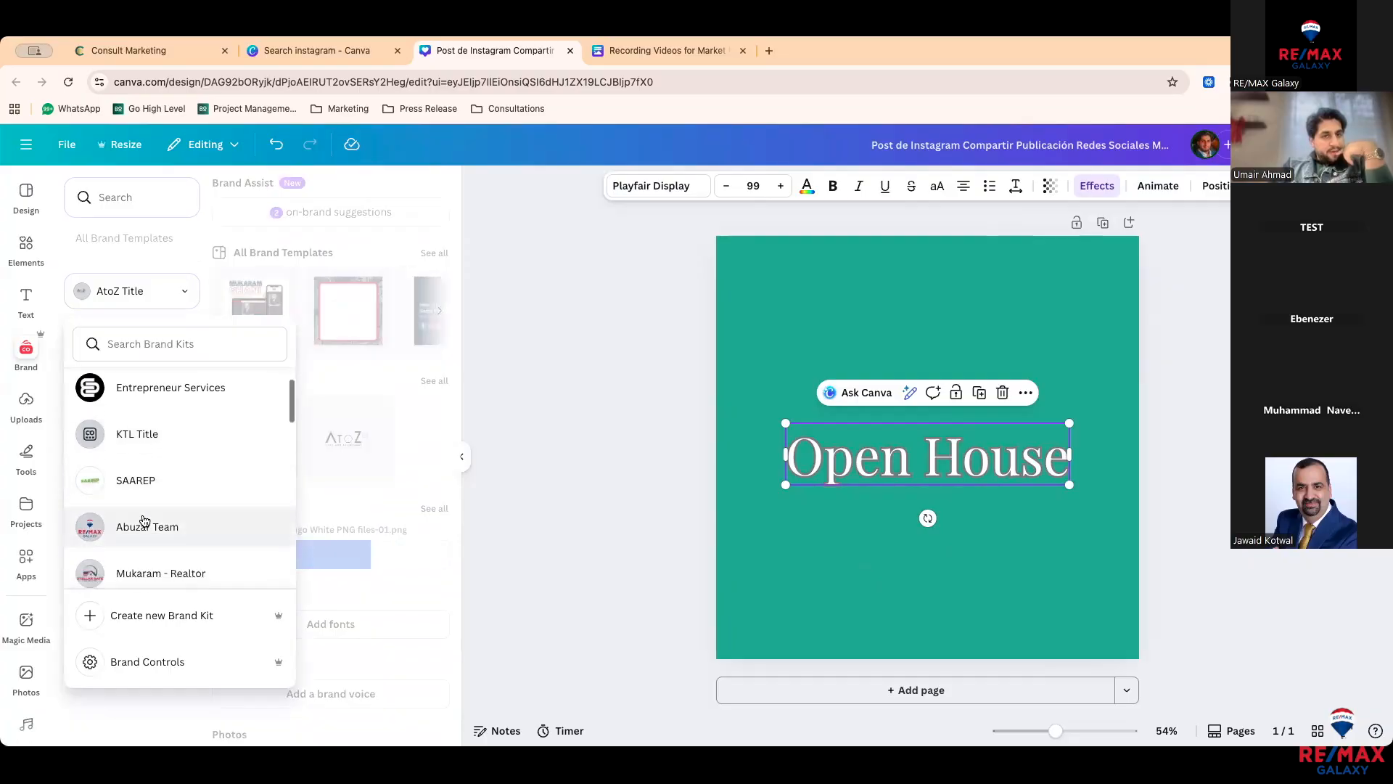
{"action": "left_click", "coordinate": [151, 494]}
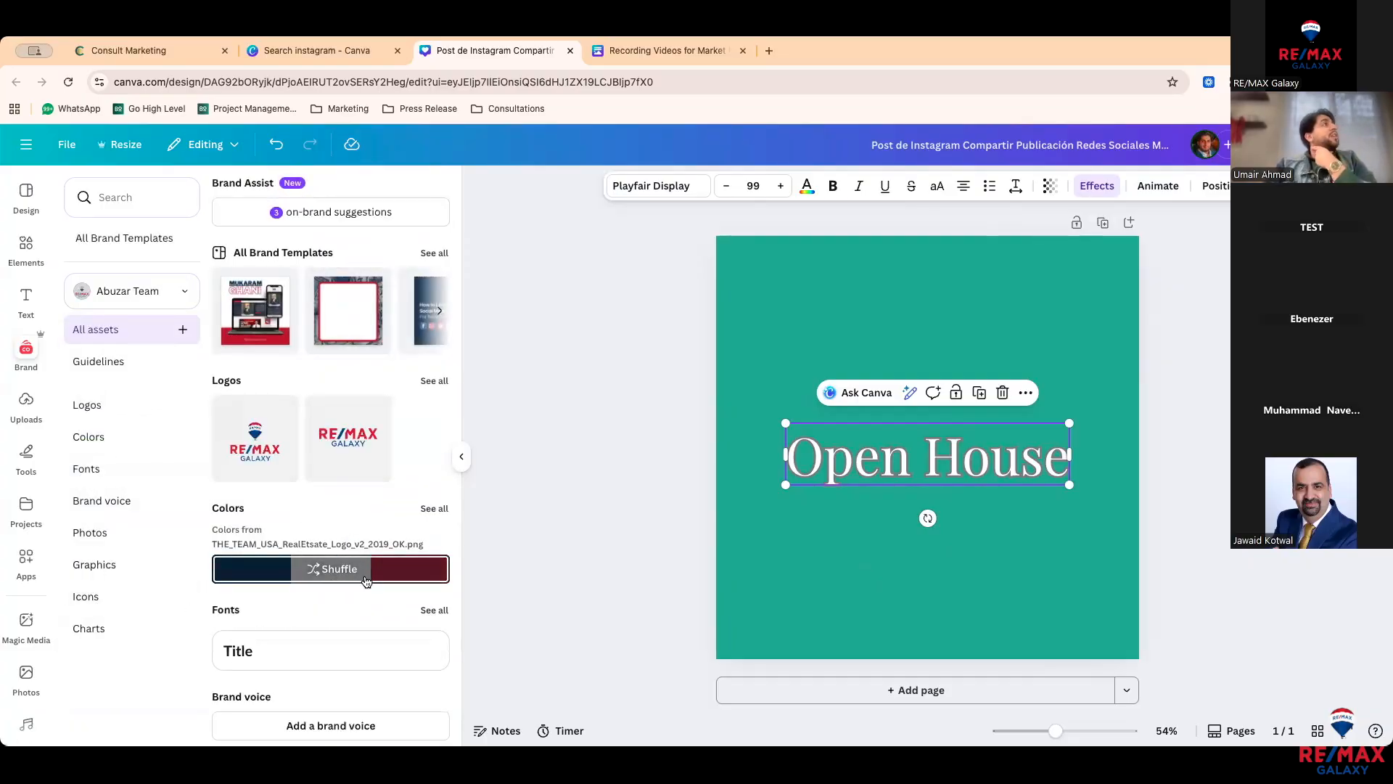
Step: Add a shrunk RE/MAX Galaxy logo and shuffle brand colours through navy and white to red
{"action": "left_click", "coordinate": [355, 444]}
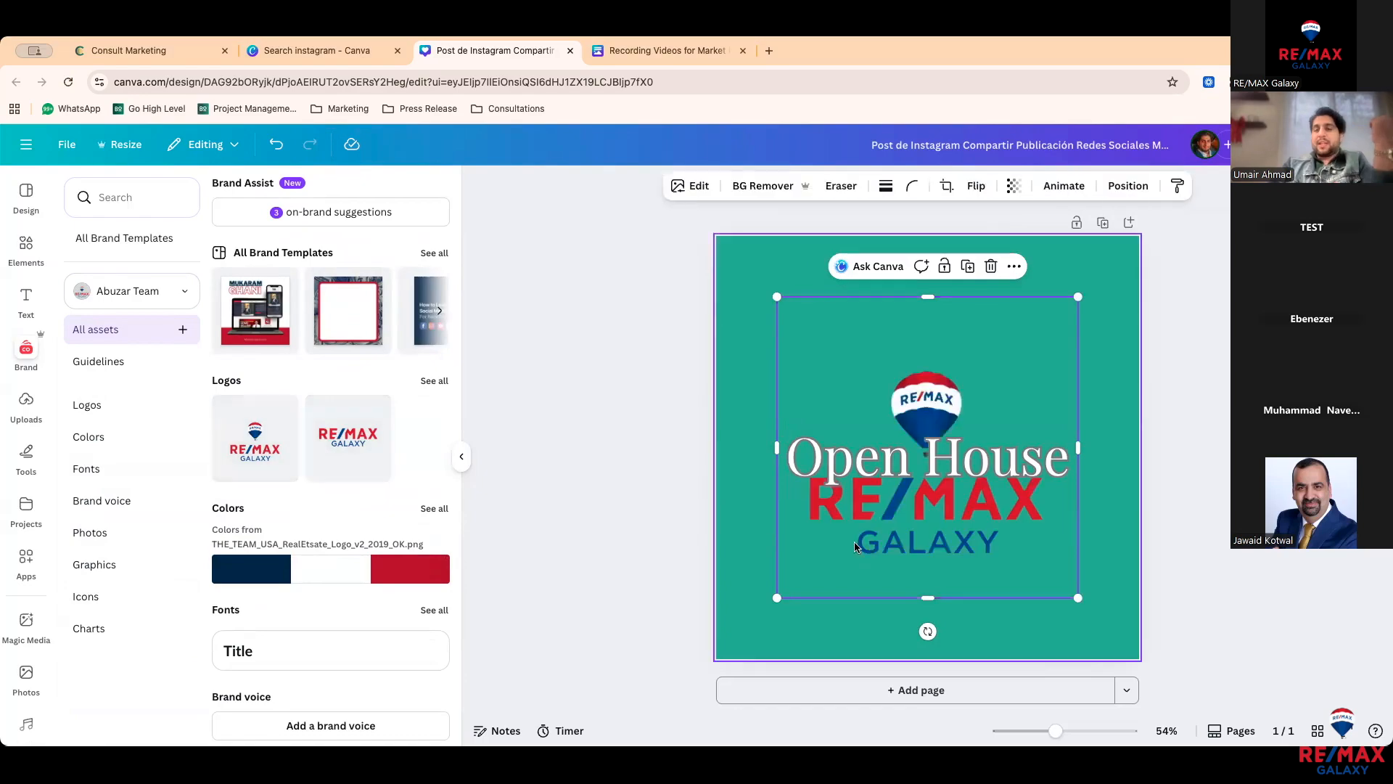
{"action": "left_click_drag", "start_coordinate": [1077, 597], "coordinate": [983, 352]}
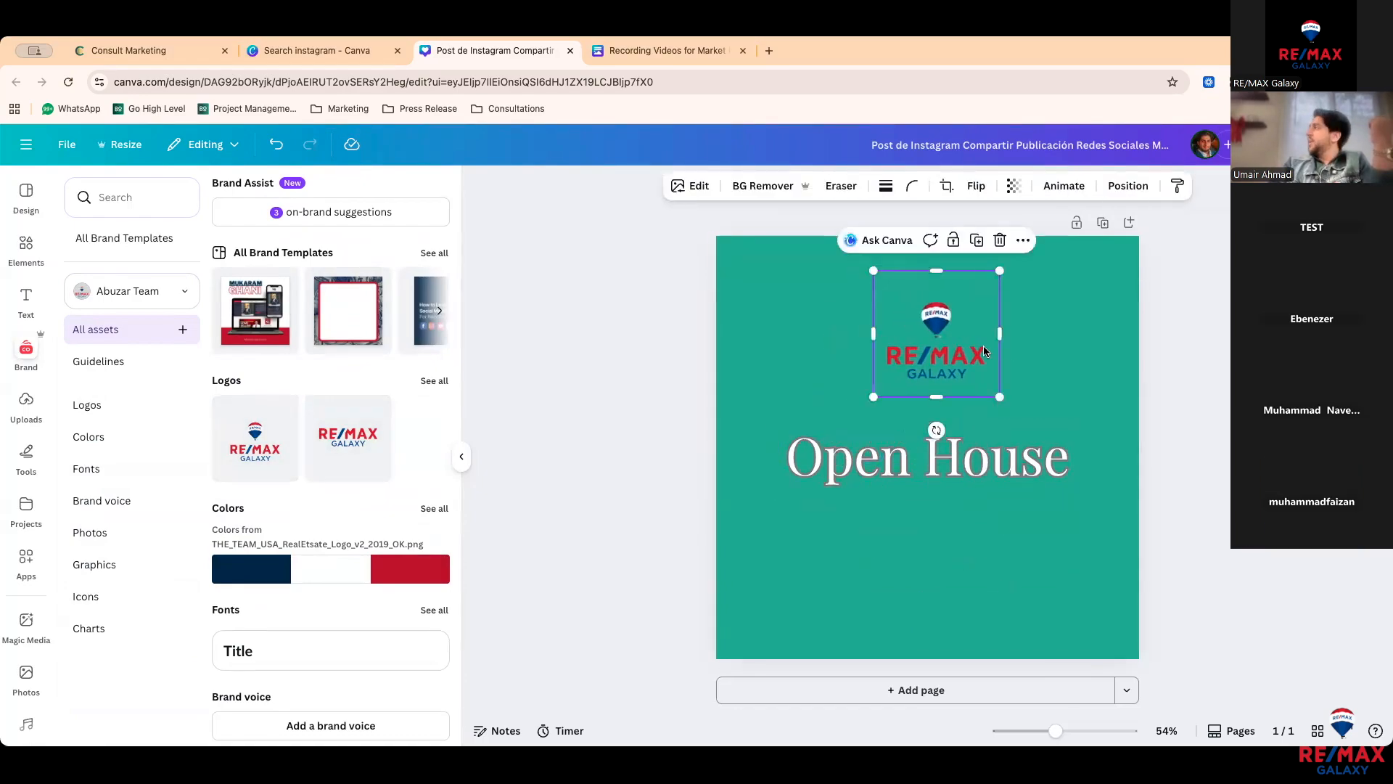
{"action": "left_click", "coordinate": [1014, 357]}
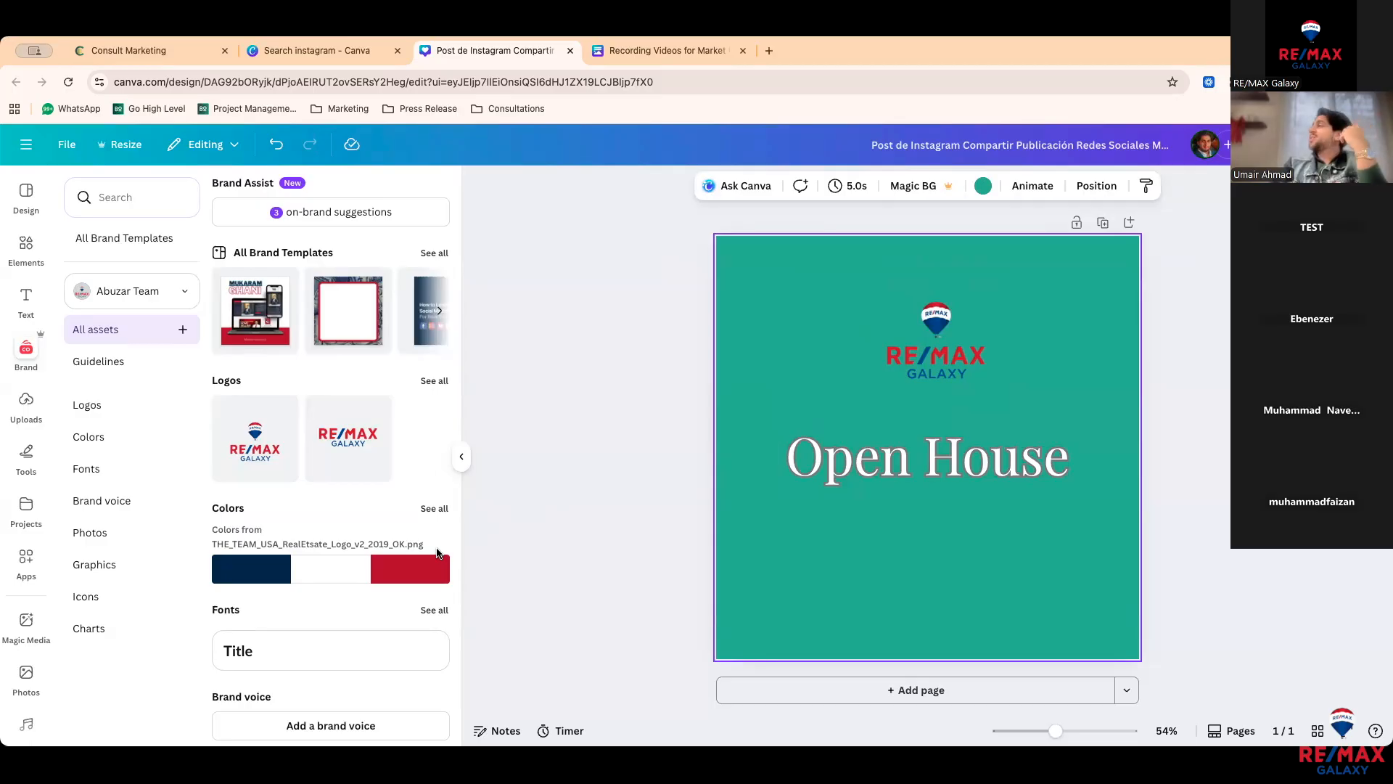
{"action": "left_click", "coordinate": [383, 570]}
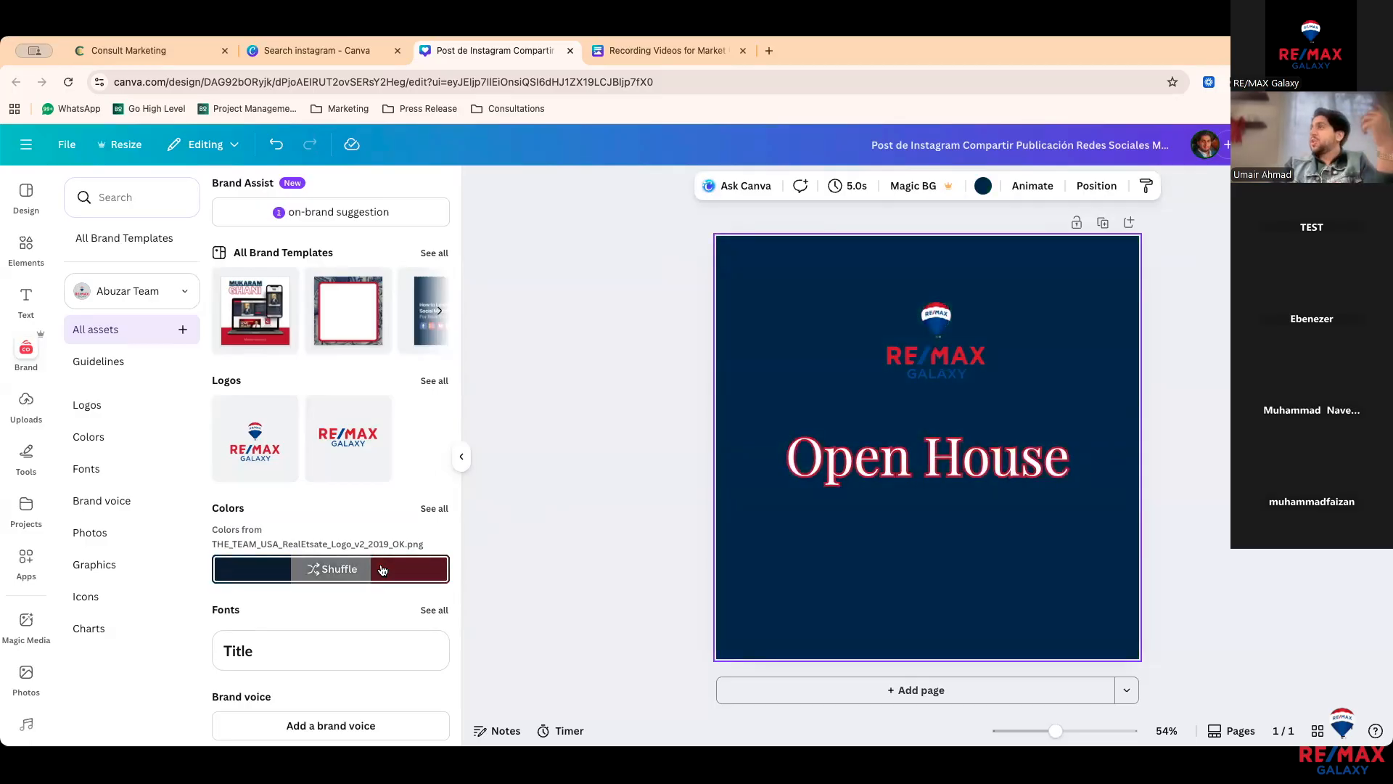
{"action": "left_click", "coordinate": [383, 571]}
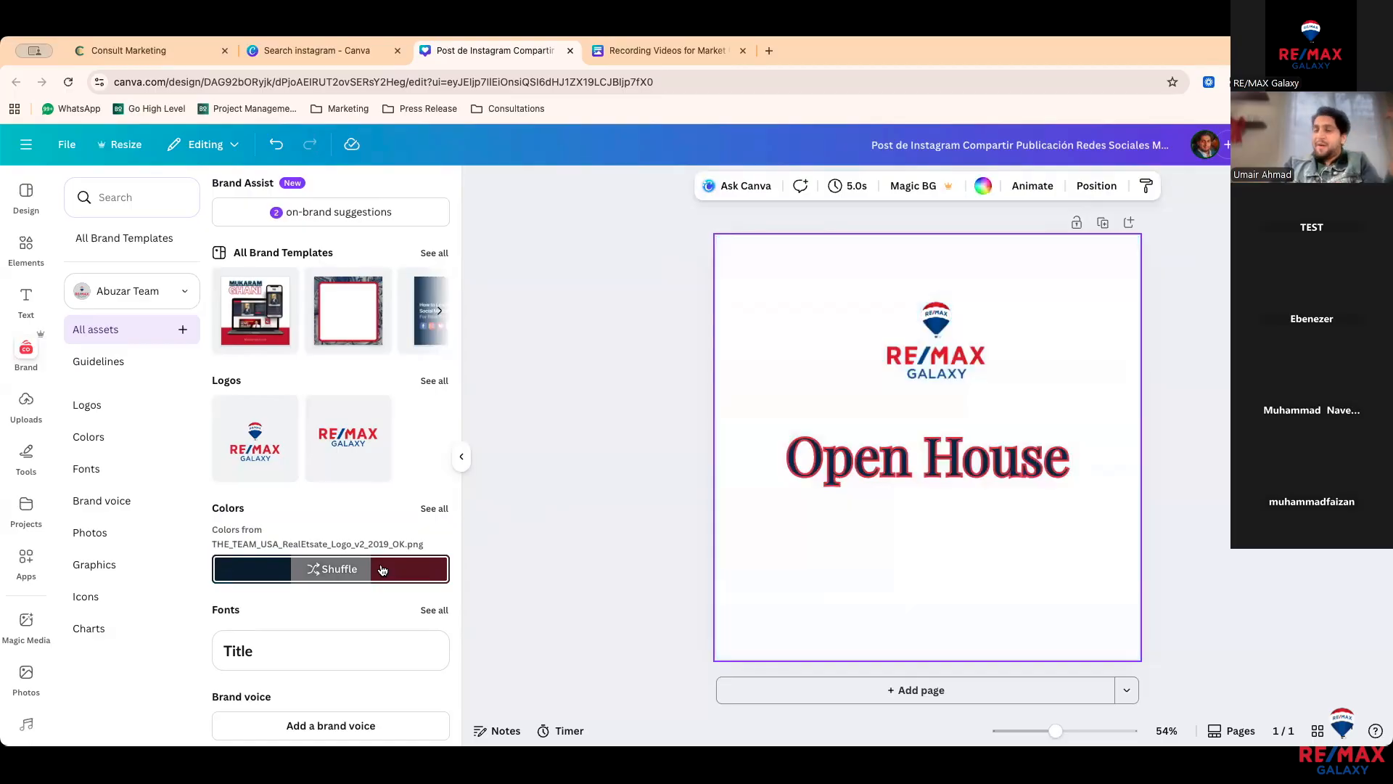
{"action": "left_click", "coordinate": [382, 570]}
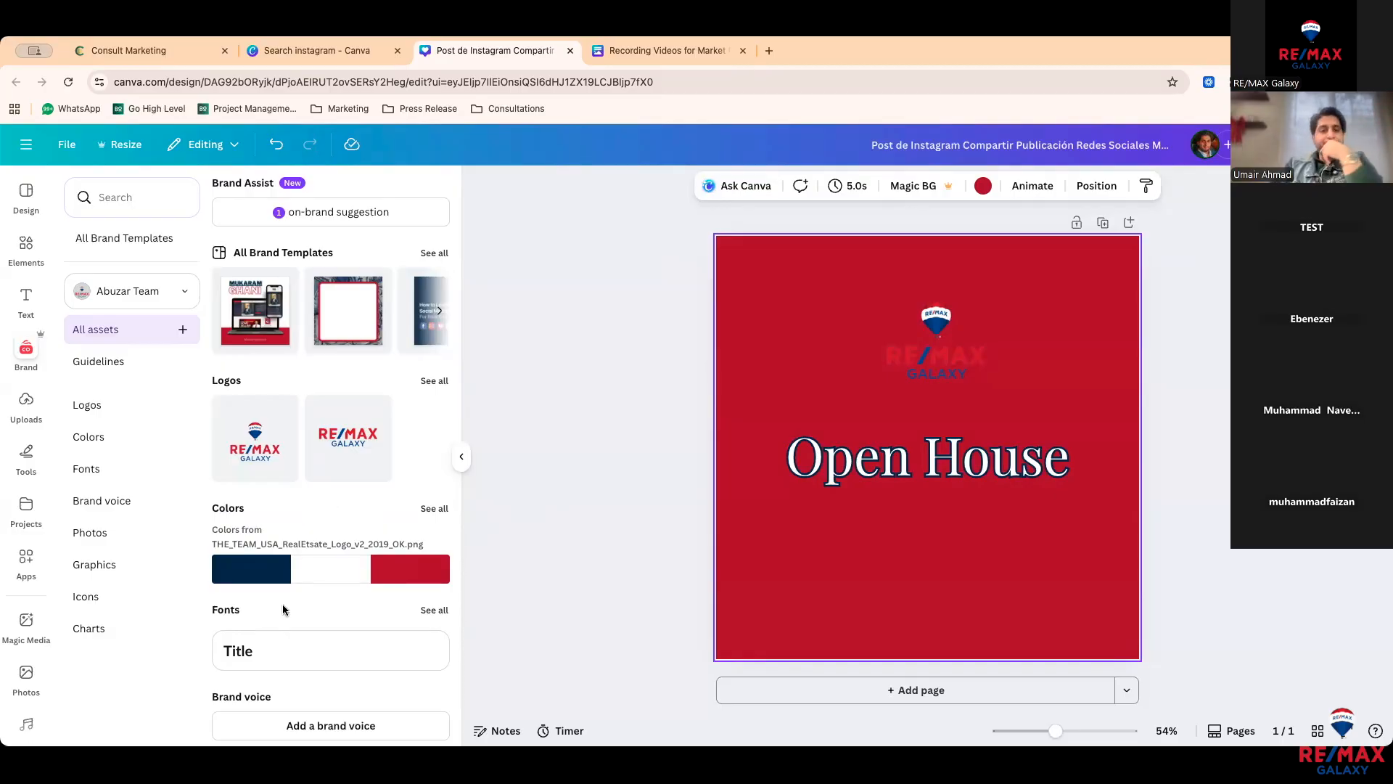
Step: Add the brand Title text, enlarge it, then delete it
{"action": "scroll", "coordinate": [283, 610], "scroll_direction": "down", "scroll_amount": 3}
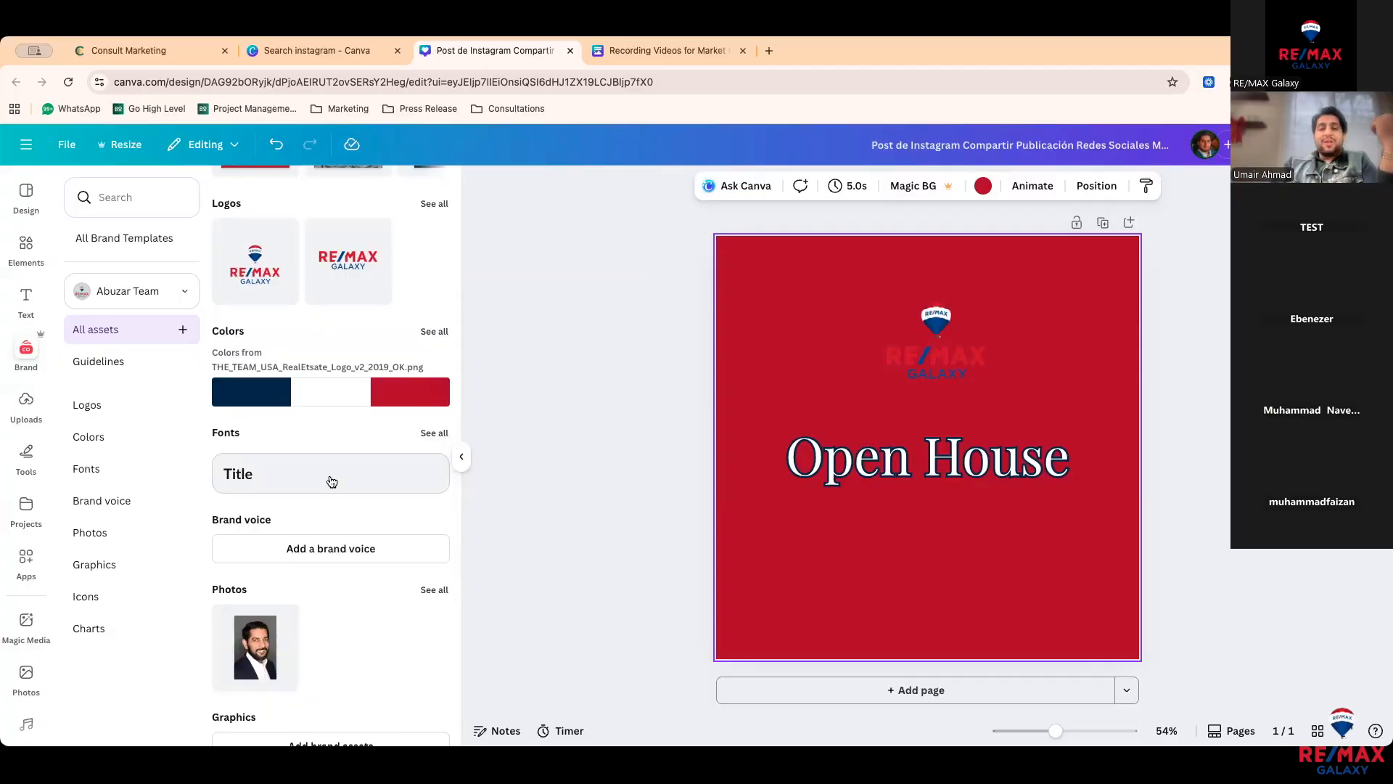
{"action": "left_click", "coordinate": [326, 476]}
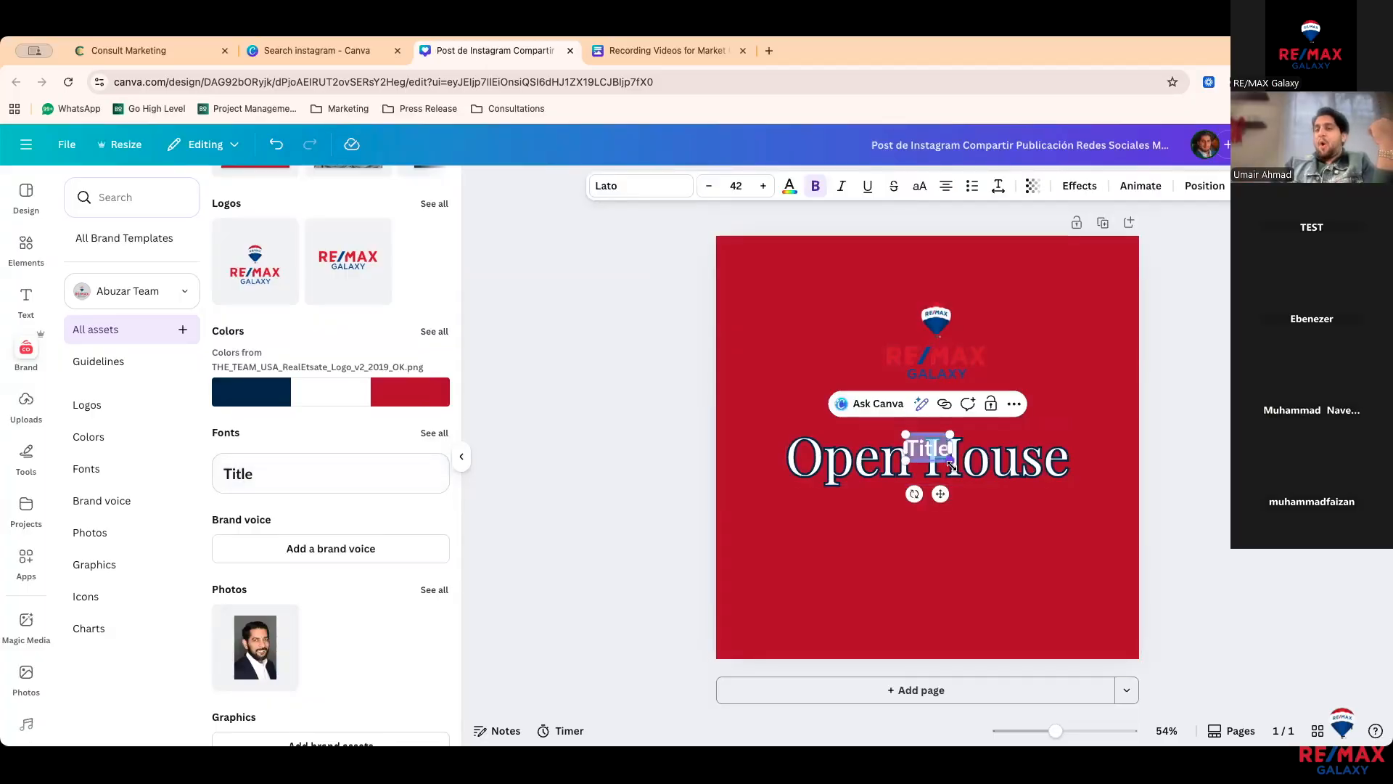
{"action": "left_click_drag", "start_coordinate": [950, 460], "coordinate": [1005, 534]}
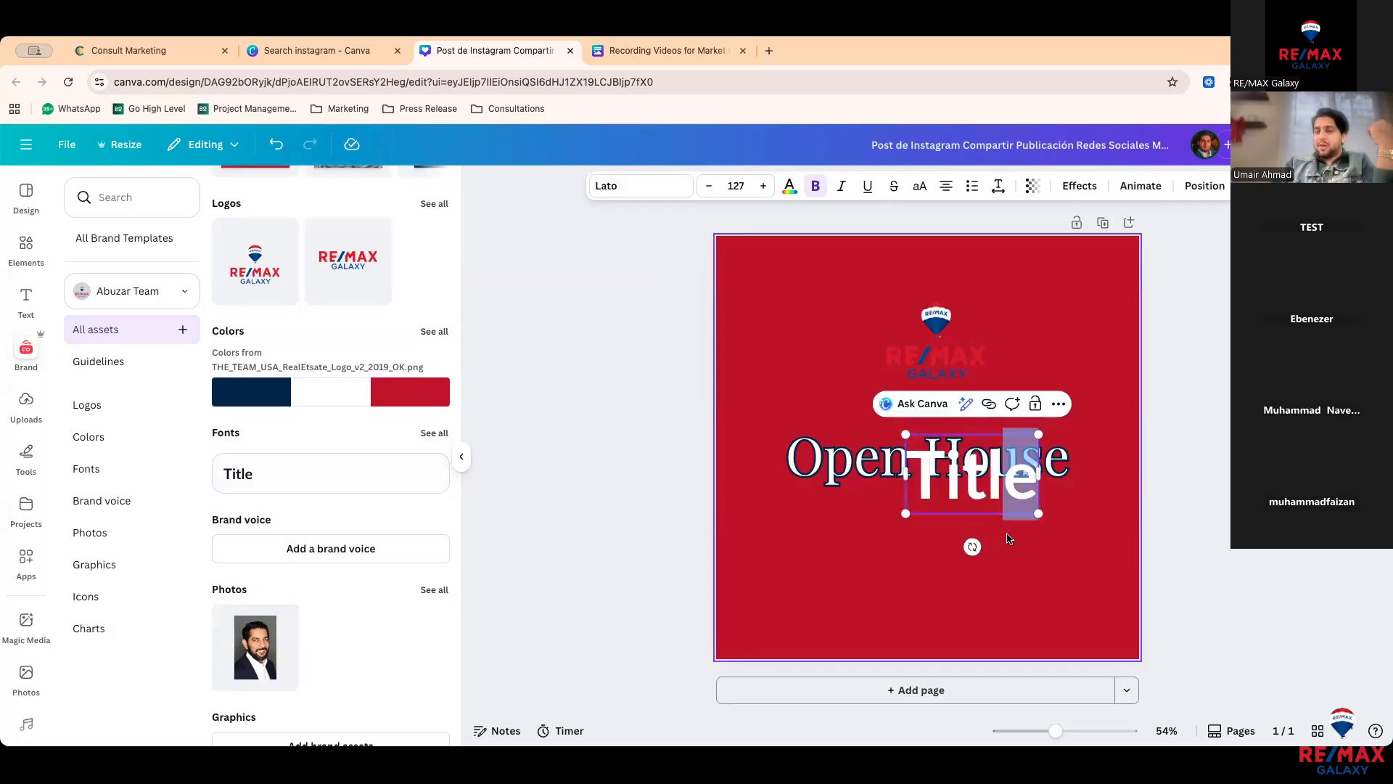
{"action": "left_click", "coordinate": [1004, 534]}
{"action": "left_click", "coordinate": [986, 513]}
{"action": "key", "text": "Delete"}
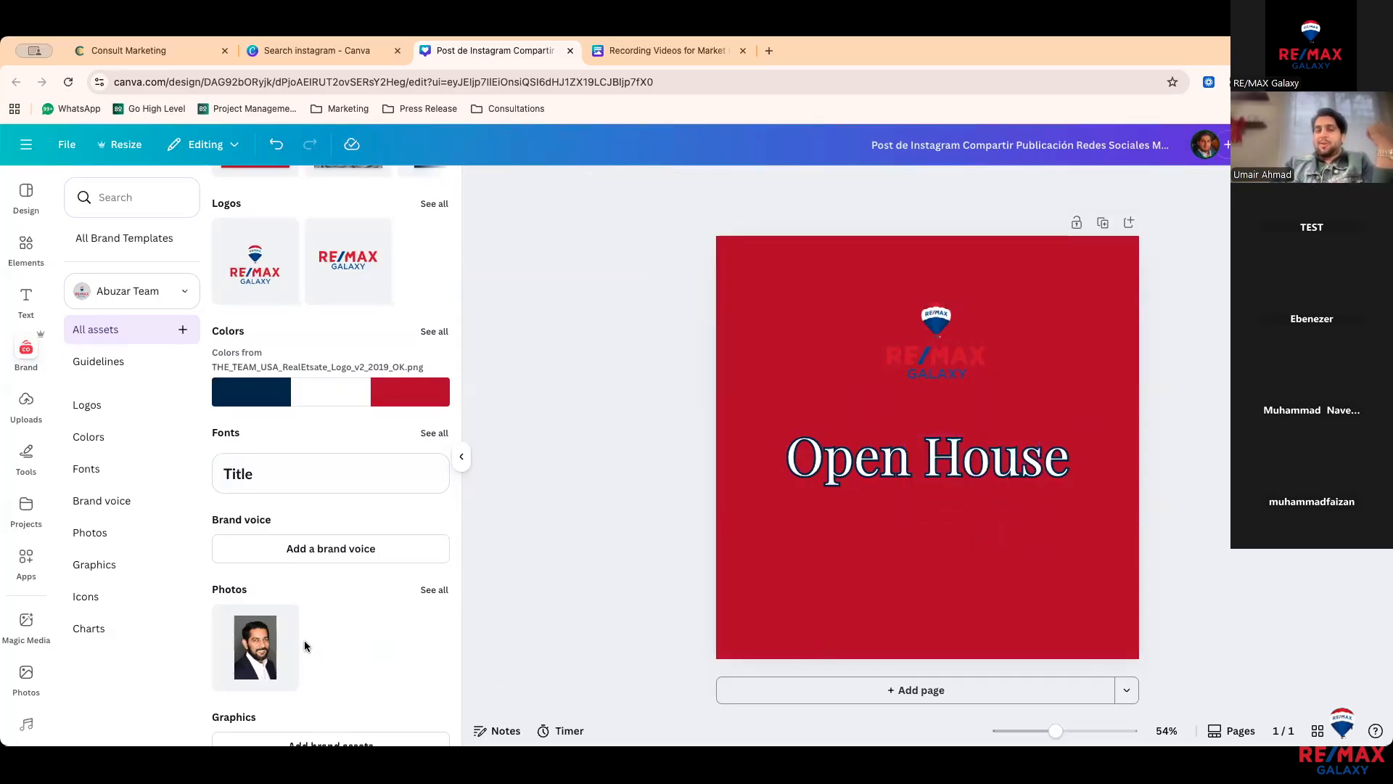
Step: Add a portrait photo, delete the Open House heading, reposition the photo, then delete it
{"action": "left_click", "coordinate": [259, 648]}
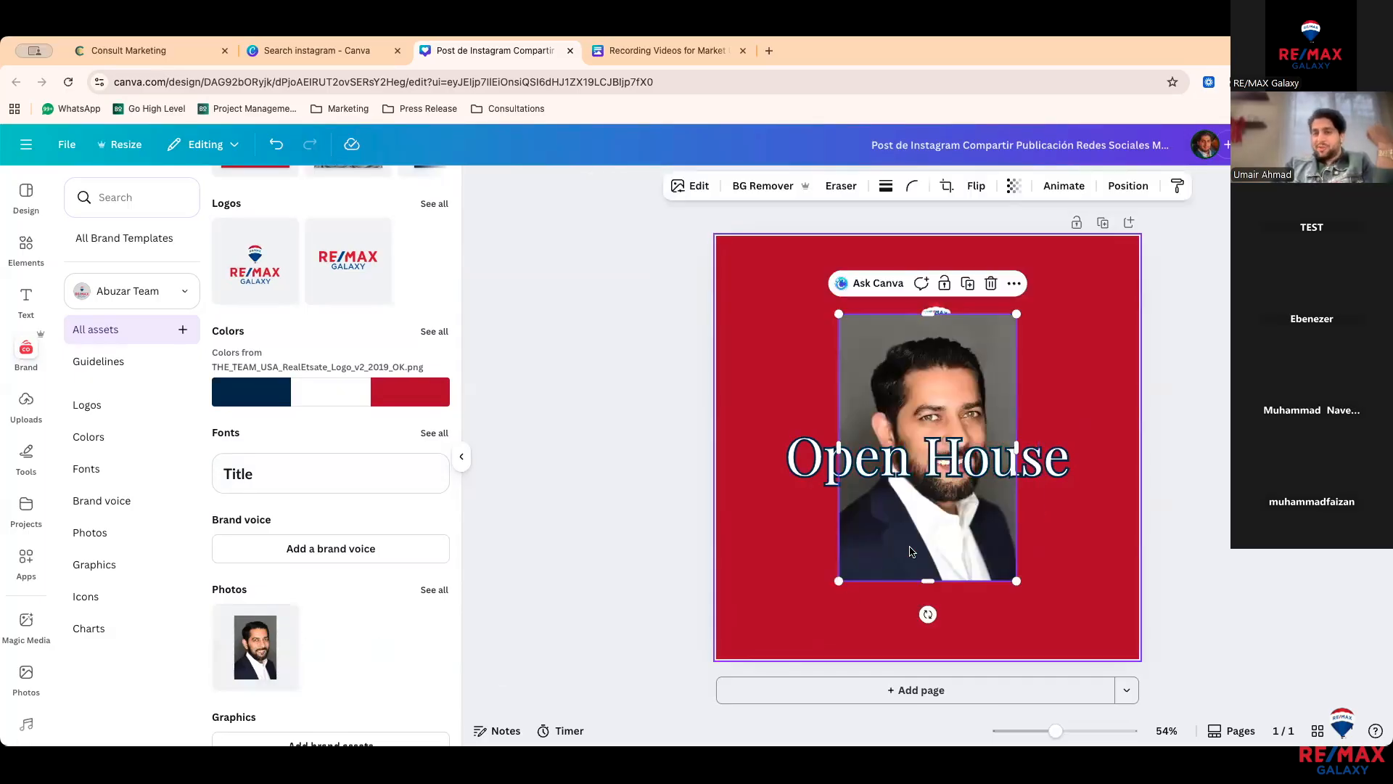
{"action": "left_click_drag", "start_coordinate": [893, 541], "coordinate": [750, 542]}
{"action": "left_click", "coordinate": [978, 479]}
{"action": "key", "text": "Delete"}
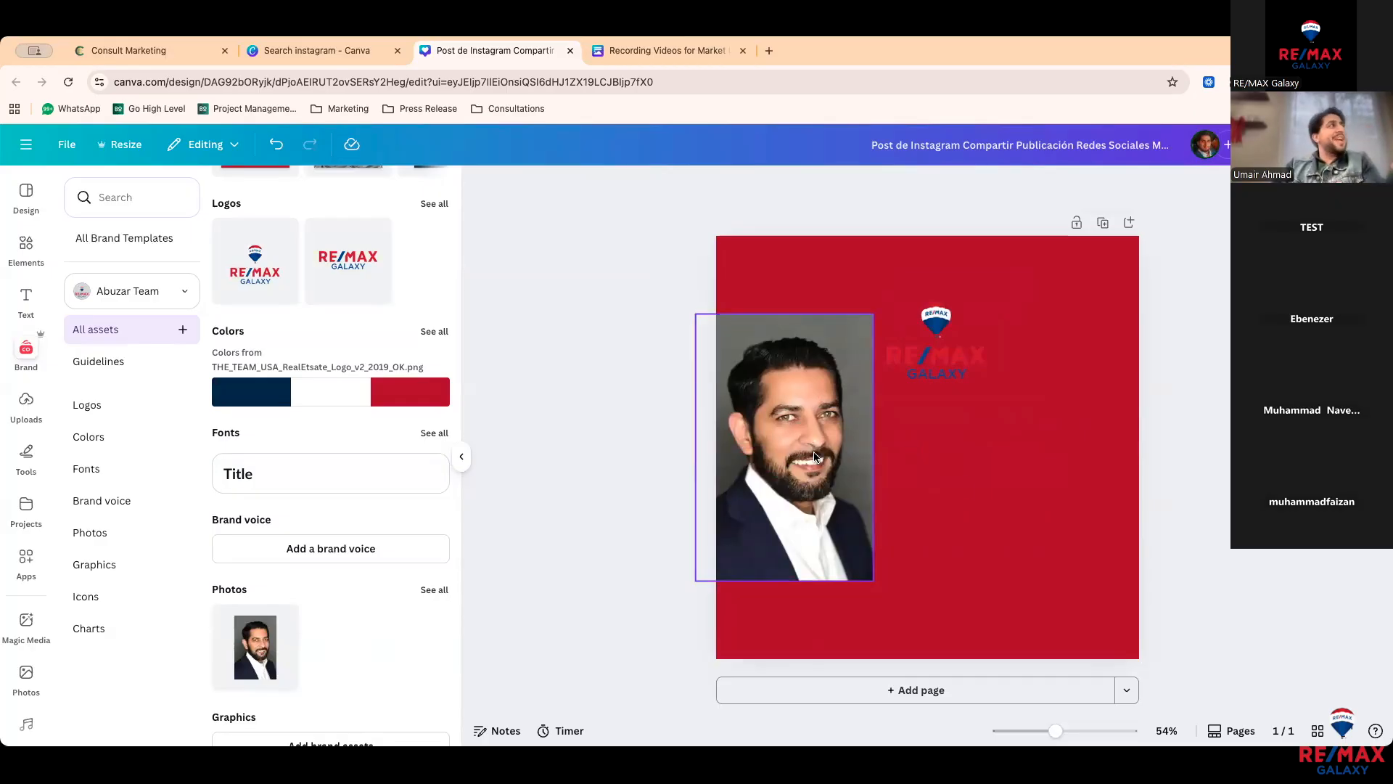
{"action": "left_click_drag", "start_coordinate": [799, 481], "coordinate": [845, 479]}
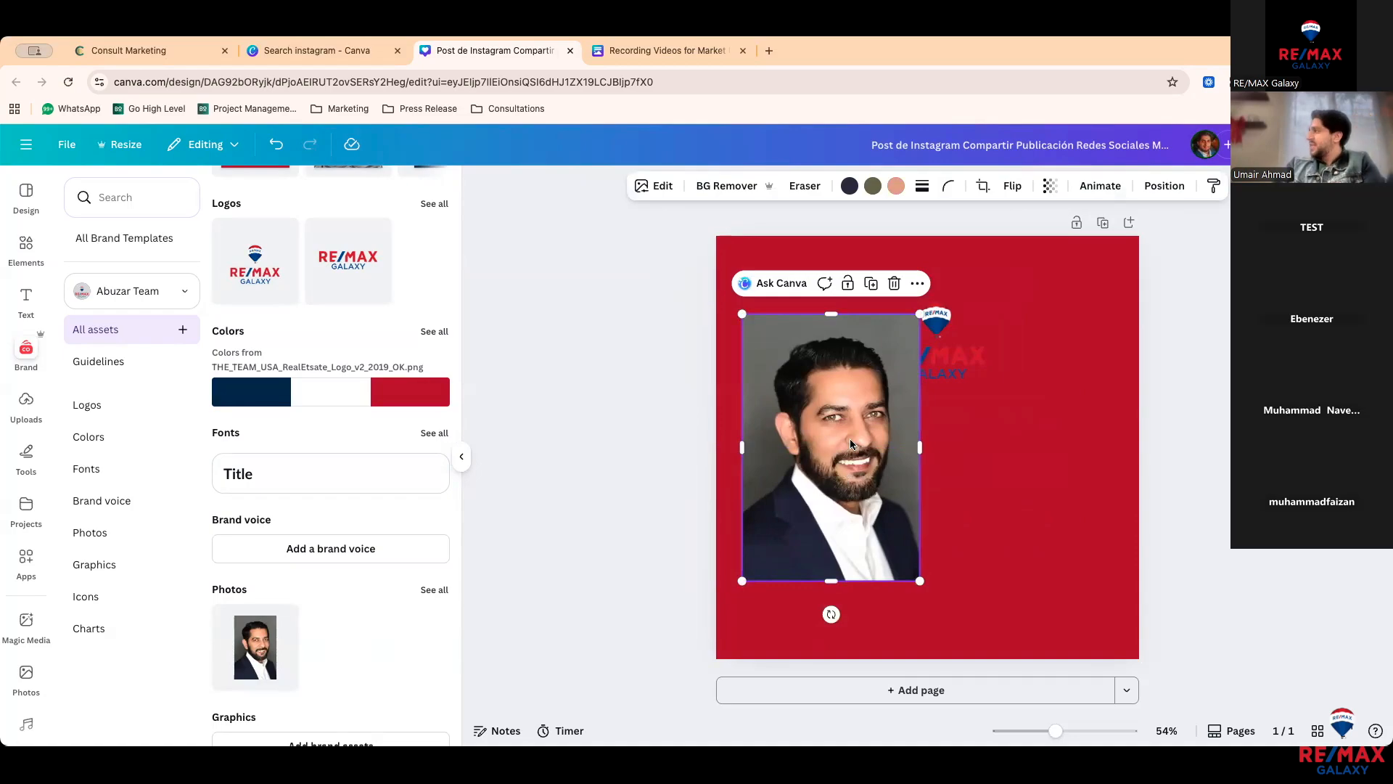
{"action": "left_click_drag", "start_coordinate": [865, 462], "coordinate": [894, 457]}
{"action": "left_click_drag", "start_coordinate": [860, 468], "coordinate": [850, 486]}
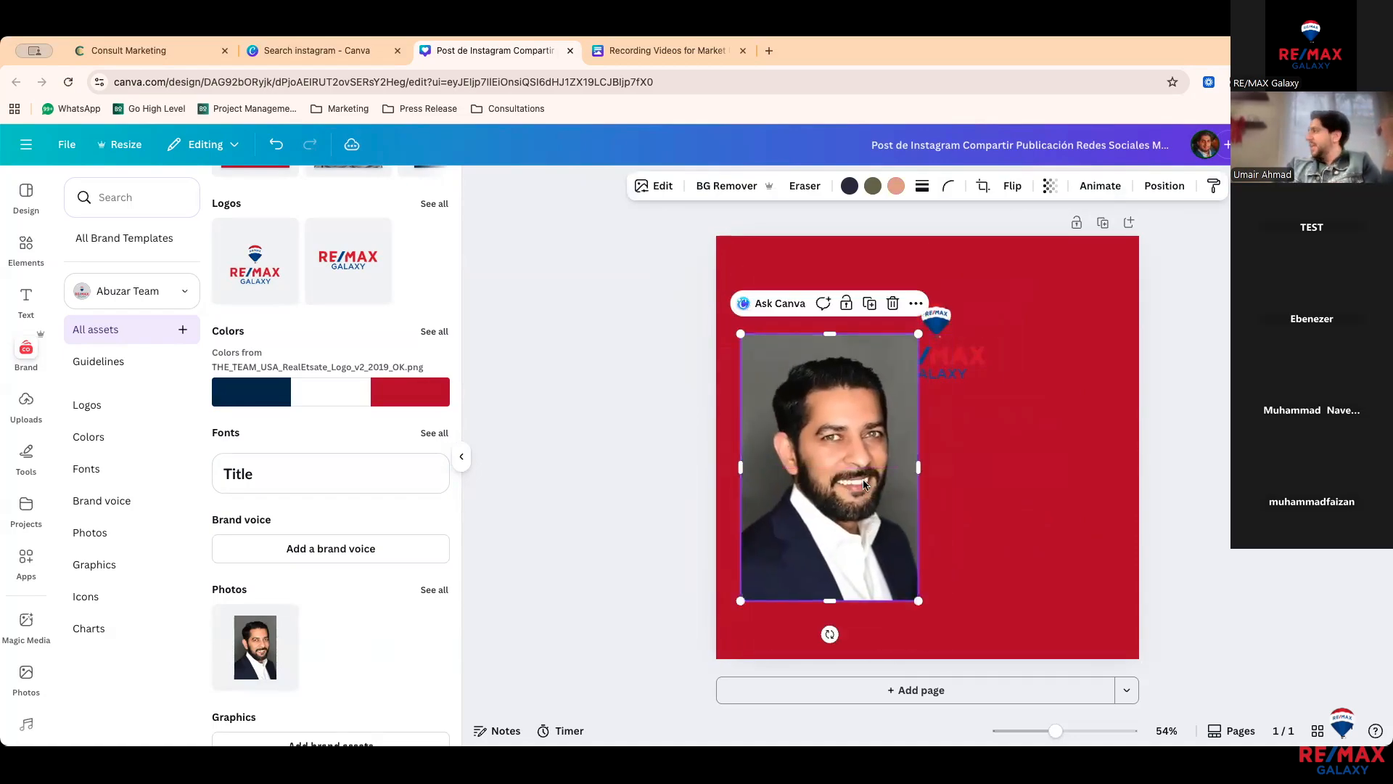
{"action": "key", "text": "Delete"}
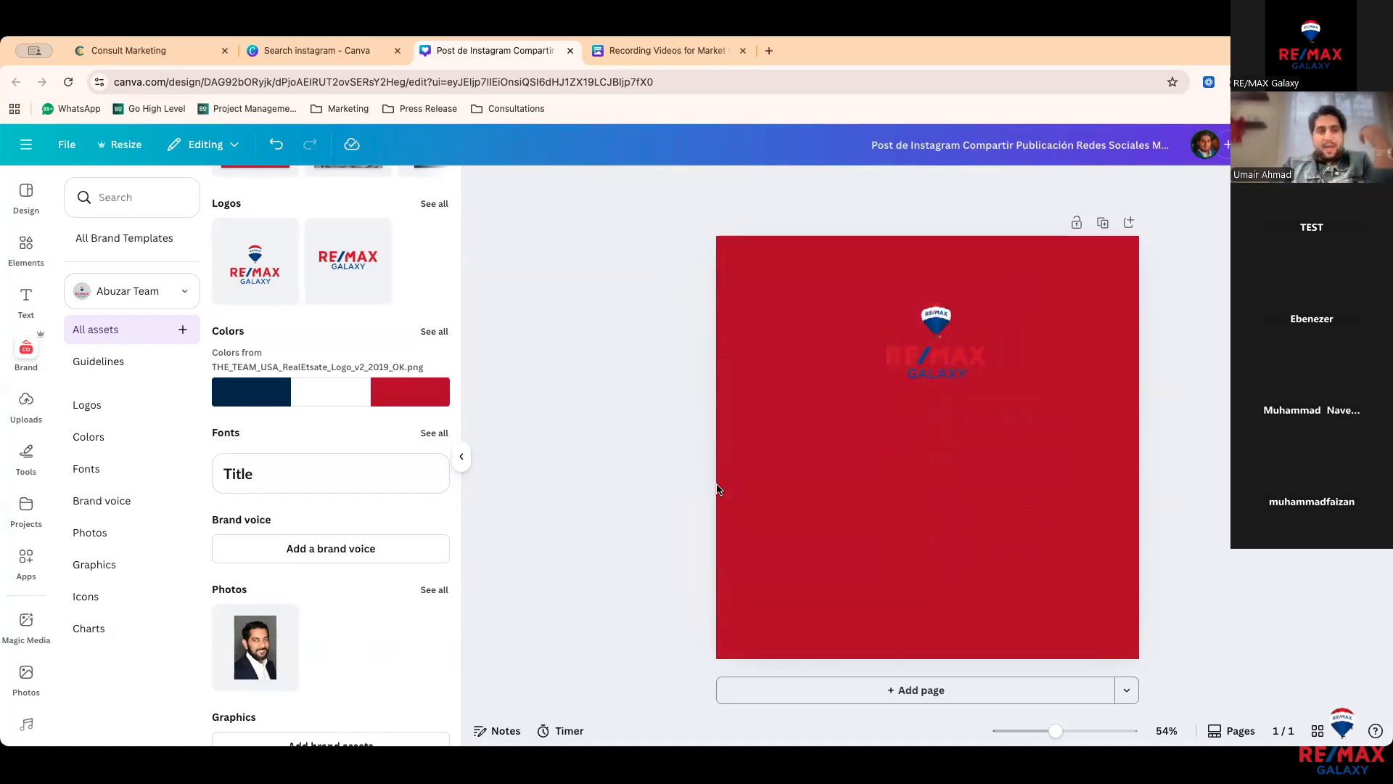
Step: Apply the realtor Review template to the post
{"action": "left_click", "coordinate": [26, 192]}
{"action": "scroll", "coordinate": [229, 399], "scroll_direction": "up", "scroll_amount": 1}
{"action": "scroll", "coordinate": [229, 399], "scroll_direction": "down", "scroll_amount": 5}
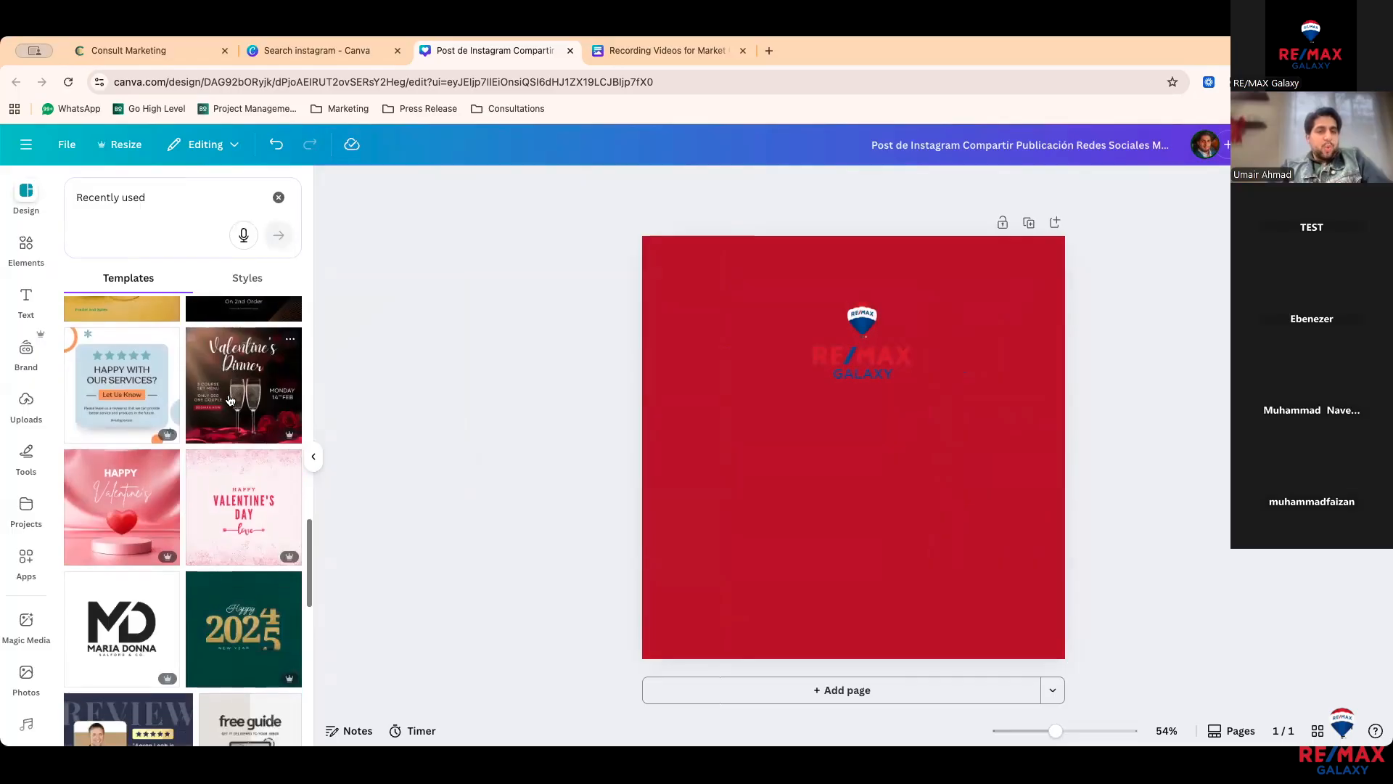
{"action": "scroll", "coordinate": [224, 498], "scroll_direction": "down", "scroll_amount": 1}
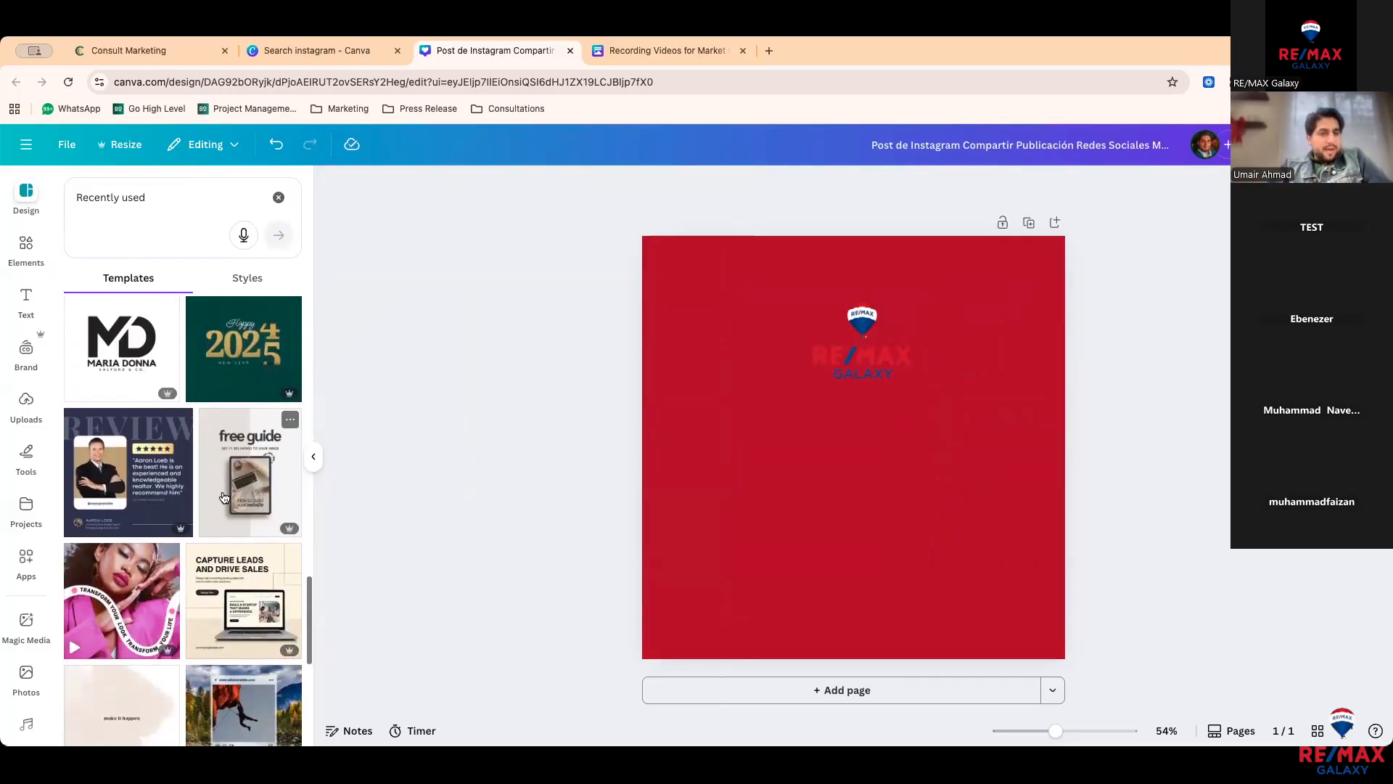
{"action": "left_click", "coordinate": [175, 512]}
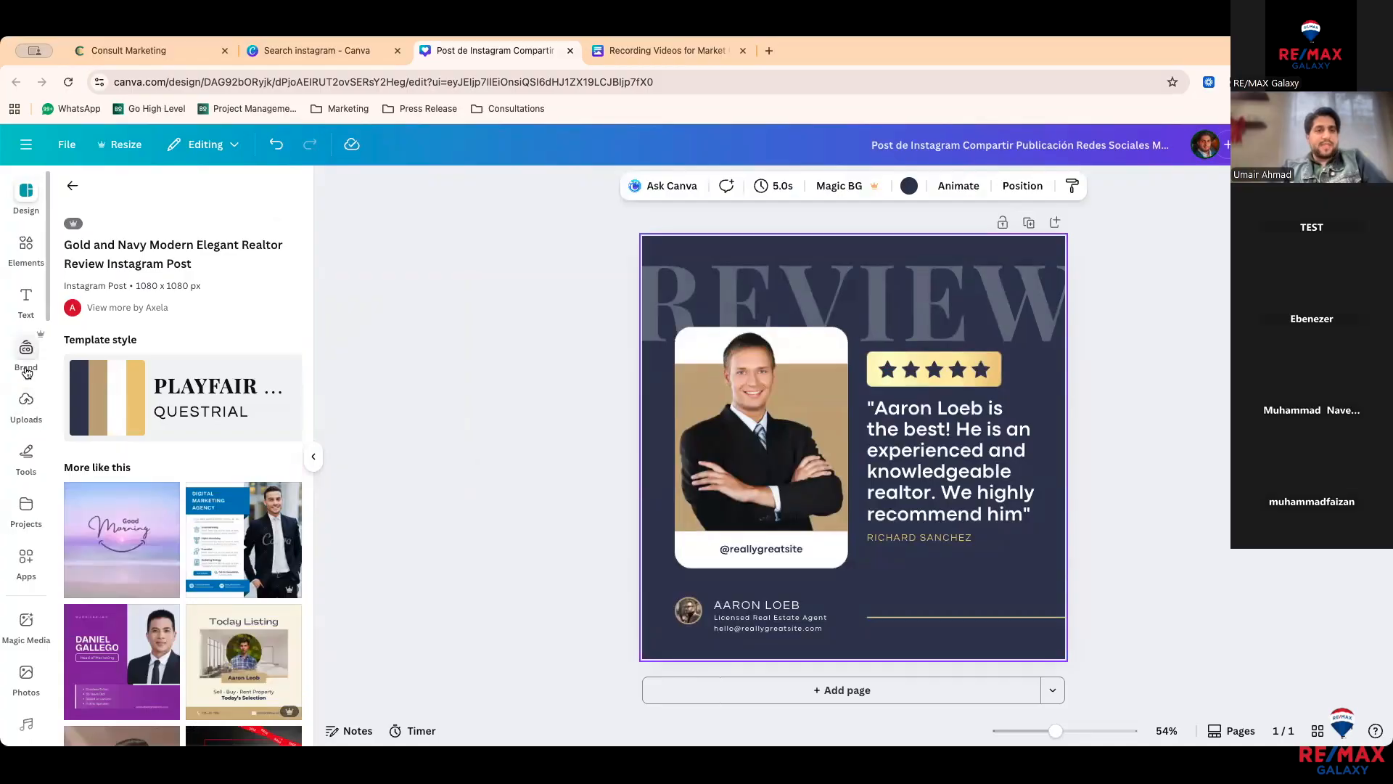
Step: Shuffle the brand palette until the template has a red background and white photo card
{"action": "left_click", "coordinate": [26, 350]}
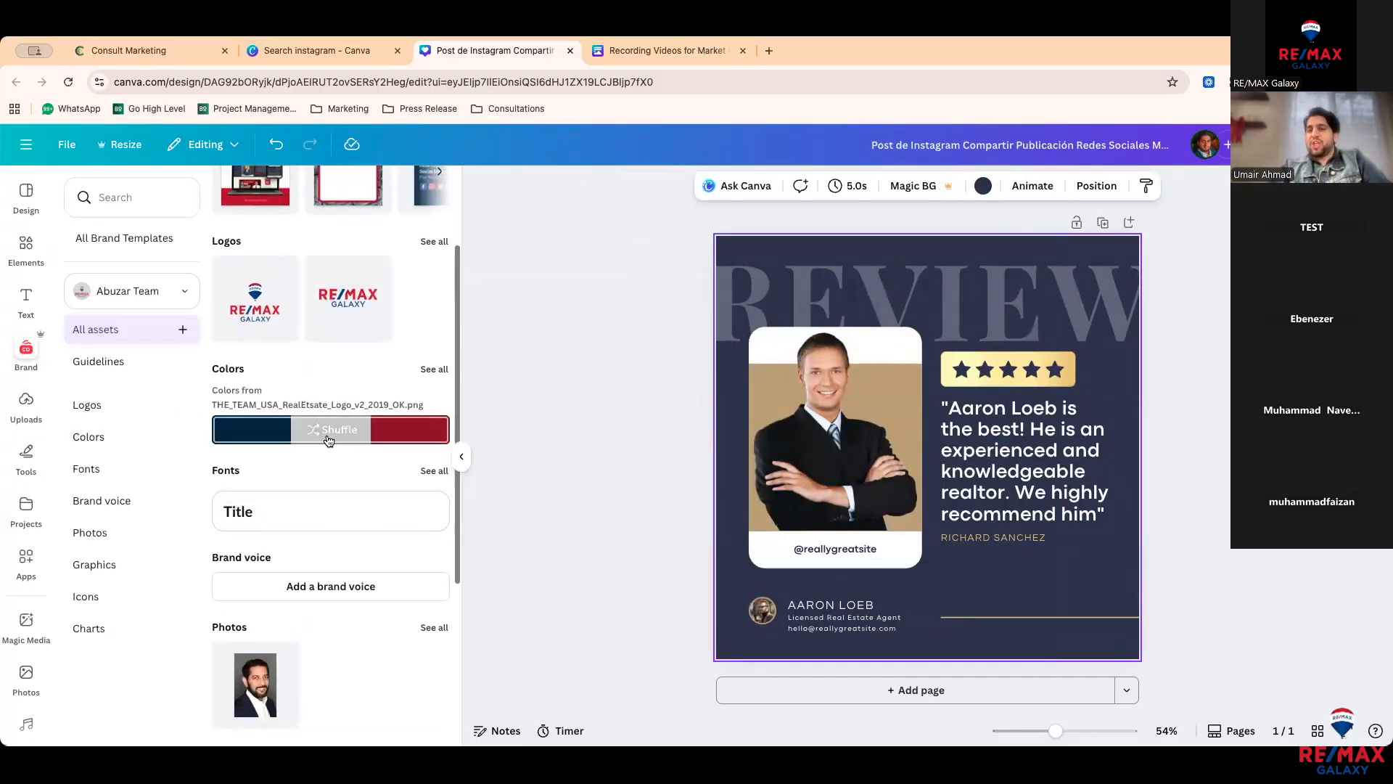
{"action": "left_click", "coordinate": [329, 438]}
{"action": "left_click", "coordinate": [329, 438]}
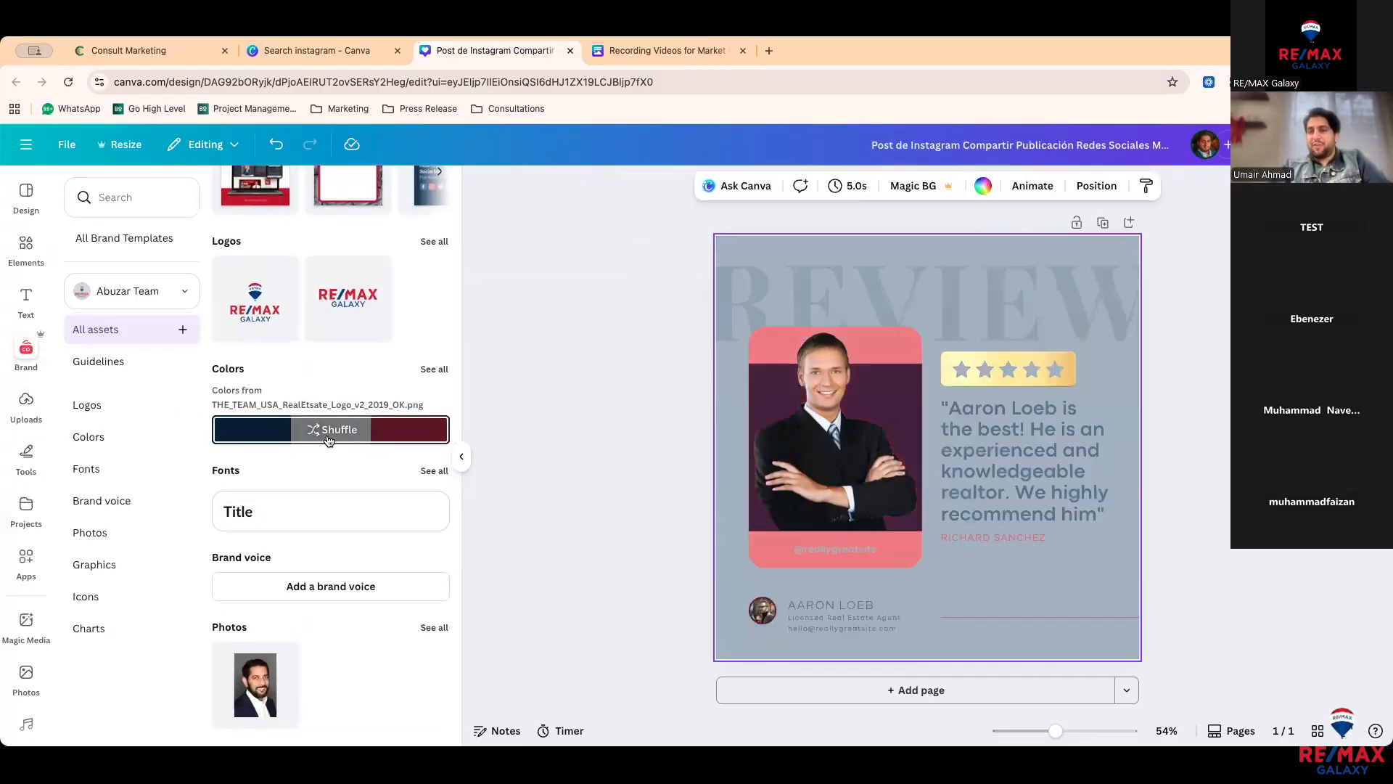
{"action": "left_click", "coordinate": [329, 439]}
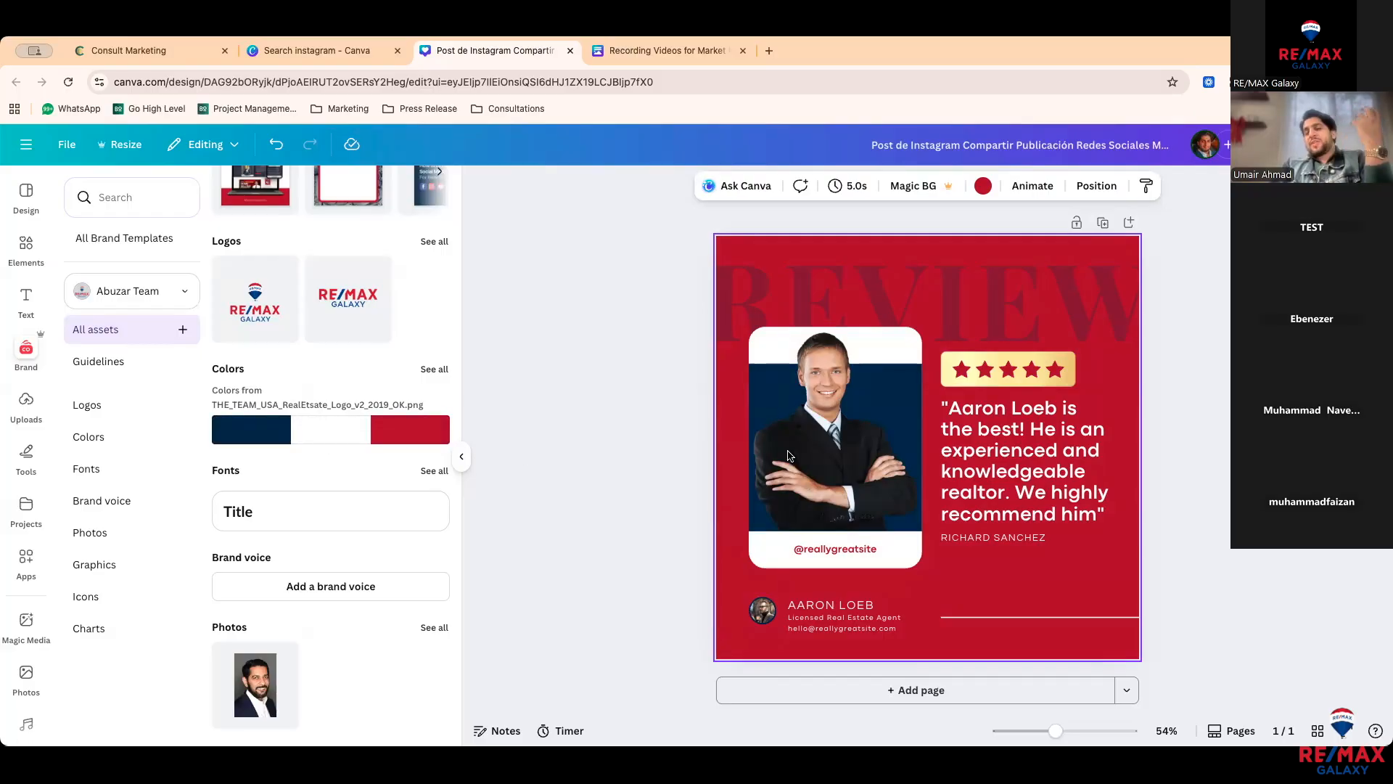
Step: Check the REVIEW word's text colour against the brand kit colours, then show the uploaded images
{"action": "left_click", "coordinate": [895, 313]}
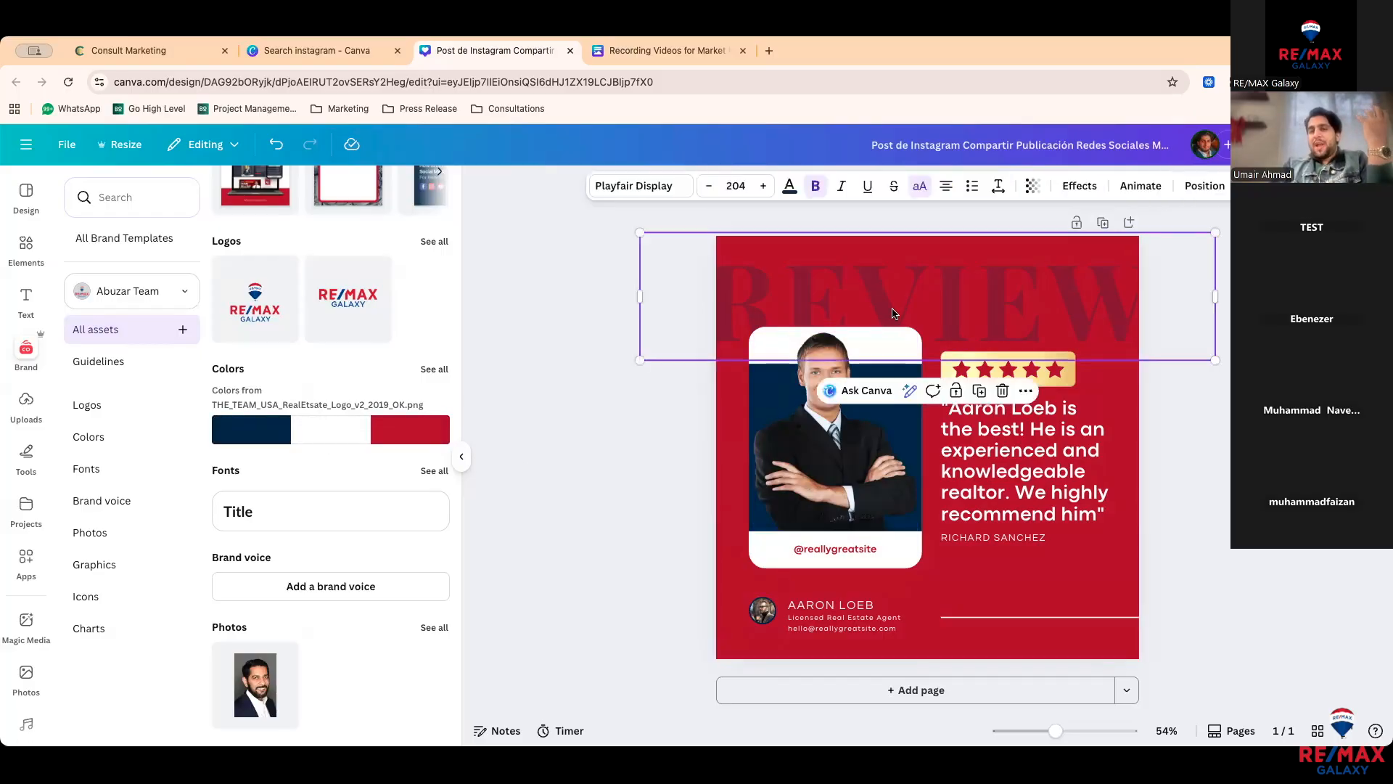
{"action": "left_click", "coordinate": [789, 185]}
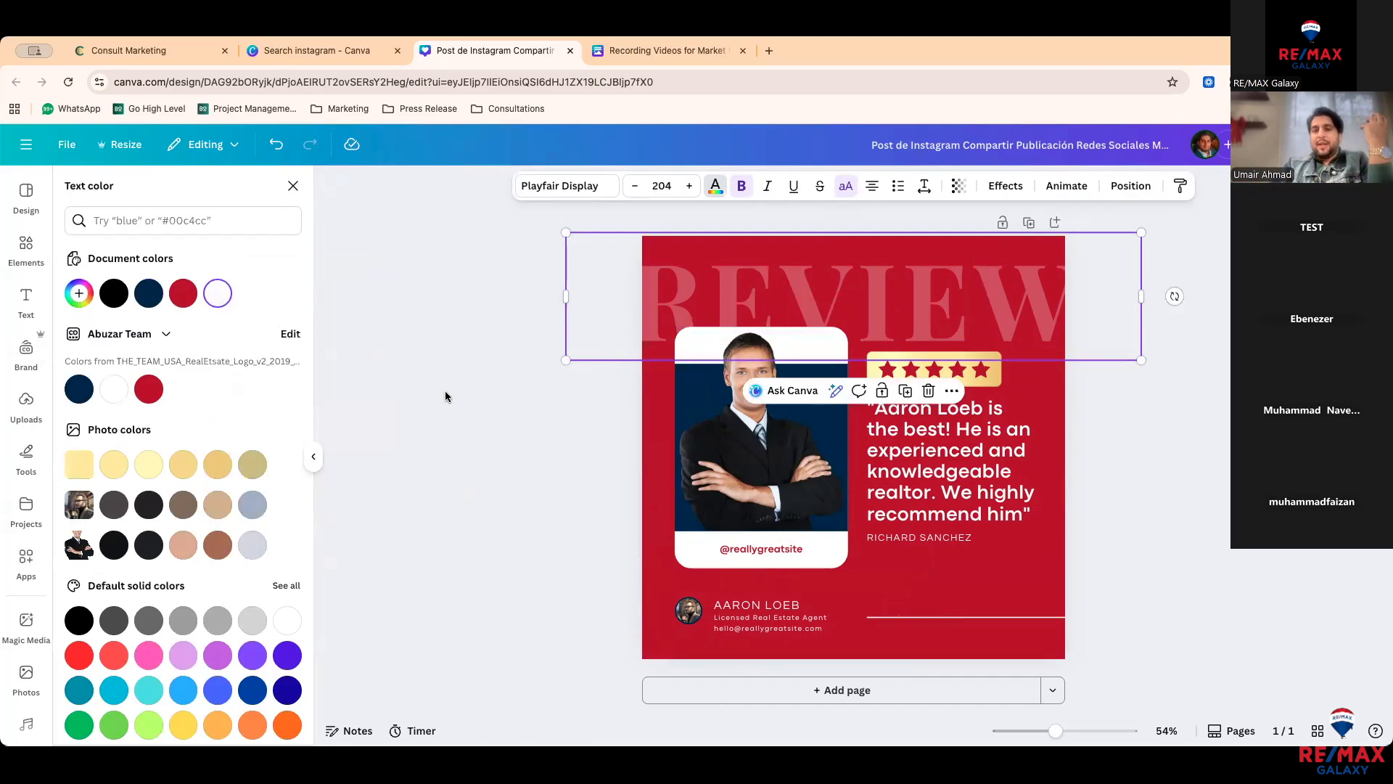
{"action": "left_click", "coordinate": [290, 334]}
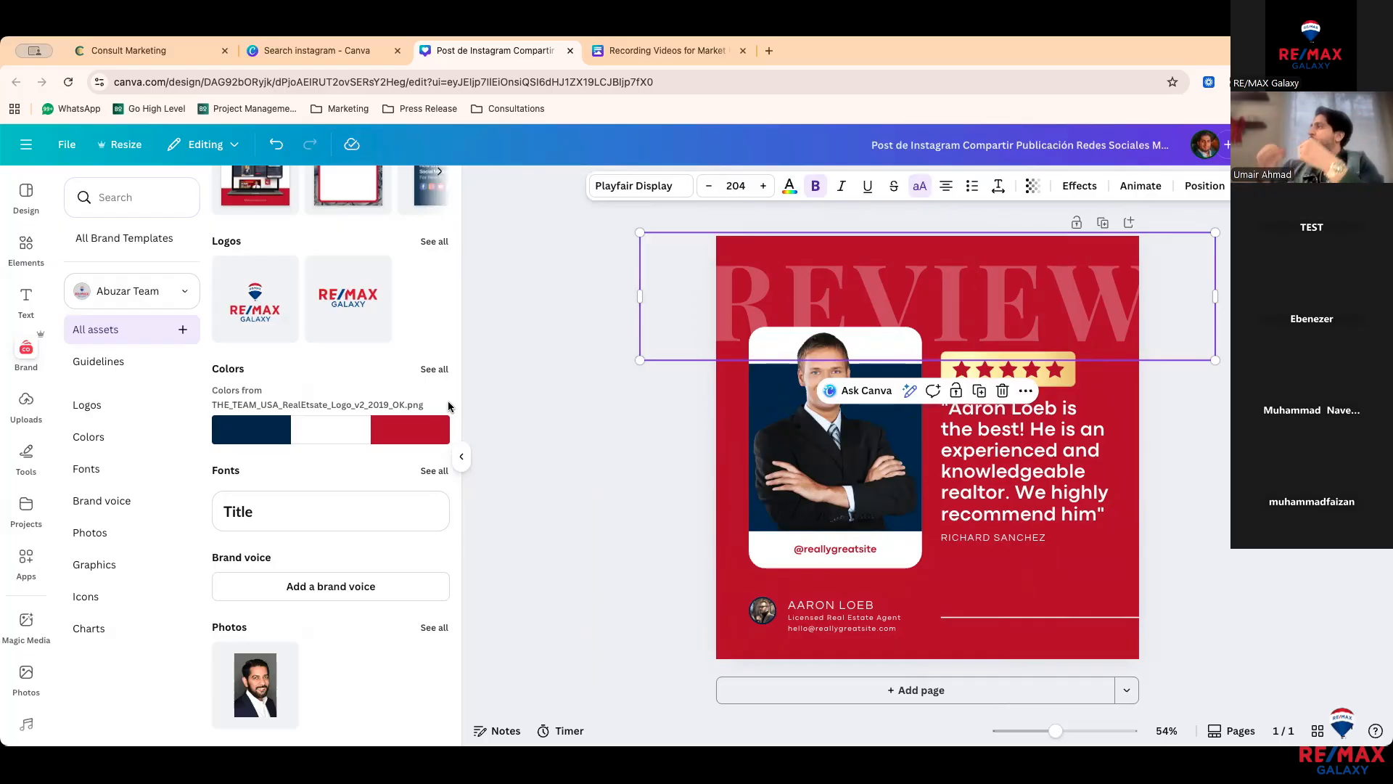
{"action": "scroll", "coordinate": [316, 522], "scroll_direction": "down", "scroll_amount": 1}
{"action": "scroll", "coordinate": [315, 522], "scroll_direction": "down", "scroll_amount": 5}
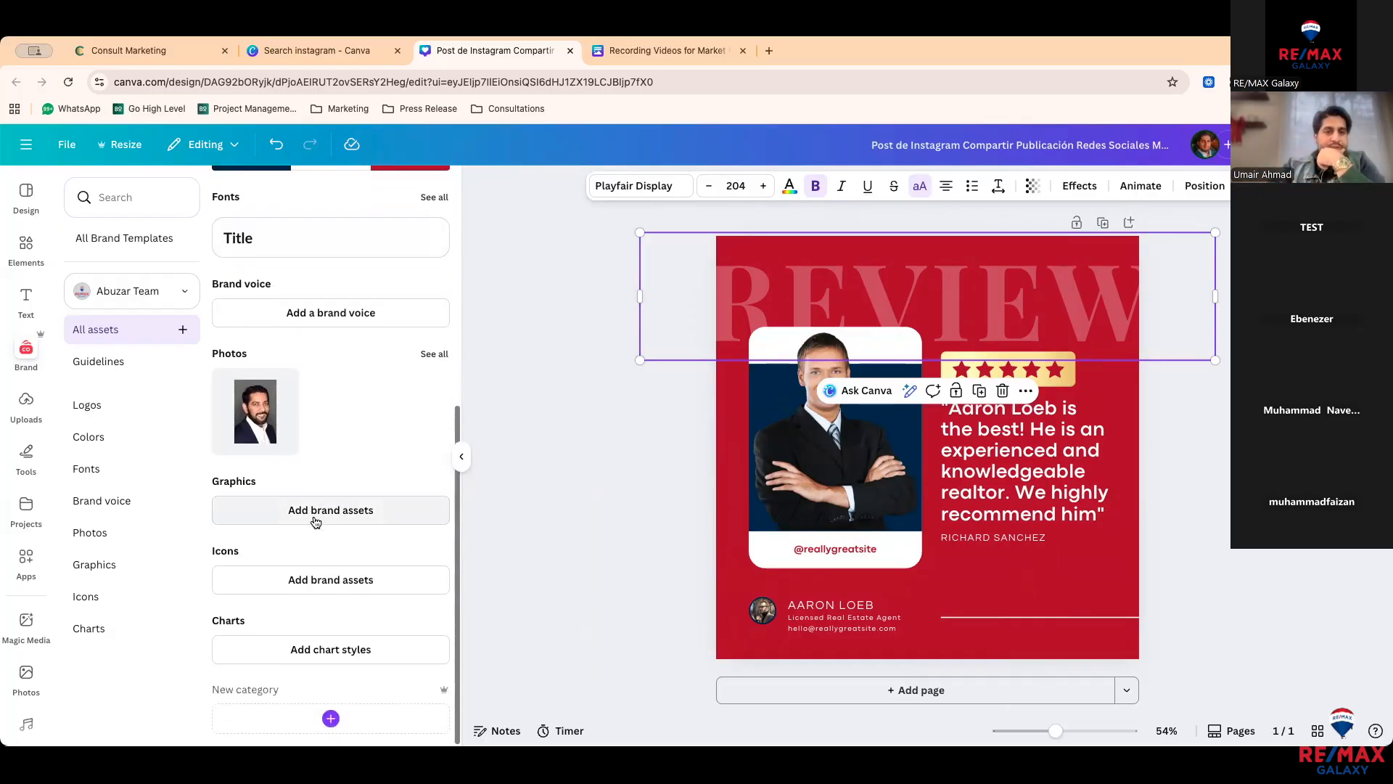
{"action": "scroll", "coordinate": [316, 522], "scroll_direction": "up", "scroll_amount": 8}
{"action": "scroll", "coordinate": [312, 517], "scroll_direction": "down", "scroll_amount": 8}
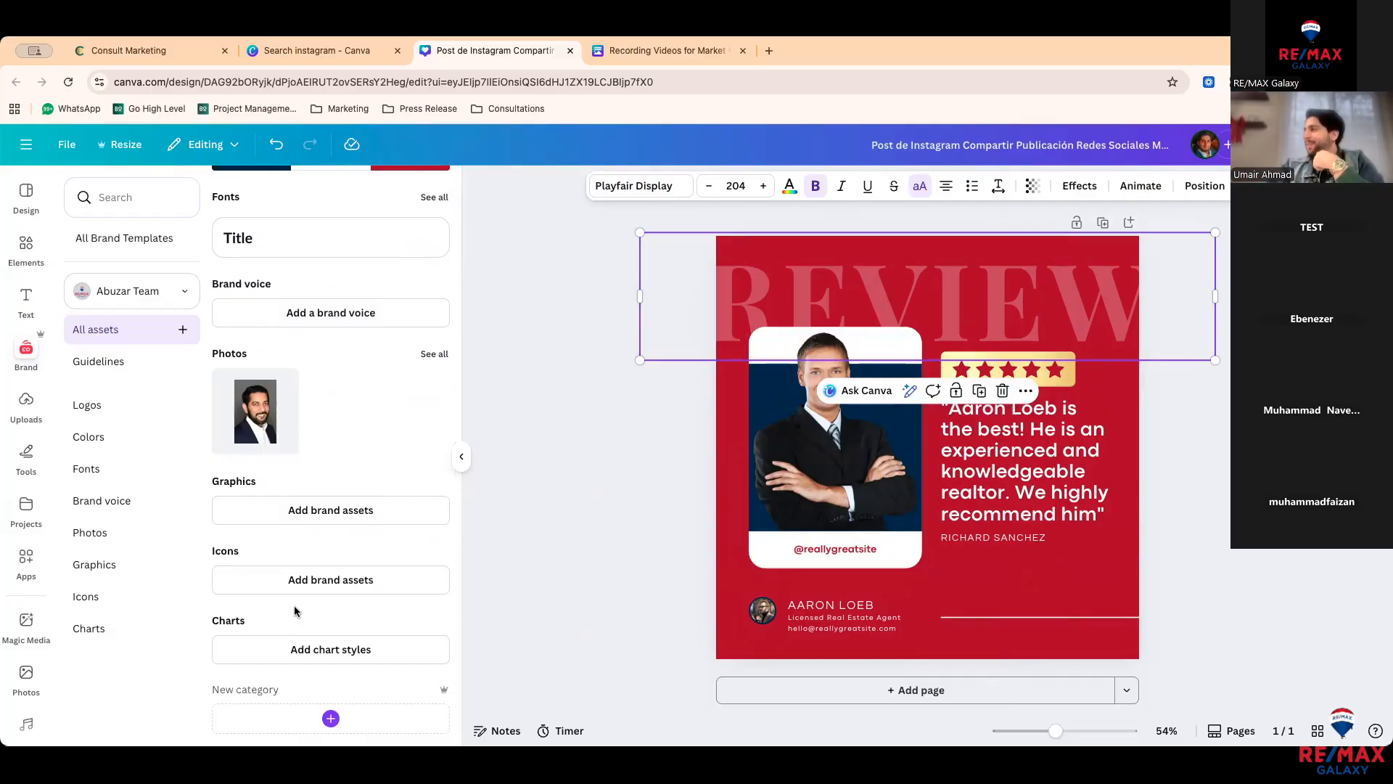
{"action": "scroll", "coordinate": [295, 611], "scroll_direction": "up", "scroll_amount": 4}
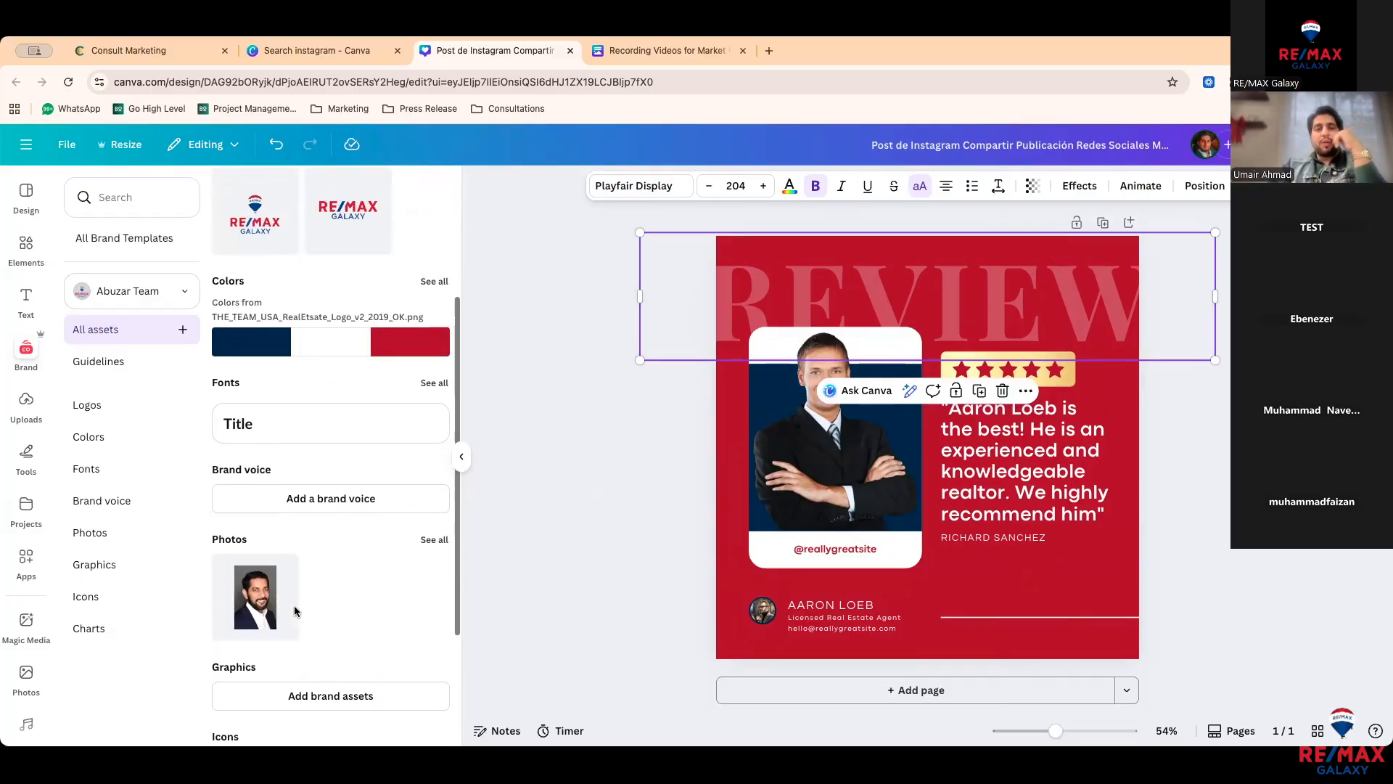
{"action": "left_click", "coordinate": [520, 532]}
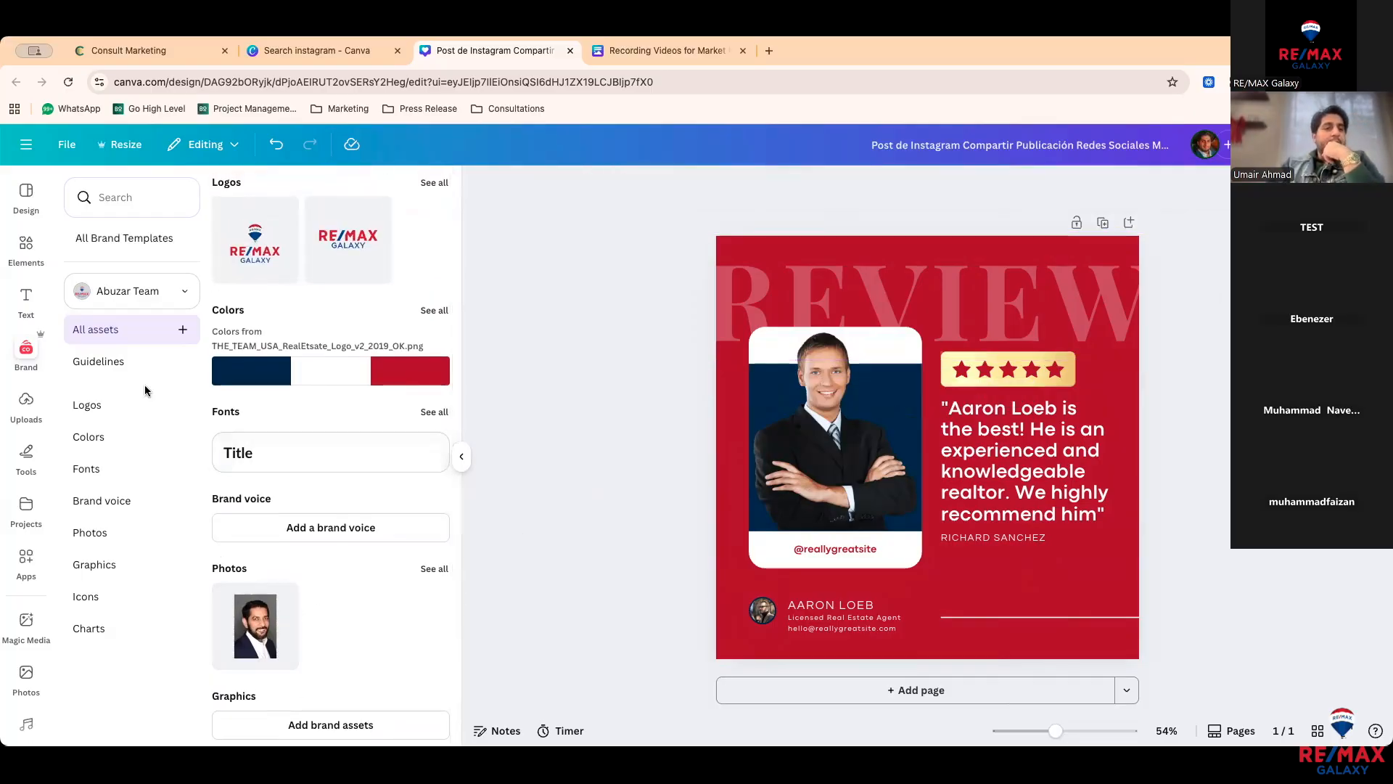
{"action": "left_click", "coordinate": [27, 403]}
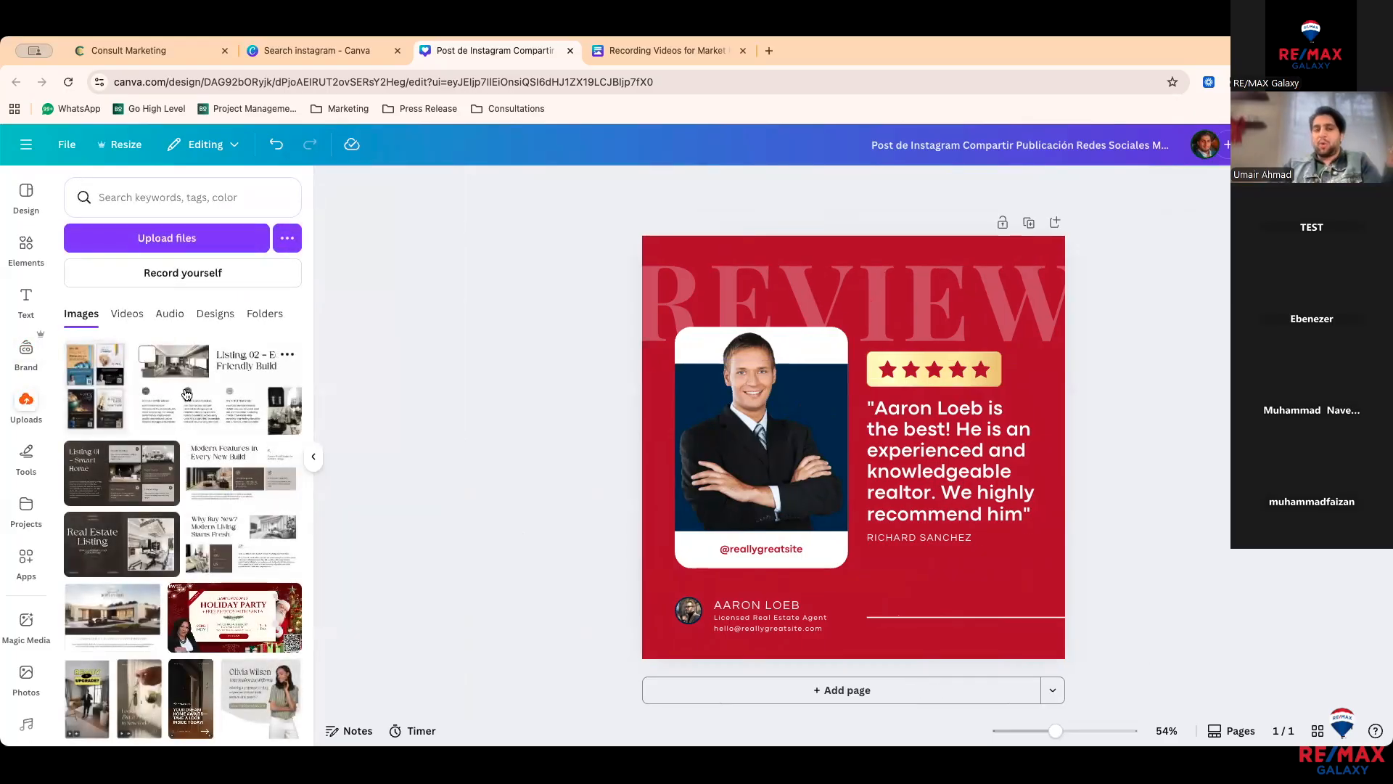
Step: Scribble a red freehand Pen zigzag across the realtor's portrait, then list your projects
{"action": "scroll", "coordinate": [108, 482], "scroll_direction": "down", "scroll_amount": 1}
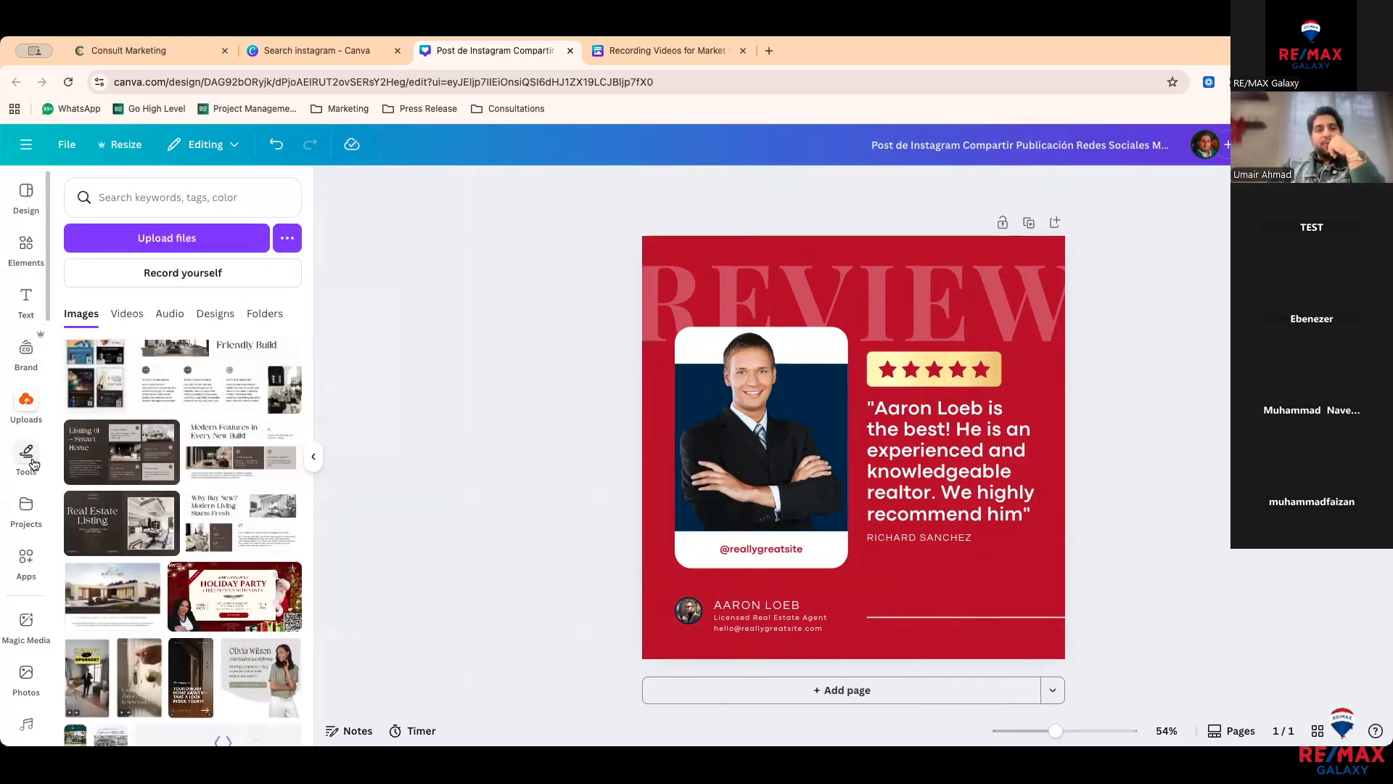
{"action": "left_click", "coordinate": [33, 462]}
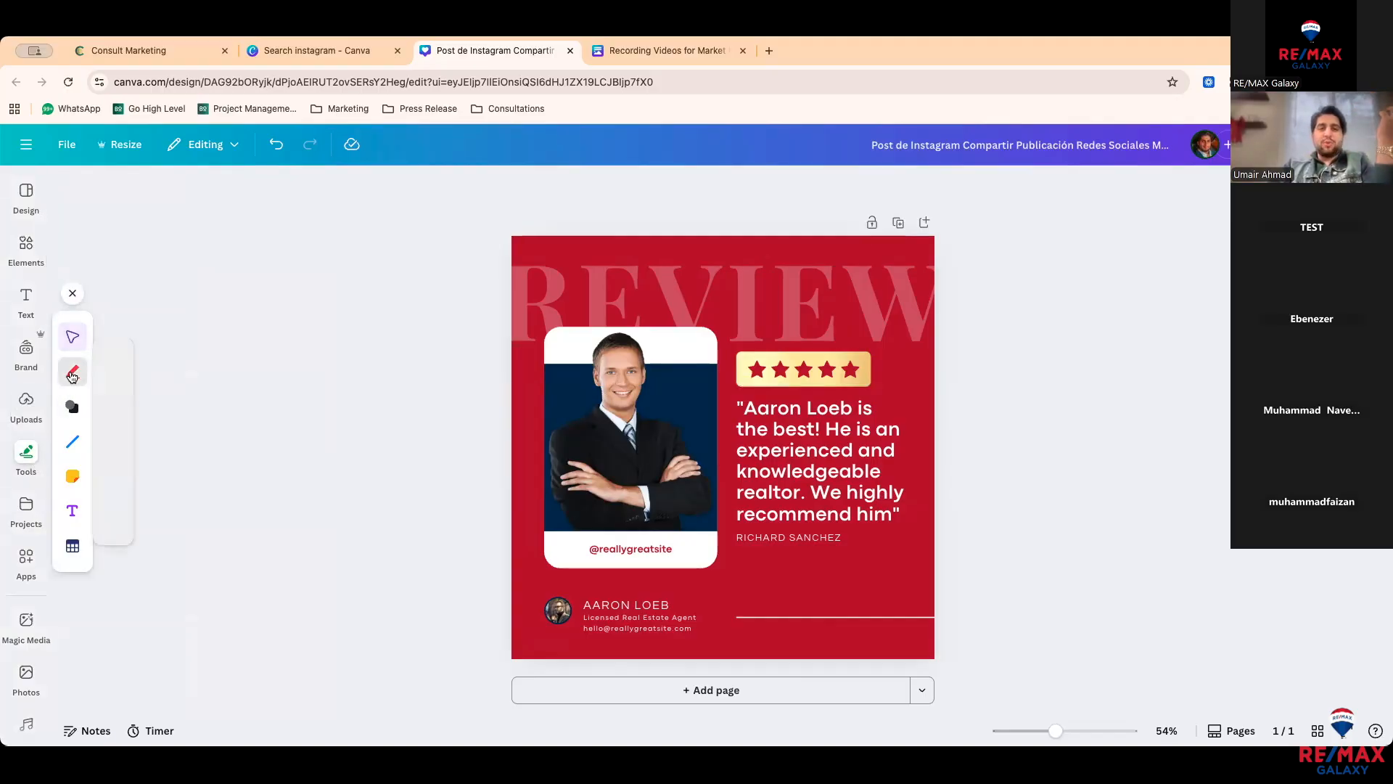
{"action": "left_click", "coordinate": [72, 376]}
{"action": "mouse_move", "coordinate": [589, 355]}
{"action": "left_mouse_down"}
{"action": "mouse_move", "coordinate": [577, 363]}
{"action": "mouse_move", "coordinate": [661, 370]}
{"action": "mouse_move", "coordinate": [672, 449]}
{"action": "mouse_move", "coordinate": [642, 483]}
{"action": "left_mouse_up"}
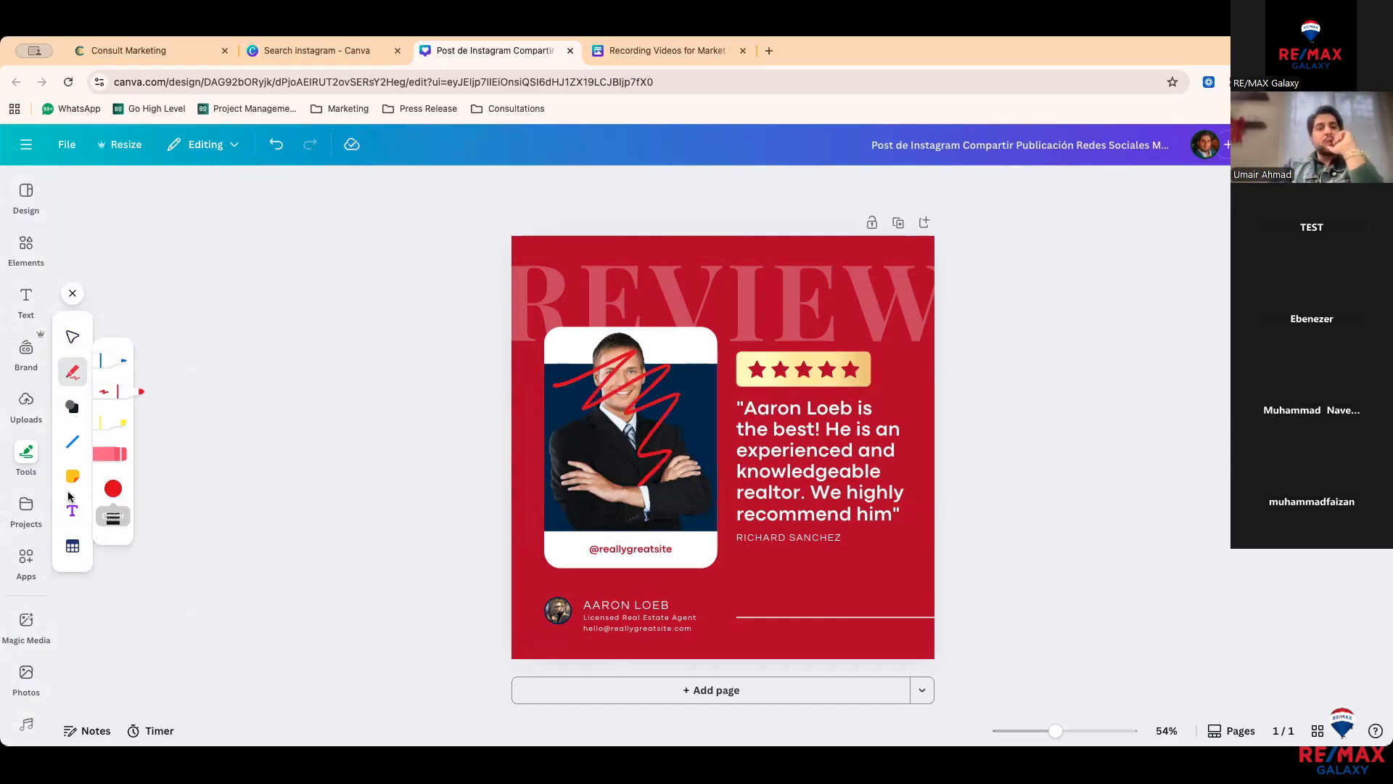
{"action": "left_click", "coordinate": [28, 507]}
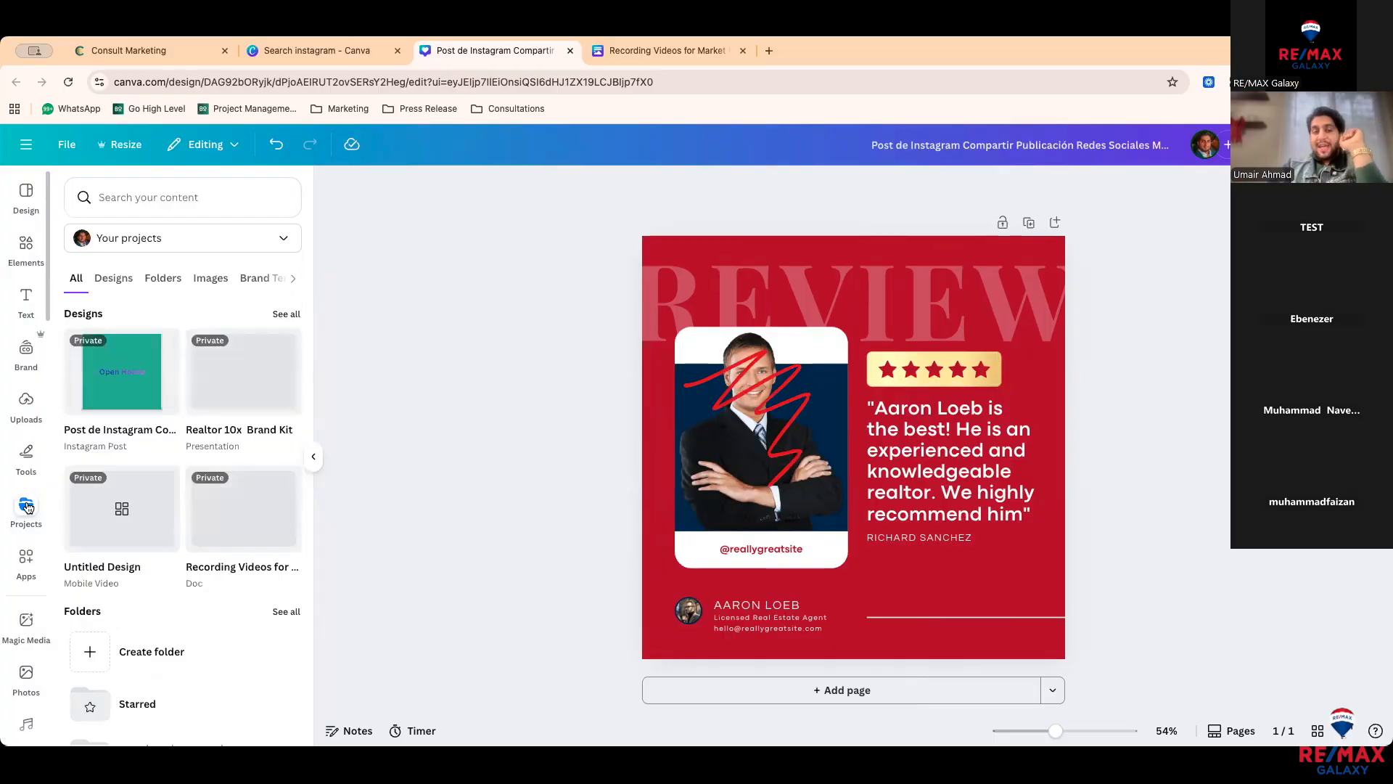
Step: Look over the Untitled Design project, then bring up the apps marketplace
{"action": "mouse_move", "coordinate": [111, 492]}
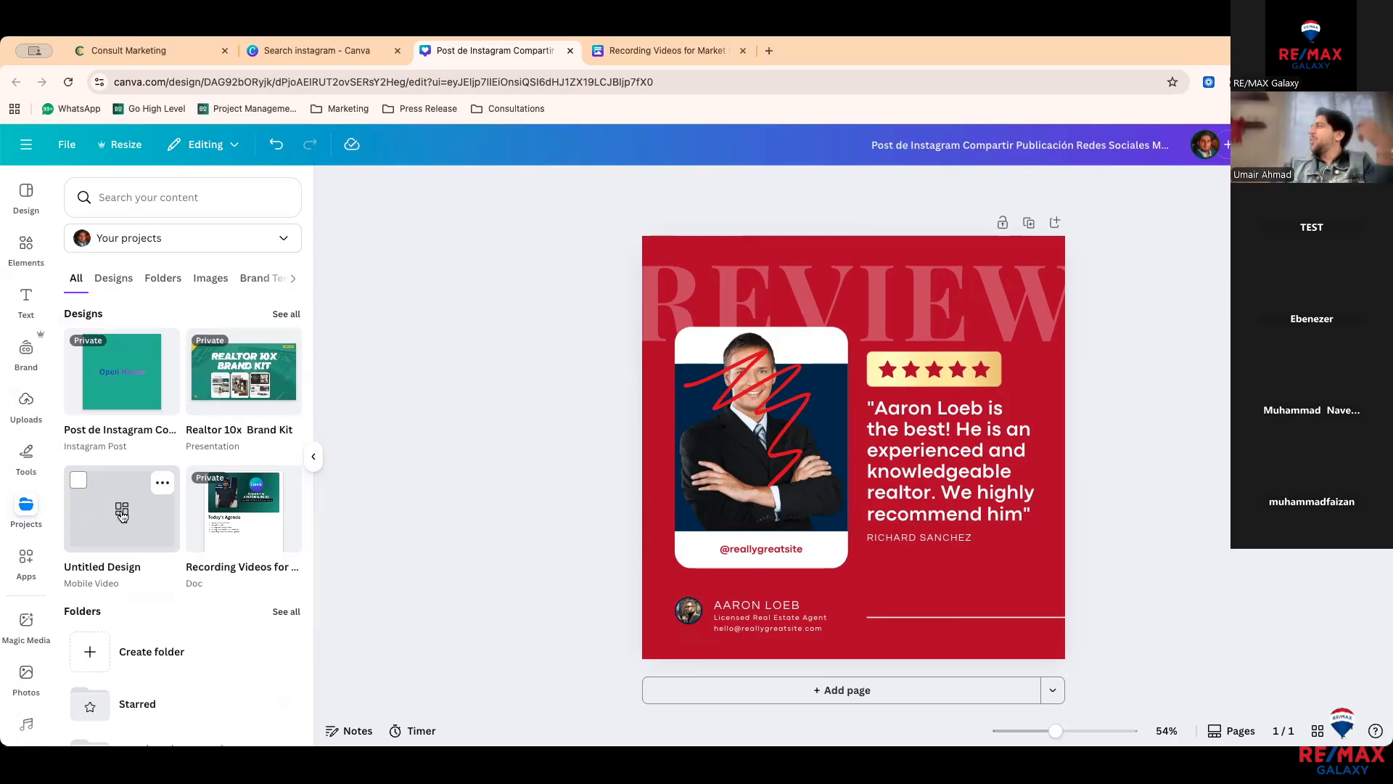
{"action": "left_click", "coordinate": [29, 537]}
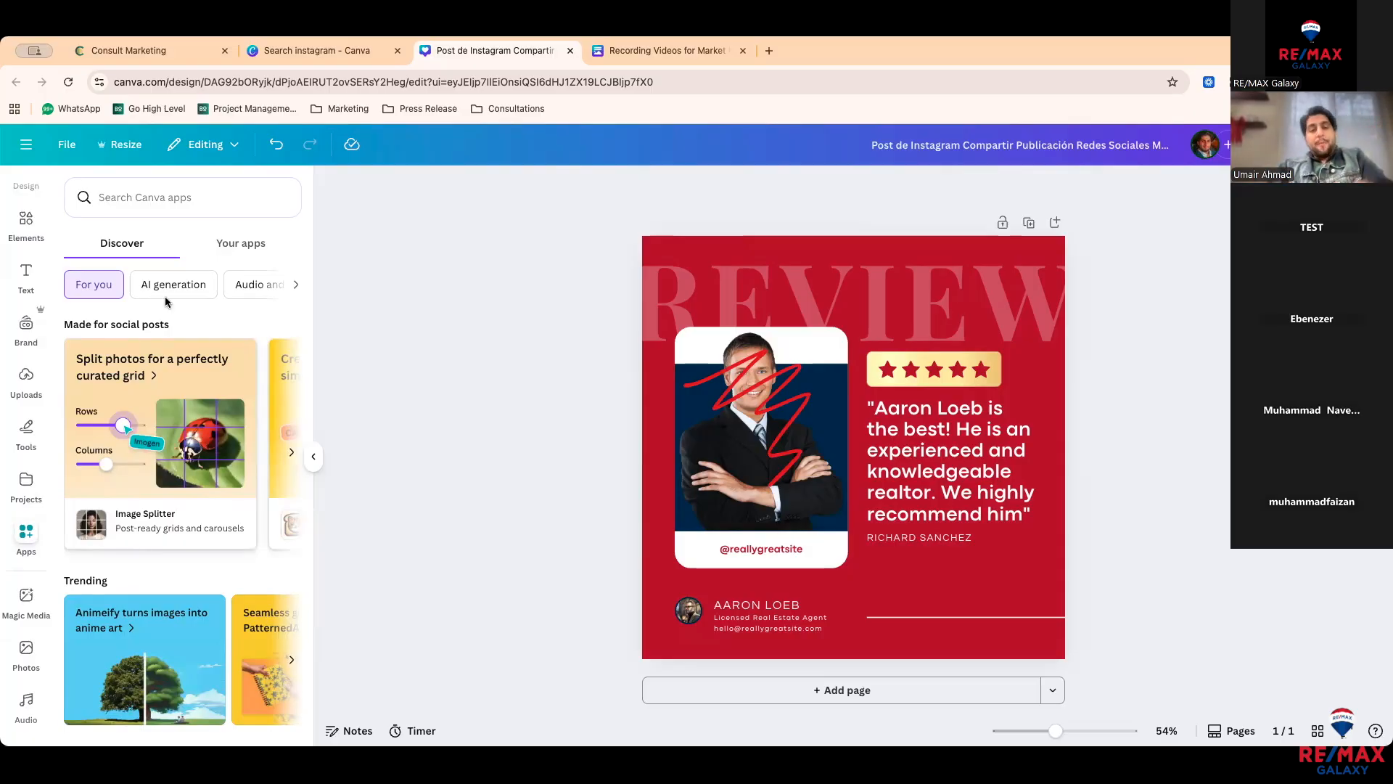
Step: Search the apps for 'Qr code' and open the QR code app
{"action": "left_click", "coordinate": [174, 206]}
{"action": "type", "text": "Qr"}
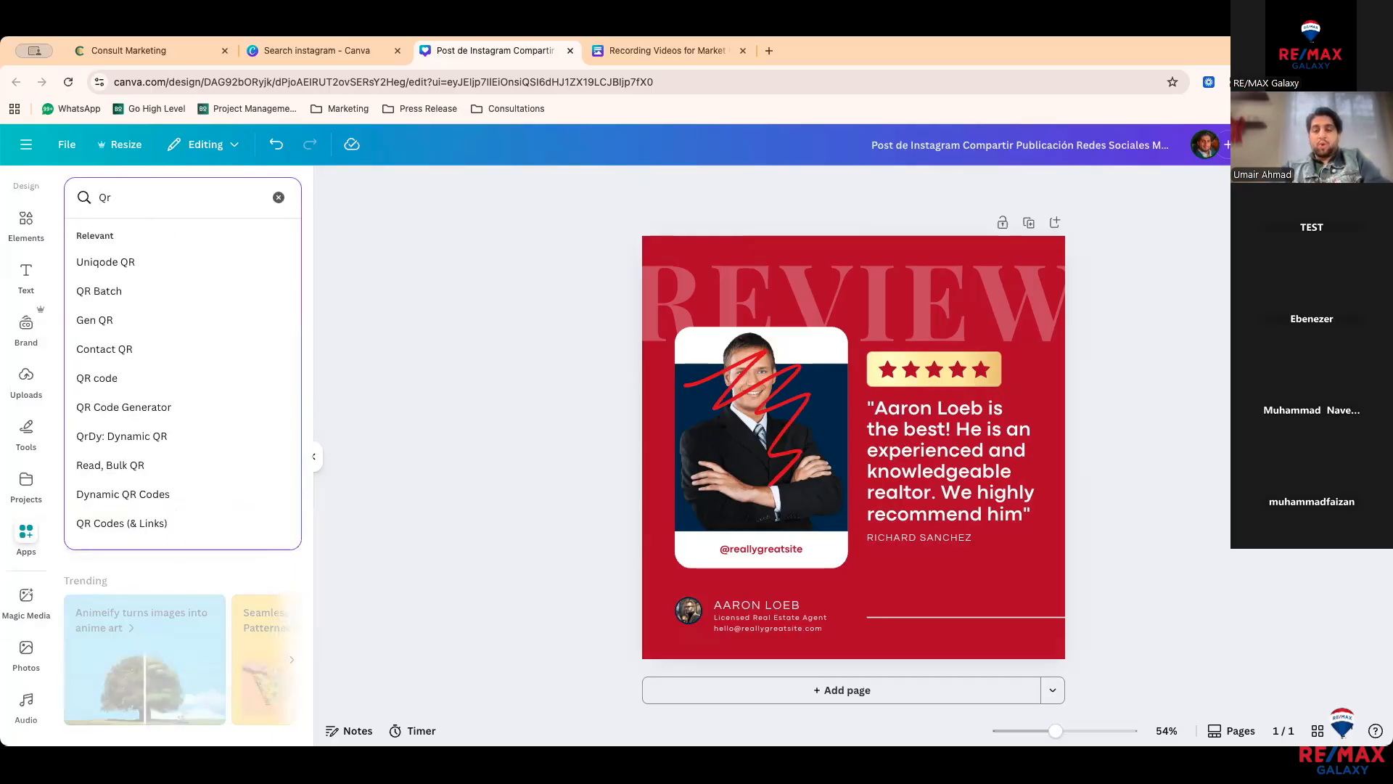
{"action": "type", "text": " code"}
{"action": "key", "text": "Return"}
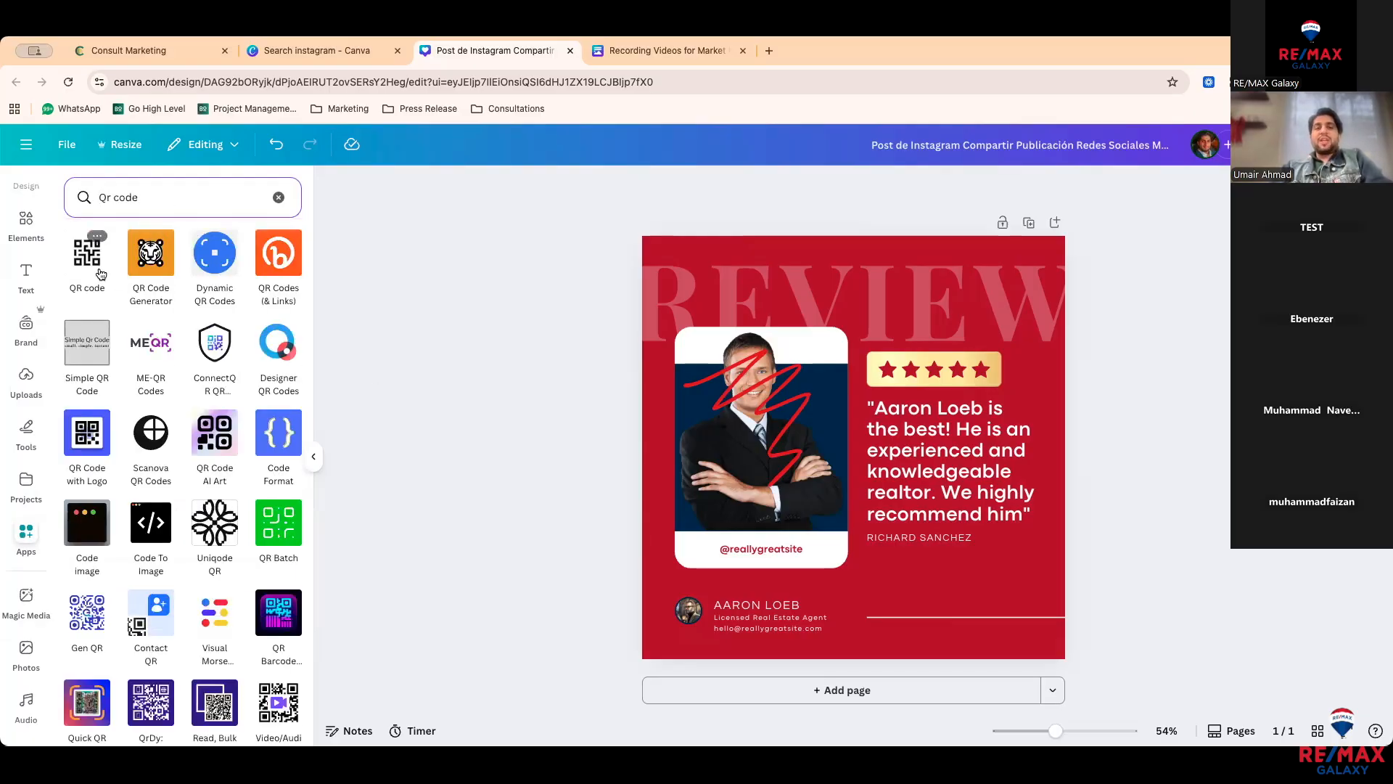
{"action": "left_click", "coordinate": [96, 273]}
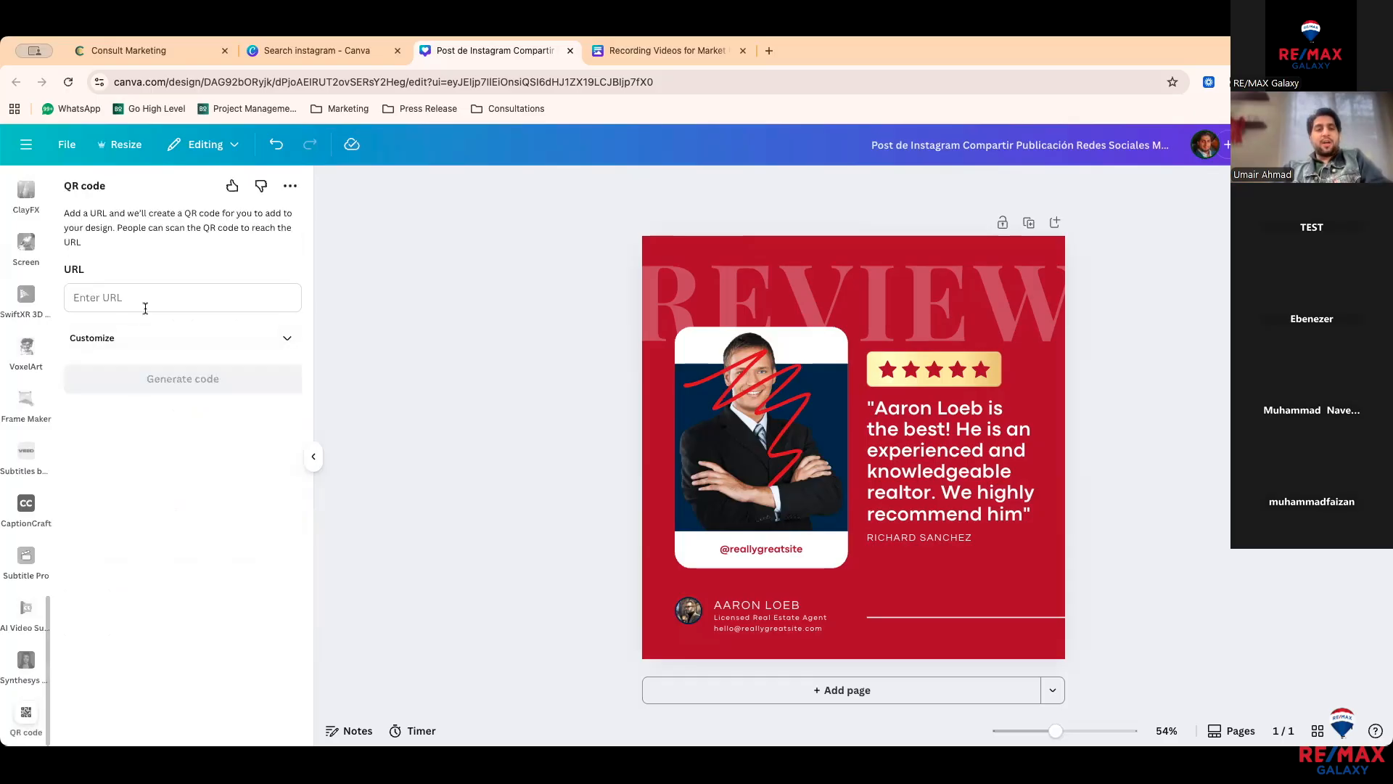
{"action": "left_click", "coordinate": [146, 305]}
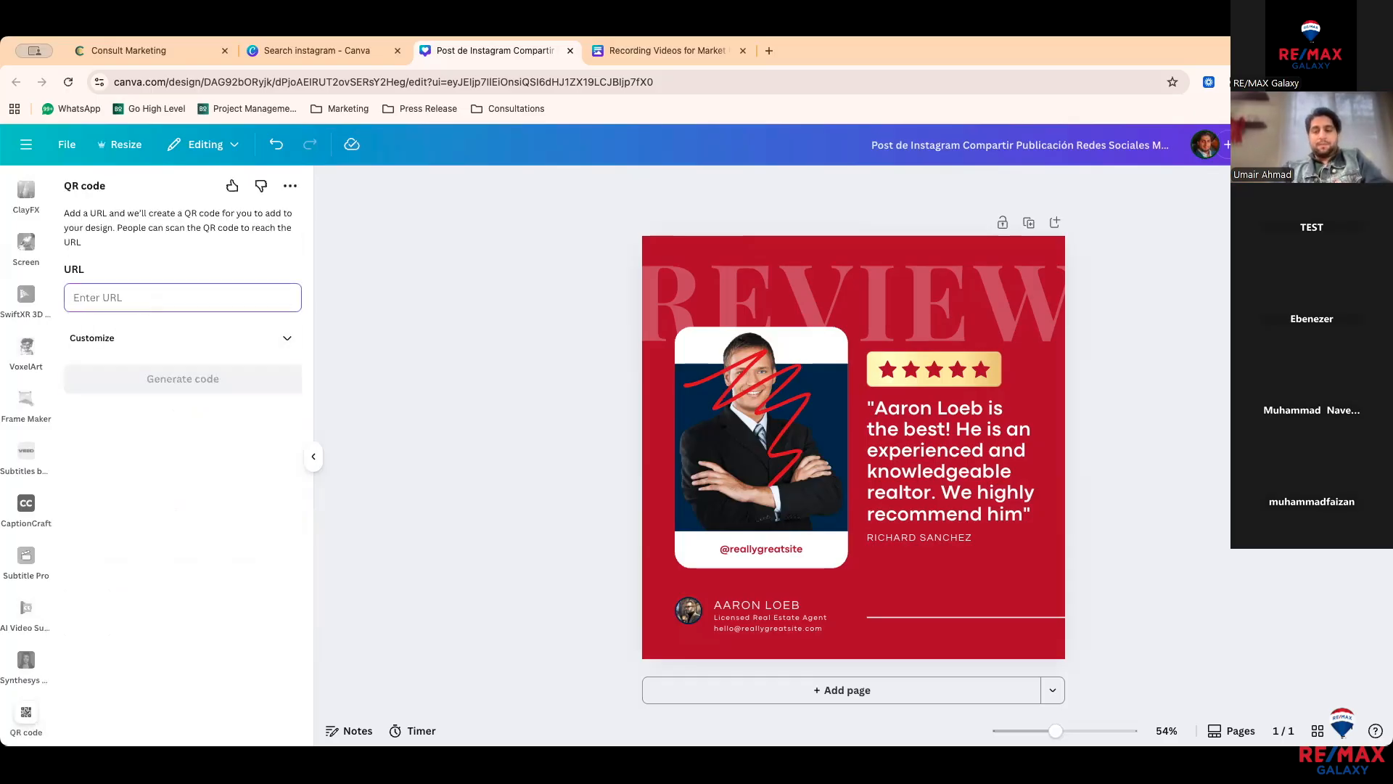
{"action": "type", "text": "ww.bran"}
{"action": "key", "text": "BackSpace"}
{"action": "key", "text": "BackSpace"}
{"action": "key", "text": "BackSpace"}
{"action": "key", "text": "BackSpace"}
{"action": "key", "text": "BackSpace"}
{"action": "type", "text": "www"}
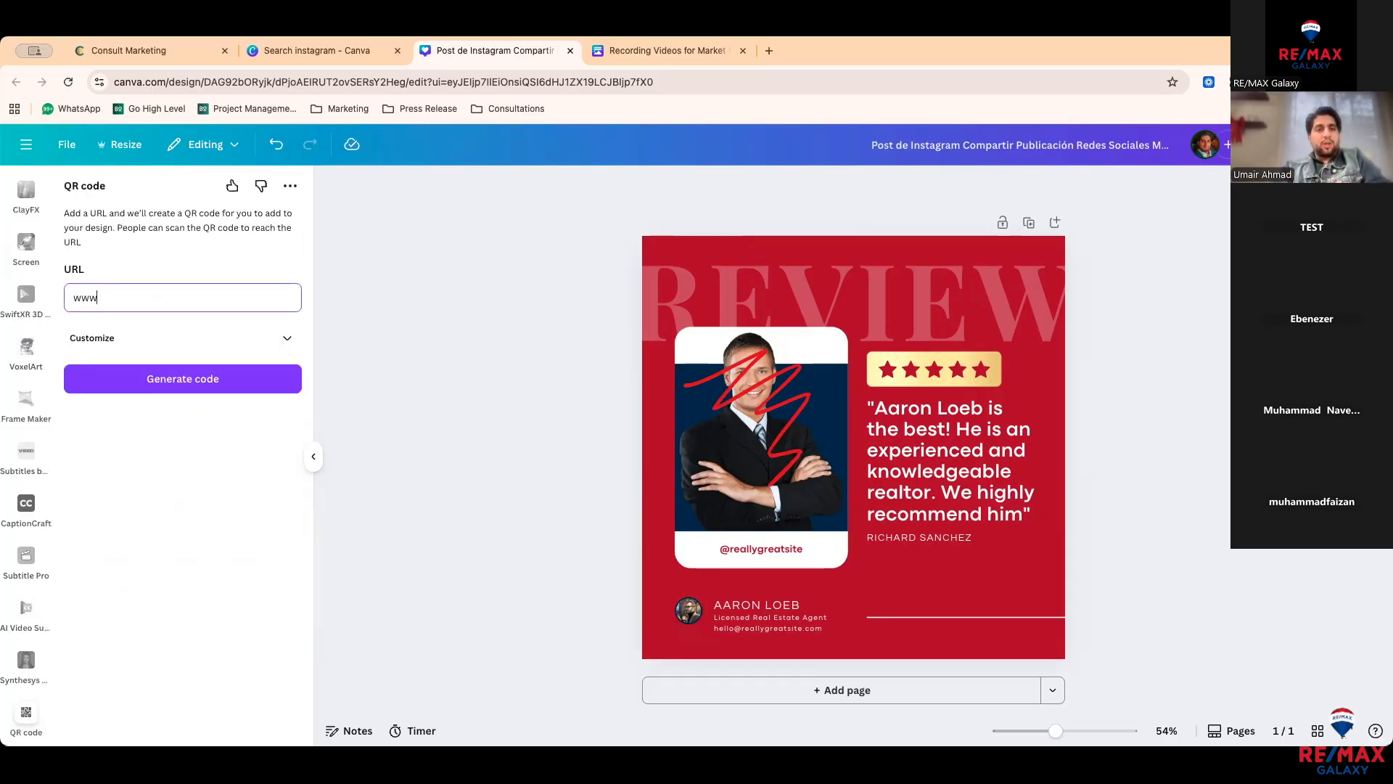
{"action": "type", "text": ".brandbonj"}
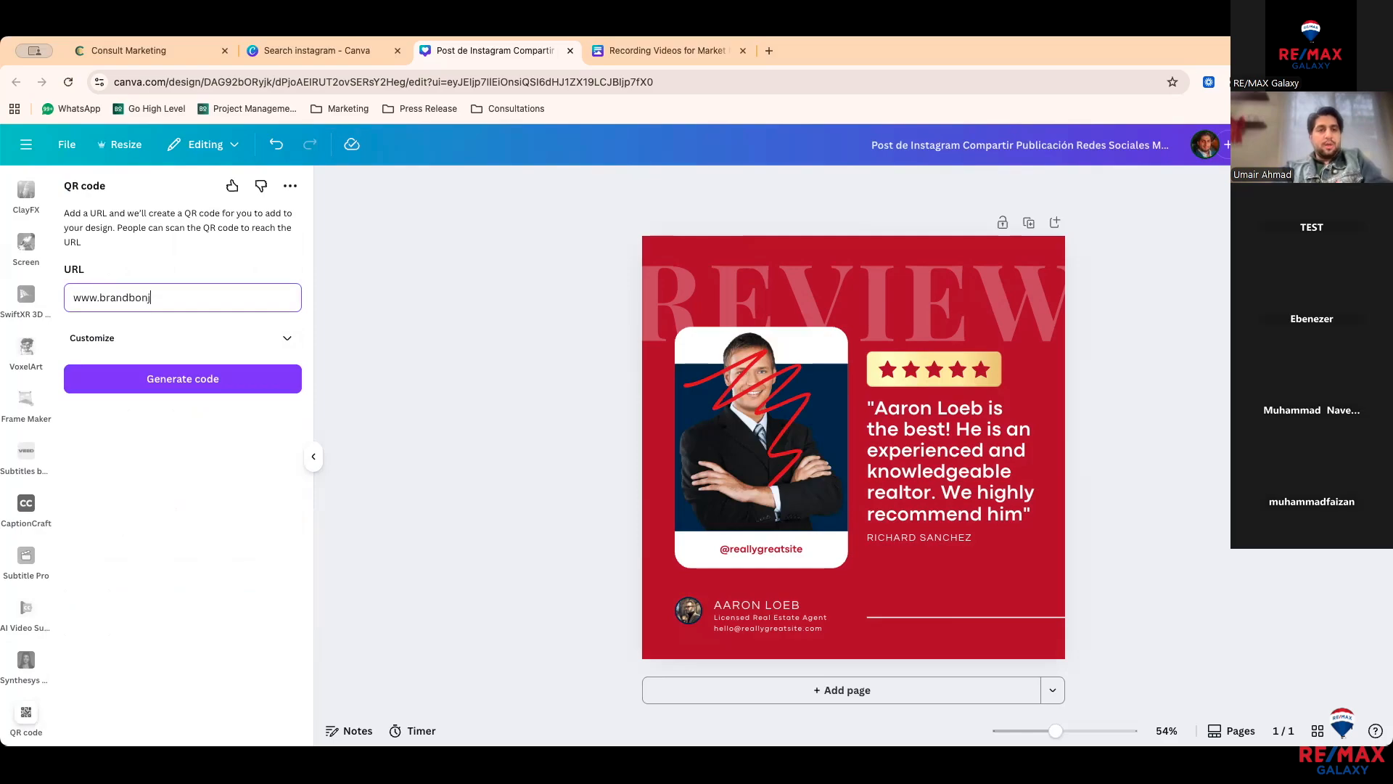
{"action": "type", "text": "our.com"}
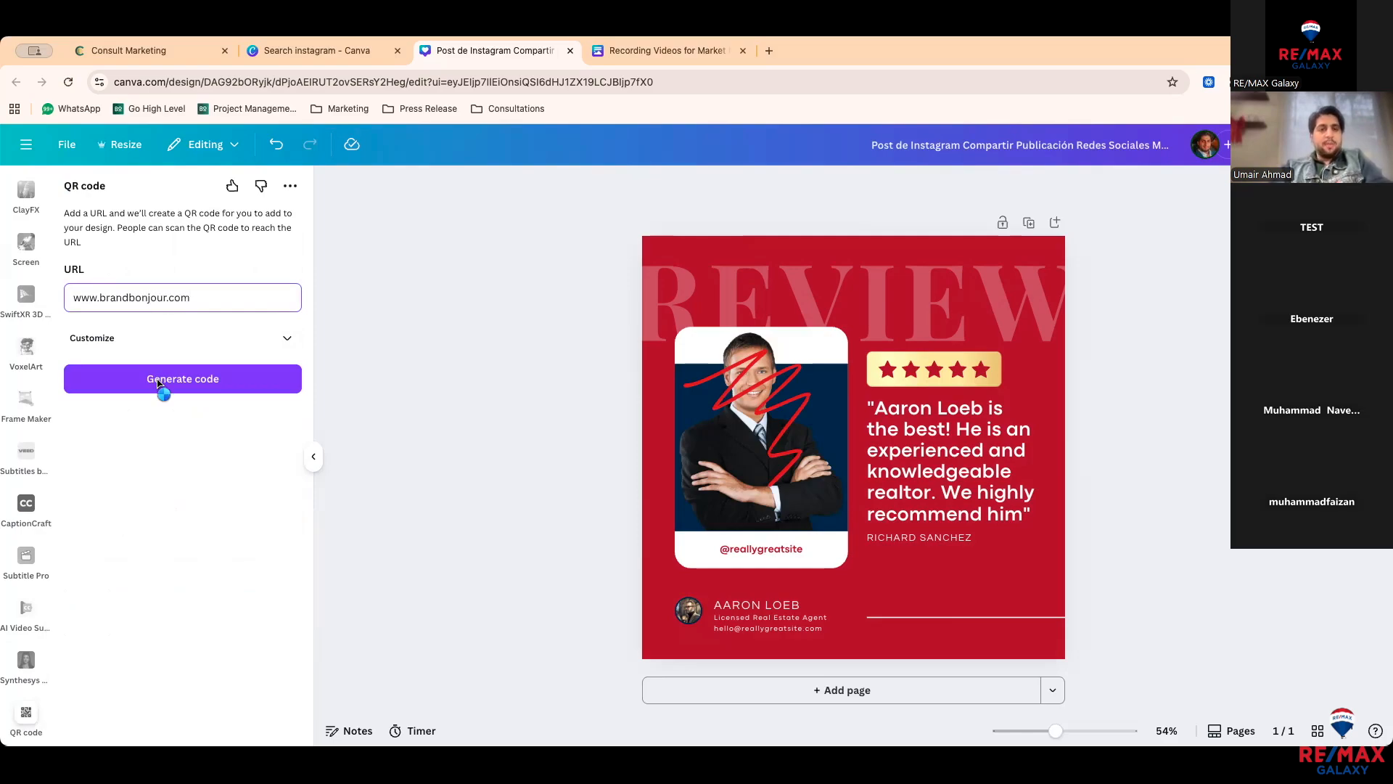
{"action": "left_click", "coordinate": [174, 378]}
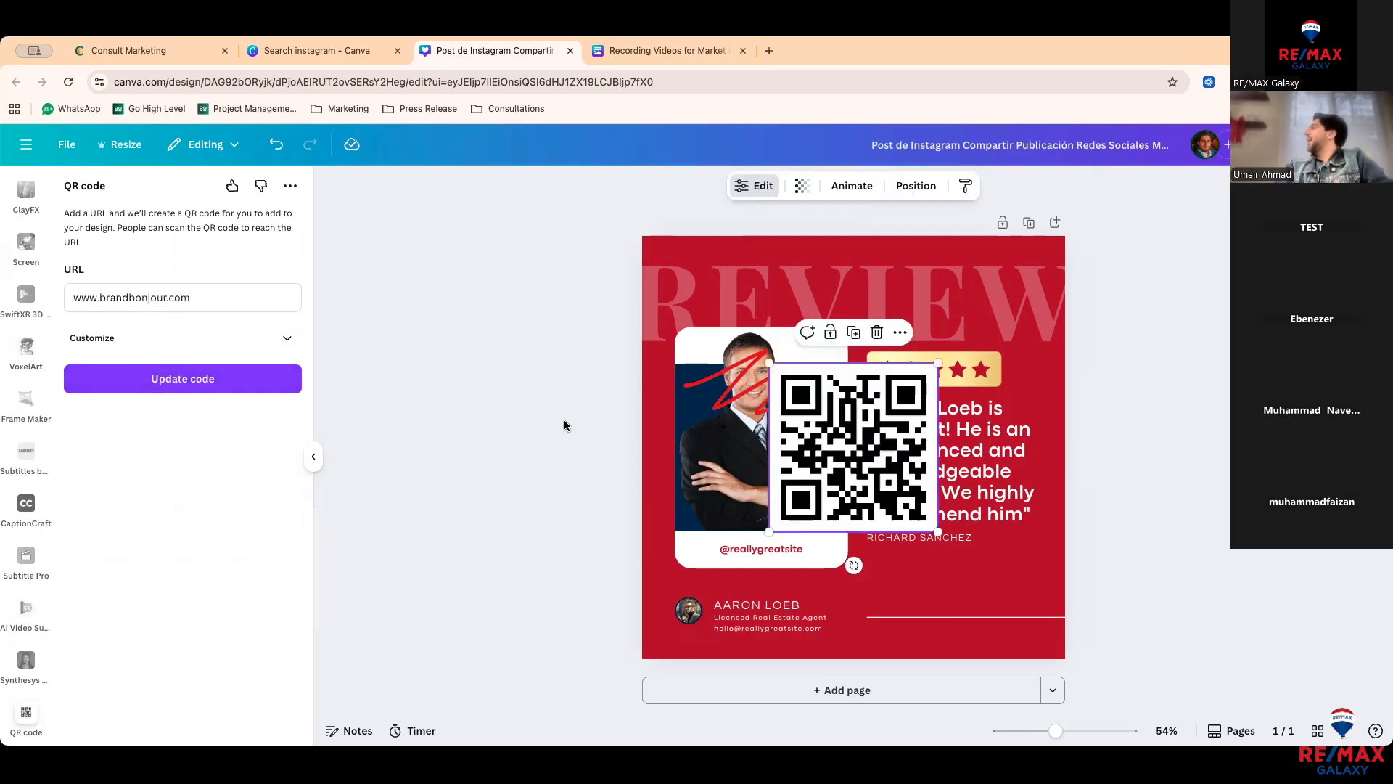
Step: Drag the QR code to the post's top-right, then delete it from the design
{"action": "left_click_drag", "start_coordinate": [860, 447], "coordinate": [959, 350]}
{"action": "key", "text": "Delete"}
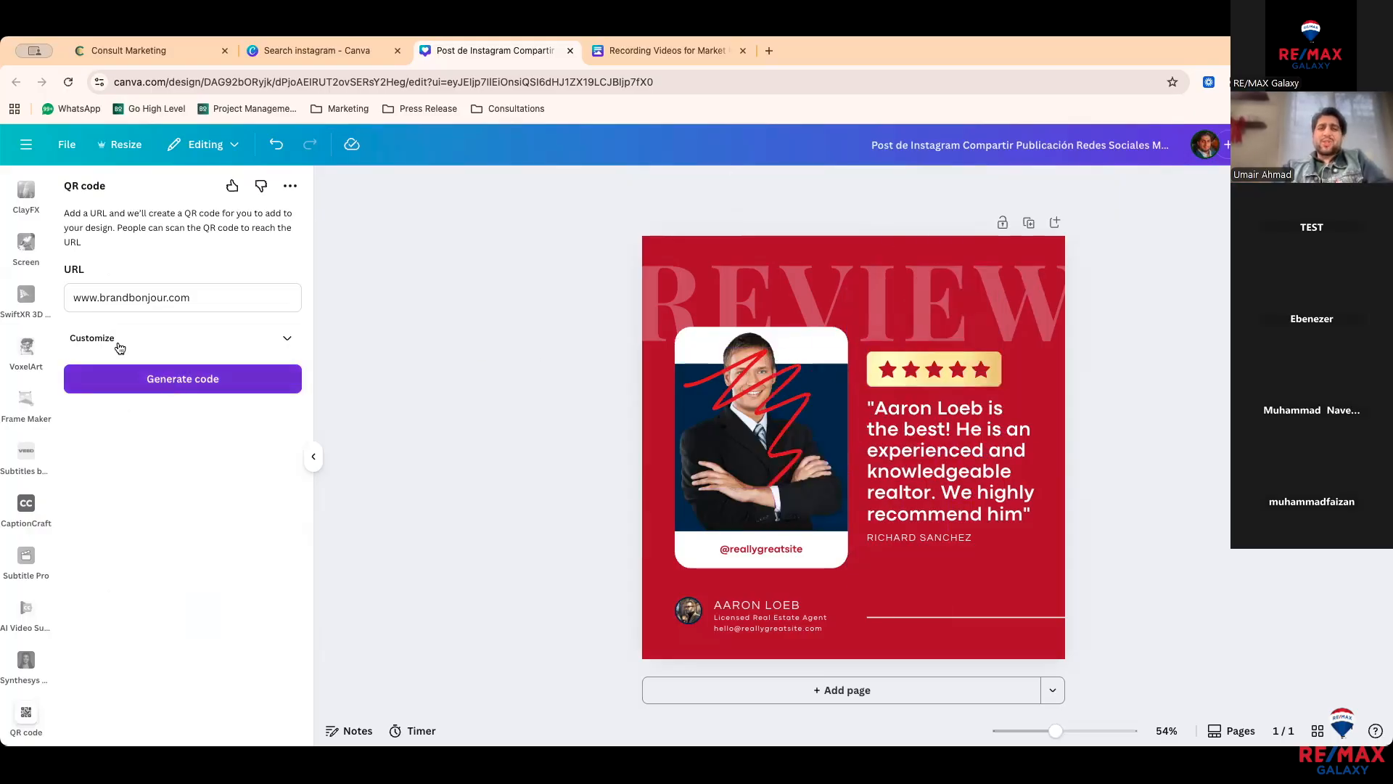
{"action": "scroll", "coordinate": [36, 371], "scroll_direction": "up", "scroll_amount": 5}
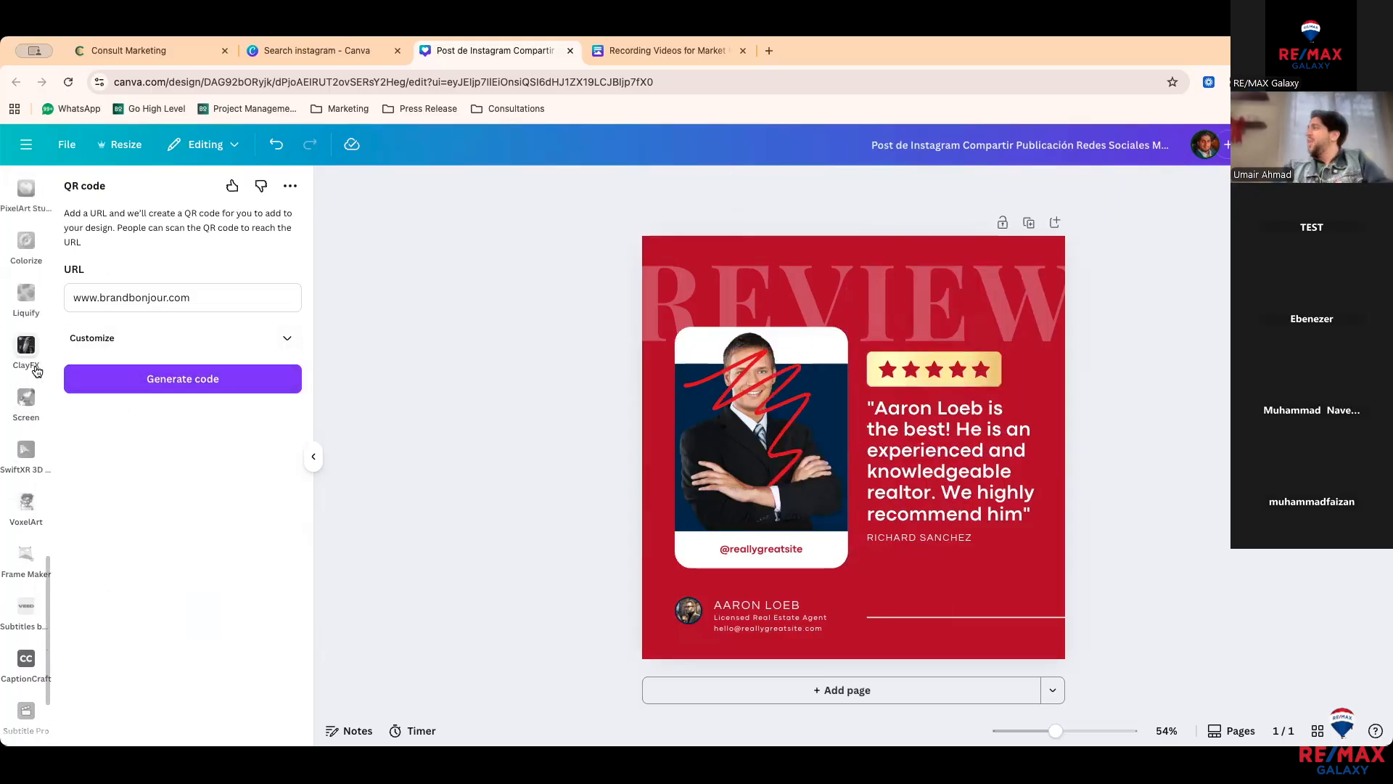
{"action": "scroll", "coordinate": [36, 372], "scroll_direction": "up", "scroll_amount": 1}
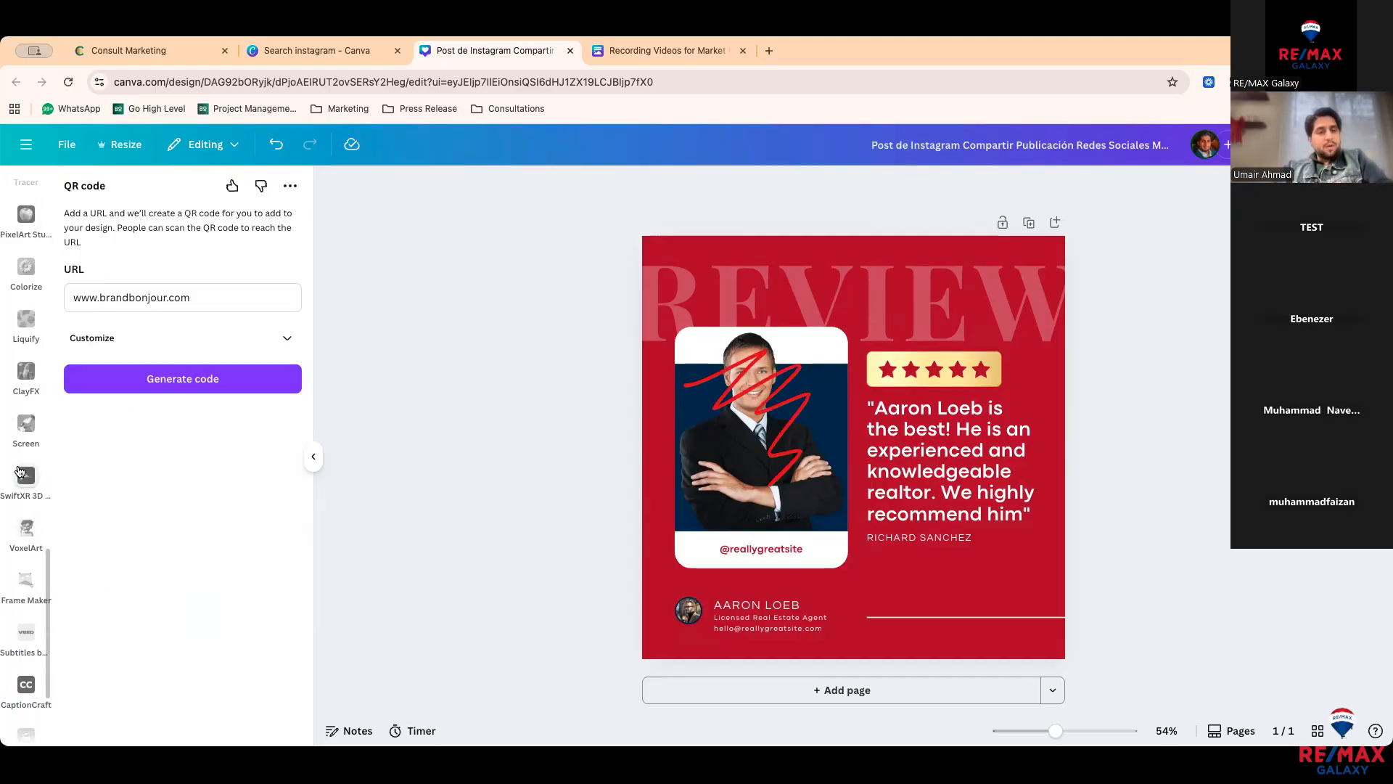
{"action": "scroll", "coordinate": [23, 334], "scroll_direction": "up", "scroll_amount": 4}
{"action": "scroll", "coordinate": [22, 323], "scroll_direction": "up", "scroll_amount": 10}
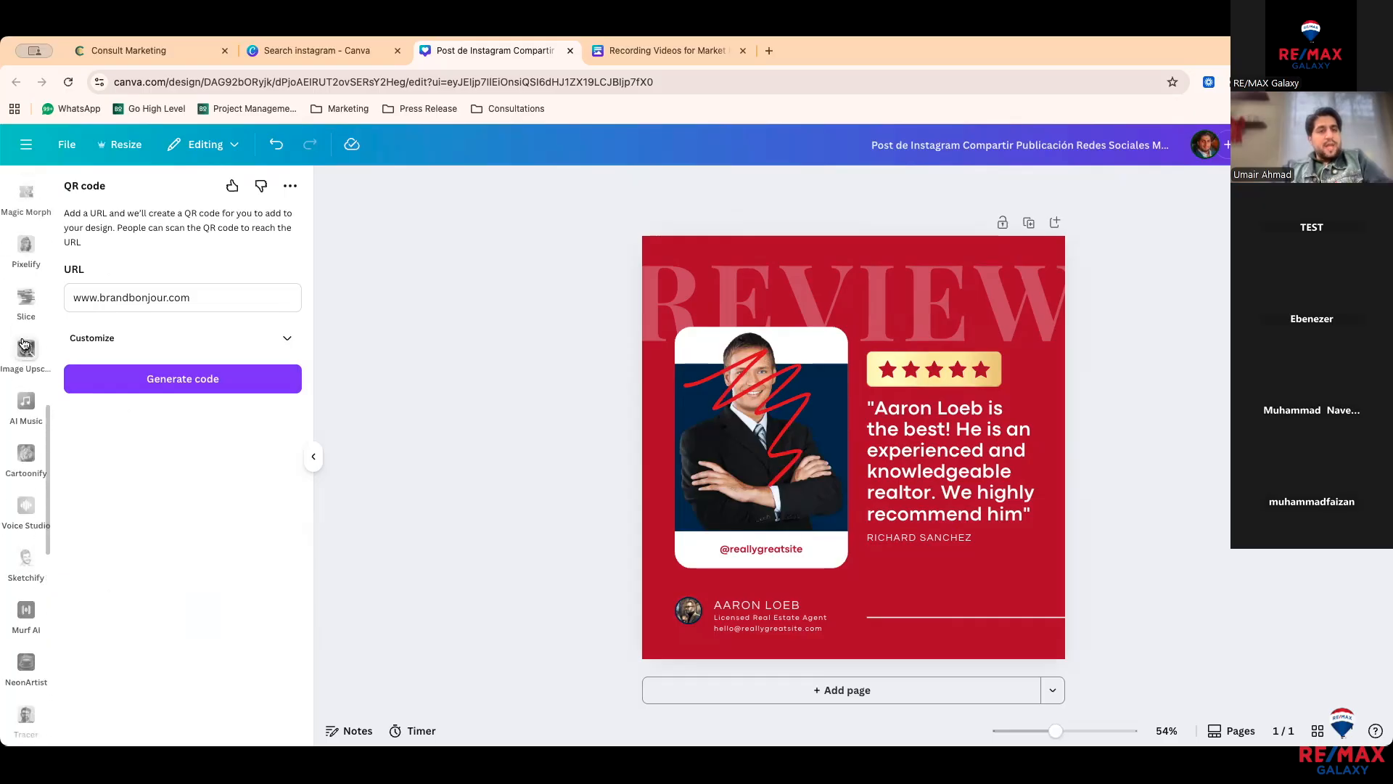
{"action": "scroll", "coordinate": [24, 343], "scroll_direction": "down", "scroll_amount": 5}
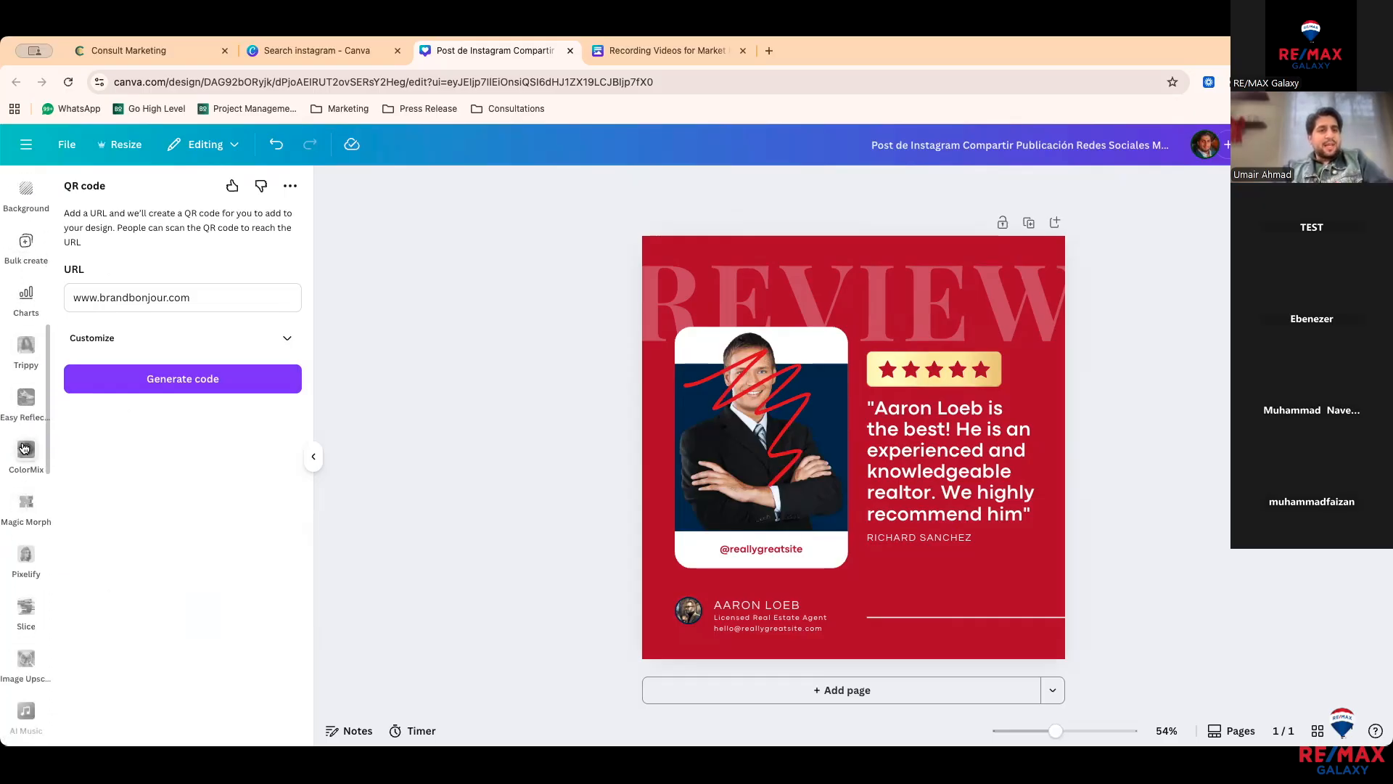
{"action": "scroll", "coordinate": [26, 501], "scroll_direction": "down", "scroll_amount": 1}
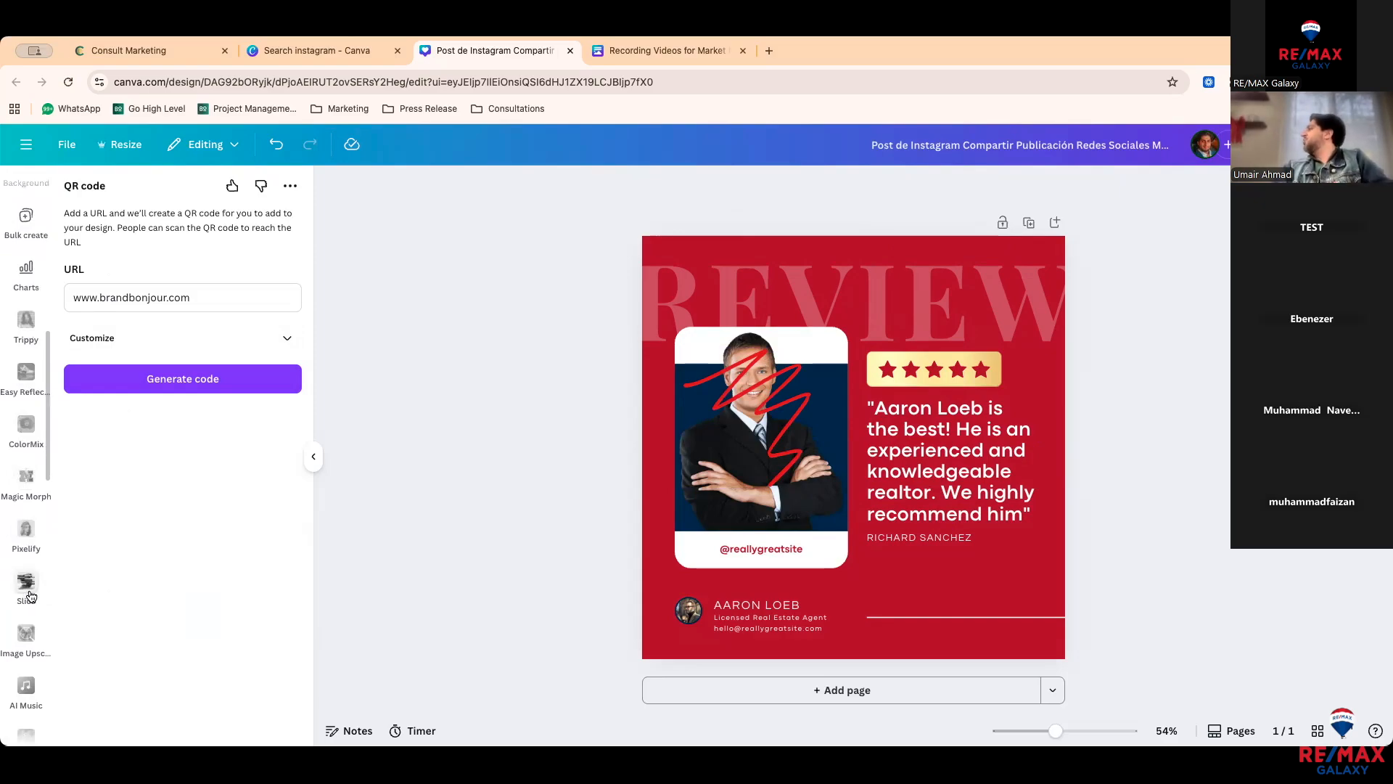
Step: Return to the apps list and clear the QR code search
{"action": "scroll", "coordinate": [29, 597], "scroll_direction": "up", "scroll_amount": 8}
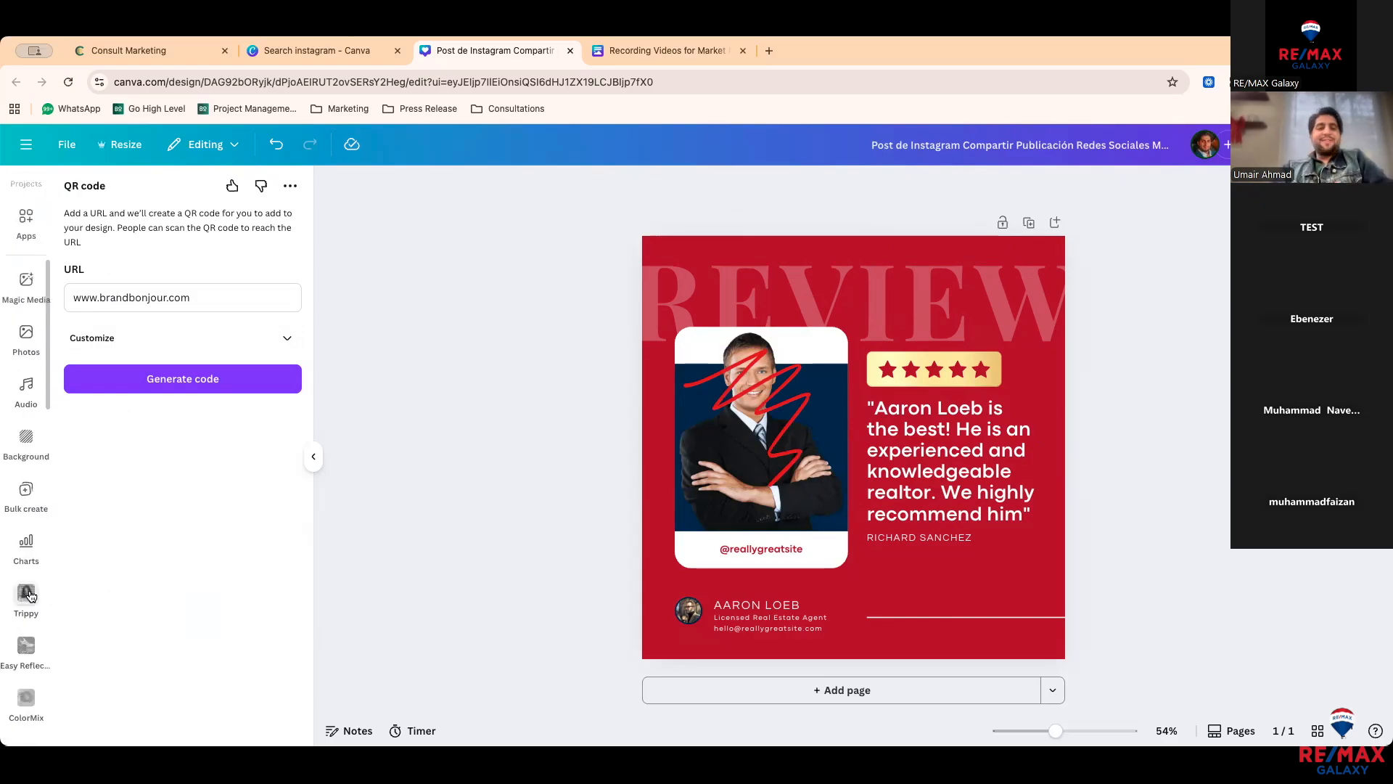
{"action": "scroll", "coordinate": [28, 478], "scroll_direction": "up", "scroll_amount": 3}
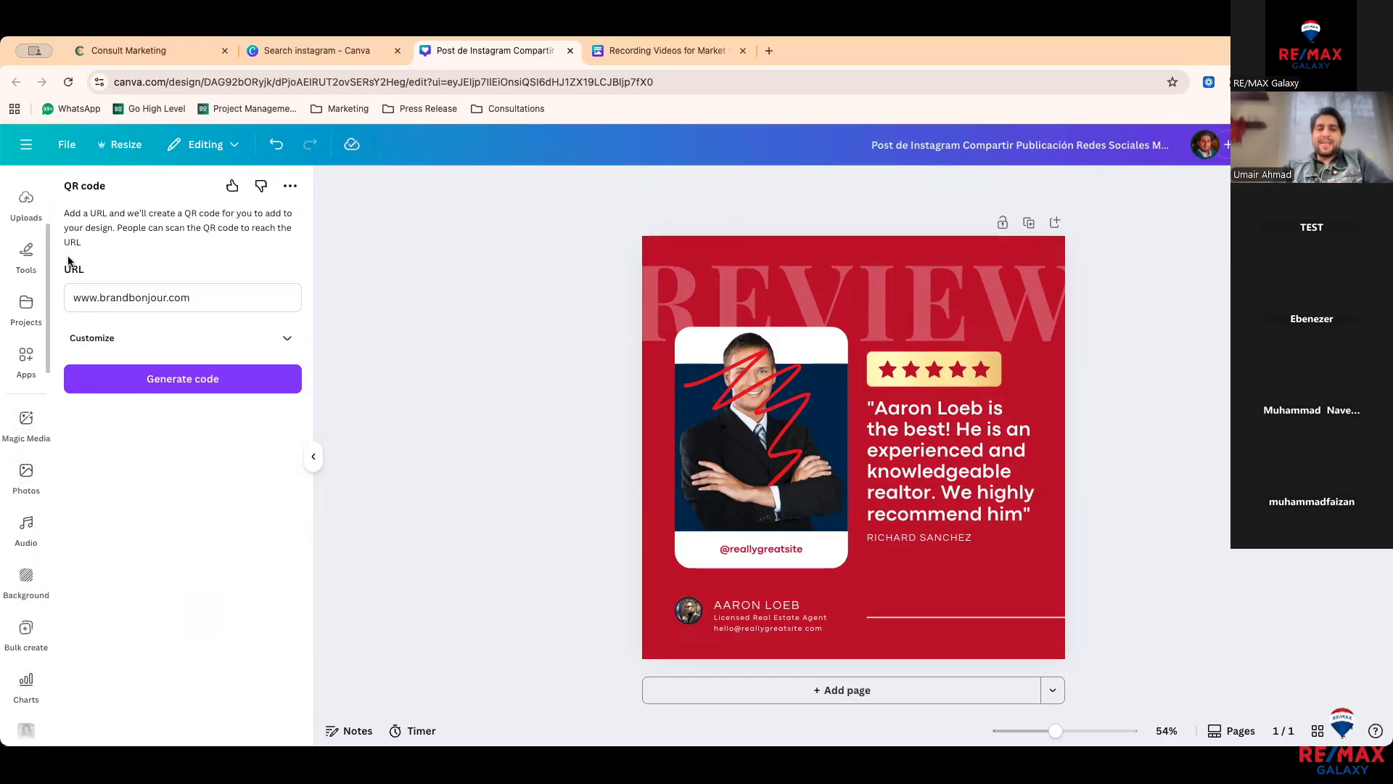
{"action": "left_click", "coordinate": [27, 359]}
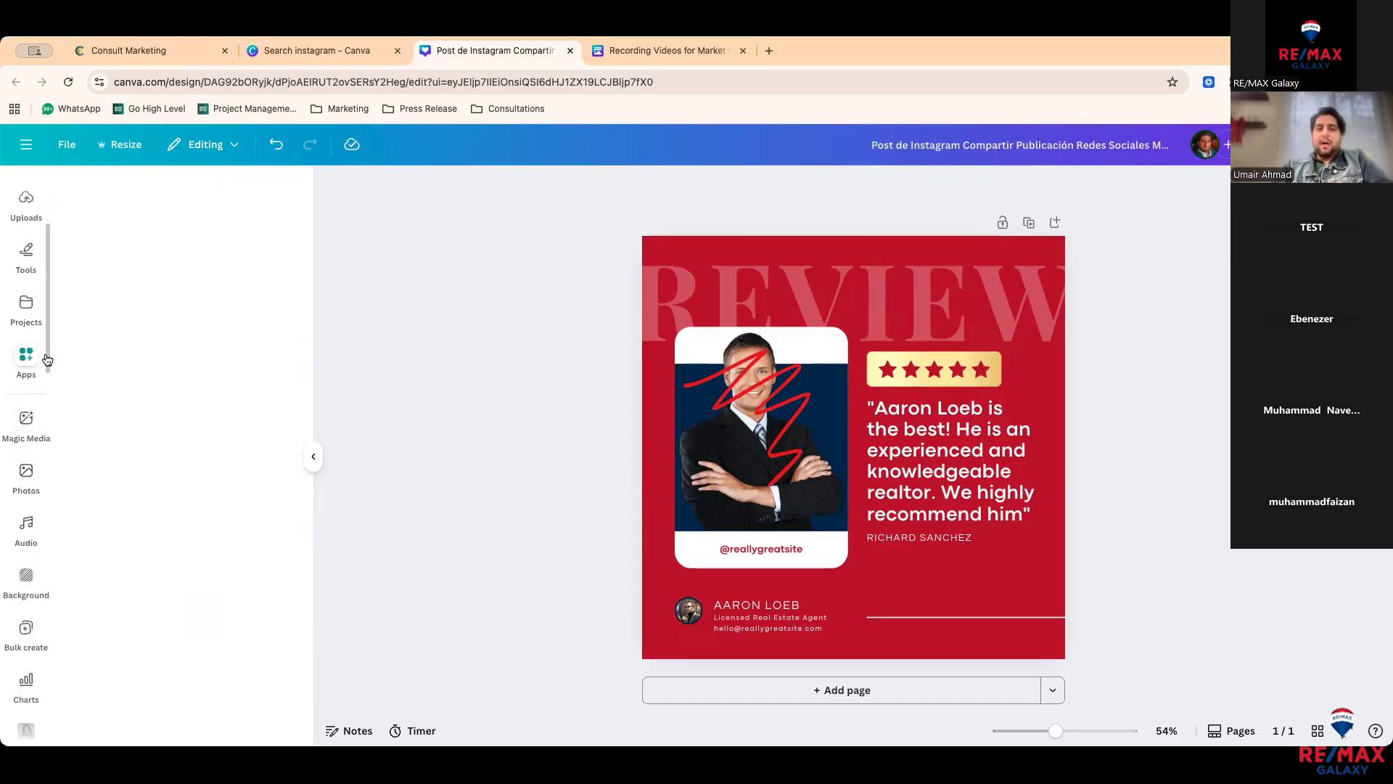
{"action": "left_click", "coordinate": [279, 198]}
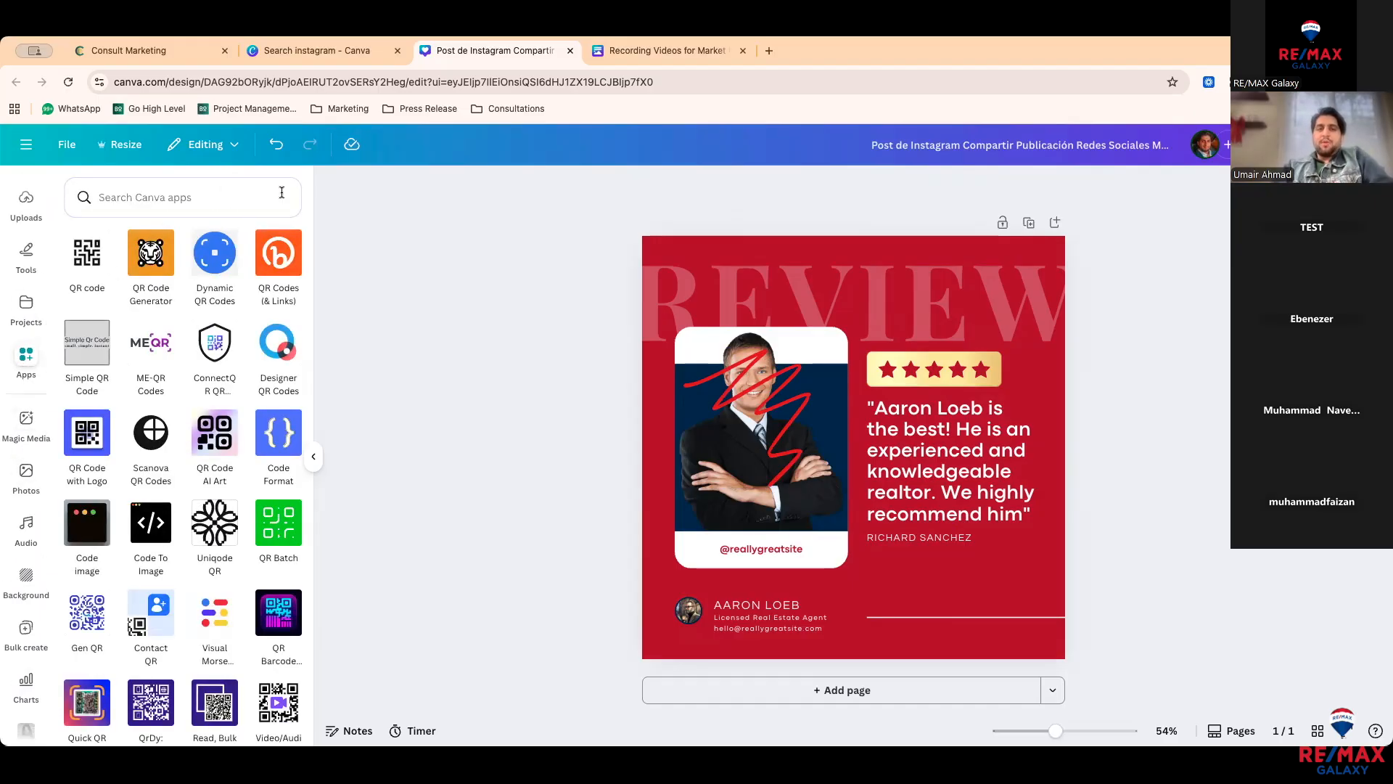
Step: Browse the apps and the audio library, then show the background choices
{"action": "scroll", "coordinate": [168, 424], "scroll_direction": "down", "scroll_amount": 1}
{"action": "scroll", "coordinate": [174, 486], "scroll_direction": "down", "scroll_amount": 3}
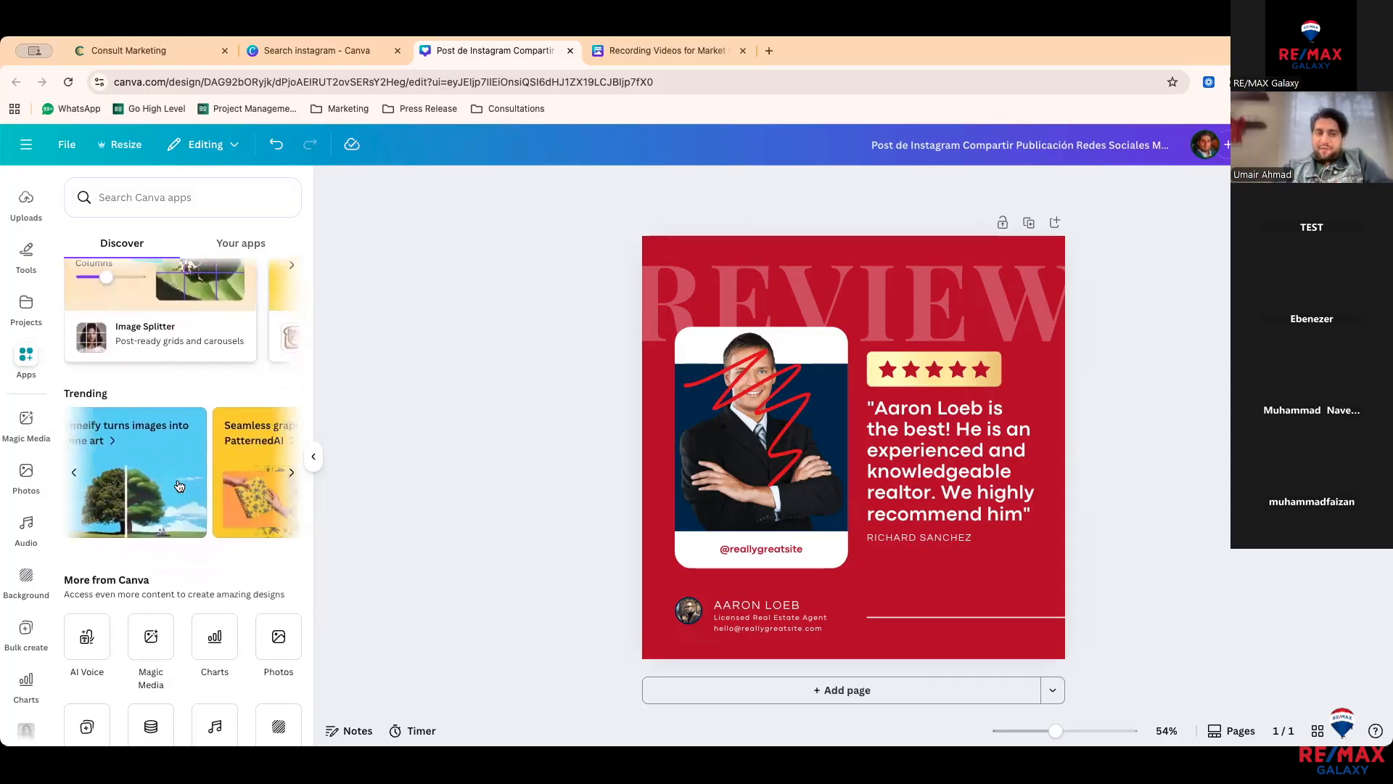
{"action": "scroll", "coordinate": [181, 508], "scroll_direction": "down", "scroll_amount": 3}
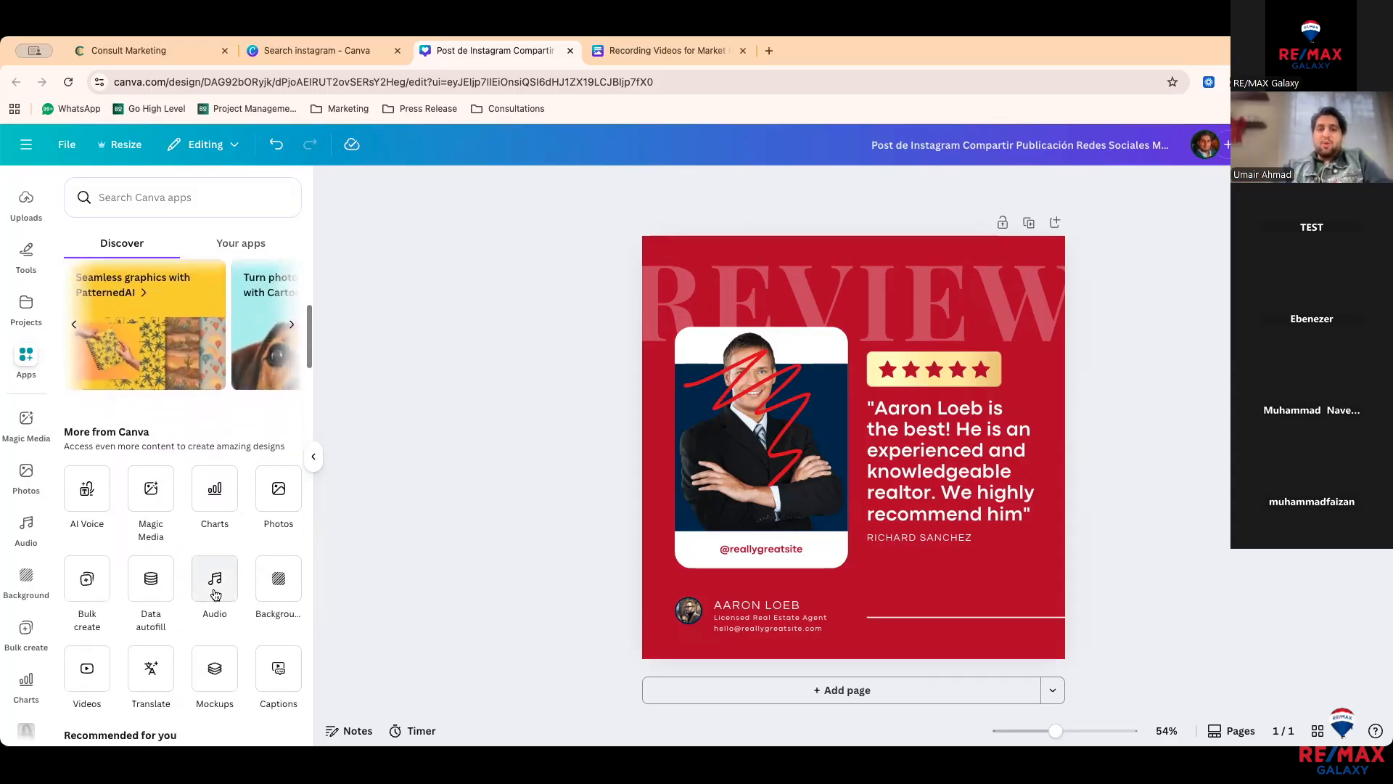
{"action": "left_click", "coordinate": [215, 594]}
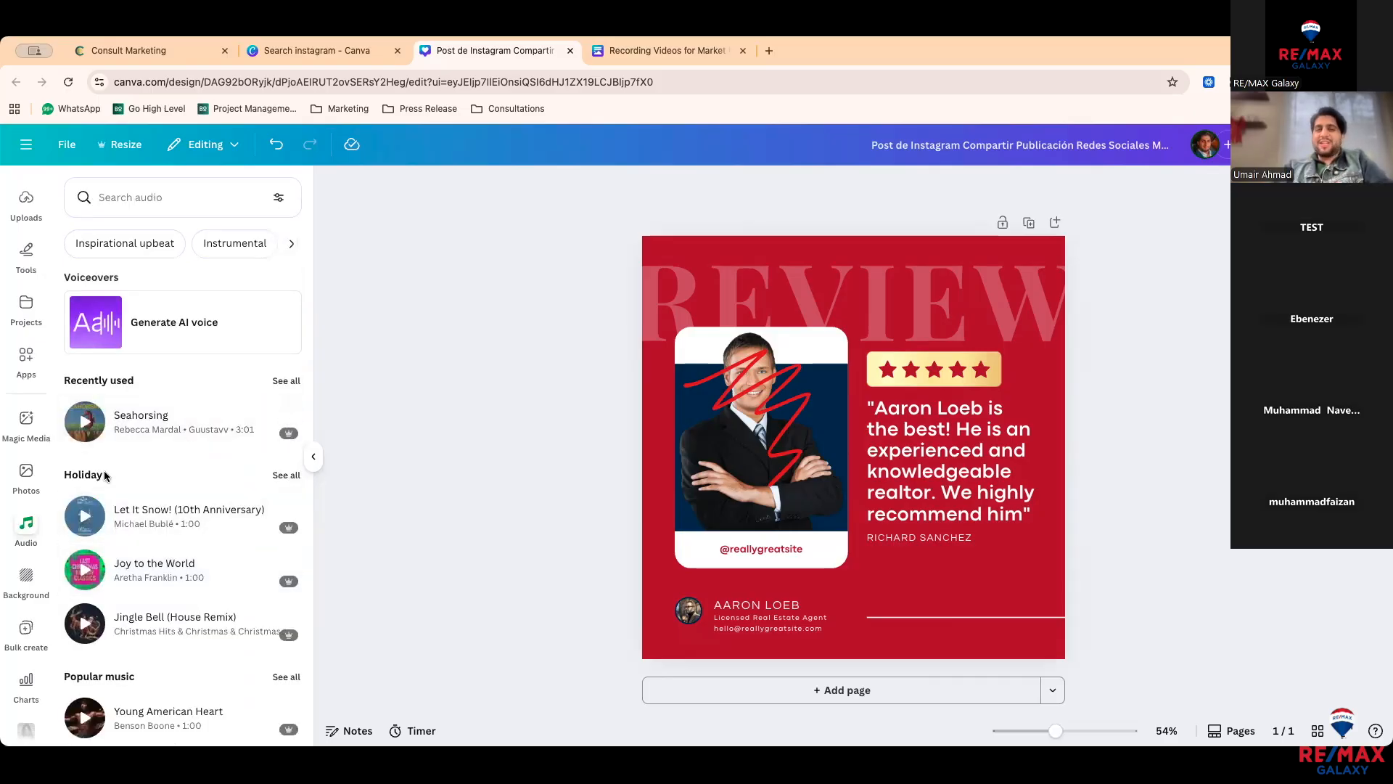
{"action": "scroll", "coordinate": [30, 531], "scroll_direction": "down", "scroll_amount": 1}
{"action": "left_click", "coordinate": [26, 548]}
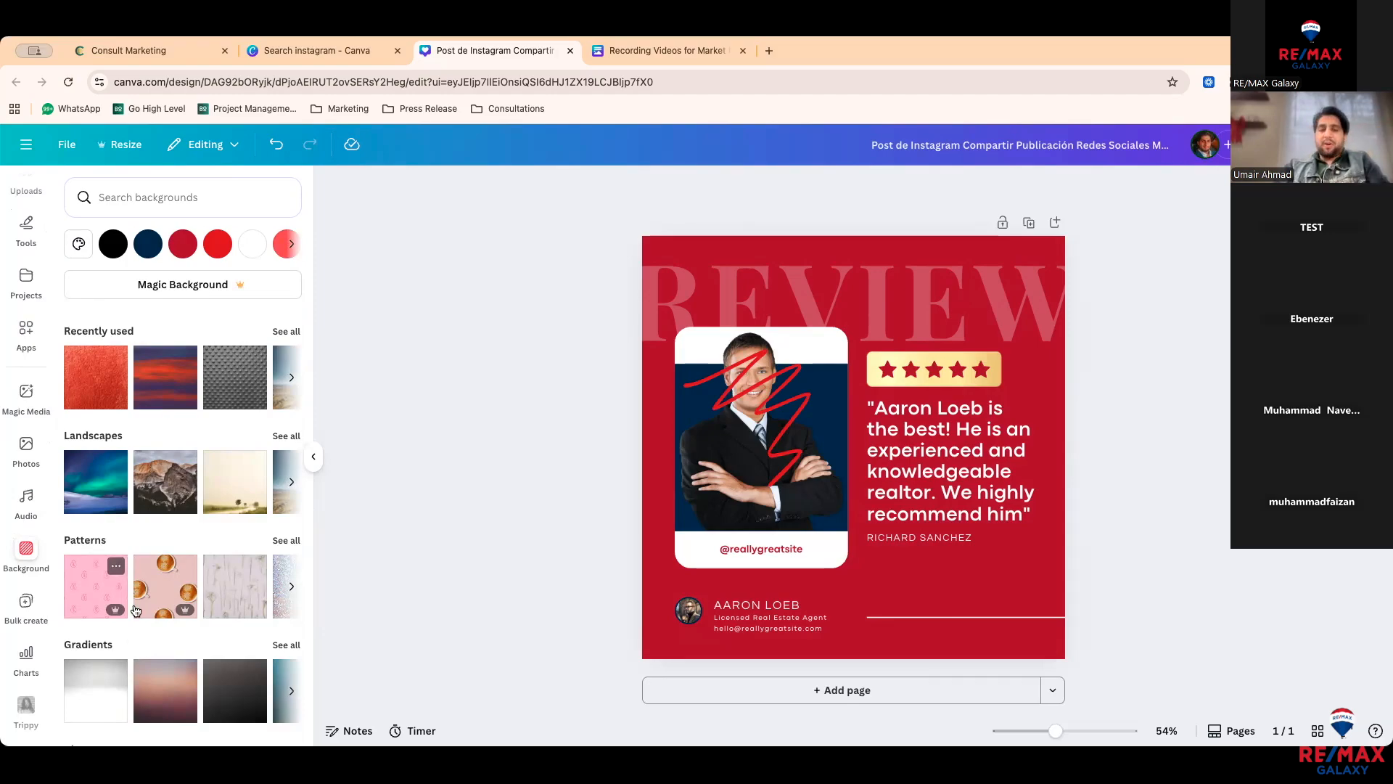
Step: Fill the post with the pink dollar-sign pattern and show the Bulk create data sources
{"action": "left_click", "coordinate": [99, 598]}
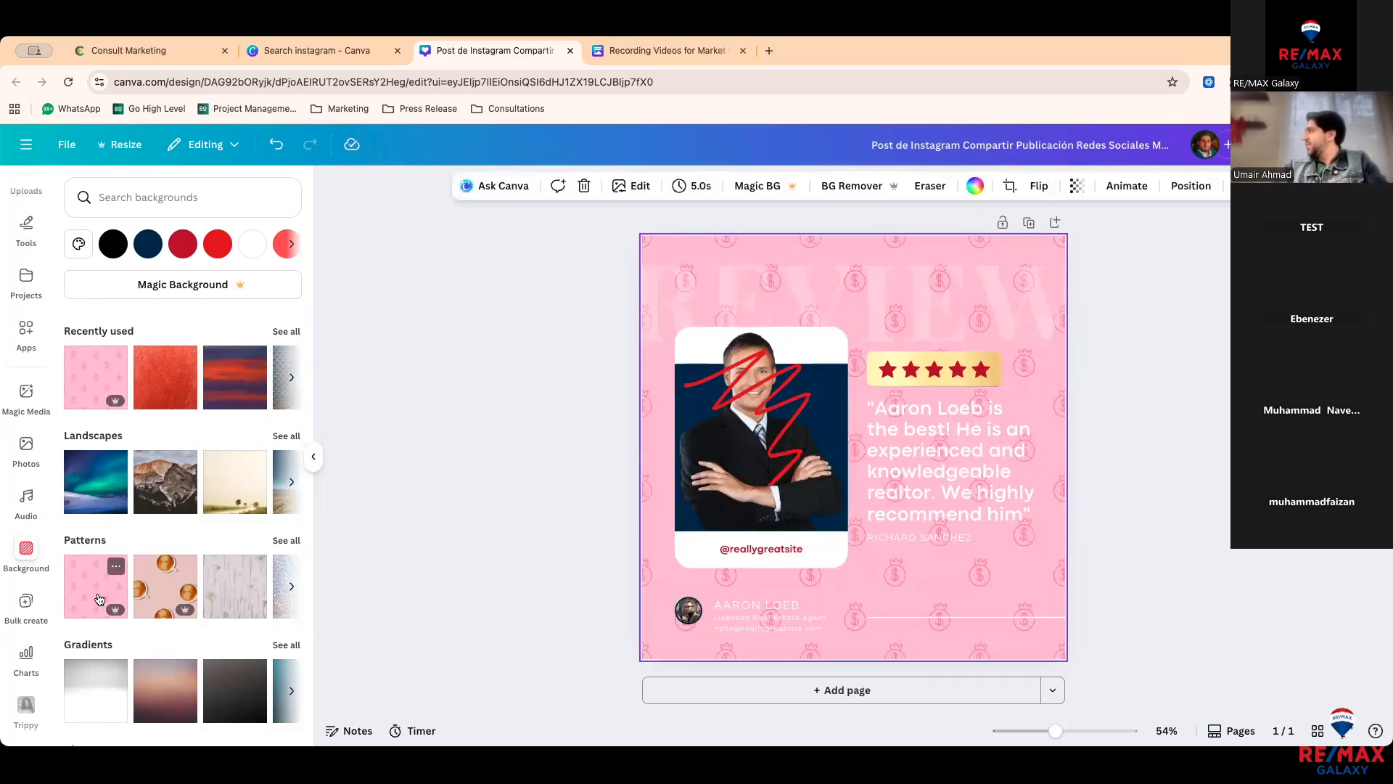
{"action": "scroll", "coordinate": [36, 573], "scroll_direction": "down", "scroll_amount": 1}
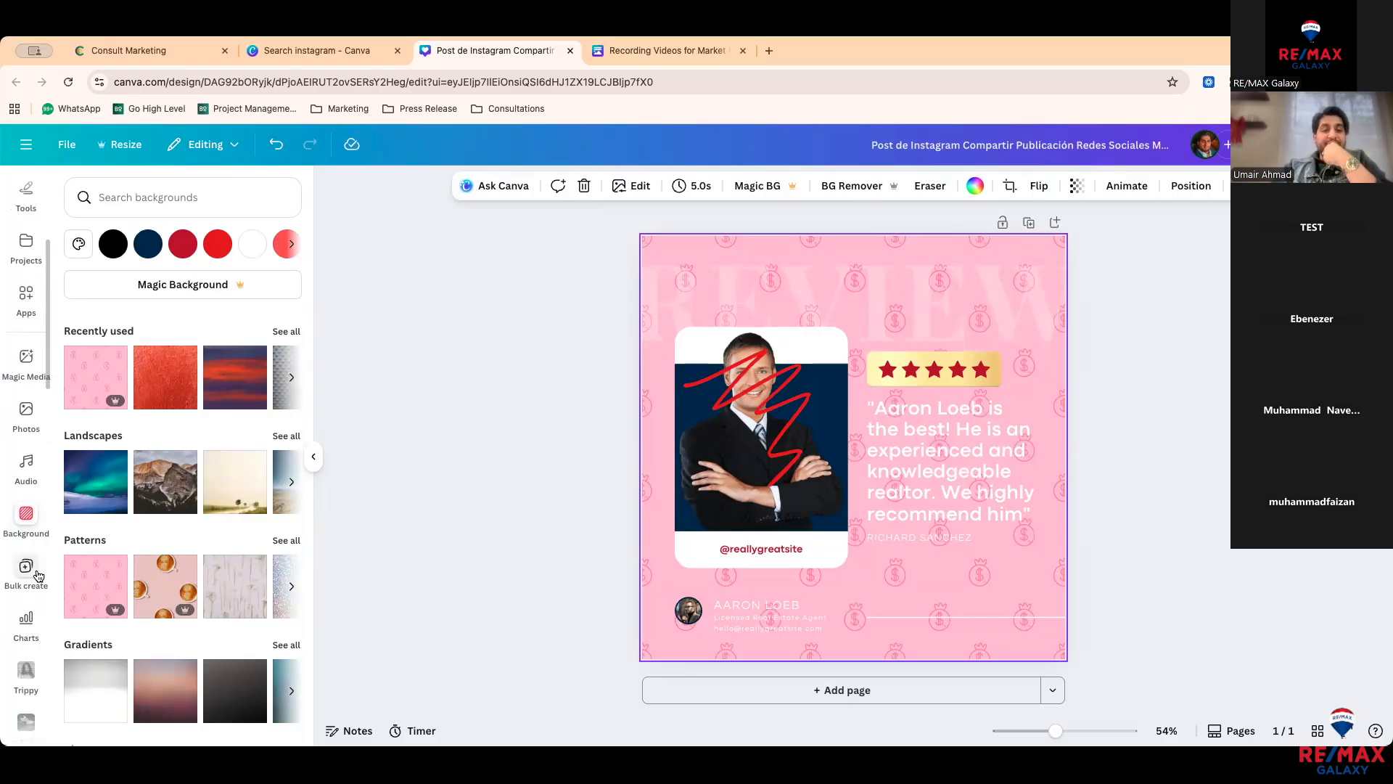
{"action": "left_click", "coordinate": [38, 576]}
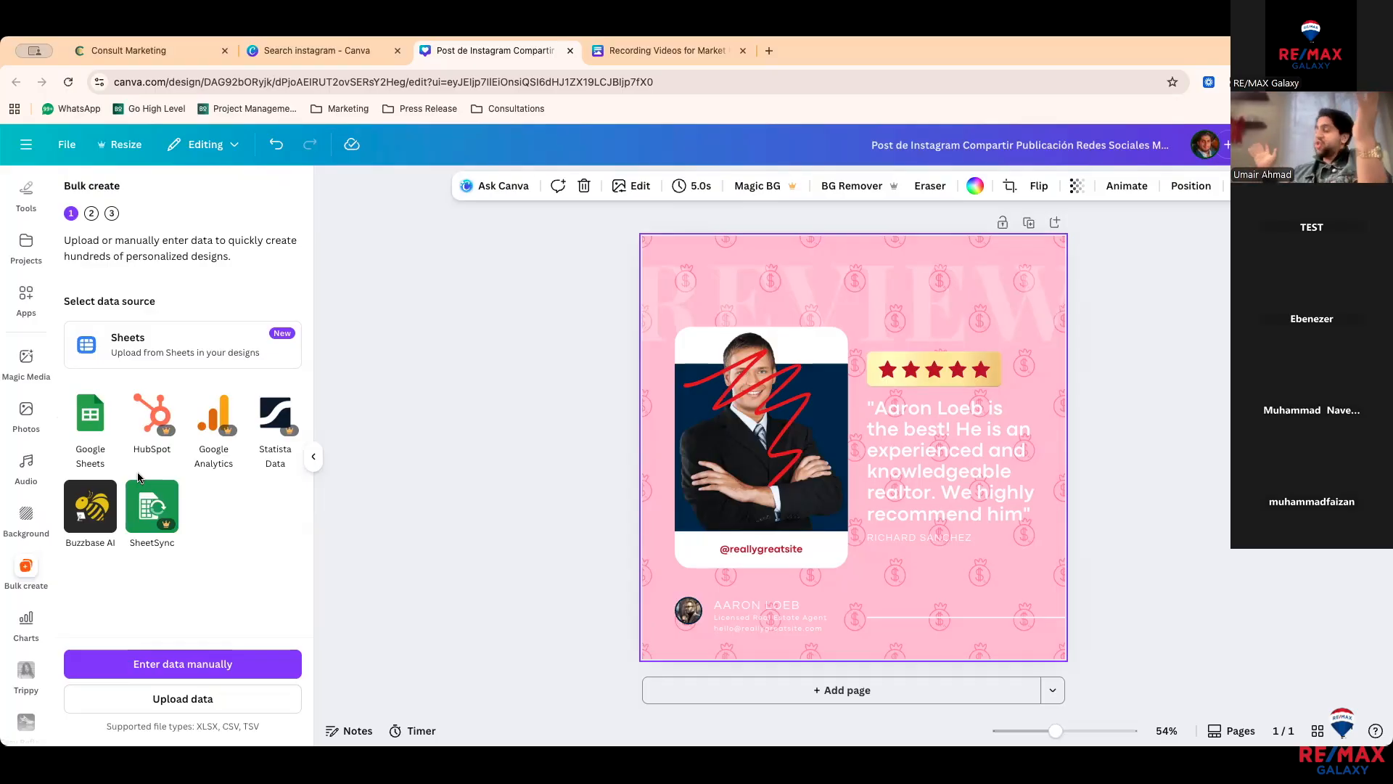
Step: Delete the red scribble over the agent's photo and open the main Canva menu
{"action": "left_click", "coordinate": [736, 402]}
{"action": "key", "text": "Delete"}
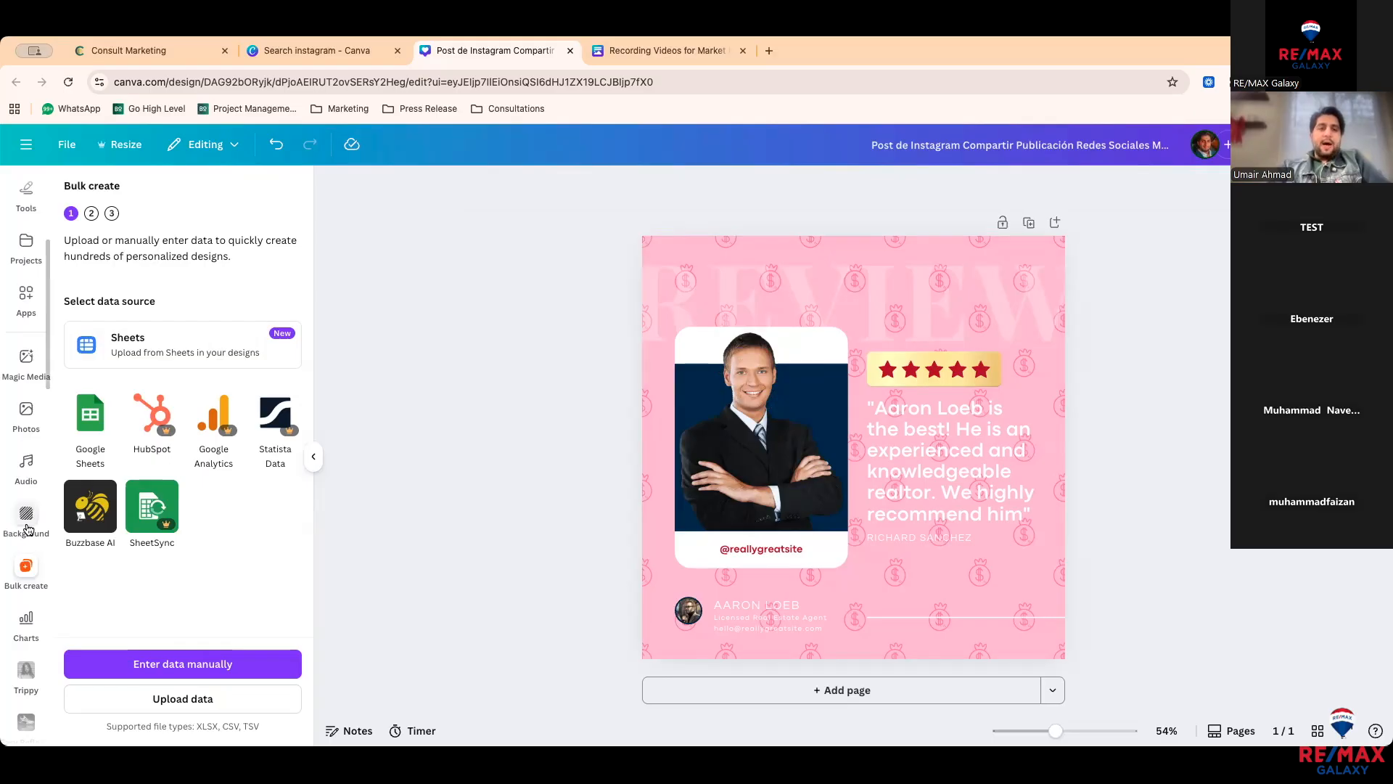
{"action": "scroll", "coordinate": [26, 530], "scroll_direction": "up", "scroll_amount": 4}
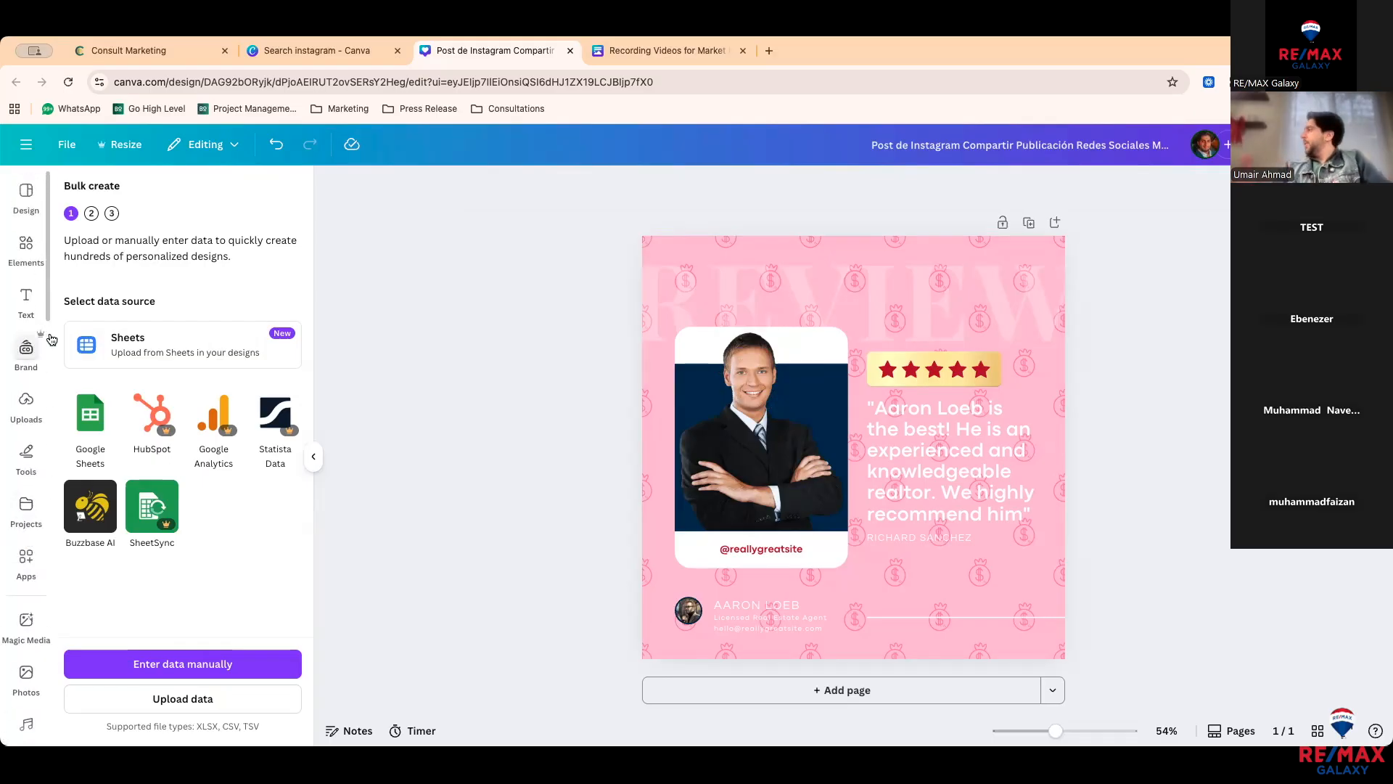
{"action": "left_click", "coordinate": [26, 144]}
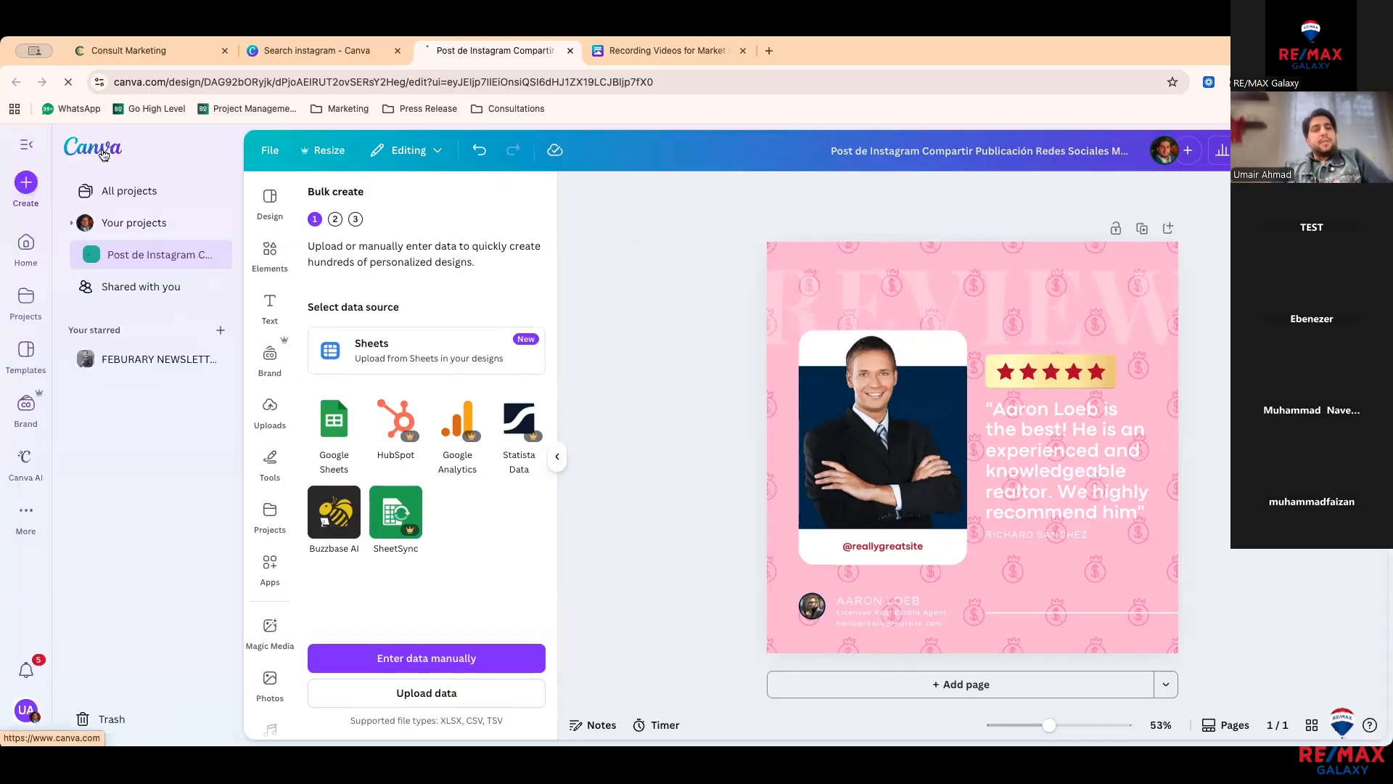
Step: Go back to Canva home and show Recents with the Open House post and Realtor 10x Brand Kit
{"action": "left_click", "coordinate": [103, 152]}
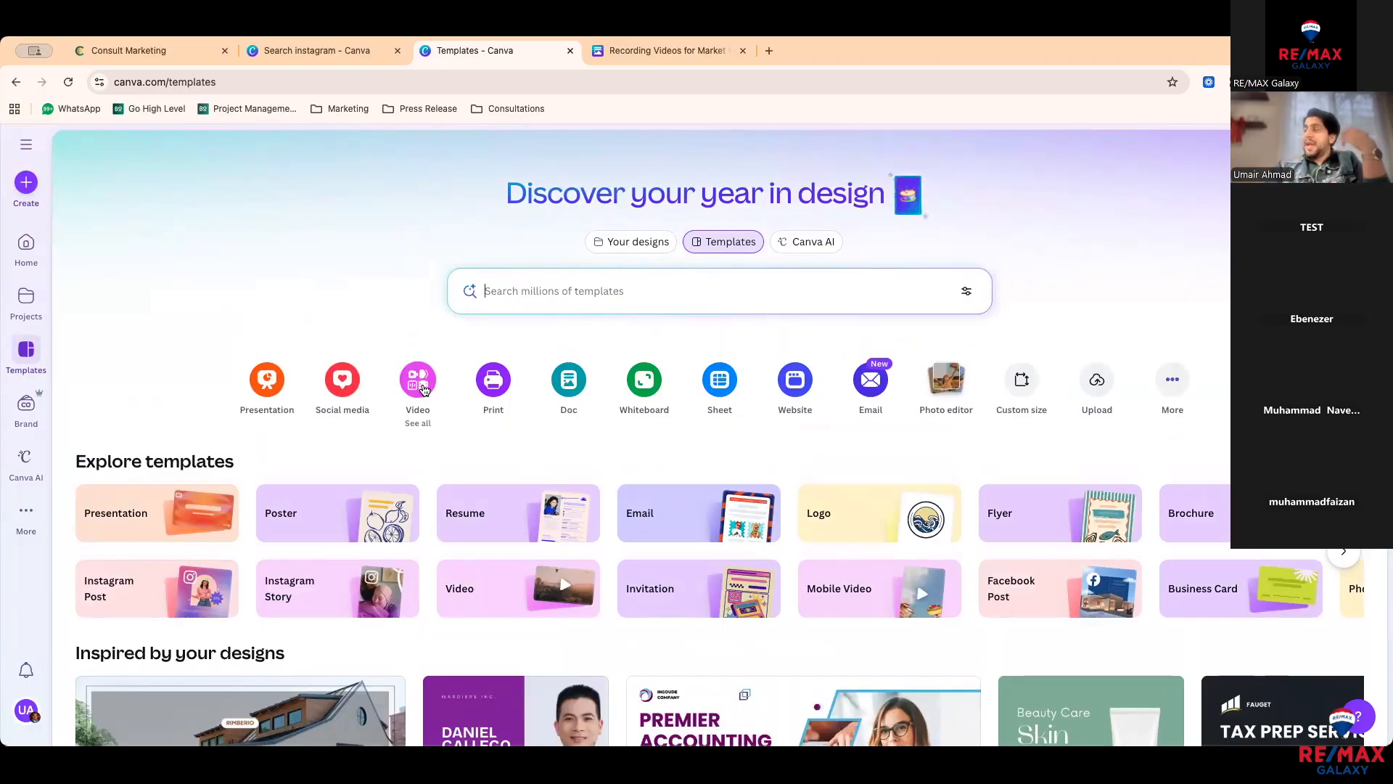
{"action": "scroll", "coordinate": [423, 389], "scroll_direction": "down", "scroll_amount": 1}
{"action": "scroll", "coordinate": [228, 422], "scroll_direction": "down", "scroll_amount": 3}
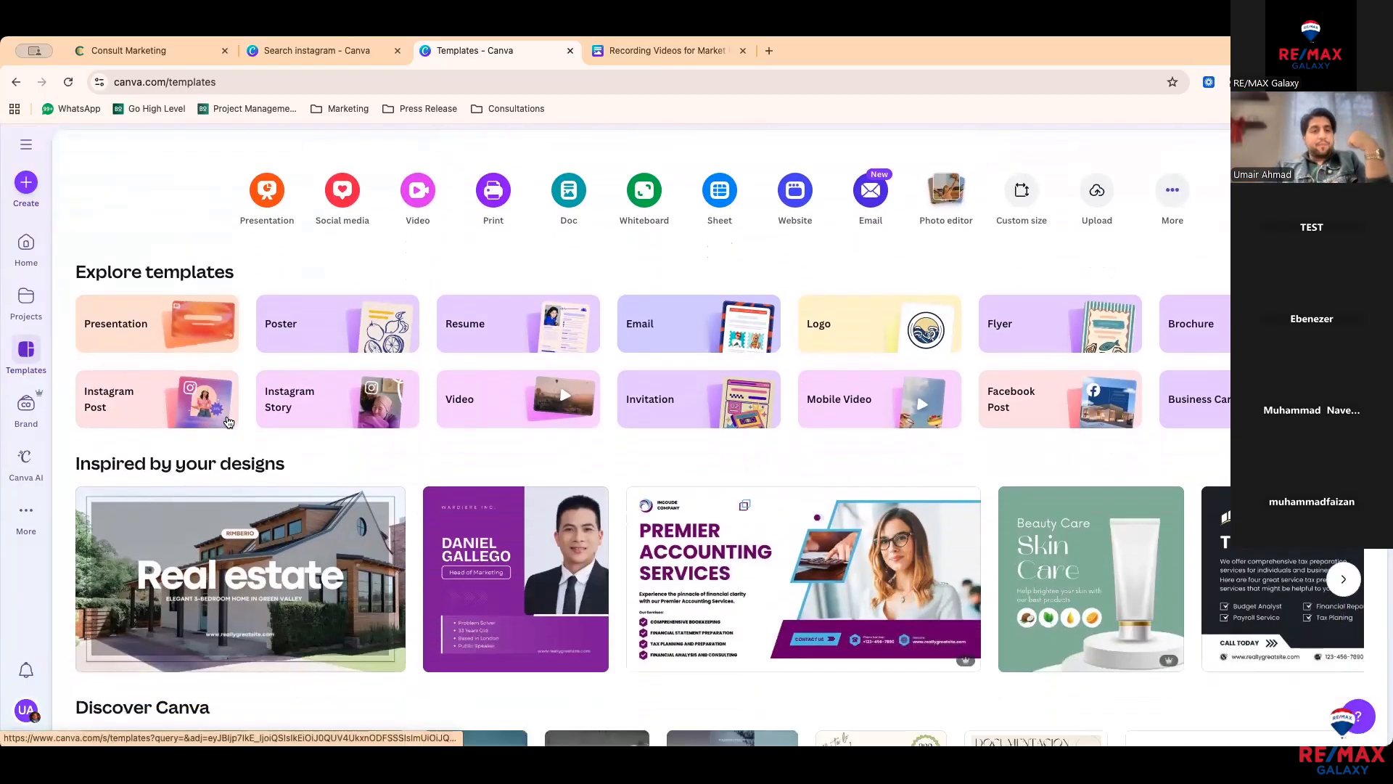
{"action": "scroll", "coordinate": [525, 464], "scroll_direction": "up", "scroll_amount": 5}
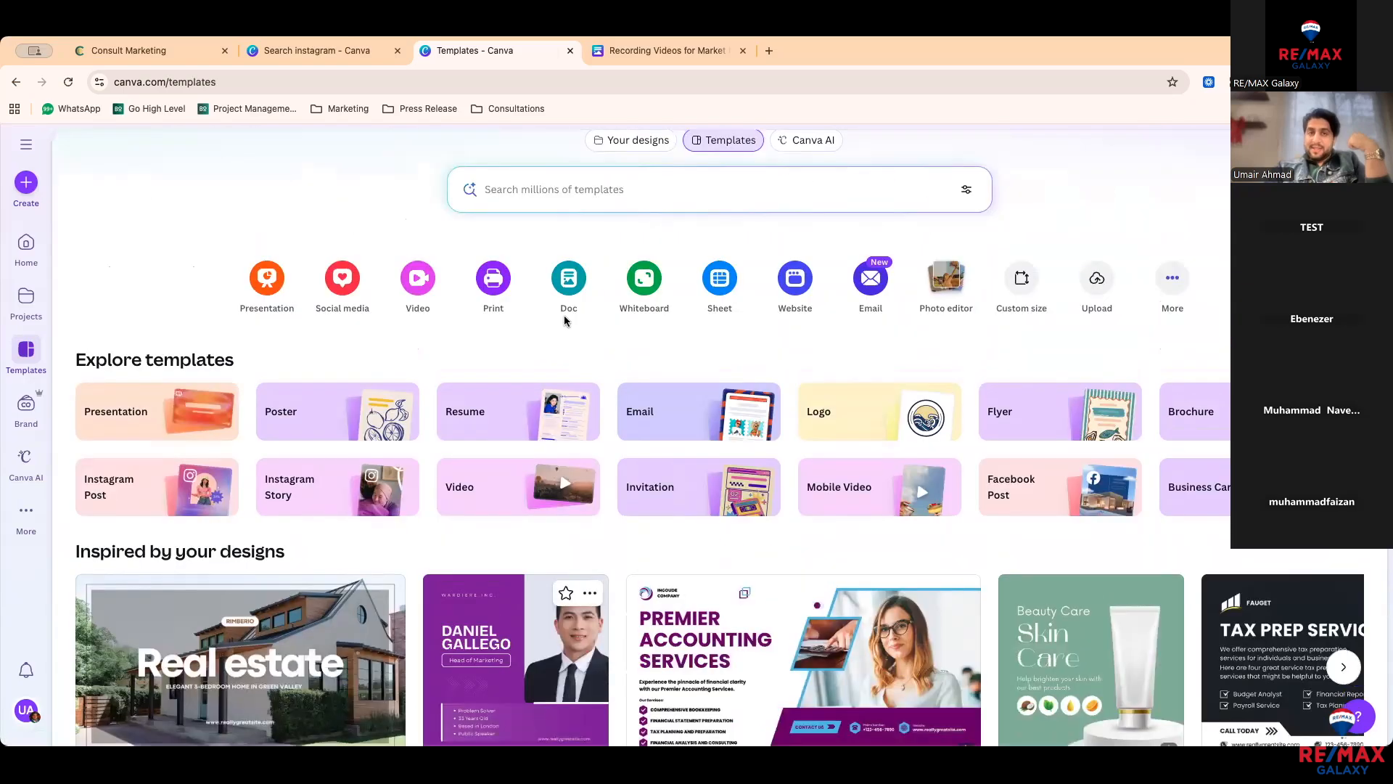
{"action": "left_click", "coordinate": [637, 244]}
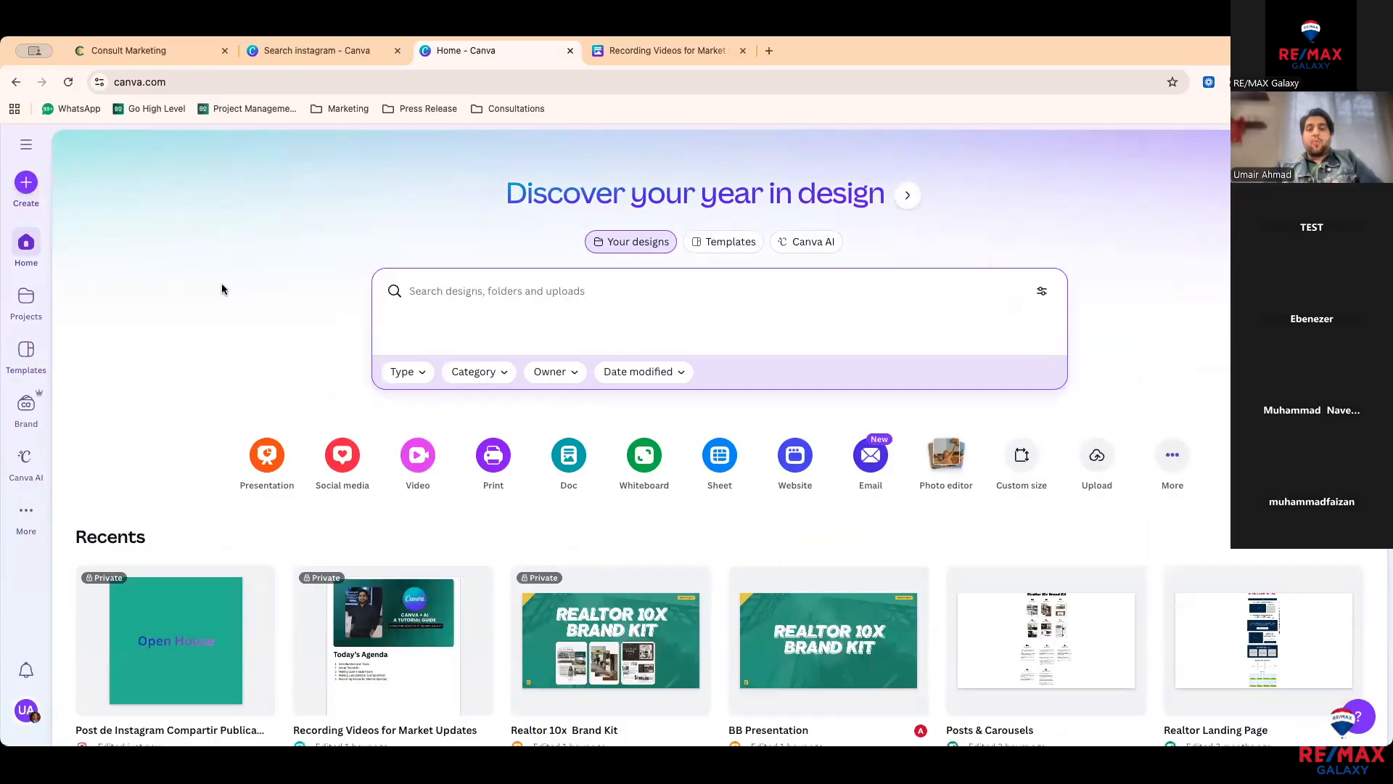
Step: On the Entrepreneur Services brand page, choose 'Create new Brand Kit' from the kit dropdown
{"action": "left_click", "coordinate": [28, 413]}
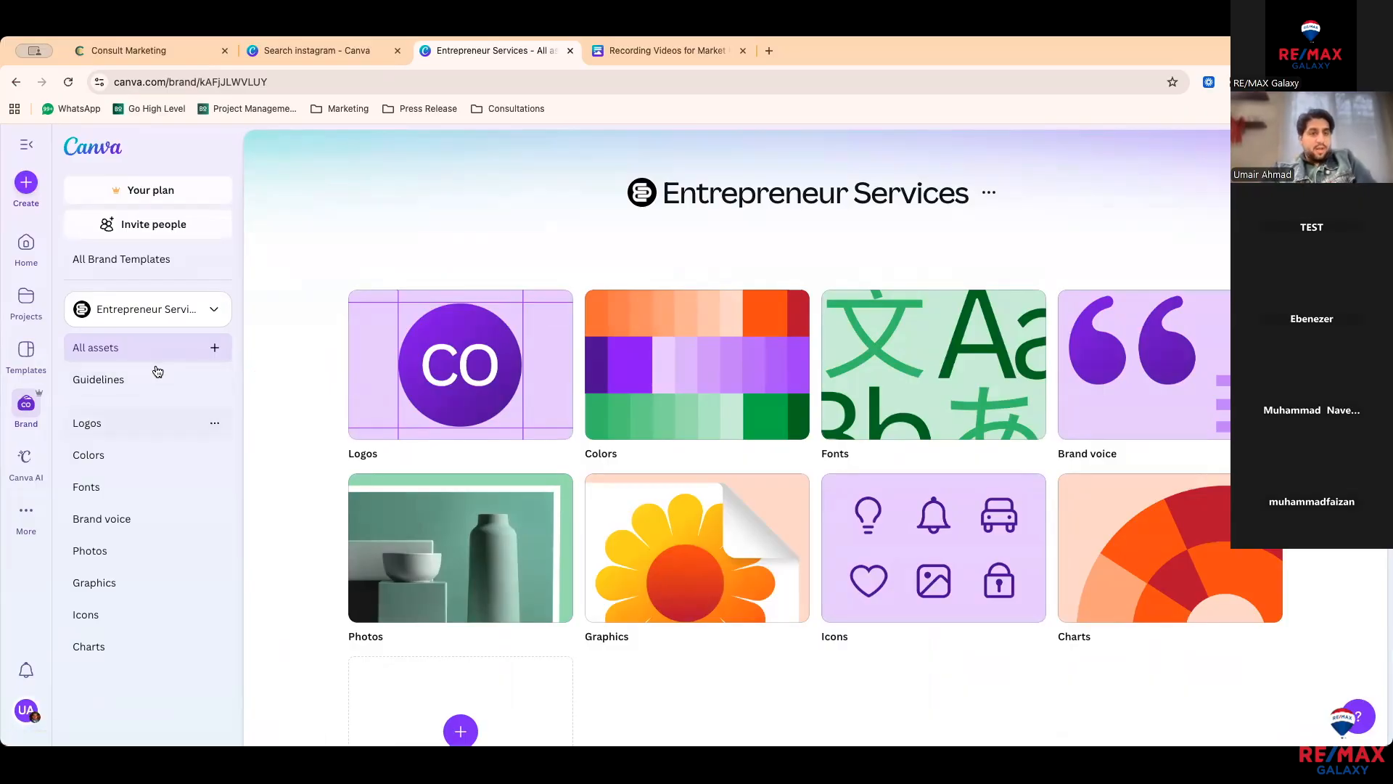
{"action": "left_click", "coordinate": [153, 312]}
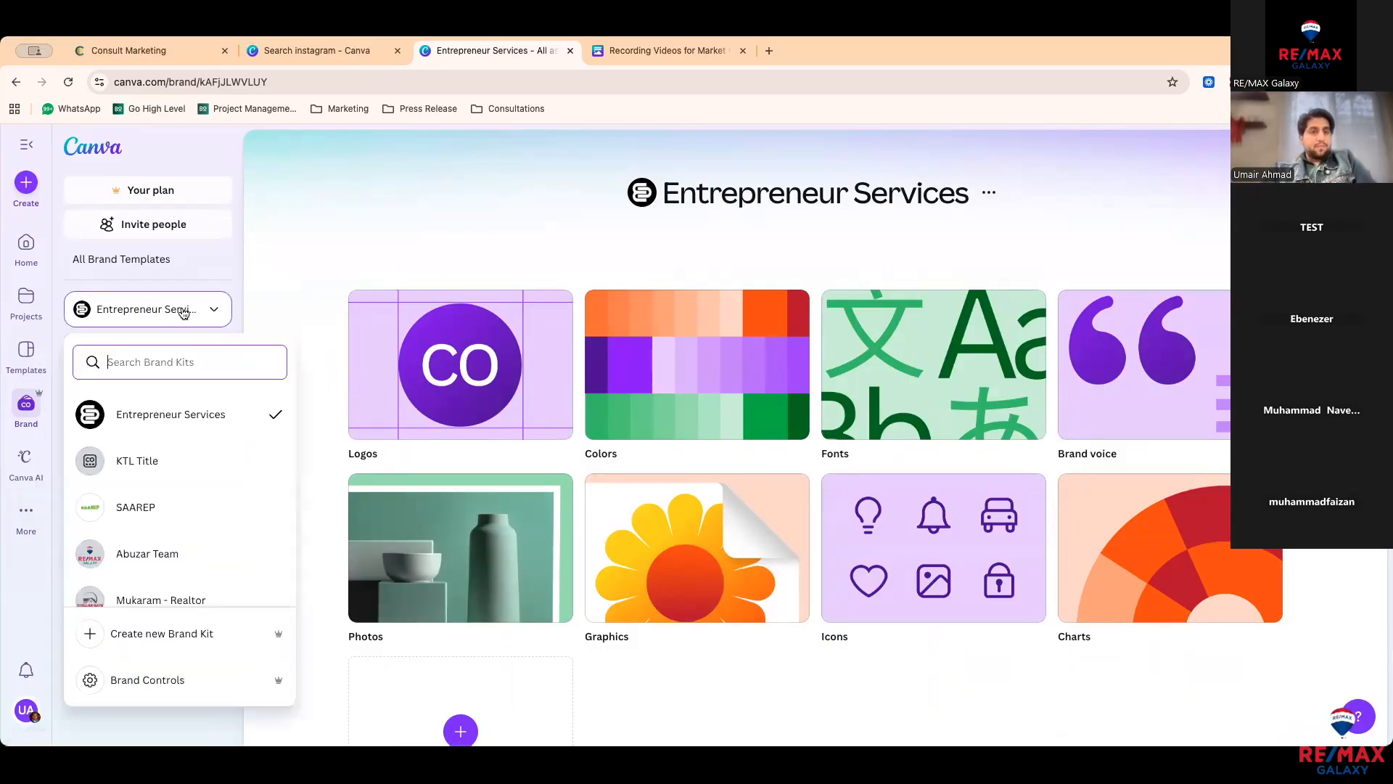
{"action": "left_click", "coordinate": [151, 314]}
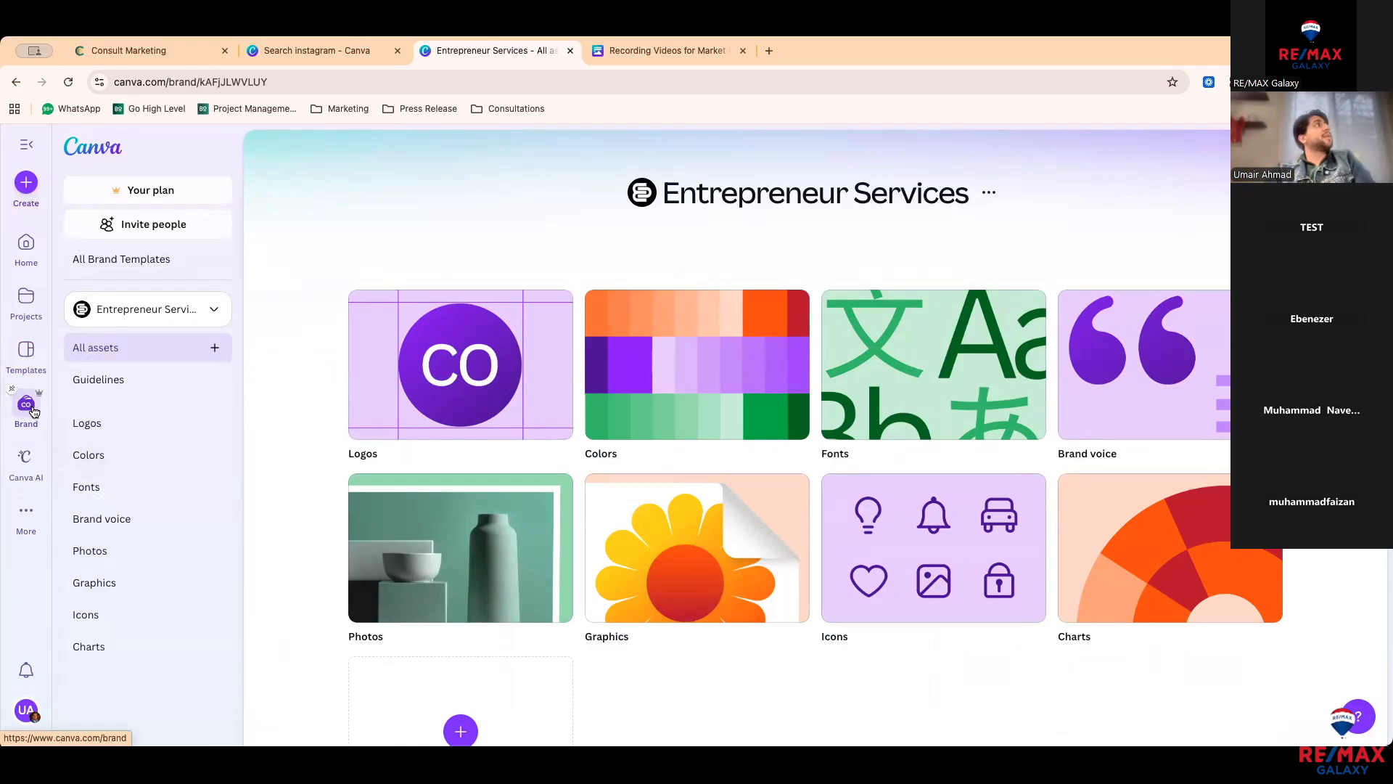
{"action": "left_click", "coordinate": [188, 311]}
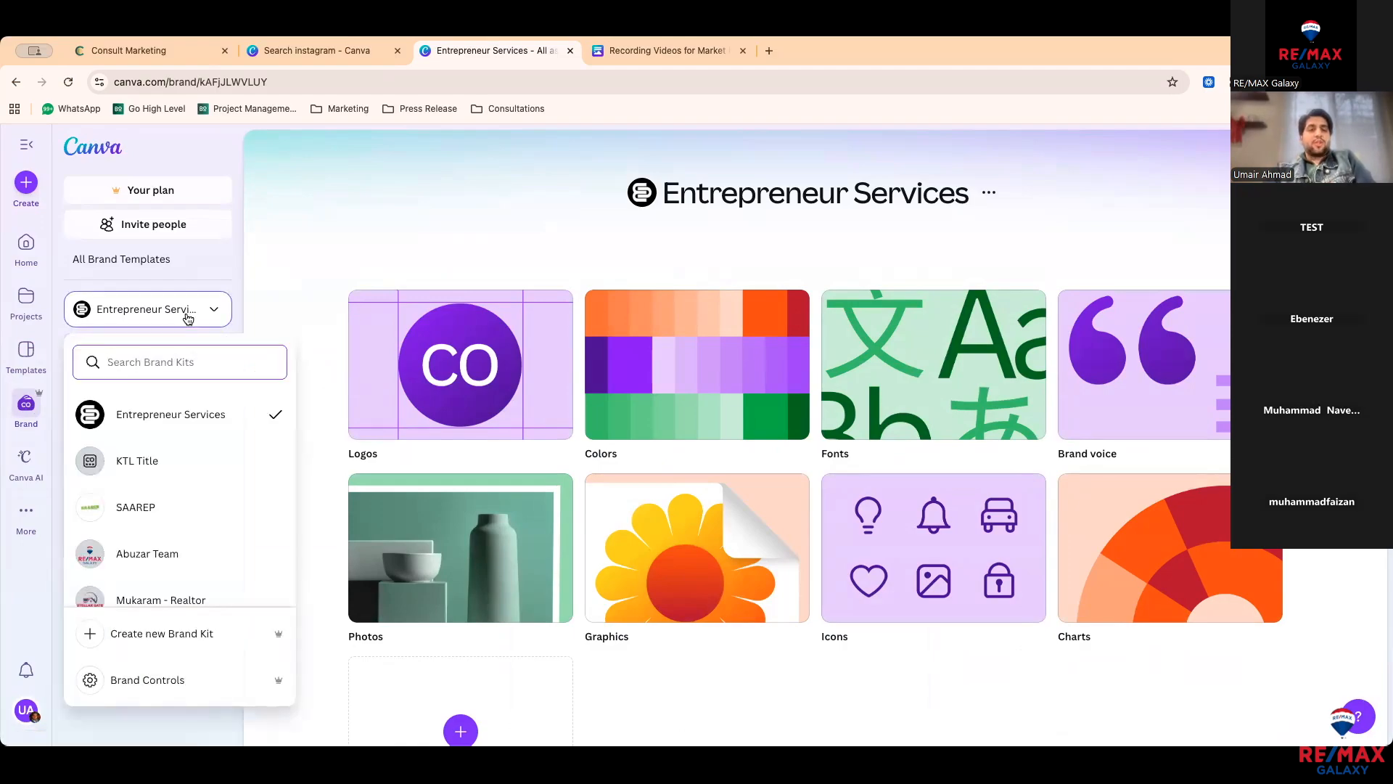
{"action": "left_click", "coordinate": [188, 315]}
{"action": "left_click", "coordinate": [188, 316]}
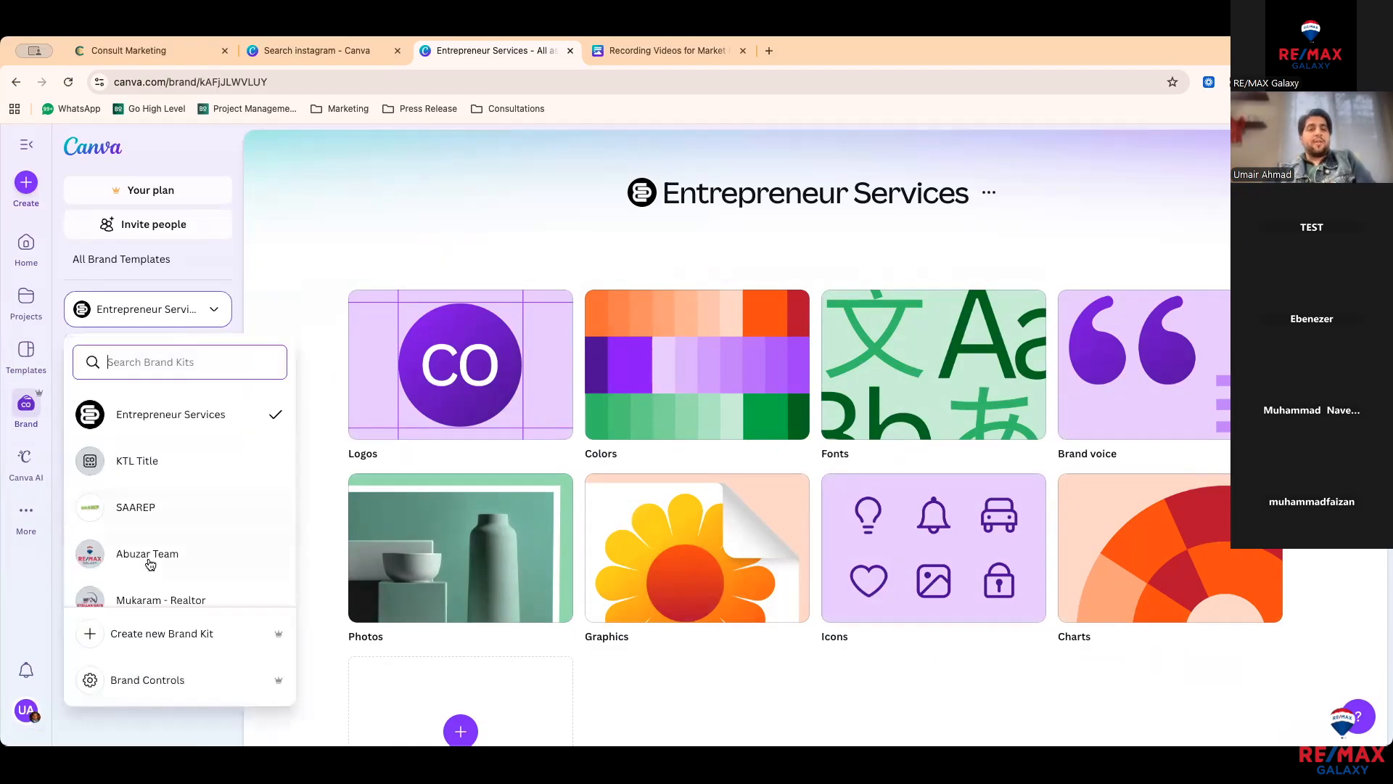
{"action": "left_click", "coordinate": [144, 639]}
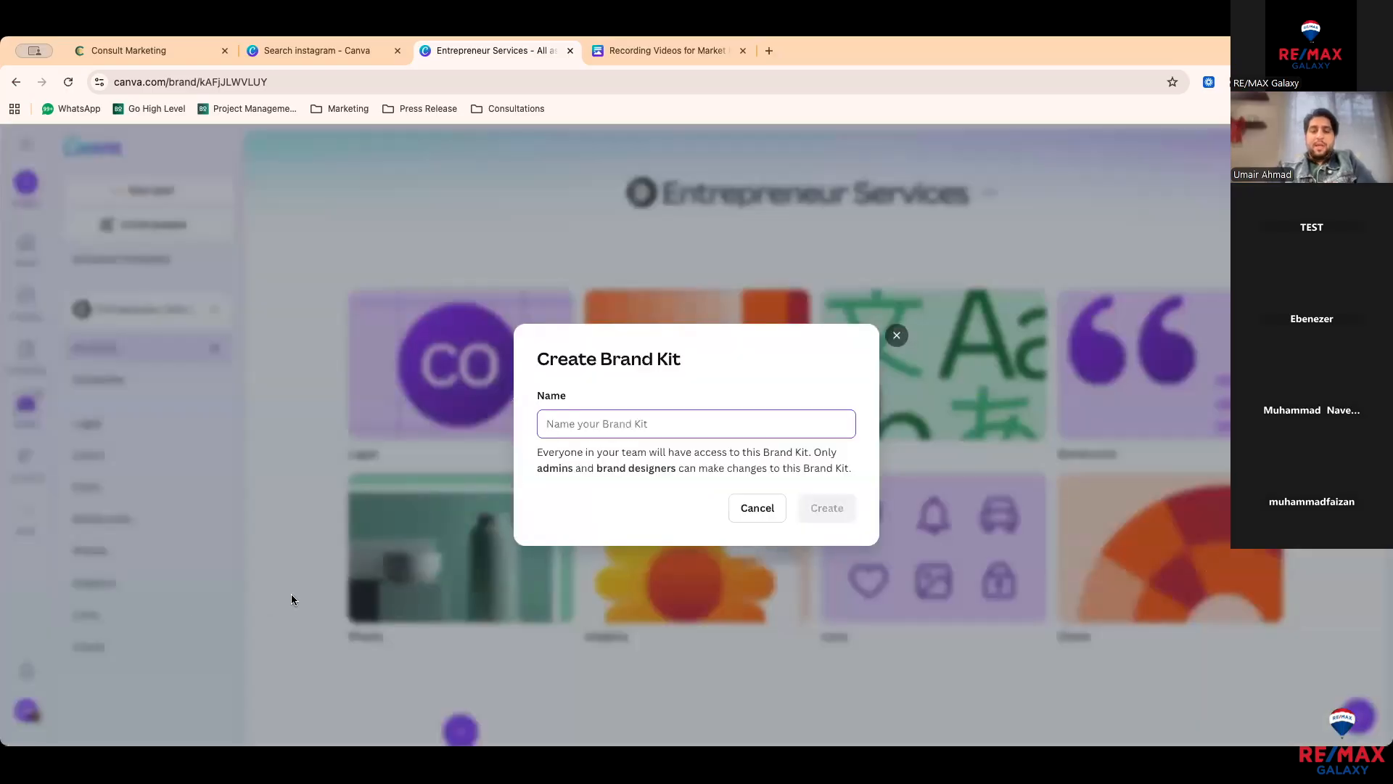
Step: Create a brand kit named 'Testing' and bring up its asset options
{"action": "type", "text": "Testing"}
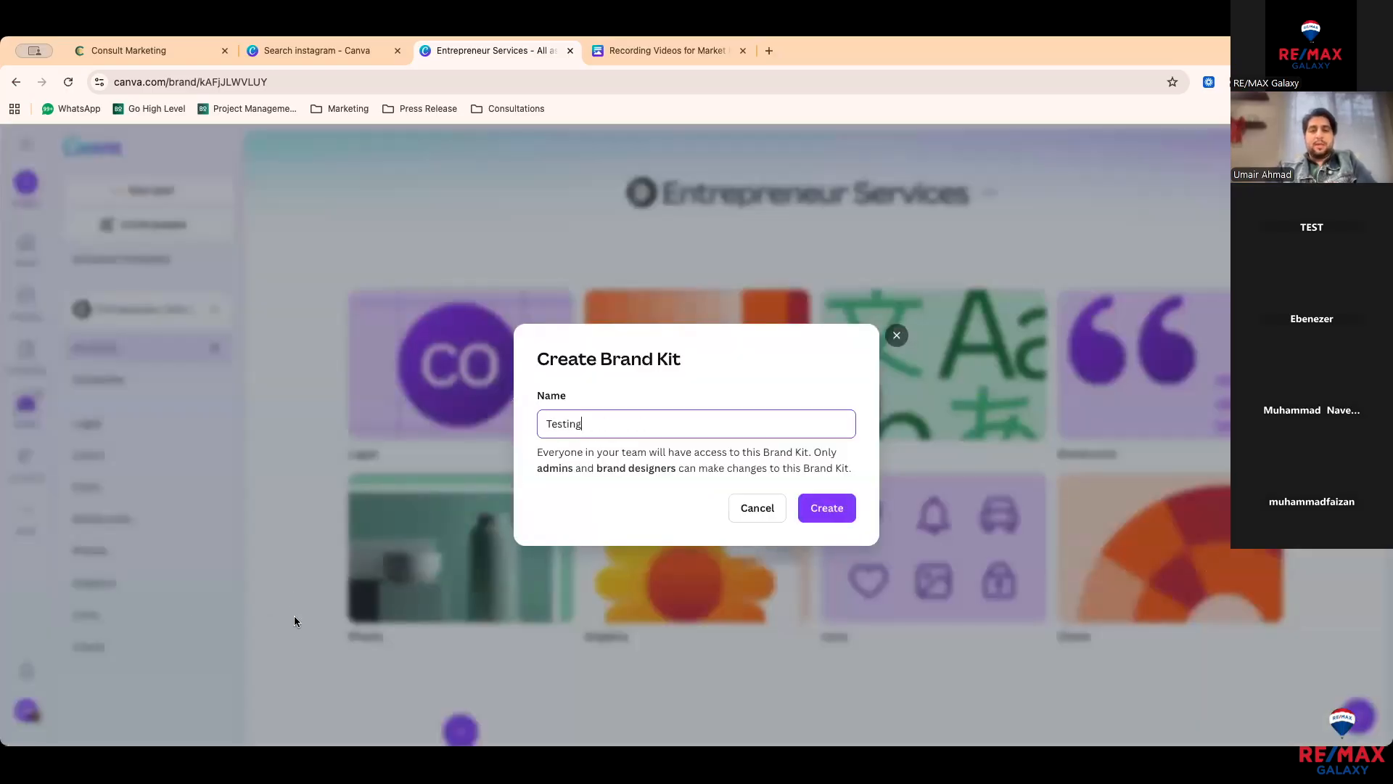
{"action": "left_click", "coordinate": [830, 521]}
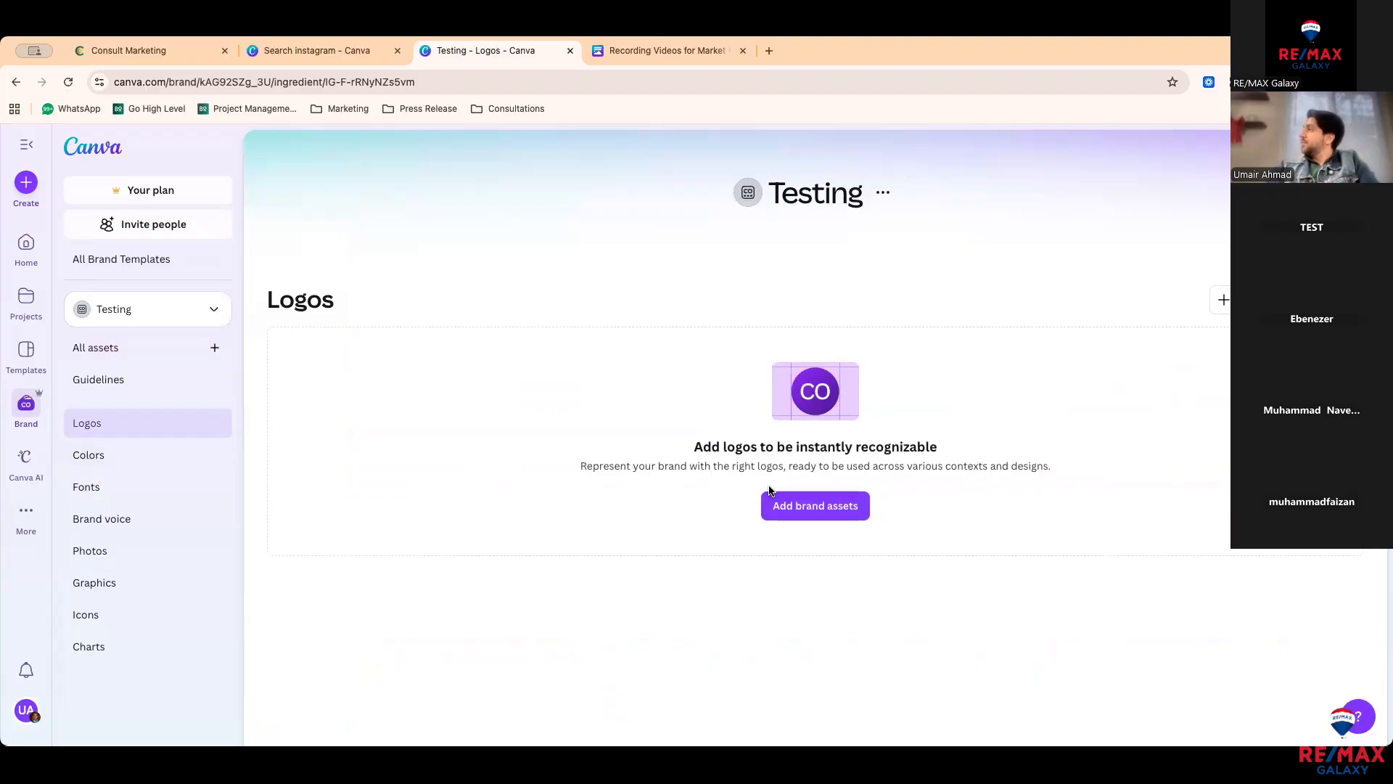
{"action": "left_click", "coordinate": [782, 507]}
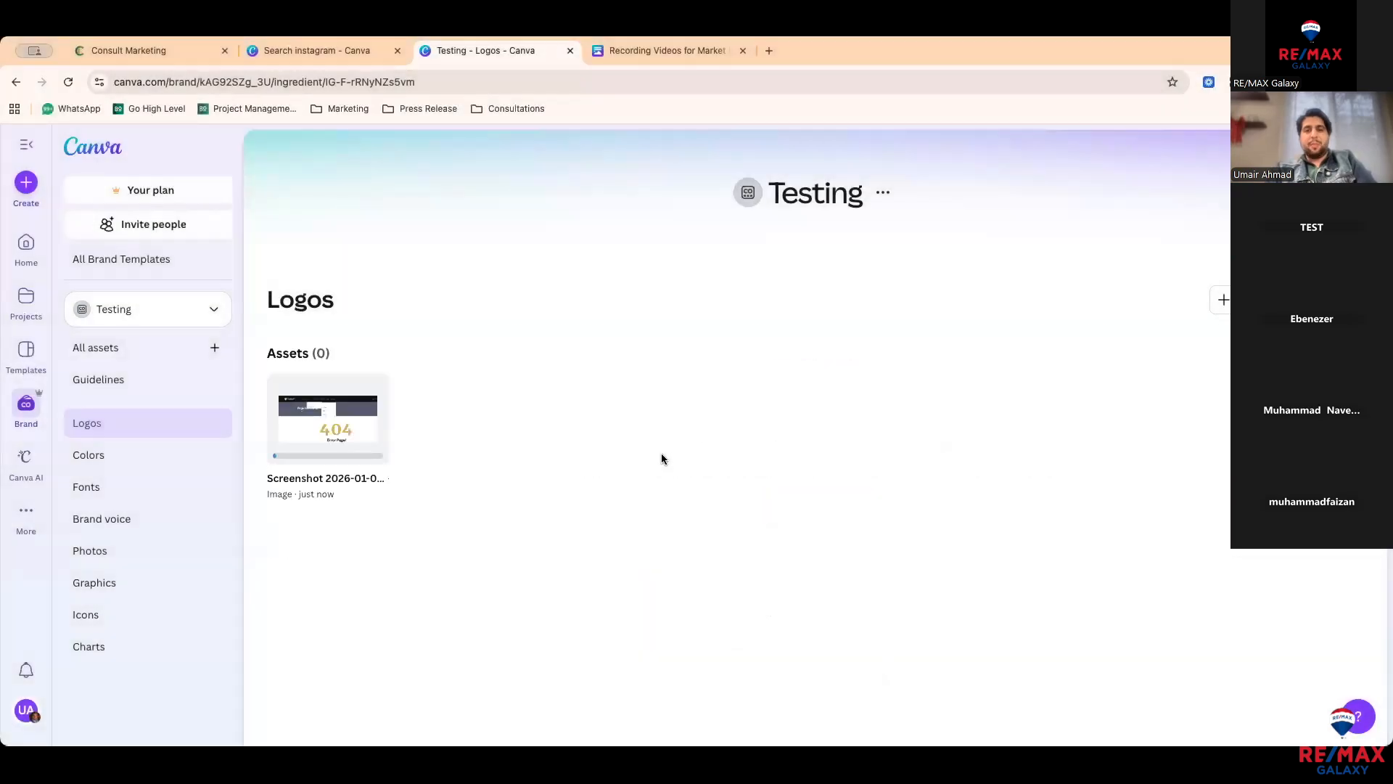
Step: Add the #beca3c colour to the Testing palette, then go to colorhunt.co in a new tab
{"action": "left_click", "coordinate": [193, 459]}
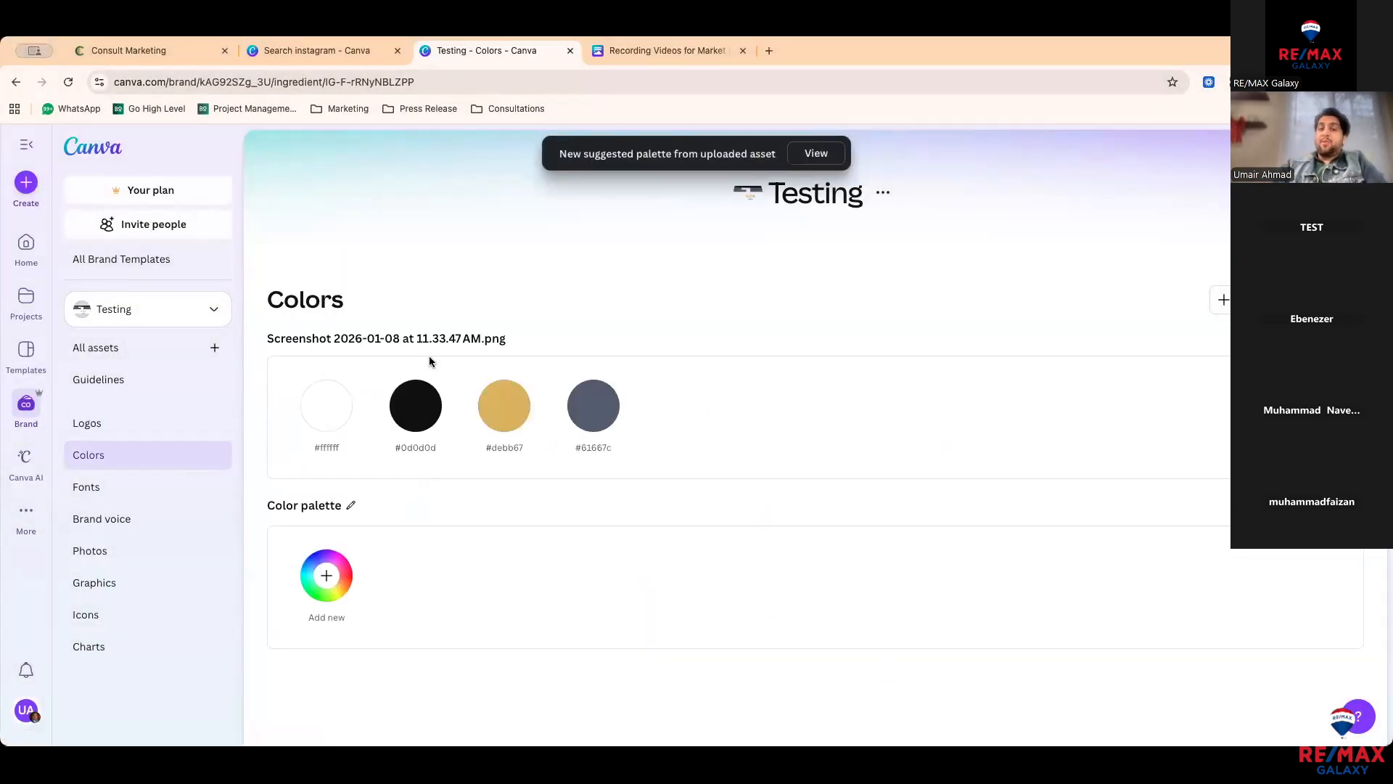
{"action": "left_click", "coordinate": [208, 423]}
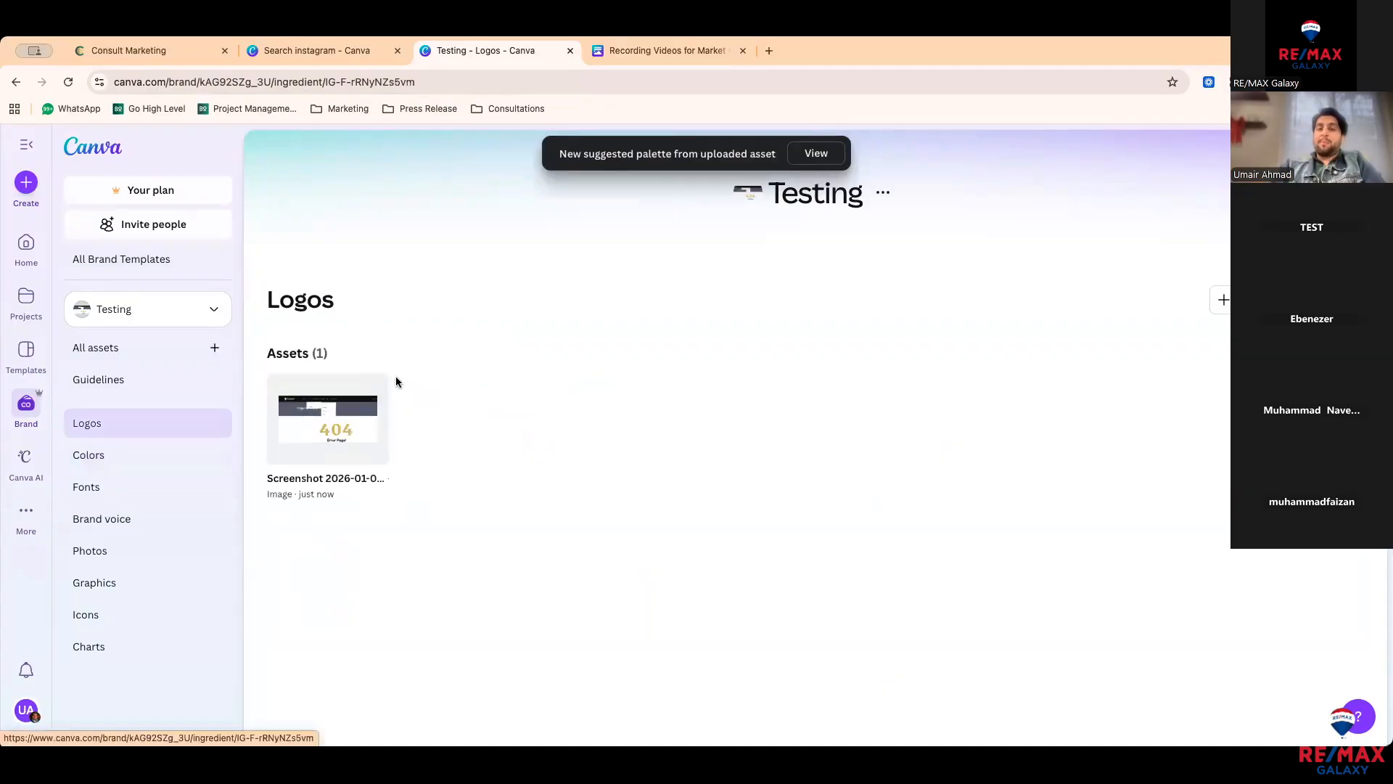
{"action": "left_click", "coordinate": [206, 452]}
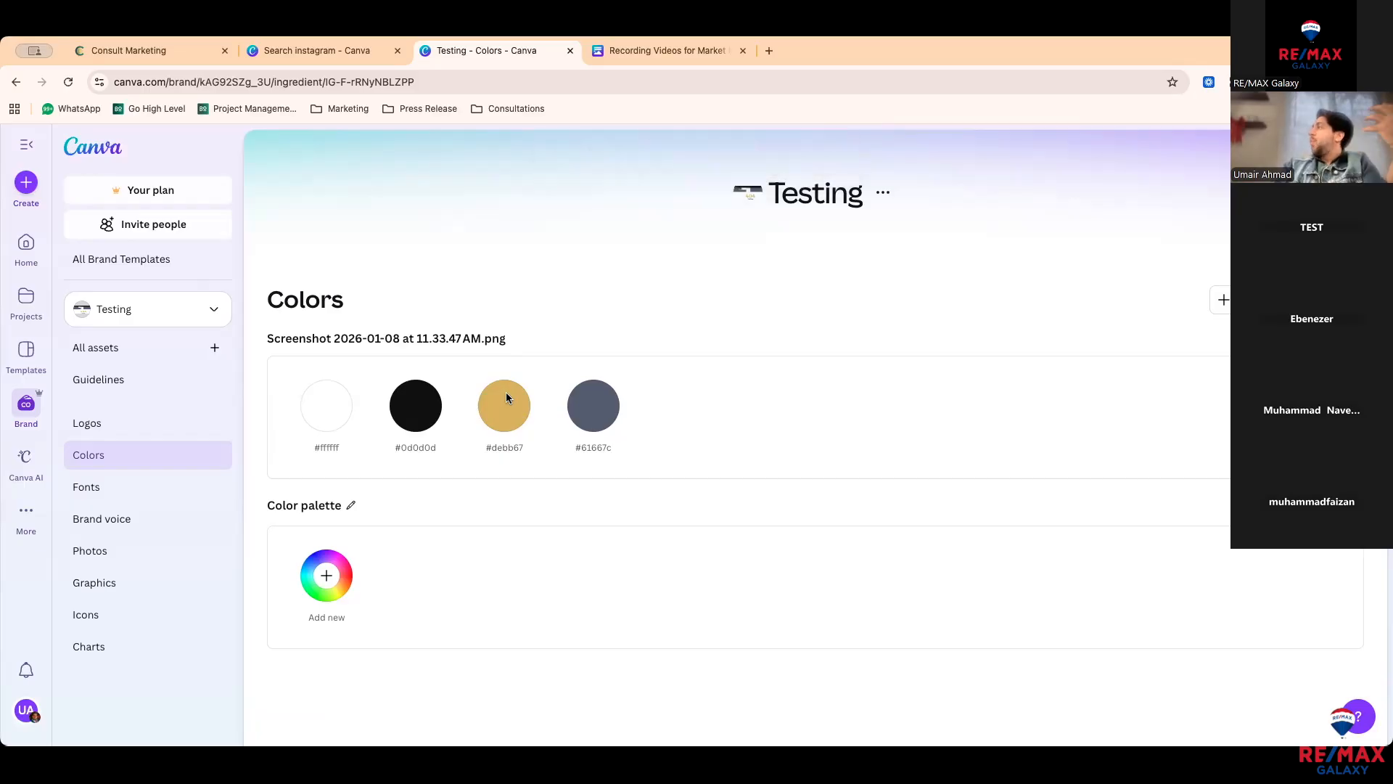
{"action": "left_click", "coordinate": [332, 573]}
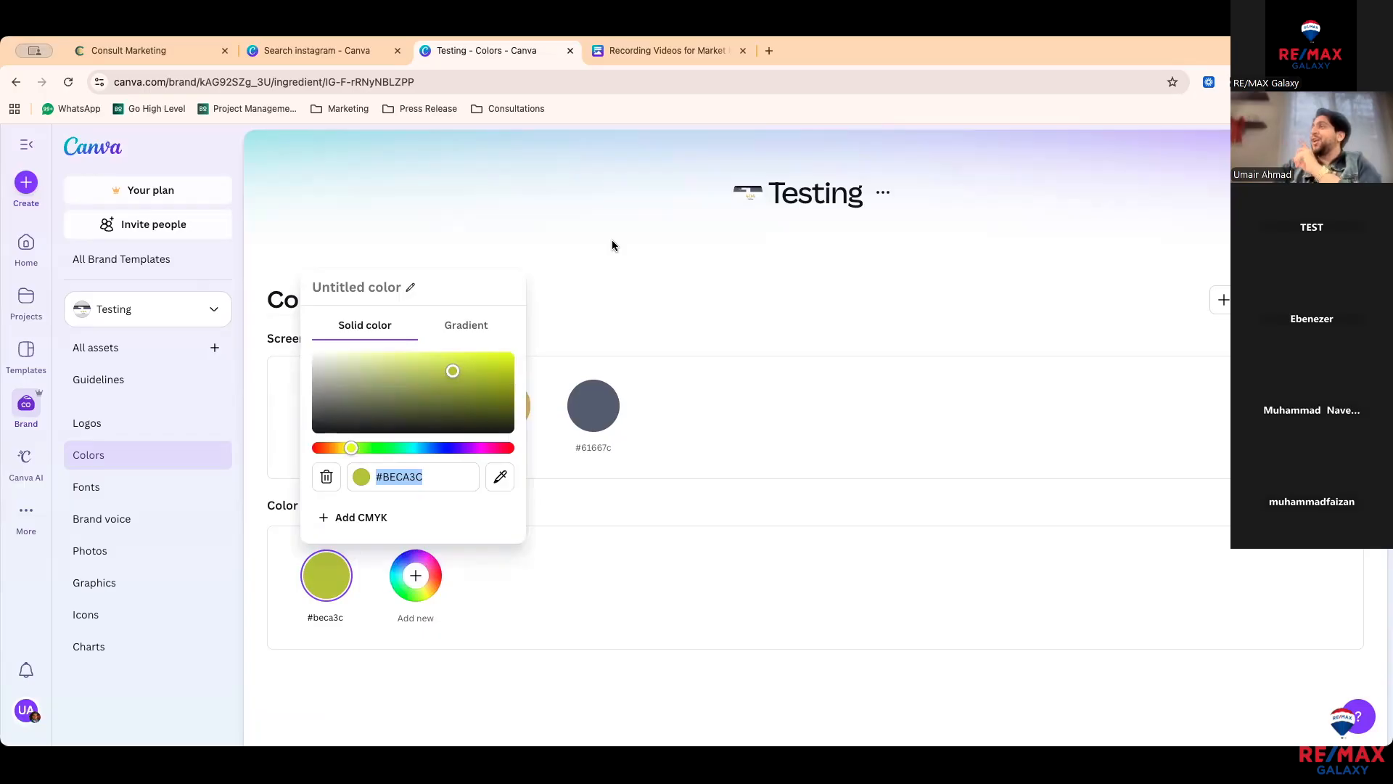
{"action": "left_click", "coordinate": [769, 51]}
Step: Go to Color Hunt and filter its palettes by Red and Blue
{"action": "type", "text": "color"}
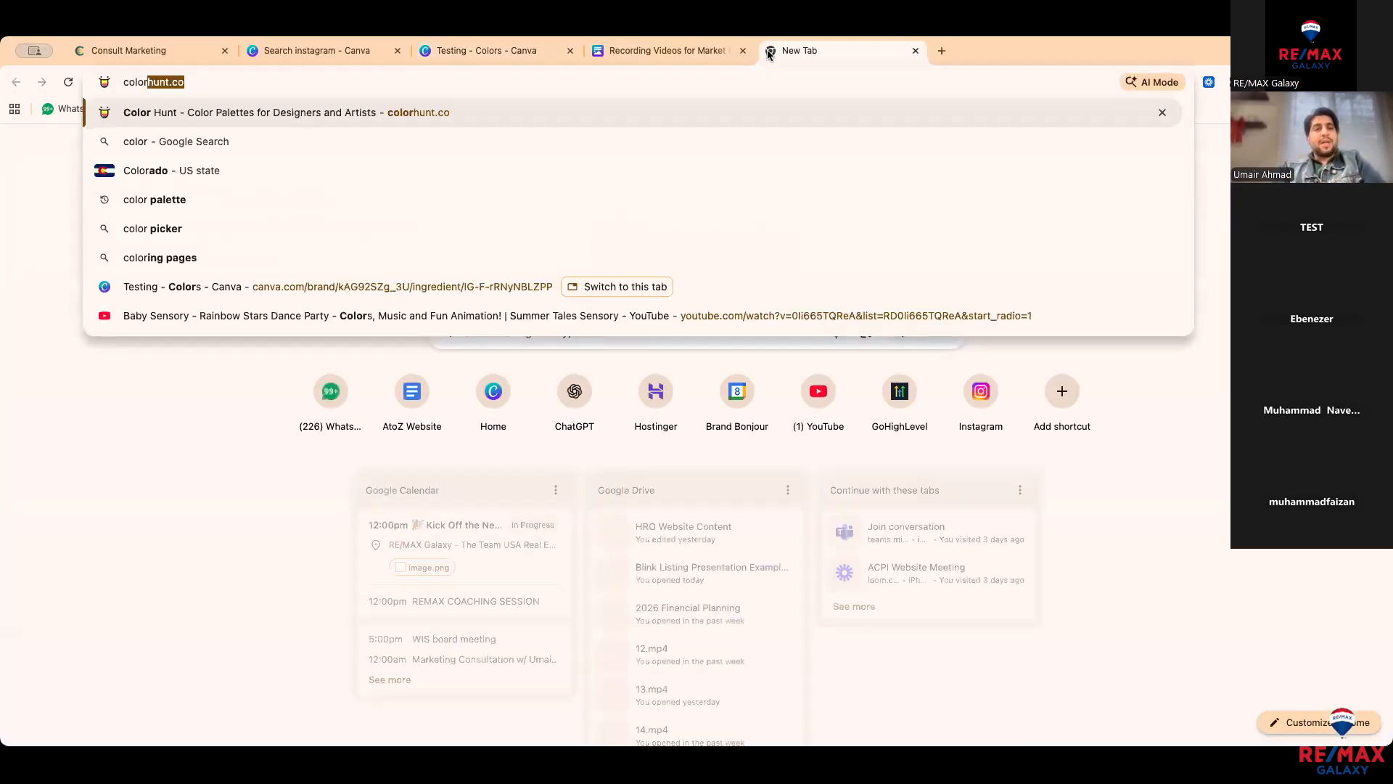
{"action": "key", "text": "Return"}
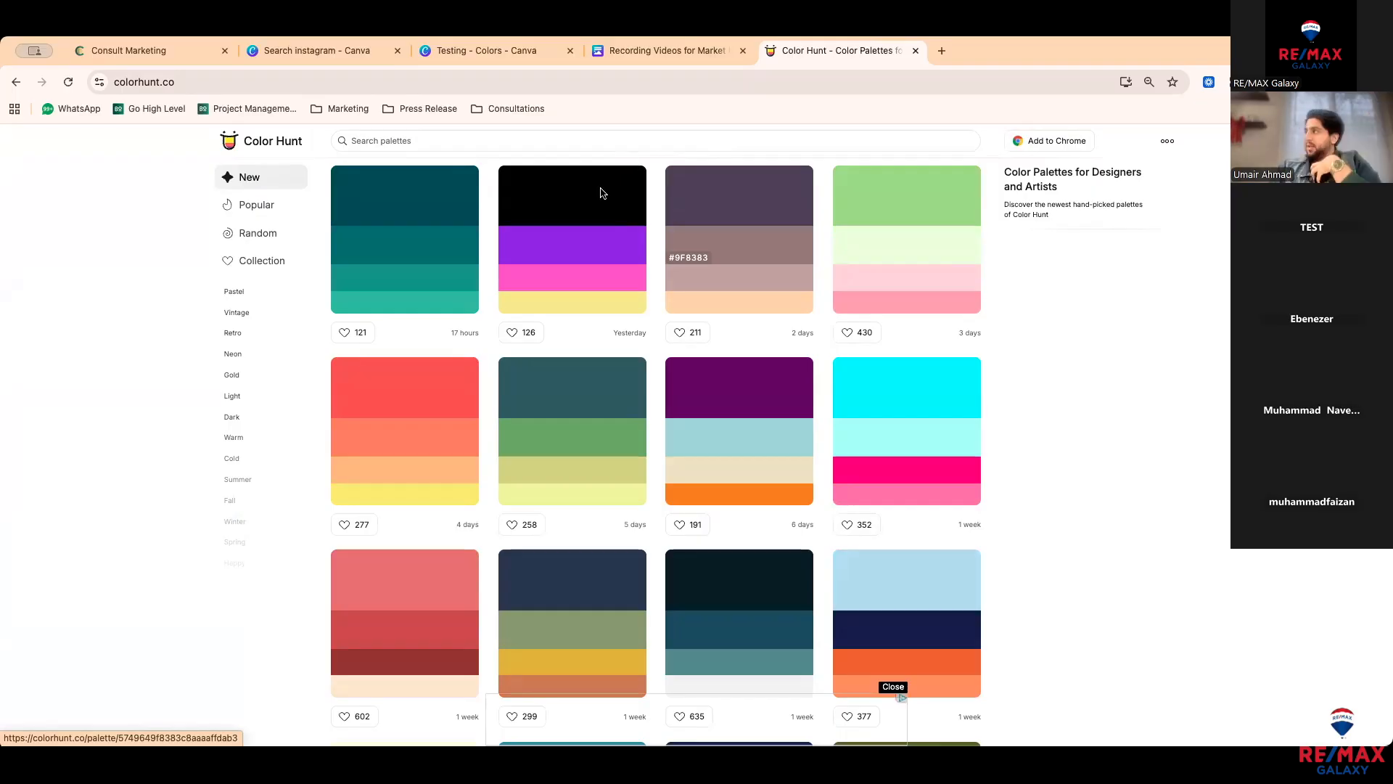
{"action": "left_click", "coordinate": [631, 142]}
{"action": "left_click", "coordinate": [805, 200]}
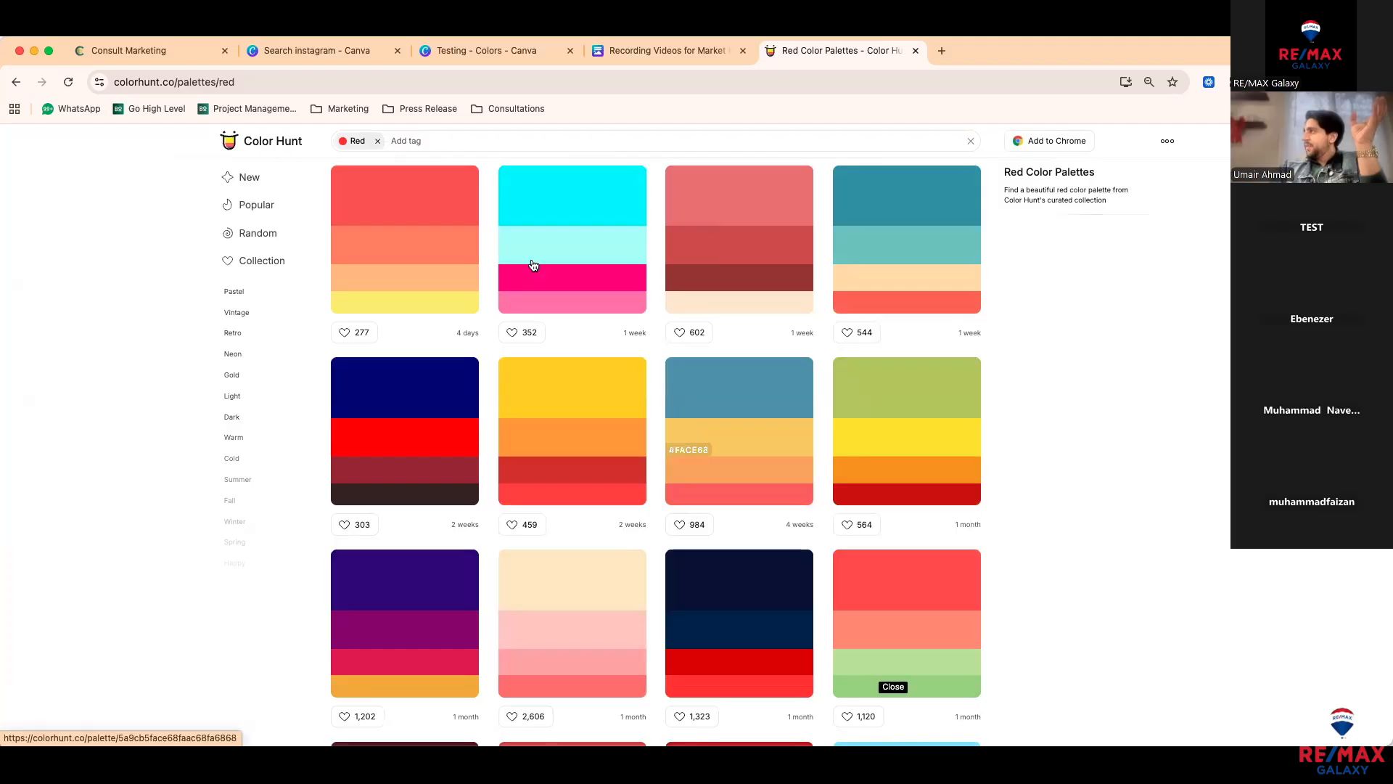
{"action": "left_click", "coordinate": [500, 144]}
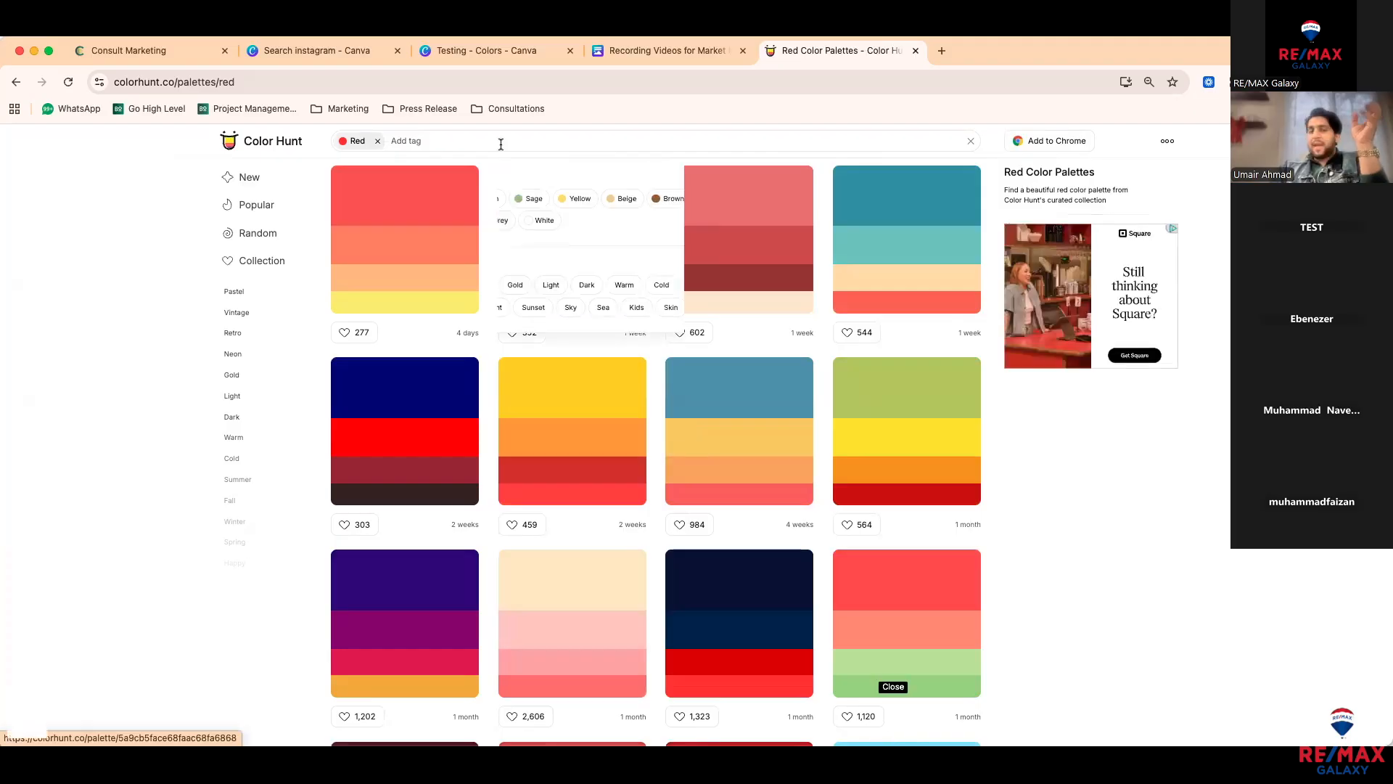
{"action": "left_click", "coordinate": [362, 200]}
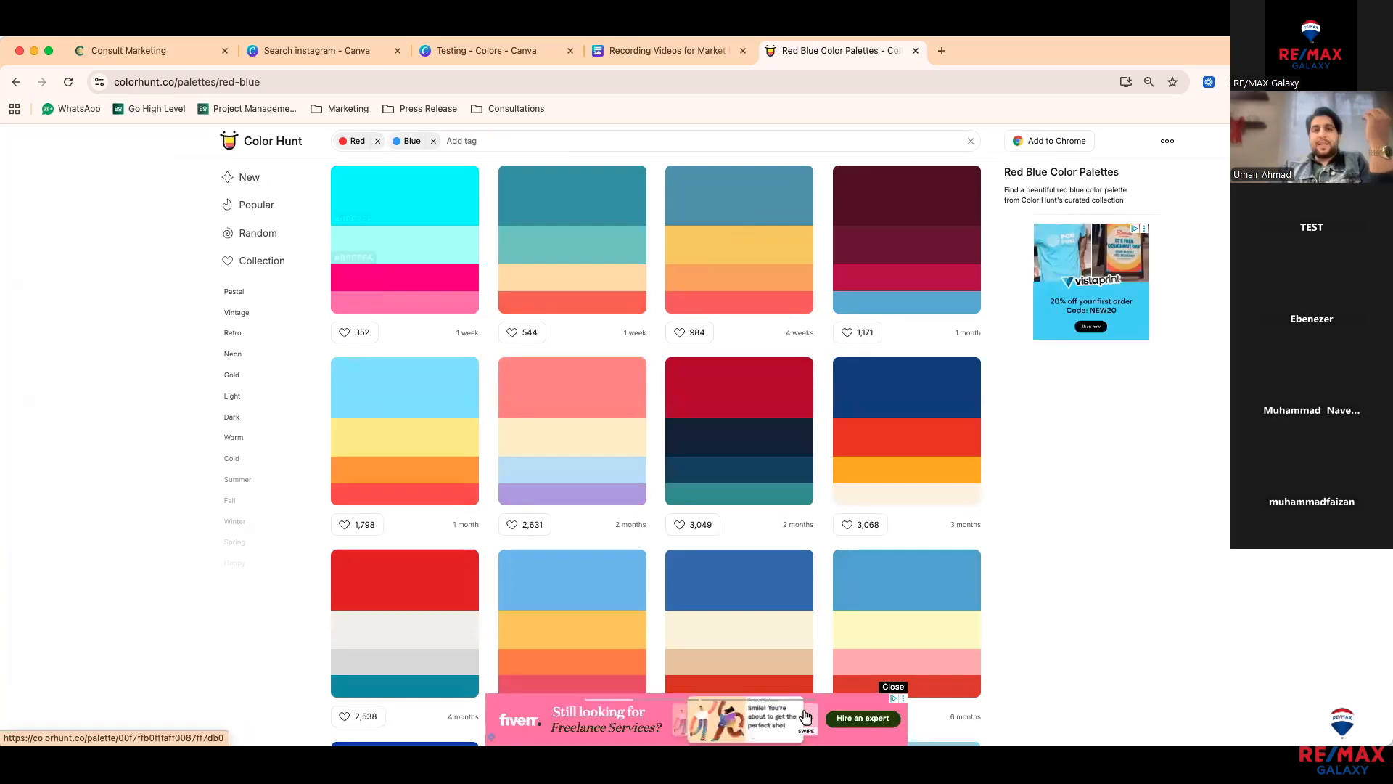
Step: Swap the filters for Teal and paste dark teal #005461 into Canva's colour hex field
{"action": "left_click", "coordinate": [659, 51]}
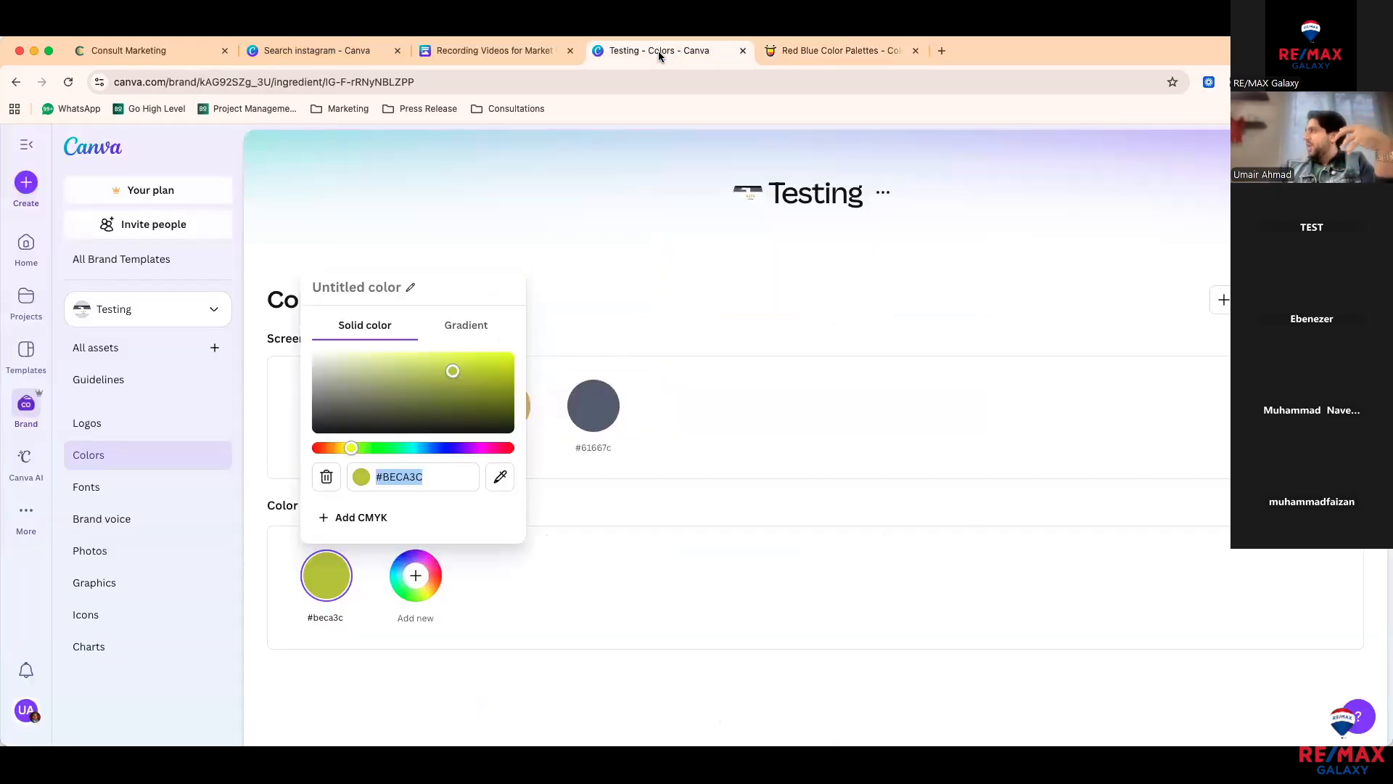
{"action": "left_click", "coordinate": [855, 52]}
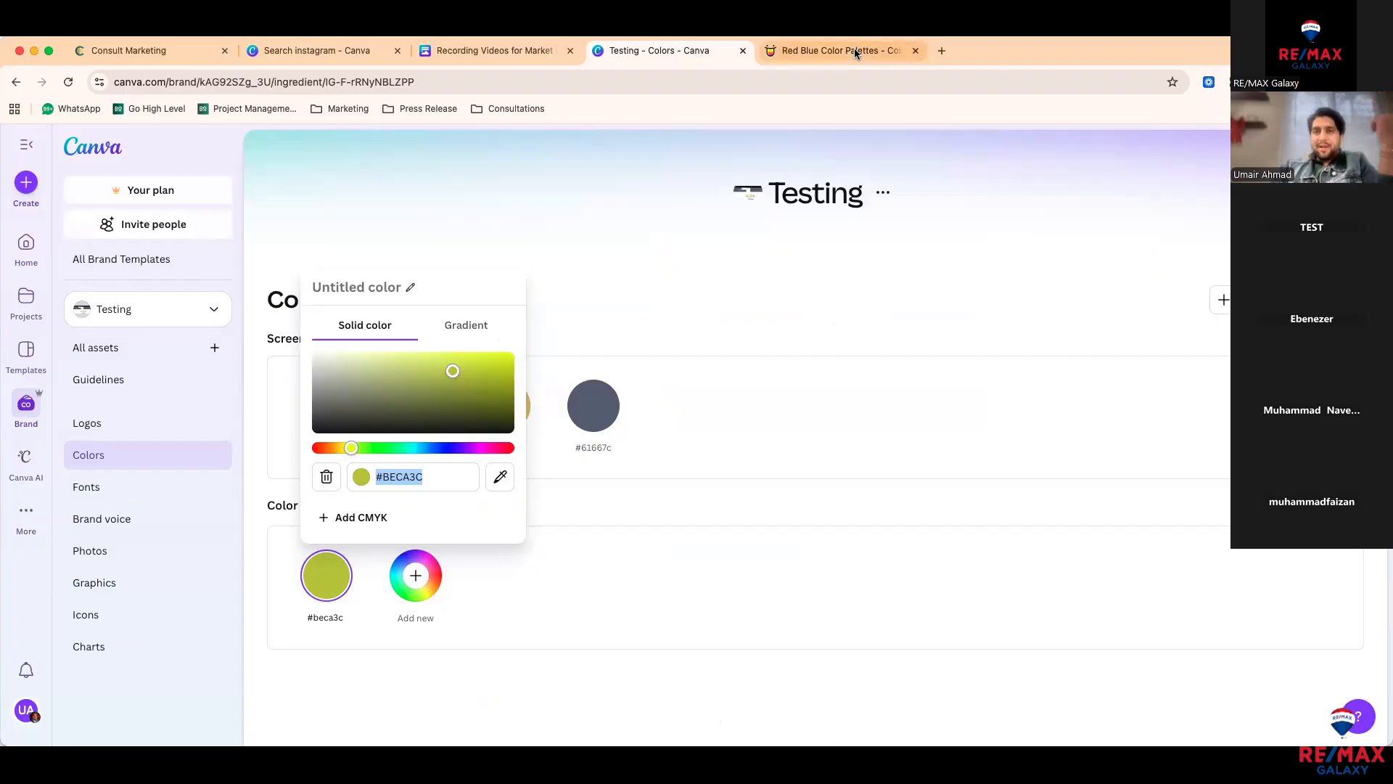
{"action": "left_click", "coordinate": [413, 141]}
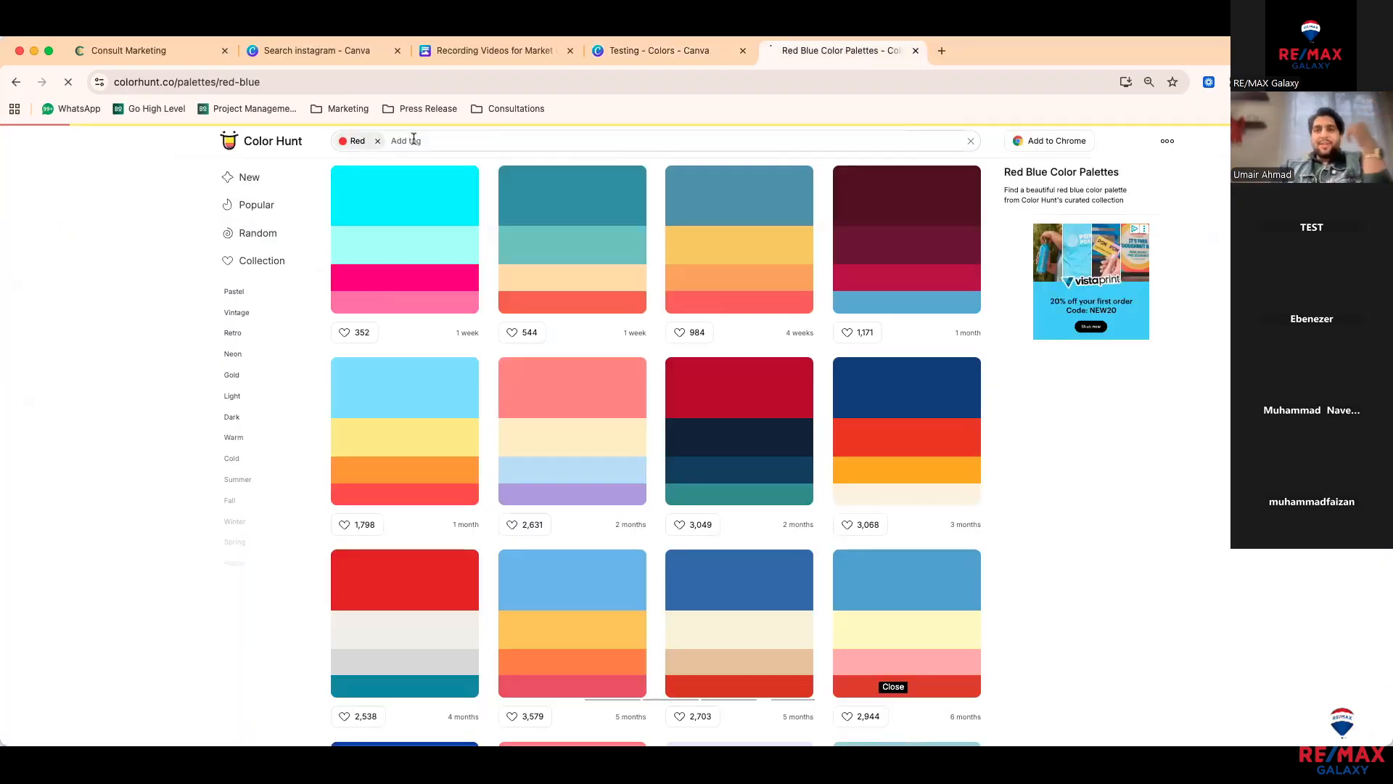
{"action": "key", "text": "BackSpace"}
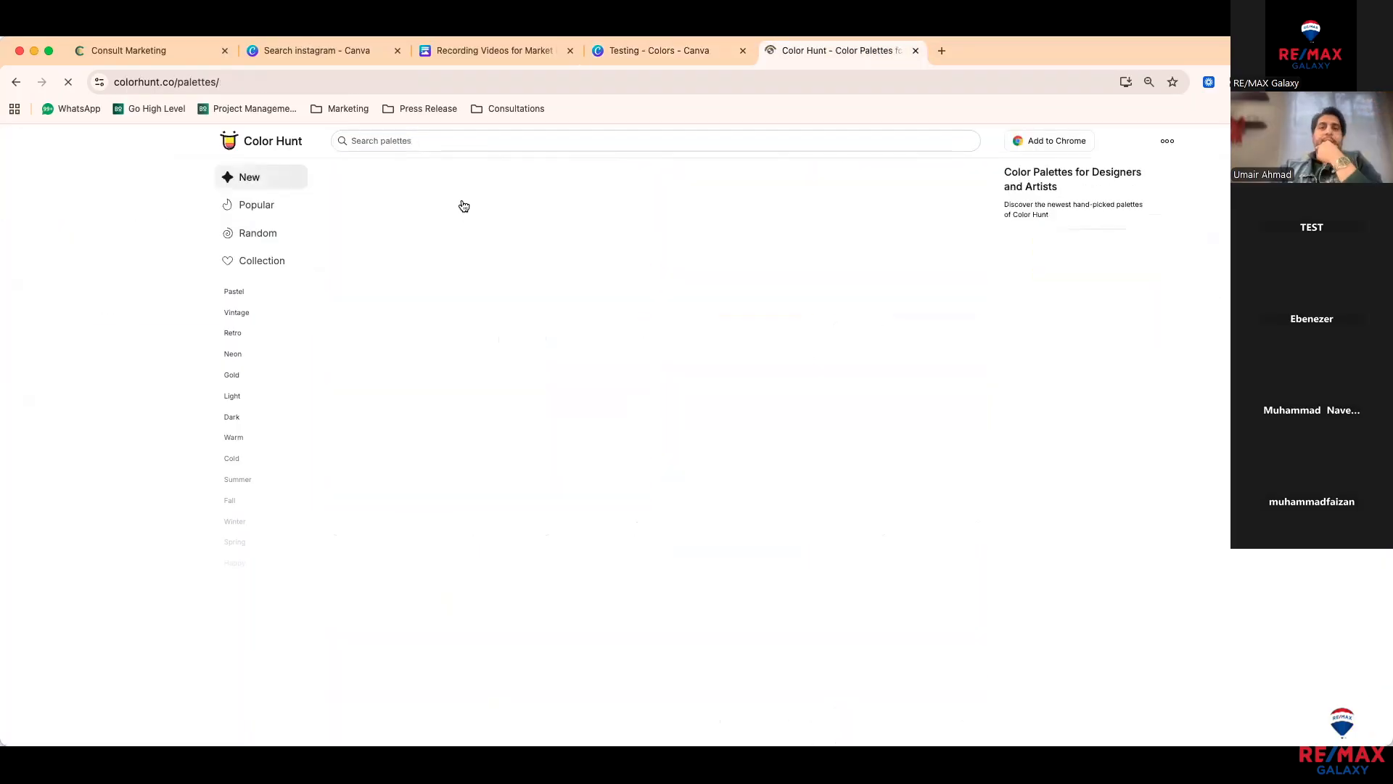
{"action": "left_click", "coordinate": [400, 200]}
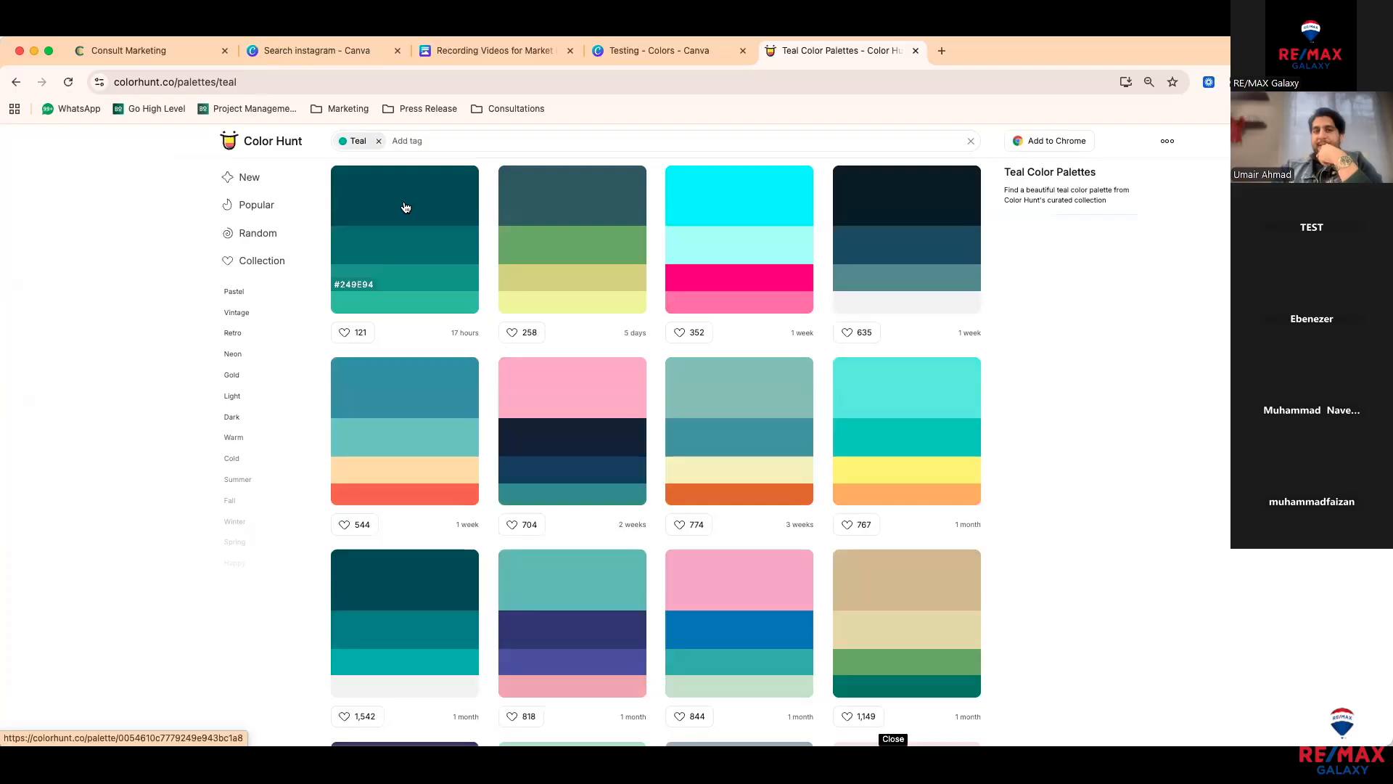
{"action": "key", "text": "ctrl+shift+Tab"}
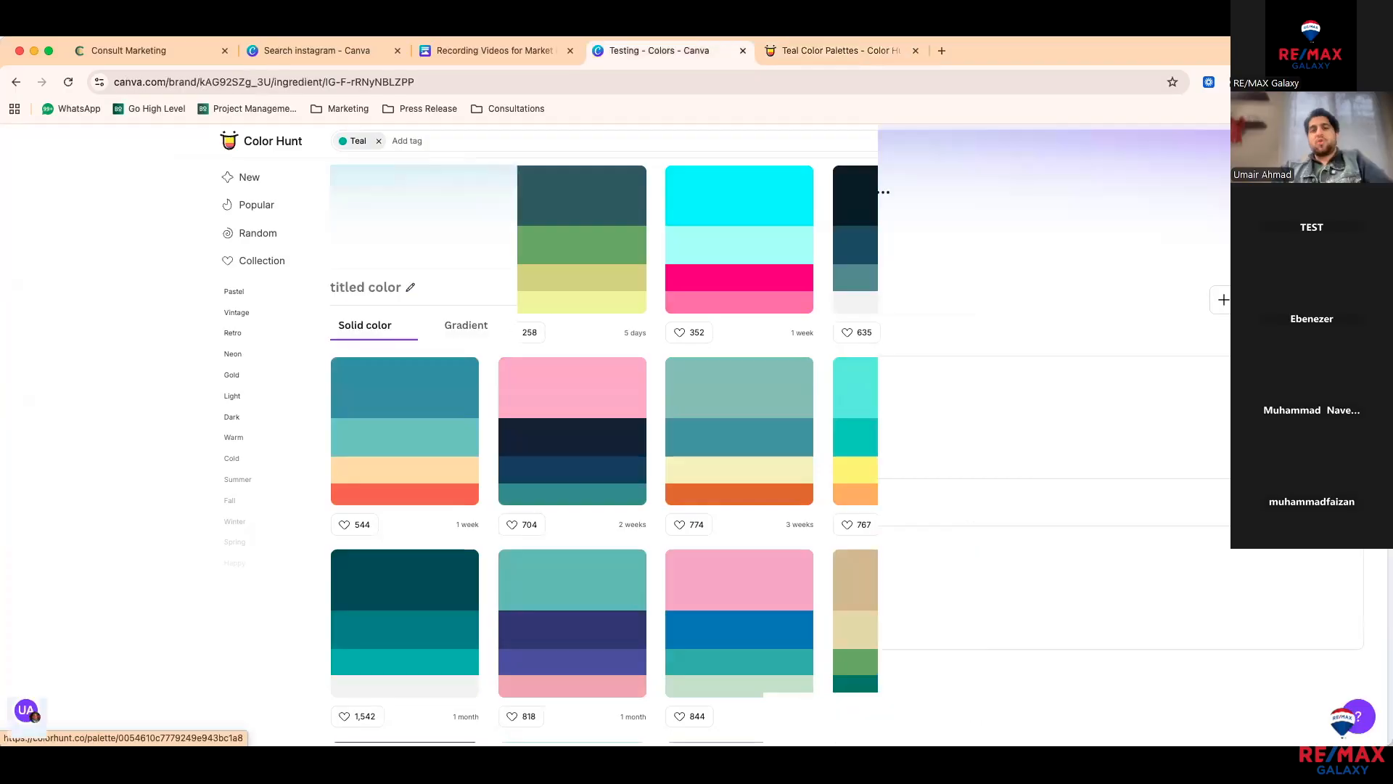
{"action": "type", "text": "#005461"}
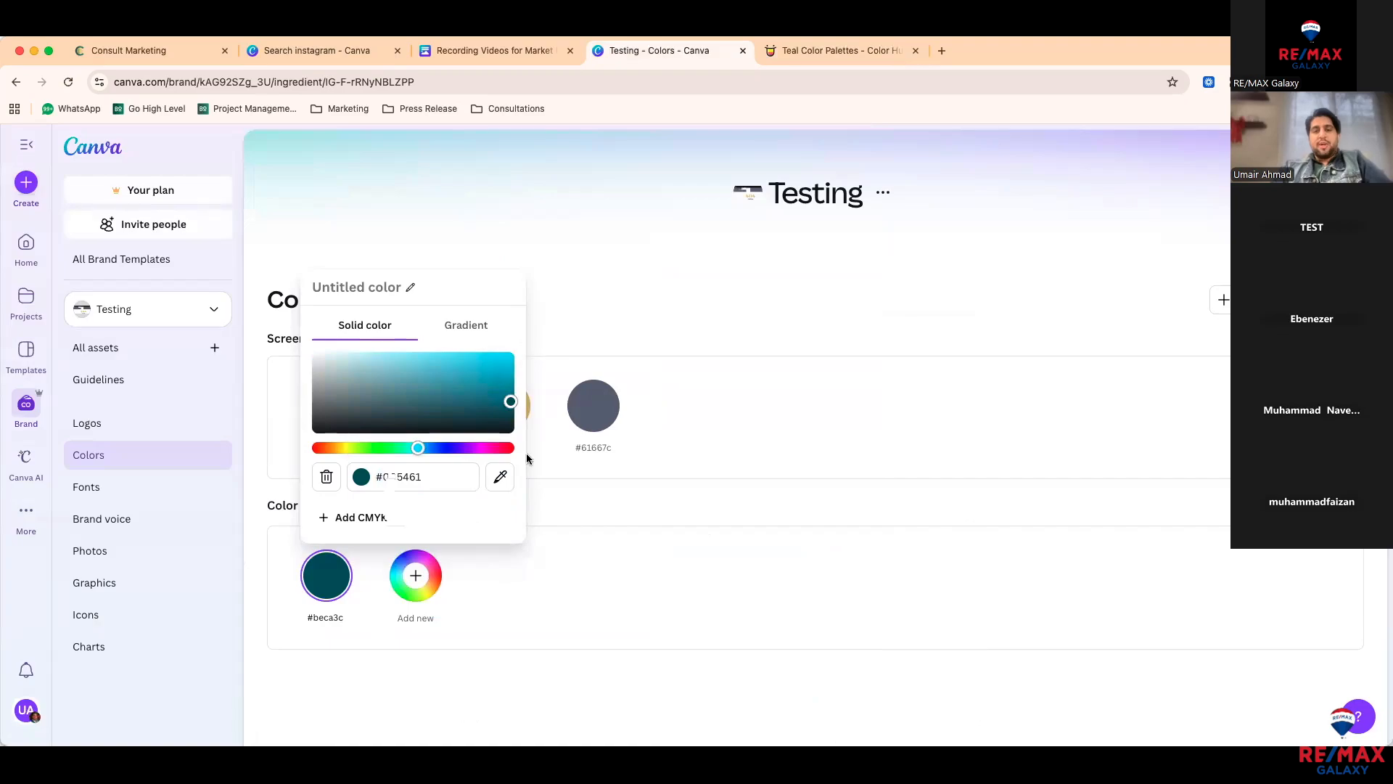
Step: Add teal shades #0c7779 and #249e94 as the second and third palette colours
{"action": "key", "text": "ctrl+Tab"}
{"action": "key", "text": "ctrl+shift+Tab"}
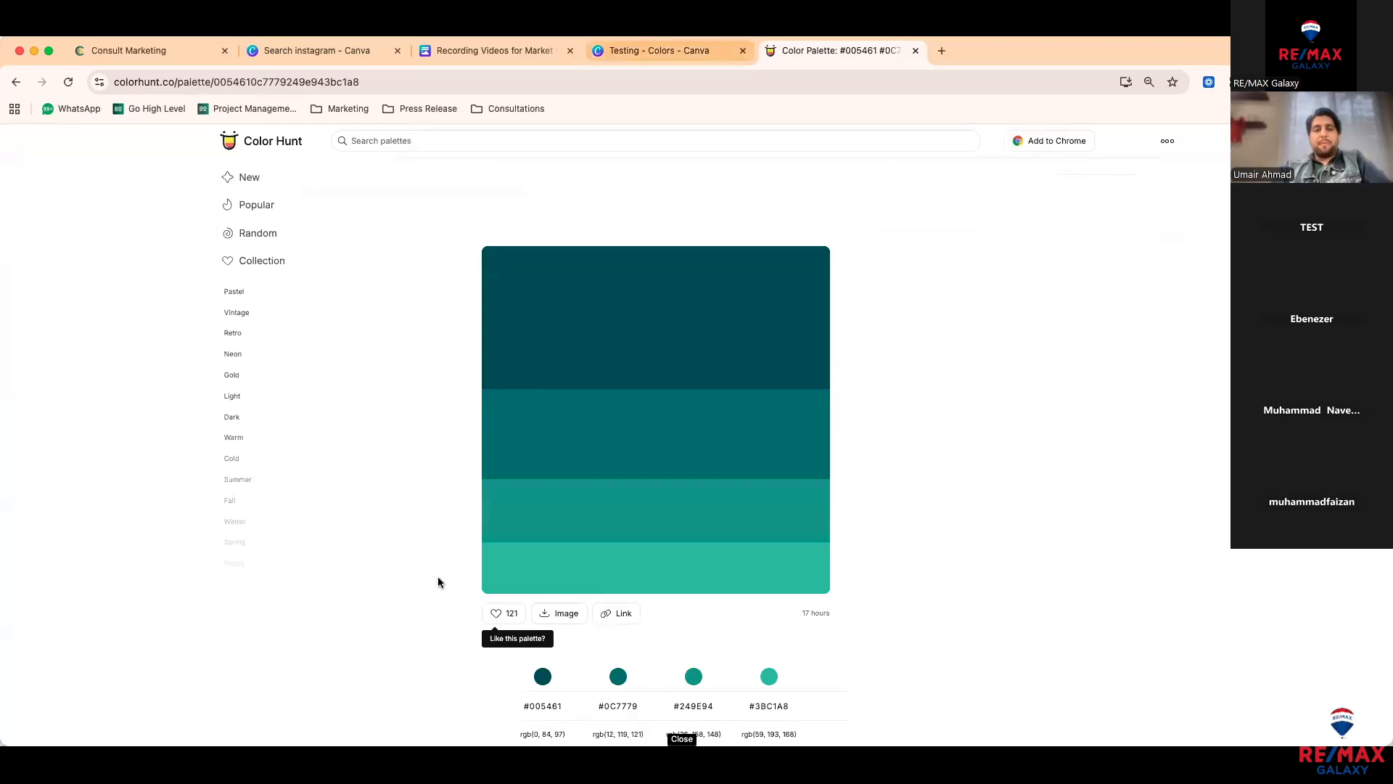
{"action": "left_click", "coordinate": [436, 578]}
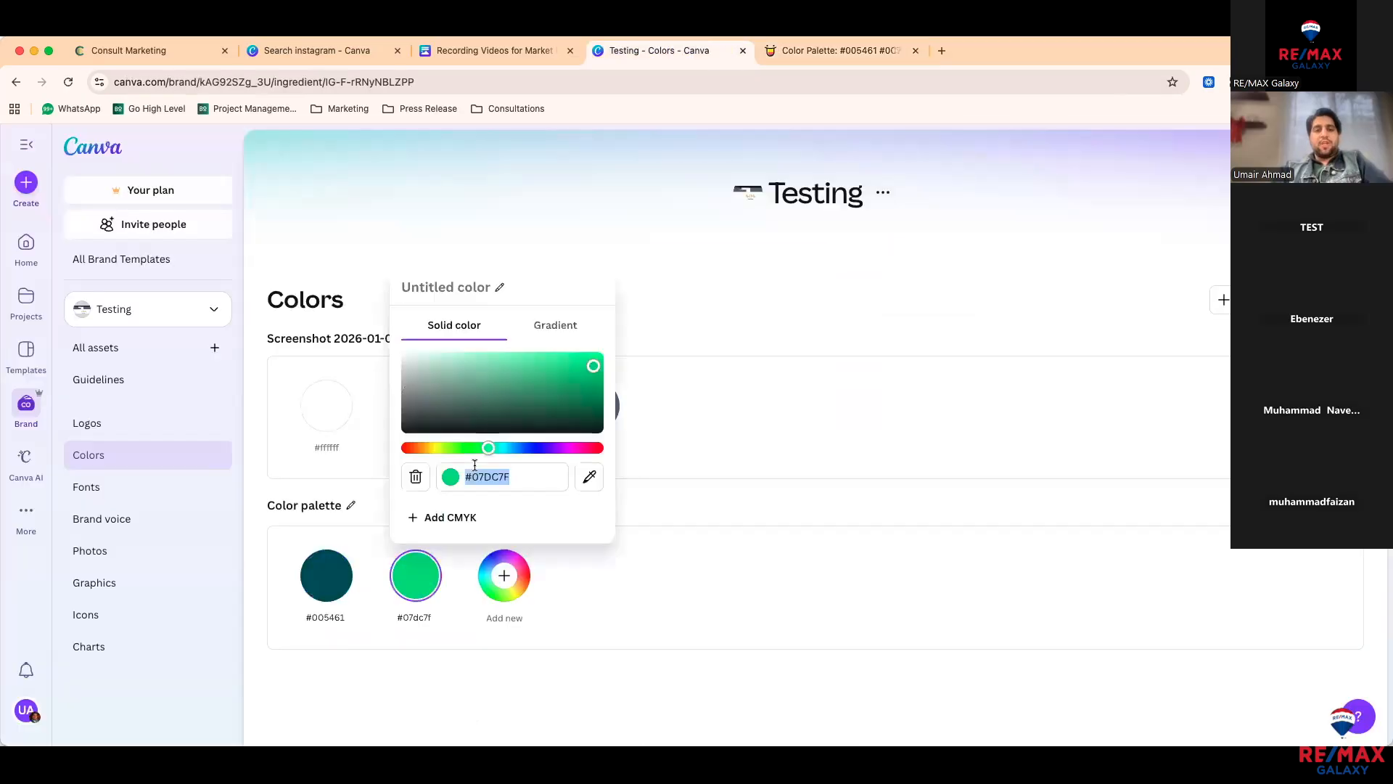
{"action": "type", "text": "#0C7779"}
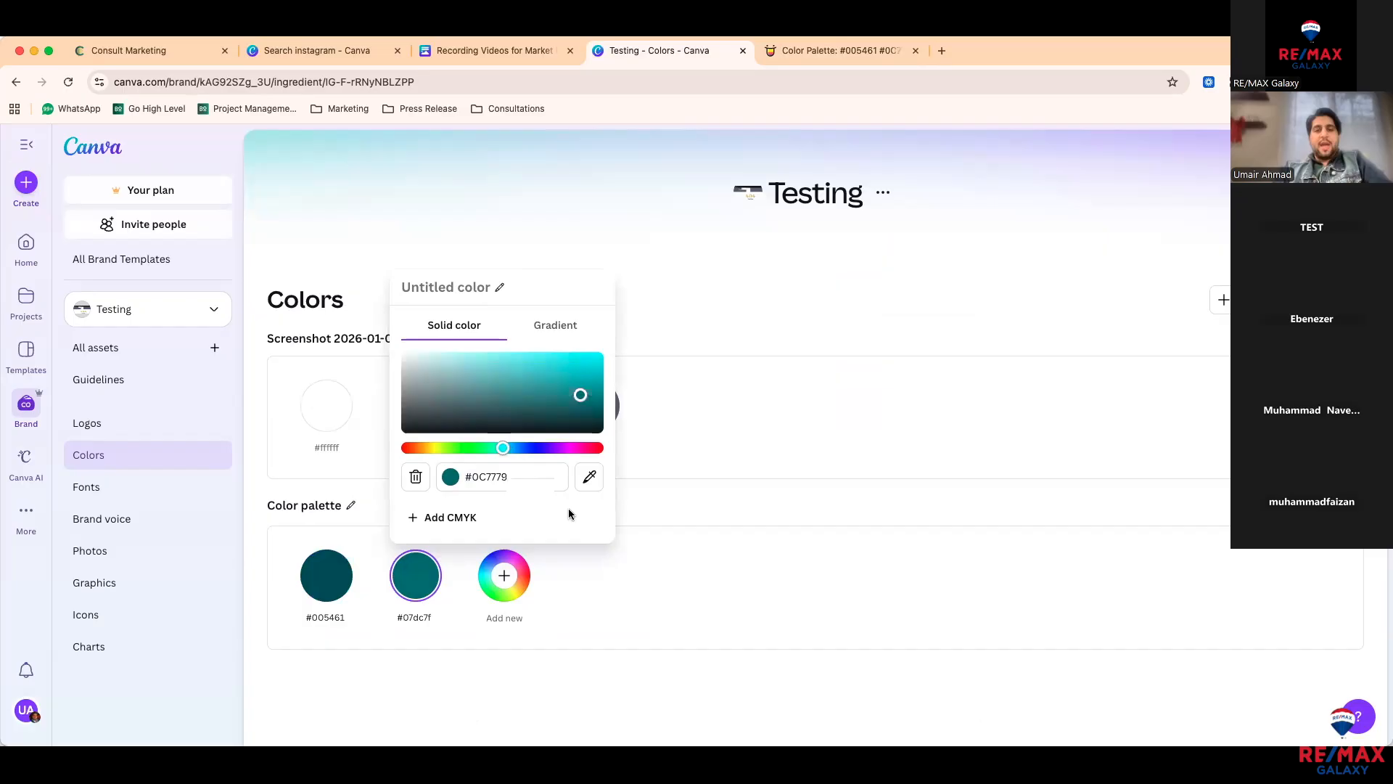
{"action": "left_click", "coordinate": [504, 576]}
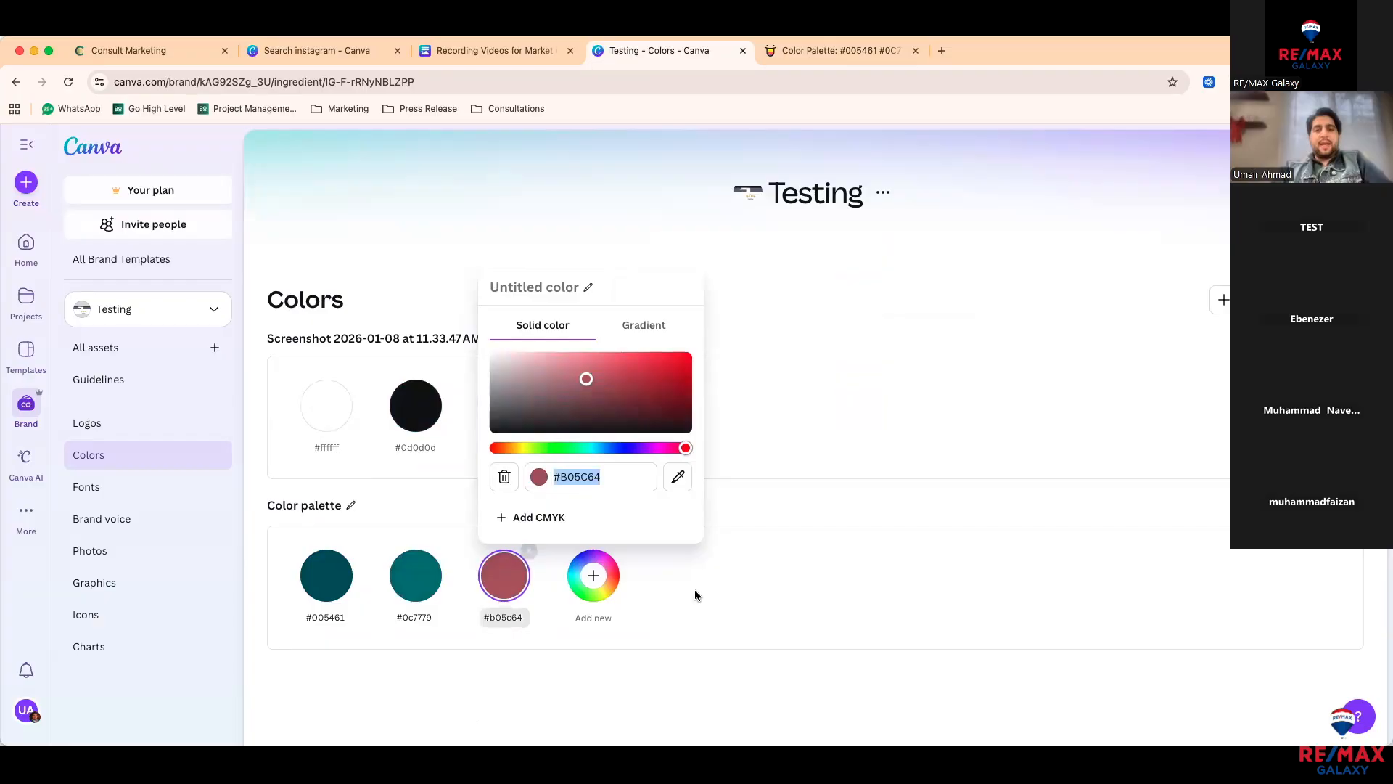
{"action": "type", "text": "#249E94"}
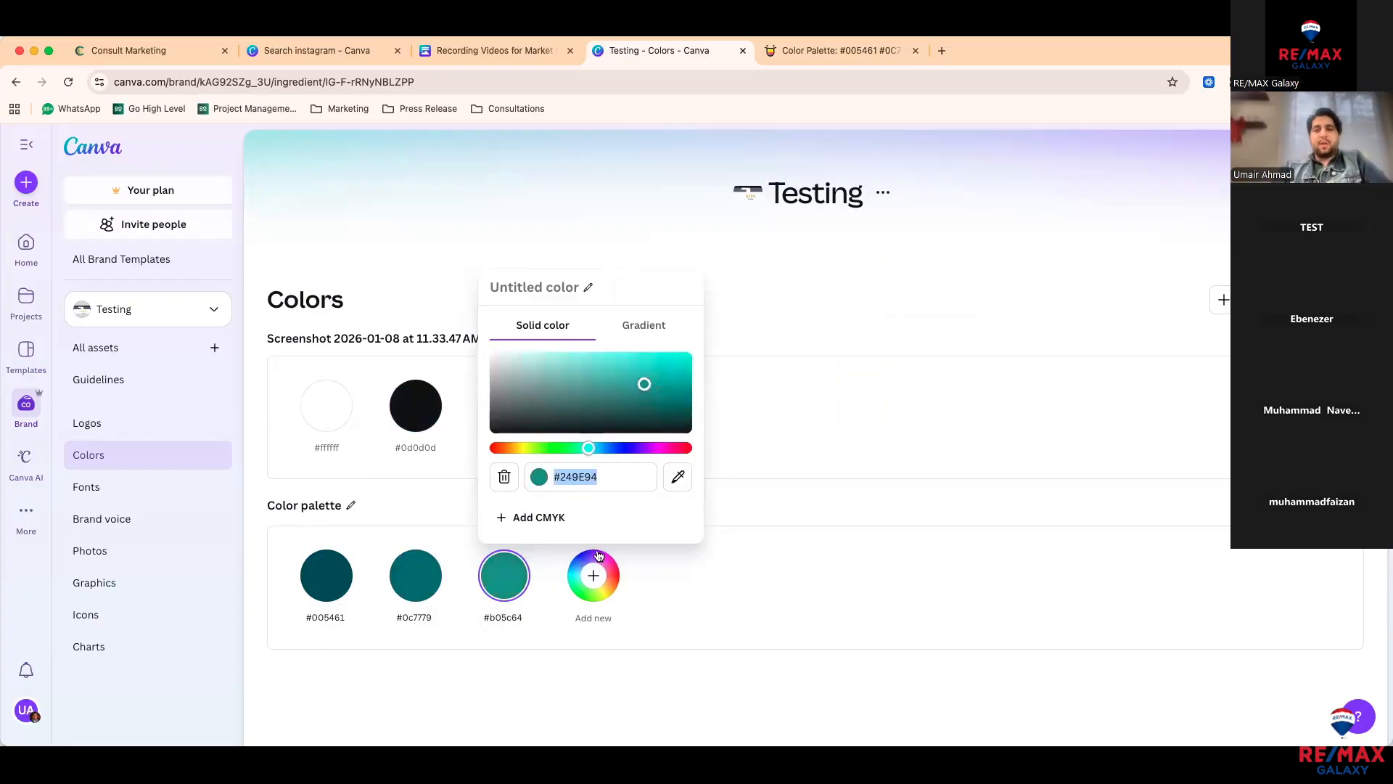
Step: Add #3bc1a8, white #ffffff and black #000000 to complete the six-colour palette
{"action": "left_click", "coordinate": [594, 575]}
{"action": "left_click", "coordinate": [680, 575]}
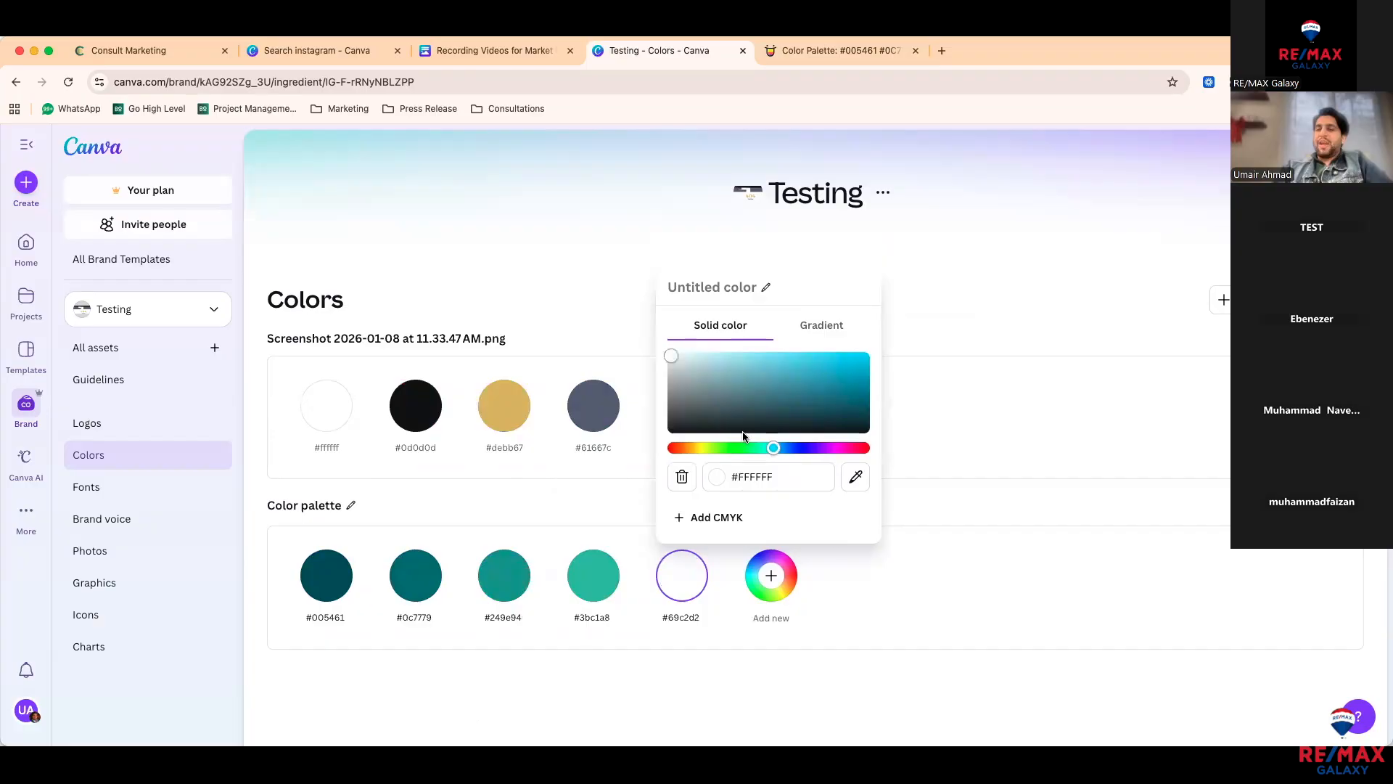
{"action": "left_click", "coordinate": [770, 576]}
{"action": "left_click", "coordinate": [1050, 578]}
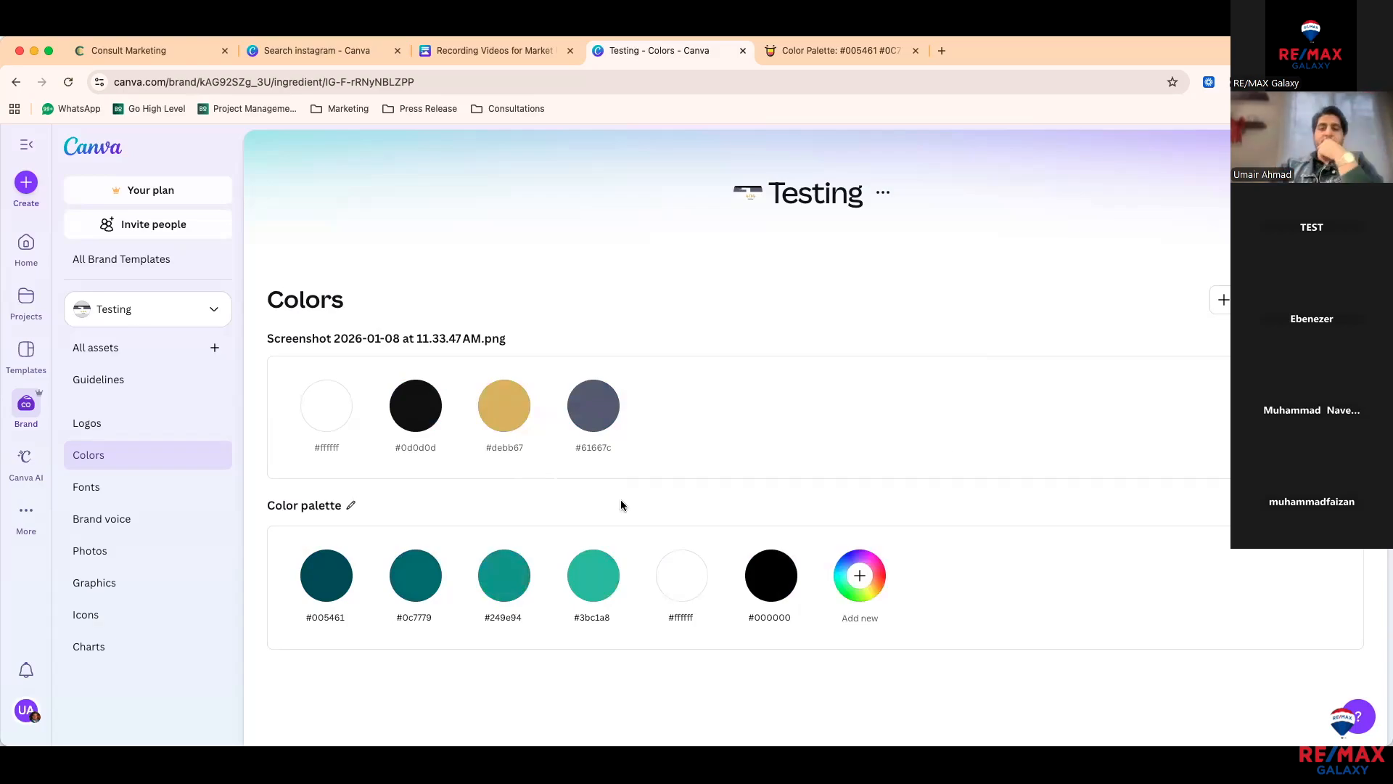
Step: On the brand fonts page, search 'popp' and set the Body font style to Poppins
{"action": "left_click", "coordinate": [136, 489]}
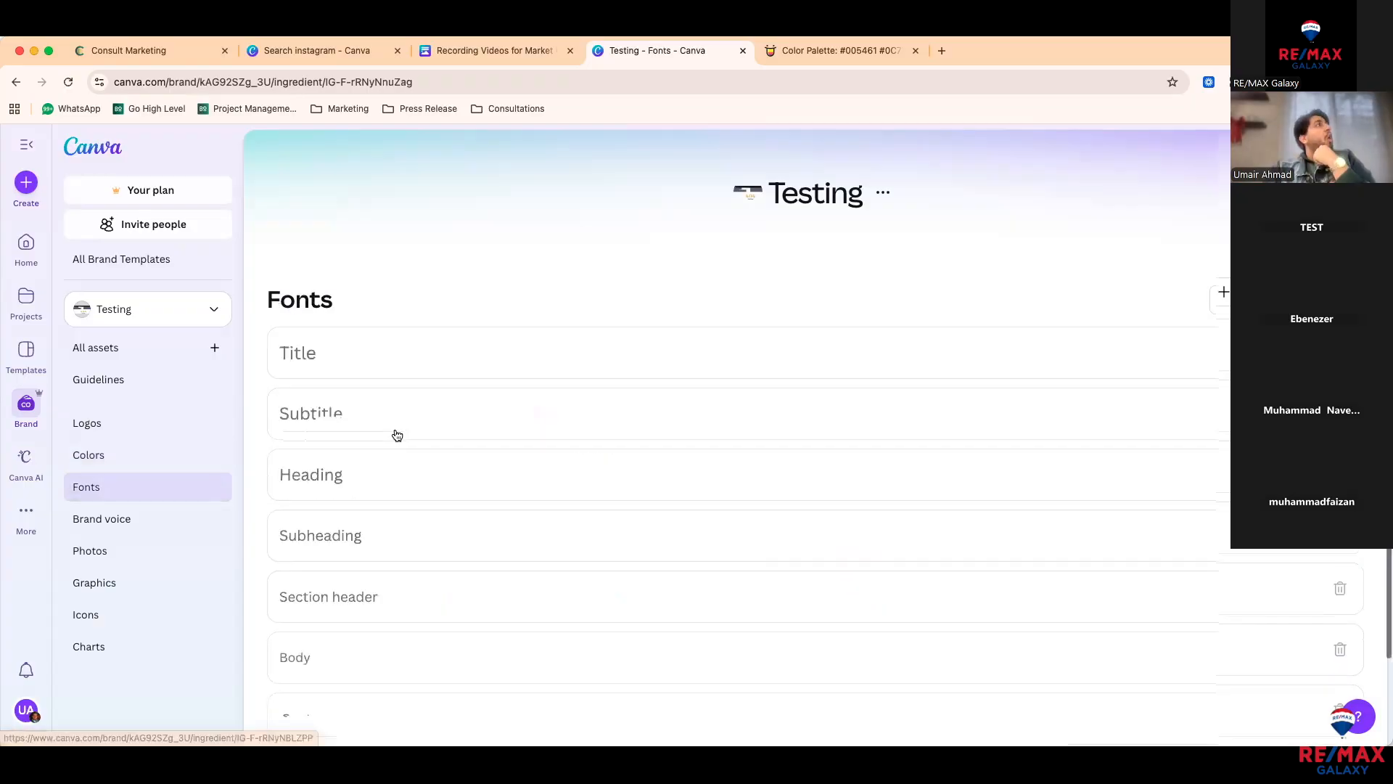
{"action": "scroll", "coordinate": [396, 435], "scroll_direction": "down", "scroll_amount": 1}
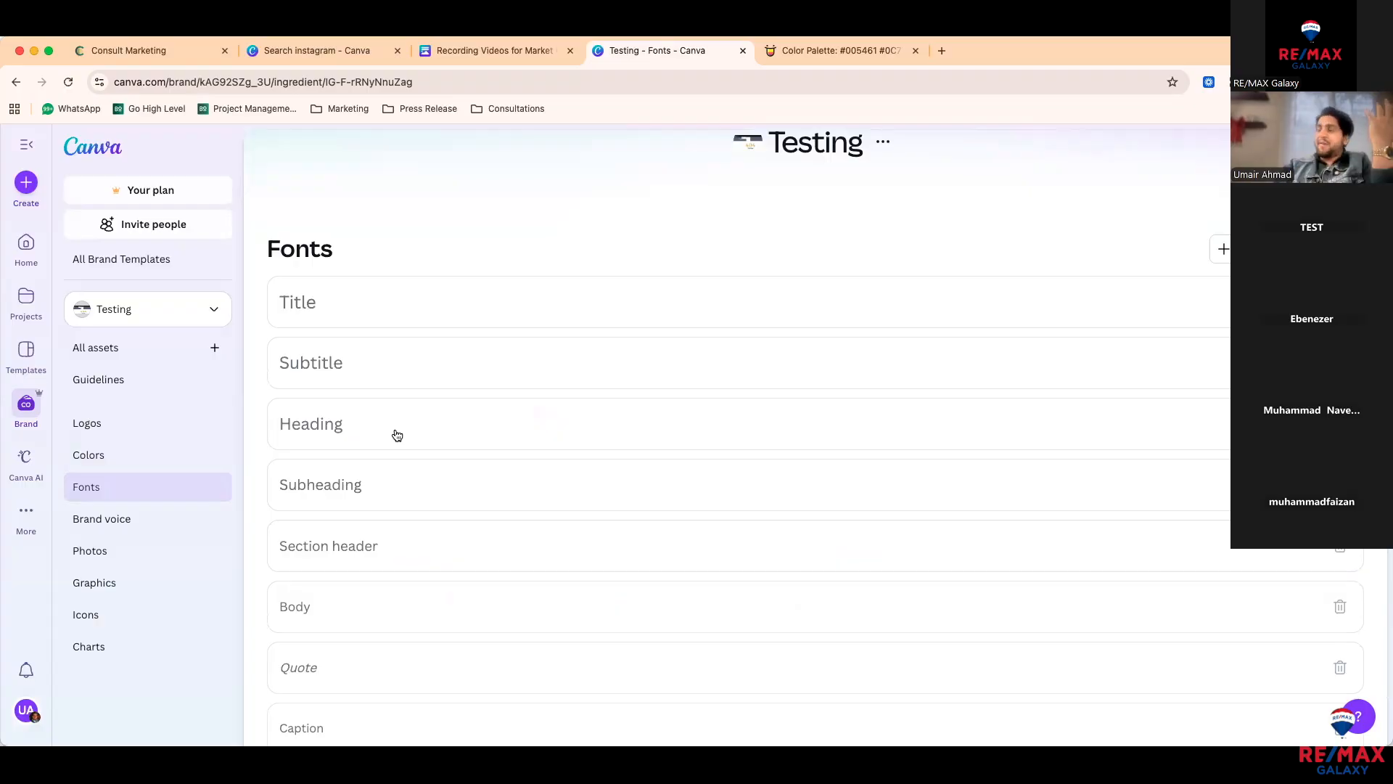
{"action": "left_click", "coordinate": [374, 315]}
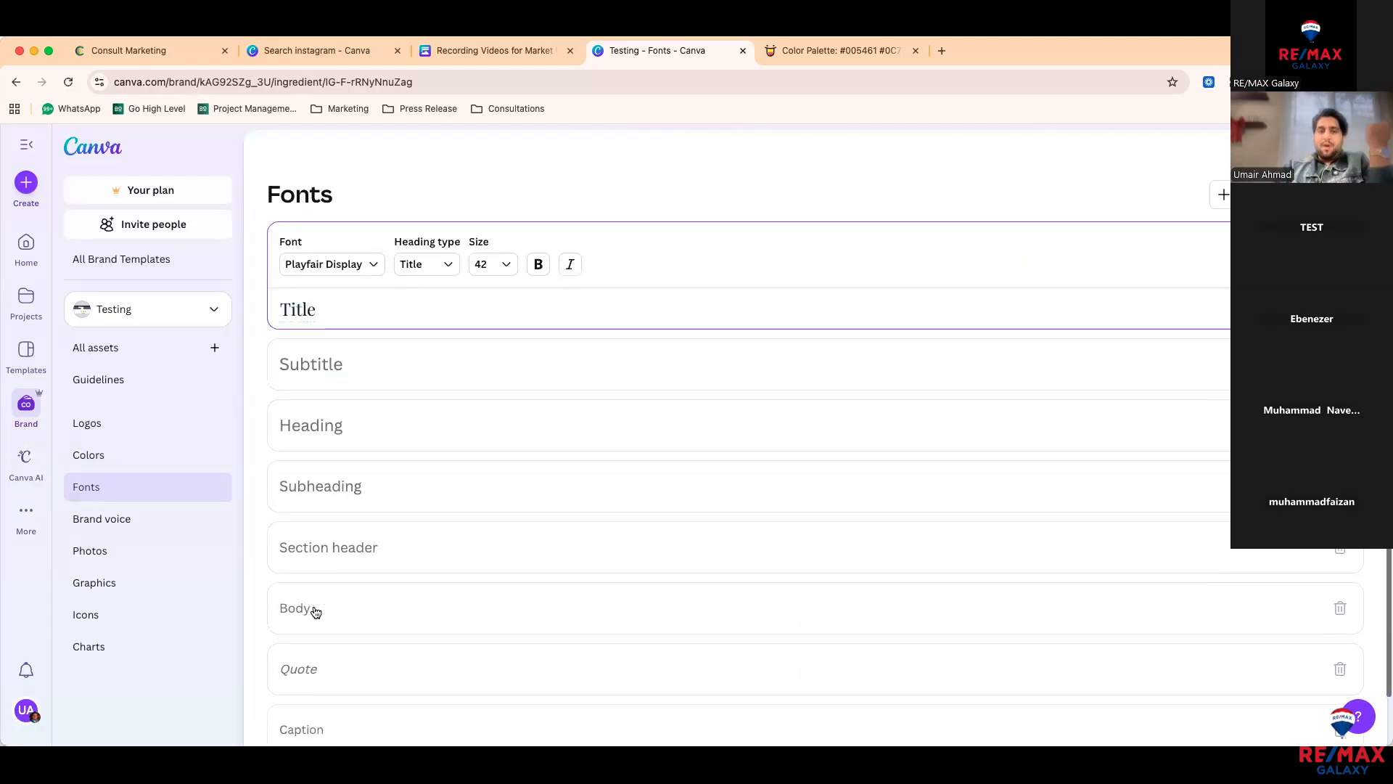
{"action": "left_click", "coordinate": [288, 586]}
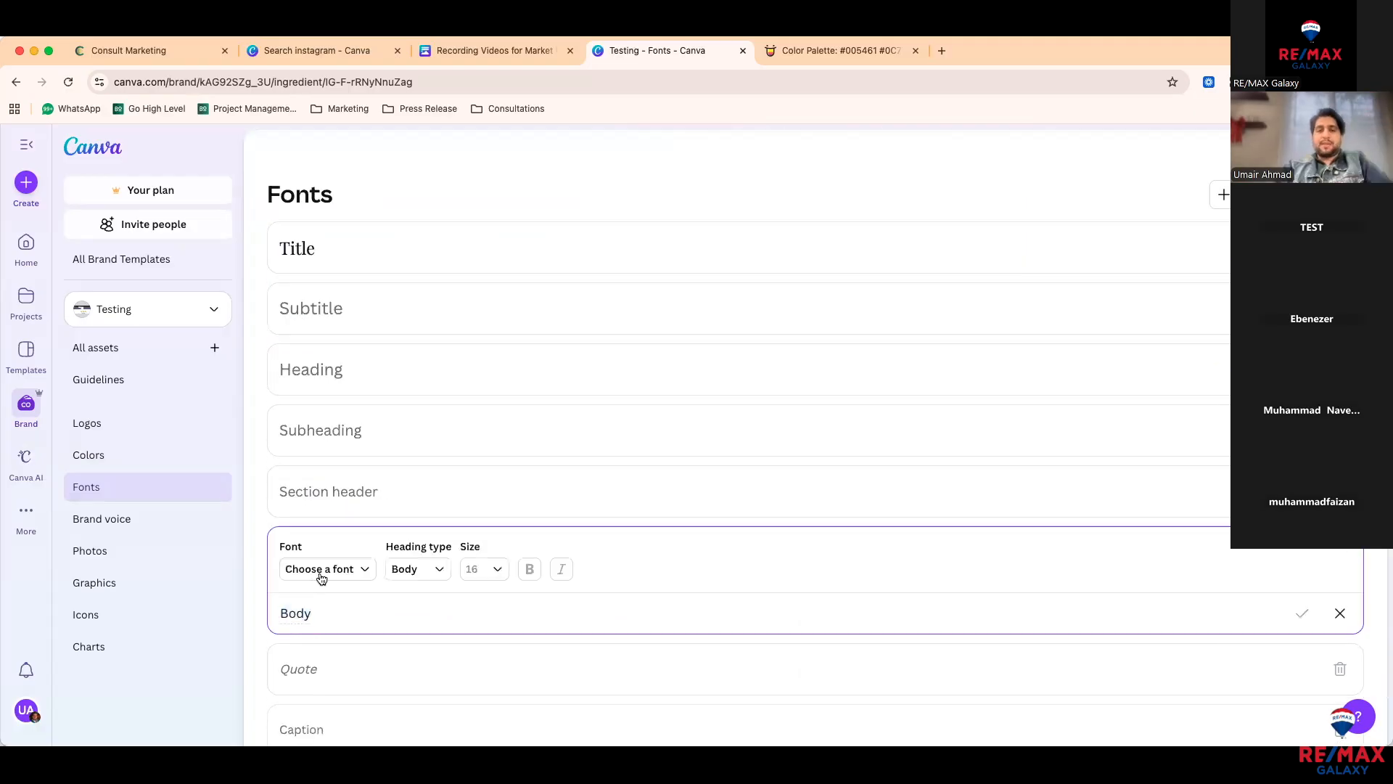
{"action": "left_click", "coordinate": [321, 577]}
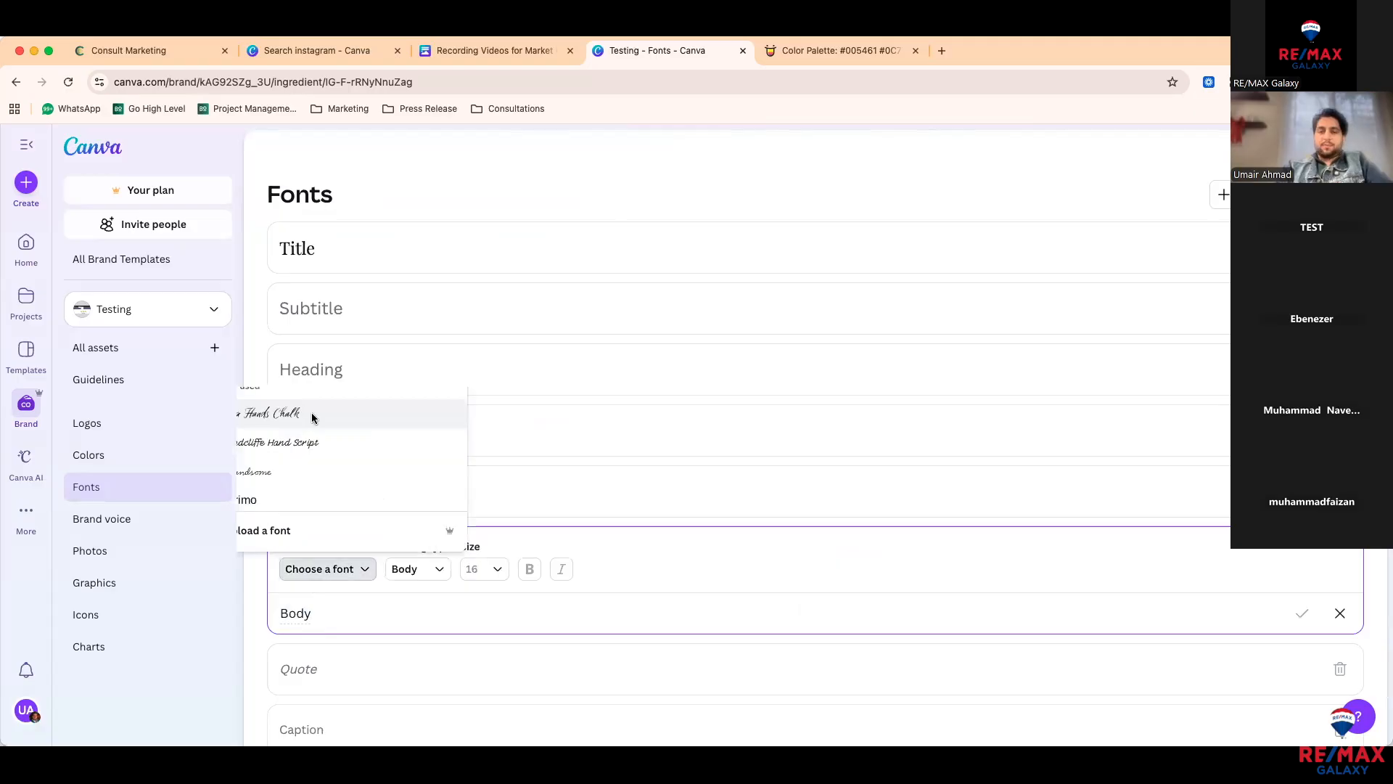
{"action": "type", "text": "popp"}
{"action": "key", "text": "Return"}
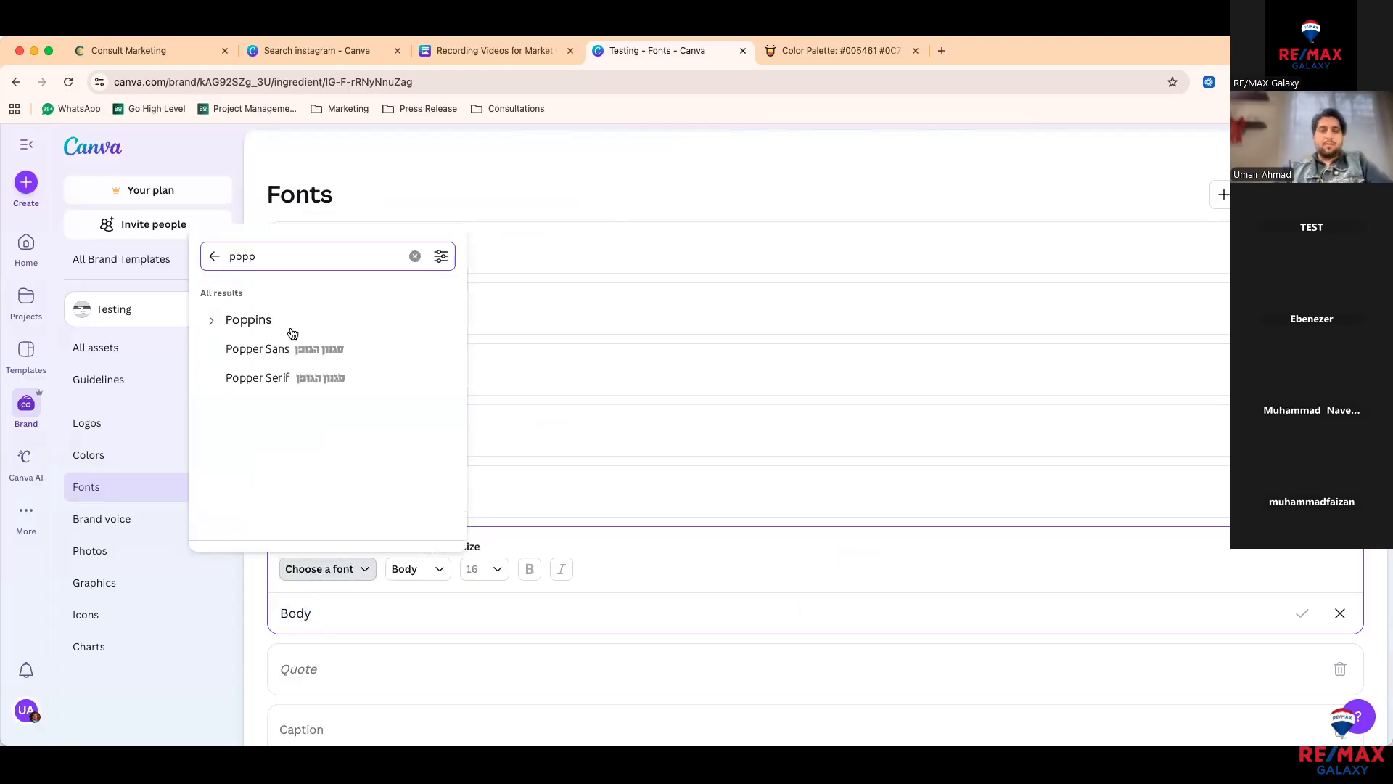
{"action": "left_click", "coordinate": [263, 470]}
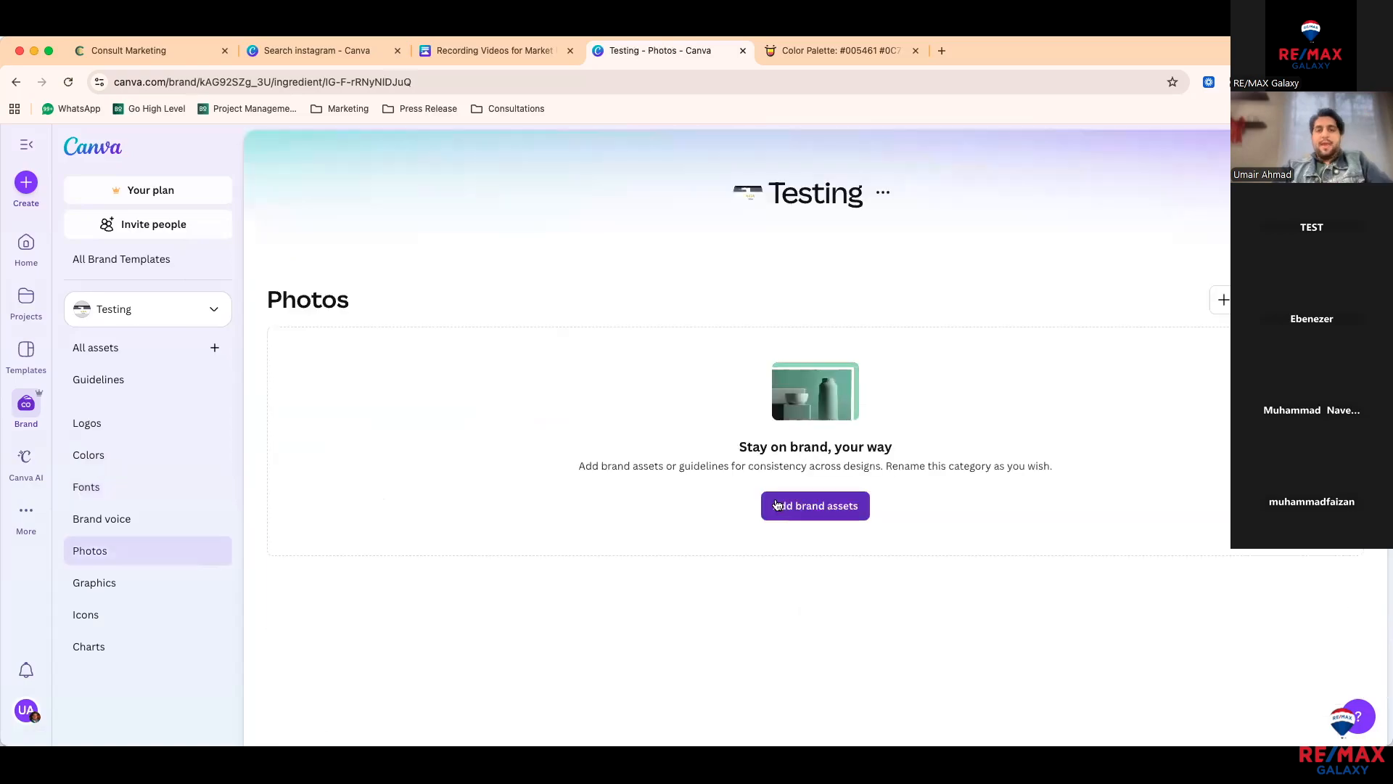
{"action": "left_click", "coordinate": [777, 505]}
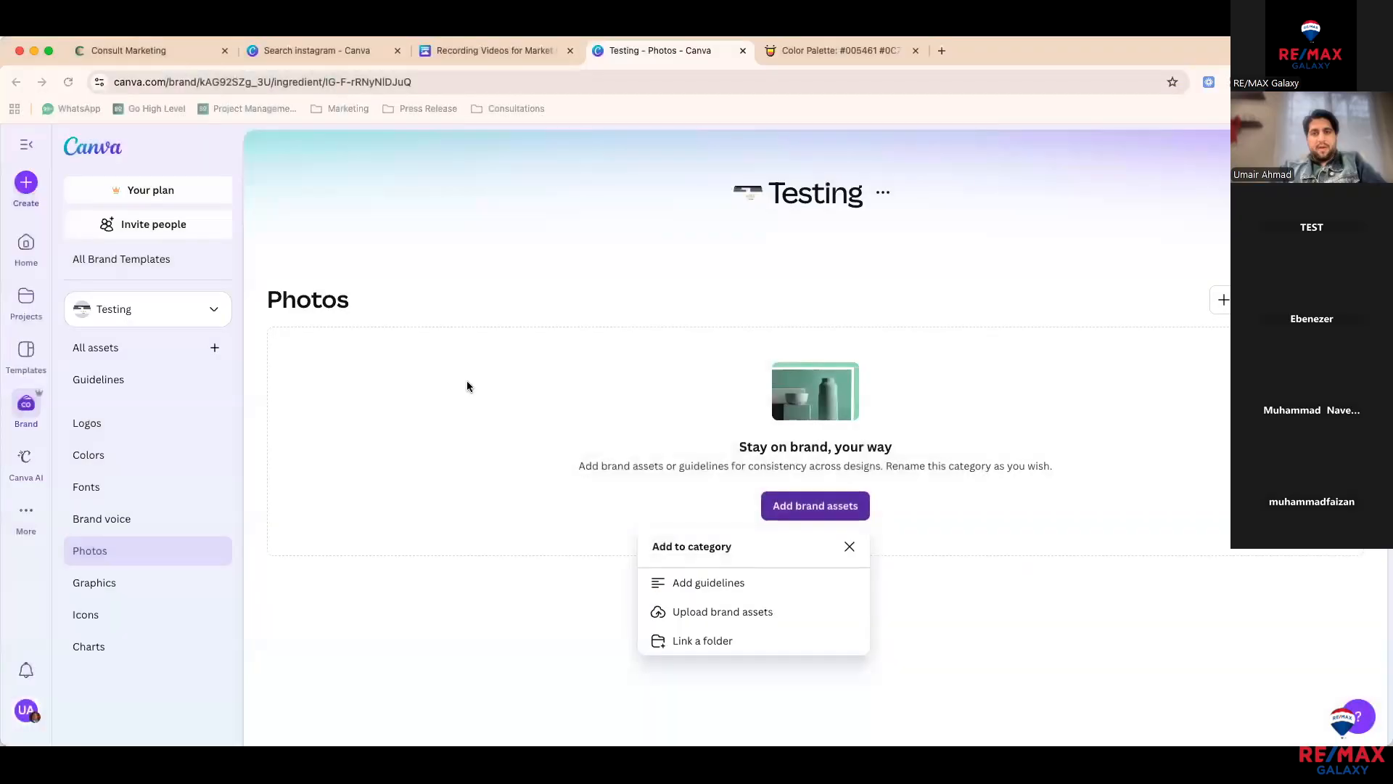
{"action": "left_click", "coordinate": [467, 381]}
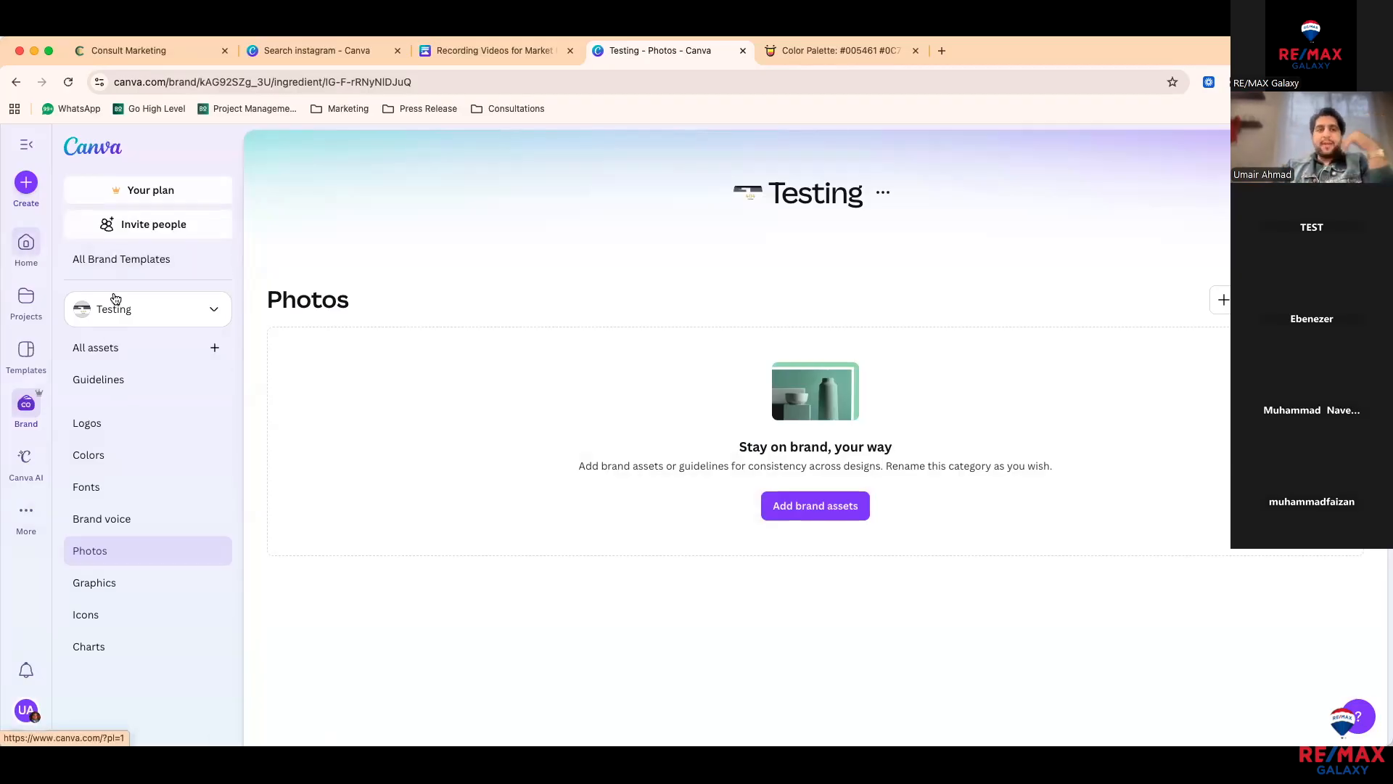
Step: Return to the Canva home page and switch to browsing Templates
{"action": "left_click", "coordinate": [538, 299]}
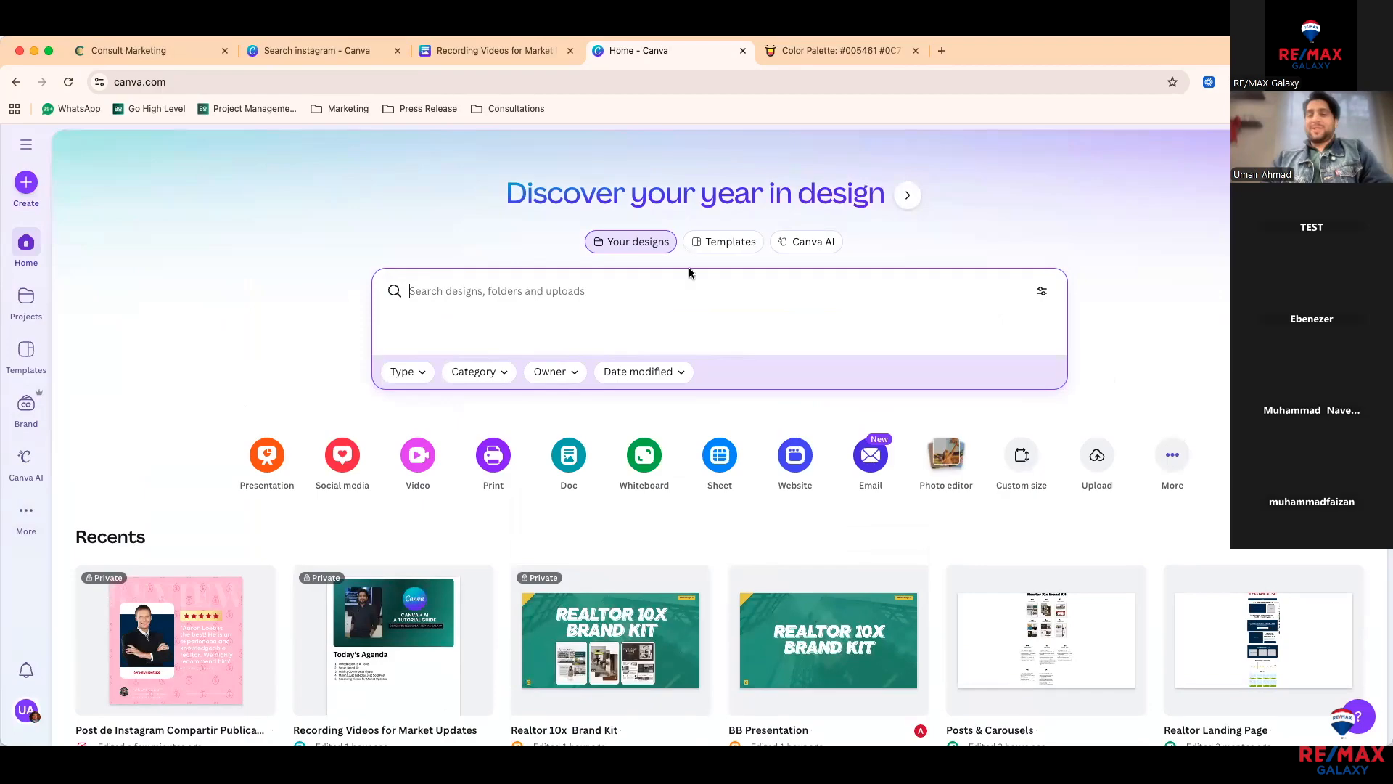
{"action": "left_click", "coordinate": [700, 246]}
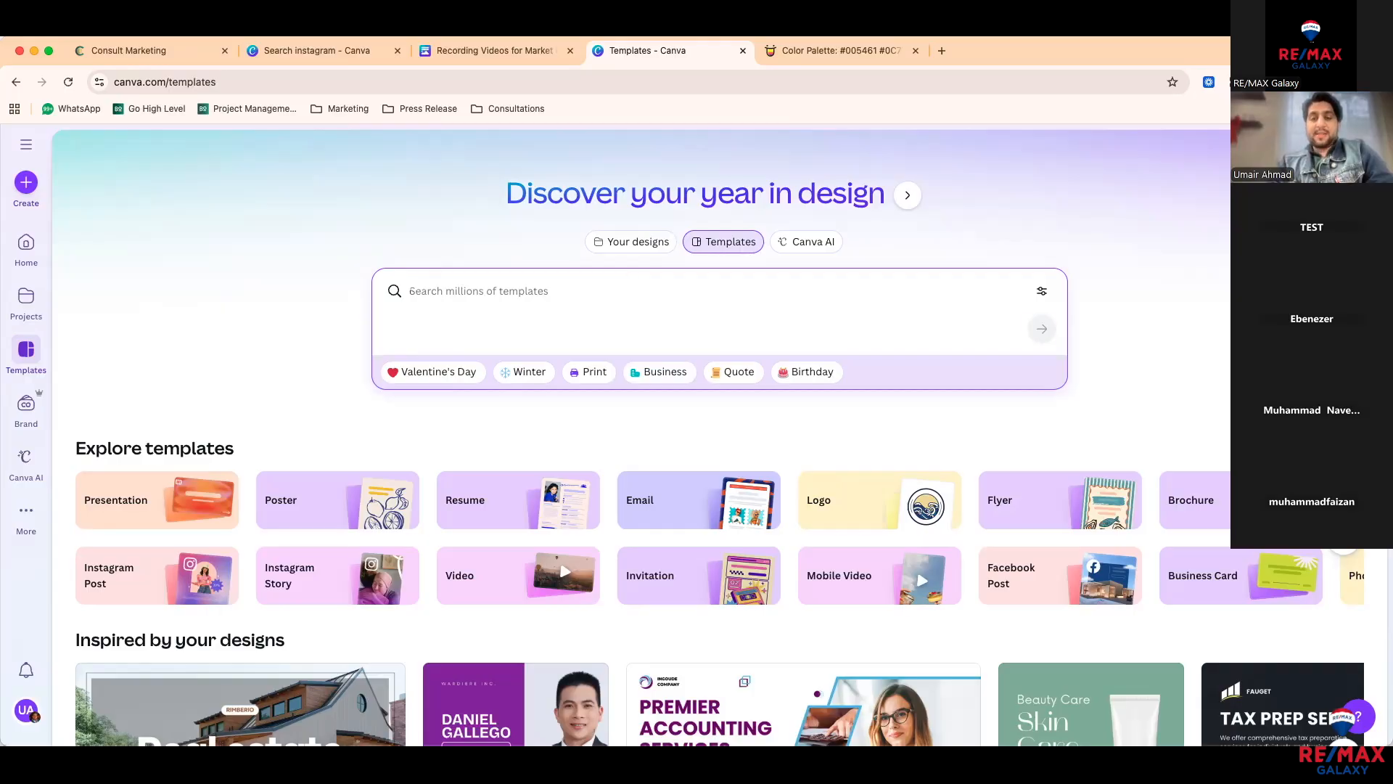
Step: Search templates for 'open house' and limit results to the Flyer category
{"action": "type", "text": "open house"}
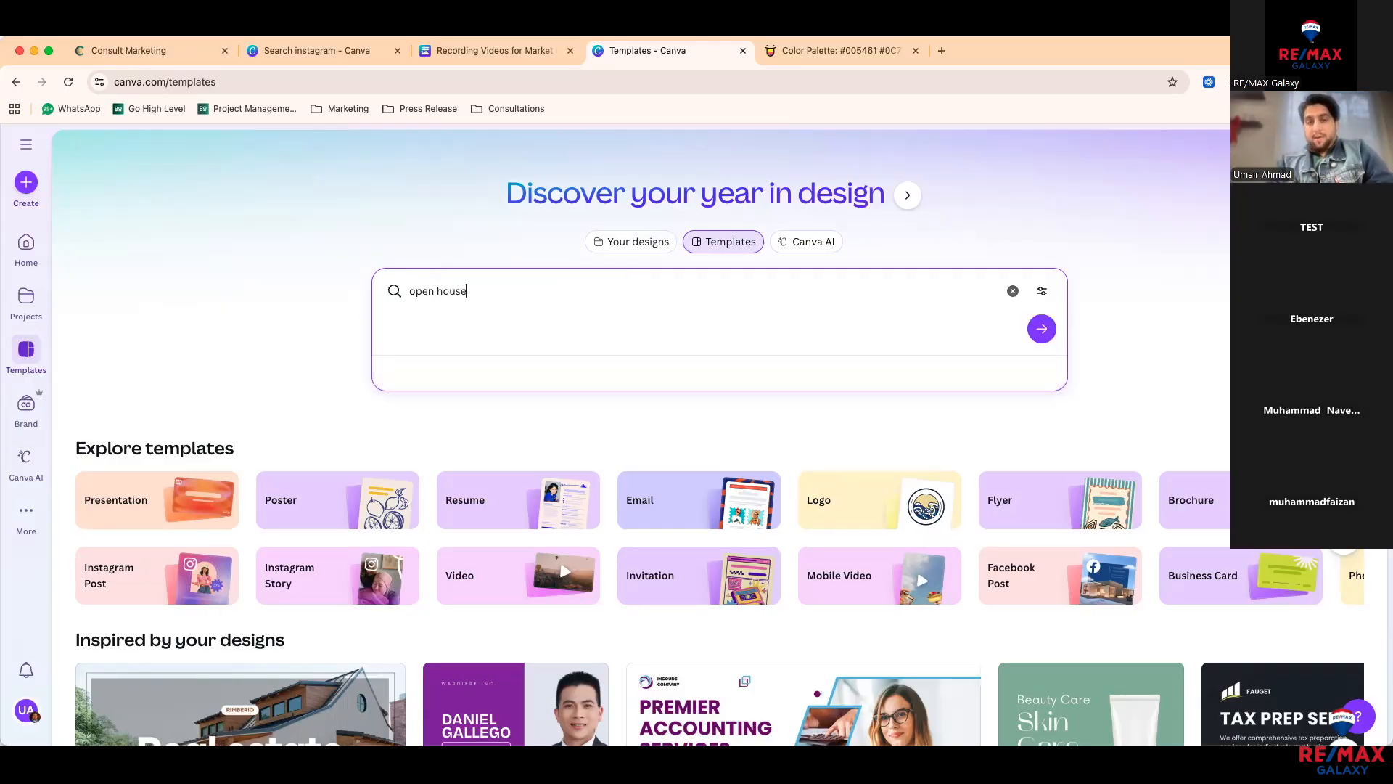
{"action": "key", "text": "Return"}
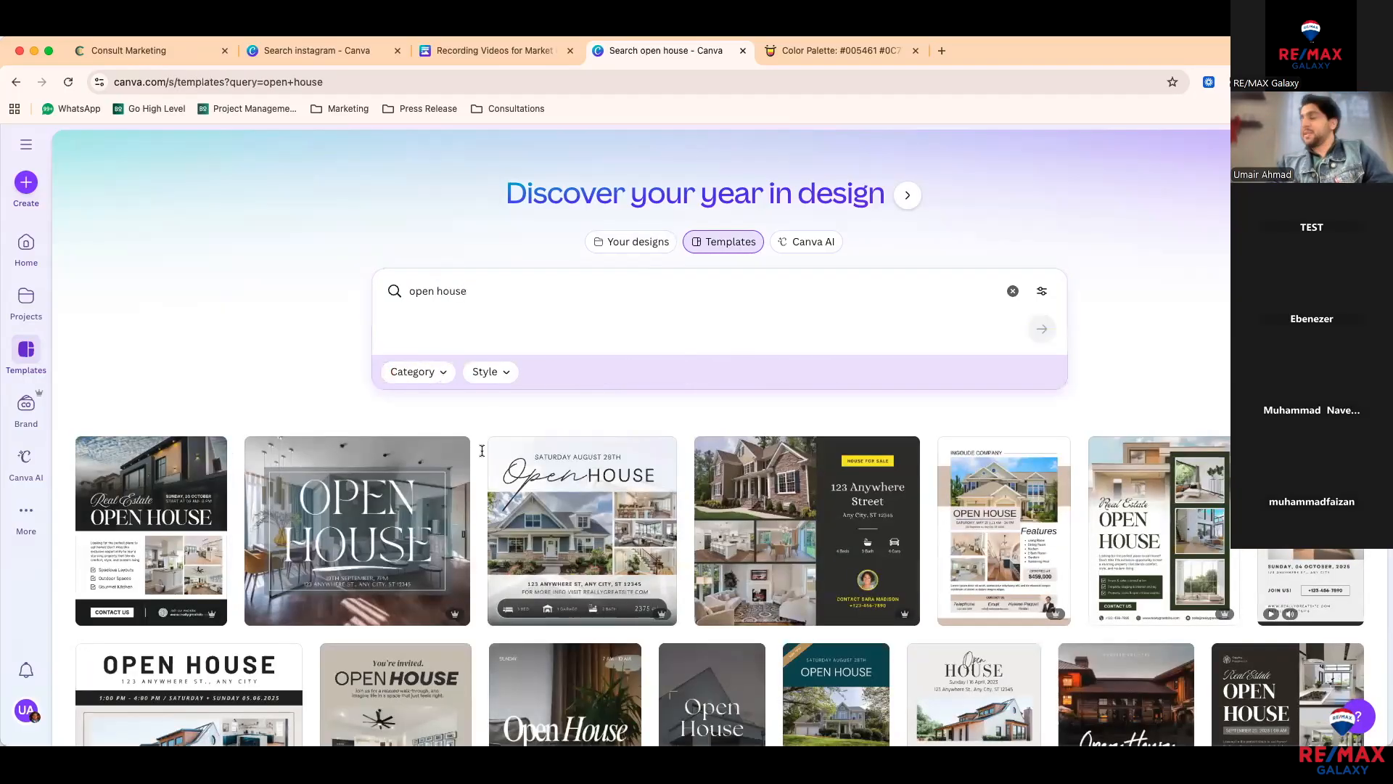
{"action": "scroll", "coordinate": [485, 492], "scroll_direction": "down", "scroll_amount": 2}
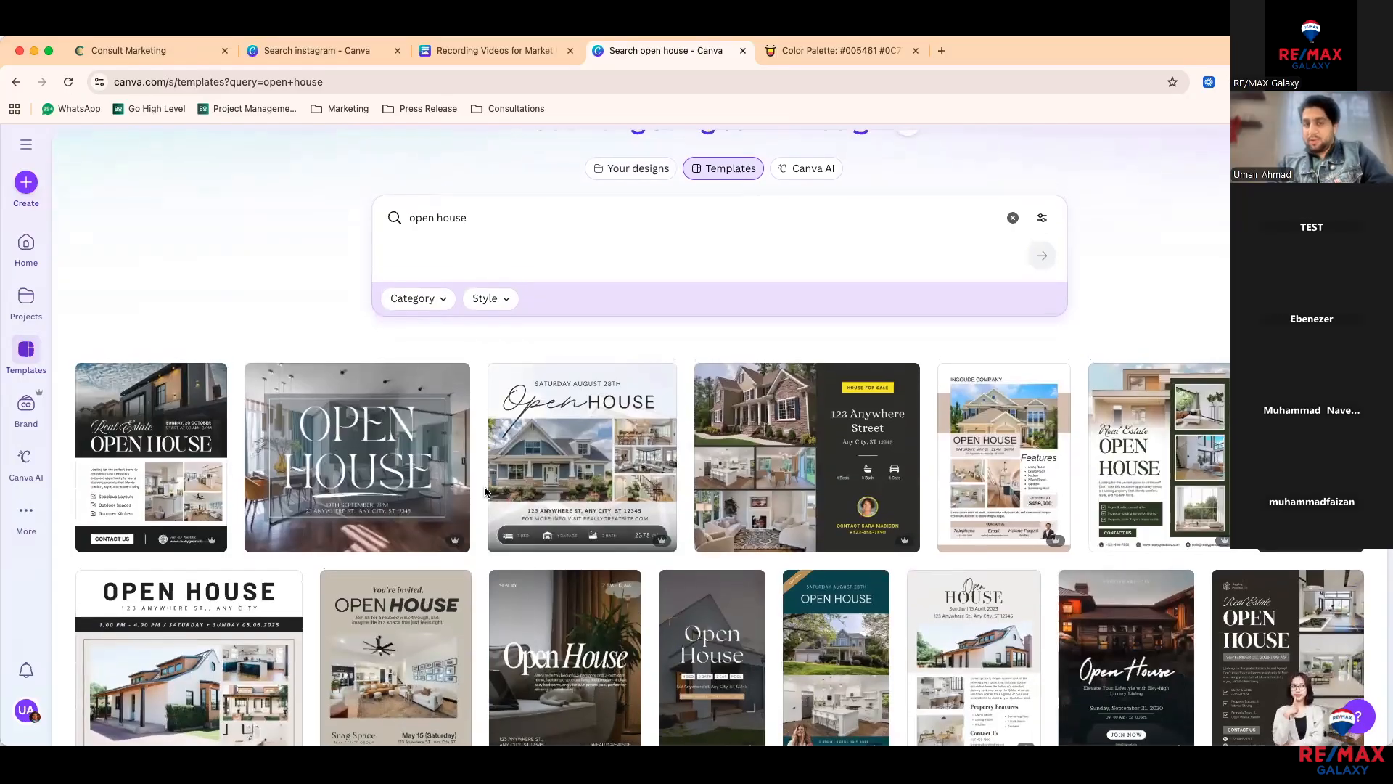
{"action": "left_click", "coordinate": [450, 303]}
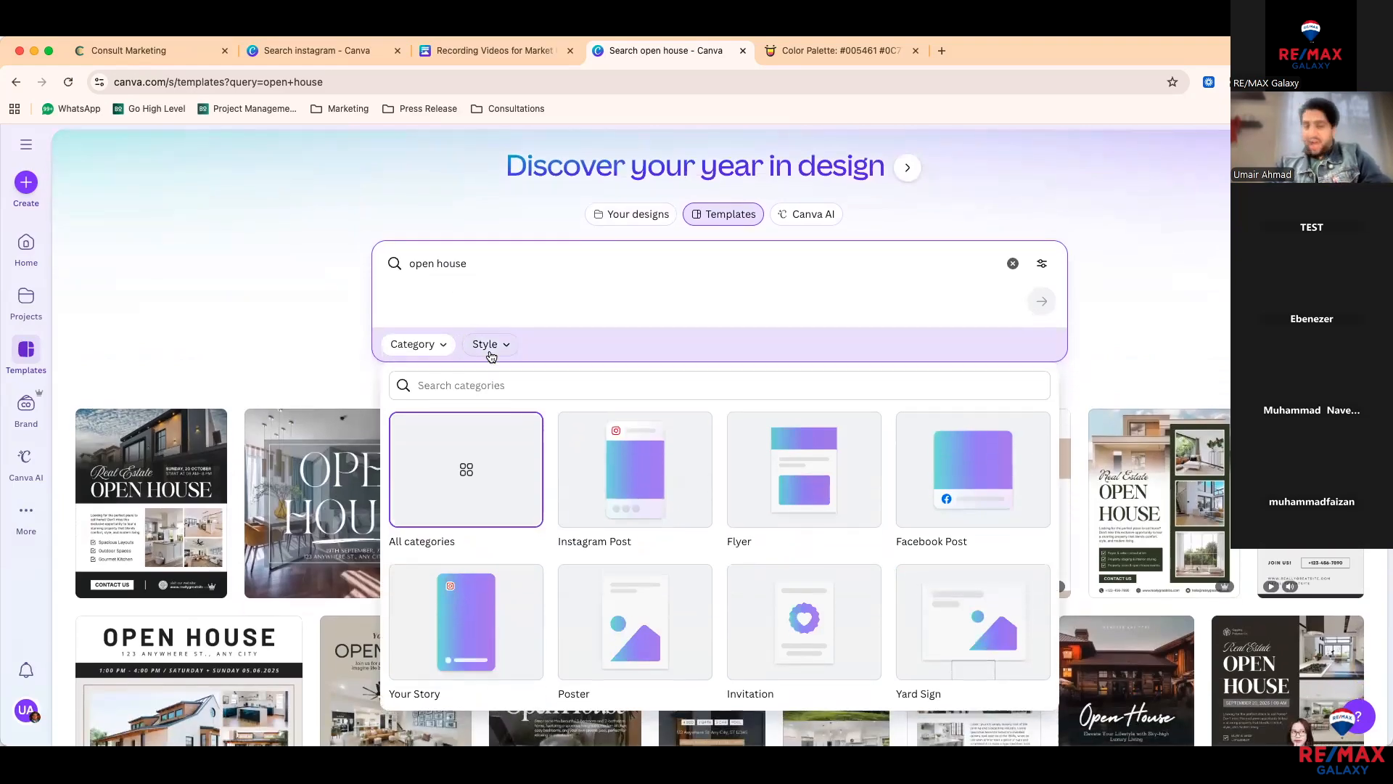
{"action": "left_click", "coordinate": [503, 384]}
{"action": "type", "text": "flye"}
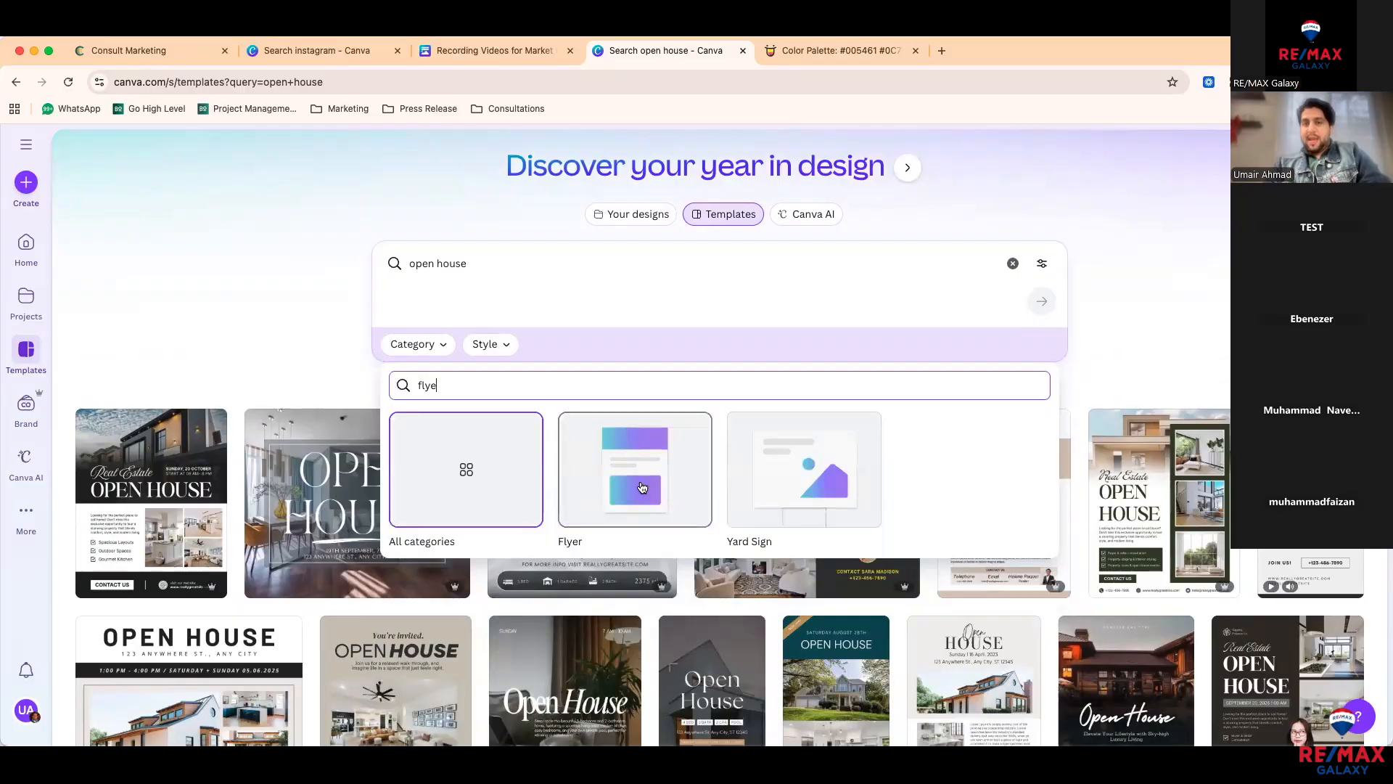
{"action": "left_click", "coordinate": [613, 495]}
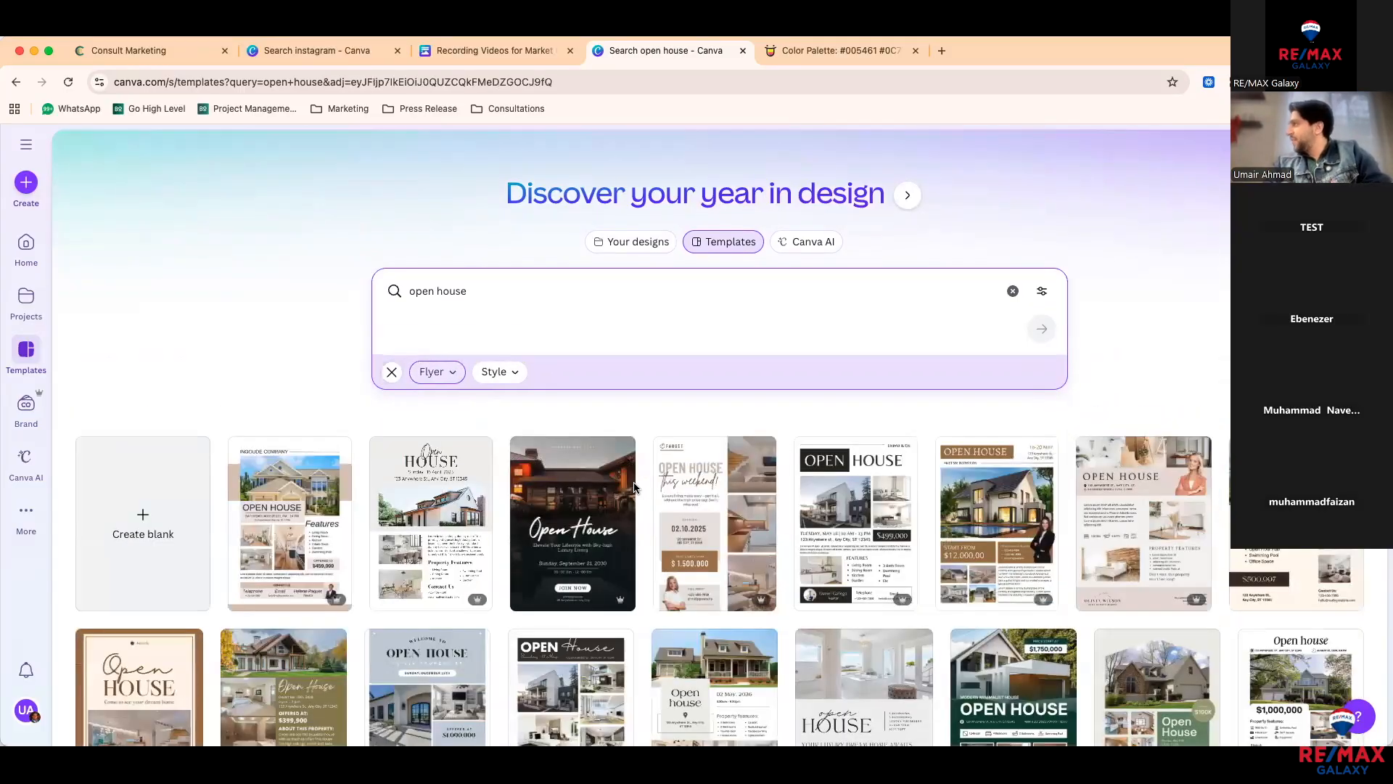
Step: Try the Social Media category, then set the category filter back to Flyer
{"action": "left_click", "coordinate": [449, 370]}
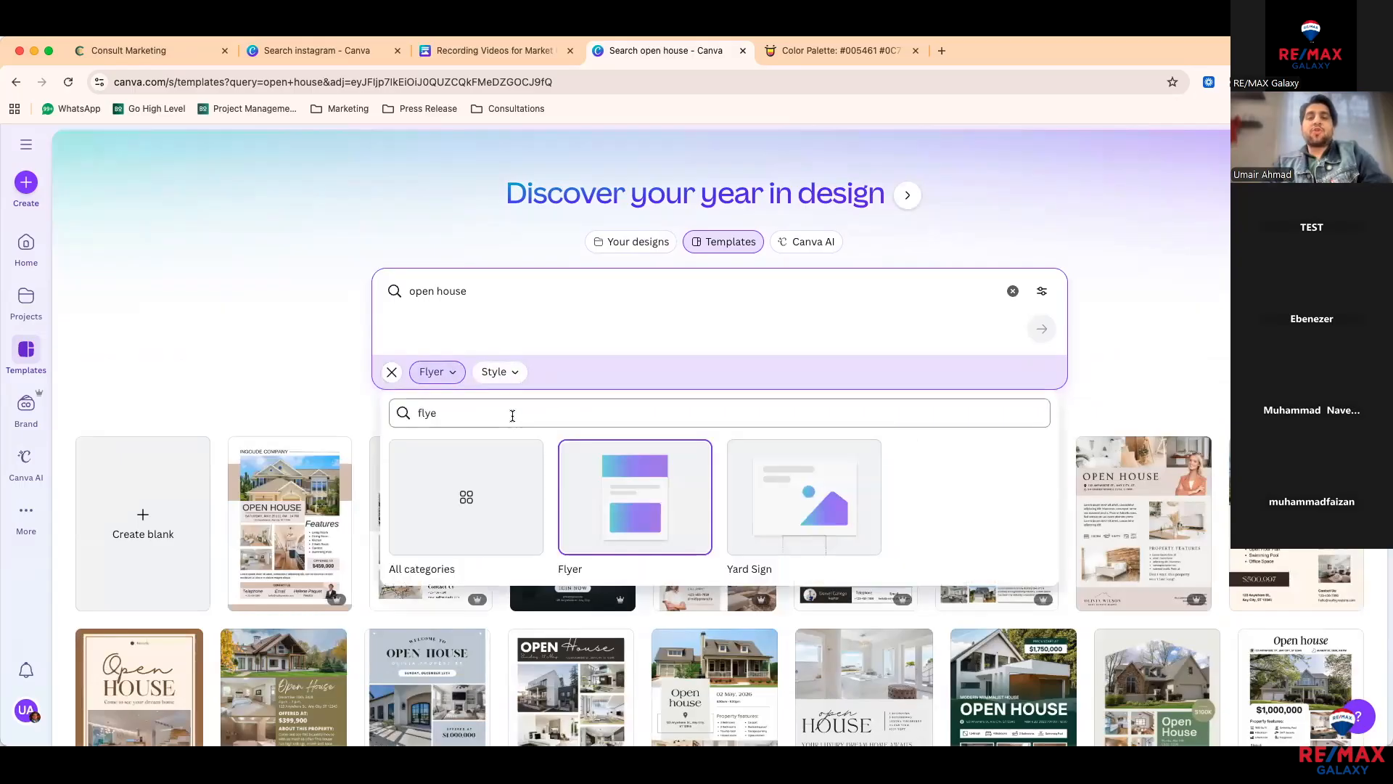
{"action": "type", "text": "soci"}
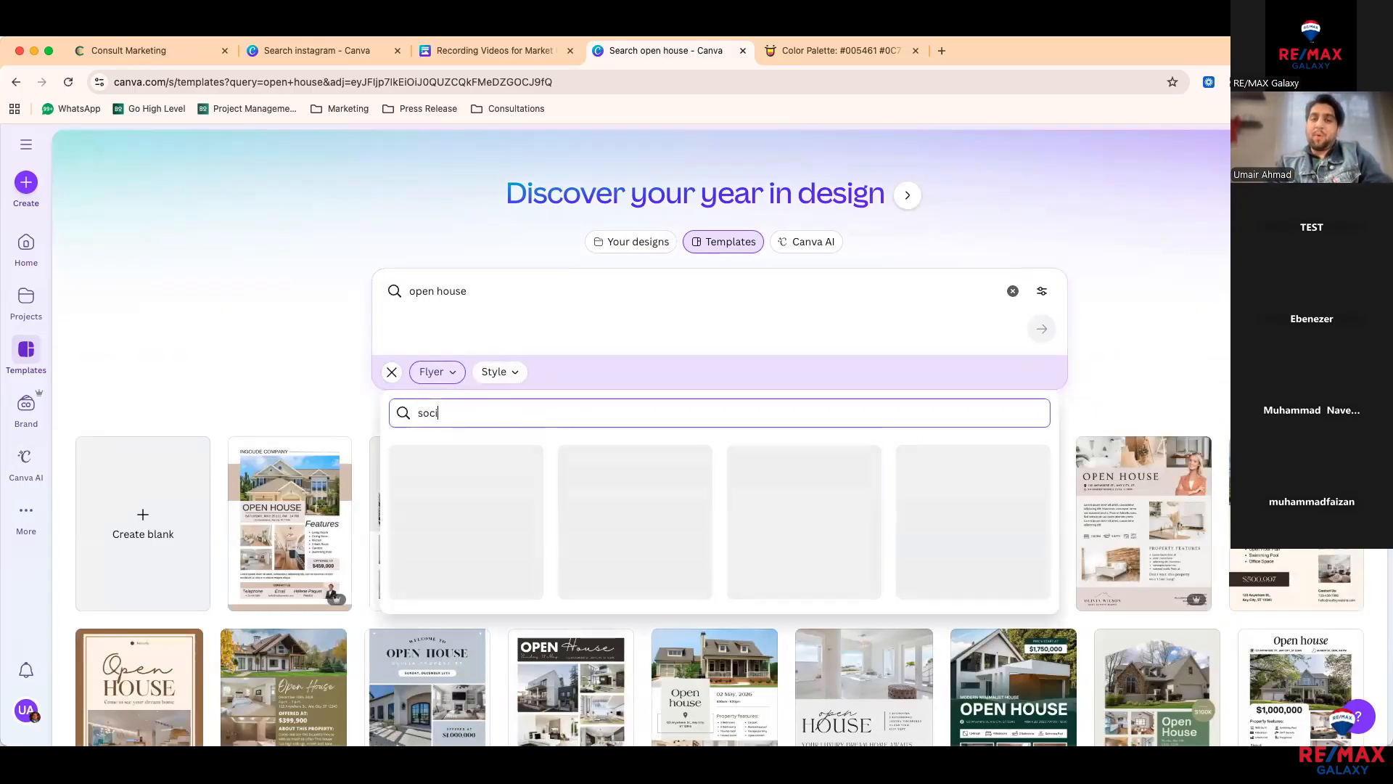
{"action": "type", "text": "ial media"}
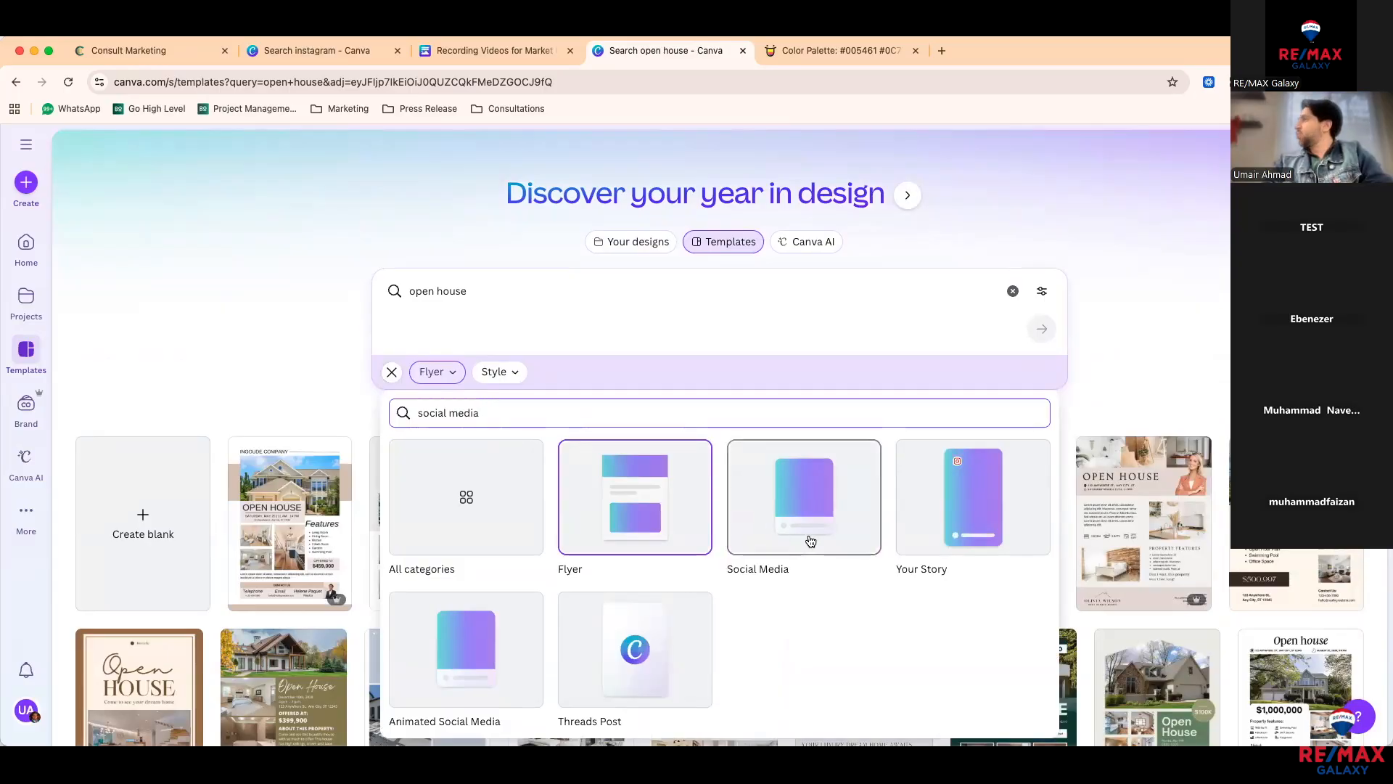
{"action": "left_click", "coordinate": [797, 499]}
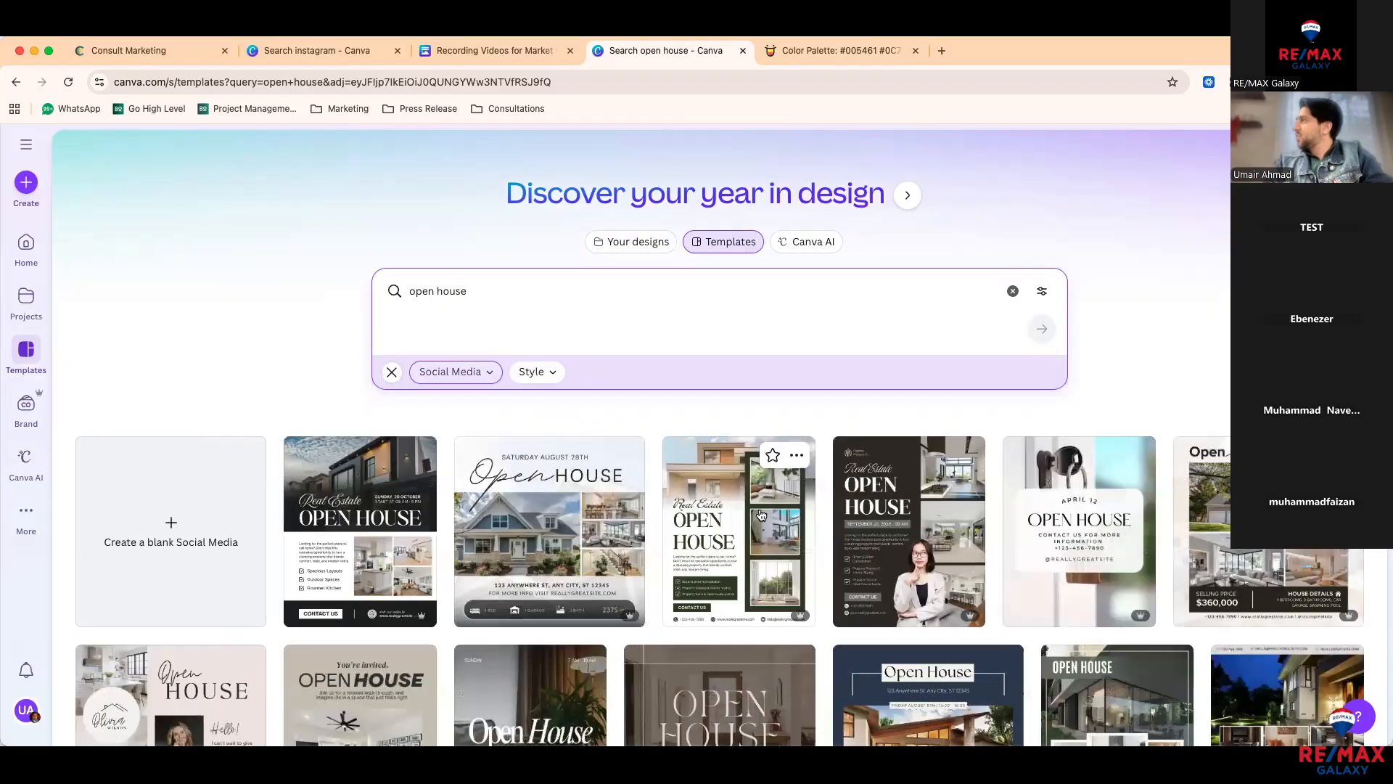
{"action": "left_click", "coordinate": [491, 382]}
{"action": "left_click", "coordinate": [510, 415]}
{"action": "key", "text": "super+a"}
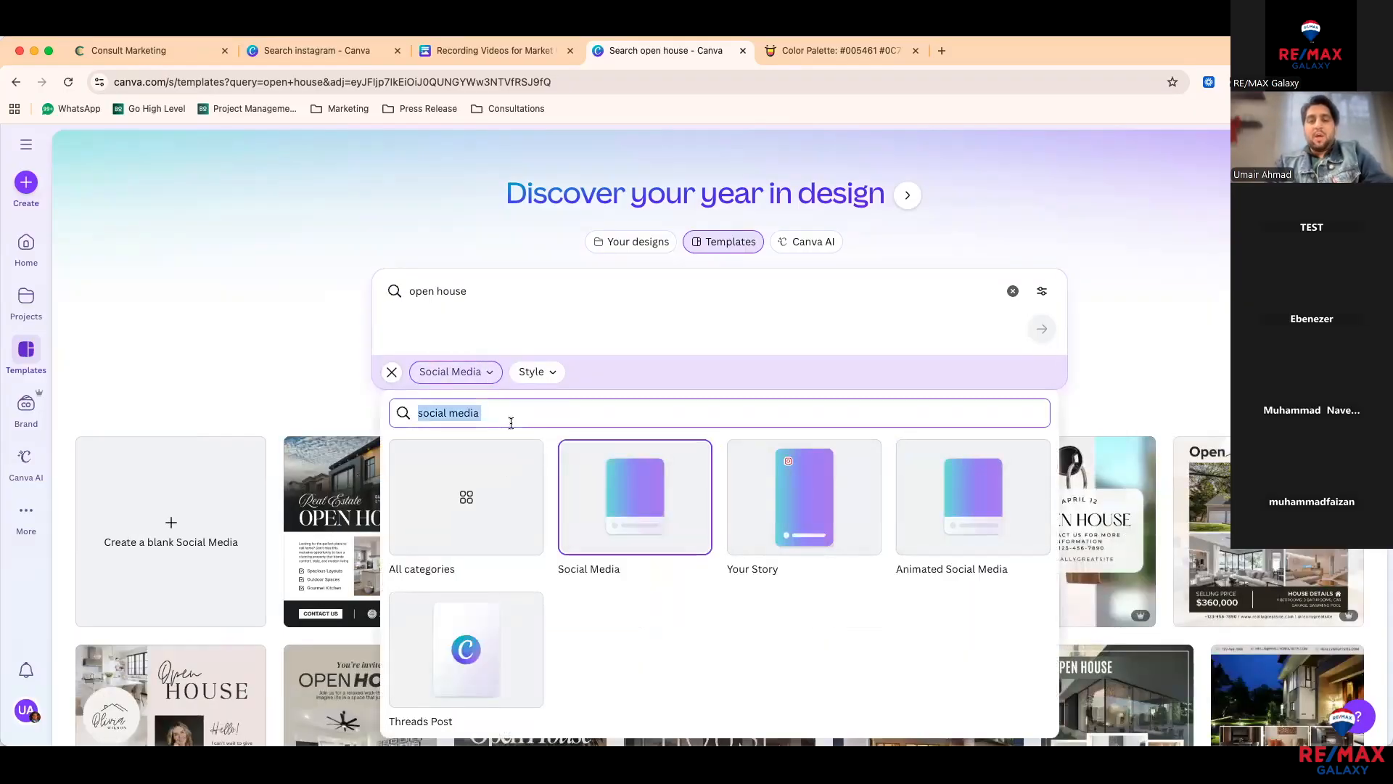
{"action": "type", "text": "flyer"}
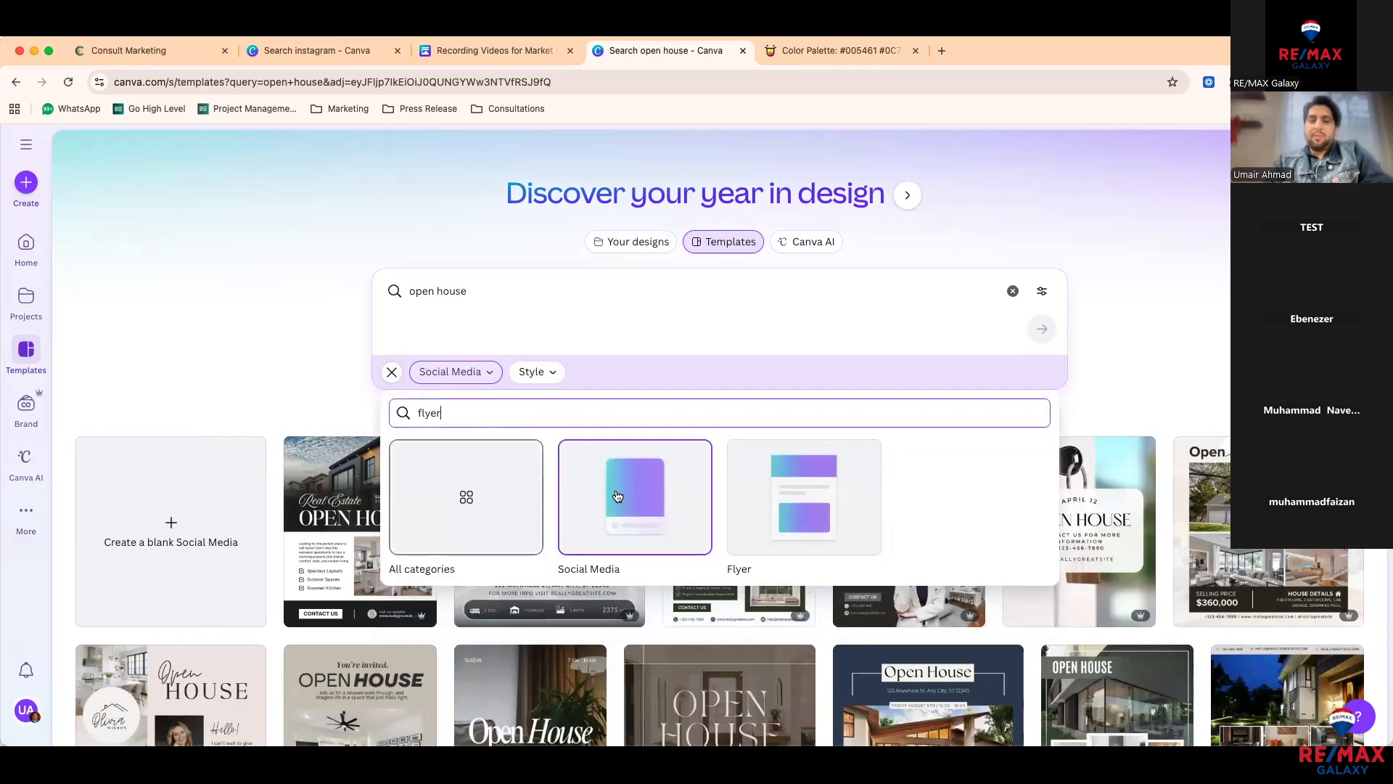
{"action": "left_click", "coordinate": [617, 495]}
{"action": "left_click", "coordinate": [482, 373]}
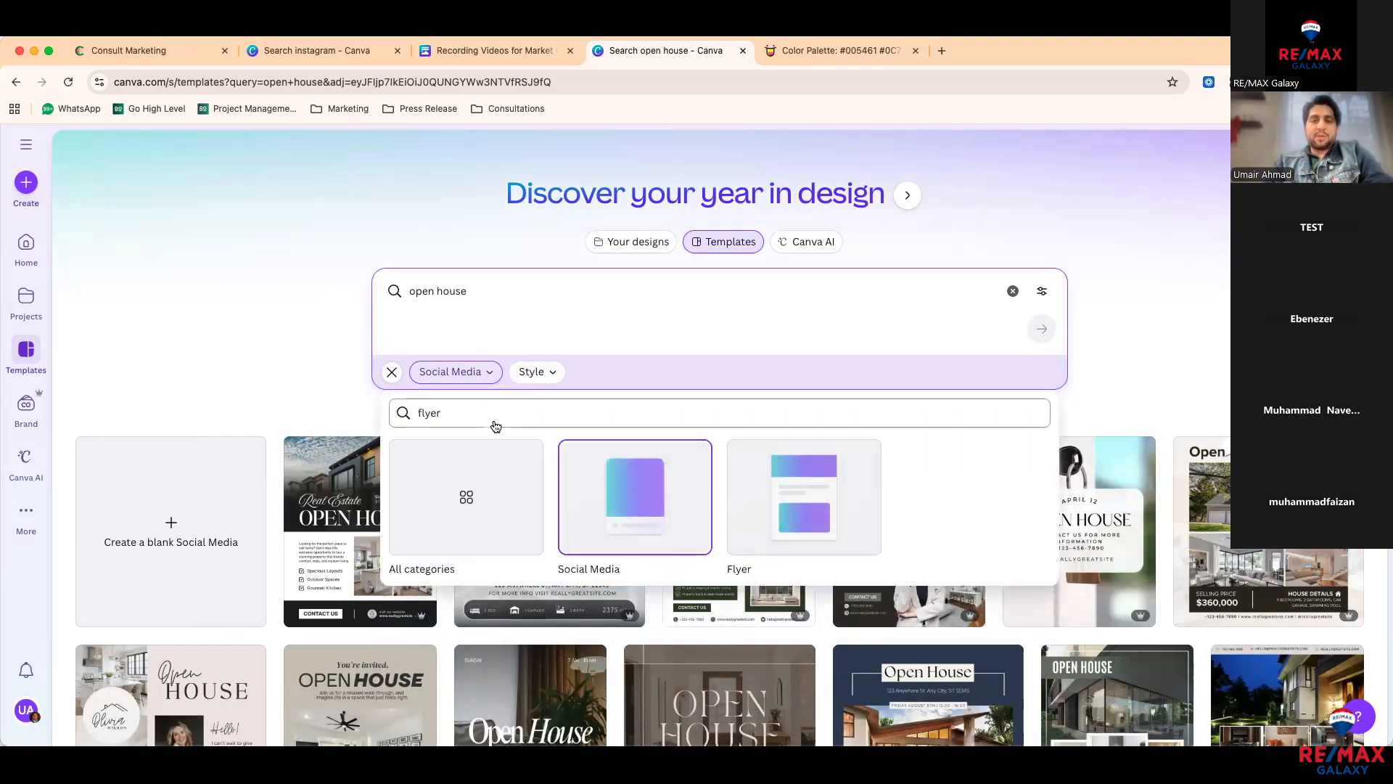
{"action": "left_click", "coordinate": [746, 507]}
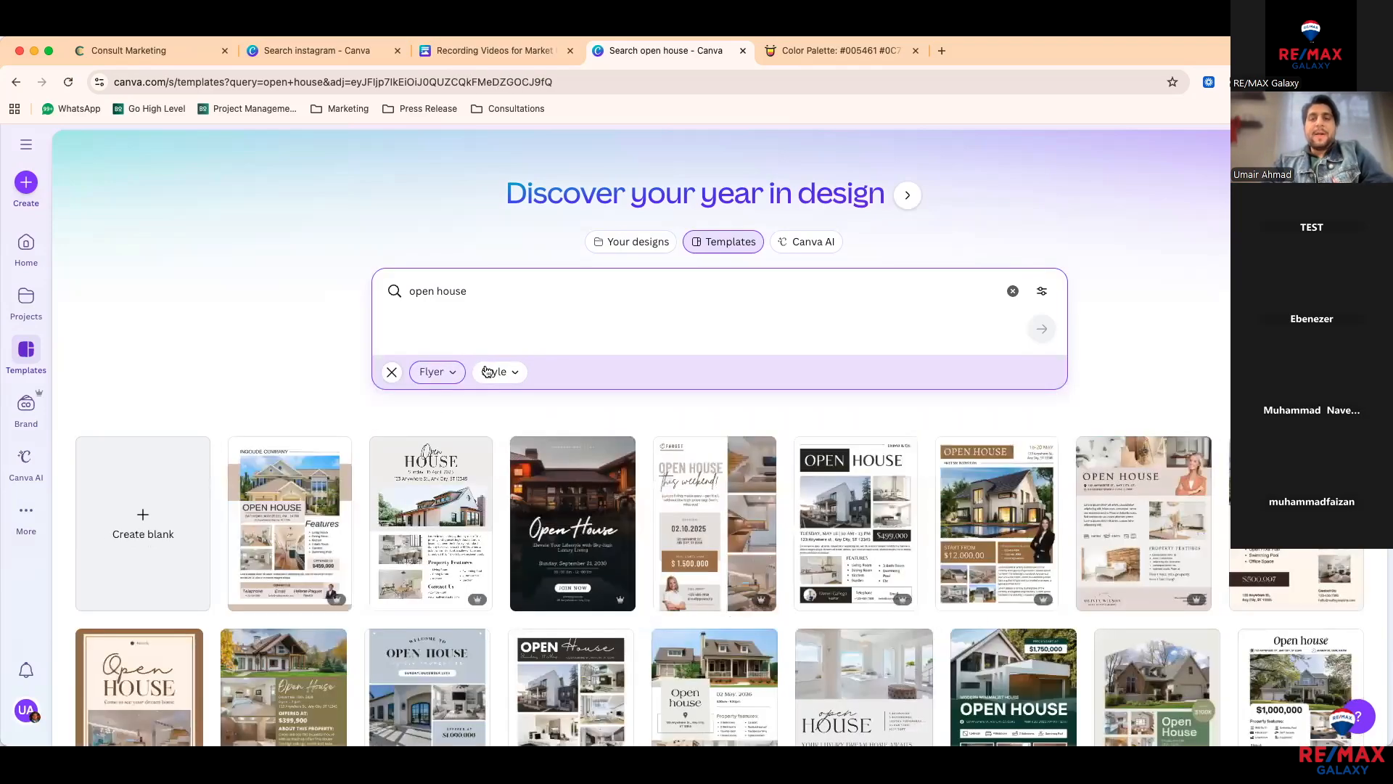
Step: Filter the open house flyers by Professional style, then change the style to Minimalist
{"action": "left_click", "coordinate": [495, 371]}
{"action": "scroll", "coordinate": [541, 477], "scroll_direction": "down", "scroll_amount": 1}
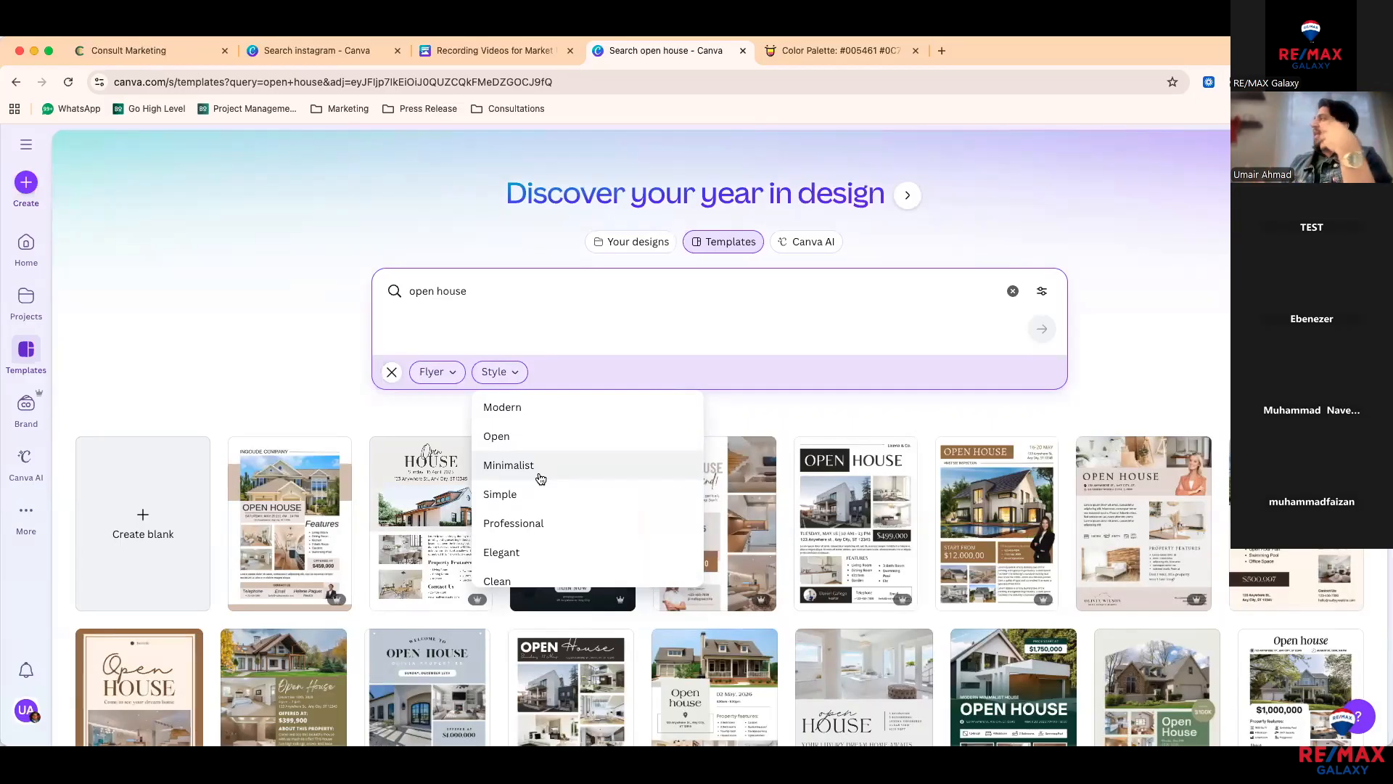
{"action": "left_click", "coordinate": [543, 522]}
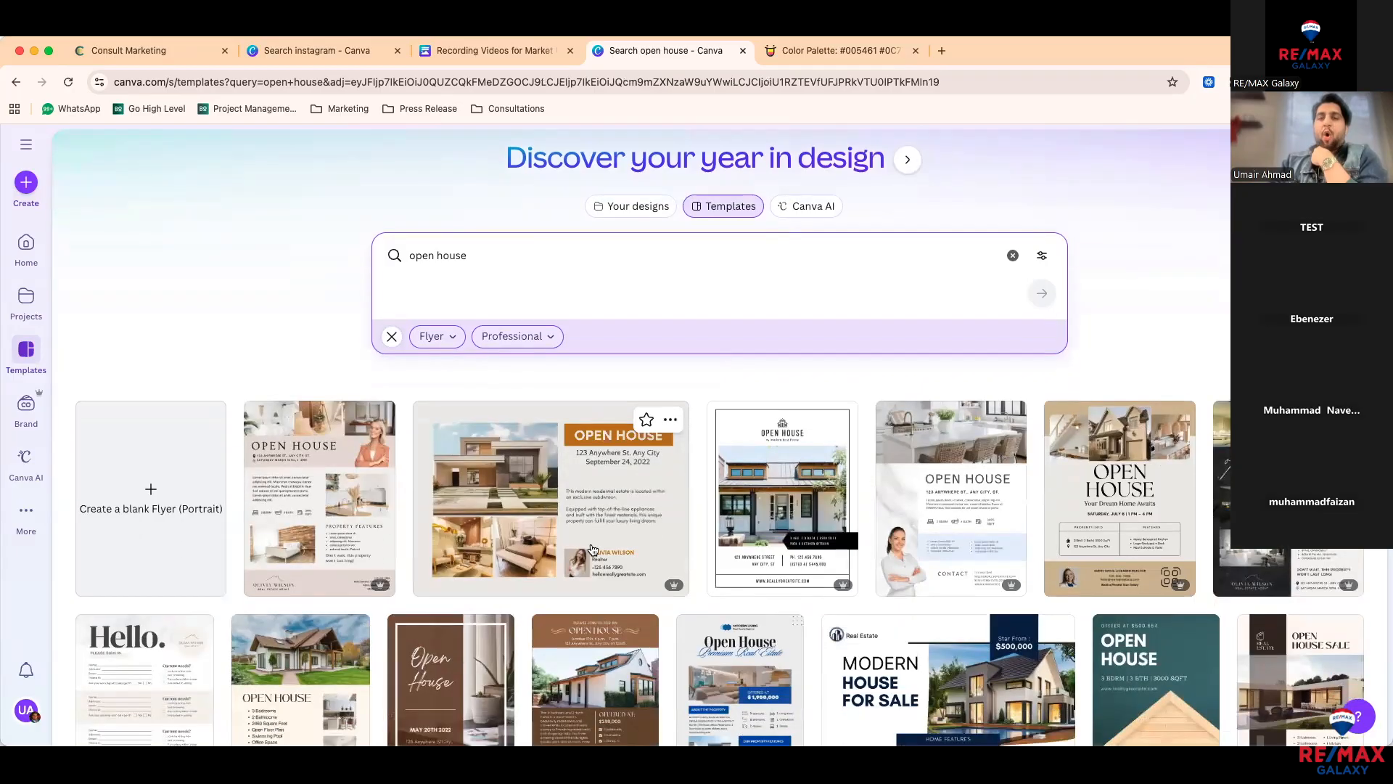
{"action": "scroll", "coordinate": [493, 584], "scroll_direction": "down", "scroll_amount": 2}
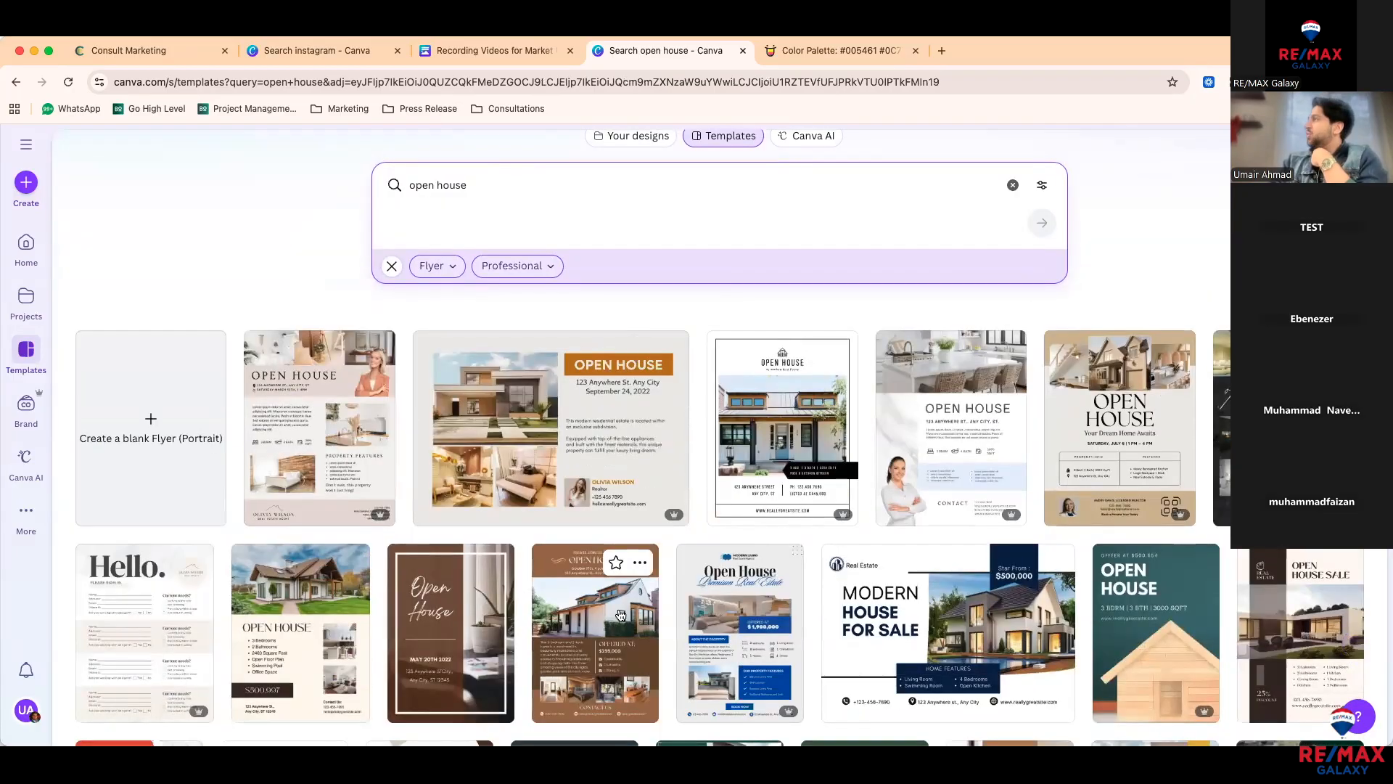
{"action": "left_click", "coordinate": [525, 272]}
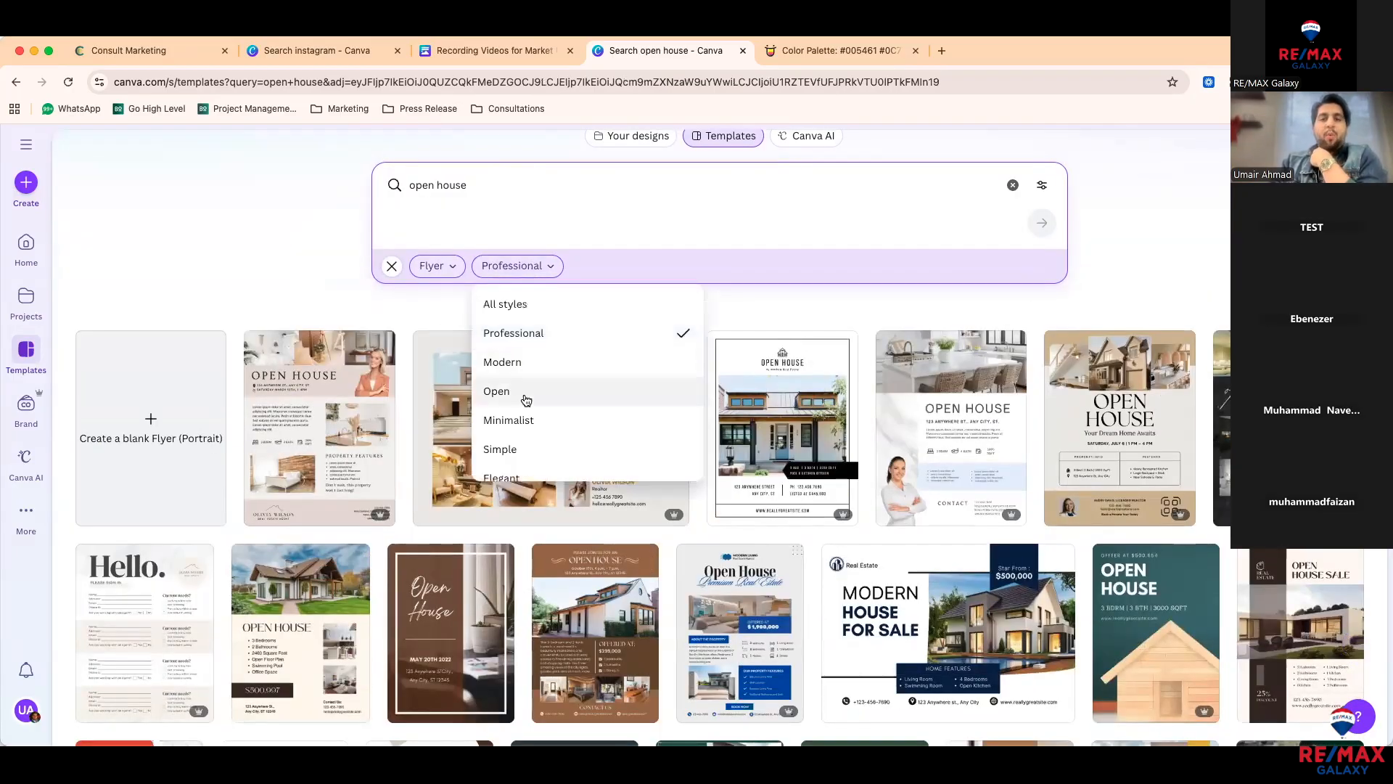
{"action": "left_click", "coordinate": [525, 419]}
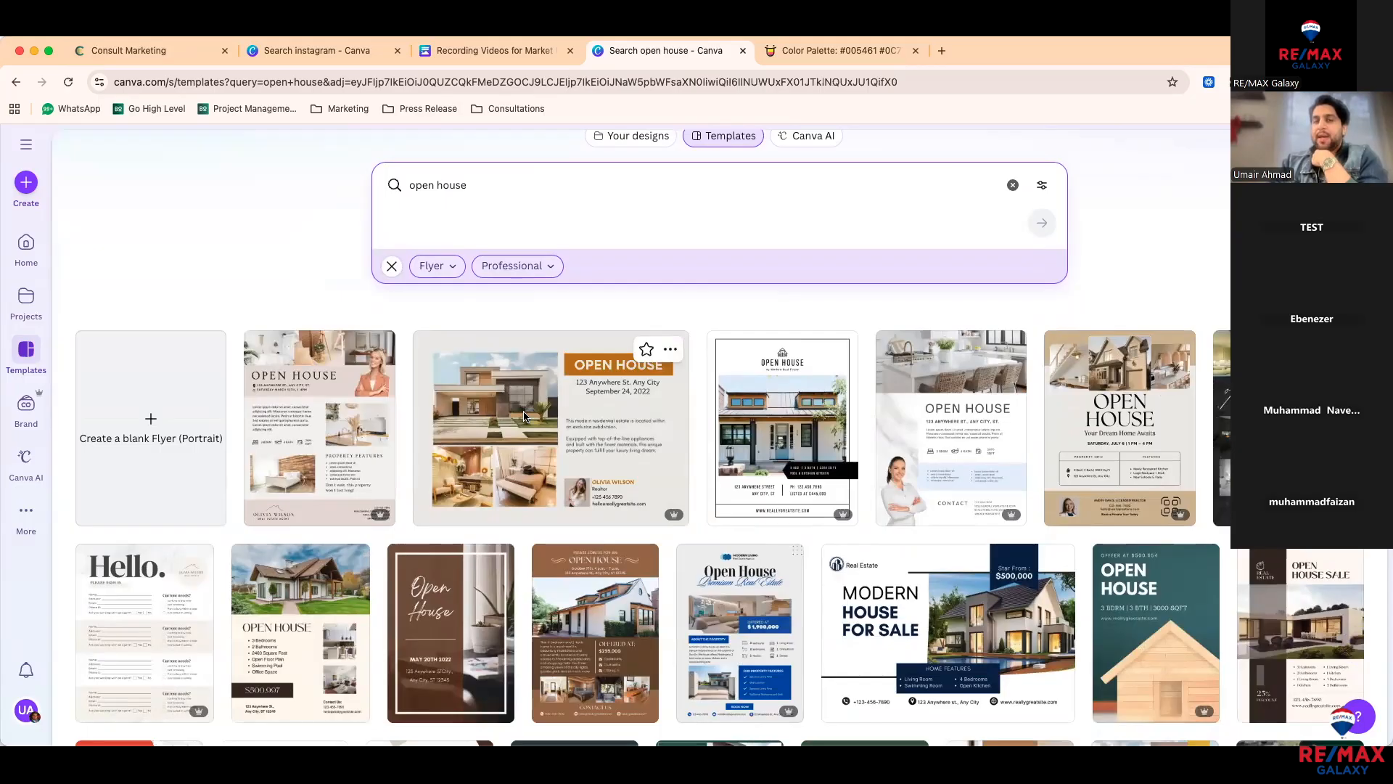
{"action": "scroll", "coordinate": [519, 475], "scroll_direction": "down", "scroll_amount": 1}
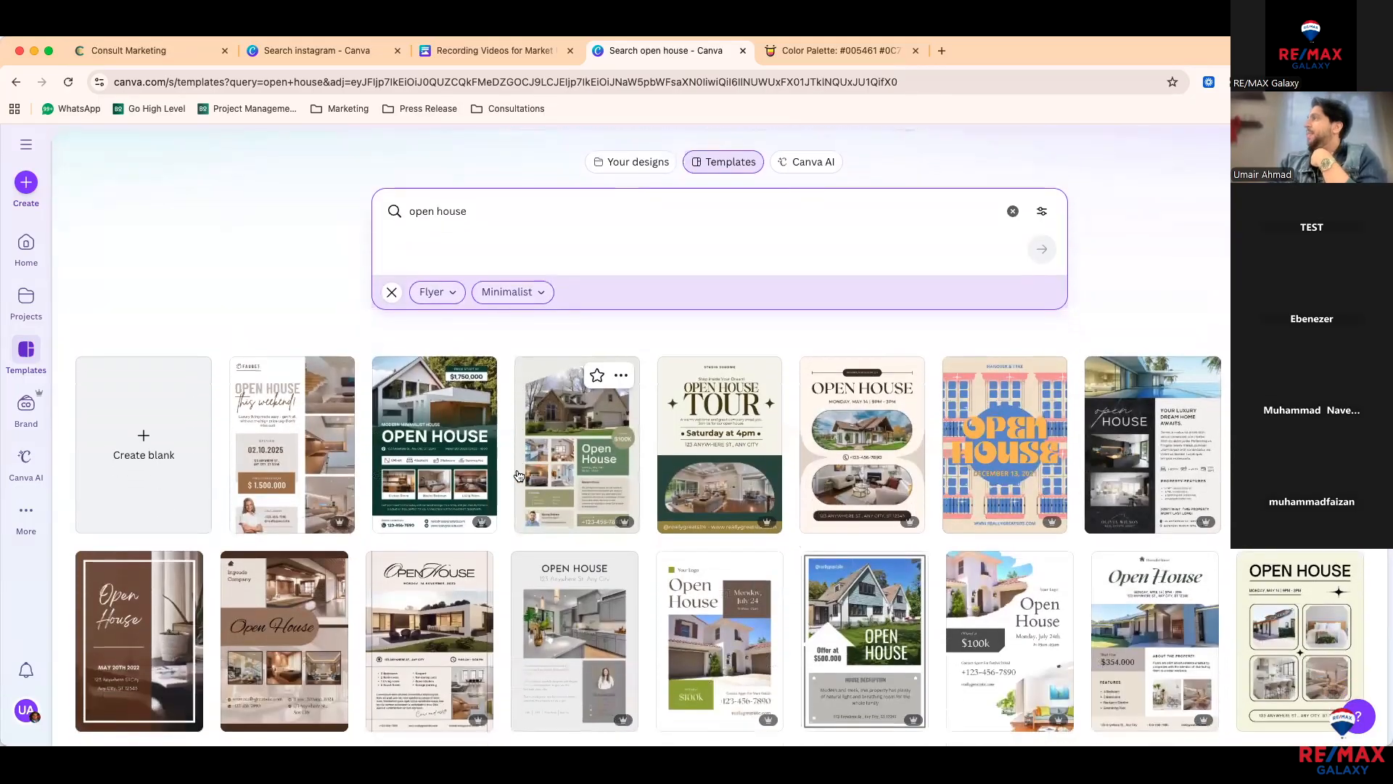
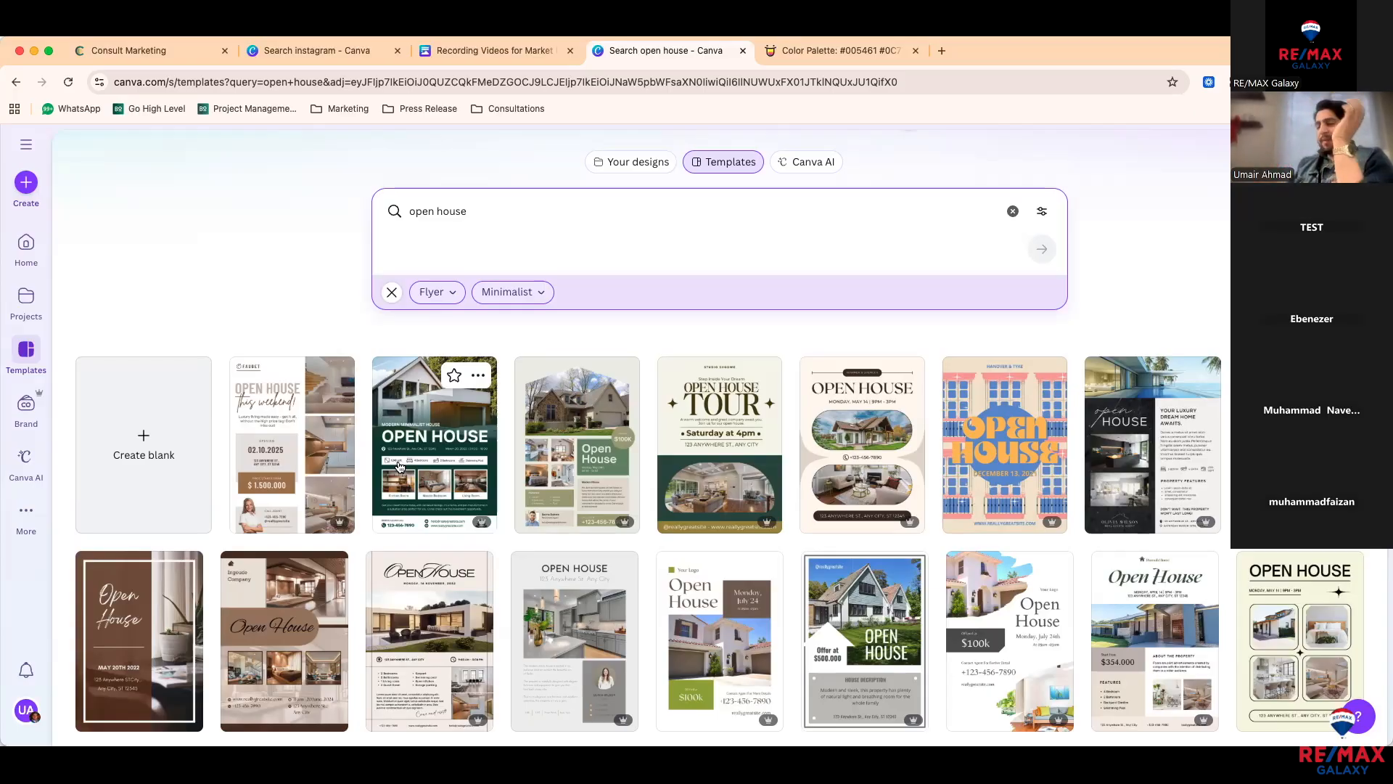
Step: Open the Dark Green Modern Open House Real Estate Flyer template and customize it as a new design
{"action": "scroll", "coordinate": [356, 624], "scroll_direction": "down", "scroll_amount": 2}
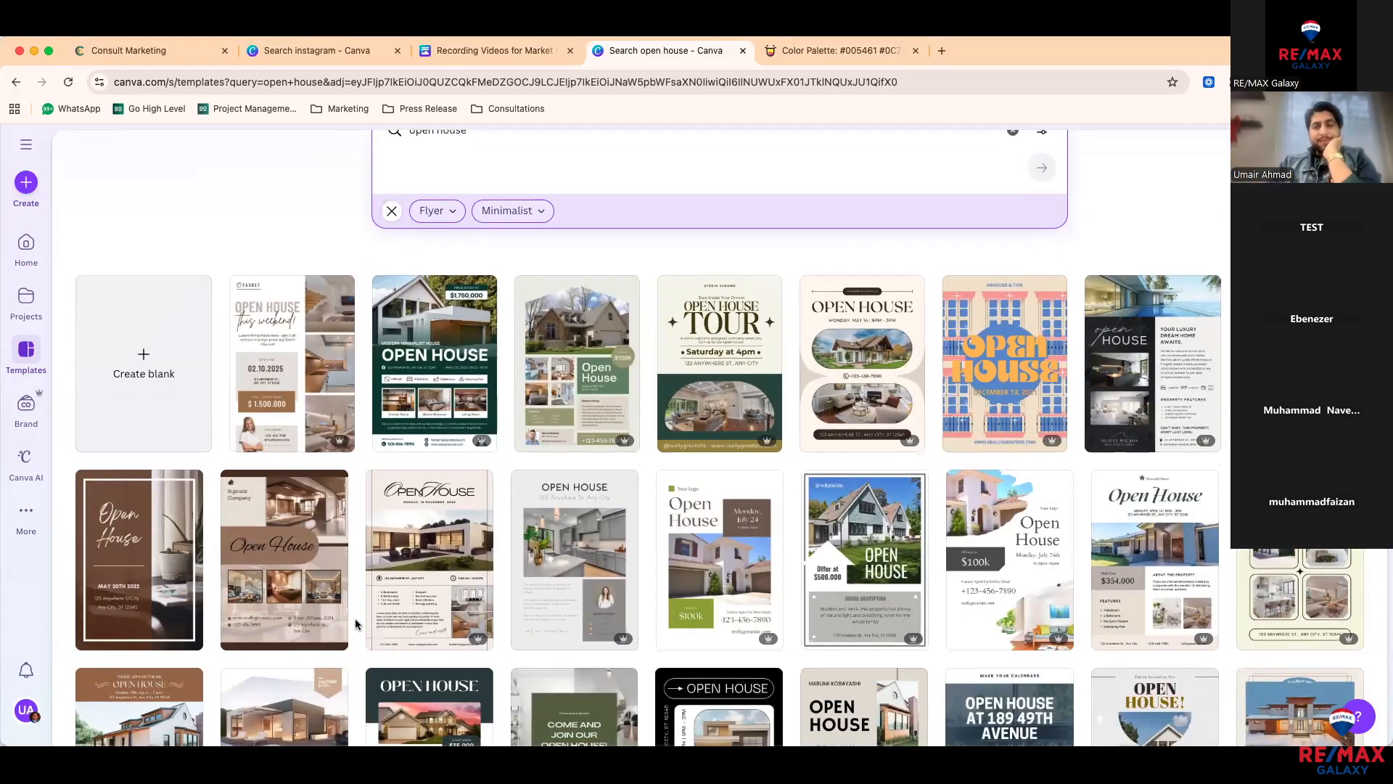
{"action": "scroll", "coordinate": [356, 624], "scroll_direction": "down", "scroll_amount": 5}
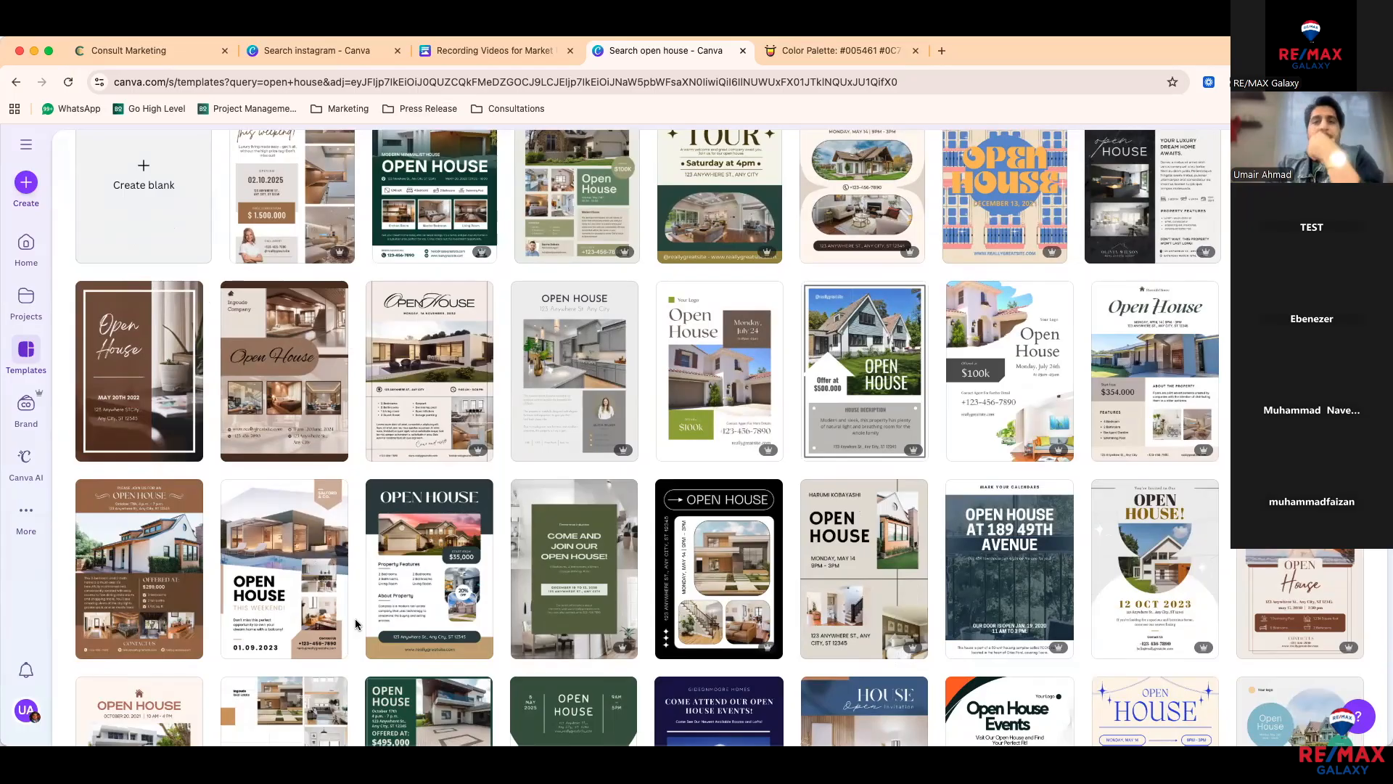
{"action": "scroll", "coordinate": [356, 624], "scroll_direction": "up", "scroll_amount": 1}
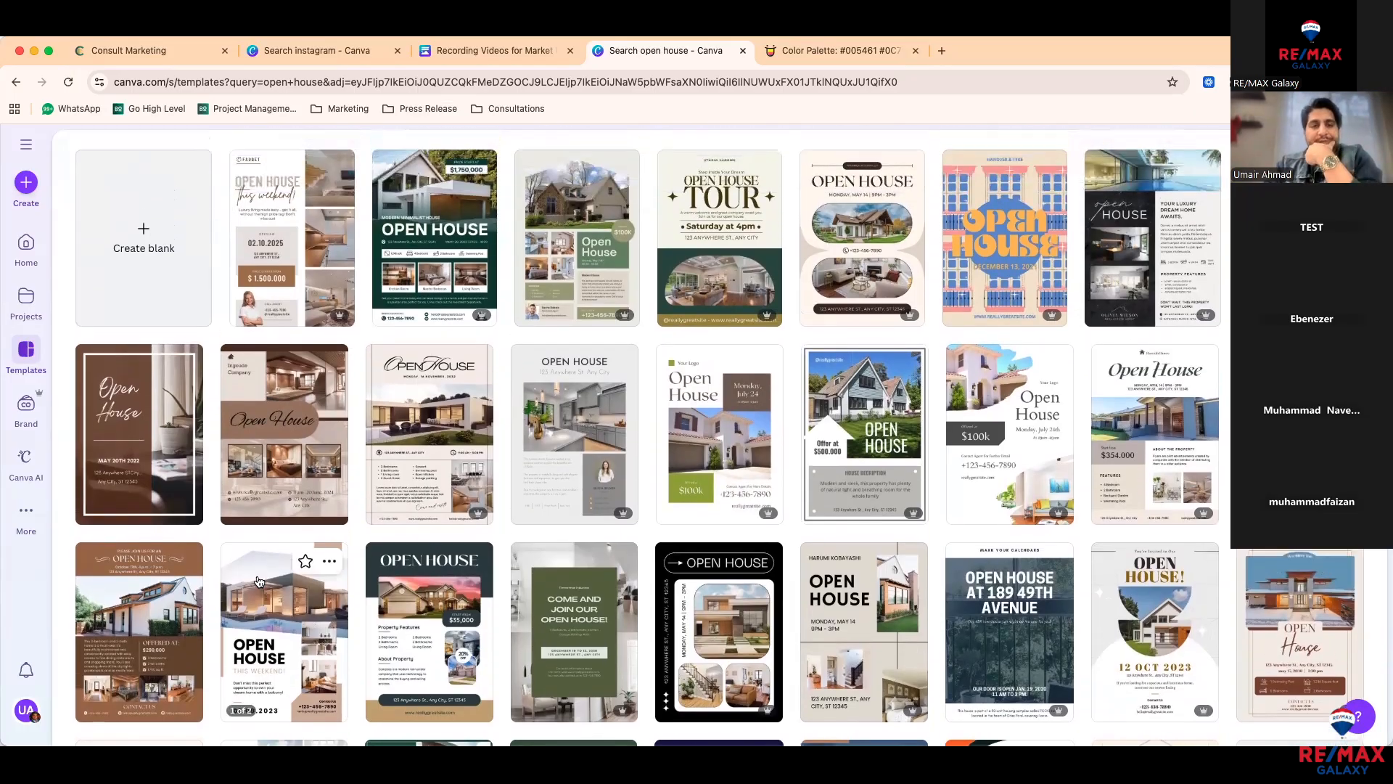
{"action": "scroll", "coordinate": [257, 581], "scroll_direction": "up", "scroll_amount": 1}
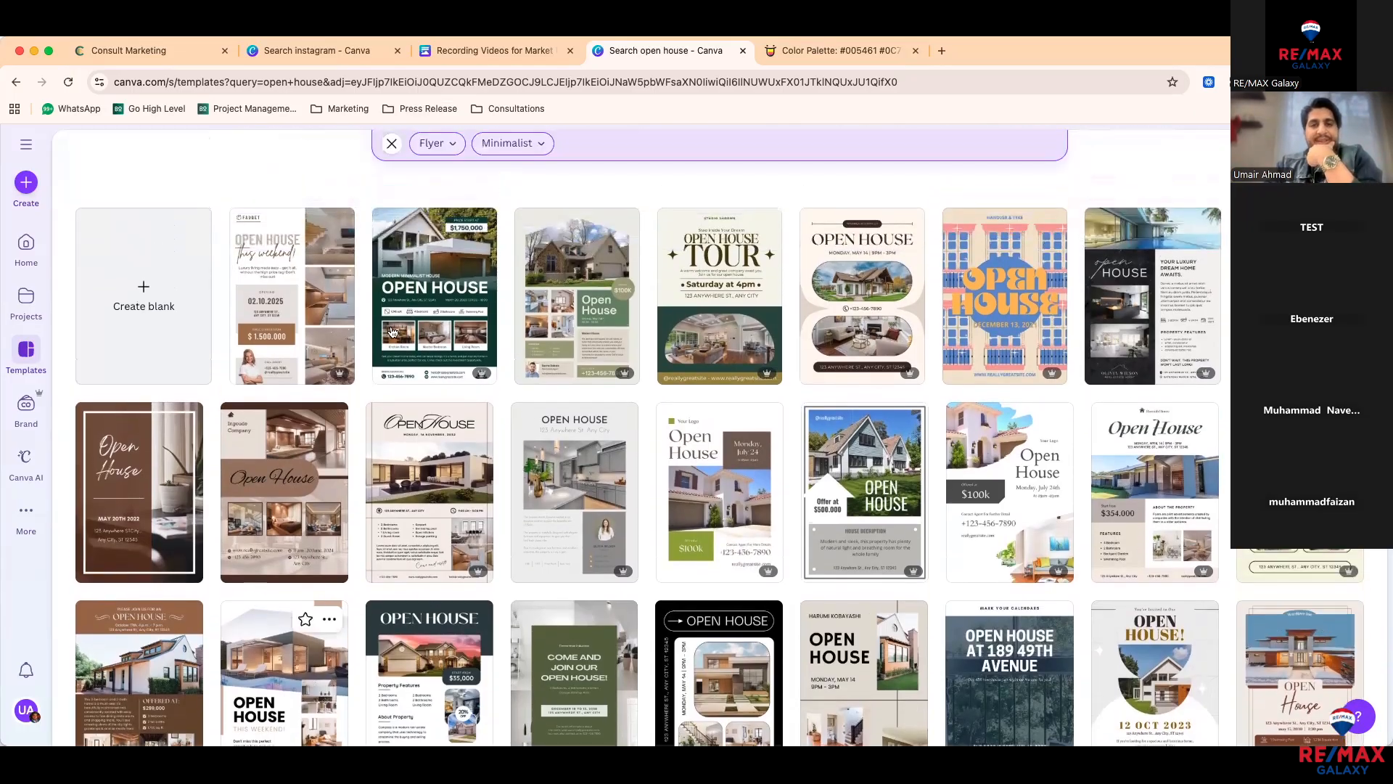
{"action": "left_click", "coordinate": [427, 313]}
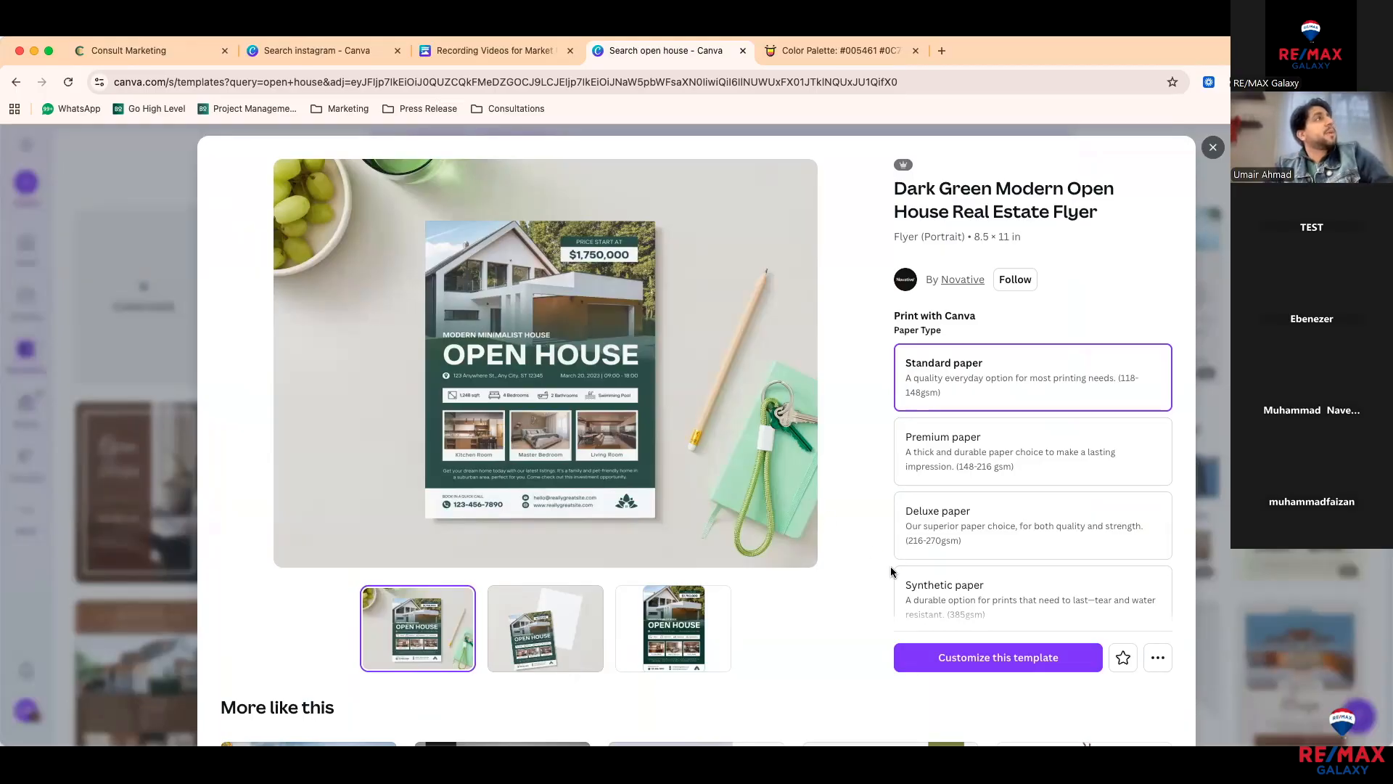
{"action": "left_click", "coordinate": [961, 669]}
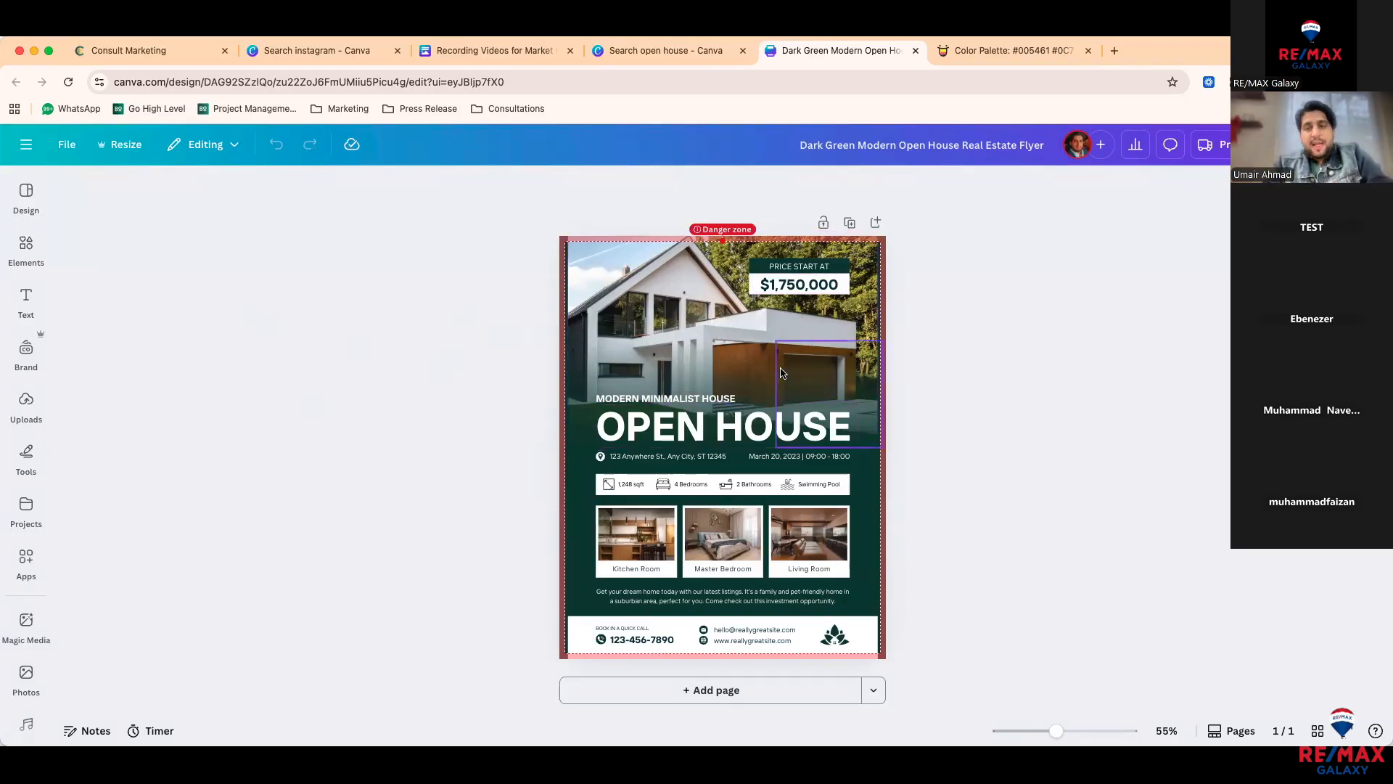
Step: Switch the active brand kit to Testing and review its 404 logo, teal palette and fonts
{"action": "left_click_drag", "start_coordinate": [784, 372], "coordinate": [677, 371]}
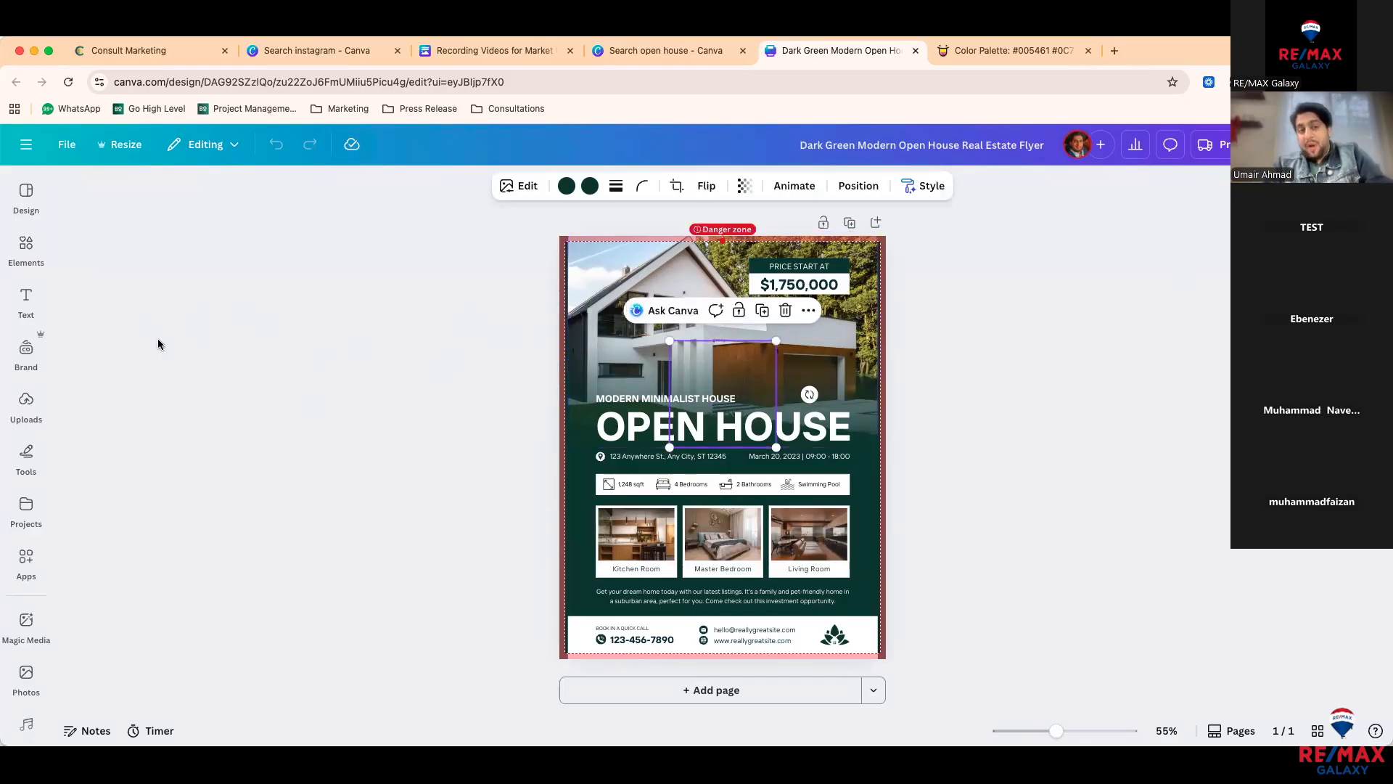
{"action": "left_click", "coordinate": [42, 364]}
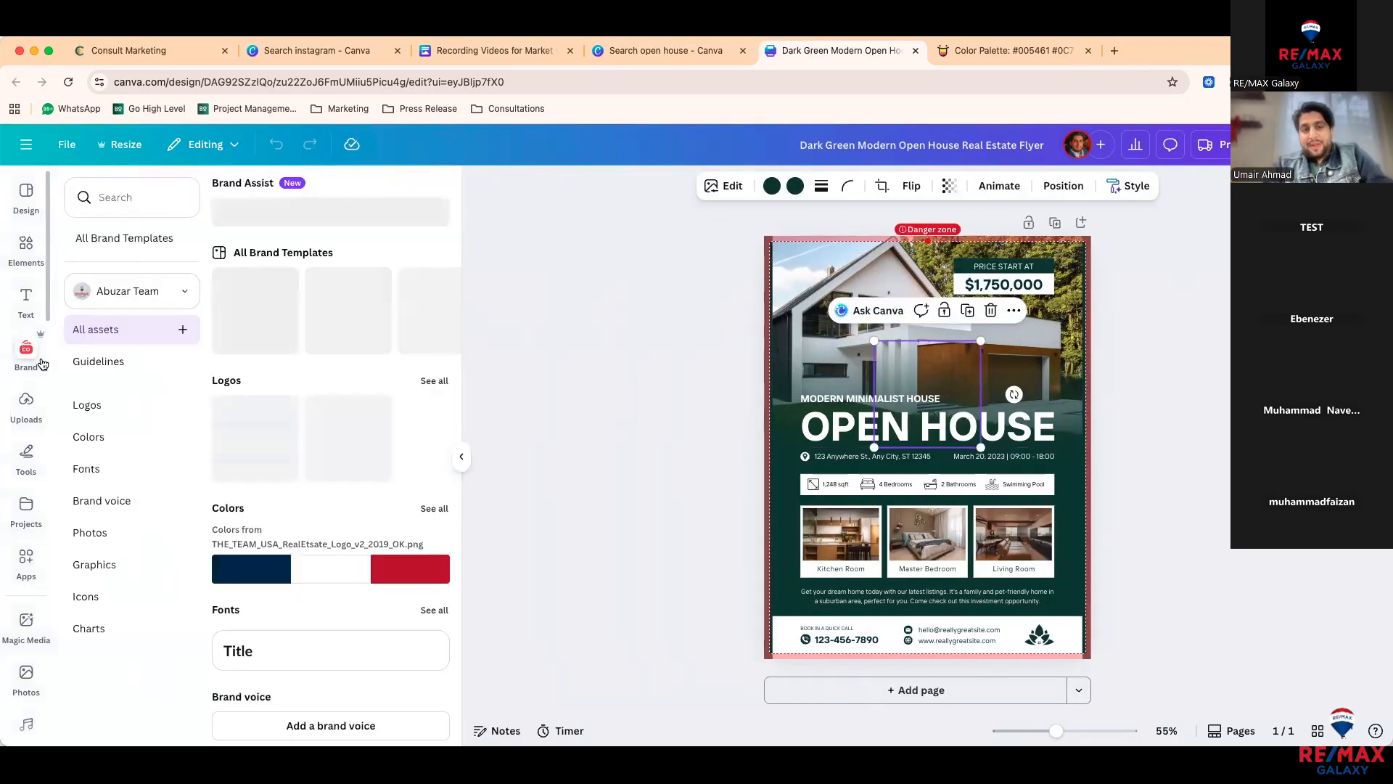
{"action": "left_click", "coordinate": [150, 285]}
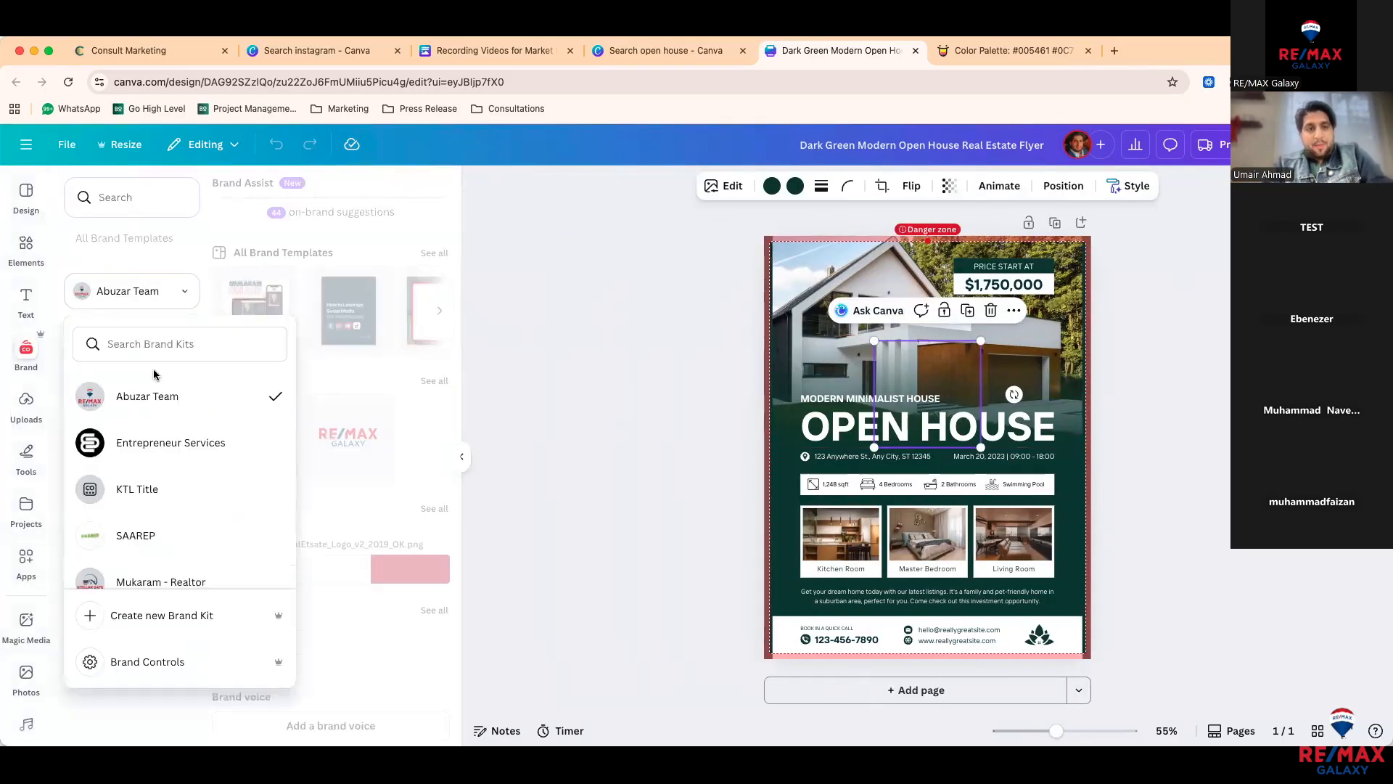
{"action": "scroll", "coordinate": [160, 406], "scroll_direction": "down", "scroll_amount": 5}
{"action": "scroll", "coordinate": [162, 422], "scroll_direction": "down", "scroll_amount": 8}
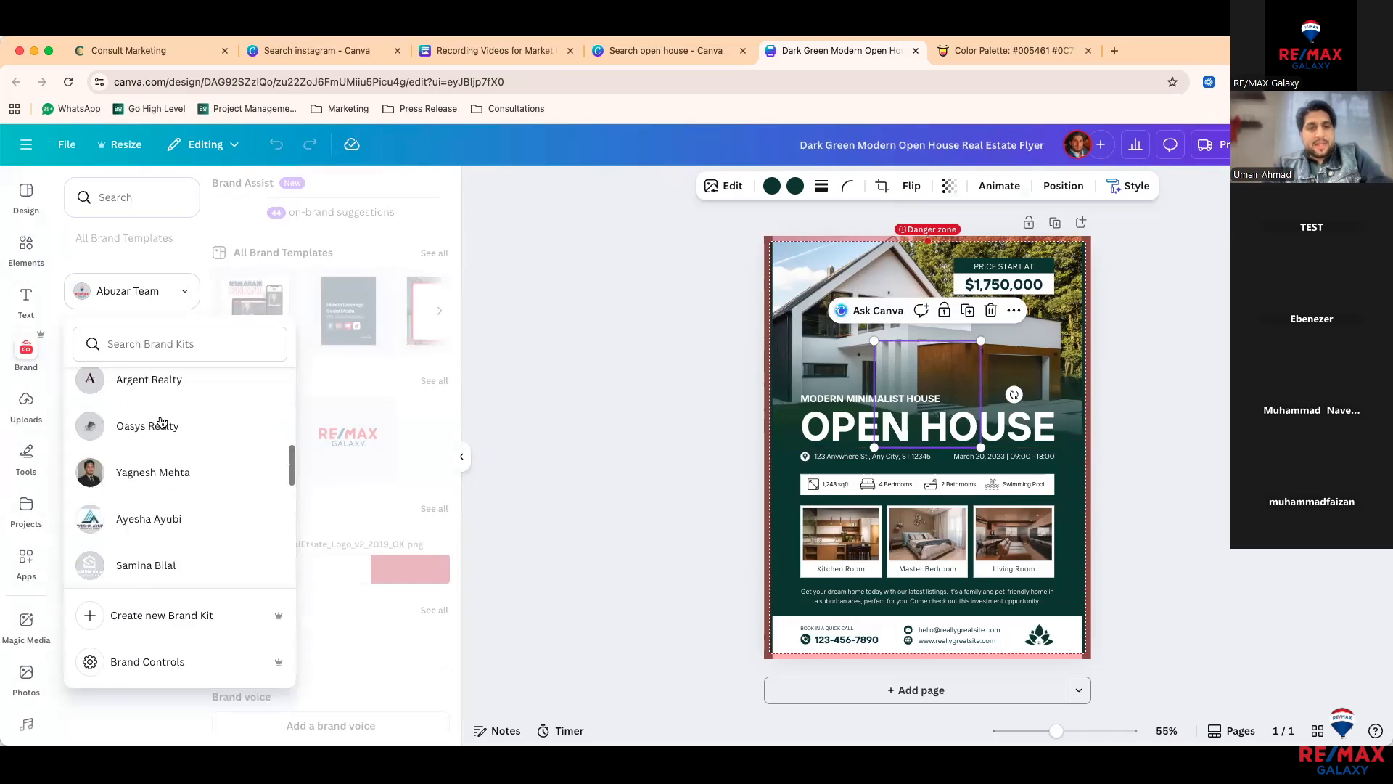
{"action": "scroll", "coordinate": [162, 422], "scroll_direction": "down", "scroll_amount": 5}
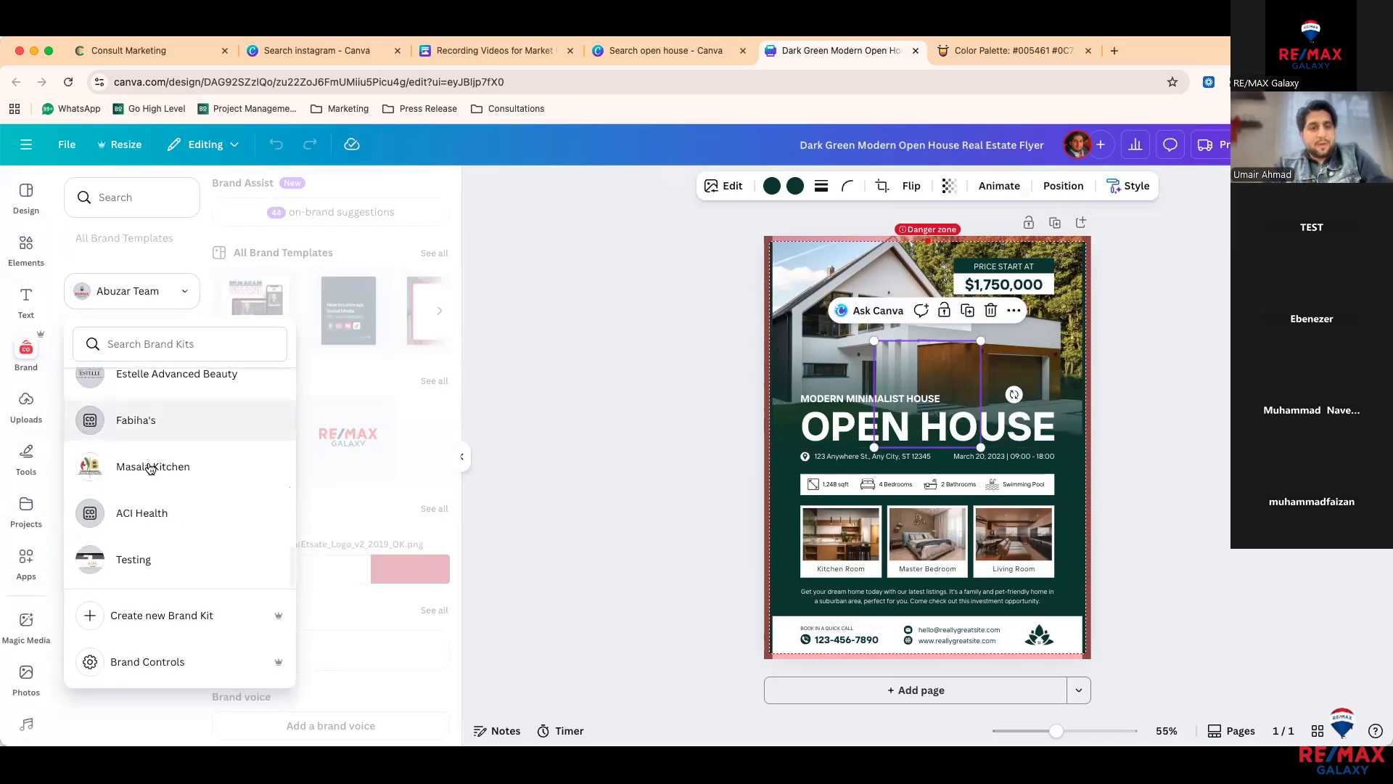
{"action": "left_click", "coordinate": [136, 571]}
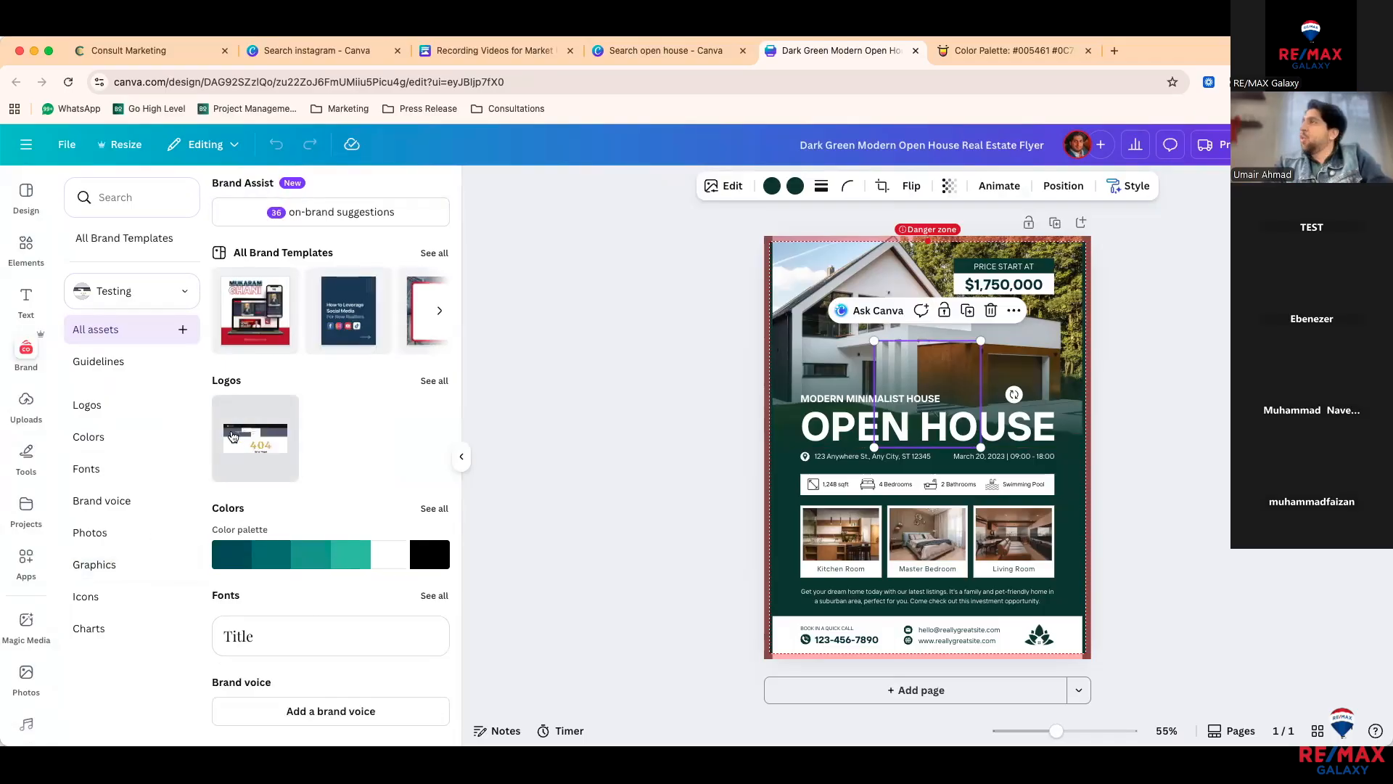
{"action": "scroll", "coordinate": [247, 447], "scroll_direction": "down", "scroll_amount": 2}
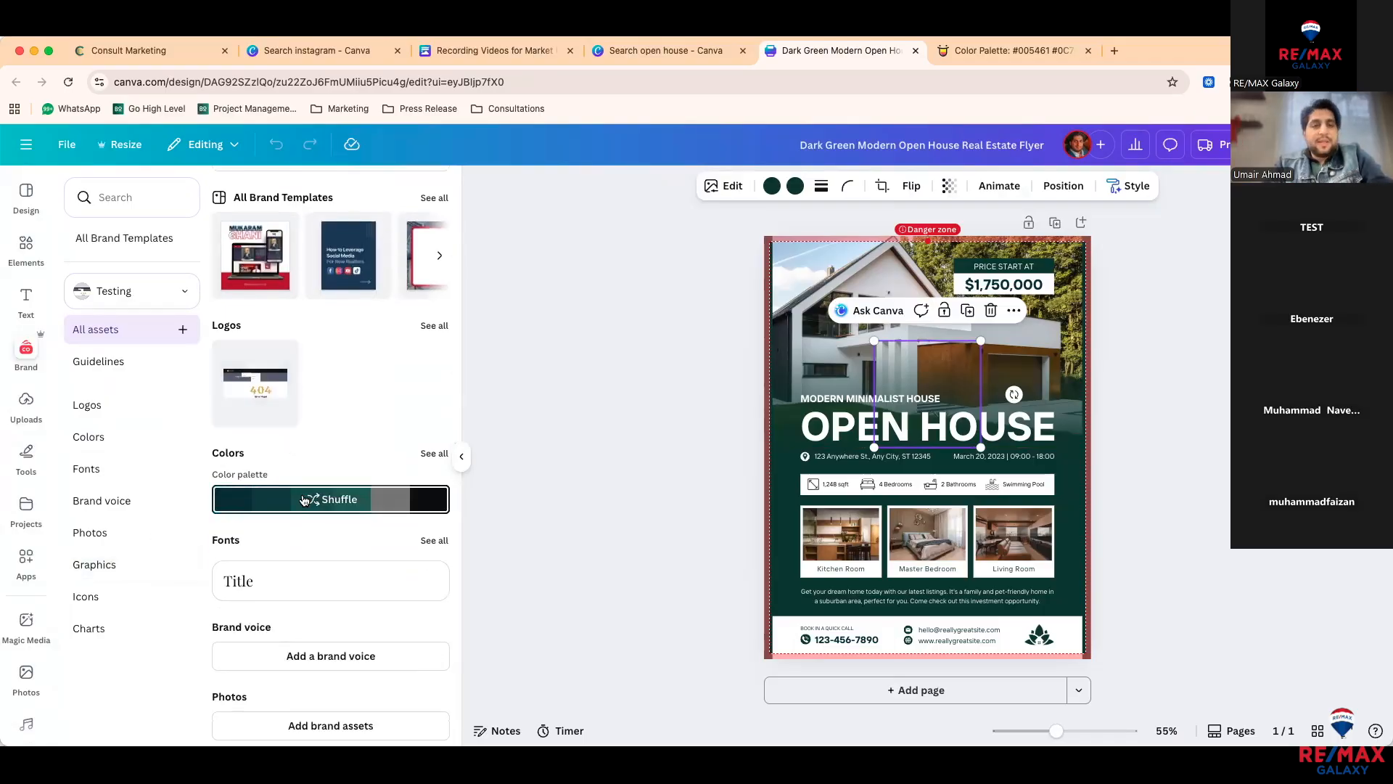
{"action": "scroll", "coordinate": [304, 501], "scroll_direction": "down", "scroll_amount": 1}
{"action": "scroll", "coordinate": [304, 500], "scroll_direction": "down", "scroll_amount": 6}
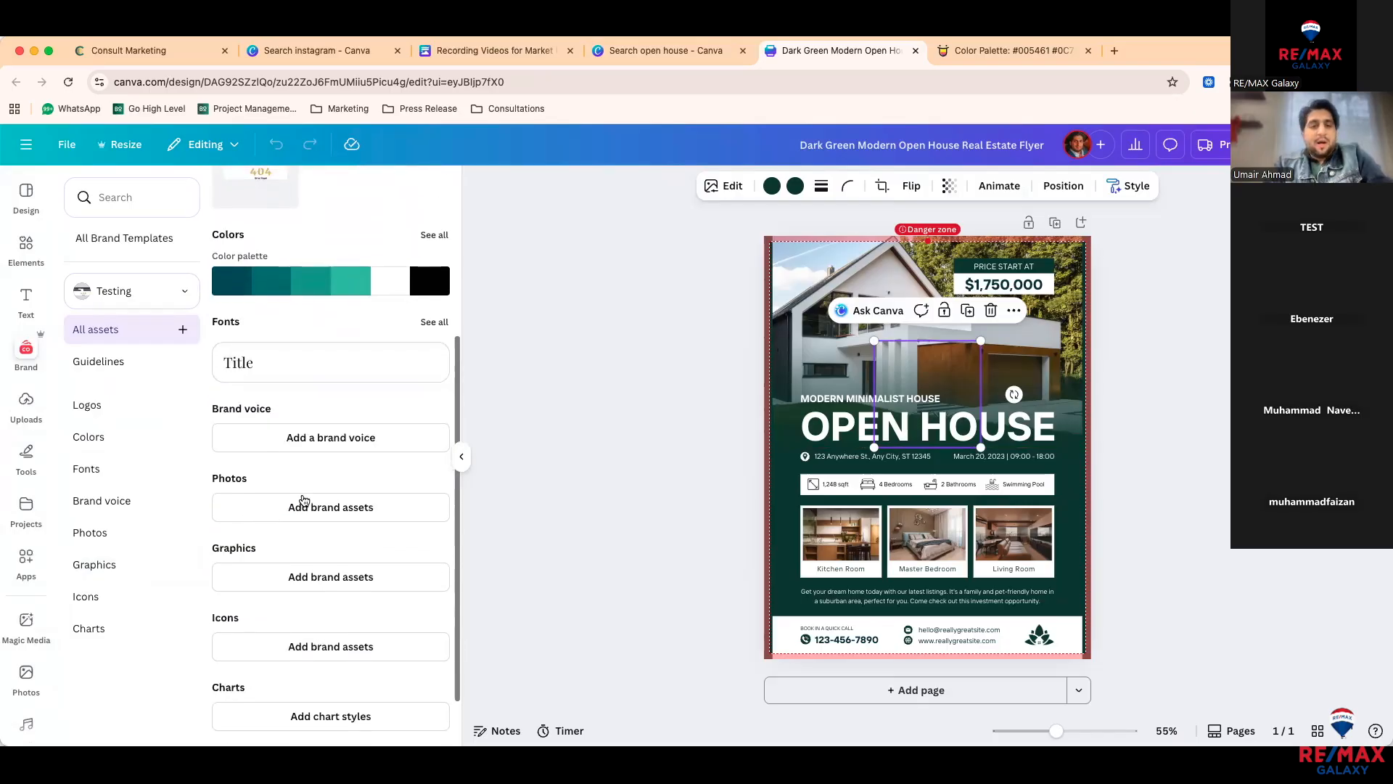
{"action": "scroll", "coordinate": [304, 501], "scroll_direction": "up", "scroll_amount": 4}
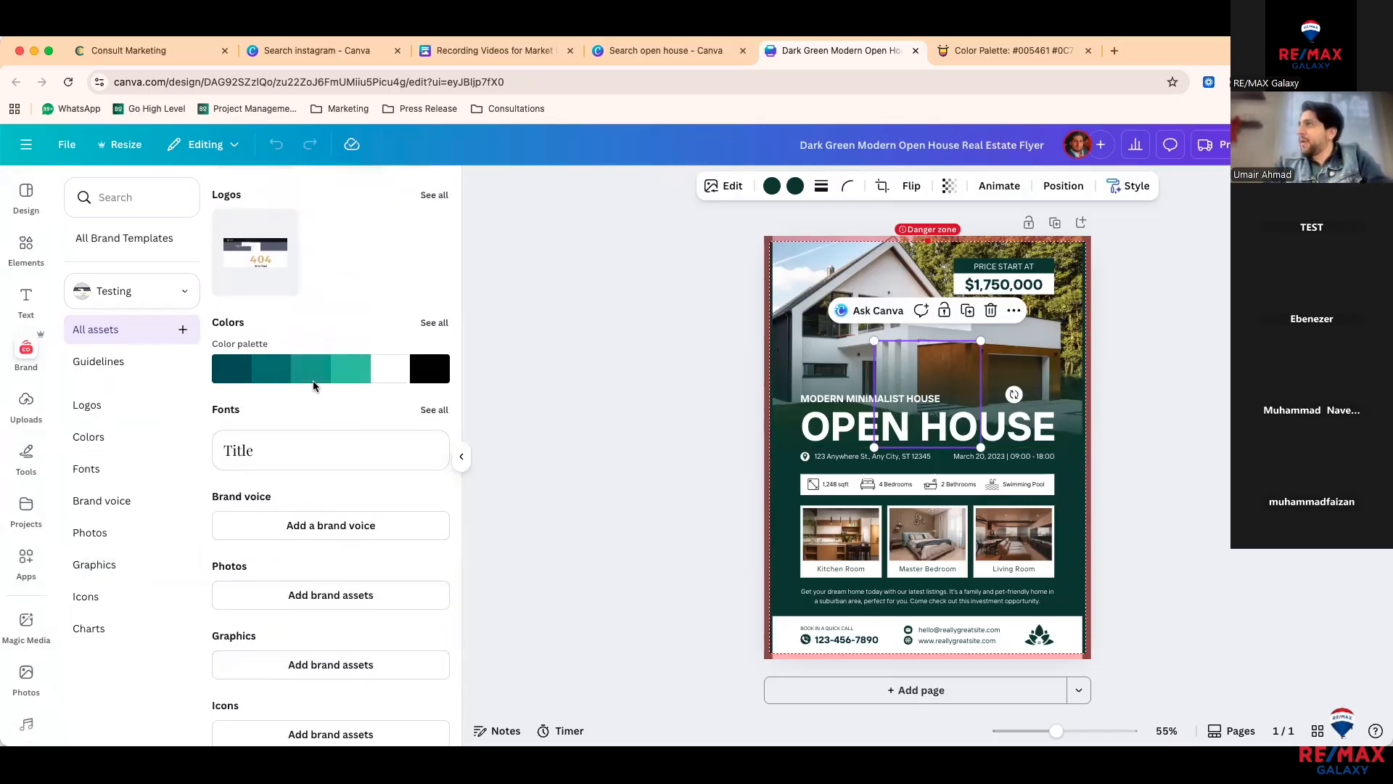
{"action": "scroll", "coordinate": [313, 384], "scroll_direction": "up", "scroll_amount": 3}
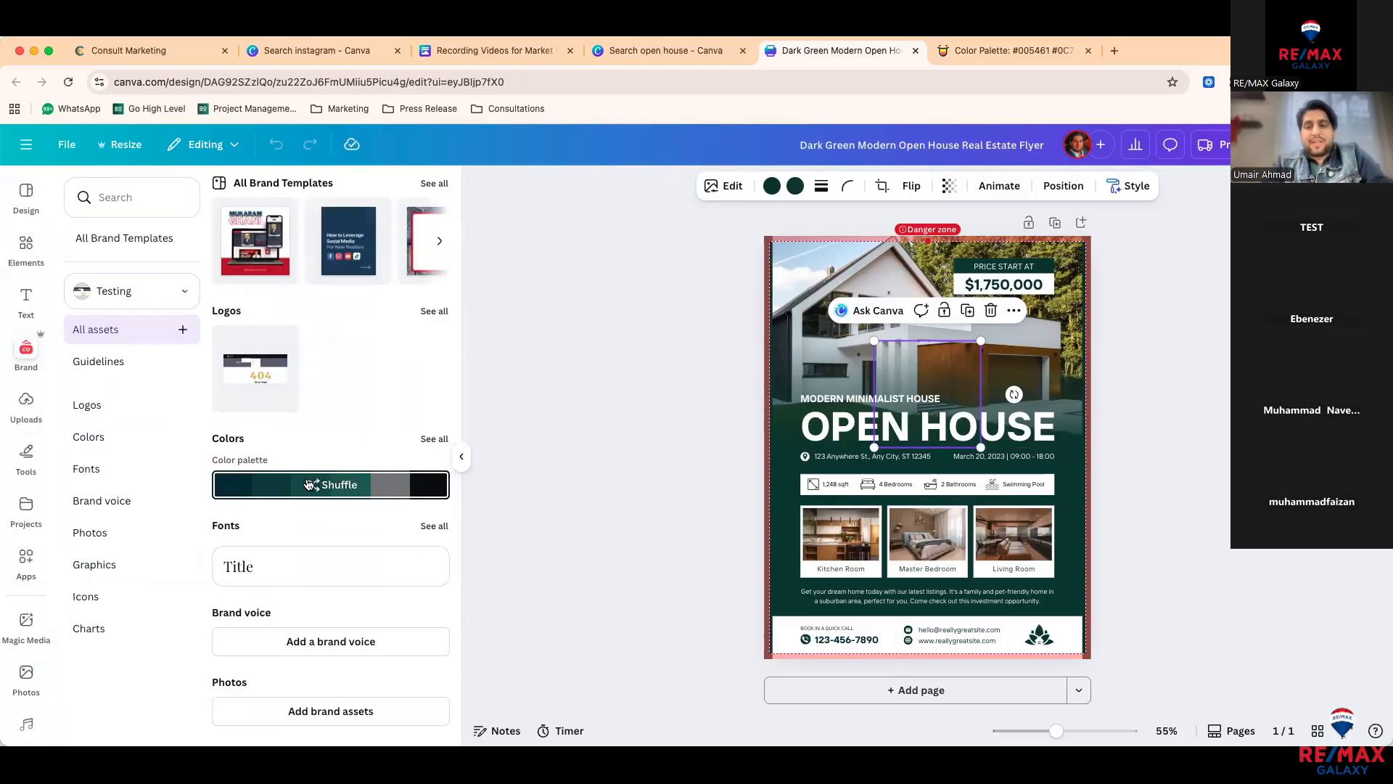
Step: Apply the Testing kit's teal palette to the flyer, trying and then removing the 404 logo
{"action": "left_click", "coordinate": [308, 485]}
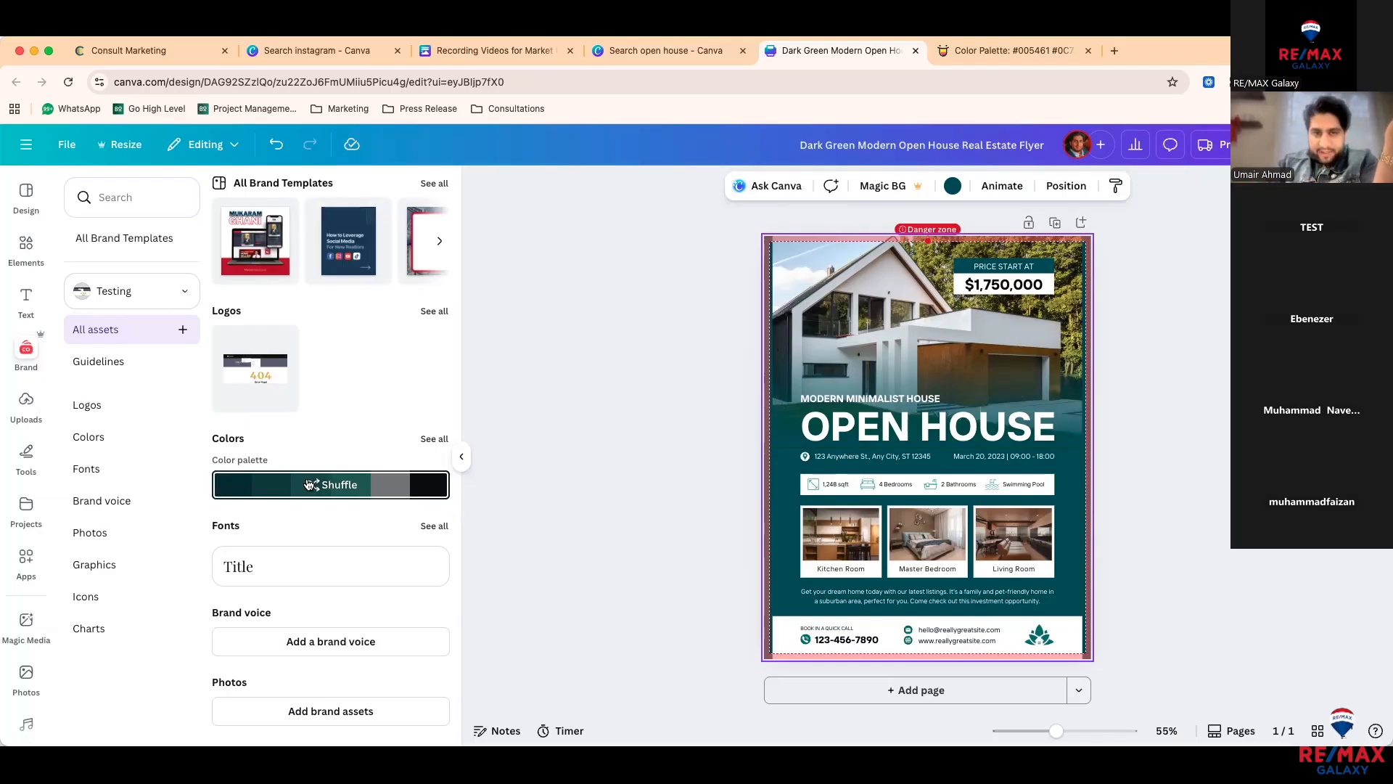
{"action": "left_click", "coordinate": [596, 400]}
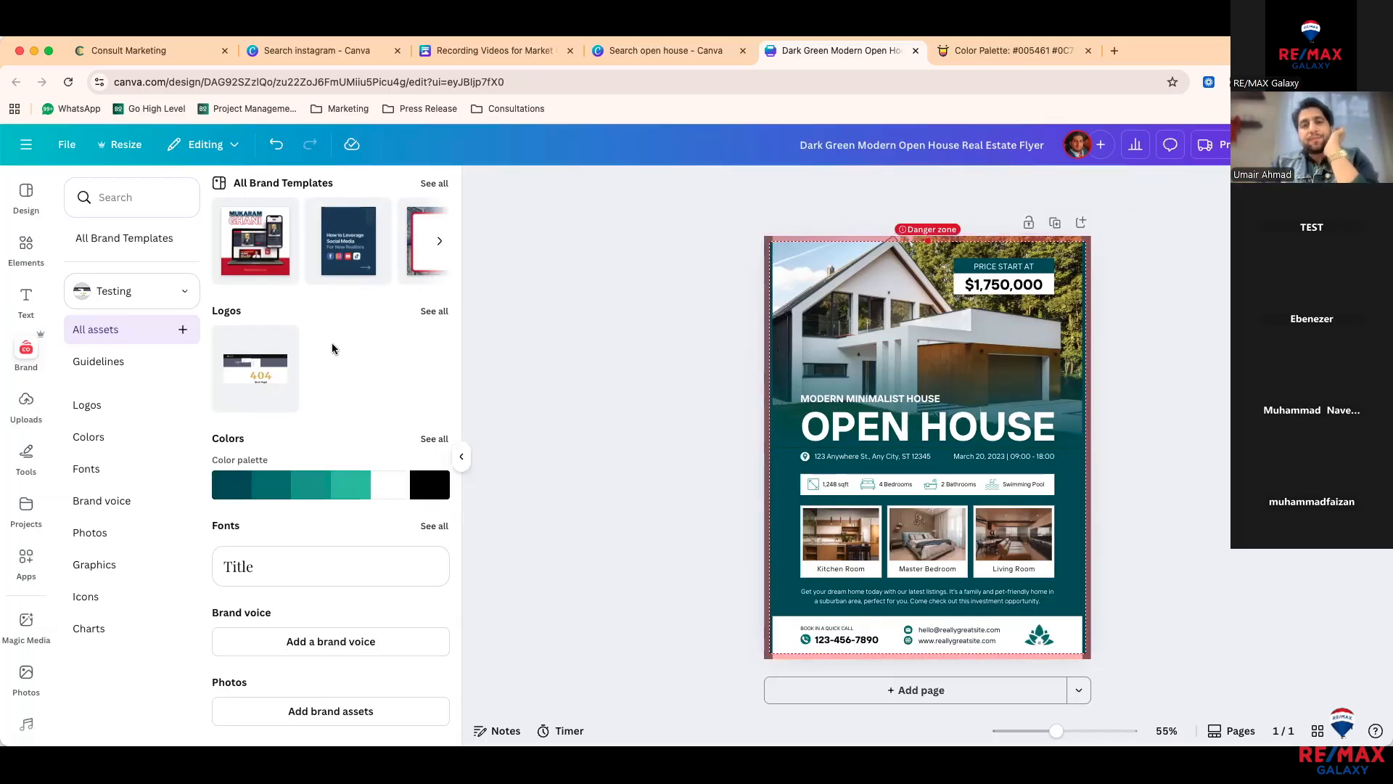
{"action": "left_click", "coordinate": [266, 370]}
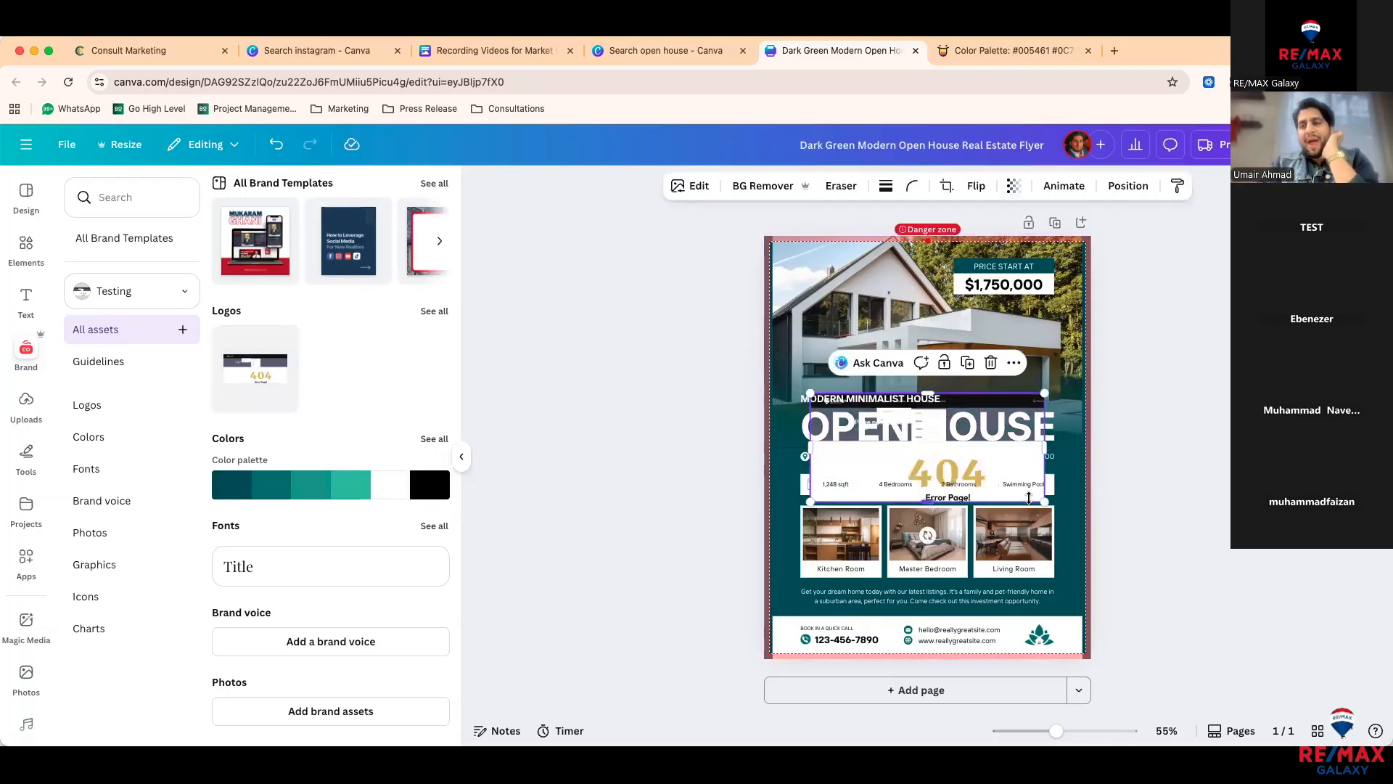
{"action": "left_click_drag", "start_coordinate": [1044, 502], "coordinate": [920, 444]}
{"action": "key", "text": "Delete"}
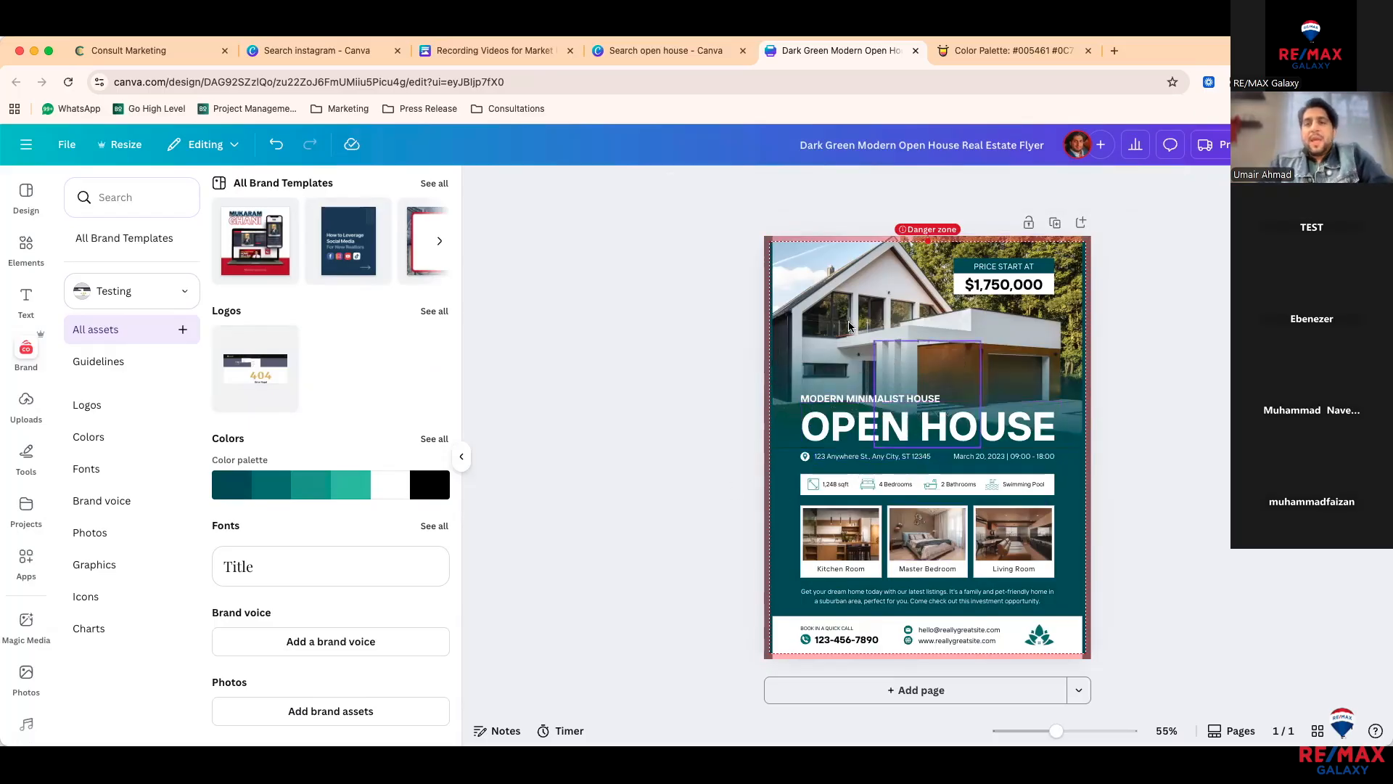
{"action": "scroll", "coordinate": [846, 322], "scroll_direction": "up", "scroll_amount": 4}
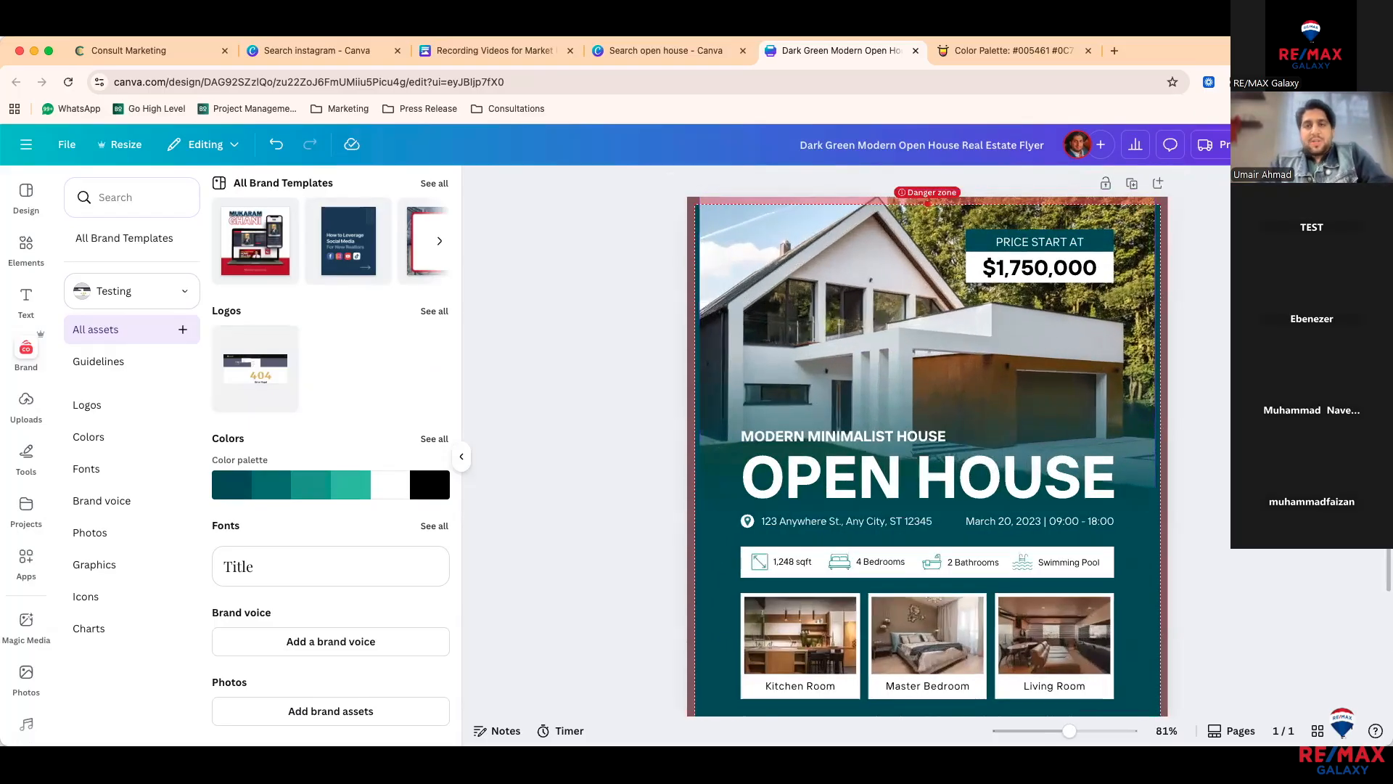
{"action": "left_click_drag", "start_coordinate": [803, 54], "coordinate": [948, 53]}
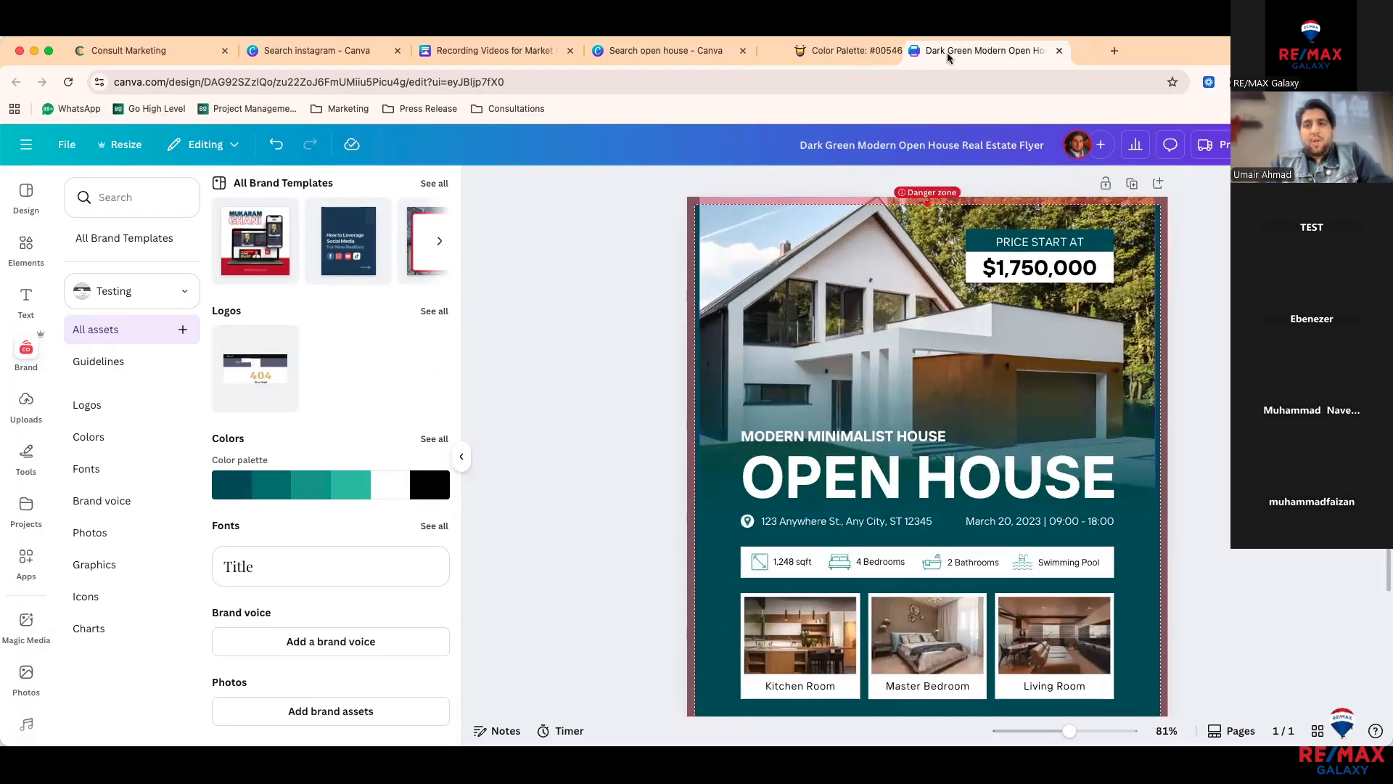
Step: Open Zillow in a new tab and return to the Woodbridge, VA search results
{"action": "left_click", "coordinate": [1108, 47]}
{"action": "key", "text": "Return"}
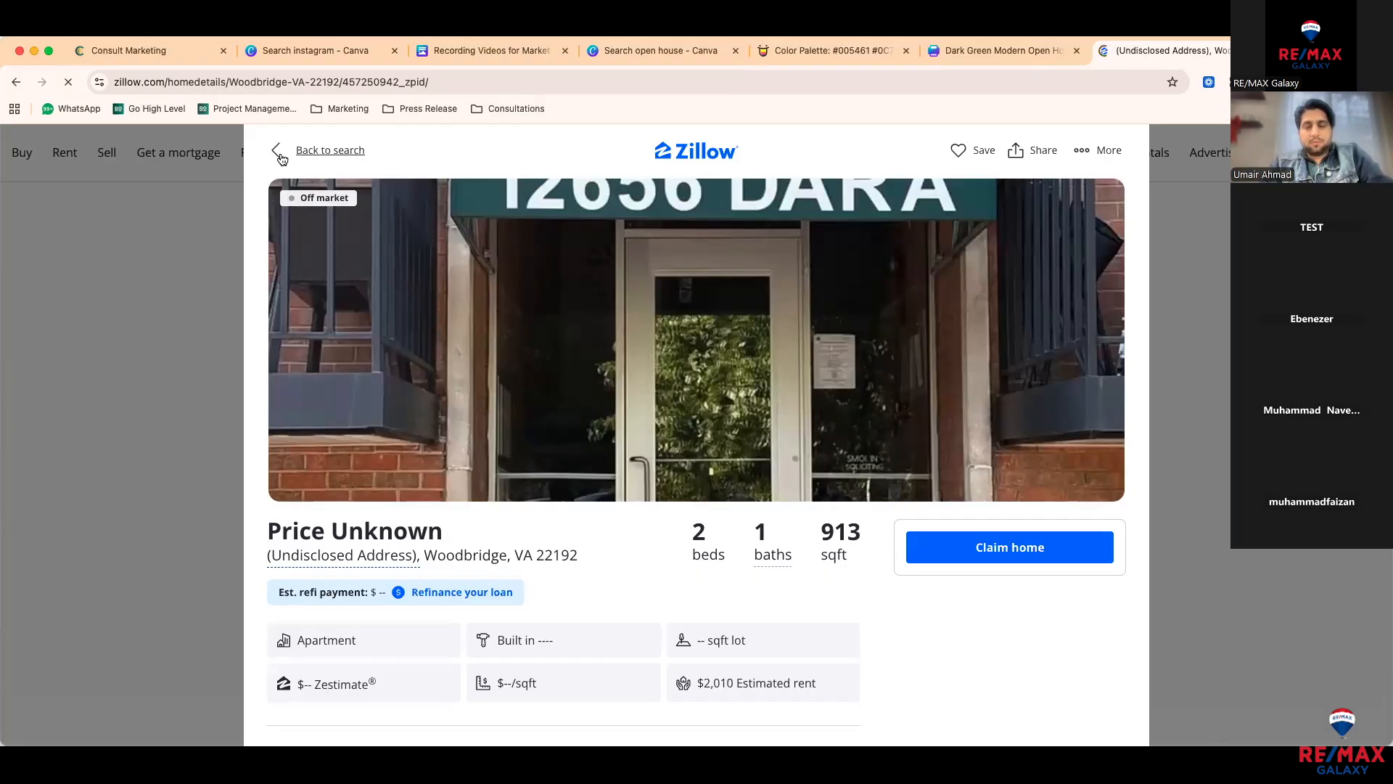
{"action": "left_click", "coordinate": [282, 159]}
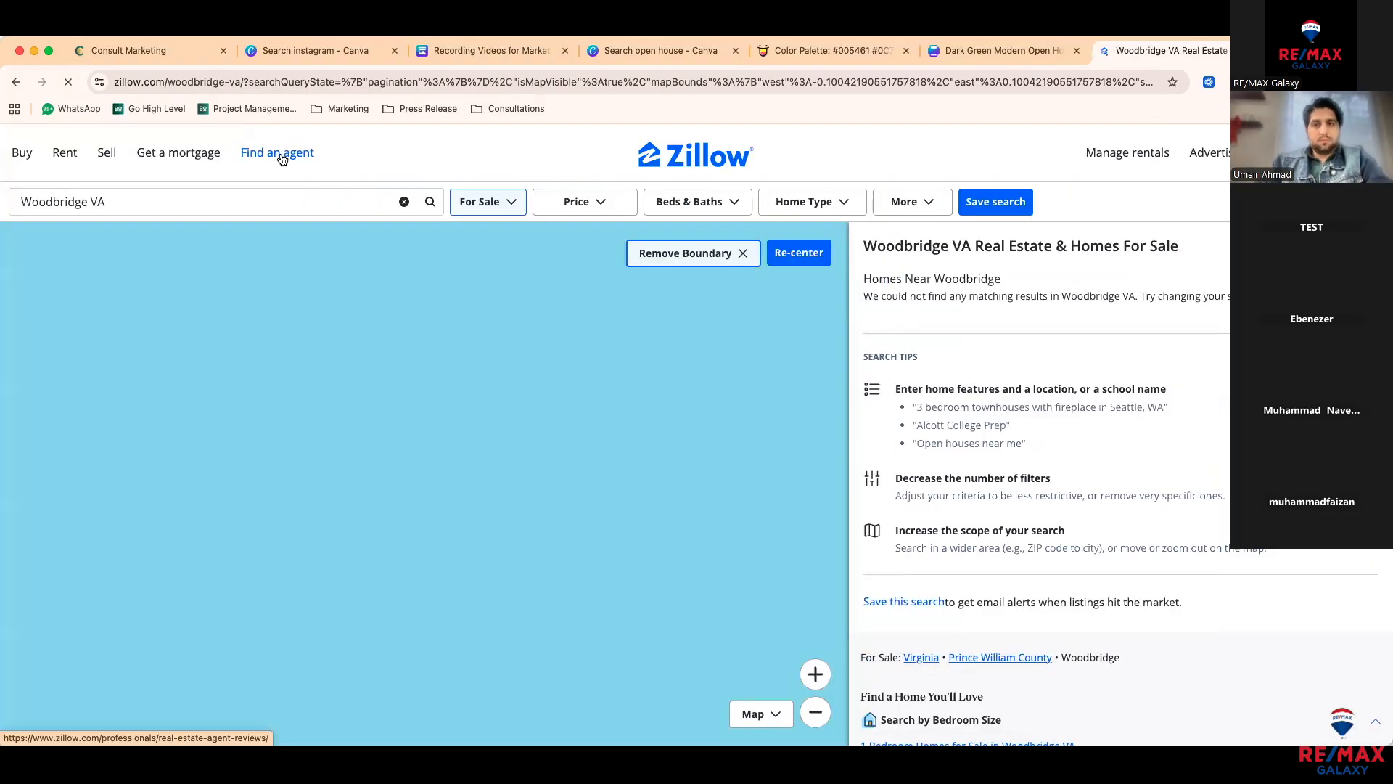
{"action": "left_click", "coordinate": [358, 201]}
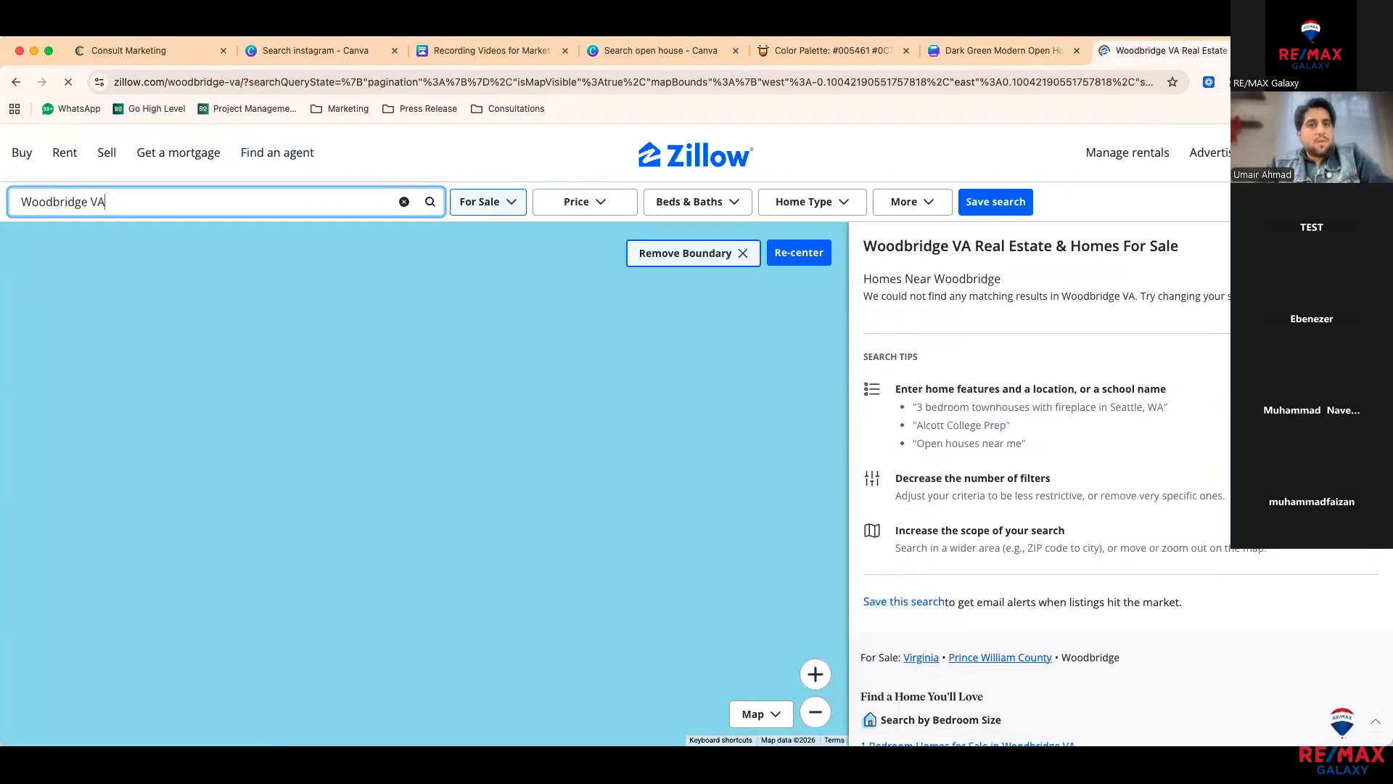
{"action": "left_click", "coordinate": [775, 253]}
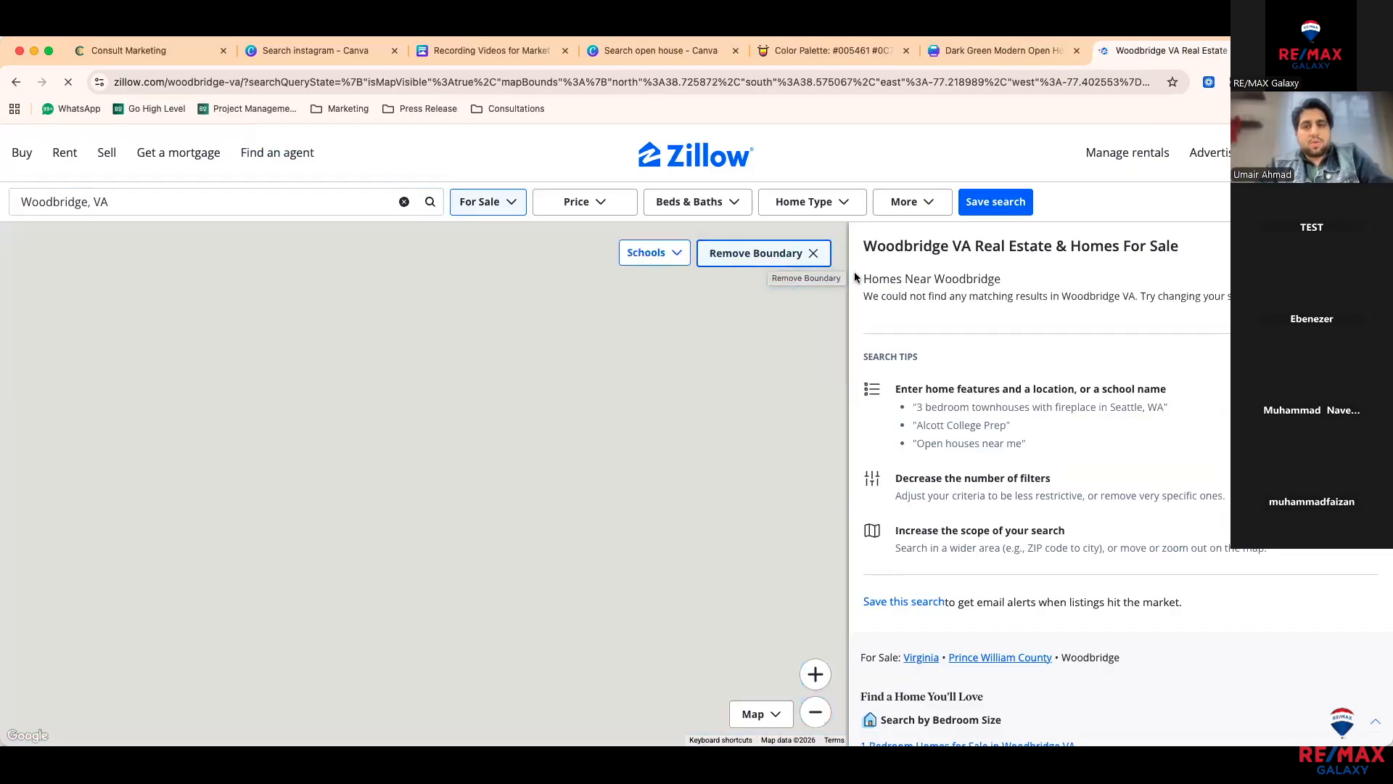
Step: Browse the Woodbridge, VA results for the $488,000 townhouse, then switch back to the Canva flyer
{"action": "scroll", "coordinate": [959, 539], "scroll_direction": "down", "scroll_amount": 2}
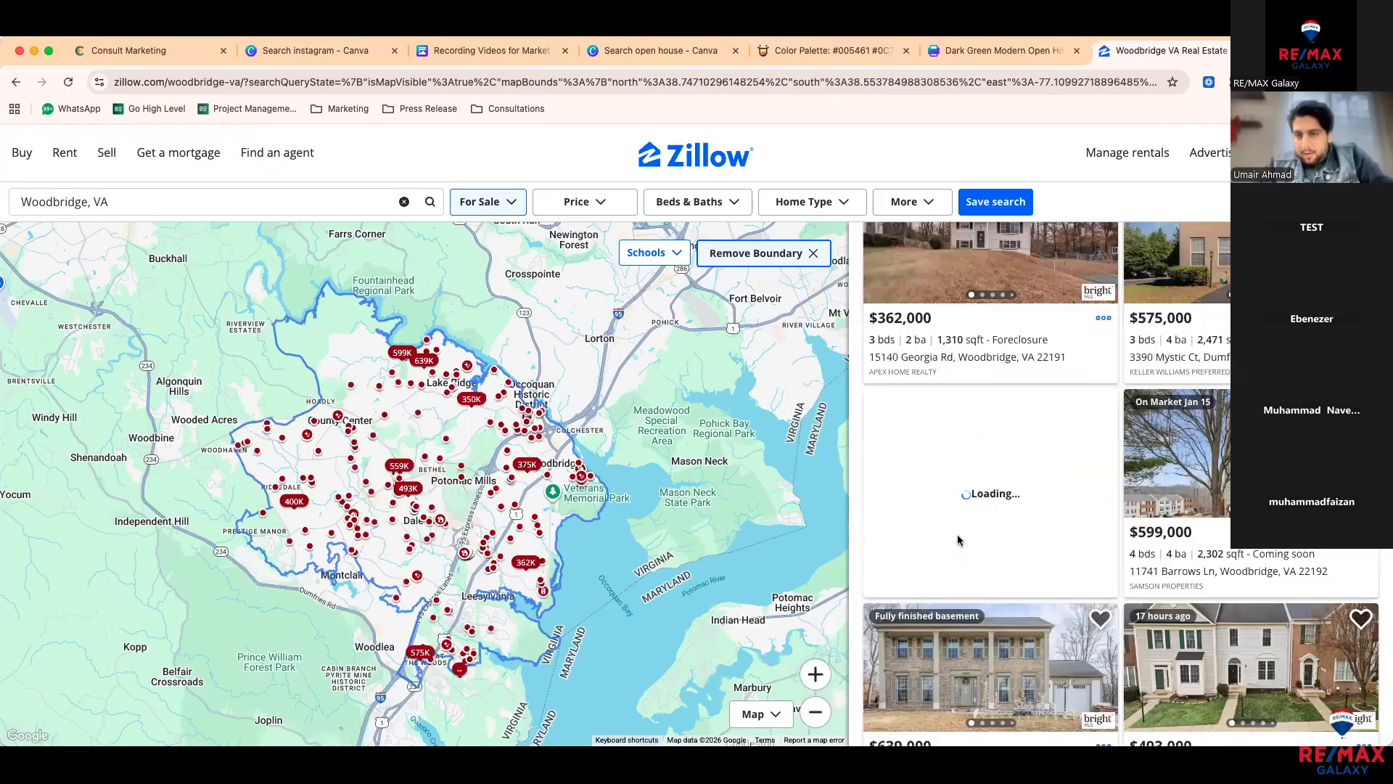
{"action": "scroll", "coordinate": [956, 534], "scroll_direction": "down", "scroll_amount": 3}
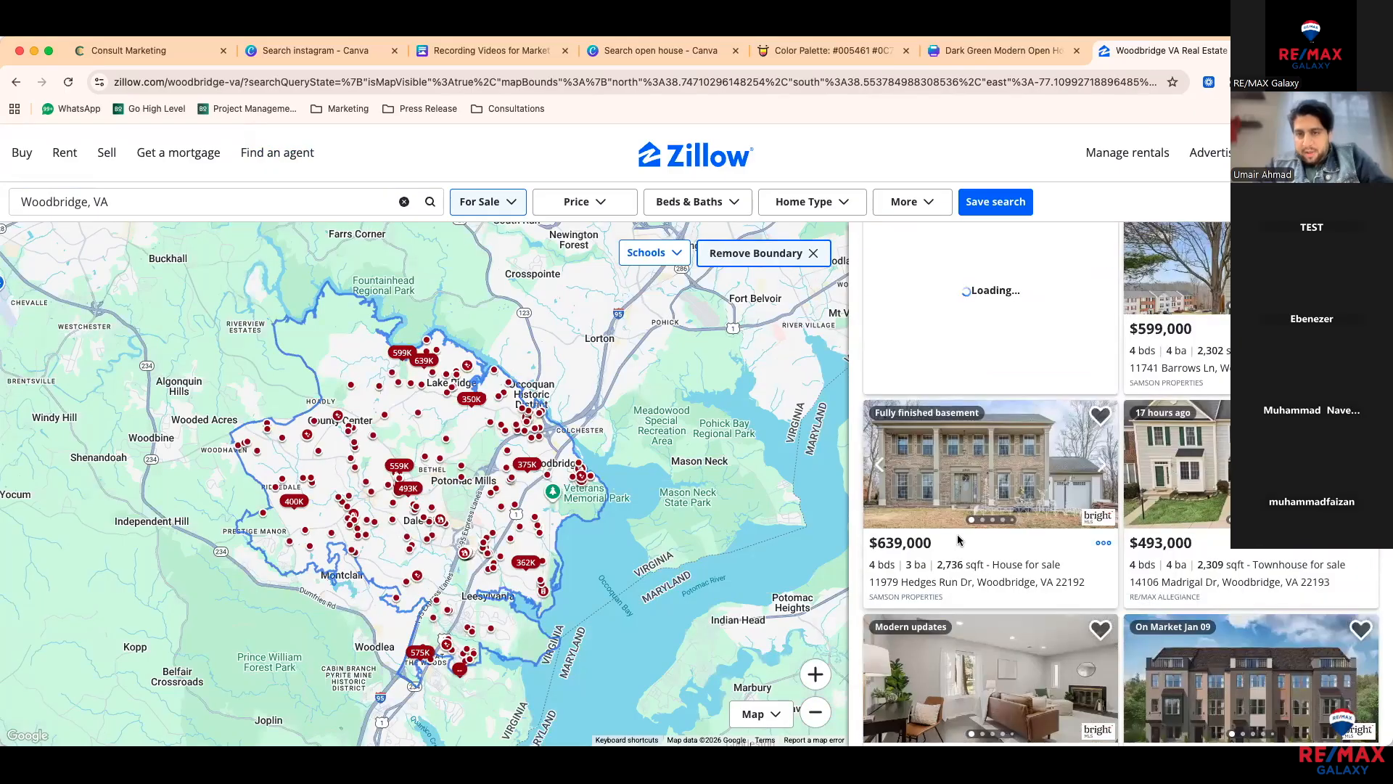
{"action": "scroll", "coordinate": [1187, 353], "scroll_direction": "up", "scroll_amount": 2}
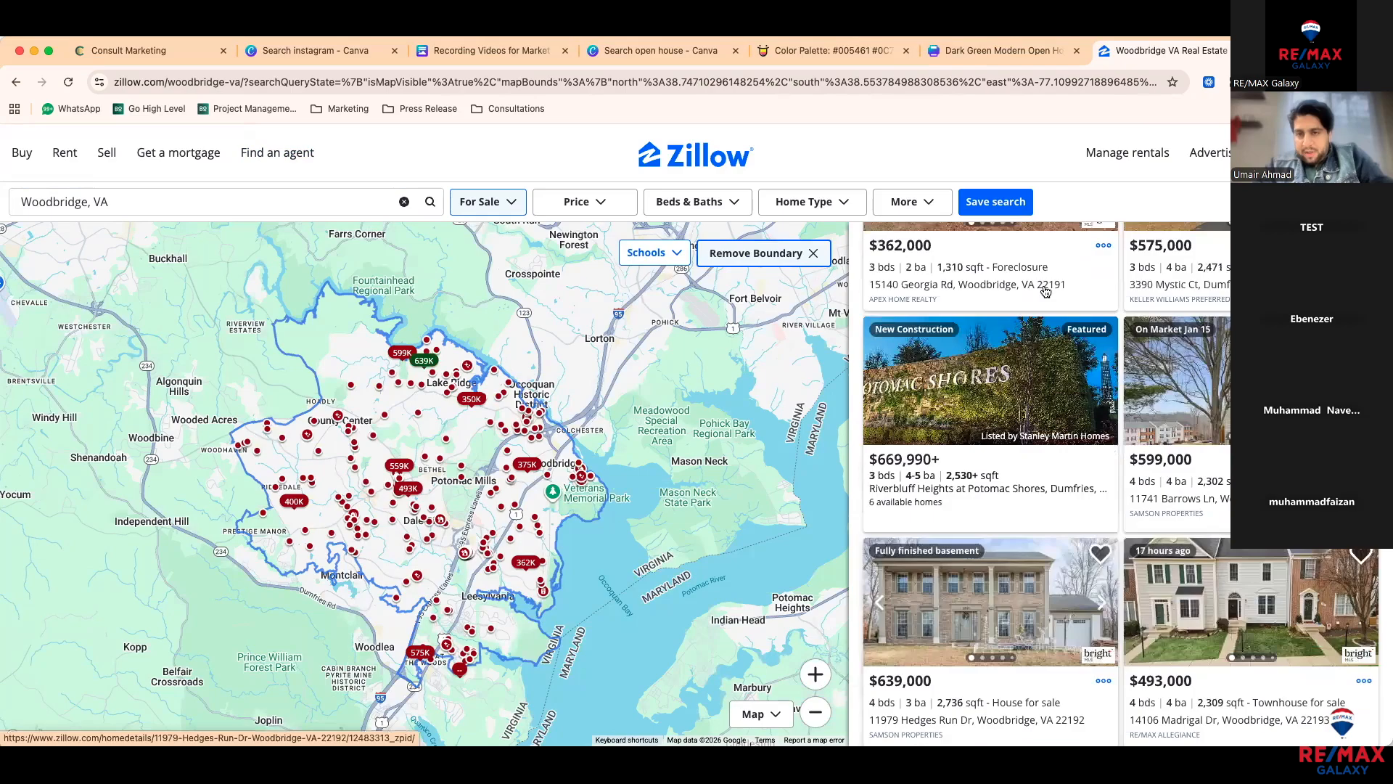
{"action": "scroll", "coordinate": [1047, 446], "scroll_direction": "down", "scroll_amount": 1}
{"action": "scroll", "coordinate": [1047, 446], "scroll_direction": "down", "scroll_amount": 3}
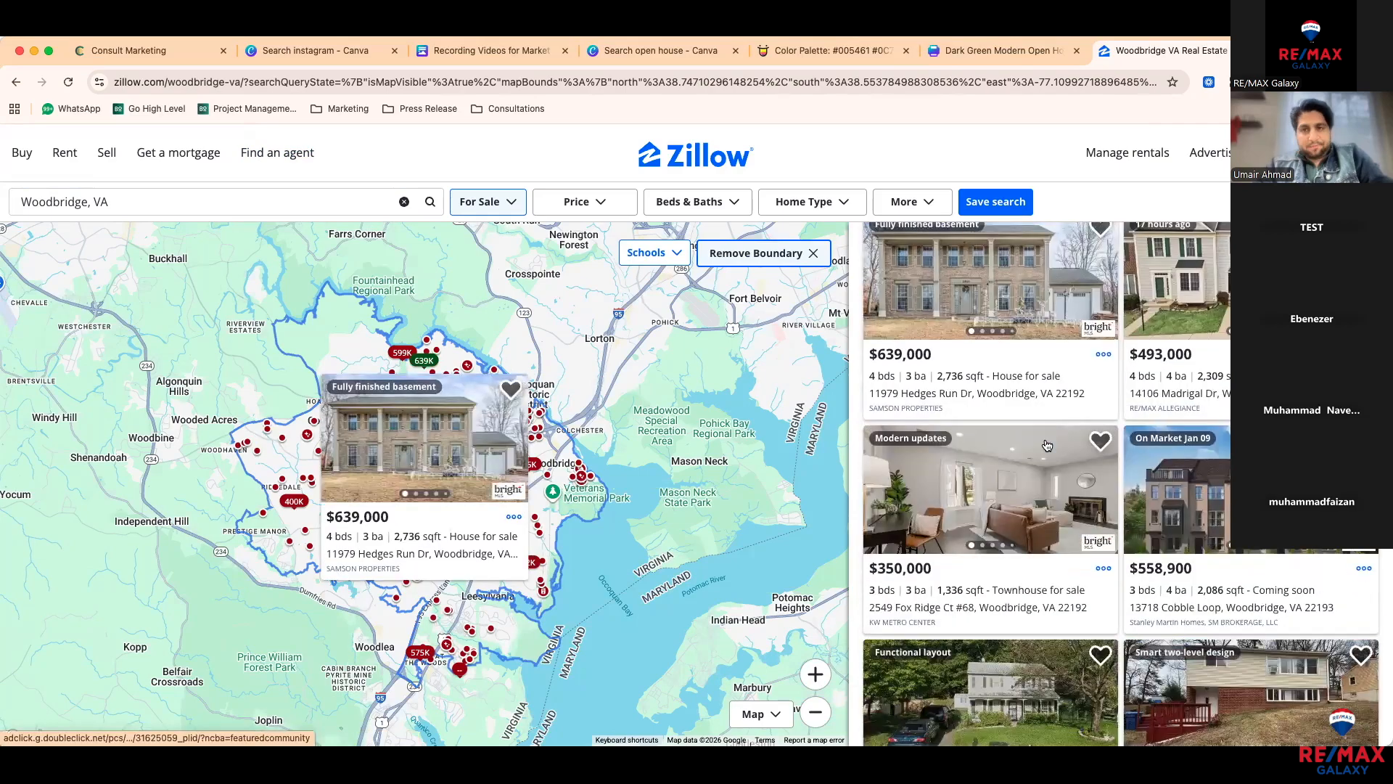
{"action": "scroll", "coordinate": [1047, 445], "scroll_direction": "down", "scroll_amount": 4}
{"action": "scroll", "coordinate": [1047, 446], "scroll_direction": "down", "scroll_amount": 6}
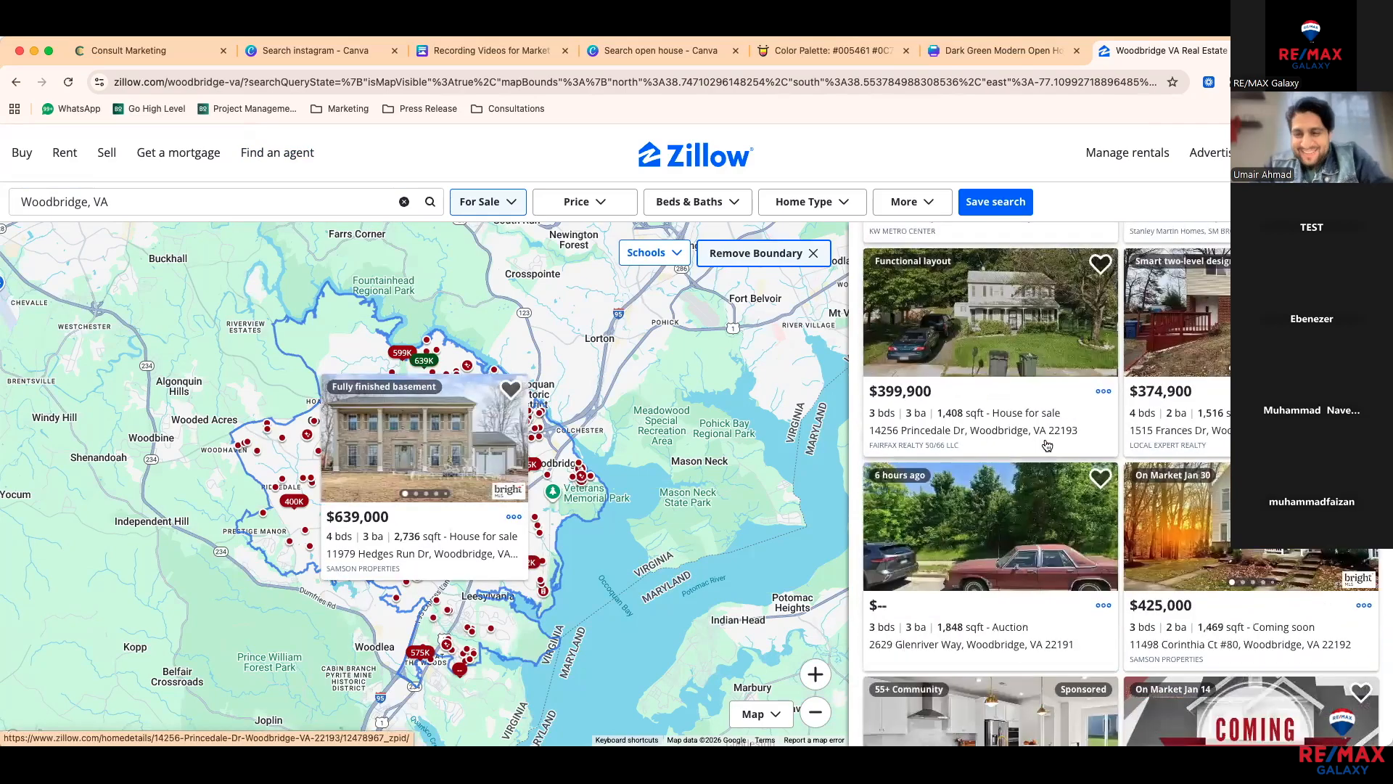
{"action": "scroll", "coordinate": [1047, 445], "scroll_direction": "down", "scroll_amount": 2}
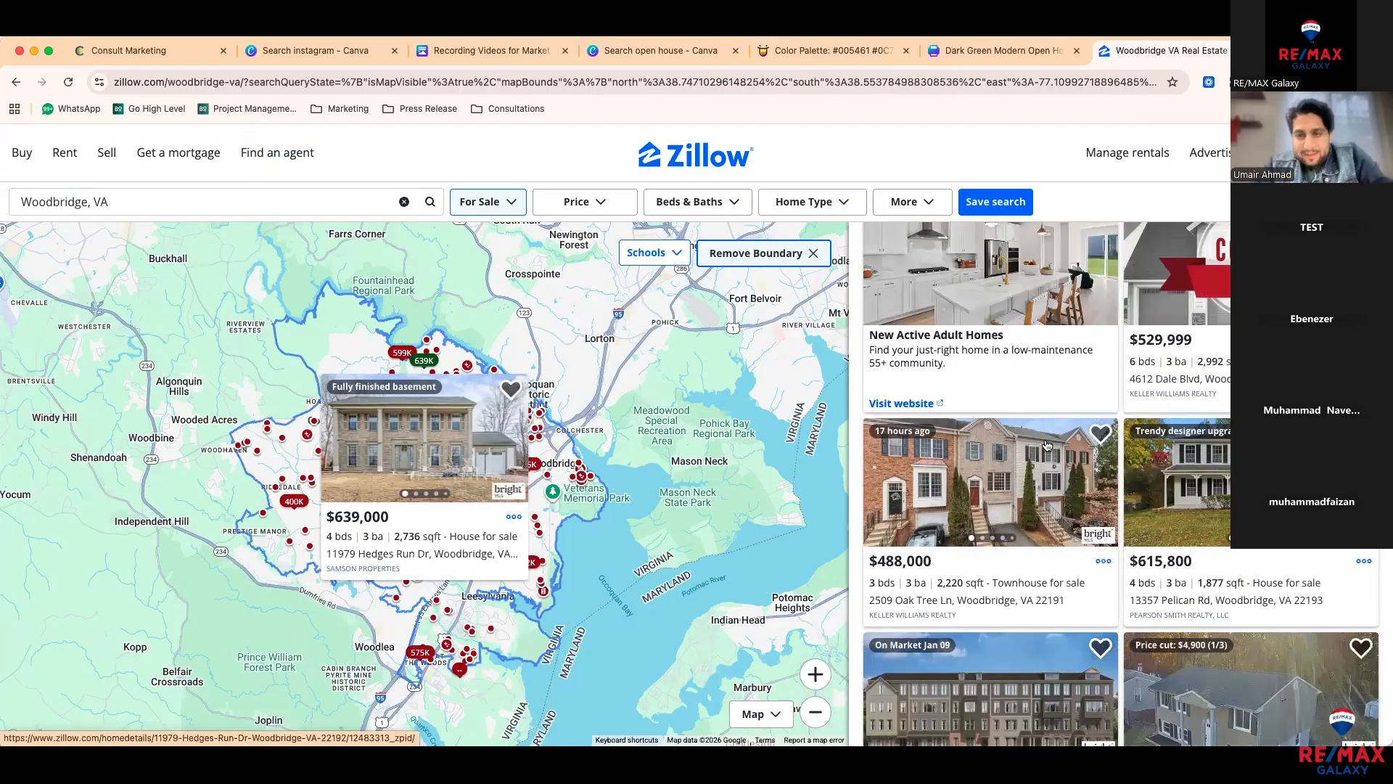
{"action": "scroll", "coordinate": [1027, 362], "scroll_direction": "down", "scroll_amount": 2}
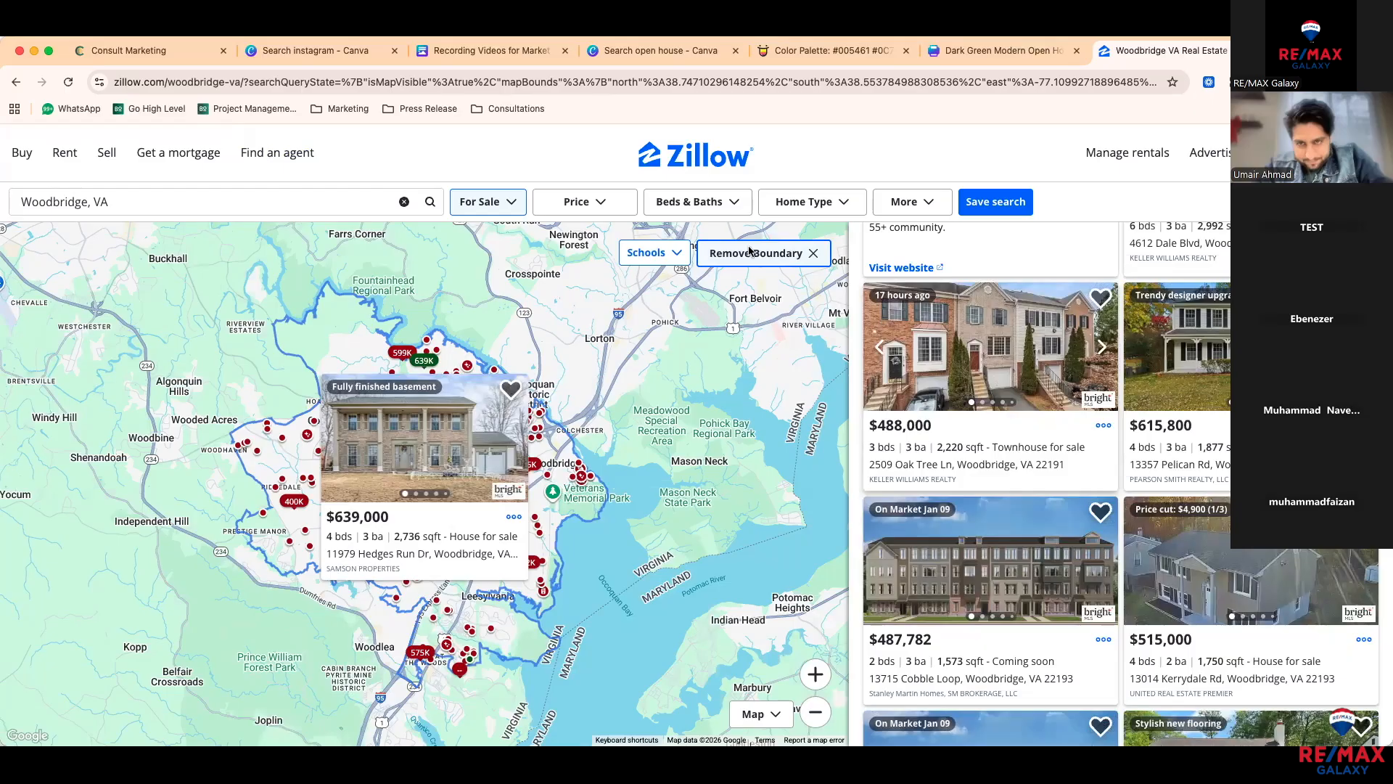
{"action": "key", "text": "ctrl+shift+Tab"}
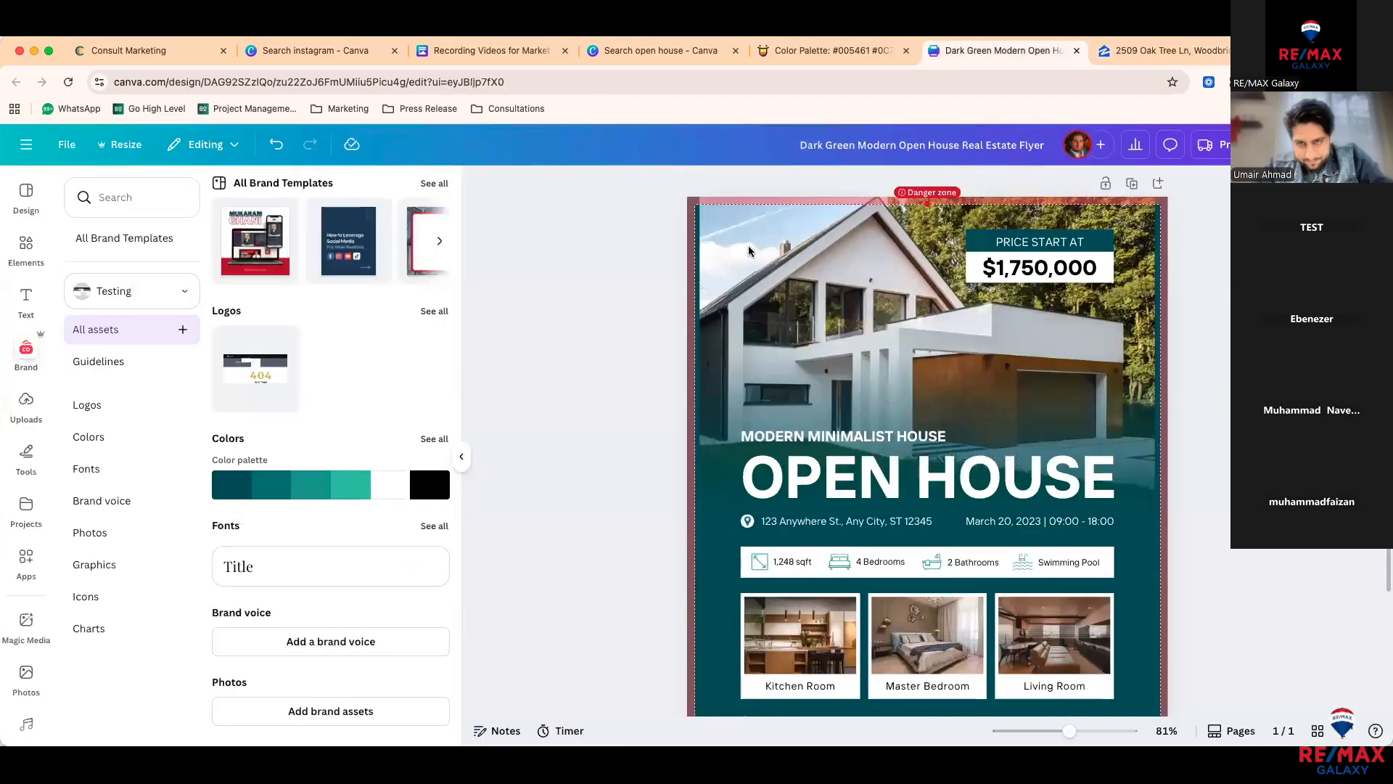
Step: Scroll through the $488,000 townhouse listing's photos on Zillow
{"action": "key", "text": "ctrl+Tab"}
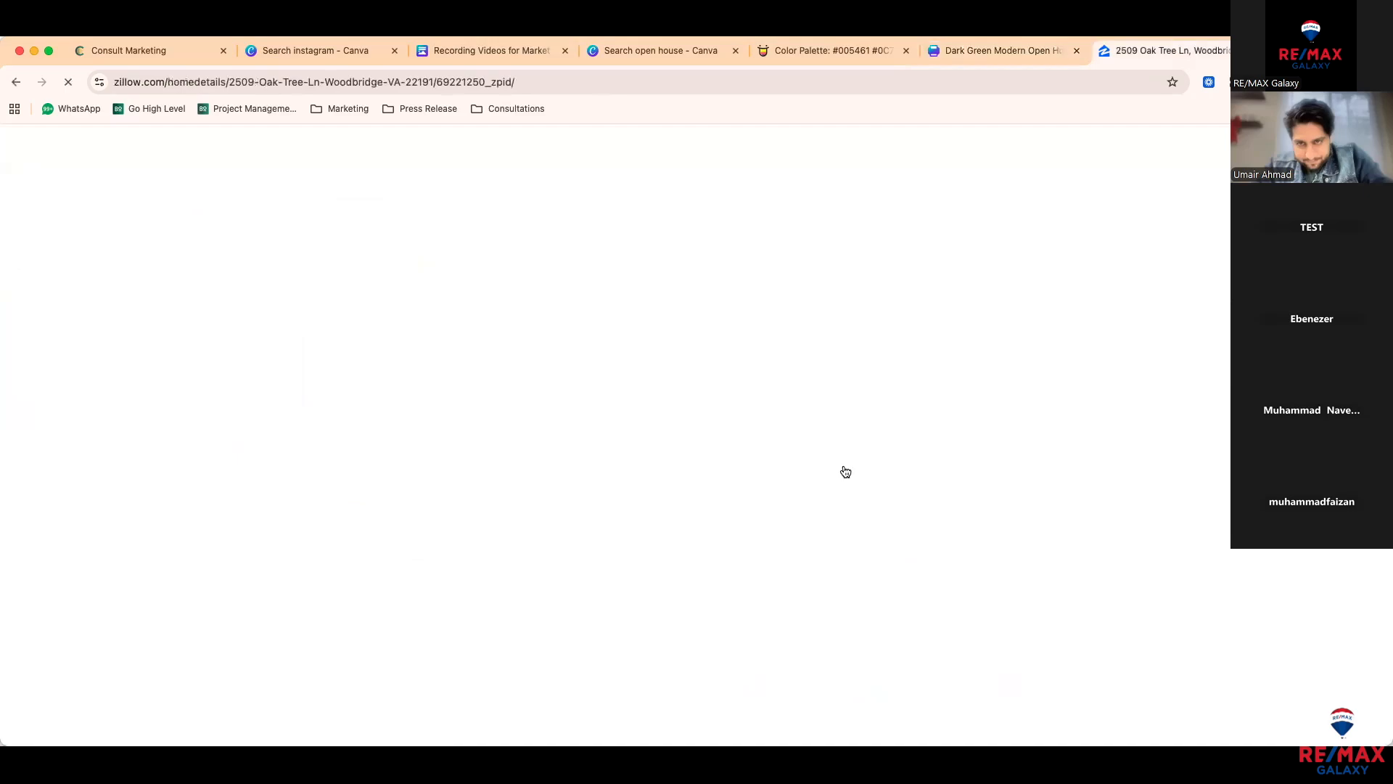
{"action": "scroll", "coordinate": [846, 472], "scroll_direction": "down", "scroll_amount": 10}
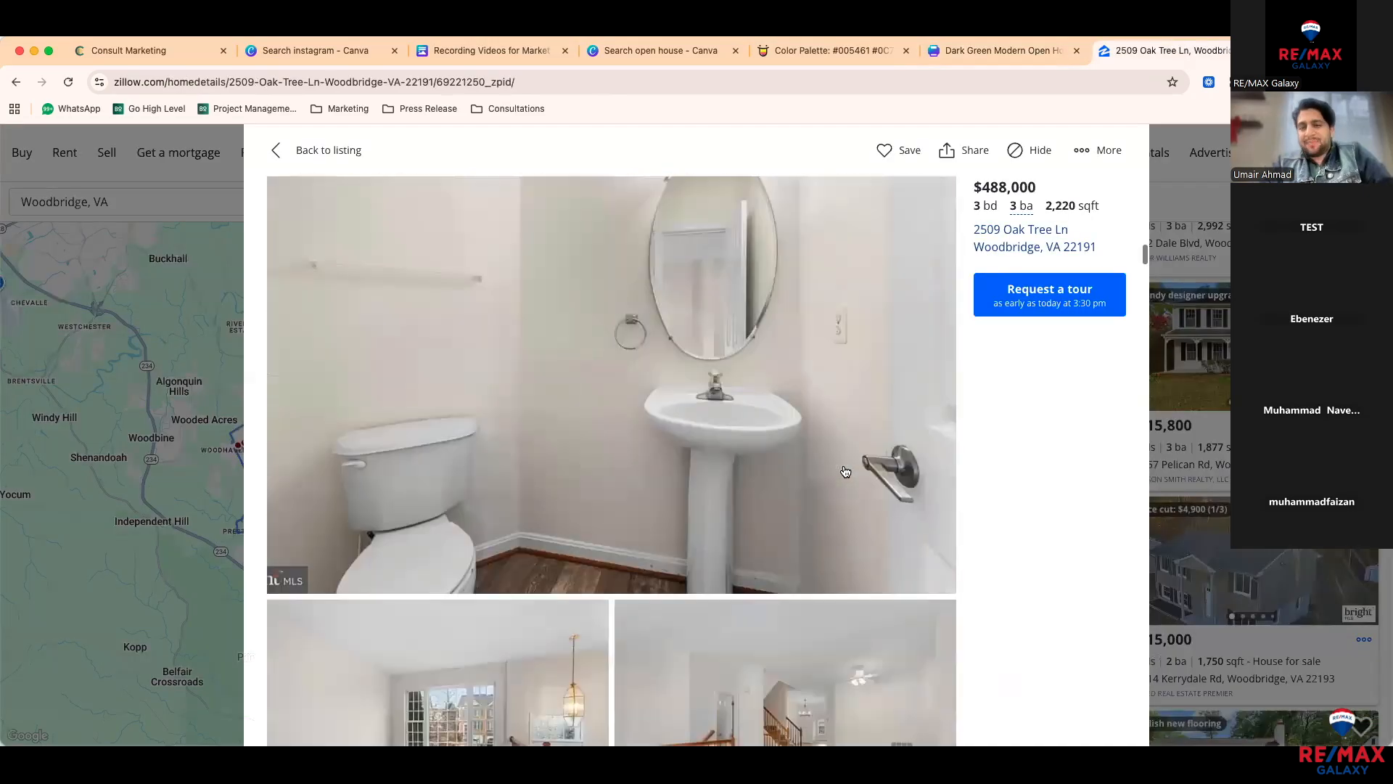
{"action": "scroll", "coordinate": [845, 472], "scroll_direction": "down", "scroll_amount": 10}
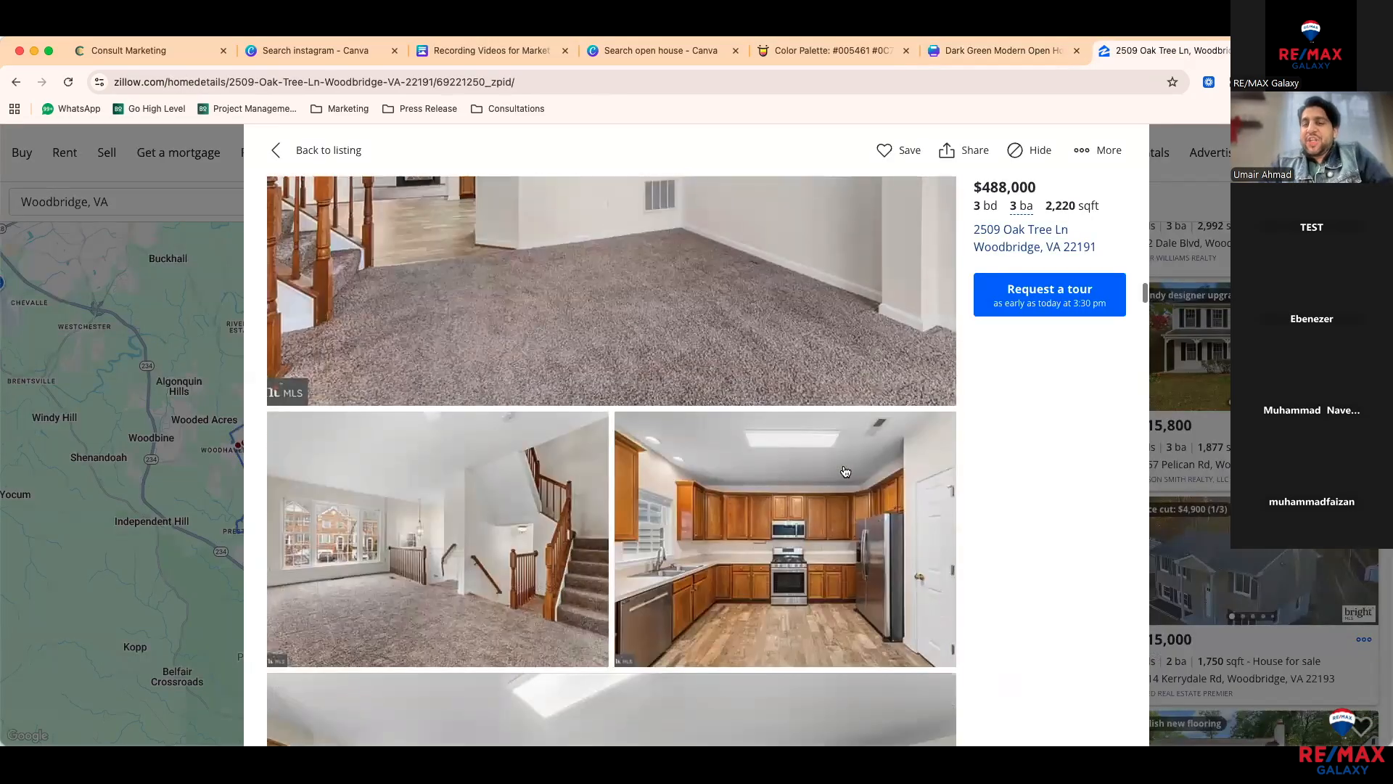
{"action": "scroll", "coordinate": [845, 472], "scroll_direction": "down", "scroll_amount": 3}
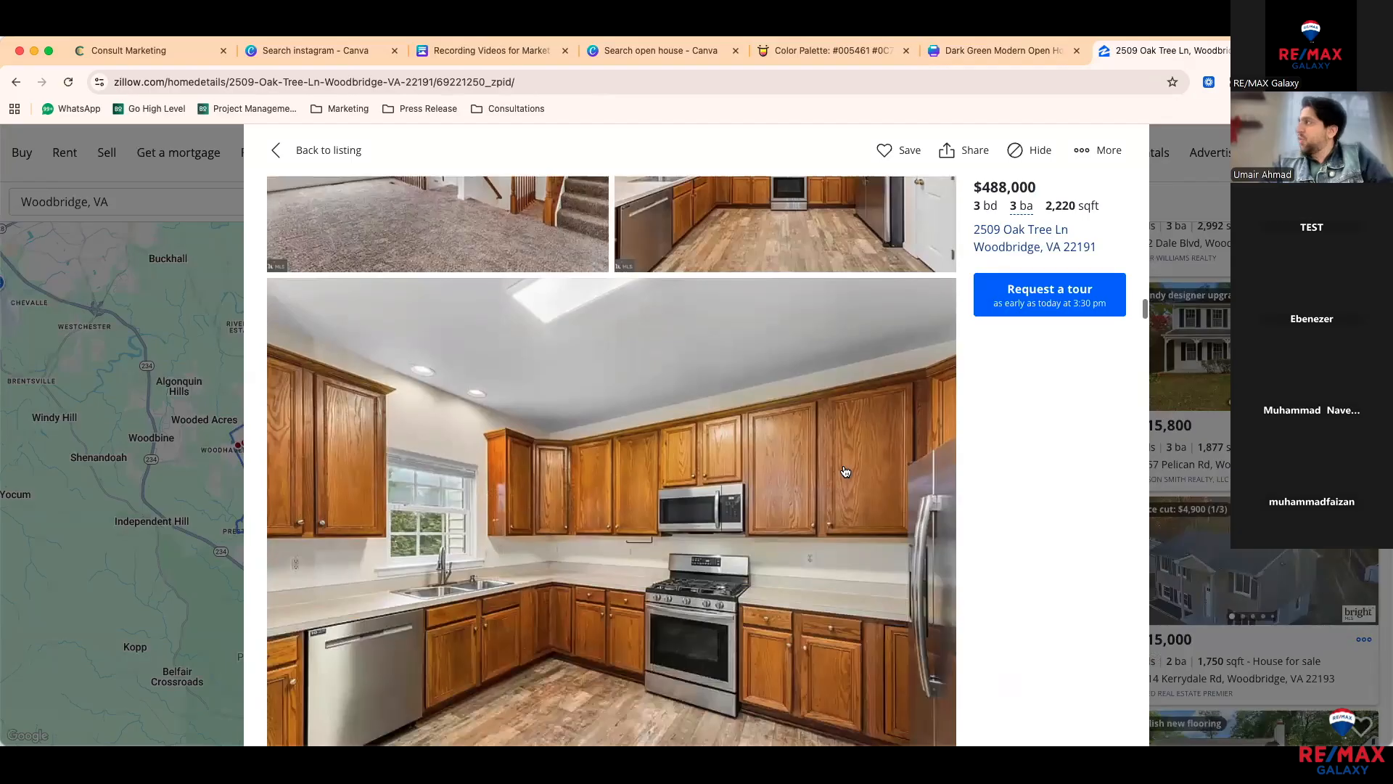
{"action": "scroll", "coordinate": [846, 471], "scroll_direction": "down", "scroll_amount": 10}
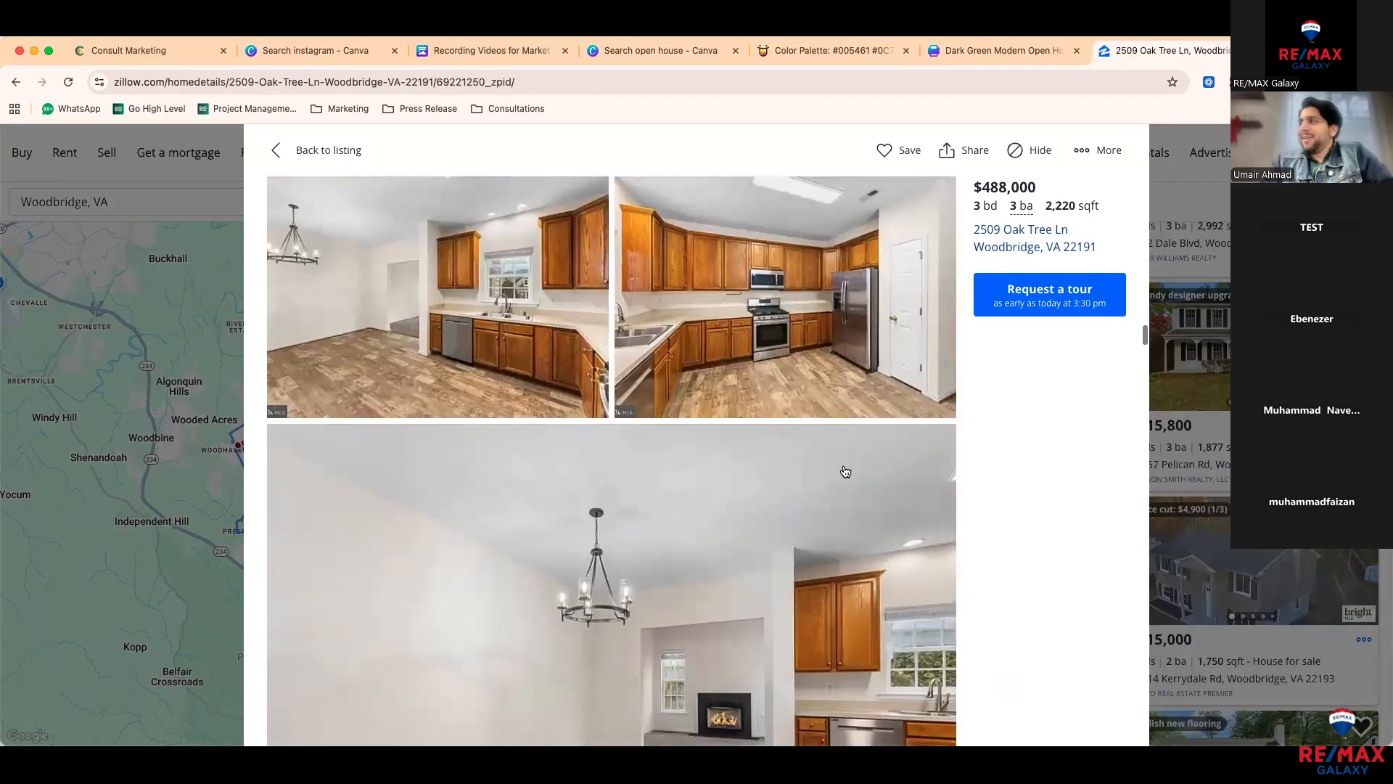
{"action": "scroll", "coordinate": [846, 472], "scroll_direction": "down", "scroll_amount": 1}
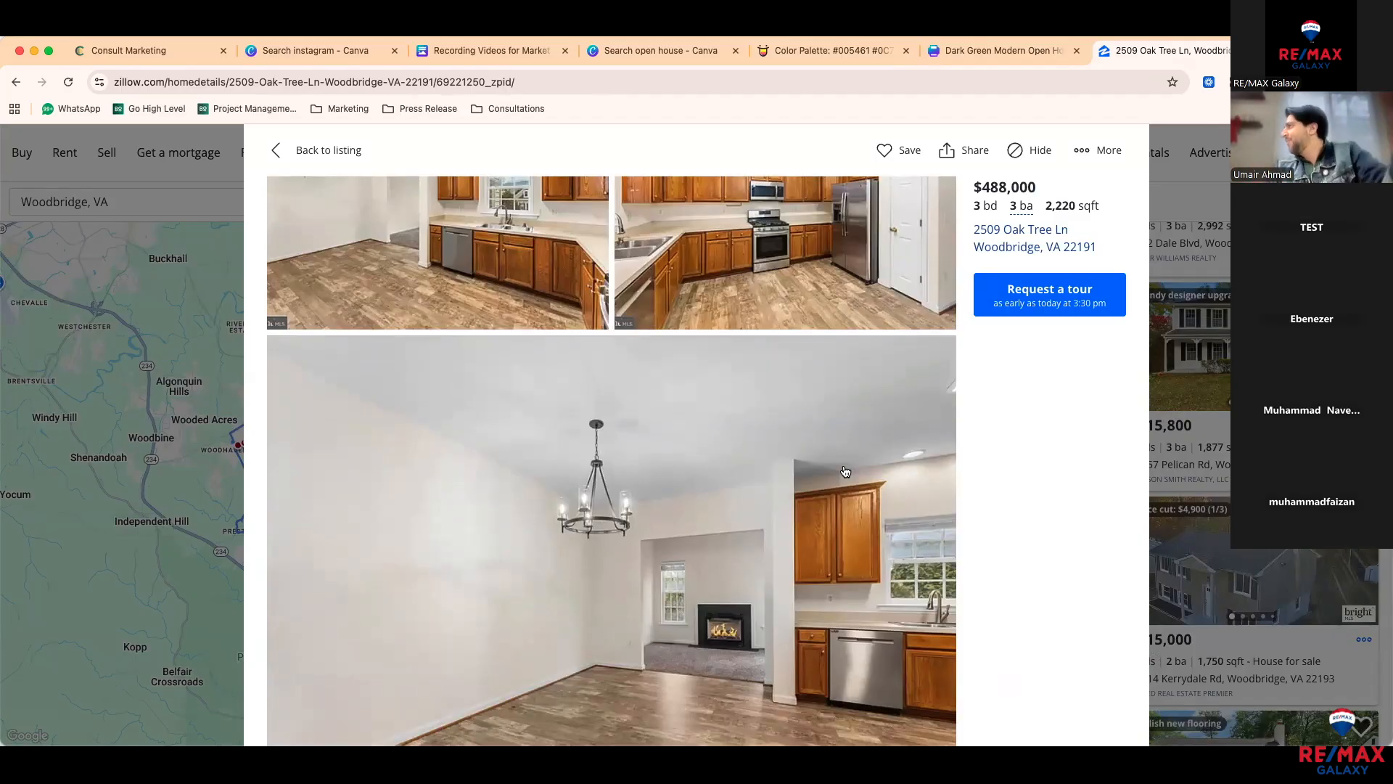
{"action": "scroll", "coordinate": [845, 472], "scroll_direction": "down", "scroll_amount": 5}
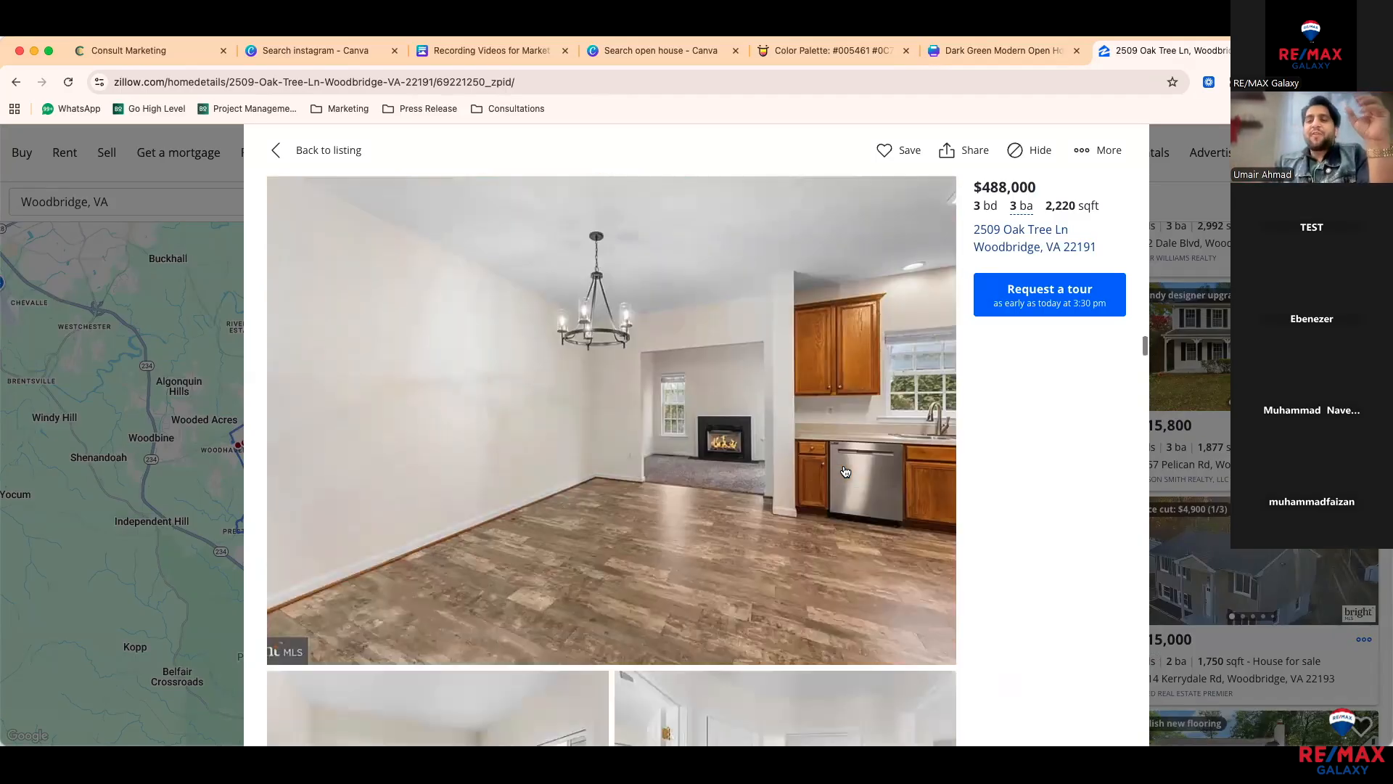
{"action": "scroll", "coordinate": [845, 471], "scroll_direction": "down", "scroll_amount": 6}
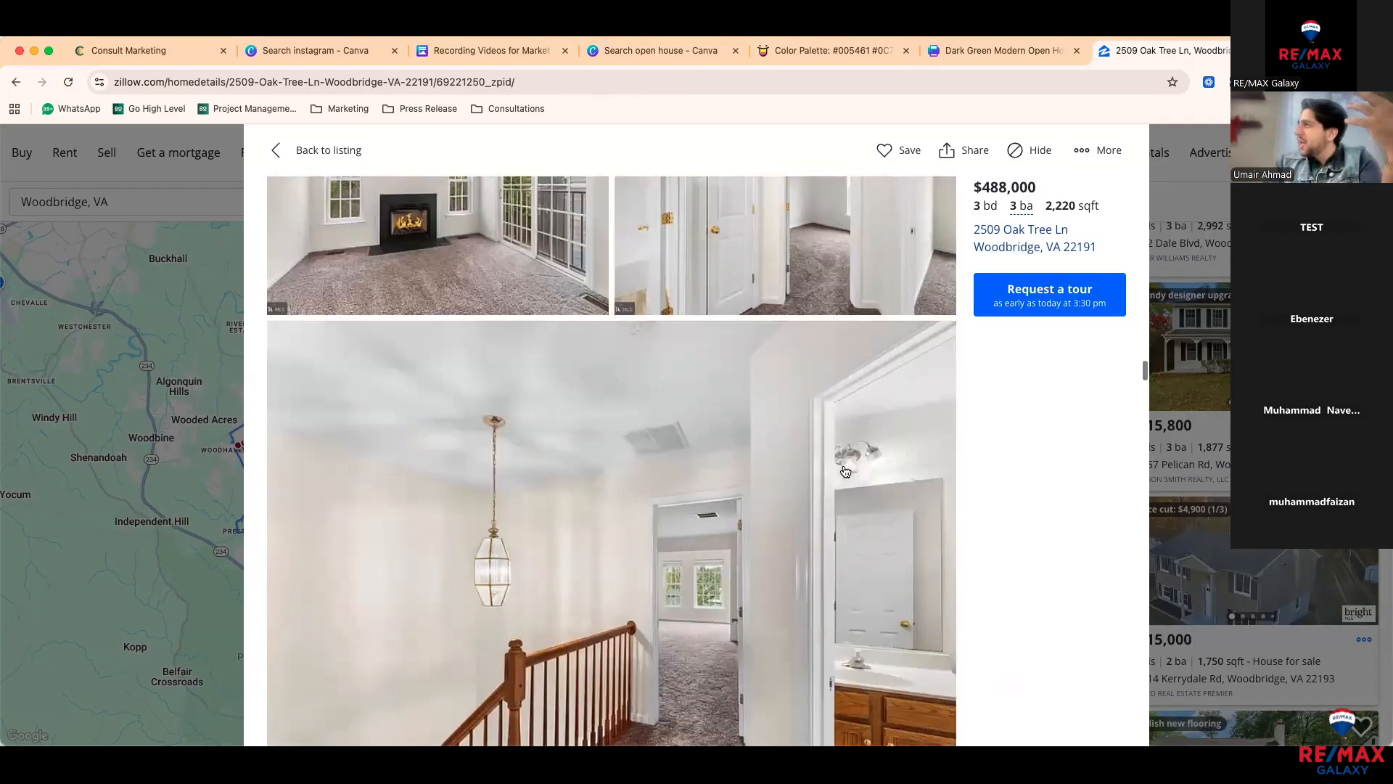
{"action": "scroll", "coordinate": [845, 472], "scroll_direction": "down", "scroll_amount": 4}
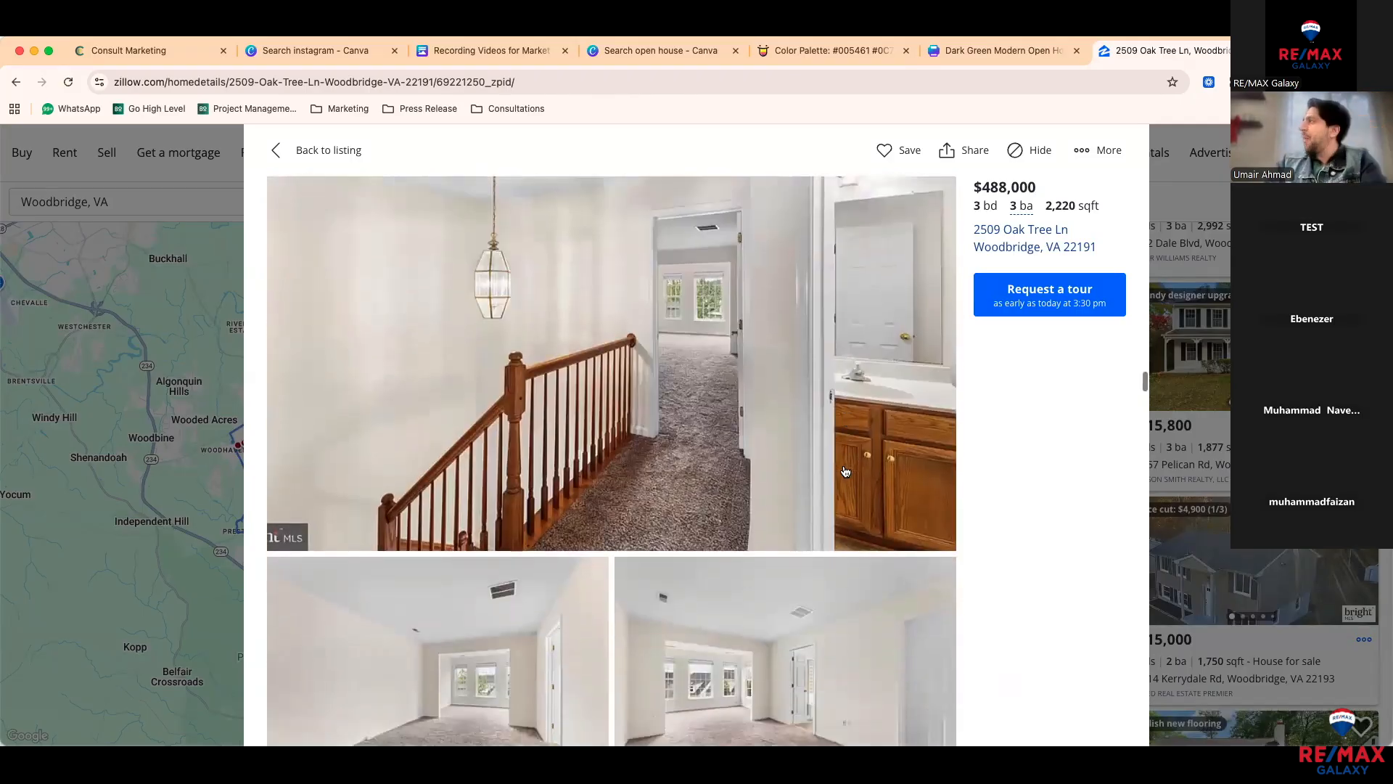
{"action": "scroll", "coordinate": [845, 471], "scroll_direction": "down", "scroll_amount": 5}
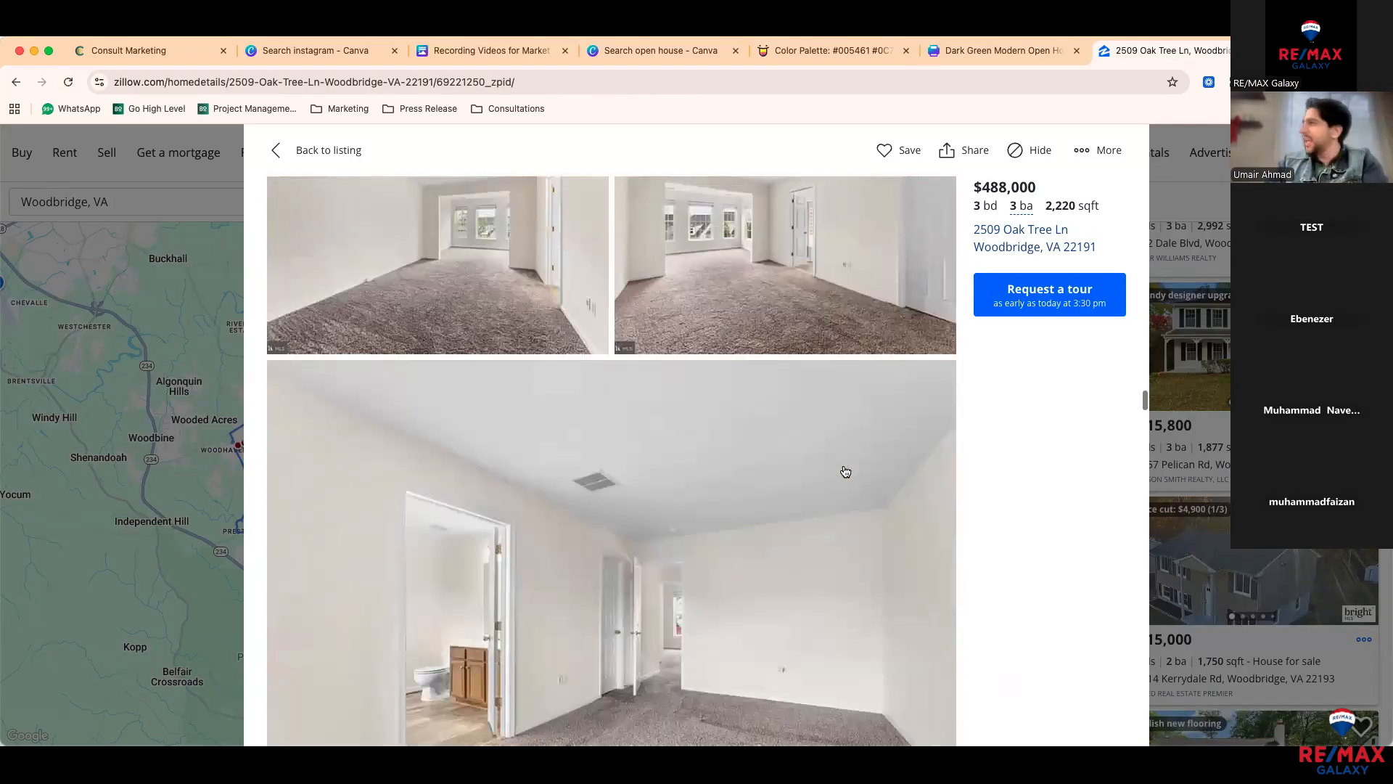
{"action": "scroll", "coordinate": [845, 472], "scroll_direction": "down", "scroll_amount": 5}
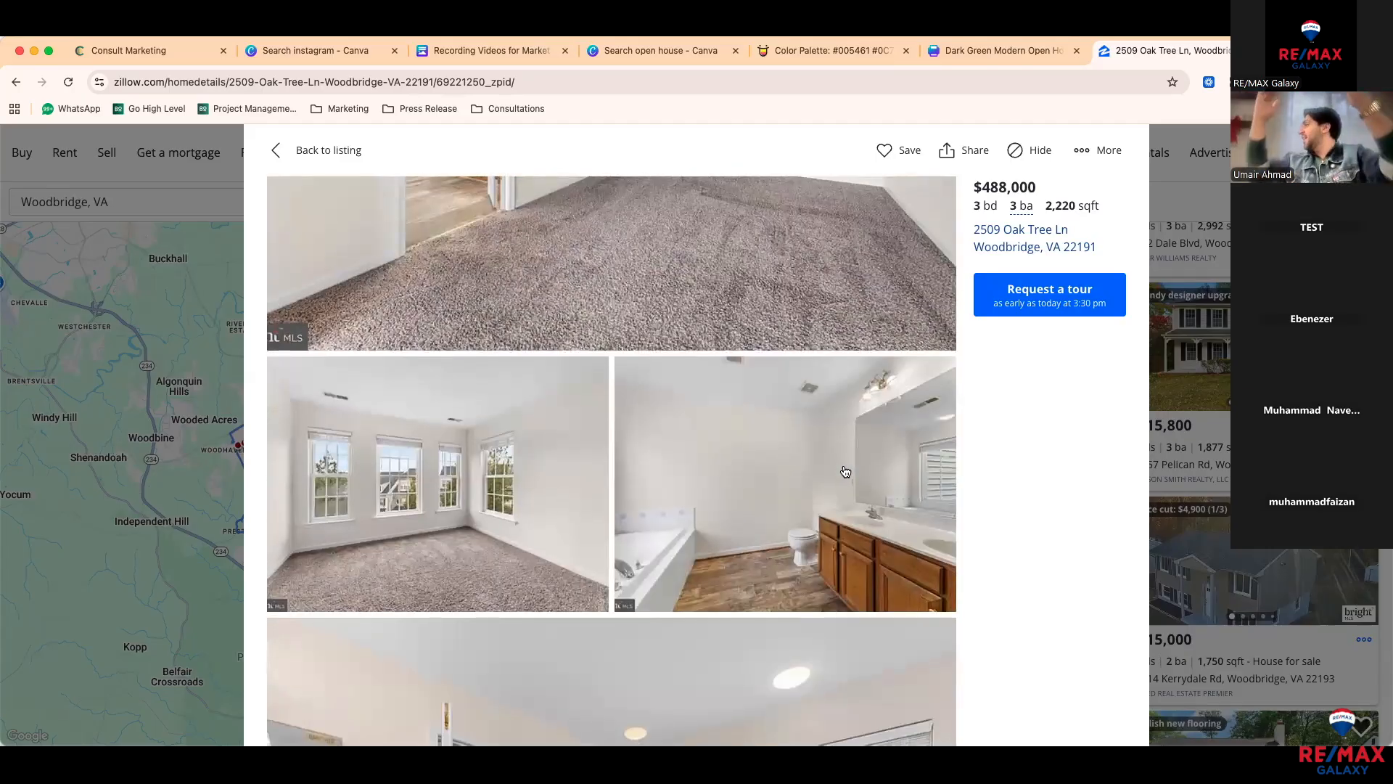
{"action": "scroll", "coordinate": [845, 472], "scroll_direction": "down", "scroll_amount": 3}
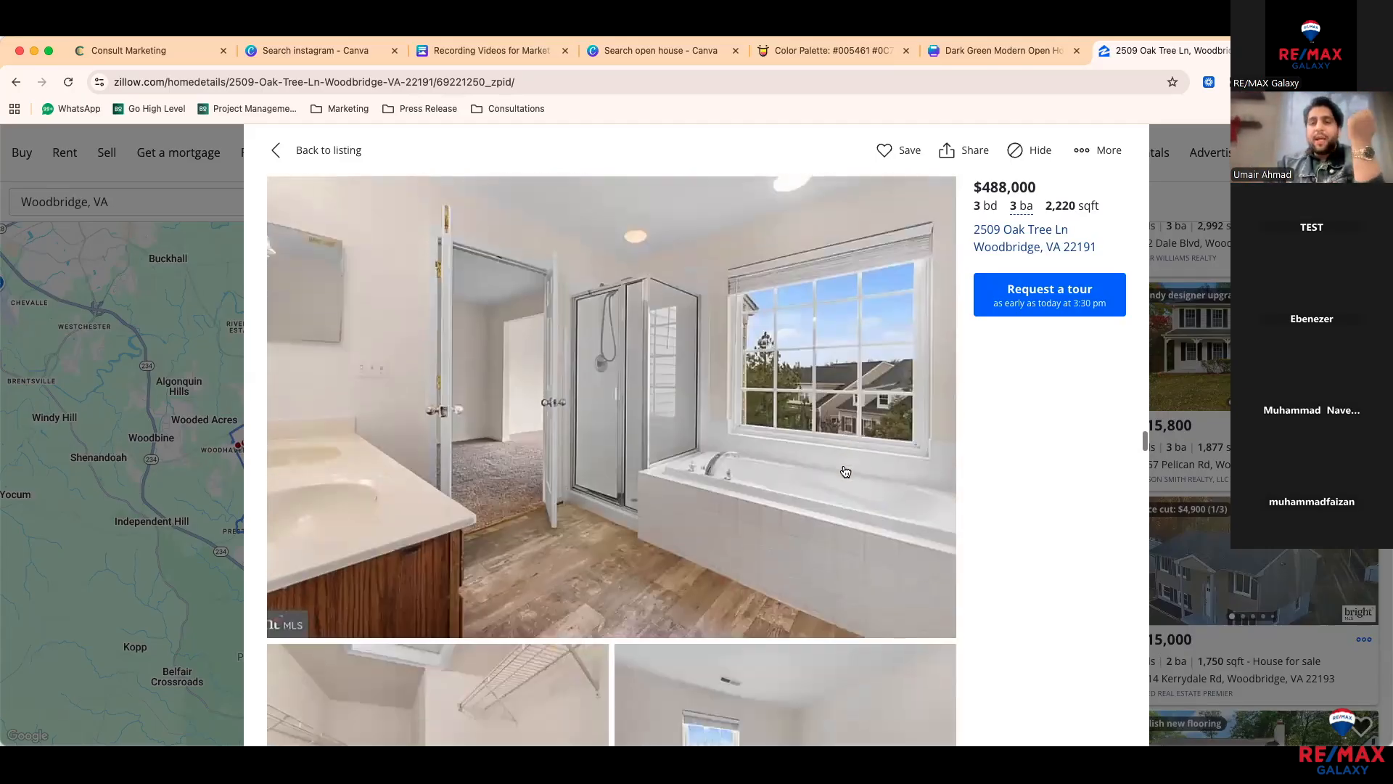
{"action": "scroll", "coordinate": [845, 472], "scroll_direction": "up", "scroll_amount": 15}
{"action": "scroll", "coordinate": [845, 472], "scroll_direction": "up", "scroll_amount": 5}
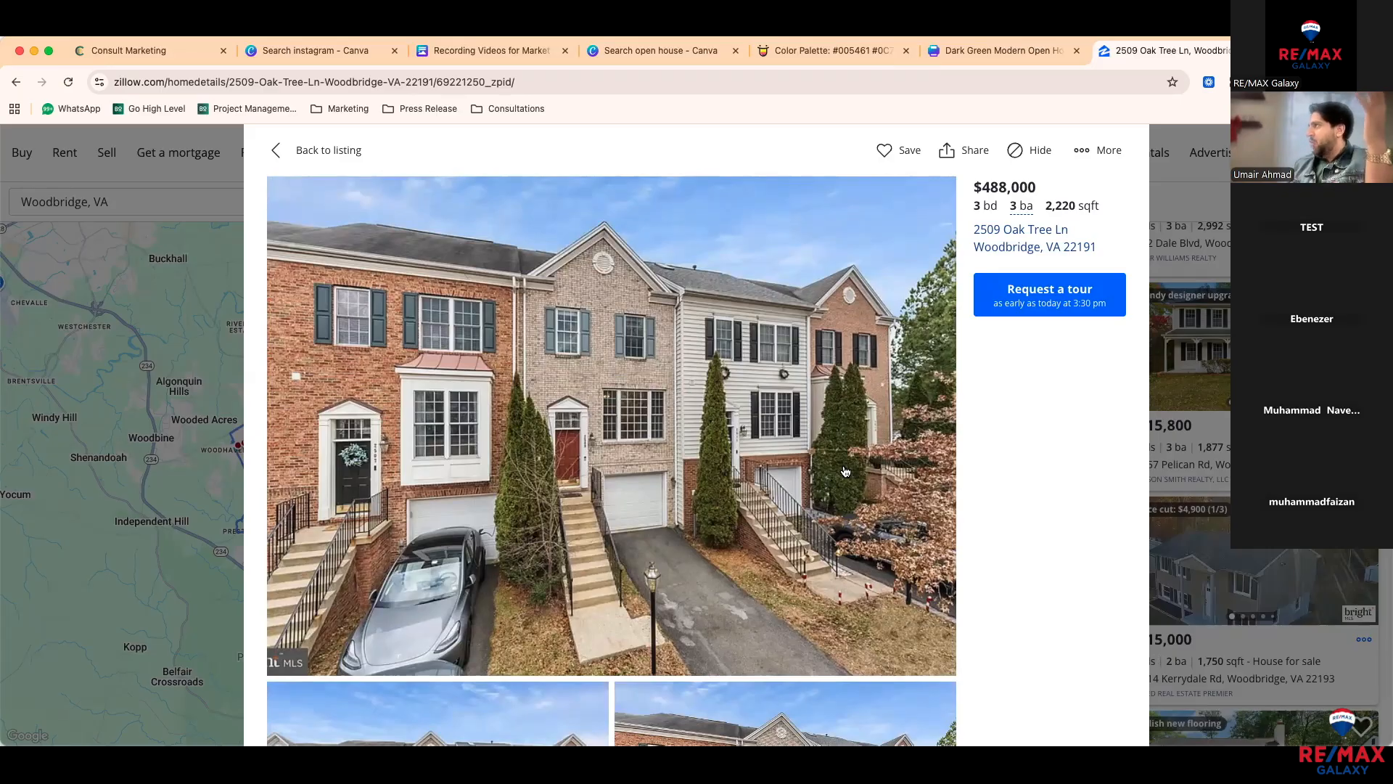
Step: Save the front exterior townhouse photo and return to the Canva flyer
{"action": "right_click", "coordinate": [808, 376]}
{"action": "left_click", "coordinate": [835, 398]}
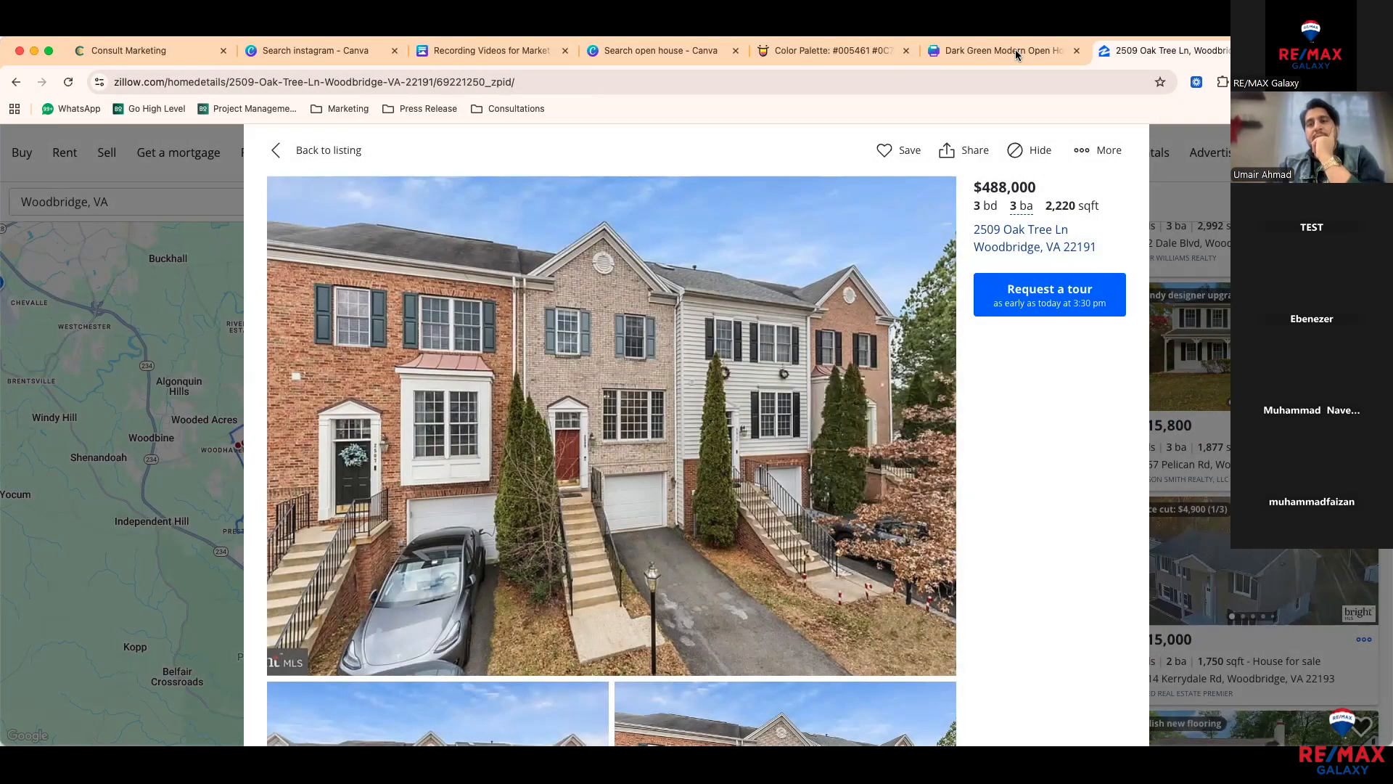
{"action": "left_click", "coordinate": [1015, 50]}
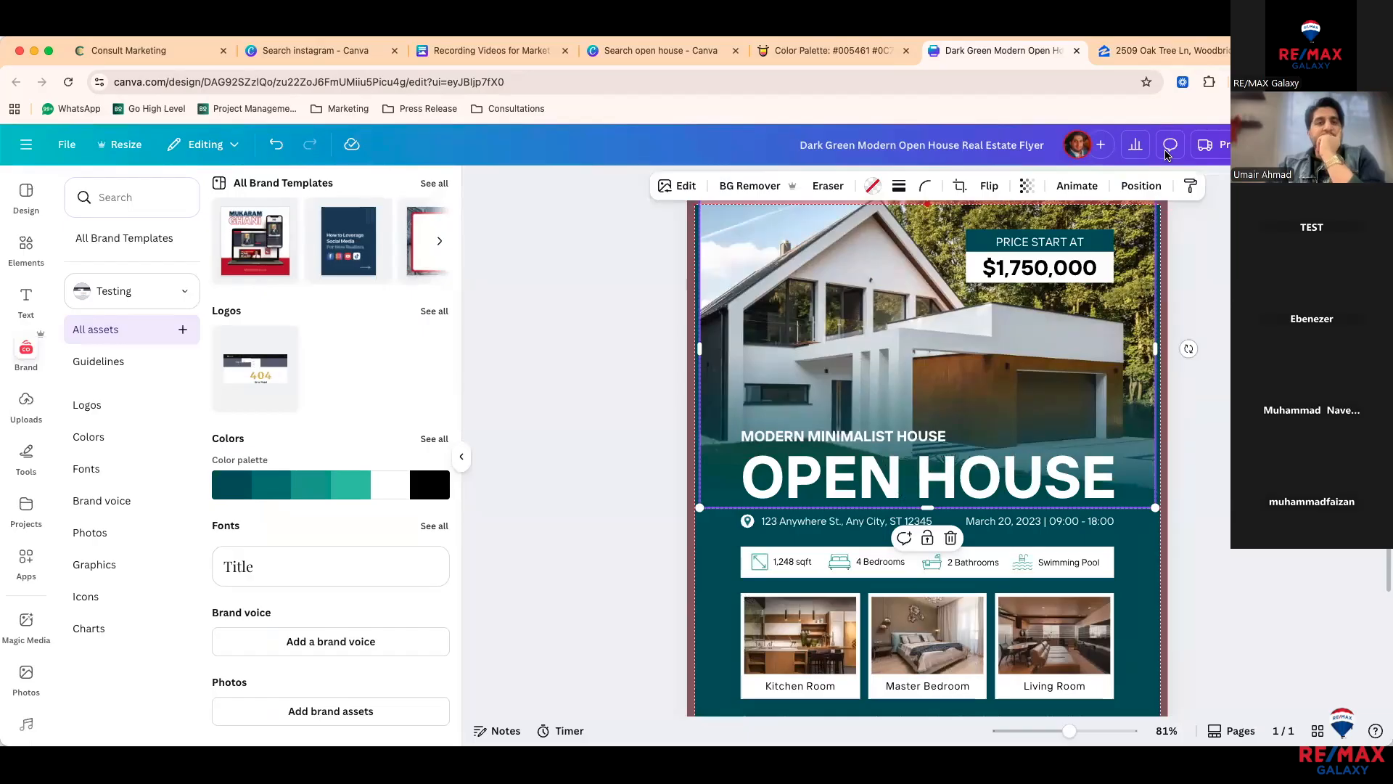
Step: Upload the saved townhouse photo and drop it onto the flyer's house image
{"action": "left_click", "coordinate": [26, 406]}
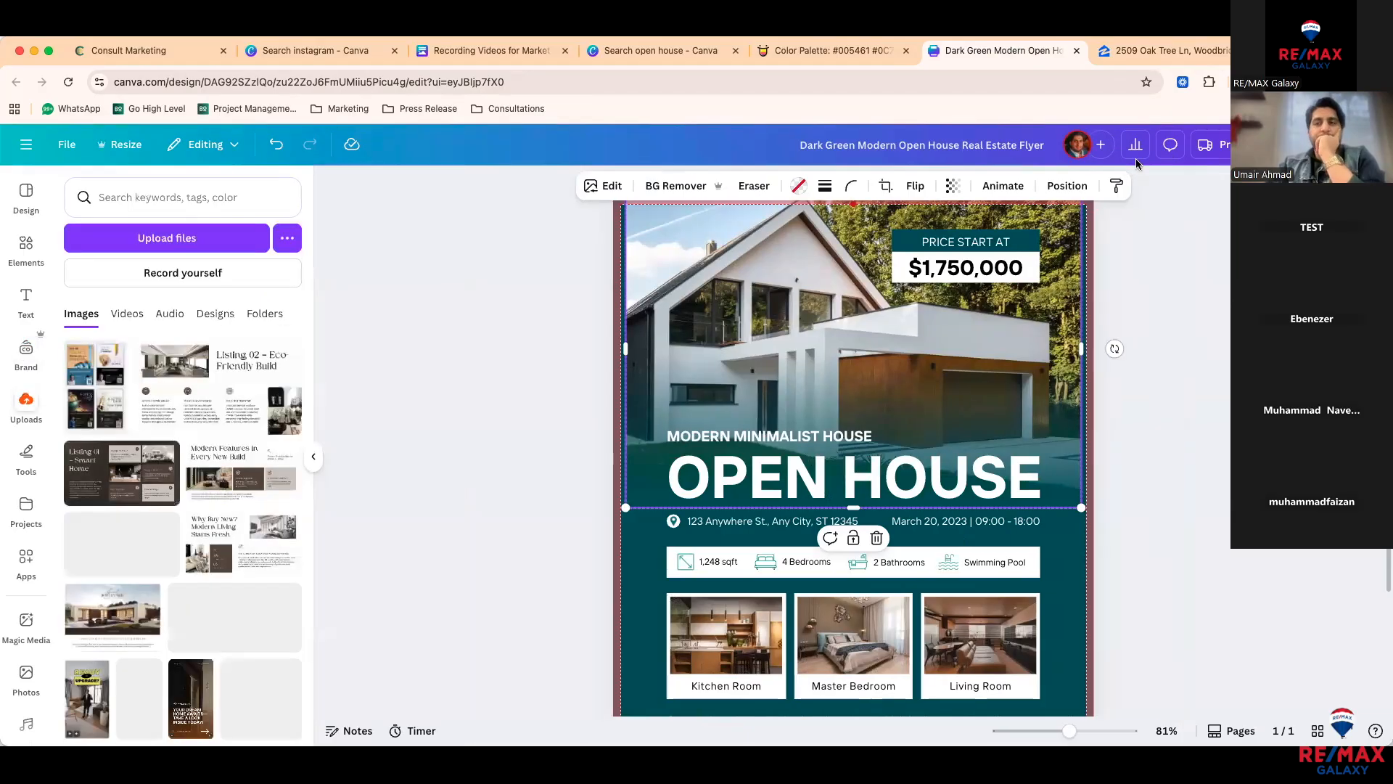
{"action": "left_click_drag", "start_coordinate": [269, 425], "coordinate": [268, 423]}
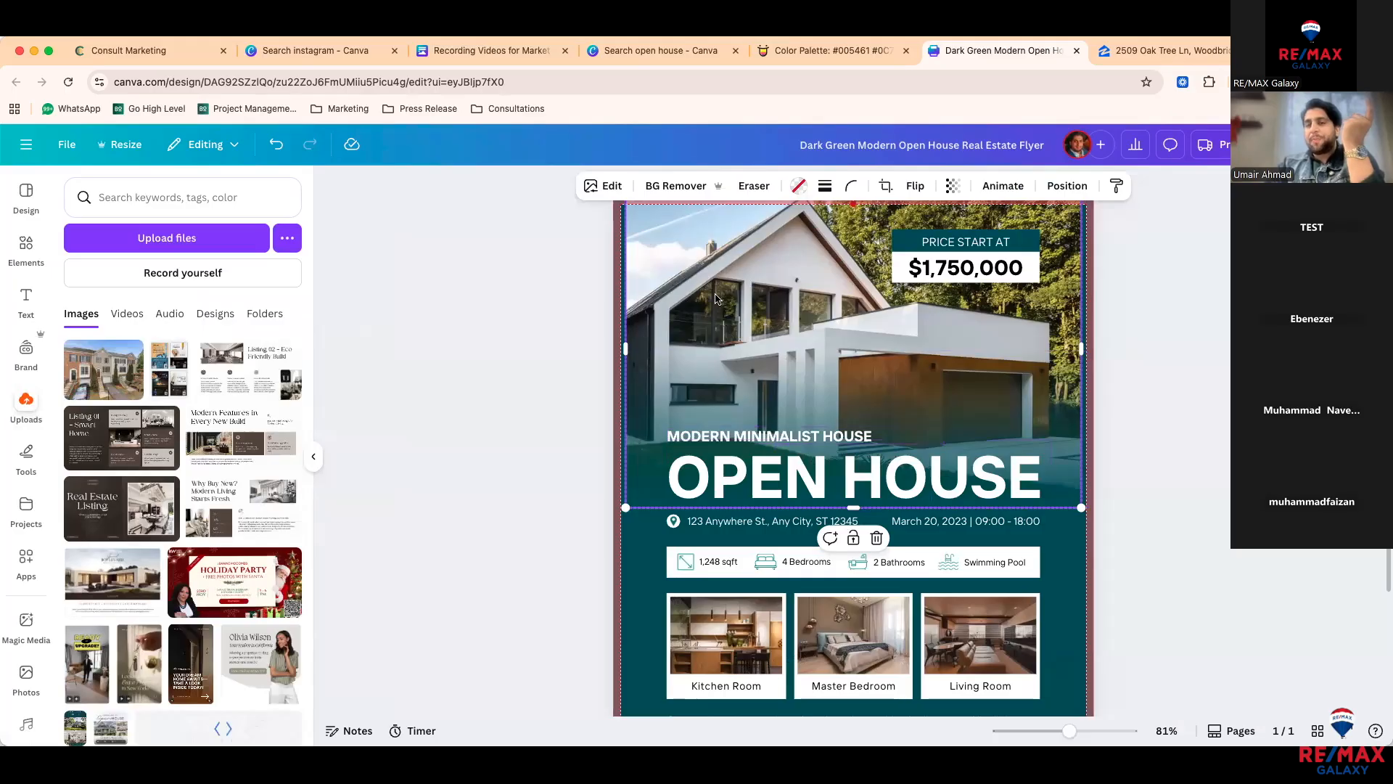
{"action": "mouse_move", "coordinate": [124, 380]}
{"action": "left_click_drag", "start_coordinate": [125, 380], "coordinate": [651, 238]}
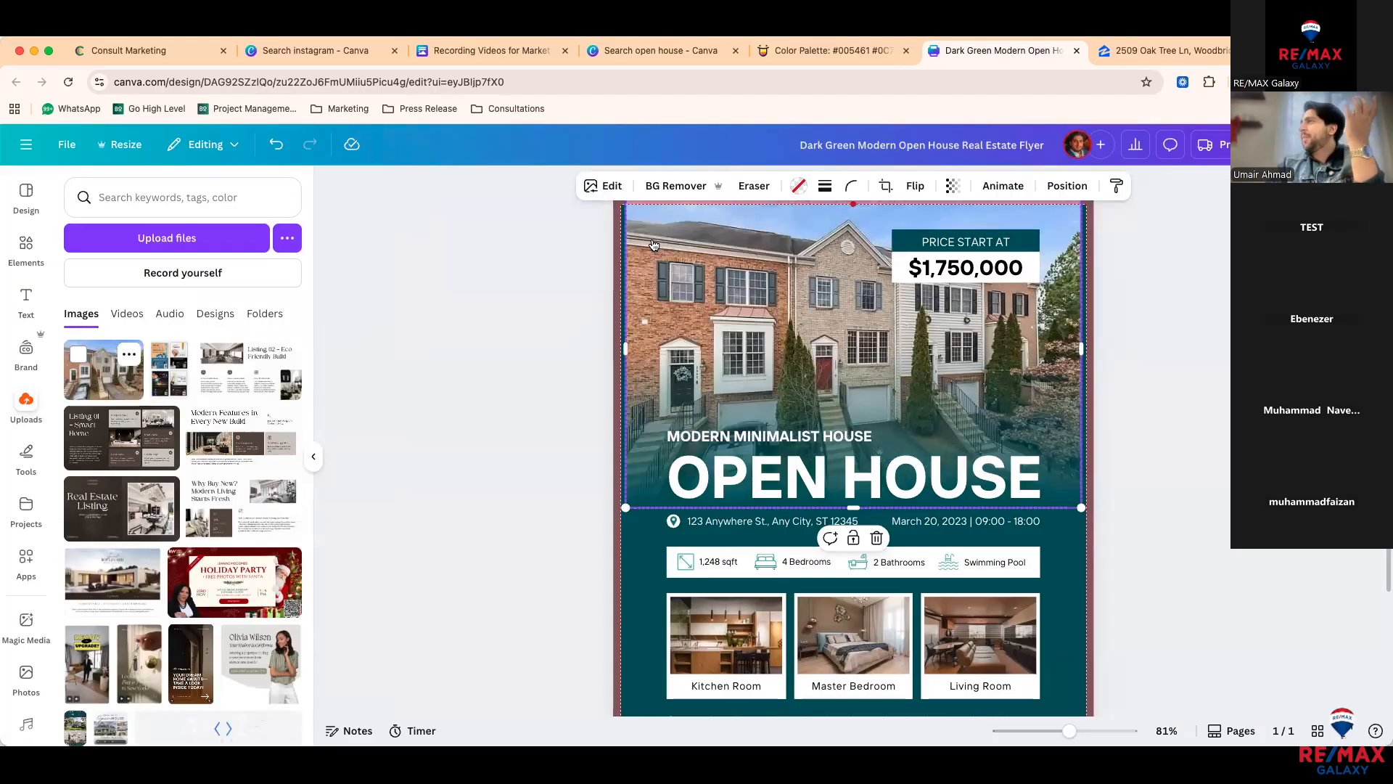
{"action": "scroll", "coordinate": [655, 294], "scroll_direction": "up", "scroll_amount": 2}
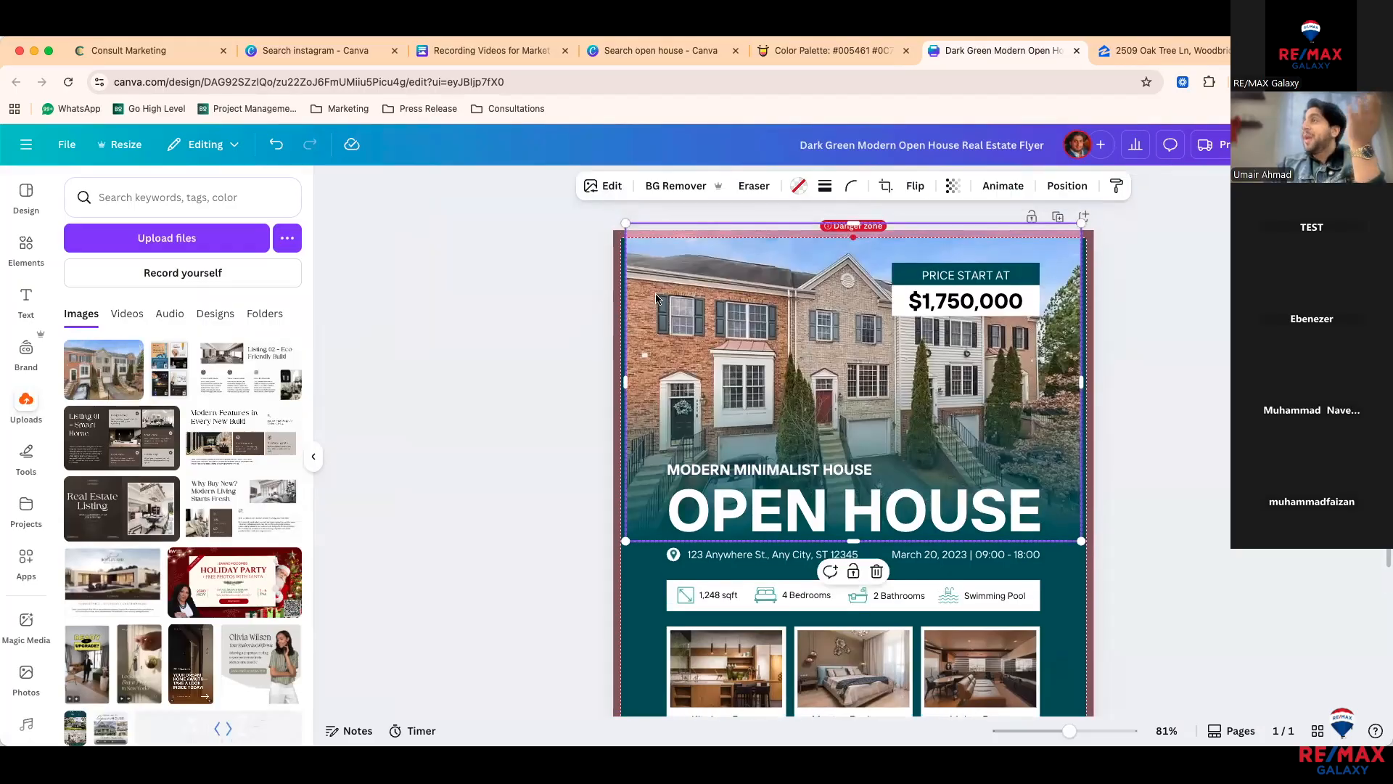
Step: Crop the townhouse photo, enlarging and shifting it so the houses fill the frame
{"action": "double_click", "coordinate": [675, 263]}
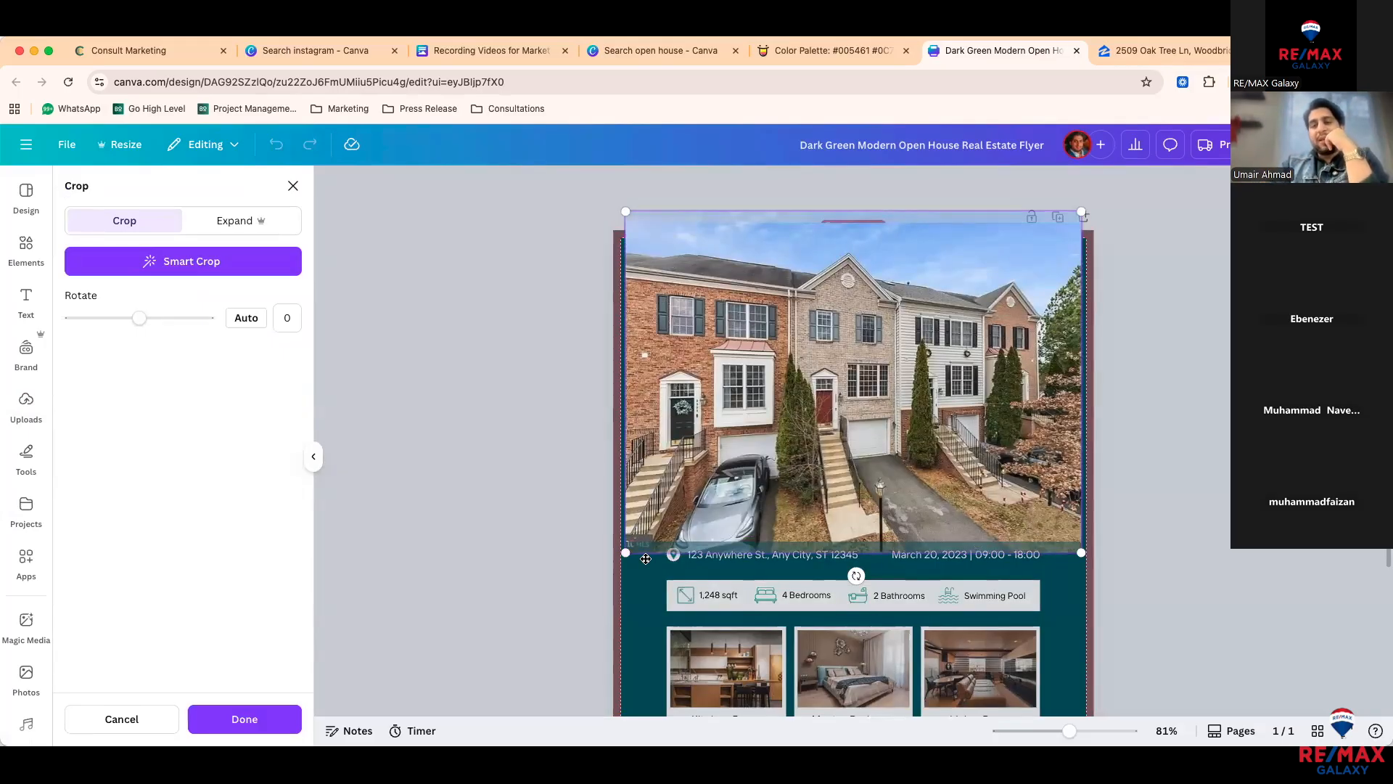
{"action": "left_click_drag", "start_coordinate": [588, 582], "coordinate": [449, 719]}
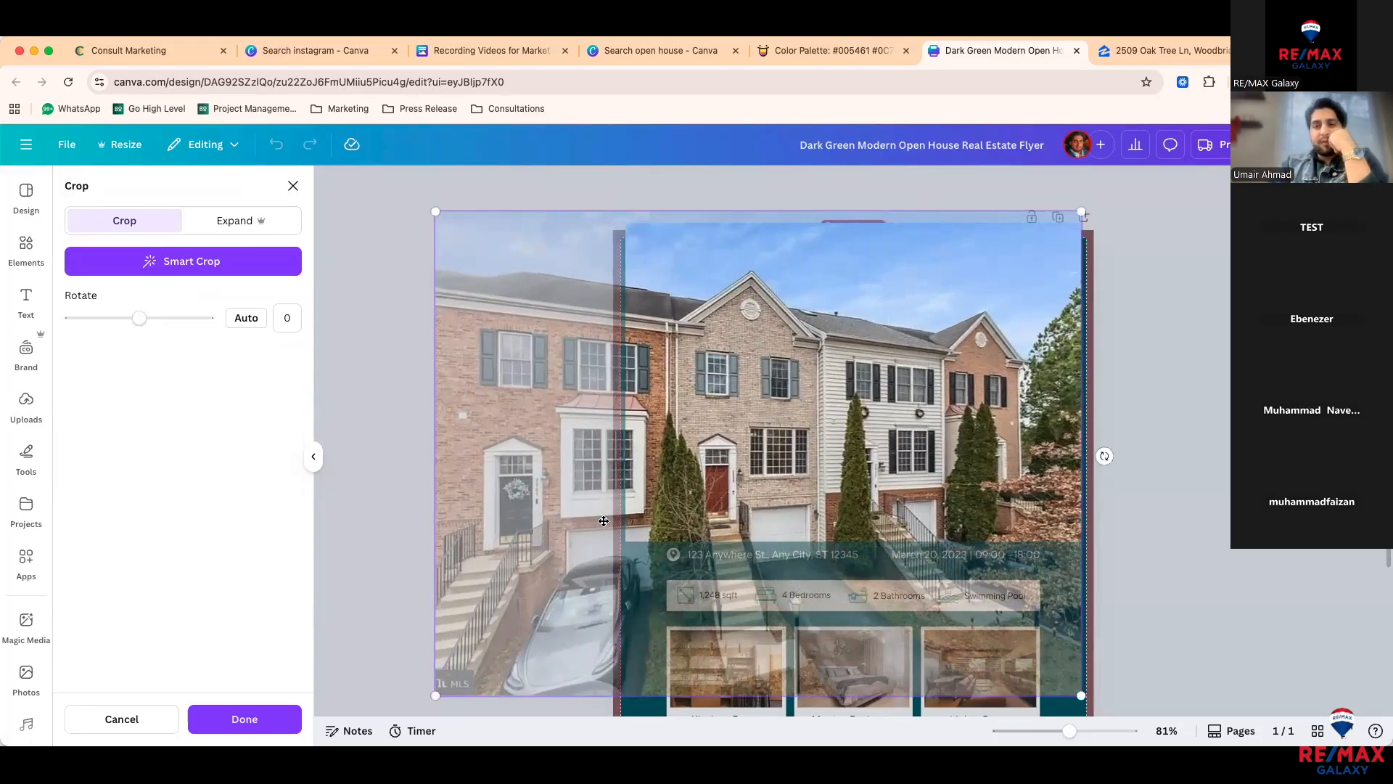
{"action": "left_click_drag", "start_coordinate": [585, 508], "coordinate": [622, 507]}
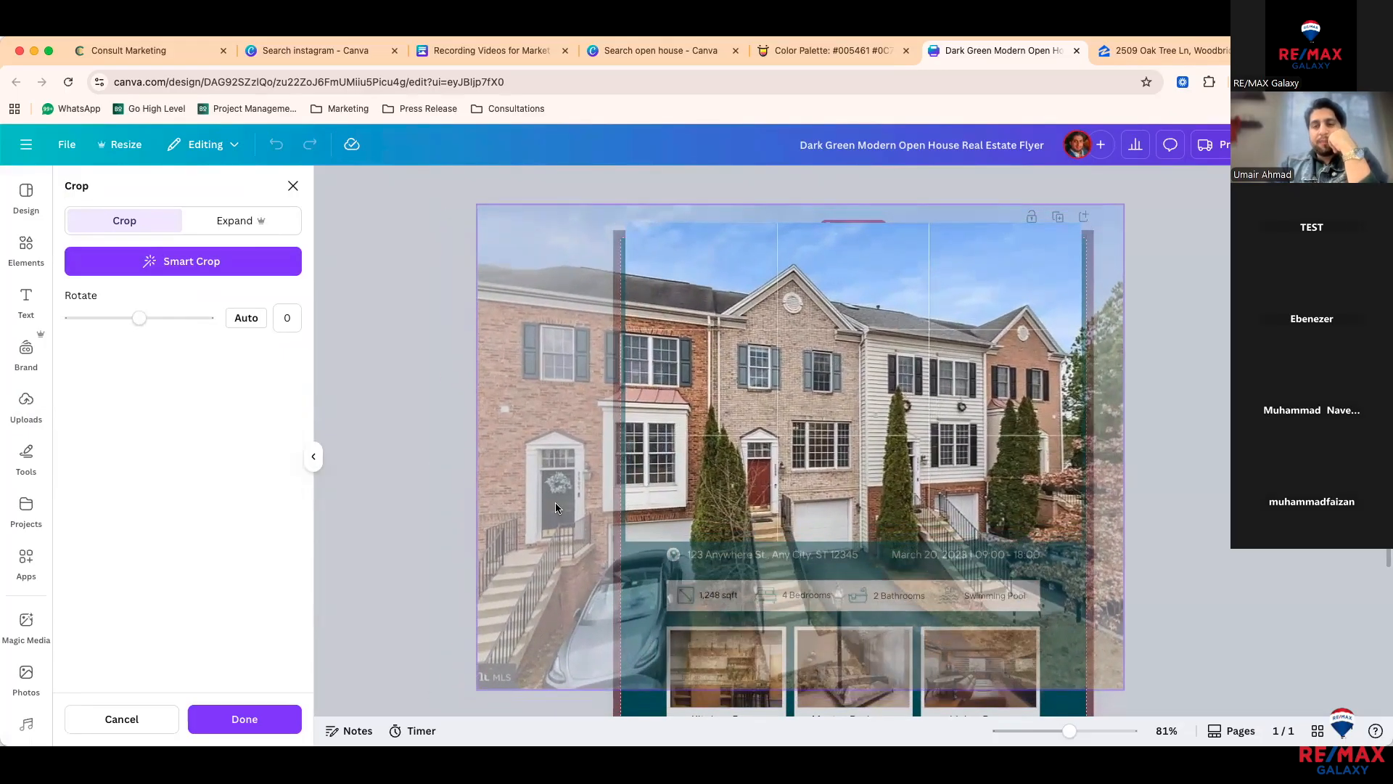
{"action": "left_click", "coordinate": [360, 487]}
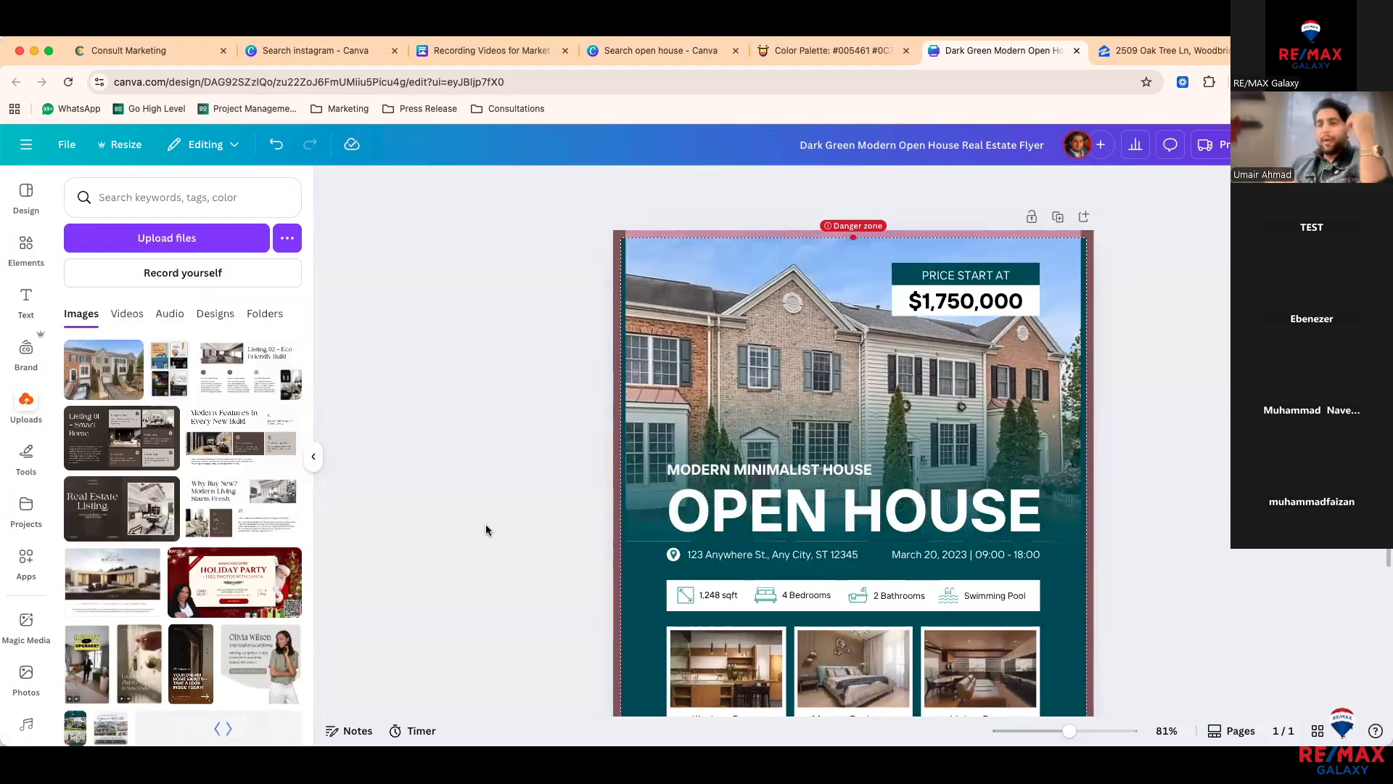
Step: Shift the townhouse photo slightly right within its crop frame
{"action": "double_click", "coordinate": [690, 264]}
{"action": "left_click_drag", "start_coordinate": [691, 264], "coordinate": [721, 264]}
{"action": "left_click", "coordinate": [435, 360]}
{"action": "left_click", "coordinate": [437, 357]}
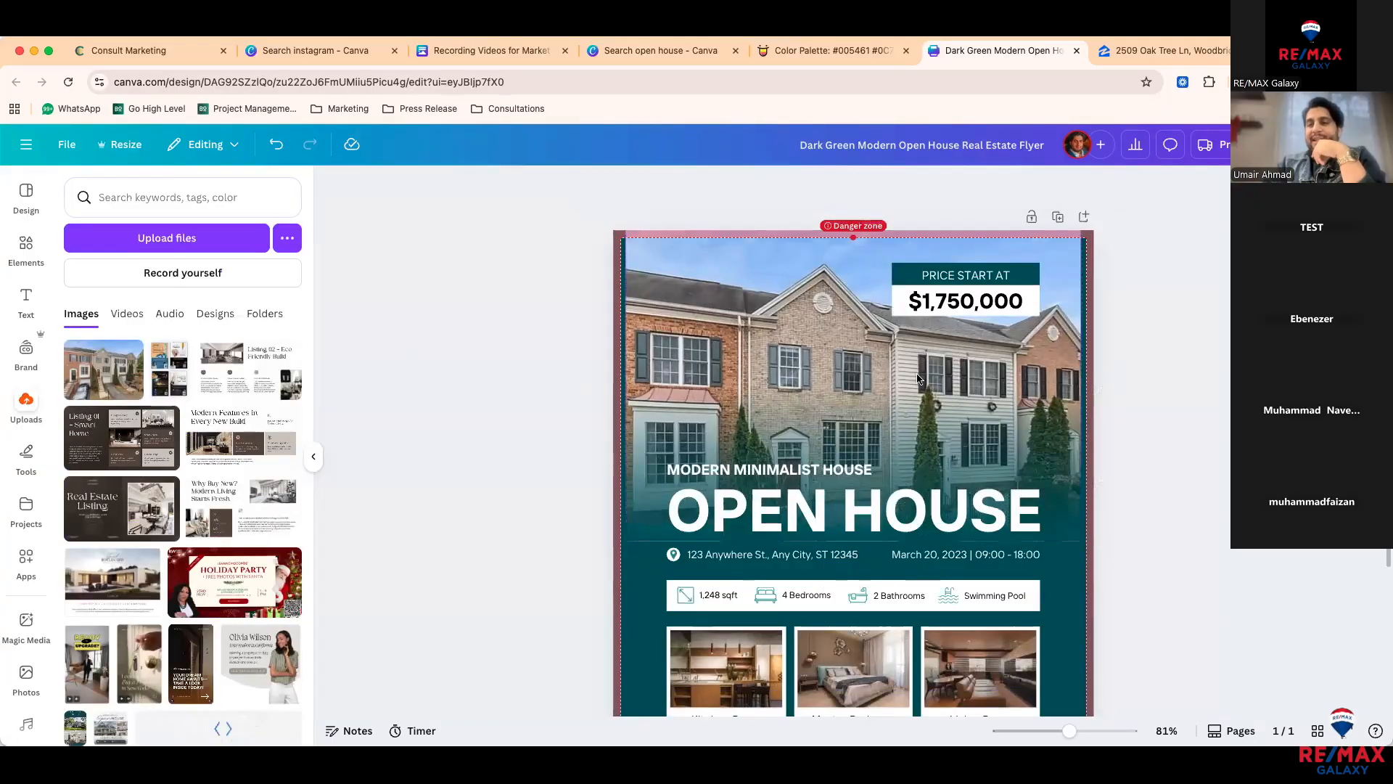
Step: Replace the flyer's $1,750,000 price with the $488,000 copied from the Zillow listing
{"action": "left_click", "coordinate": [1139, 57]}
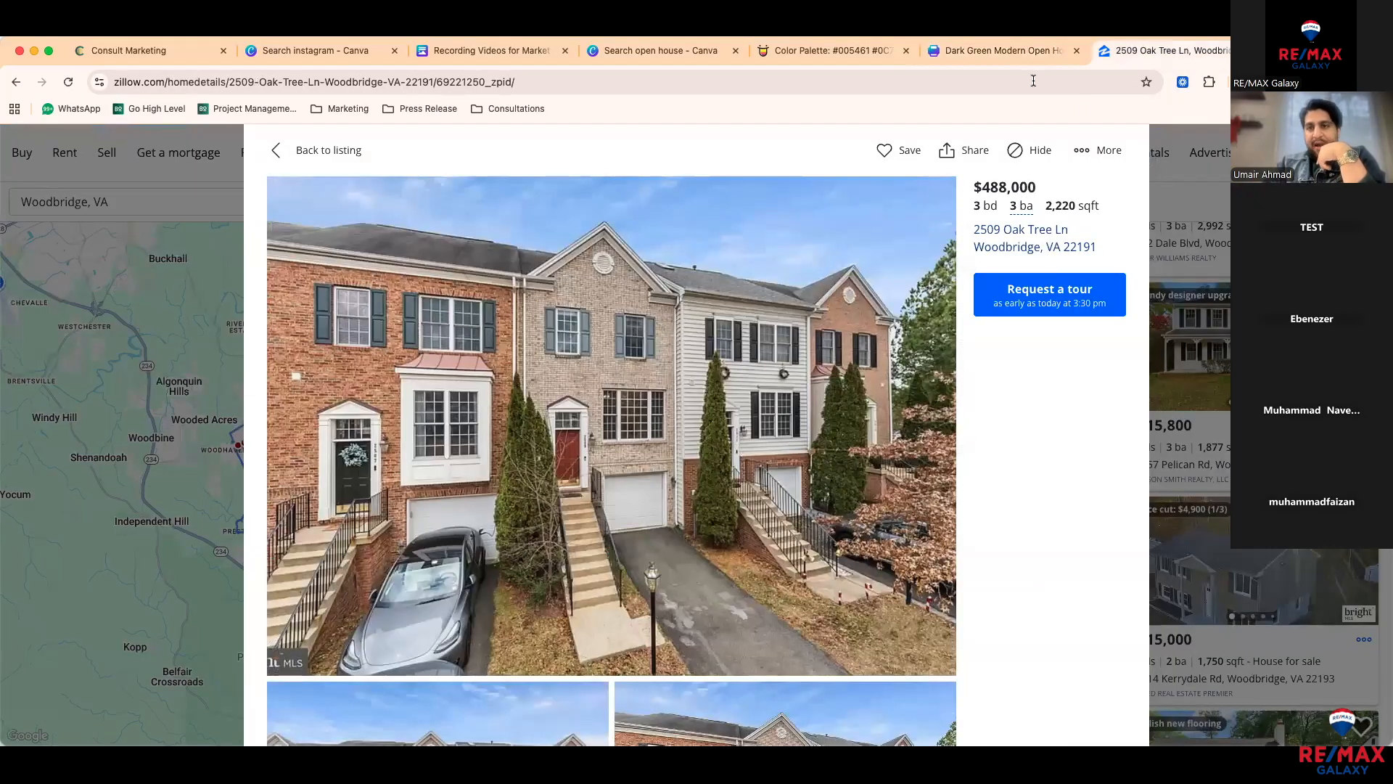
{"action": "left_click_drag", "start_coordinate": [1037, 186], "coordinate": [976, 189]}
{"action": "key", "text": "ctrl+c"}
{"action": "left_click", "coordinate": [1021, 58]}
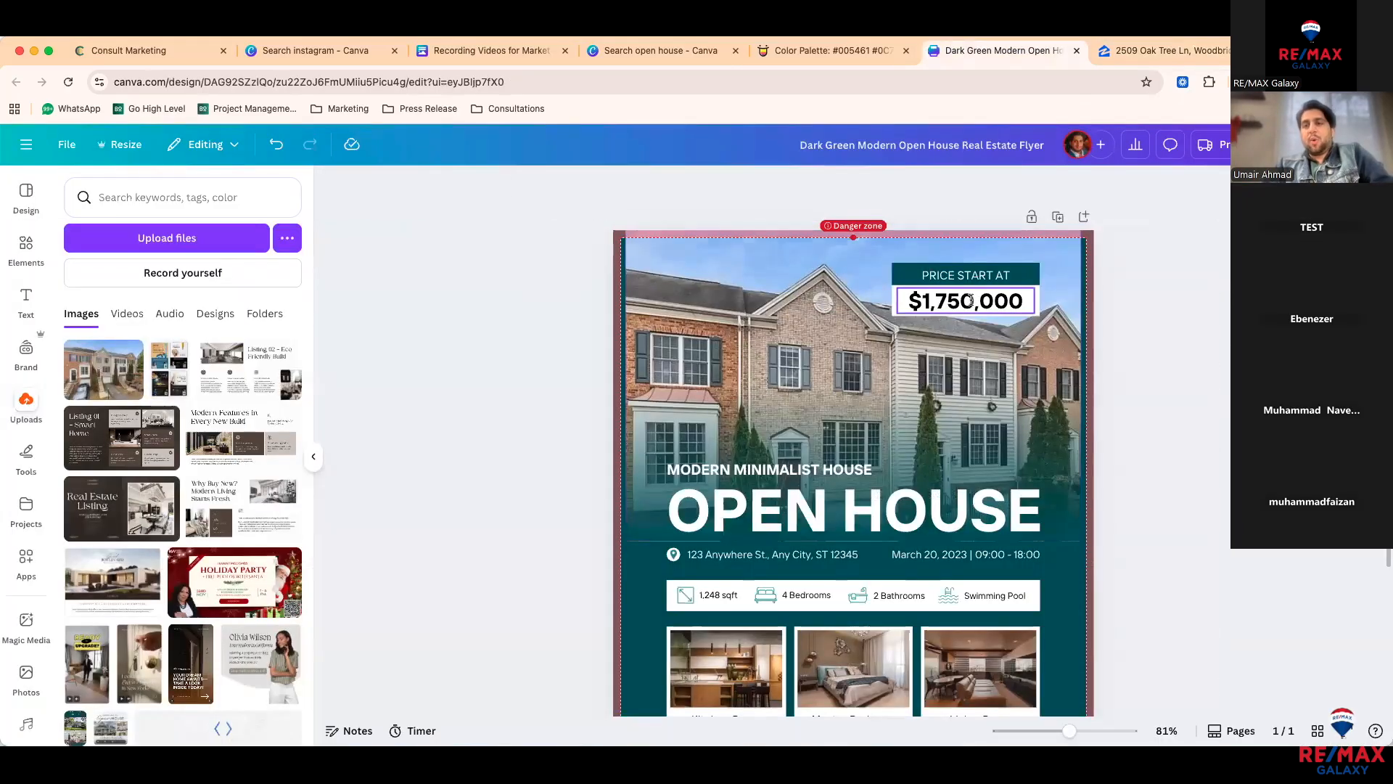
{"action": "triple_click", "coordinate": [972, 302]}
{"action": "key", "text": "ctrl+v"}
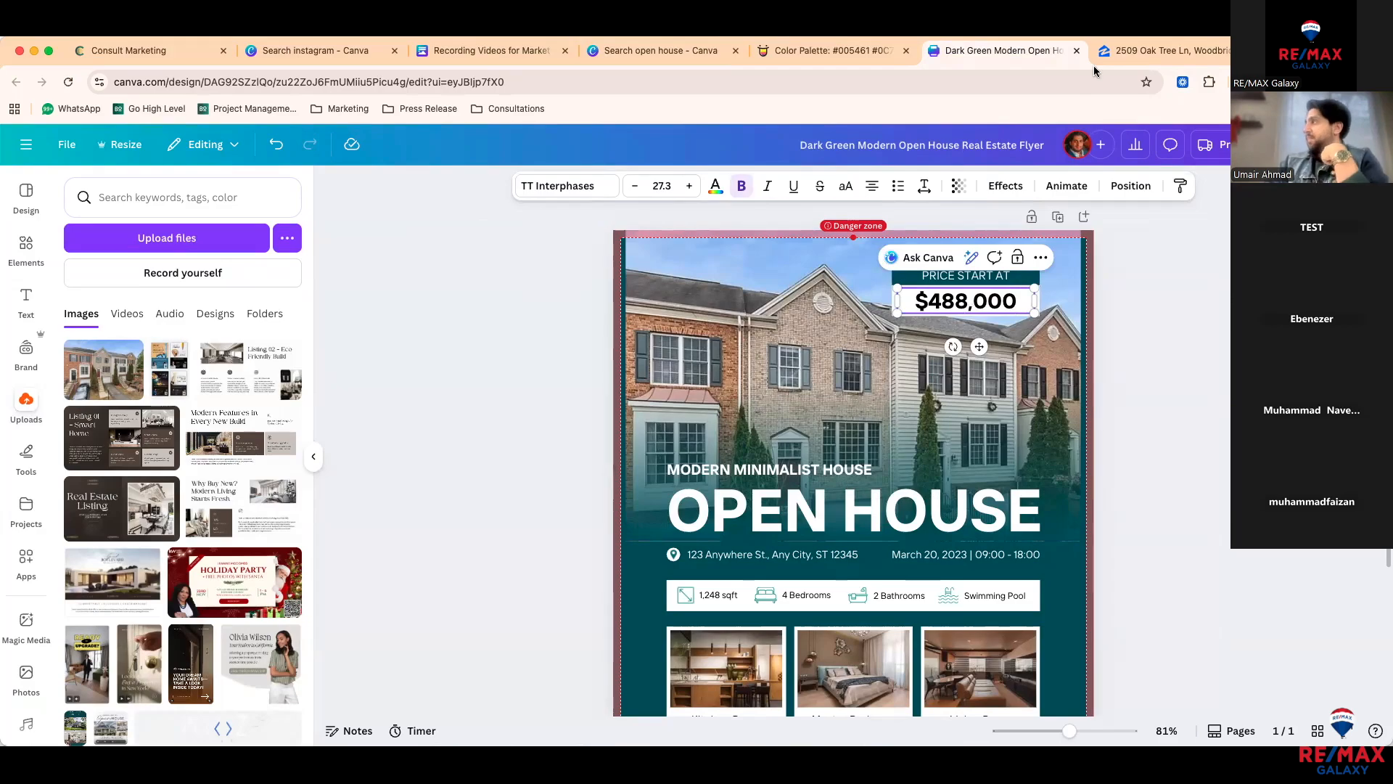
{"action": "left_click", "coordinate": [1139, 50]}
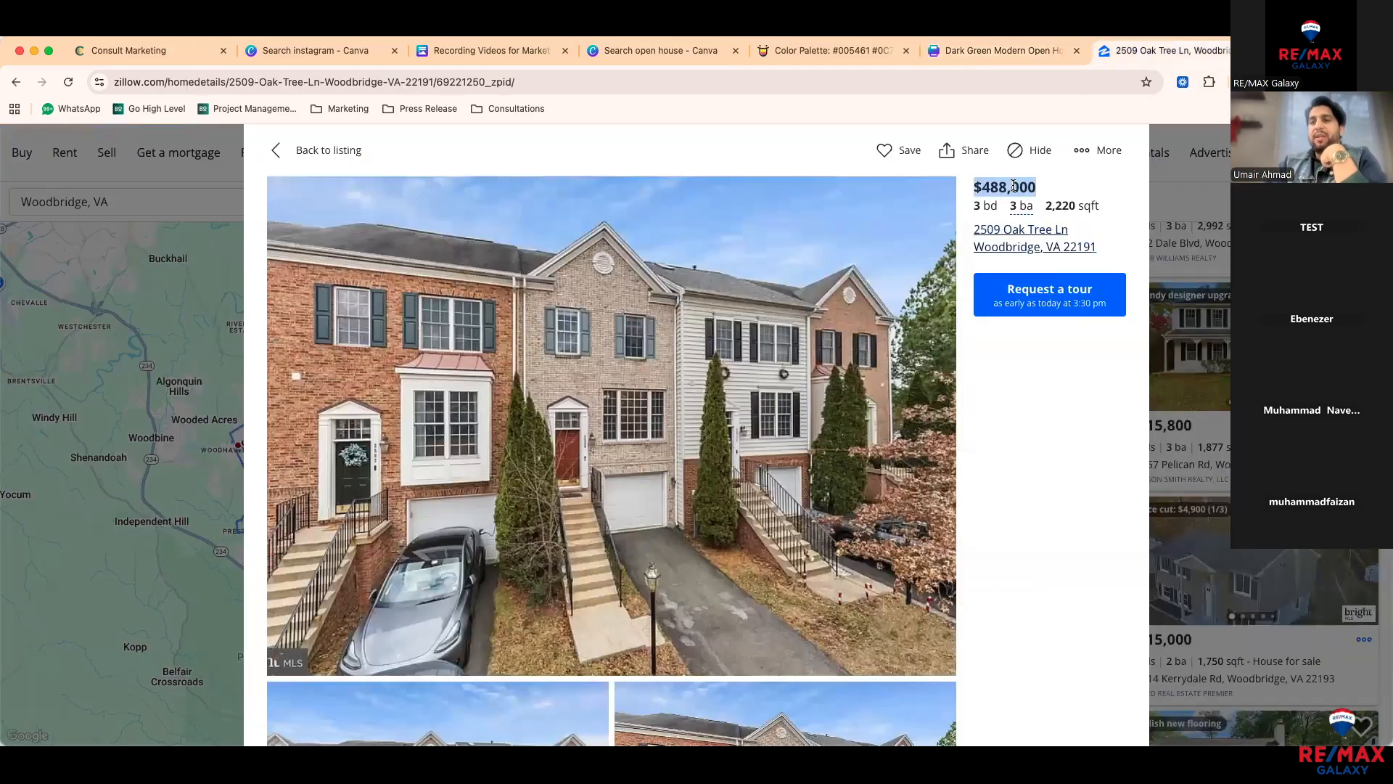
{"action": "left_click", "coordinate": [1004, 52]}
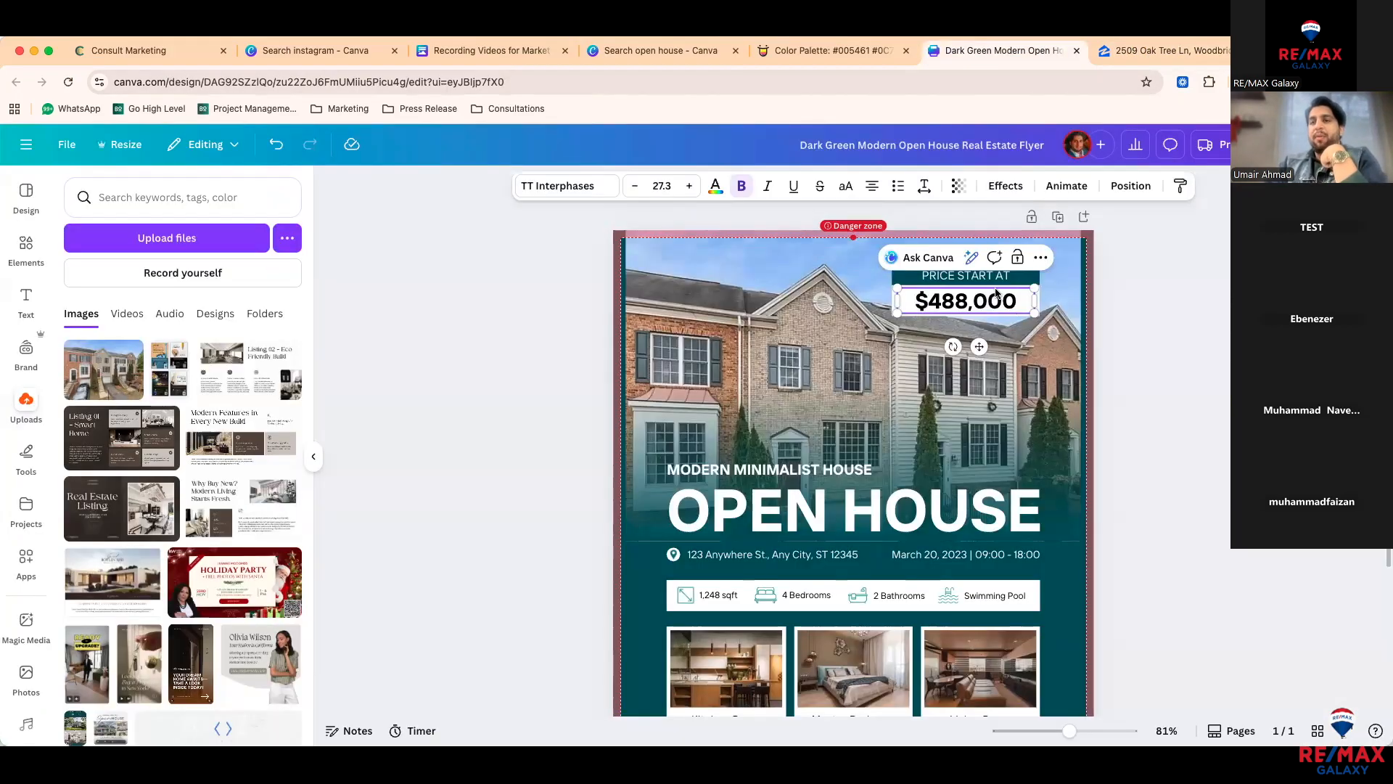
Step: Reduce the $488,000 price text size to 26.3
{"action": "left_click", "coordinate": [1117, 358]}
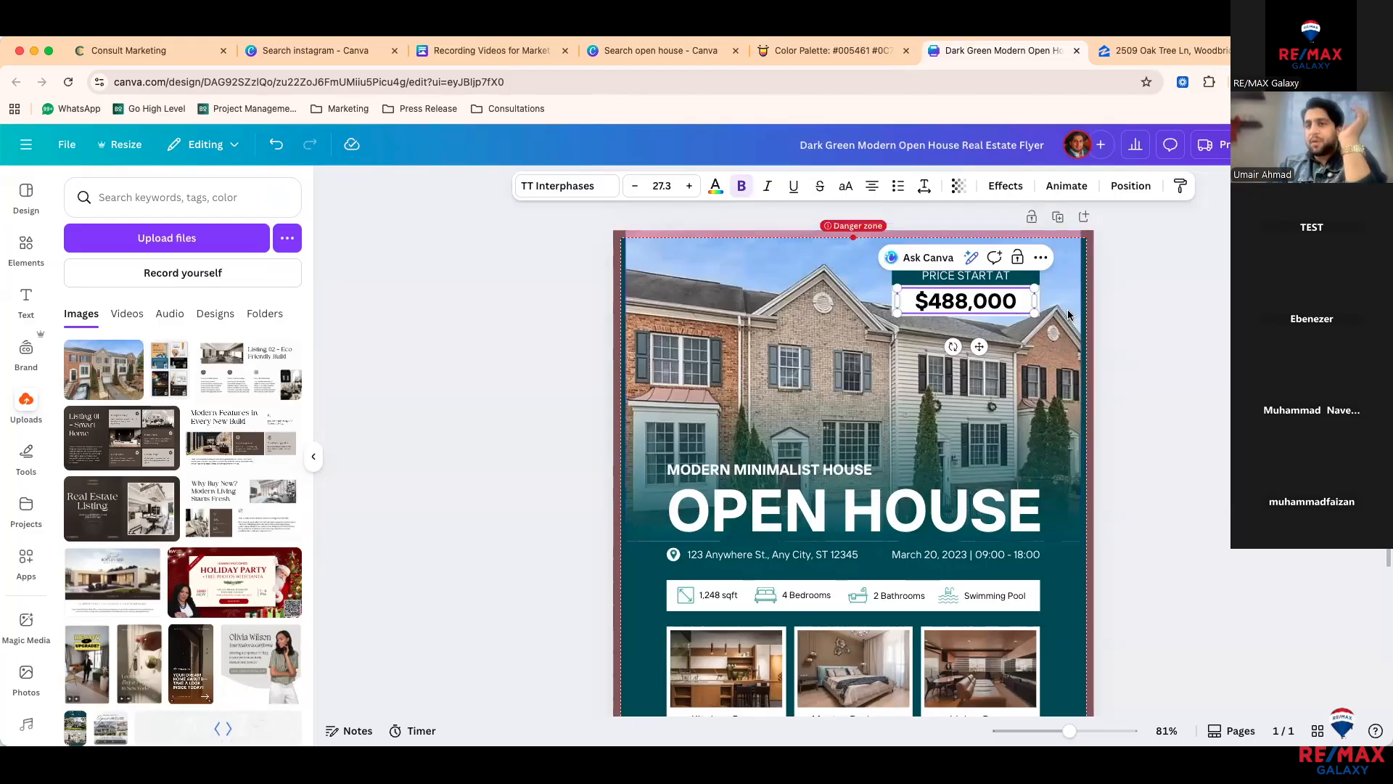
{"action": "left_click", "coordinate": [981, 302]}
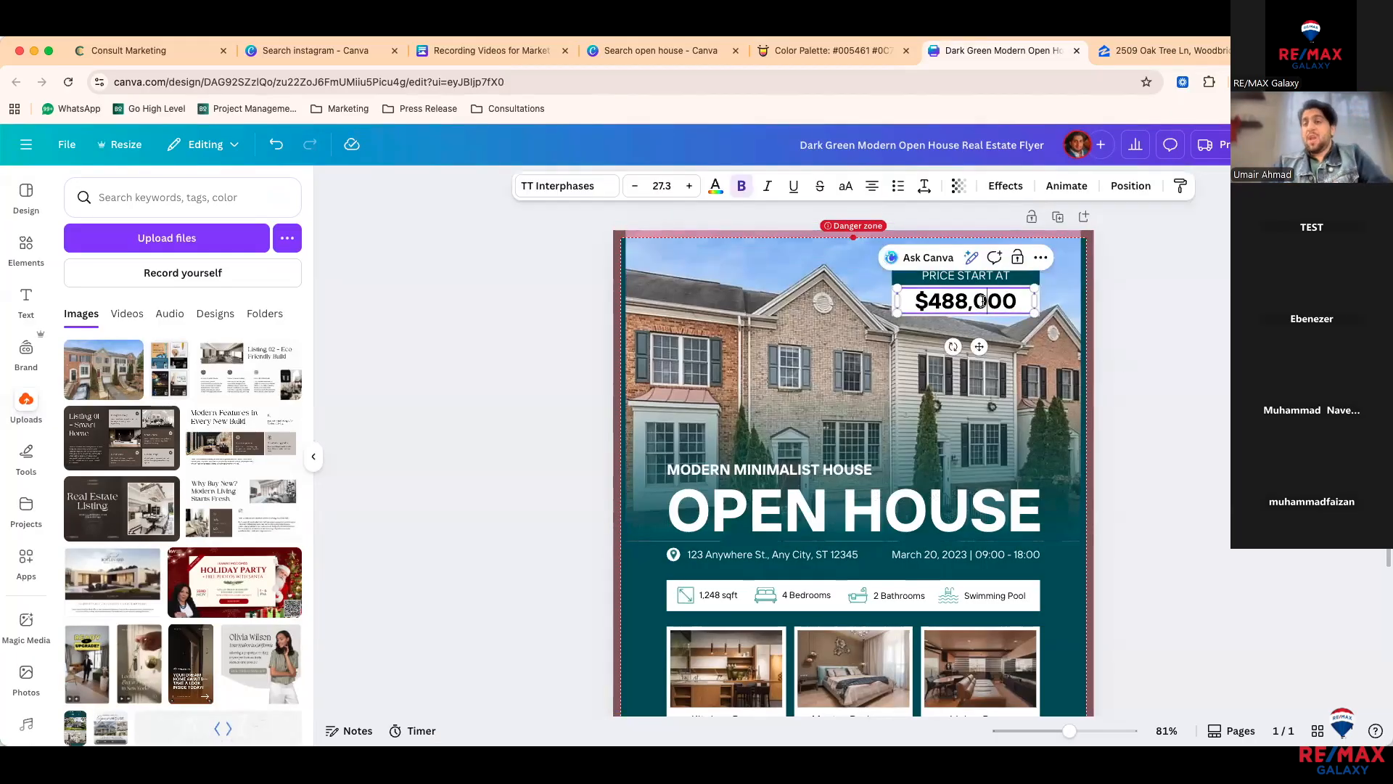
{"action": "left_click", "coordinate": [635, 185]}
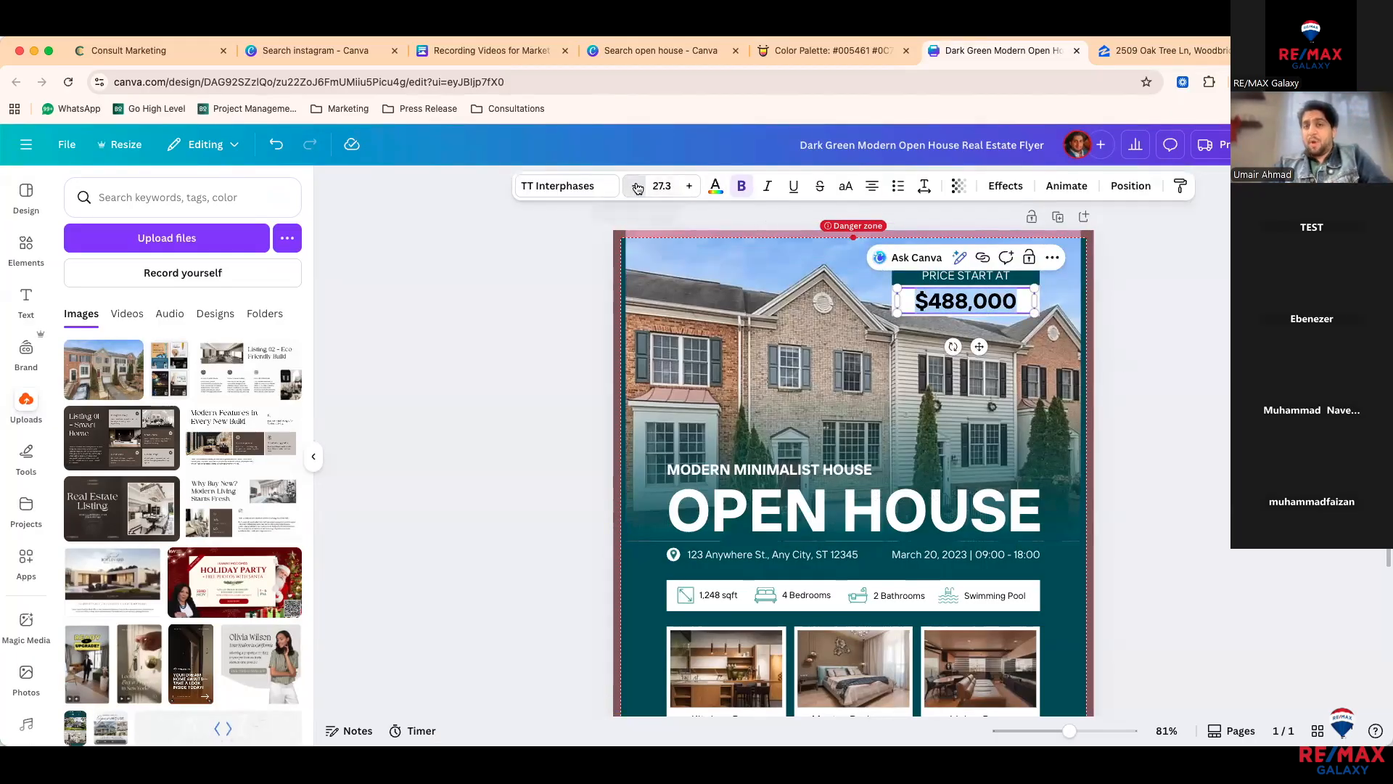
{"action": "left_click", "coordinate": [635, 185]}
{"action": "left_click", "coordinate": [635, 186]}
{"action": "left_click", "coordinate": [683, 191]}
{"action": "left_click", "coordinate": [683, 191]}
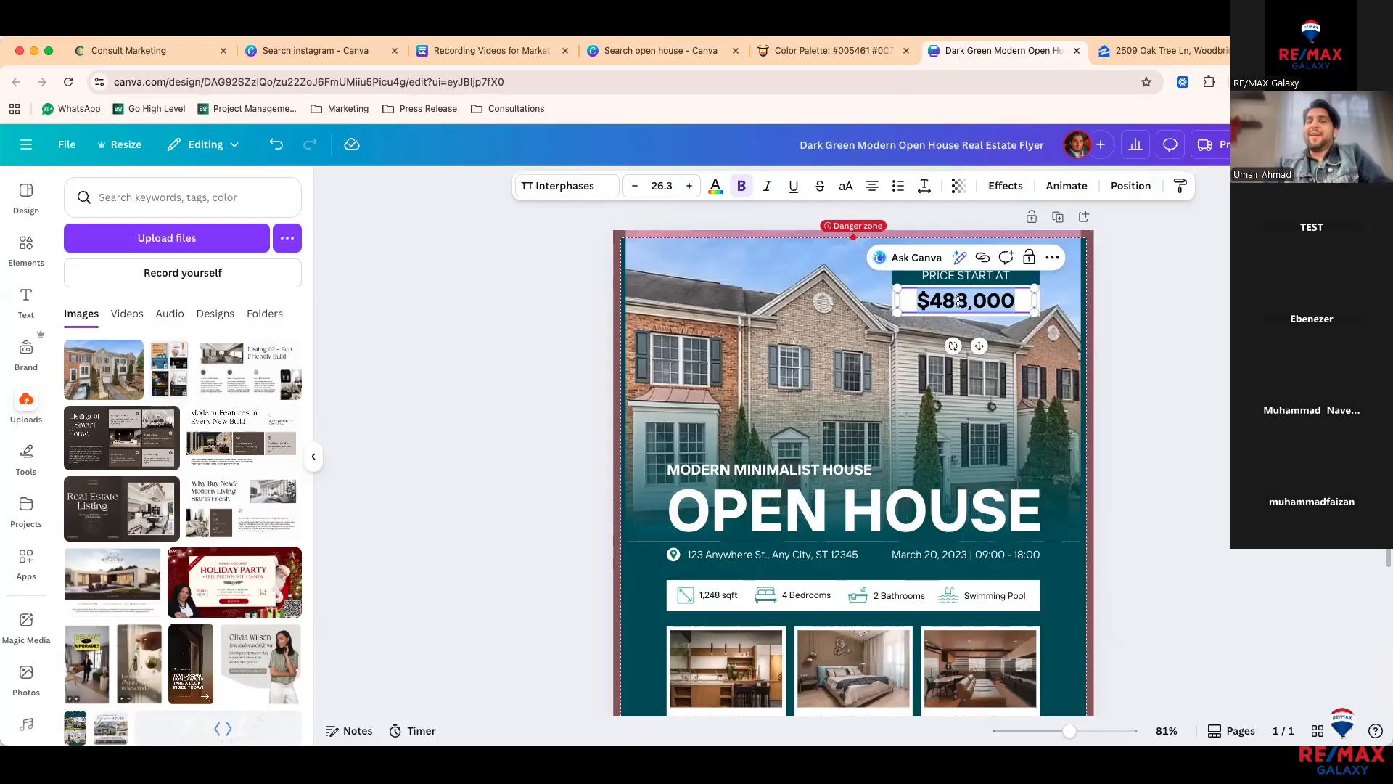
Step: Try teal swatches and a brick colour sampled from the photo on the price, then revert to teal
{"action": "left_click", "coordinate": [715, 190]}
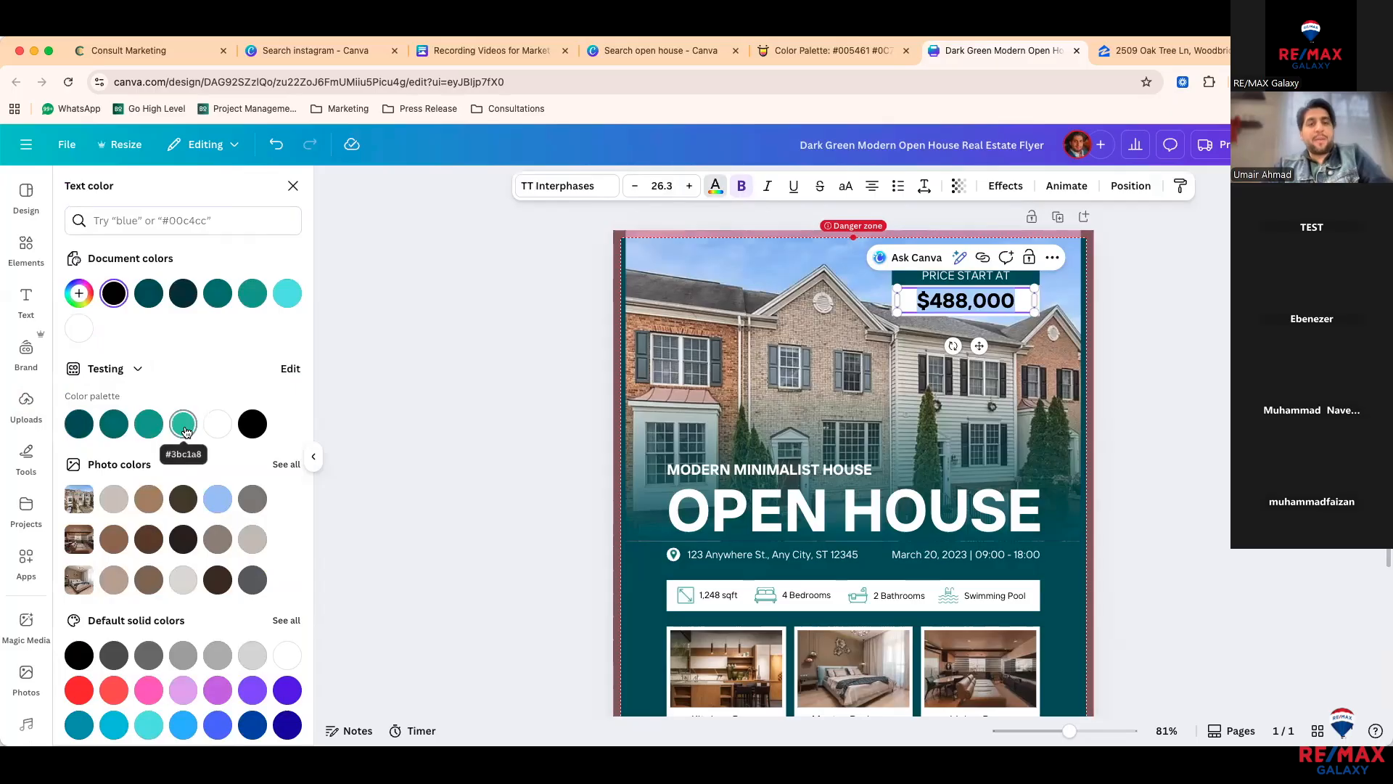
{"action": "left_click", "coordinate": [114, 424]}
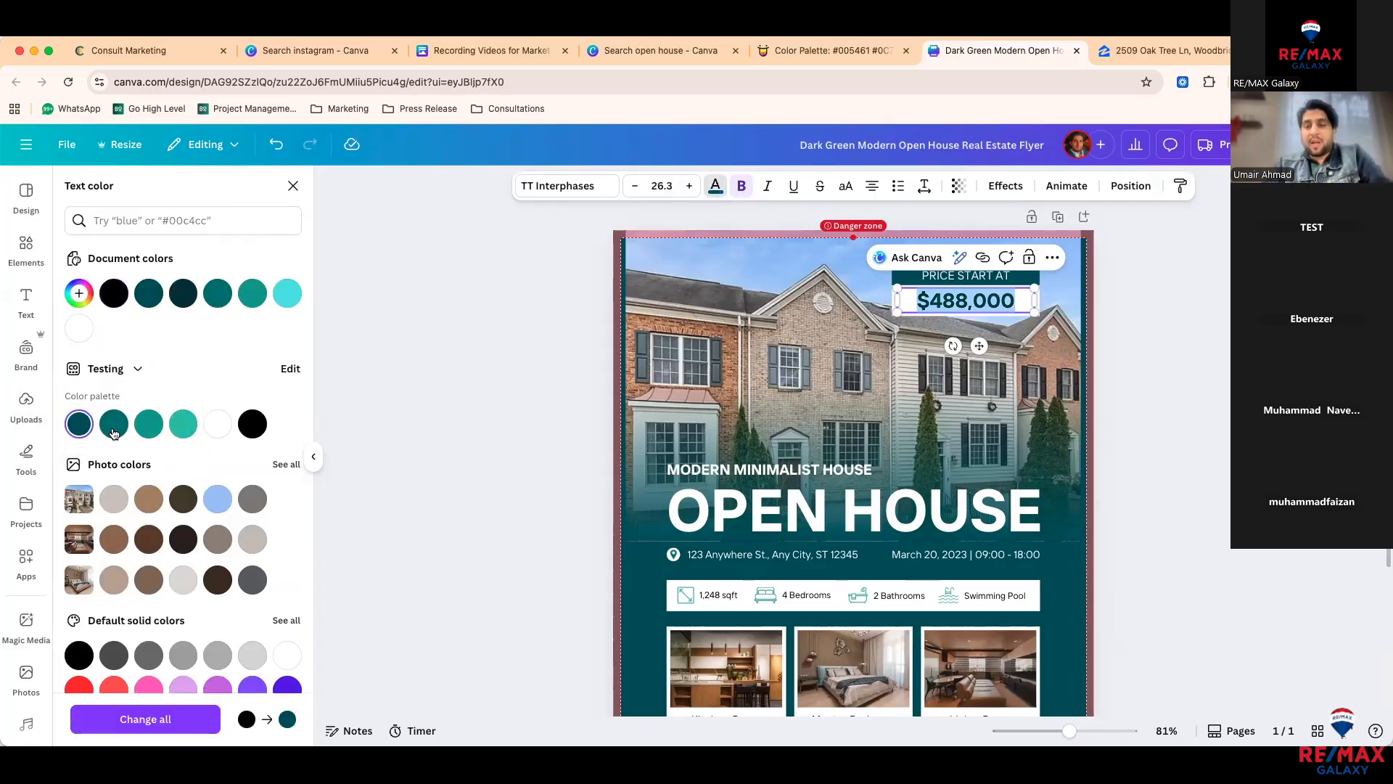
{"action": "left_click", "coordinate": [148, 427]}
{"action": "left_click", "coordinate": [78, 293]}
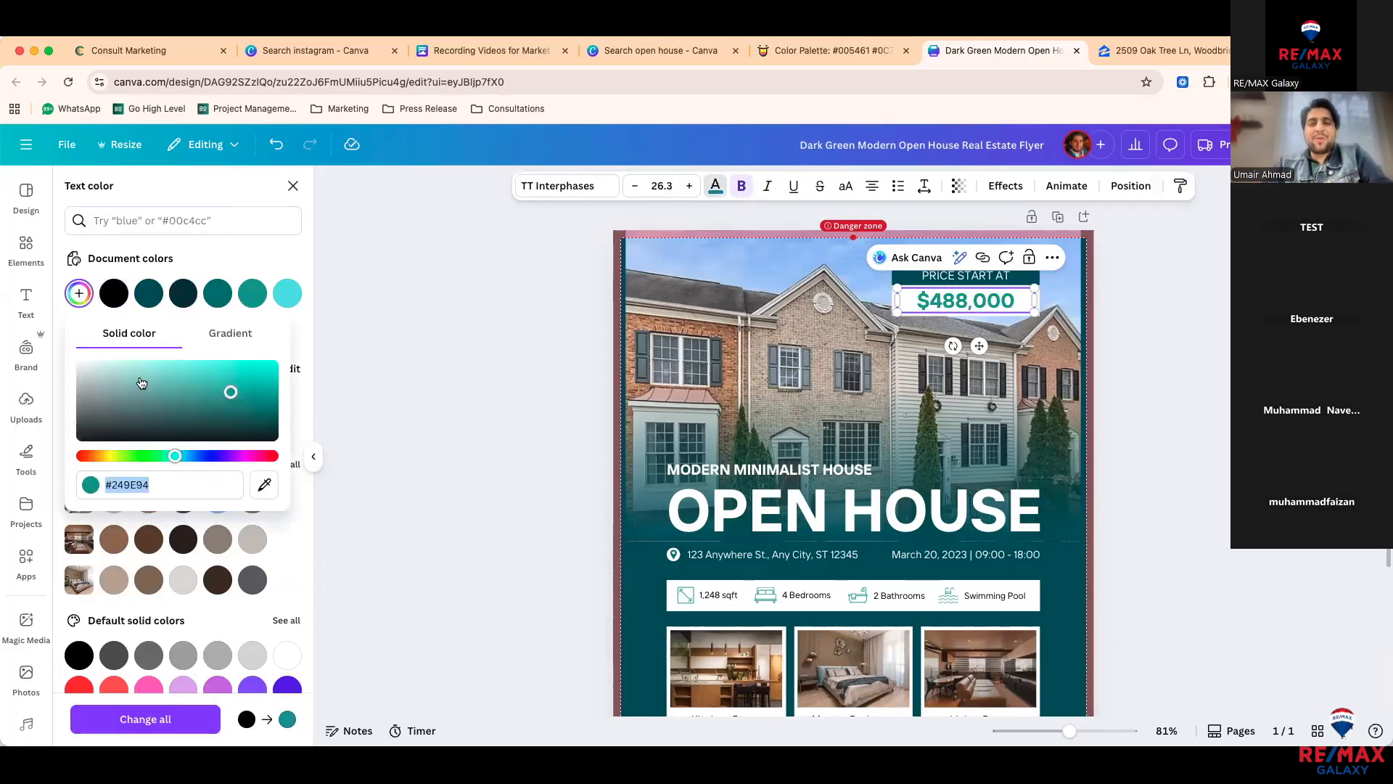
{"action": "left_click", "coordinate": [266, 485]}
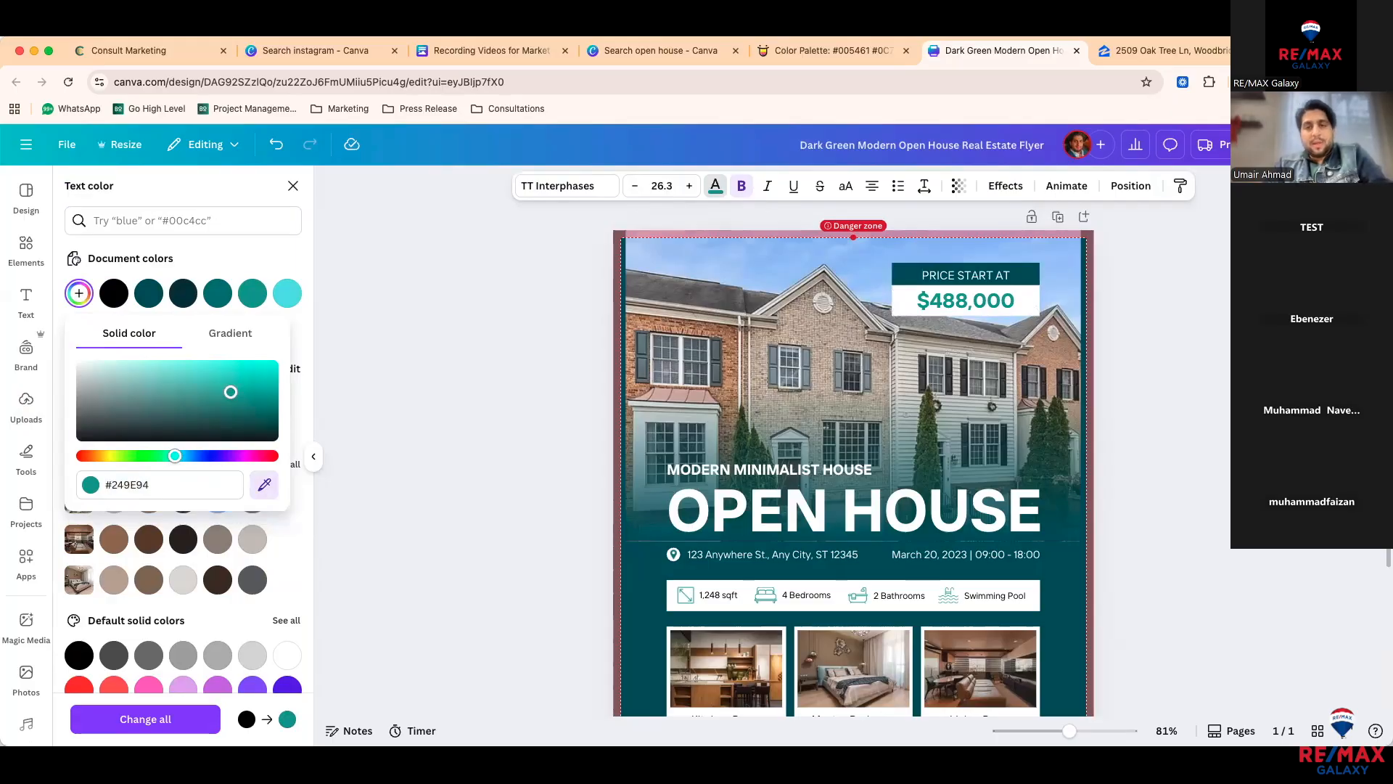
{"action": "left_click", "coordinate": [698, 336]}
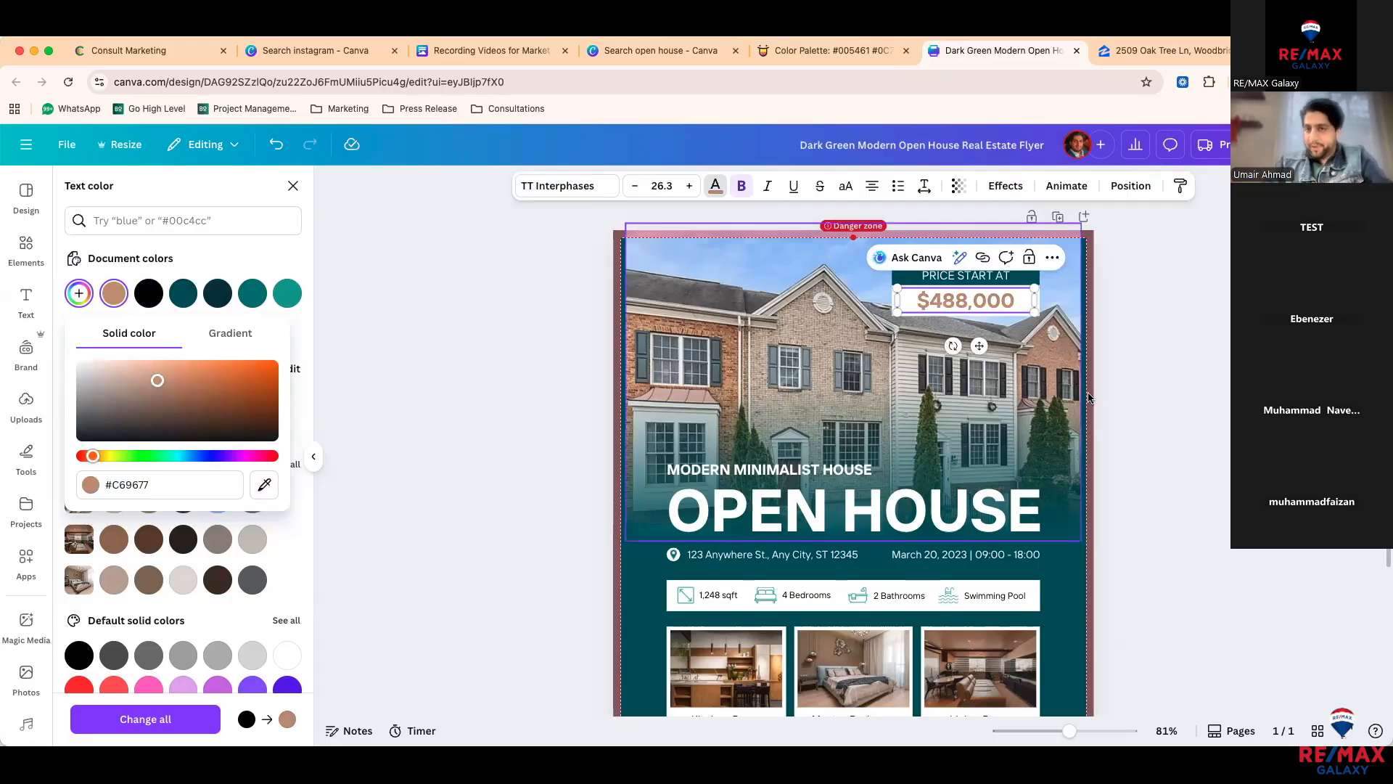
{"action": "key", "text": "super+z"}
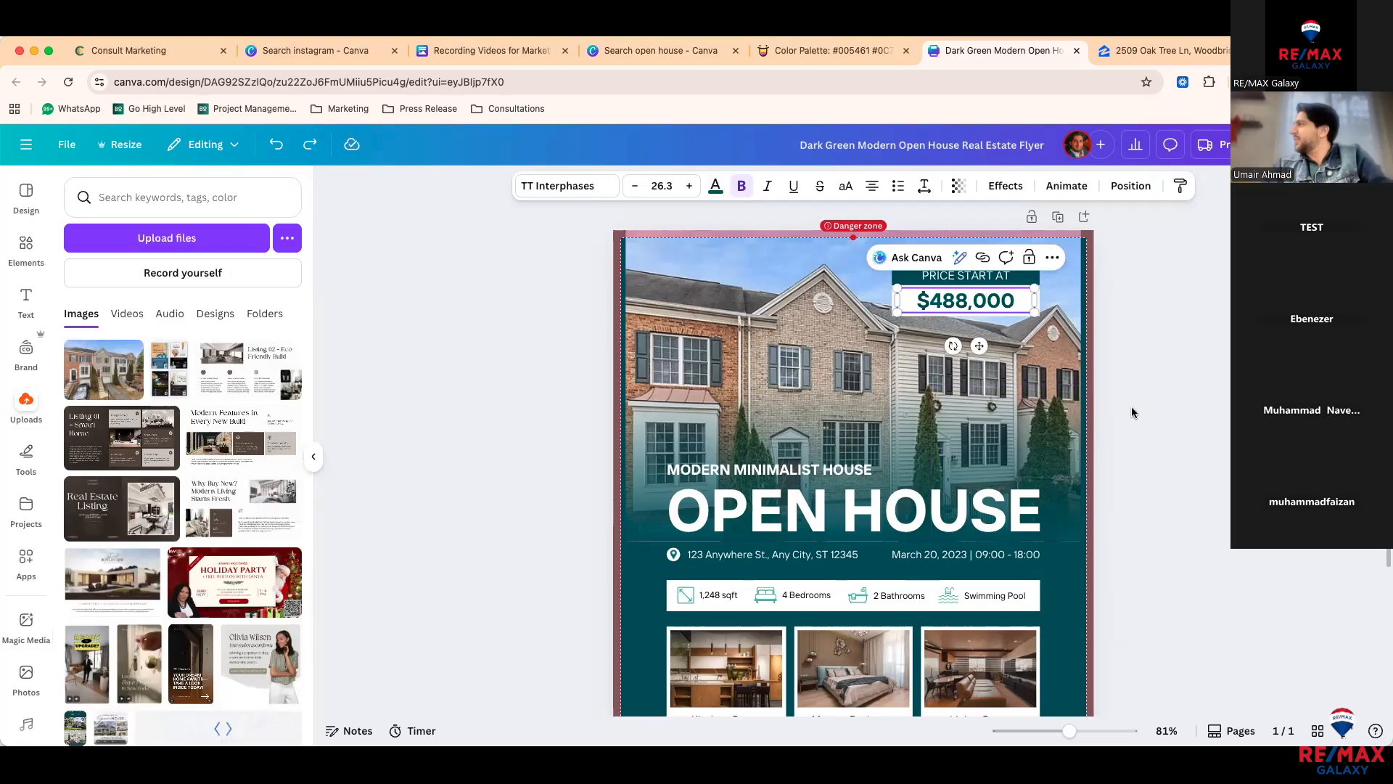
Step: Delete the MODERN MINIMALIST HOUSE text from the flyer
{"action": "left_click", "coordinate": [1111, 411]}
{"action": "scroll", "coordinate": [1111, 412], "scroll_direction": "down", "scroll_amount": 1}
{"action": "scroll", "coordinate": [1112, 412], "scroll_direction": "down", "scroll_amount": 1}
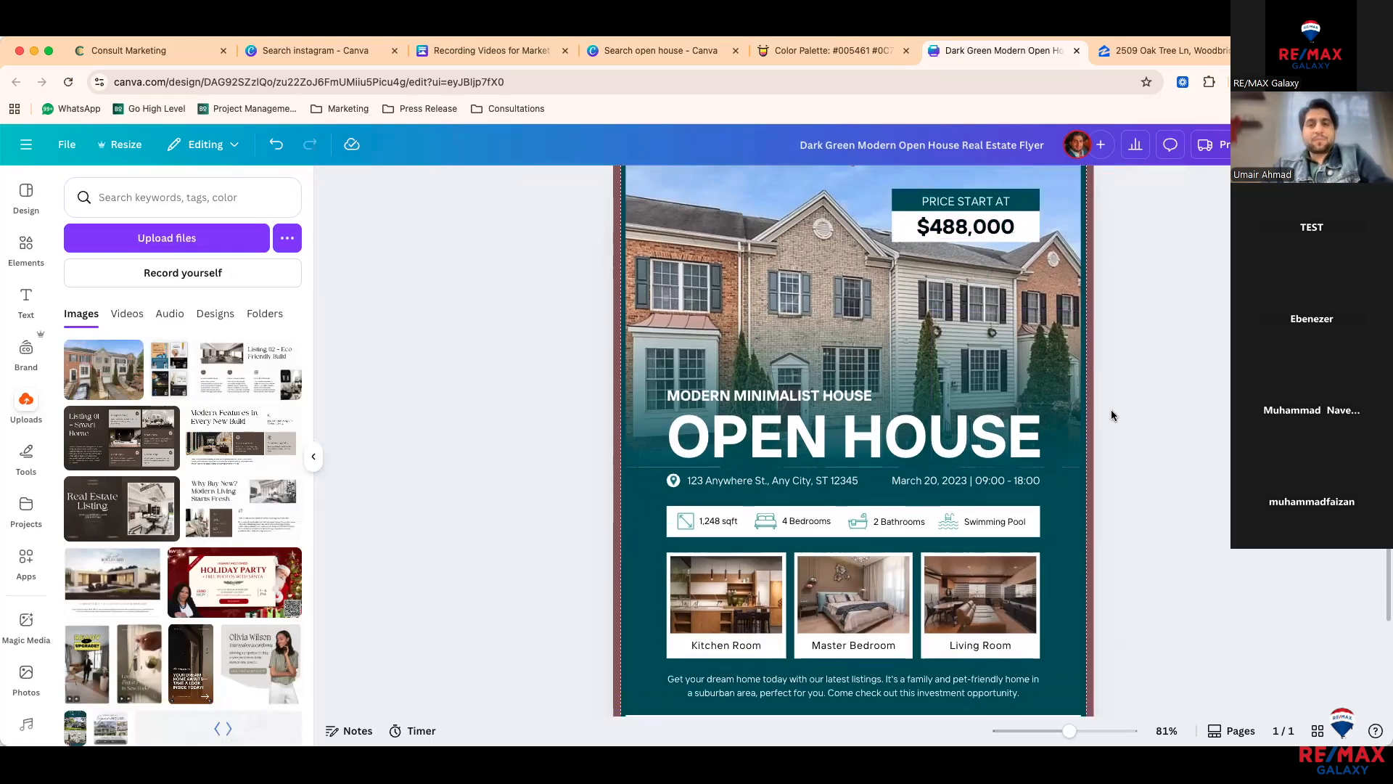
{"action": "left_click", "coordinate": [767, 393]}
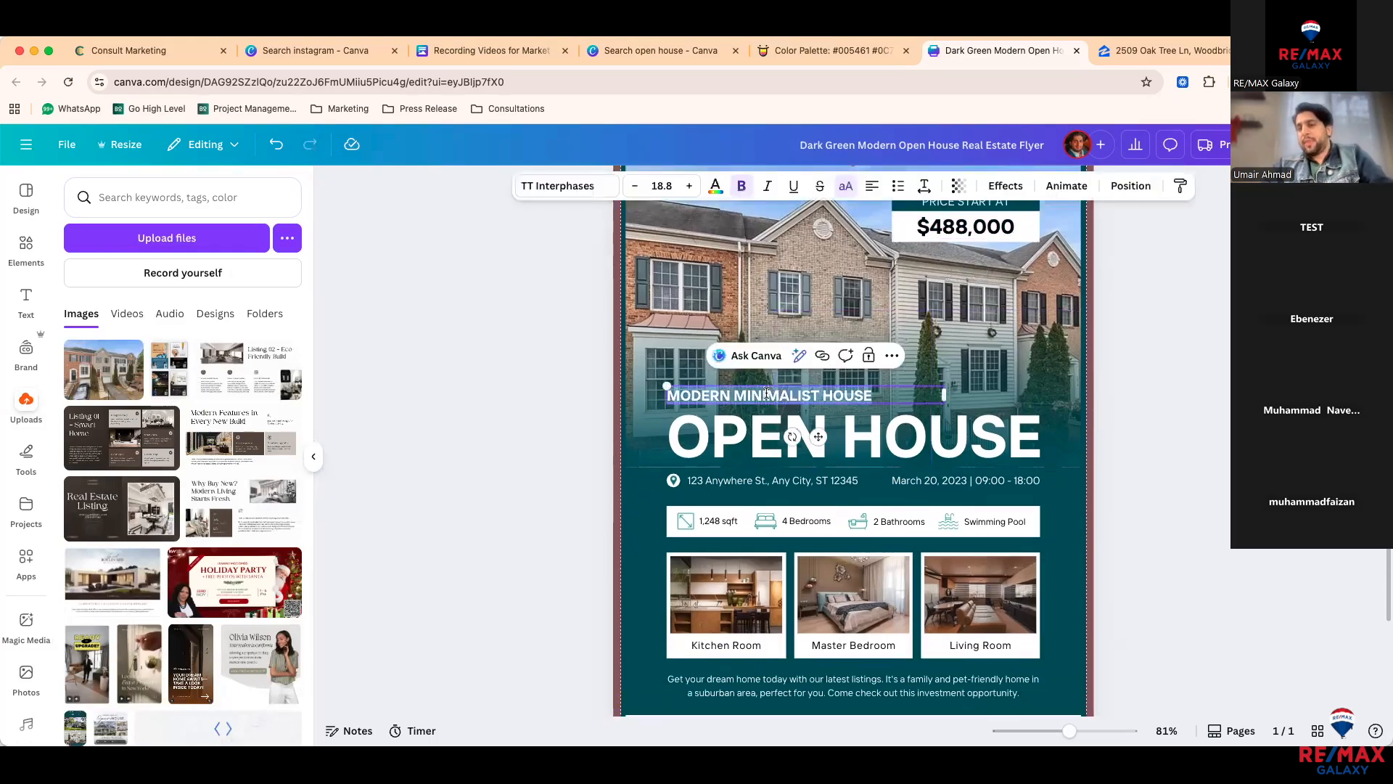
{"action": "key", "text": "Delete"}
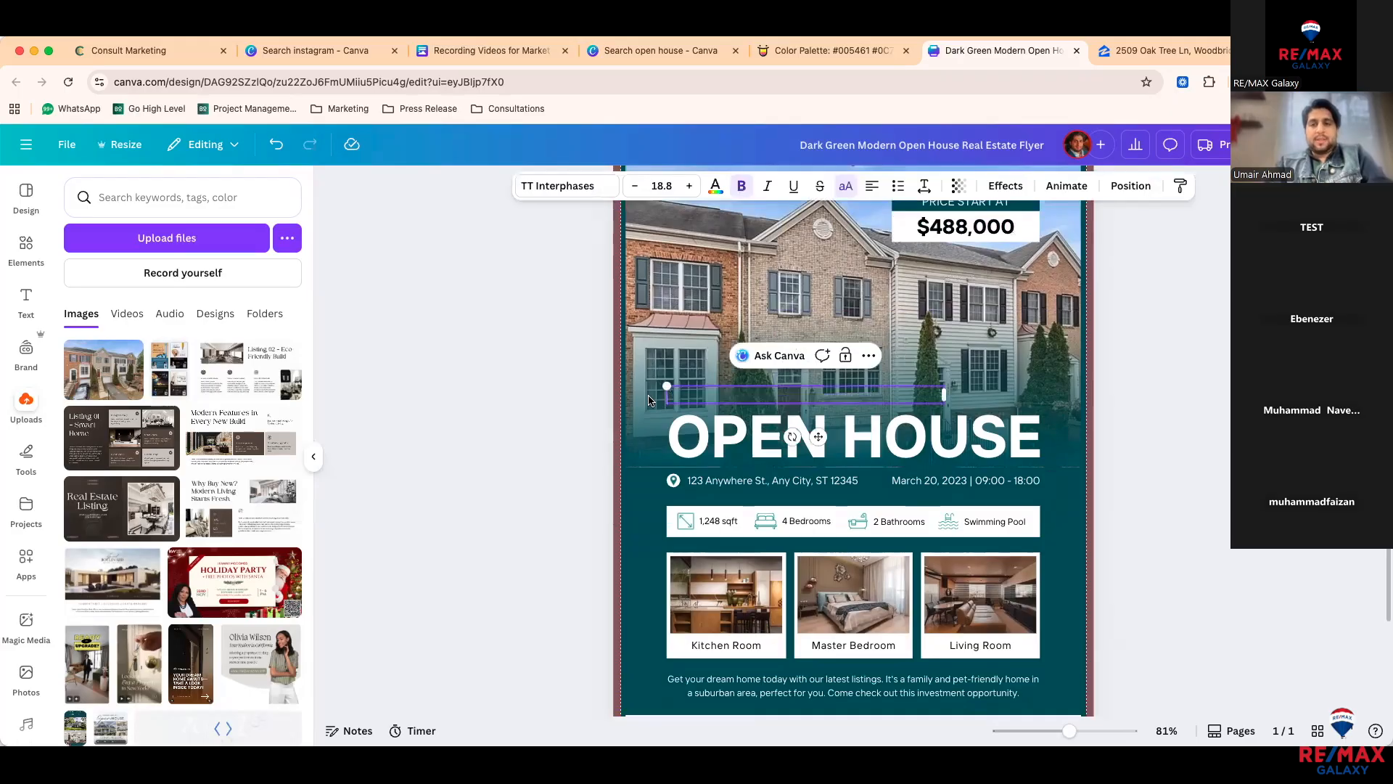
{"action": "left_click", "coordinate": [572, 438]}
{"action": "scroll", "coordinate": [711, 436], "scroll_direction": "down", "scroll_amount": 1}
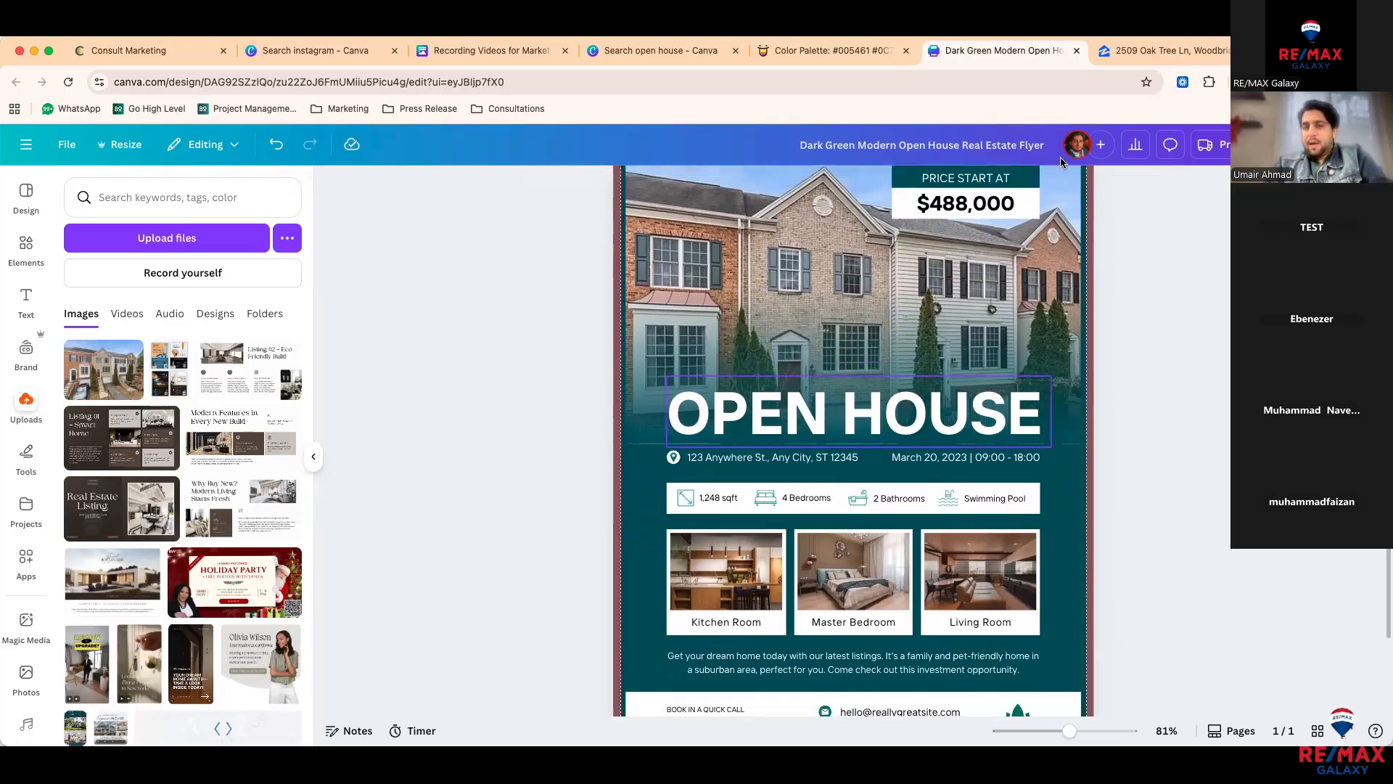
Step: Paste the Zillow listing's address over the flyer's placeholder address
{"action": "left_click", "coordinate": [1103, 49]}
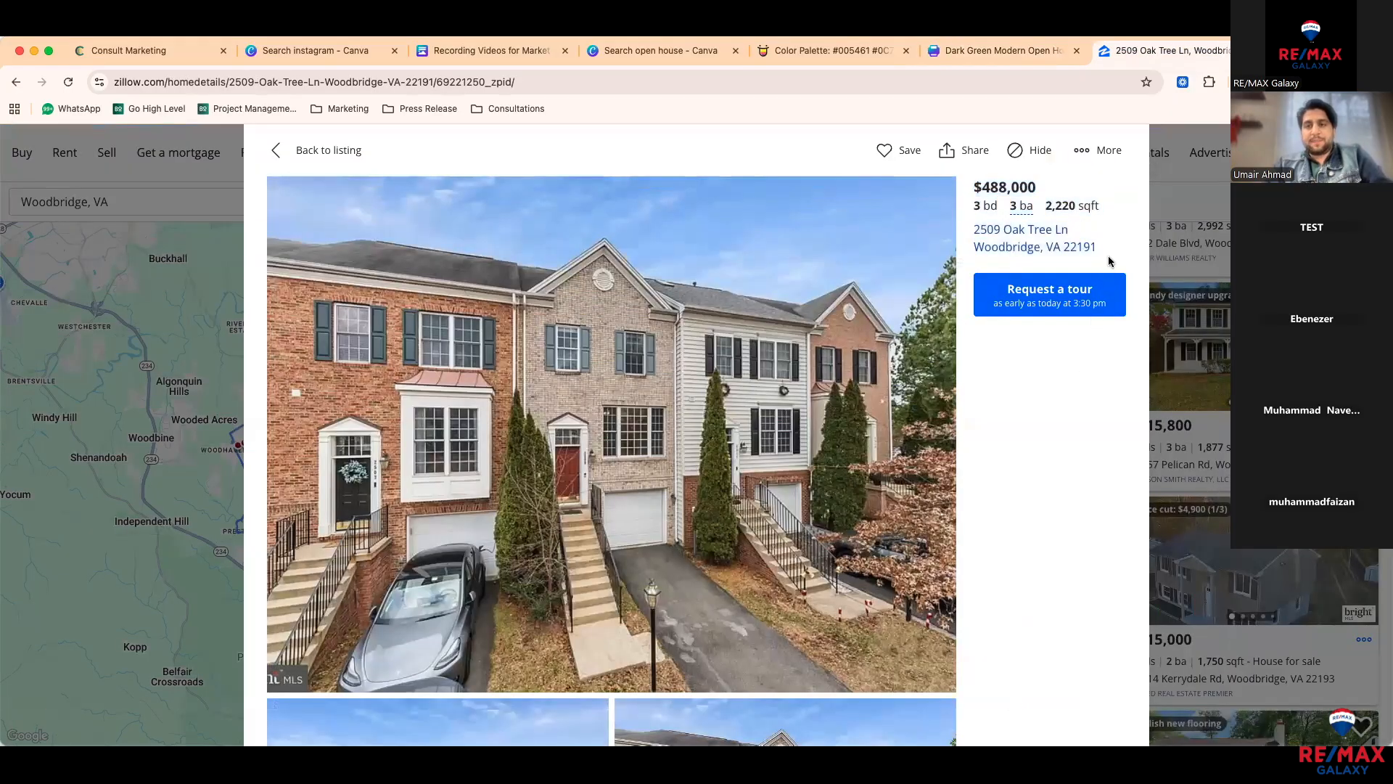
{"action": "left_click_drag", "start_coordinate": [967, 230], "coordinate": [975, 233]}
{"action": "key", "text": "super+c"}
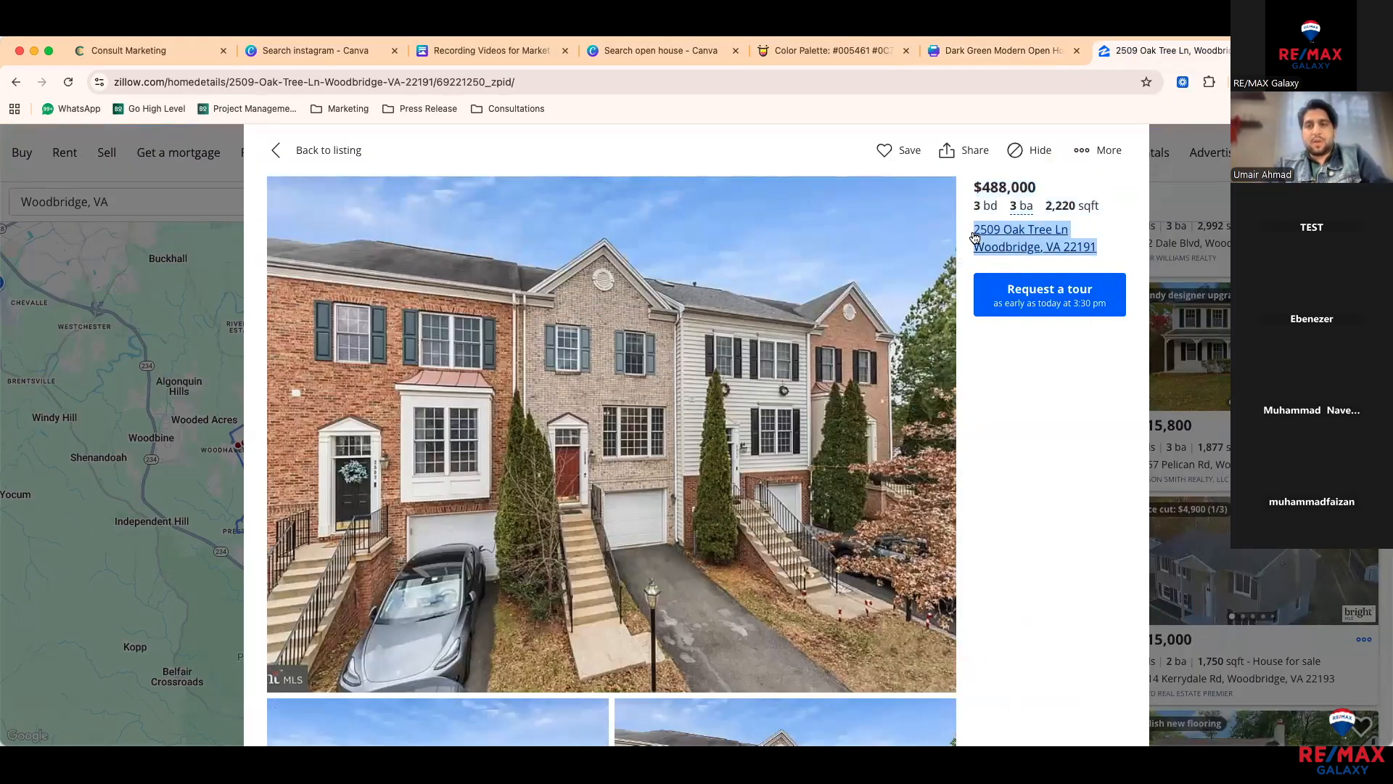
{"action": "left_click", "coordinate": [1000, 53]}
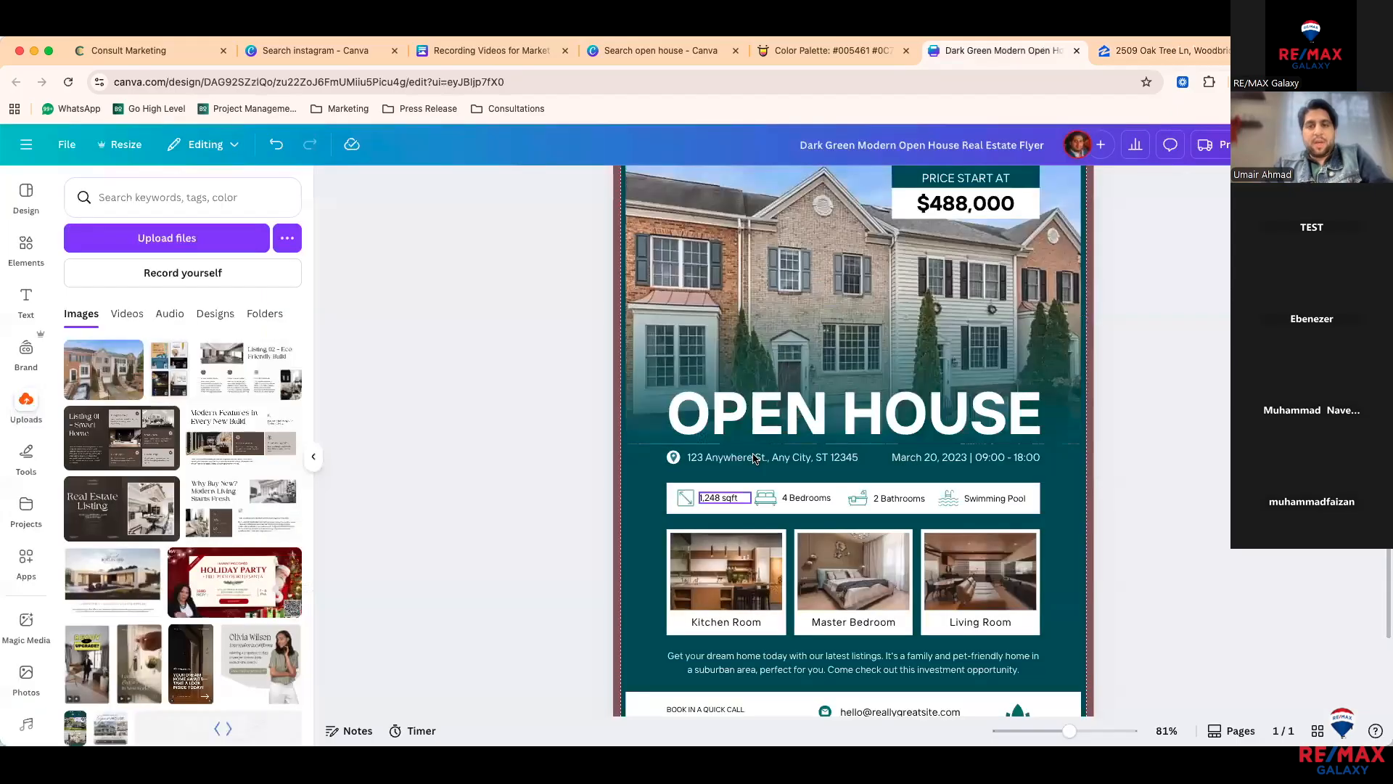
{"action": "triple_click", "coordinate": [753, 455]}
{"action": "key", "text": "super+v"}
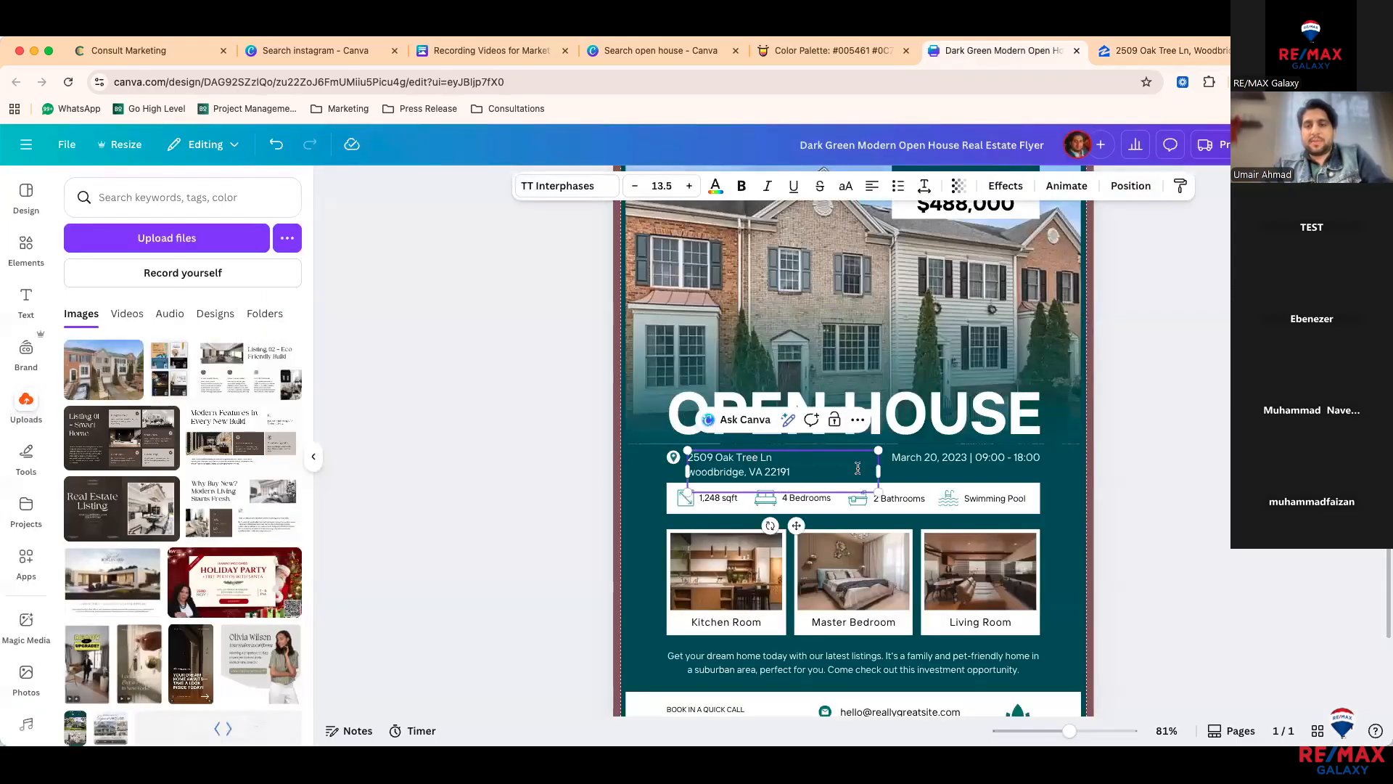
{"action": "left_click_drag", "start_coordinate": [911, 470], "coordinate": [874, 472]}
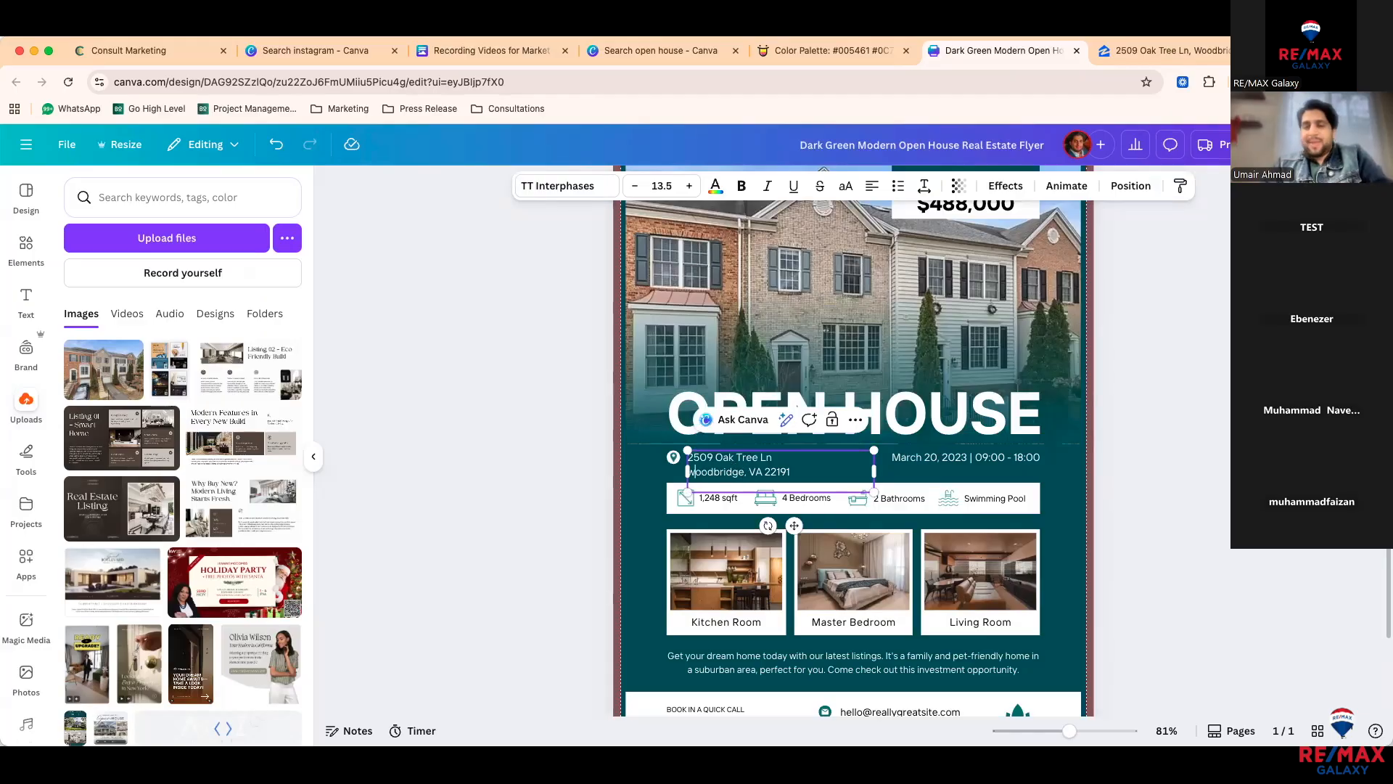
Step: Join the address into one comma-separated line, capitalise the city name, and break before VA
{"action": "left_click", "coordinate": [689, 472]}
{"action": "key", "text": "BackSpace"}
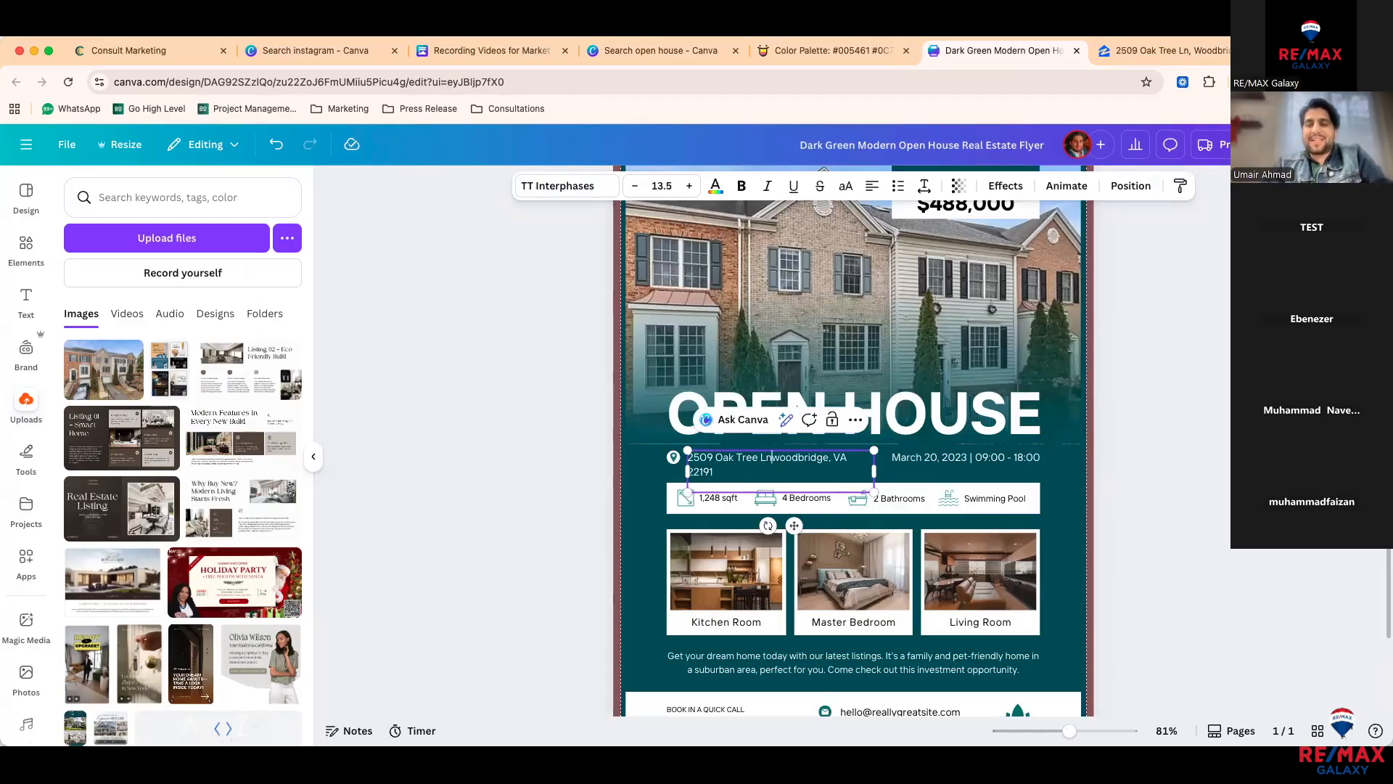
{"action": "key", "text": "BackSpace"}
{"action": "type", "text": ","}
{"action": "key", "text": "Right"}
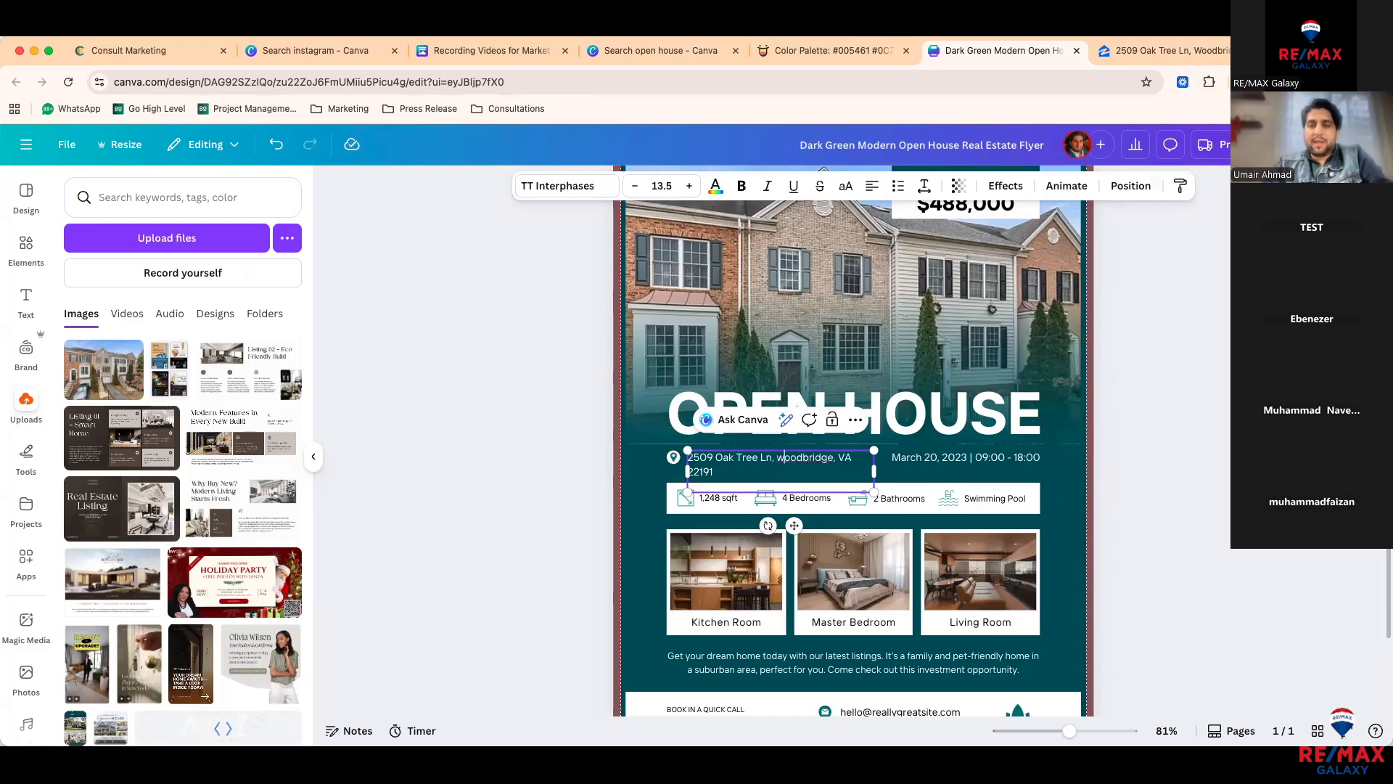
{"action": "key", "text": "BackSpace"}
{"action": "type", "text": "W"}
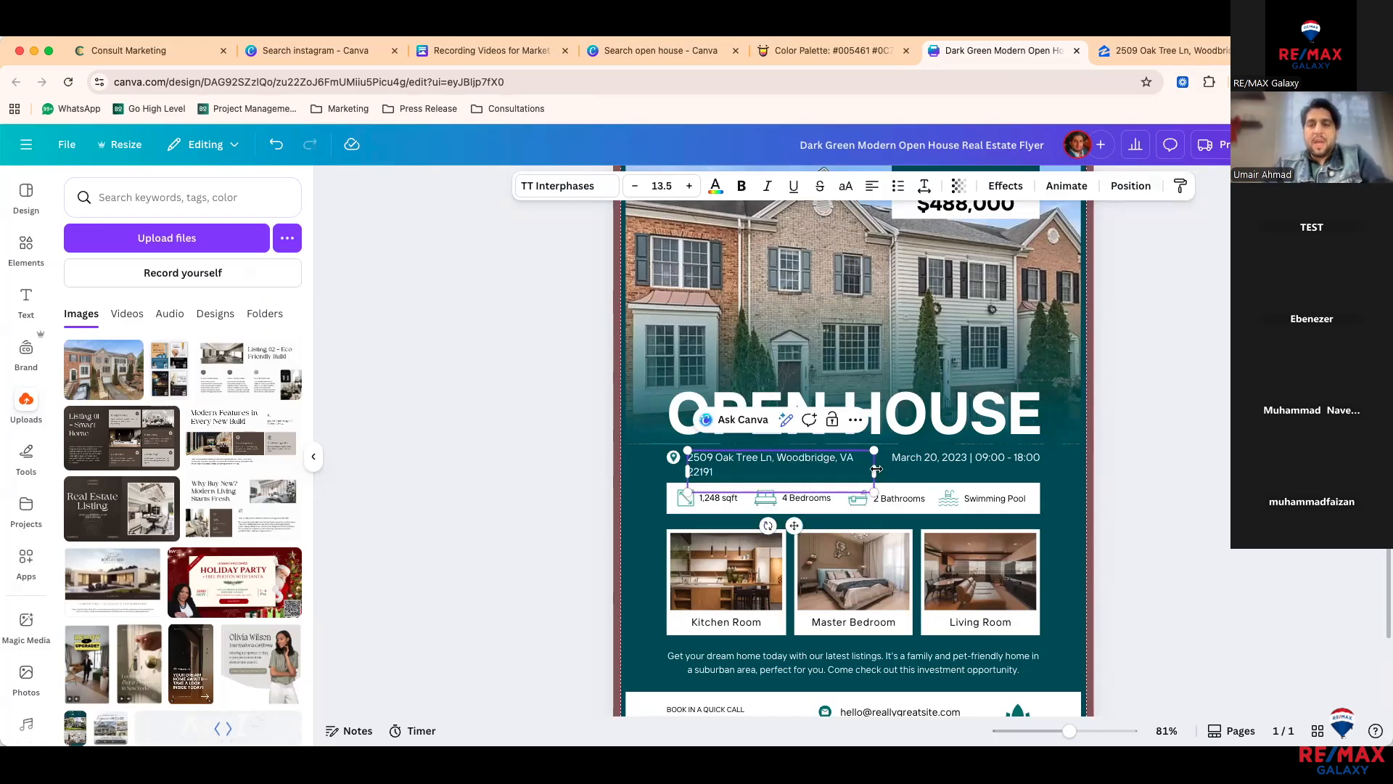
{"action": "left_click", "coordinate": [839, 456]}
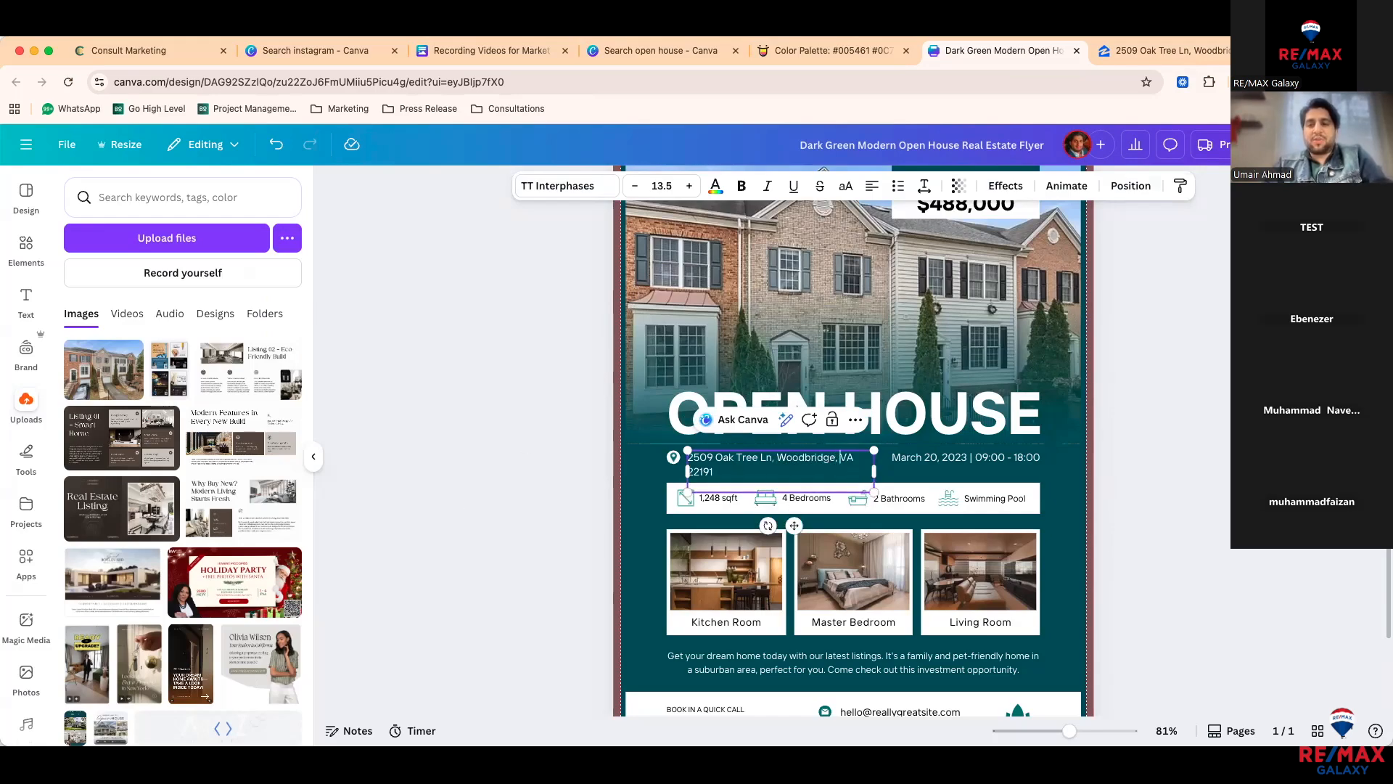
{"action": "key", "text": "Return"}
{"action": "left_click", "coordinate": [516, 509]}
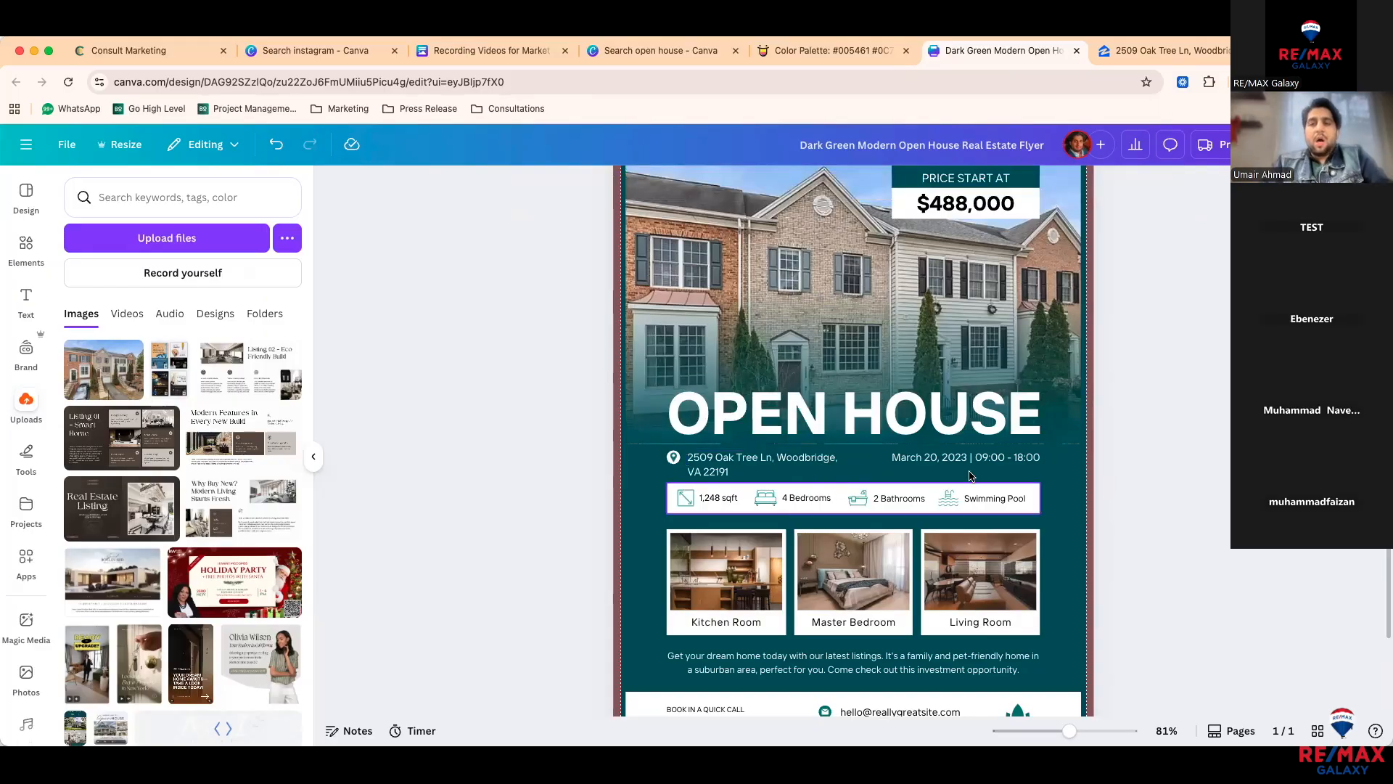
Step: Change the flyer's 1,248 sqft to 2,220 sqft, copied from the listing
{"action": "scroll", "coordinate": [976, 456], "scroll_direction": "down", "scroll_amount": 3}
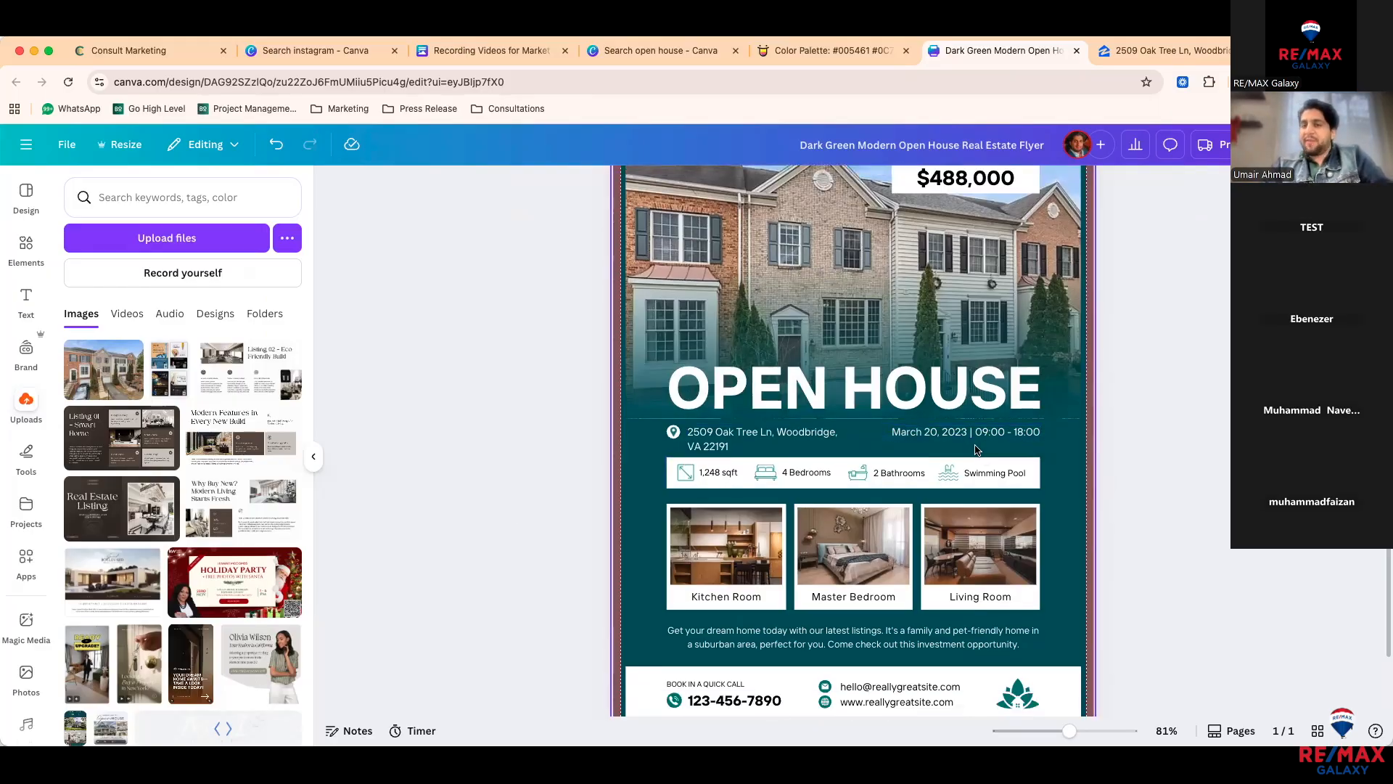
{"action": "scroll", "coordinate": [978, 454], "scroll_direction": "down", "scroll_amount": 2}
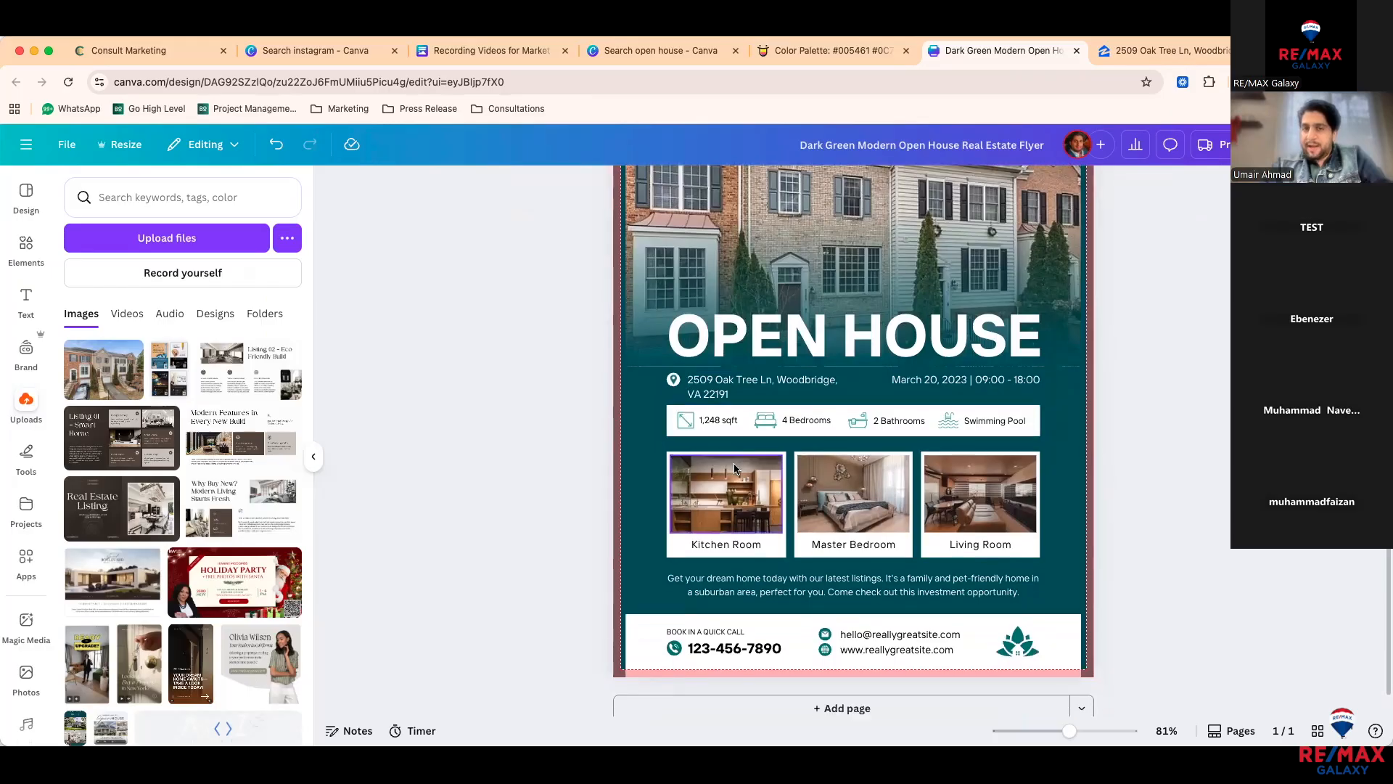
{"action": "scroll", "coordinate": [722, 444], "scroll_direction": "up", "scroll_amount": 5, "text": "ctrl"}
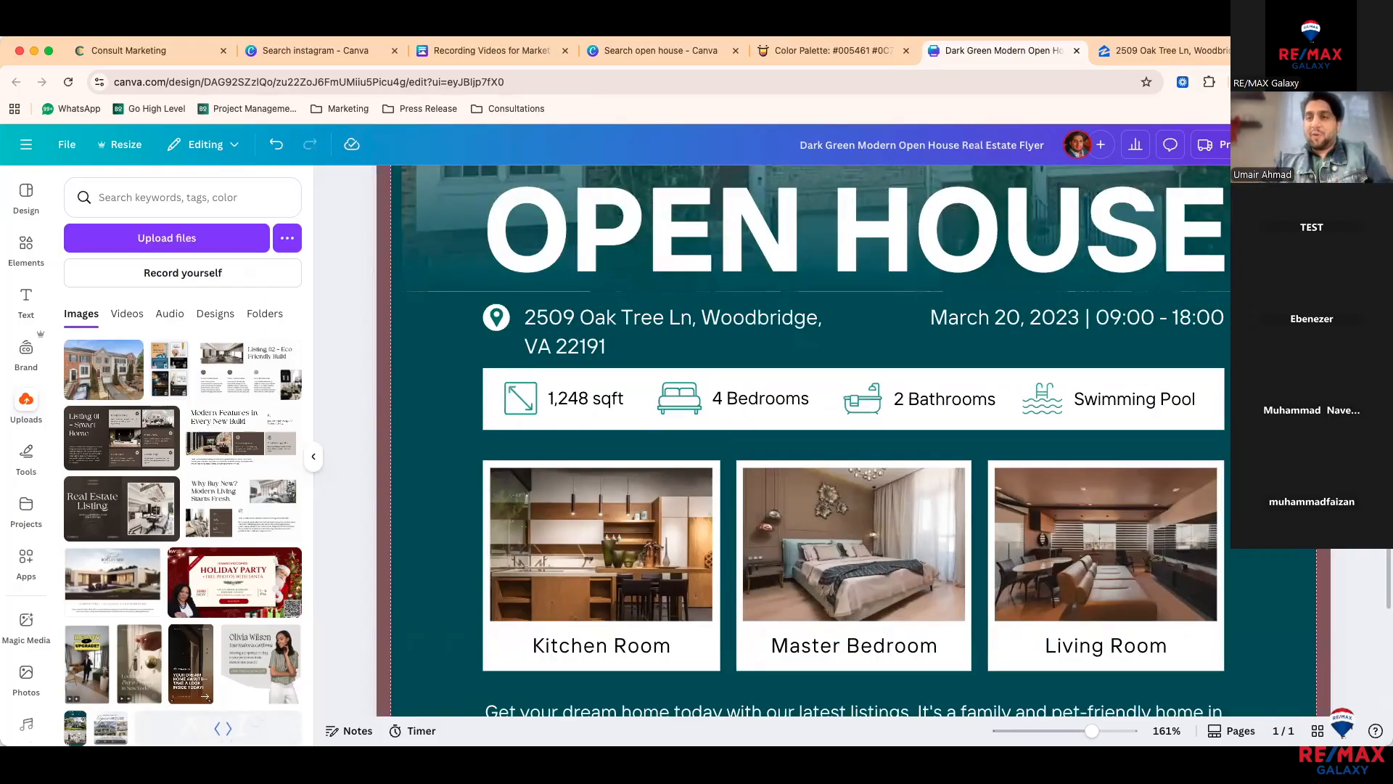
{"action": "key", "text": "ctrl+Tab"}
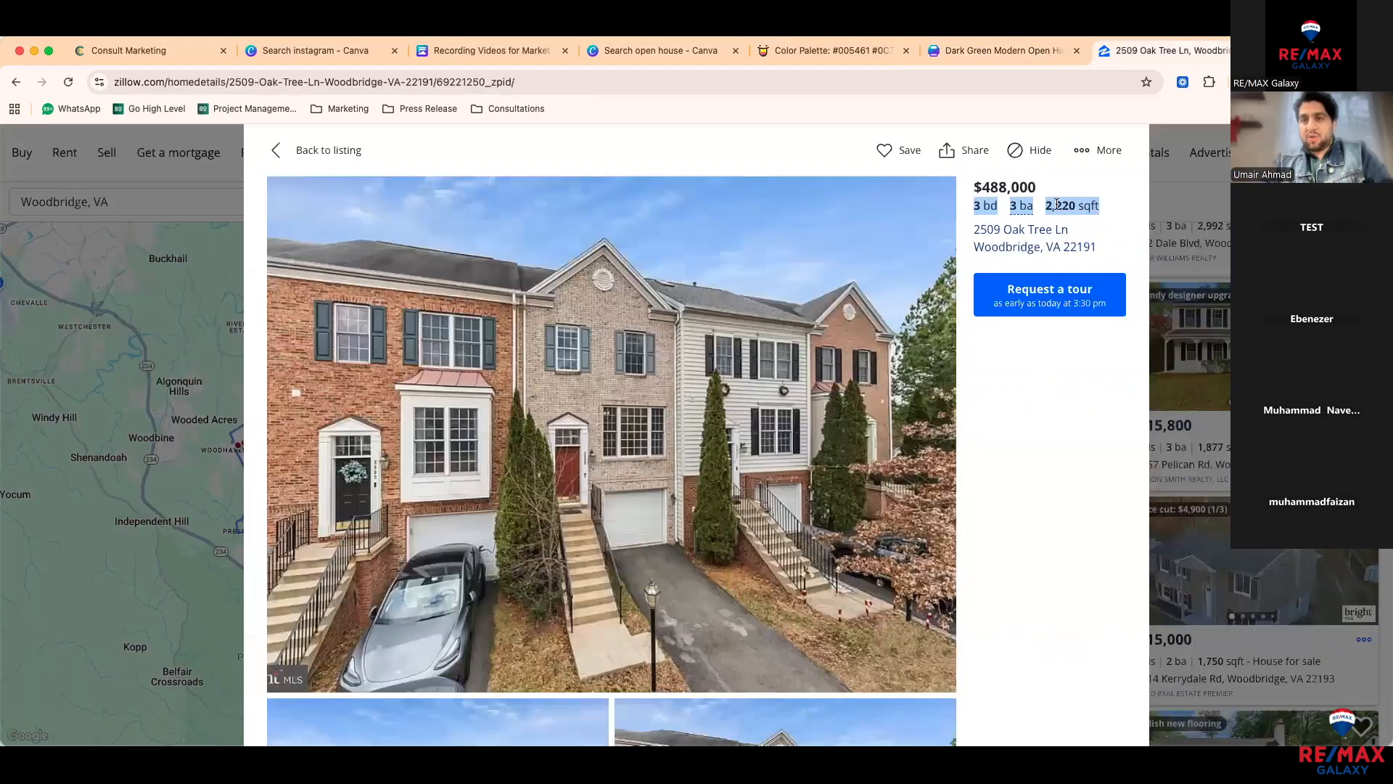
{"action": "left_click_drag", "start_coordinate": [1046, 206], "coordinate": [1076, 205]}
{"action": "key", "text": "ctrl+c"}
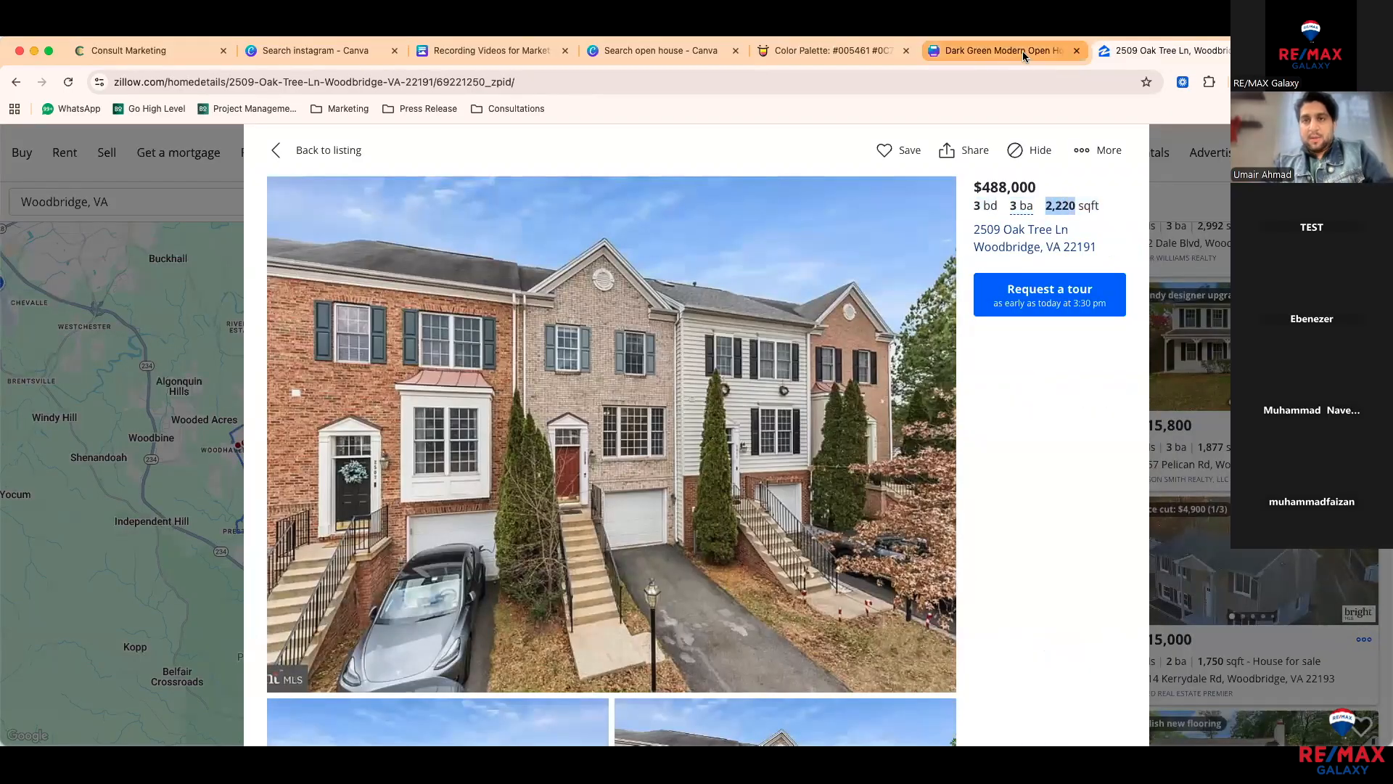
{"action": "left_click", "coordinate": [1022, 51]}
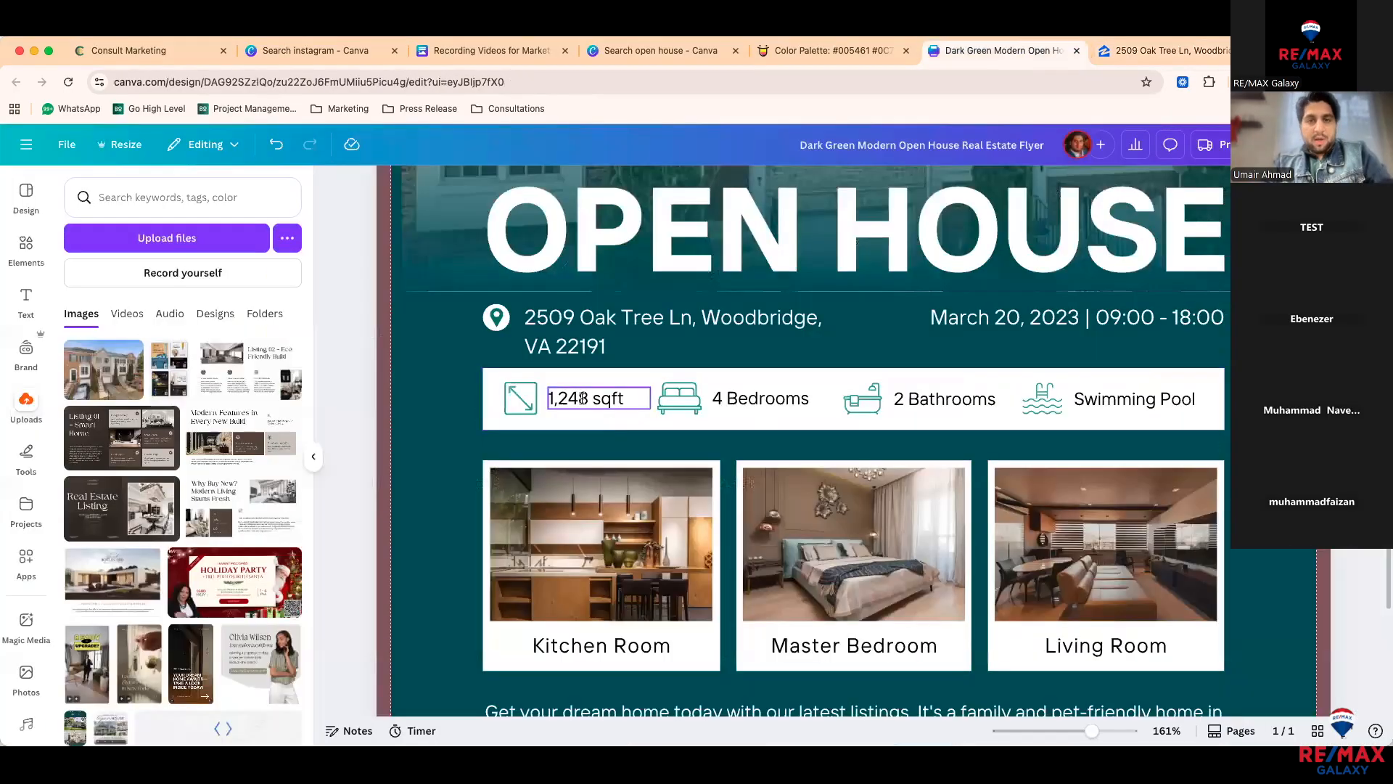
{"action": "double_click", "coordinate": [609, 399]}
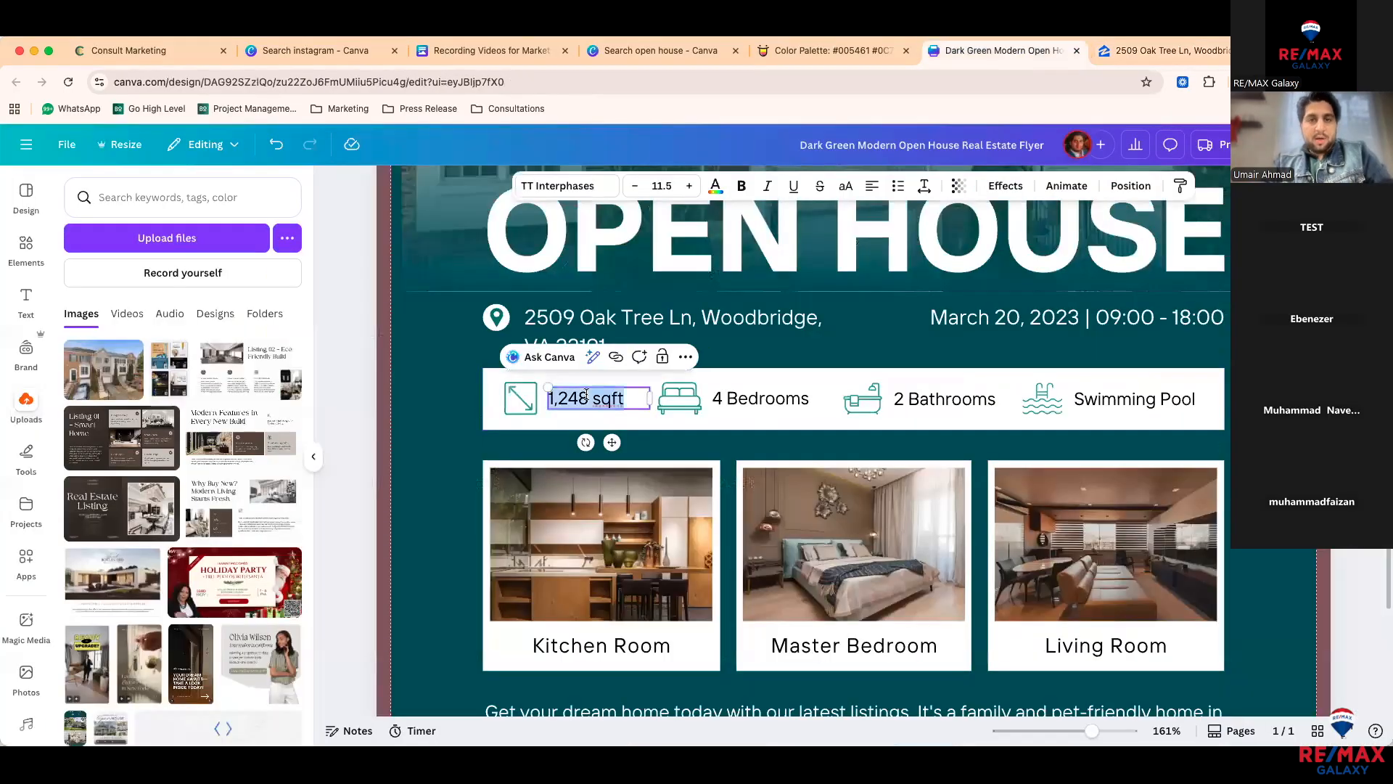
{"action": "left_click_drag", "start_coordinate": [594, 398], "coordinate": [552, 395]}
{"action": "key", "text": "ctrl+v"}
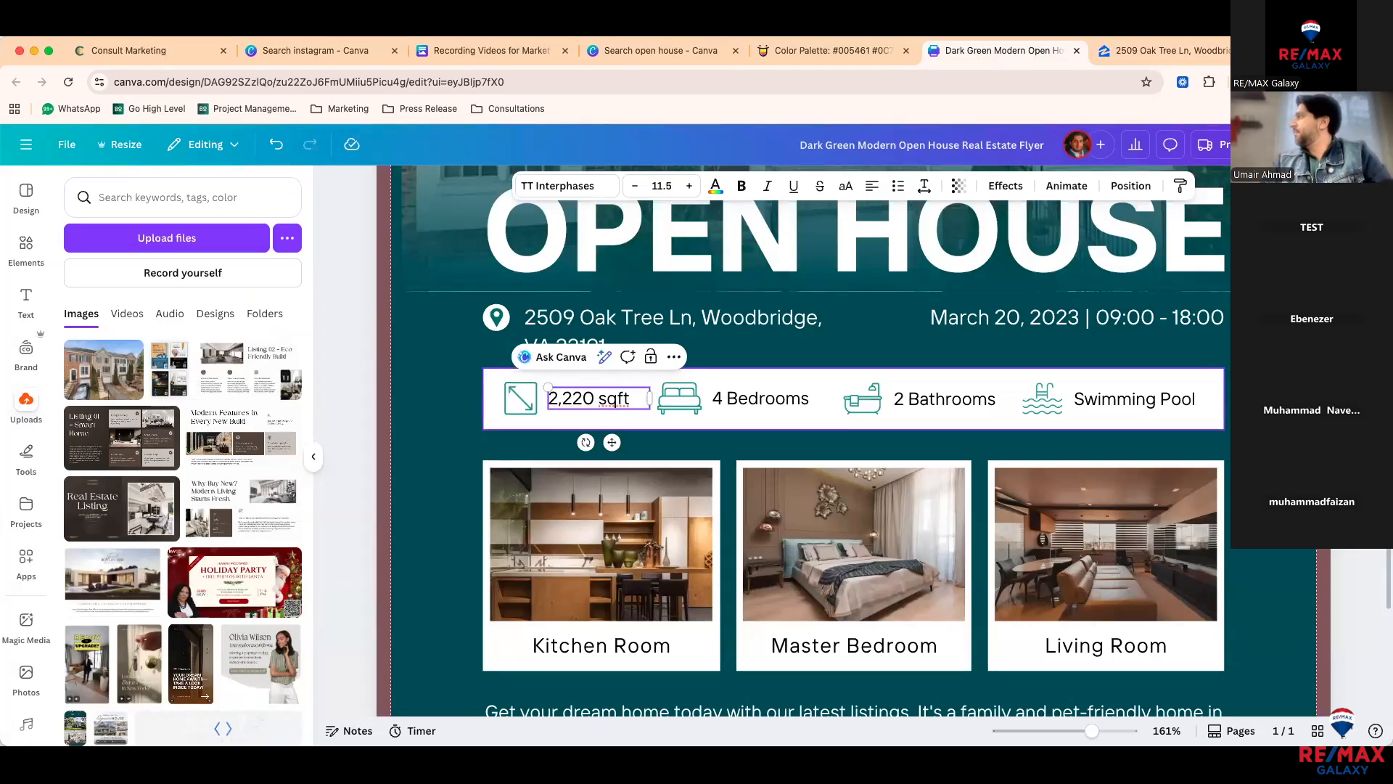
Step: Change '4 Bedrooms' to '3 Bedrooms' and '2 Bathrooms' to '3 Bathrooms'
{"action": "left_click", "coordinate": [762, 398]}
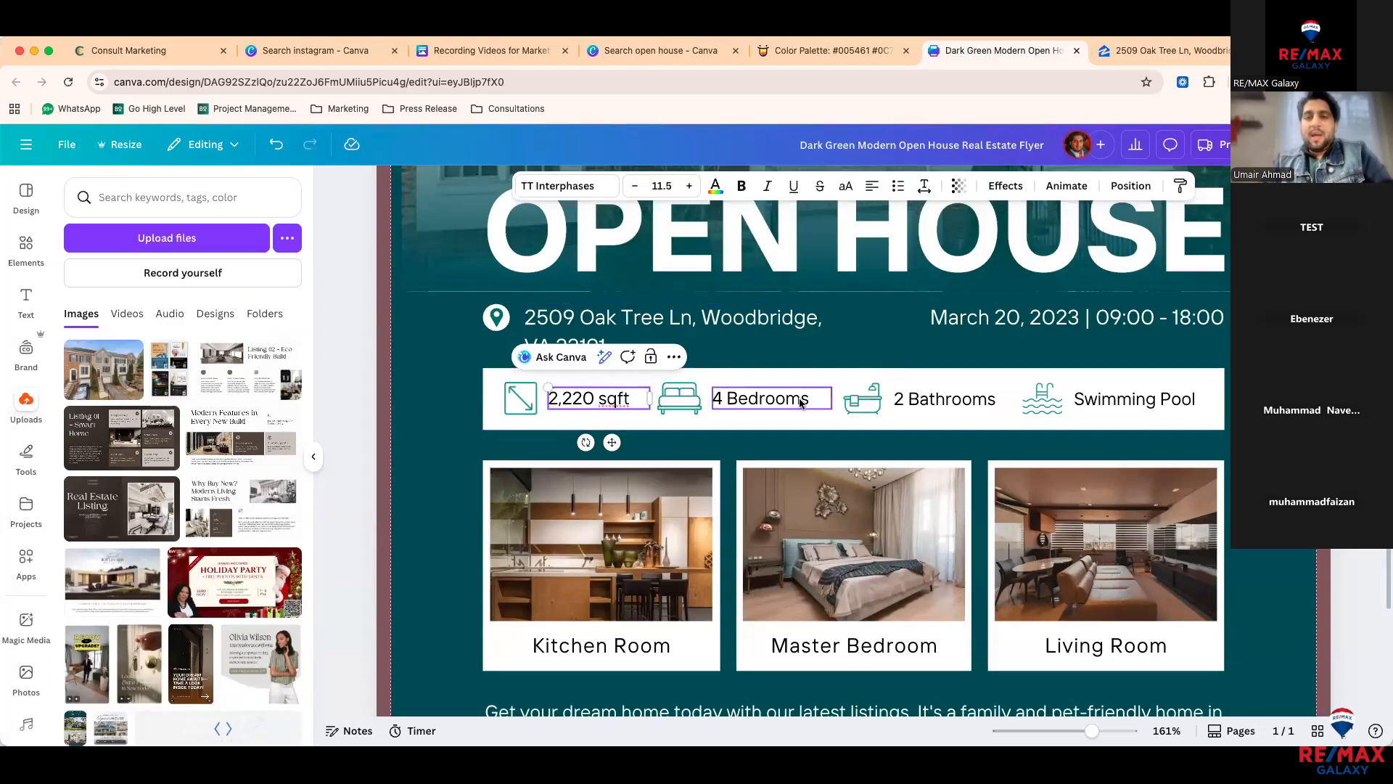
{"action": "left_click", "coordinate": [1117, 61]}
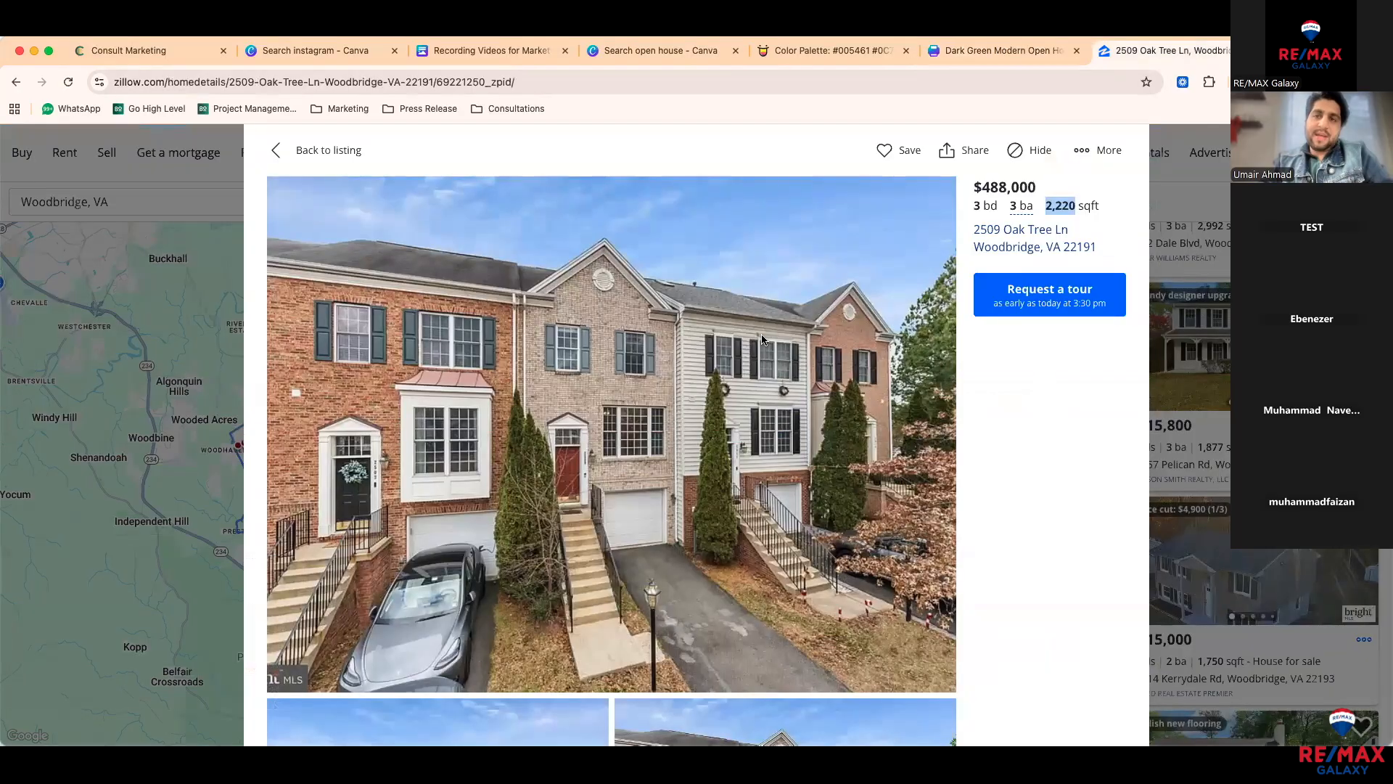
{"action": "left_click", "coordinate": [1000, 50]}
{"action": "double_click", "coordinate": [735, 398]}
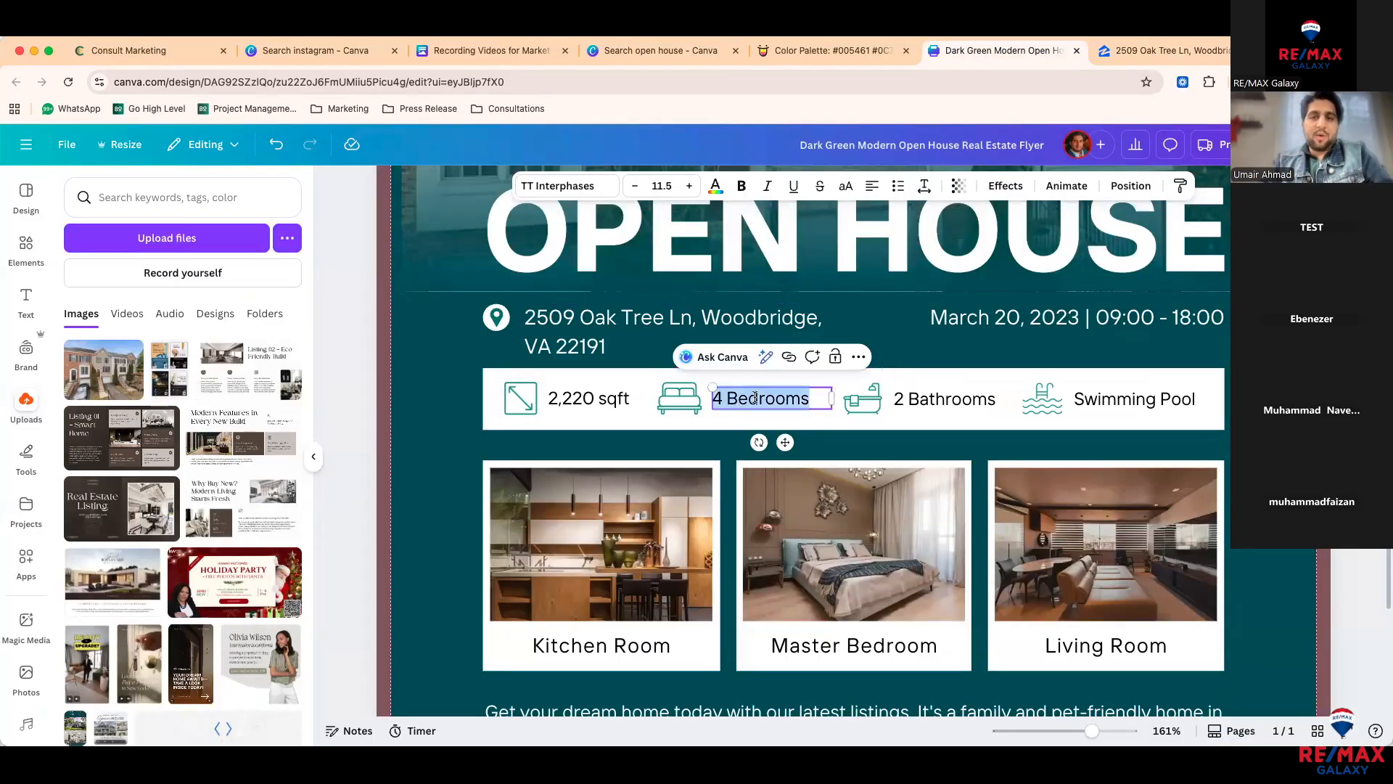
{"action": "left_click", "coordinate": [721, 399]}
{"action": "key", "text": "BackSpace"}
{"action": "type", "text": "3"}
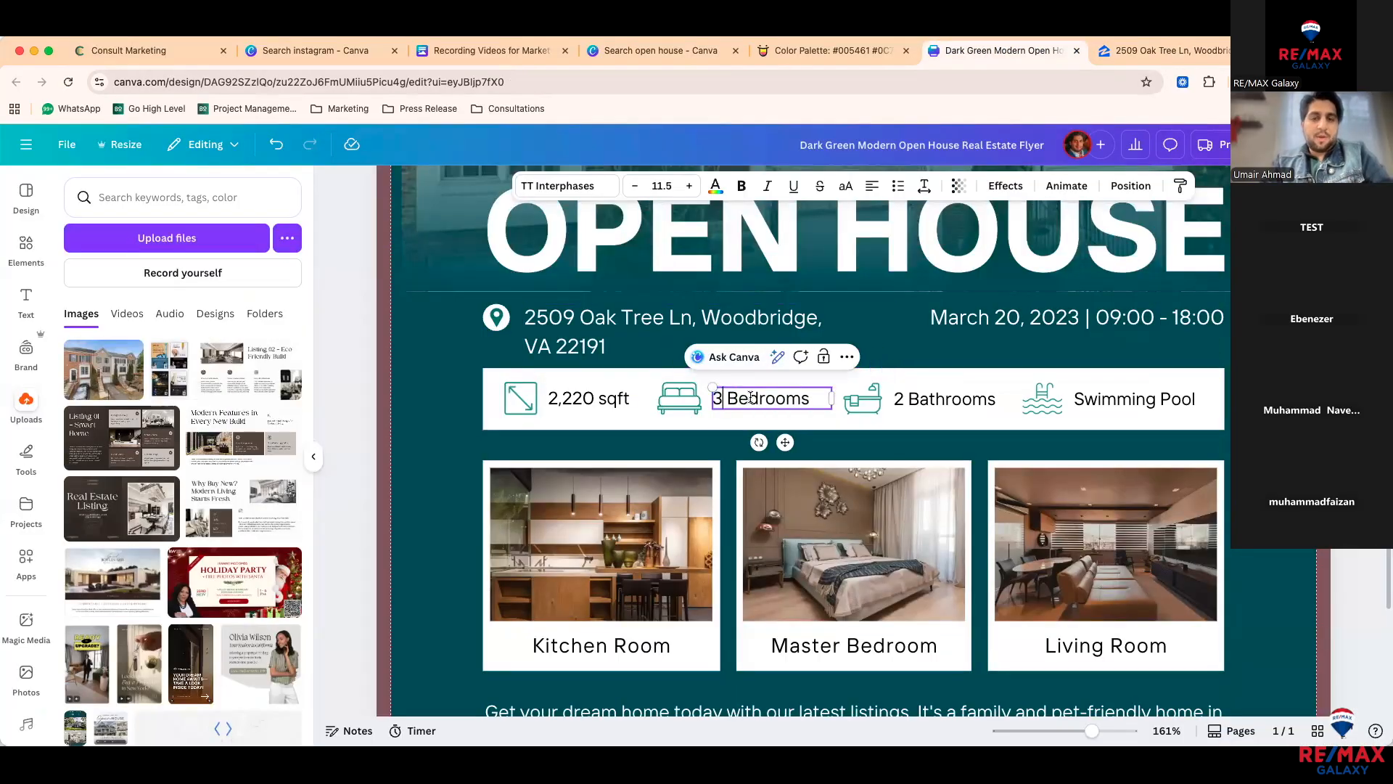
{"action": "left_click", "coordinate": [897, 397]}
{"action": "left_click", "coordinate": [898, 396]}
{"action": "key", "text": "BackSpace"}
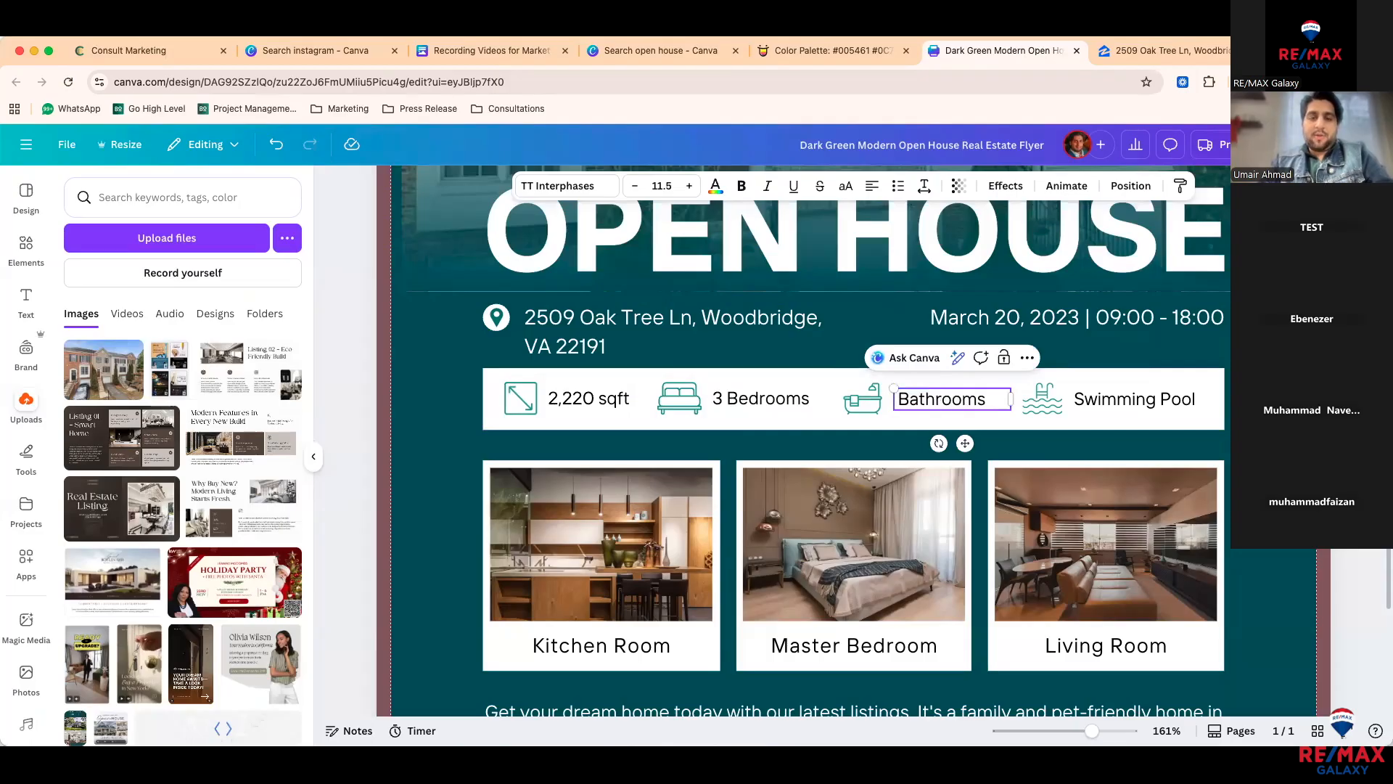
{"action": "type", "text": "3"}
{"action": "left_click", "coordinate": [446, 508]}
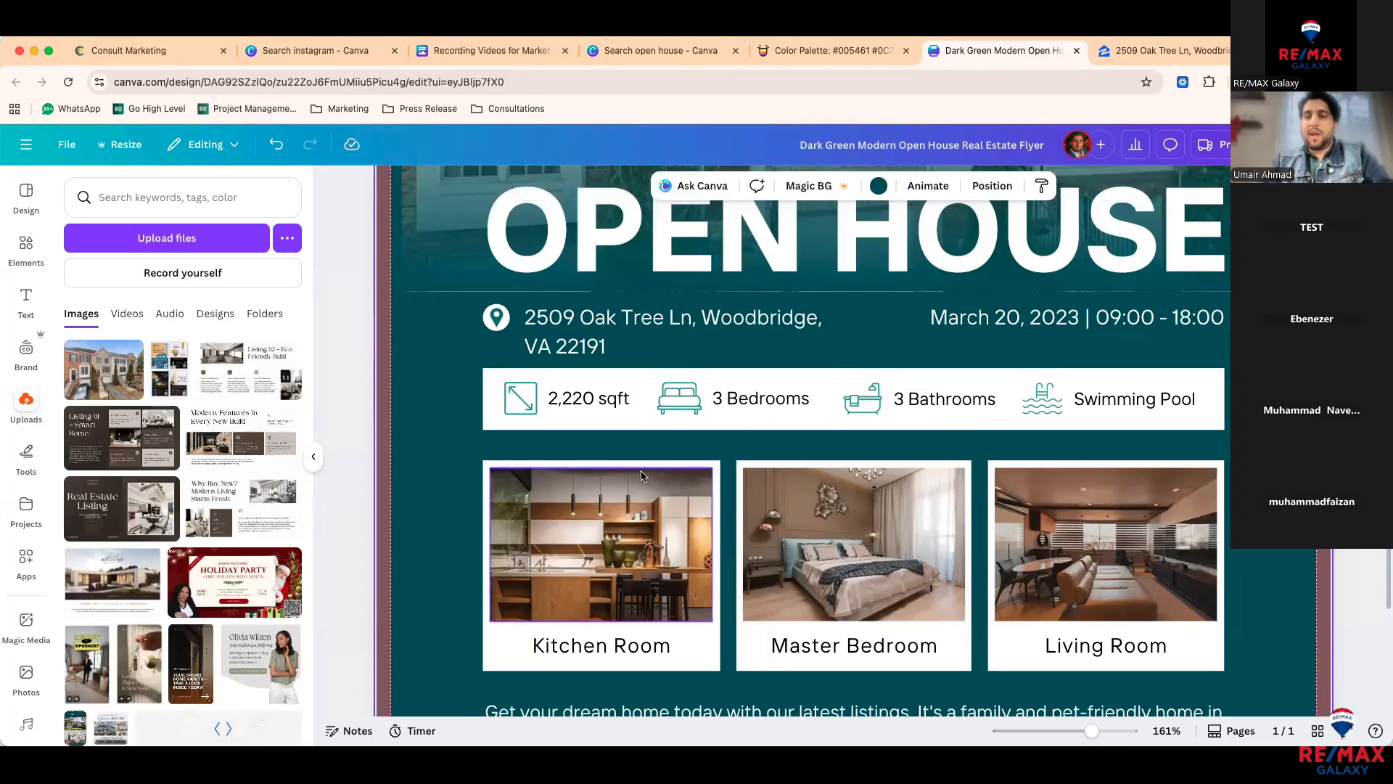
{"action": "scroll", "coordinate": [641, 475], "scroll_direction": "down", "scroll_amount": 3}
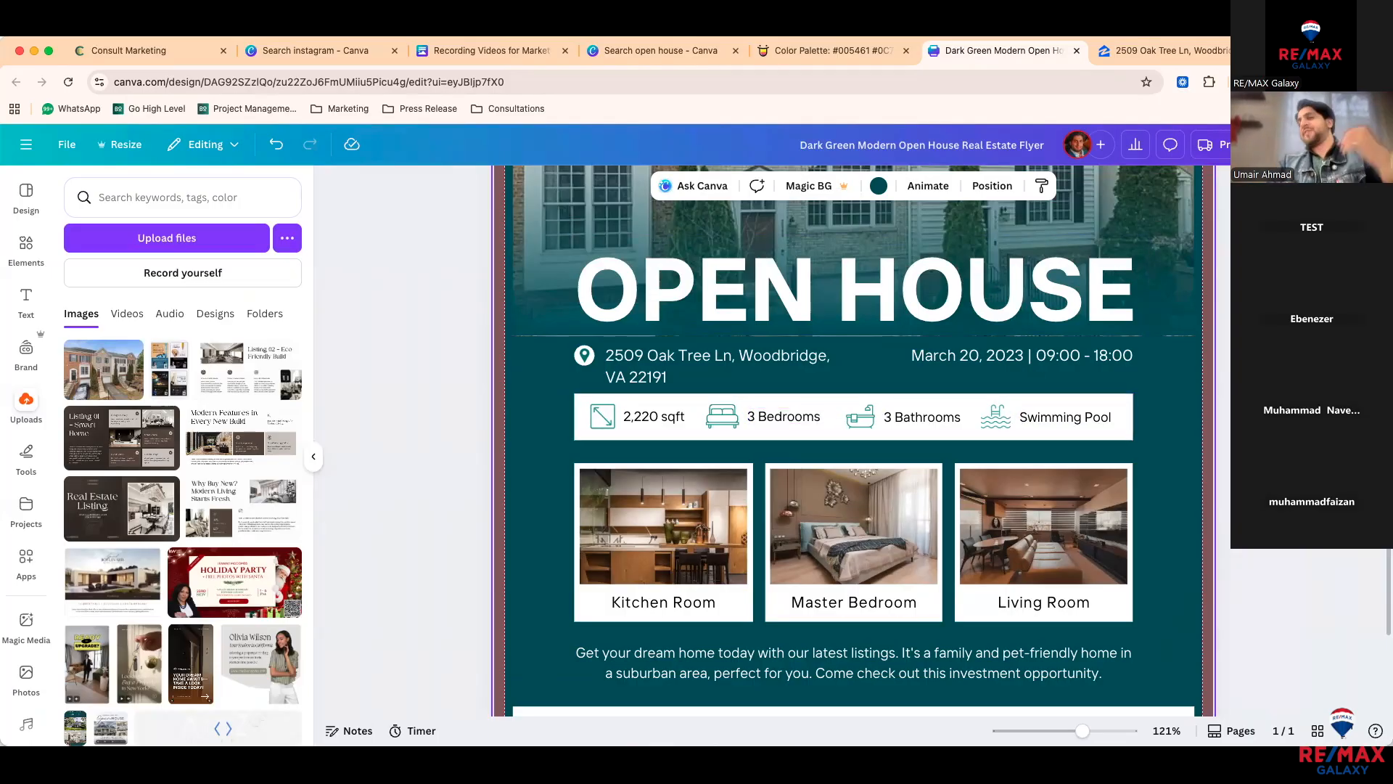
{"action": "key", "text": "ctrl+Tab"}
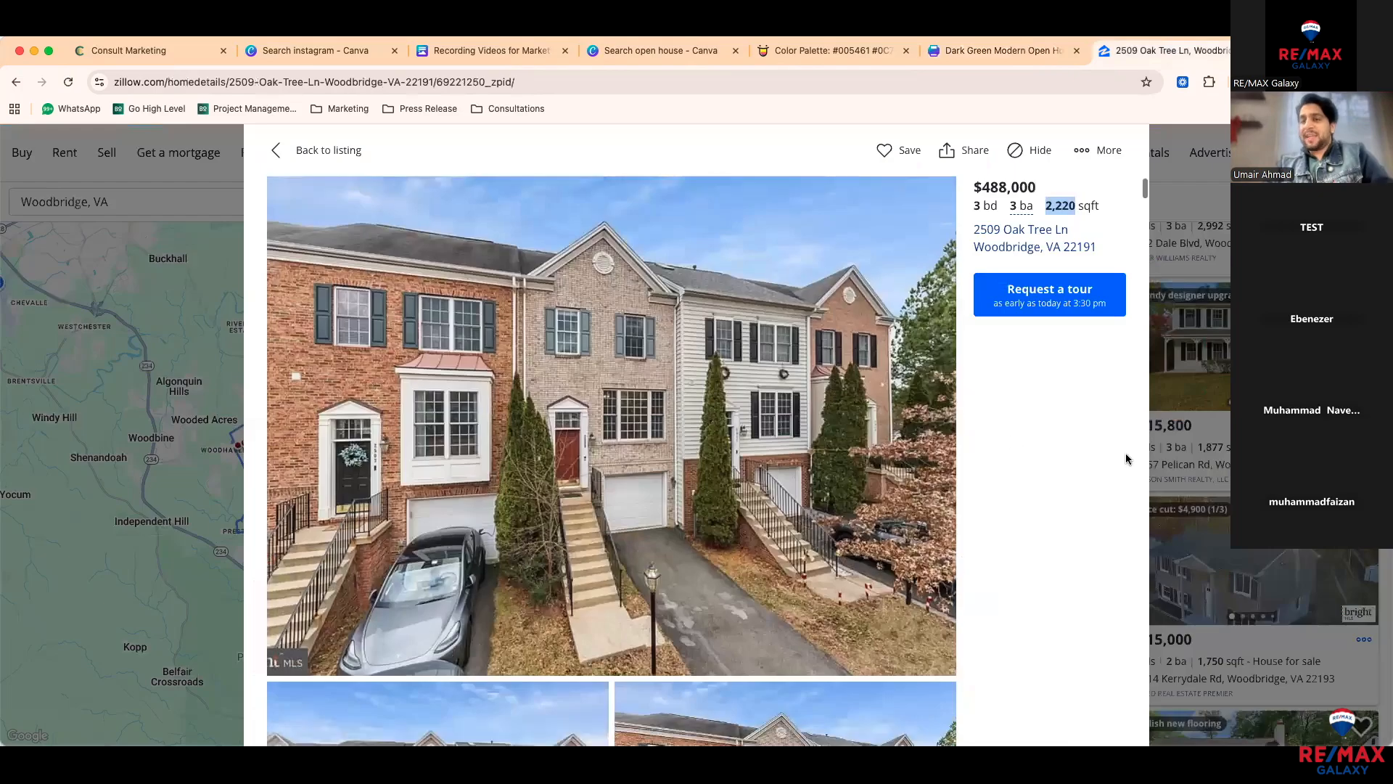
{"action": "scroll", "coordinate": [926, 495], "scroll_direction": "down", "scroll_amount": 1}
{"action": "scroll", "coordinate": [926, 494], "scroll_direction": "down", "scroll_amount": 15}
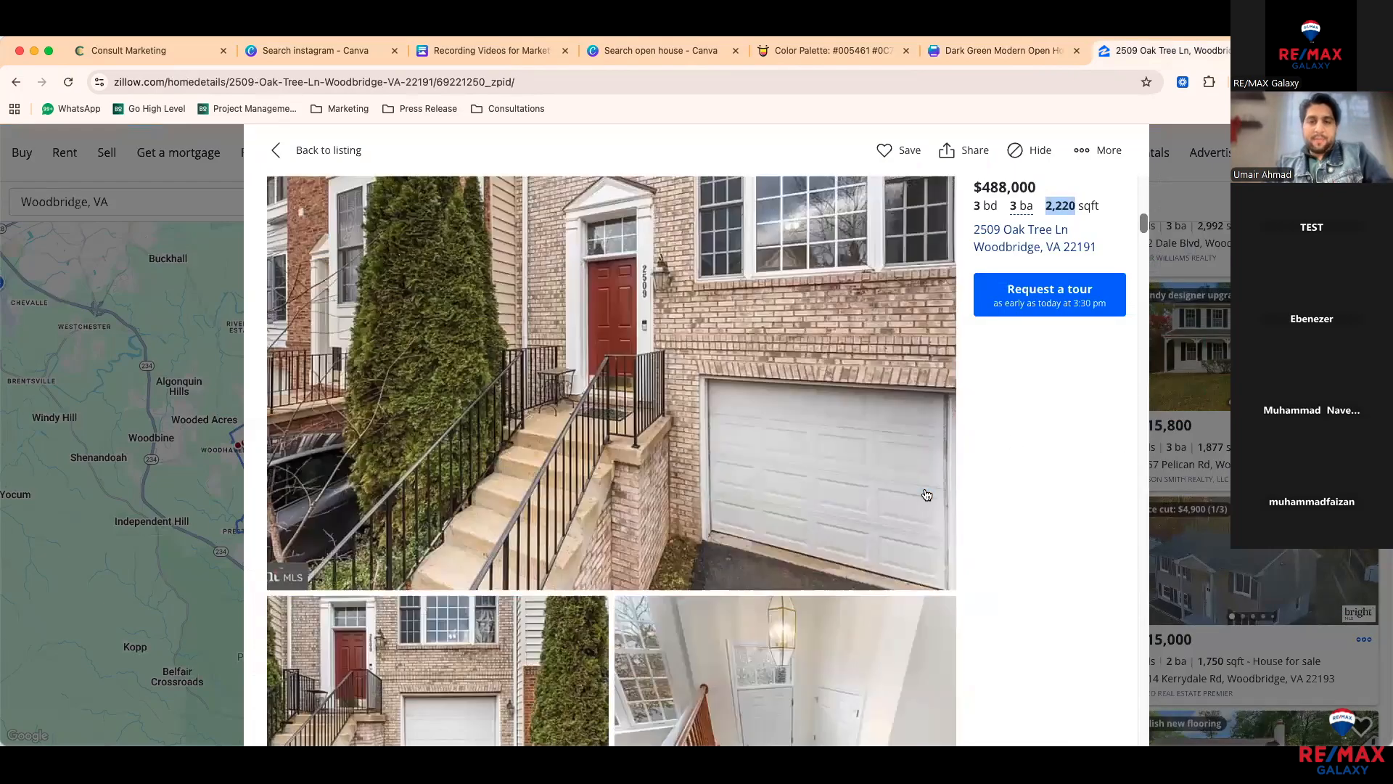
{"action": "scroll", "coordinate": [926, 494], "scroll_direction": "down", "scroll_amount": 5}
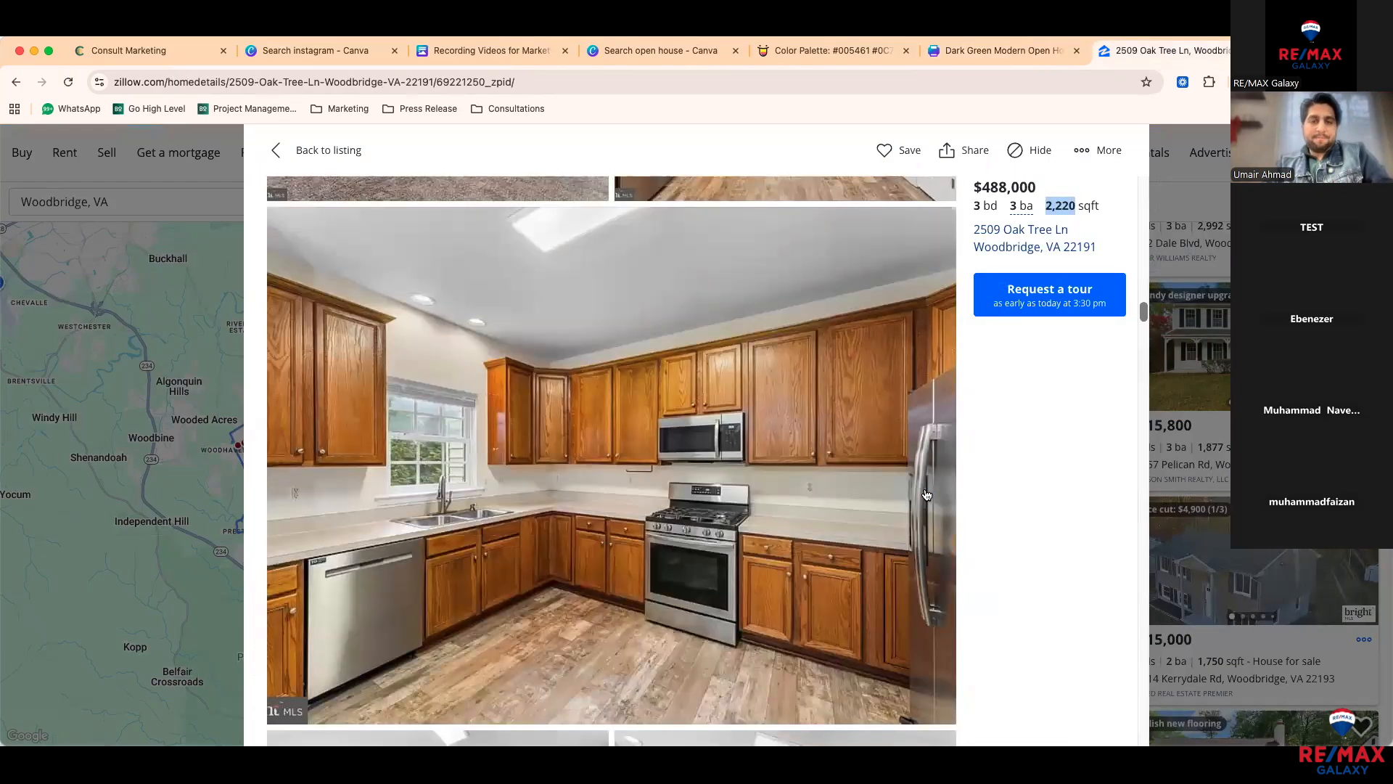
{"action": "scroll", "coordinate": [926, 494], "scroll_direction": "down", "scroll_amount": 6}
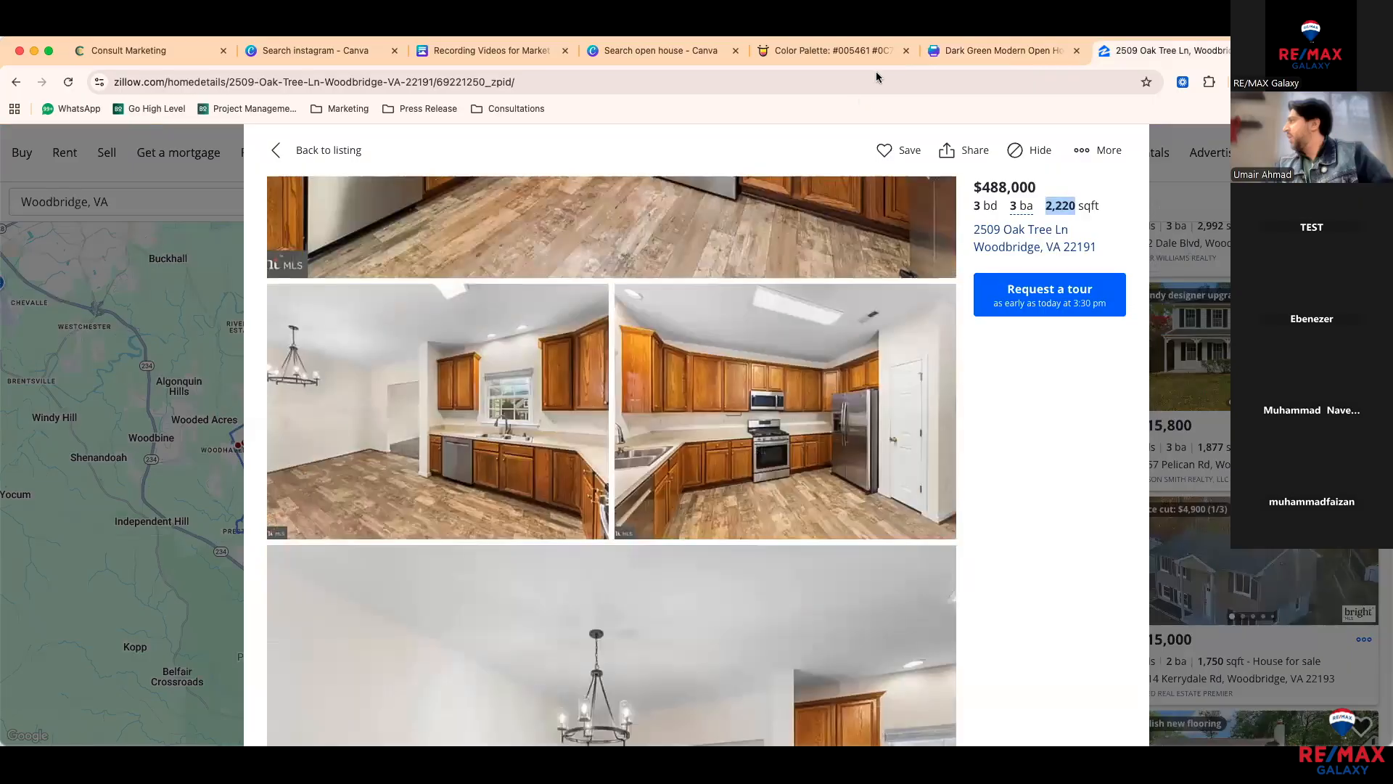
{"action": "left_click", "coordinate": [978, 51]}
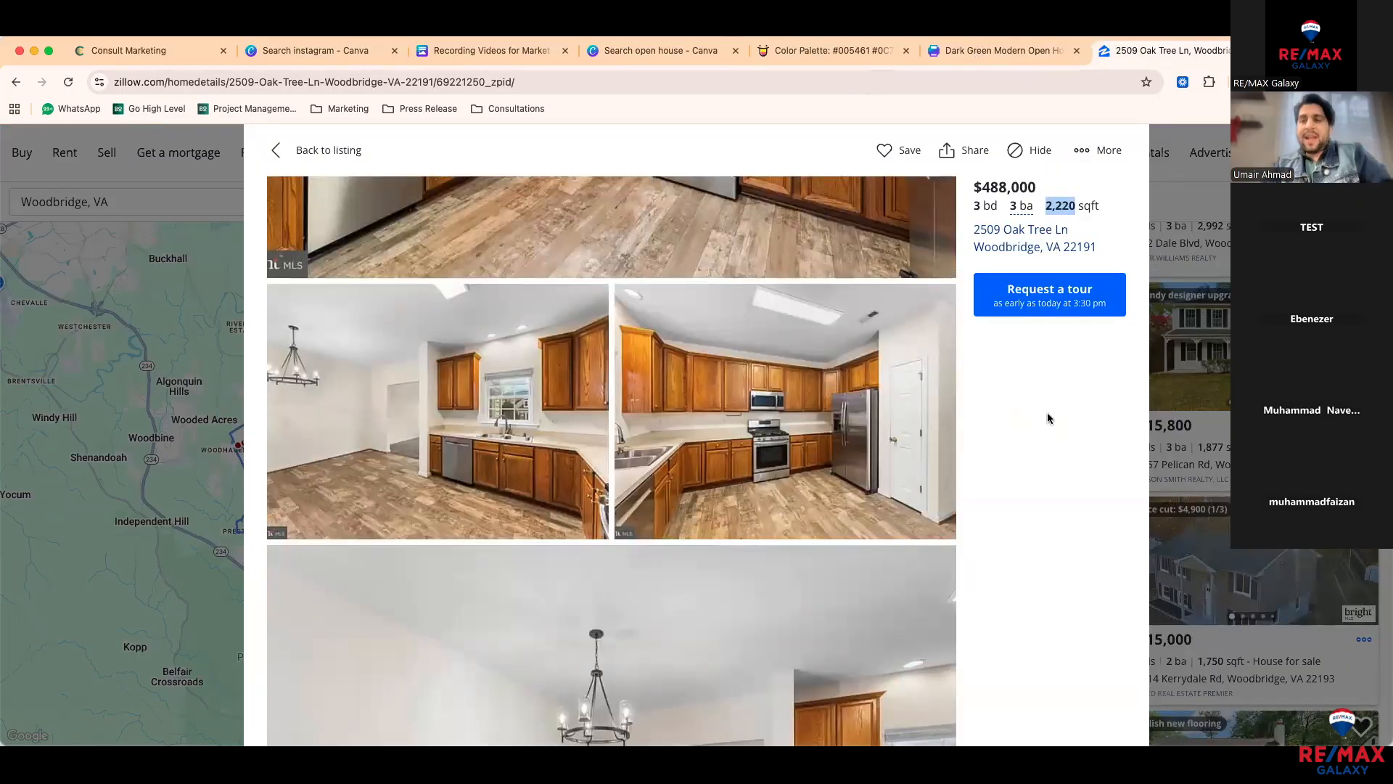
Step: Change the fourth feature text from 'Swimming Pool' to '1 Car Garage'
{"action": "left_click", "coordinate": [1049, 418]}
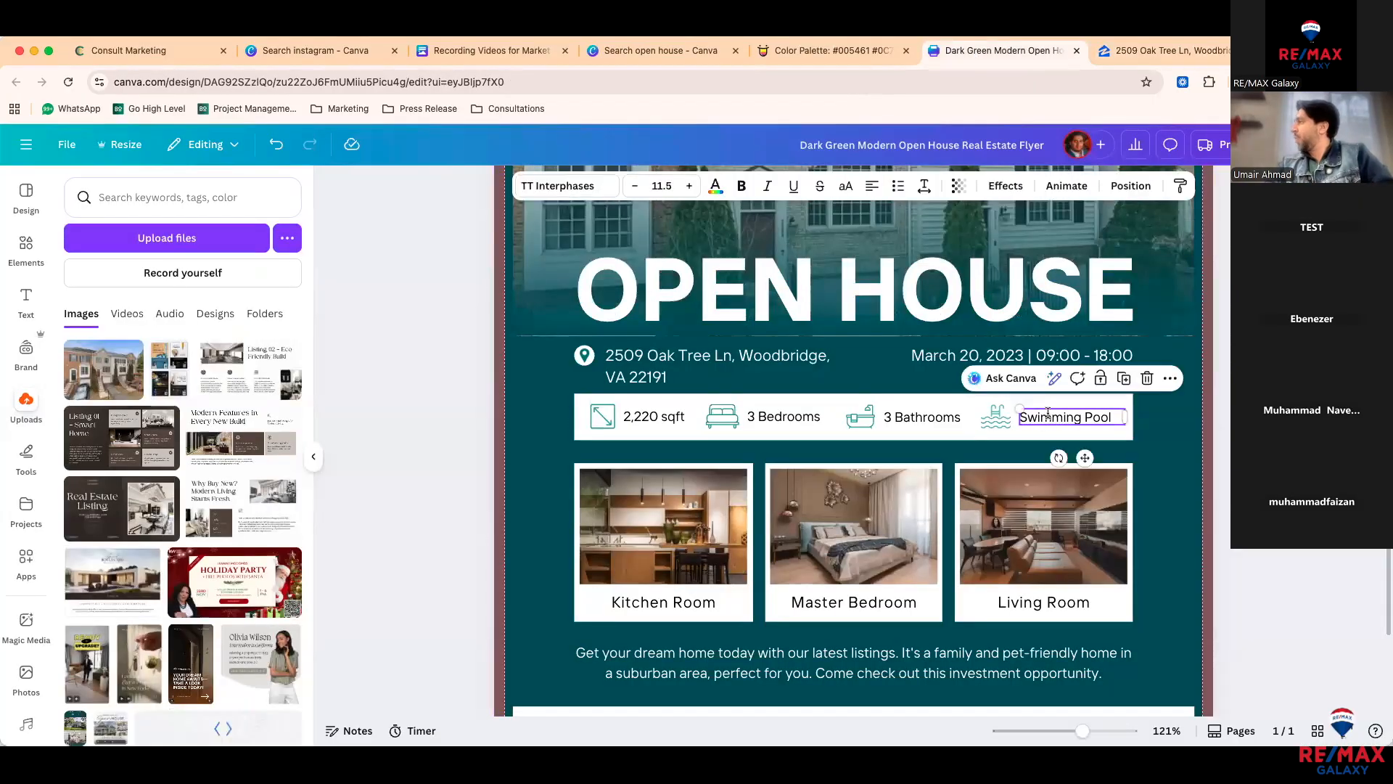
{"action": "double_click", "coordinate": [1049, 417]}
{"action": "type", "text": "Renovated"}
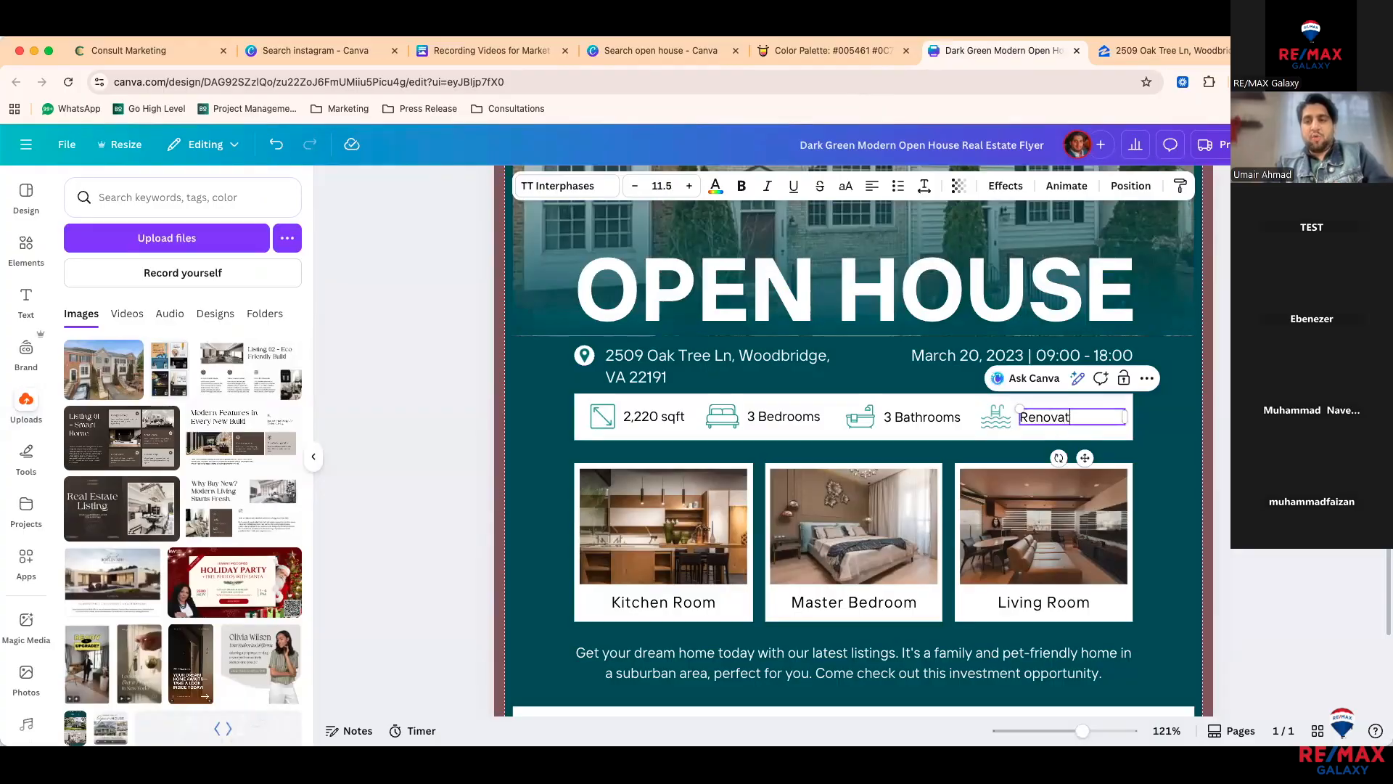
{"action": "left_click", "coordinate": [1008, 433]}
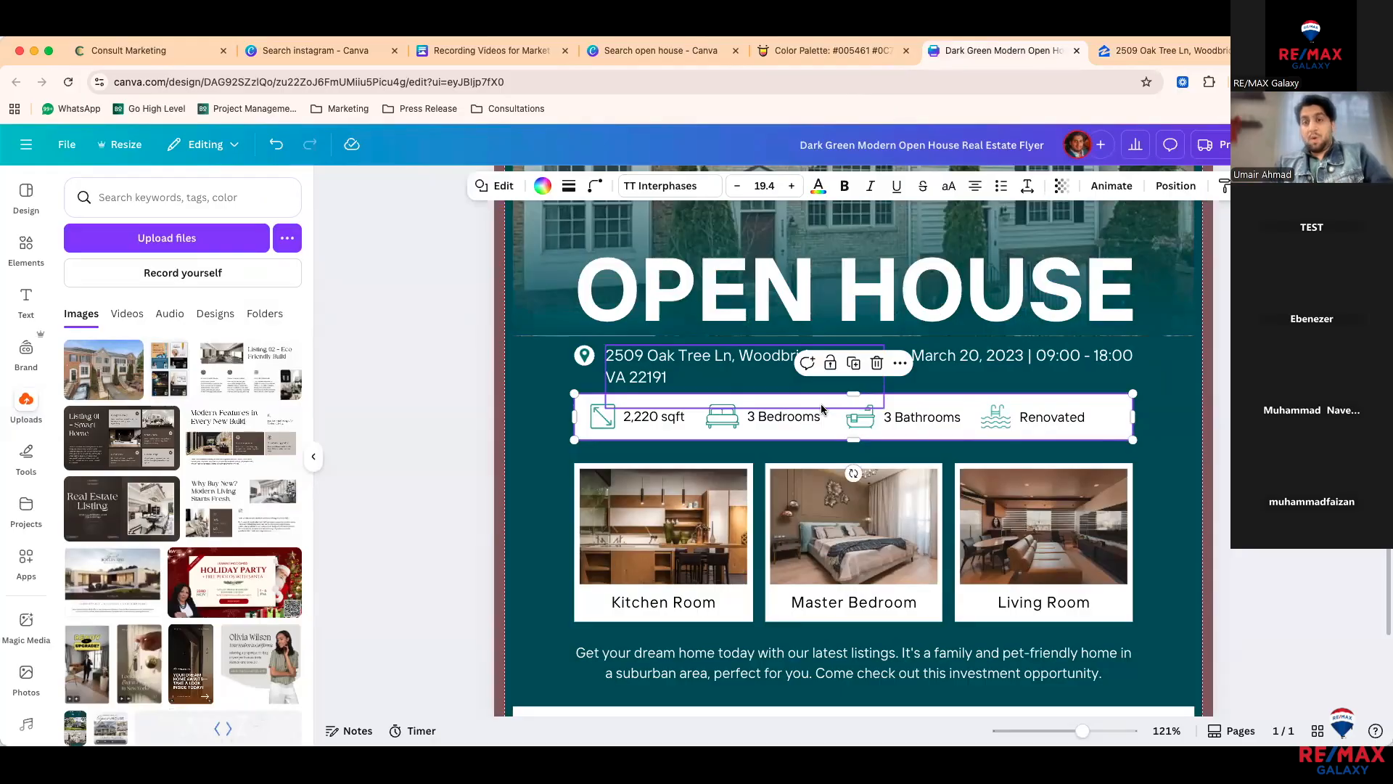
{"action": "left_click", "coordinate": [1064, 420]}
{"action": "left_click", "coordinate": [1064, 421]}
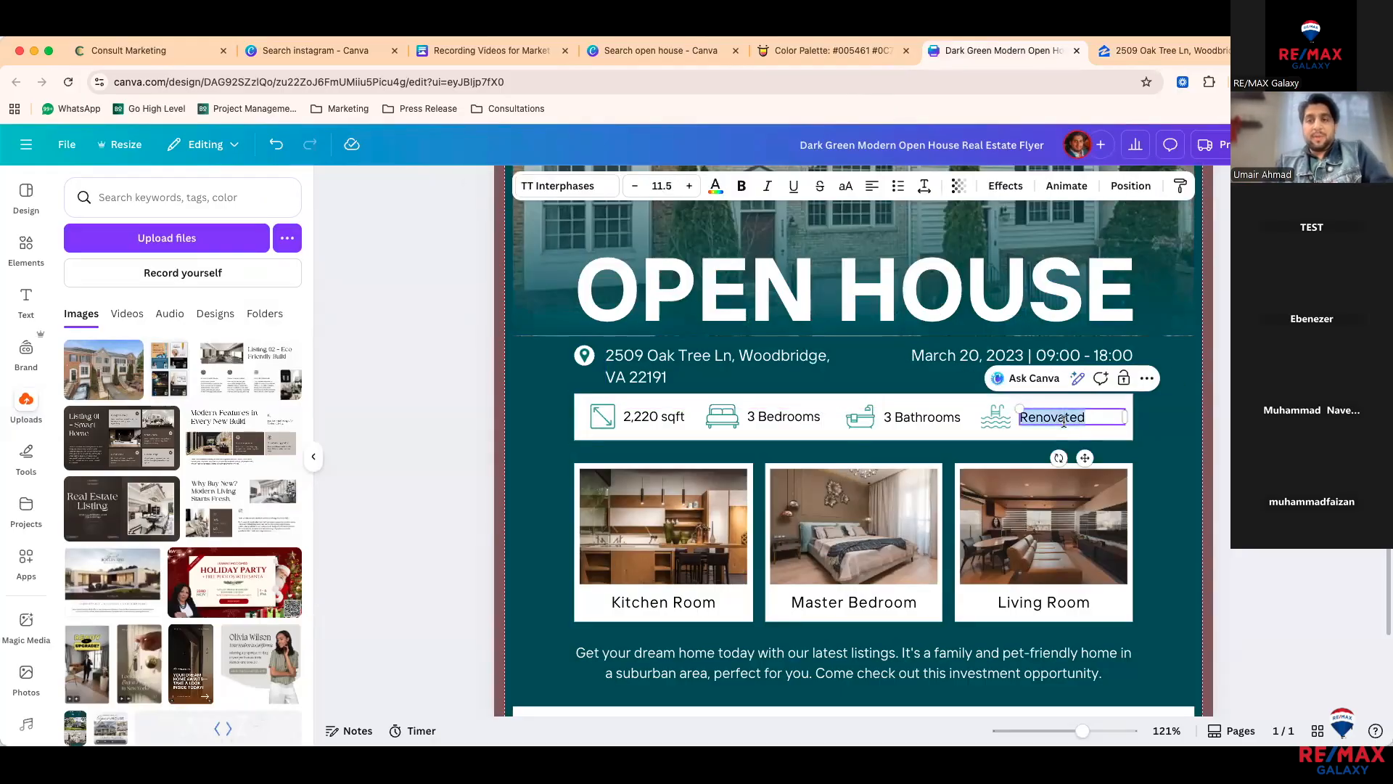
{"action": "type", "text": "Garag"}
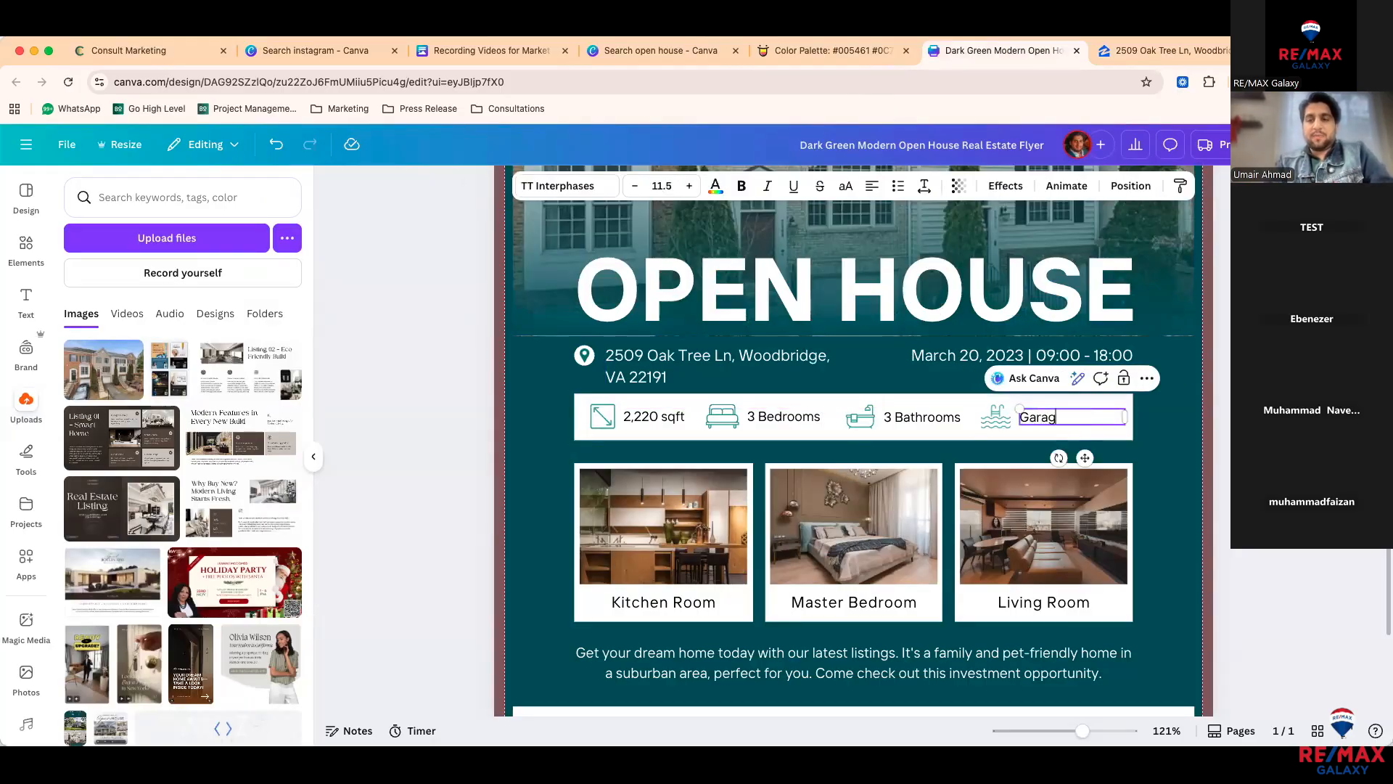
{"action": "type", "text": "1 "}
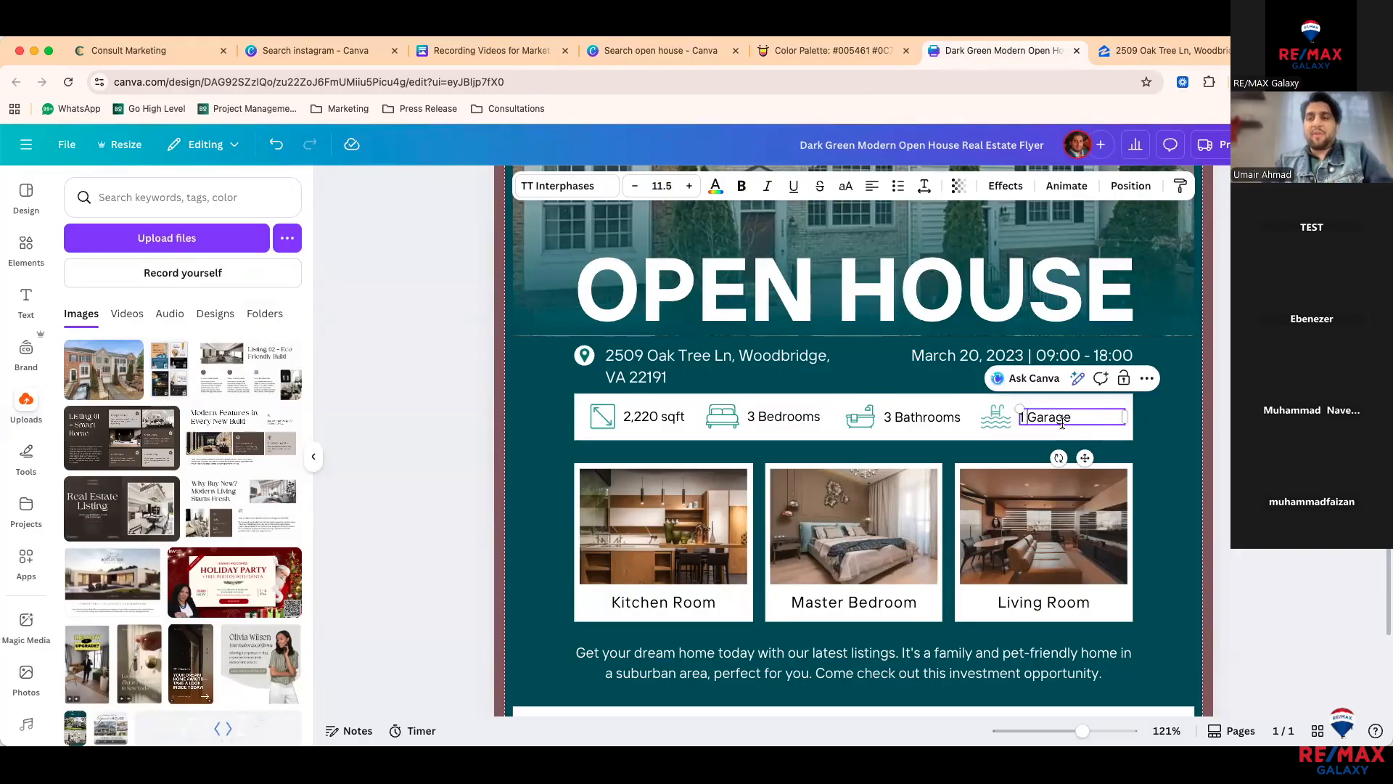
{"action": "type", "text": "Car"}
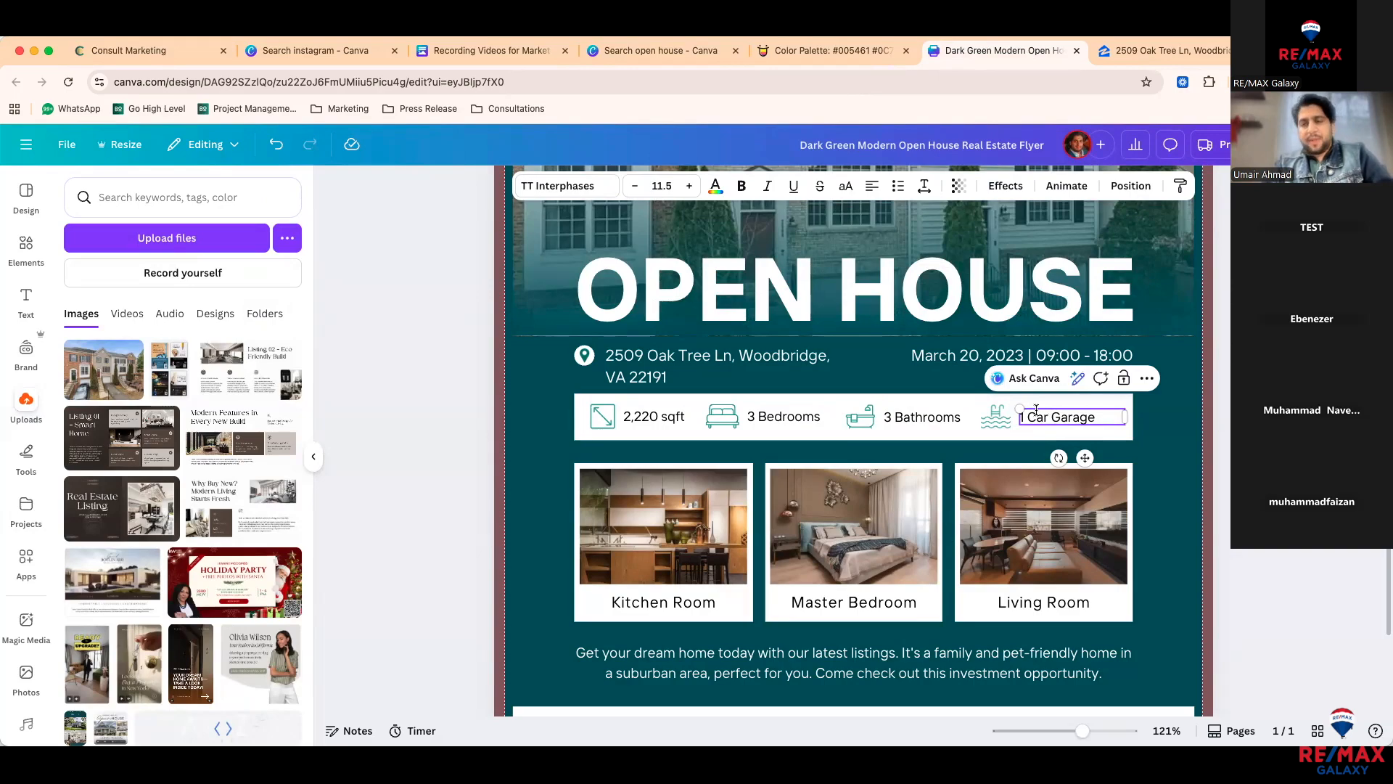
{"action": "left_click", "coordinate": [1029, 436]}
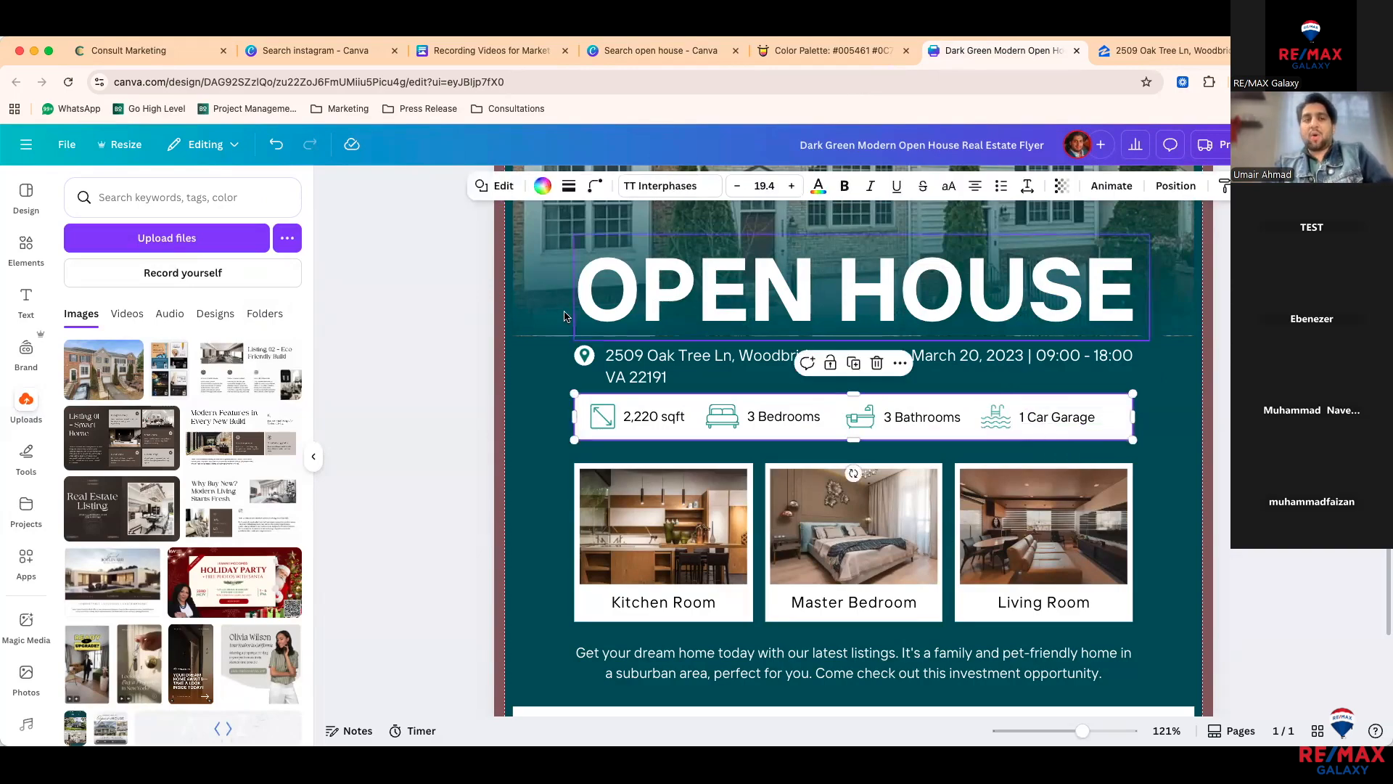
Step: Search the Elements library for 'garage' and filter the results to Graphics
{"action": "left_click", "coordinate": [26, 247]}
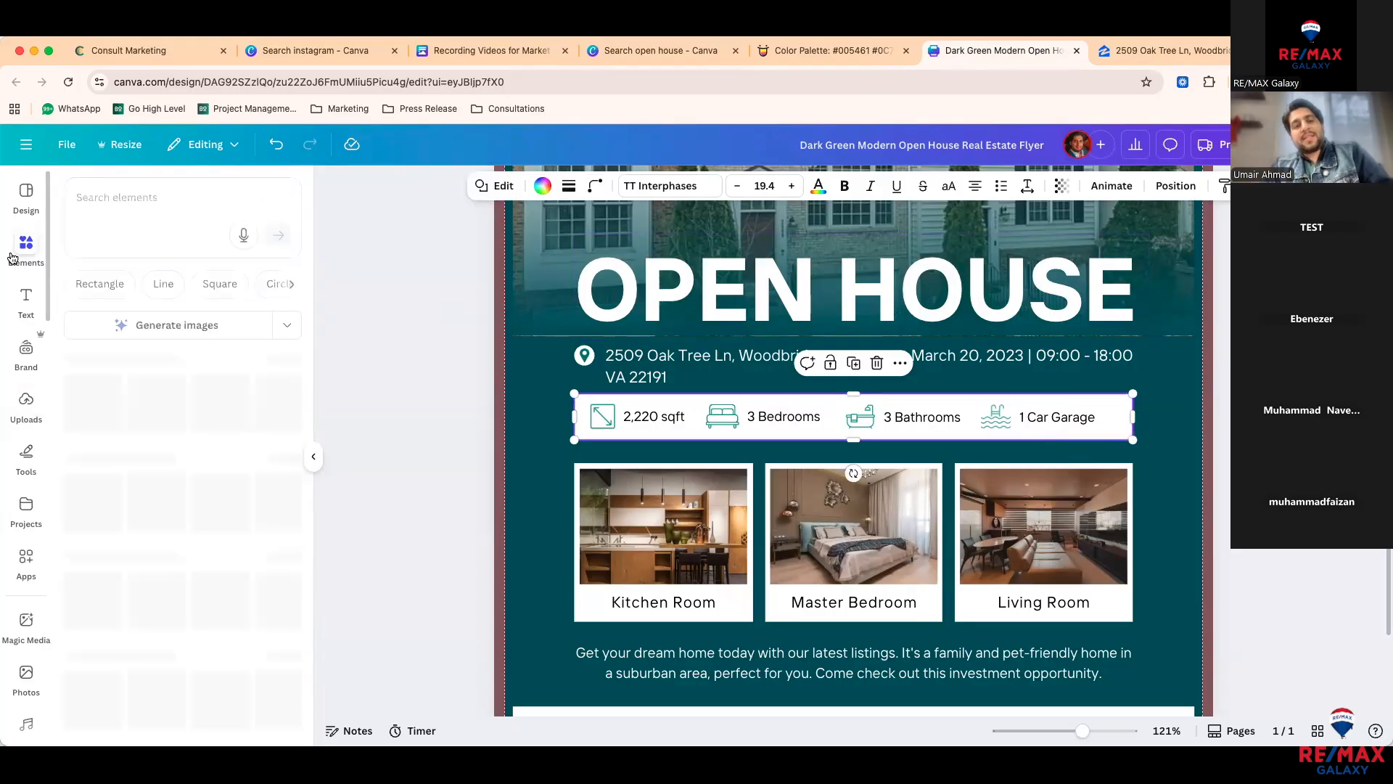
{"action": "left_click", "coordinate": [151, 191]}
{"action": "type", "text": "garage"}
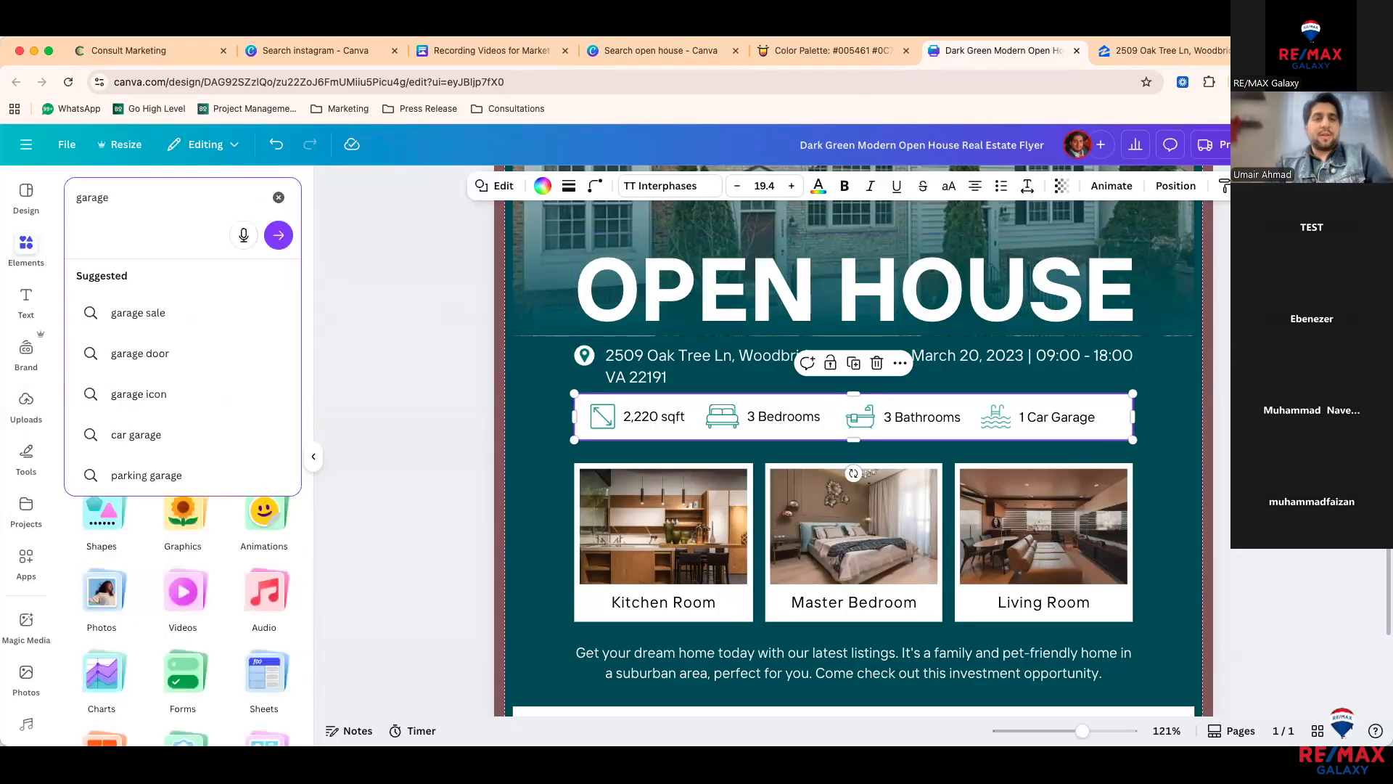
{"action": "key", "text": "Return"}
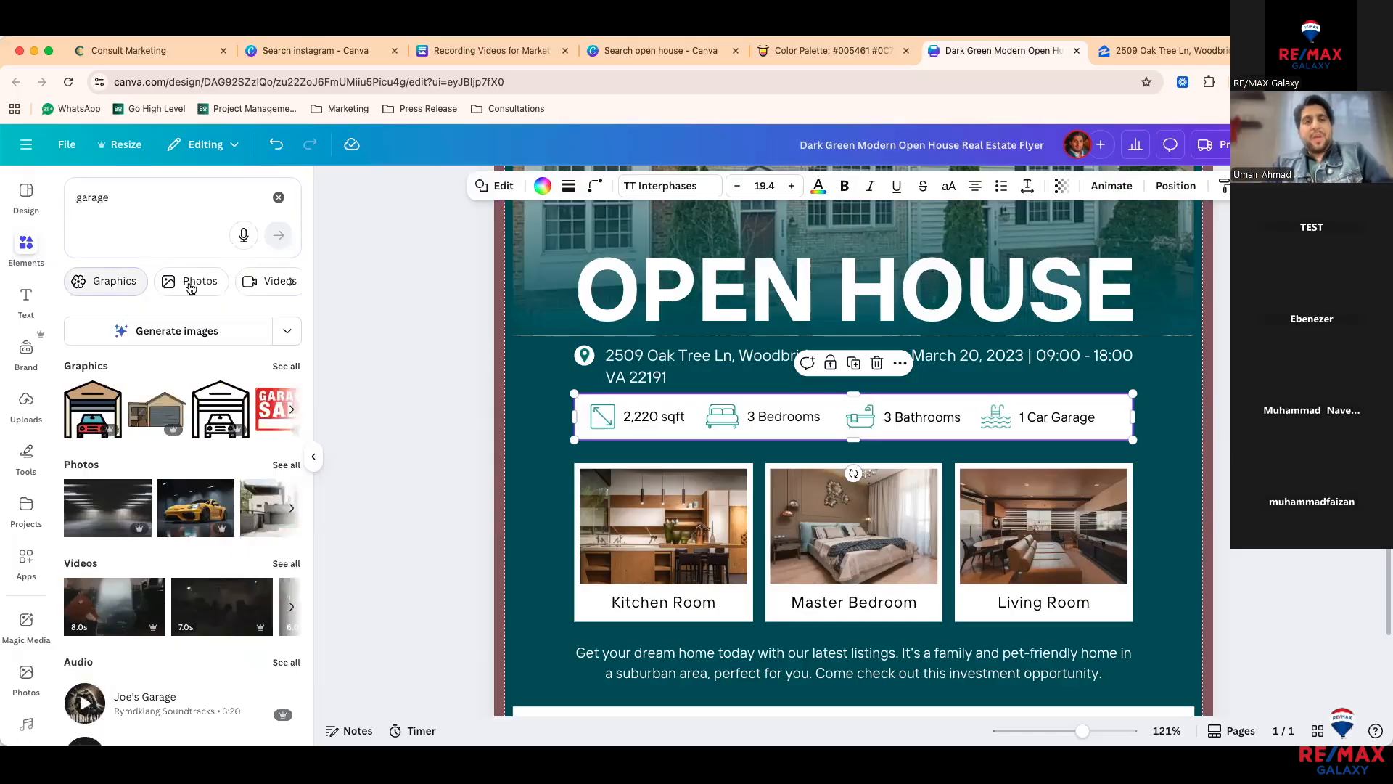
{"action": "scroll", "coordinate": [228, 285], "scroll_direction": "right", "scroll_amount": 1}
{"action": "scroll", "coordinate": [218, 283], "scroll_direction": "left", "scroll_amount": 1}
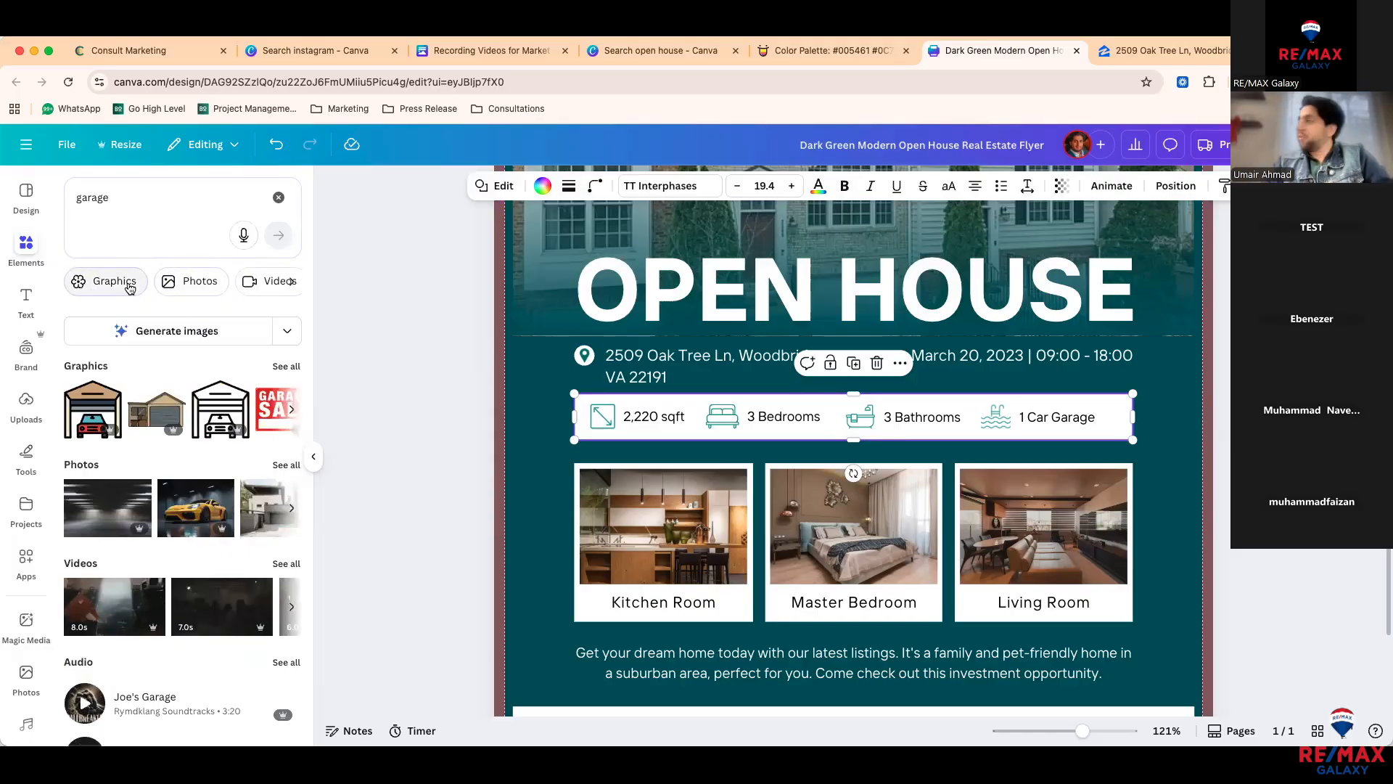
{"action": "left_click", "coordinate": [209, 283]}
{"action": "scroll", "coordinate": [142, 290], "scroll_direction": "down", "scroll_amount": 1}
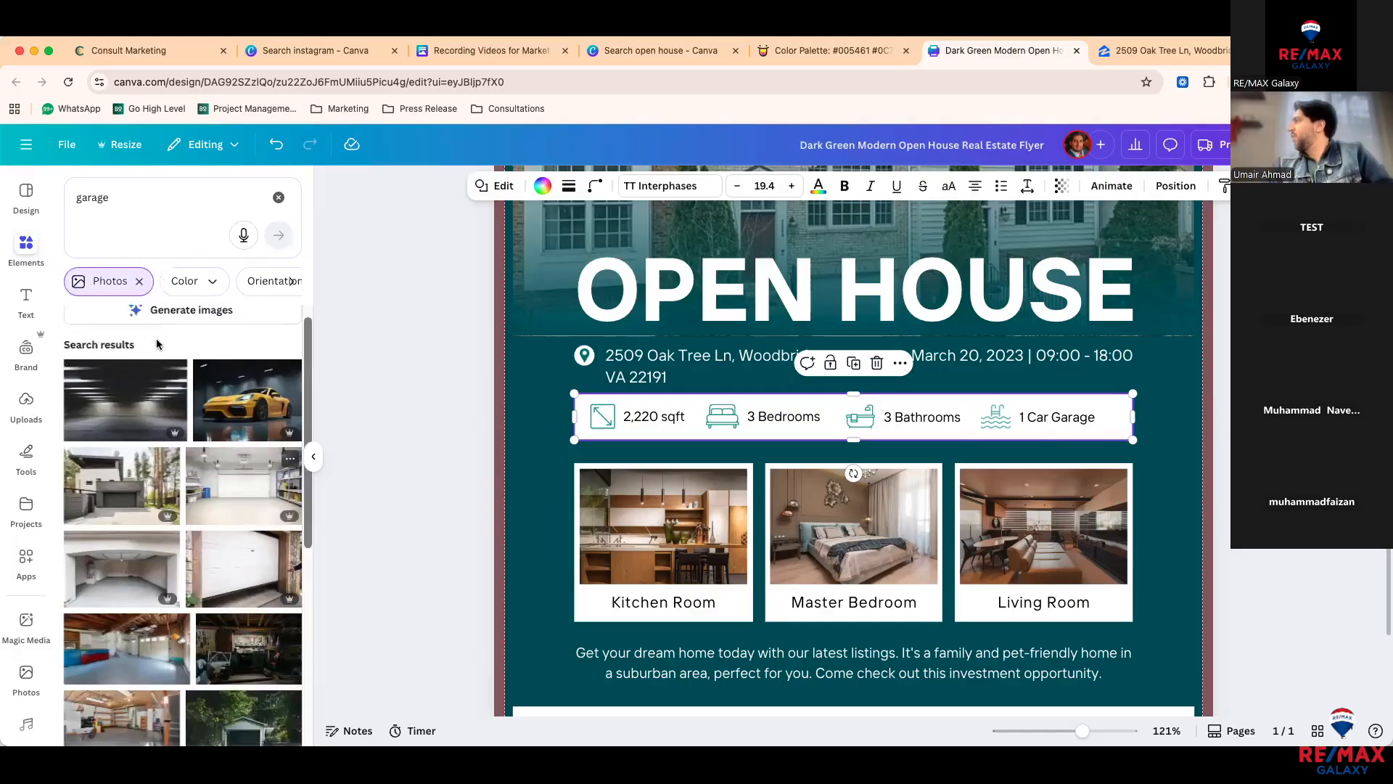
{"action": "left_click", "coordinate": [140, 288]}
{"action": "left_click", "coordinate": [117, 287]}
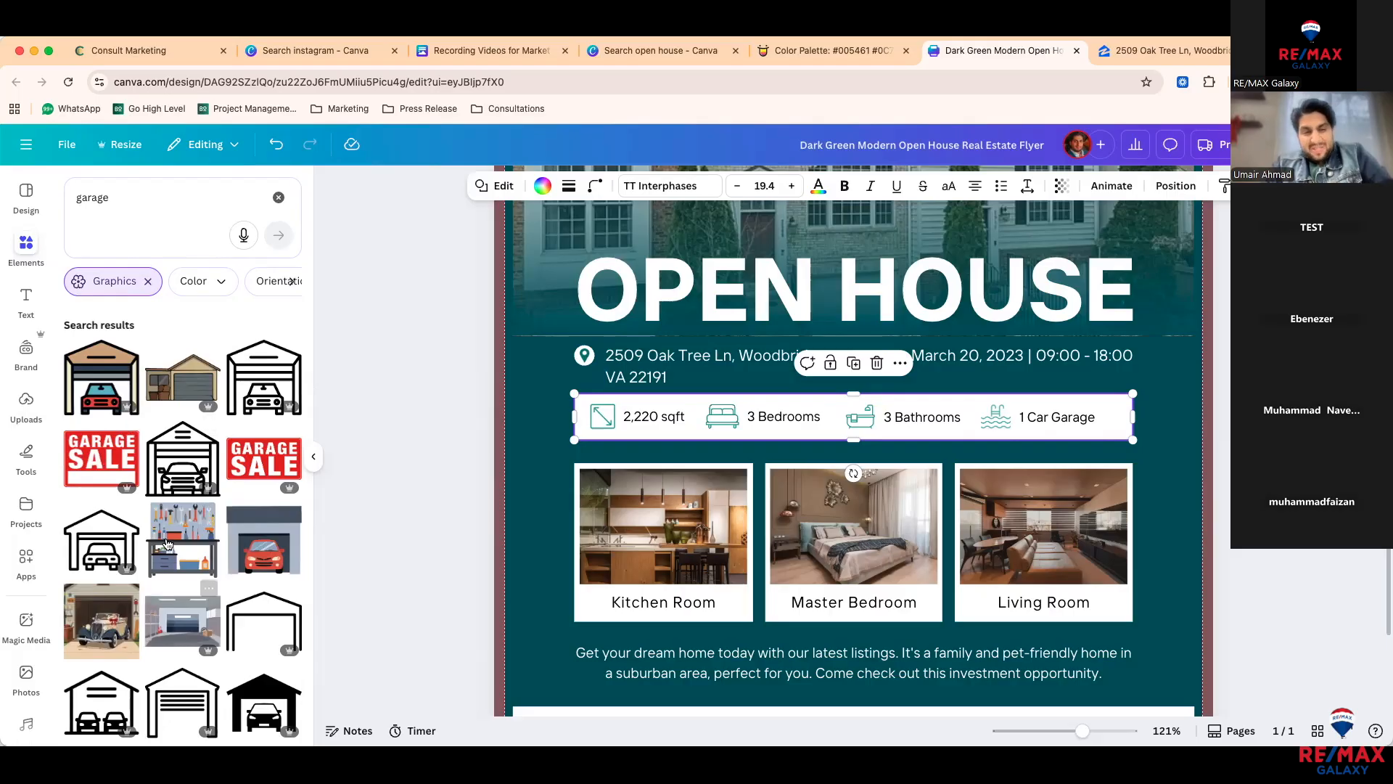
Step: Try the tan garage-with-car graphic on the flyer, resizing it, then delete it
{"action": "scroll", "coordinate": [165, 543], "scroll_direction": "down", "scroll_amount": 1}
{"action": "left_click", "coordinate": [100, 366]}
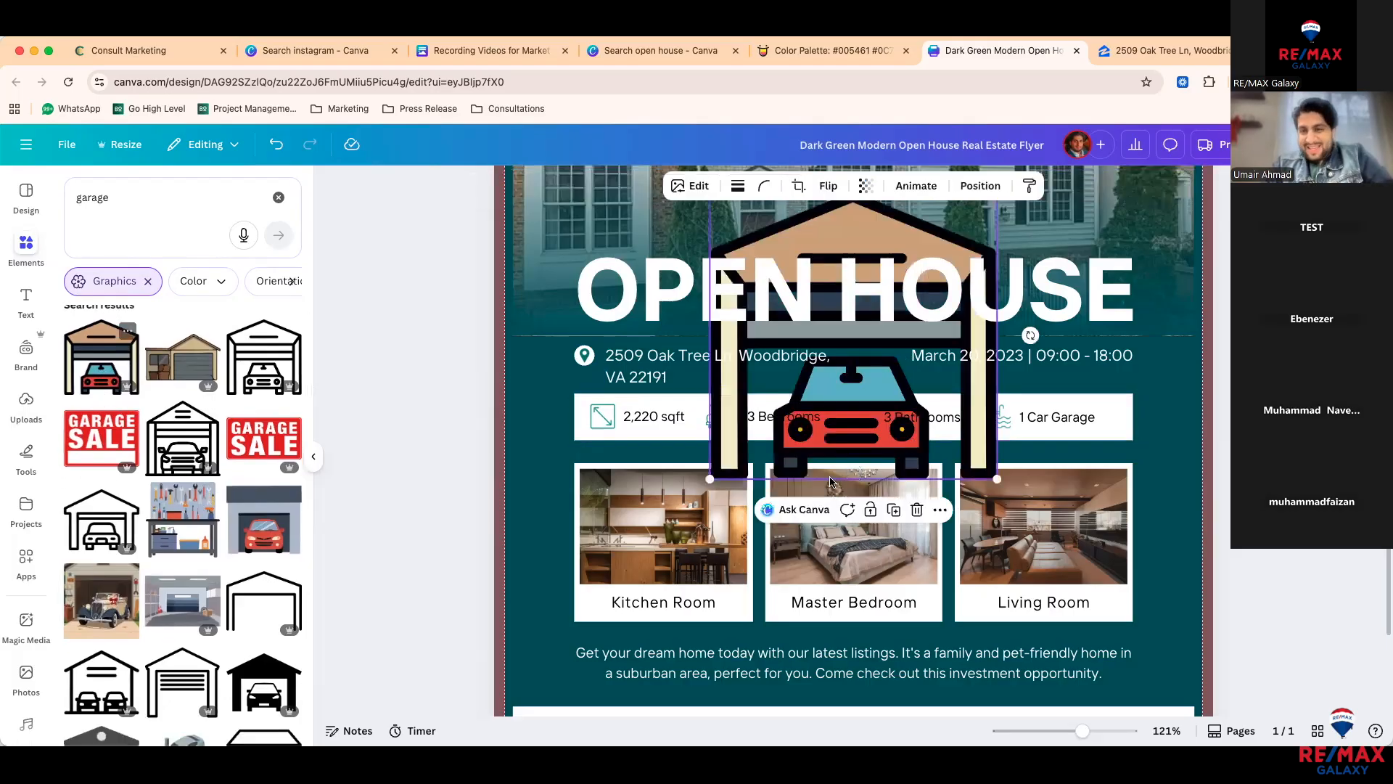
{"action": "left_click_drag", "start_coordinate": [803, 392], "coordinate": [830, 479]}
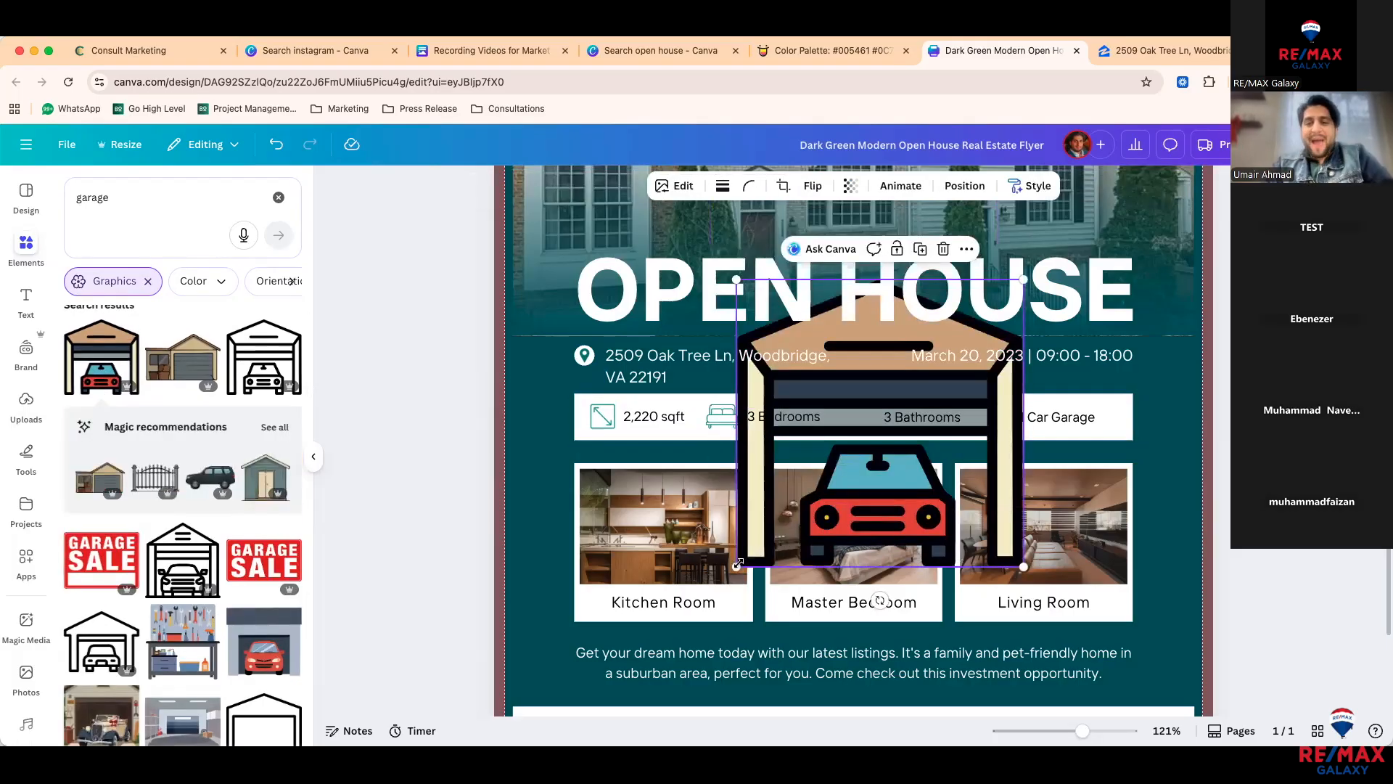
{"action": "left_click_drag", "start_coordinate": [738, 563], "coordinate": [952, 475]}
{"action": "left_click_drag", "start_coordinate": [946, 377], "coordinate": [944, 433]}
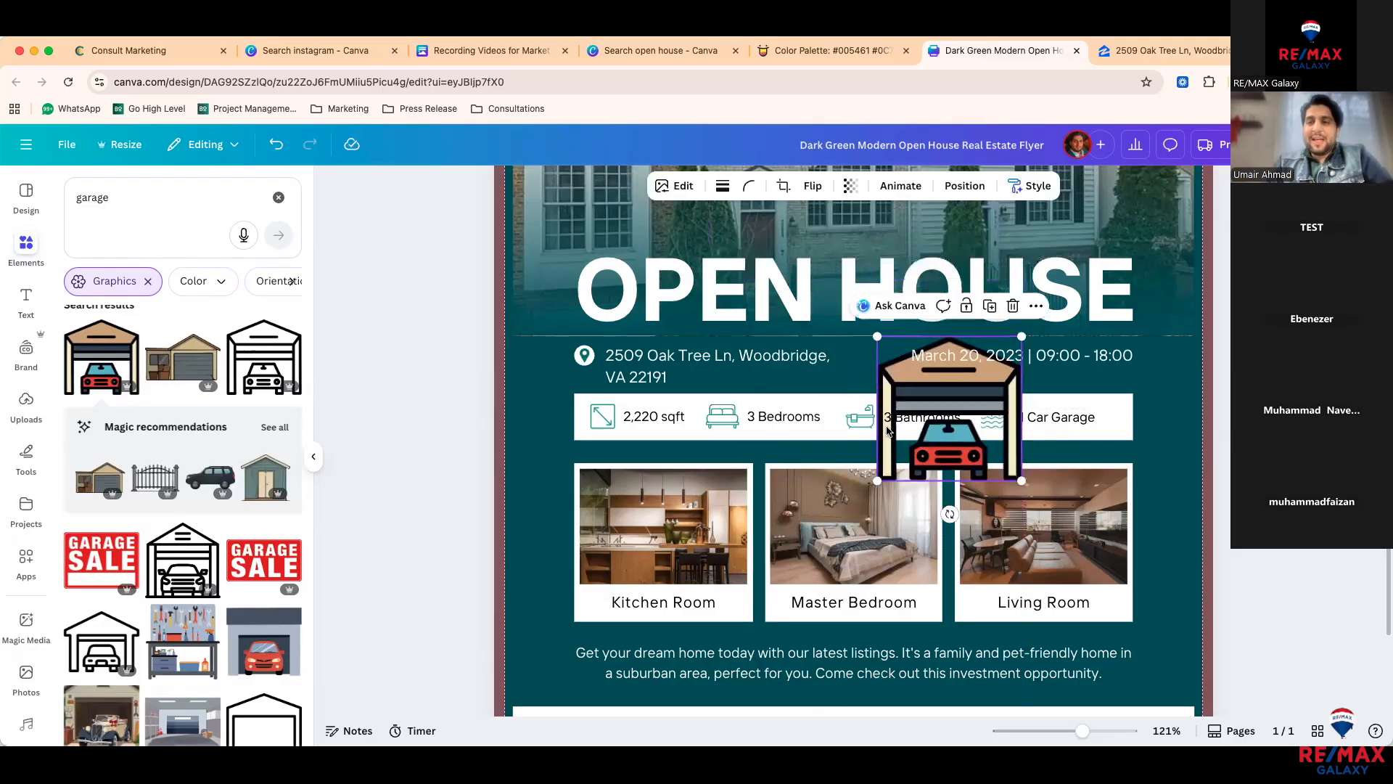
{"action": "key", "text": "Delete"}
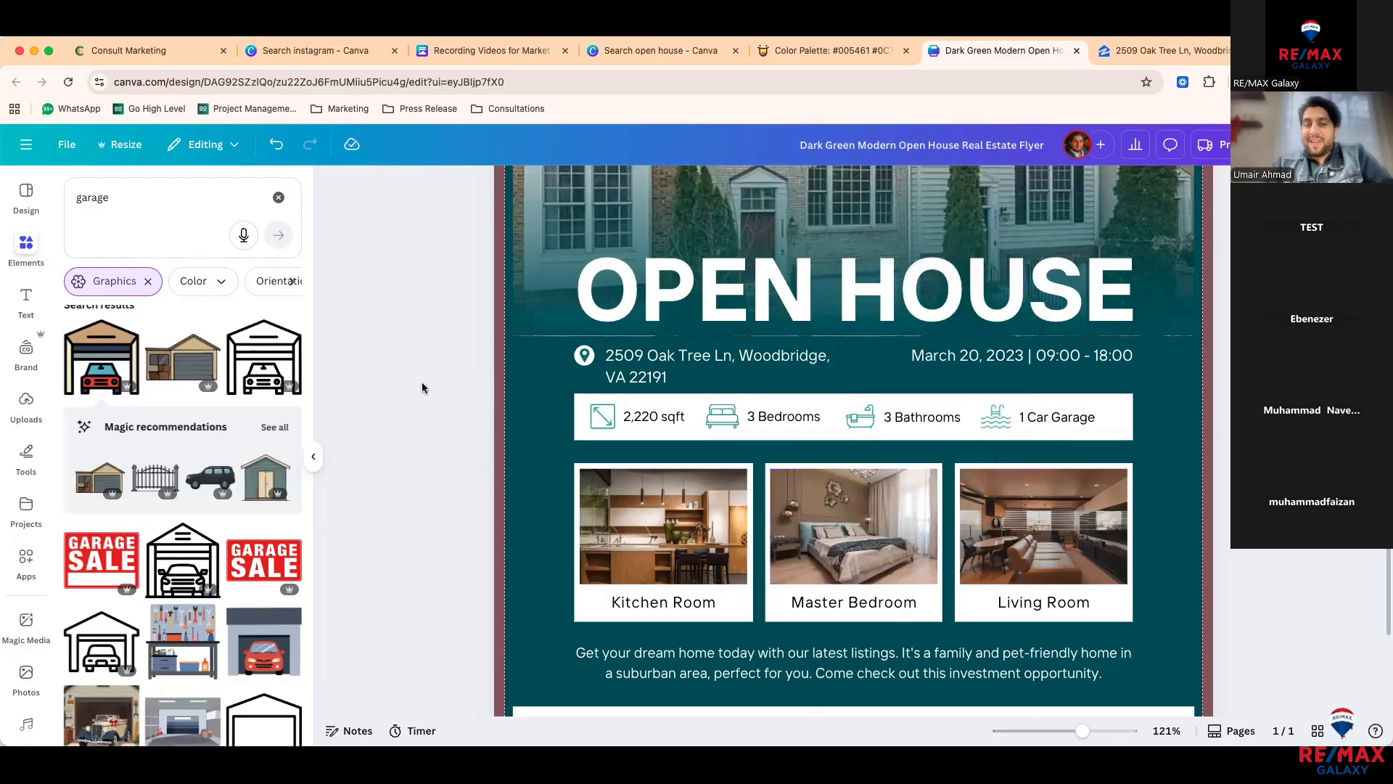
Step: Replace the old pool icon with the black garage outline graphic on the features row
{"action": "left_click", "coordinate": [989, 421]}
{"action": "key", "text": "Delete"}
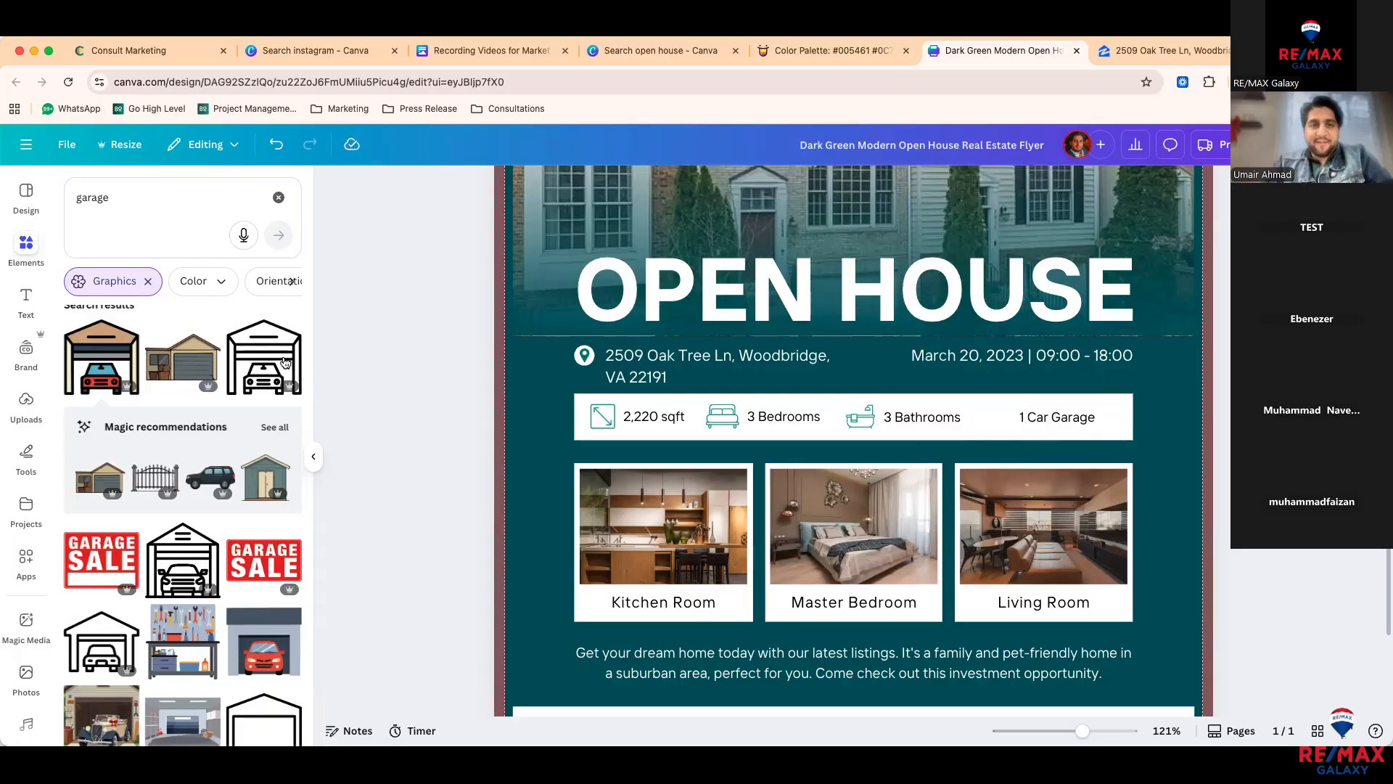
{"action": "left_click", "coordinate": [108, 645]}
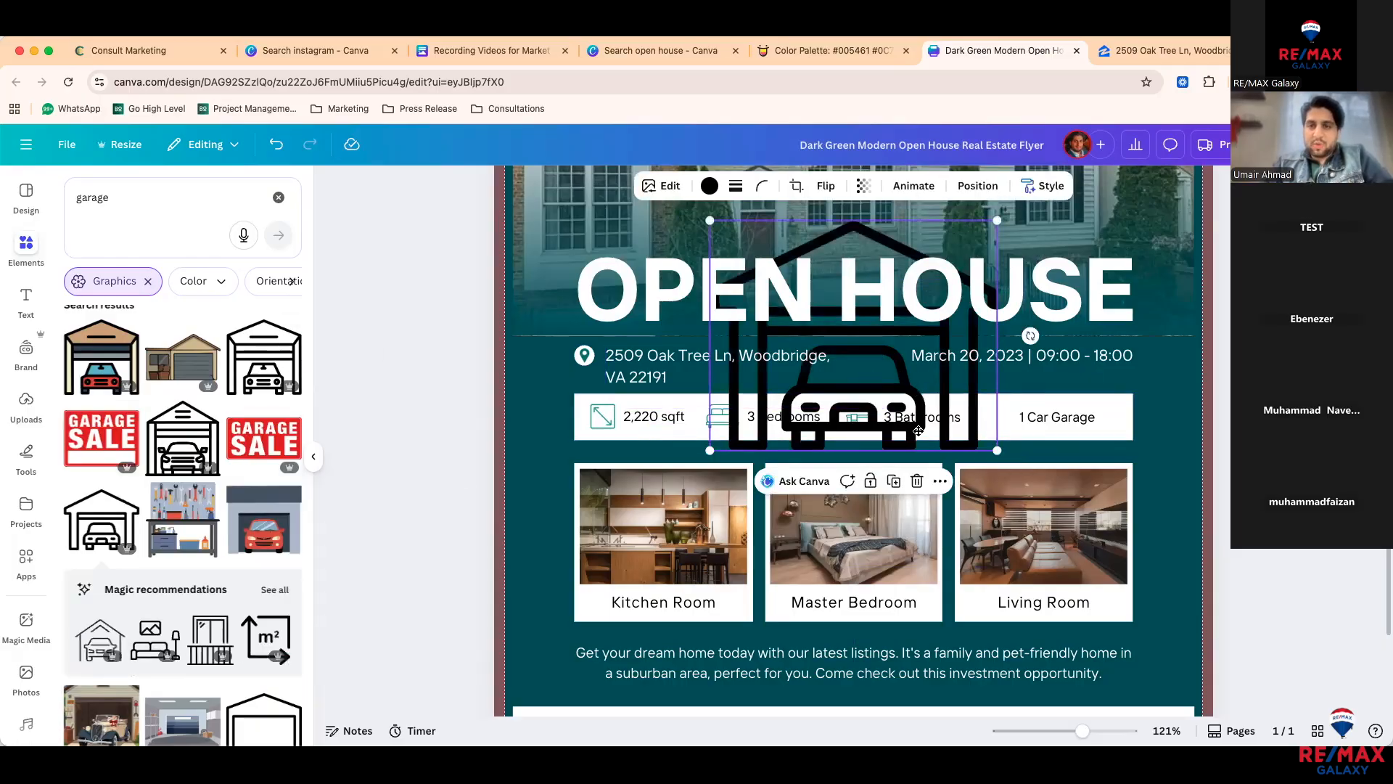
{"action": "left_click_drag", "start_coordinate": [918, 431], "coordinate": [917, 536]}
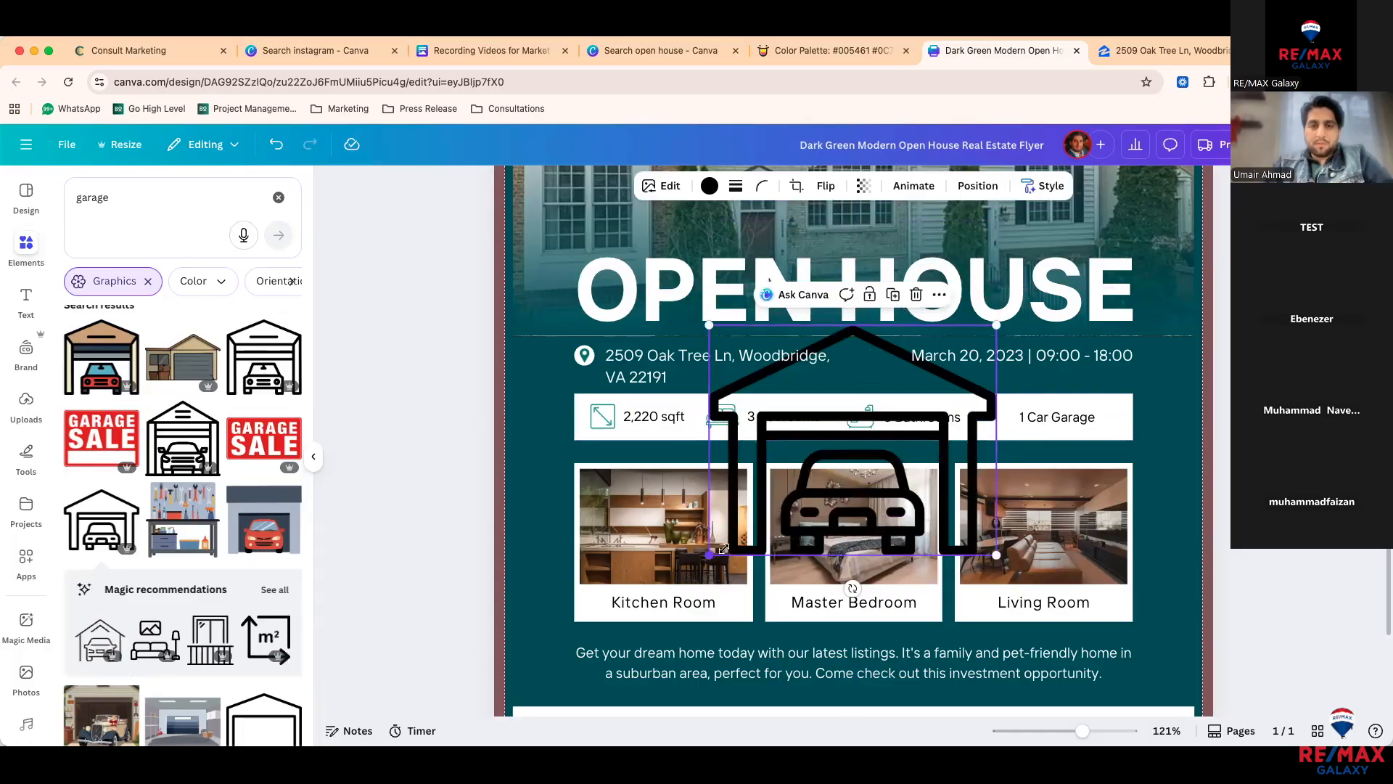
{"action": "left_click_drag", "start_coordinate": [709, 555], "coordinate": [984, 421]}
Step: Recolour the garage outline with the eyedropper to the icons' teal #59B3AB
{"action": "left_click", "coordinate": [709, 186]}
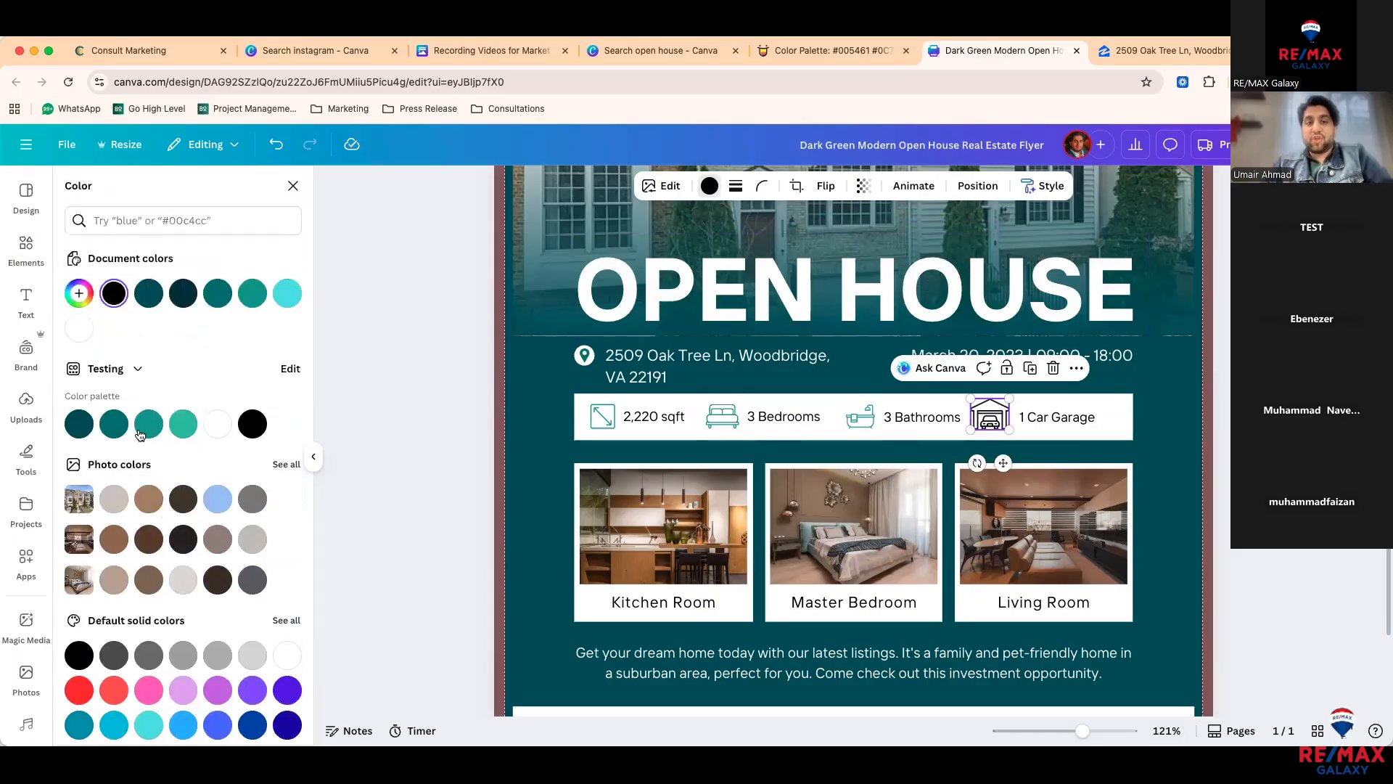
{"action": "left_click", "coordinate": [114, 423]}
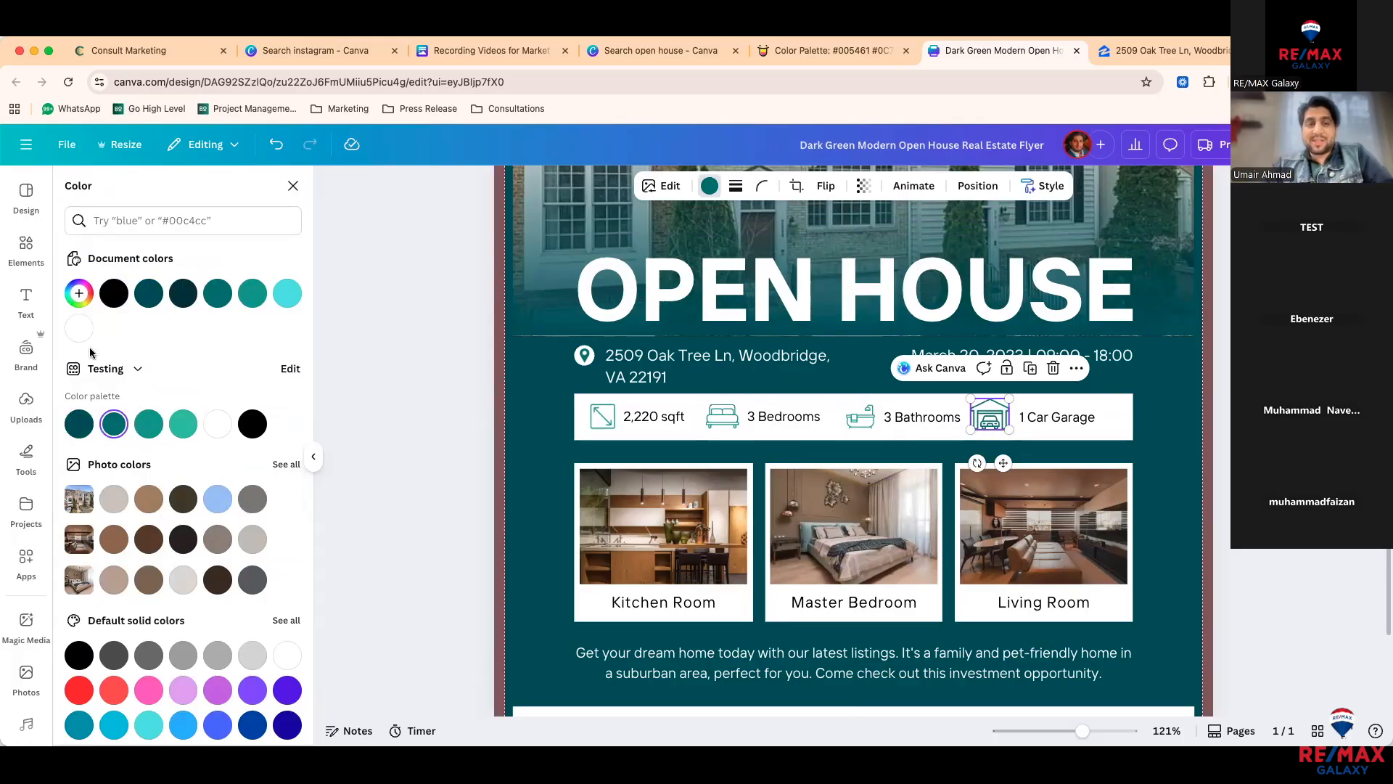
{"action": "left_click", "coordinate": [79, 306]}
{"action": "left_click", "coordinate": [264, 450]}
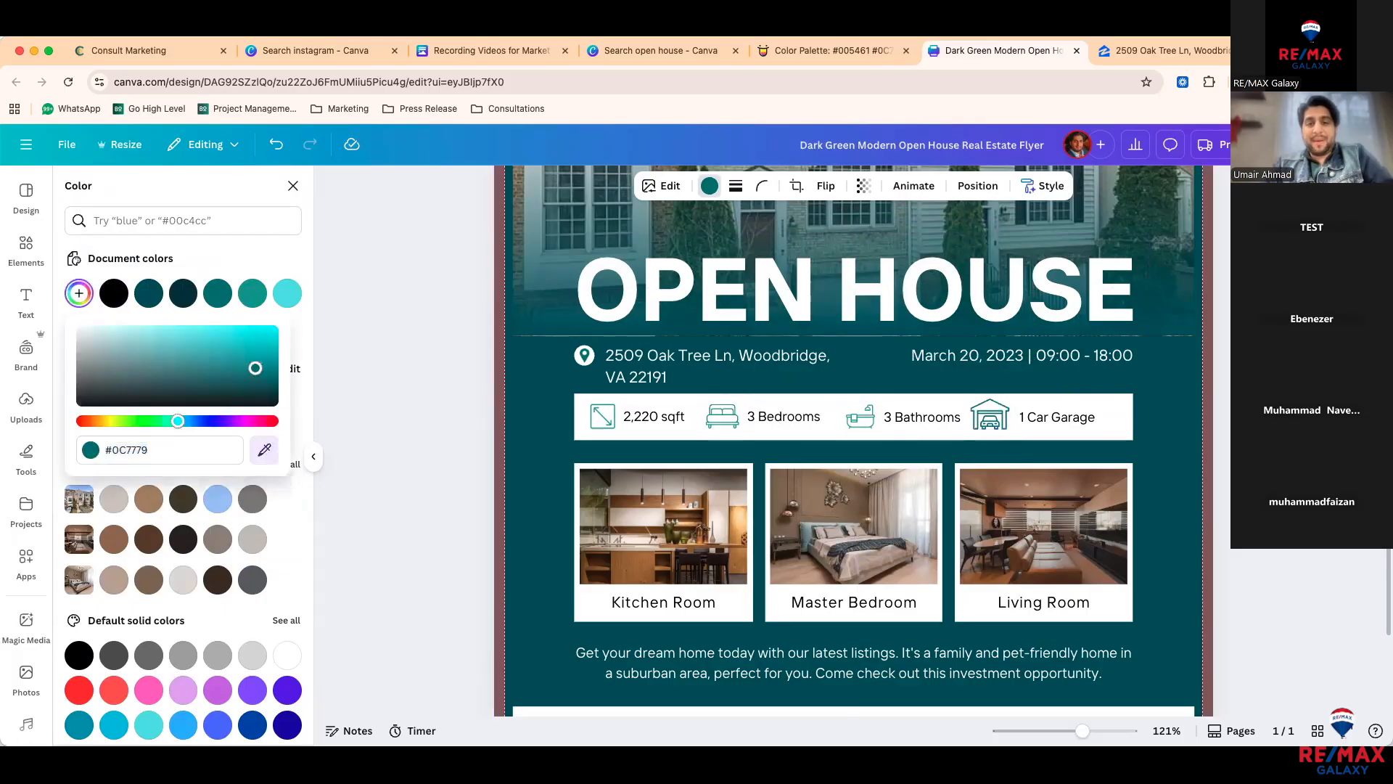
{"action": "left_click", "coordinate": [613, 424]}
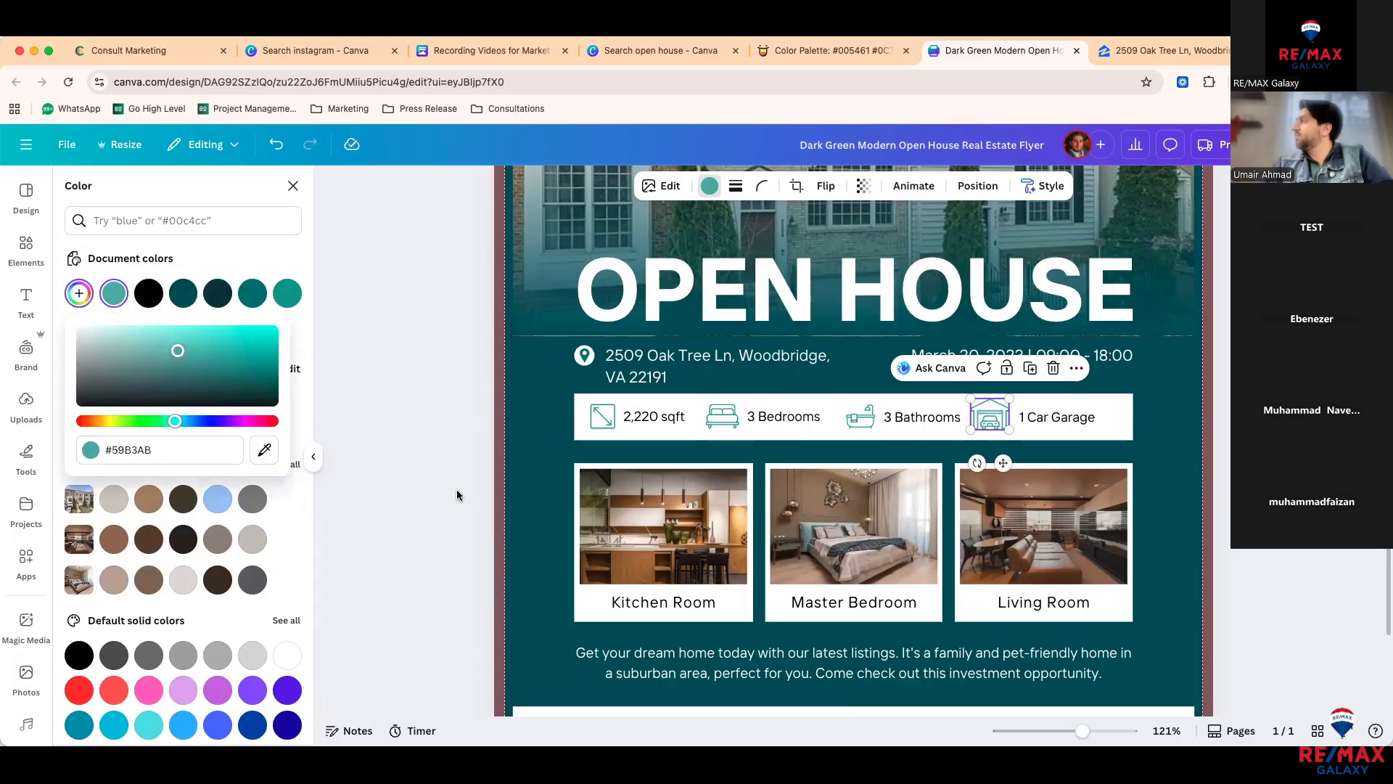
{"action": "left_click", "coordinate": [451, 485]}
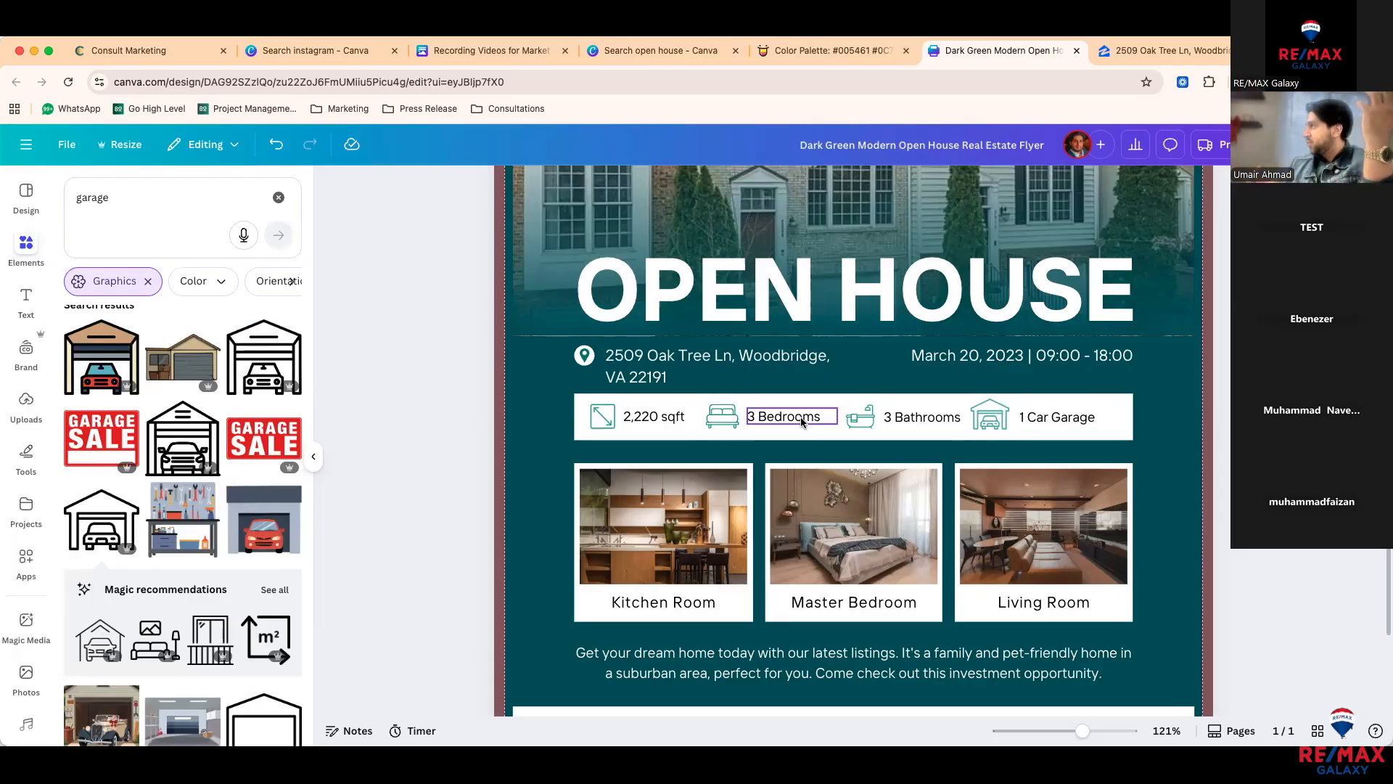
Step: Resize the garage icon to match the bathtub icon and return it beside '1 Car Garage'
{"action": "left_click", "coordinate": [987, 418]}
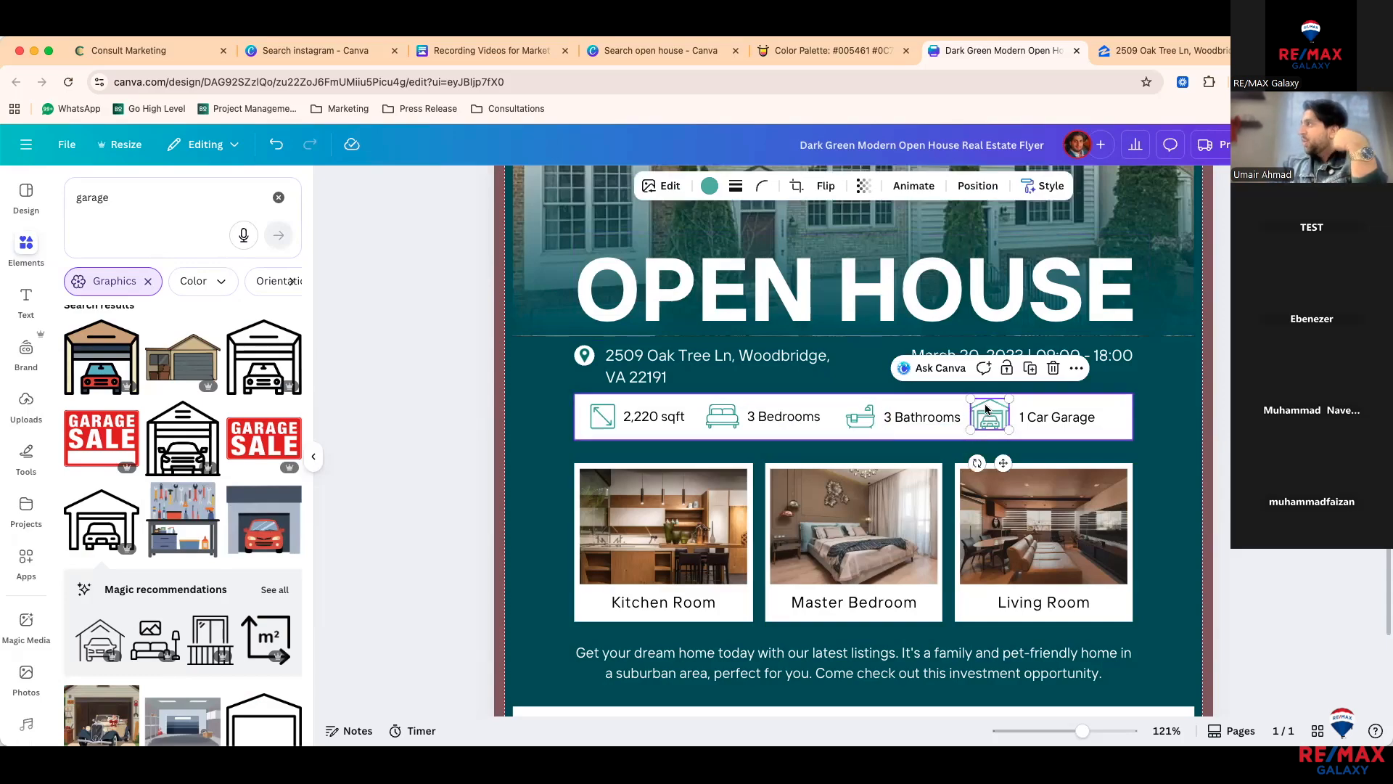
{"action": "left_click_drag", "start_coordinate": [1000, 407], "coordinate": [830, 408]}
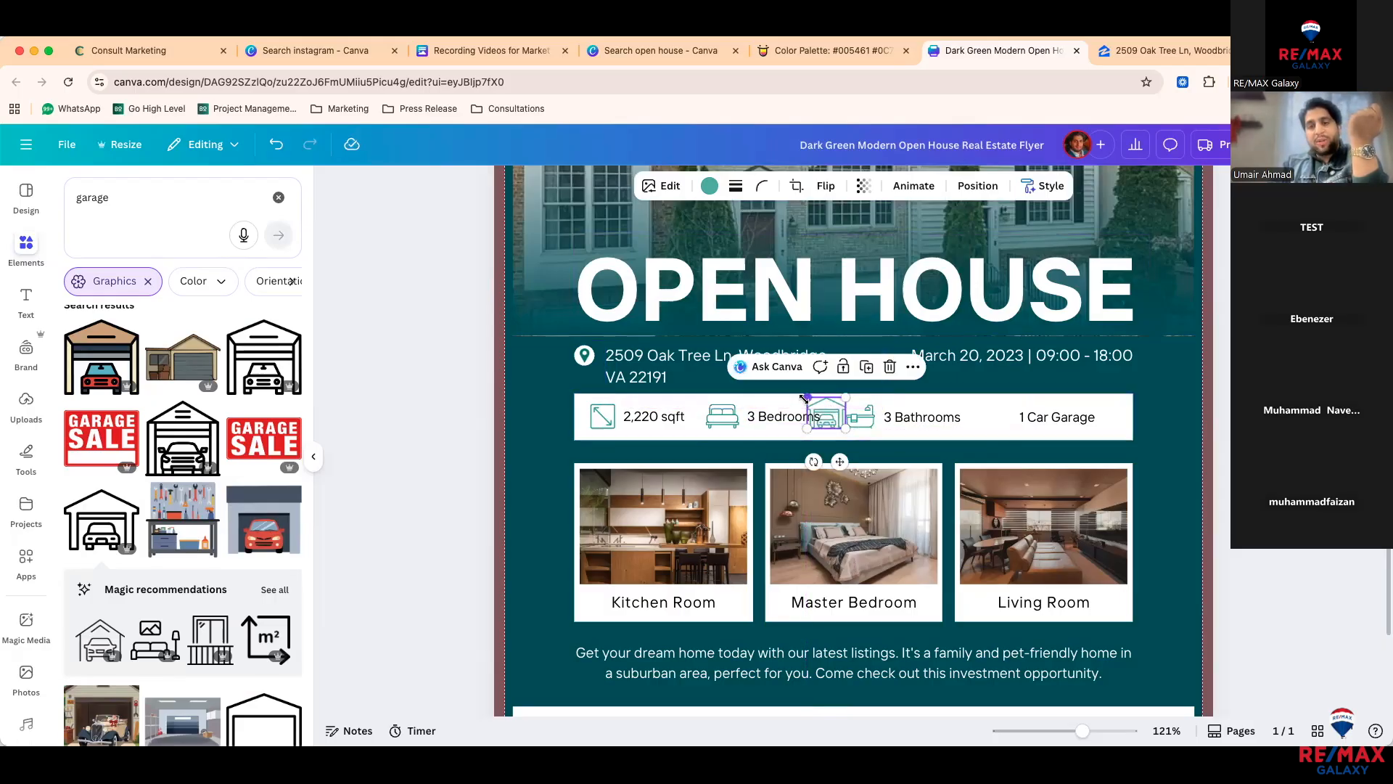
{"action": "left_click_drag", "start_coordinate": [805, 399], "coordinate": [809, 402]}
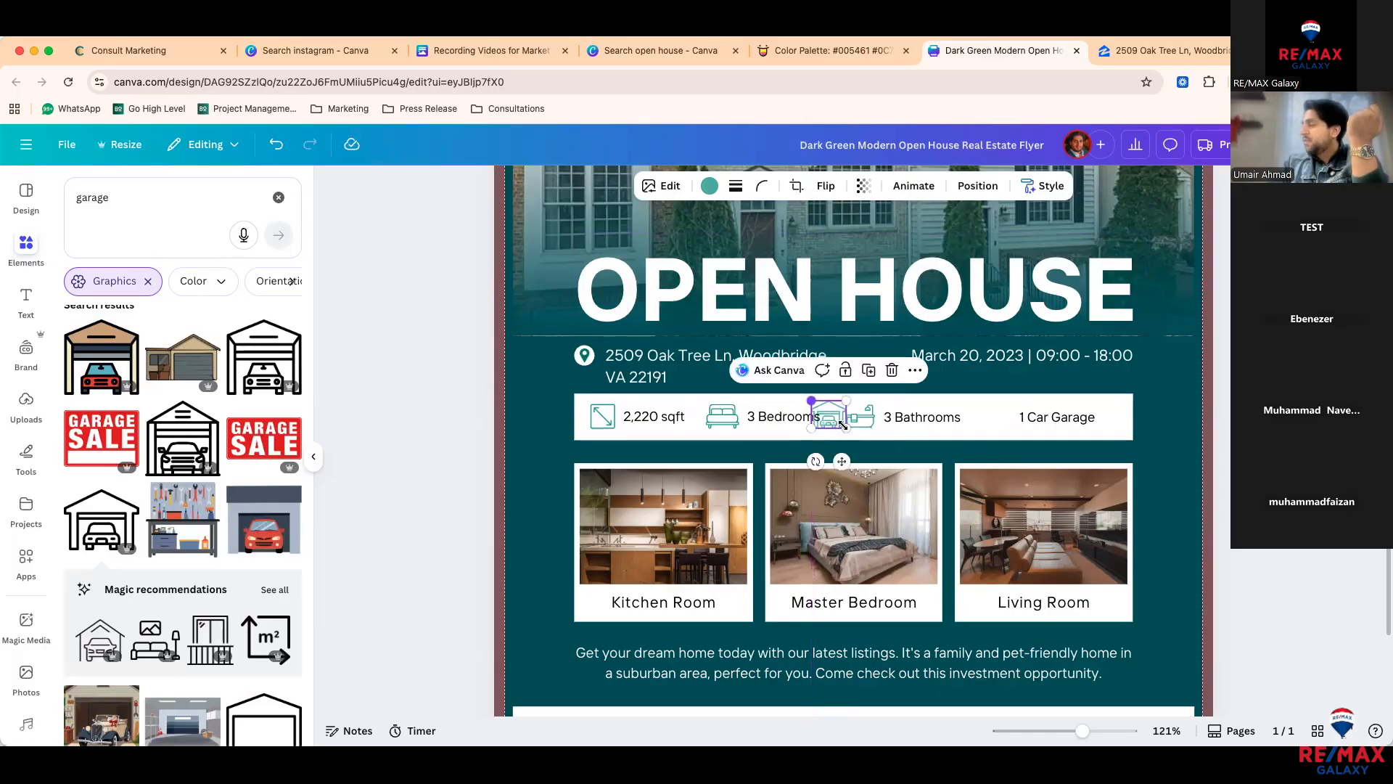
{"action": "left_click_drag", "start_coordinate": [852, 462], "coordinate": [1008, 462]}
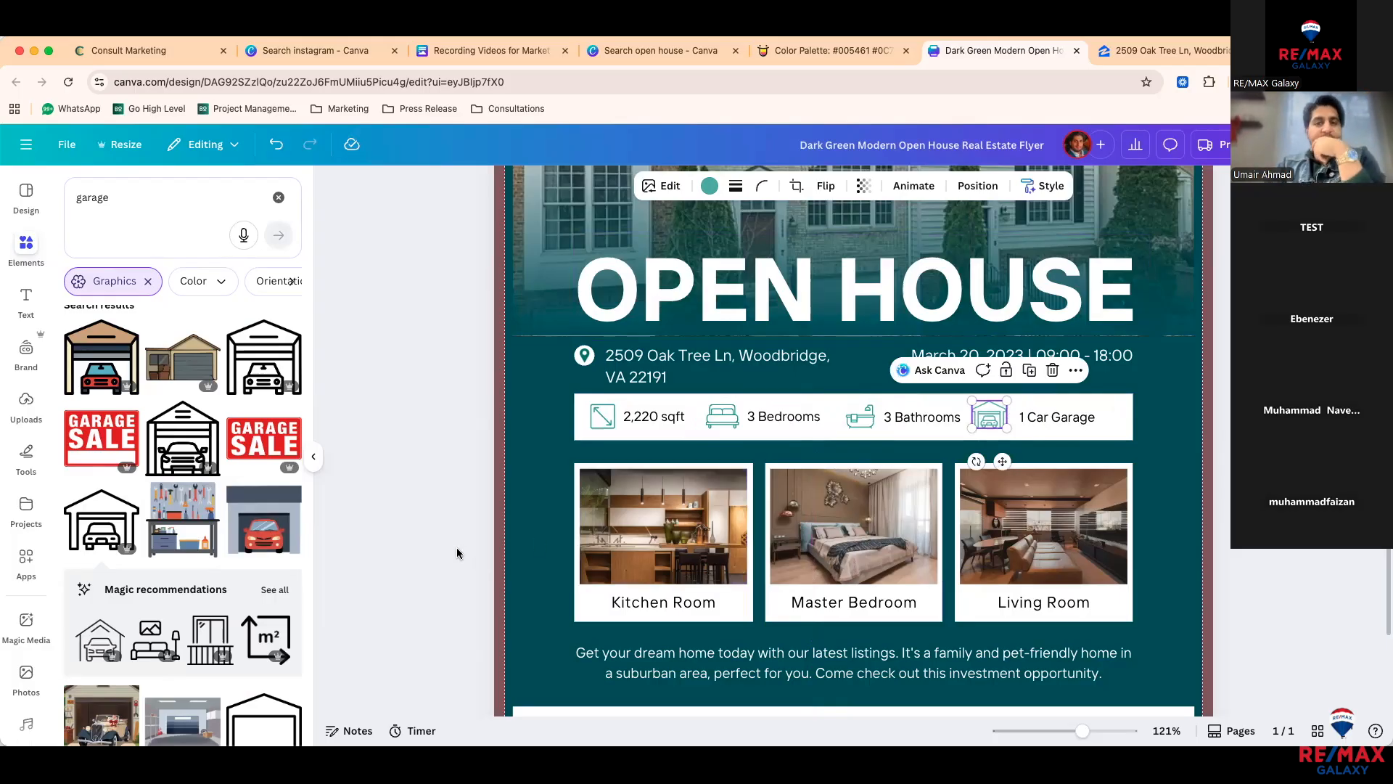
{"action": "left_click", "coordinate": [546, 537]}
{"action": "scroll", "coordinate": [547, 541], "scroll_direction": "down", "scroll_amount": 3}
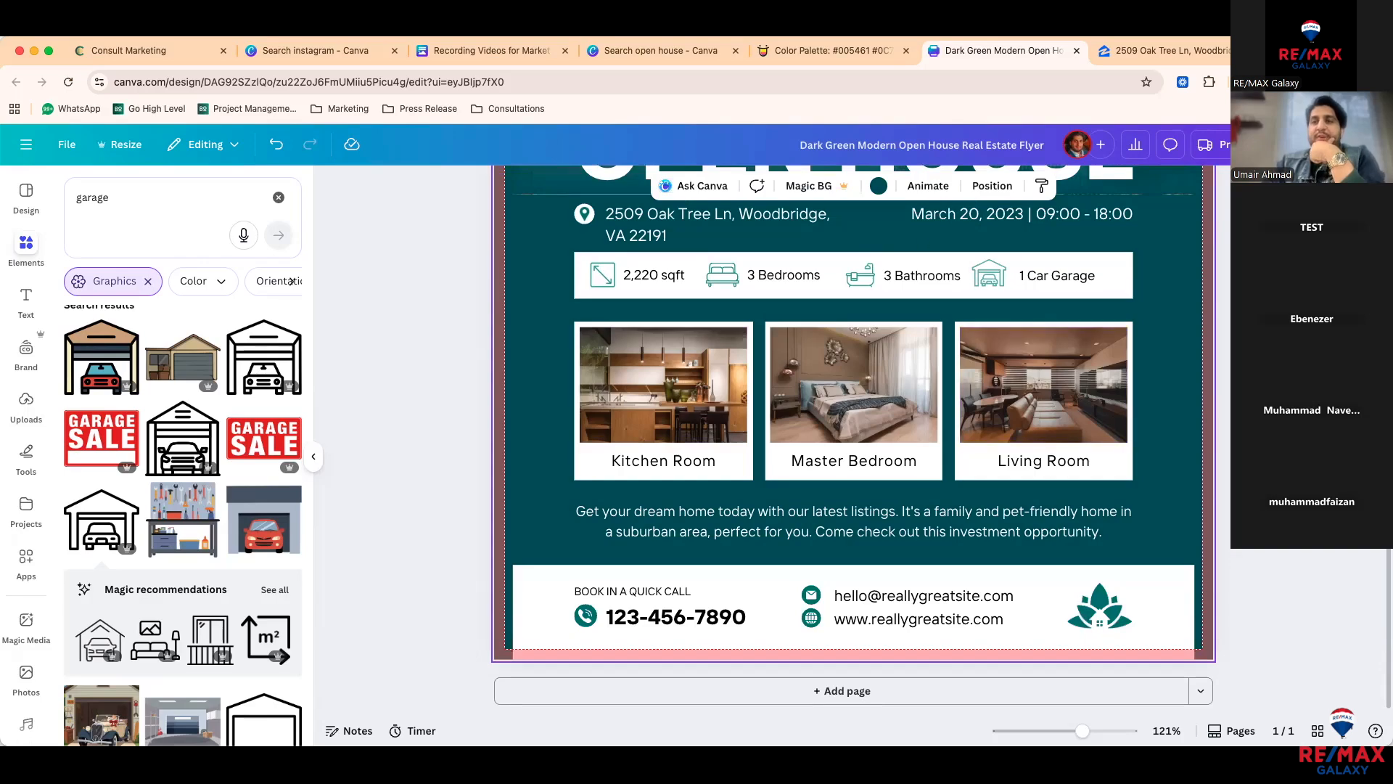
{"action": "left_click", "coordinate": [1144, 57]}
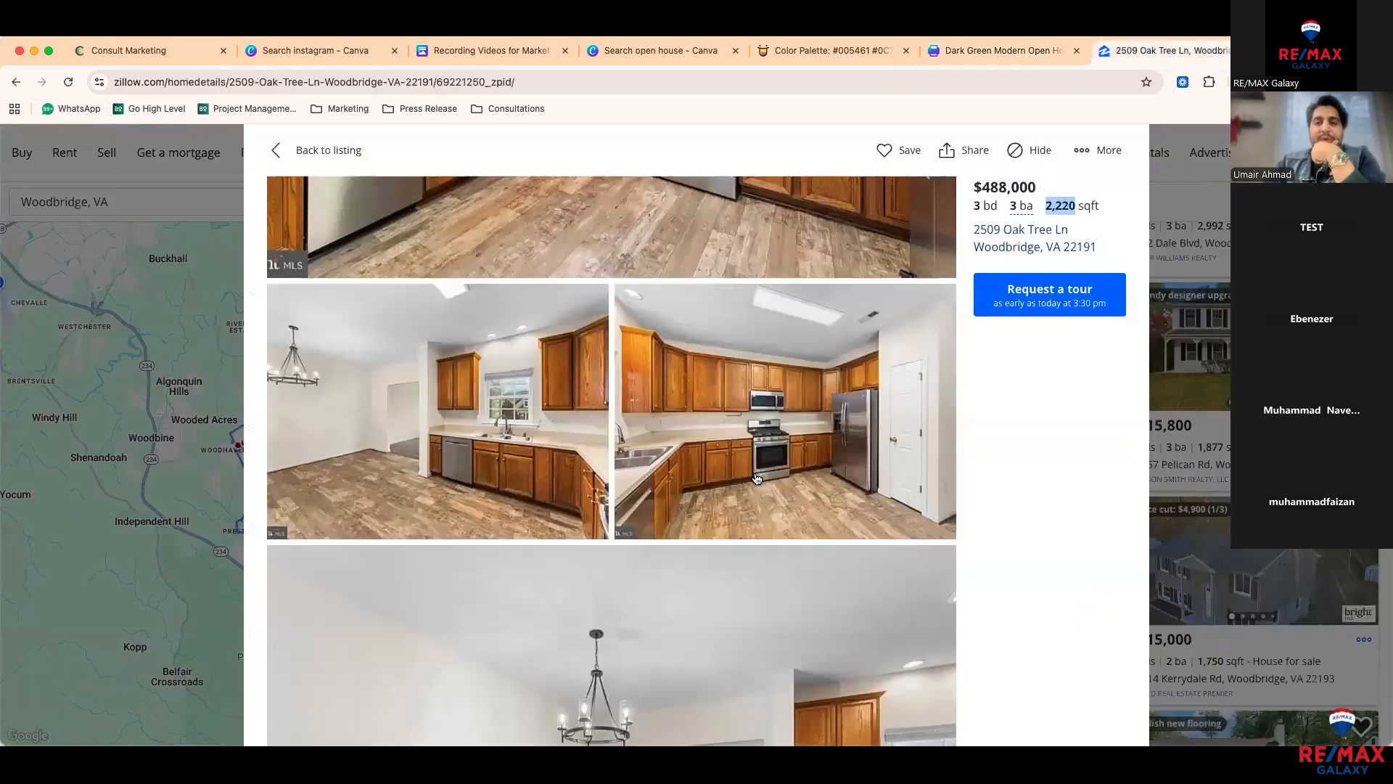
{"action": "right_click", "coordinate": [797, 486]}
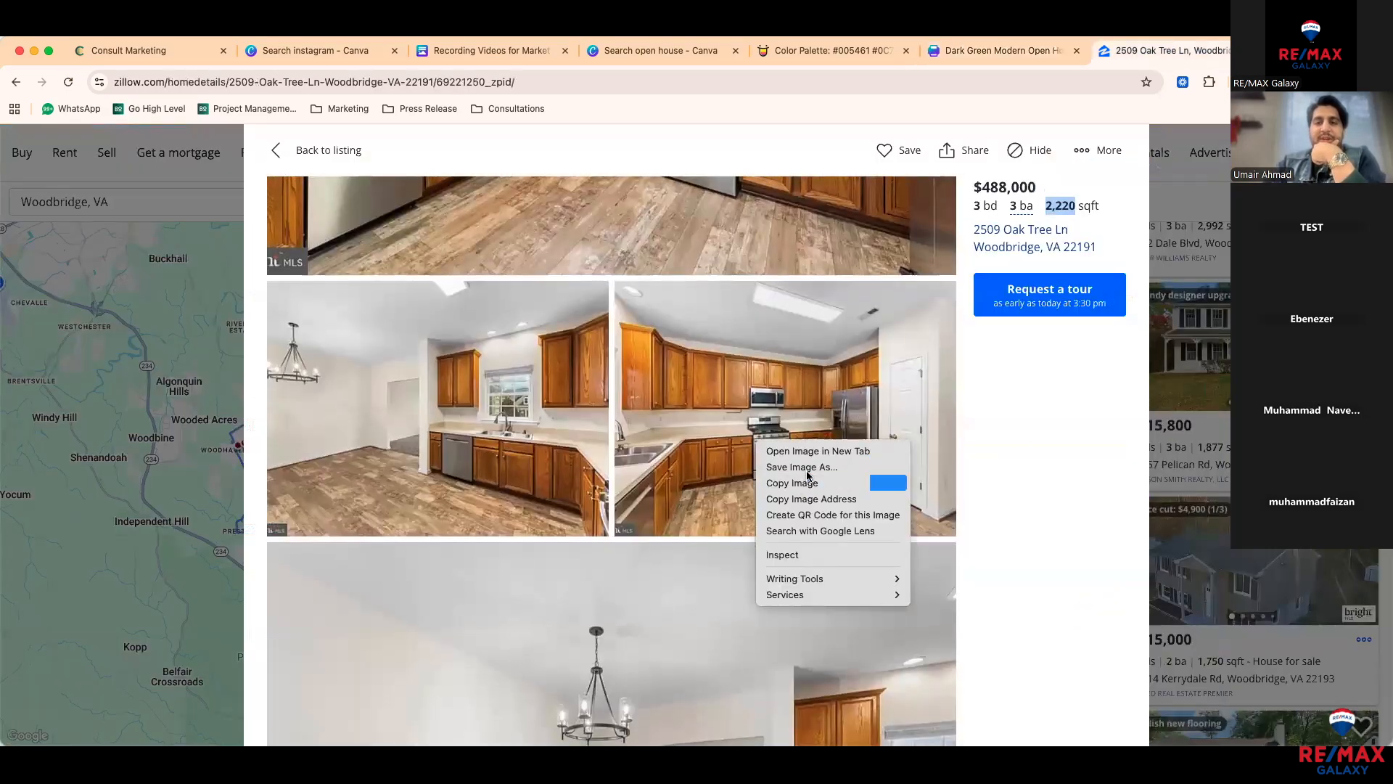
{"action": "left_click", "coordinate": [803, 483]}
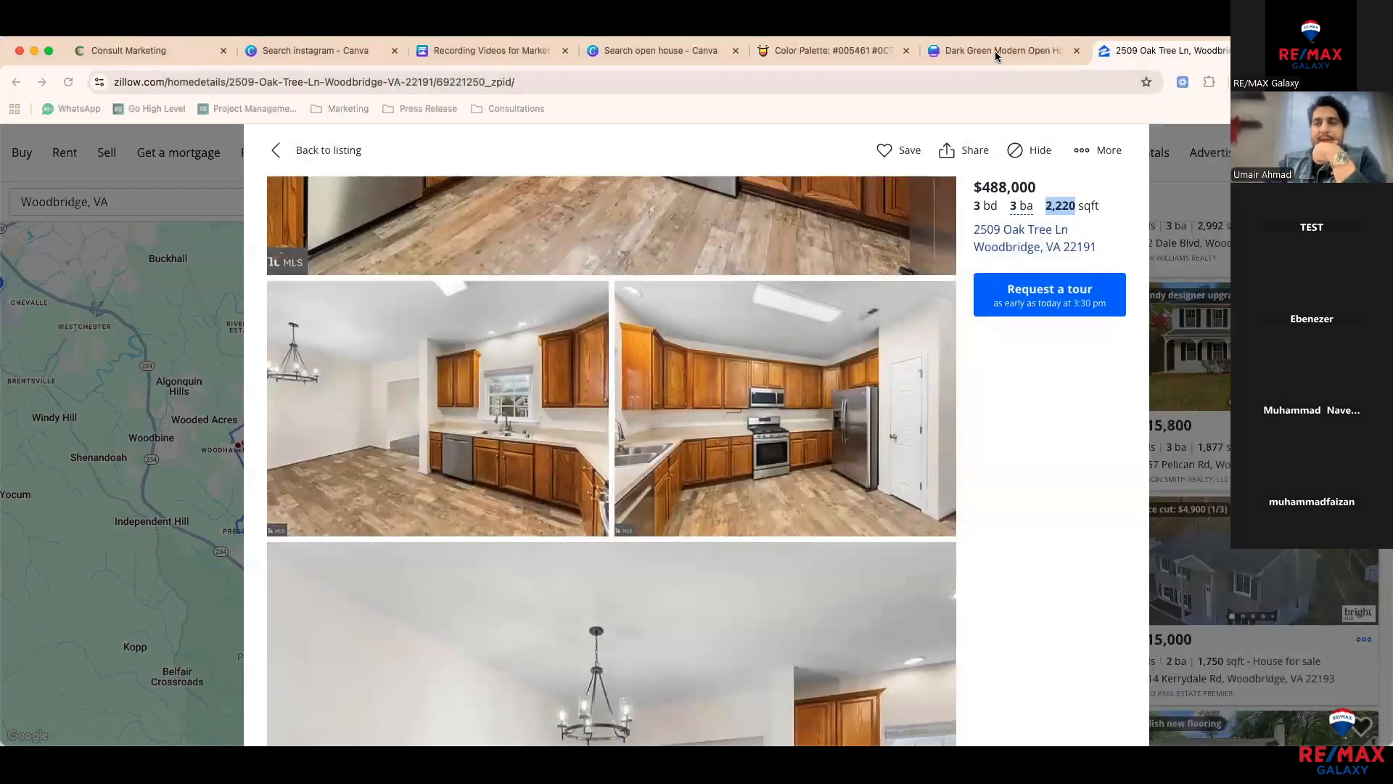
Step: Browse through the listing's interior photos, glancing back at the flyer
{"action": "left_click", "coordinate": [999, 53]}
{"action": "left_click", "coordinate": [1130, 50]}
{"action": "scroll", "coordinate": [724, 468], "scroll_direction": "down", "scroll_amount": 10}
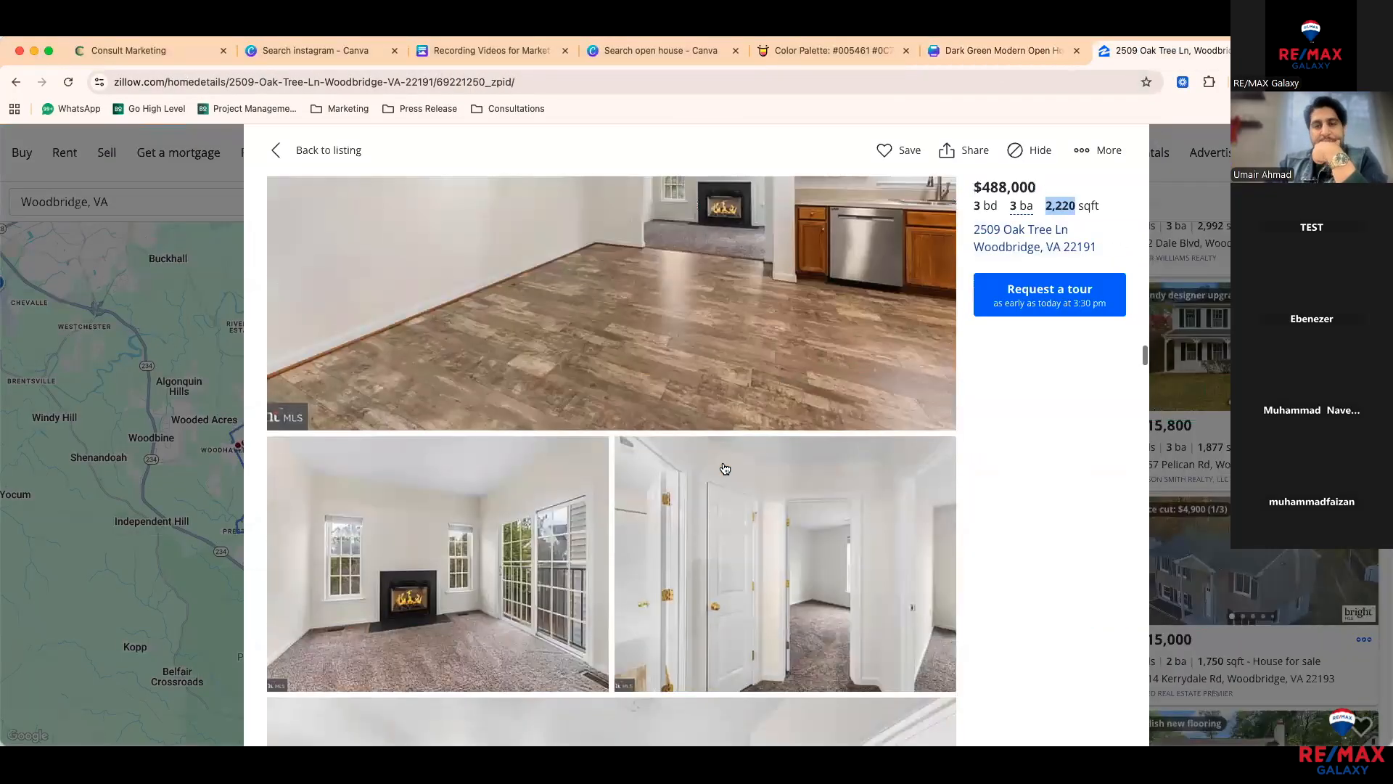
{"action": "scroll", "coordinate": [724, 468], "scroll_direction": "down", "scroll_amount": 15}
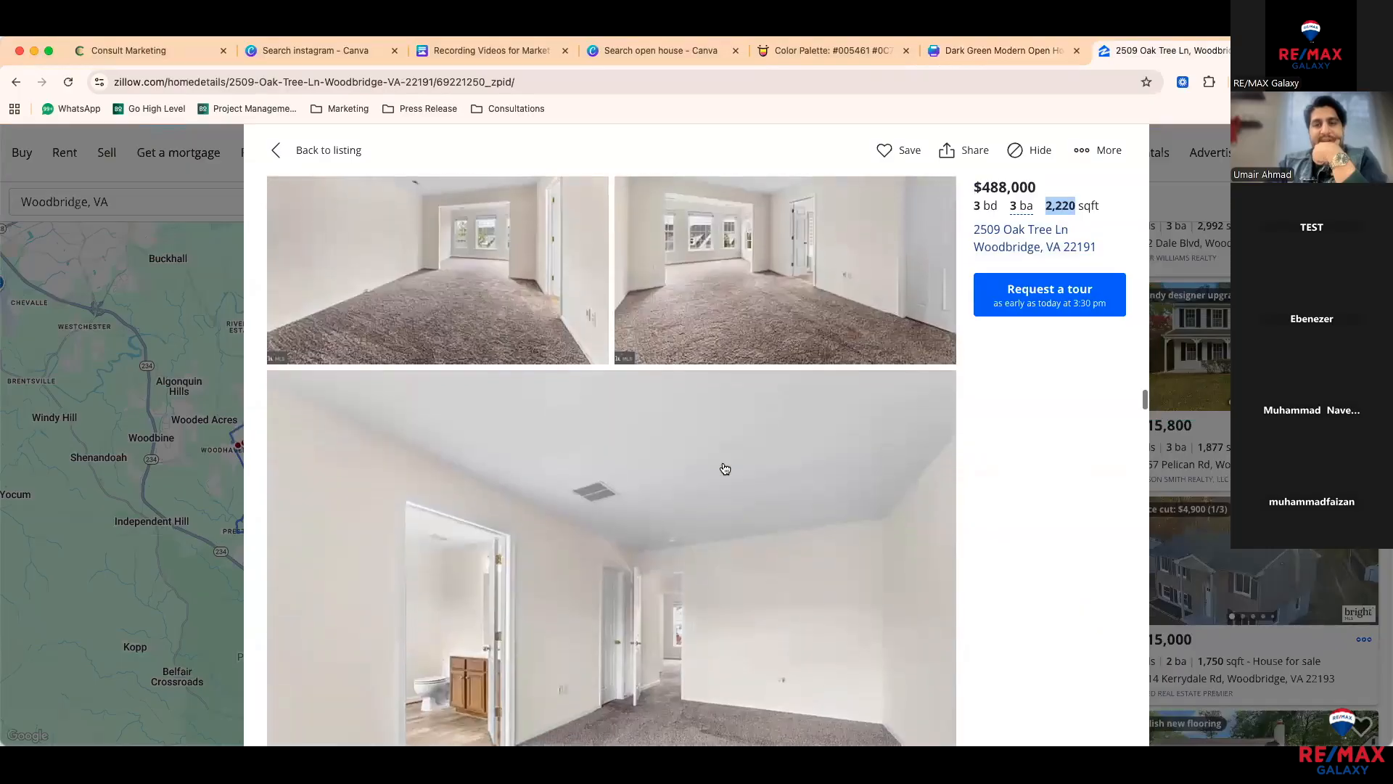
{"action": "scroll", "coordinate": [724, 468], "scroll_direction": "down", "scroll_amount": 8}
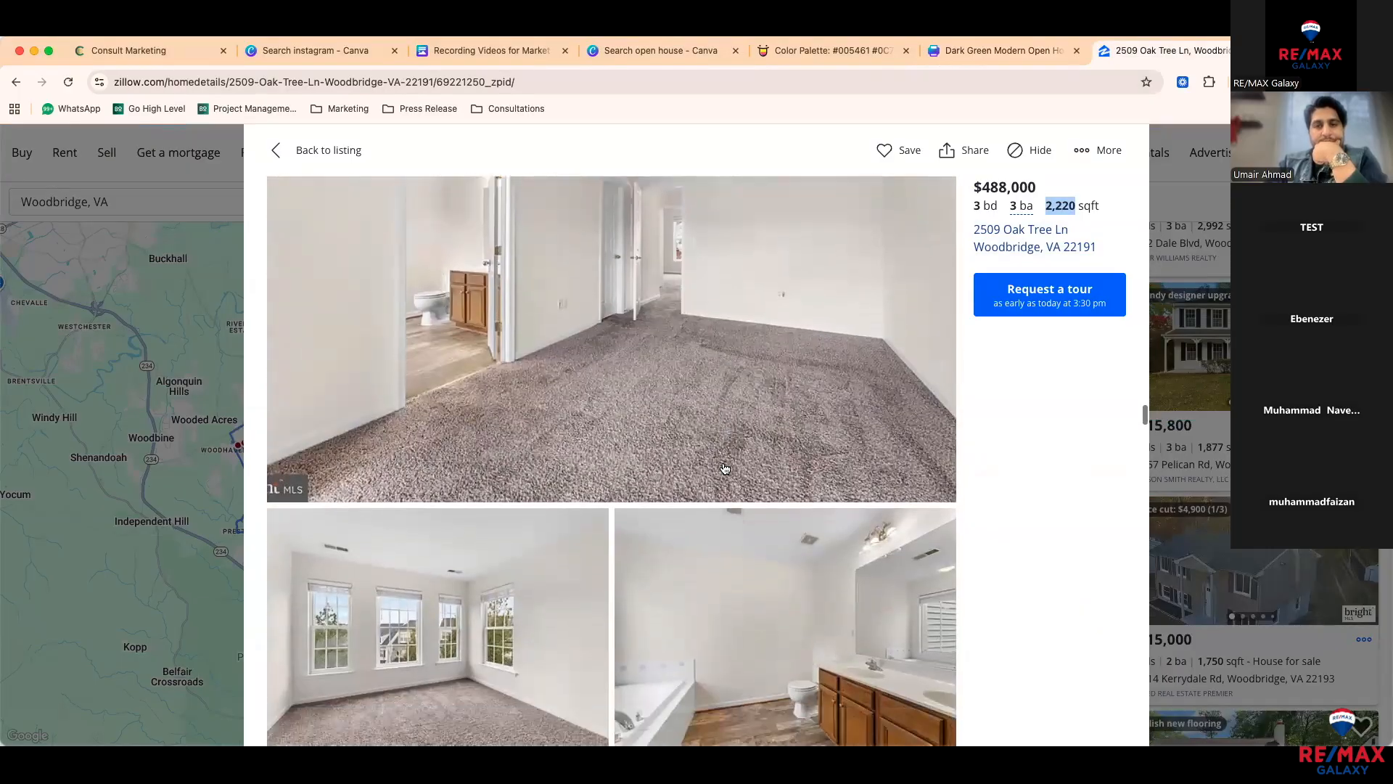
{"action": "scroll", "coordinate": [725, 431], "scroll_direction": "up", "scroll_amount": 3}
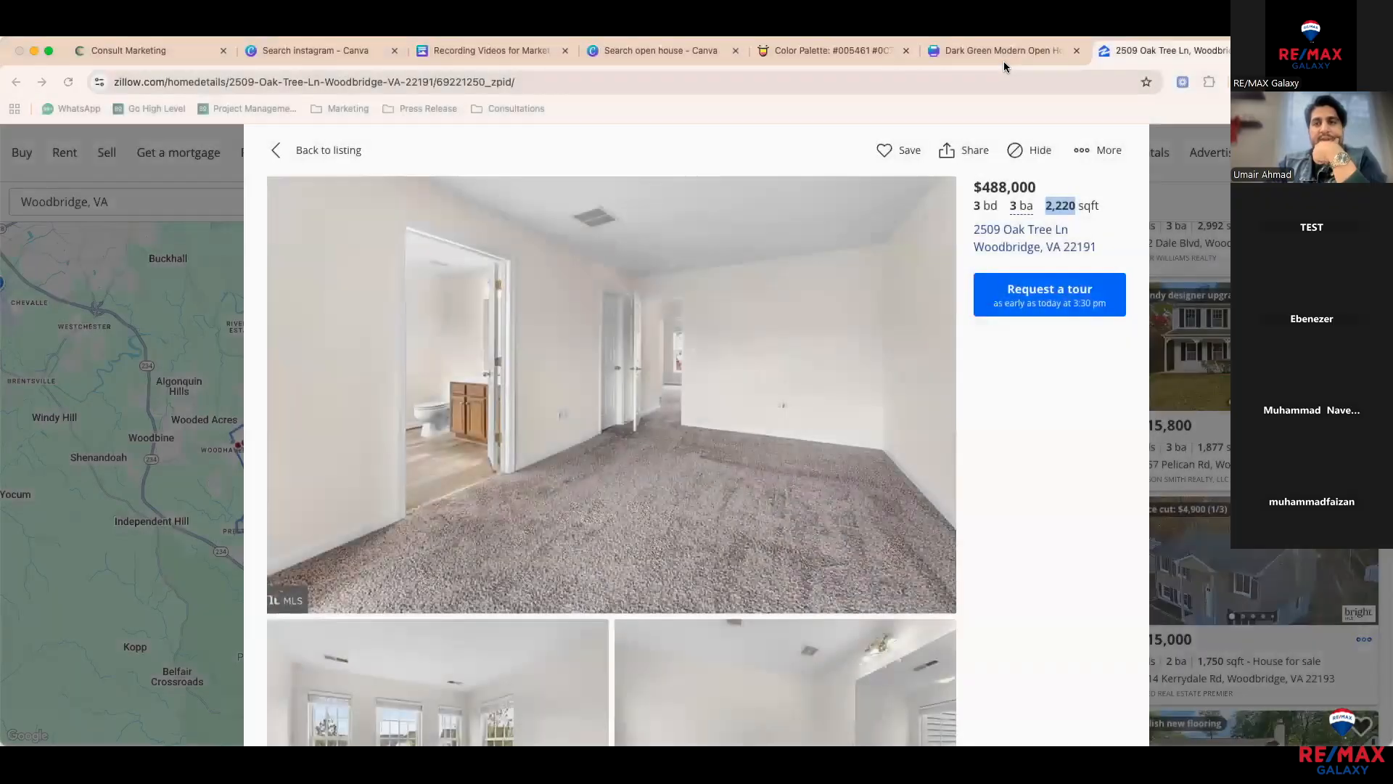
{"action": "left_click", "coordinate": [1009, 52]}
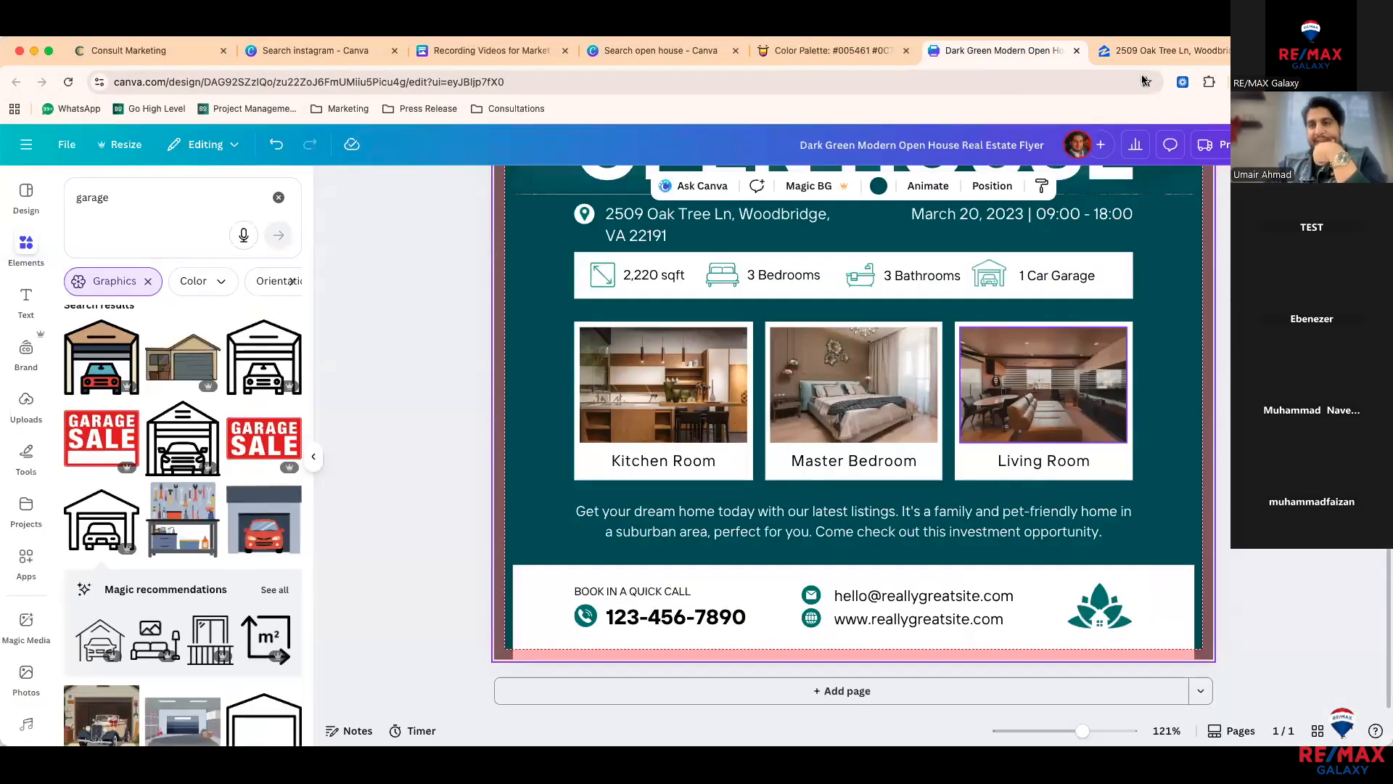
{"action": "left_click", "coordinate": [1161, 50]}
{"action": "scroll", "coordinate": [758, 511], "scroll_direction": "down", "scroll_amount": 10}
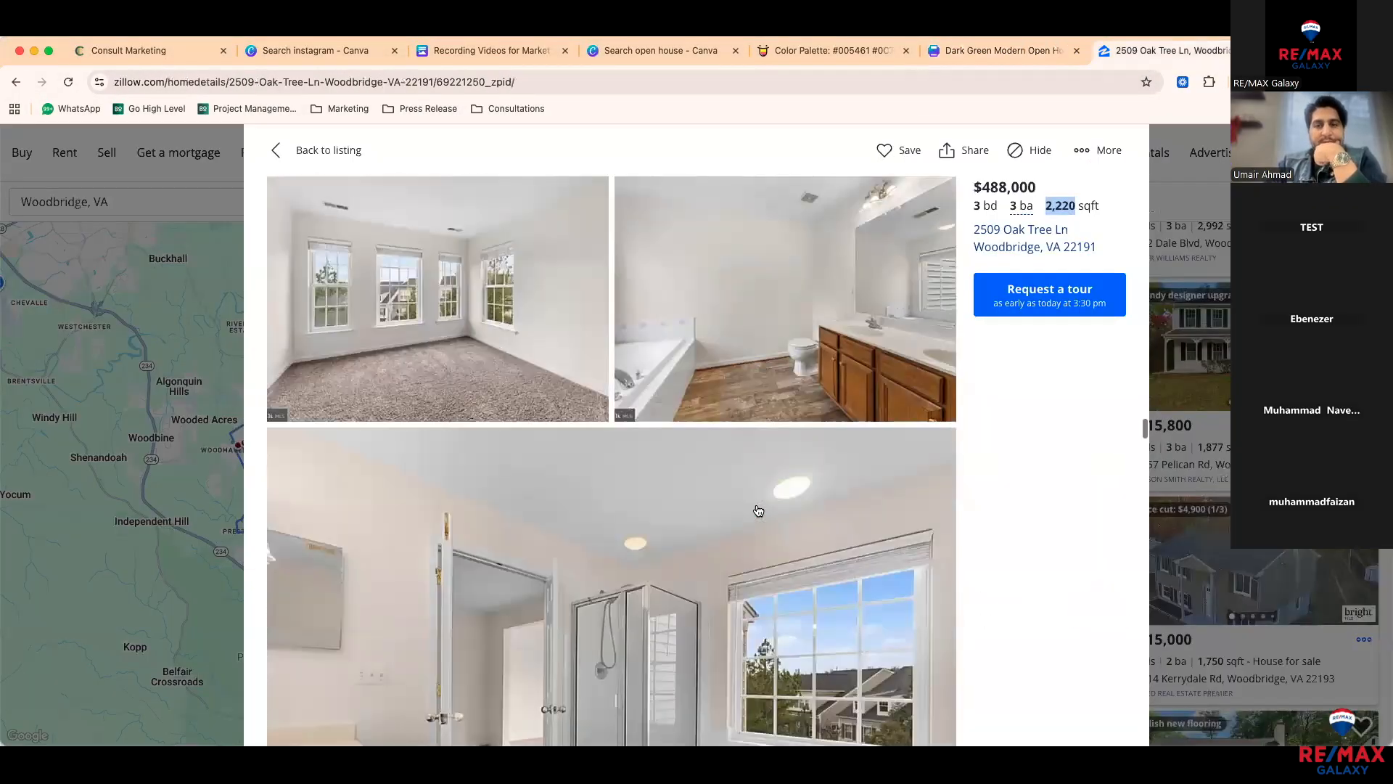
{"action": "scroll", "coordinate": [758, 511], "scroll_direction": "up", "scroll_amount": 15}
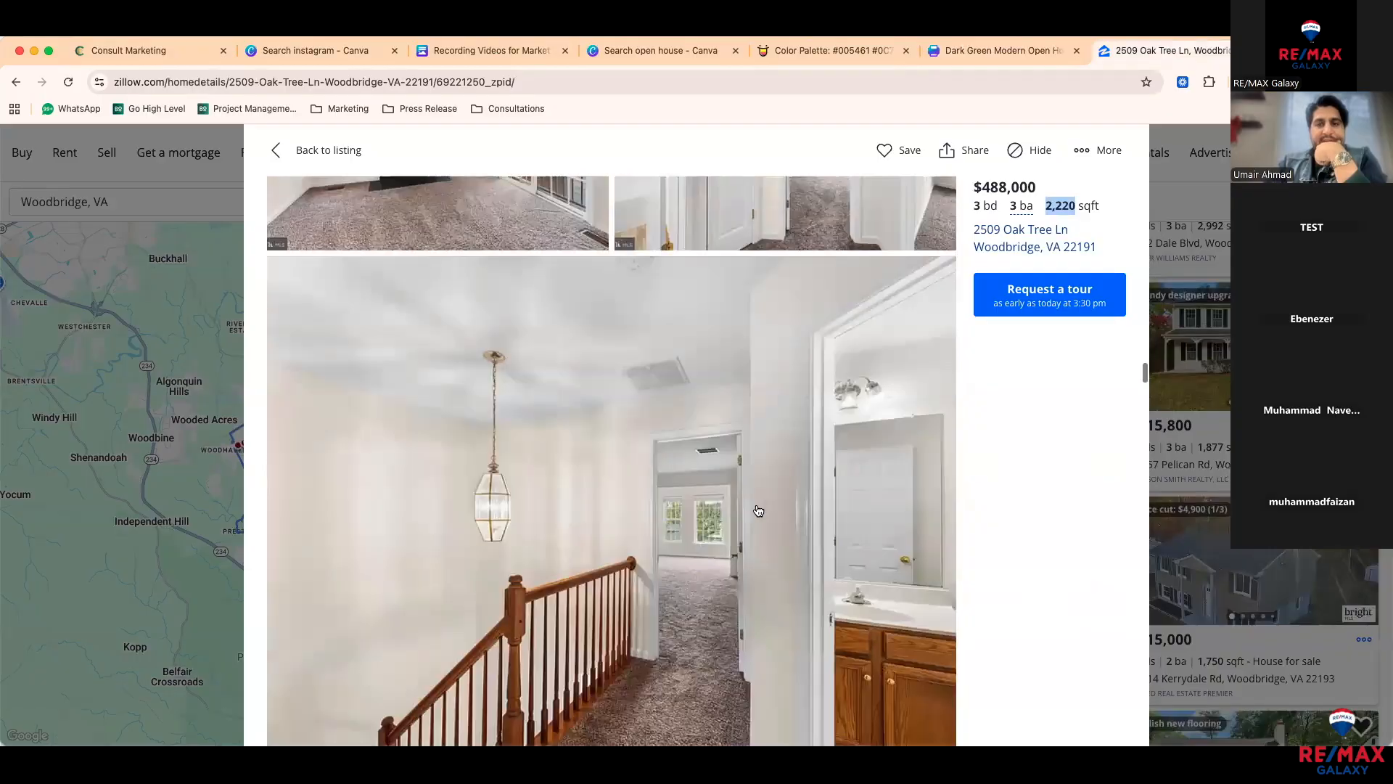
{"action": "scroll", "coordinate": [758, 511], "scroll_direction": "up", "scroll_amount": 5}
{"action": "scroll", "coordinate": [758, 511], "scroll_direction": "down", "scroll_amount": 10}
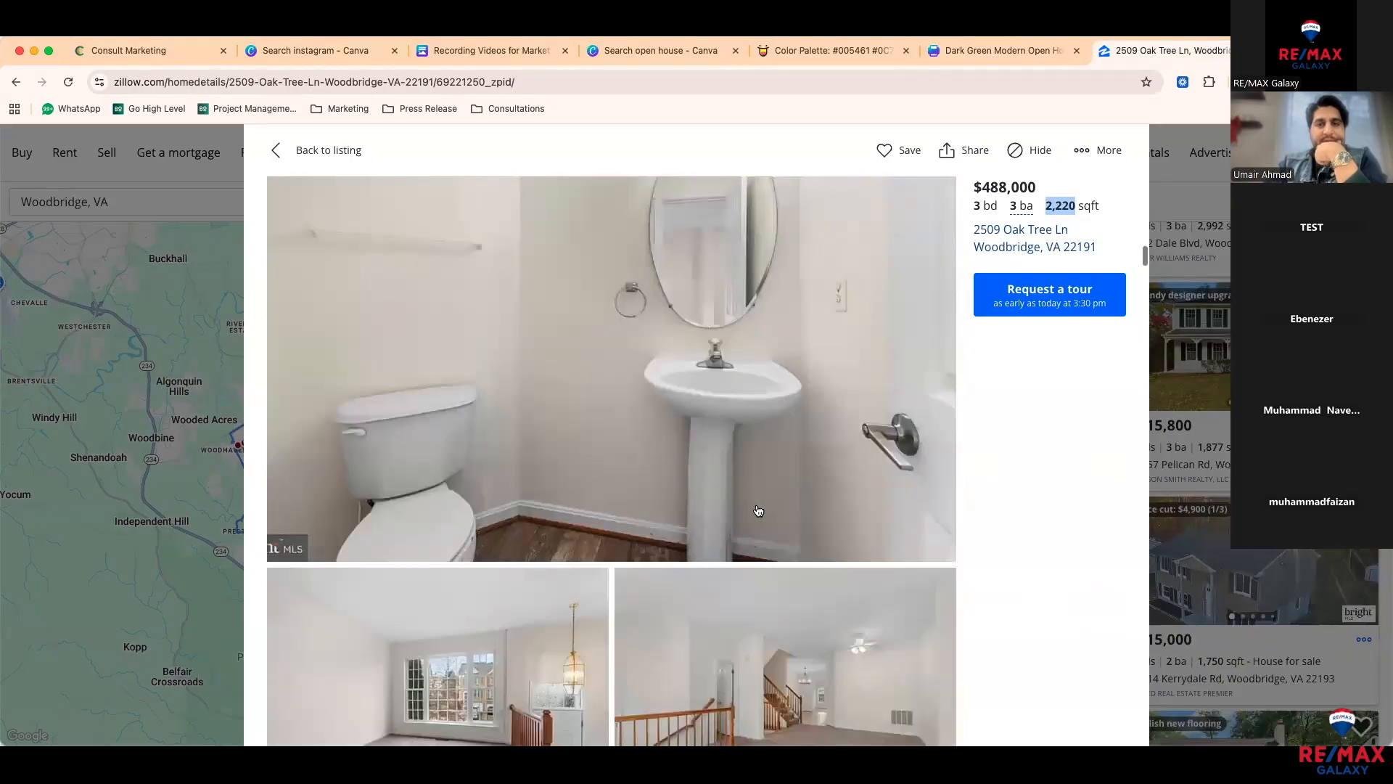
{"action": "scroll", "coordinate": [758, 511], "scroll_direction": "down", "scroll_amount": 10}
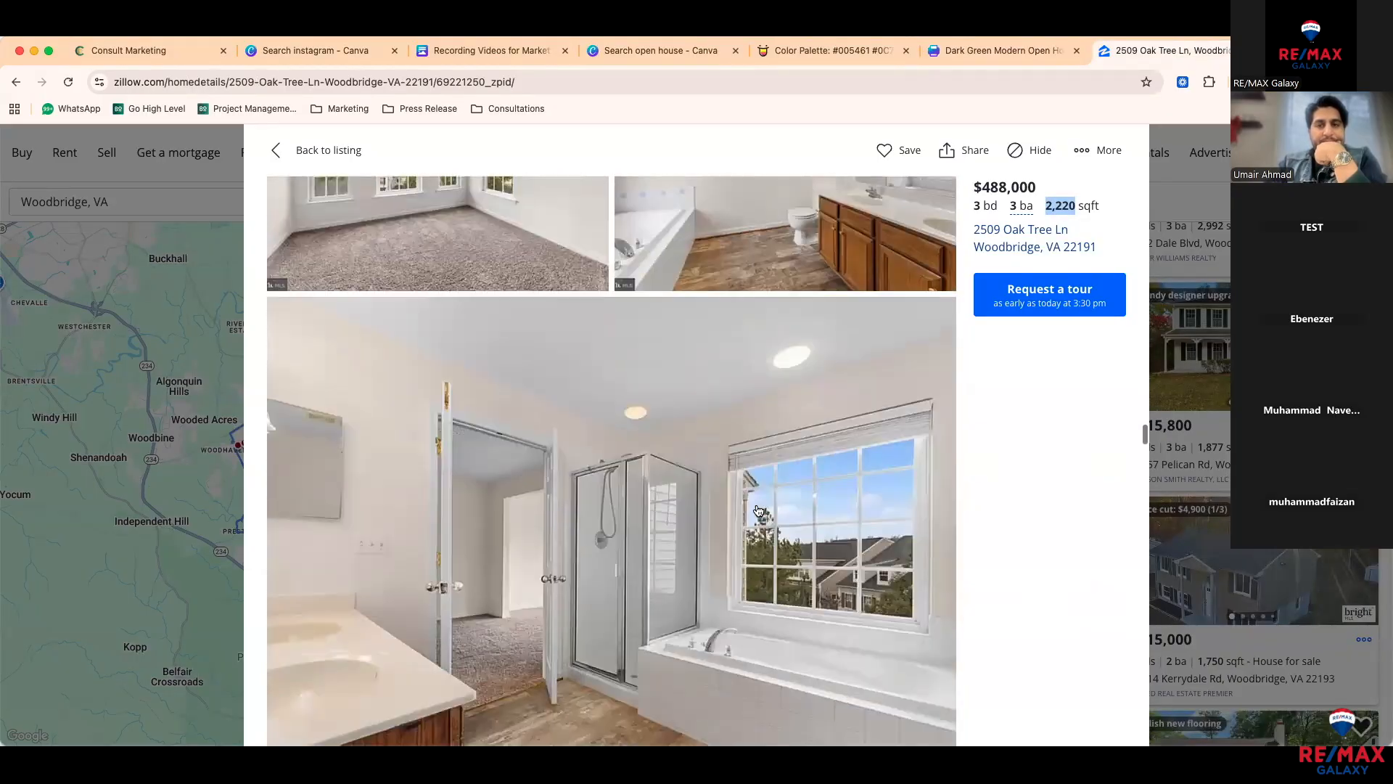
{"action": "scroll", "coordinate": [759, 511], "scroll_direction": "down", "scroll_amount": 5}
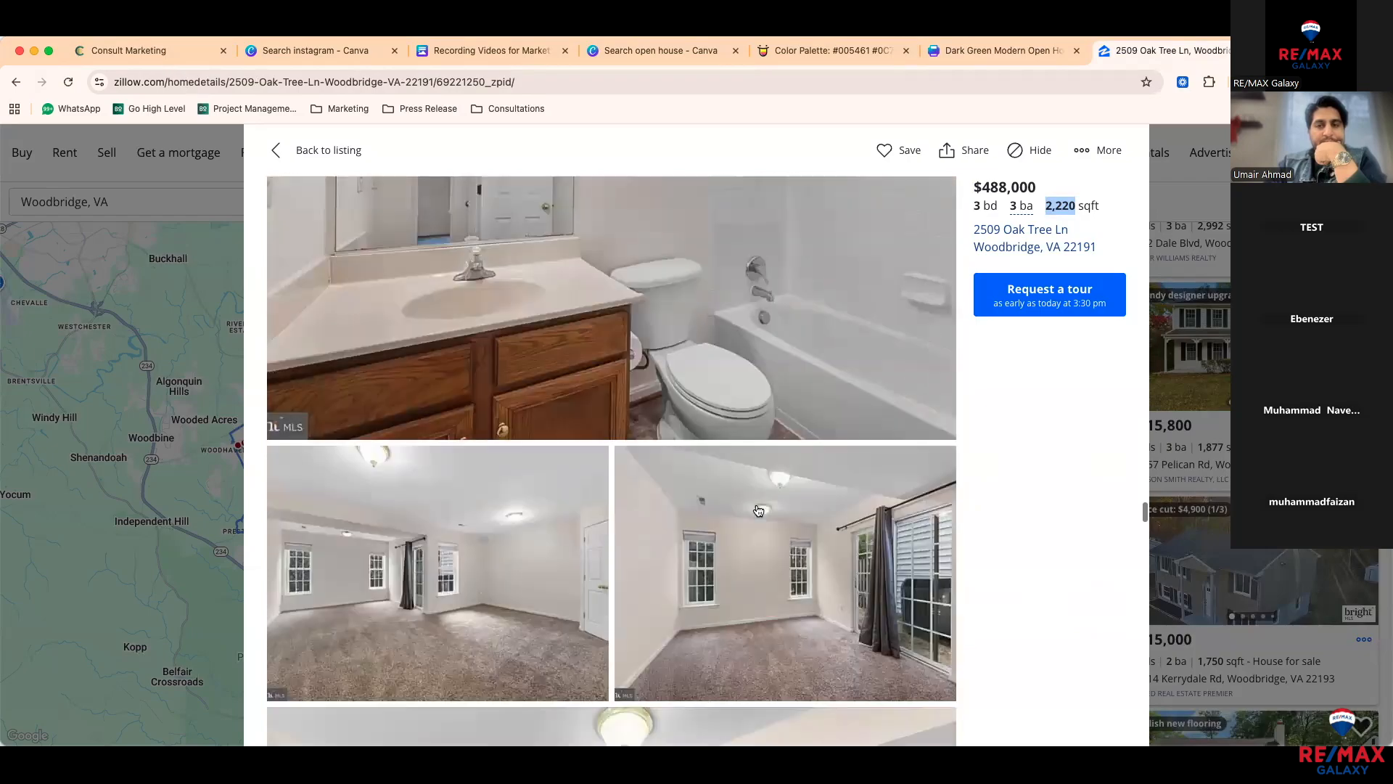
{"action": "scroll", "coordinate": [758, 510], "scroll_direction": "down", "scroll_amount": 5}
{"action": "scroll", "coordinate": [759, 511], "scroll_direction": "down", "scroll_amount": 1}
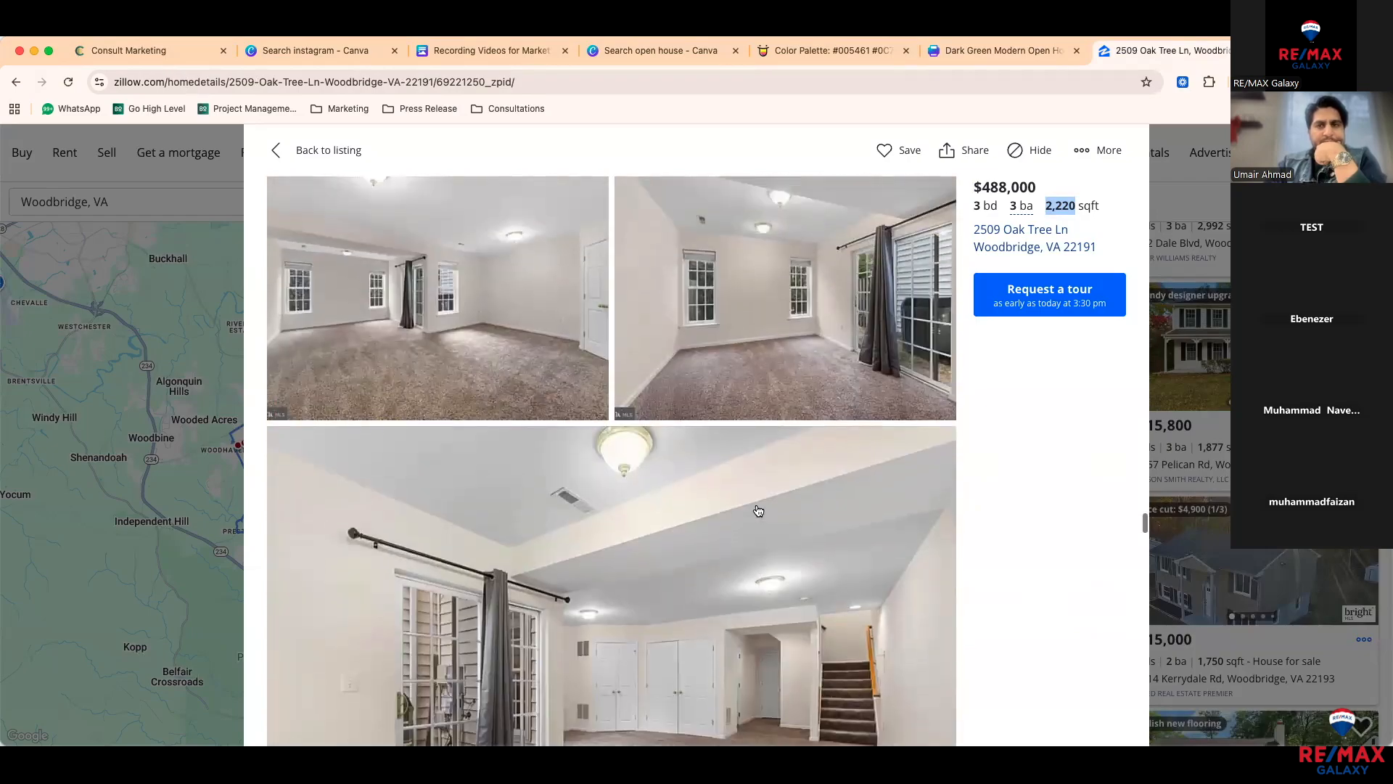
{"action": "scroll", "coordinate": [758, 510], "scroll_direction": "down", "scroll_amount": 4}
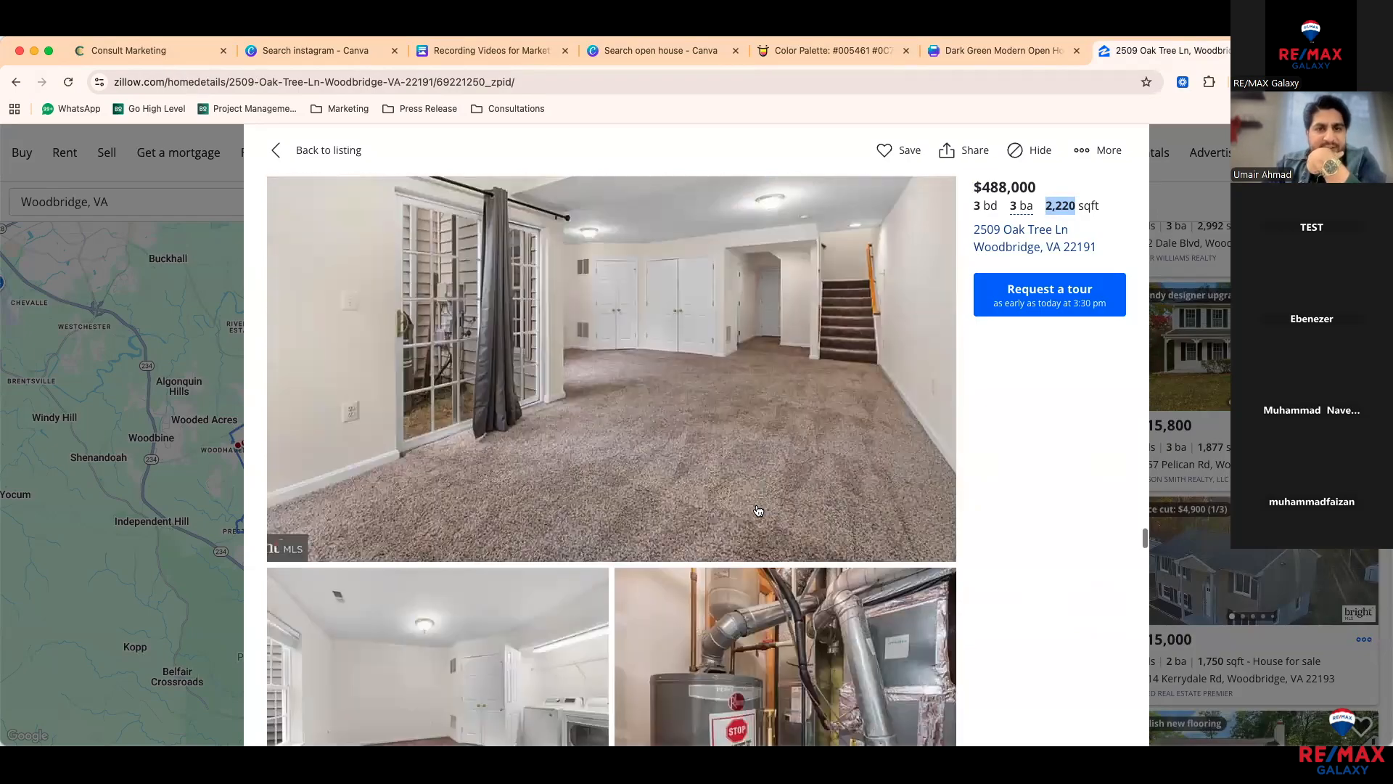
{"action": "scroll", "coordinate": [758, 508], "scroll_direction": "down", "scroll_amount": 4}
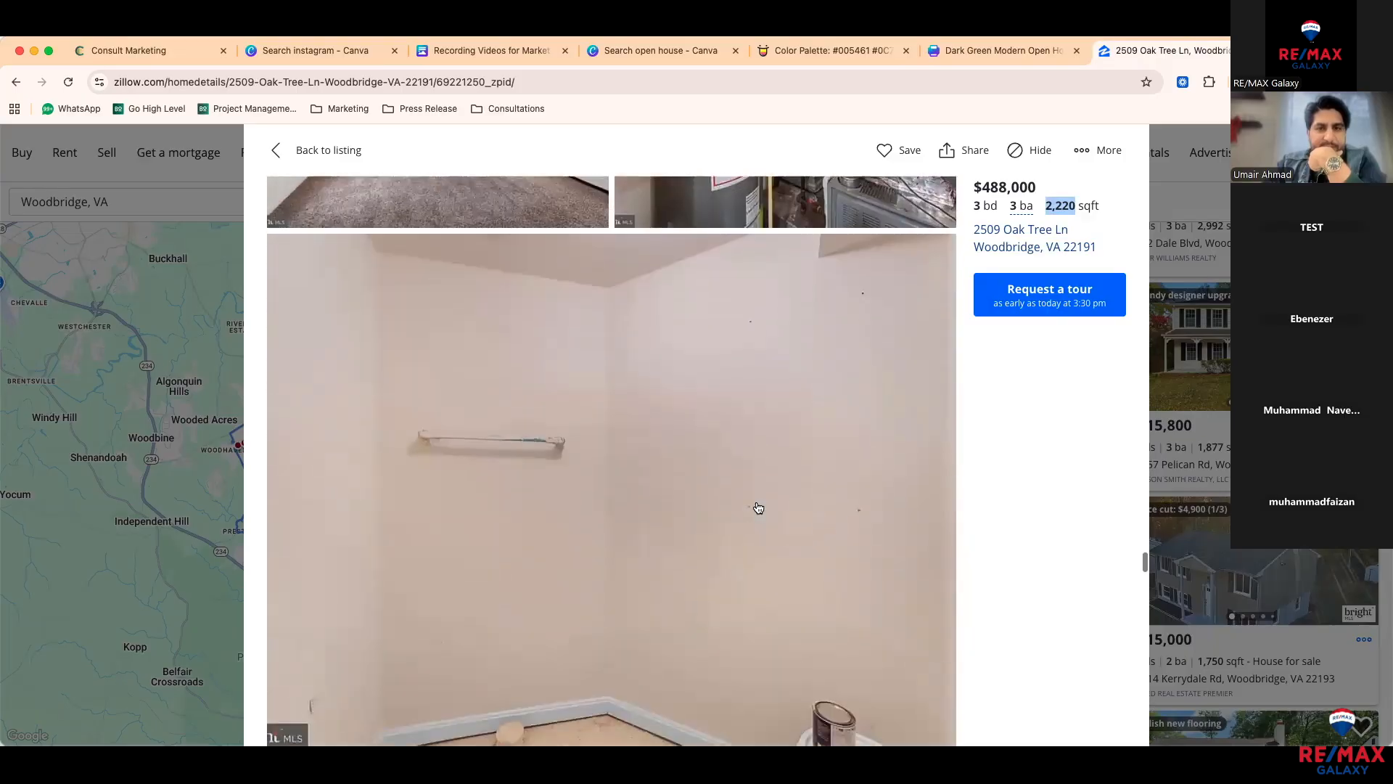
{"action": "scroll", "coordinate": [759, 508], "scroll_direction": "down", "scroll_amount": 10}
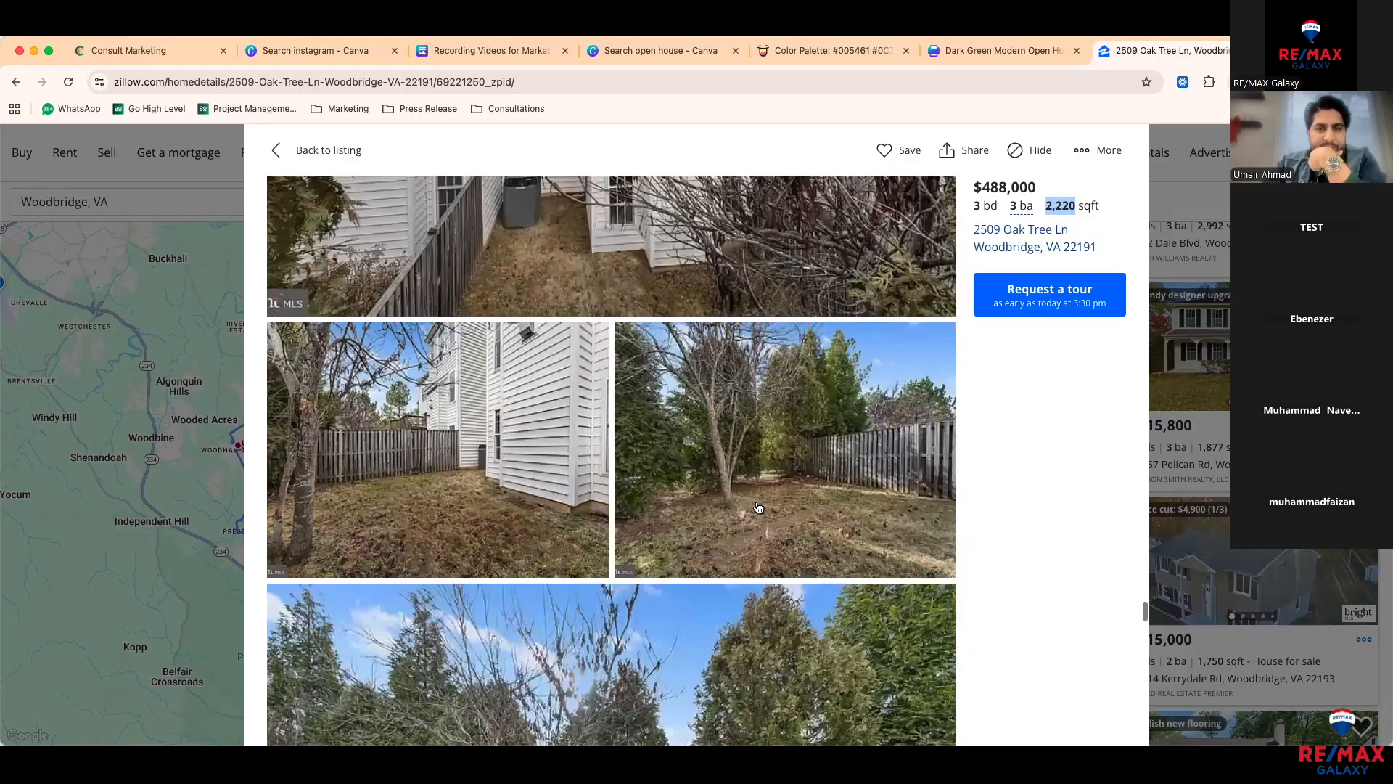
{"action": "scroll", "coordinate": [758, 508], "scroll_direction": "down", "scroll_amount": 15}
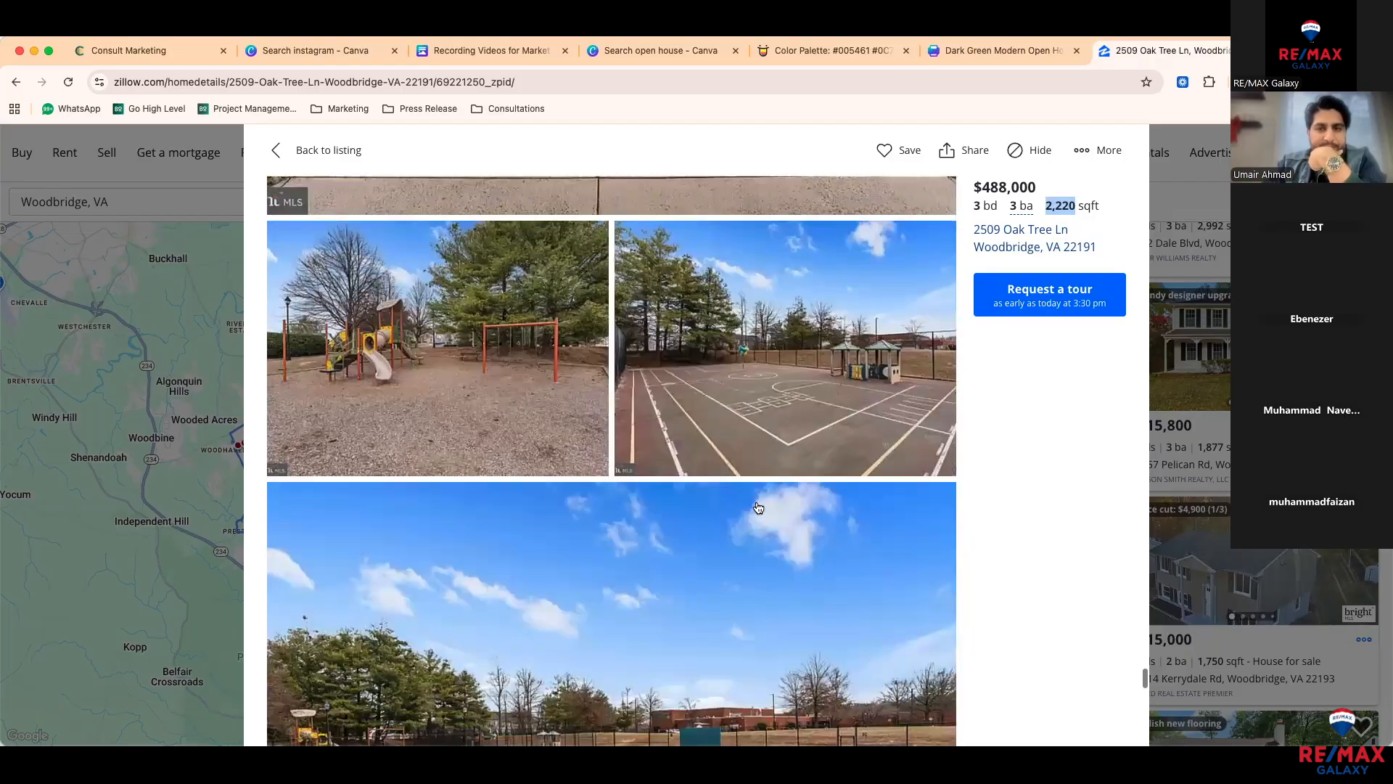
Step: Save the stair landing photo and return to the Canva flyer
{"action": "scroll", "coordinate": [759, 508], "scroll_direction": "up", "scroll_amount": 5}
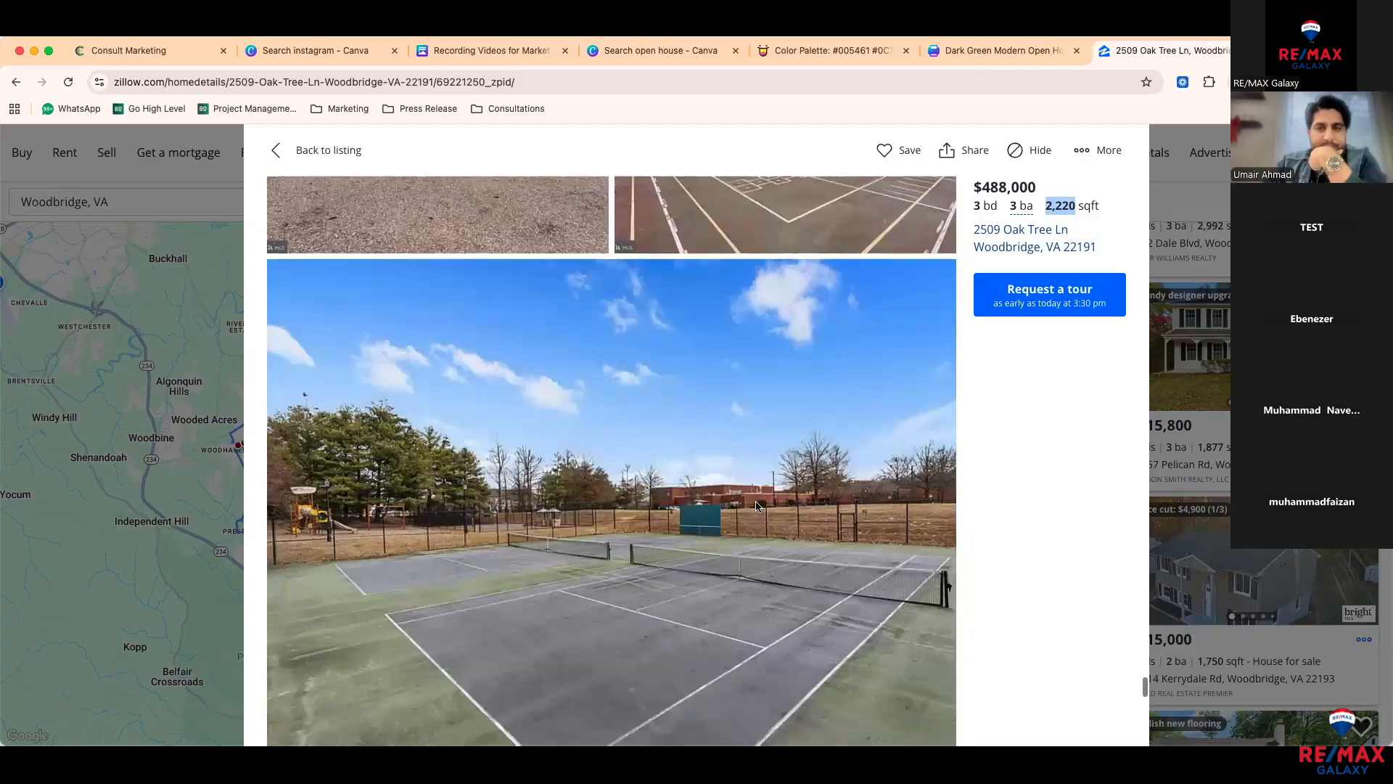
{"action": "scroll", "coordinate": [757, 506], "scroll_direction": "up", "scroll_amount": 20}
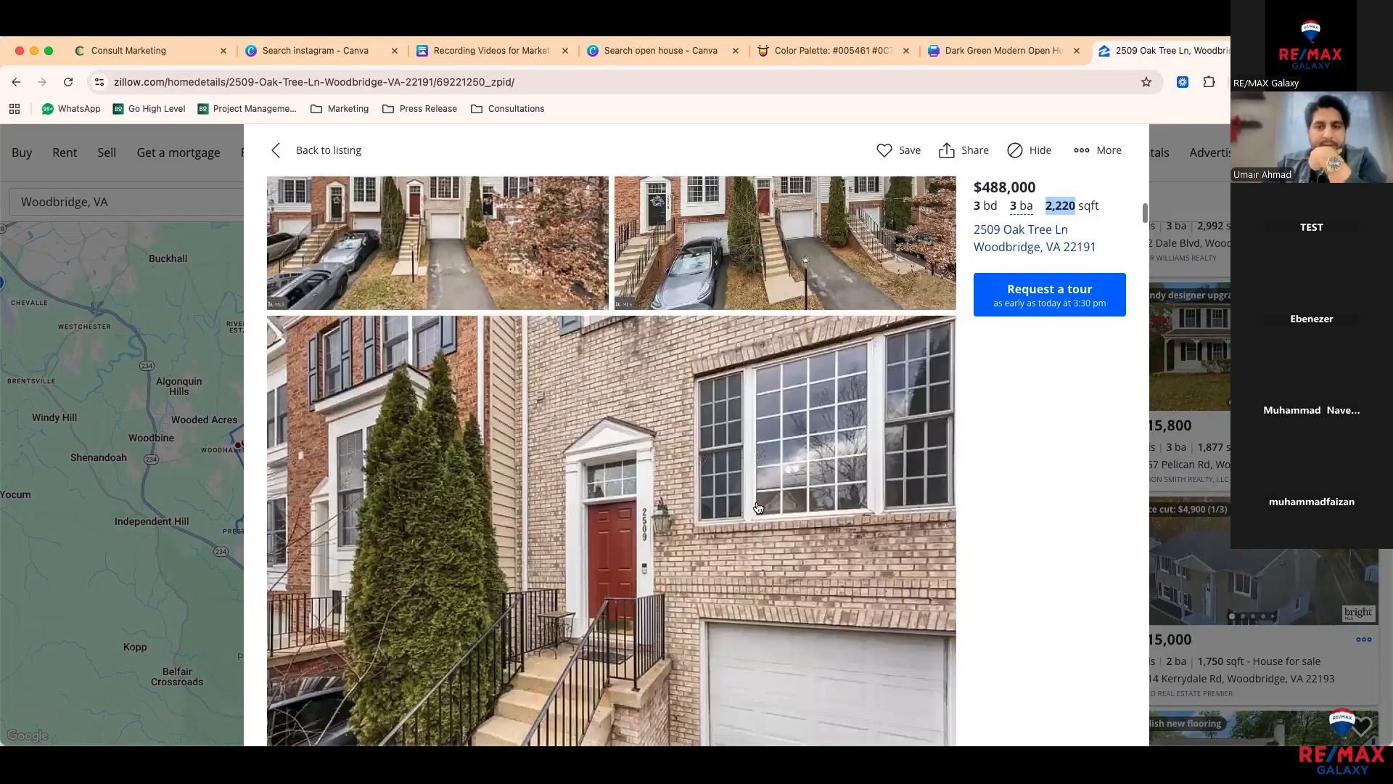
{"action": "scroll", "coordinate": [759, 508], "scroll_direction": "up", "scroll_amount": 5}
{"action": "scroll", "coordinate": [759, 508], "scroll_direction": "down", "scroll_amount": 6}
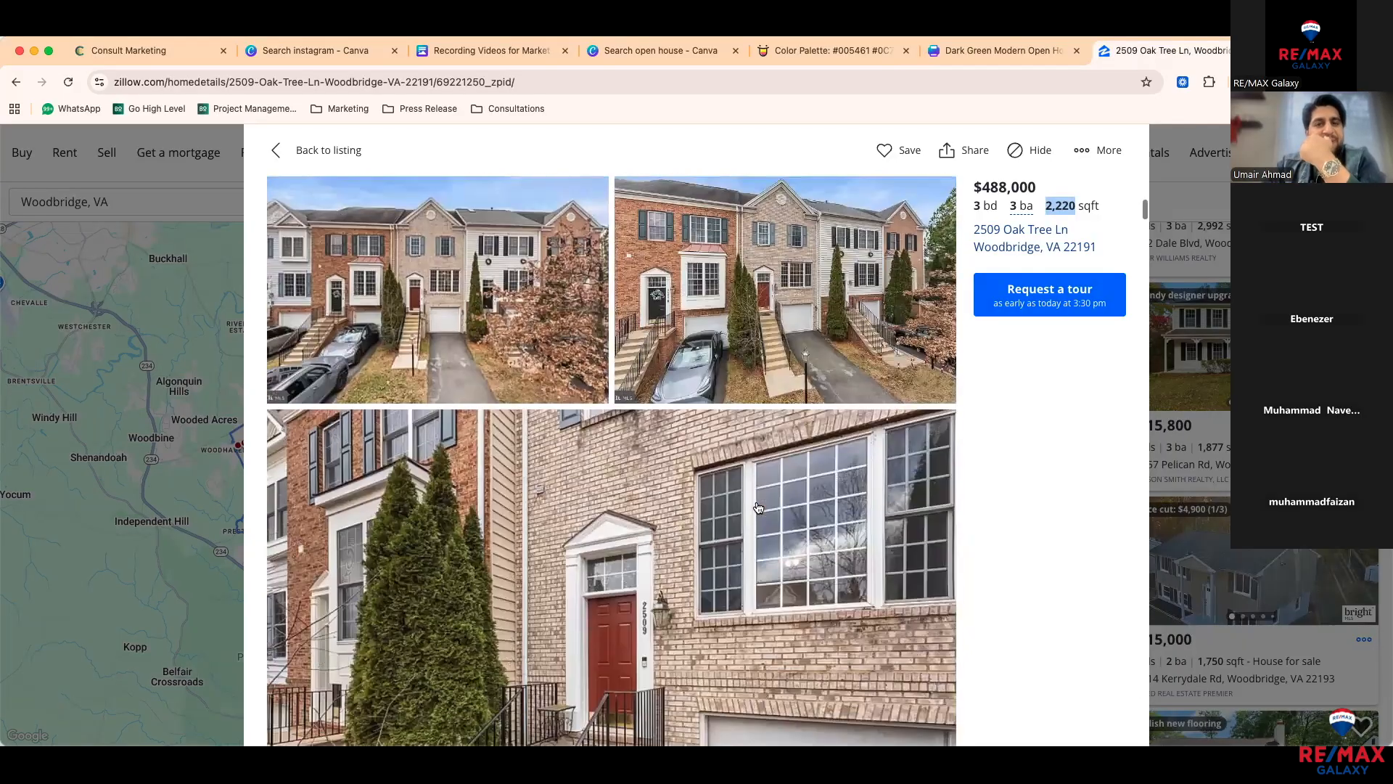
{"action": "scroll", "coordinate": [758, 508], "scroll_direction": "down", "scroll_amount": 10}
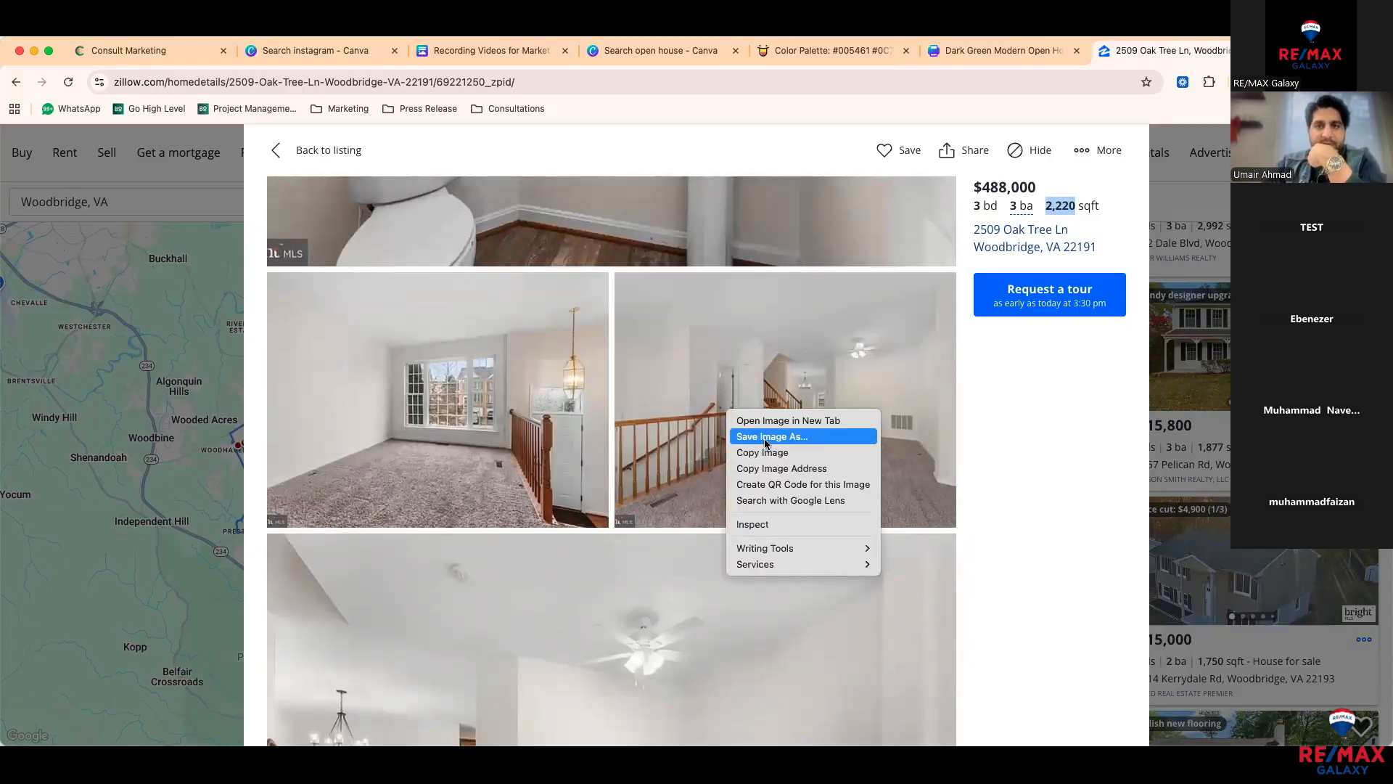
{"action": "left_click", "coordinate": [765, 436]}
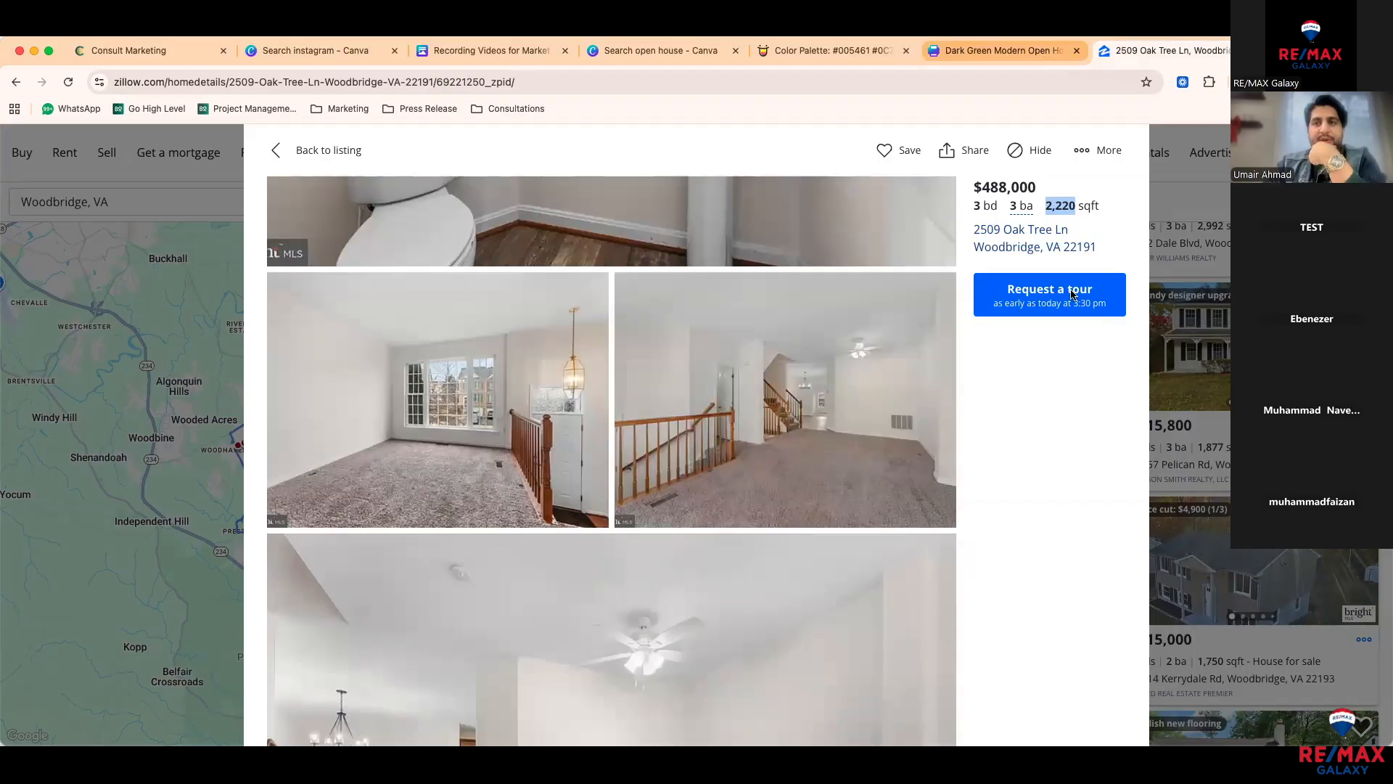
{"action": "left_click", "coordinate": [1001, 50]}
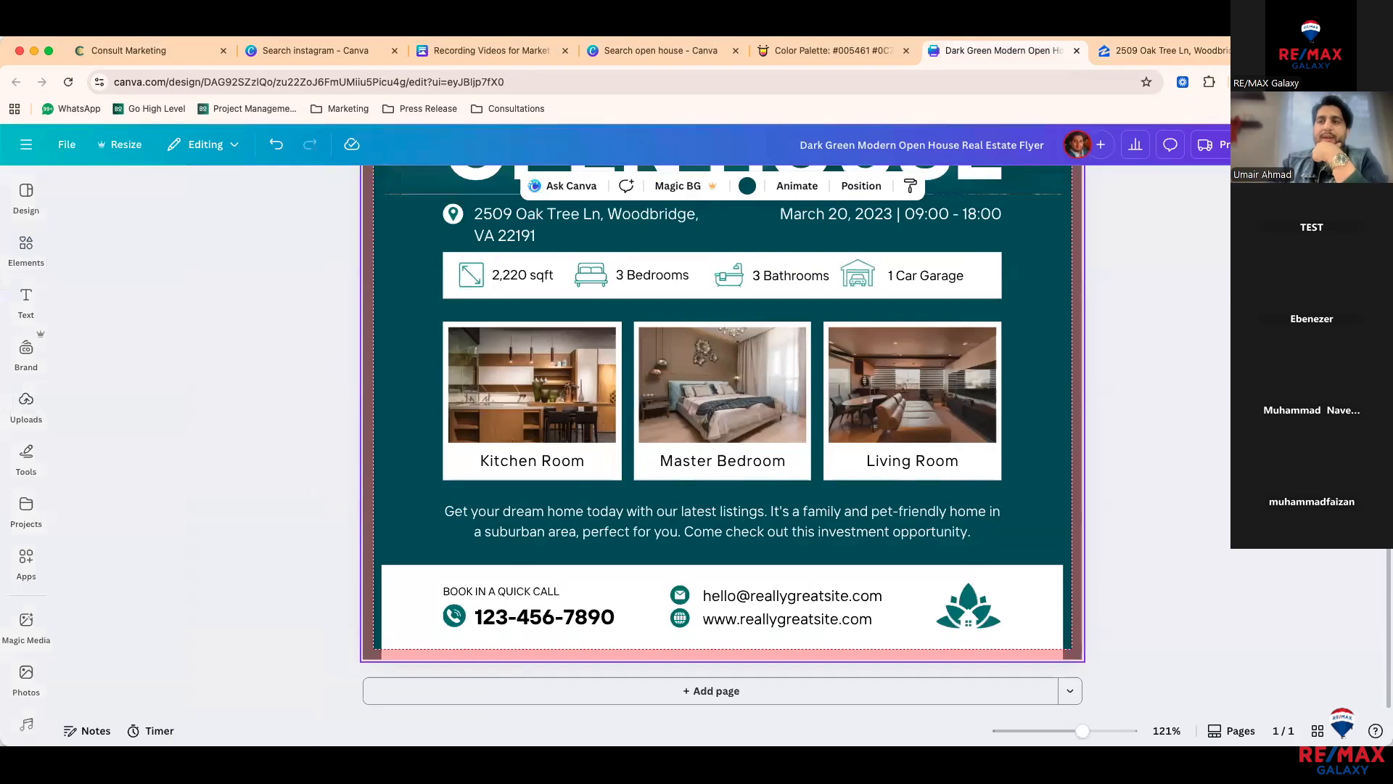
Step: Paste the staircase, carpeted-room and kitchen photos into the Living Room, Master Bedroom and Kitchen Room frames
{"action": "left_click", "coordinate": [314, 456]}
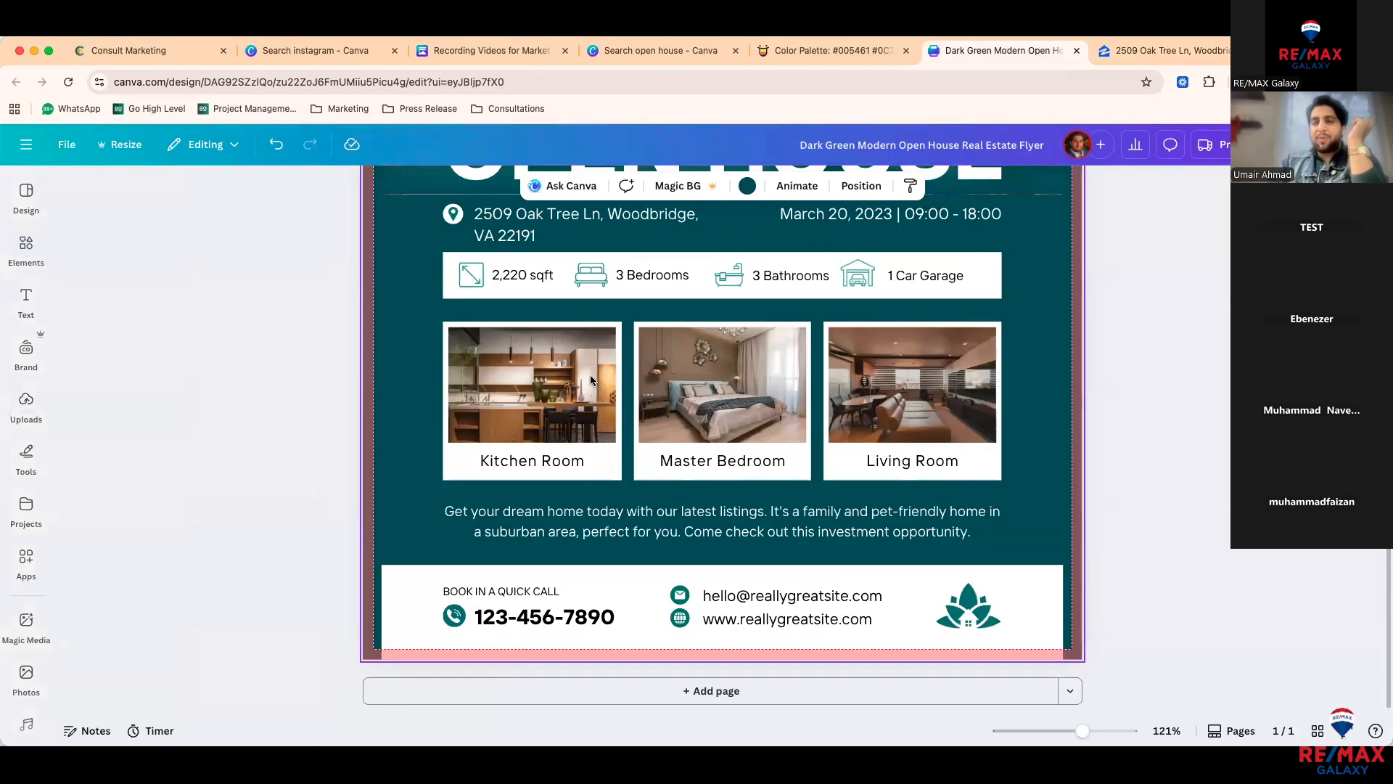
{"action": "key", "text": "cmd+v"}
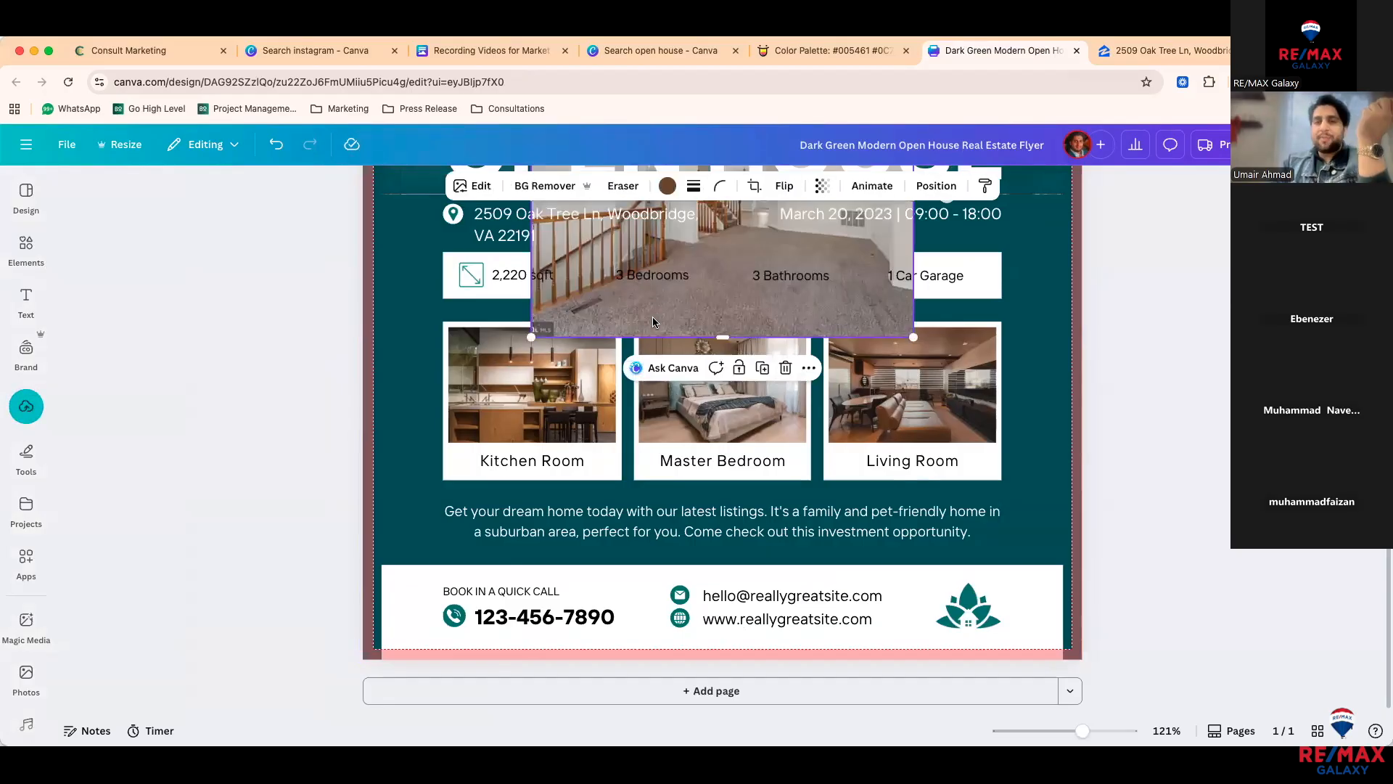
{"action": "left_click_drag", "start_coordinate": [833, 355], "coordinate": [1060, 428]}
{"action": "left_click_drag", "start_coordinate": [943, 392], "coordinate": [936, 388]}
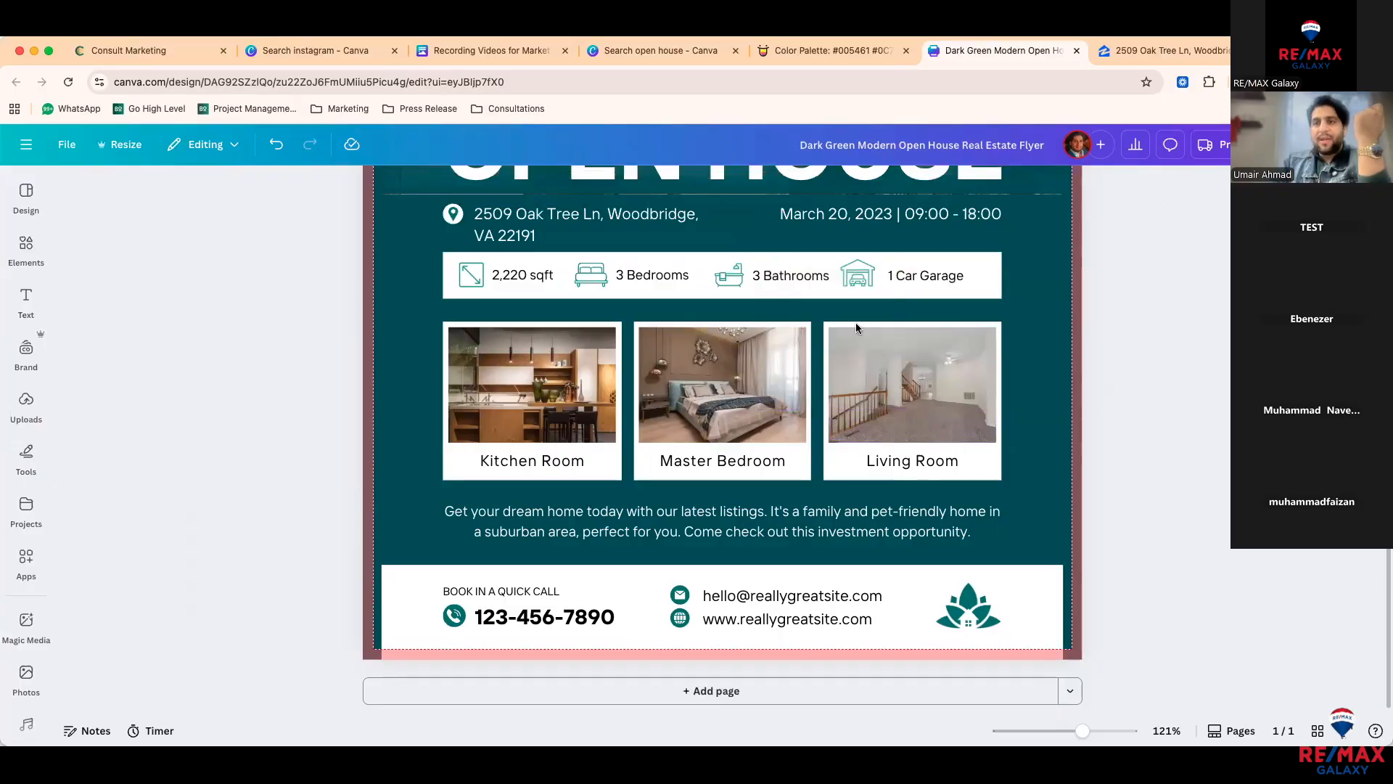
{"action": "key", "text": "super+v"}
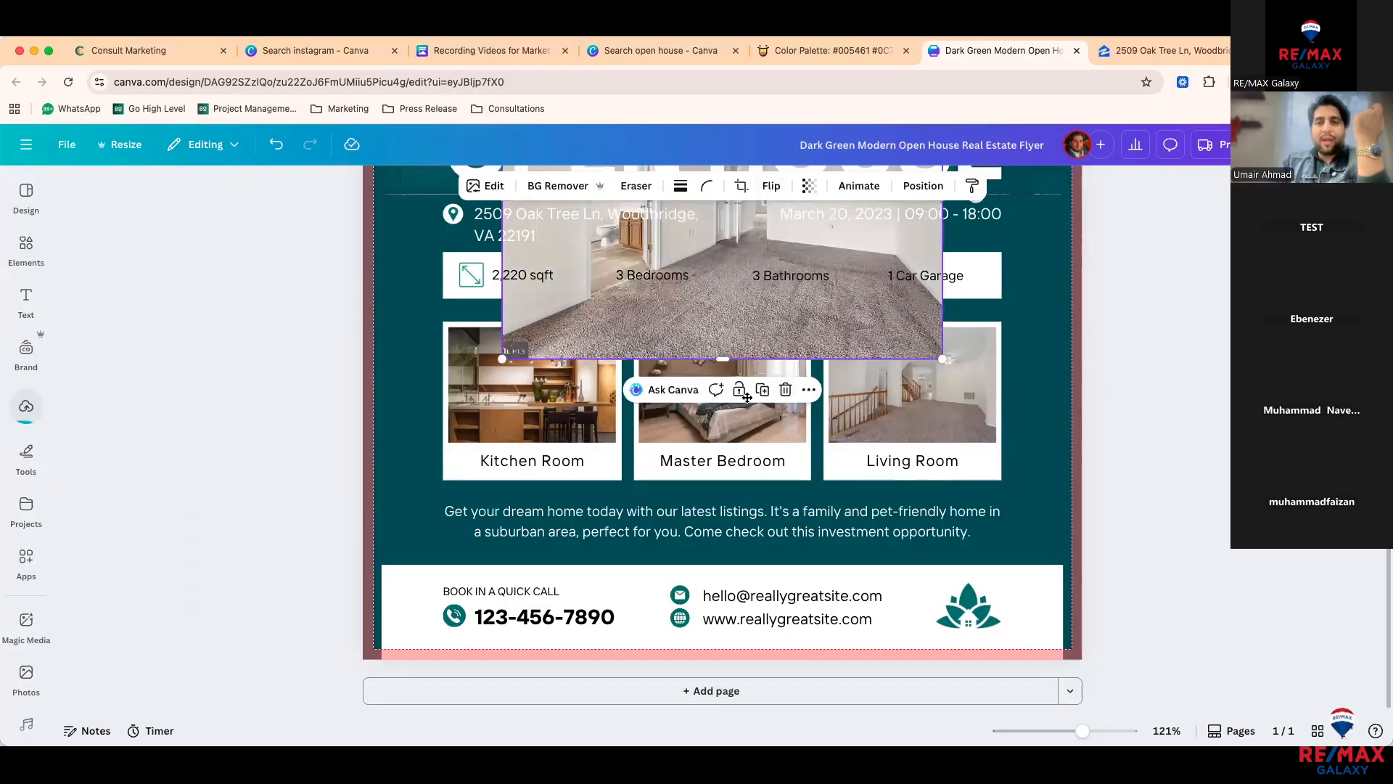
{"action": "left_click_drag", "start_coordinate": [787, 305], "coordinate": [769, 369]}
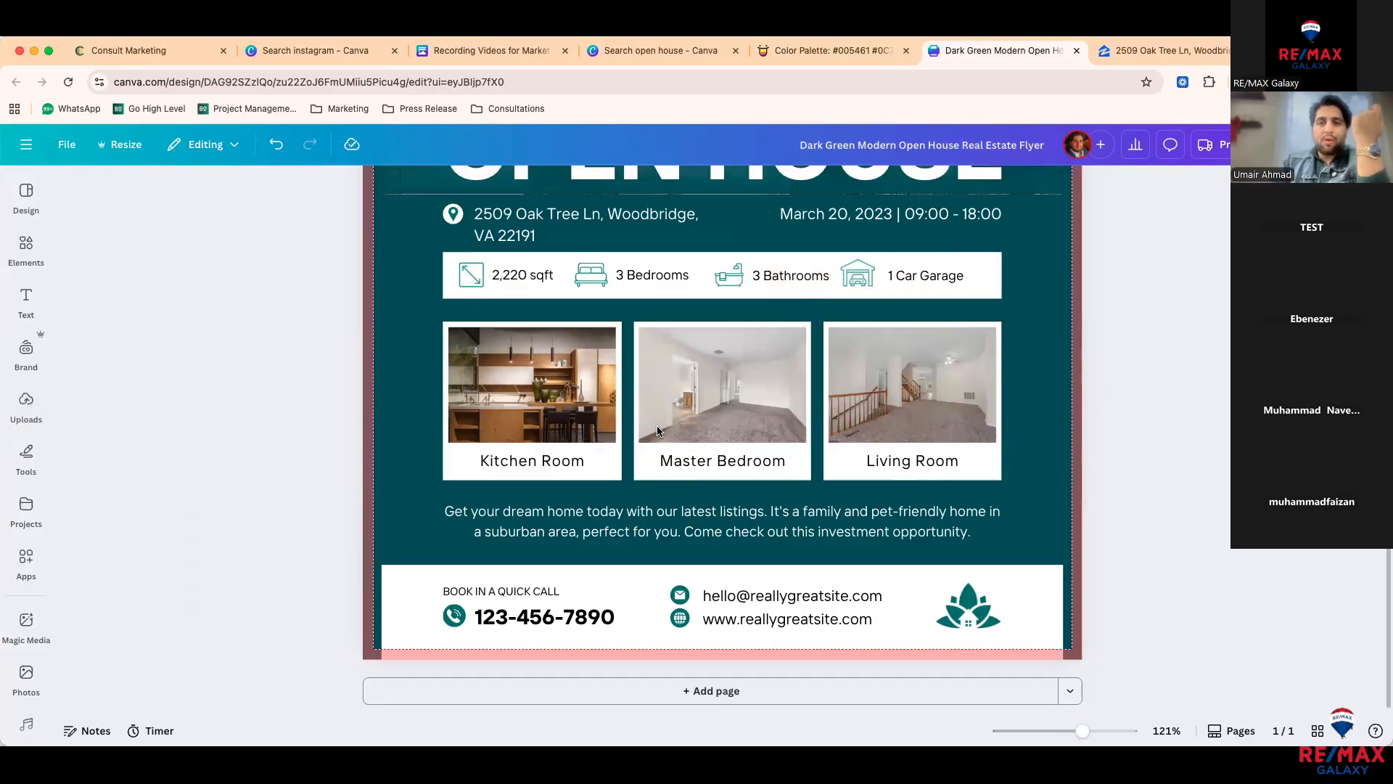
{"action": "key", "text": "super+v"}
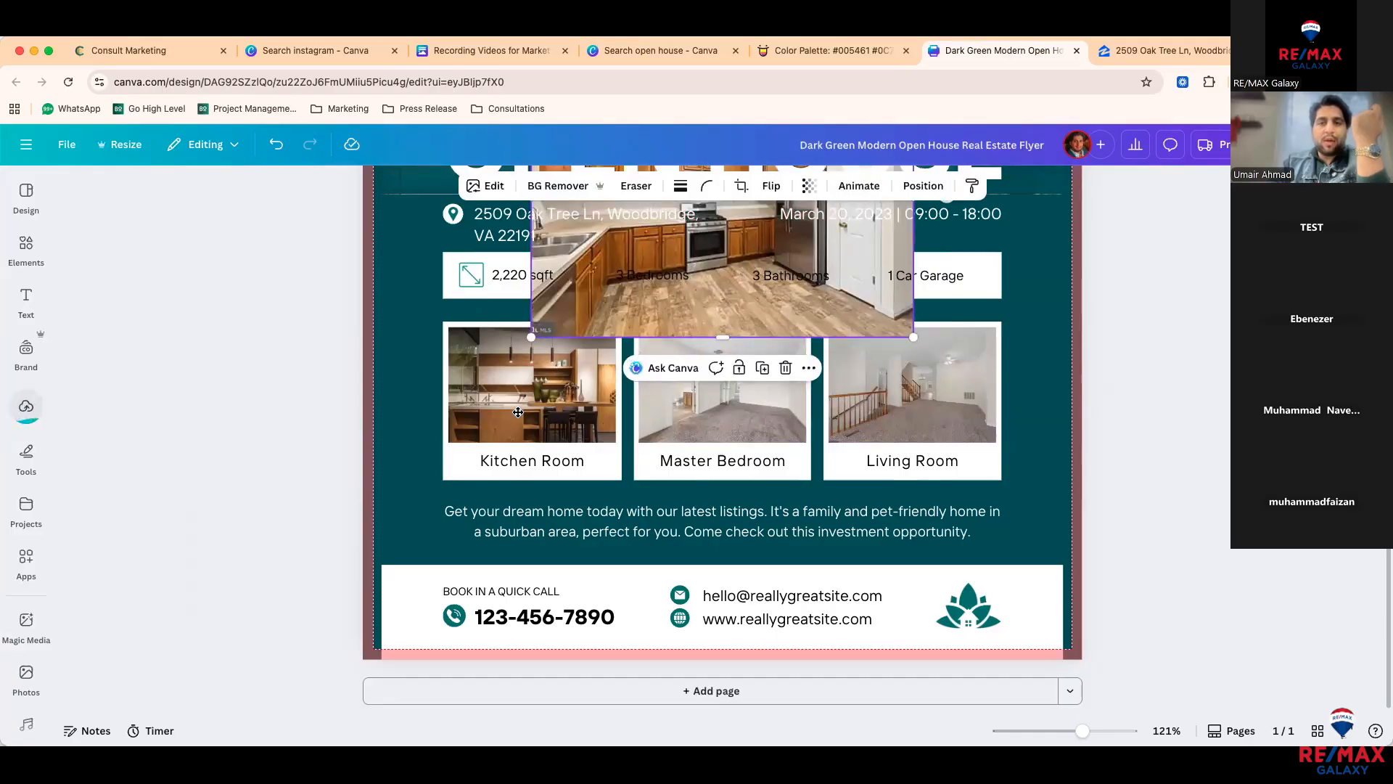
{"action": "left_click_drag", "start_coordinate": [668, 297], "coordinate": [519, 412]}
{"action": "left_click", "coordinate": [407, 463]}
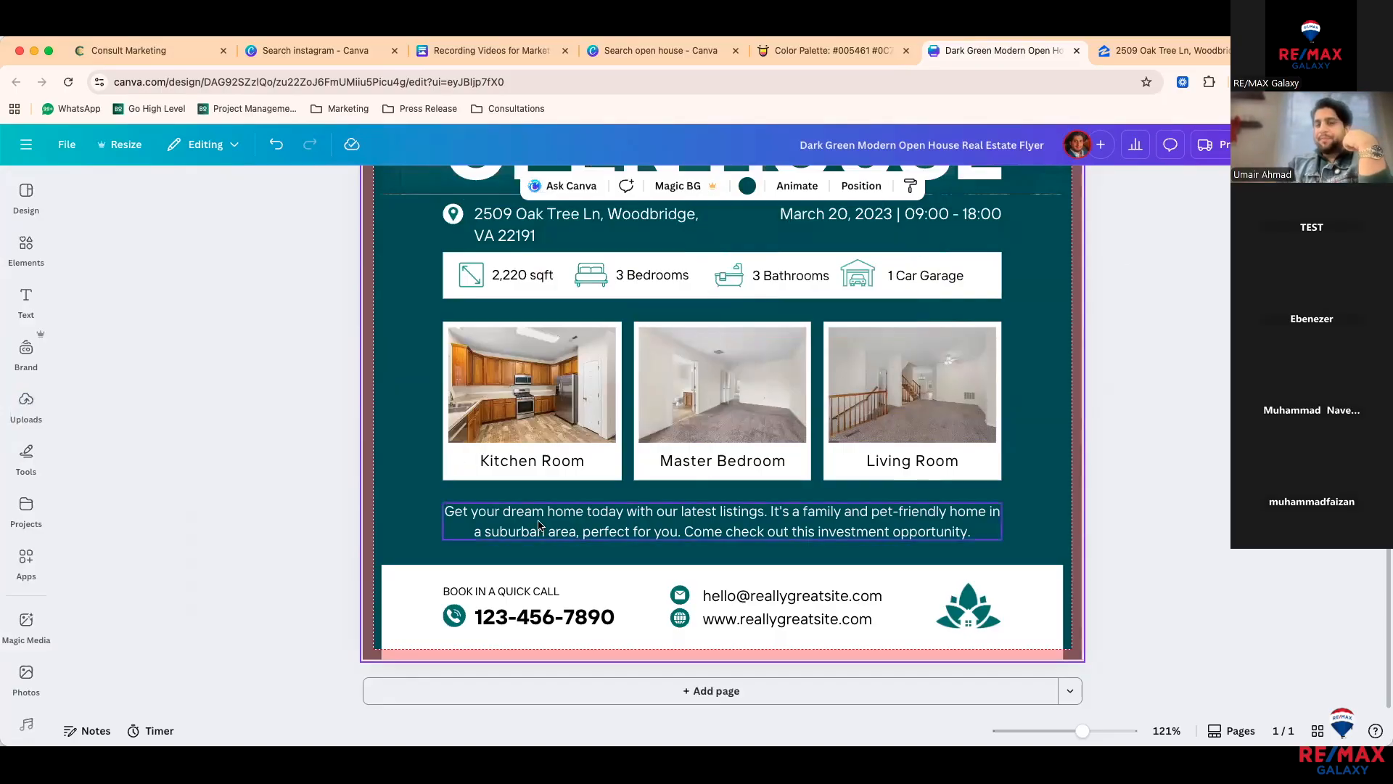
Step: Move the footer leaf logo to the house photo's top-left corner and shrink it
{"action": "double_click", "coordinate": [543, 616]}
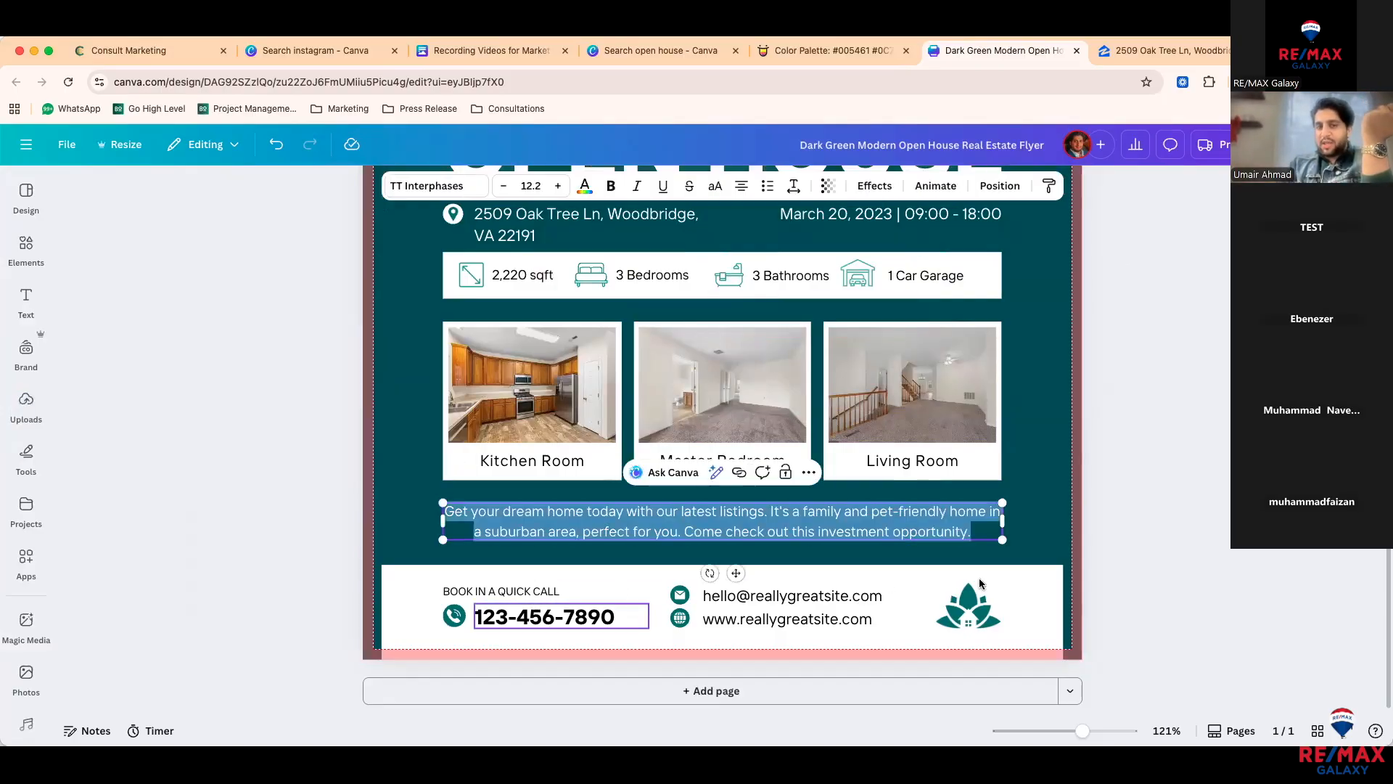
{"action": "left_click", "coordinate": [960, 621]}
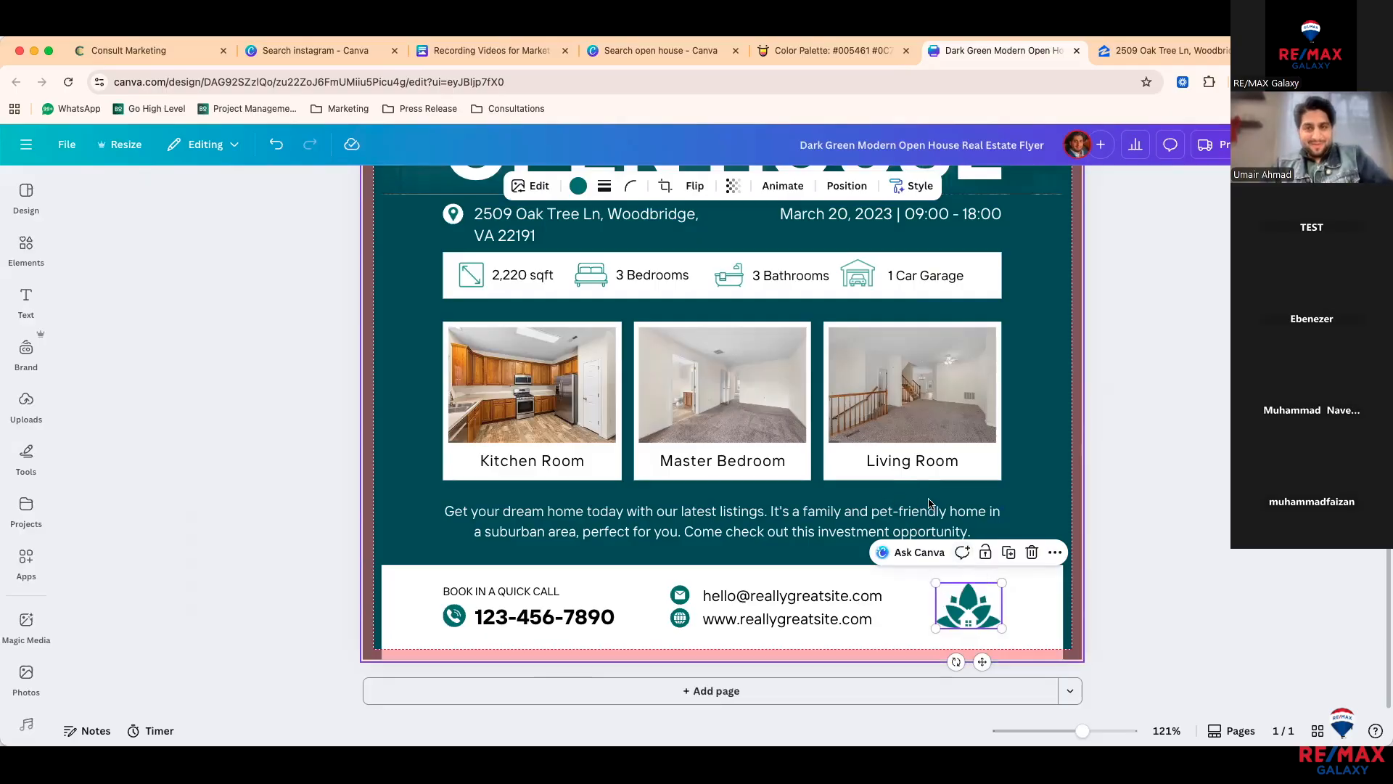
{"action": "scroll", "coordinate": [930, 500], "scroll_direction": "down", "scroll_amount": 5}
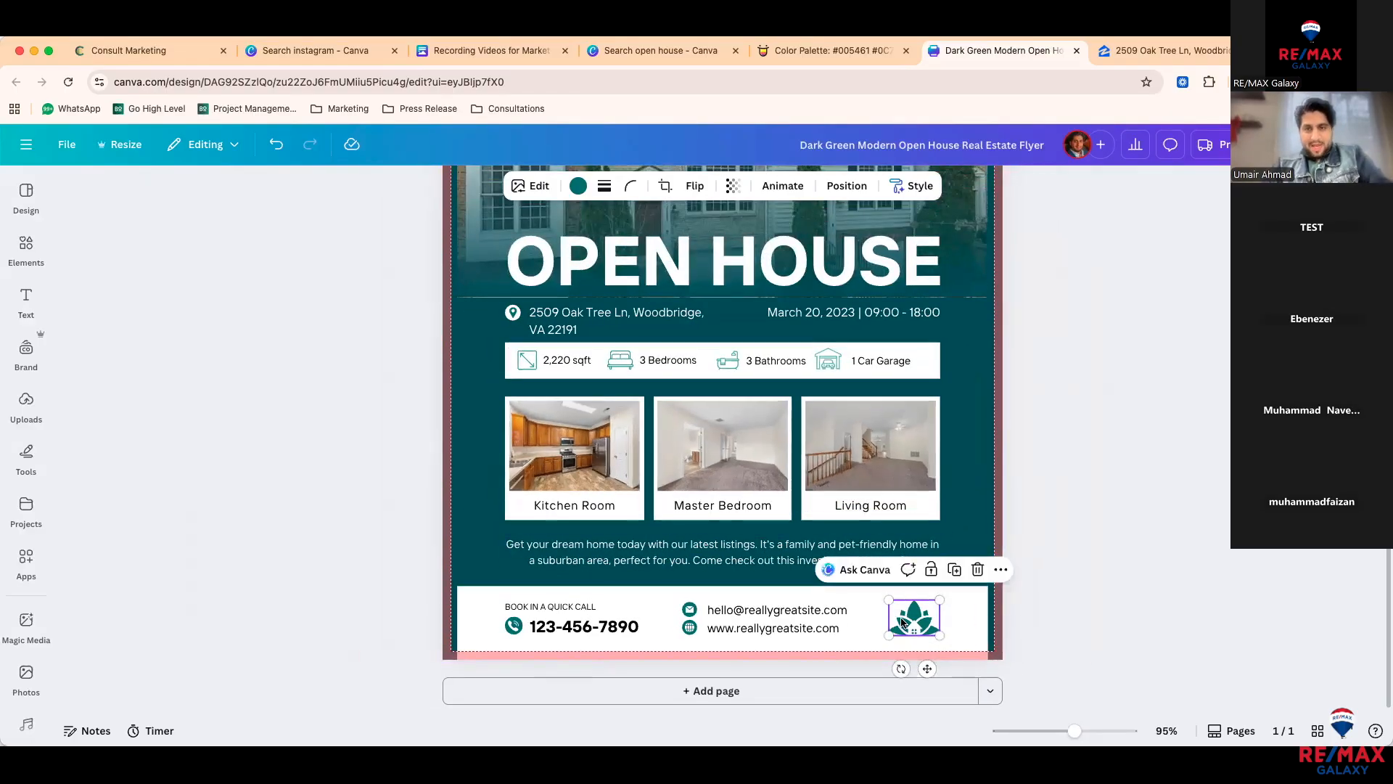
{"action": "scroll", "coordinate": [909, 622], "scroll_direction": "down", "scroll_amount": 4}
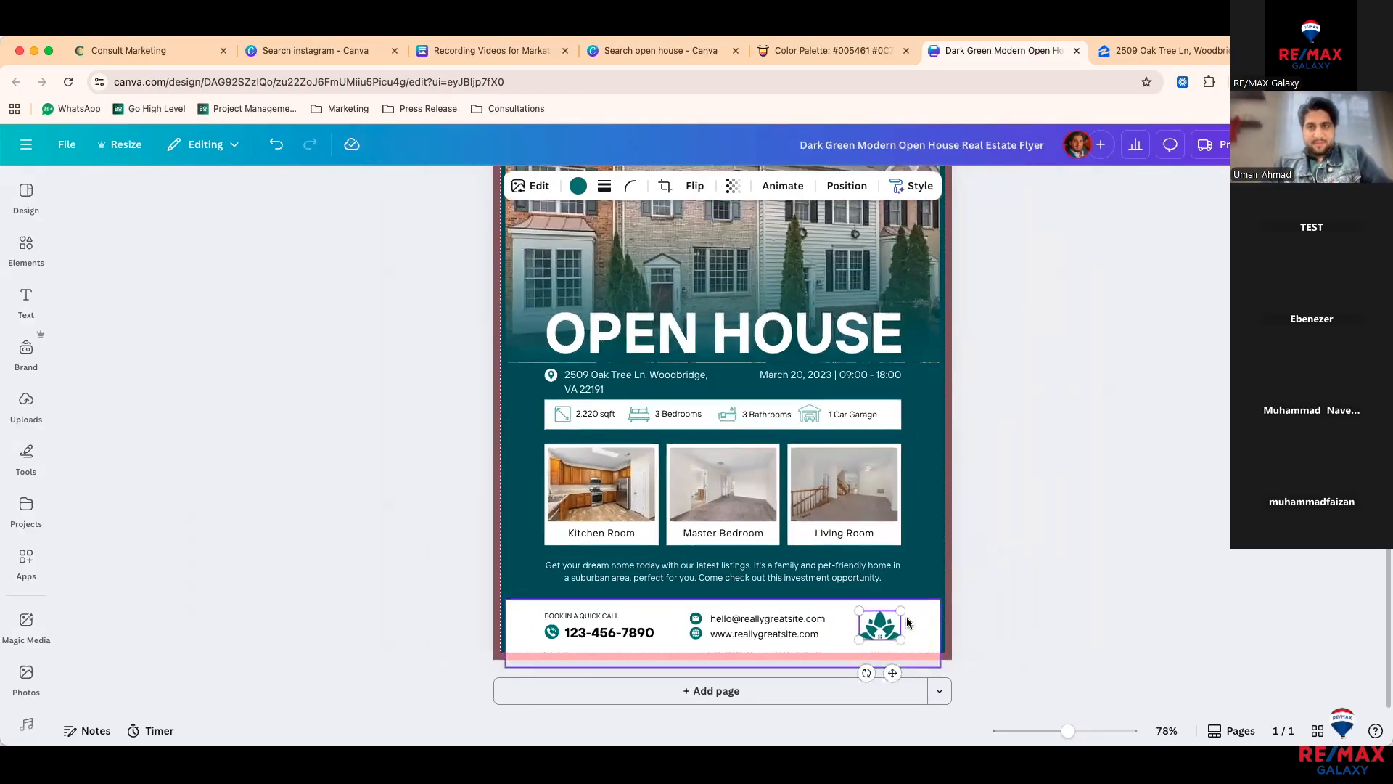
{"action": "scroll", "coordinate": [909, 622], "scroll_direction": "down", "scroll_amount": 3}
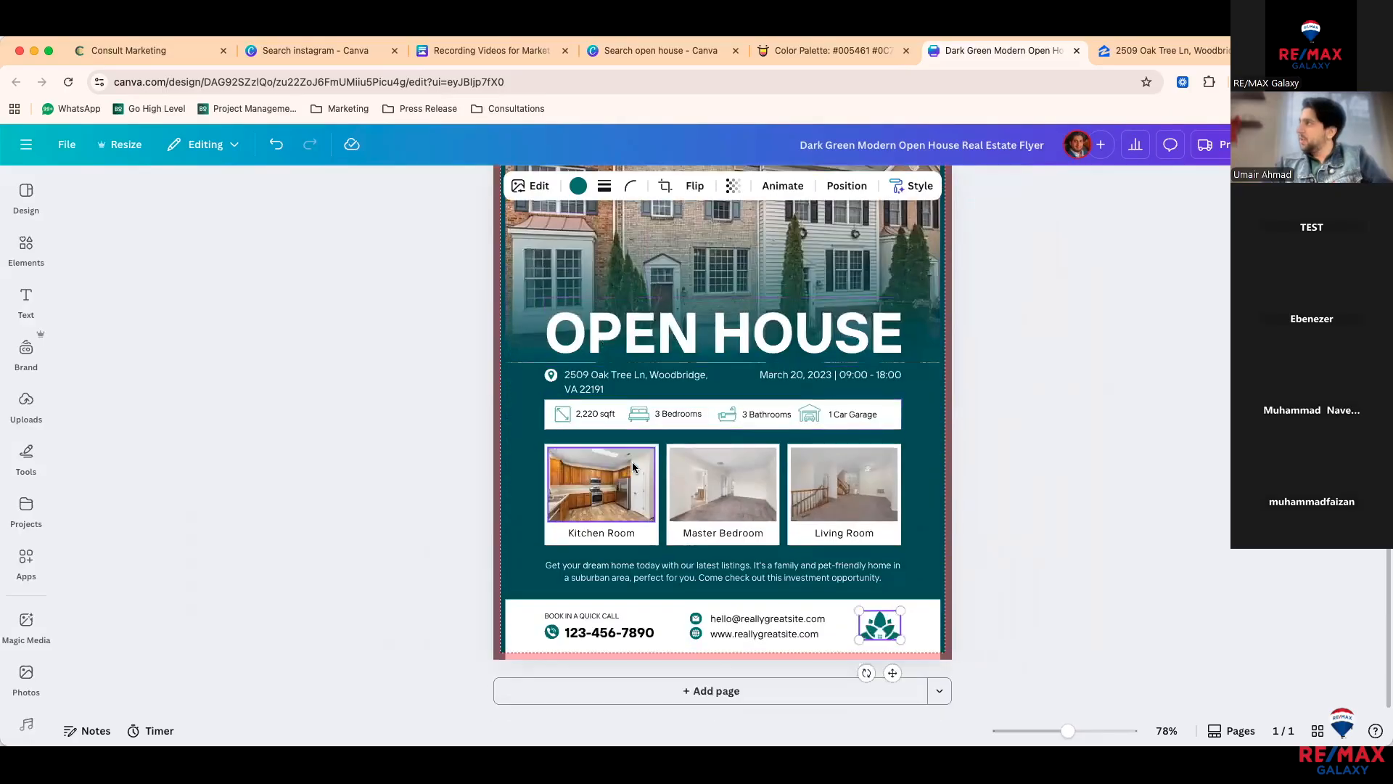
{"action": "left_click_drag", "start_coordinate": [866, 612], "coordinate": [549, 253]}
{"action": "scroll", "coordinate": [551, 255], "scroll_direction": "up", "scroll_amount": 3}
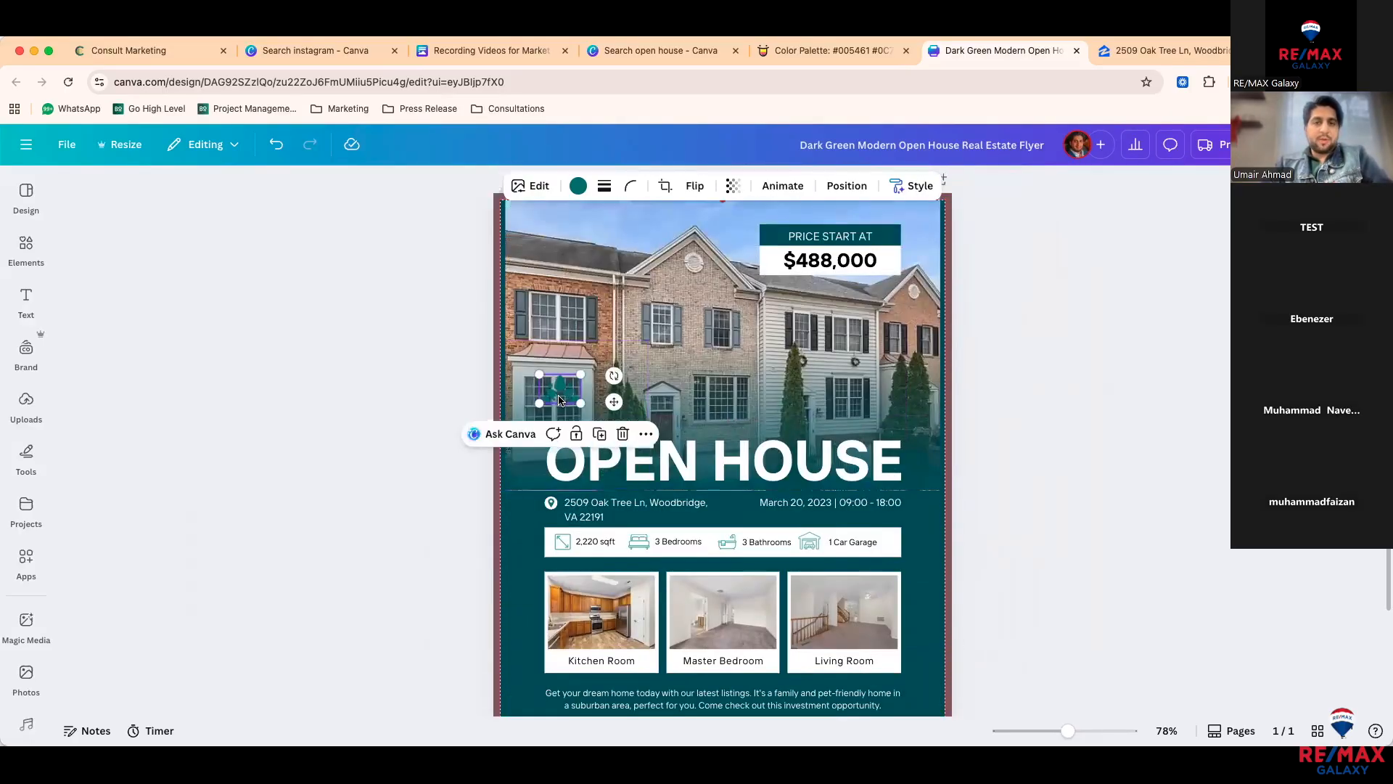
{"action": "mouse_move", "coordinate": [560, 400]}
{"action": "left_mouse_down"}
{"action": "mouse_move", "coordinate": [540, 233]}
{"action": "mouse_move", "coordinate": [547, 272]}
{"action": "left_mouse_up"}
{"action": "scroll", "coordinate": [539, 233], "scroll_direction": "up", "scroll_amount": 1}
{"action": "left_click", "coordinate": [460, 291]}
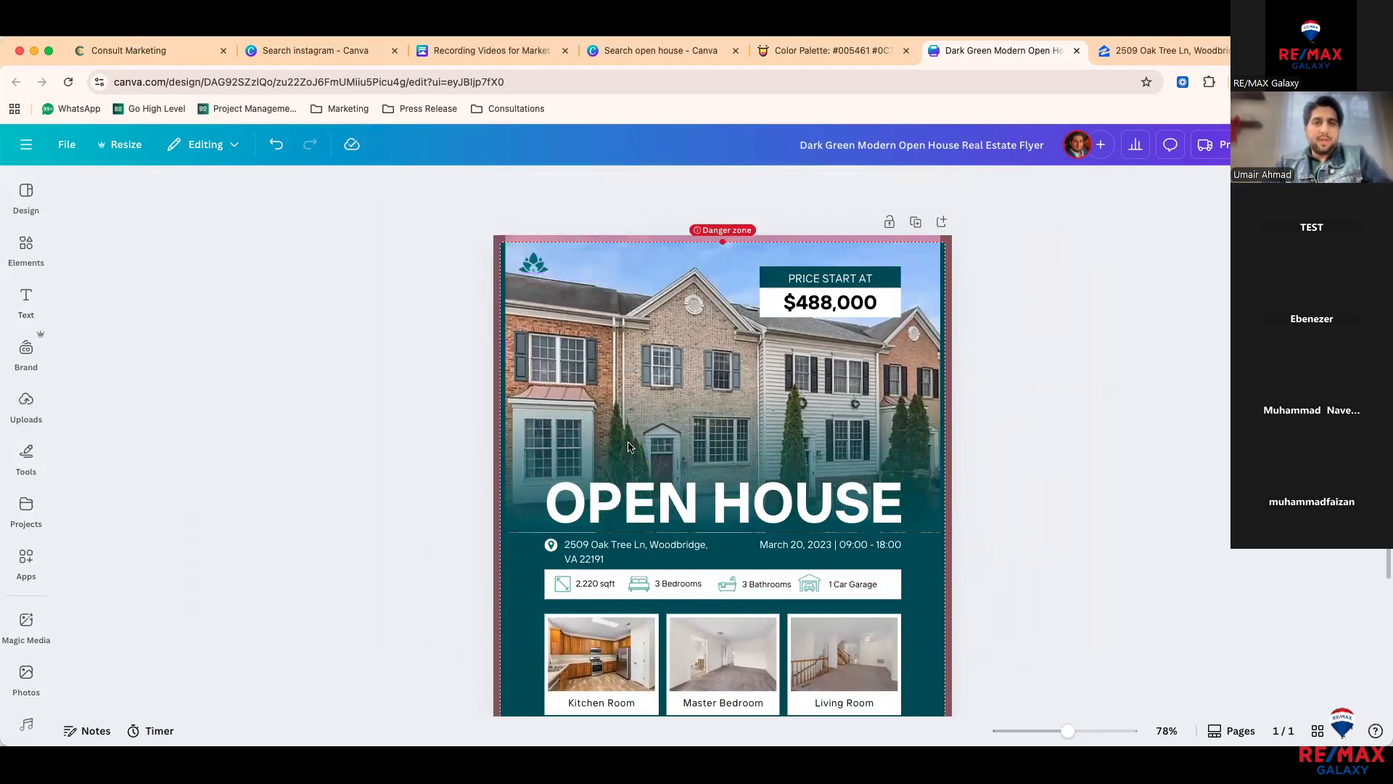
{"action": "scroll", "coordinate": [628, 447], "scroll_direction": "down", "scroll_amount": 2}
{"action": "scroll", "coordinate": [628, 447], "scroll_direction": "down", "scroll_amount": 2}
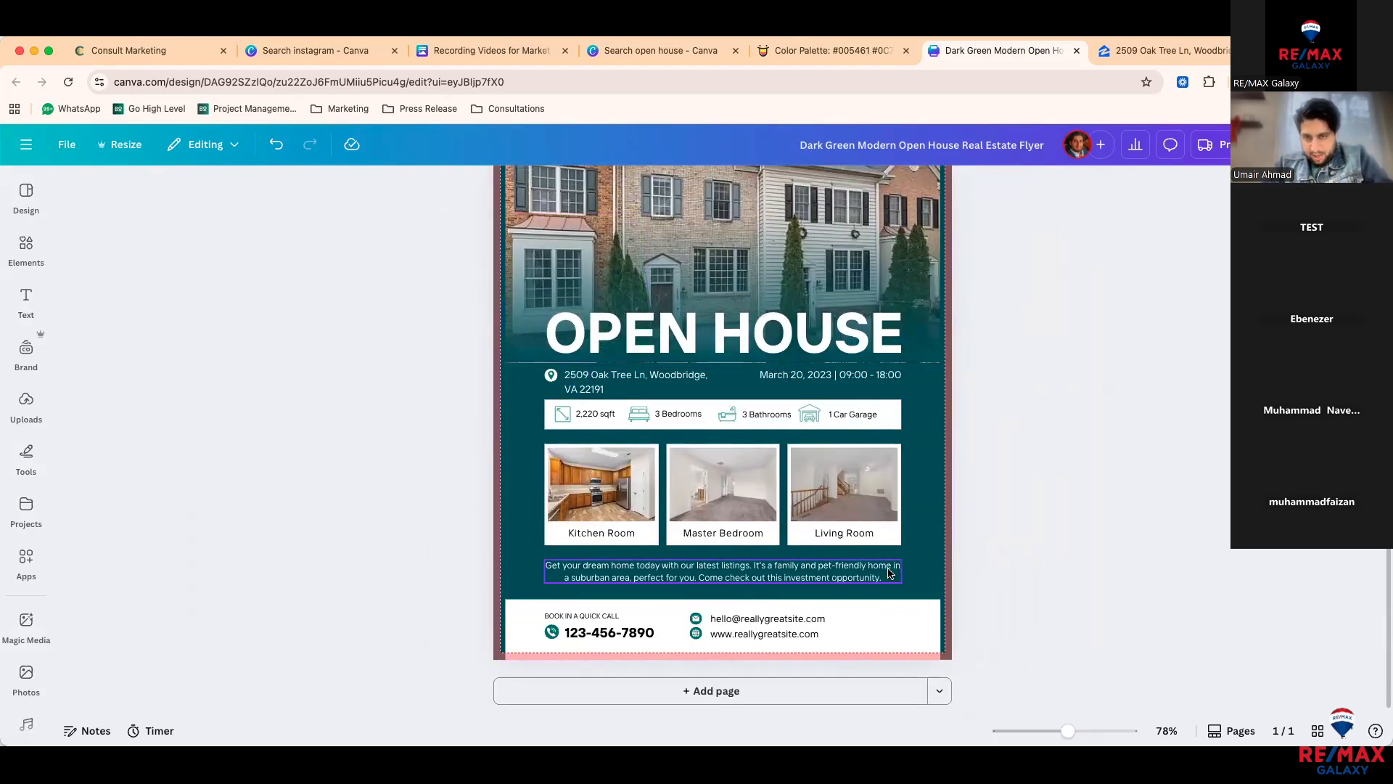
Step: Shift the description paragraph left and narrow it to three lines, undoing a contact box move
{"action": "left_click", "coordinate": [865, 578]}
{"action": "mouse_move", "coordinate": [850, 571]}
{"action": "left_mouse_down"}
{"action": "mouse_move", "coordinate": [828, 571]}
{"action": "mouse_move", "coordinate": [844, 577]}
{"action": "left_mouse_up"}
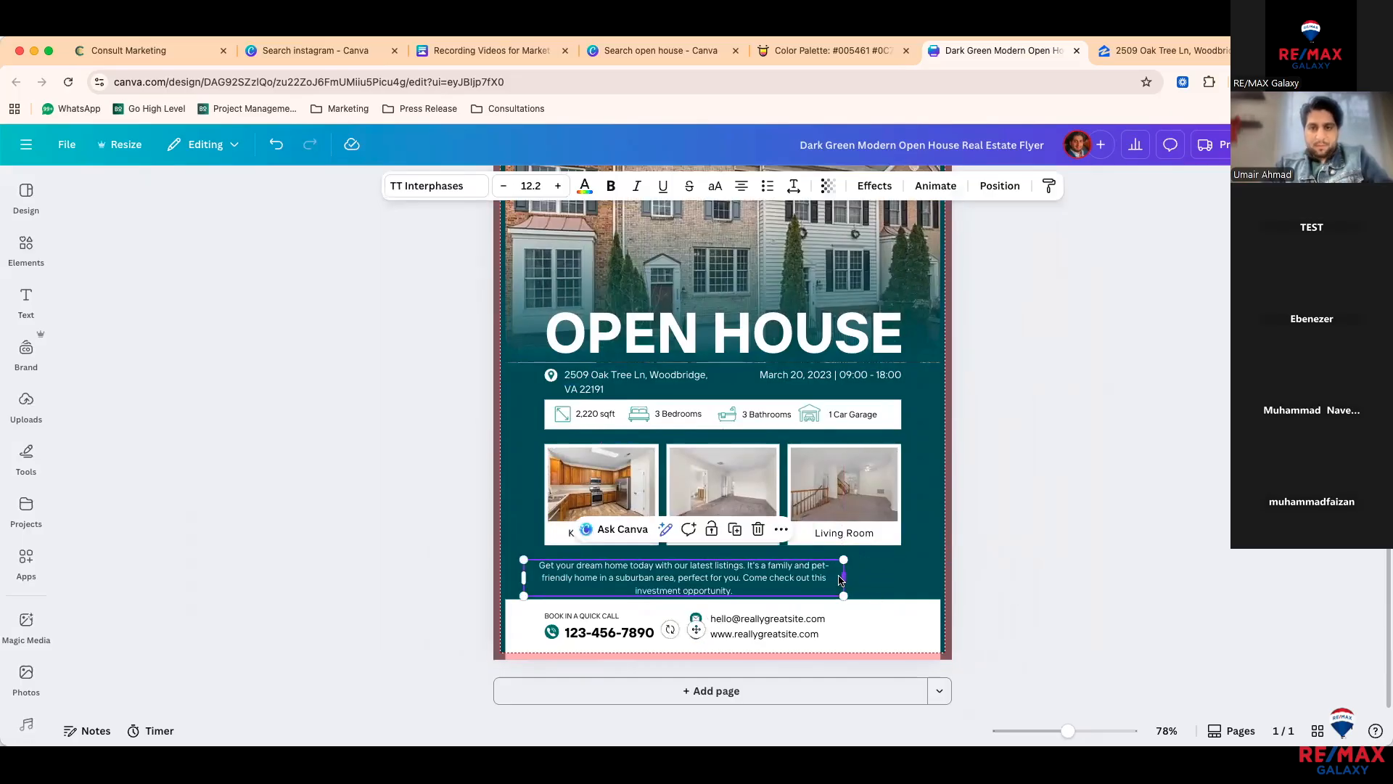
{"action": "left_click", "coordinate": [878, 578]}
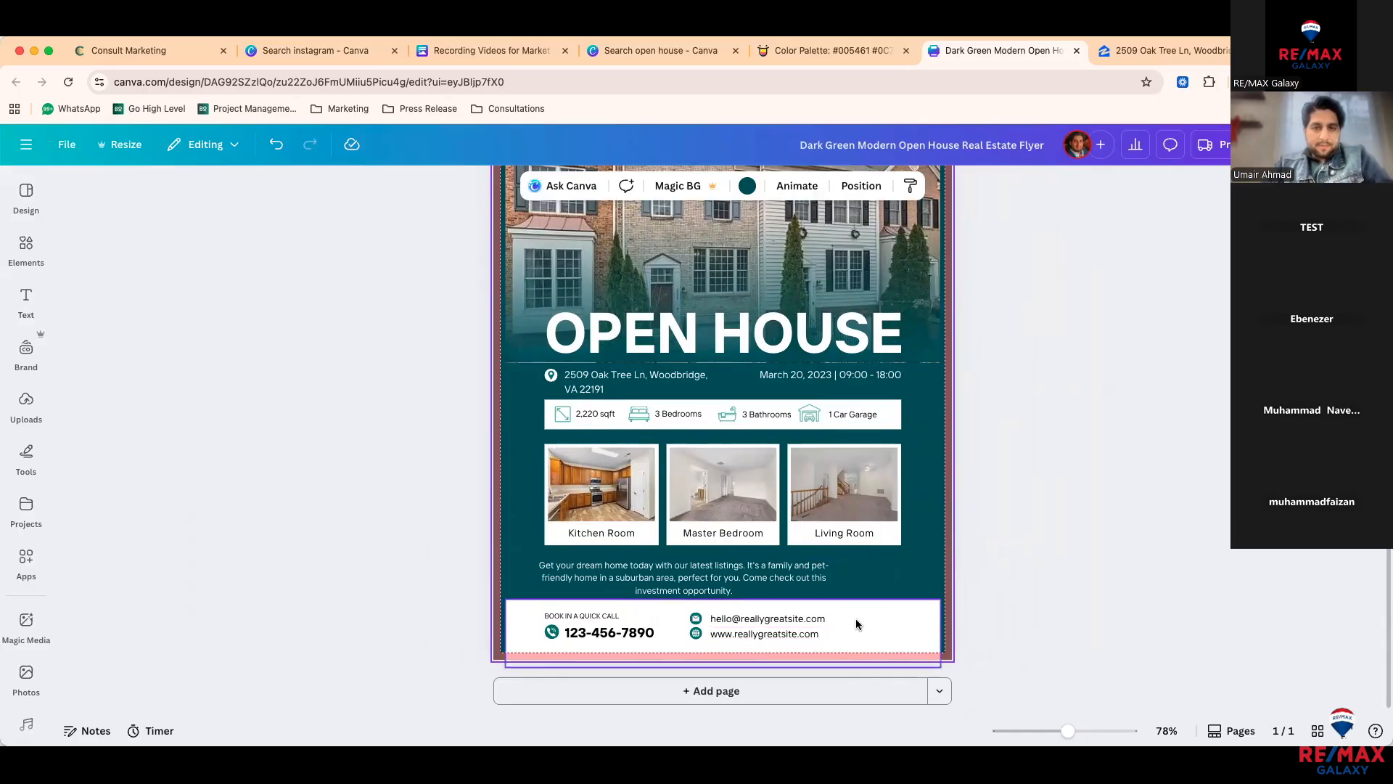
{"action": "left_click_drag", "start_coordinate": [865, 618], "coordinate": [661, 644]}
{"action": "key", "text": "ctrl+z"}
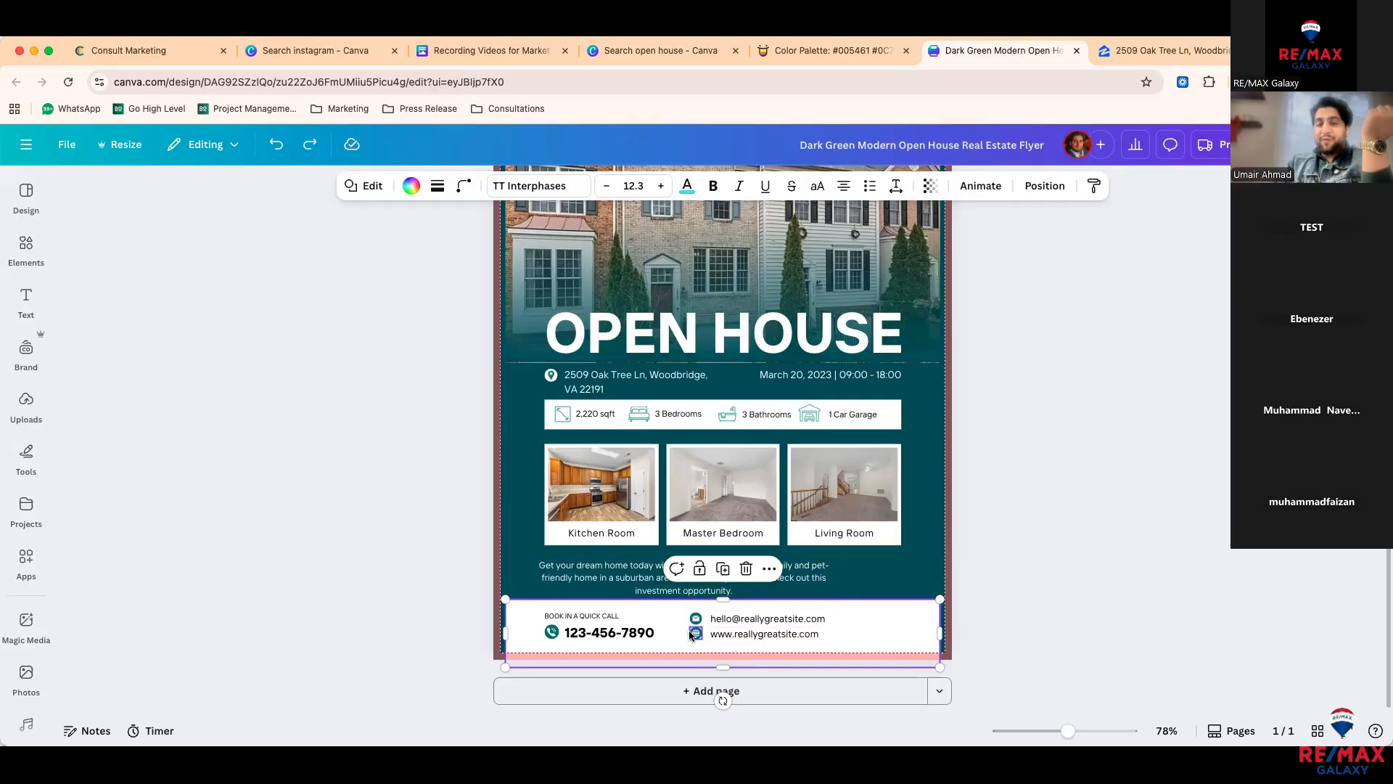
Step: Try locking, unlocking and moving the white contact footer box, undoing the moves
{"action": "left_click", "coordinate": [870, 596]}
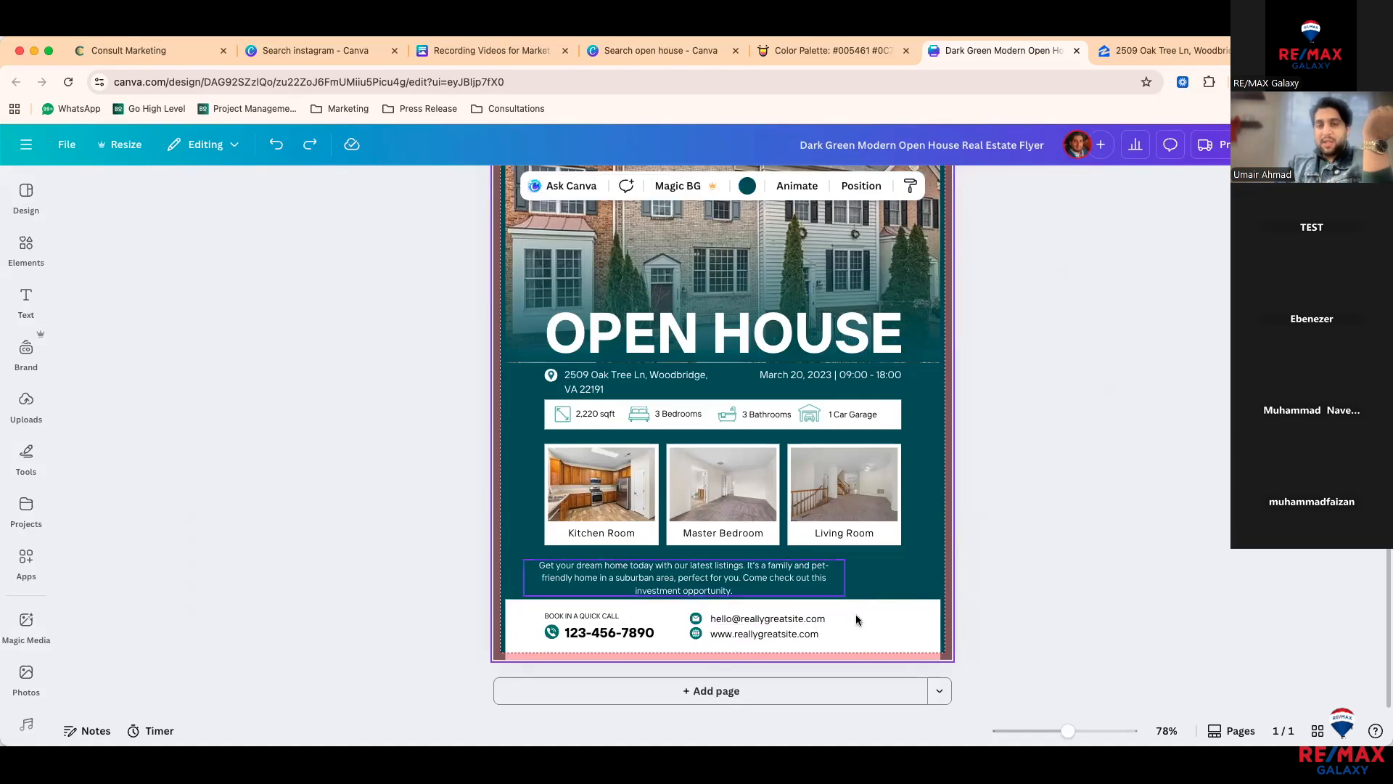
{"action": "left_click", "coordinate": [862, 623]}
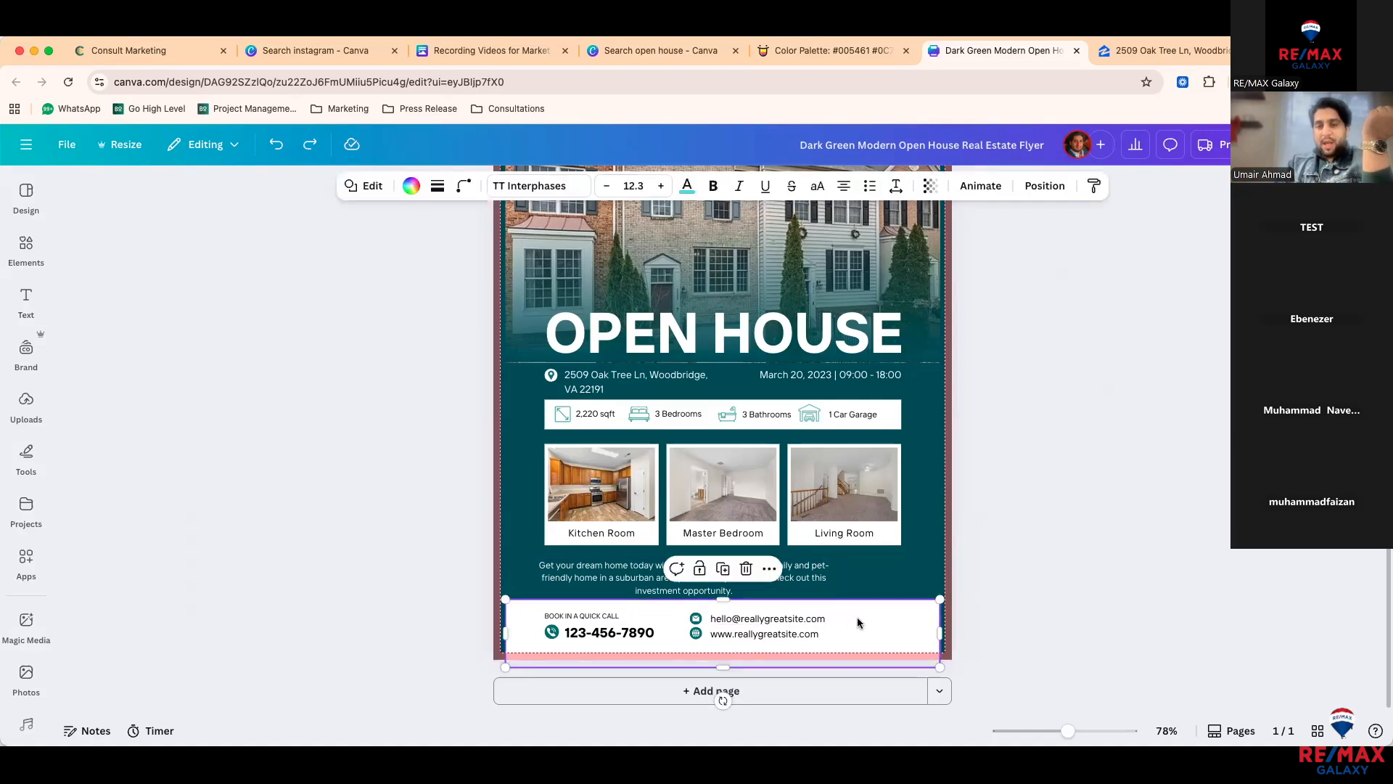
{"action": "left_click", "coordinate": [700, 569]}
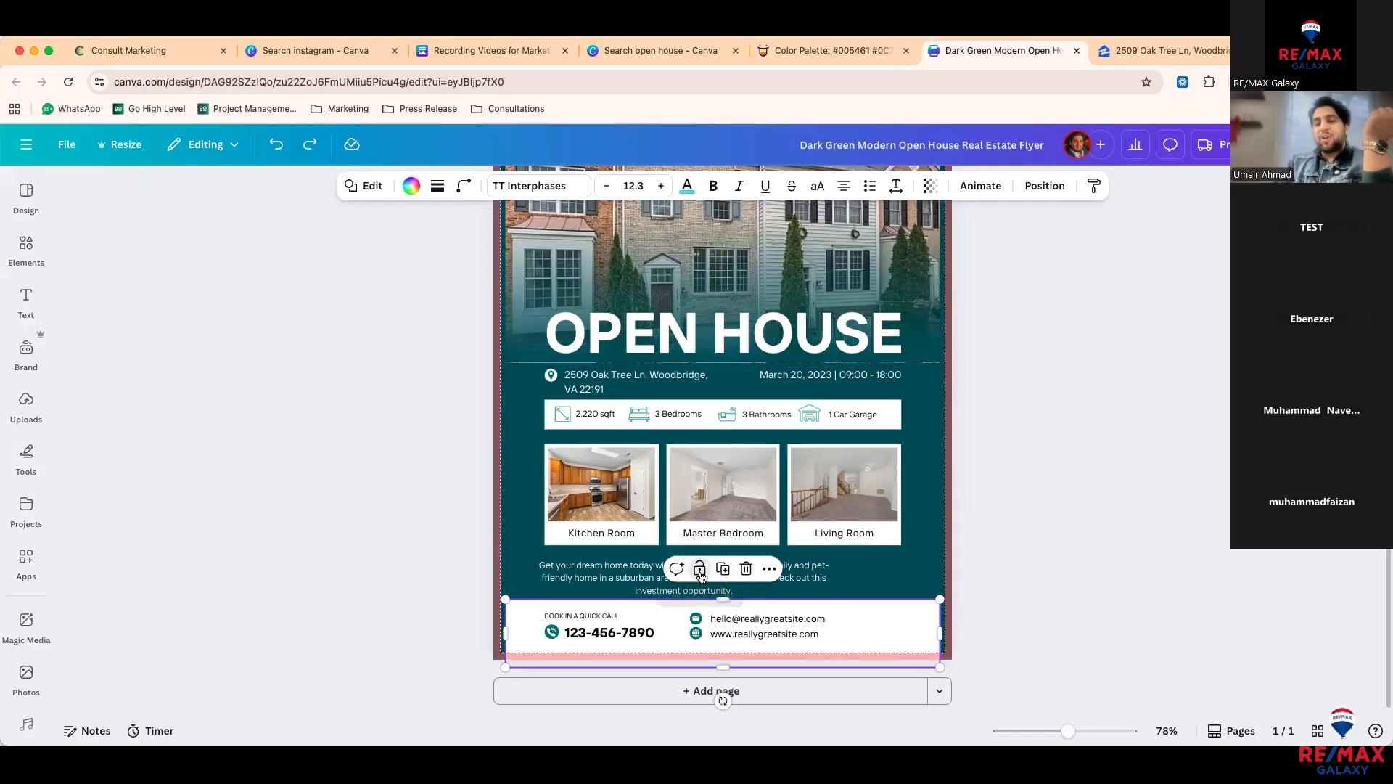
{"action": "left_click_drag", "start_coordinate": [917, 606], "coordinate": [639, 634]}
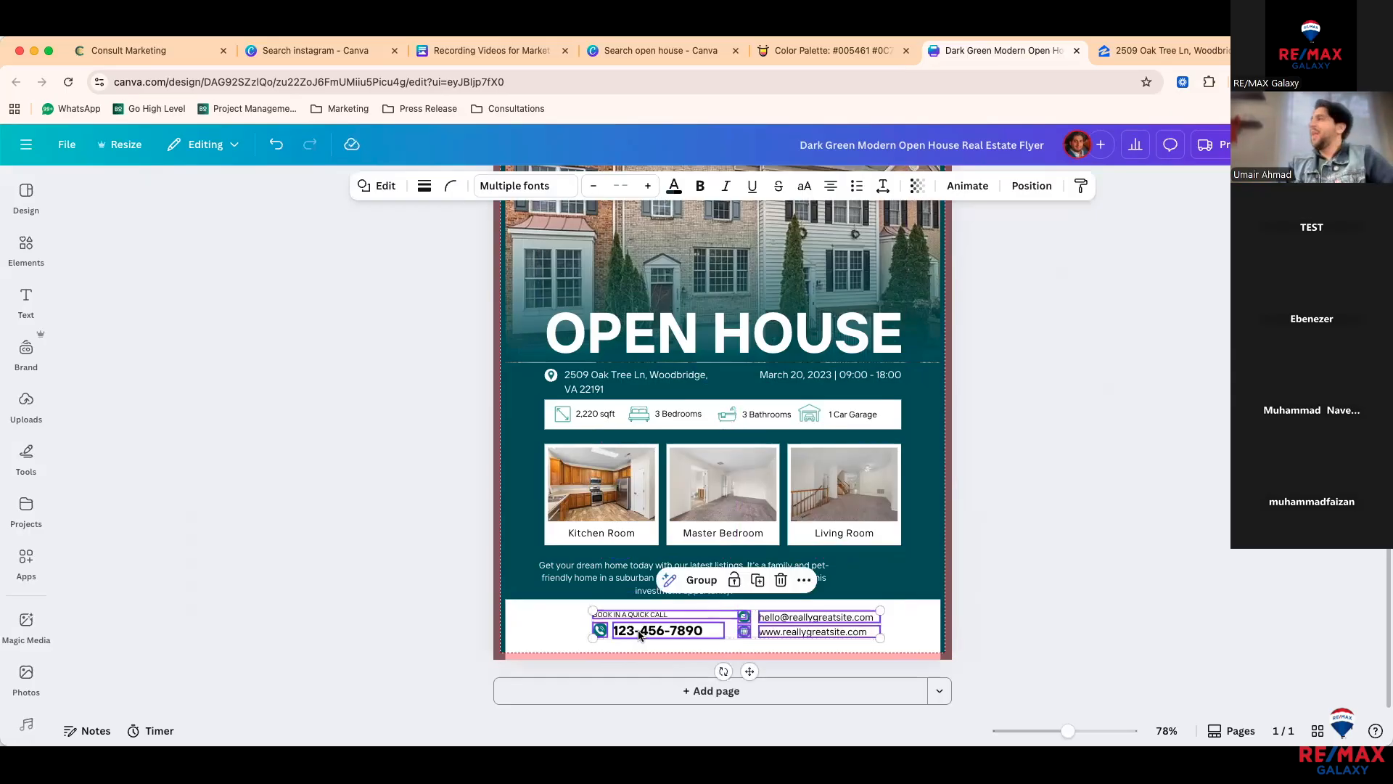
{"action": "key", "text": "super+z"}
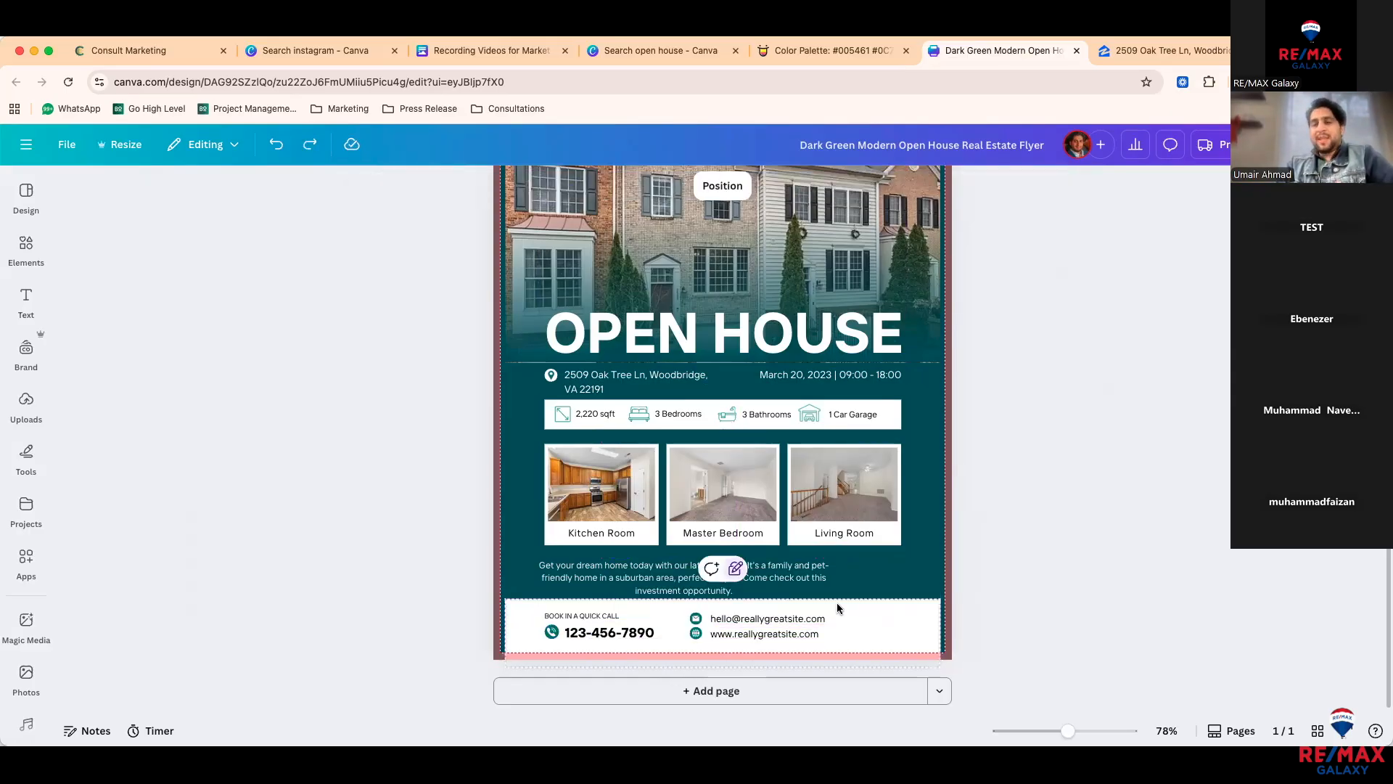
{"action": "left_click", "coordinate": [731, 574]}
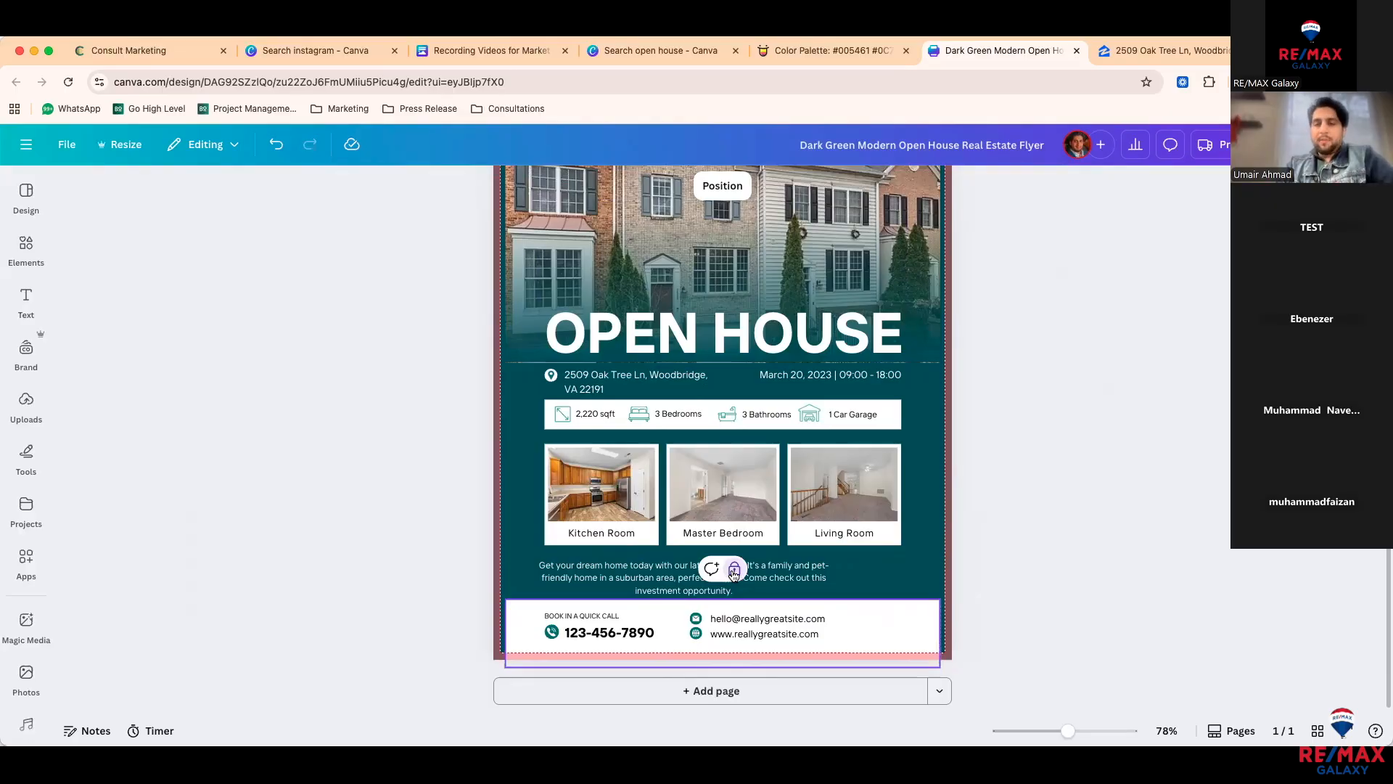
{"action": "left_click", "coordinate": [734, 573]}
{"action": "mouse_move", "coordinate": [877, 619]}
{"action": "left_mouse_down"}
{"action": "mouse_move", "coordinate": [887, 602]}
{"action": "mouse_move", "coordinate": [868, 611]}
{"action": "left_mouse_up"}
{"action": "key", "text": "super+z"}
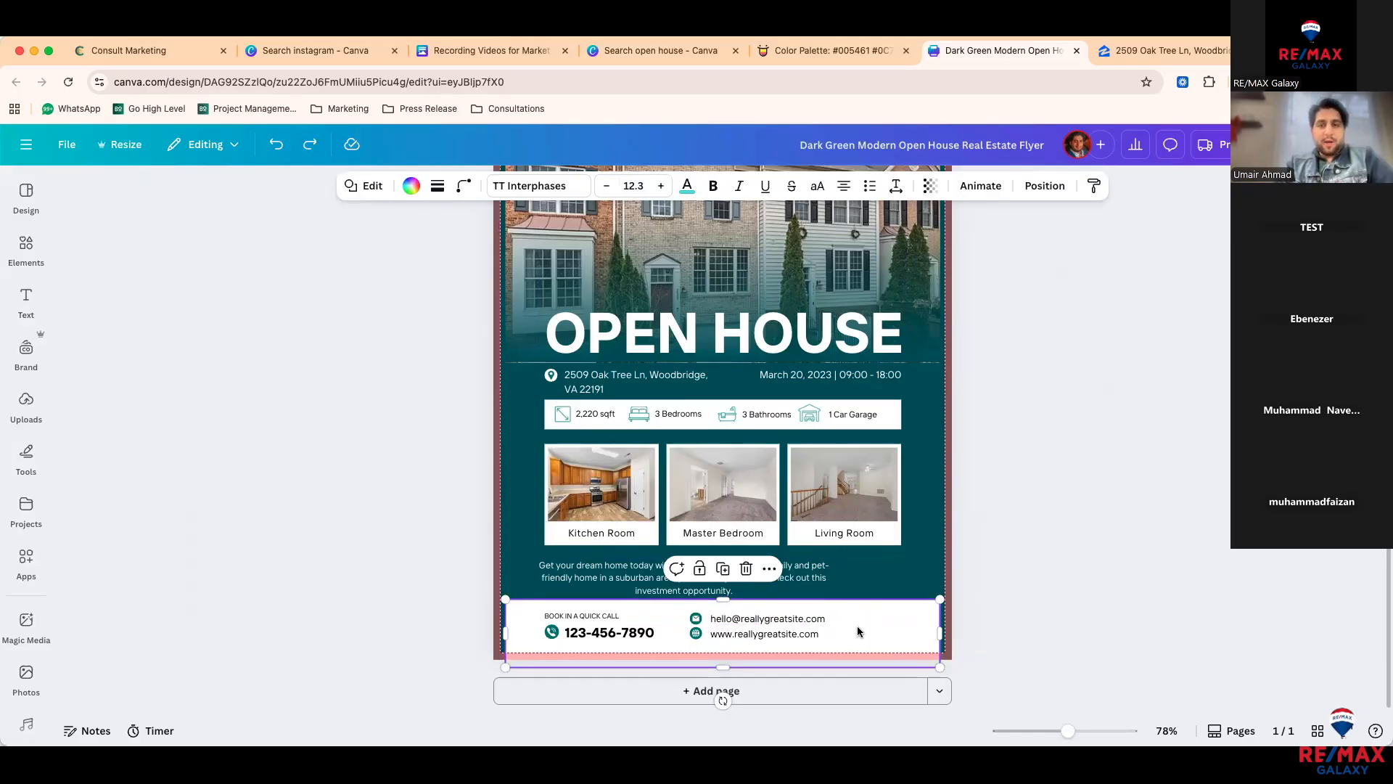
Step: Check the footer box's extra options, then select the white contact-details strip
{"action": "left_click", "coordinate": [771, 570]}
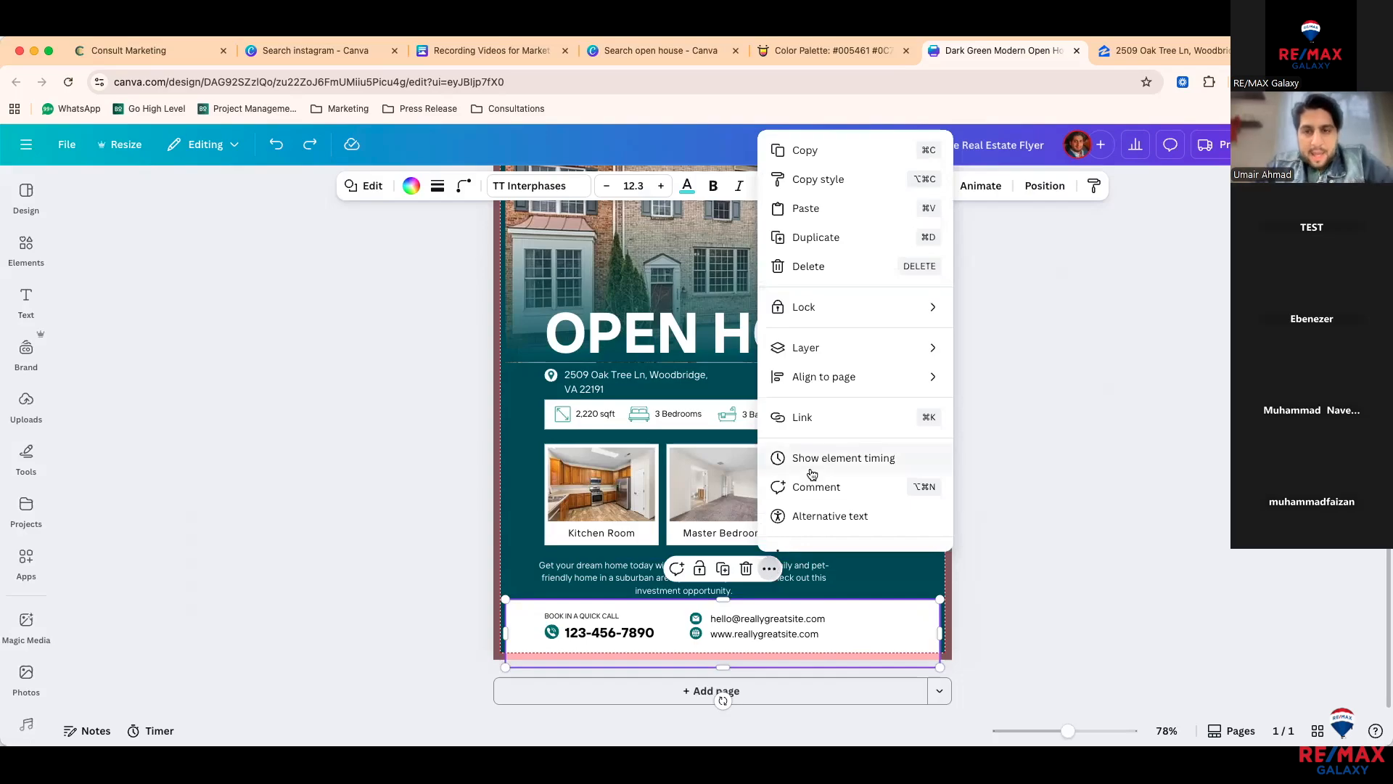
{"action": "scroll", "coordinate": [835, 465], "scroll_direction": "down", "scroll_amount": 1}
{"action": "scroll", "coordinate": [834, 479], "scroll_direction": "up", "scroll_amount": 1}
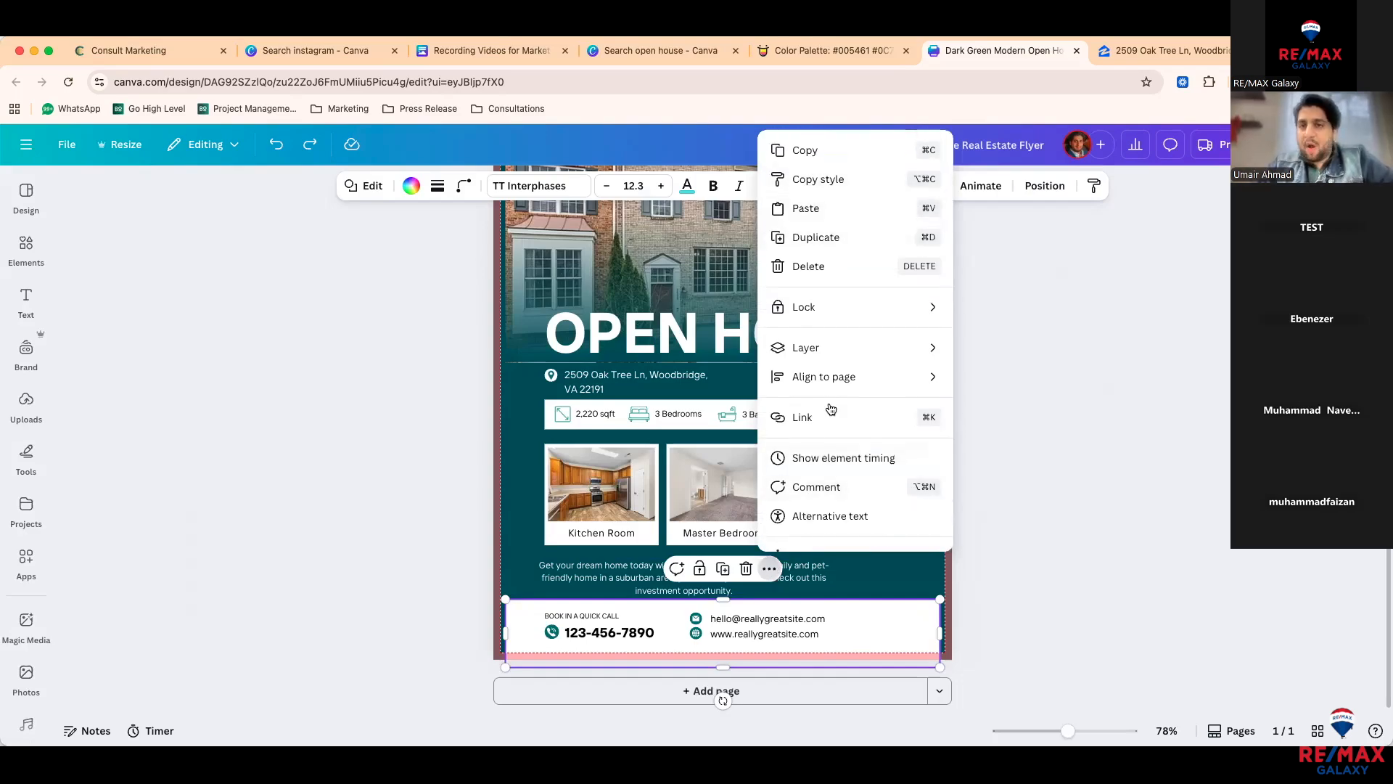
{"action": "mouse_move", "coordinate": [853, 320]}
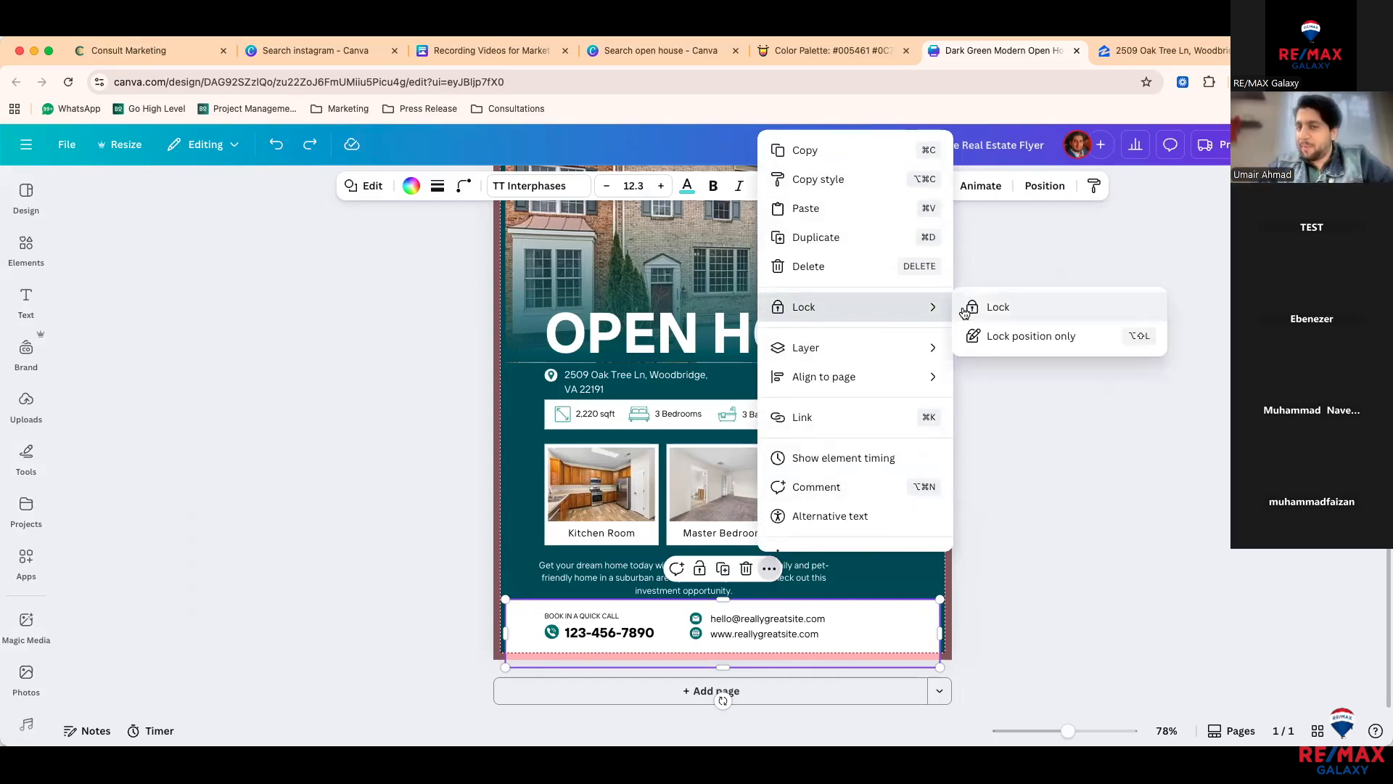
{"action": "left_click", "coordinate": [1031, 472]}
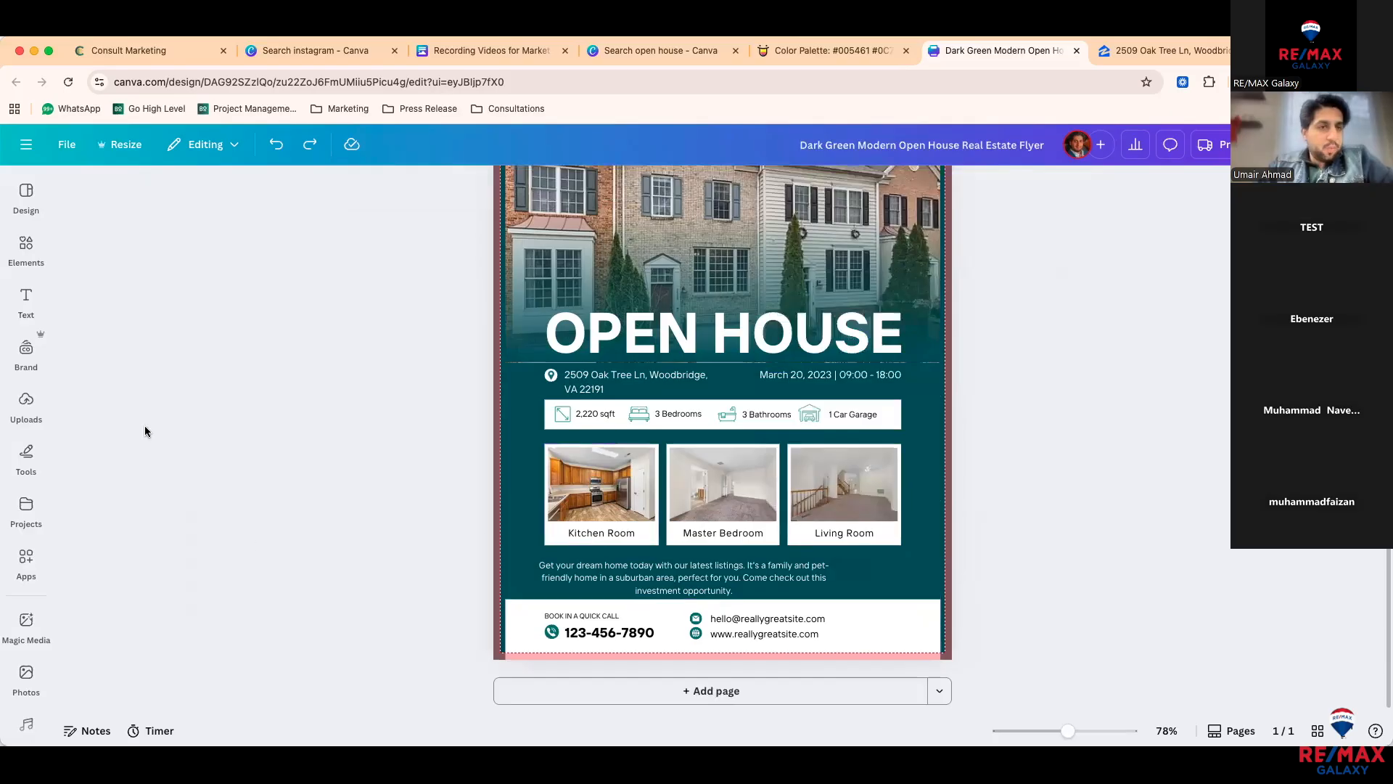
{"action": "left_click", "coordinate": [24, 264]}
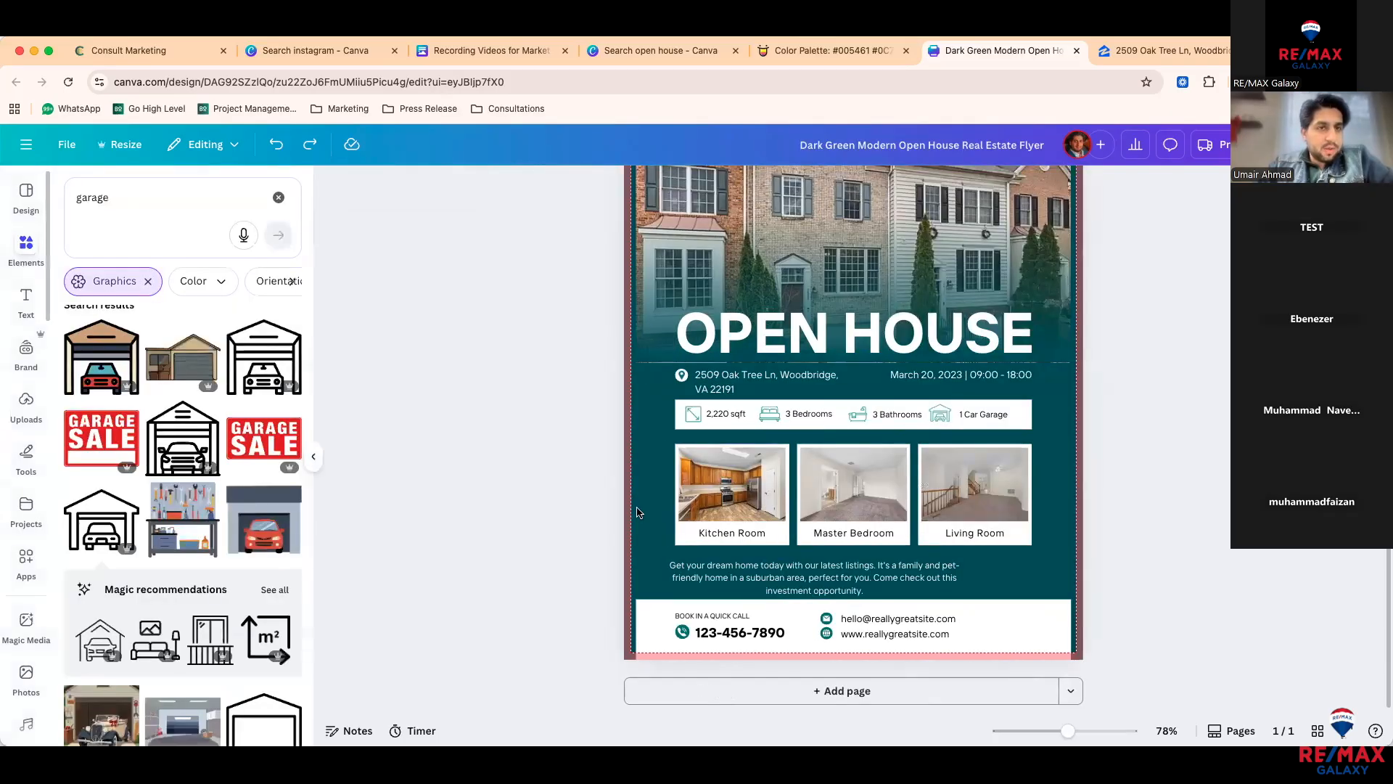
{"action": "scroll", "coordinate": [674, 571], "scroll_direction": "down", "scroll_amount": 5}
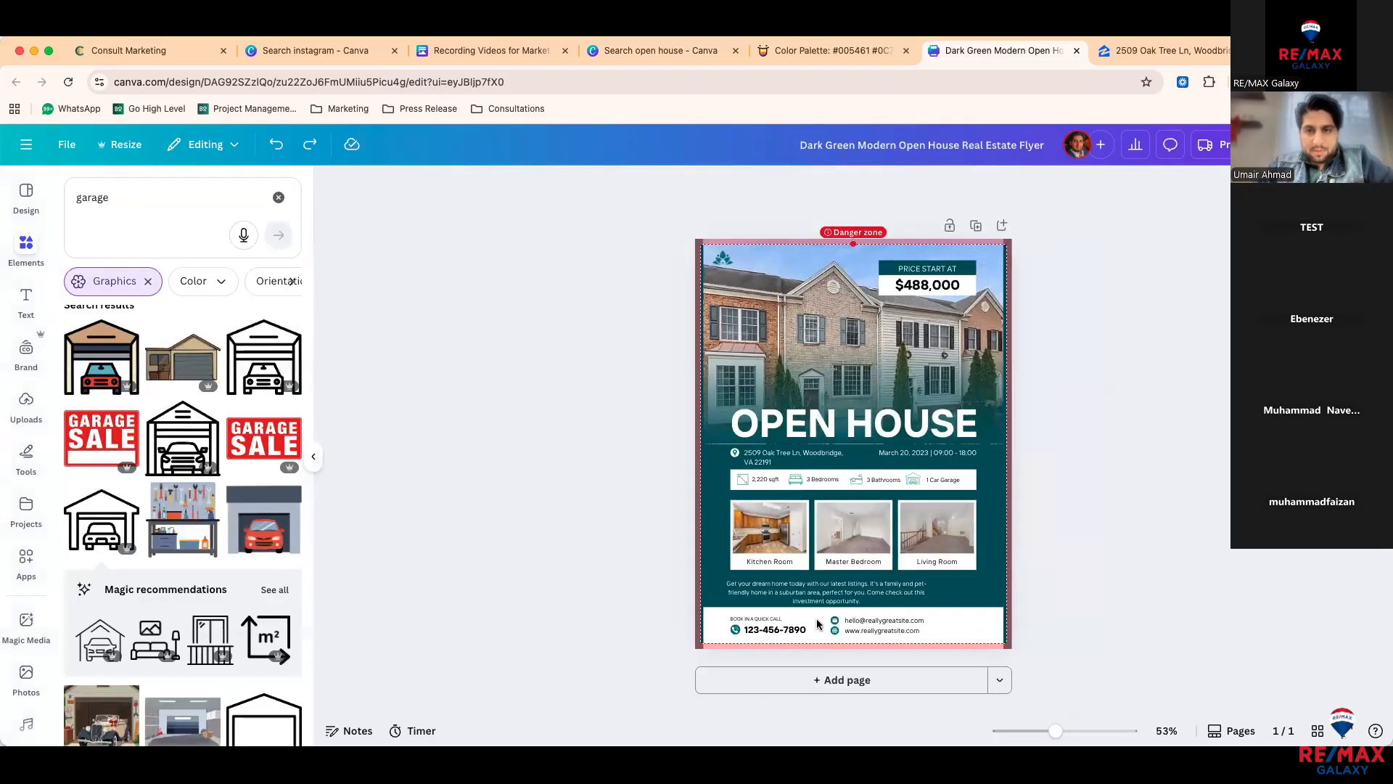
{"action": "left_click", "coordinate": [818, 625]}
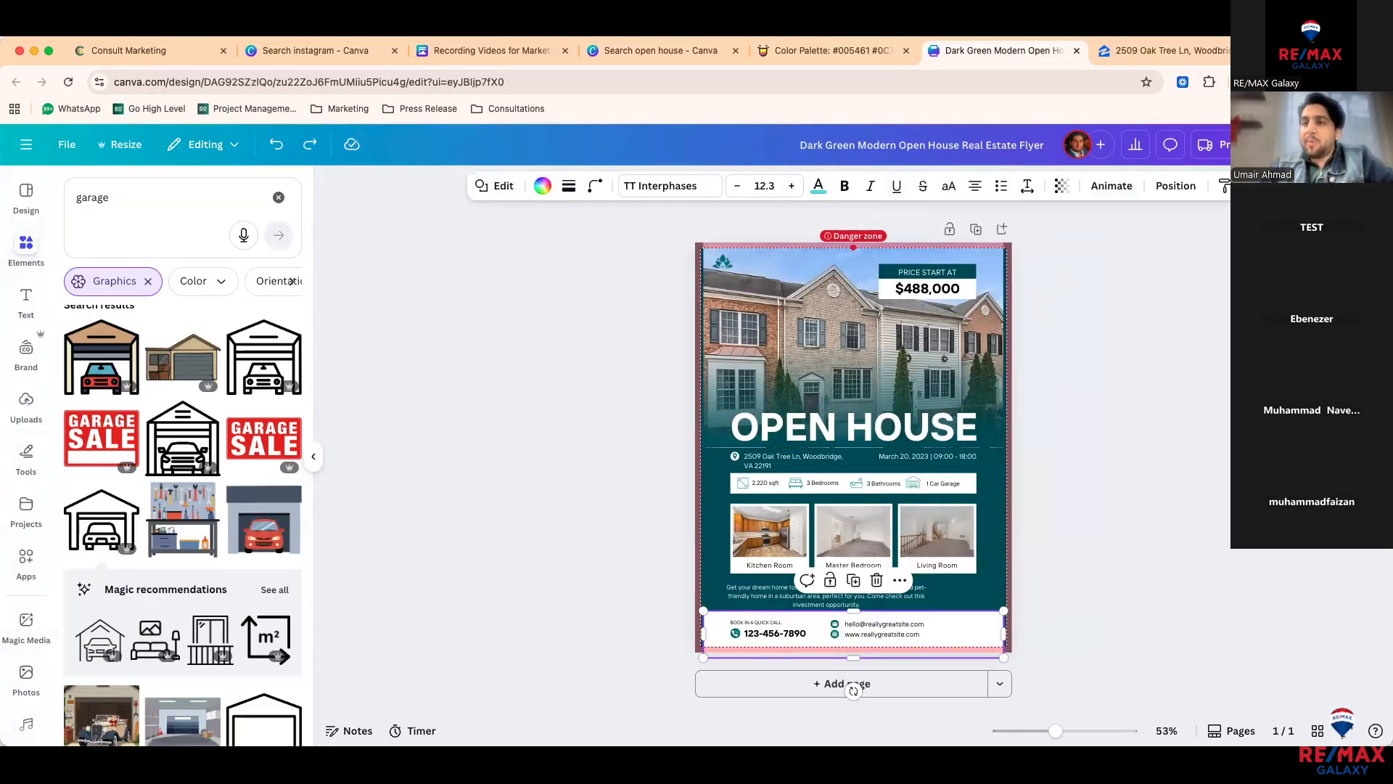
Step: Select the top-left logo via Position and Layers and send it behind the house photo
{"action": "left_click", "coordinate": [1170, 190]}
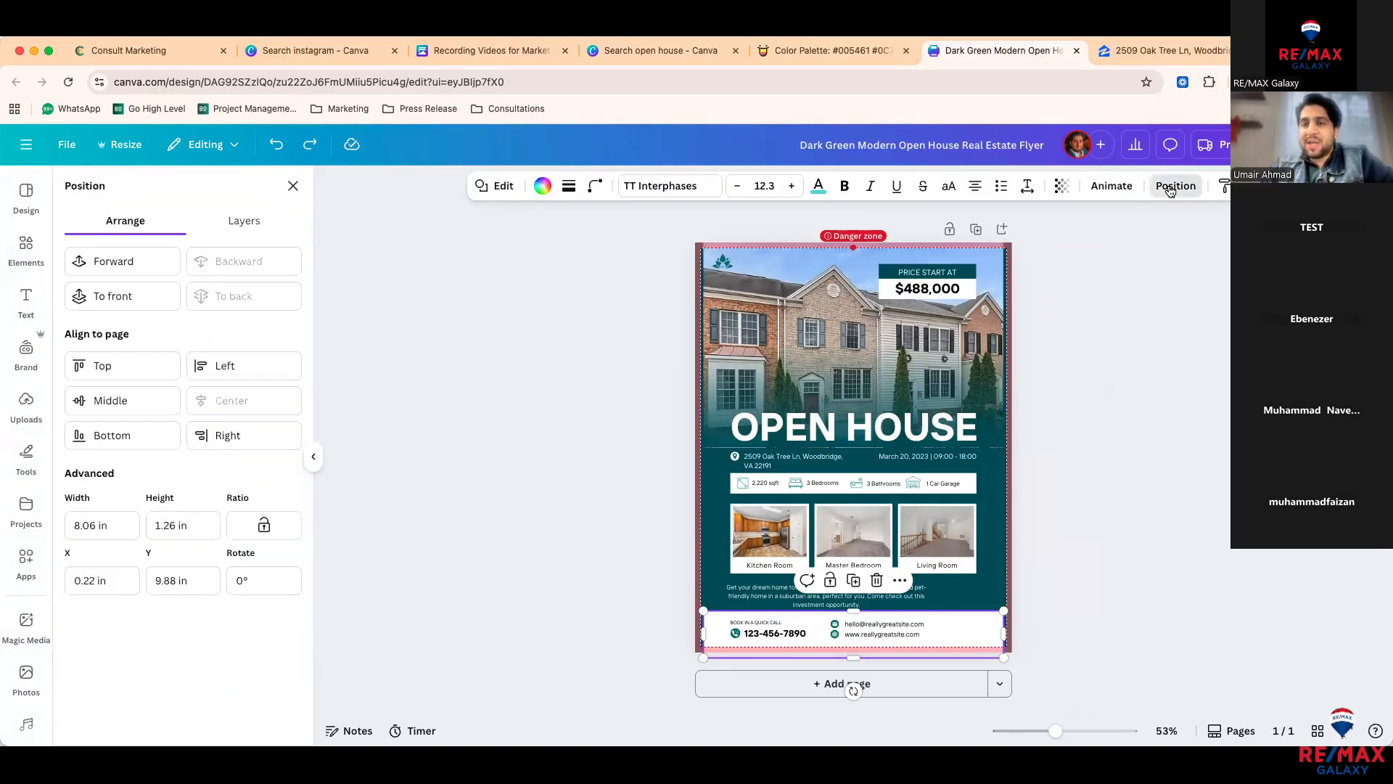
{"action": "left_click", "coordinate": [245, 223]}
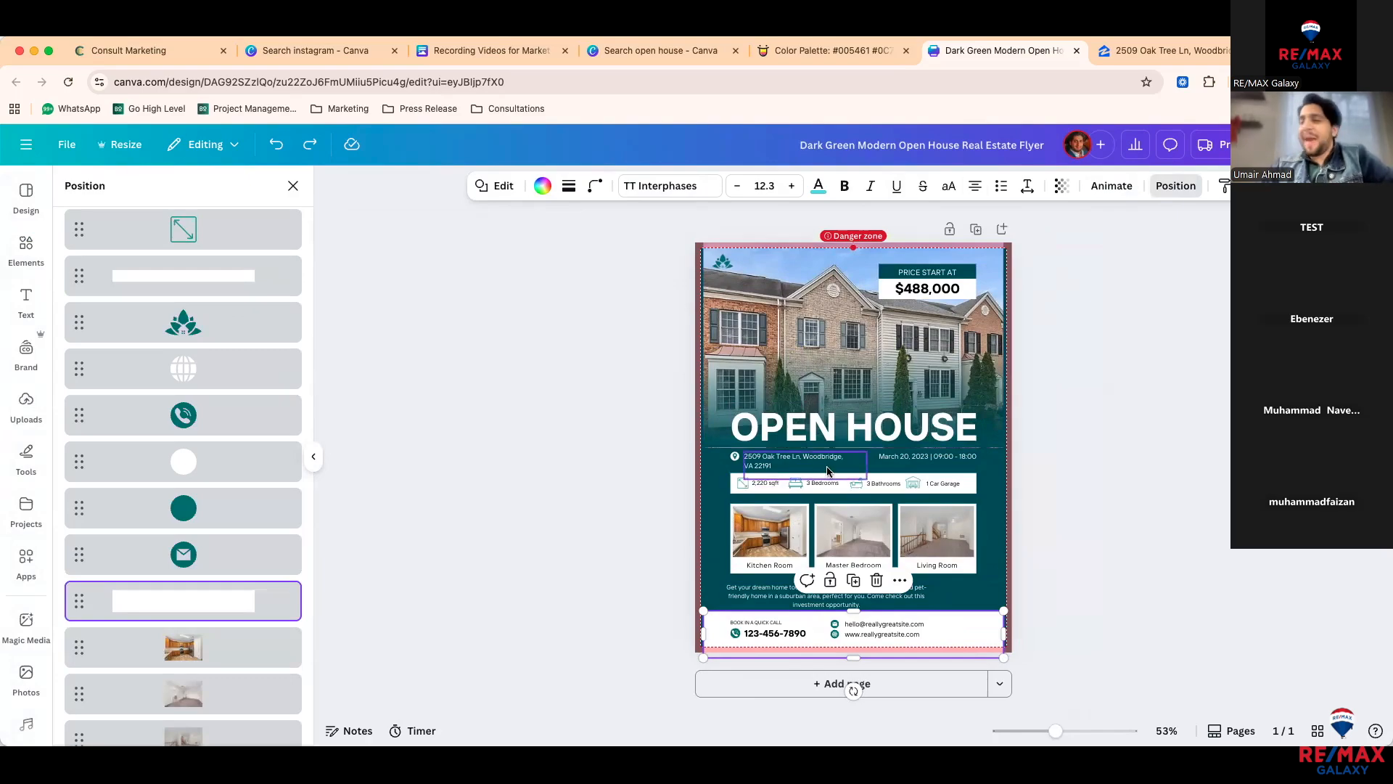
{"action": "left_click", "coordinate": [722, 259]}
{"action": "scroll", "coordinate": [102, 241], "scroll_direction": "up", "scroll_amount": 10}
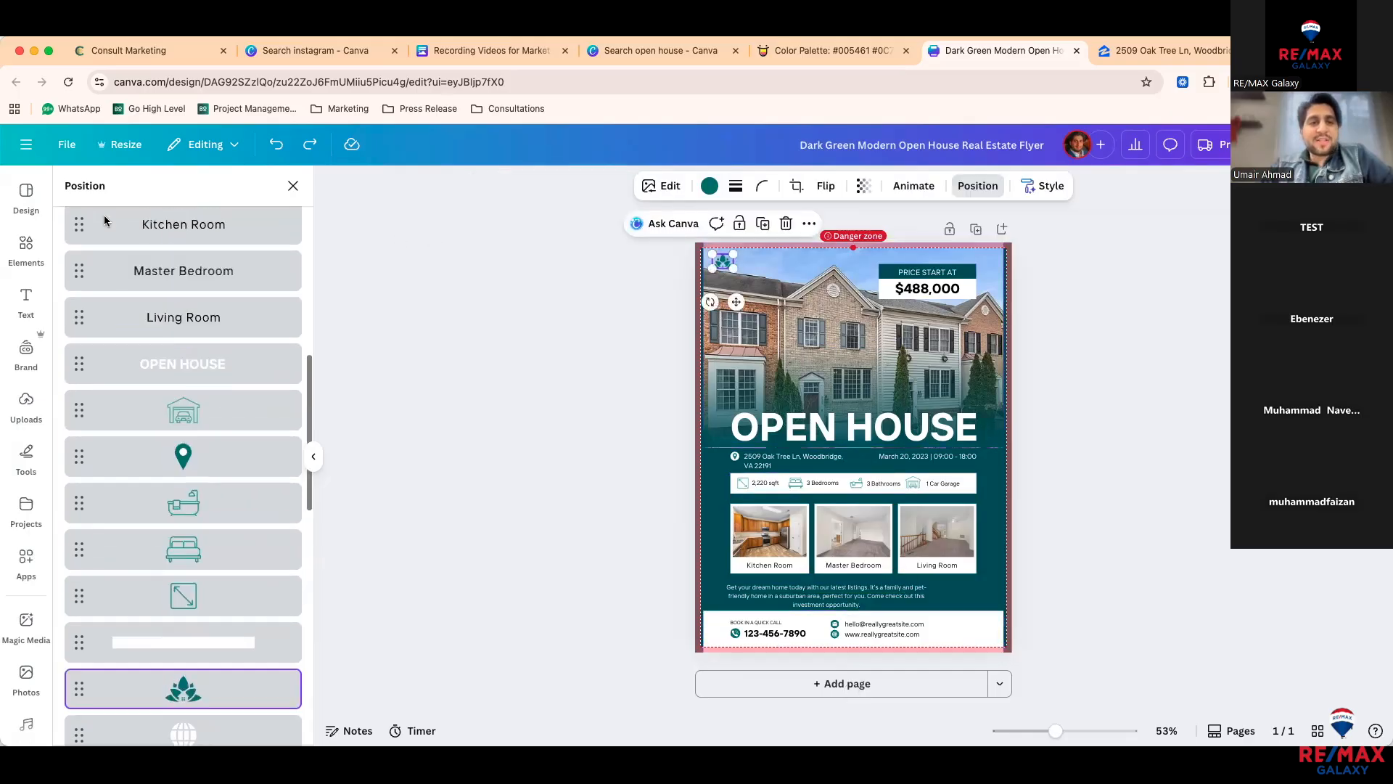
{"action": "scroll", "coordinate": [102, 241], "scroll_direction": "up", "scroll_amount": 5}
{"action": "left_click", "coordinate": [125, 221]}
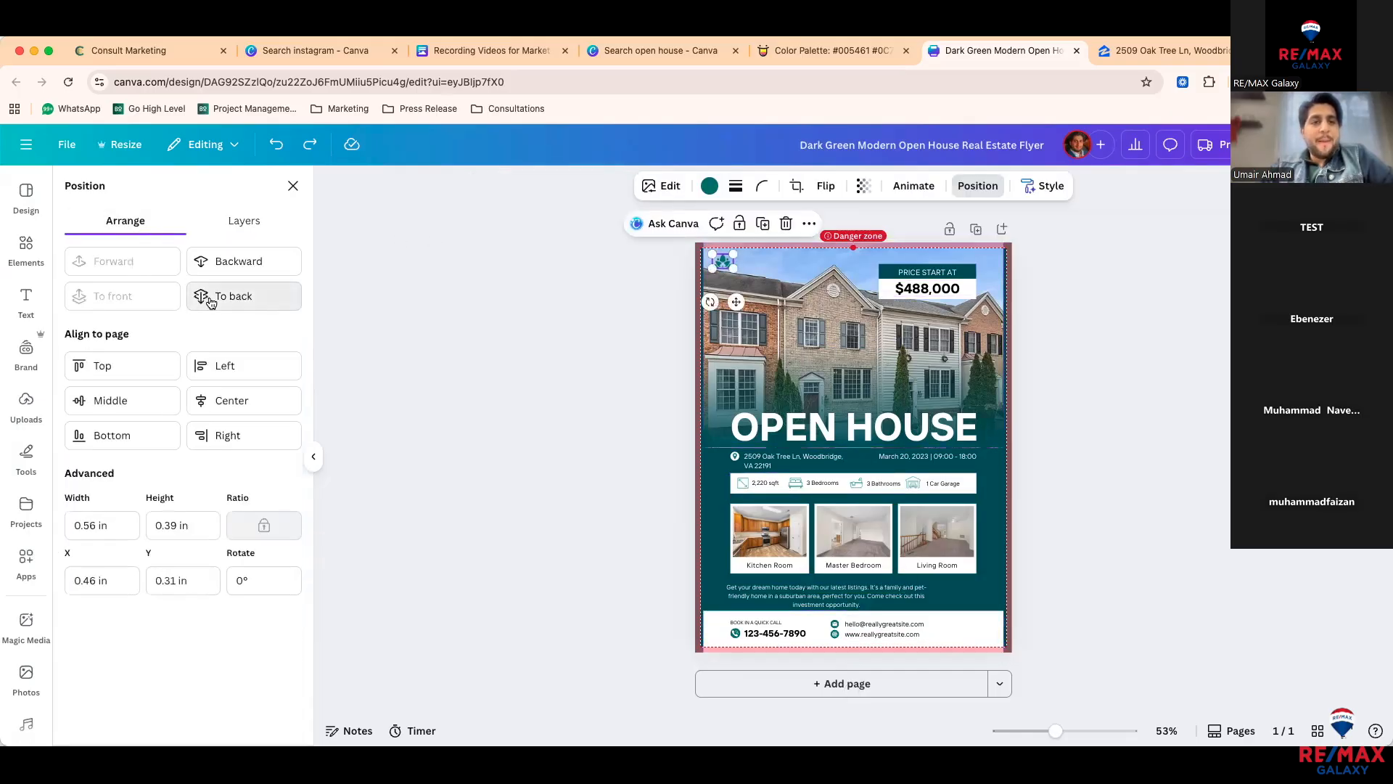
{"action": "left_click", "coordinate": [225, 296]}
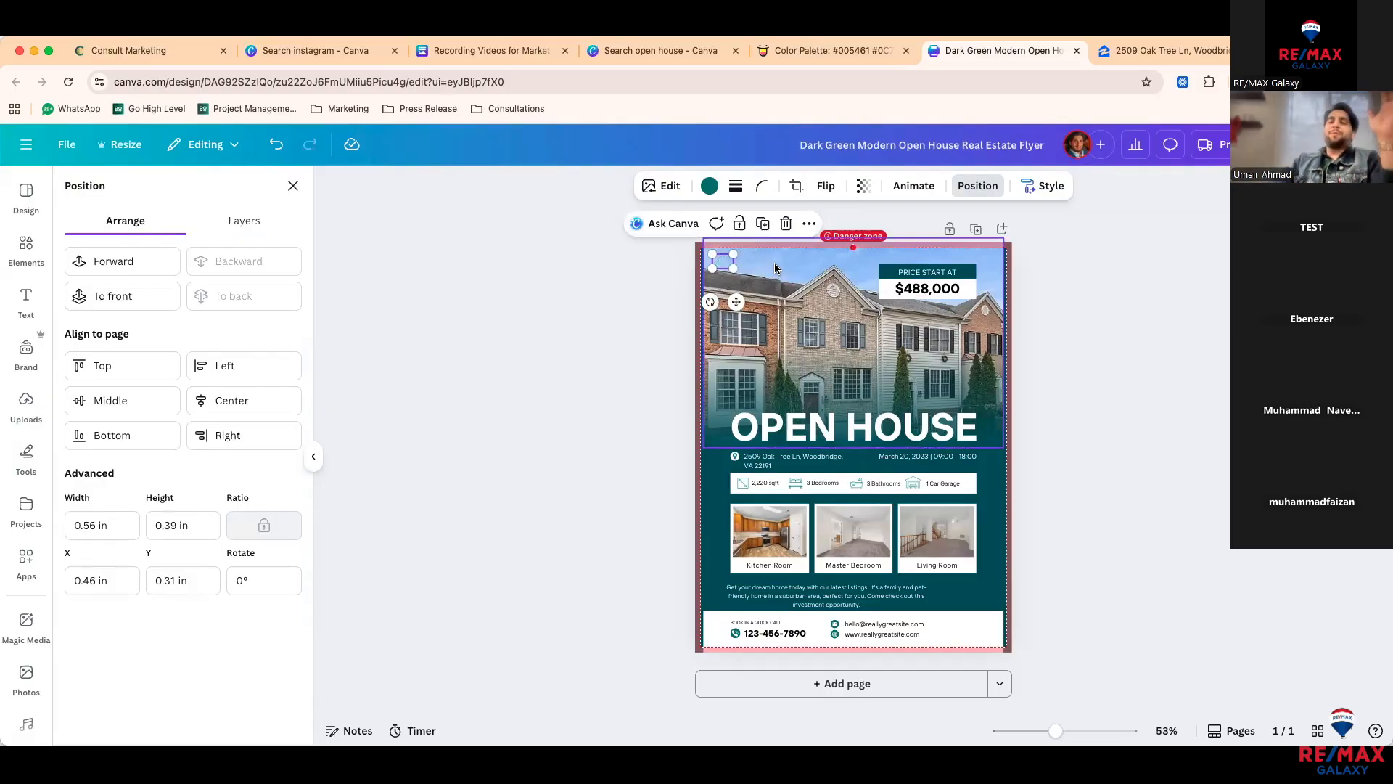
{"action": "left_click_drag", "start_coordinate": [768, 288], "coordinate": [861, 286]}
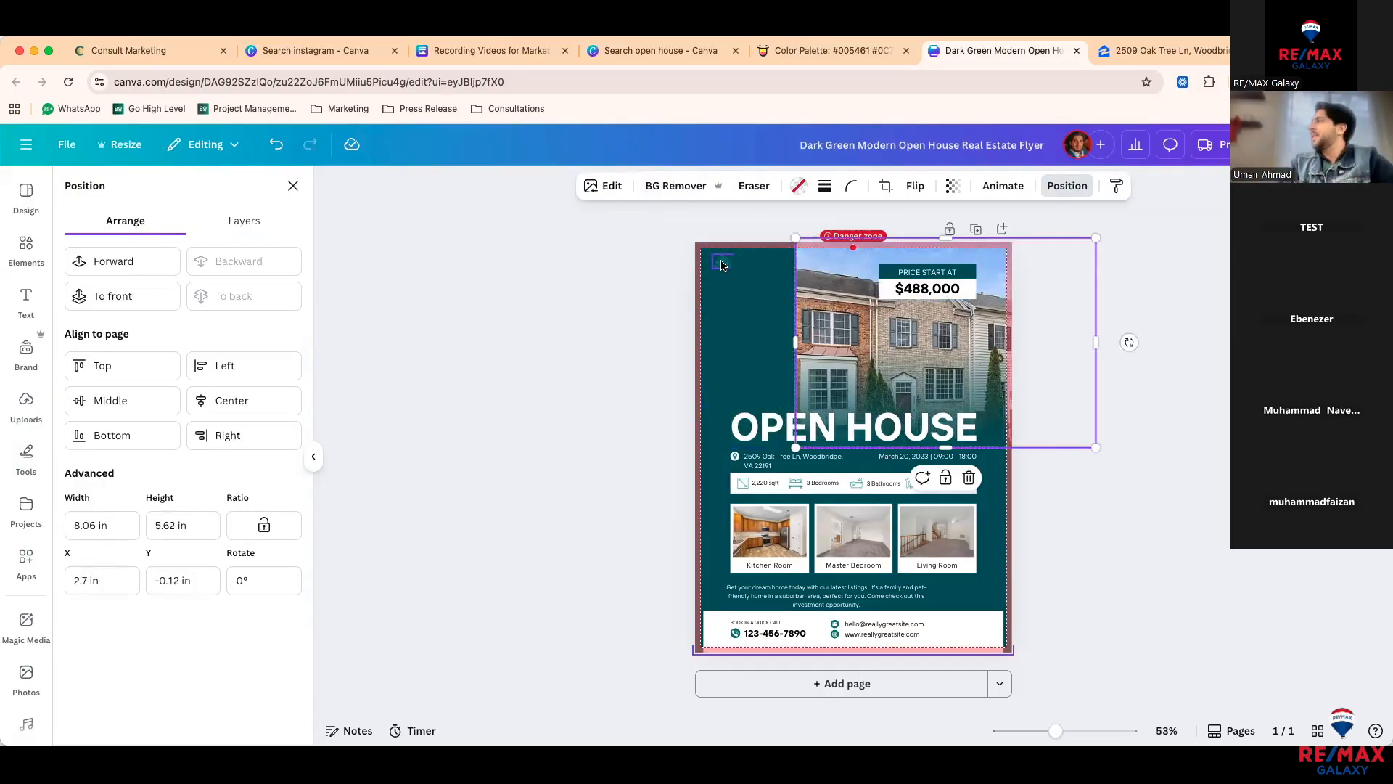
{"action": "key", "text": "ctrl+z"}
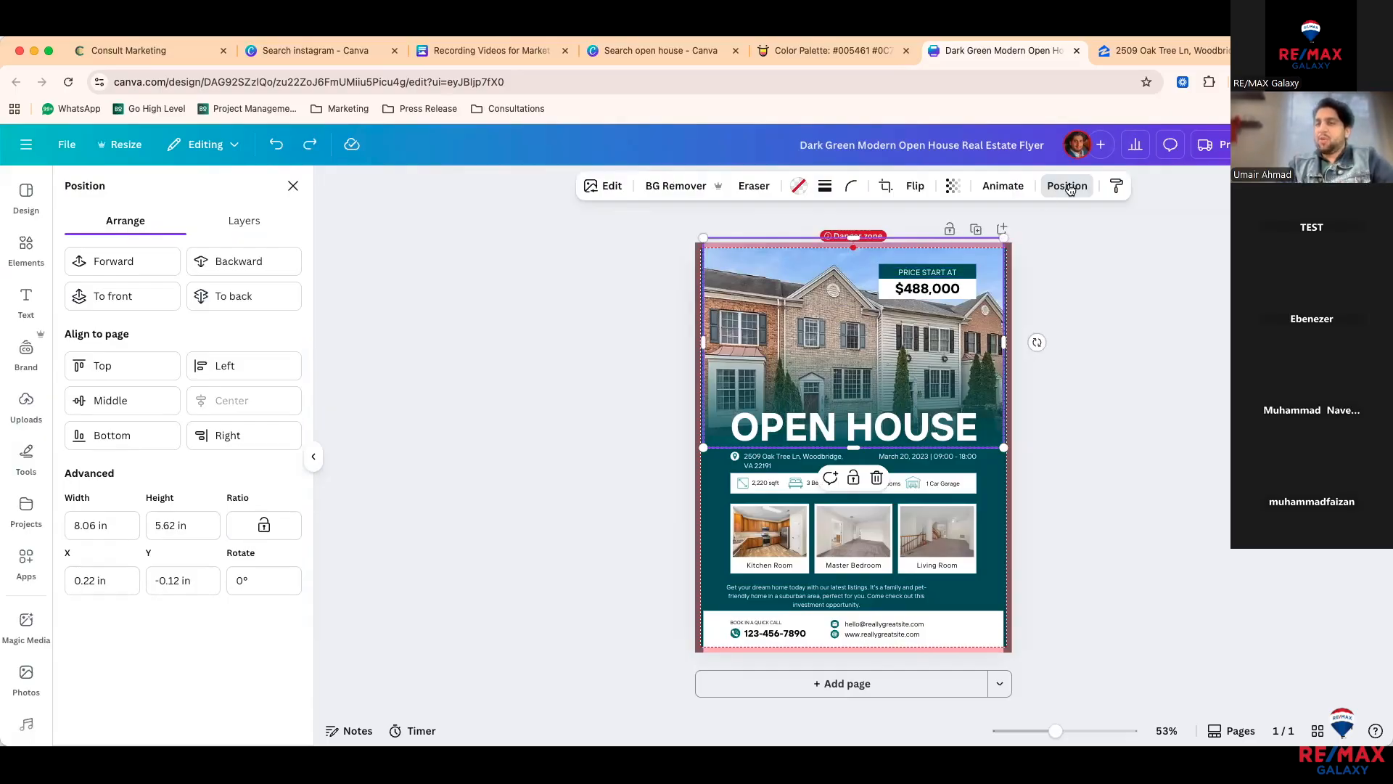
Step: Drag the logo layer above the house photo in the Layers list
{"action": "left_click", "coordinate": [255, 236]}
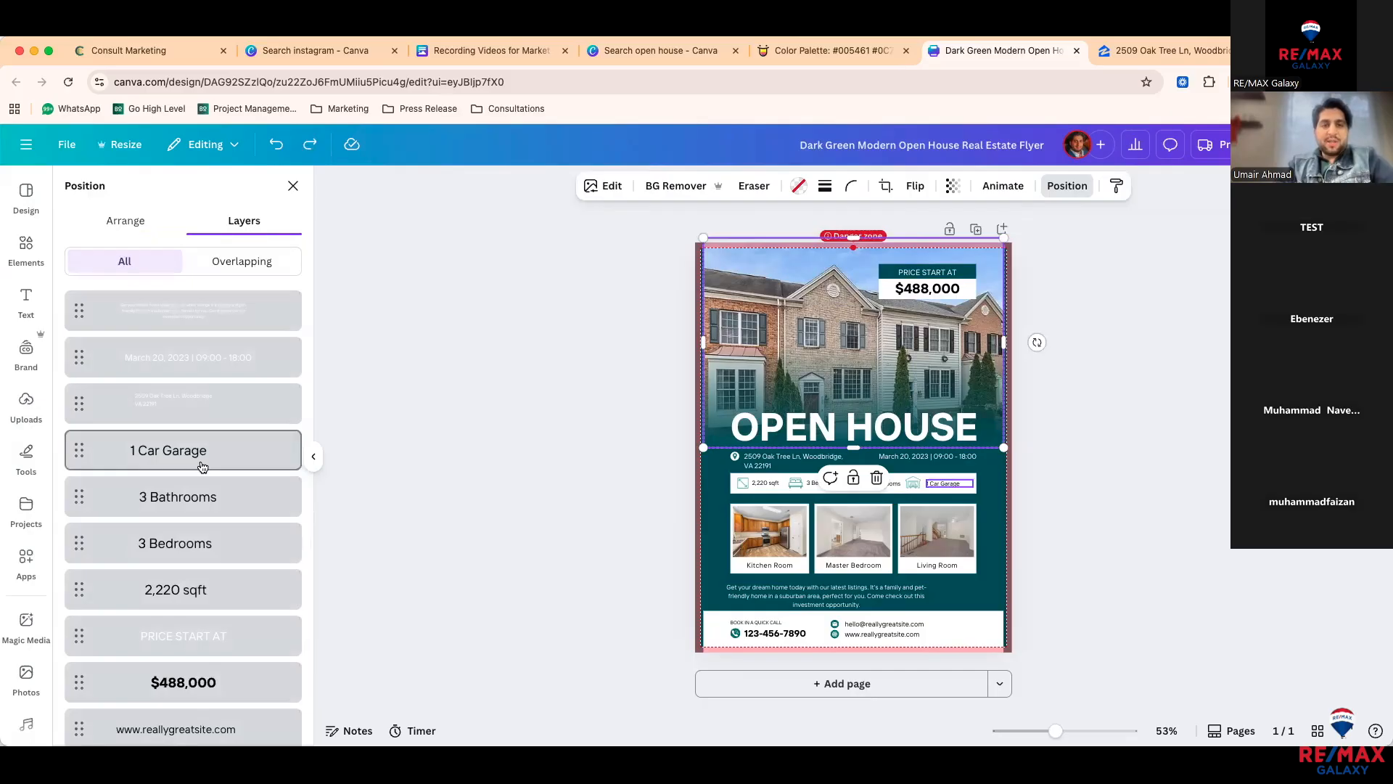
{"action": "scroll", "coordinate": [201, 464], "scroll_direction": "down", "scroll_amount": 10}
{"action": "scroll", "coordinate": [199, 465], "scroll_direction": "up", "scroll_amount": 3}
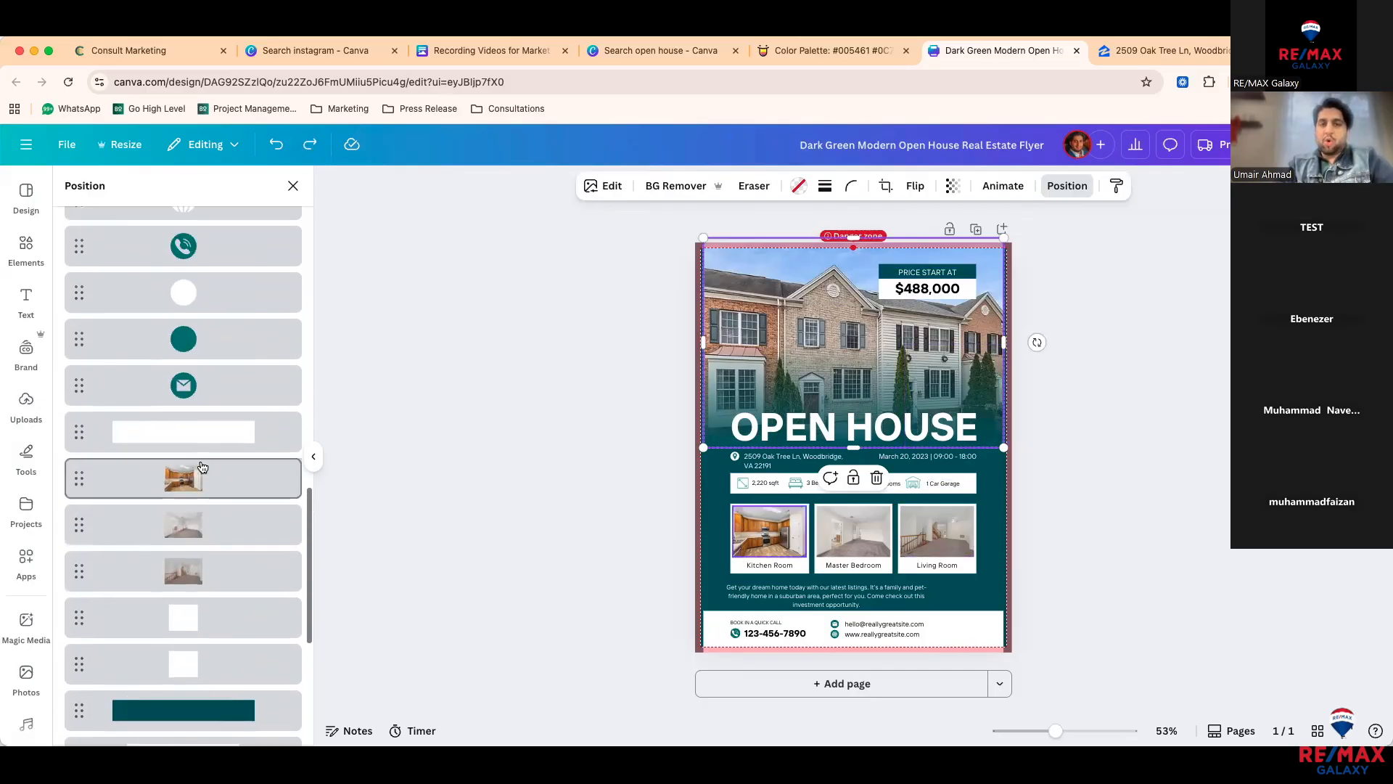
{"action": "scroll", "coordinate": [197, 501], "scroll_direction": "down", "scroll_amount": 8}
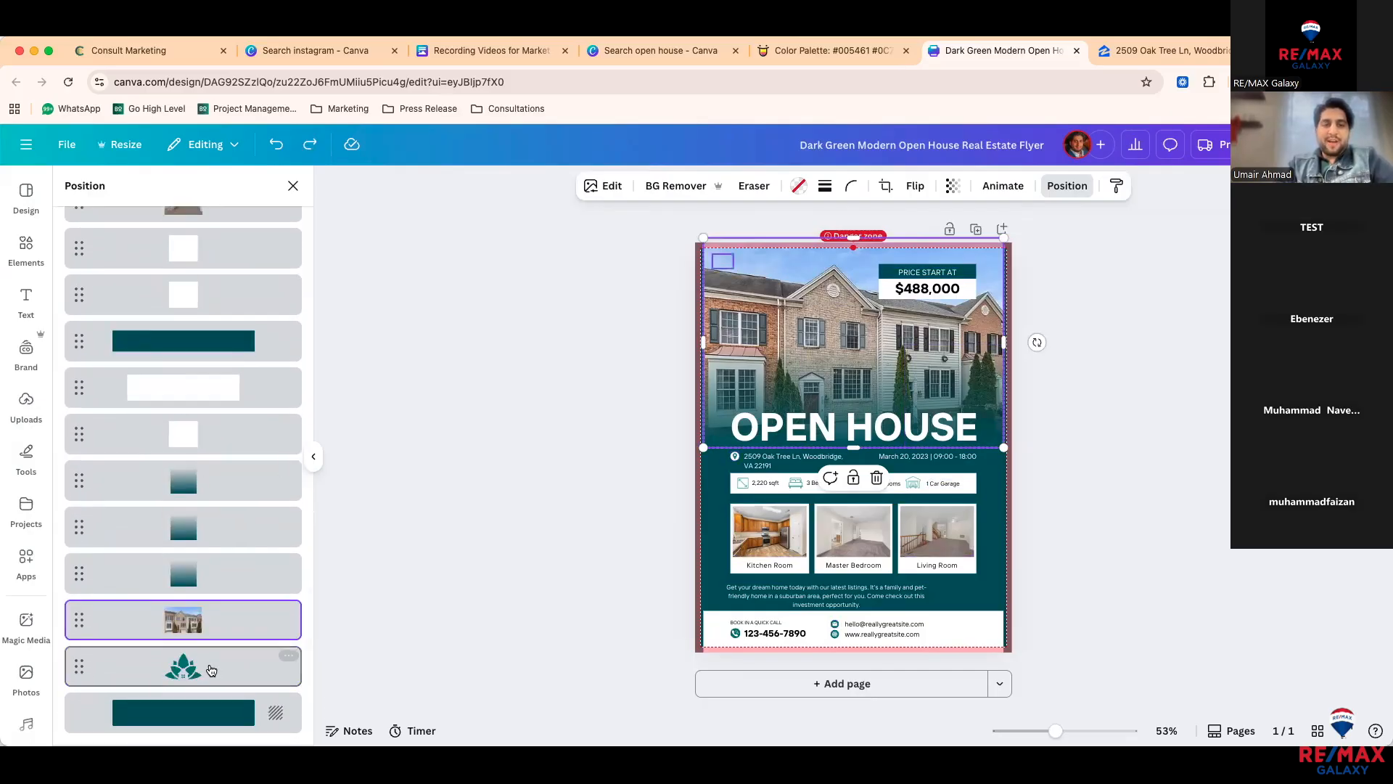
{"action": "left_click_drag", "start_coordinate": [213, 672], "coordinate": [223, 363]}
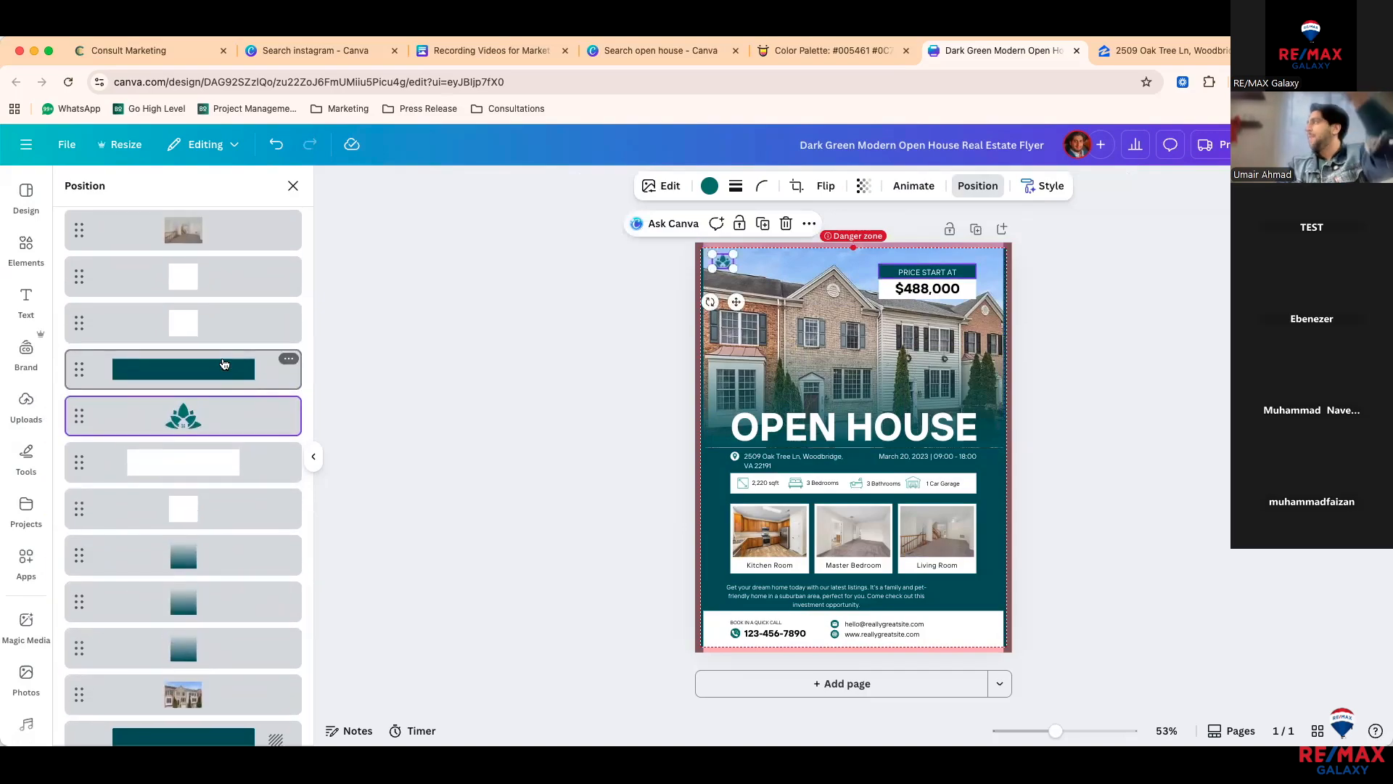
{"action": "scroll", "coordinate": [212, 479], "scroll_direction": "down", "scroll_amount": 10}
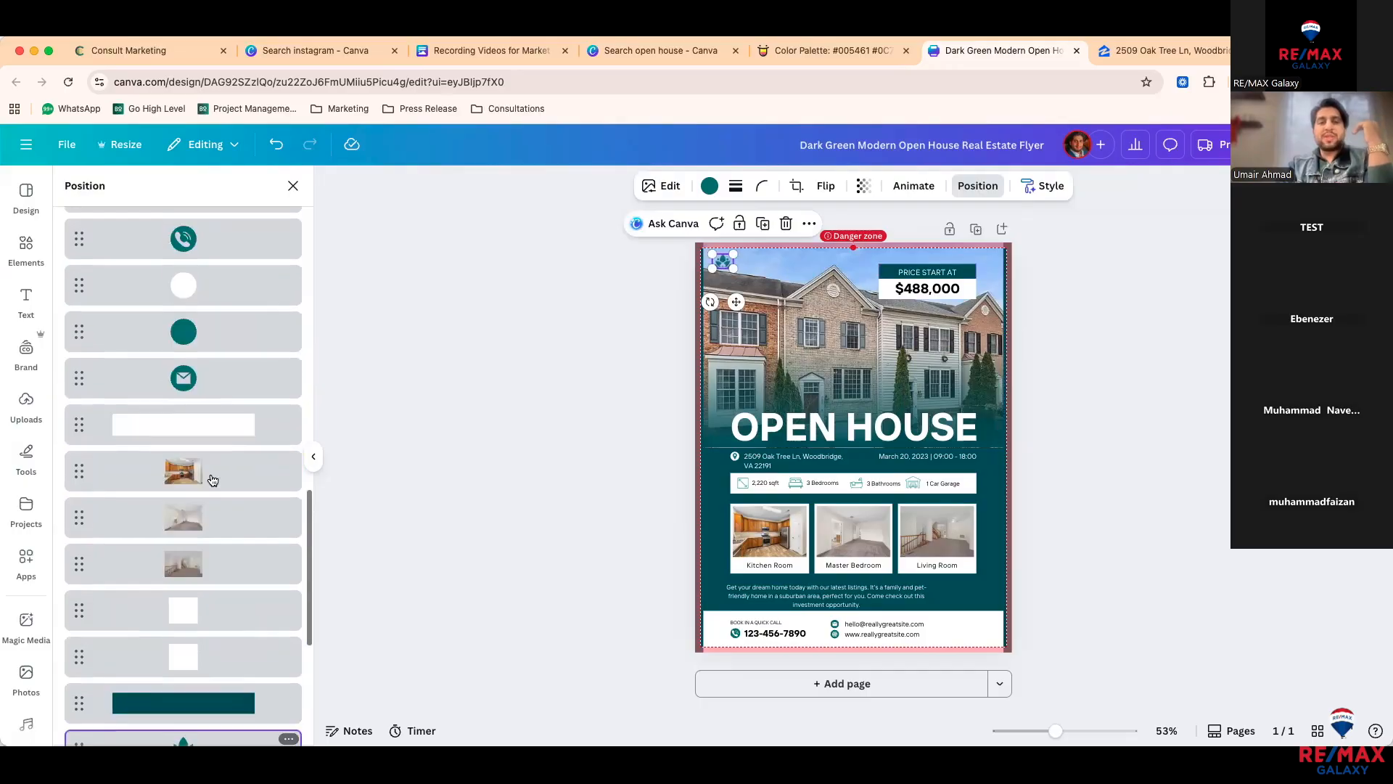
{"action": "scroll", "coordinate": [213, 480], "scroll_direction": "up", "scroll_amount": 10}
Step: Test To back and Backward on the logo, then bring it To front
{"action": "left_click", "coordinate": [127, 222]}
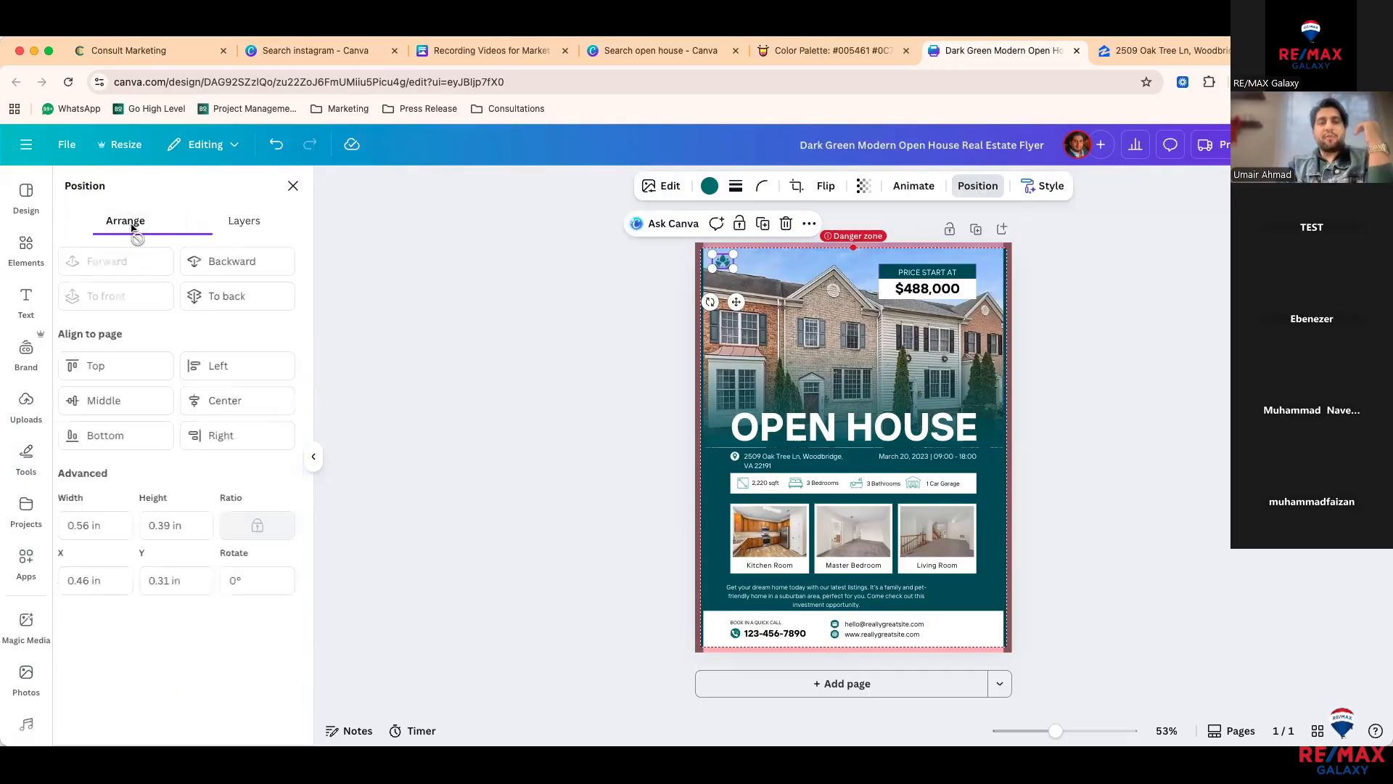
{"action": "left_click", "coordinate": [260, 290]}
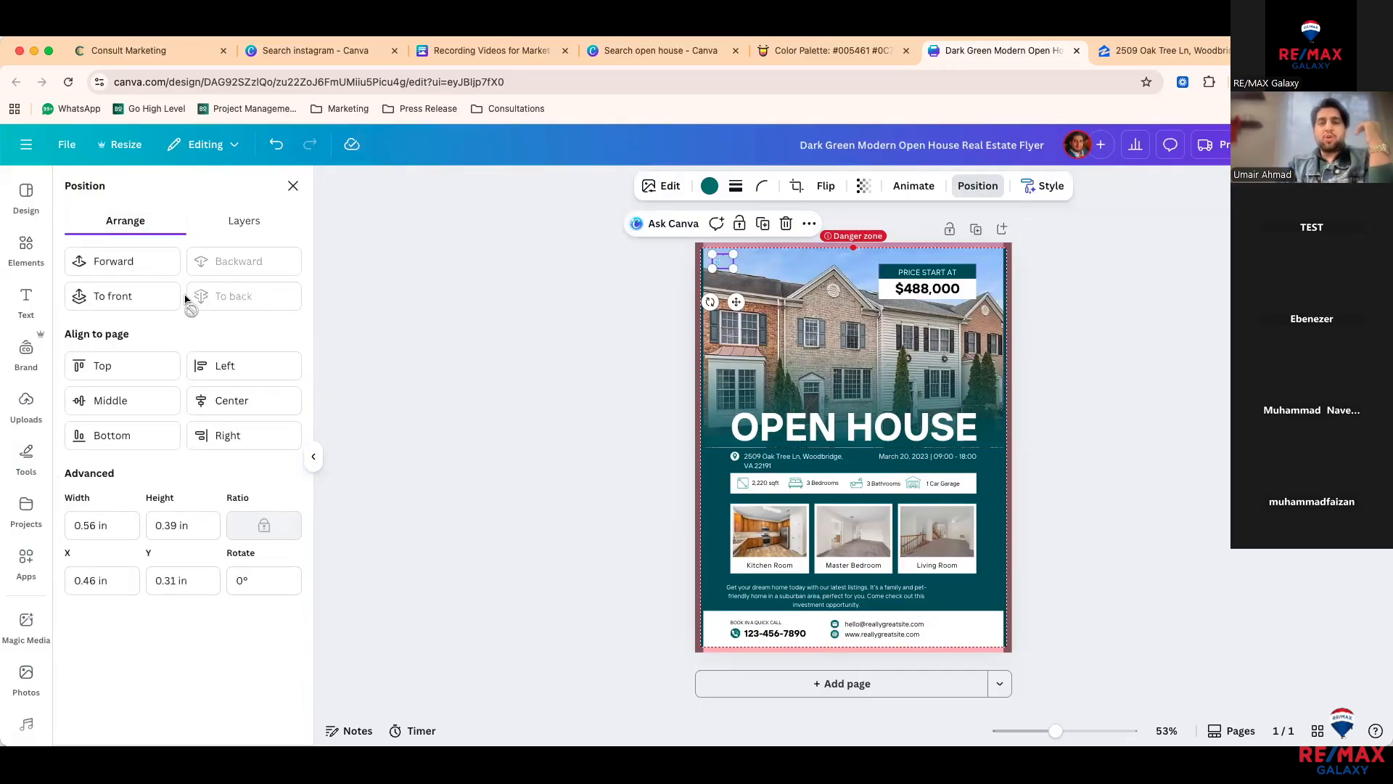
{"action": "left_click", "coordinate": [145, 304]}
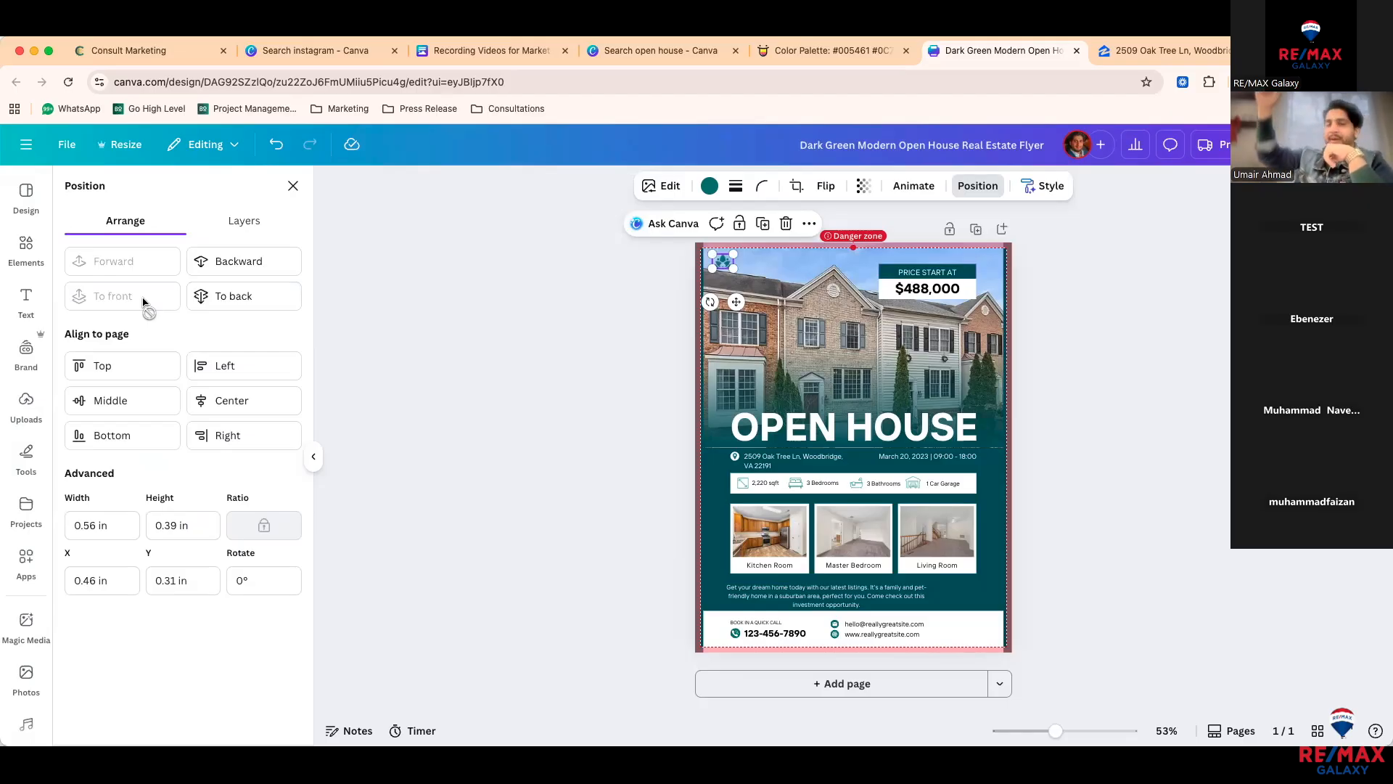
{"action": "left_click", "coordinate": [251, 271]}
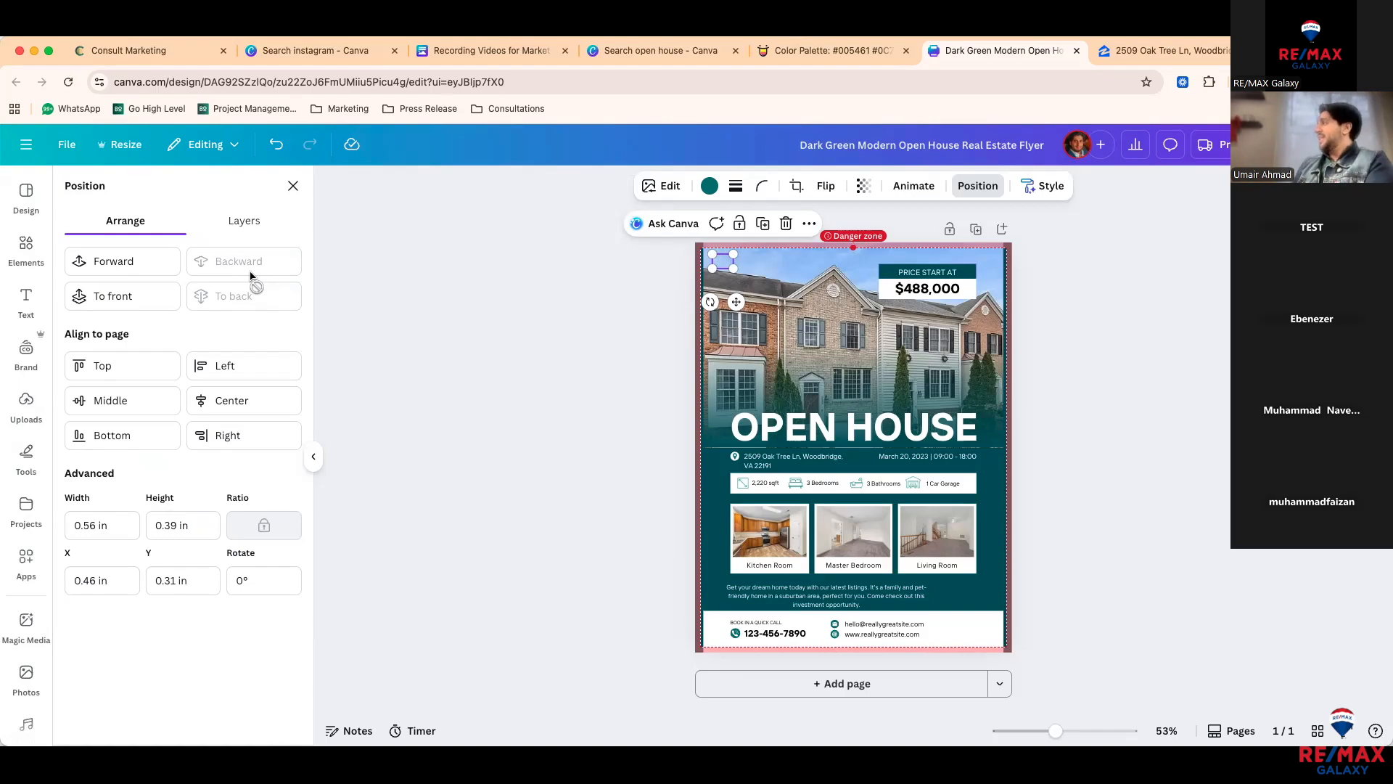
{"action": "left_click", "coordinate": [133, 296]}
{"action": "left_click", "coordinate": [1077, 396]}
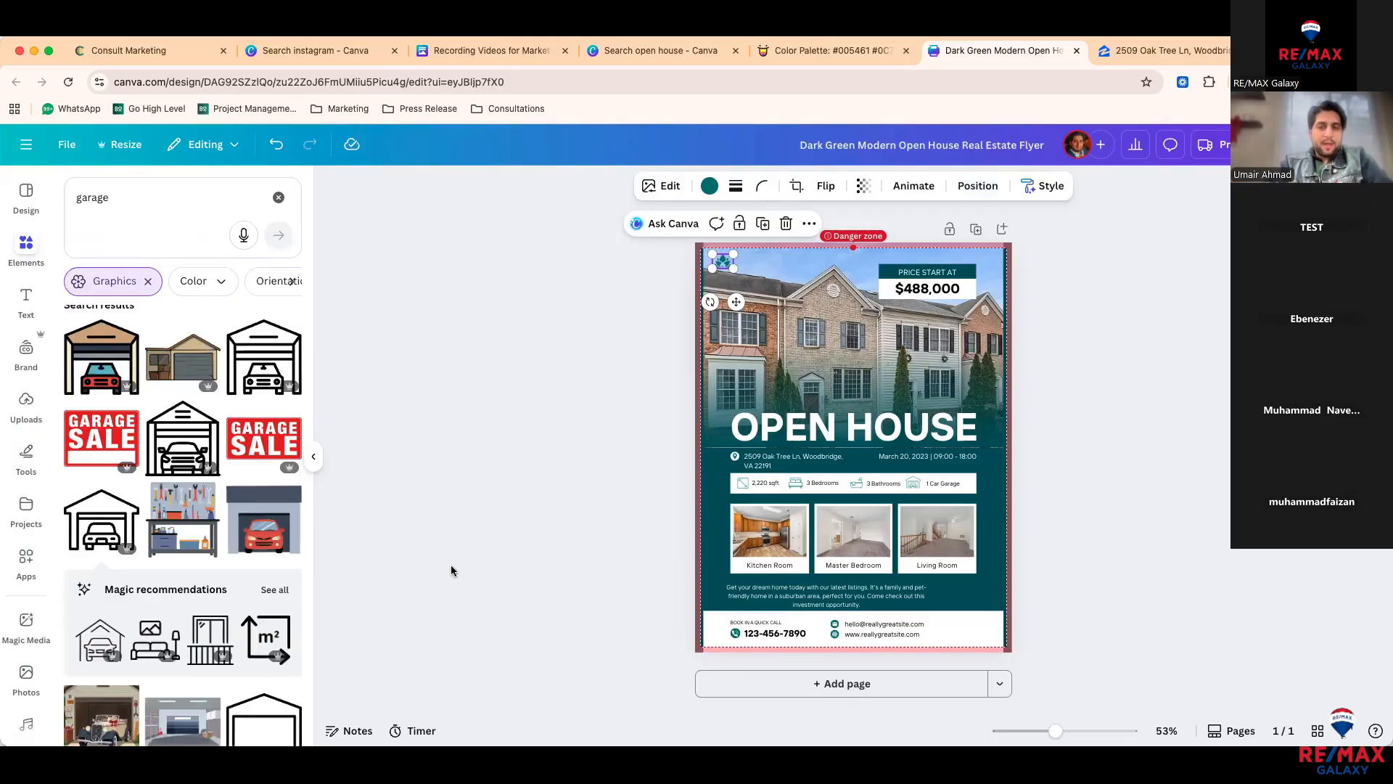
Step: Switch the Brand panel to the team's RE/MAX Galaxy brand kit
{"action": "left_click", "coordinate": [32, 410]}
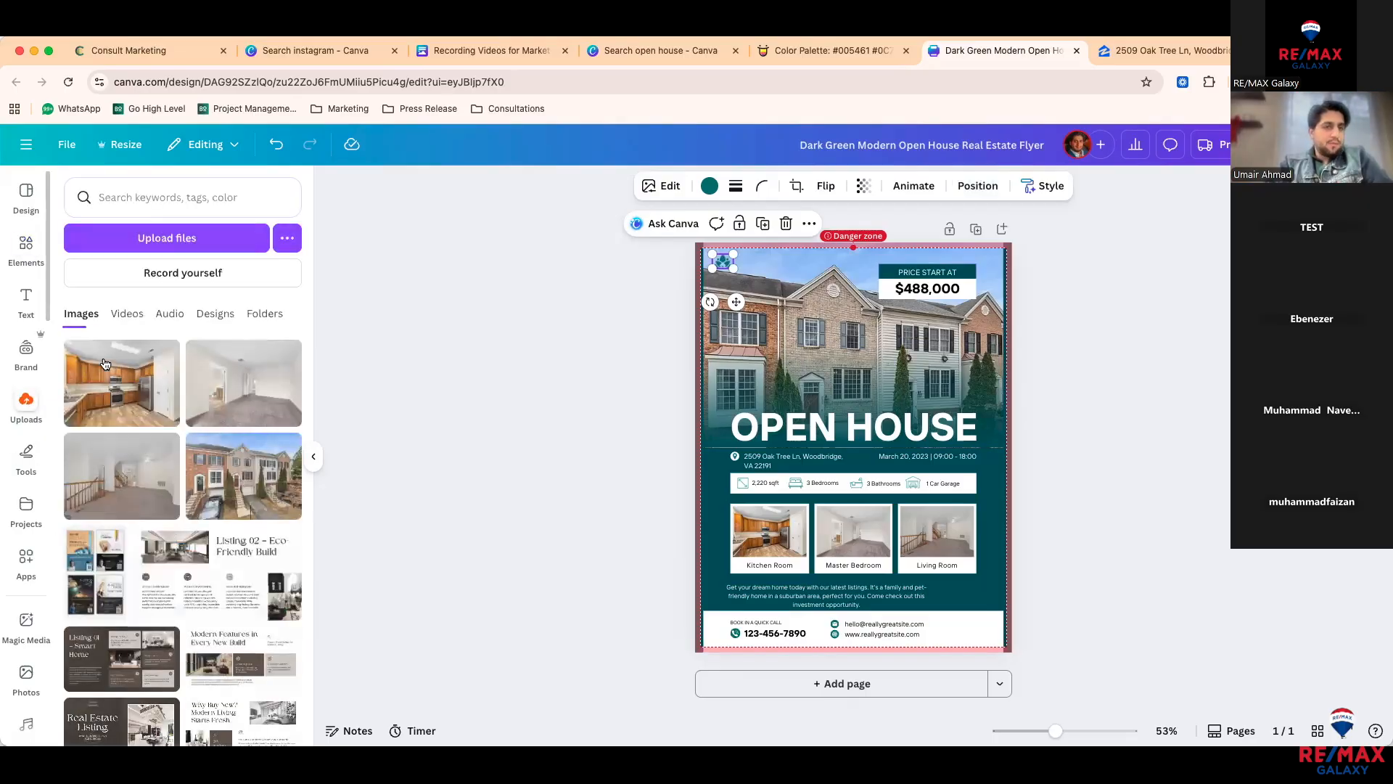
{"action": "left_click", "coordinate": [27, 355]}
{"action": "left_click", "coordinate": [135, 293]}
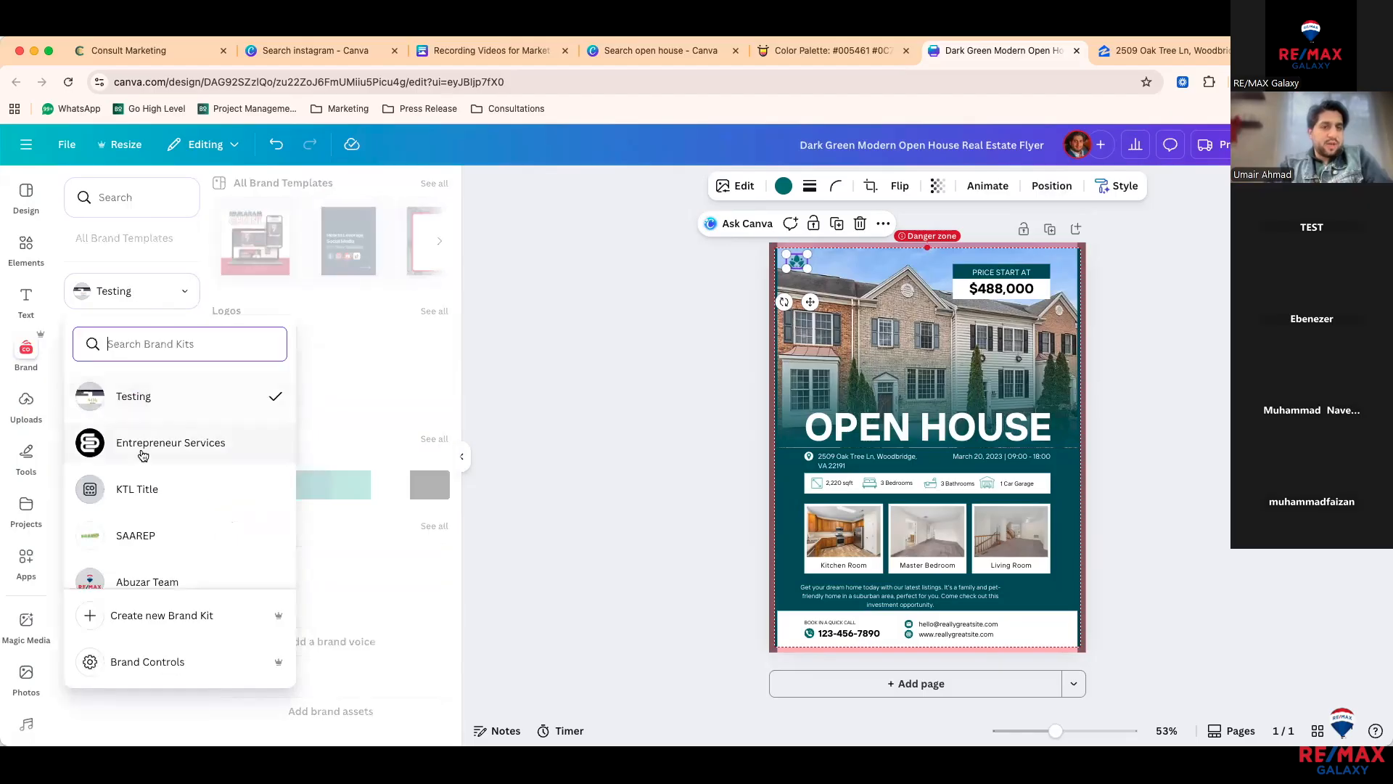
{"action": "scroll", "coordinate": [141, 456], "scroll_direction": "down", "scroll_amount": 2}
{"action": "left_click", "coordinate": [151, 436]}
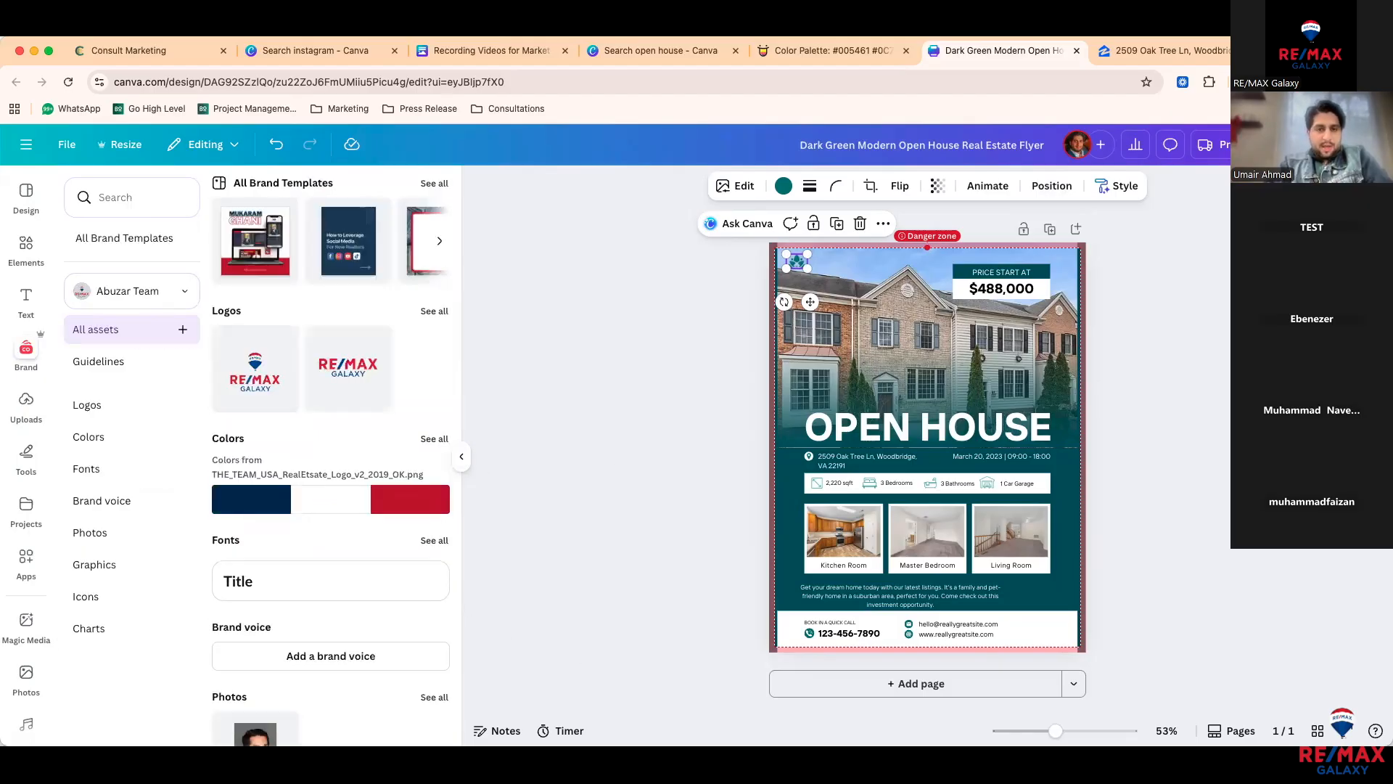
Step: Add the agent's brand portrait and shrink it into the flyer's bottom-right corner
{"action": "left_click", "coordinate": [236, 732]}
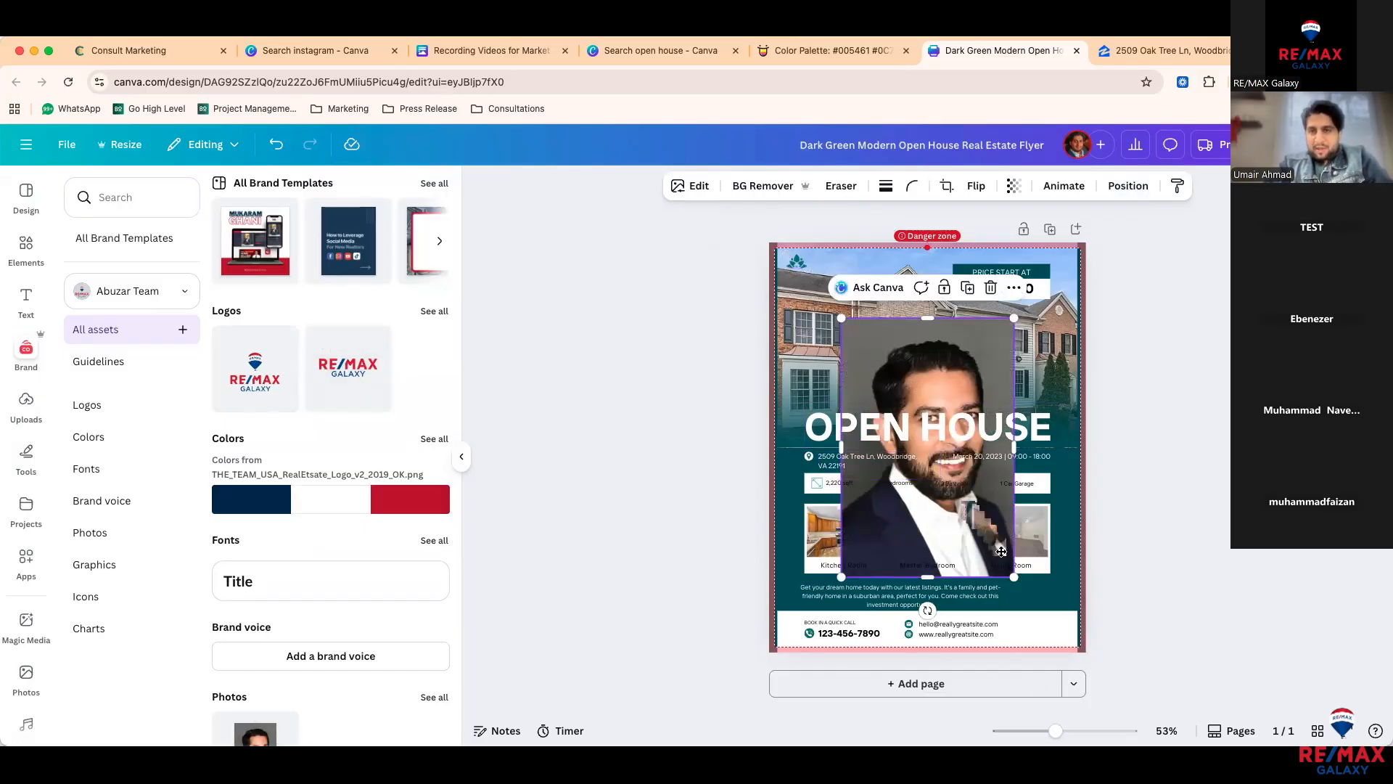
{"action": "key", "text": "Delete"}
{"action": "key", "text": "super+z"}
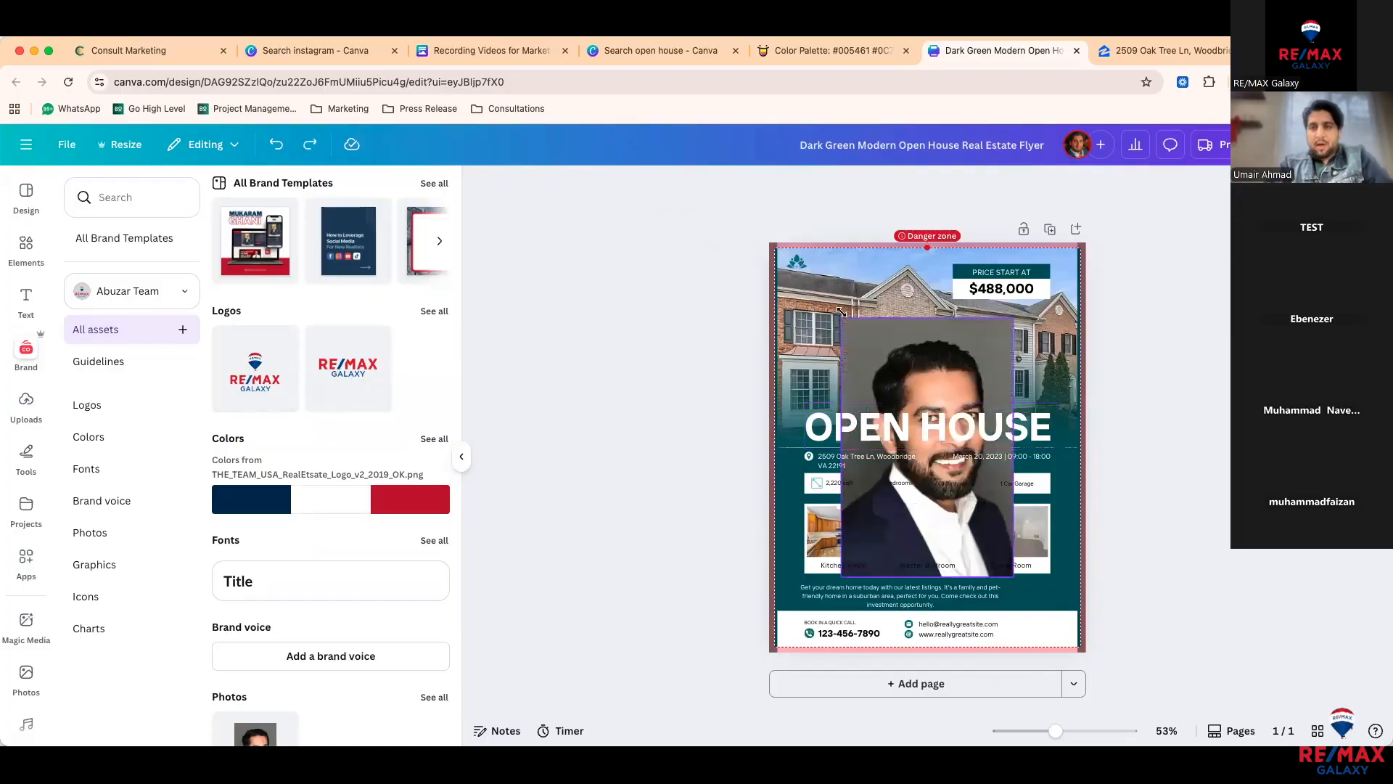
{"action": "left_click_drag", "start_coordinate": [841, 312], "coordinate": [1053, 607]}
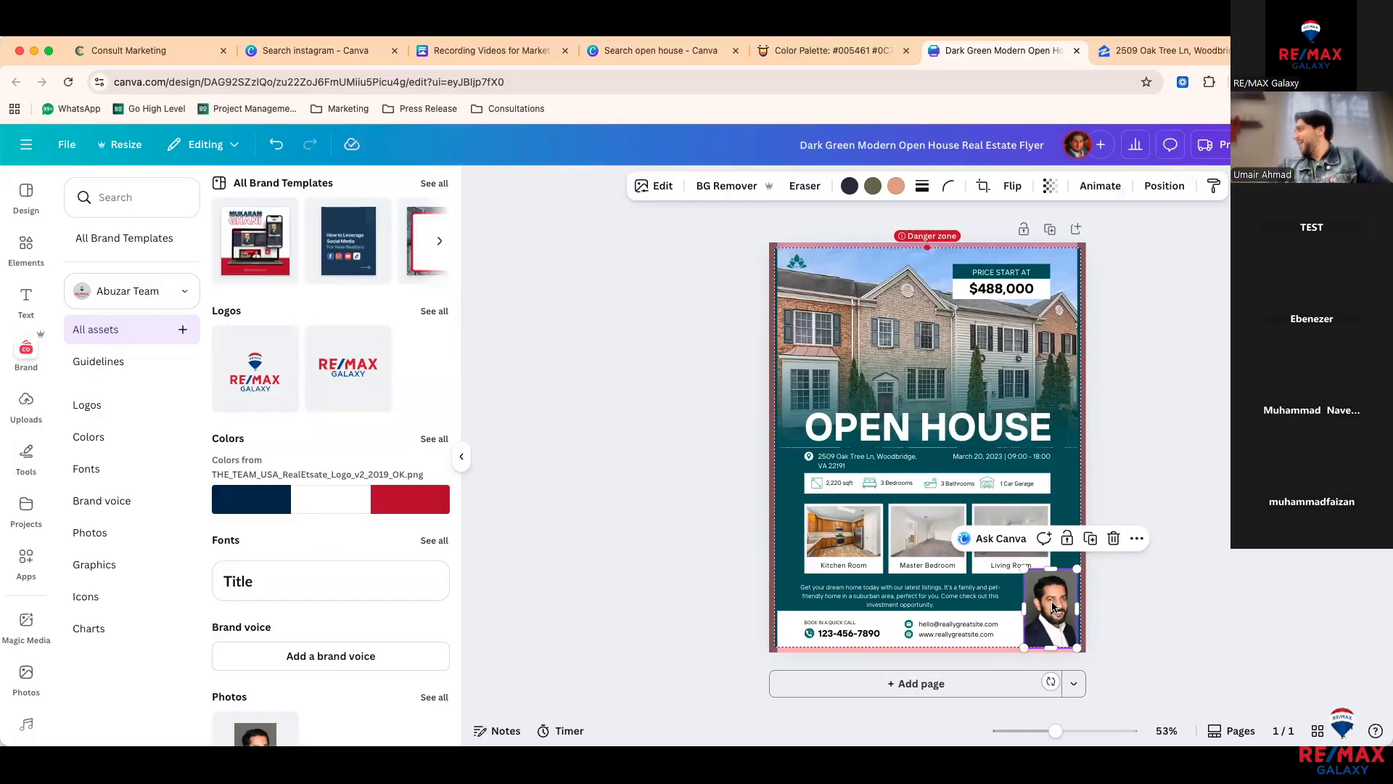
Step: Try BG Remover and swapping the headshot into the Living Room photo, undoing both
{"action": "left_click", "coordinate": [724, 190]}
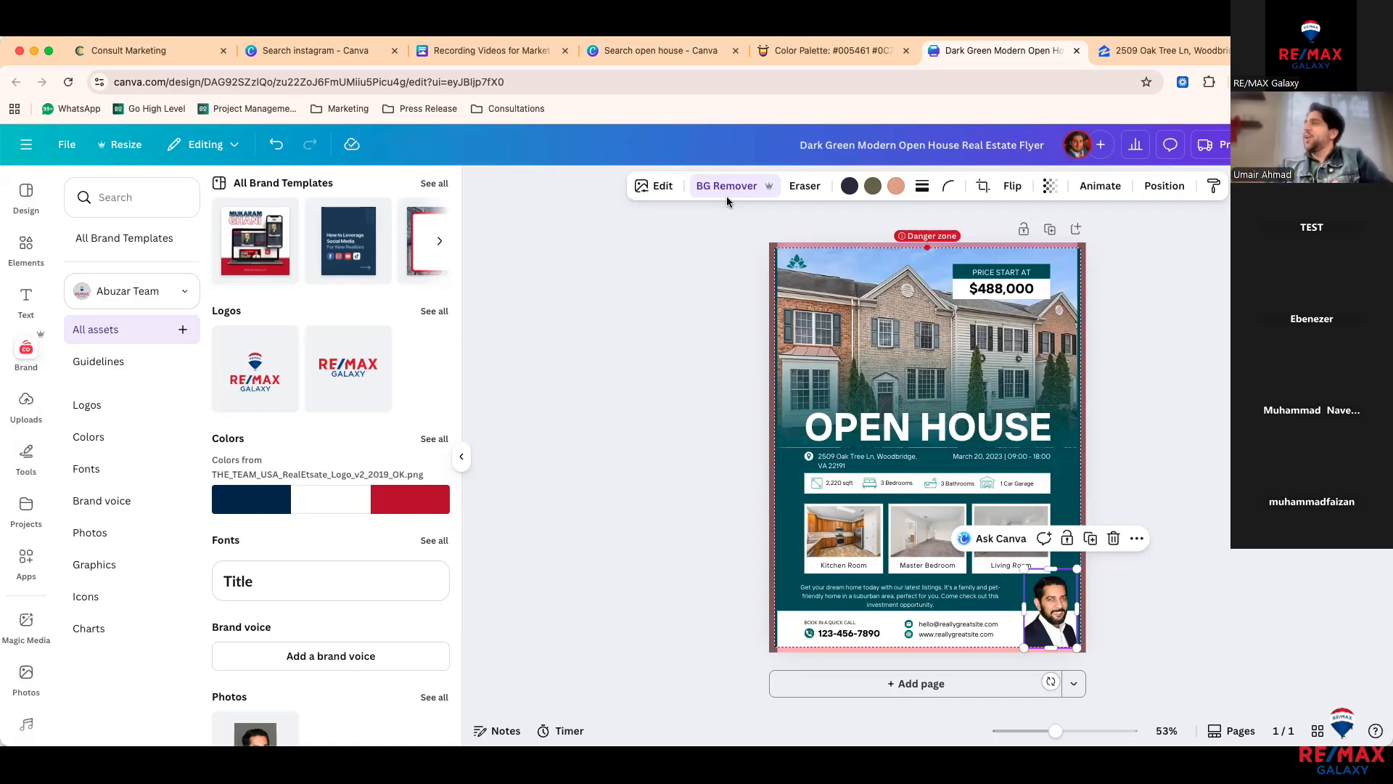
{"action": "key", "text": "super+z"}
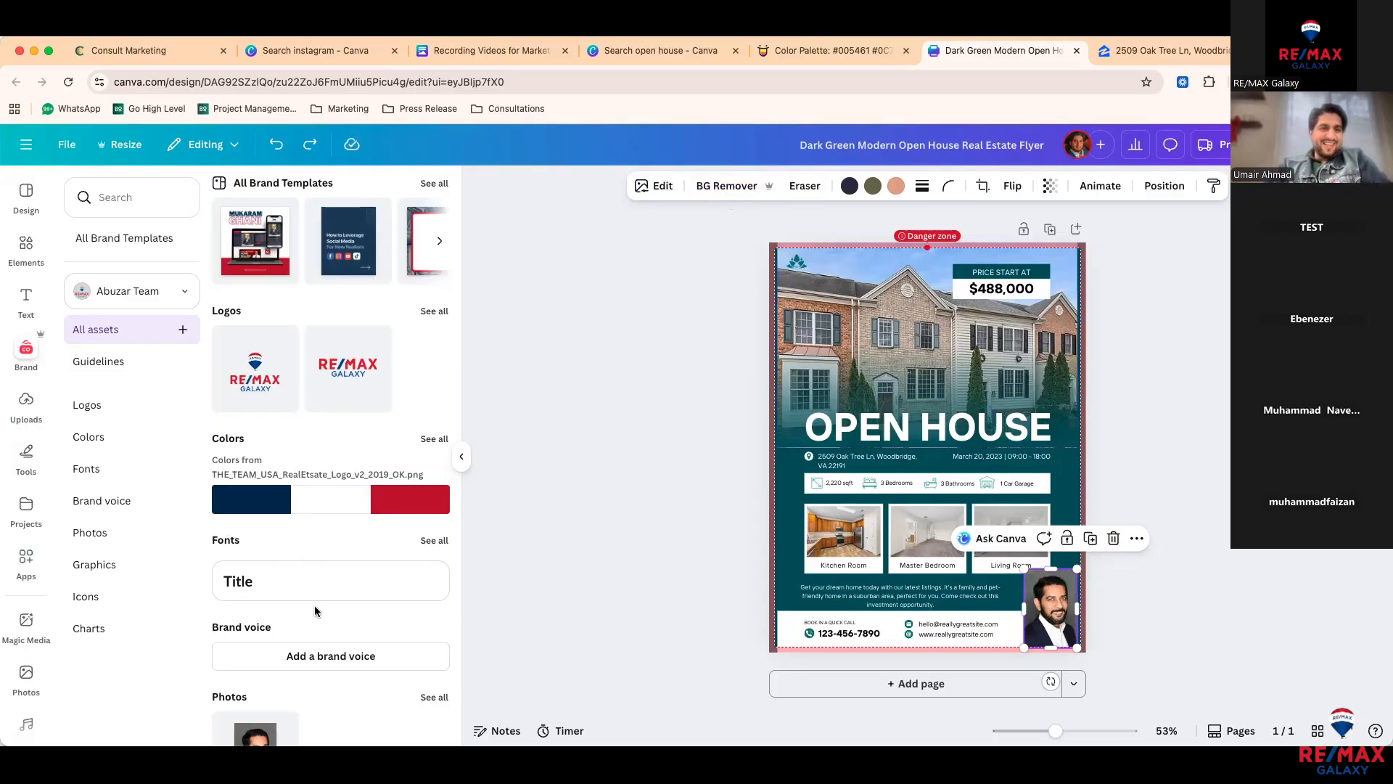
{"action": "left_click", "coordinate": [26, 193]}
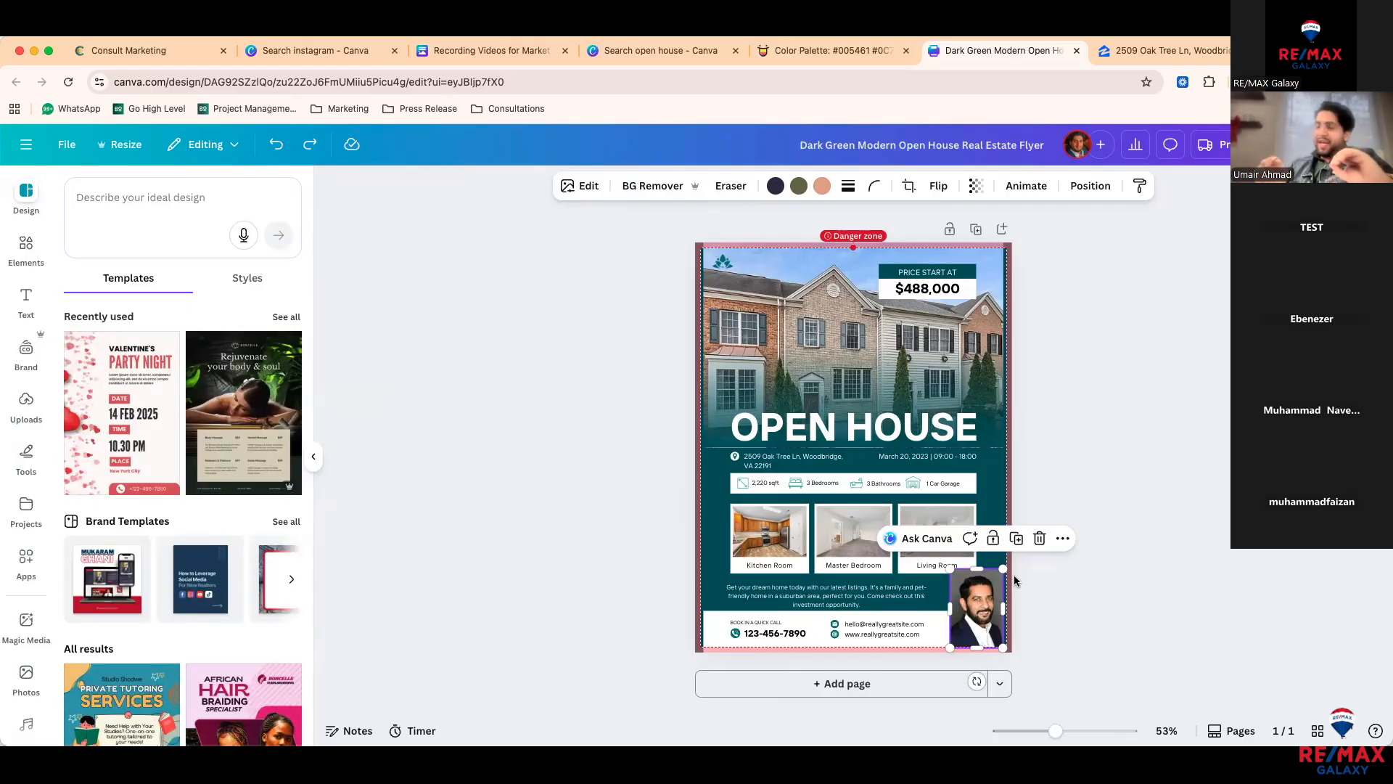
{"action": "left_click_drag", "start_coordinate": [983, 596], "coordinate": [829, 341]}
{"action": "key", "text": "super+z"}
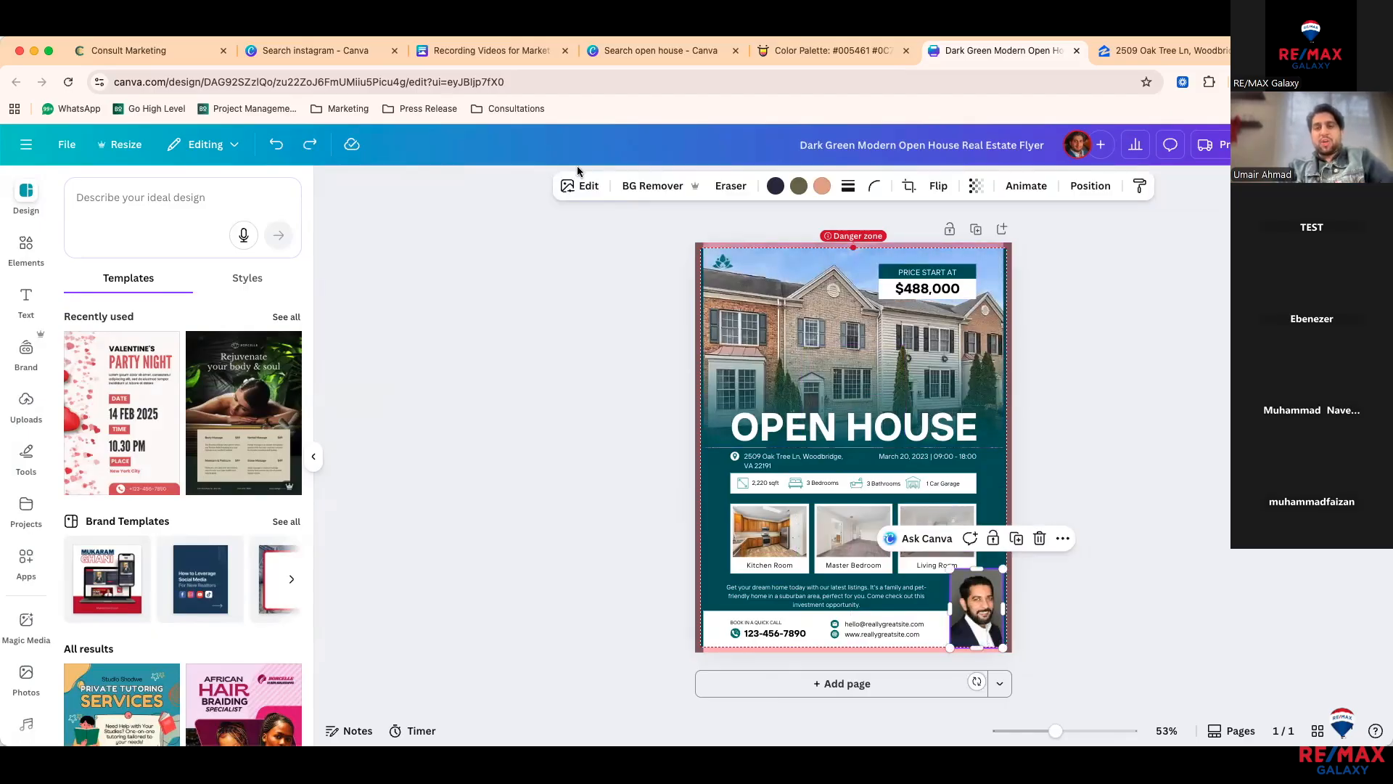
Step: Open the headshot's Edit image options, zoom in, then trial BG Remover and undo it
{"action": "left_click", "coordinate": [579, 191]}
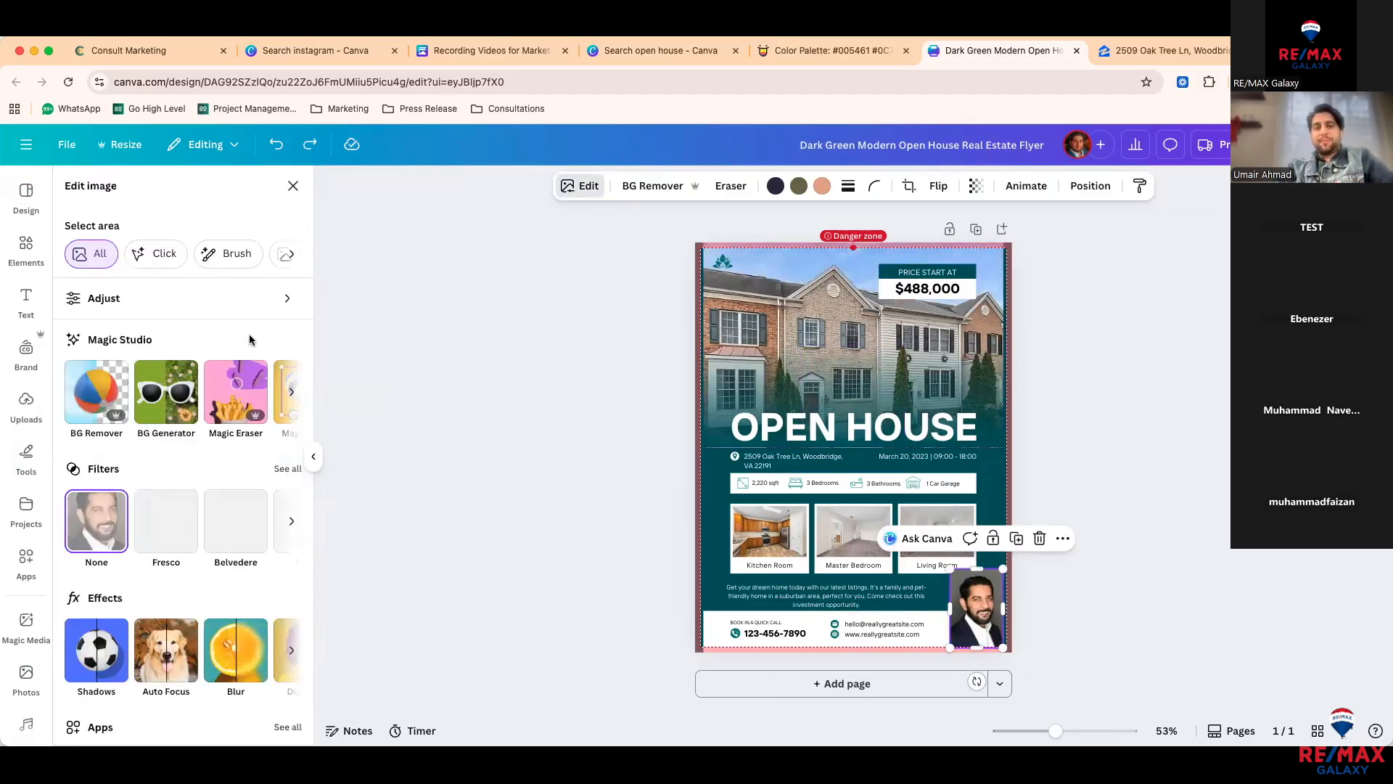
{"action": "scroll", "coordinate": [197, 501], "scroll_direction": "down", "scroll_amount": 1}
{"action": "scroll", "coordinate": [198, 501], "scroll_direction": "down", "scroll_amount": 1}
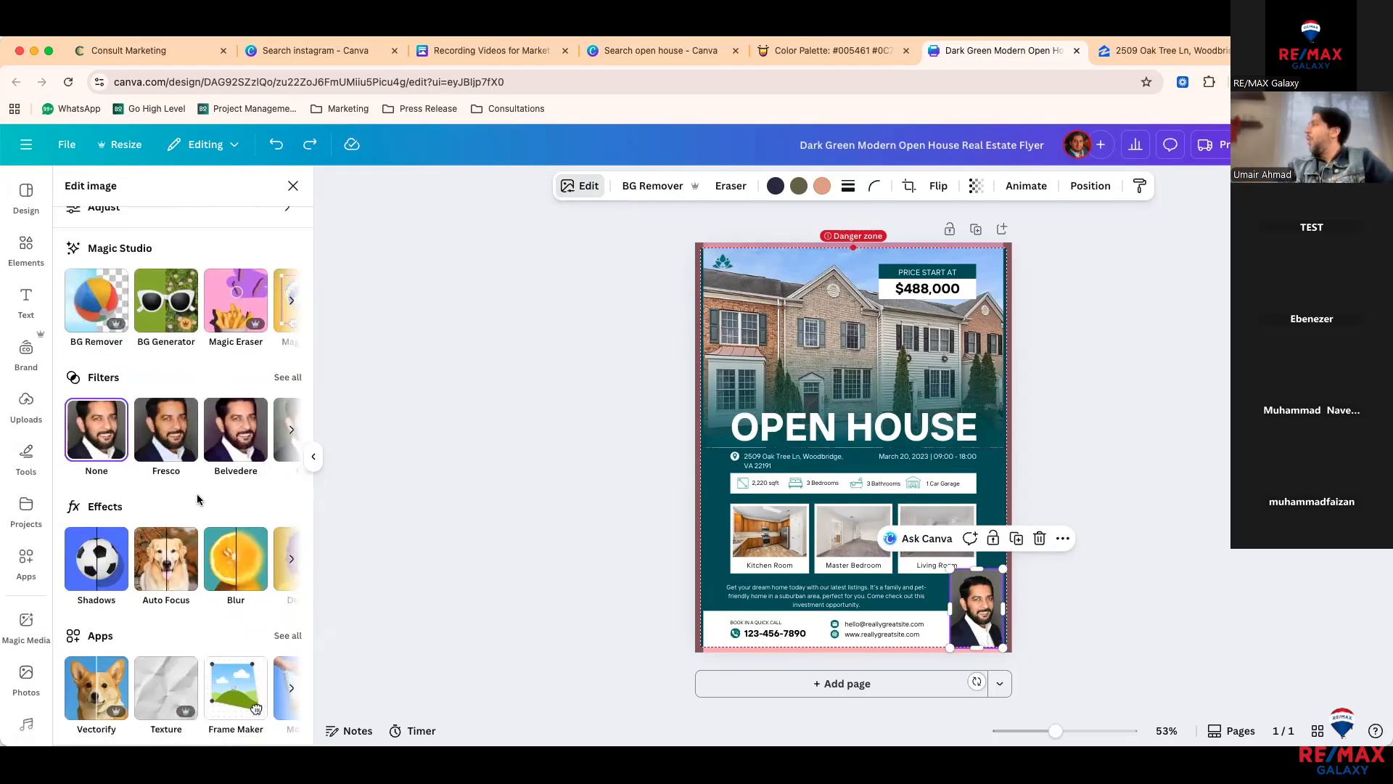
{"action": "scroll", "coordinate": [197, 499], "scroll_direction": "up", "scroll_amount": 3}
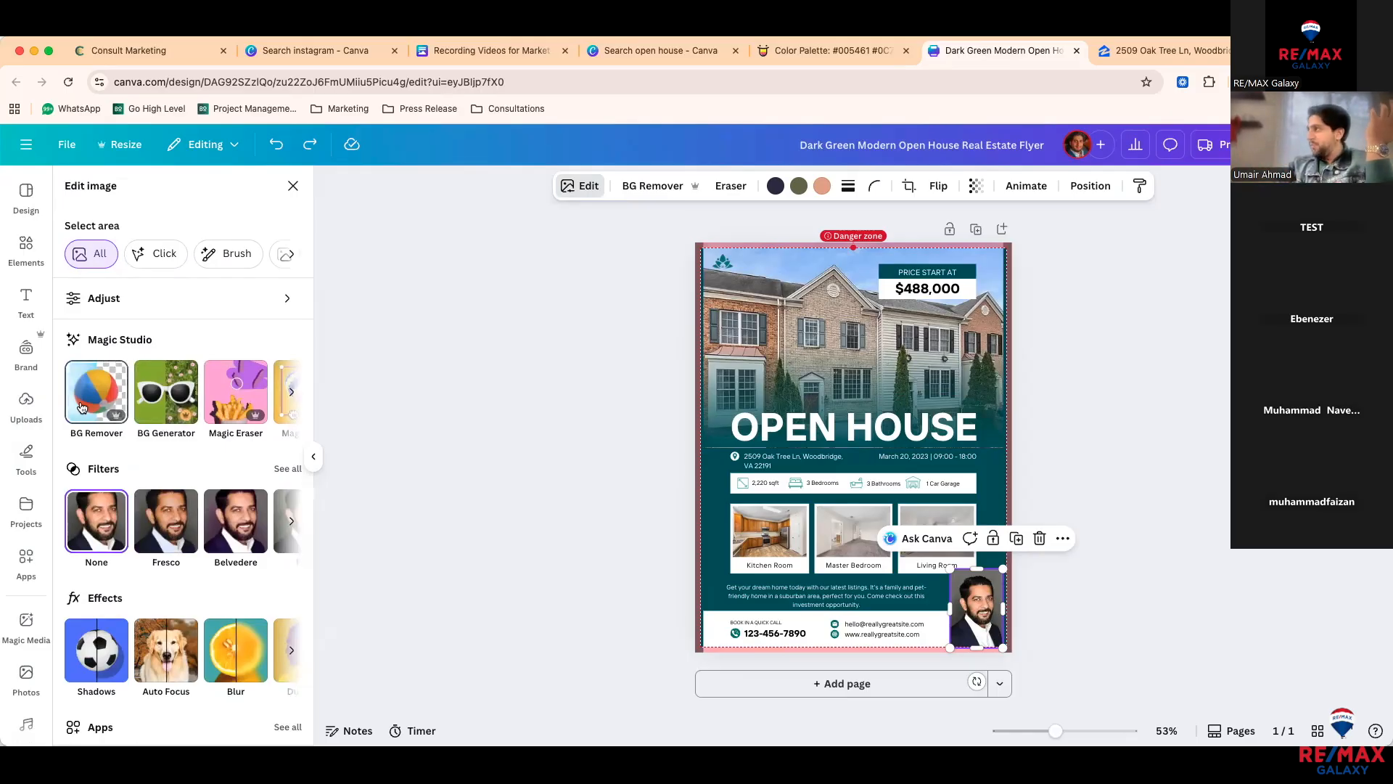
{"action": "key", "text": "super+equal"}
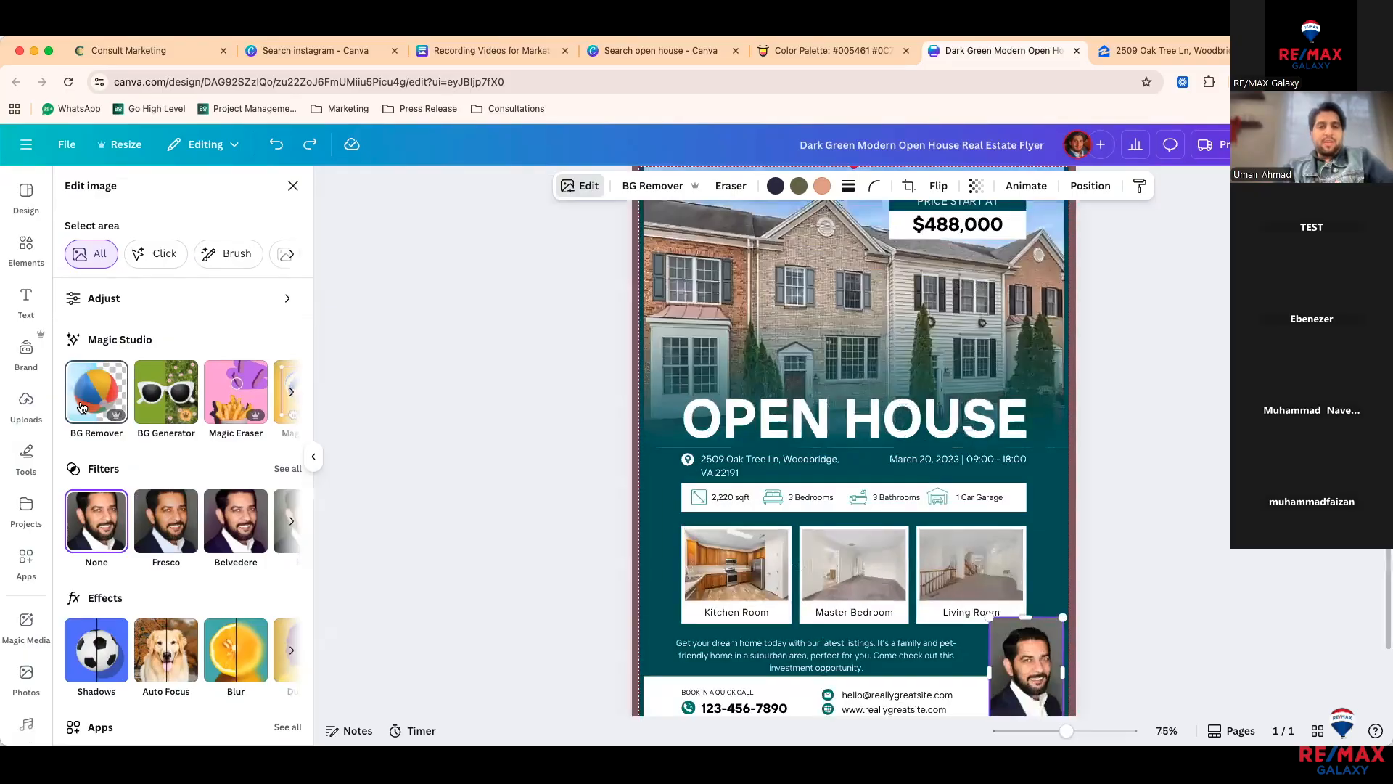
{"action": "scroll", "coordinate": [193, 433], "scroll_direction": "down", "scroll_amount": 2}
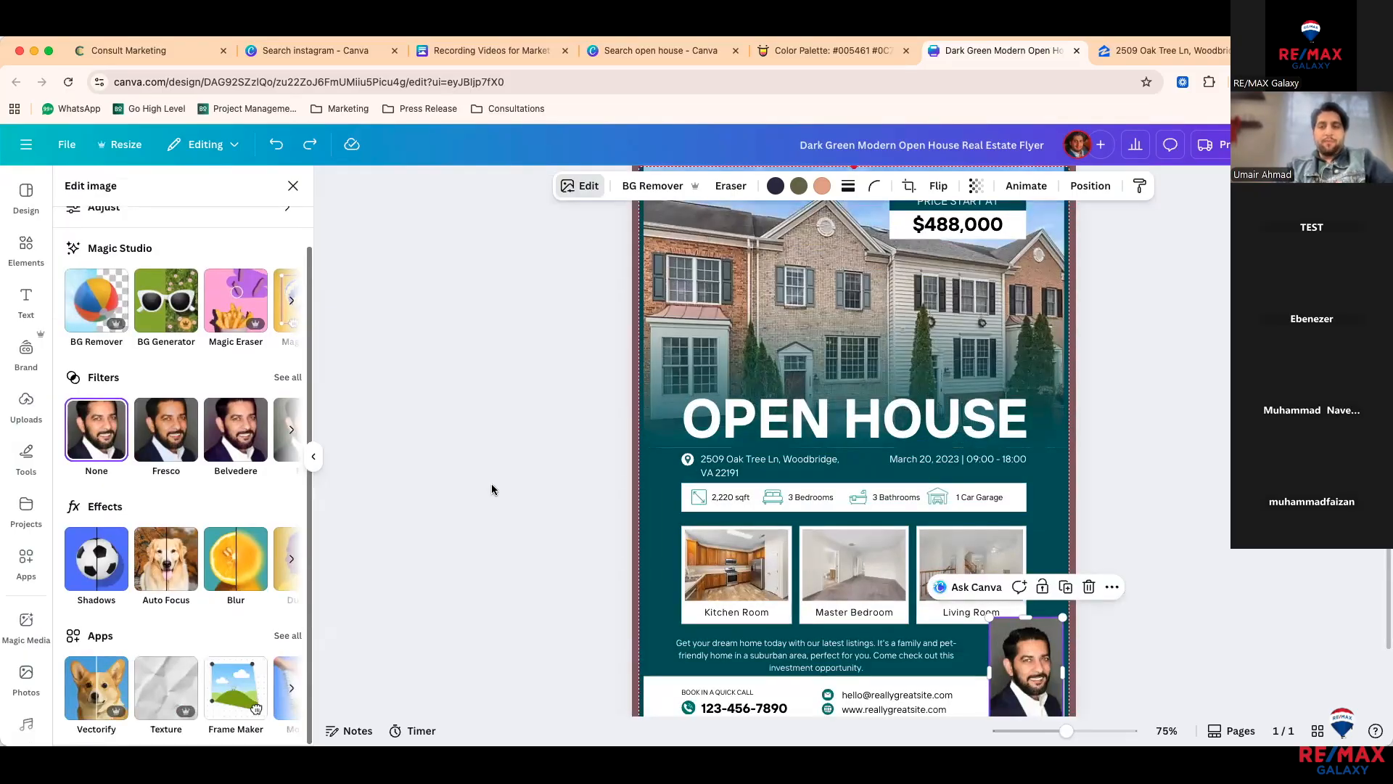
{"action": "scroll", "coordinate": [610, 450], "scroll_direction": "down", "scroll_amount": 2}
{"action": "scroll", "coordinate": [609, 450], "scroll_direction": "up", "scroll_amount": 5}
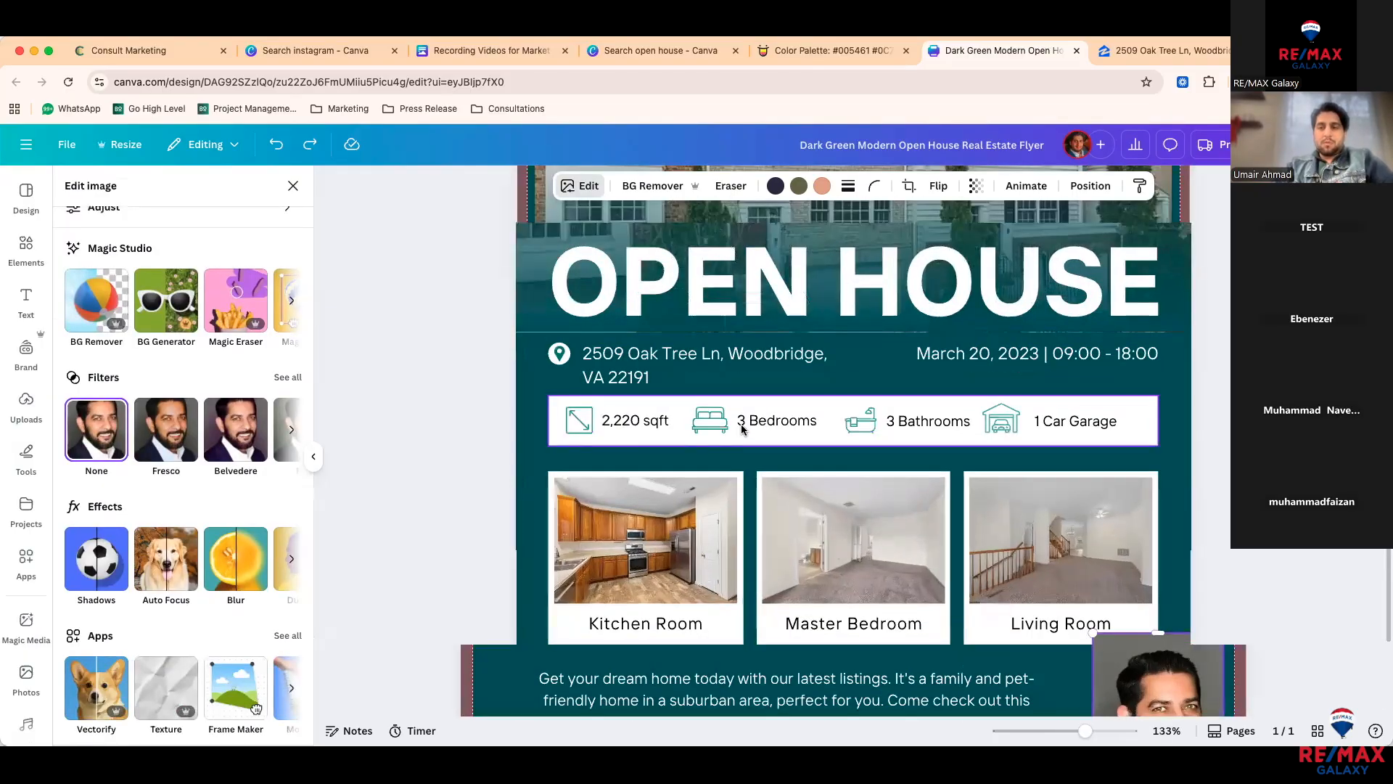
{"action": "scroll", "coordinate": [740, 428], "scroll_direction": "up", "scroll_amount": 3}
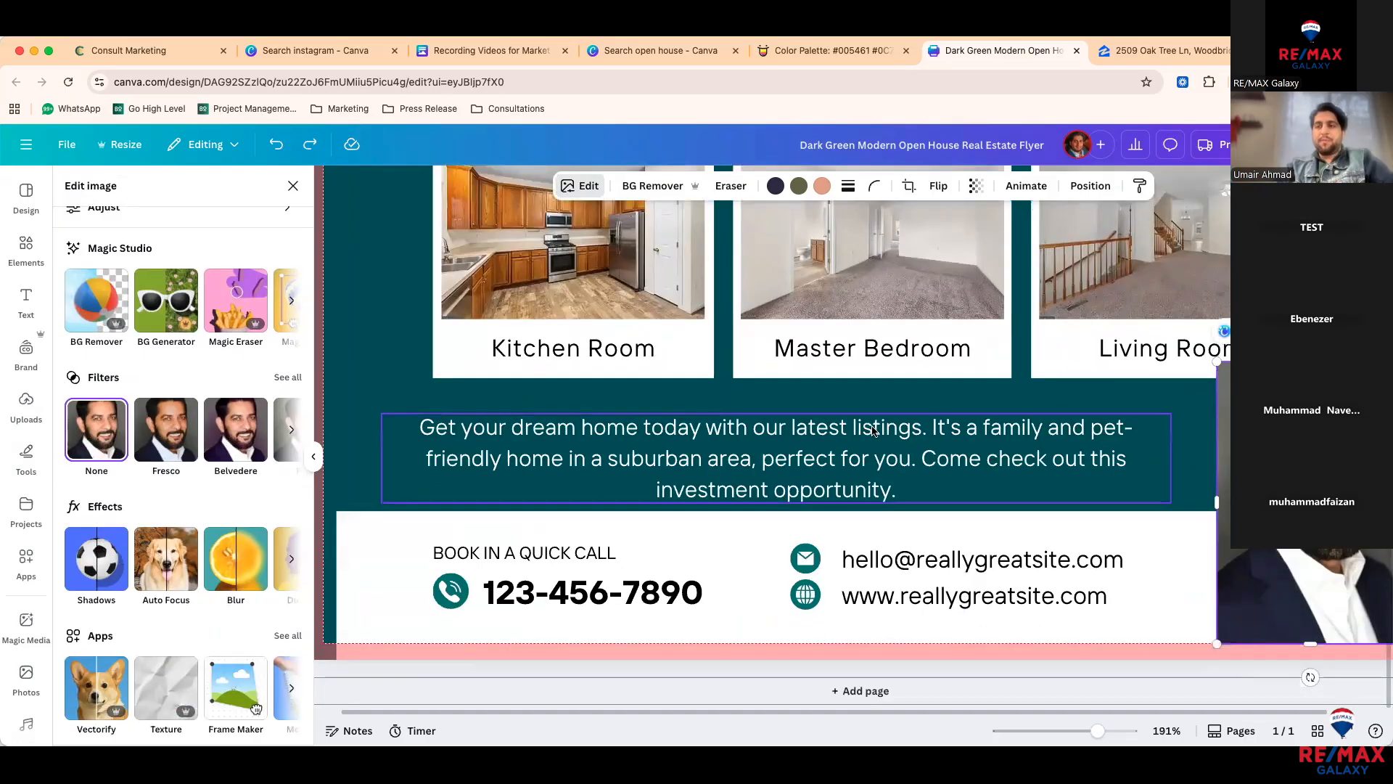
{"action": "left_click", "coordinate": [87, 306]}
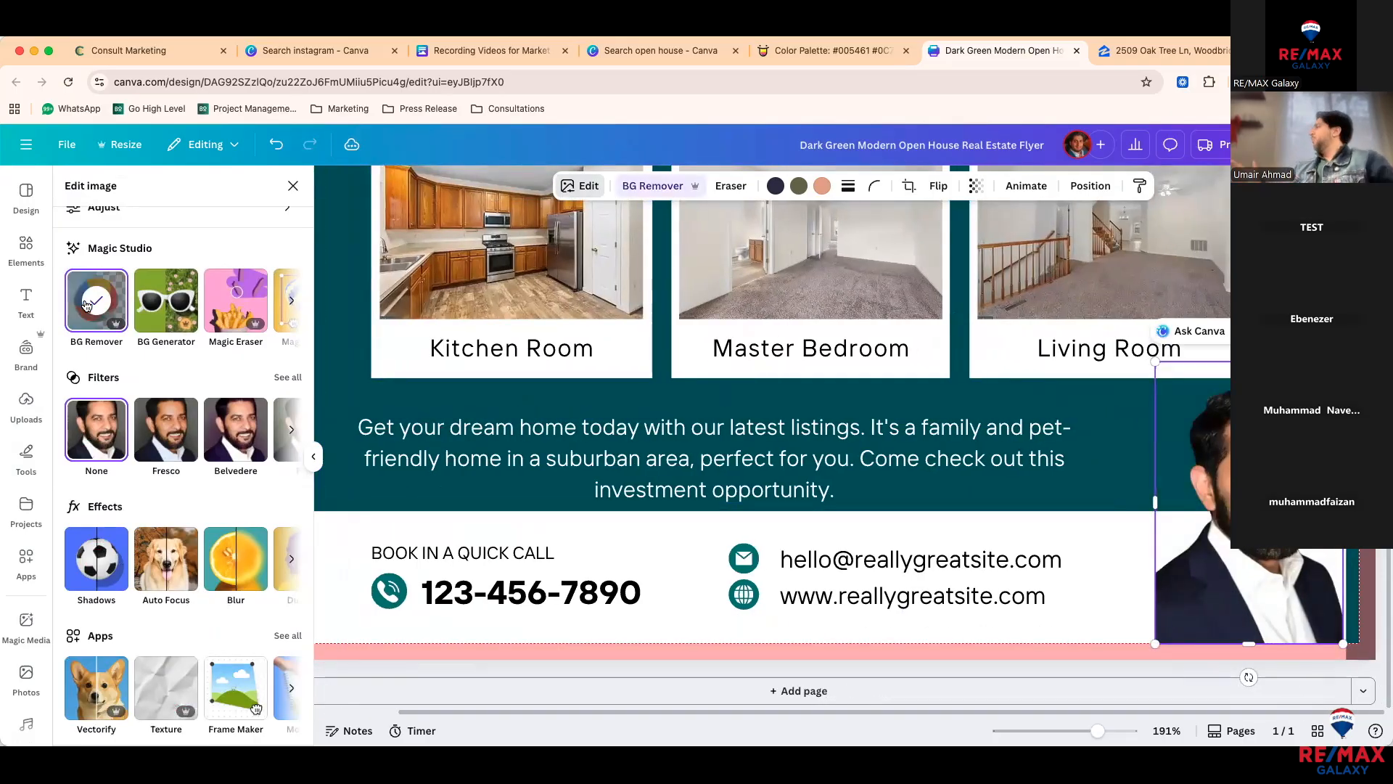
{"action": "key", "text": "super+z"}
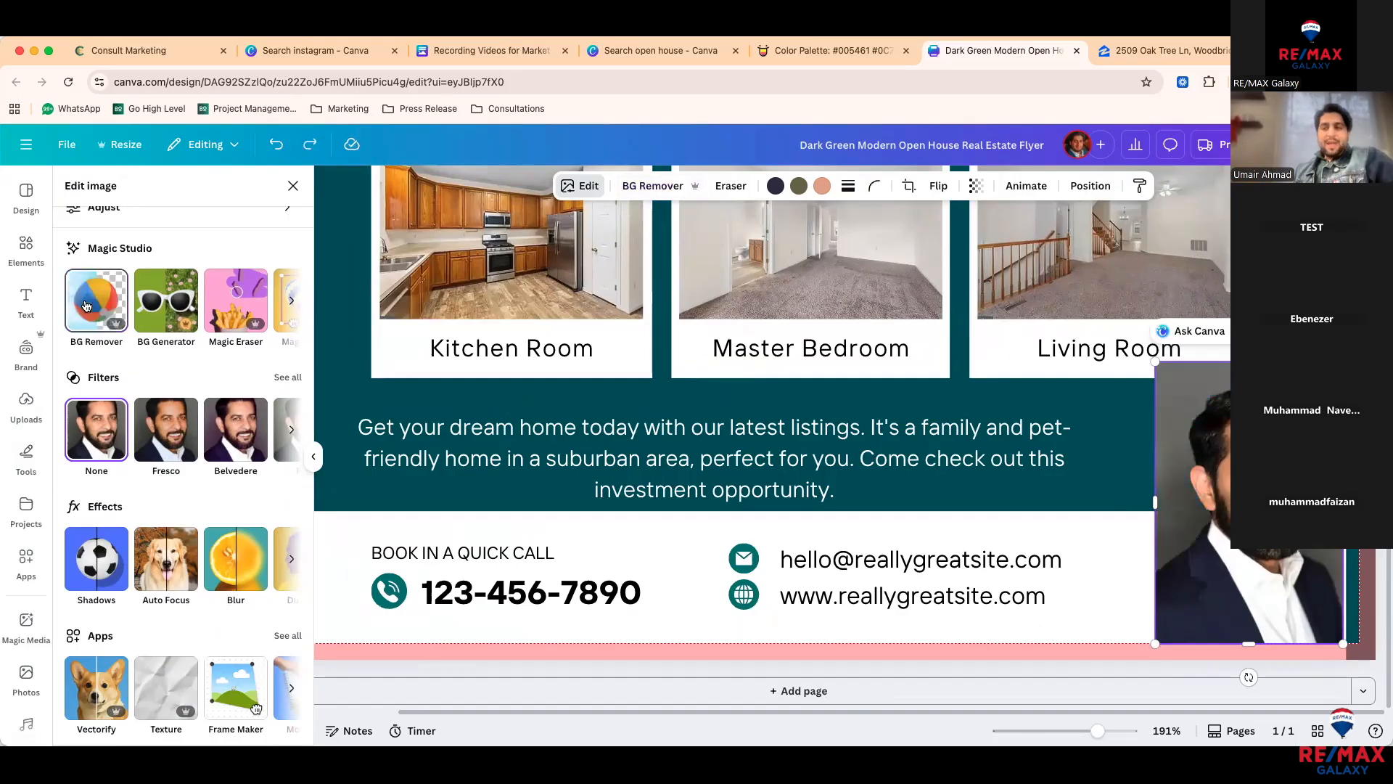
Step: Look into BG Generator and Magic Eraser for the headshot, backing out of both unchanged
{"action": "left_click", "coordinate": [173, 323]}
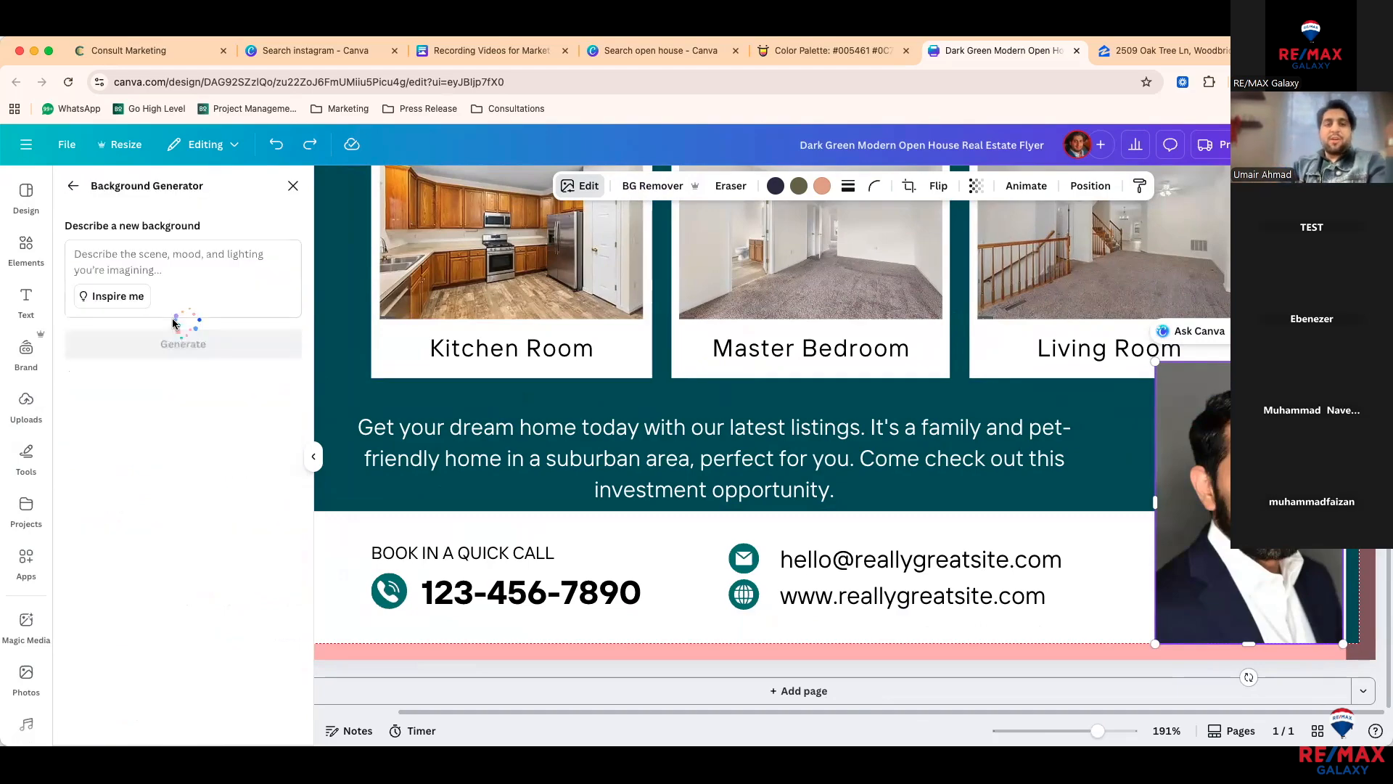
{"action": "left_click", "coordinate": [125, 251]}
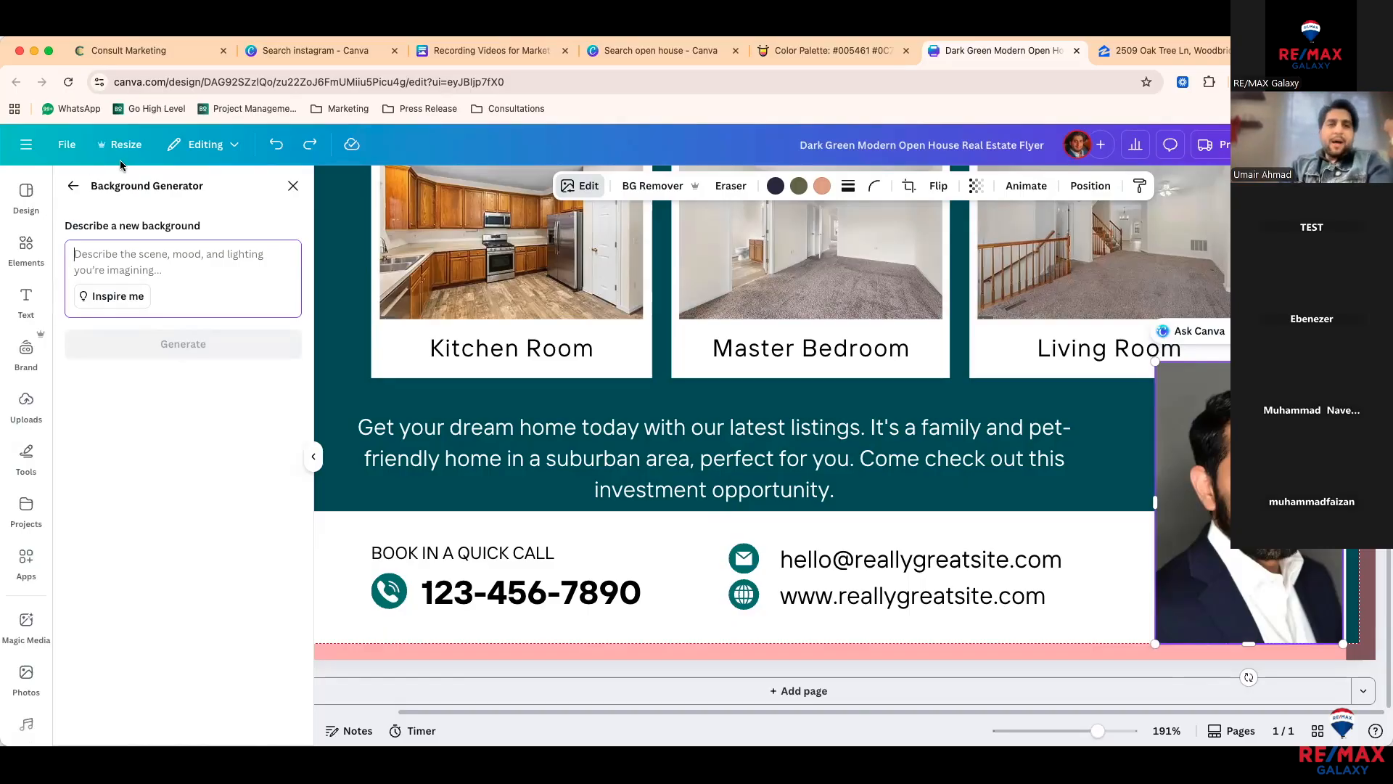
{"action": "left_click", "coordinate": [74, 184]}
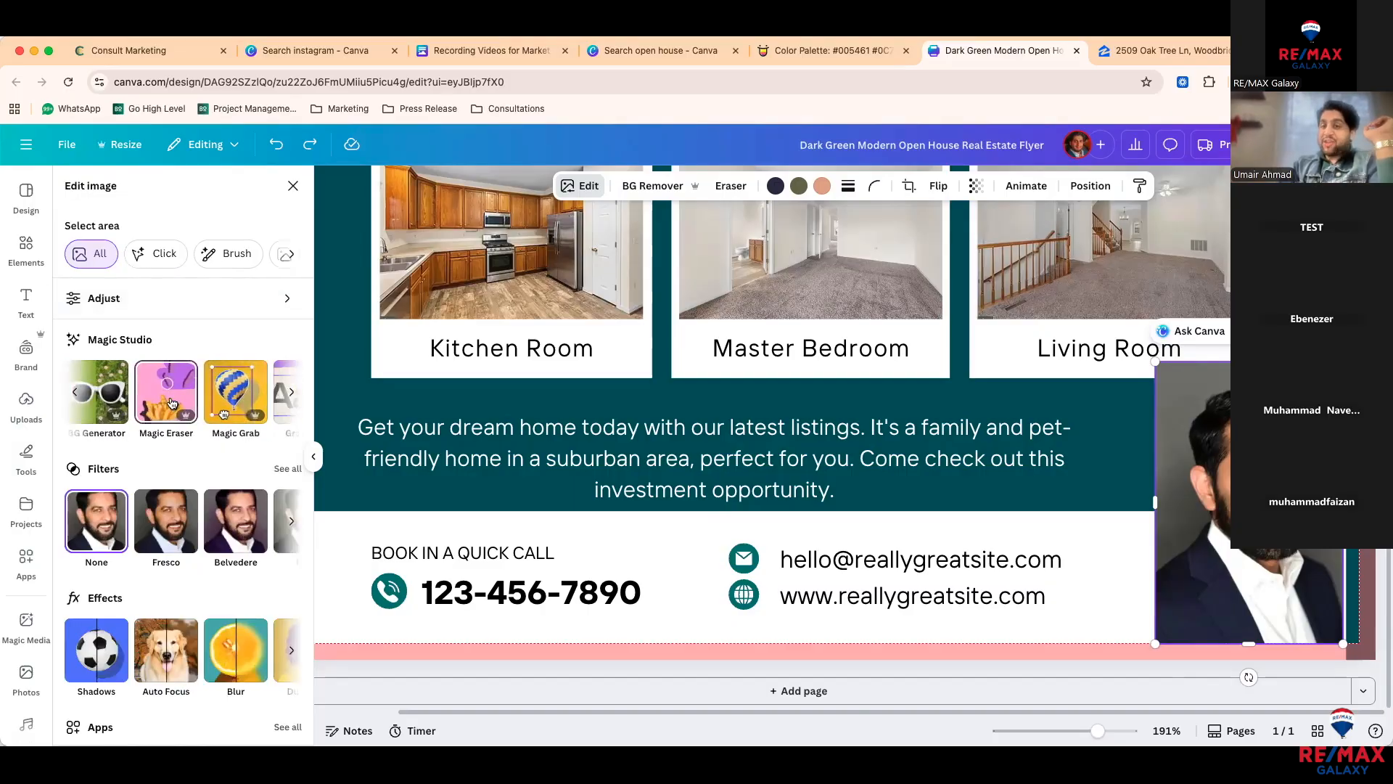
{"action": "left_click", "coordinate": [174, 404]}
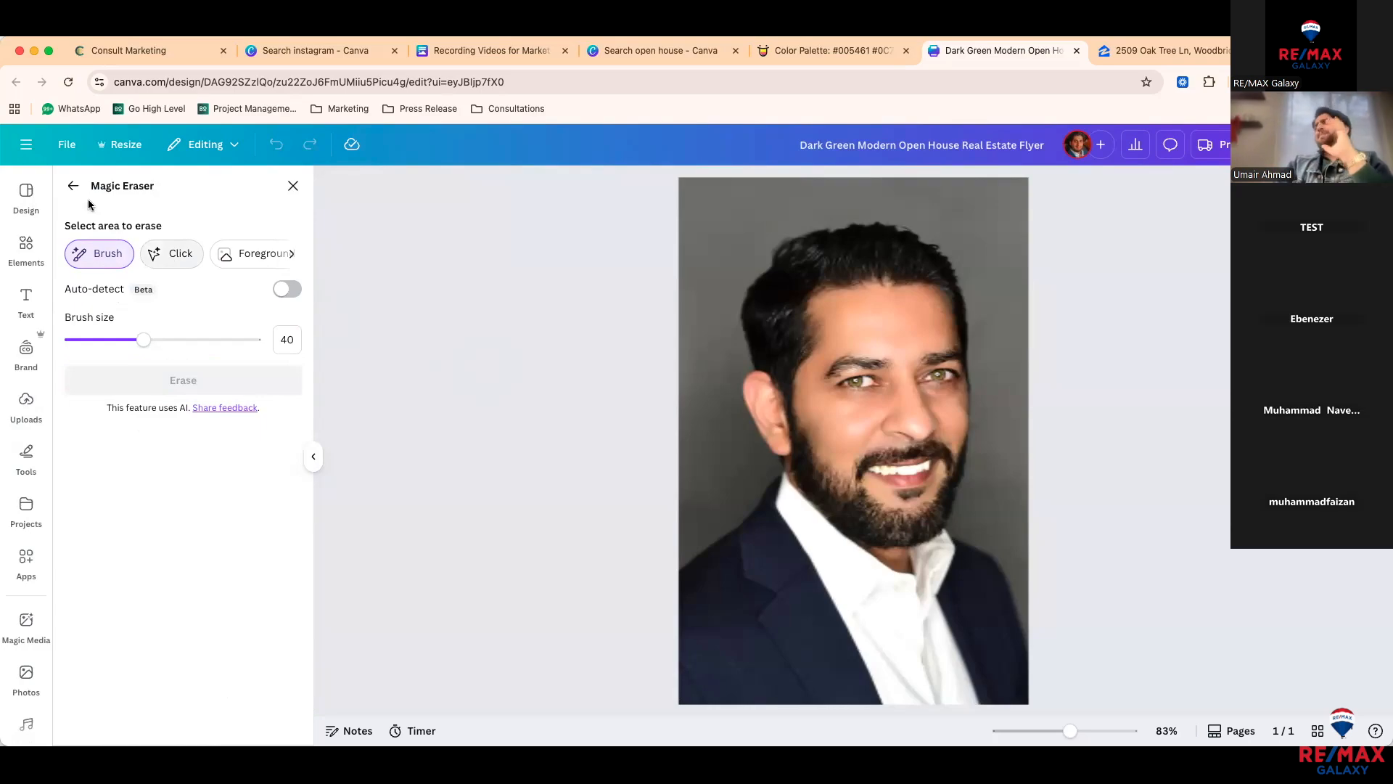
{"action": "left_click", "coordinate": [72, 186]}
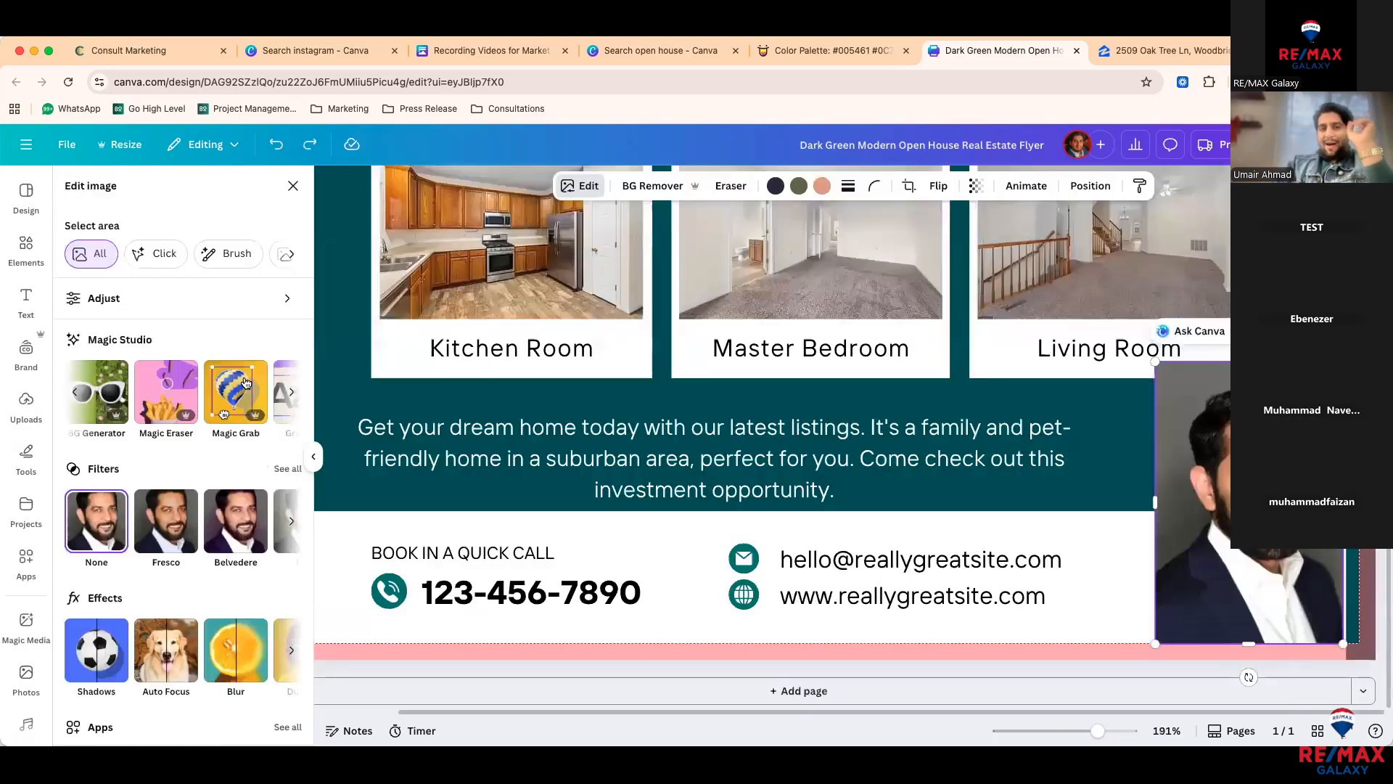
{"action": "scroll", "coordinate": [218, 508], "scroll_direction": "down", "scroll_amount": 2}
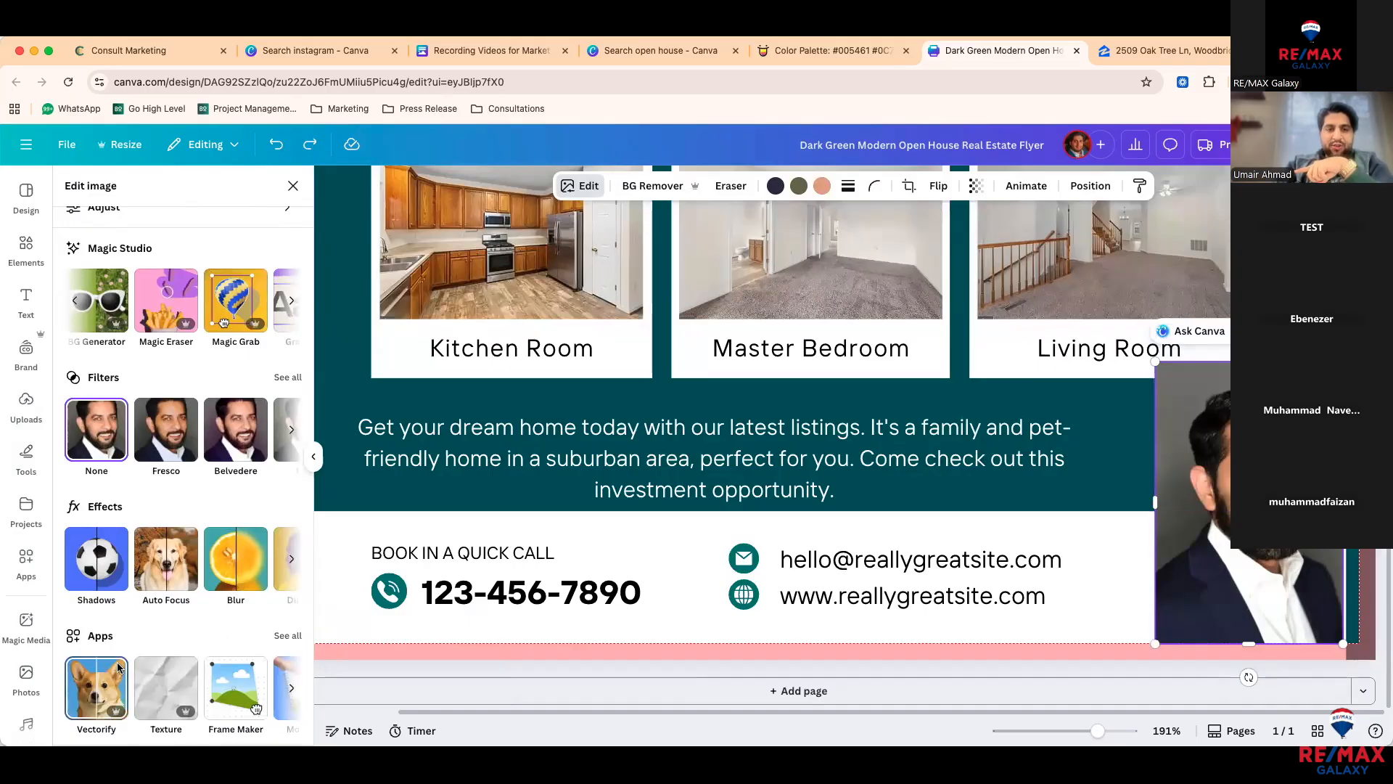
Step: Apply Face Retouch to the headshot with Smooth skin at 25
{"action": "scroll", "coordinate": [272, 584], "scroll_direction": "right", "scroll_amount": 3}
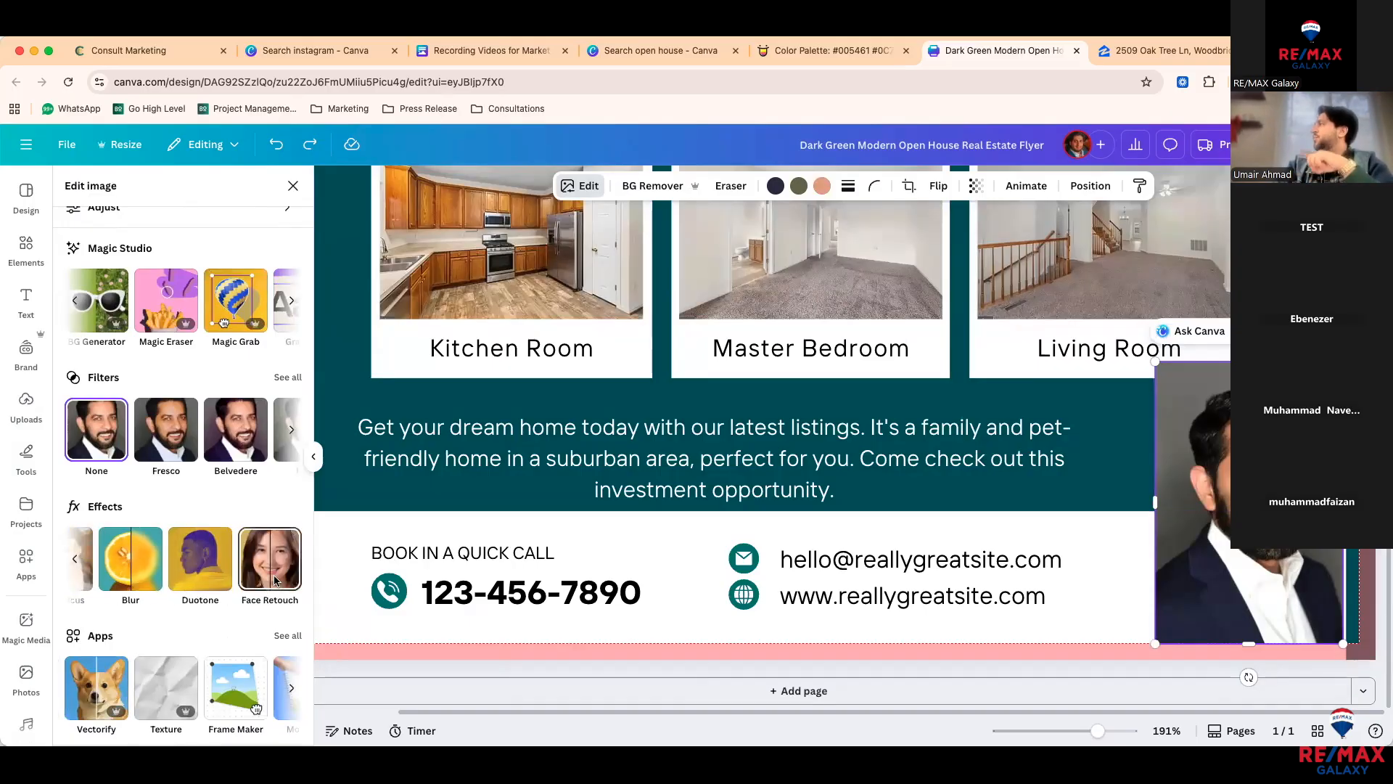
{"action": "left_click", "coordinate": [274, 580]}
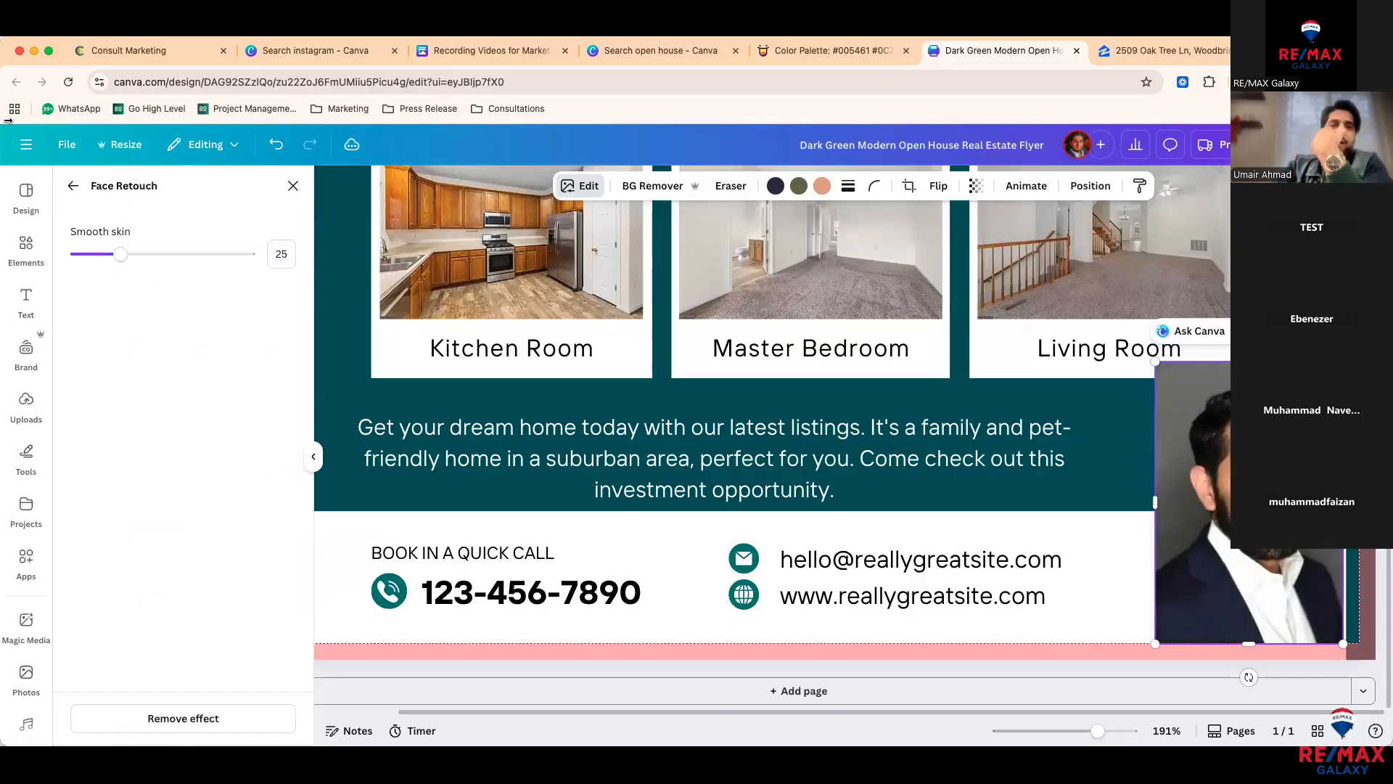
{"action": "left_click", "coordinate": [73, 186]}
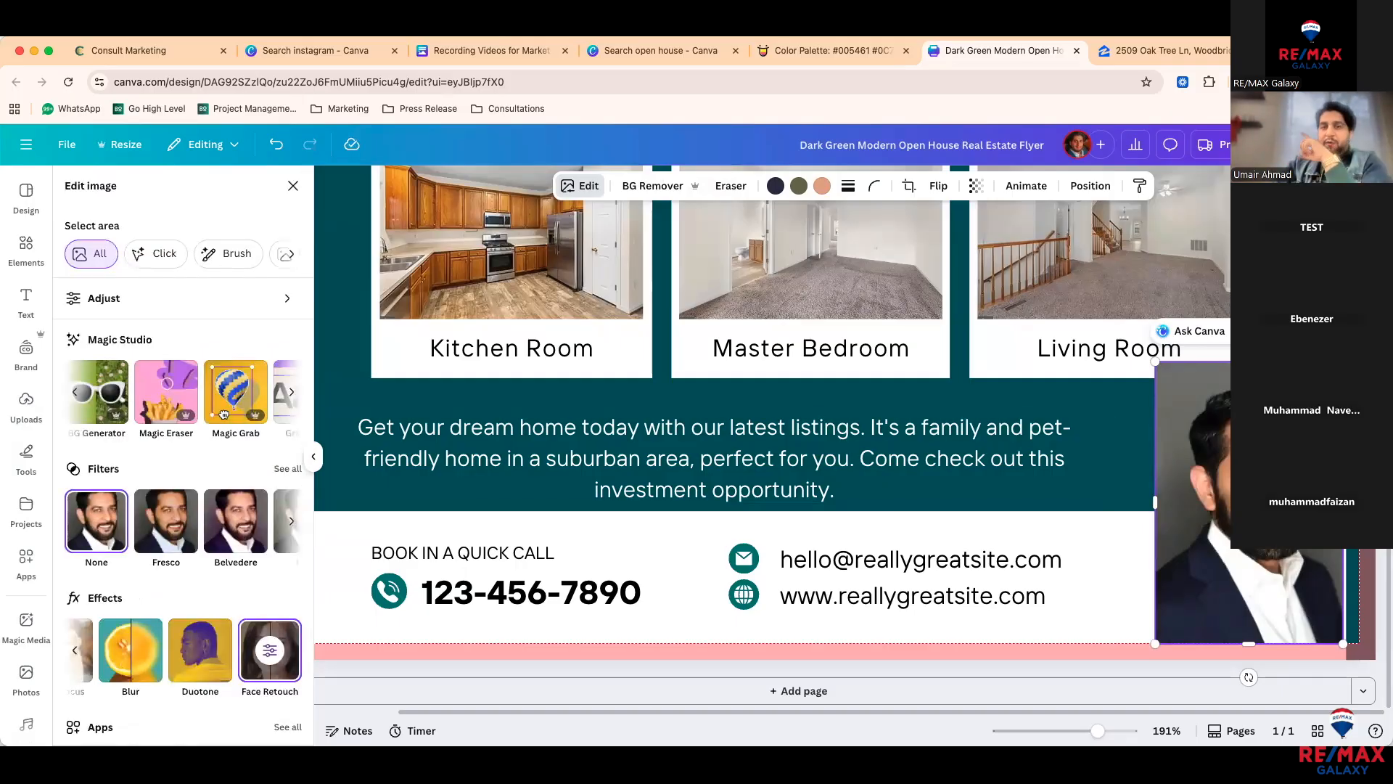
{"action": "scroll", "coordinate": [1063, 462], "scroll_direction": "up", "scroll_amount": 5}
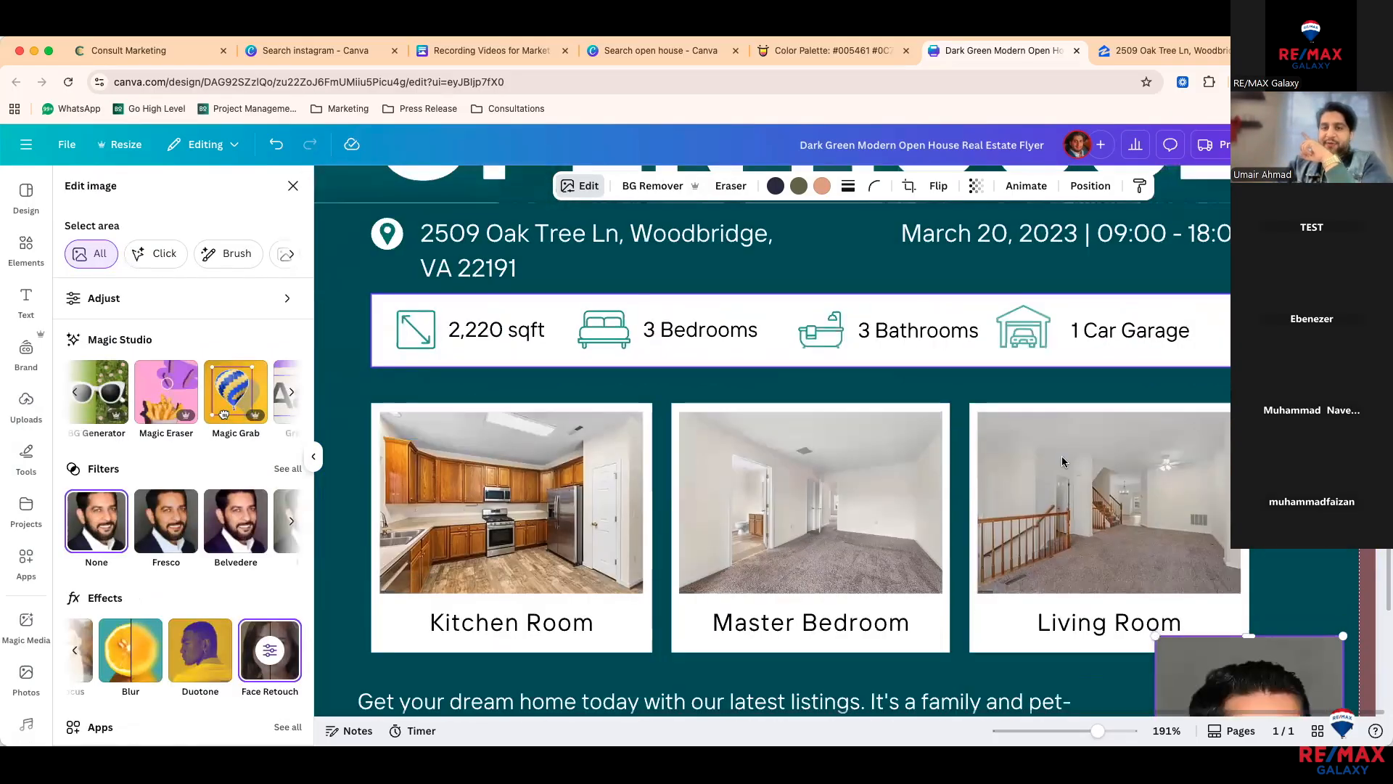
Step: Select the house photo and open its Magic Eraser
{"action": "scroll", "coordinate": [1063, 462], "scroll_direction": "down", "scroll_amount": 1}
{"action": "scroll", "coordinate": [1055, 465], "scroll_direction": "up", "scroll_amount": 12}
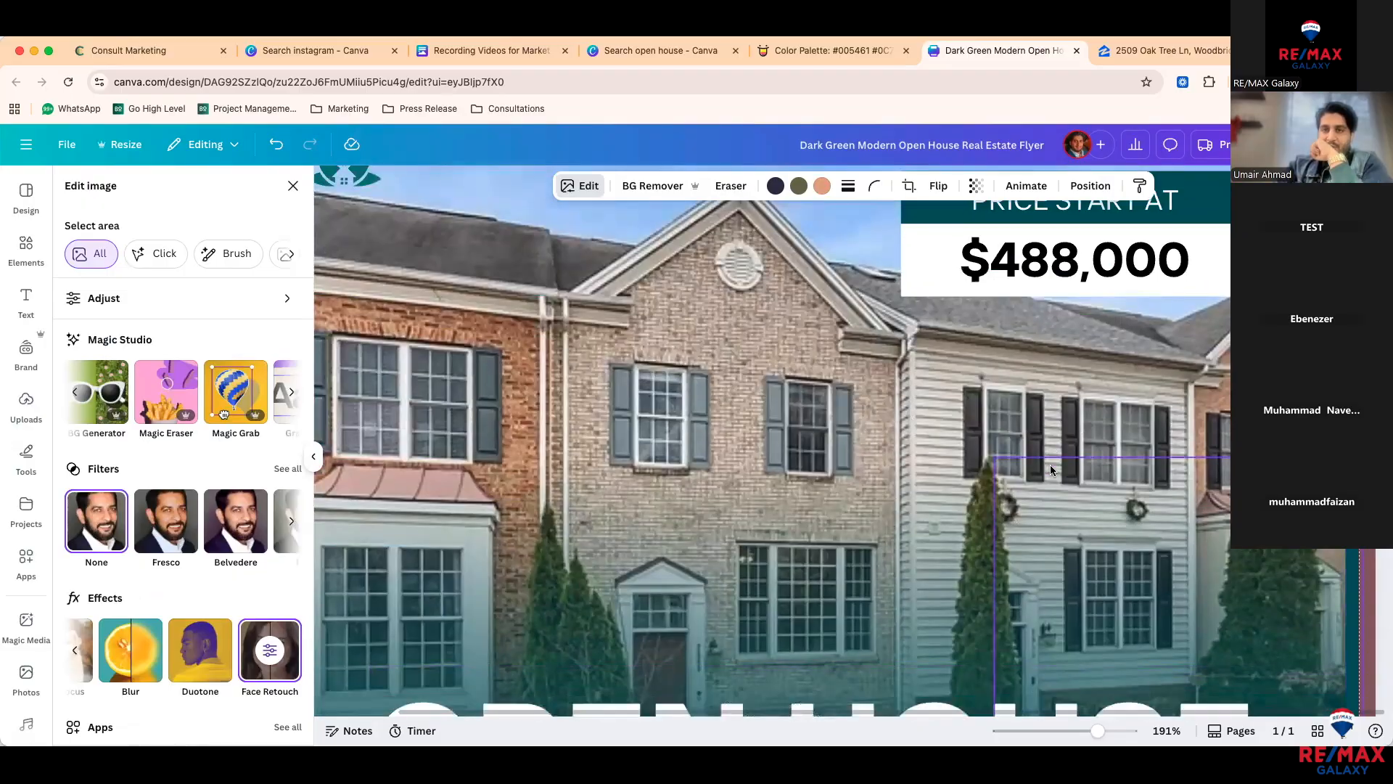
{"action": "scroll", "coordinate": [1051, 471], "scroll_direction": "down", "scroll_amount": 3}
{"action": "left_click", "coordinate": [684, 379]}
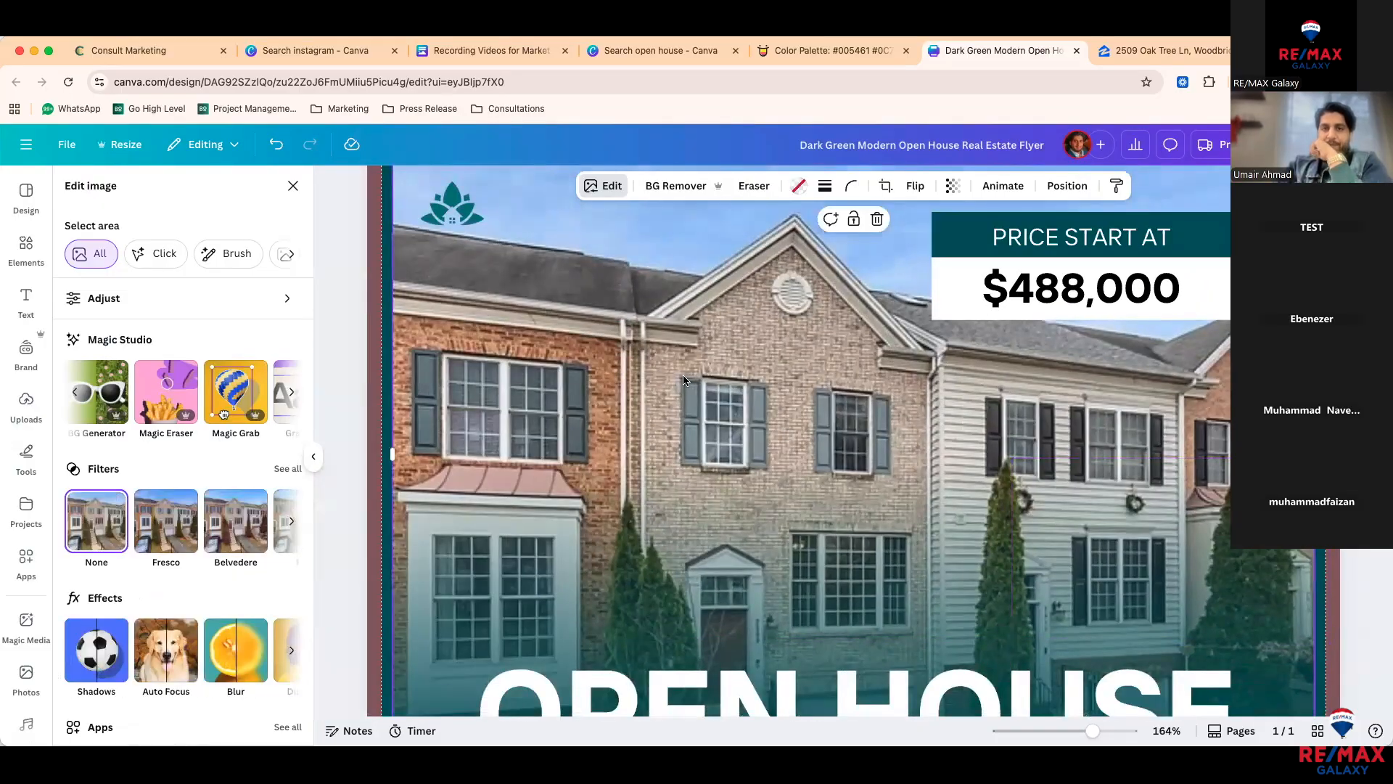
{"action": "scroll", "coordinate": [684, 380], "scroll_direction": "down", "scroll_amount": 6}
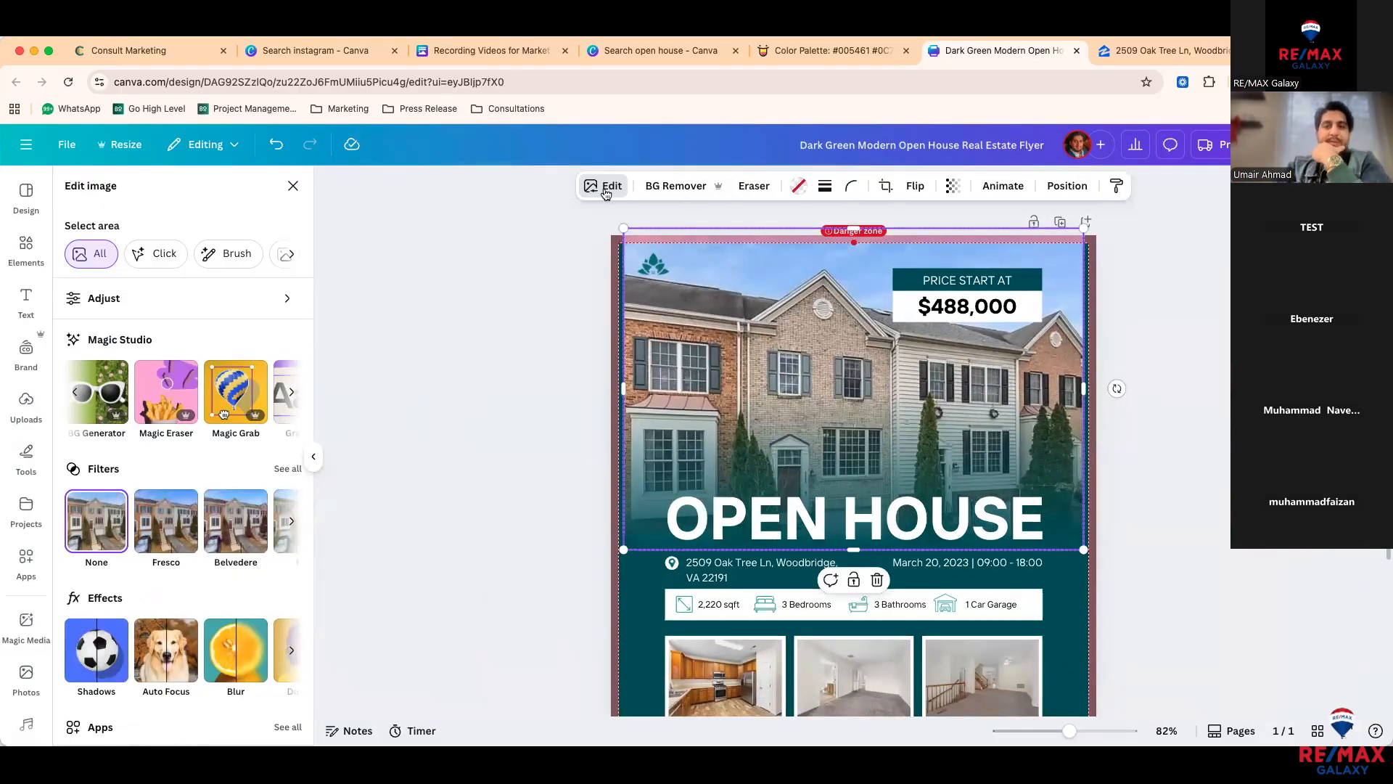
{"action": "left_click", "coordinate": [606, 190]}
{"action": "left_click", "coordinate": [606, 190]}
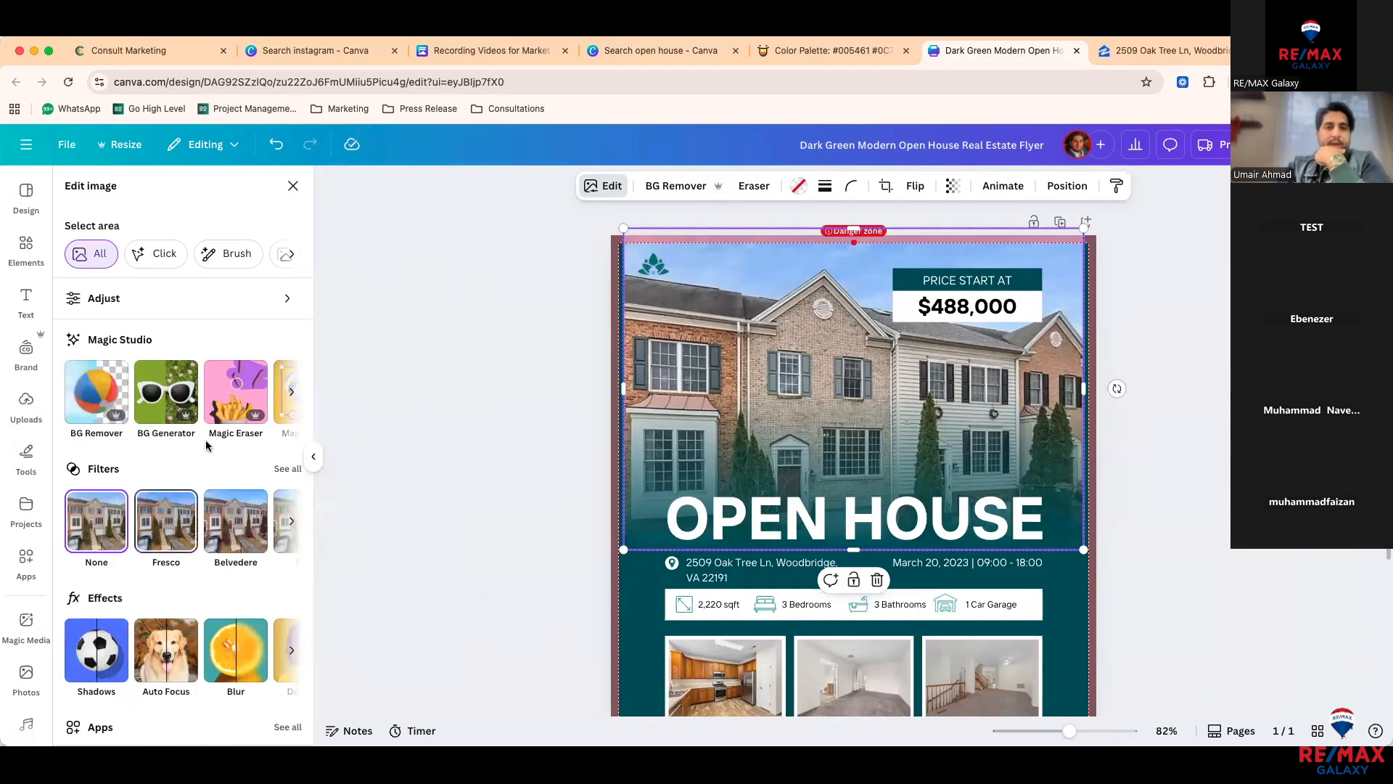
{"action": "left_click", "coordinate": [232, 409]}
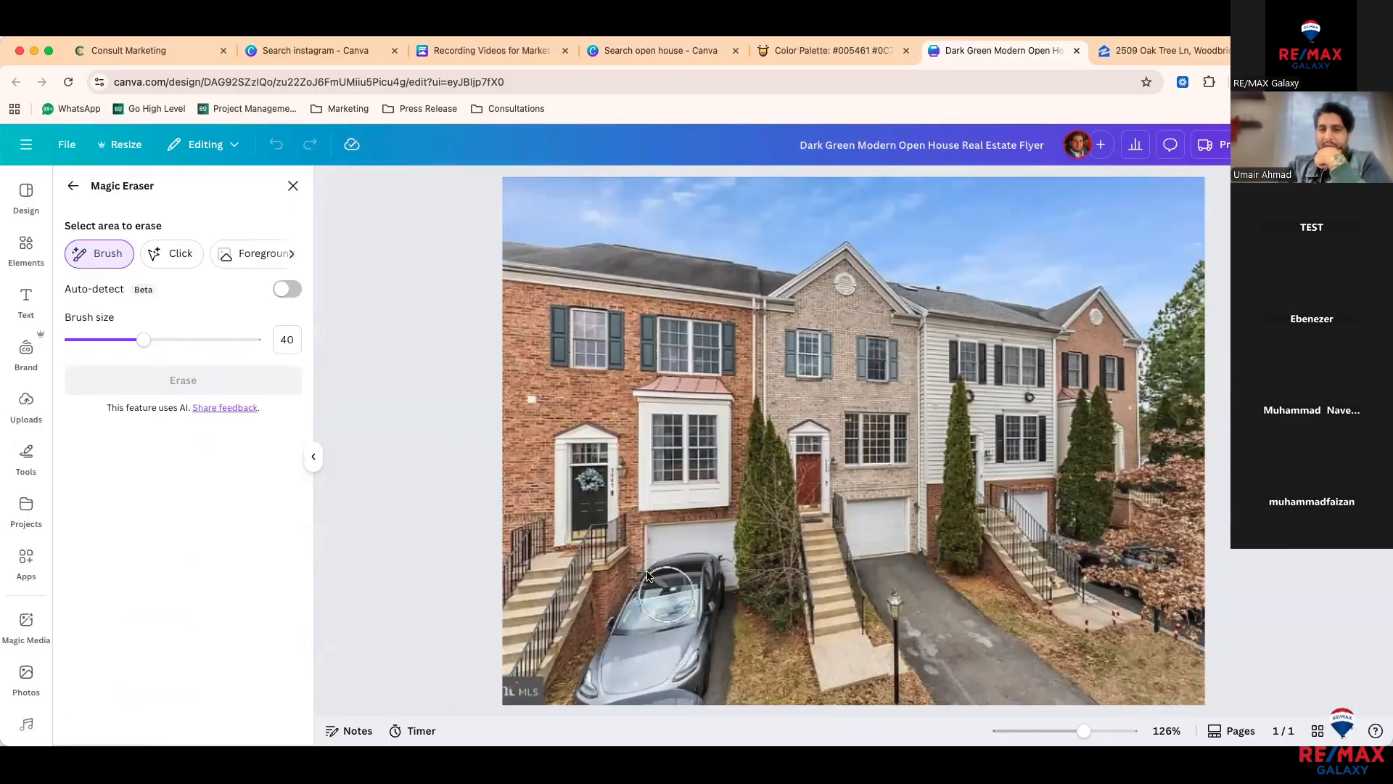
Step: Erase the grey car using Magic Eraser's Click mode, after undoing a brushed attempt
{"action": "mouse_move", "coordinate": [689, 585]}
{"action": "left_mouse_down"}
{"action": "mouse_move", "coordinate": [646, 610]}
{"action": "mouse_move", "coordinate": [618, 668]}
{"action": "mouse_move", "coordinate": [655, 679]}
{"action": "mouse_move", "coordinate": [688, 578]}
{"action": "mouse_move", "coordinate": [610, 684]}
{"action": "mouse_move", "coordinate": [668, 686]}
{"action": "left_mouse_up"}
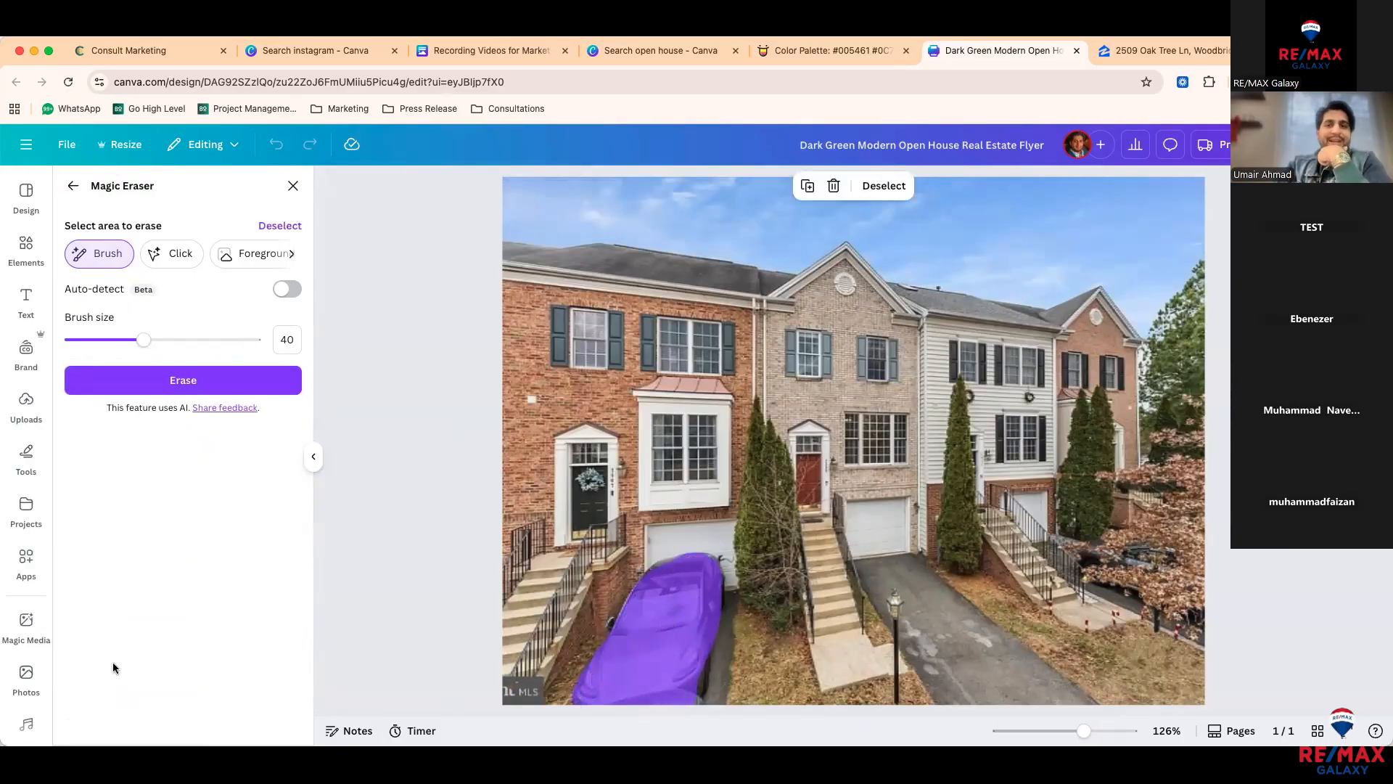
{"action": "left_click", "coordinate": [181, 383]}
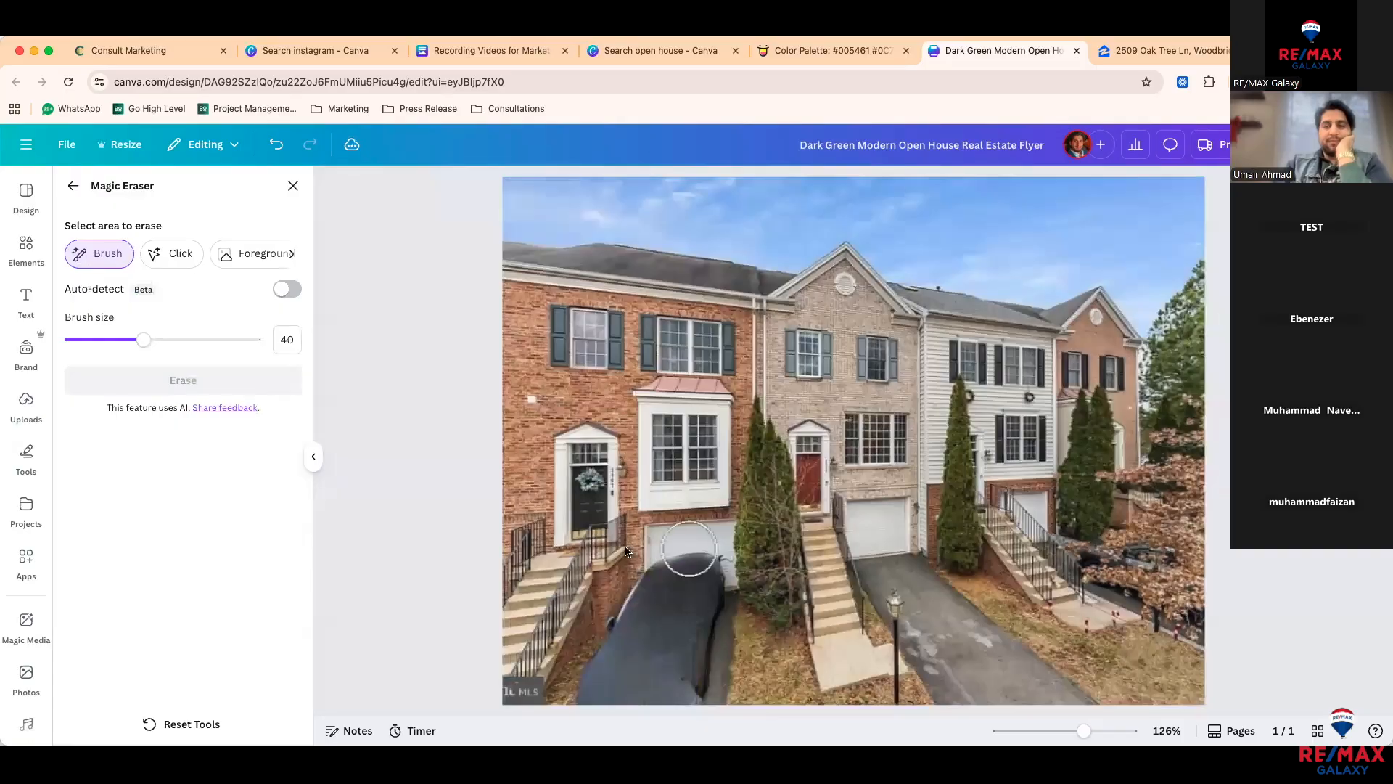
{"action": "key", "text": "super+z"}
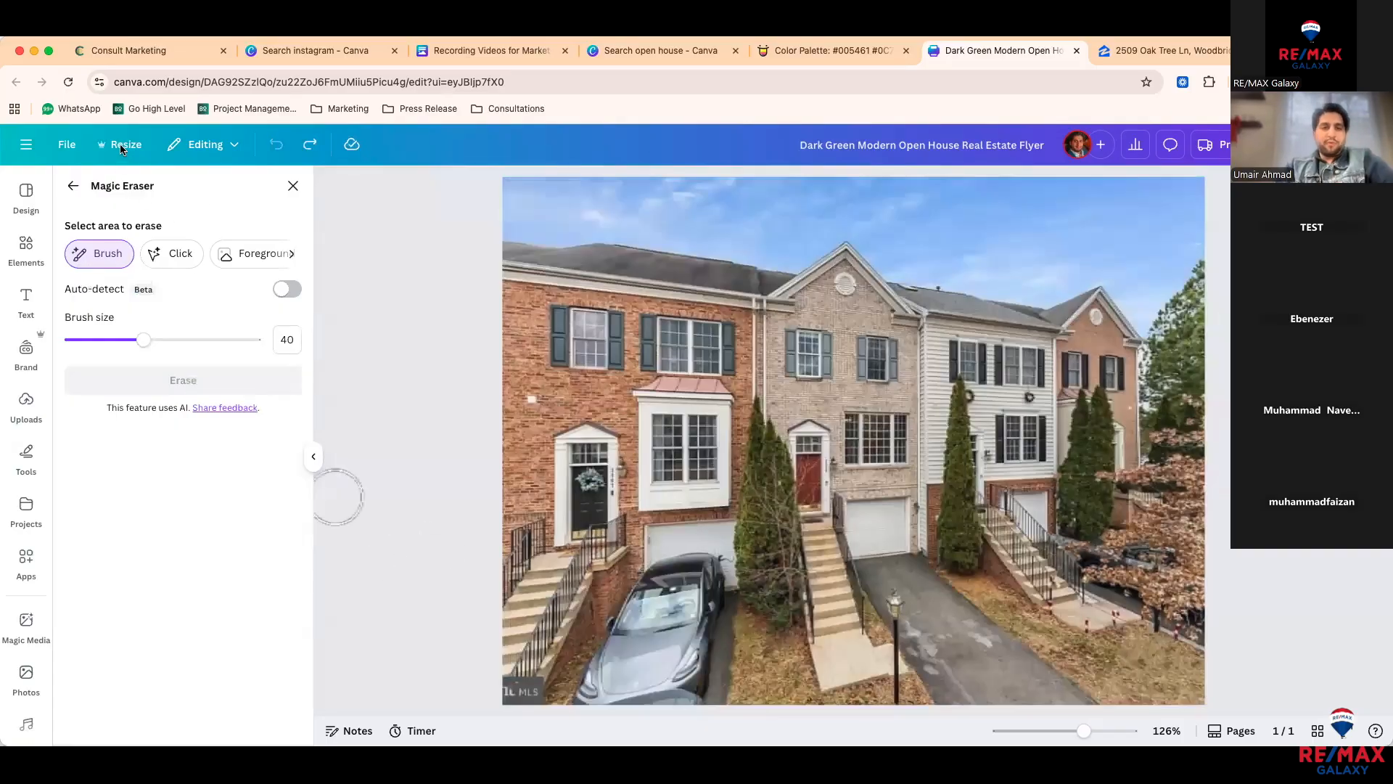
{"action": "left_click", "coordinate": [170, 253]}
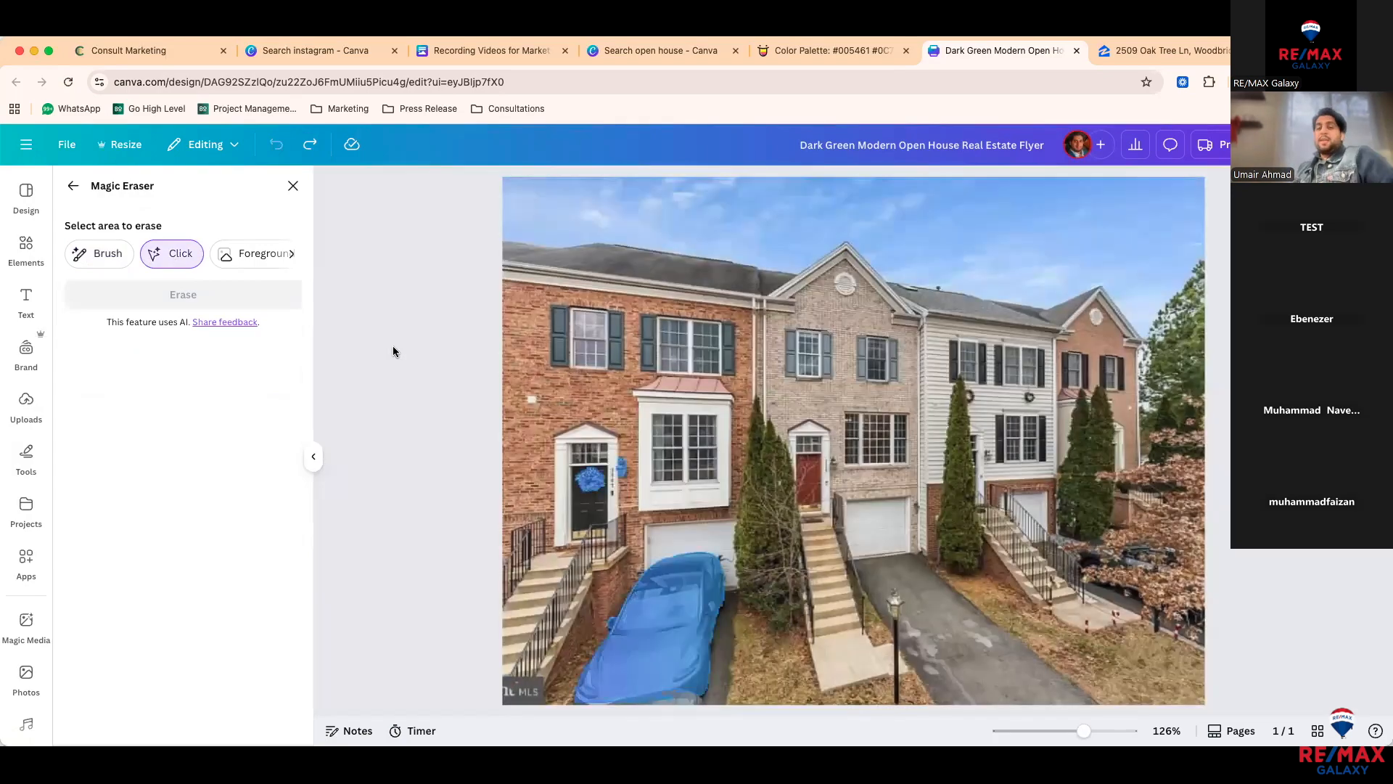
{"action": "left_click", "coordinate": [669, 606]}
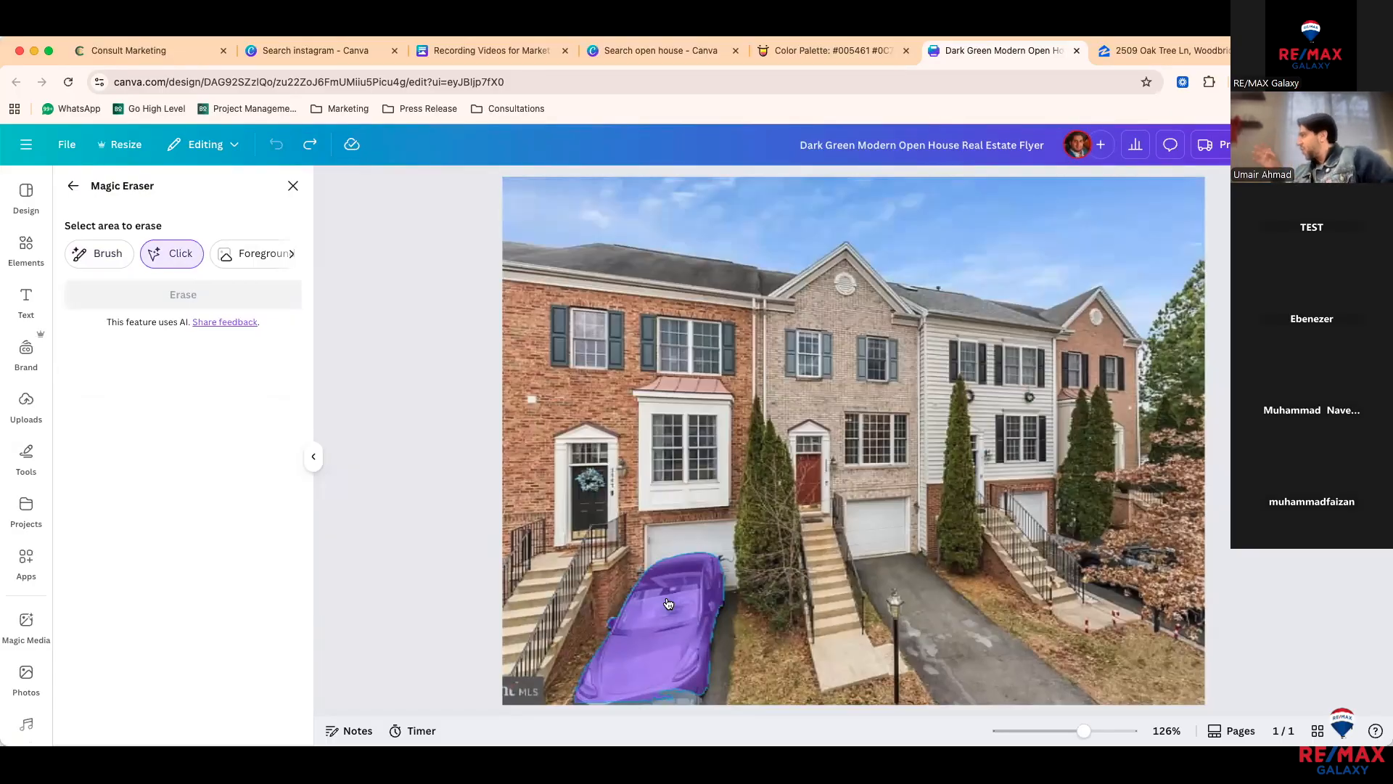
{"action": "left_click", "coordinate": [668, 604]}
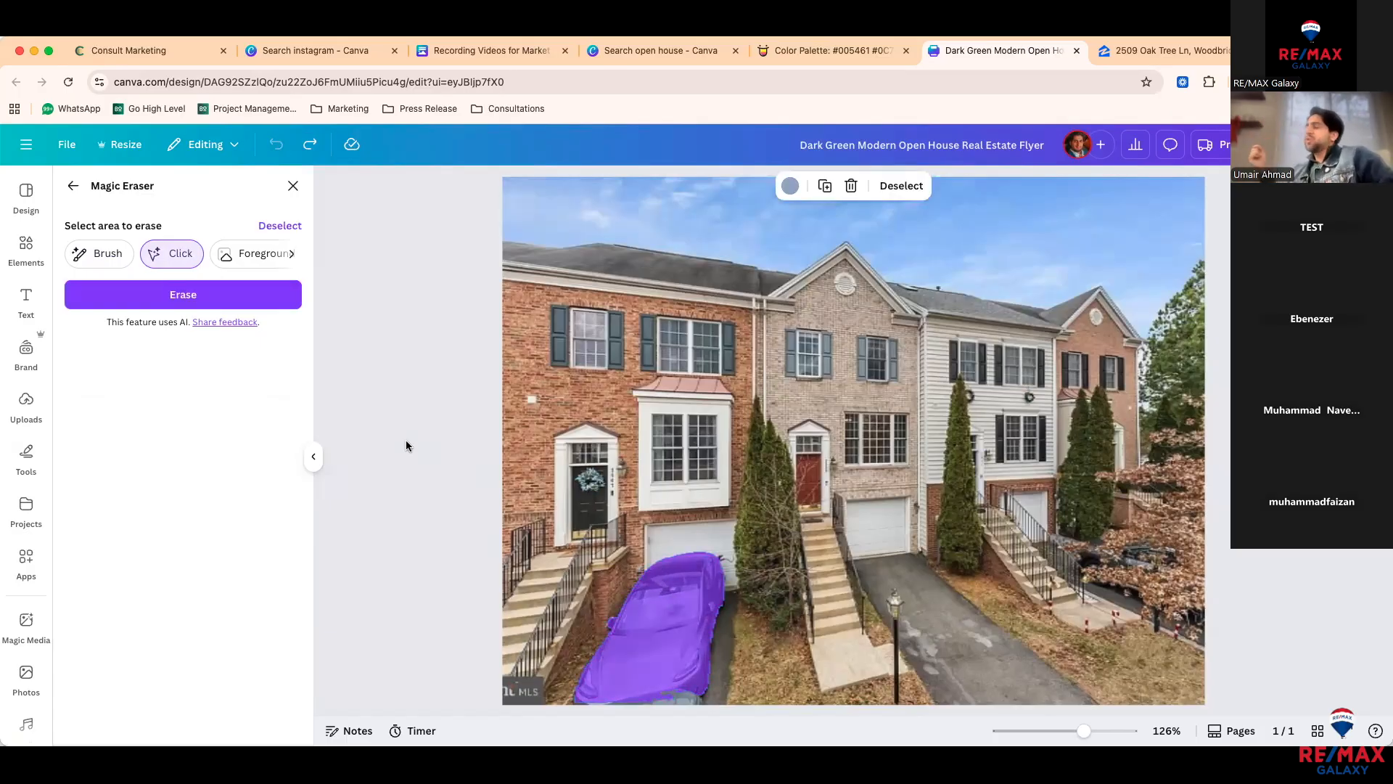
{"action": "left_click", "coordinate": [183, 294]}
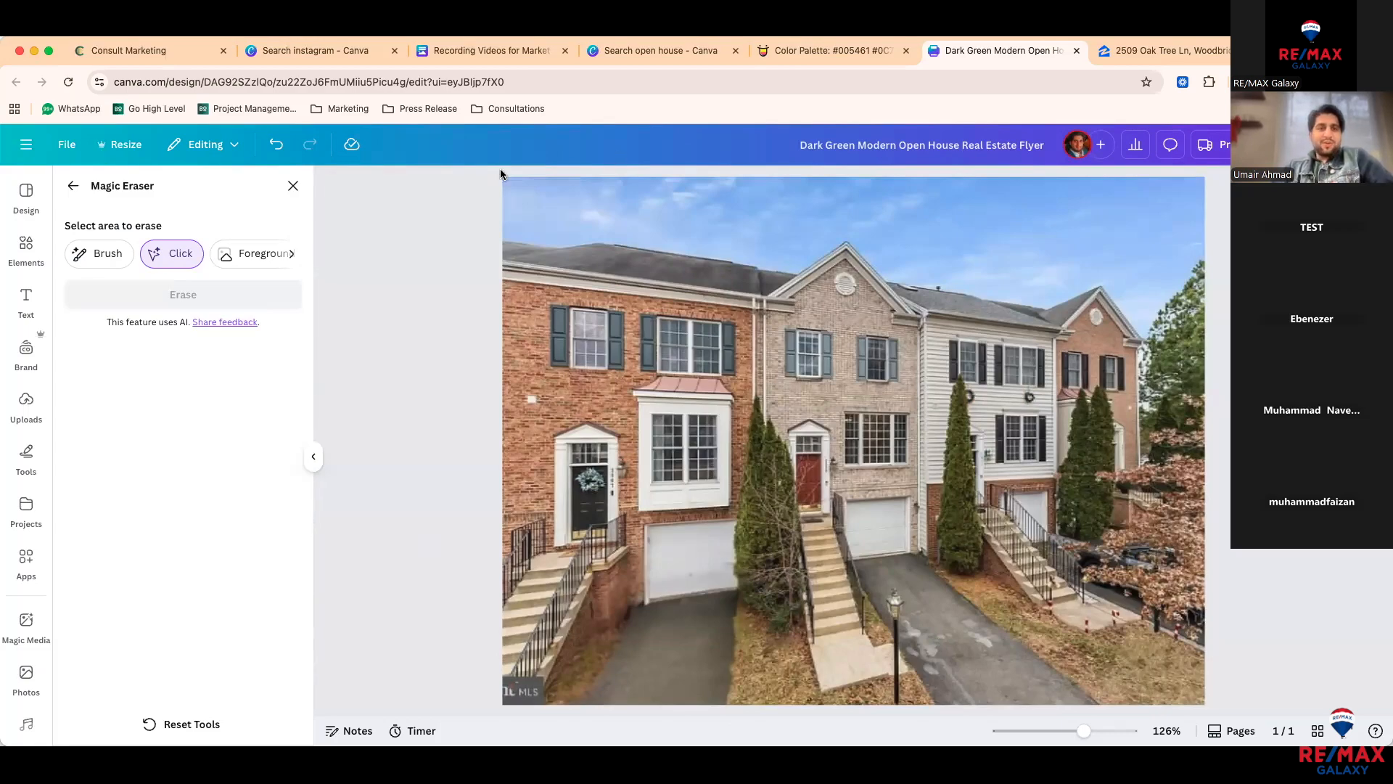
Step: With the smallest Brush size, erase the driveway spot beside the lamp post
{"action": "left_click", "coordinate": [112, 260]}
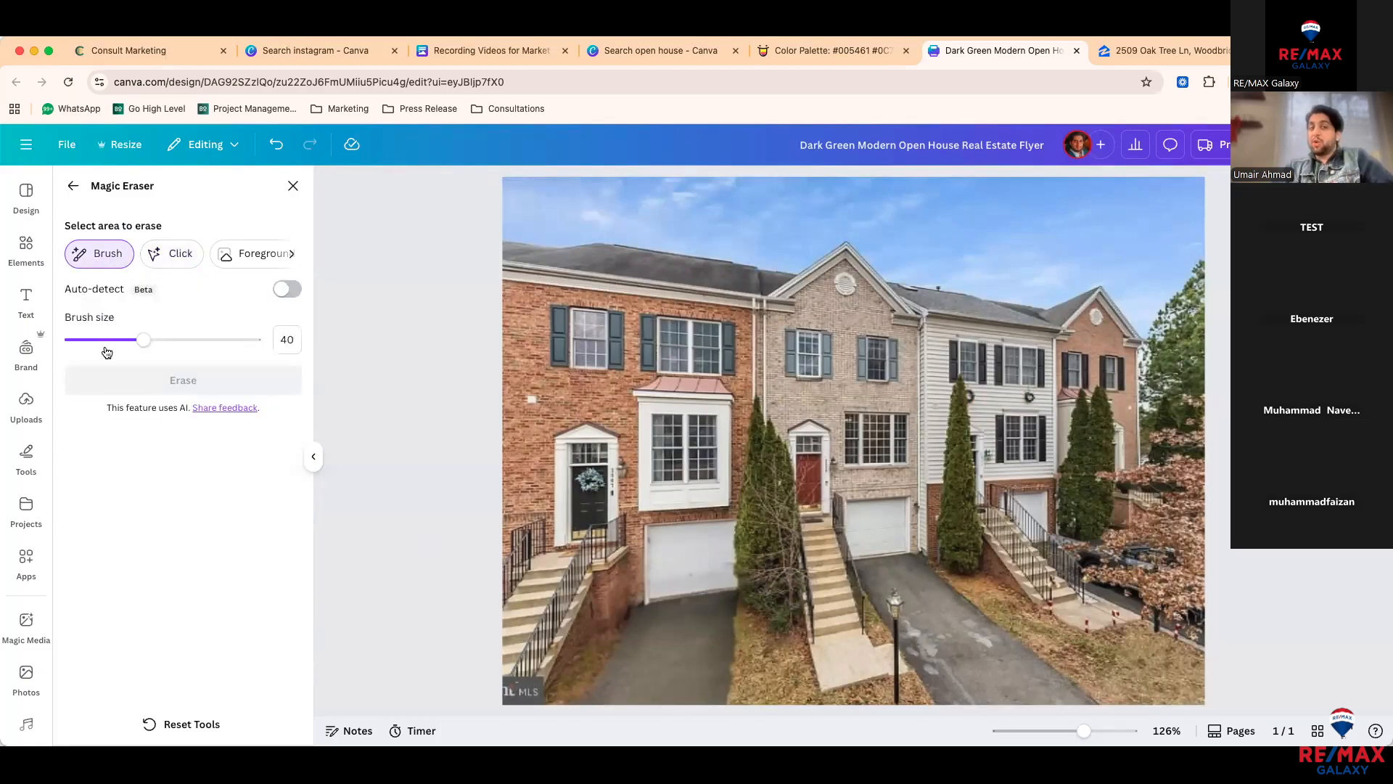
{"action": "left_click_drag", "start_coordinate": [144, 339], "coordinate": [100, 341]}
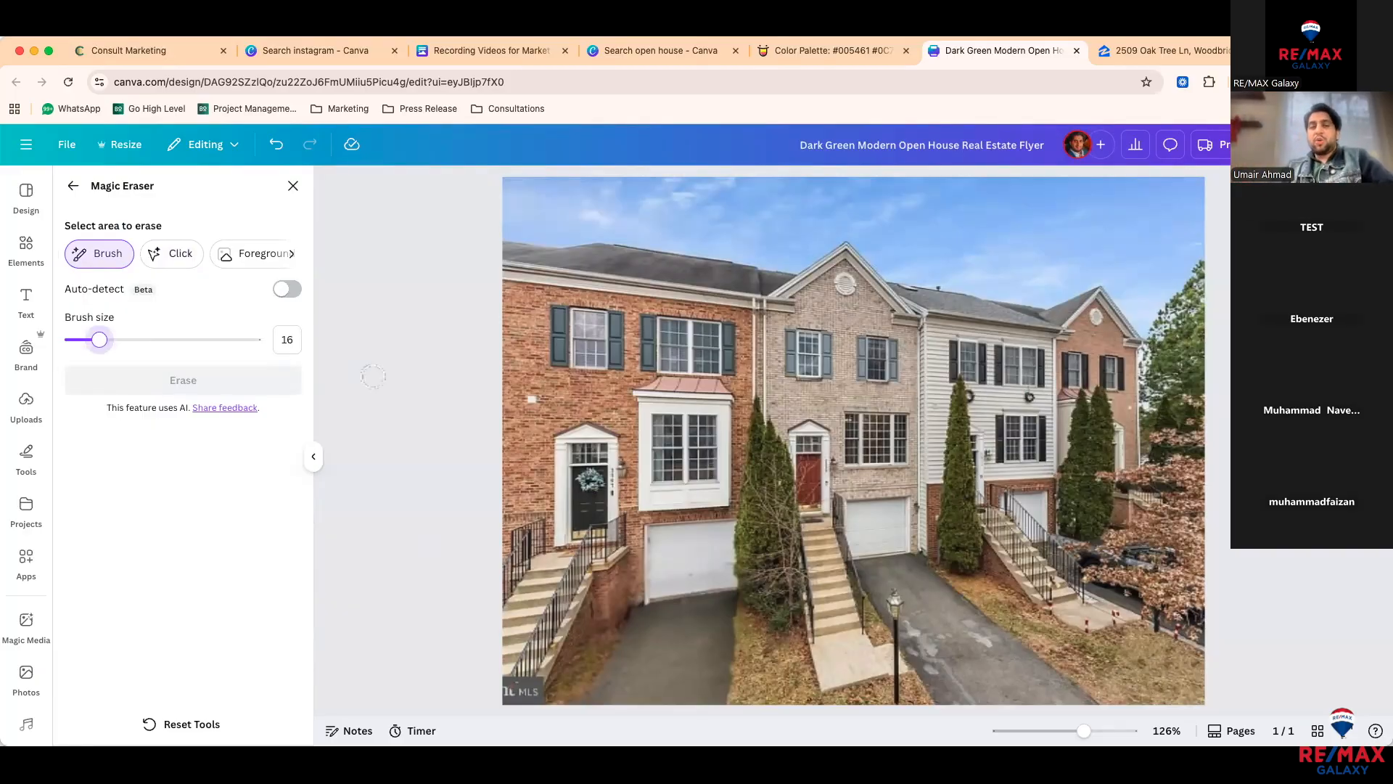
{"action": "left_click_drag", "start_coordinate": [99, 341], "coordinate": [76, 349]}
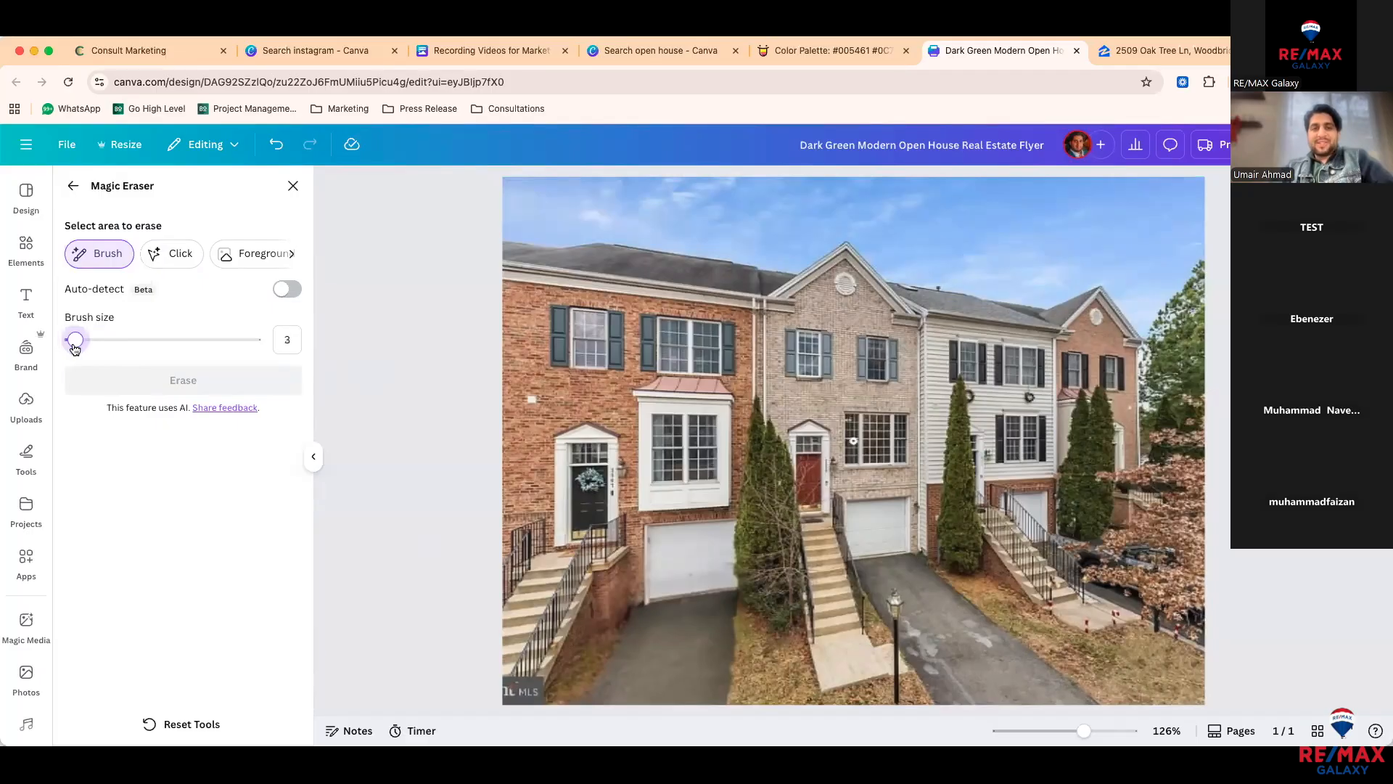
{"action": "mouse_move", "coordinate": [928, 633]}
{"action": "left_mouse_down"}
{"action": "mouse_move", "coordinate": [933, 650]}
{"action": "mouse_move", "coordinate": [971, 618]}
{"action": "mouse_move", "coordinate": [997, 645]}
{"action": "mouse_move", "coordinate": [963, 697]}
{"action": "mouse_move", "coordinate": [953, 680]}
{"action": "left_mouse_up"}
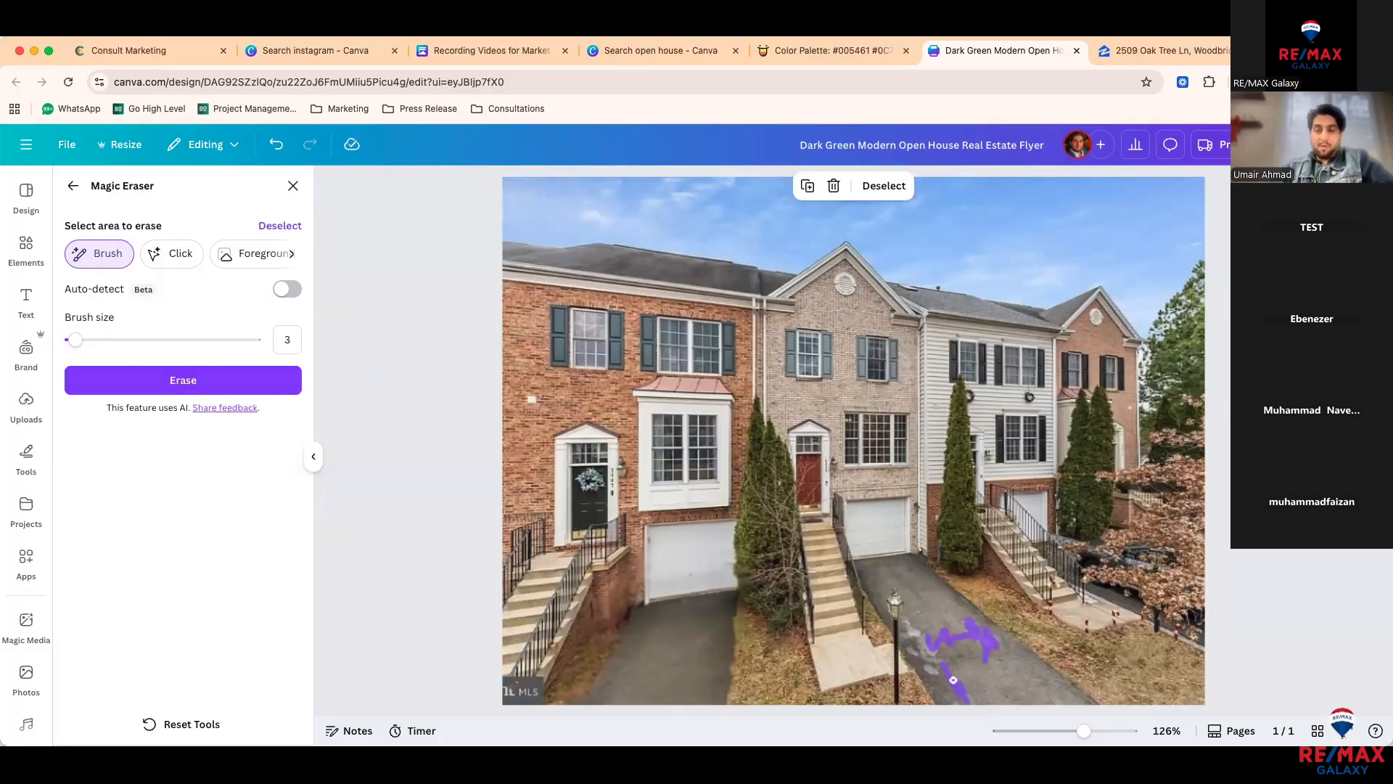
{"action": "left_click", "coordinate": [234, 383]}
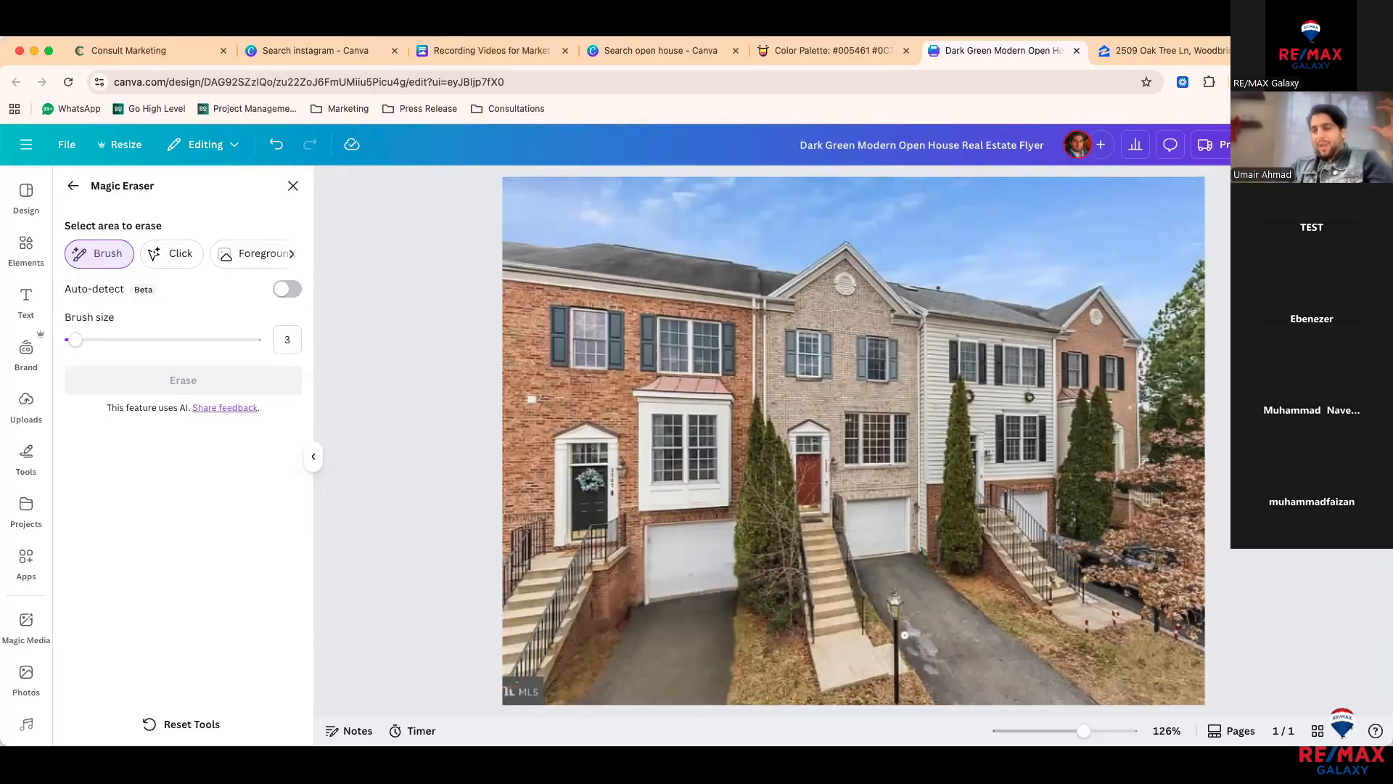
{"action": "mouse_move", "coordinate": [910, 621]}
{"action": "left_mouse_down"}
{"action": "mouse_move", "coordinate": [923, 650]}
{"action": "mouse_move", "coordinate": [922, 634]}
{"action": "mouse_move", "coordinate": [909, 643]}
{"action": "left_mouse_up"}
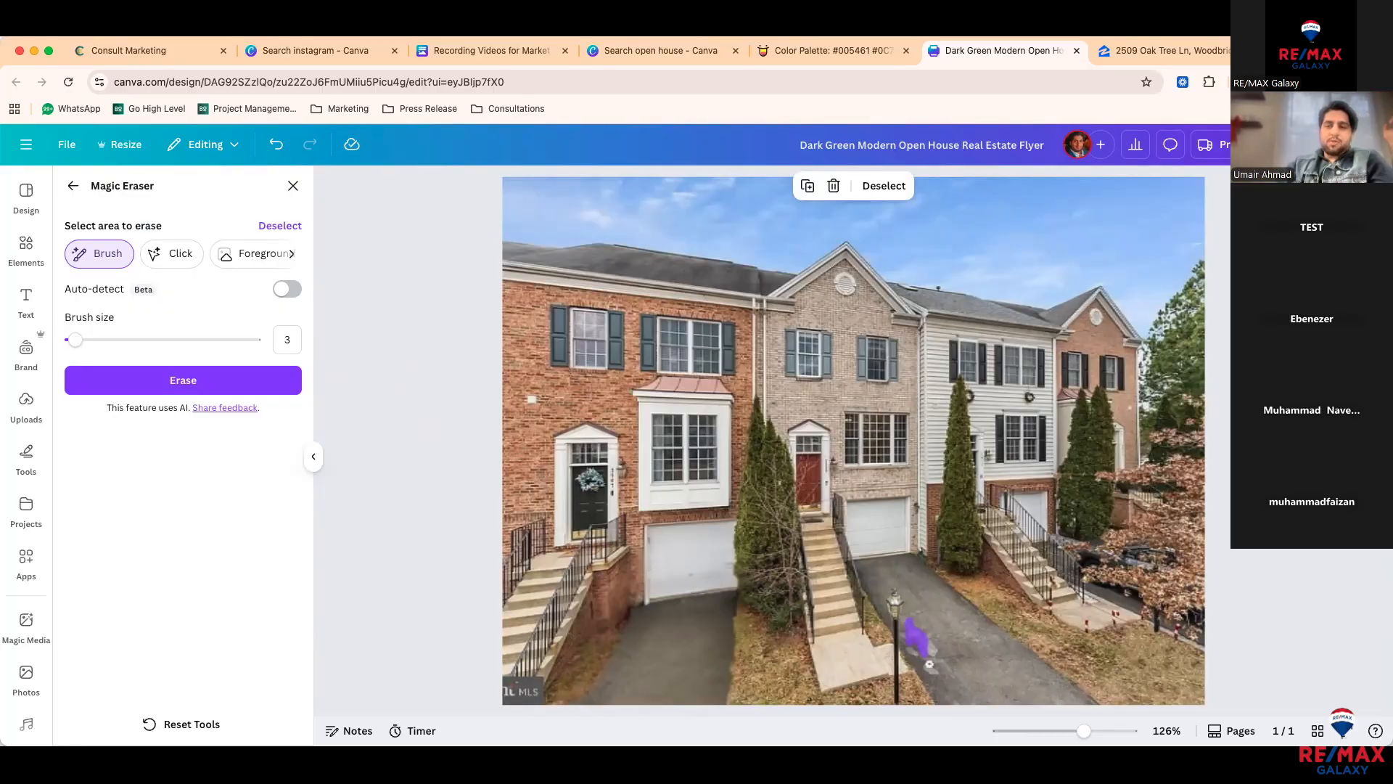
{"action": "mouse_move", "coordinate": [941, 654]}
{"action": "left_mouse_down"}
{"action": "mouse_move", "coordinate": [930, 645]}
{"action": "mouse_move", "coordinate": [936, 675]}
{"action": "mouse_move", "coordinate": [911, 643]}
{"action": "mouse_move", "coordinate": [936, 672]}
{"action": "left_mouse_up"}
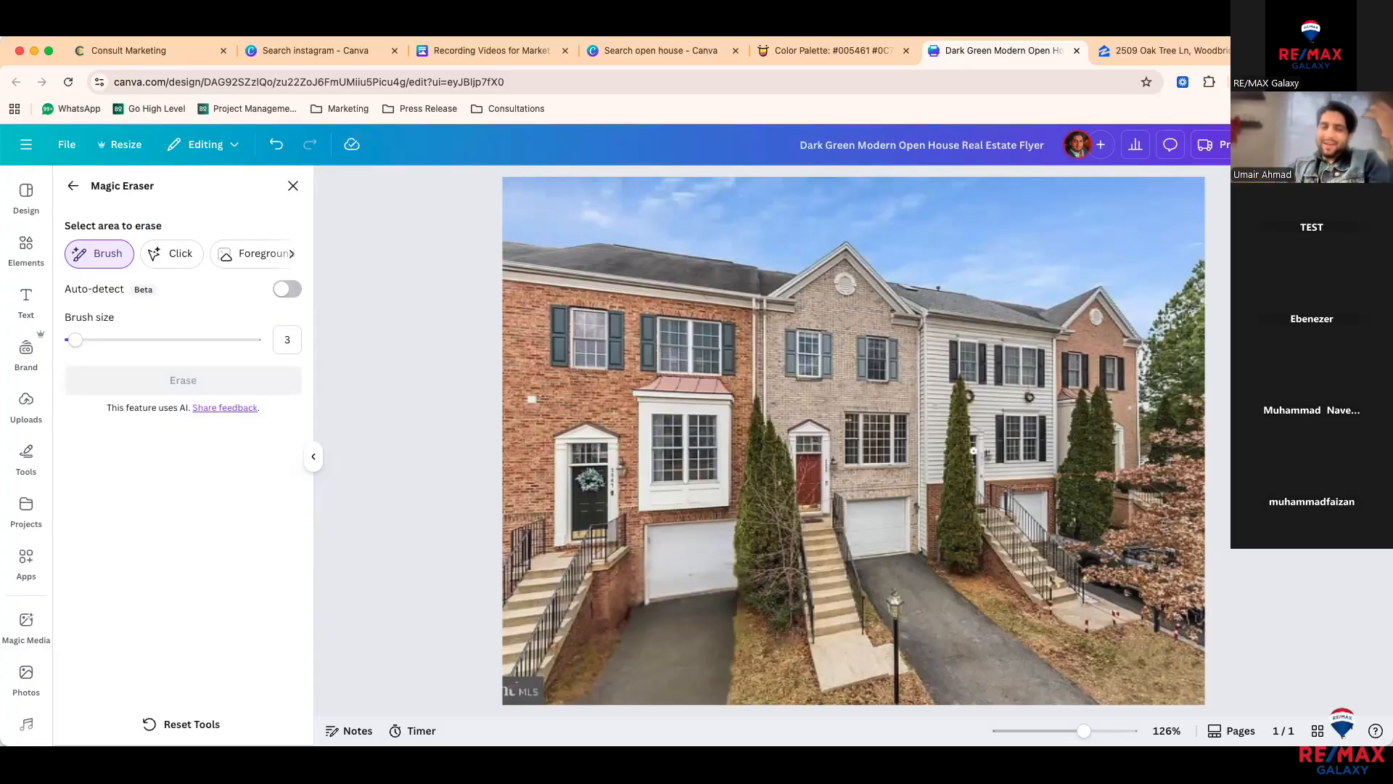
Step: Undo the driveway erase and lift the car out of the house photo with Magic Grab
{"action": "left_click", "coordinate": [74, 187]}
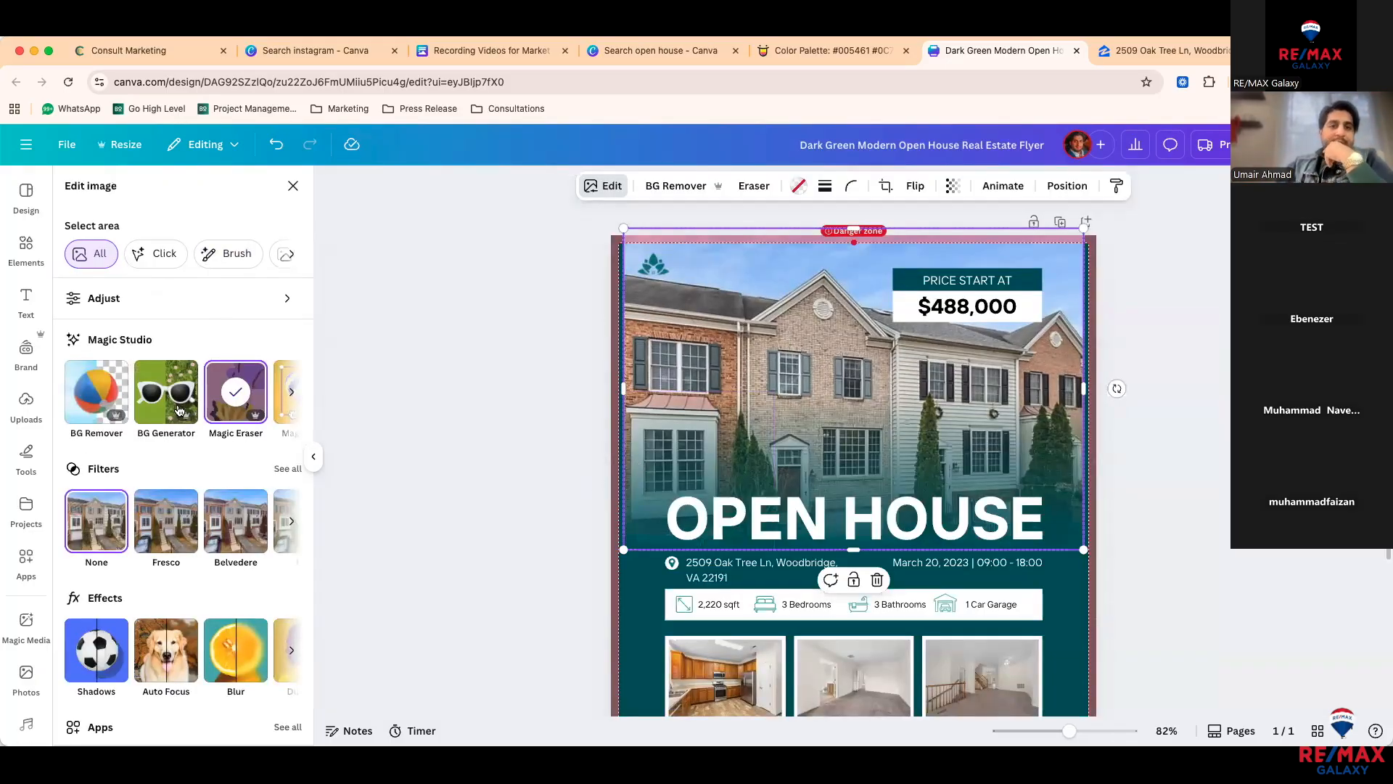
{"action": "scroll", "coordinate": [190, 410], "scroll_direction": "right", "scroll_amount": 3}
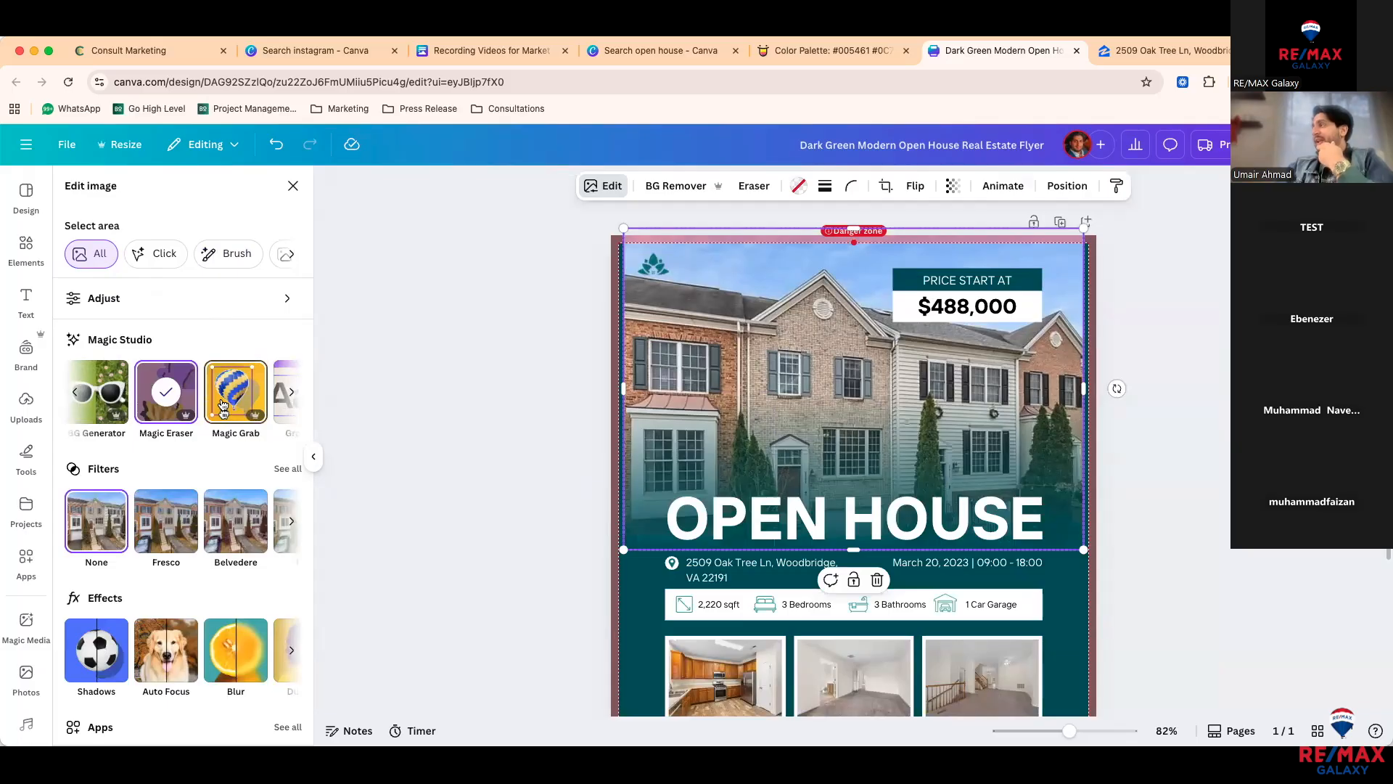
{"action": "key", "text": "super+z"}
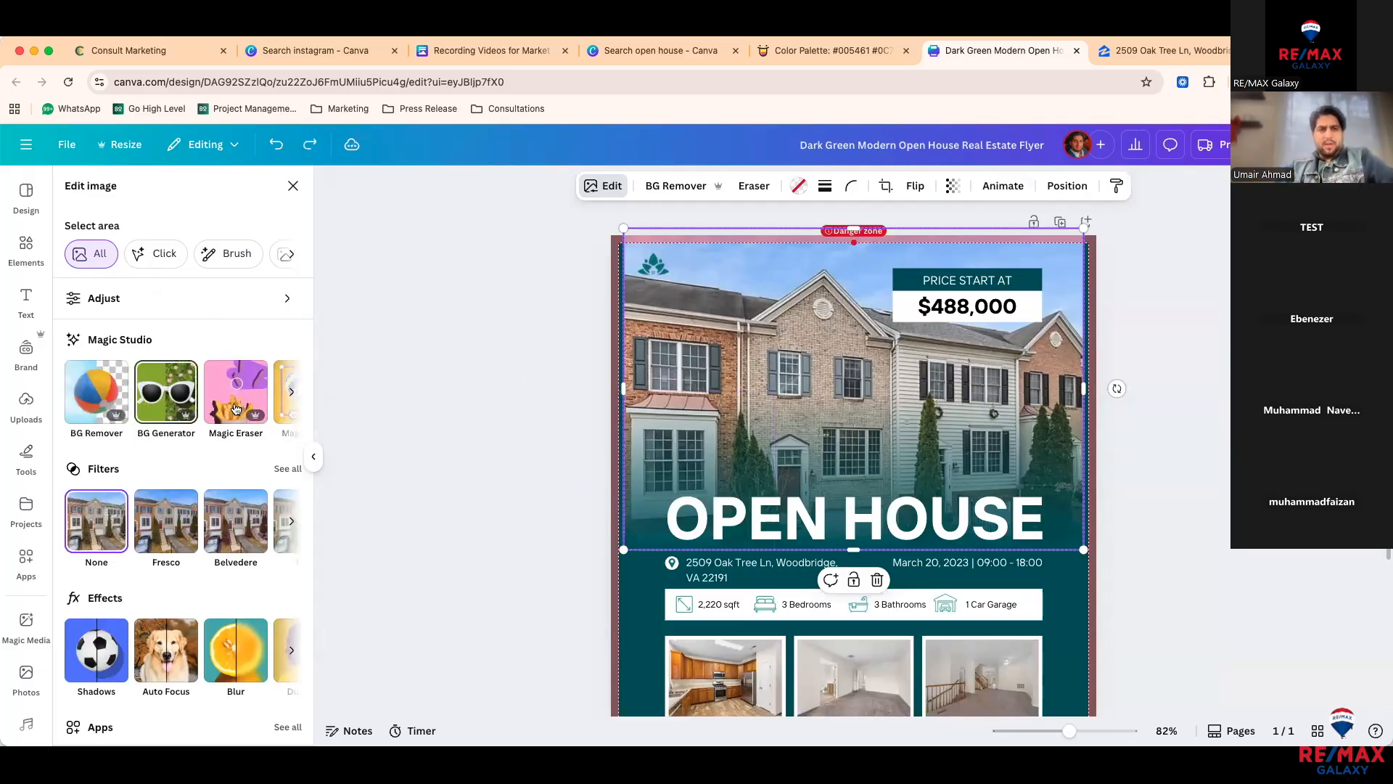
{"action": "scroll", "coordinate": [108, 398], "scroll_direction": "right", "scroll_amount": 3}
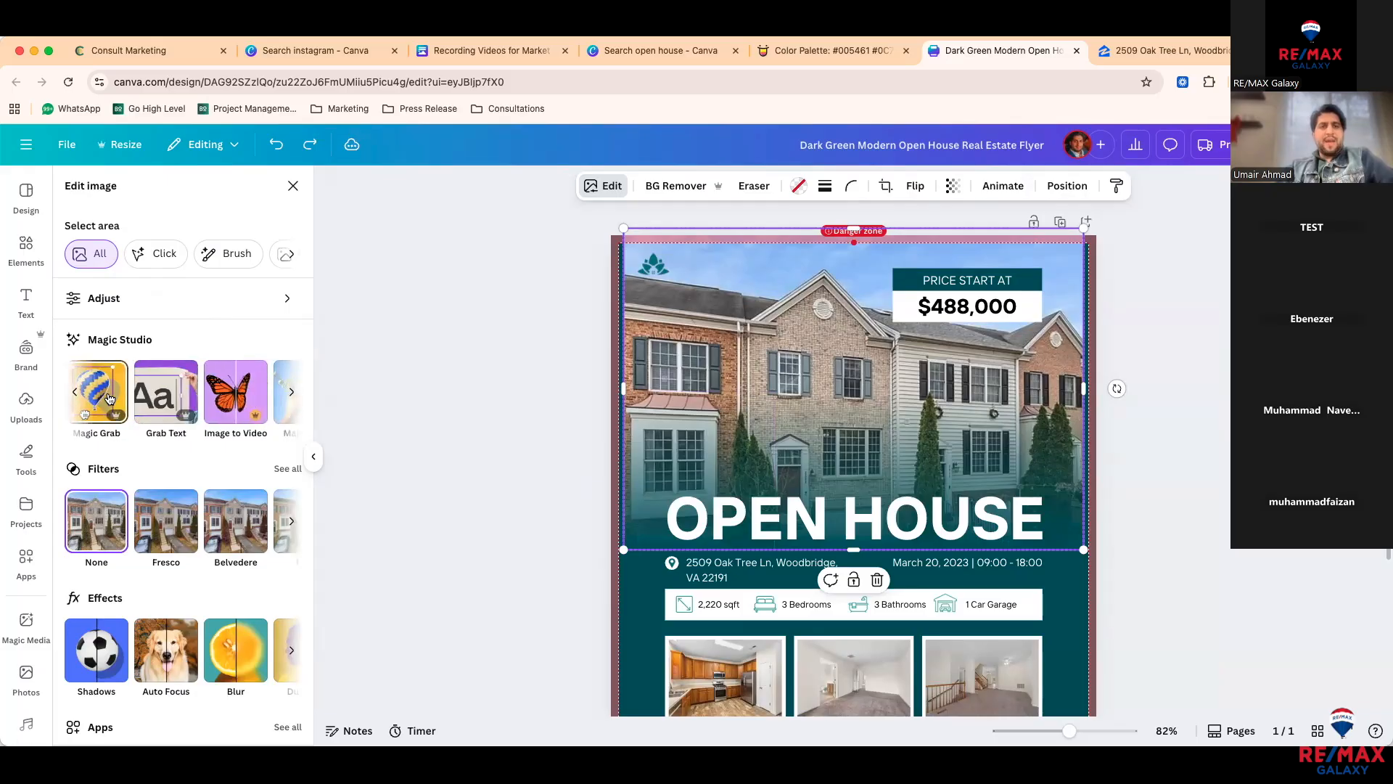
{"action": "left_click", "coordinate": [109, 399]}
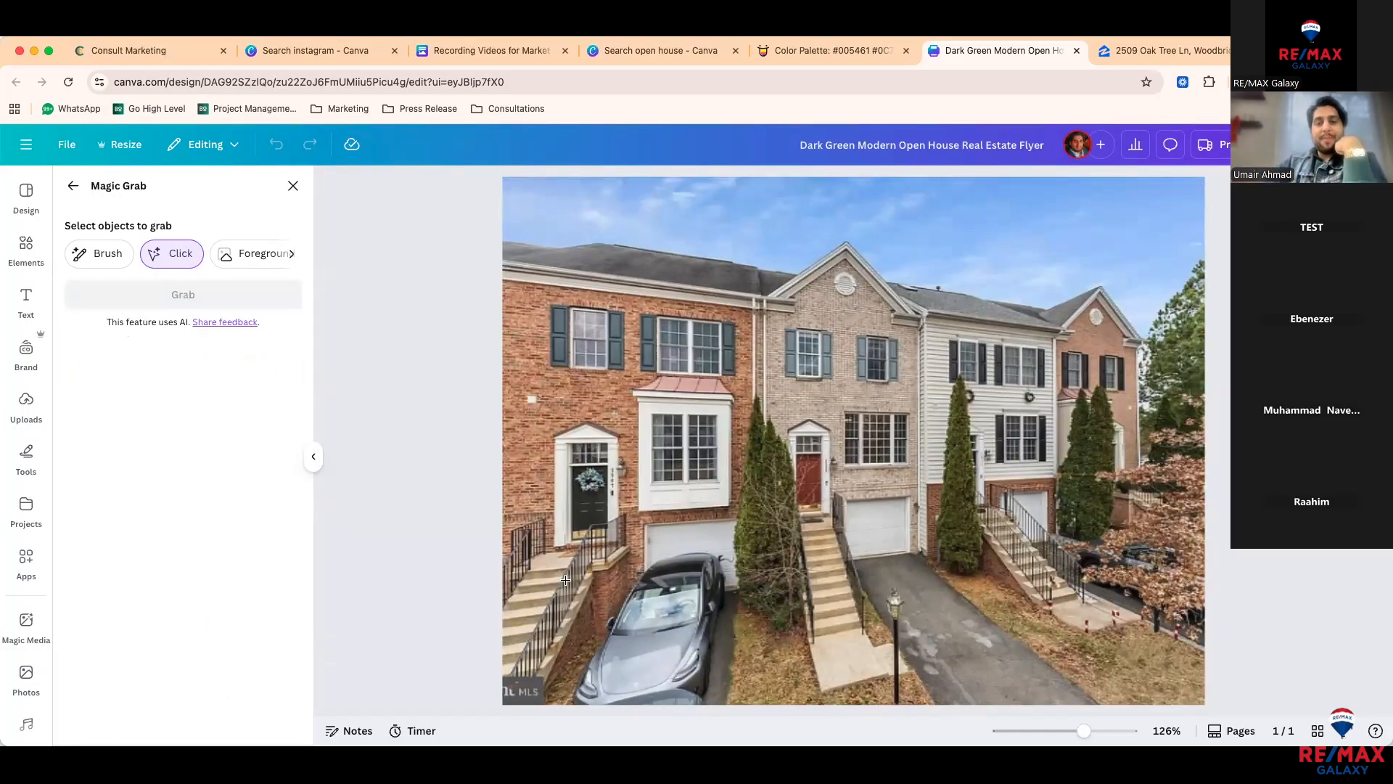
{"action": "left_click", "coordinate": [650, 614]}
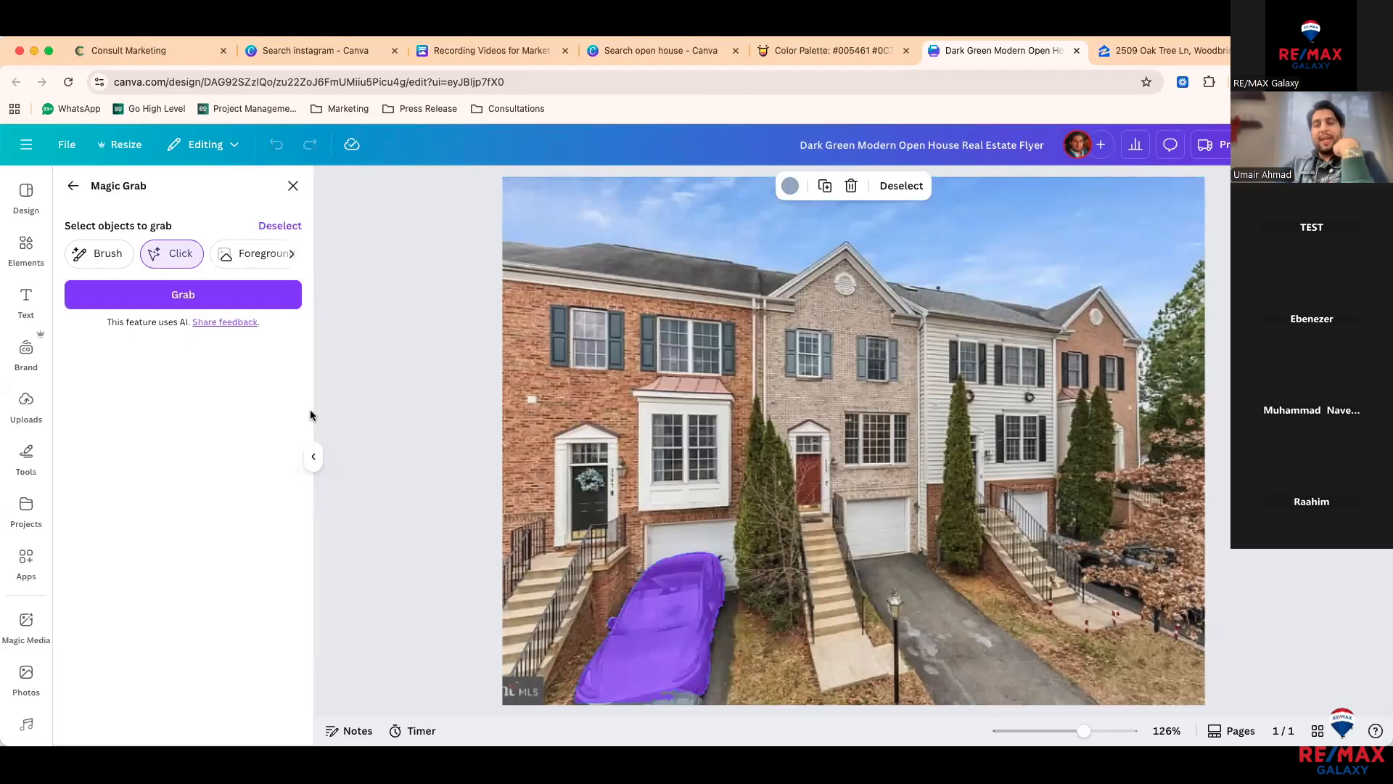
{"action": "left_click", "coordinate": [273, 304]}
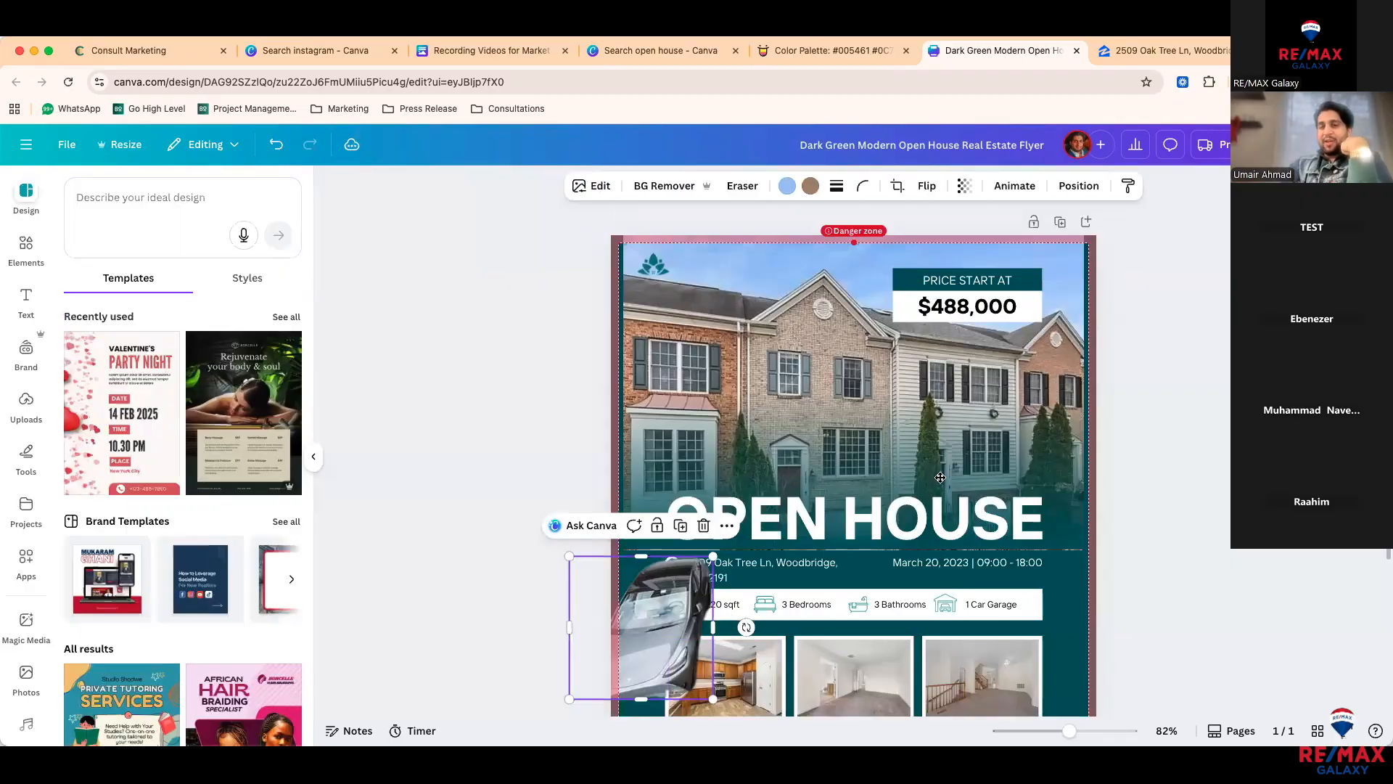
Step: Move the grabbed car element and delete it from the flyer
{"action": "left_click_drag", "start_coordinate": [682, 631], "coordinate": [885, 439]}
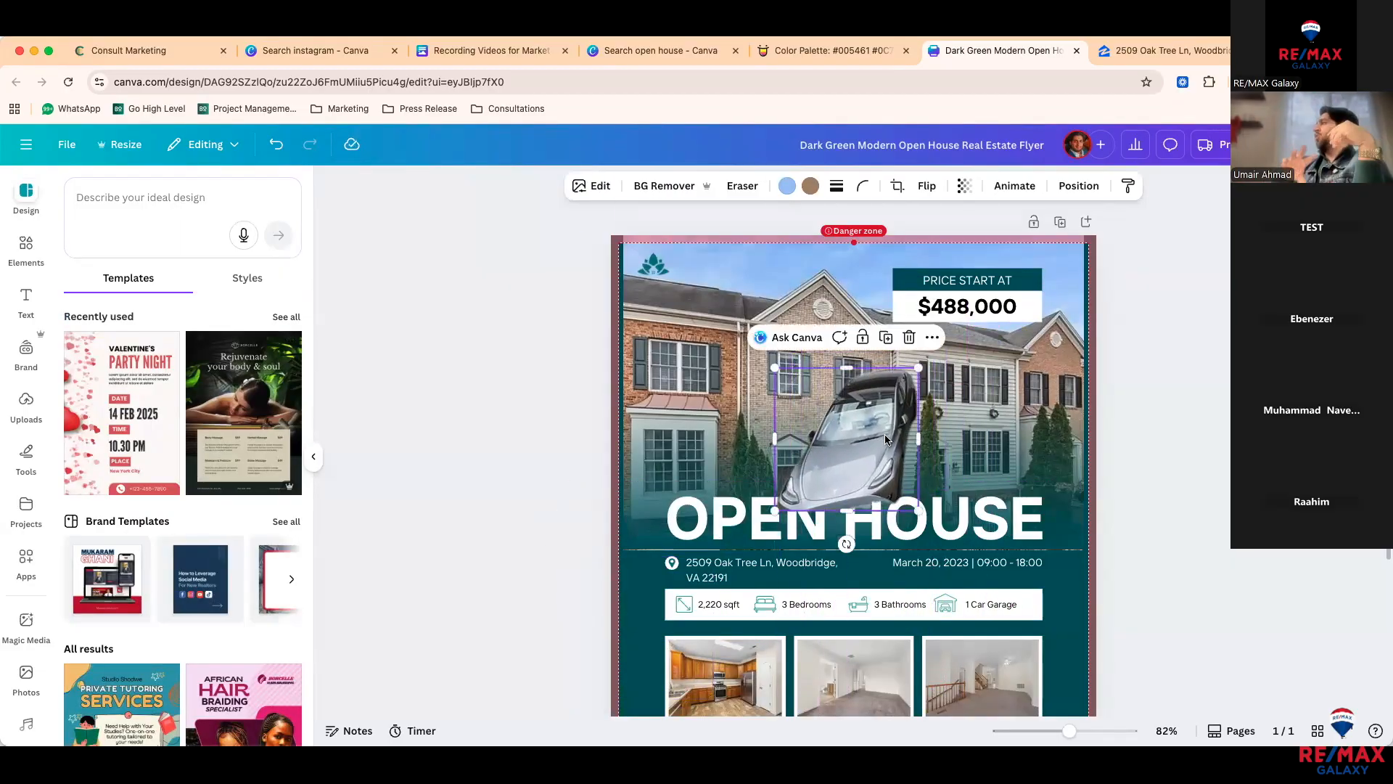
{"action": "key", "text": "Delete"}
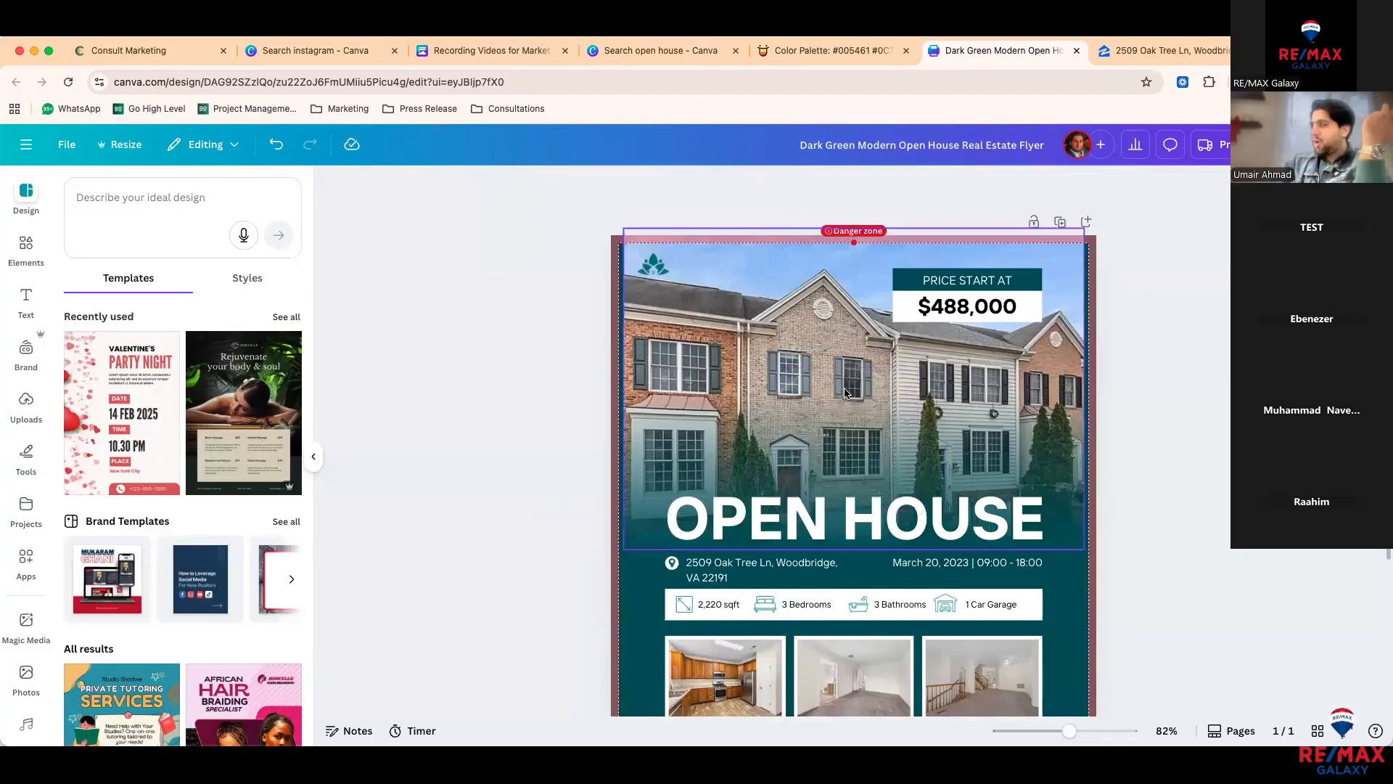
{"action": "left_click", "coordinate": [822, 395]}
Step: Reopen the house photo's Edit options and scroll Magic Studio toward Image to Video
{"action": "left_click", "coordinate": [681, 235]}
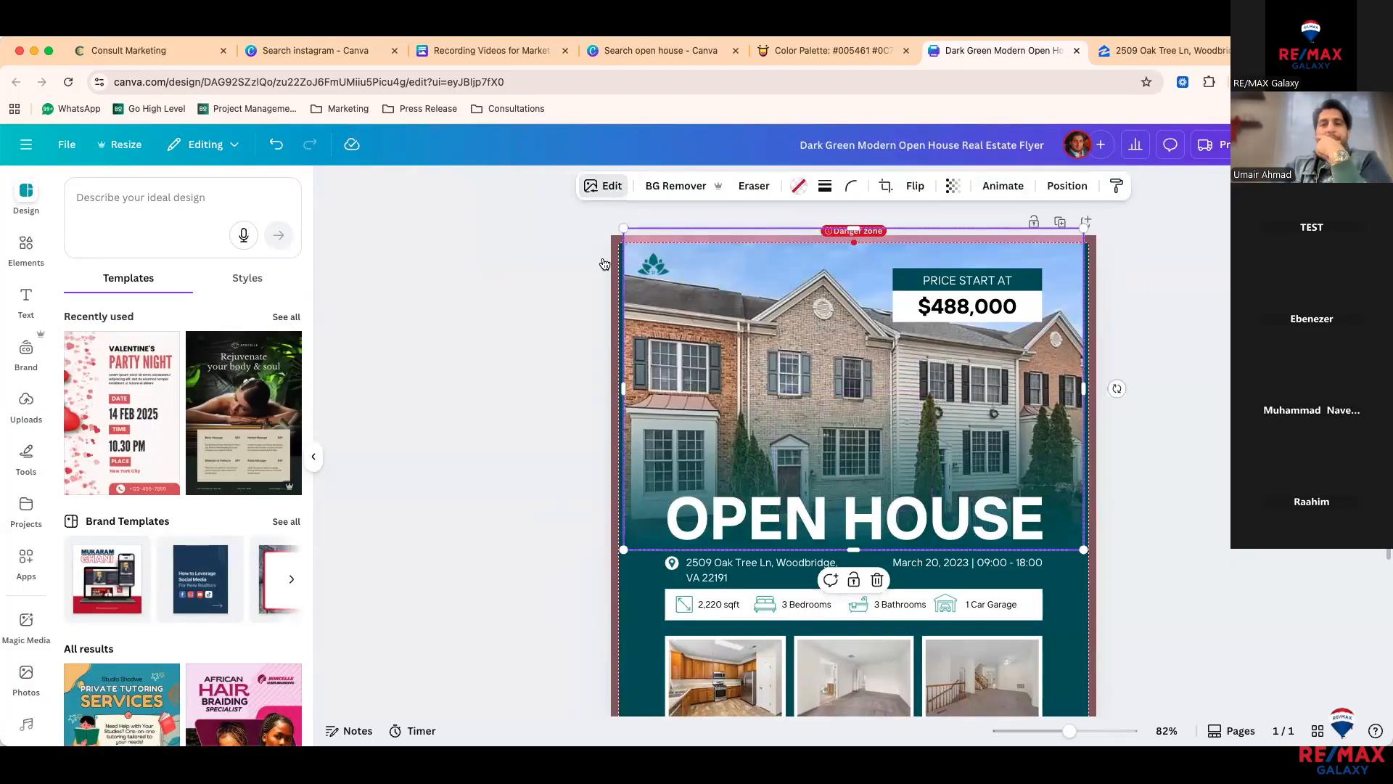
{"action": "left_click", "coordinate": [608, 187]}
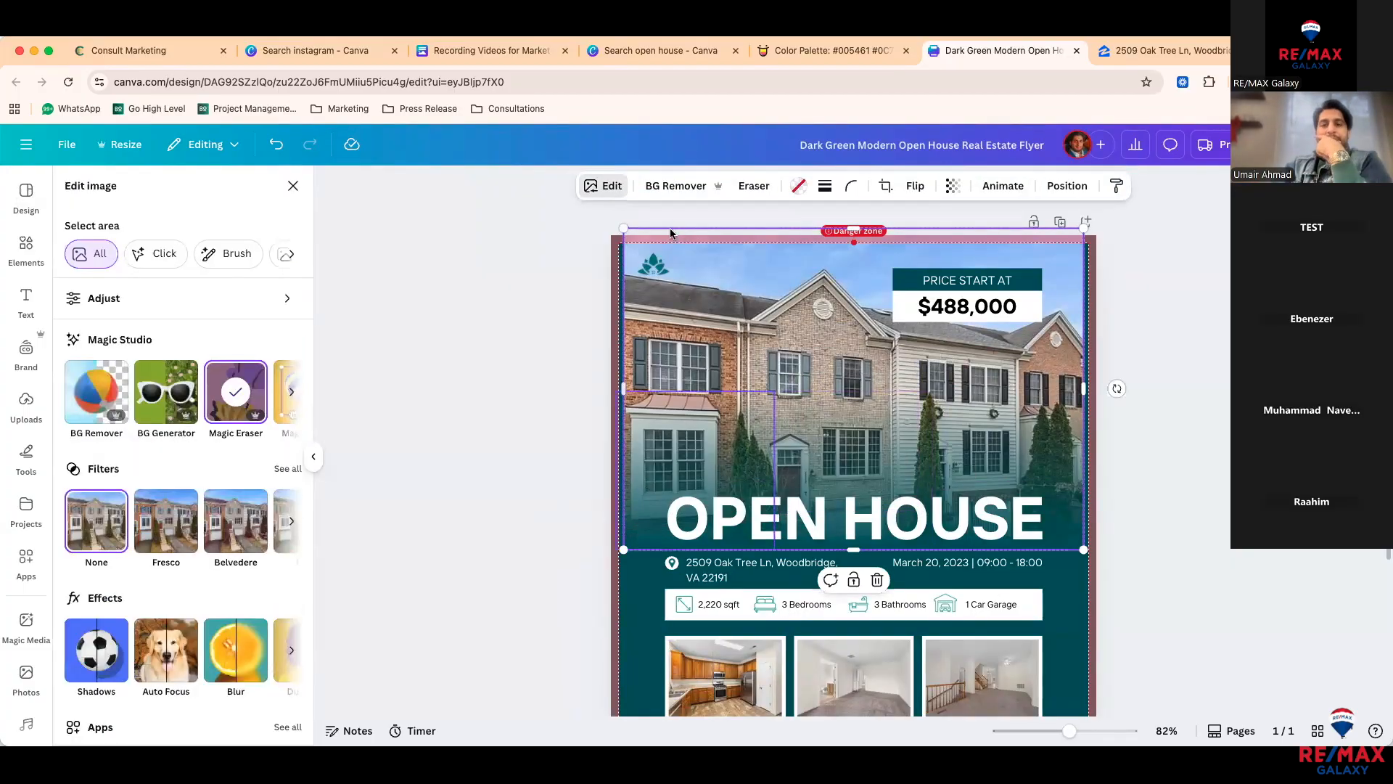
{"action": "left_click", "coordinate": [611, 190]}
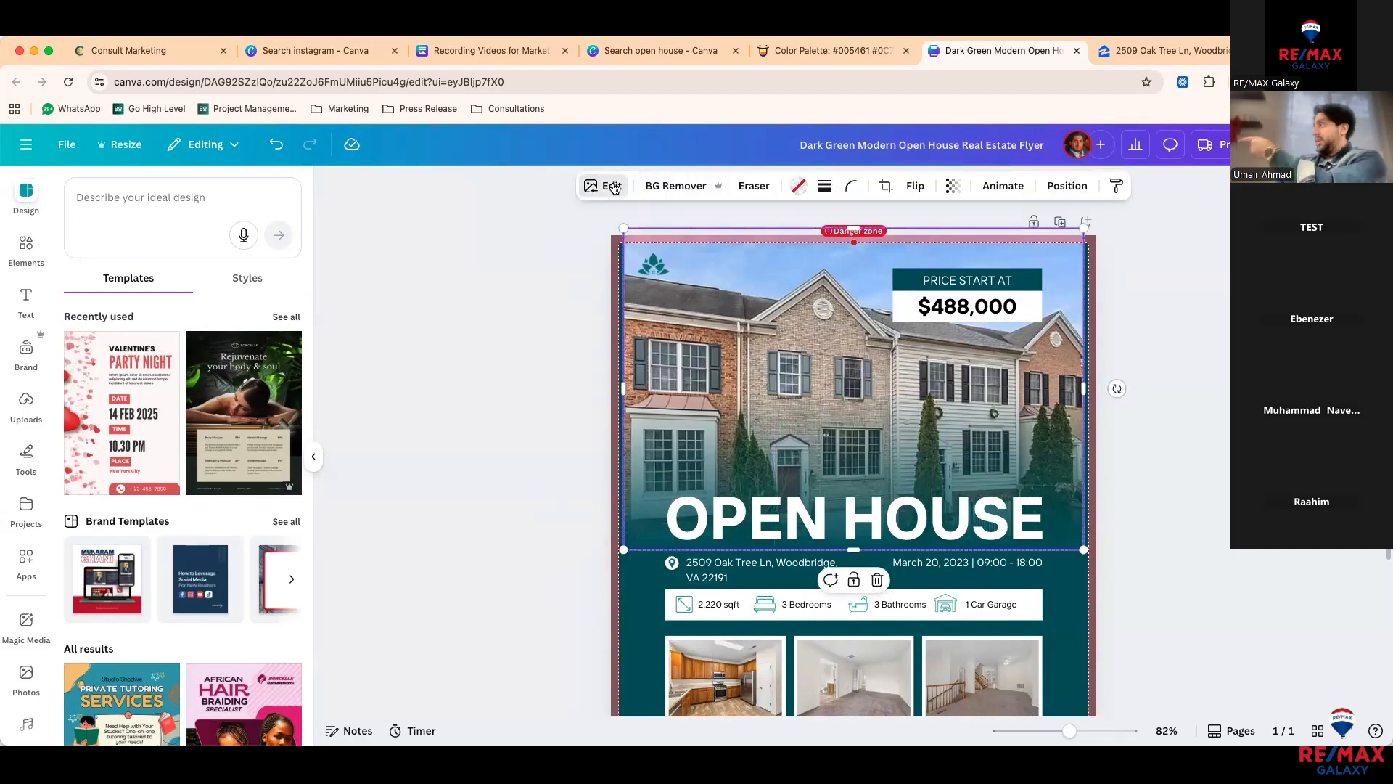
{"action": "left_click", "coordinate": [614, 189]}
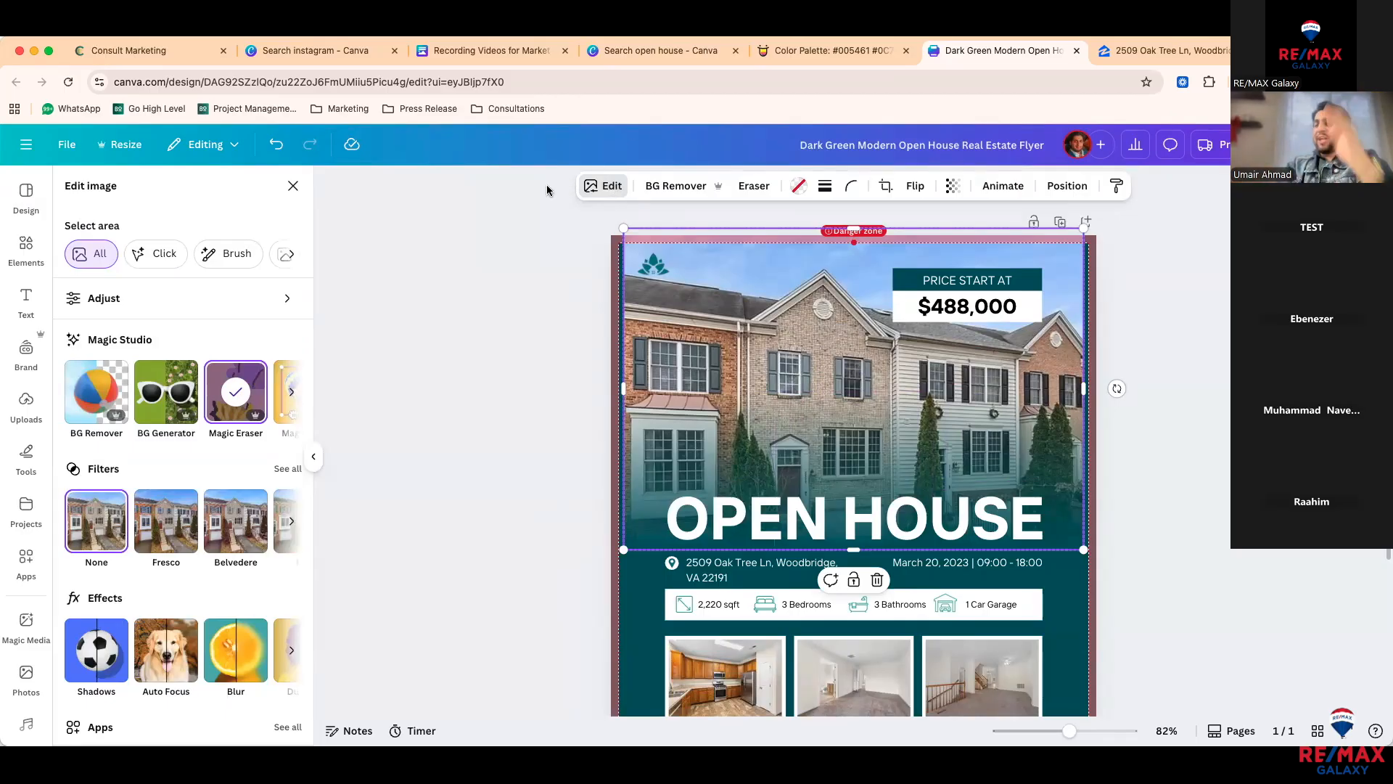
{"action": "key", "text": "super+z"}
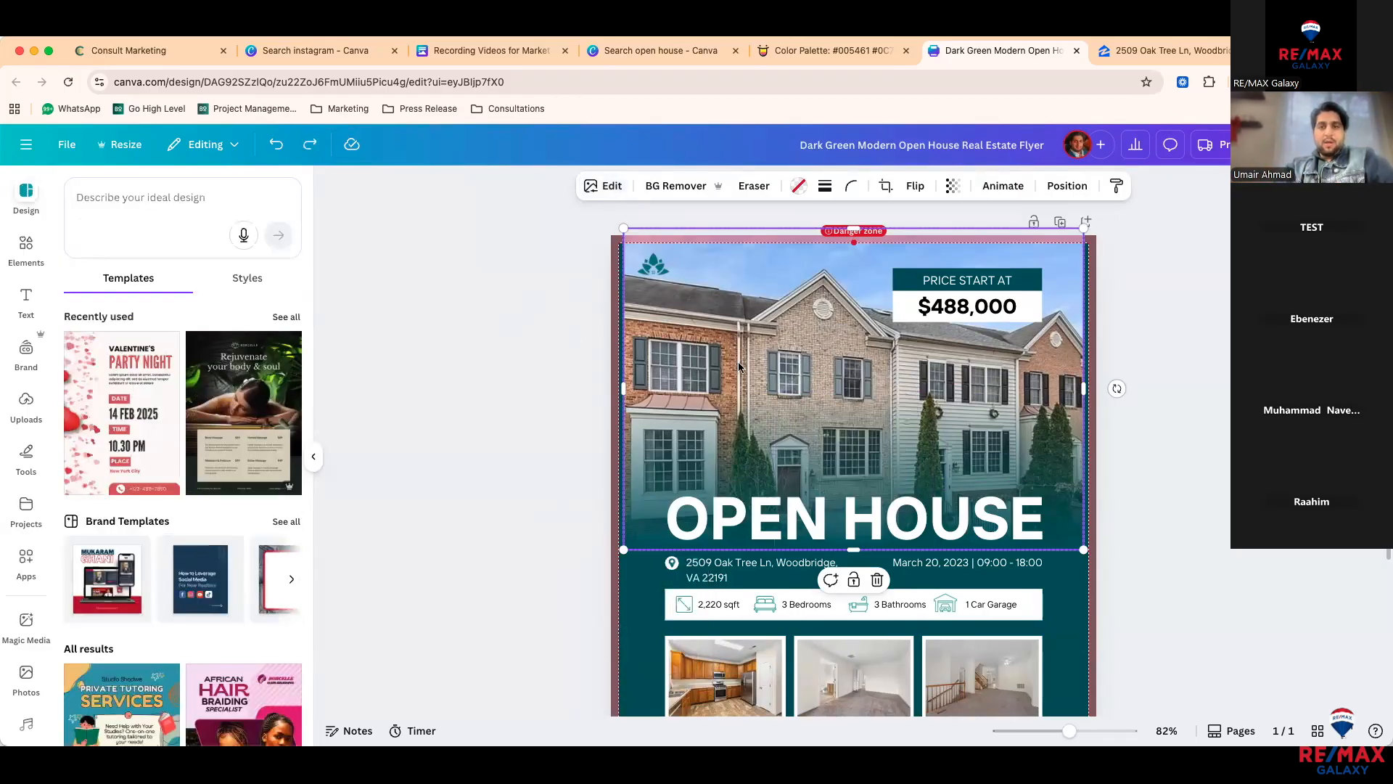
{"action": "double_click", "coordinate": [762, 356]}
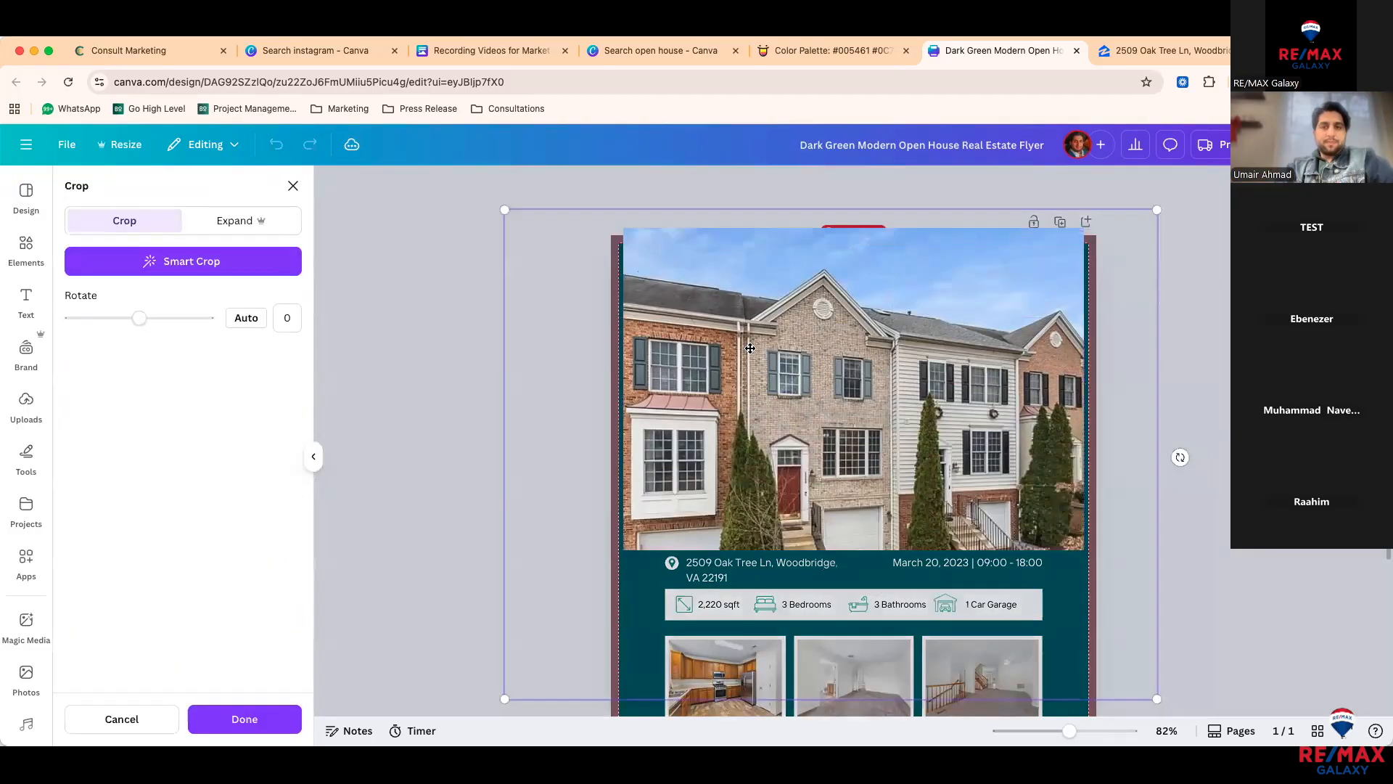
{"action": "left_click", "coordinate": [434, 295]}
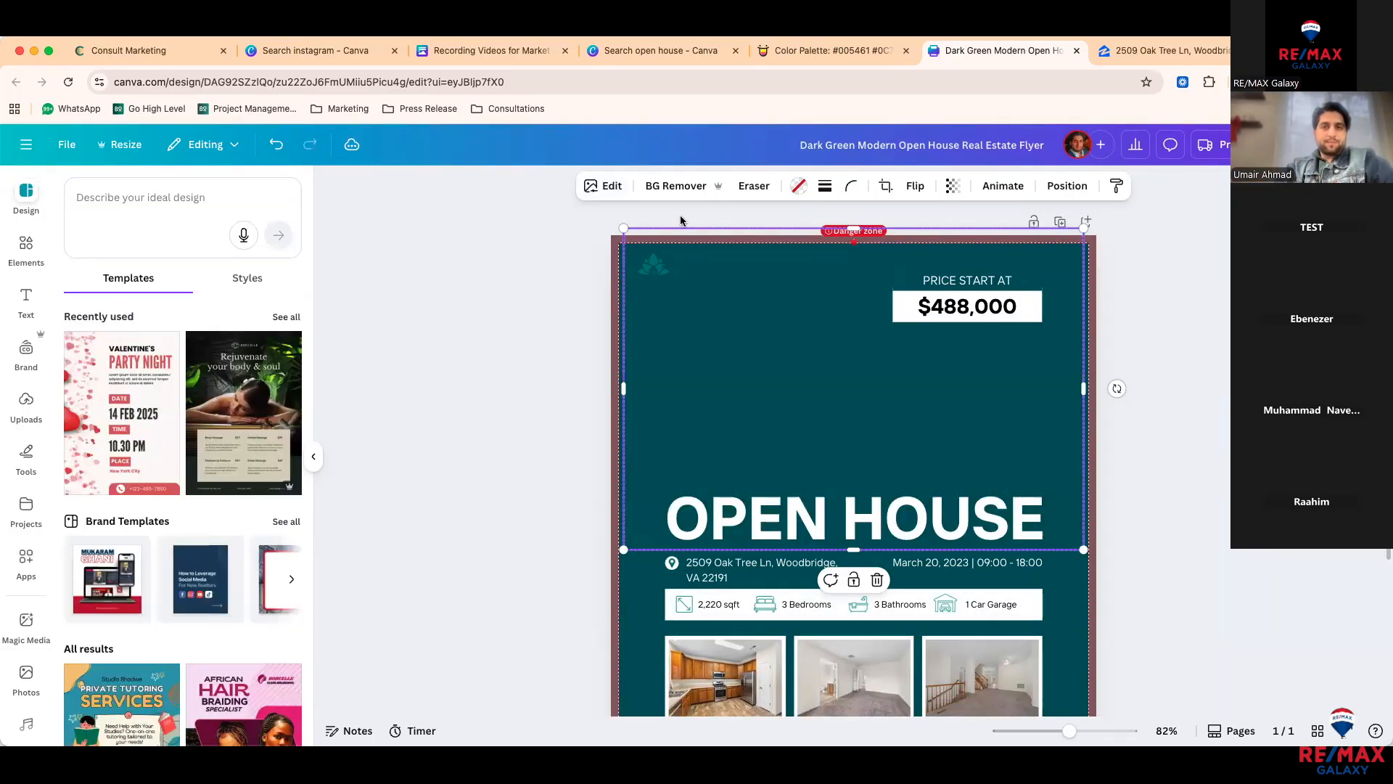
{"action": "left_click", "coordinate": [603, 186]}
{"action": "scroll", "coordinate": [265, 384], "scroll_direction": "right", "scroll_amount": 5}
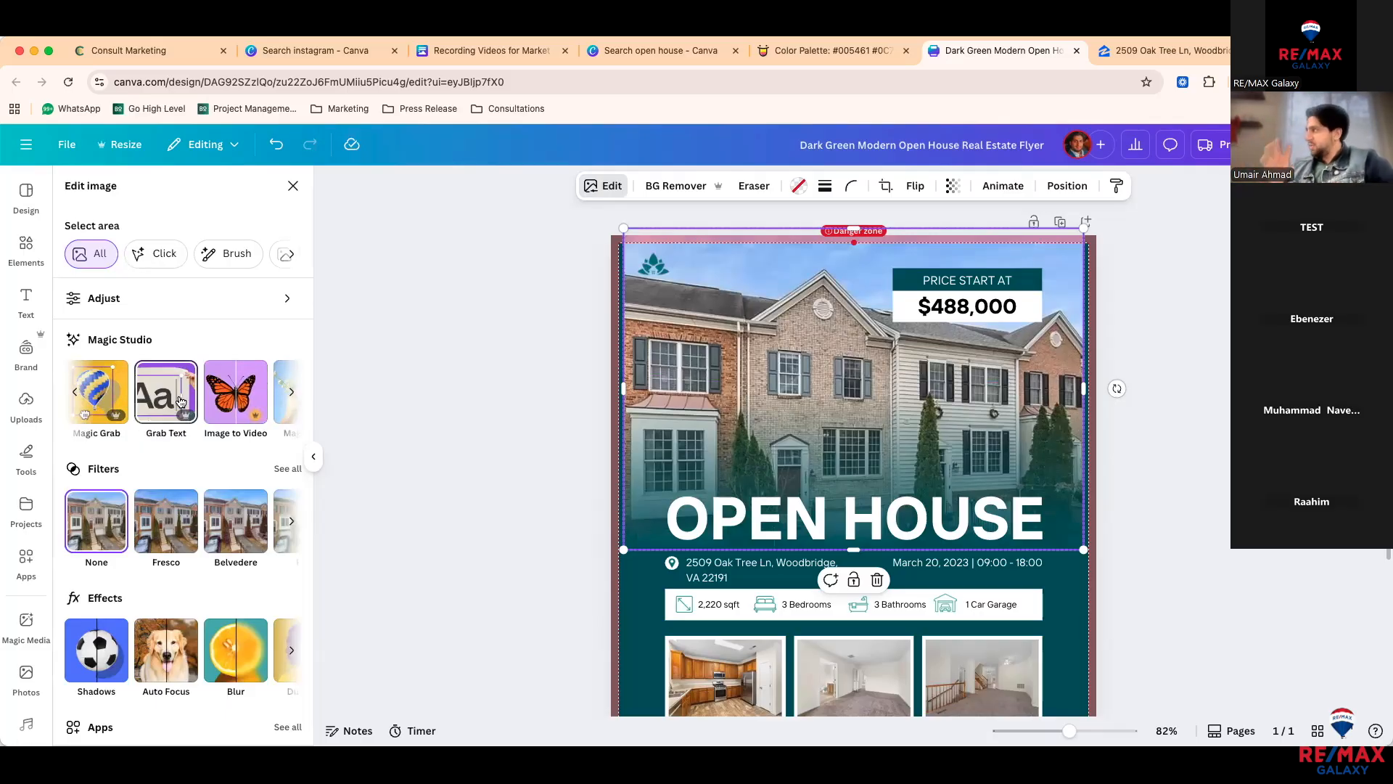
{"action": "scroll", "coordinate": [211, 403], "scroll_direction": "right", "scroll_amount": 1}
{"action": "scroll", "coordinate": [210, 403], "scroll_direction": "left", "scroll_amount": 1}
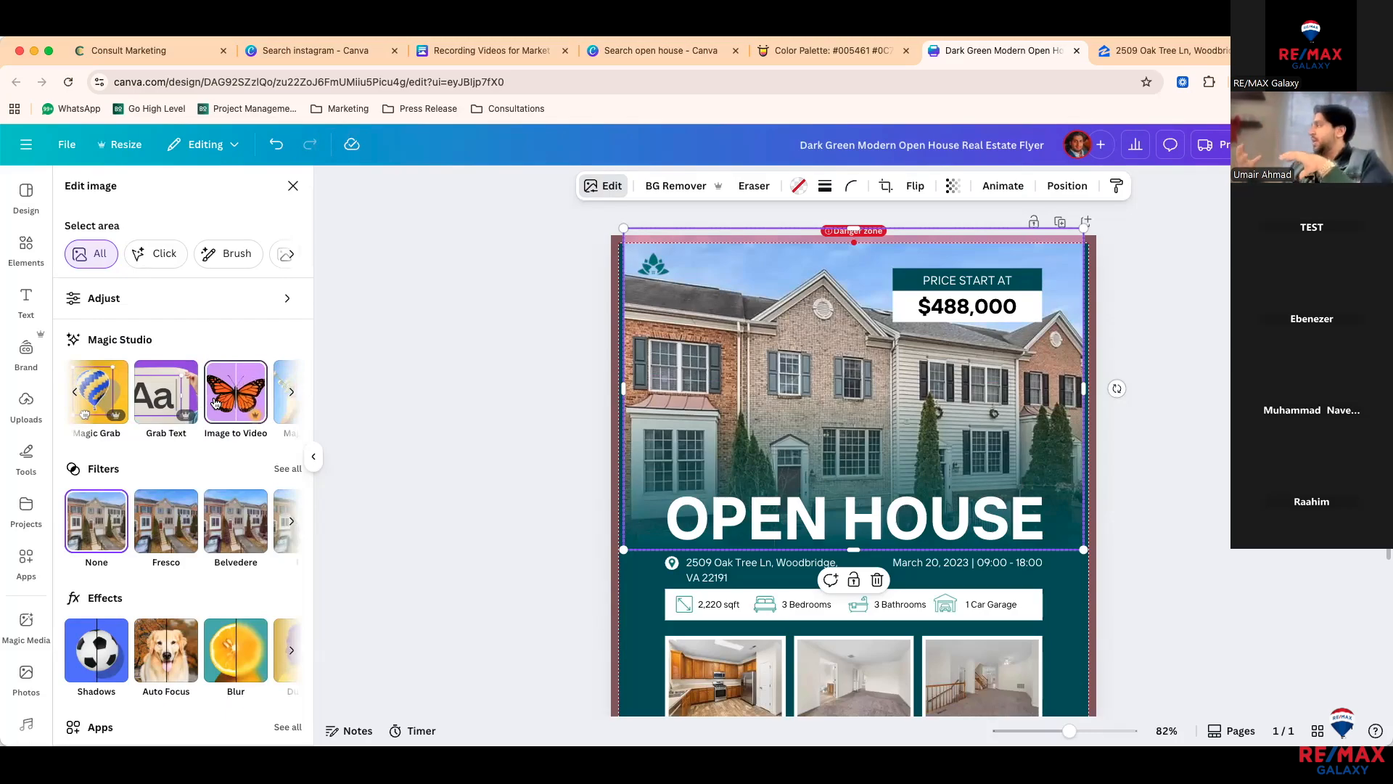
Step: Generate a 3-second Image to Video clip with custom prompt 'have a plane flying over the hous'
{"action": "left_click", "coordinate": [215, 403]}
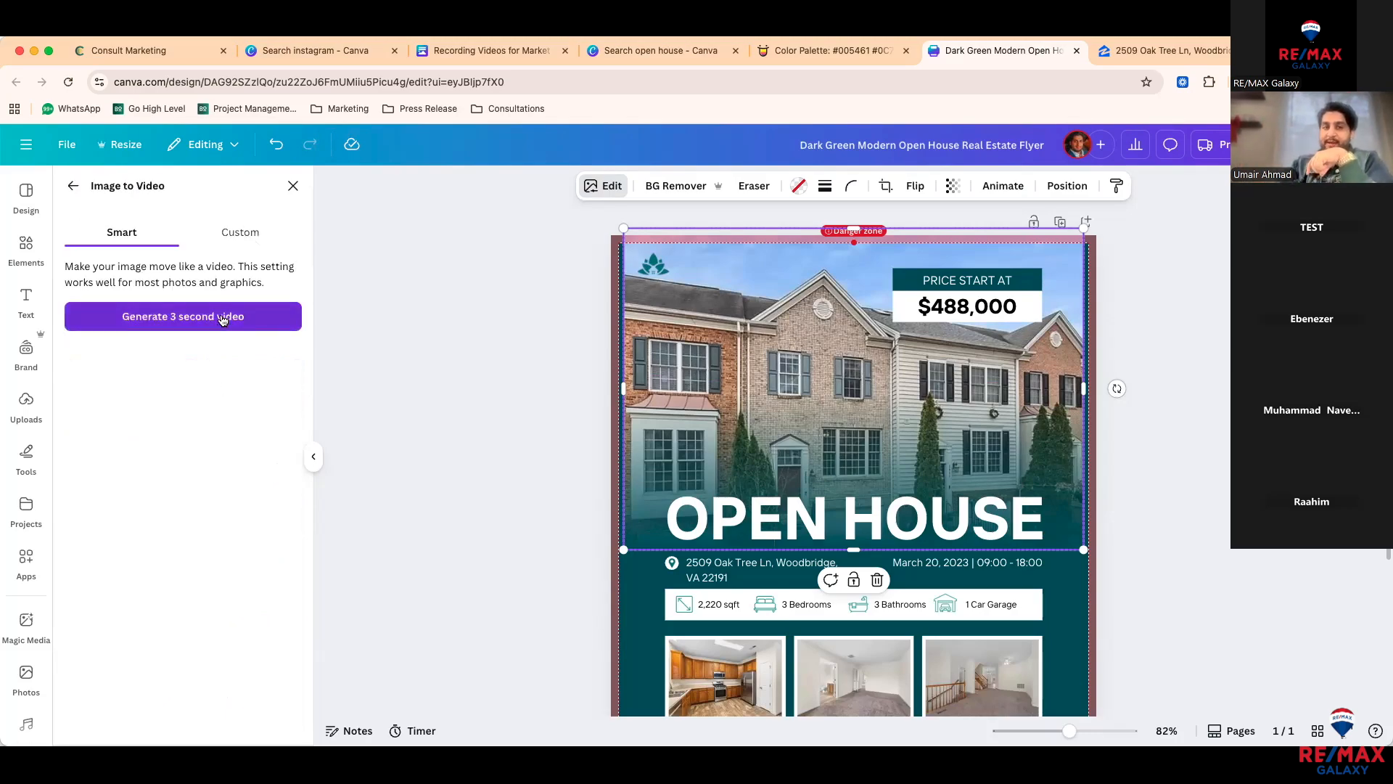
{"action": "left_click", "coordinate": [231, 236]}
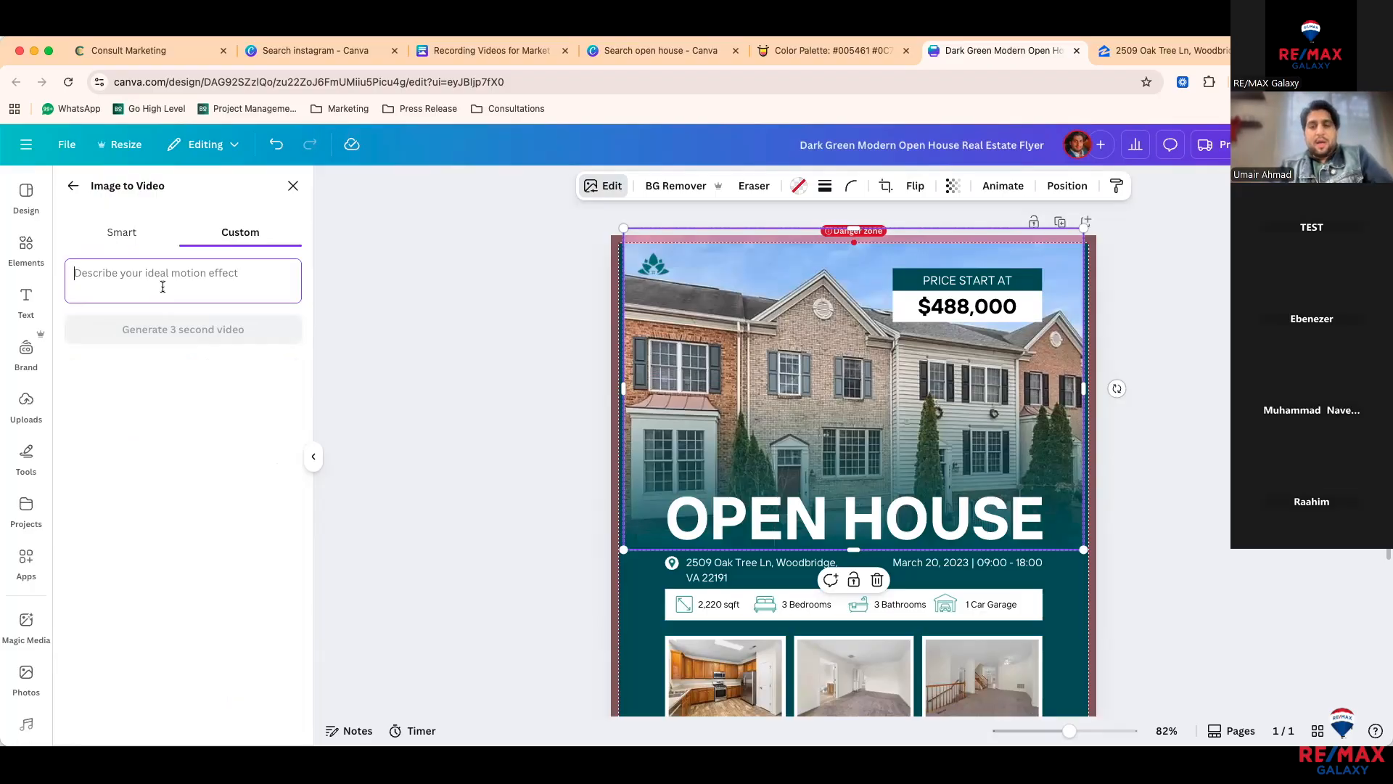
{"action": "type", "text": "have a plane flying over the house"}
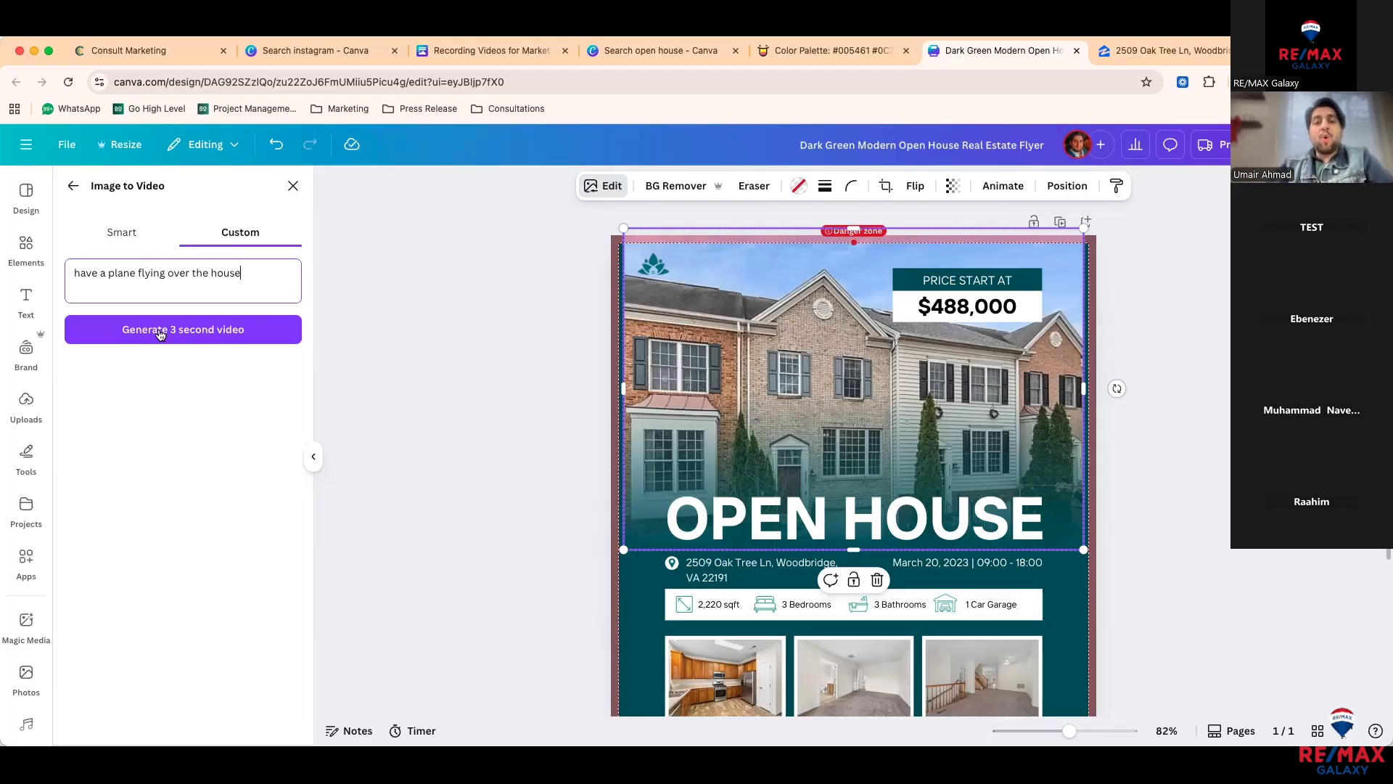
{"action": "left_click", "coordinate": [160, 334]}
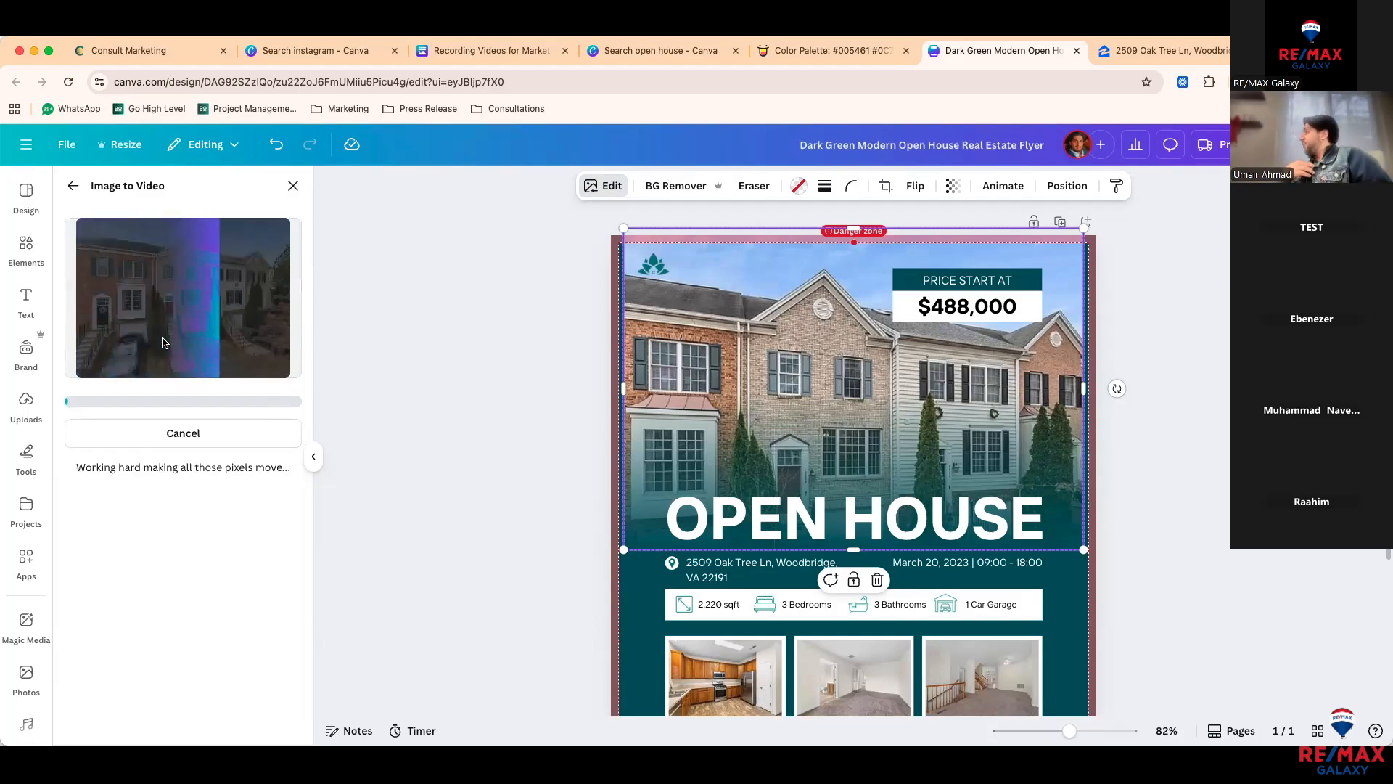
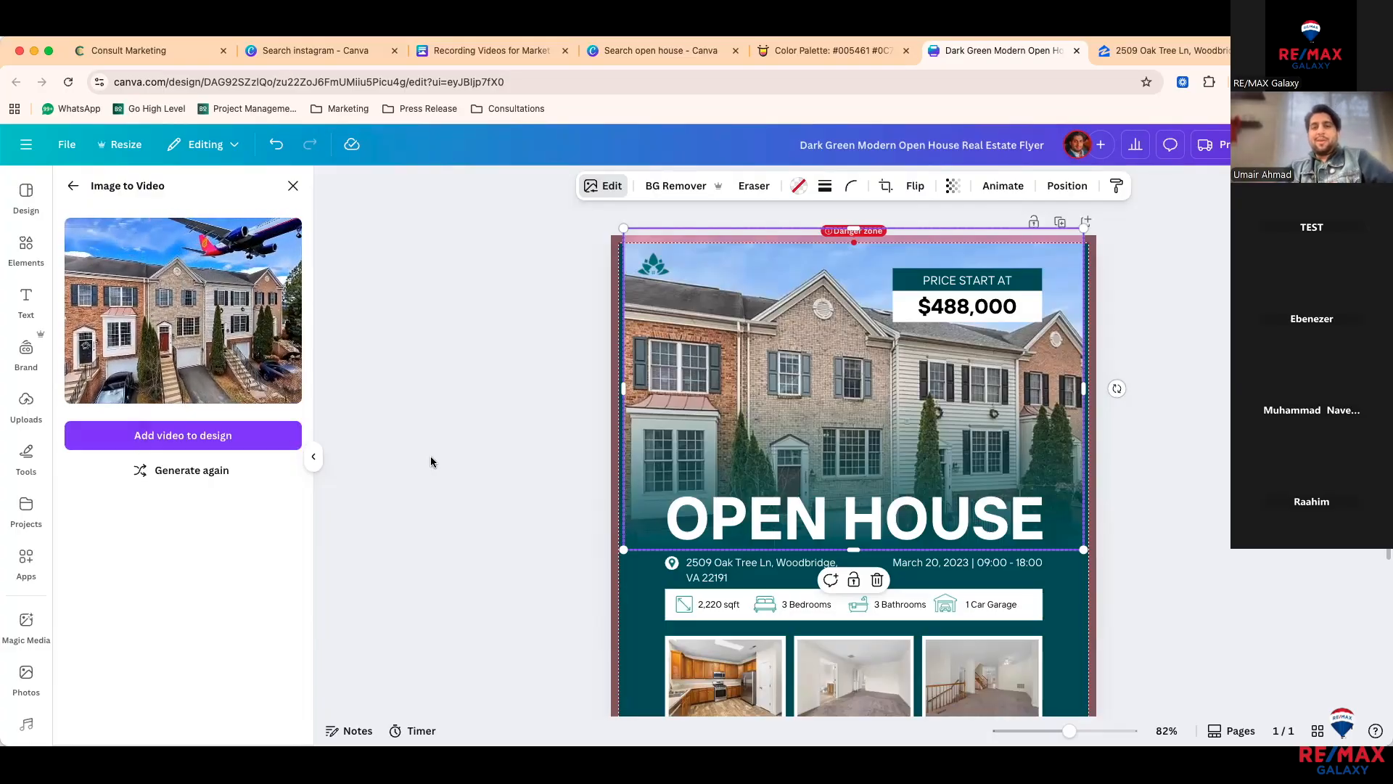
Step: Add the generated house video to the flyer, then undo it to restore the still photo
{"action": "left_click", "coordinate": [183, 435]}
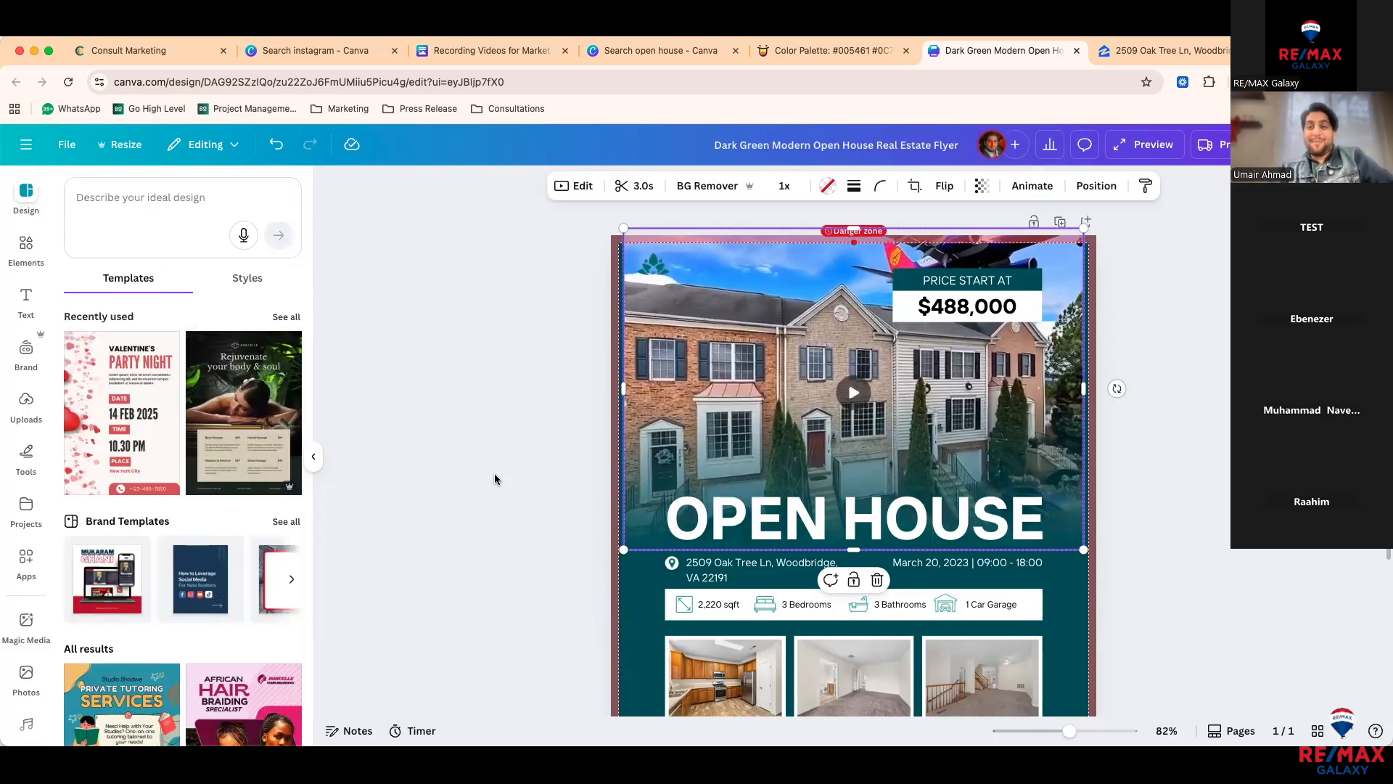
{"action": "left_click", "coordinate": [853, 405]}
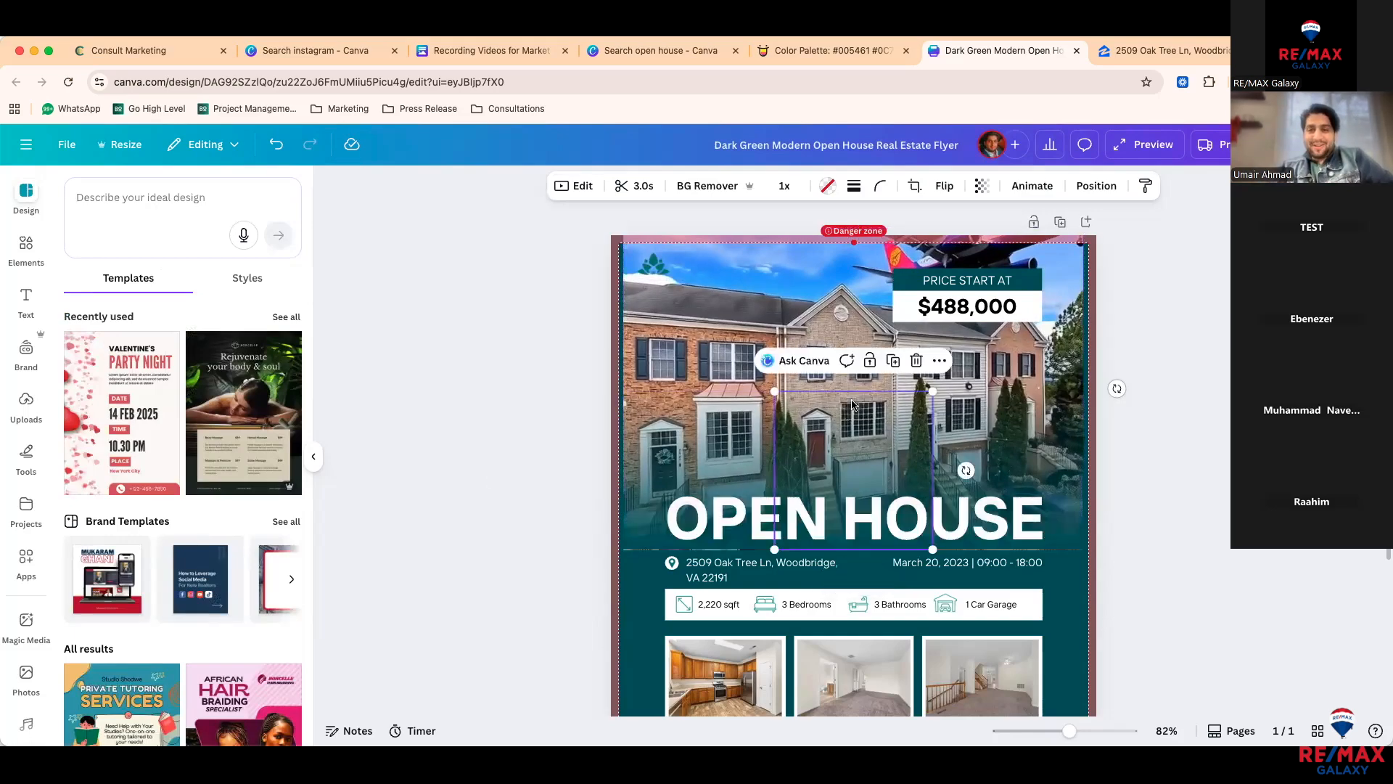
{"action": "left_click", "coordinate": [714, 389]}
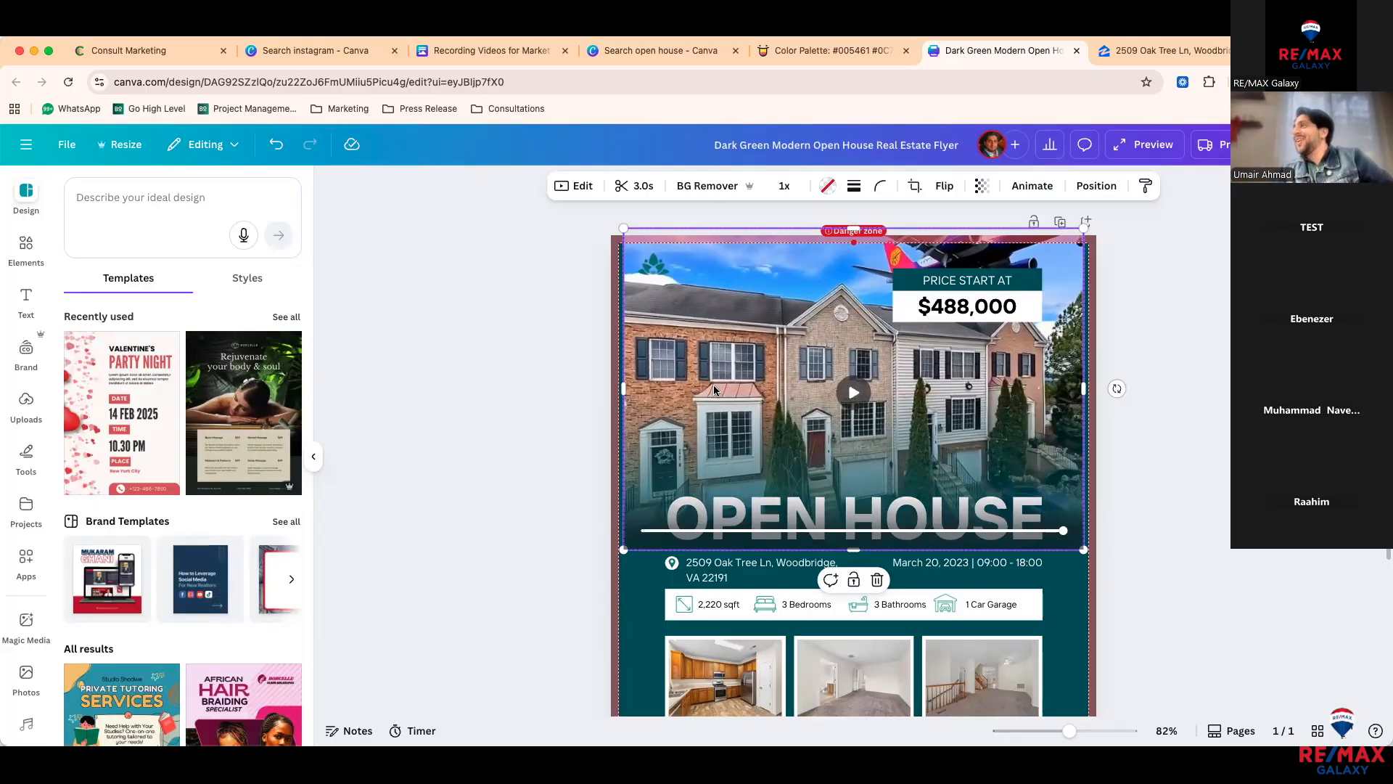
{"action": "key", "text": "super+z"}
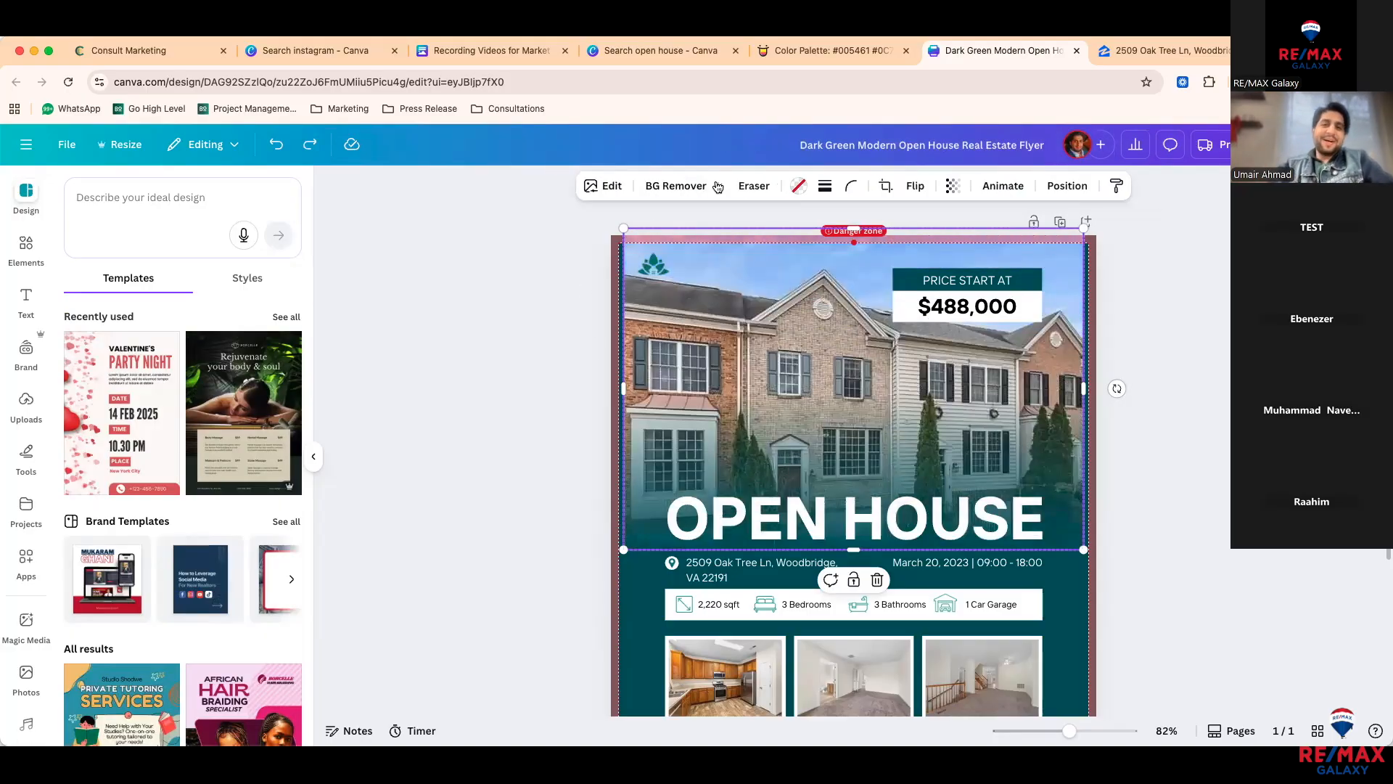
Step: Start a Magic Edit on the house photo and select the parked car using Click mode
{"action": "left_click", "coordinate": [595, 195]}
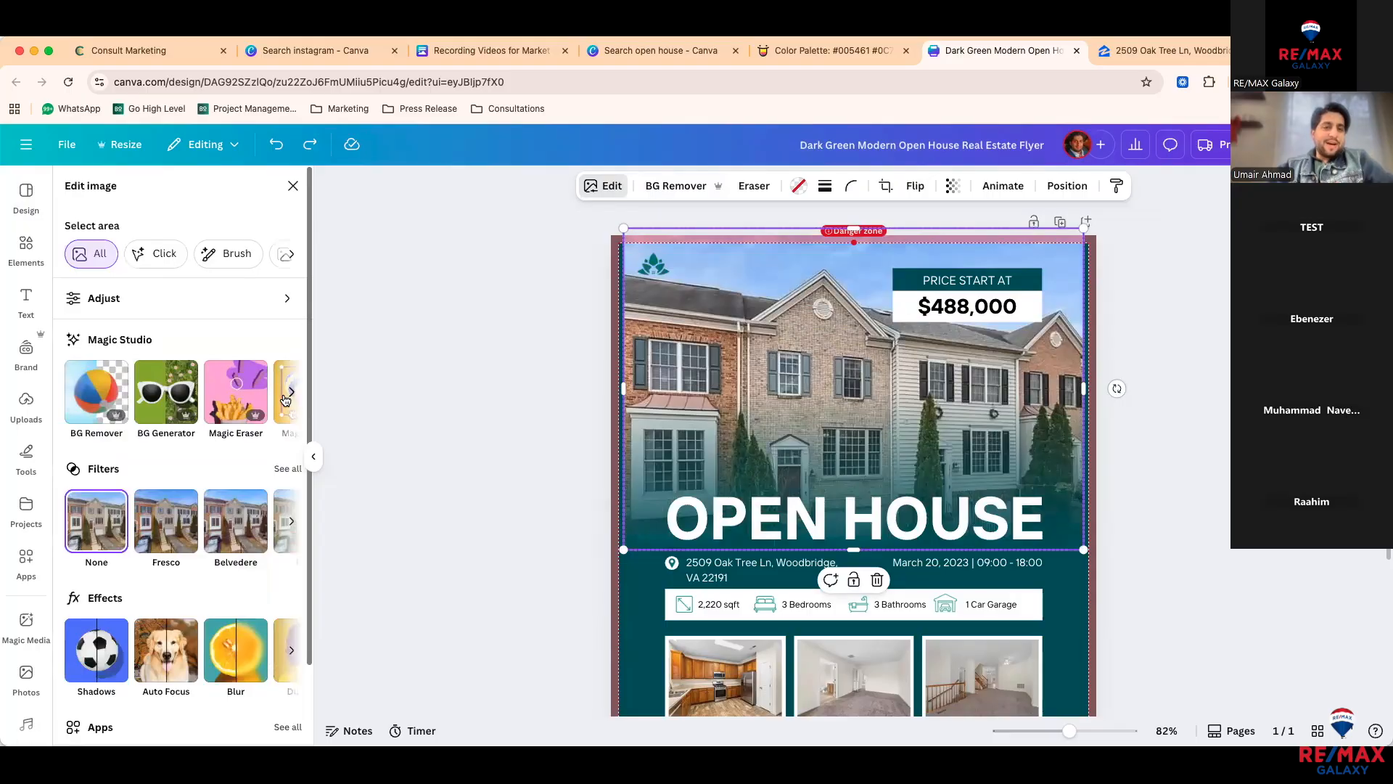
{"action": "left_click", "coordinate": [293, 395]}
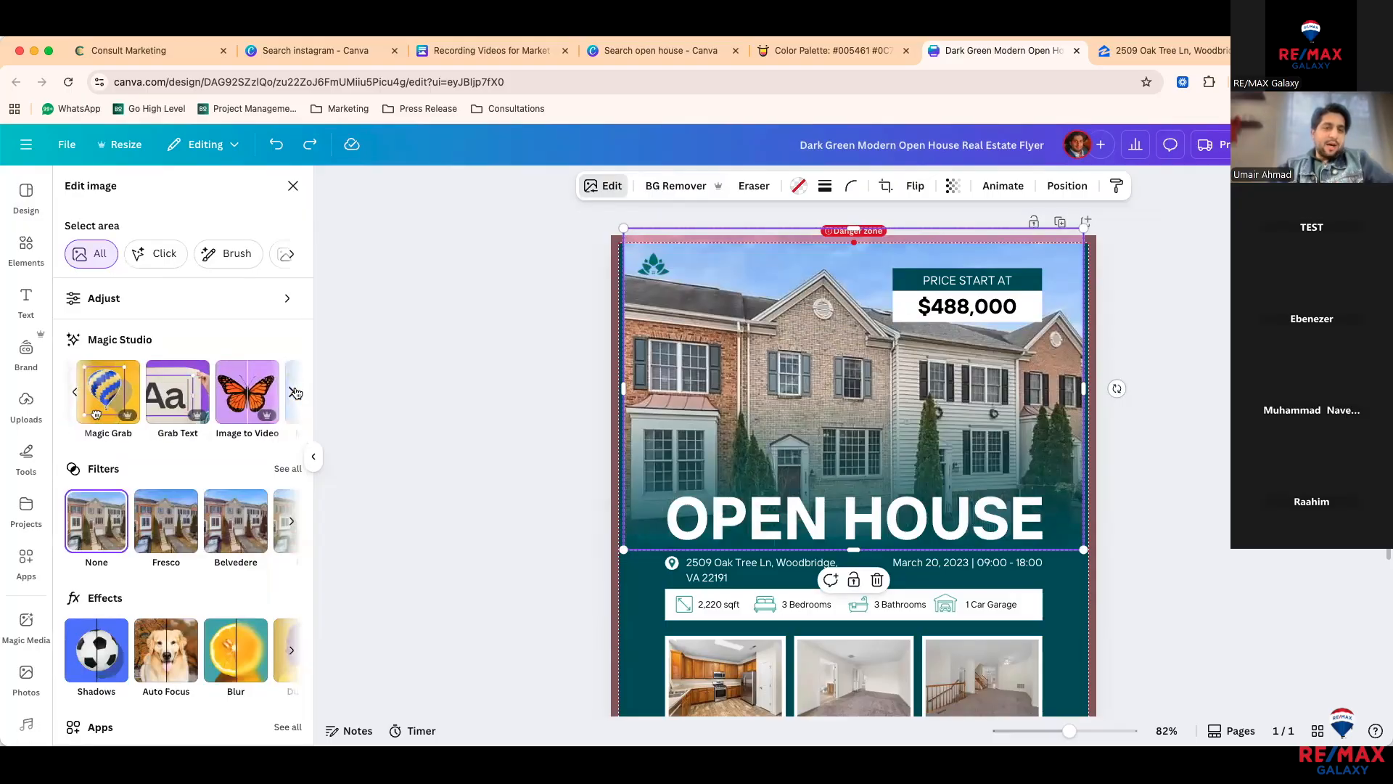
{"action": "left_click", "coordinate": [293, 395]}
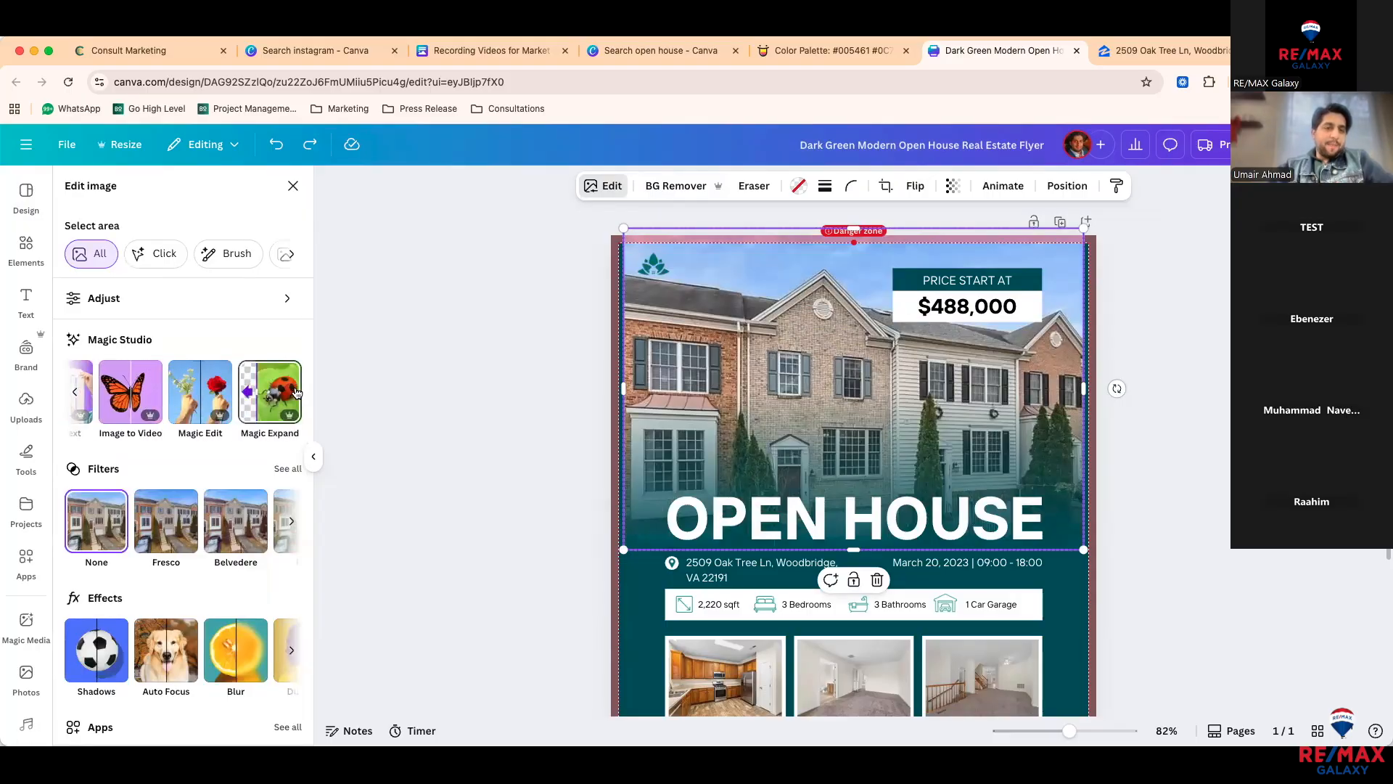
{"action": "left_click", "coordinate": [207, 391]}
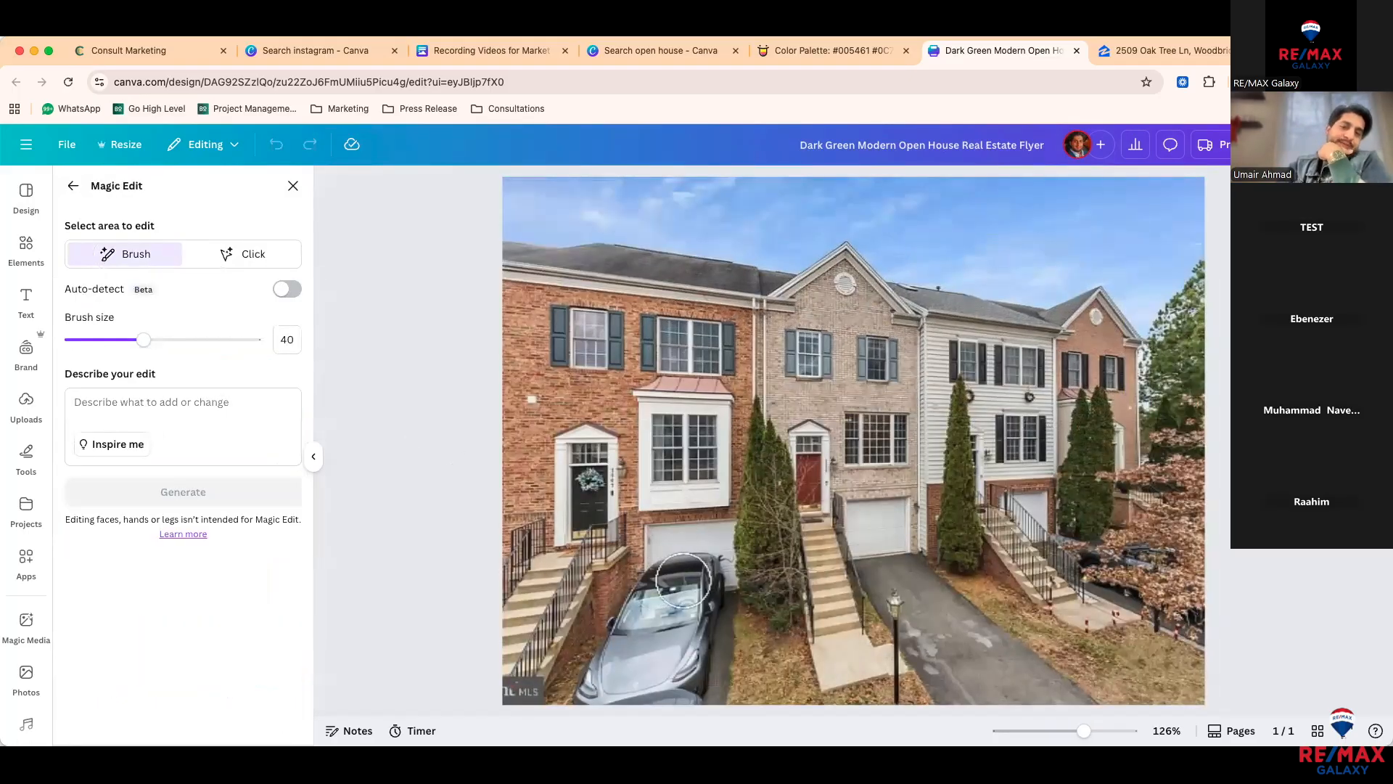
{"action": "mouse_move", "coordinate": [696, 579]}
{"action": "left_mouse_down"}
{"action": "mouse_move", "coordinate": [672, 584]}
{"action": "mouse_move", "coordinate": [638, 653]}
{"action": "left_mouse_up"}
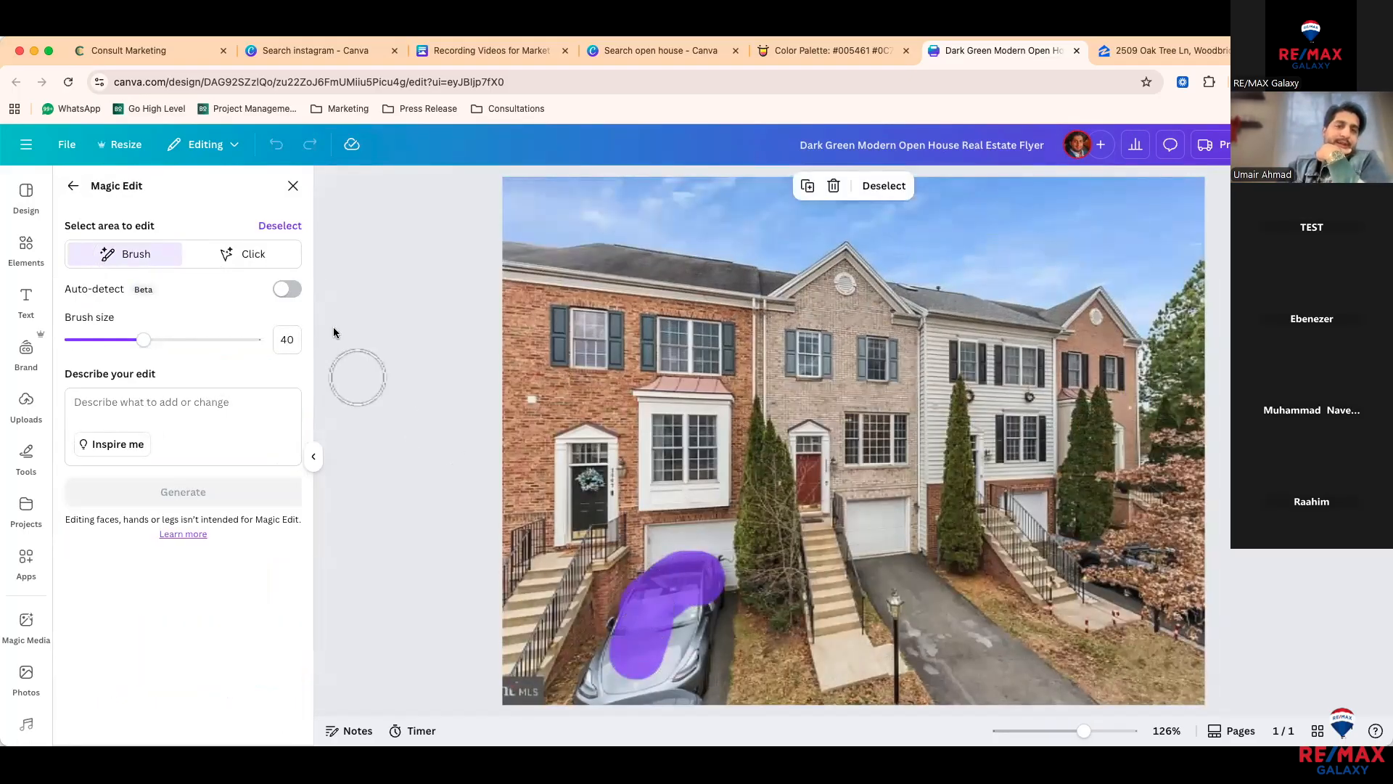
{"action": "left_click", "coordinate": [241, 256]}
{"action": "left_click", "coordinate": [673, 604]}
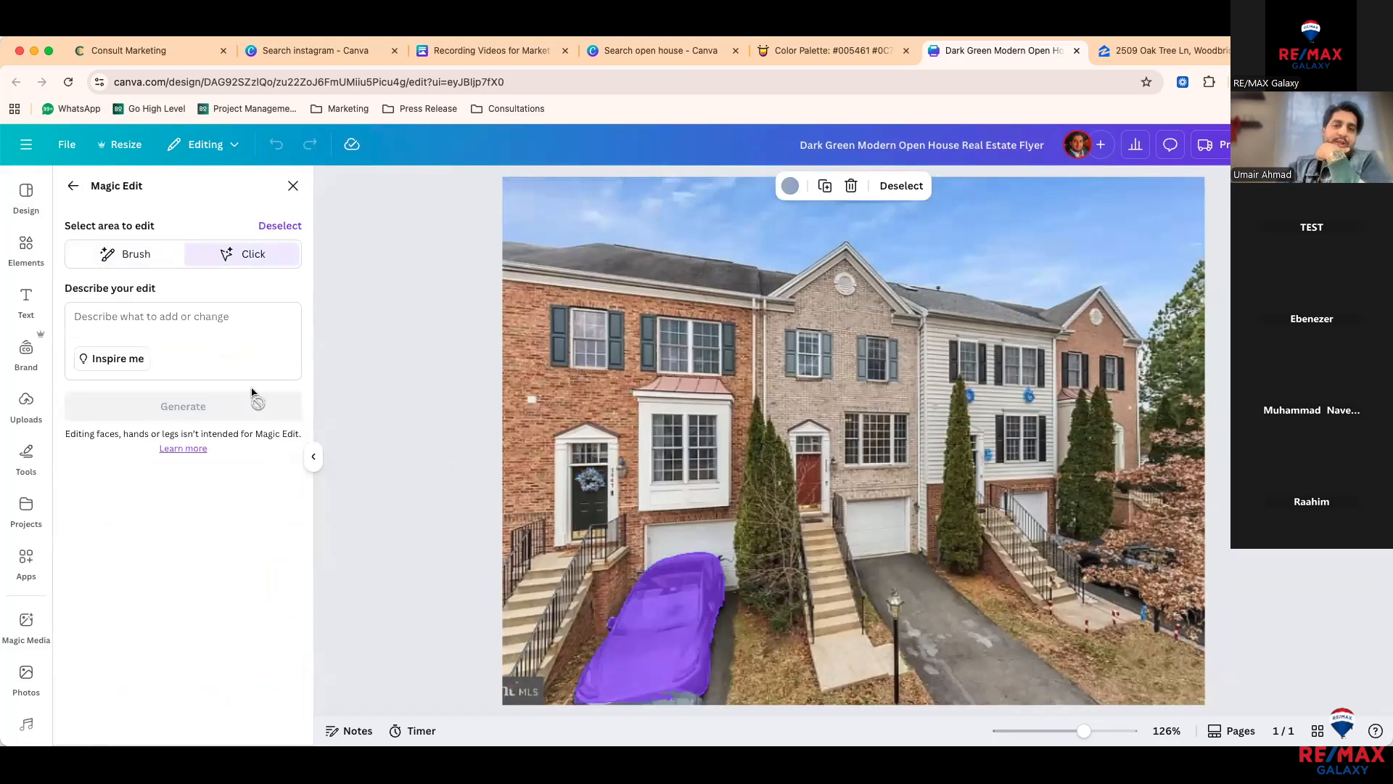
{"action": "left_click", "coordinate": [208, 312]}
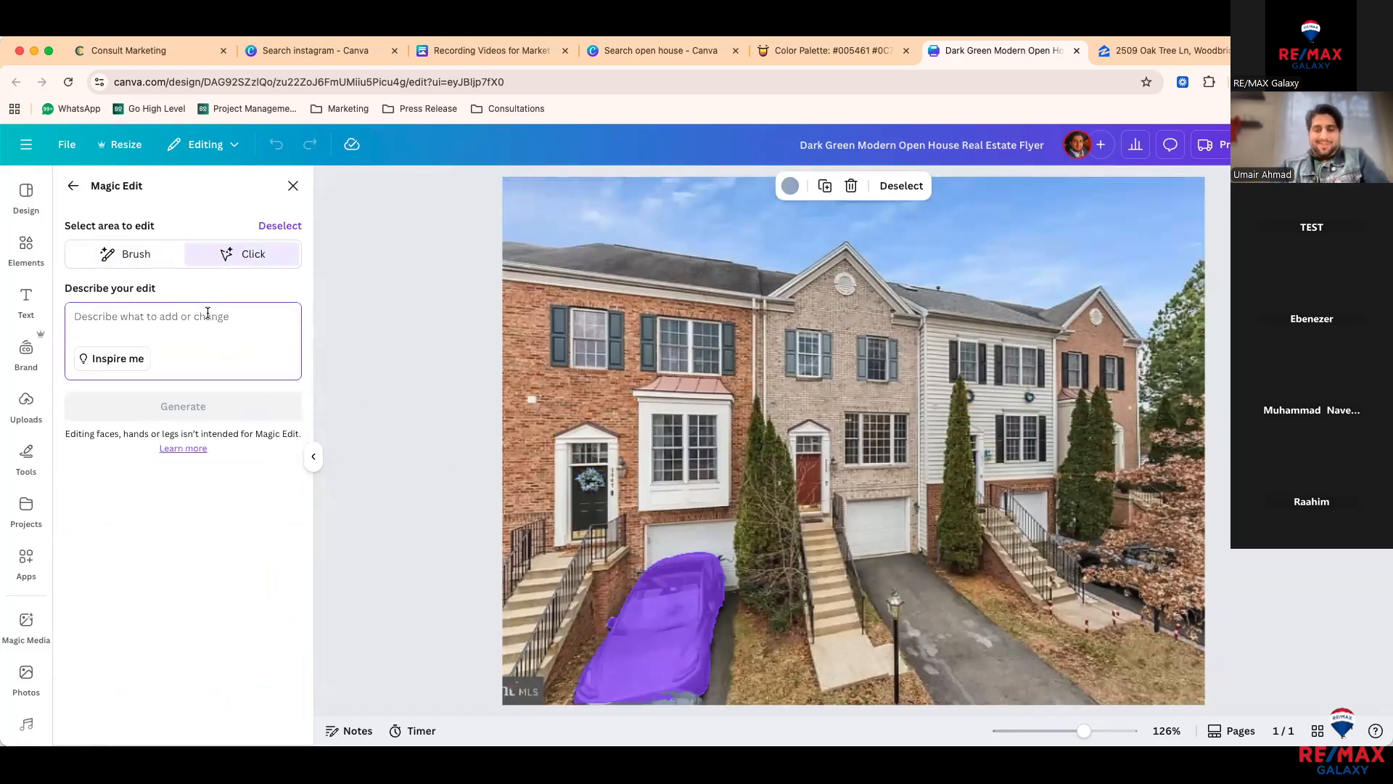
Step: Generate 'boat' replacements for the car, compare the variants, and return to image options
{"action": "type", "text": "Rolls"}
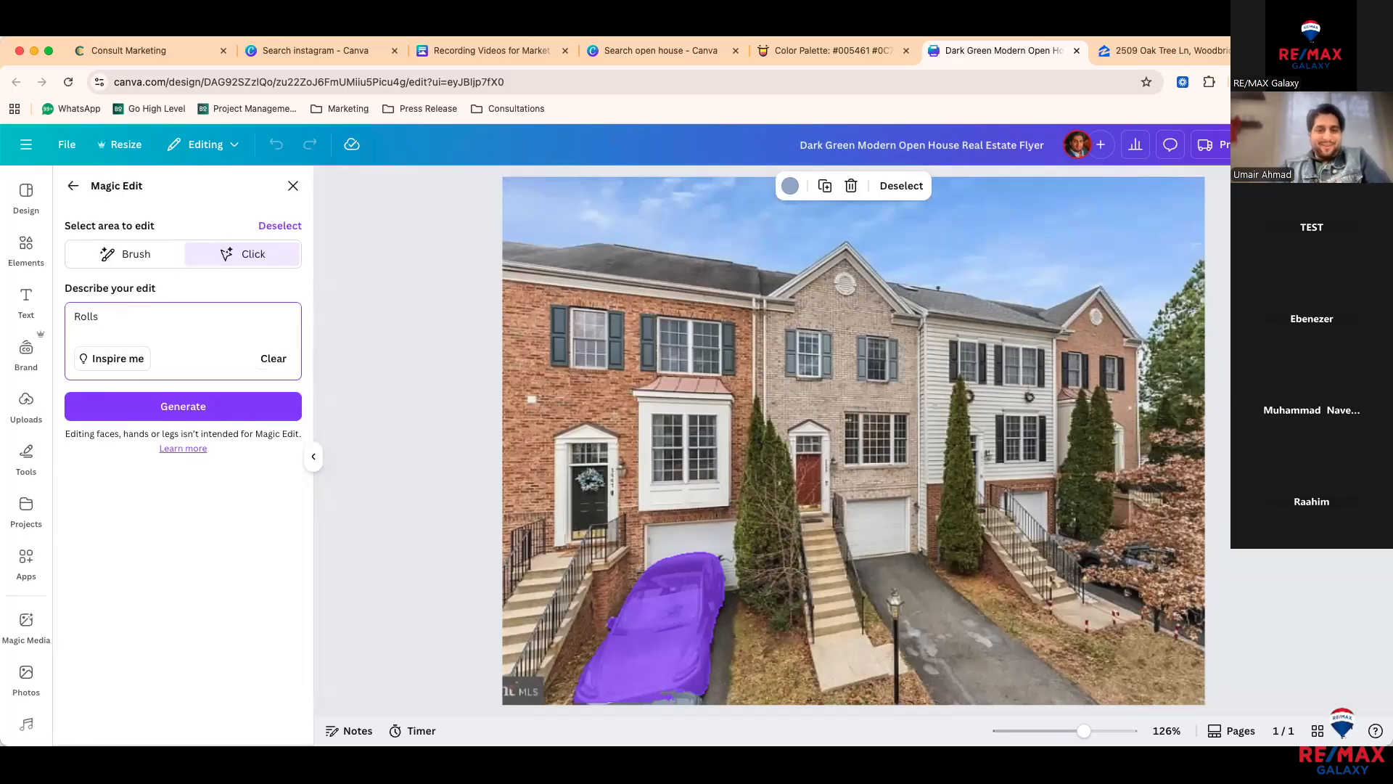
{"action": "key", "text": "BackSpace"}
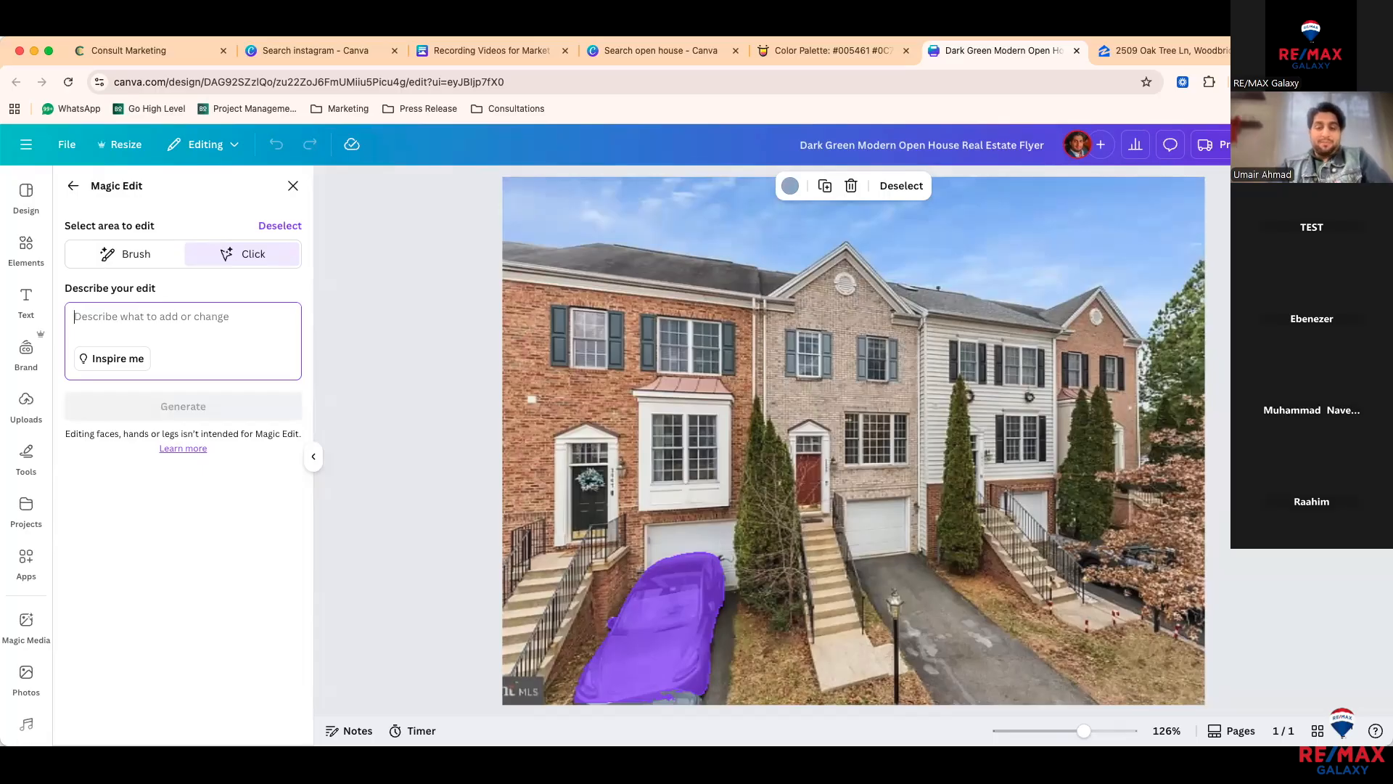
{"action": "type", "text": "boat"}
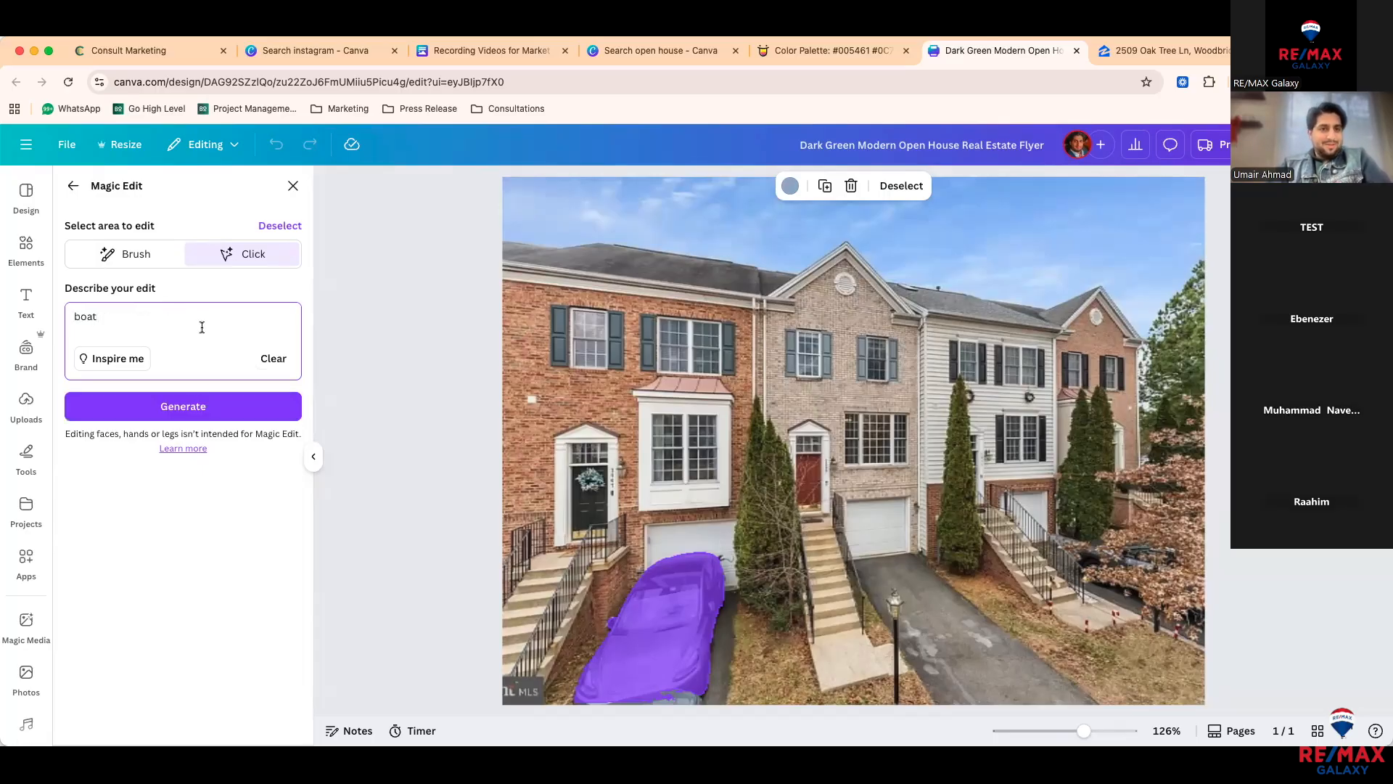
{"action": "left_click", "coordinate": [199, 415]}
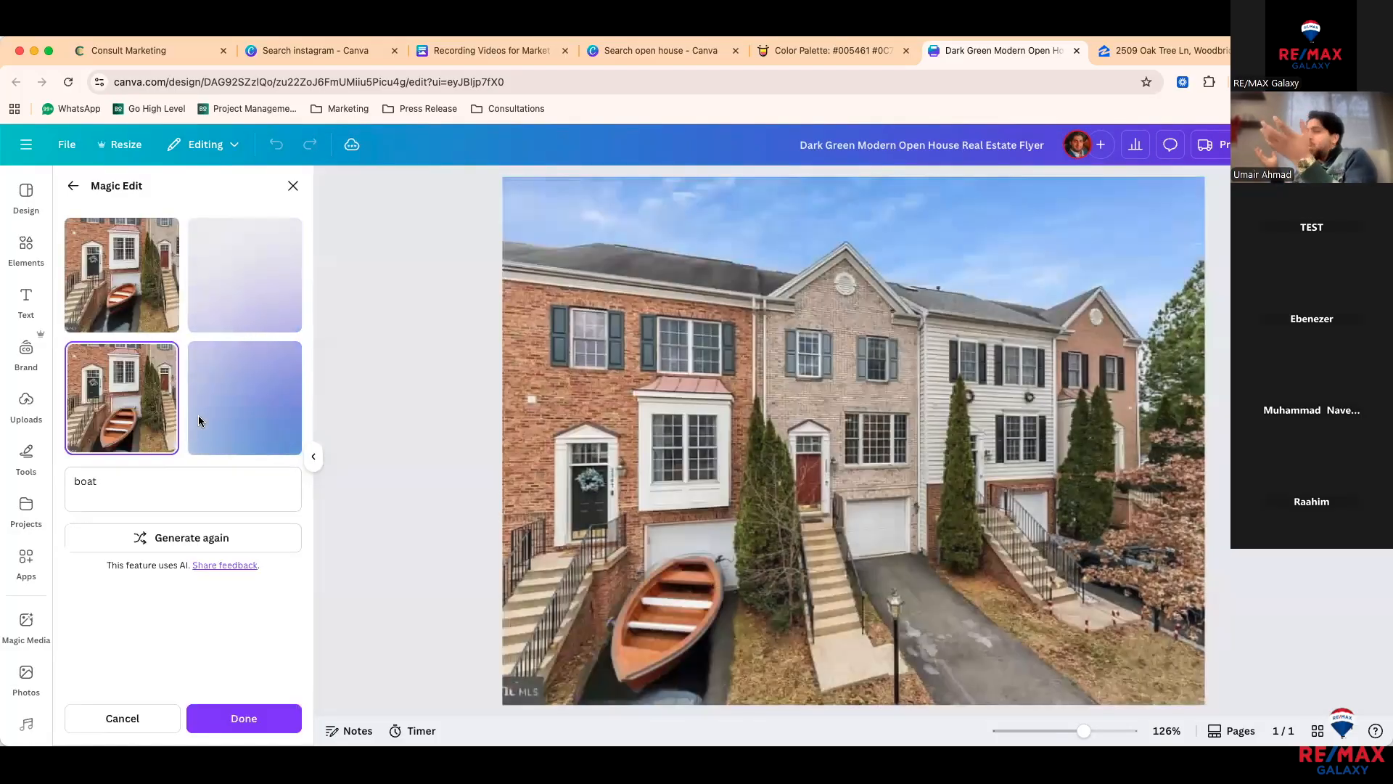
{"action": "left_click", "coordinate": [283, 407]}
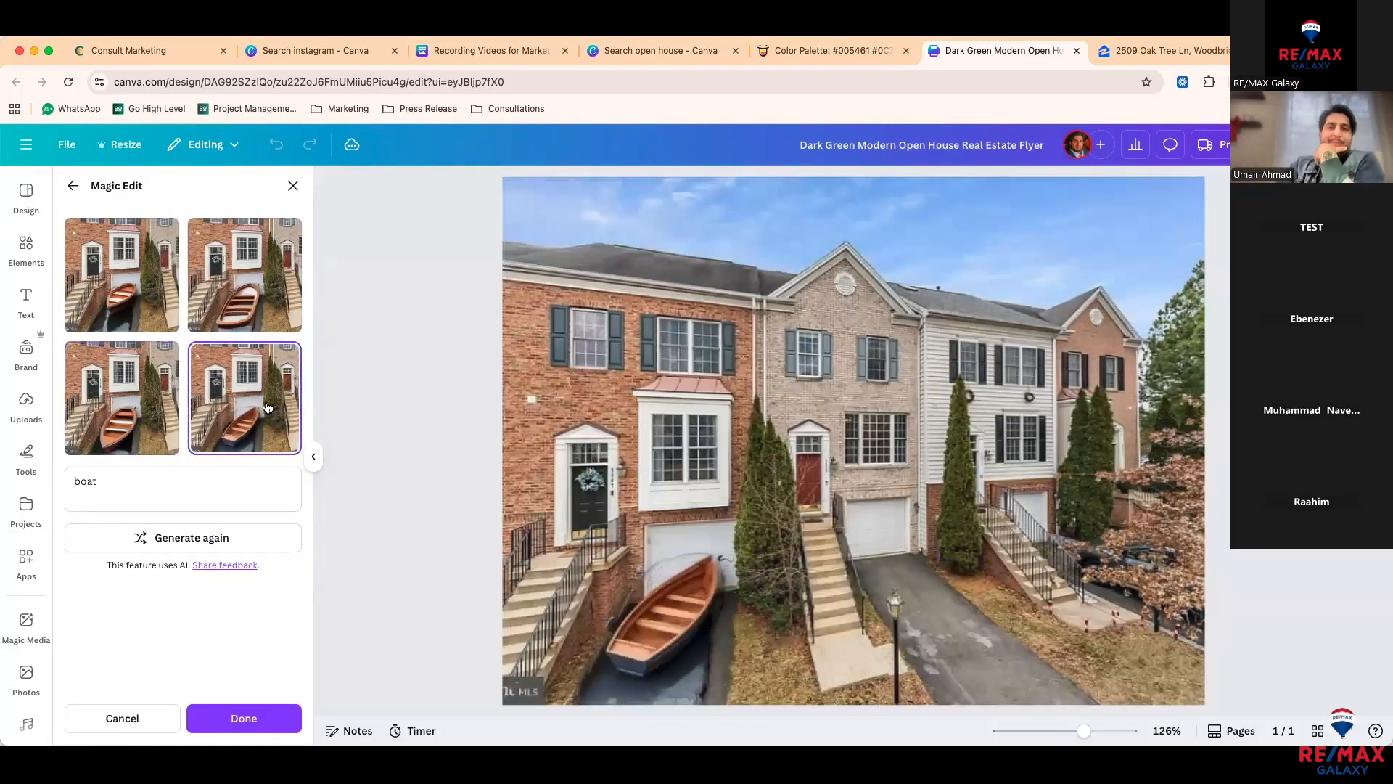
{"action": "left_click", "coordinate": [242, 290]}
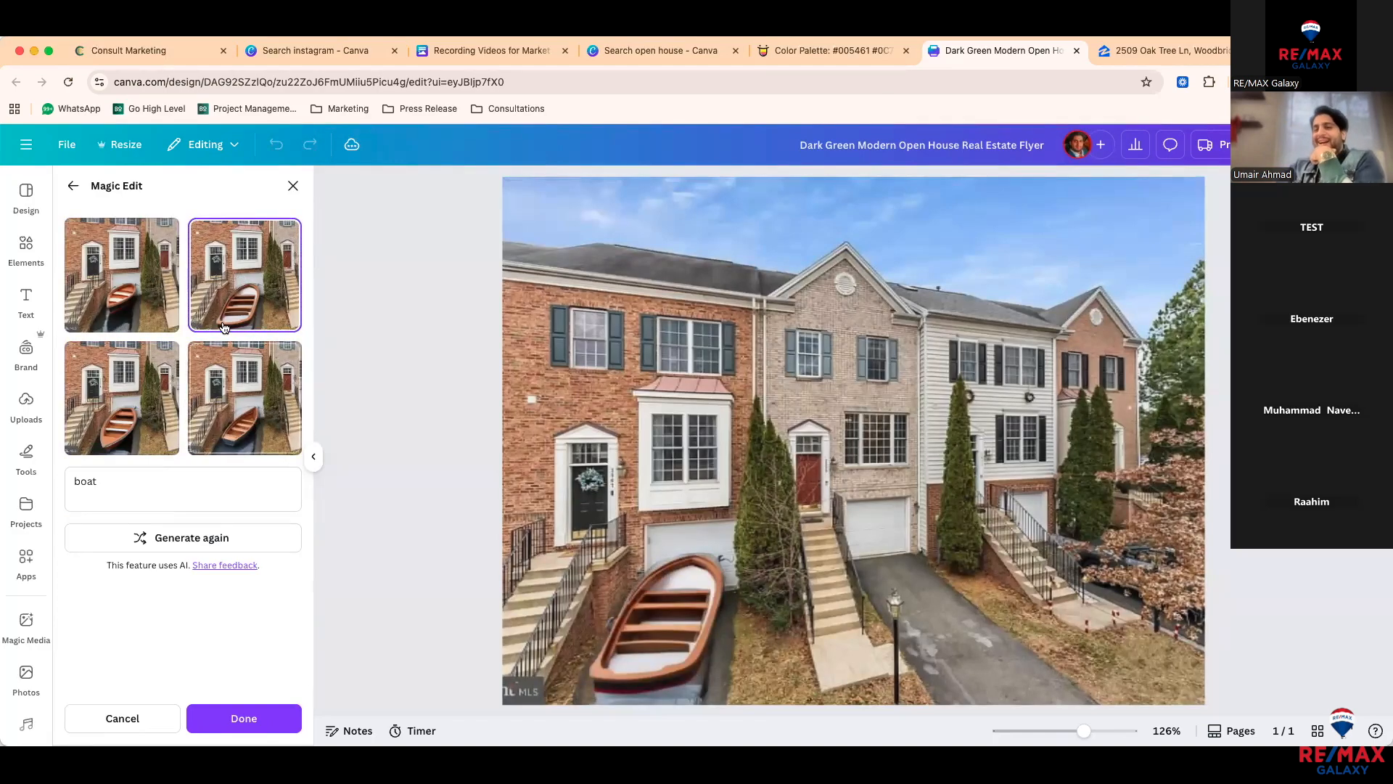
{"action": "left_click", "coordinate": [67, 184]}
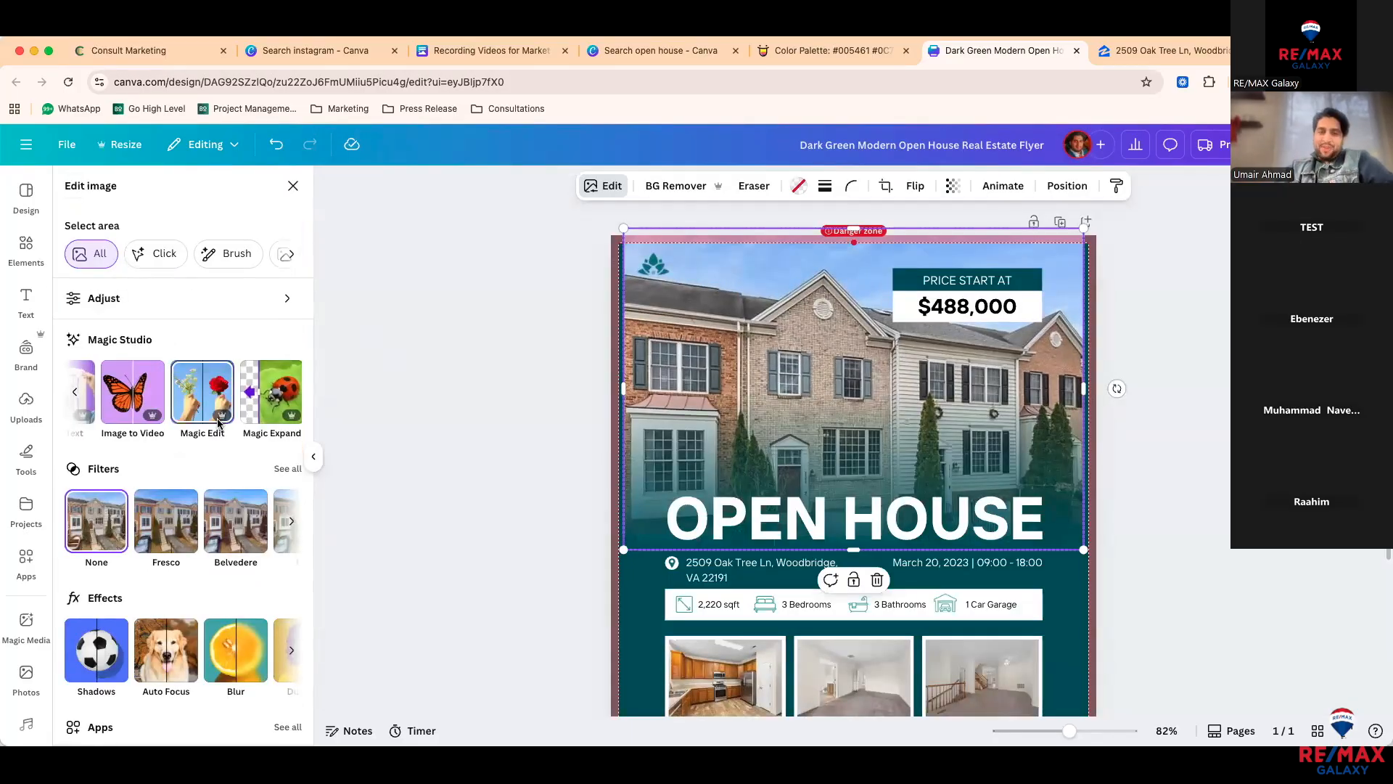
Step: Select the agent portrait, briefly open and close Magic Expand, then drag it onto the Living Room photo
{"action": "scroll", "coordinate": [783, 493], "scroll_direction": "down", "scroll_amount": 3}
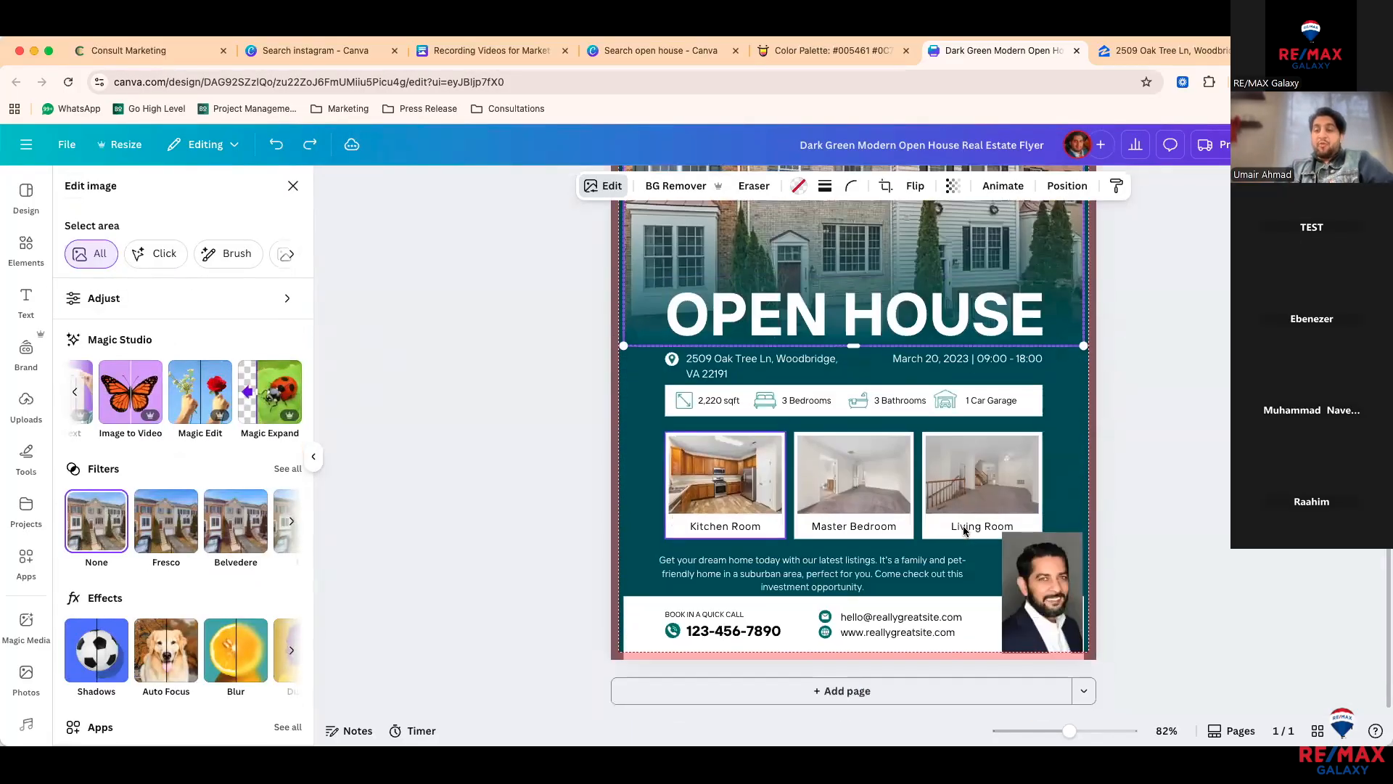
{"action": "left_click", "coordinate": [1042, 591]}
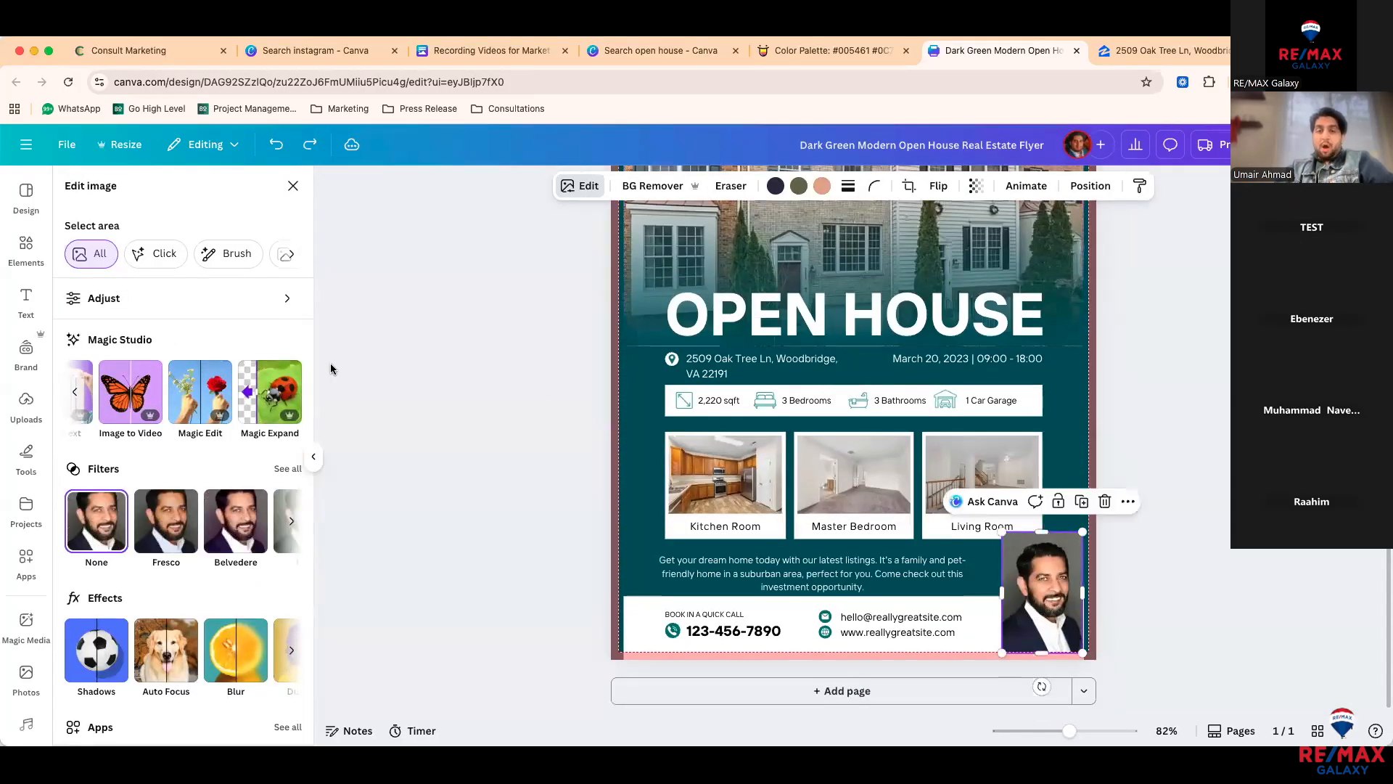
{"action": "left_click", "coordinate": [259, 394]}
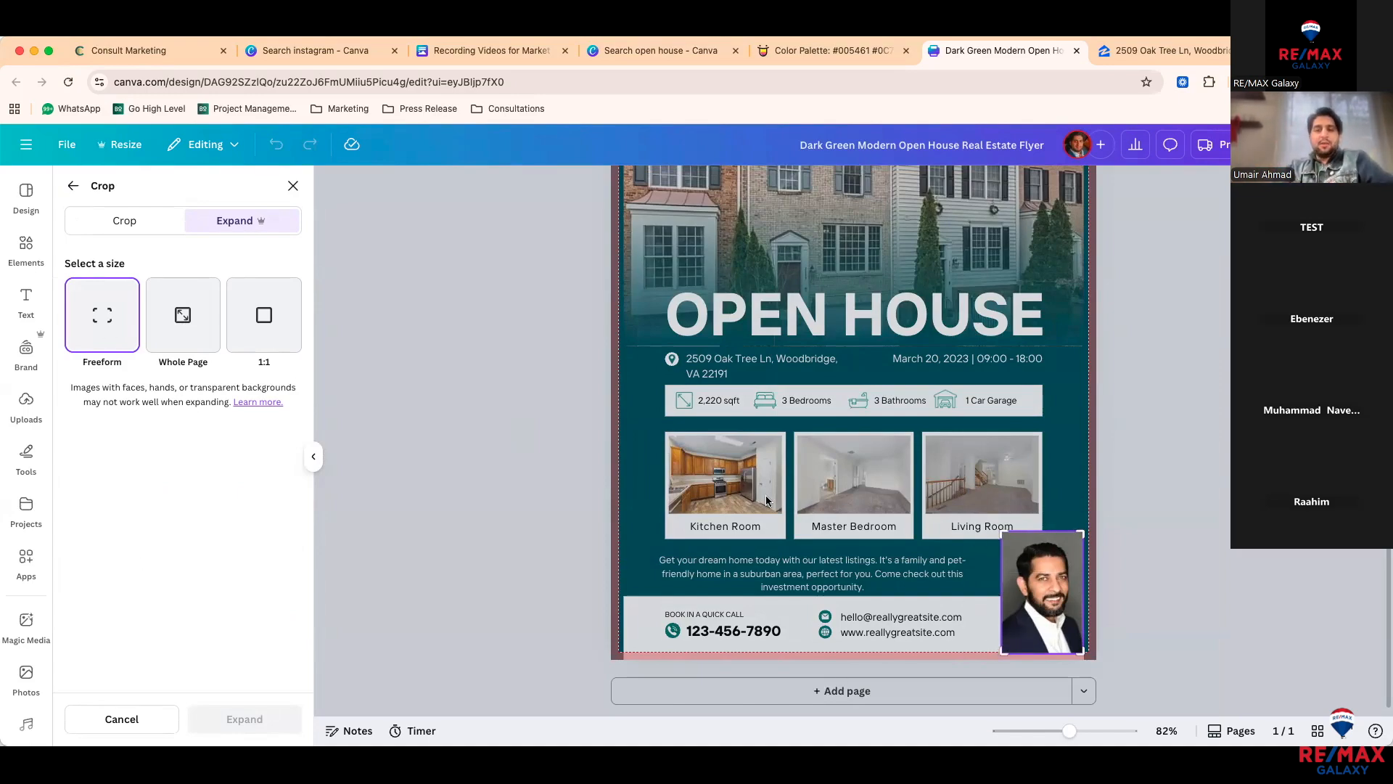
{"action": "left_click", "coordinate": [292, 188]}
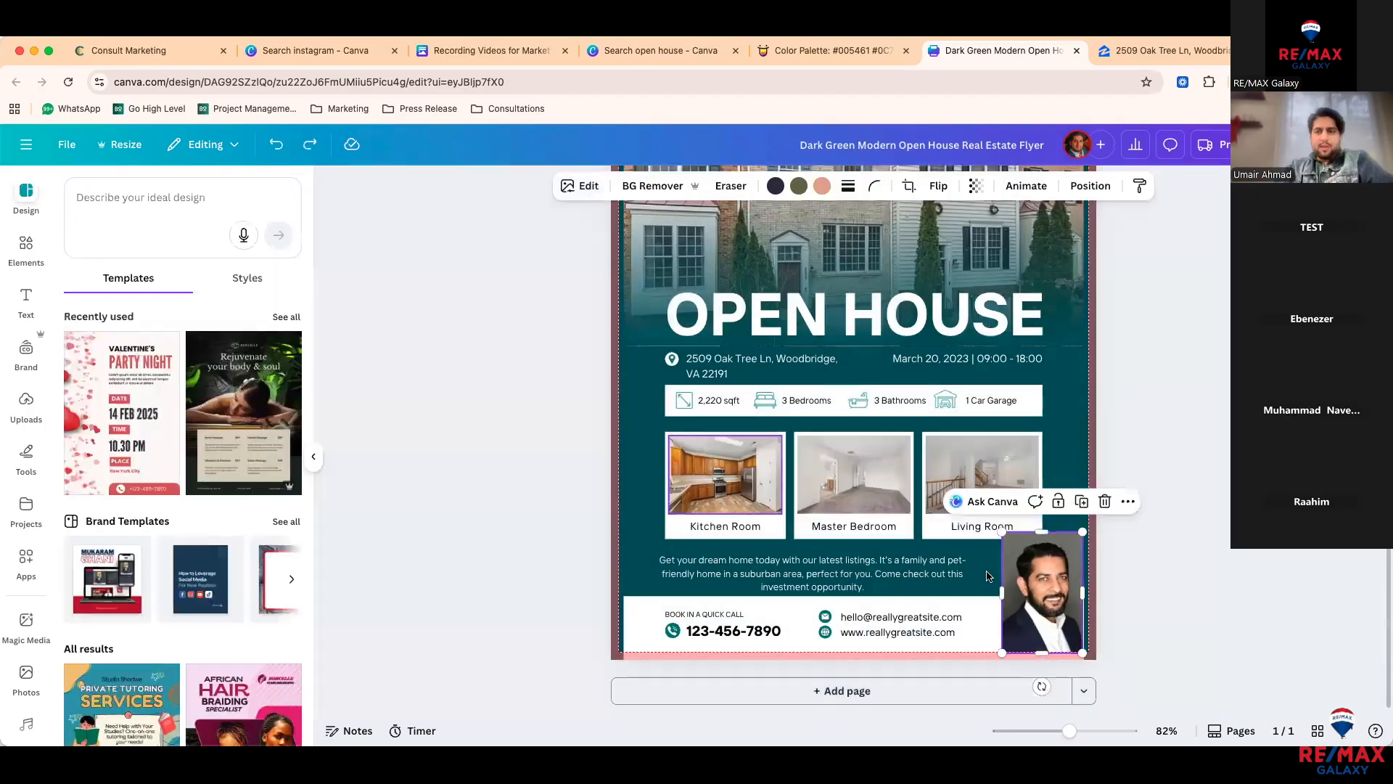
{"action": "left_click_drag", "start_coordinate": [1039, 505], "coordinate": [1023, 576]}
{"action": "left_click", "coordinate": [938, 456]}
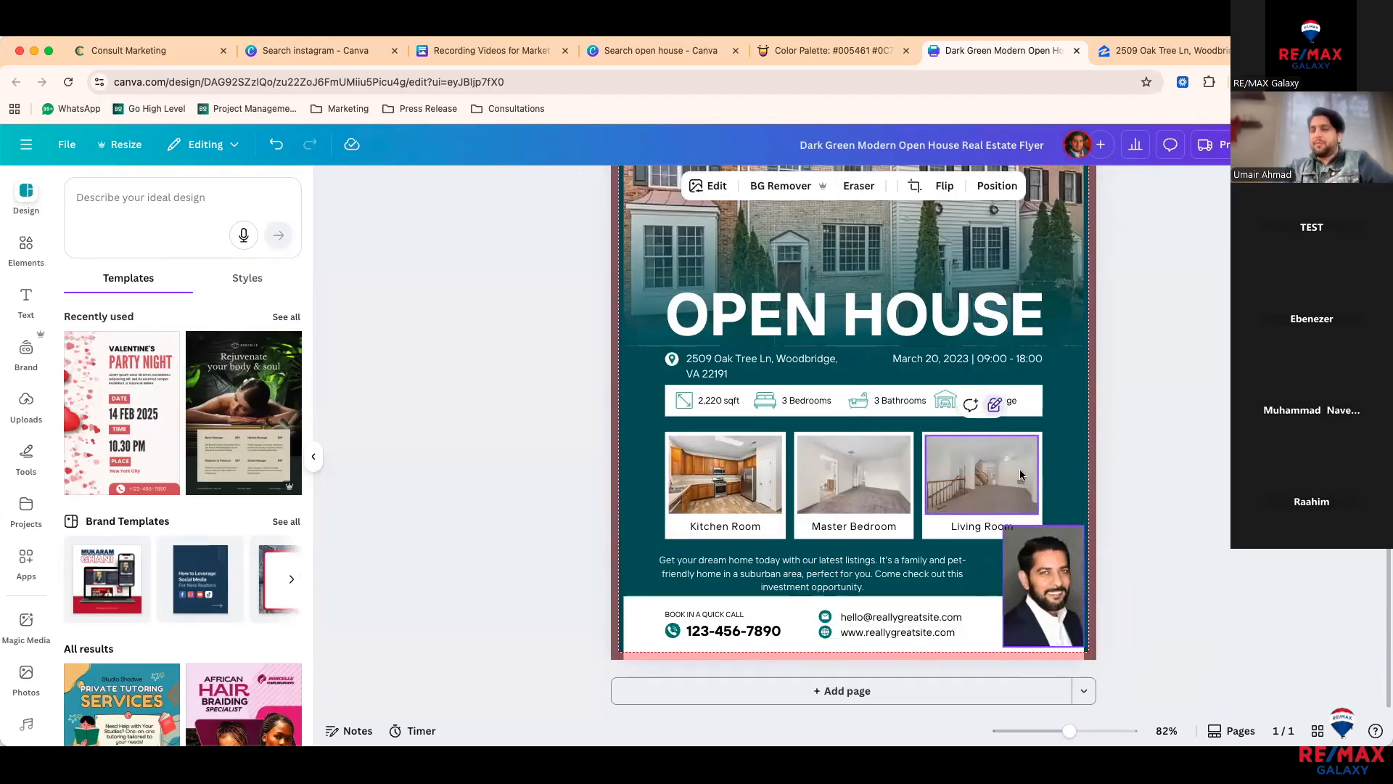
Step: Lock the Living Room frame, move the portrait over it, and Magic Expand it down and left
{"action": "left_click", "coordinate": [995, 406]}
{"action": "left_click_drag", "start_coordinate": [1023, 555], "coordinate": [981, 436]}
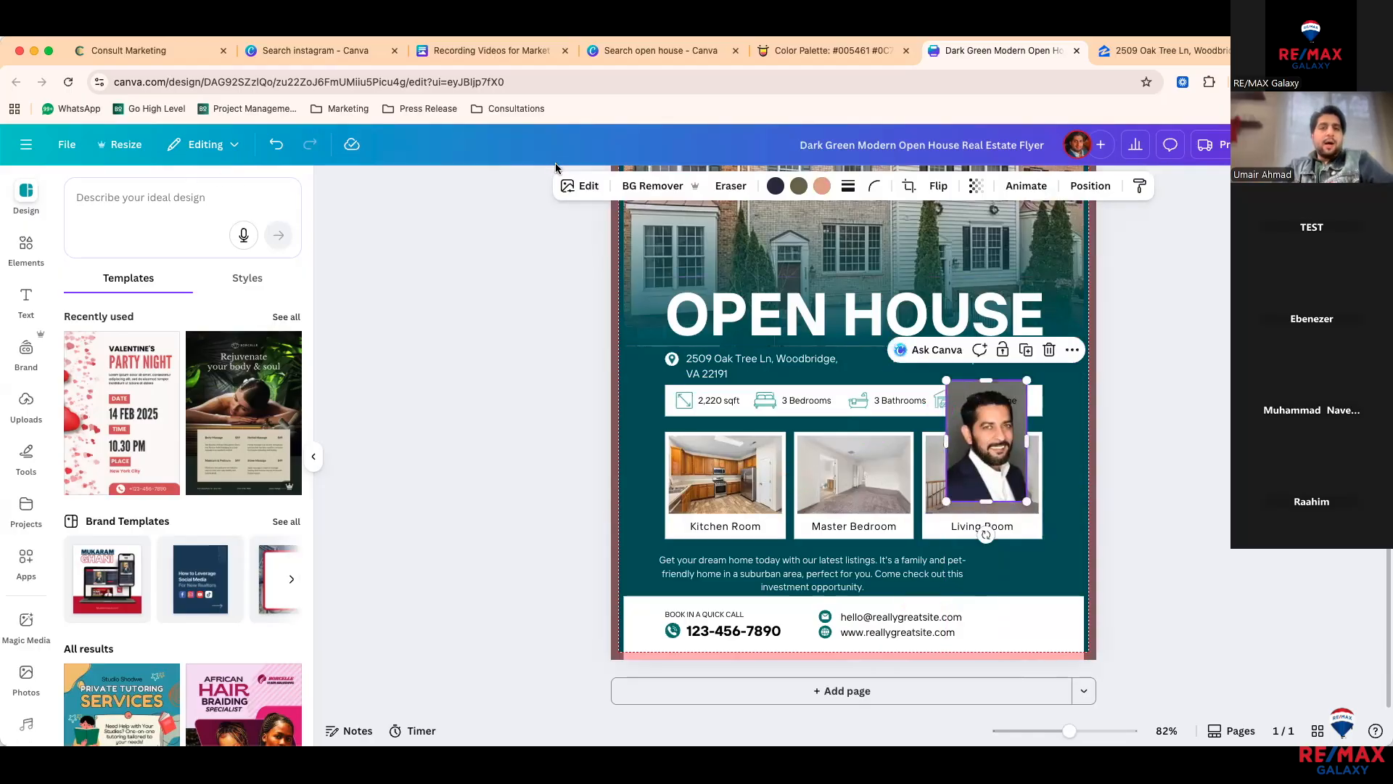
{"action": "left_click", "coordinate": [567, 187]}
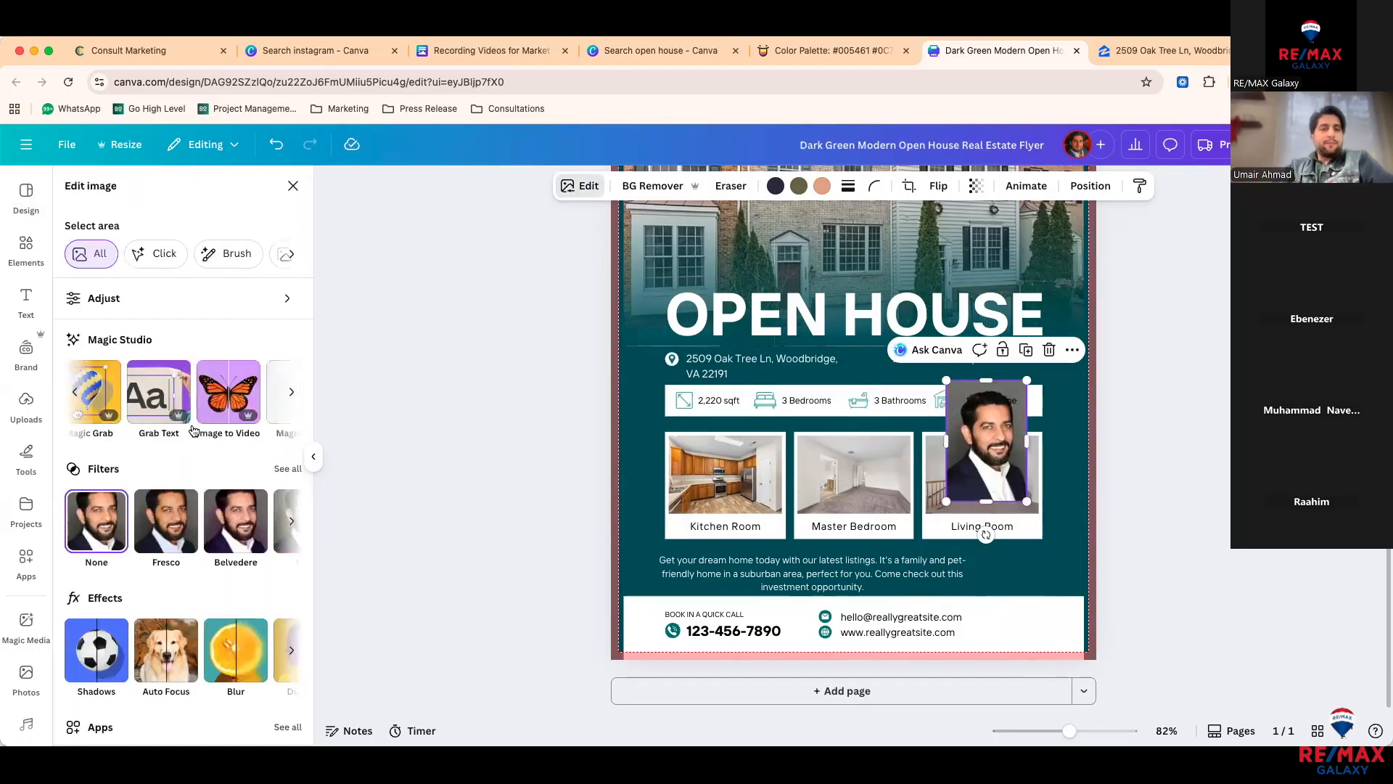
{"action": "scroll", "coordinate": [263, 412], "scroll_direction": "right", "scroll_amount": 3}
{"action": "left_click", "coordinate": [263, 412]}
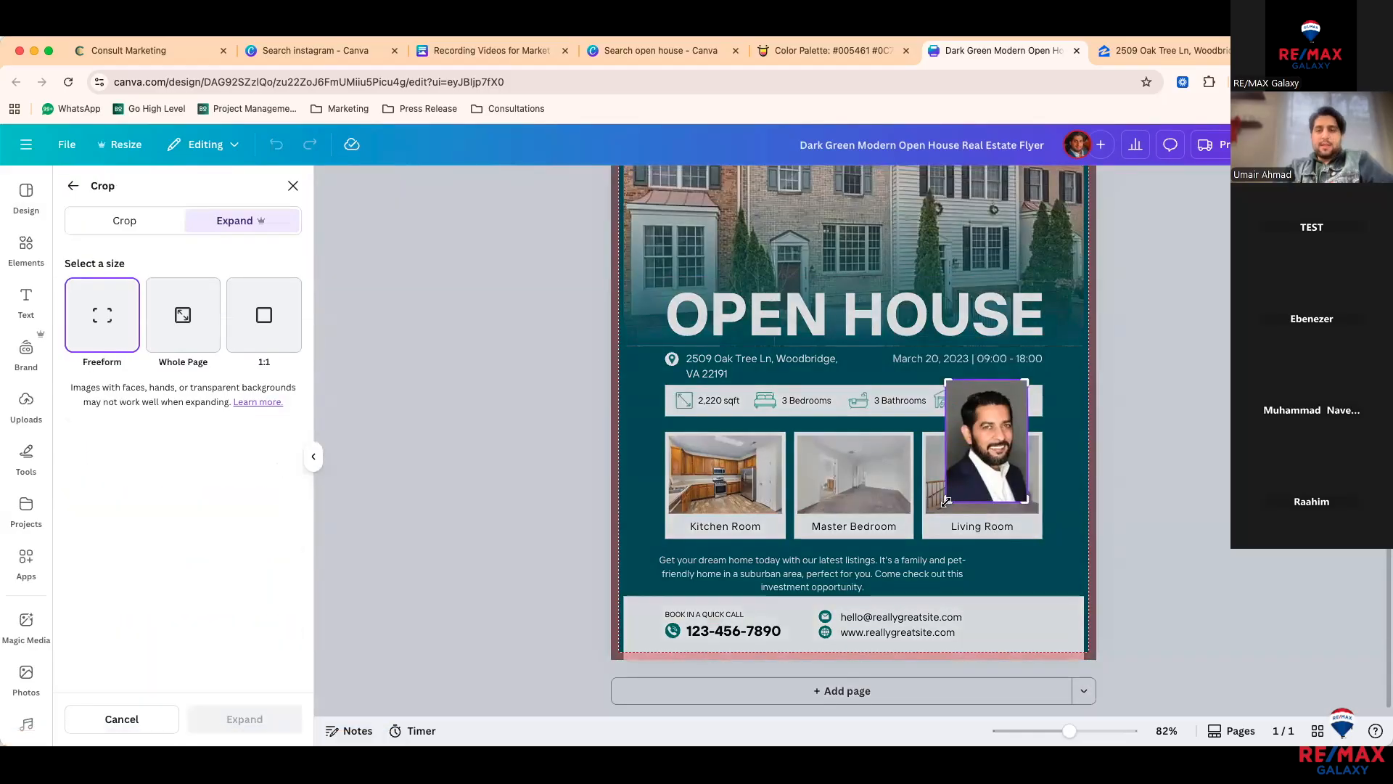
{"action": "left_click_drag", "start_coordinate": [922, 545], "coordinate": [918, 556]}
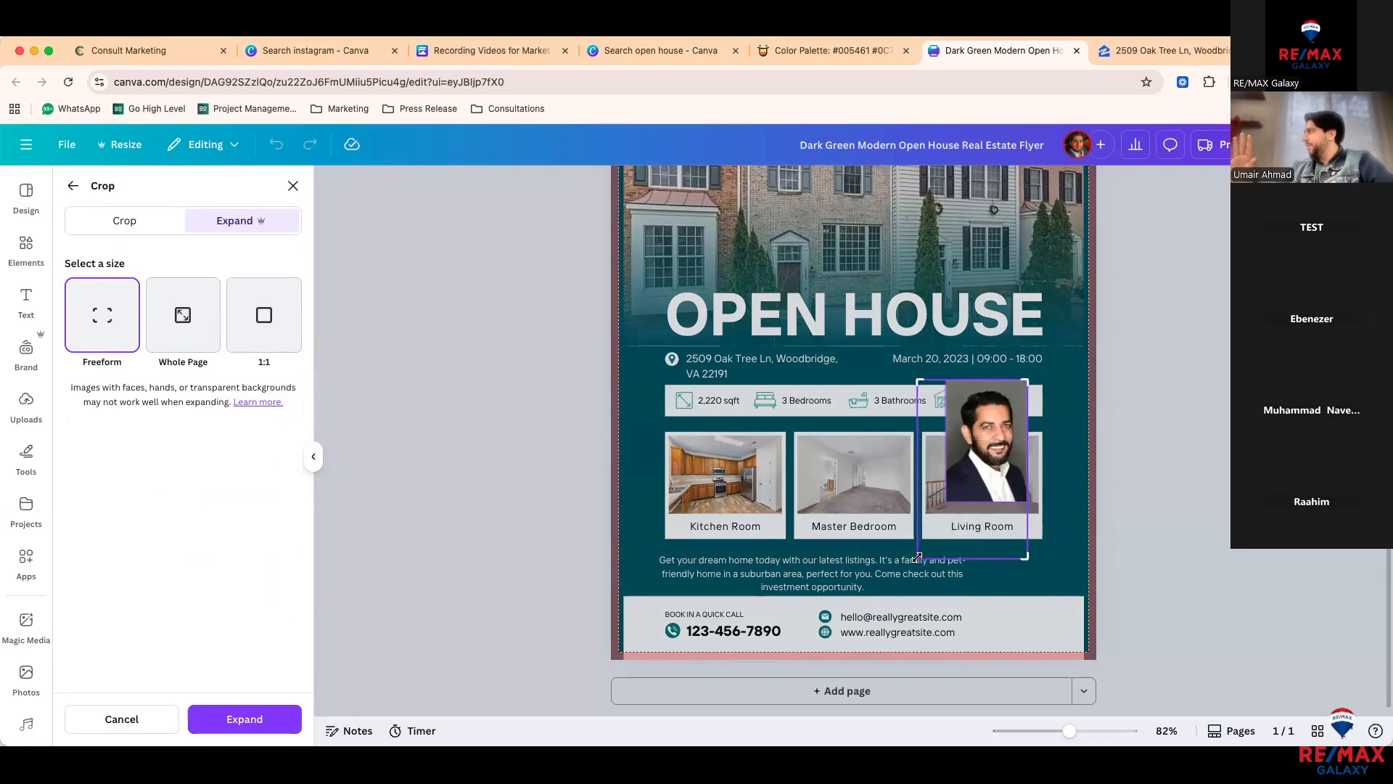
{"action": "left_click", "coordinate": [247, 720]}
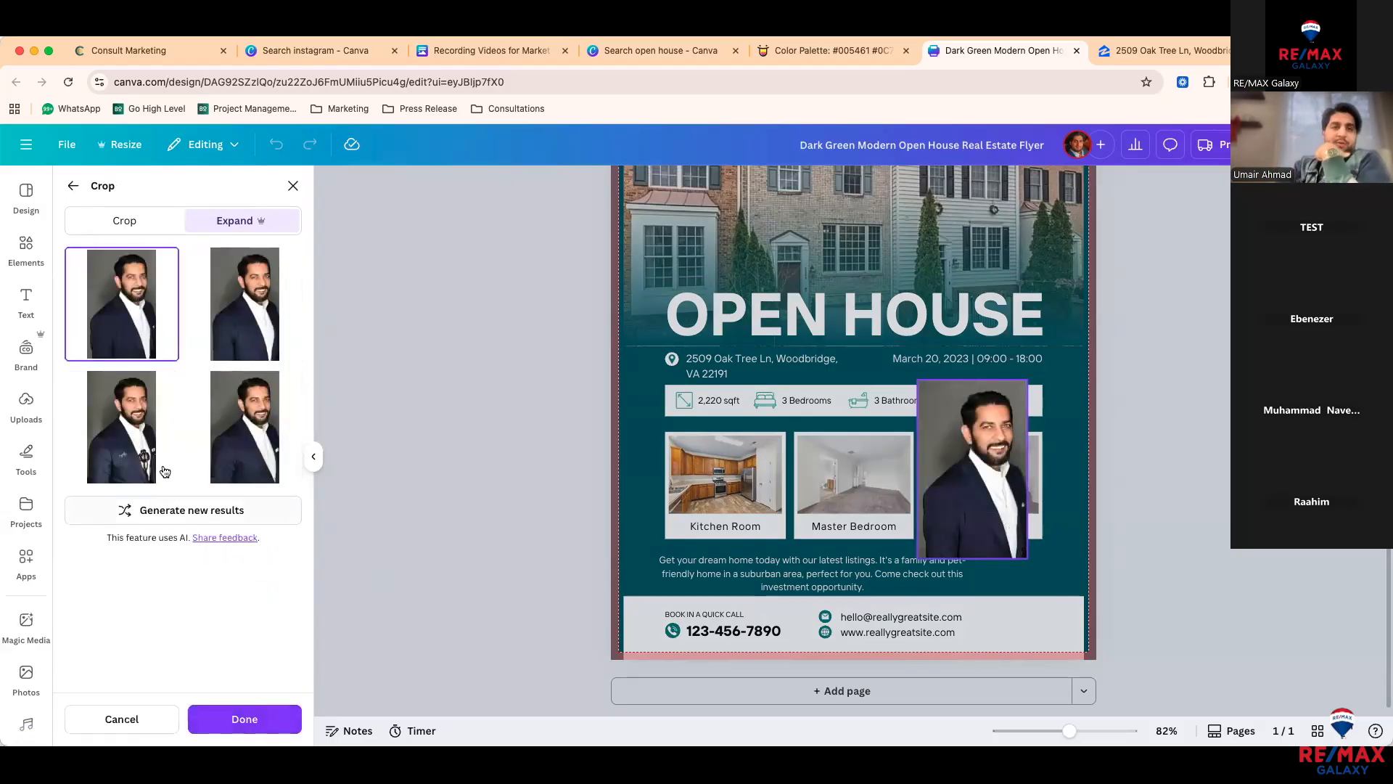
Step: Preview the expanded headshot variants and apply the first generated version
{"action": "left_click", "coordinate": [247, 350]}
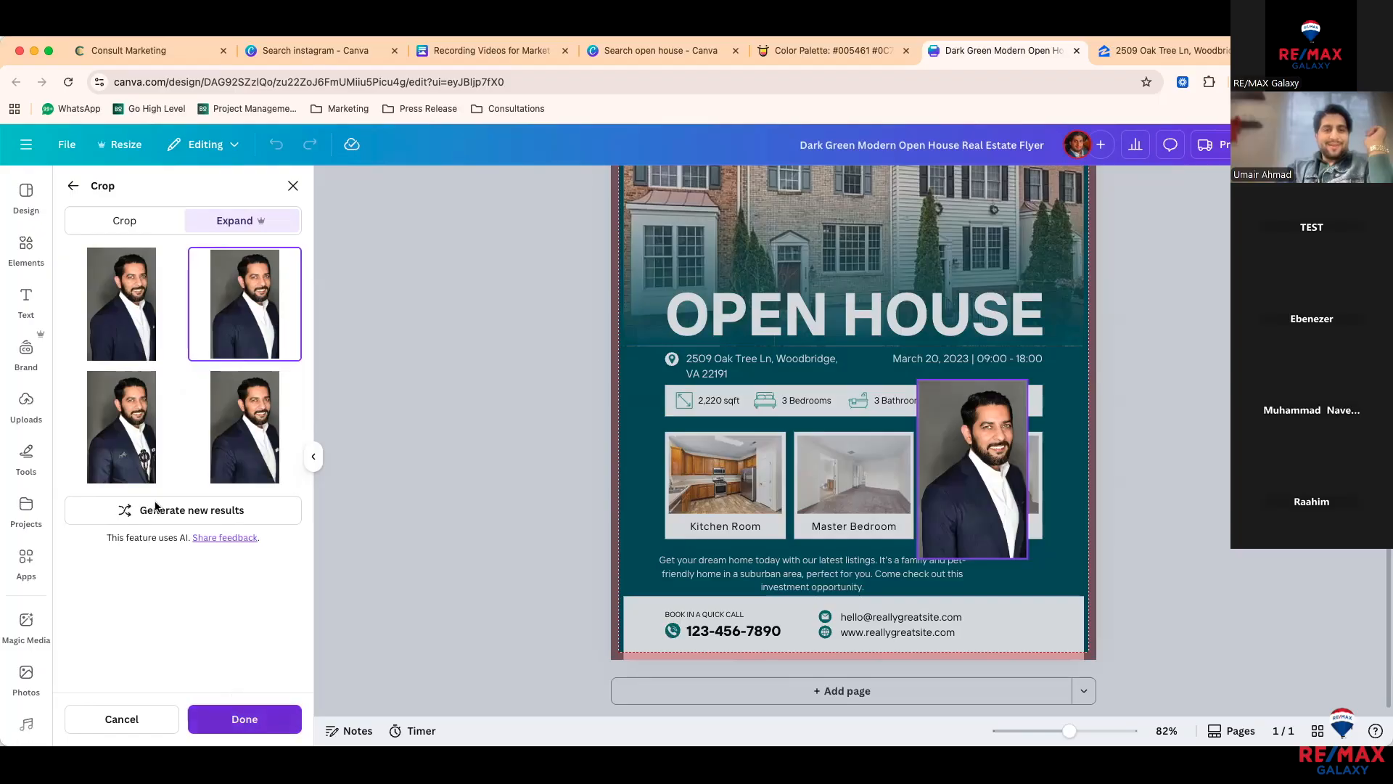
{"action": "left_click", "coordinate": [112, 292]}
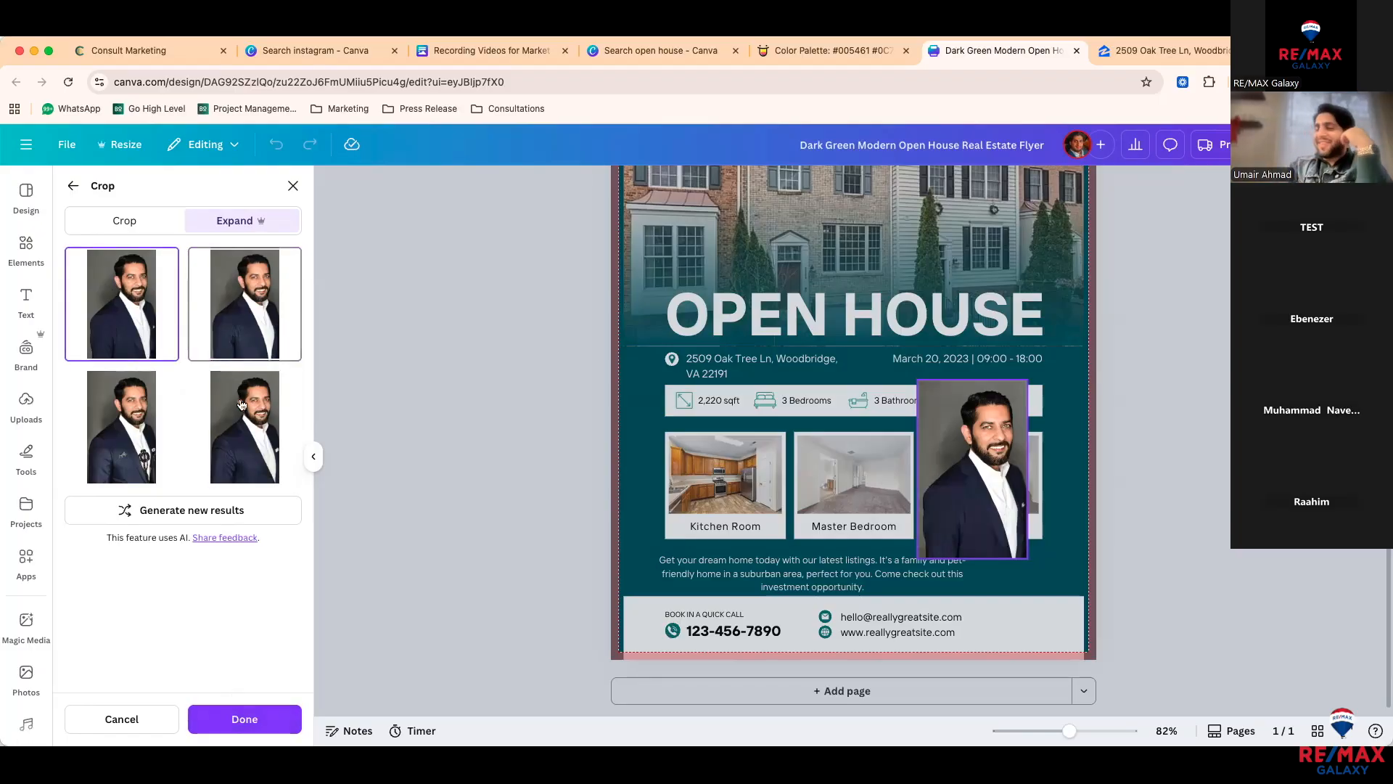
{"action": "left_click", "coordinate": [245, 727]}
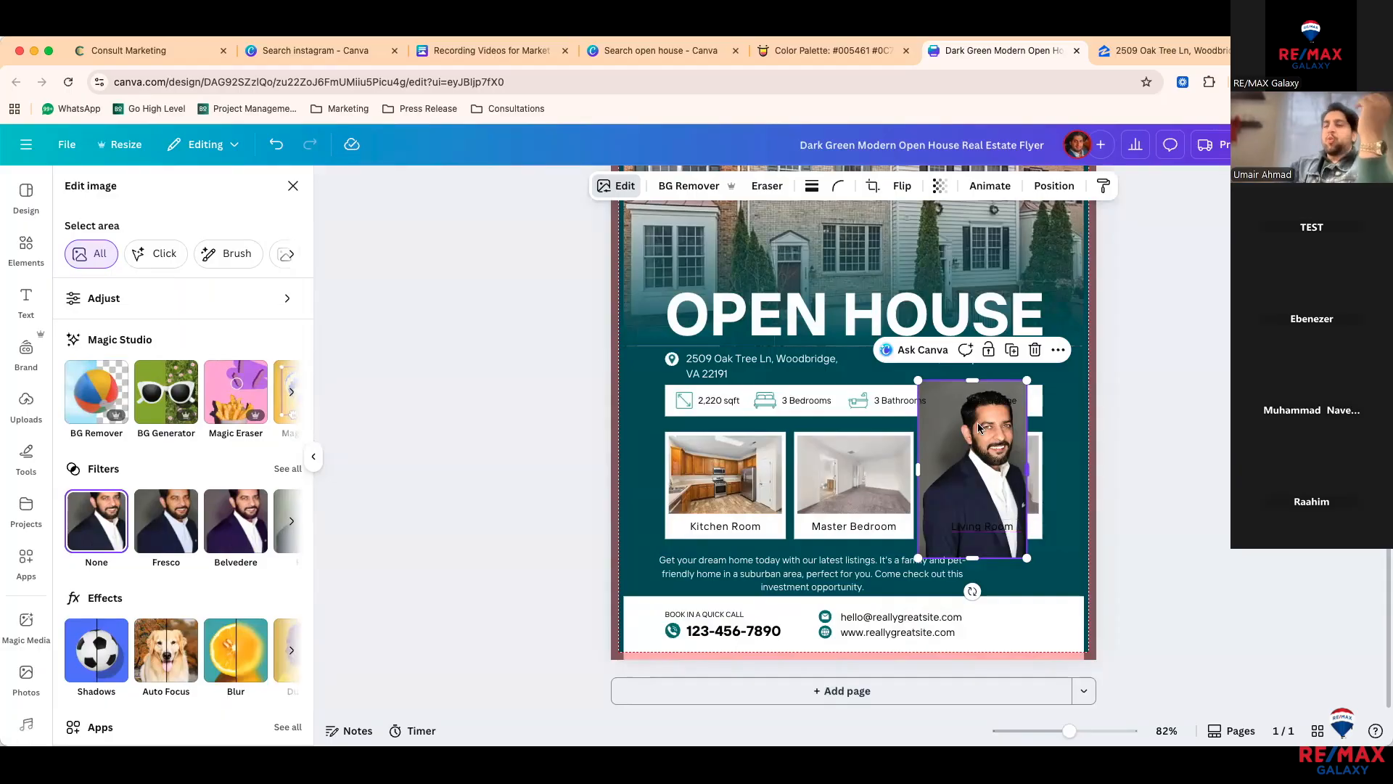
Step: Remove the headshot's background, move the cut-out to the bottom-right corner, and trim its bottom edge
{"action": "left_click", "coordinate": [686, 184]}
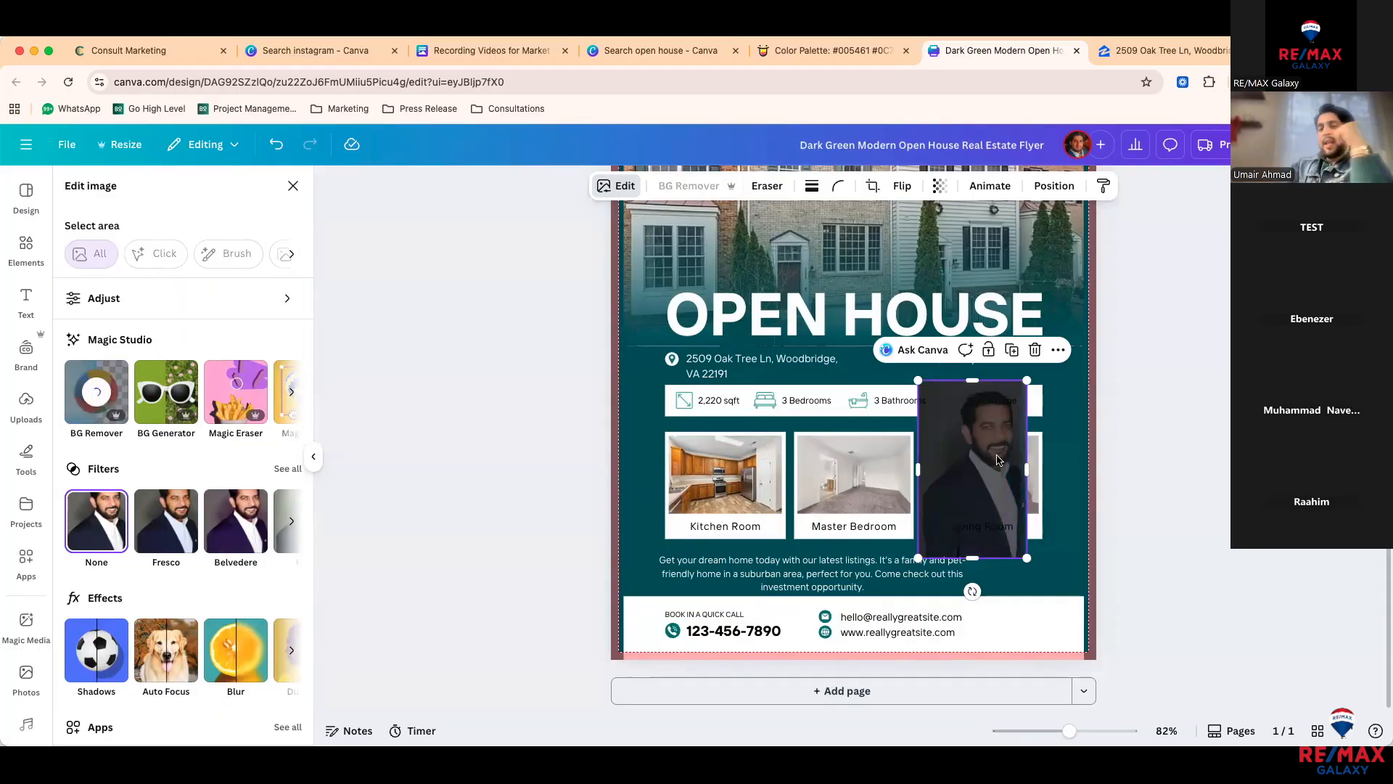
{"action": "left_click_drag", "start_coordinate": [997, 459], "coordinate": [1058, 555]}
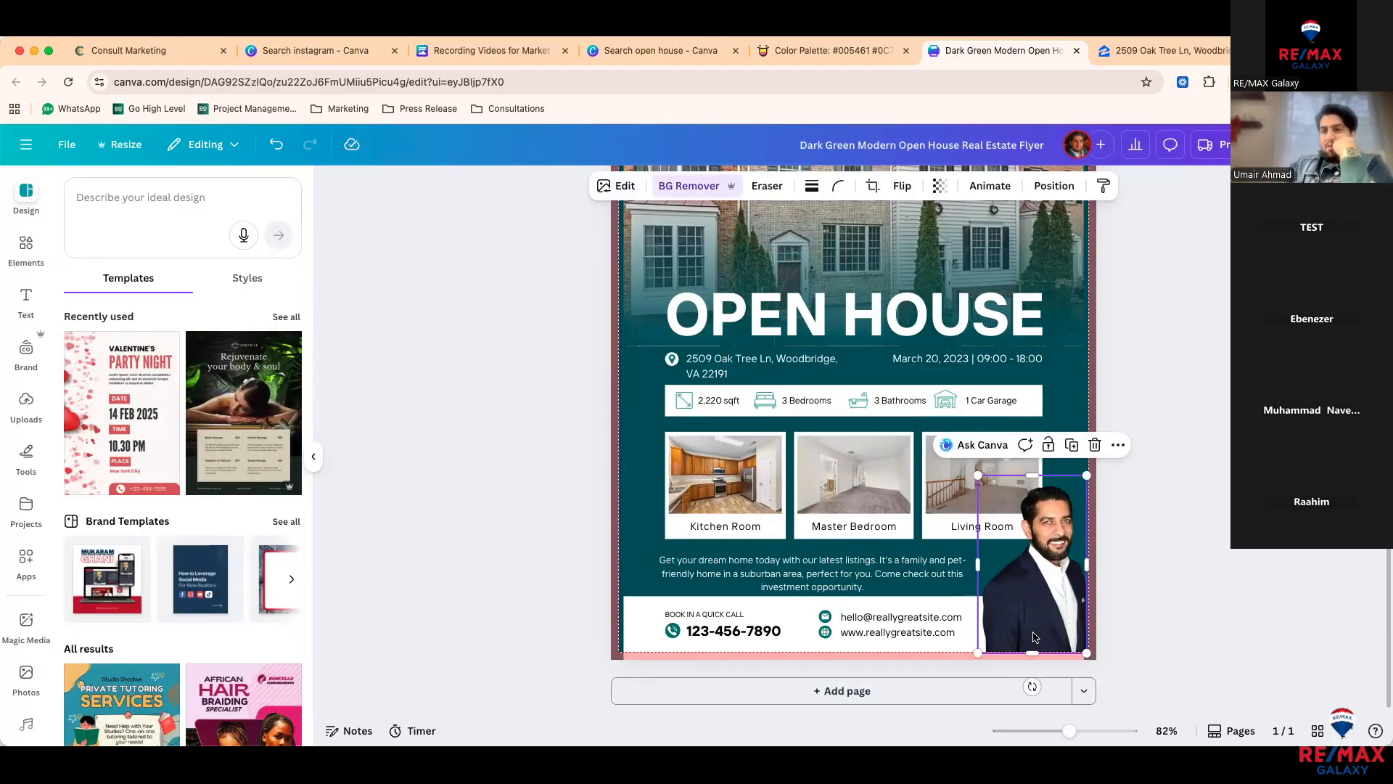
{"action": "left_click_drag", "start_coordinate": [1036, 653], "coordinate": [1038, 616]}
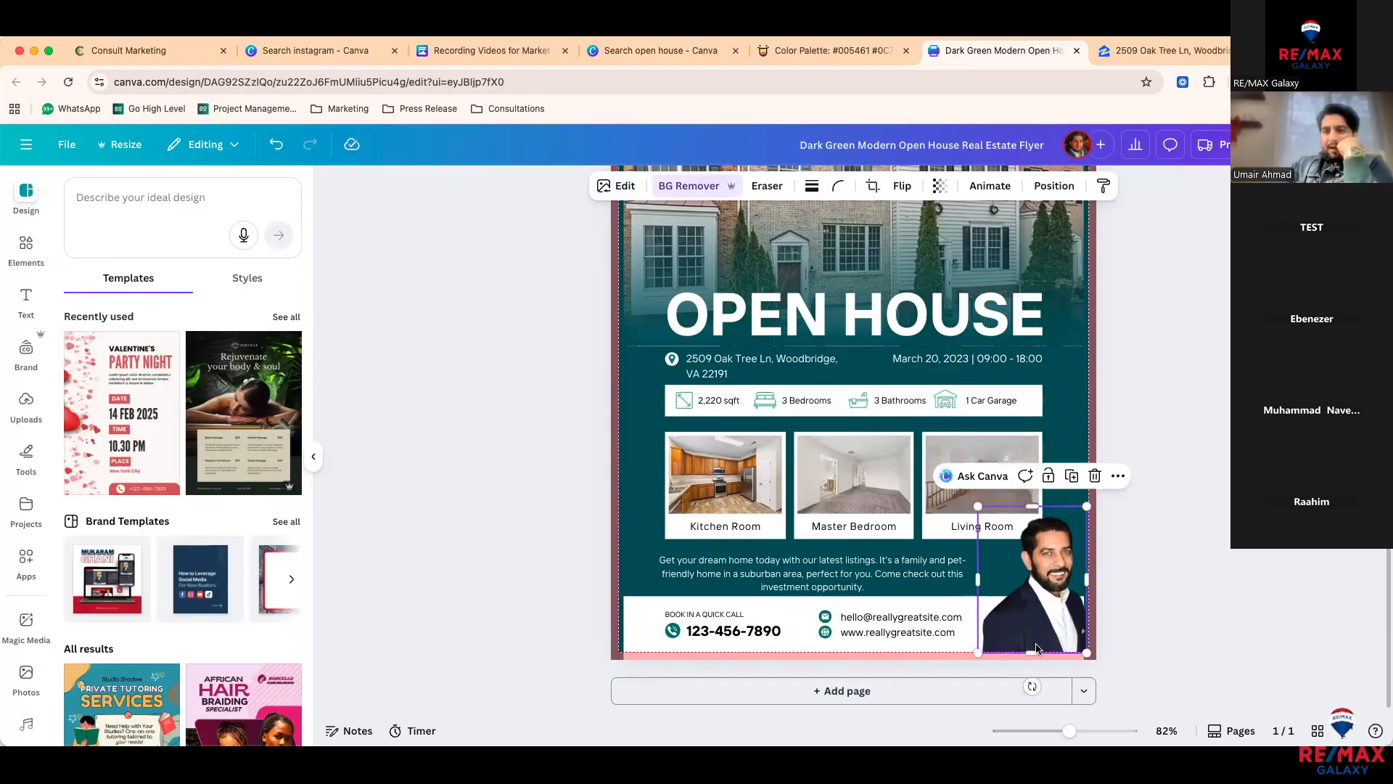
{"action": "left_click", "coordinate": [1145, 562]}
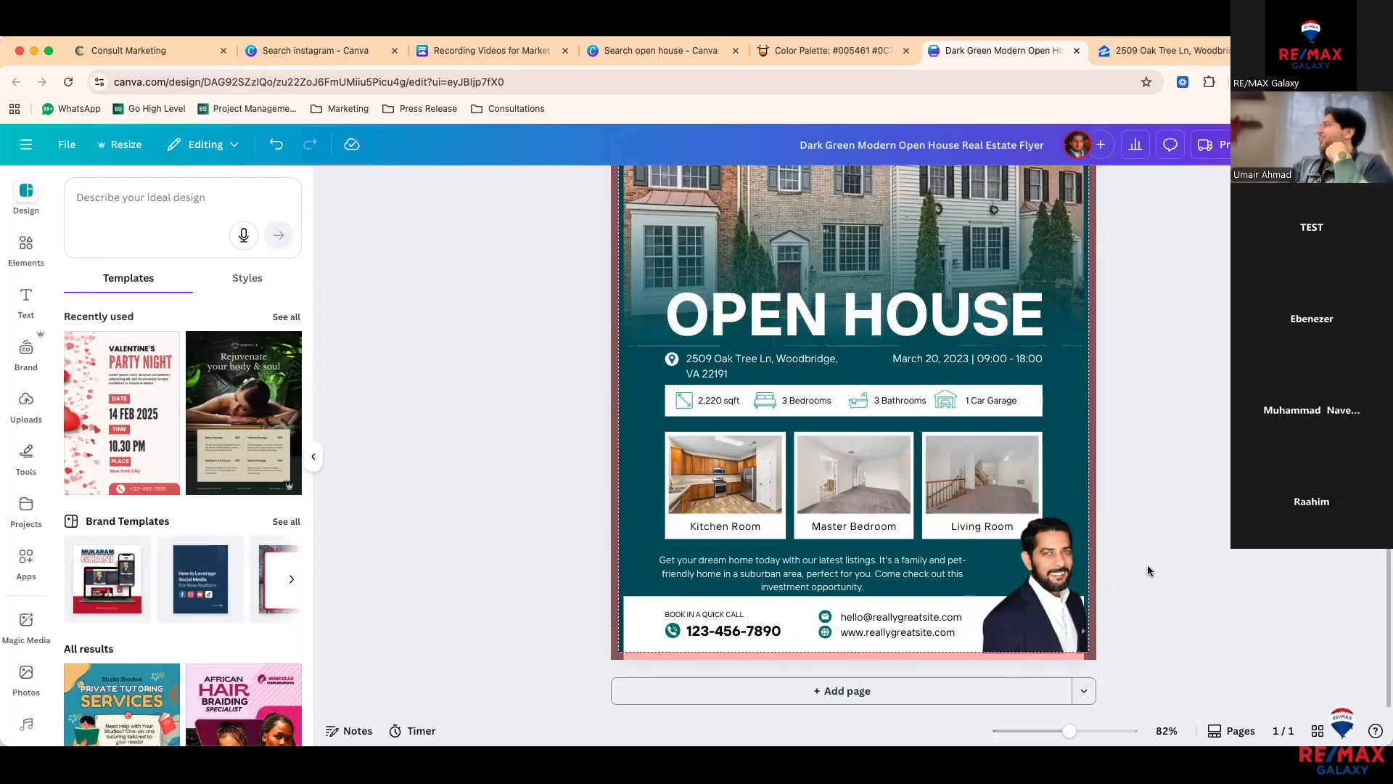
Step: Flip the agent photo horizontally and nudge it slightly right
{"action": "left_click", "coordinate": [1056, 590]}
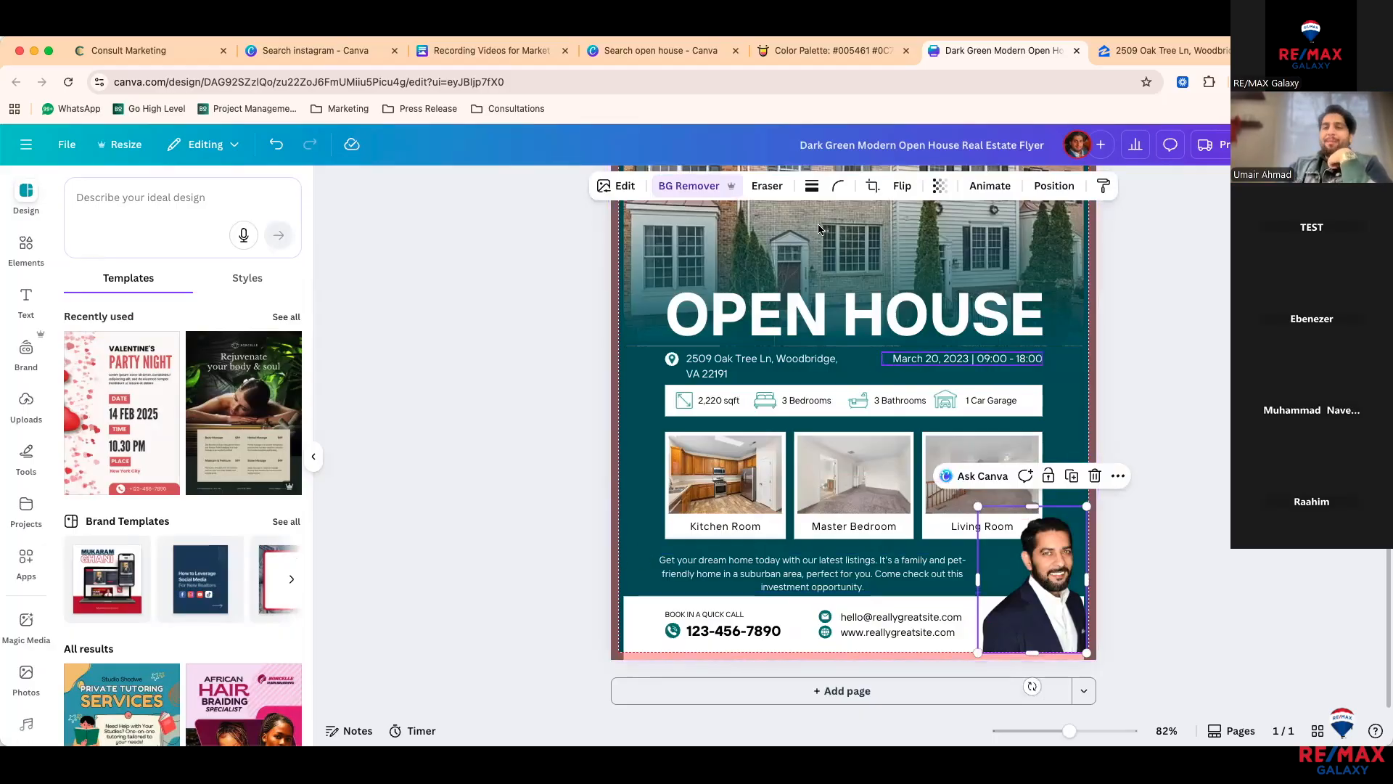
{"action": "left_click", "coordinate": [902, 186]}
{"action": "left_click", "coordinate": [907, 224]}
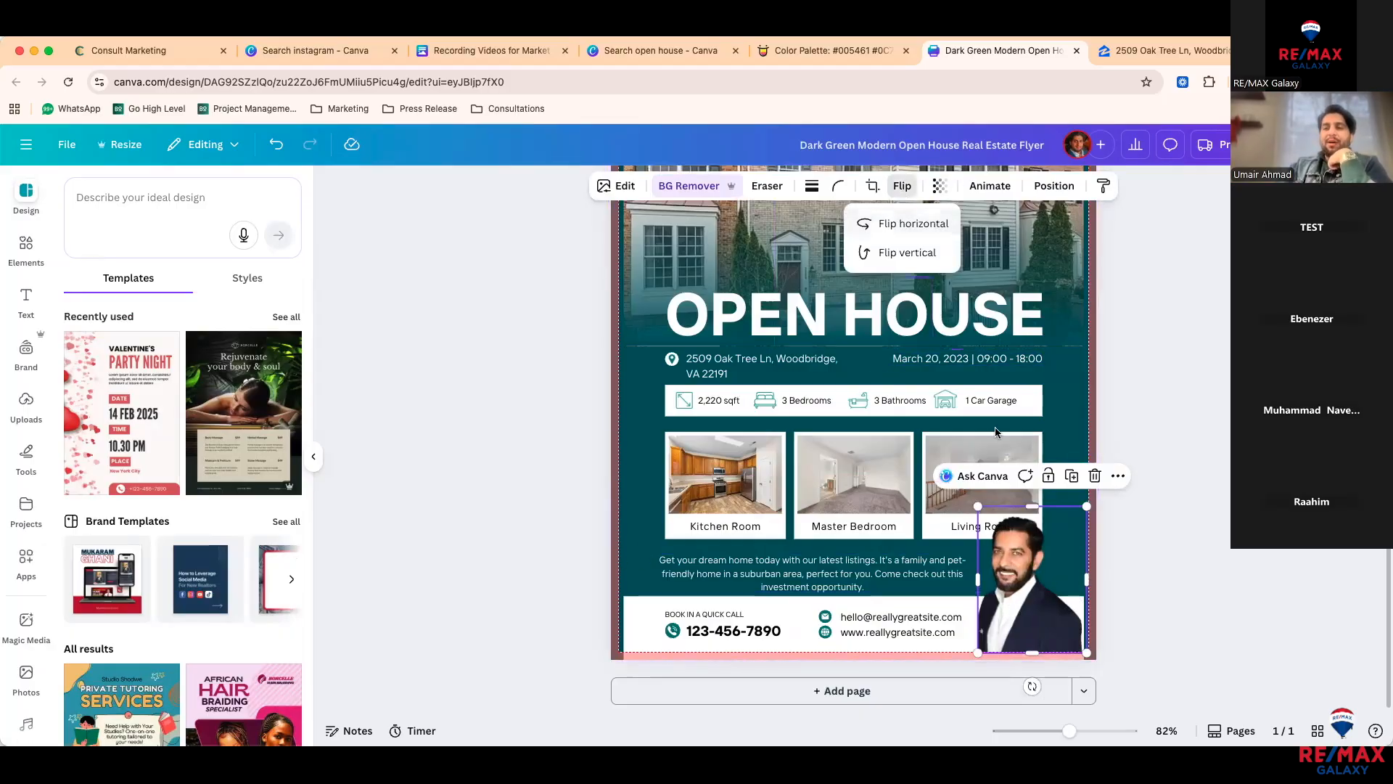
{"action": "left_click_drag", "start_coordinate": [1017, 515], "coordinate": [1036, 550]}
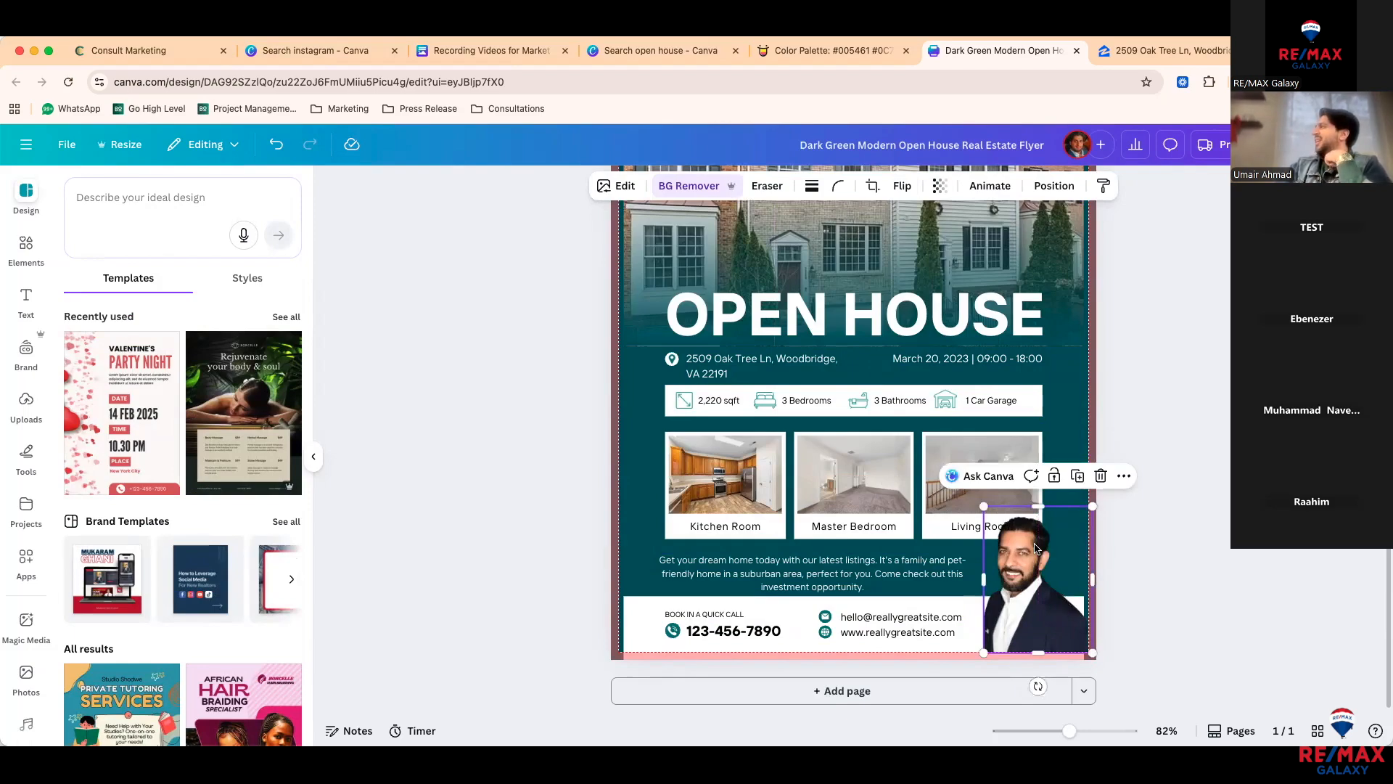
{"action": "left_click", "coordinate": [1147, 556]}
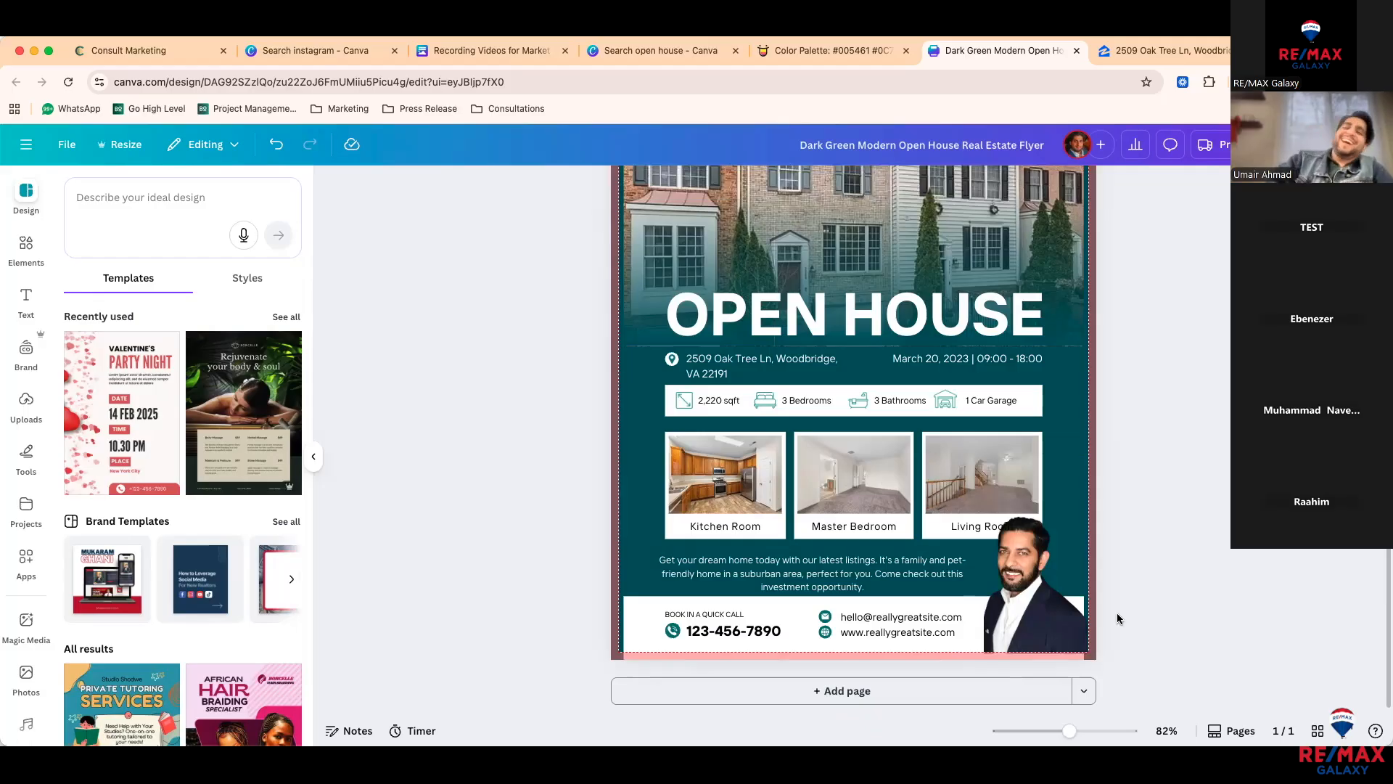
Step: Undo the nudge, shift the photo toward the page edge, then delete it from the flyer
{"action": "left_click", "coordinate": [1056, 610]}
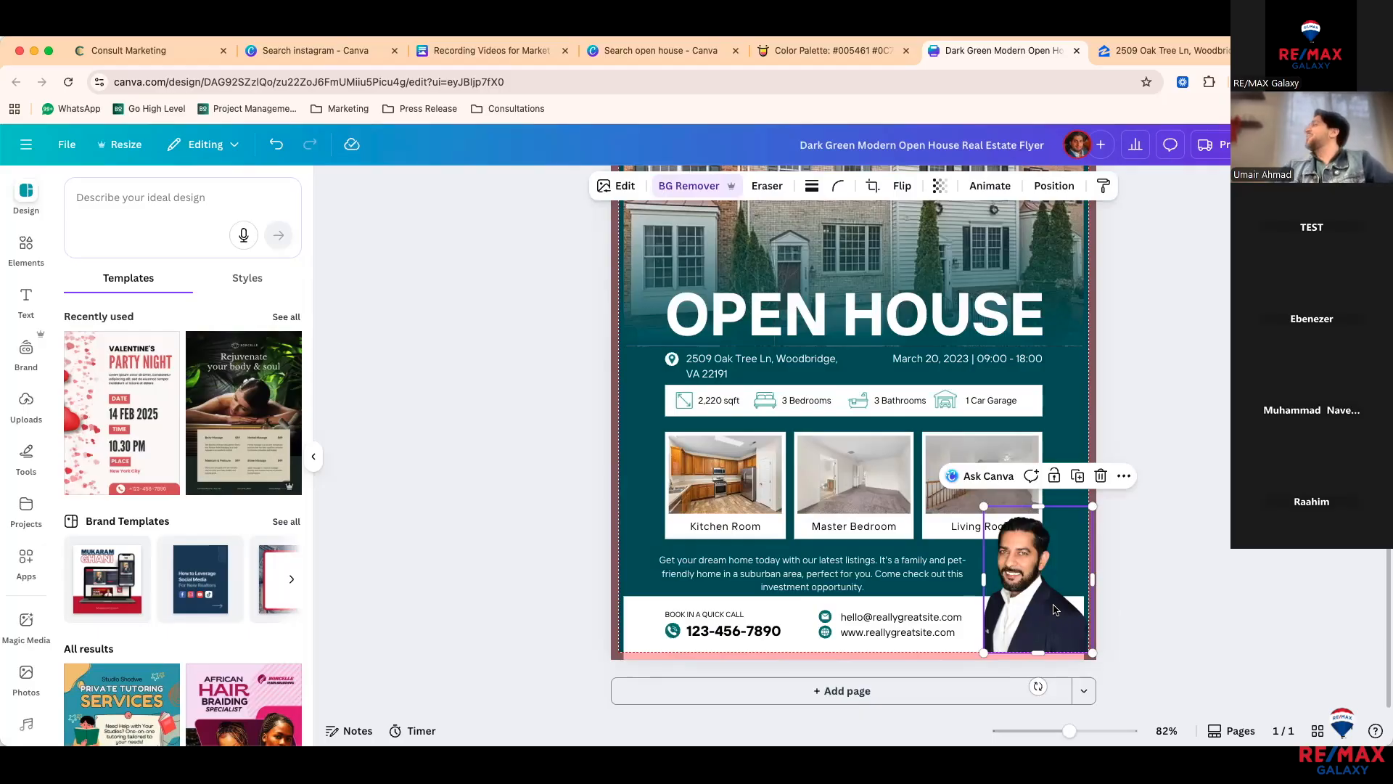
{"action": "key", "text": "super+z"}
{"action": "left_click_drag", "start_coordinate": [1055, 609], "coordinate": [1085, 606]}
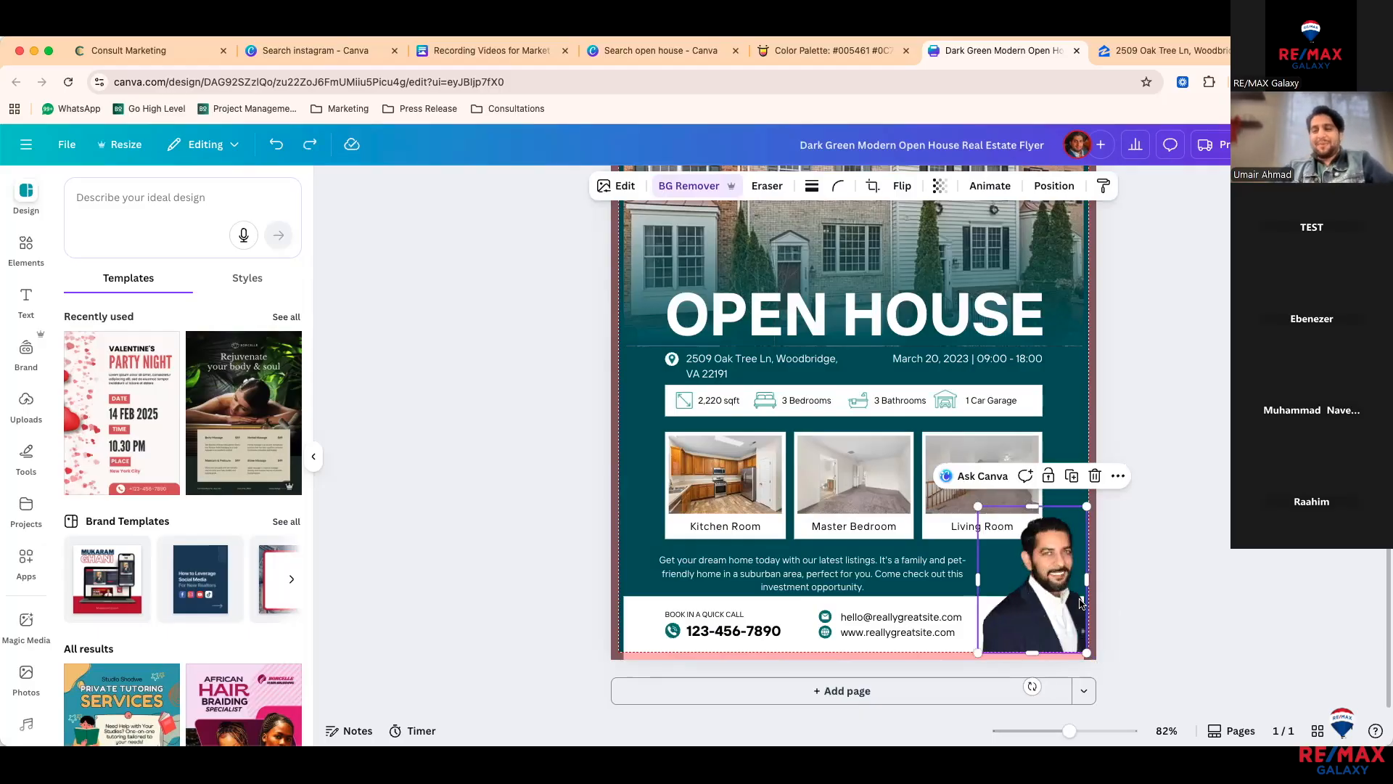
{"action": "left_click", "coordinate": [1139, 605]}
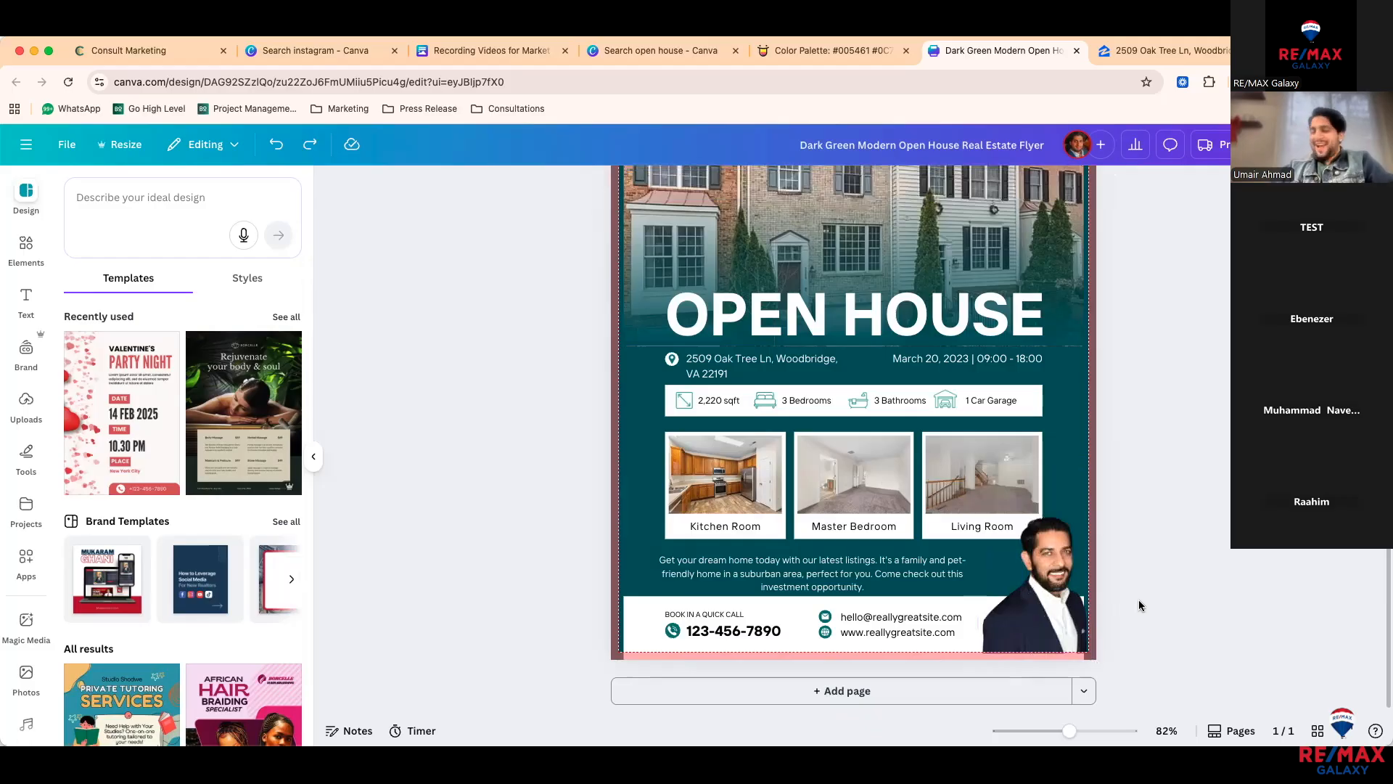
{"action": "left_click", "coordinate": [1065, 578]}
{"action": "key", "text": "BackSpace"}
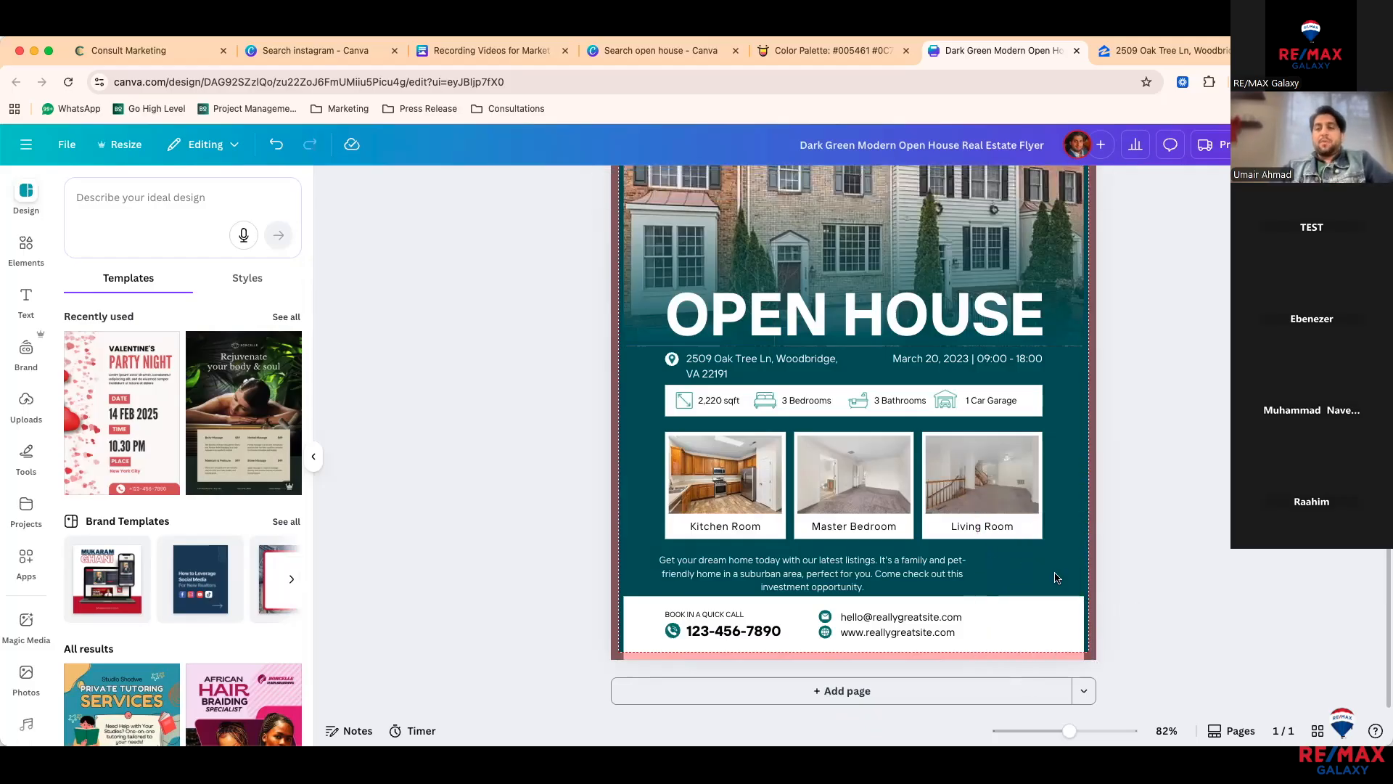
Step: Delete the Living Room photo, then clear the old garage search in Elements and browse the suggestions
{"action": "left_click", "coordinate": [961, 483]}
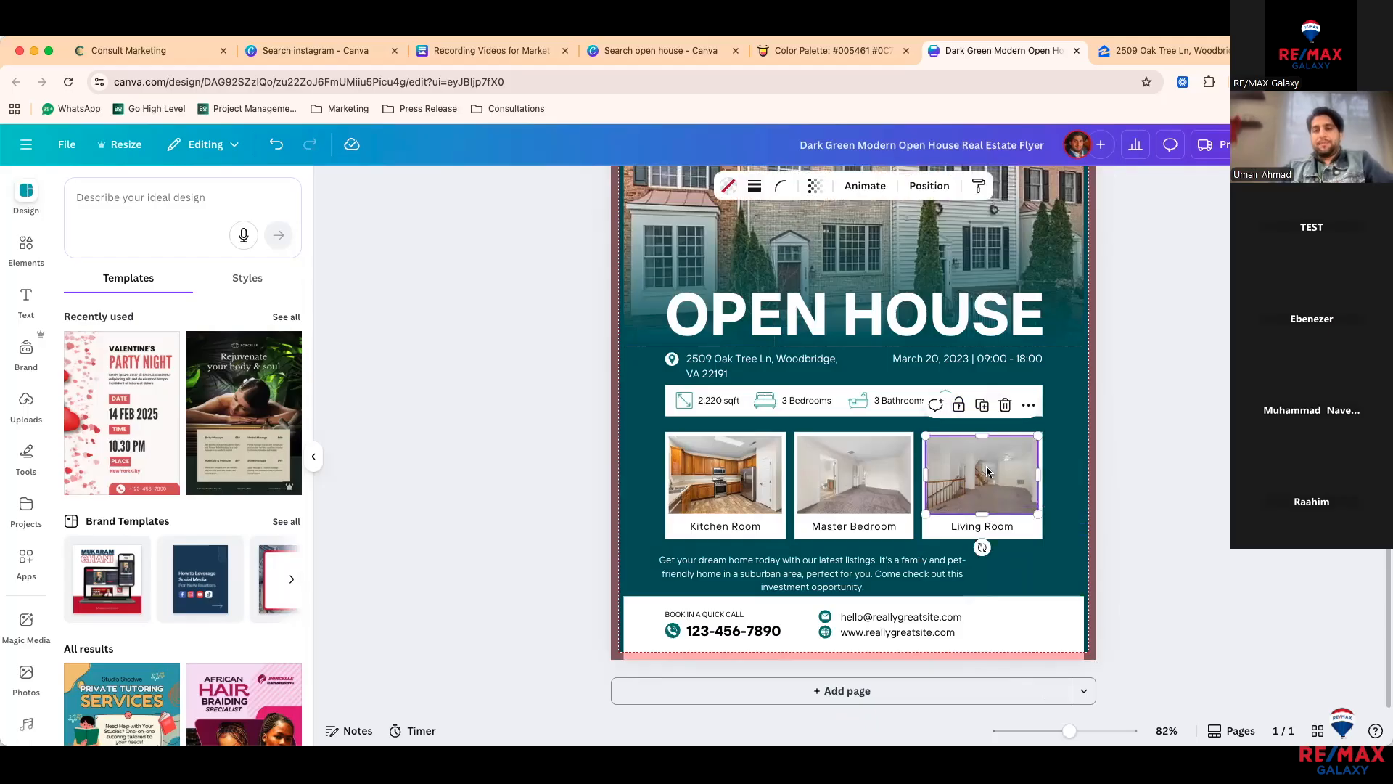
{"action": "key", "text": "BackSpace"}
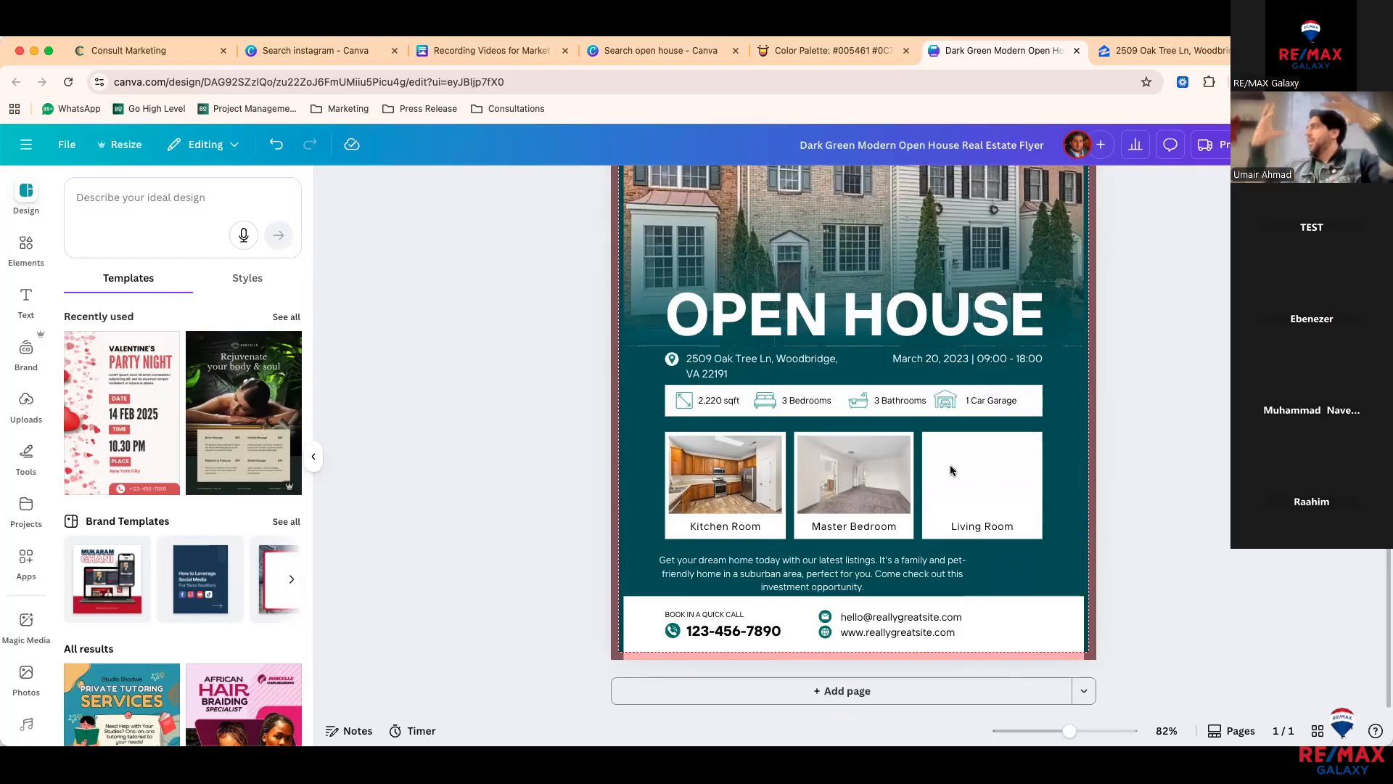
{"action": "left_click", "coordinate": [24, 249]}
{"action": "left_click", "coordinate": [279, 198]}
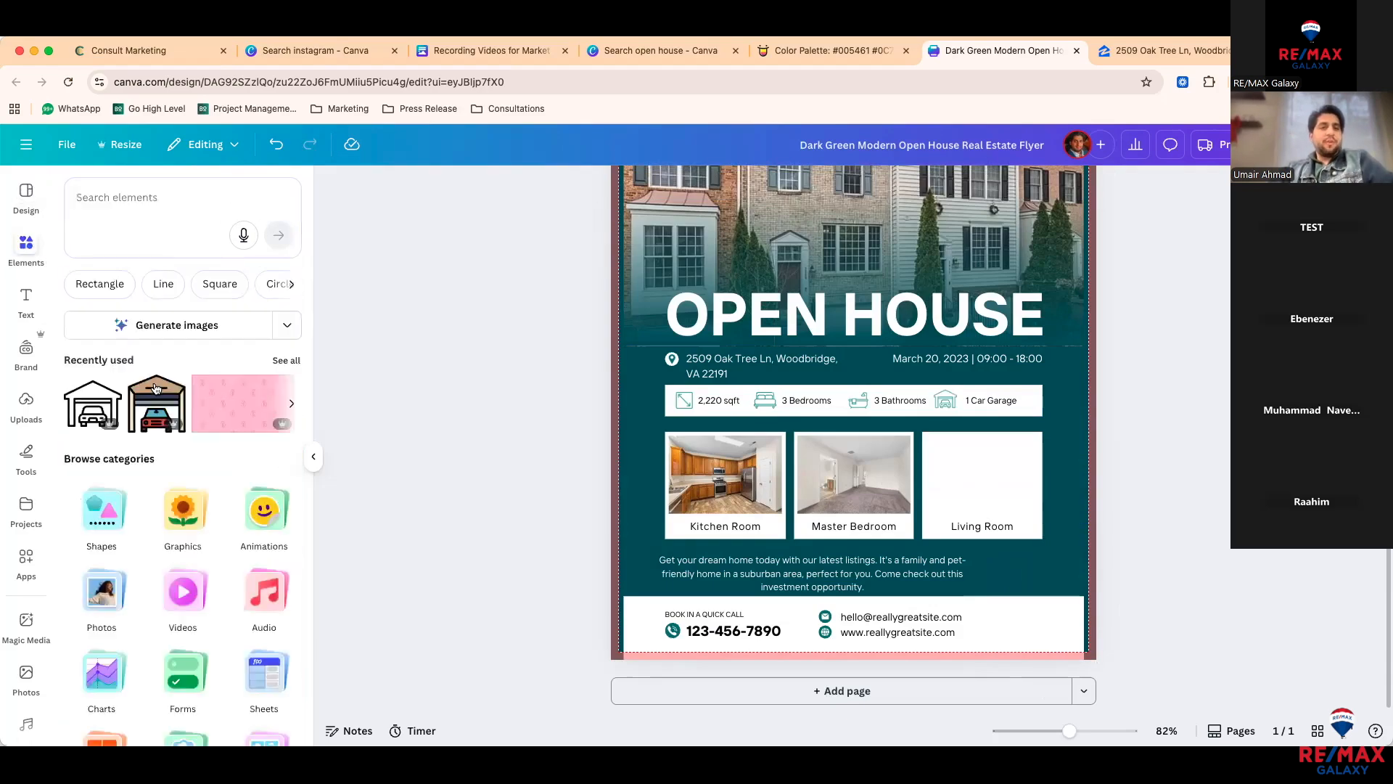
{"action": "left_click", "coordinate": [291, 285]}
{"action": "left_click", "coordinate": [291, 285]}
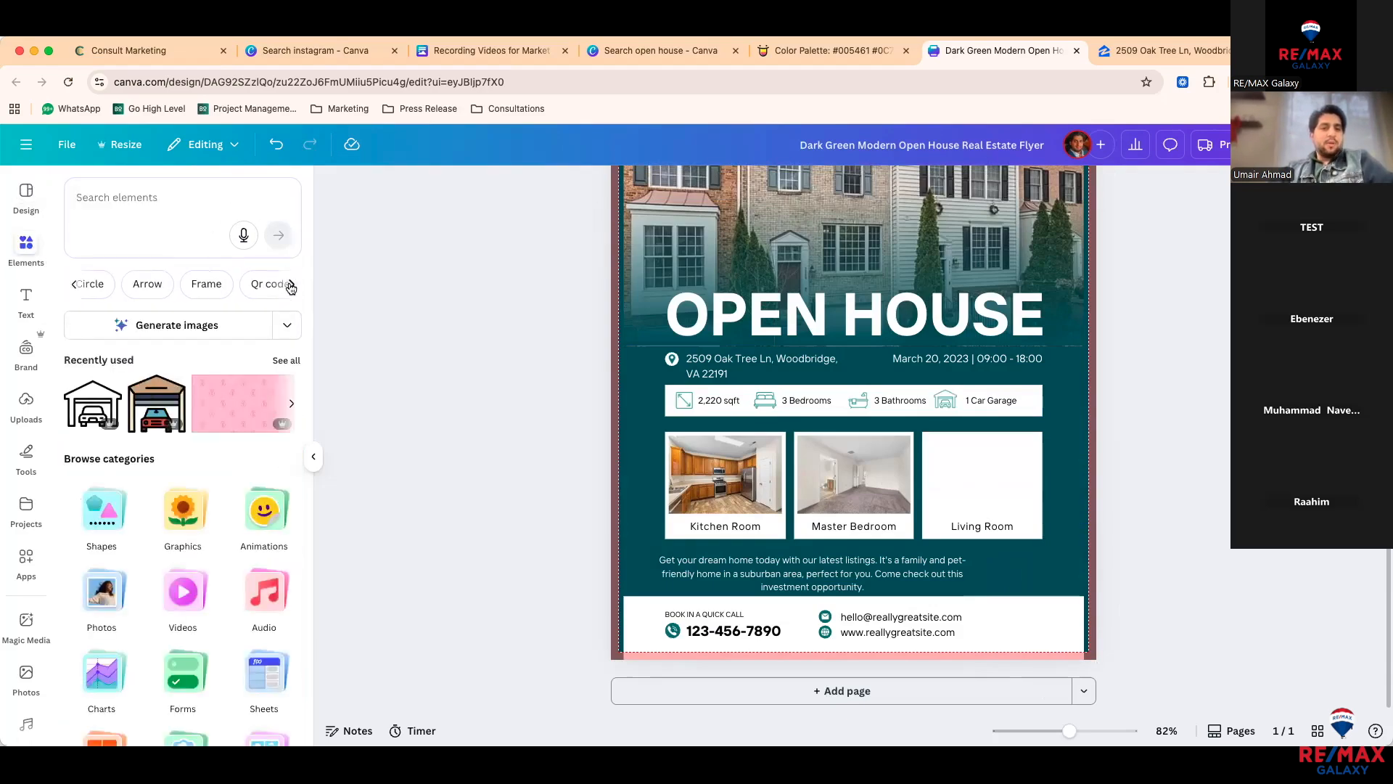
{"action": "left_click", "coordinate": [291, 286]}
{"action": "left_click", "coordinate": [291, 285]}
{"action": "left_click", "coordinate": [291, 285]}
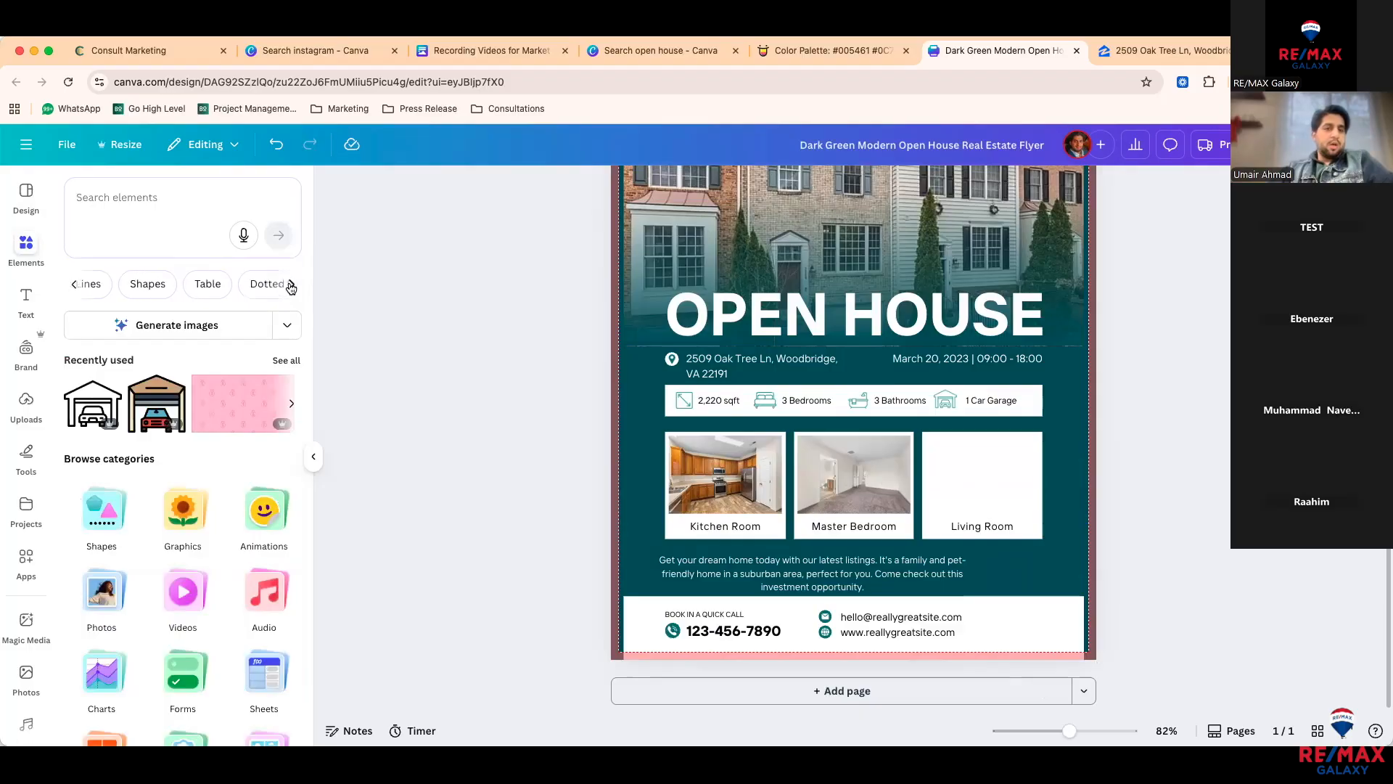
{"action": "left_click", "coordinate": [291, 285]}
{"action": "left_click", "coordinate": [290, 285]}
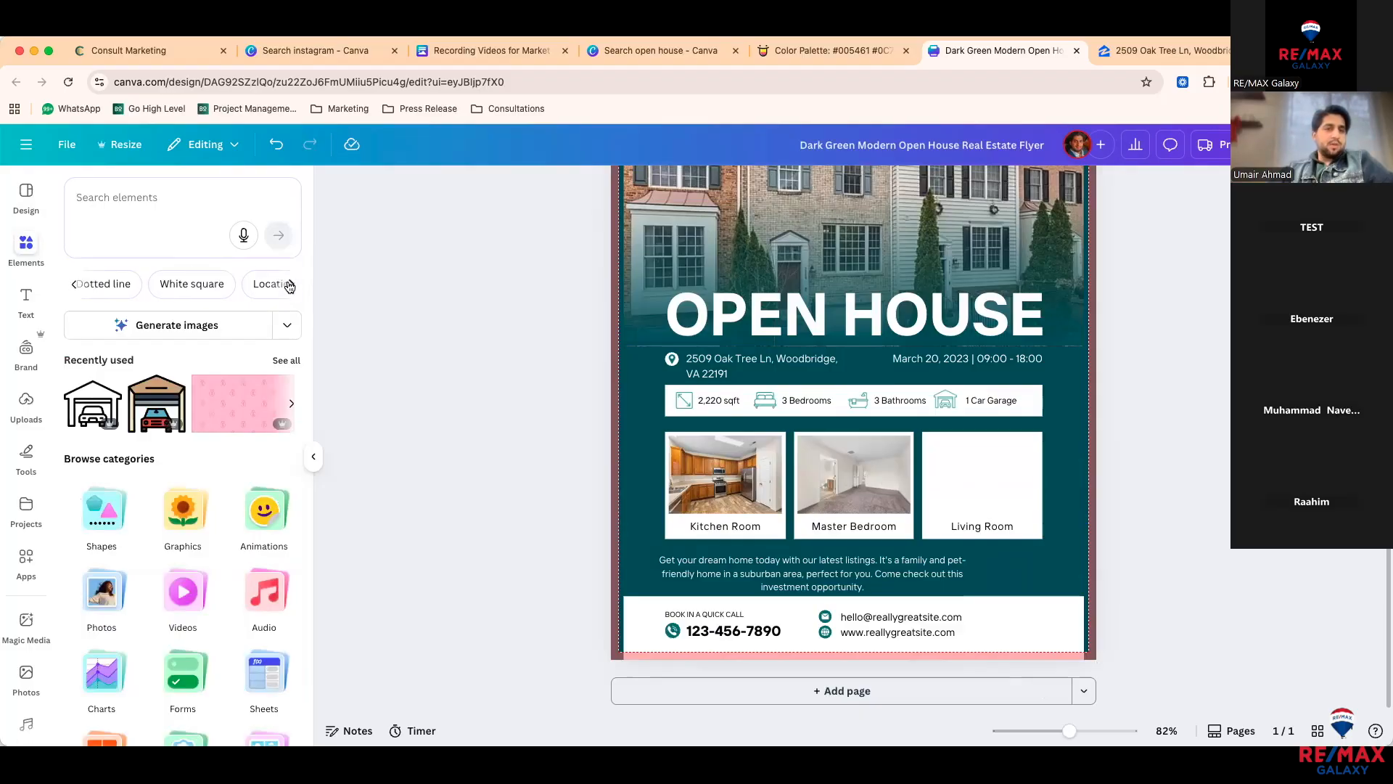
{"action": "left_click", "coordinate": [291, 285]}
Step: Search for 'fram', then open the Frames category from the element categories
{"action": "left_click", "coordinate": [161, 192]}
{"action": "type", "text": "fram"}
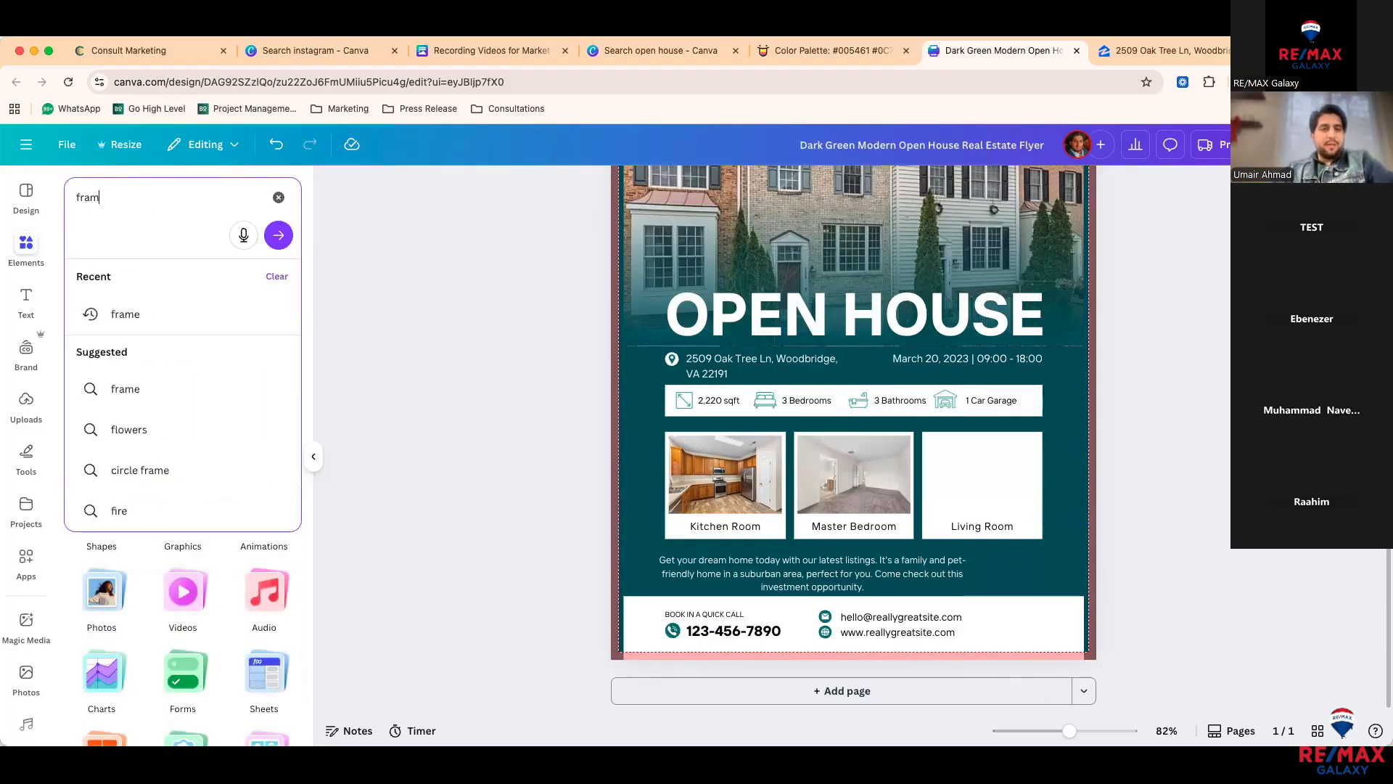
{"action": "left_click", "coordinate": [76, 640]}
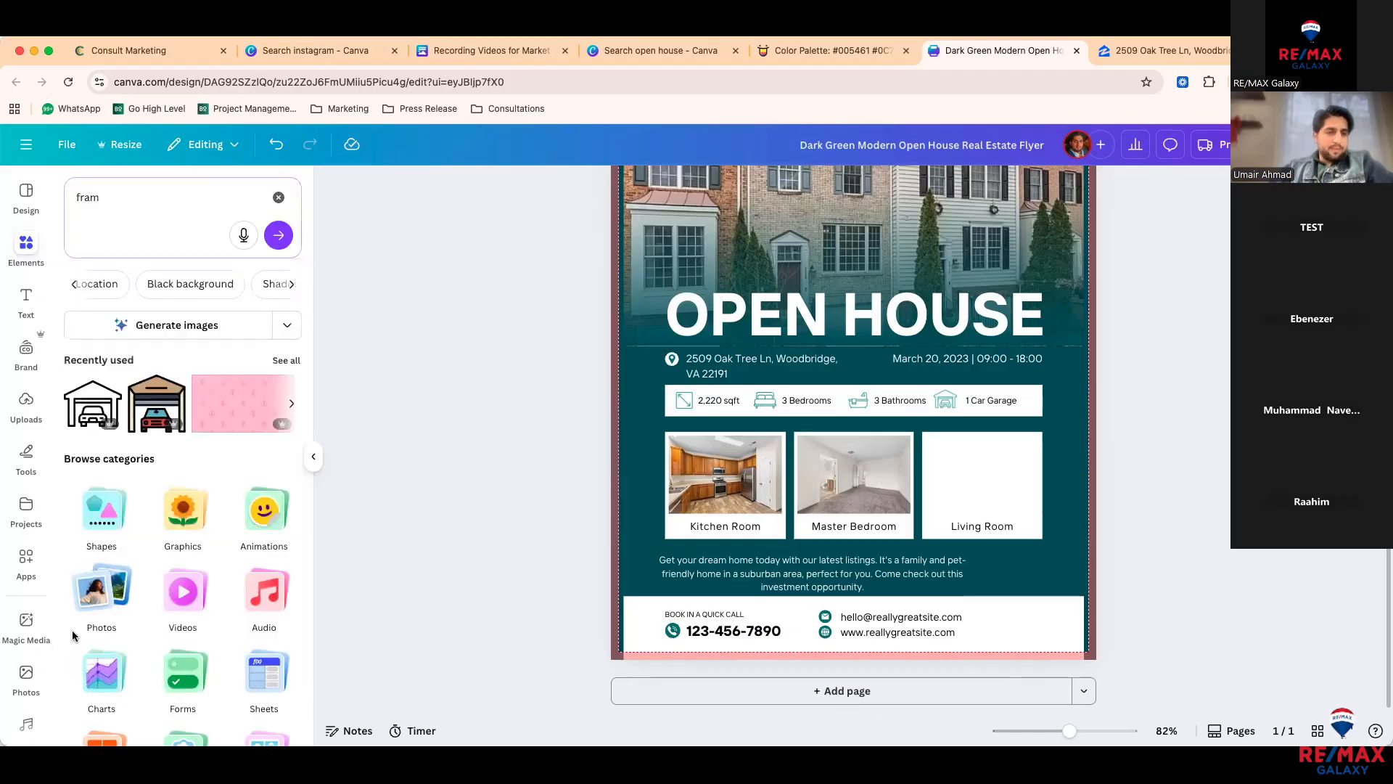
{"action": "left_click", "coordinate": [77, 186]}
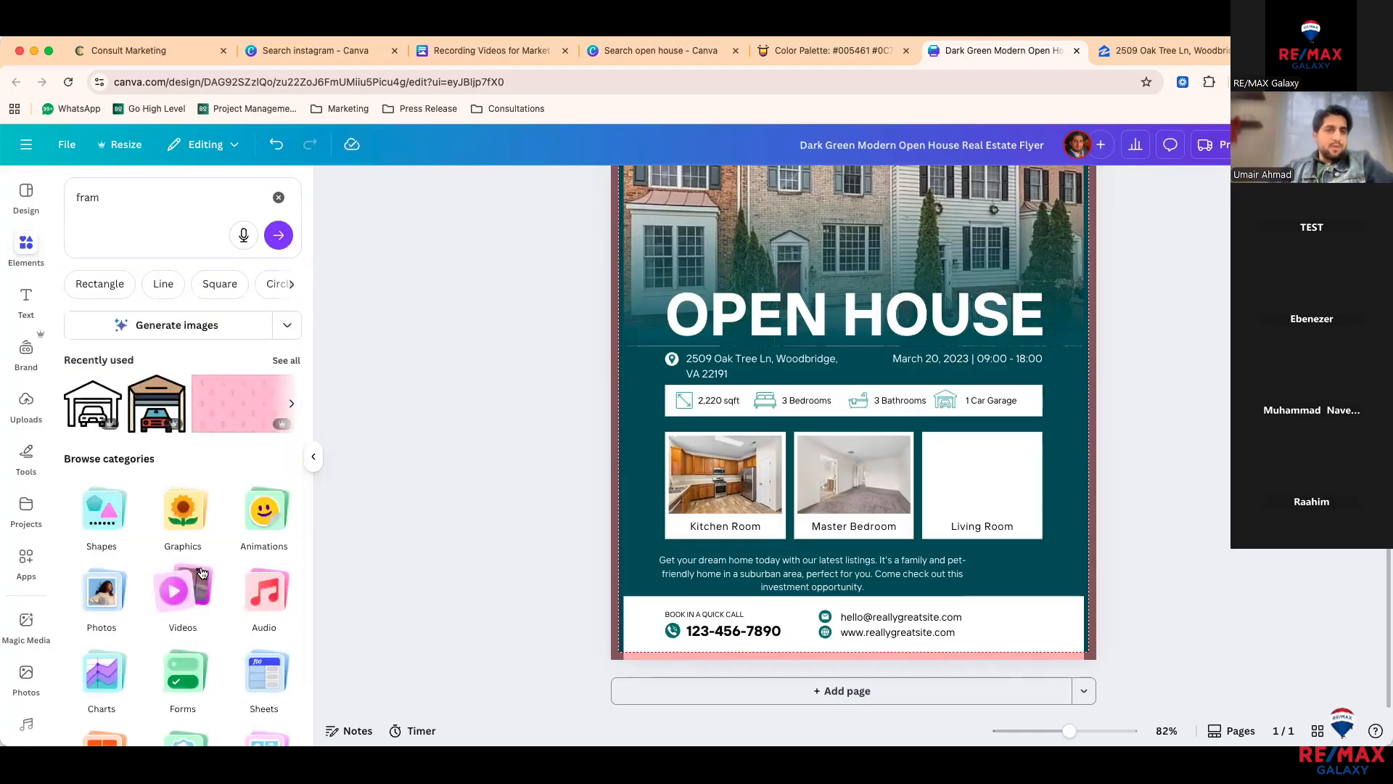
{"action": "scroll", "coordinate": [196, 581], "scroll_direction": "down", "scroll_amount": 3}
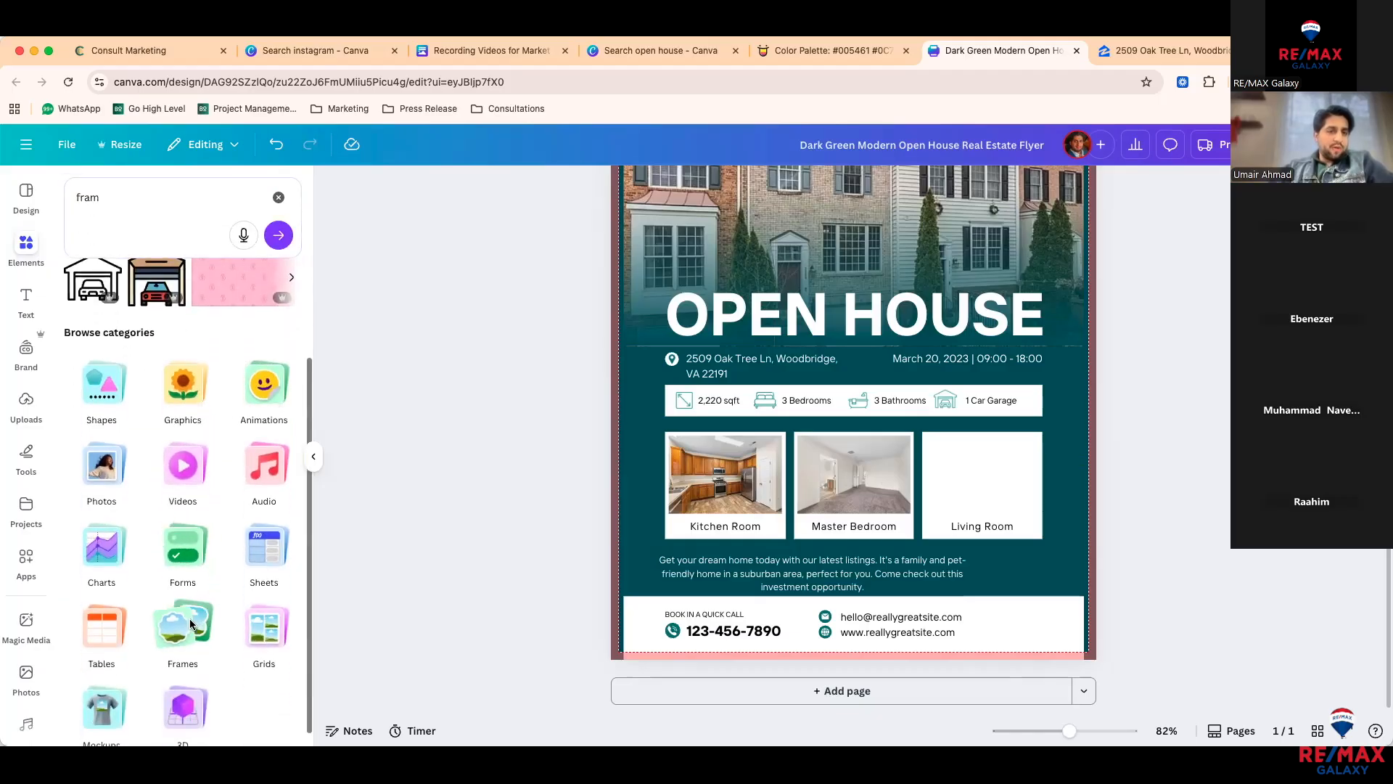
{"action": "left_click", "coordinate": [183, 628]}
Step: Search for 'heart' frames, add one to the flyer, then delete it
{"action": "left_click", "coordinate": [181, 234]}
{"action": "type", "text": "h"}
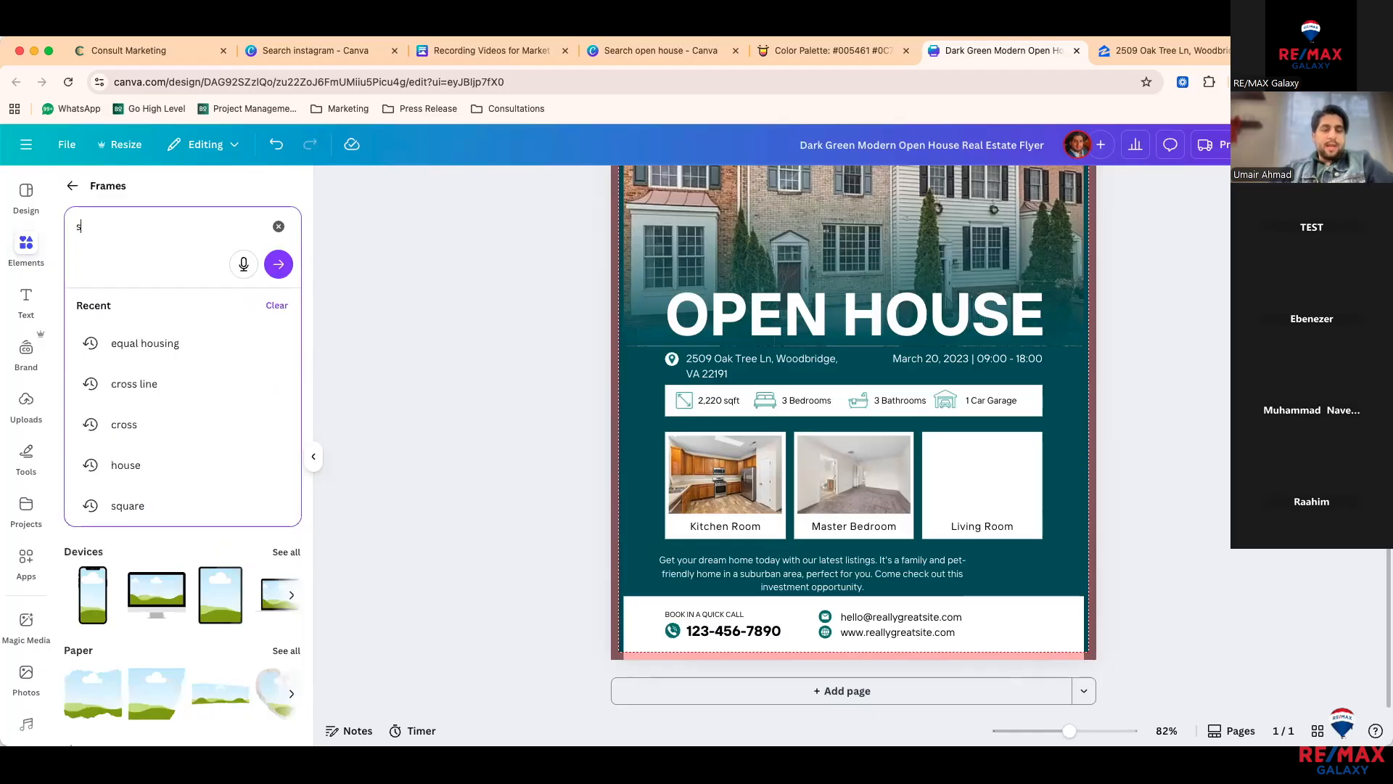
{"action": "key", "text": "BackSpace"}
{"action": "type", "text": "heart"}
{"action": "key", "text": "Return"}
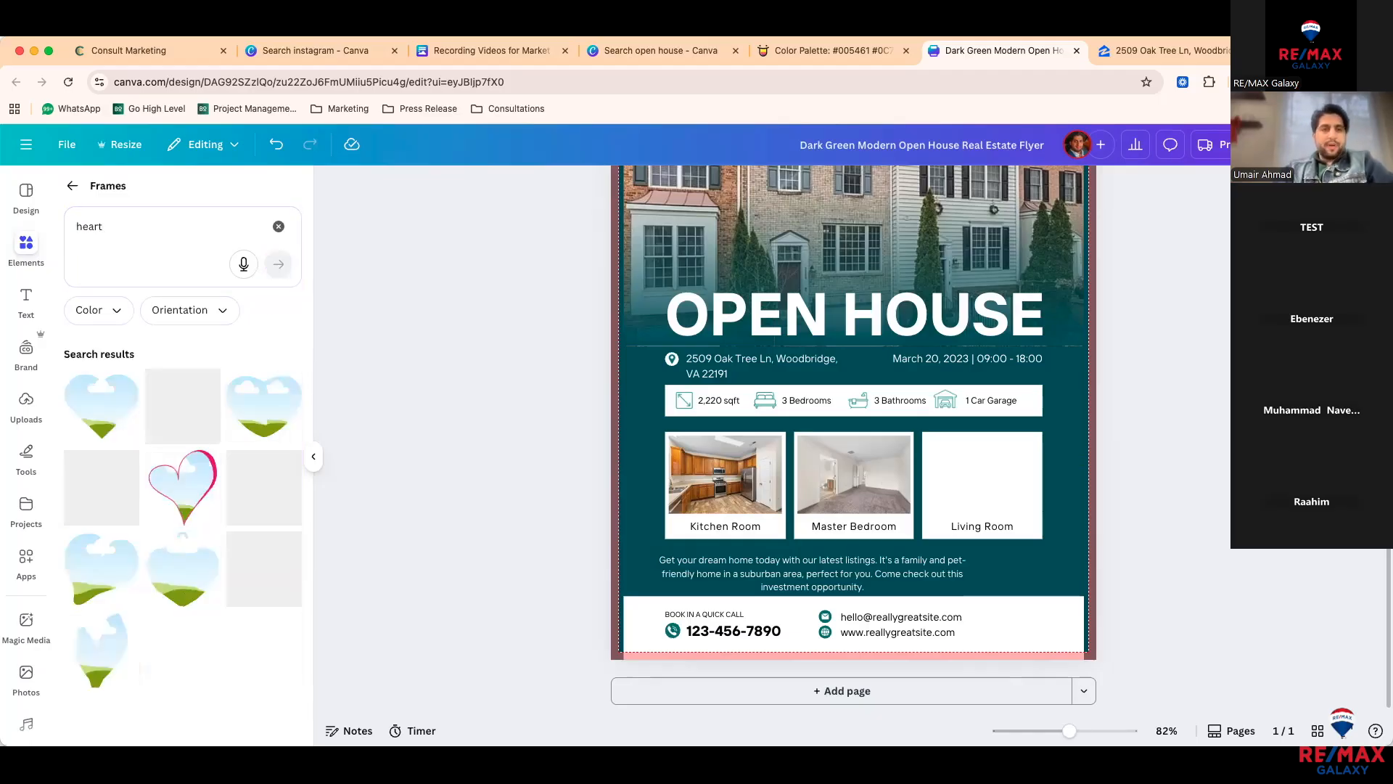
{"action": "left_click", "coordinate": [181, 410]}
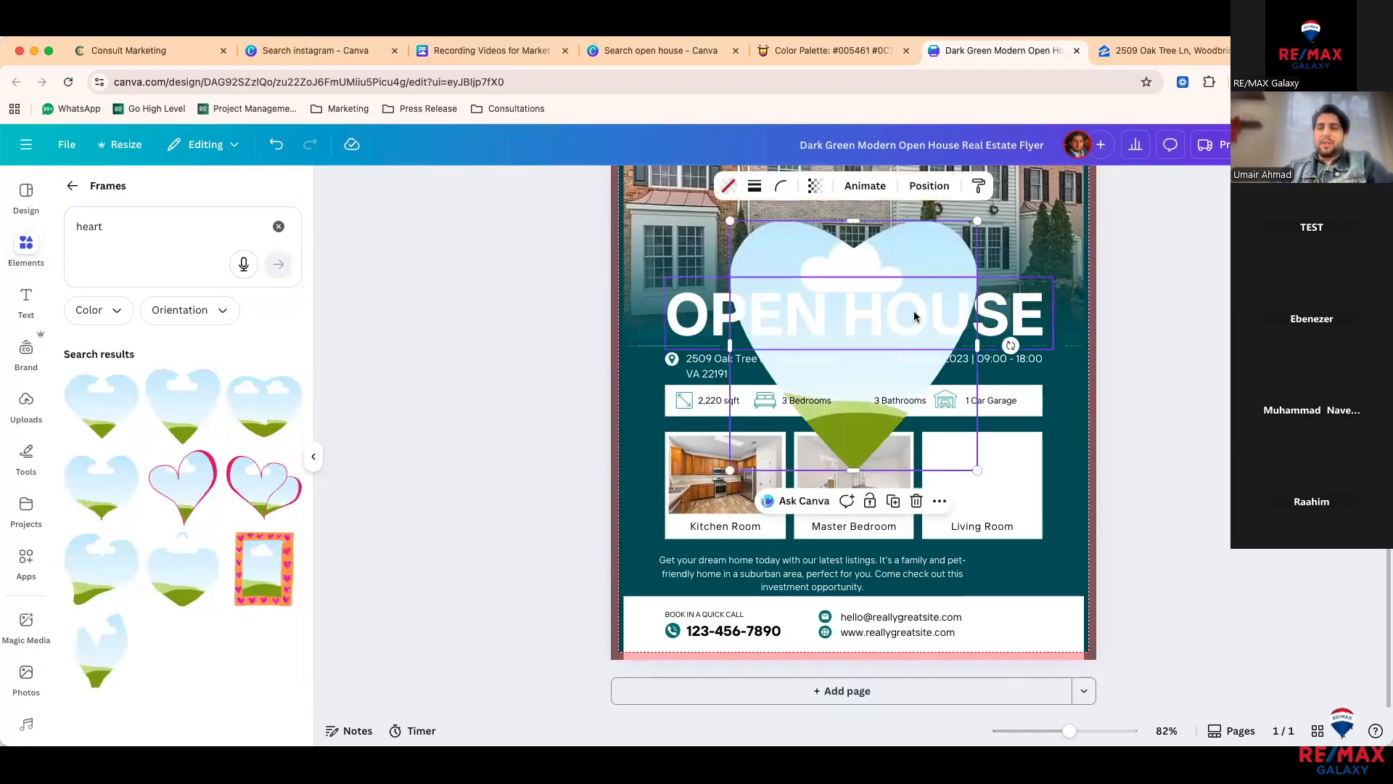
{"action": "left_click_drag", "start_coordinate": [744, 224], "coordinate": [948, 435]}
{"action": "key", "text": "Delete"}
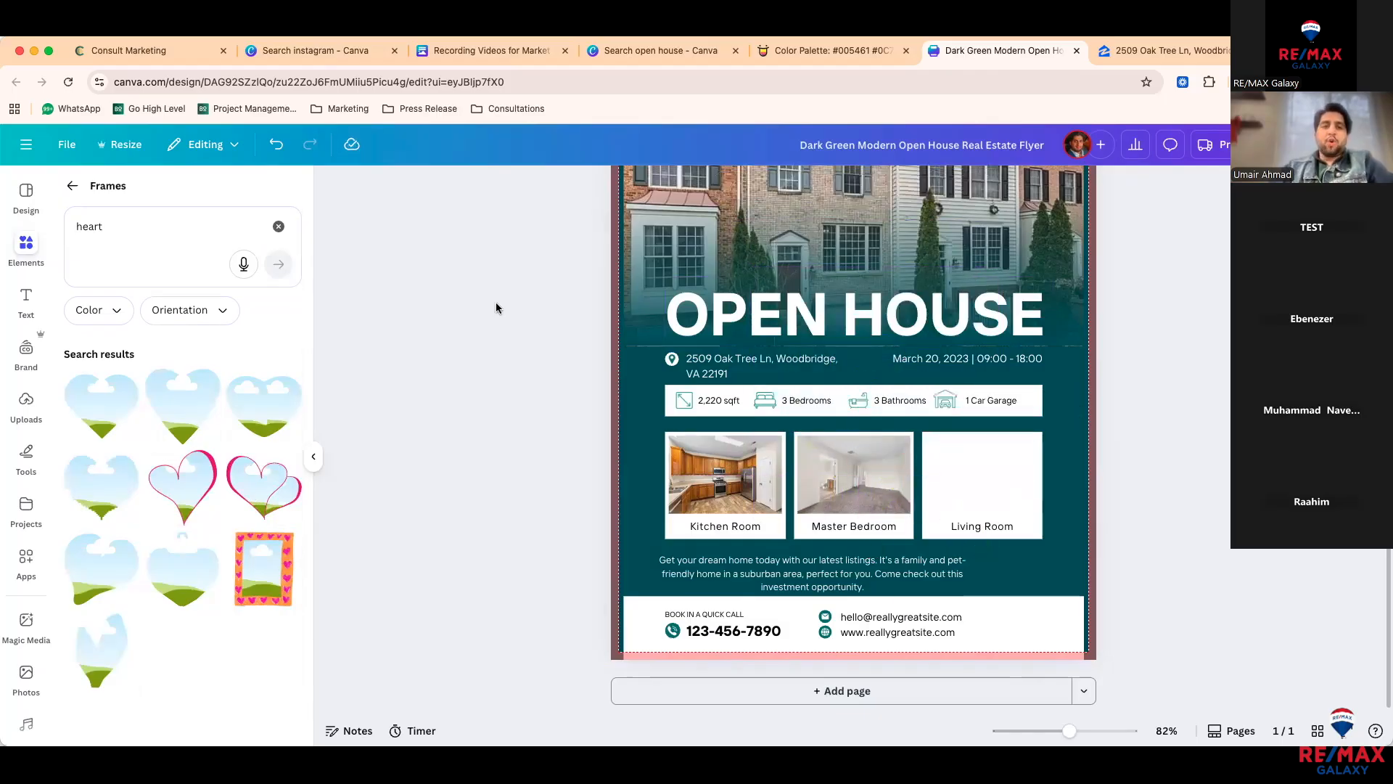
Step: Search for 'circle' frames, add one, and shrink it into the flyer's bottom-right corner
{"action": "triple_click", "coordinate": [150, 236]}
{"action": "type", "text": "circle"}
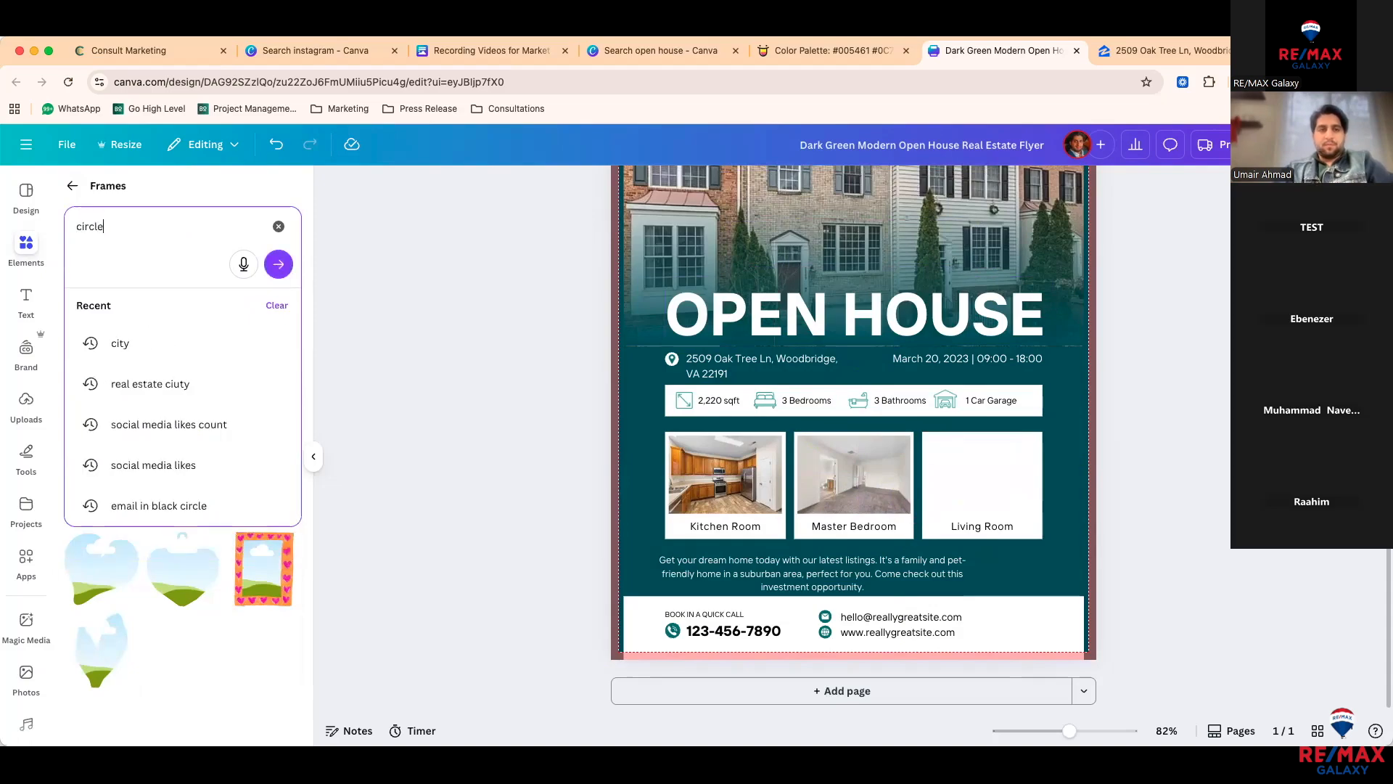
{"action": "key", "text": "Return"}
{"action": "left_click", "coordinate": [122, 409]}
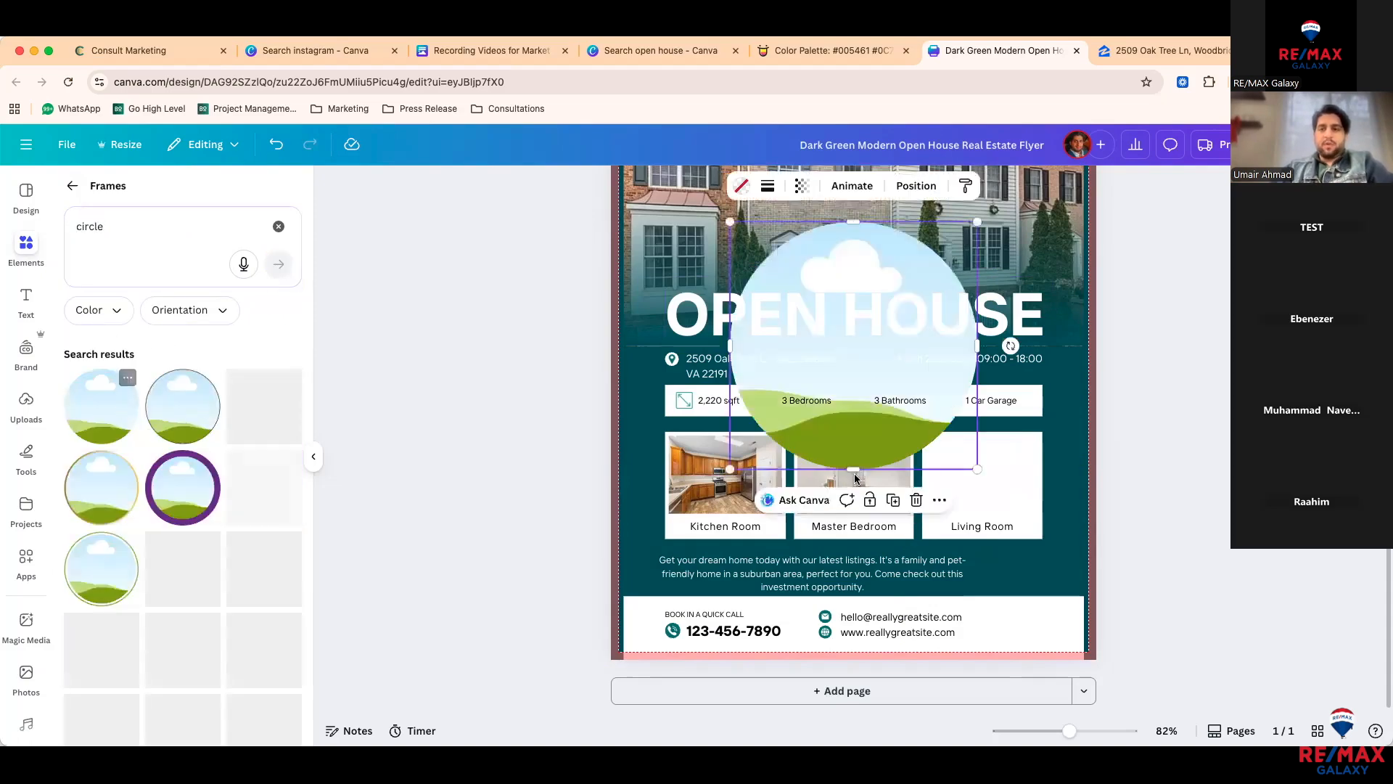
{"action": "left_click_drag", "start_coordinate": [886, 431], "coordinate": [941, 488]}
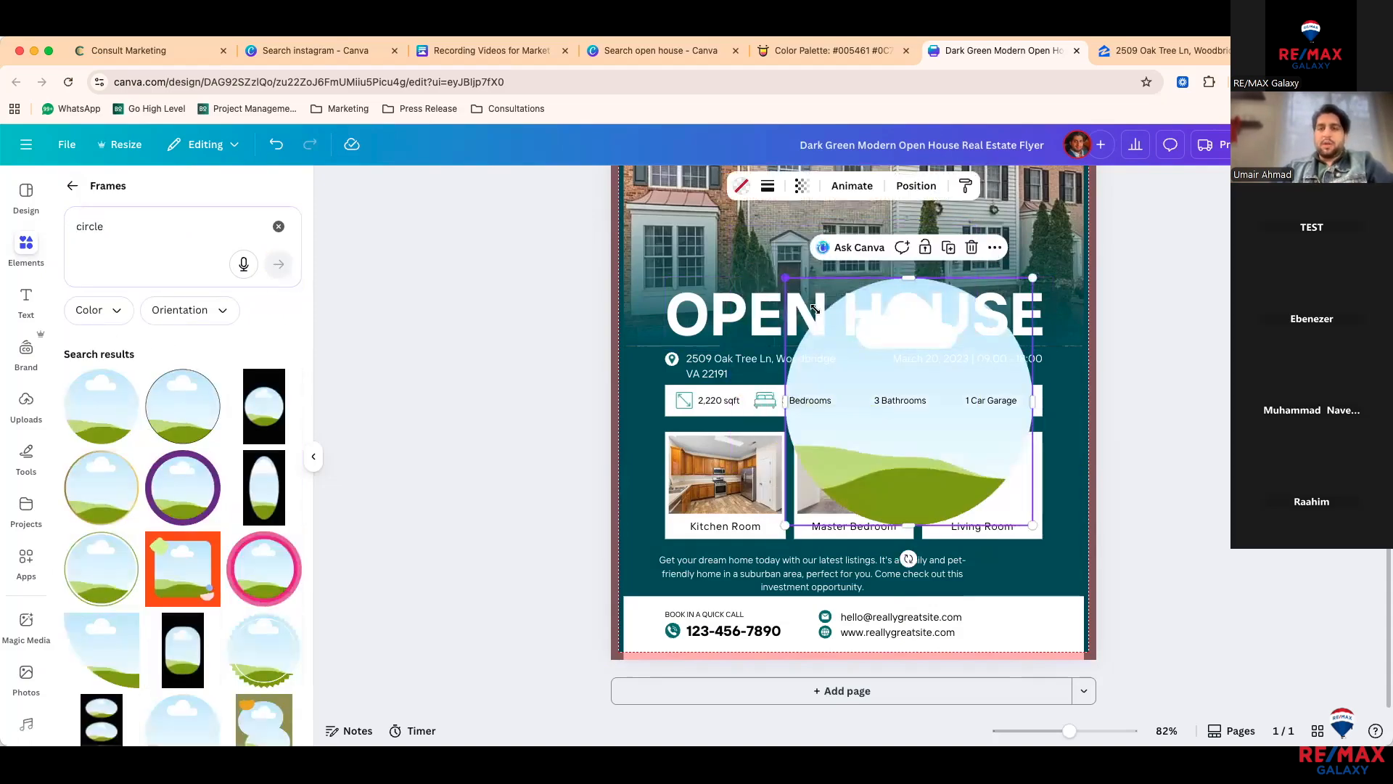
{"action": "left_click_drag", "start_coordinate": [805, 295], "coordinate": [943, 432]}
{"action": "left_click_drag", "start_coordinate": [993, 491], "coordinate": [1034, 615]}
{"action": "left_click_drag", "start_coordinate": [965, 540], "coordinate": [1020, 574]}
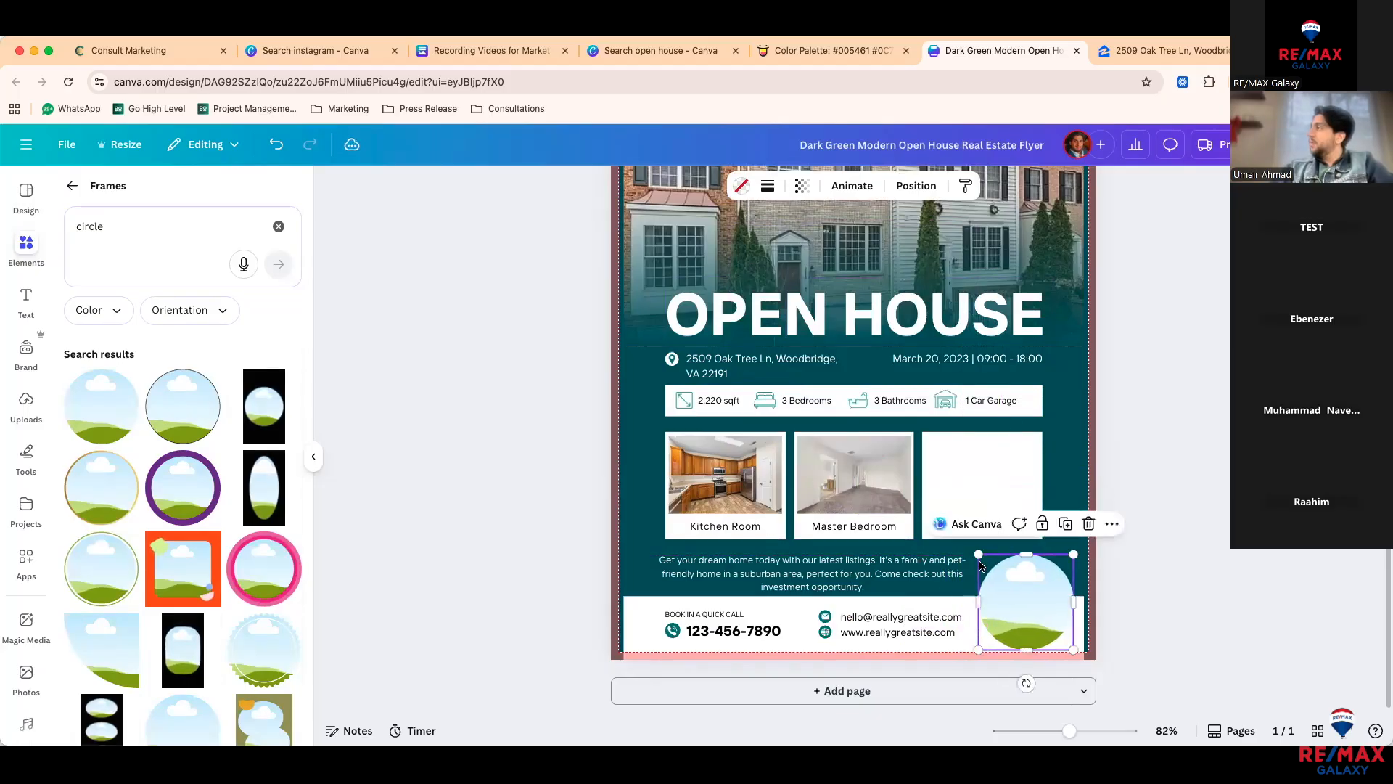
{"action": "left_click", "coordinate": [24, 421]}
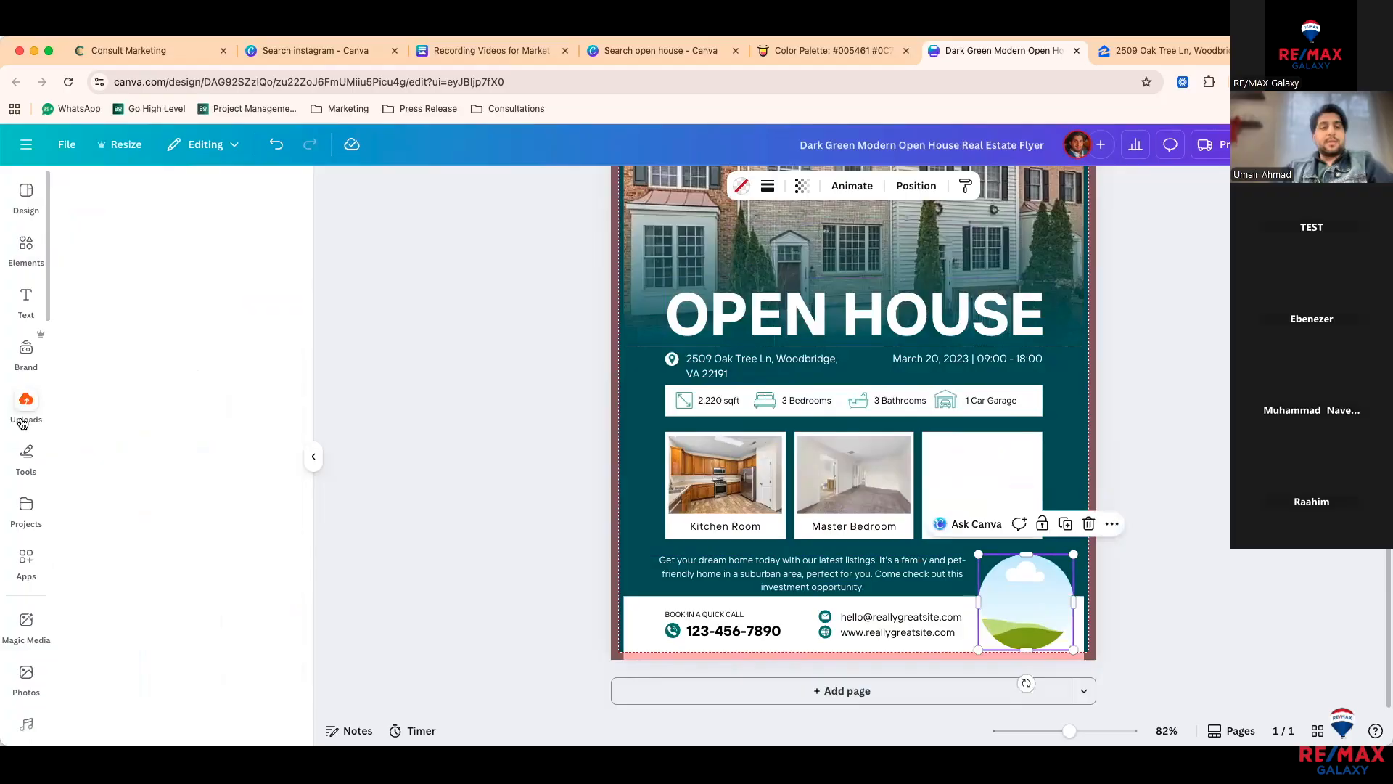
Step: Drag the brand kit headshot into the circle frame, then delete the frame
{"action": "left_click", "coordinate": [26, 351]}
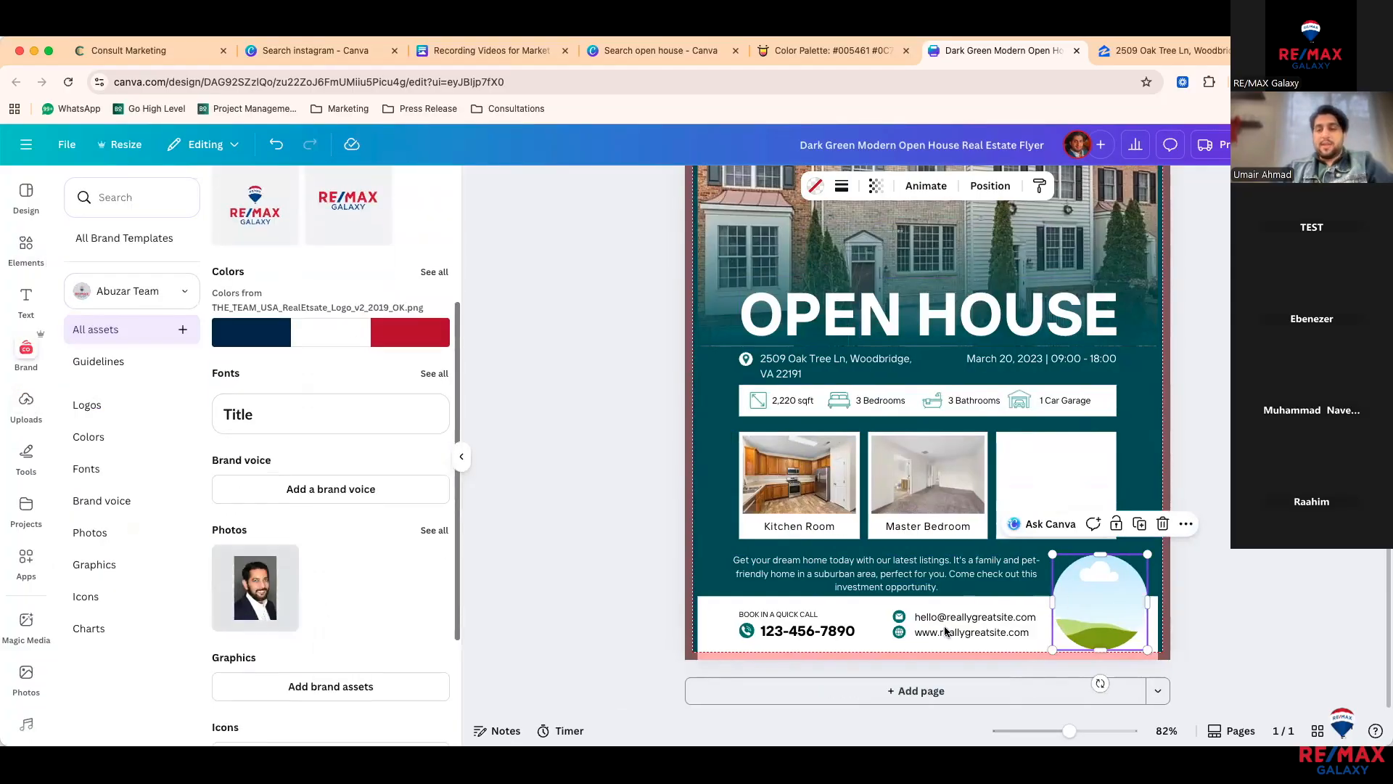
{"action": "left_click_drag", "start_coordinate": [253, 608], "coordinate": [1092, 615]}
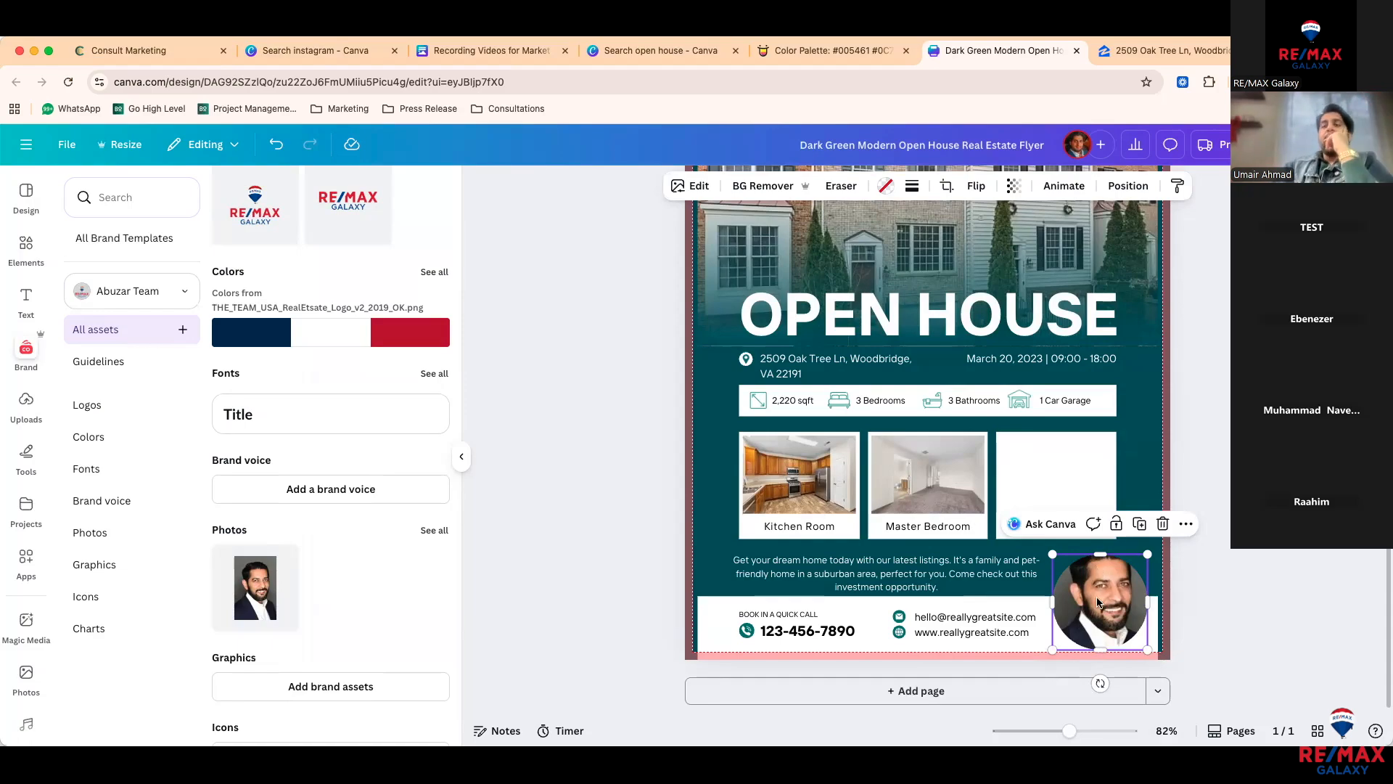
{"action": "key", "text": "Delete"}
{"action": "key", "text": "Delete"}
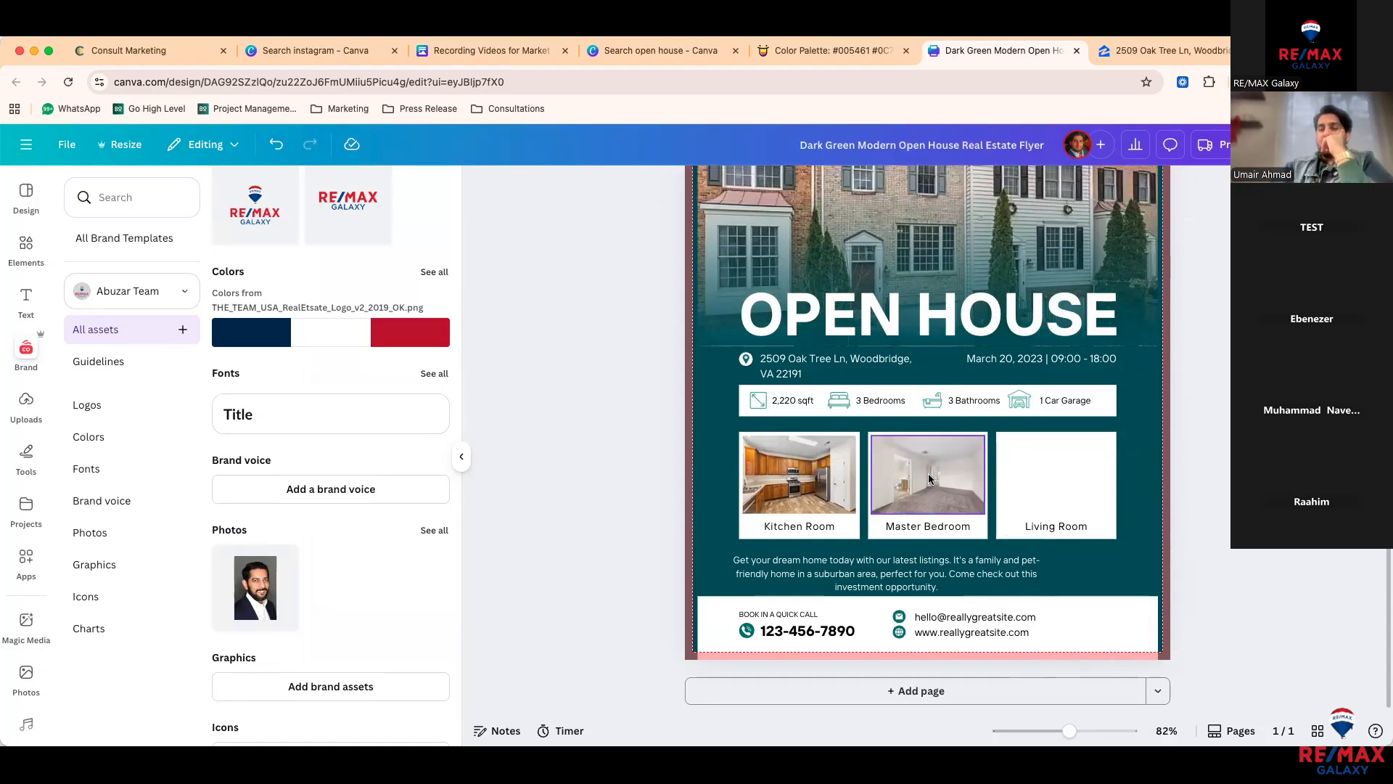
Step: Enlarge and lower the Master Bedroom photo so it overlaps its card, and round its corners
{"action": "left_click_drag", "start_coordinate": [929, 475], "coordinate": [1041, 550]}
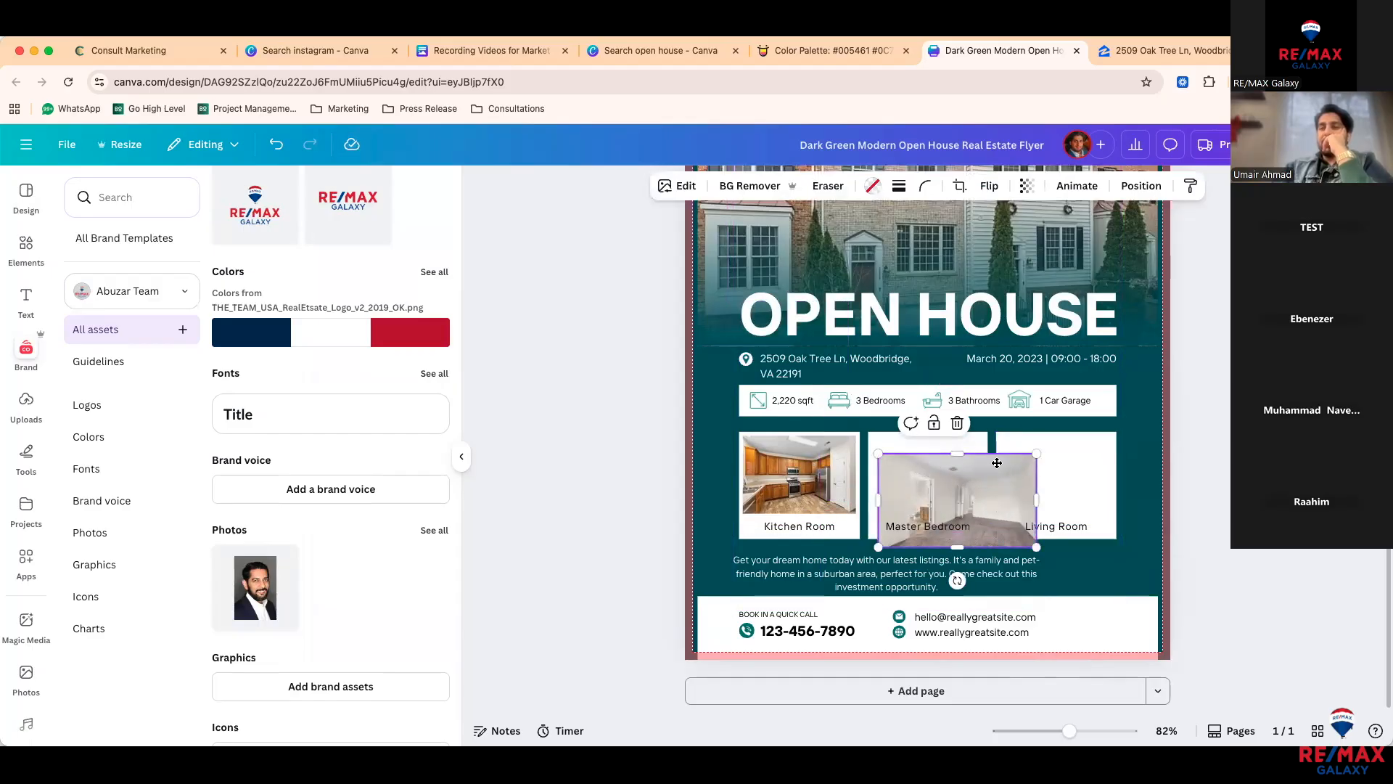
{"action": "left_click_drag", "start_coordinate": [980, 506], "coordinate": [1002, 469]}
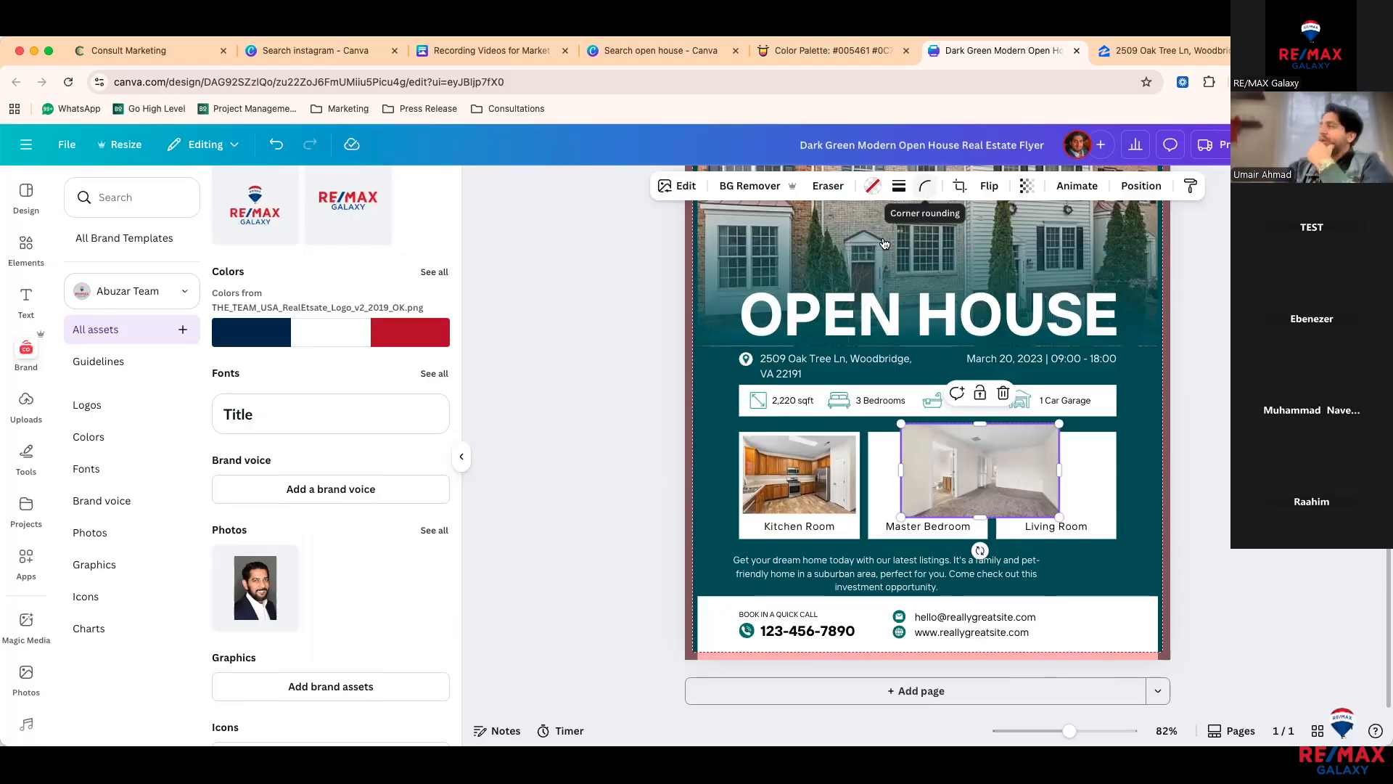
{"action": "left_click", "coordinate": [928, 190]}
{"action": "mouse_move", "coordinate": [846, 245]}
{"action": "left_mouse_down"}
{"action": "mouse_move", "coordinate": [983, 249]}
{"action": "mouse_move", "coordinate": [865, 250]}
{"action": "left_mouse_up"}
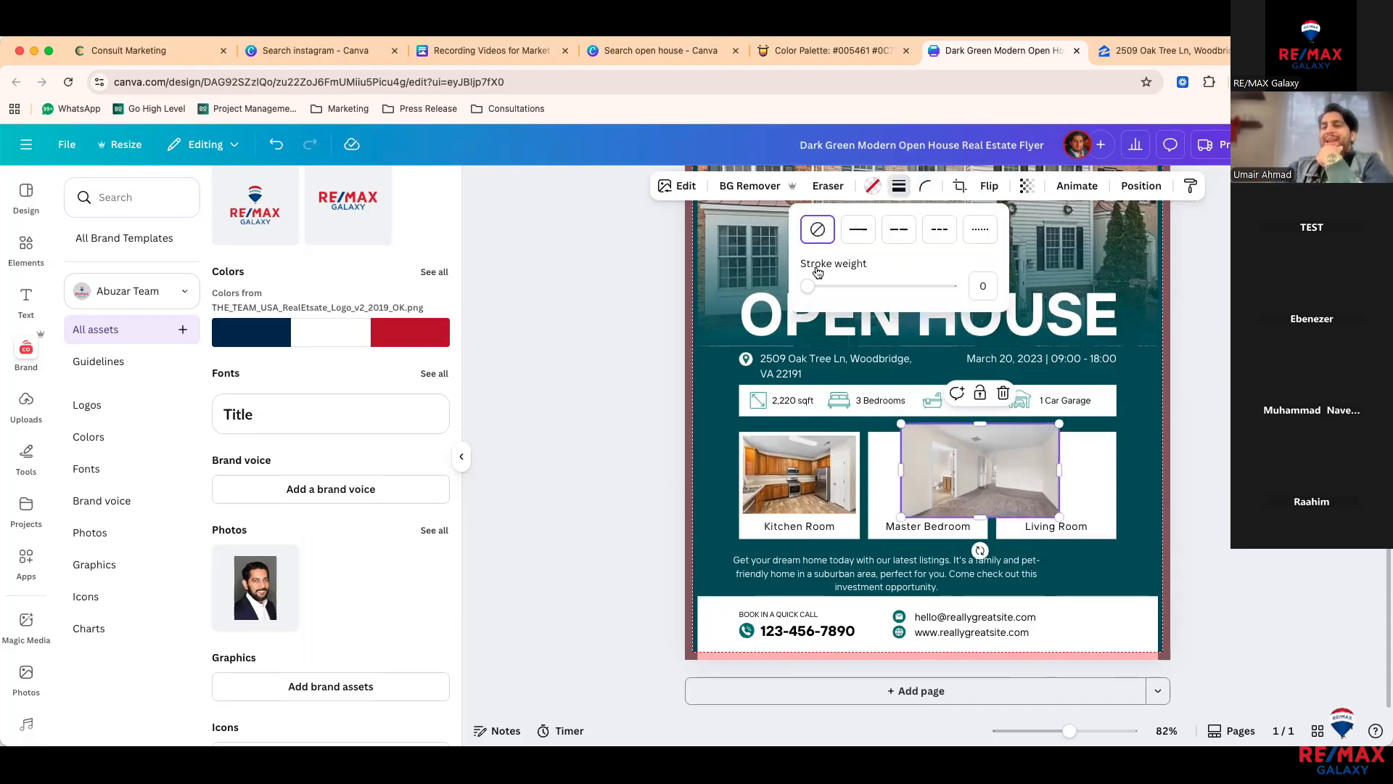
Step: Try a black border of thickness 4 on the bedroom photo, then undo it
{"action": "left_click_drag", "start_coordinate": [807, 286], "coordinate": [811, 287]}
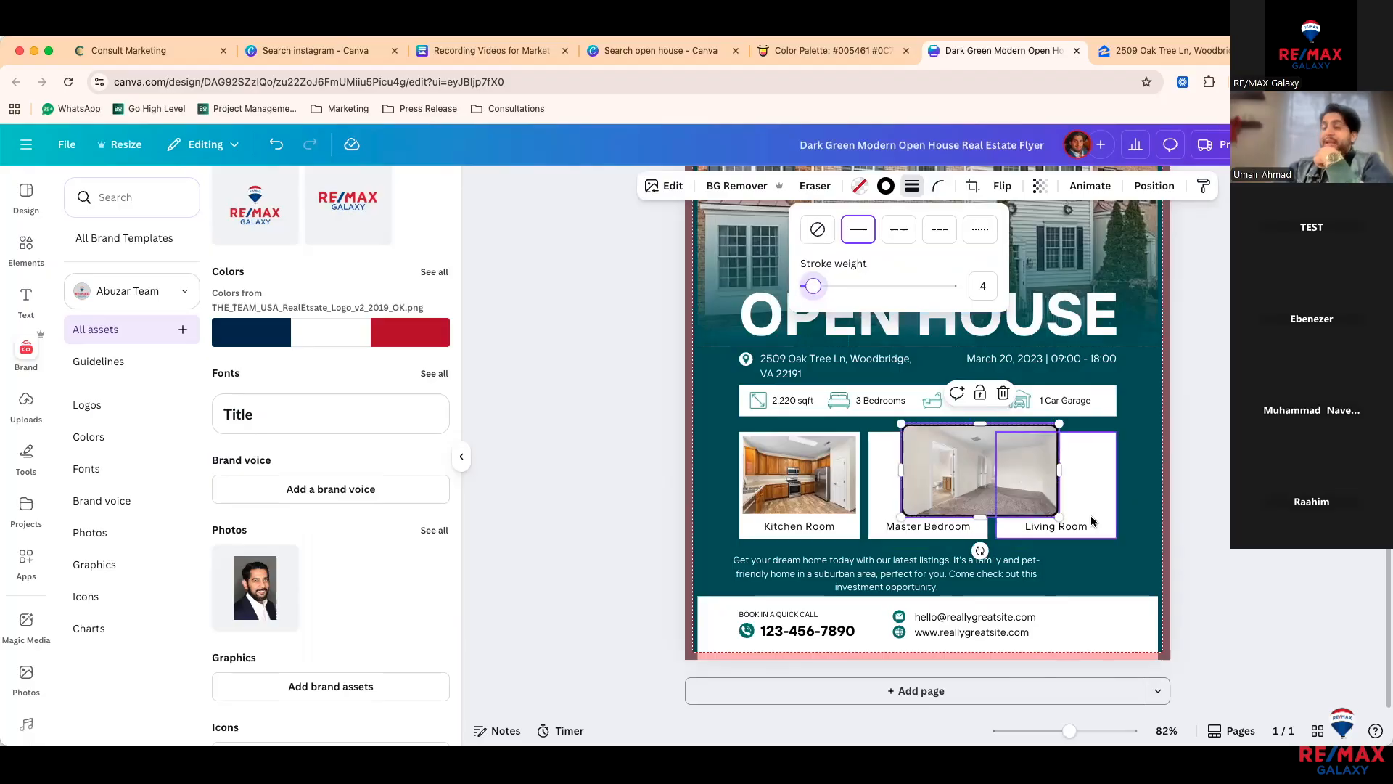
{"action": "left_click", "coordinate": [652, 510]}
{"action": "key", "text": "super+z"}
Step: Undo the bedroom photo's resize and select both the Kitchen and Master Bedroom photos
{"action": "key", "text": "super+shift+z"}
{"action": "key", "text": "super+shift+z"}
{"action": "key", "text": "super+shift+z"}
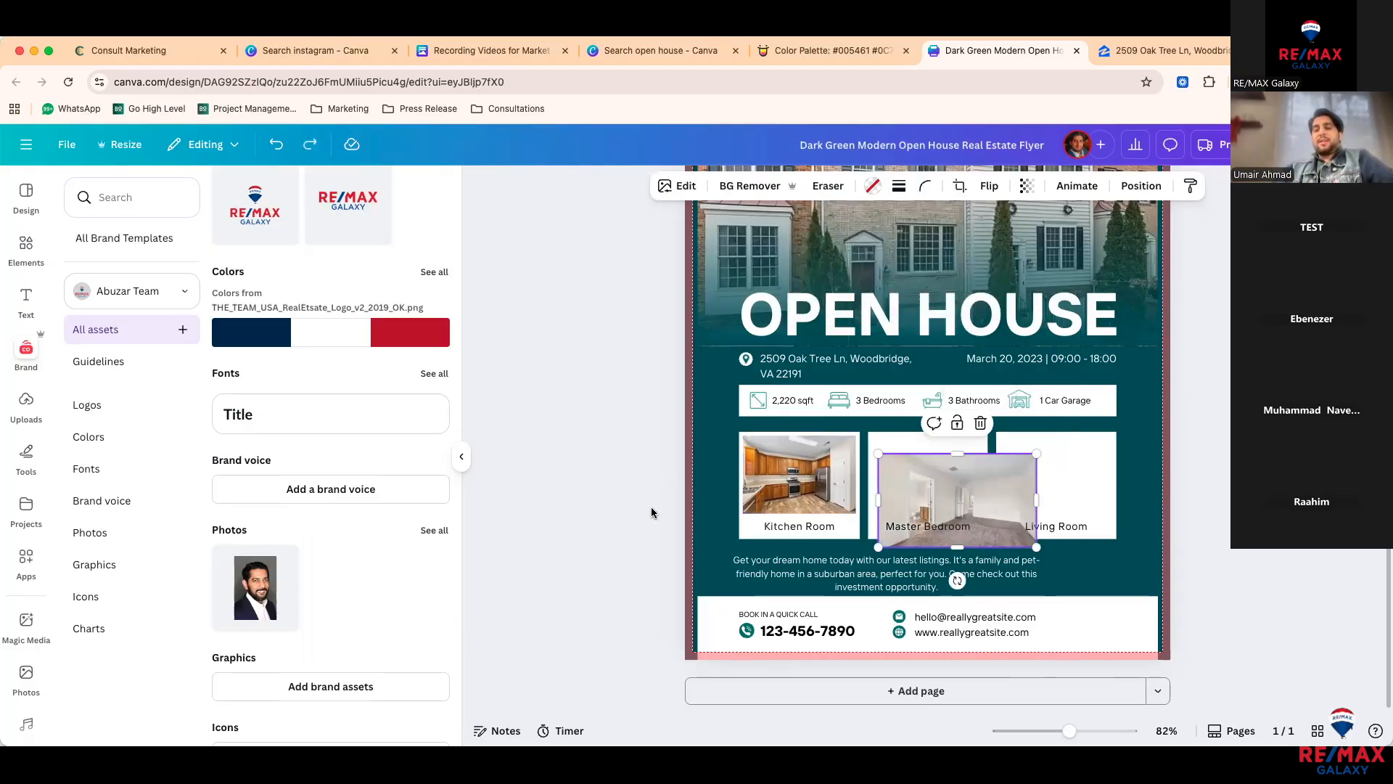
{"action": "left_click", "coordinate": [653, 513]}
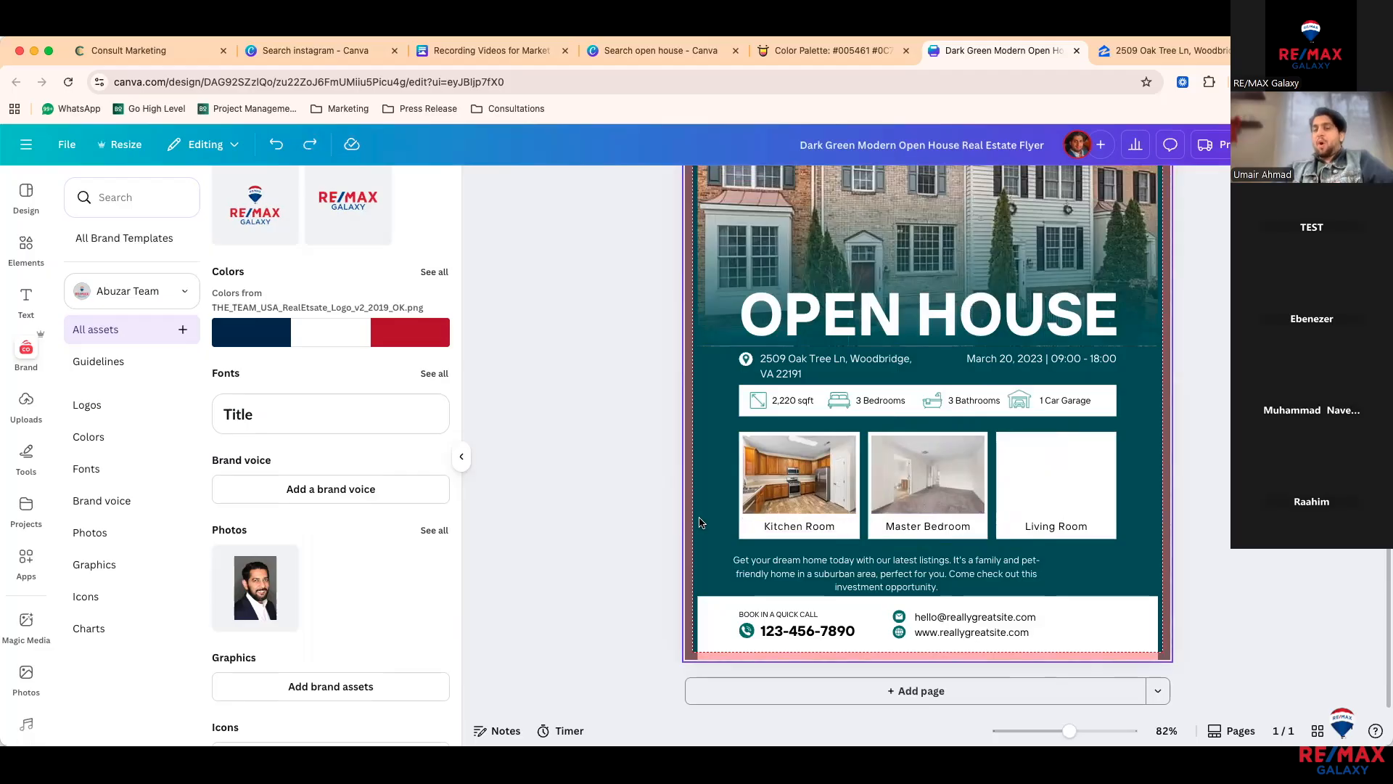
{"action": "left_click_drag", "start_coordinate": [656, 538], "coordinate": [963, 531]}
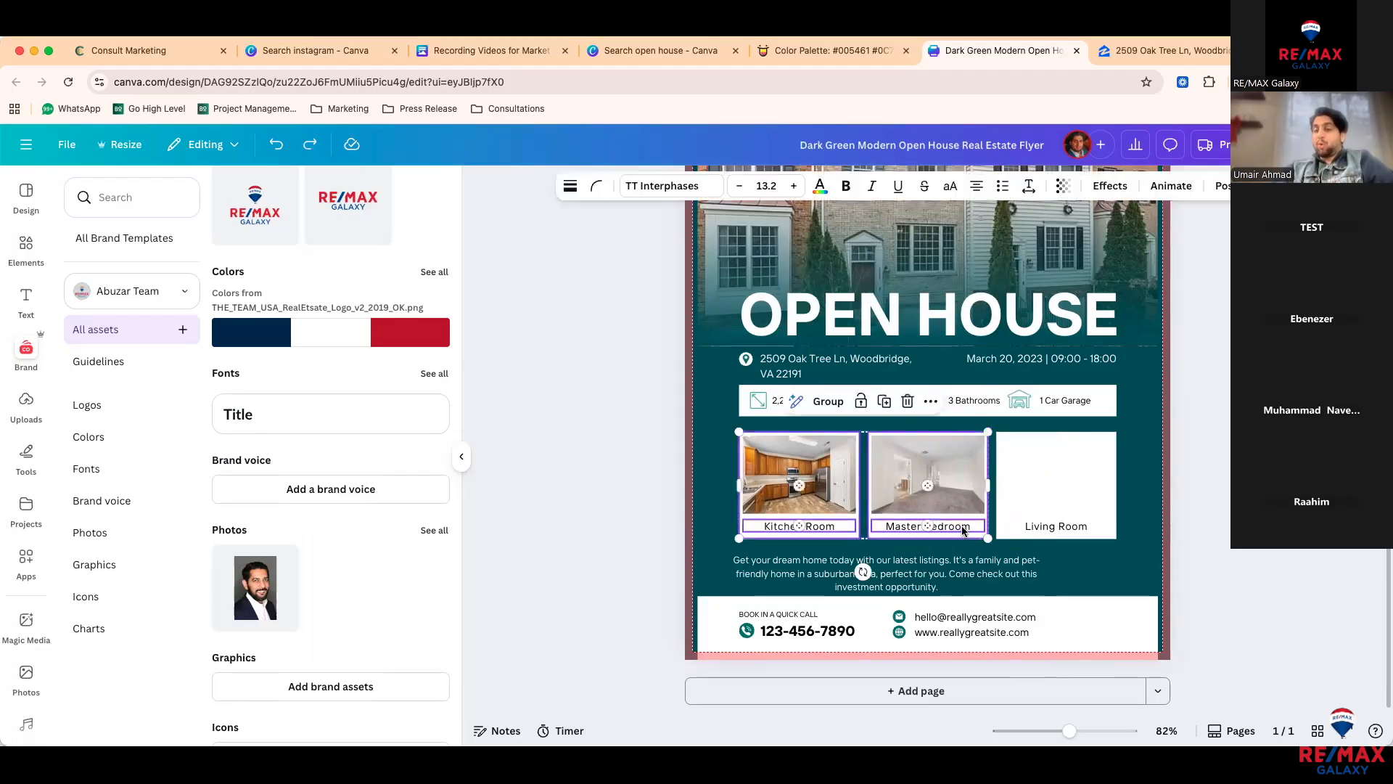
{"action": "left_click", "coordinate": [861, 400]}
{"action": "left_click_drag", "start_coordinate": [587, 493], "coordinate": [883, 489]}
Step: Try corner rounding of 26 on both room photos, then undo it and clear the selection
{"action": "left_click", "coordinate": [855, 186]}
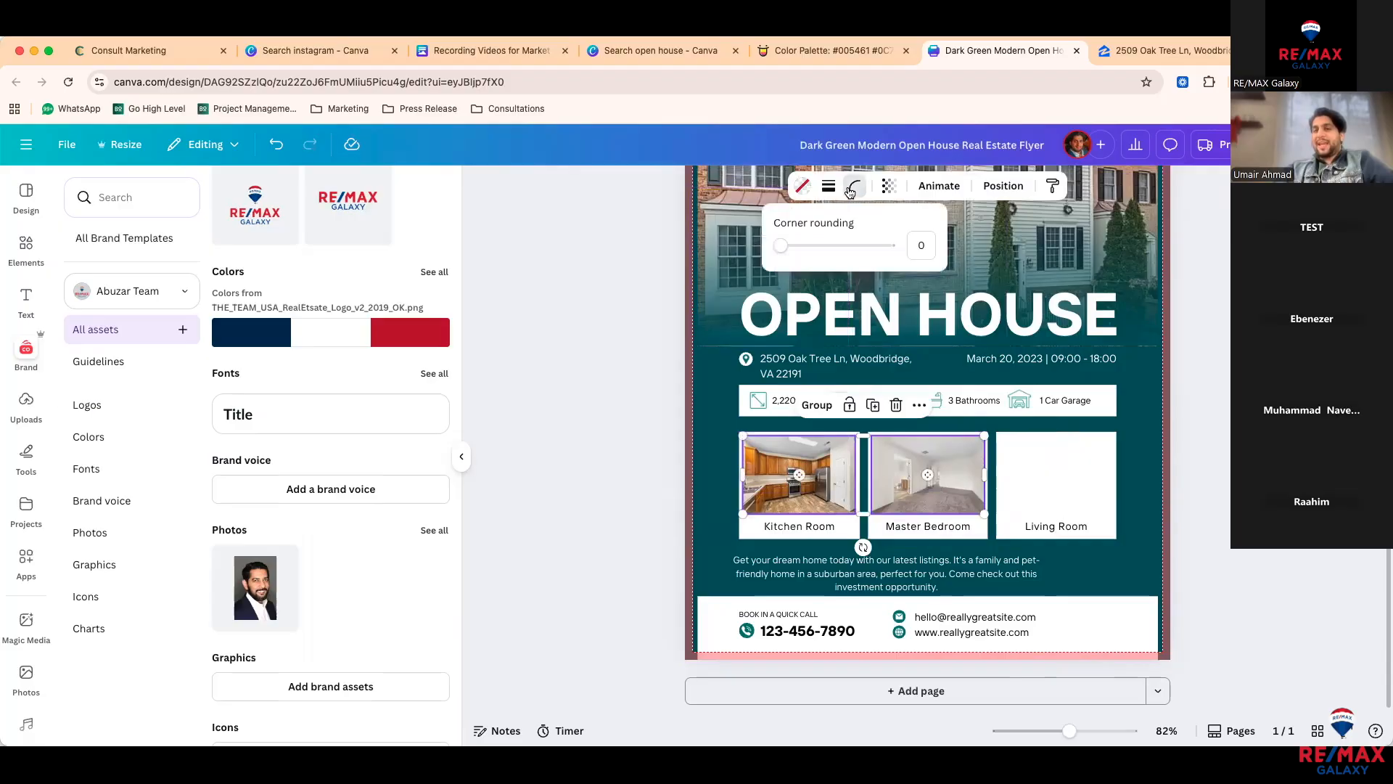
{"action": "left_click_drag", "start_coordinate": [800, 245], "coordinate": [809, 247]}
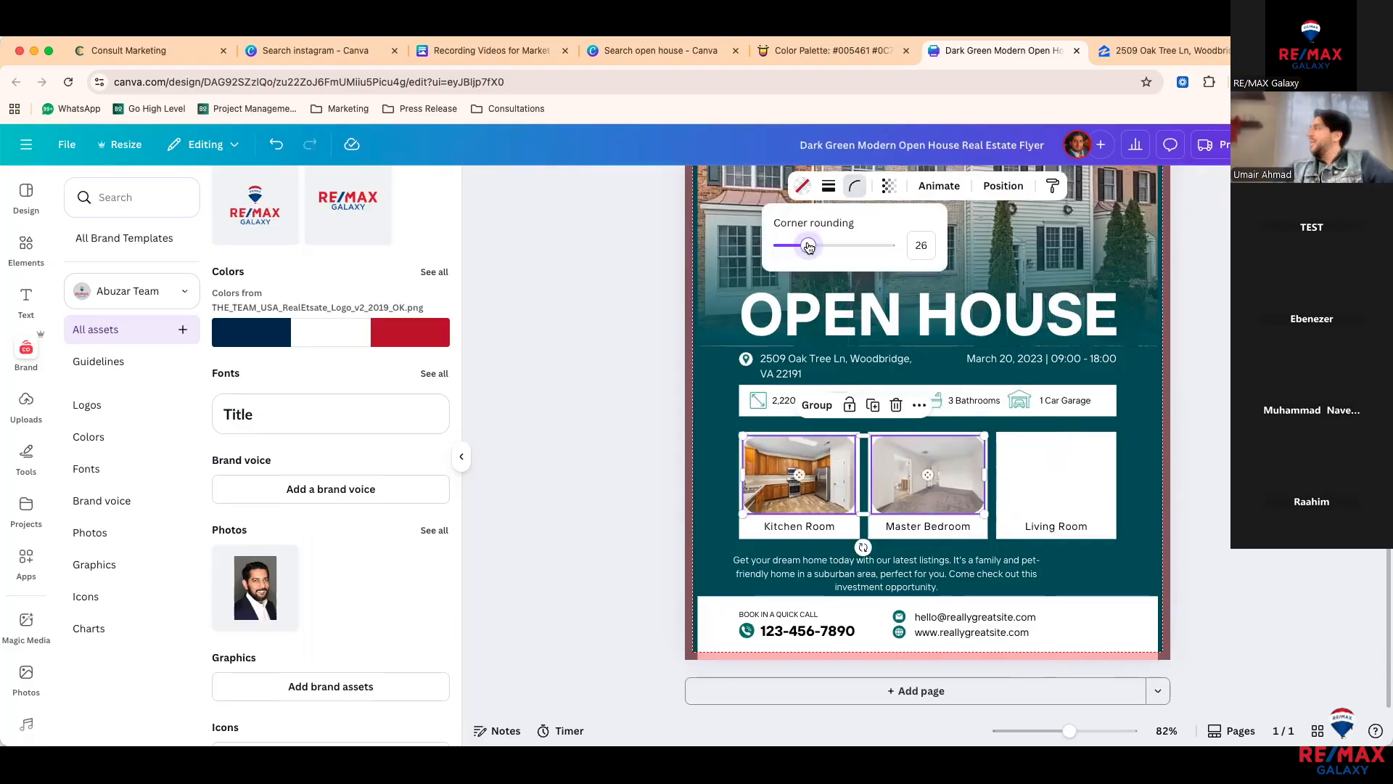
{"action": "left_click", "coordinate": [559, 341]}
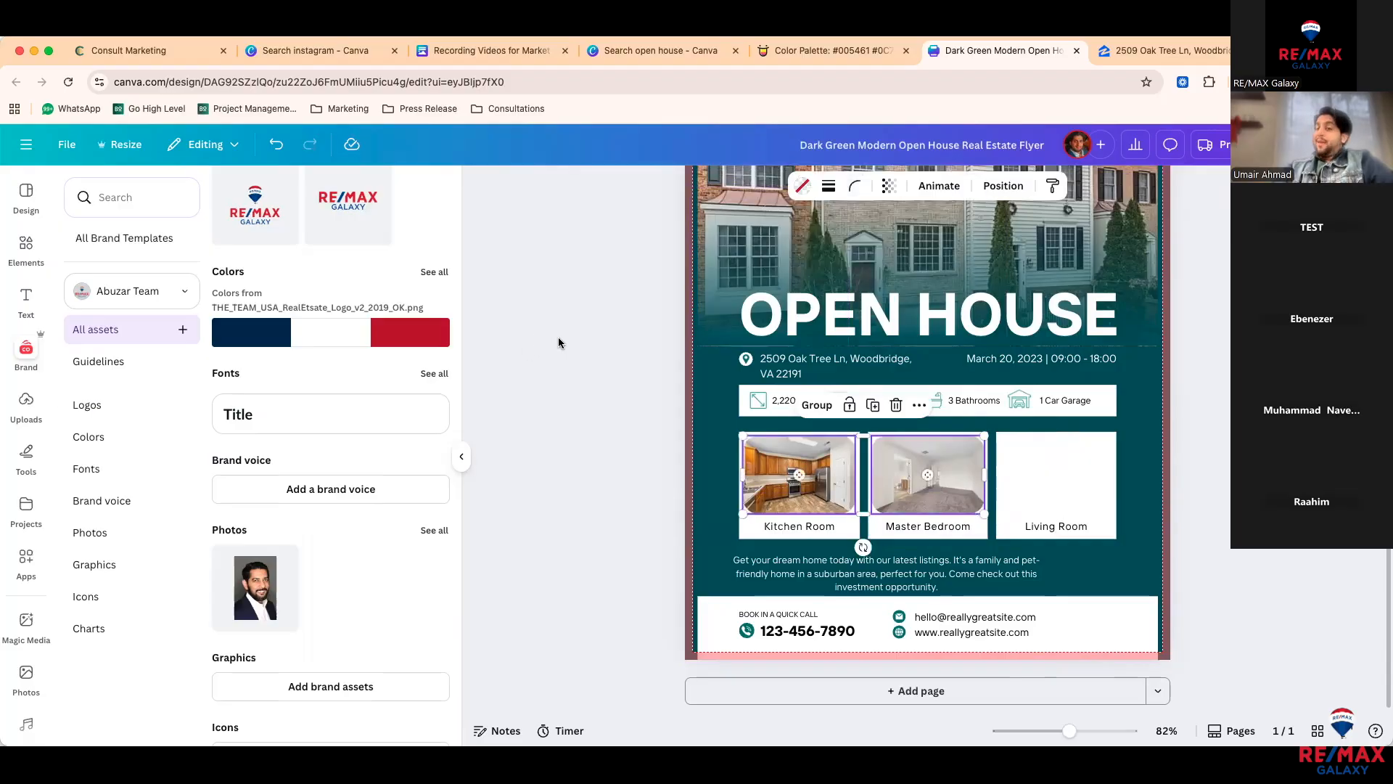
{"action": "key", "text": "super+z"}
{"action": "left_click", "coordinate": [577, 377]}
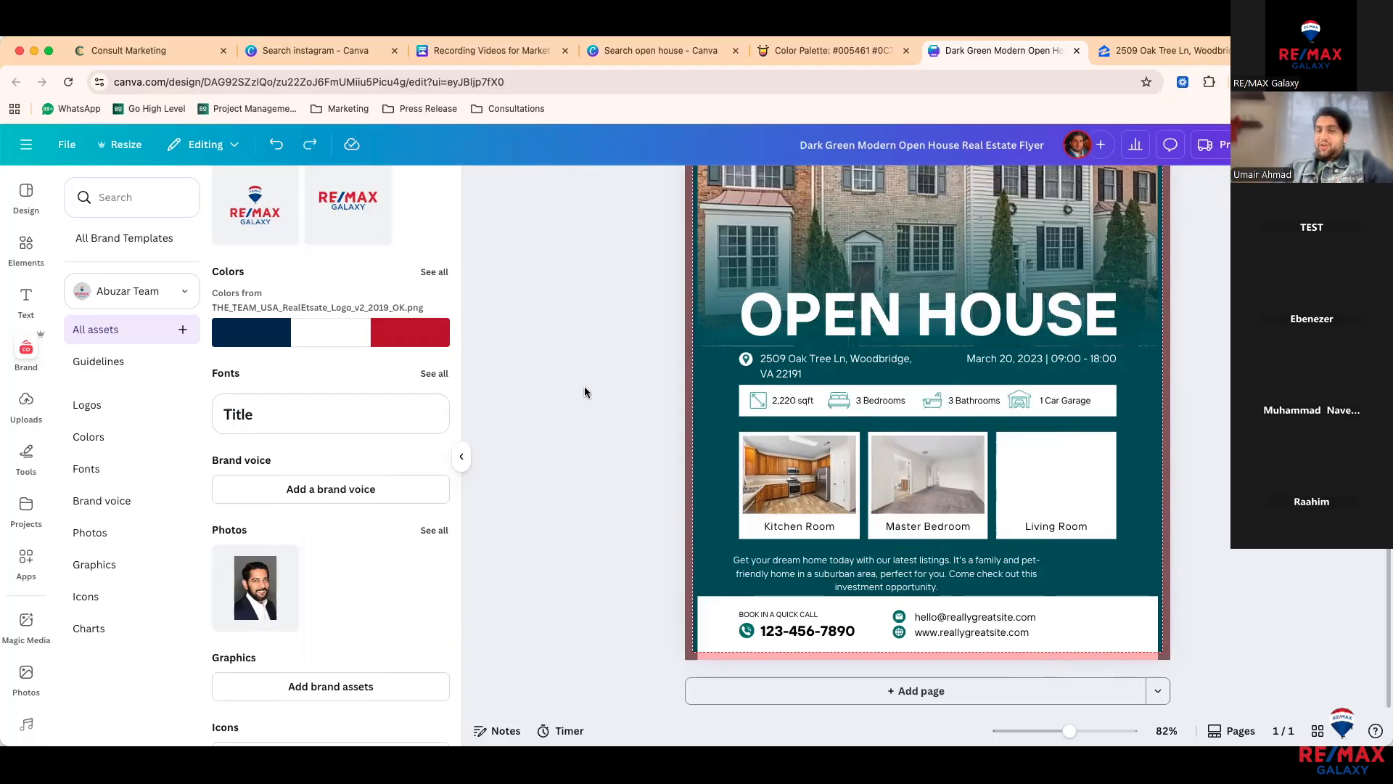
Step: Give the Kitchen Room photo corner rounding of about 26 and a thin 2-pt black border
{"action": "left_click", "coordinate": [792, 472]}
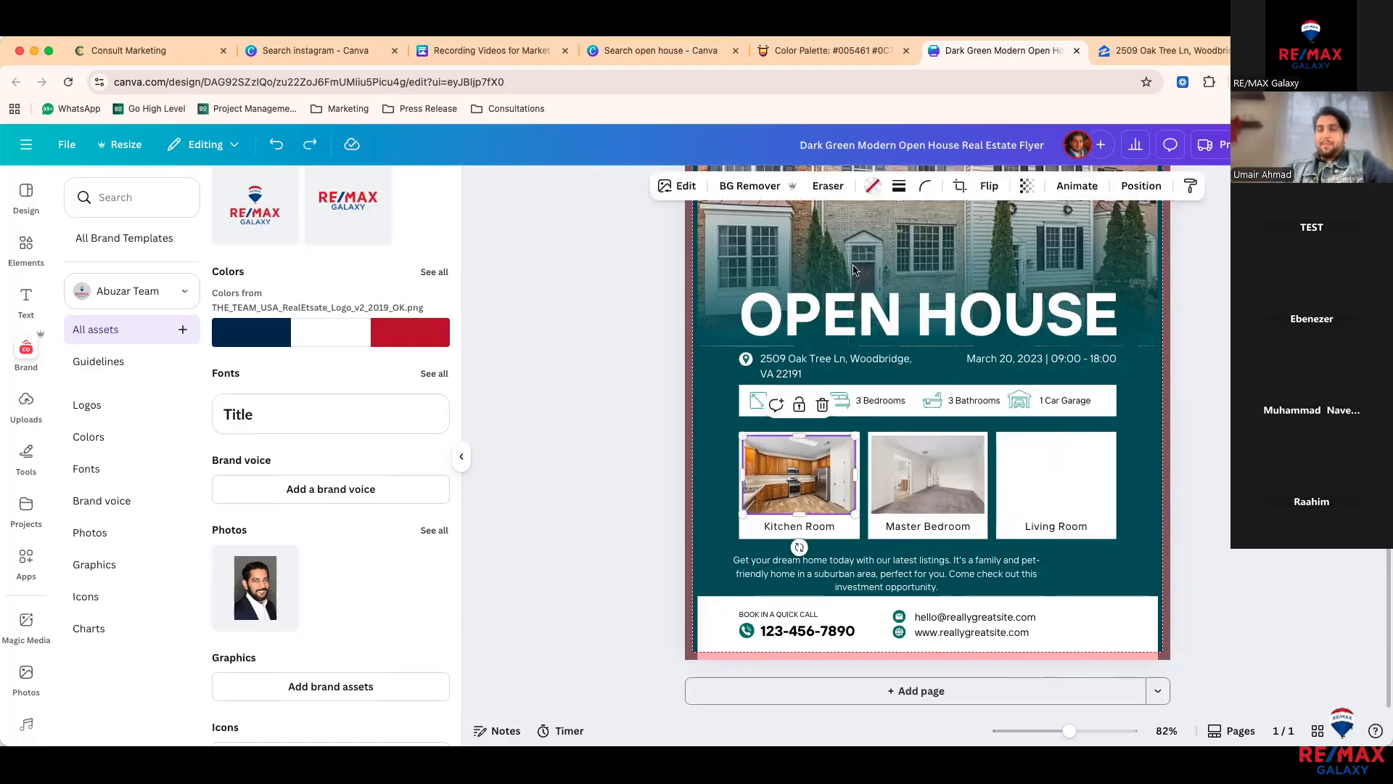
{"action": "left_click", "coordinate": [925, 186]}
{"action": "left_click_drag", "start_coordinate": [857, 246], "coordinate": [879, 246]}
{"action": "left_click", "coordinate": [900, 187]}
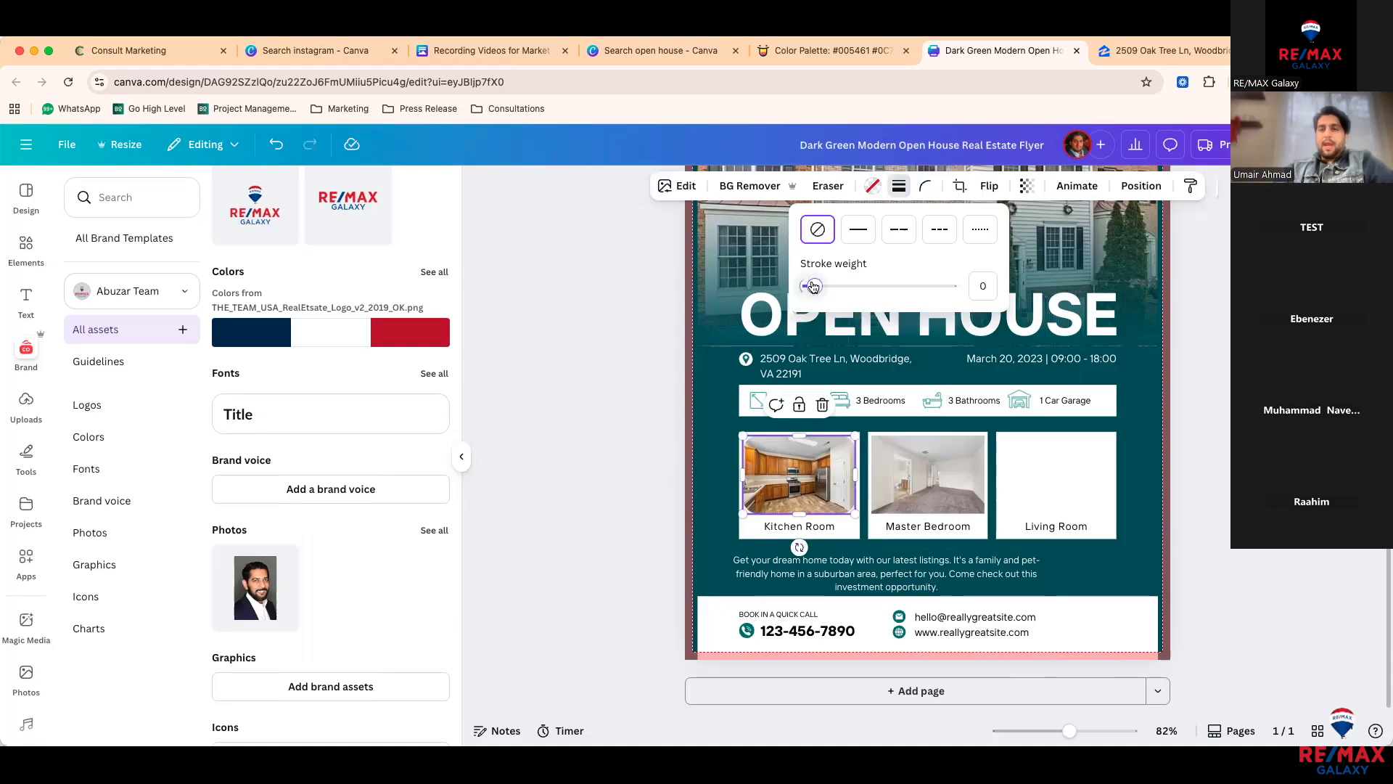
{"action": "left_click", "coordinate": [809, 285]}
{"action": "left_click", "coordinate": [579, 444]}
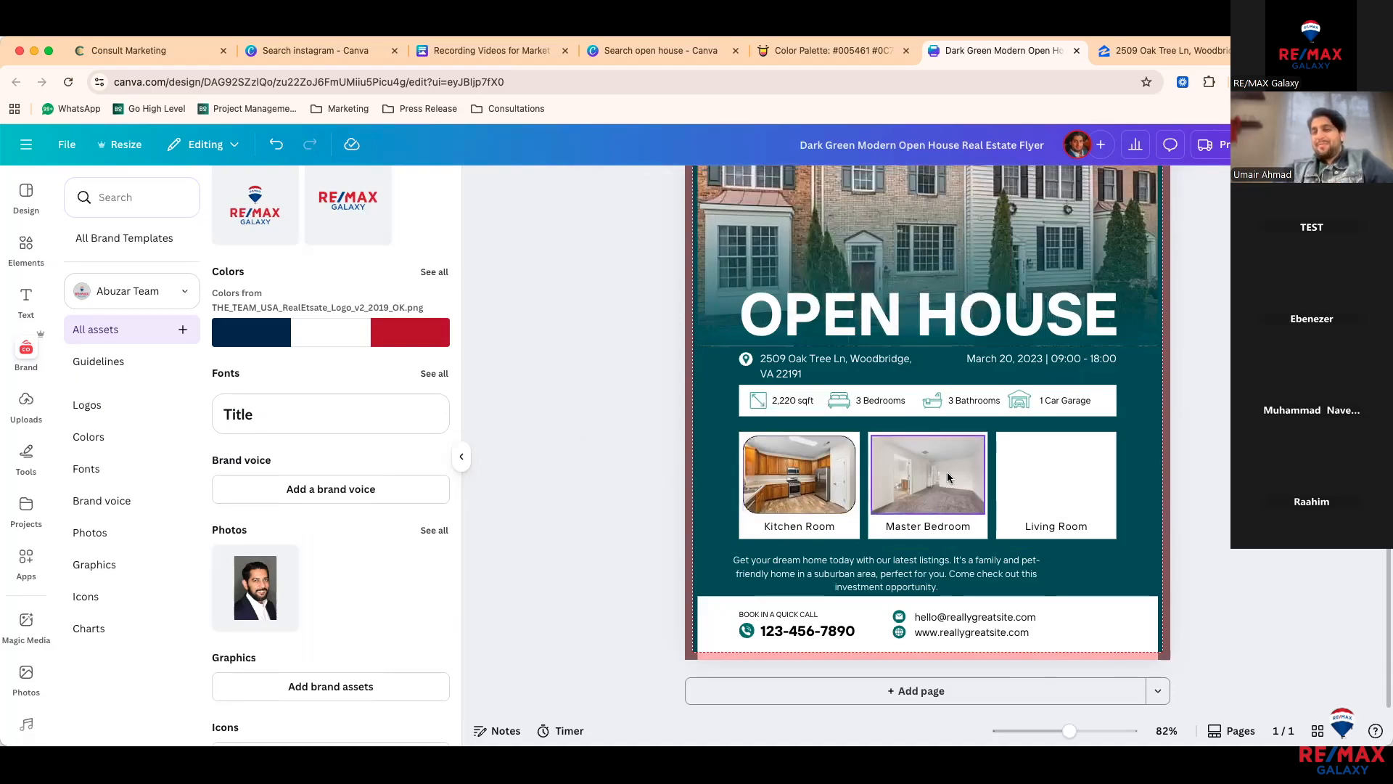
Step: Copy the Kitchen photo's style onto the Master Bedroom photo, then zoom out to the full flyer
{"action": "left_click", "coordinate": [761, 495]}
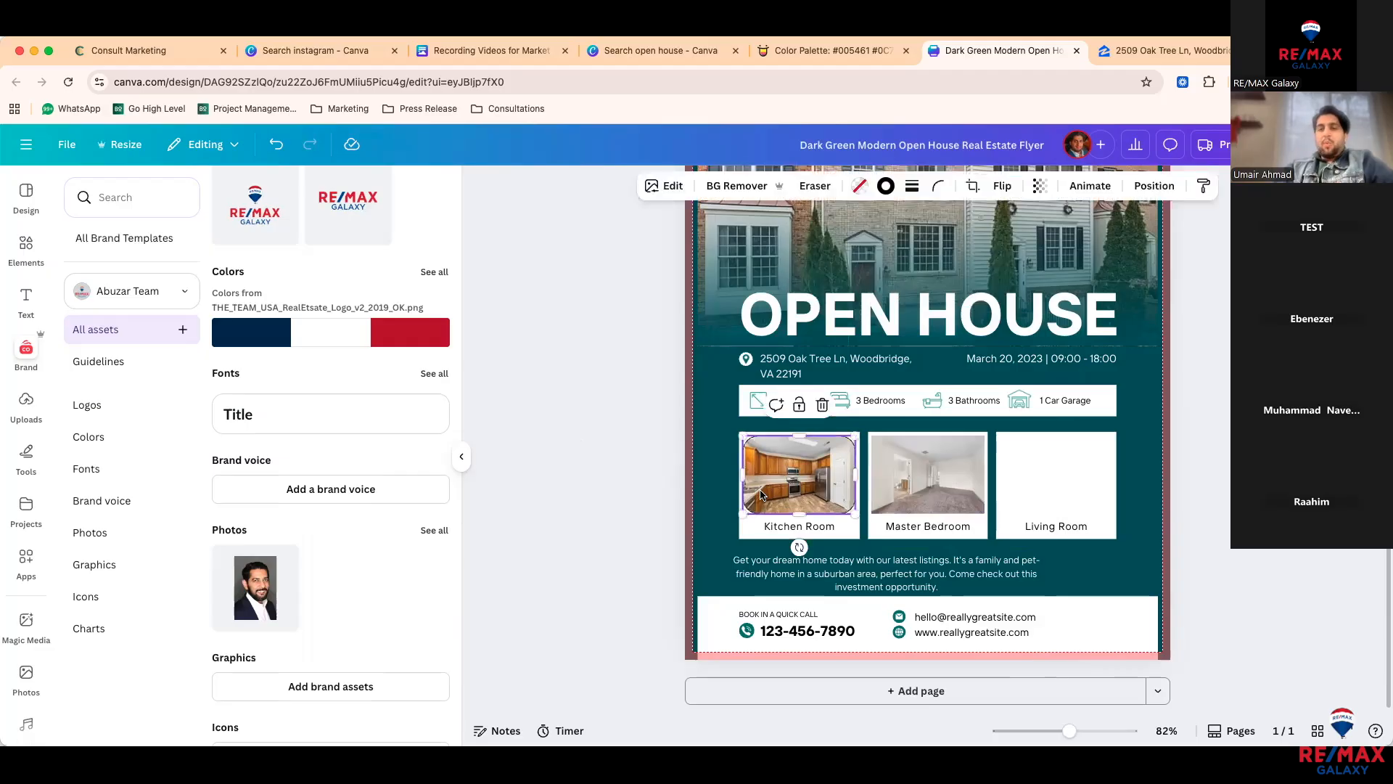
{"action": "left_click", "coordinate": [1203, 187]}
{"action": "left_click", "coordinate": [963, 460]}
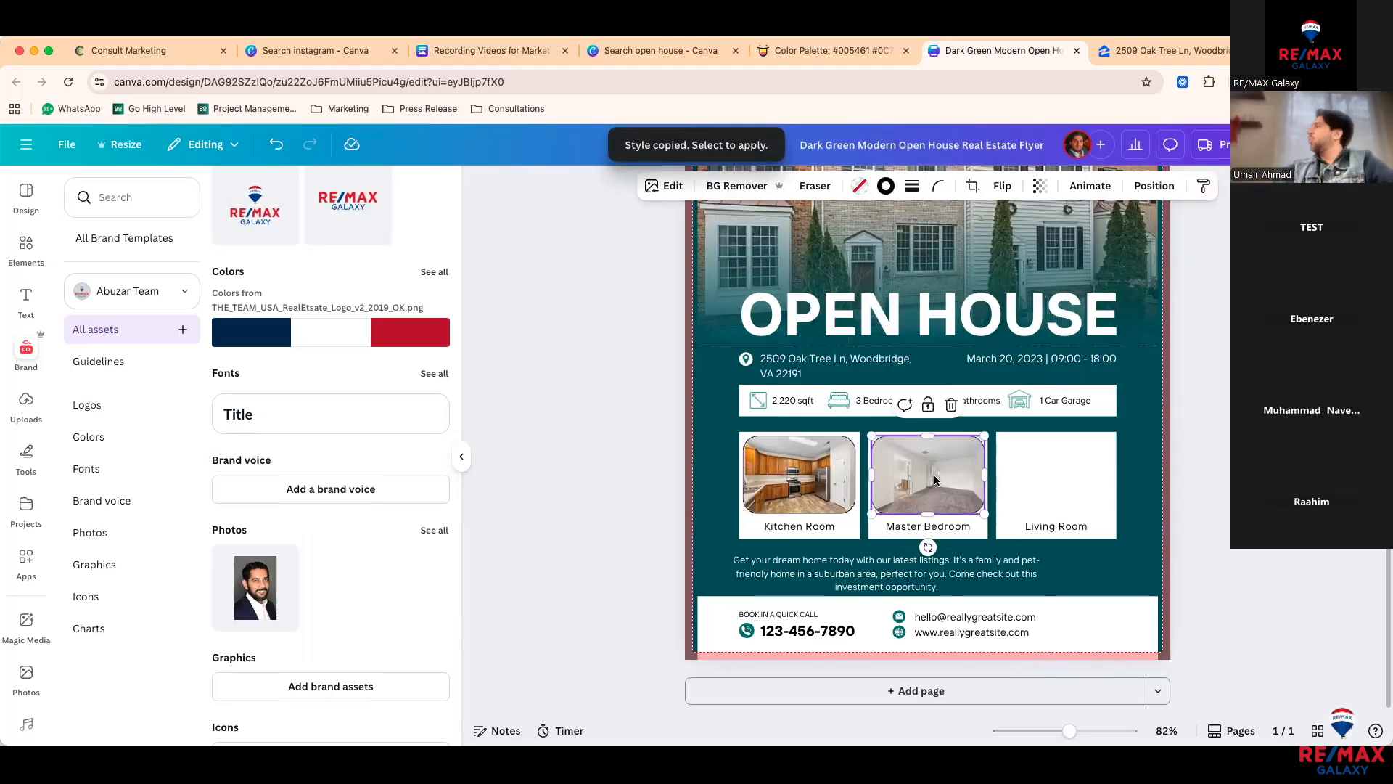
{"action": "left_click", "coordinate": [1145, 537]}
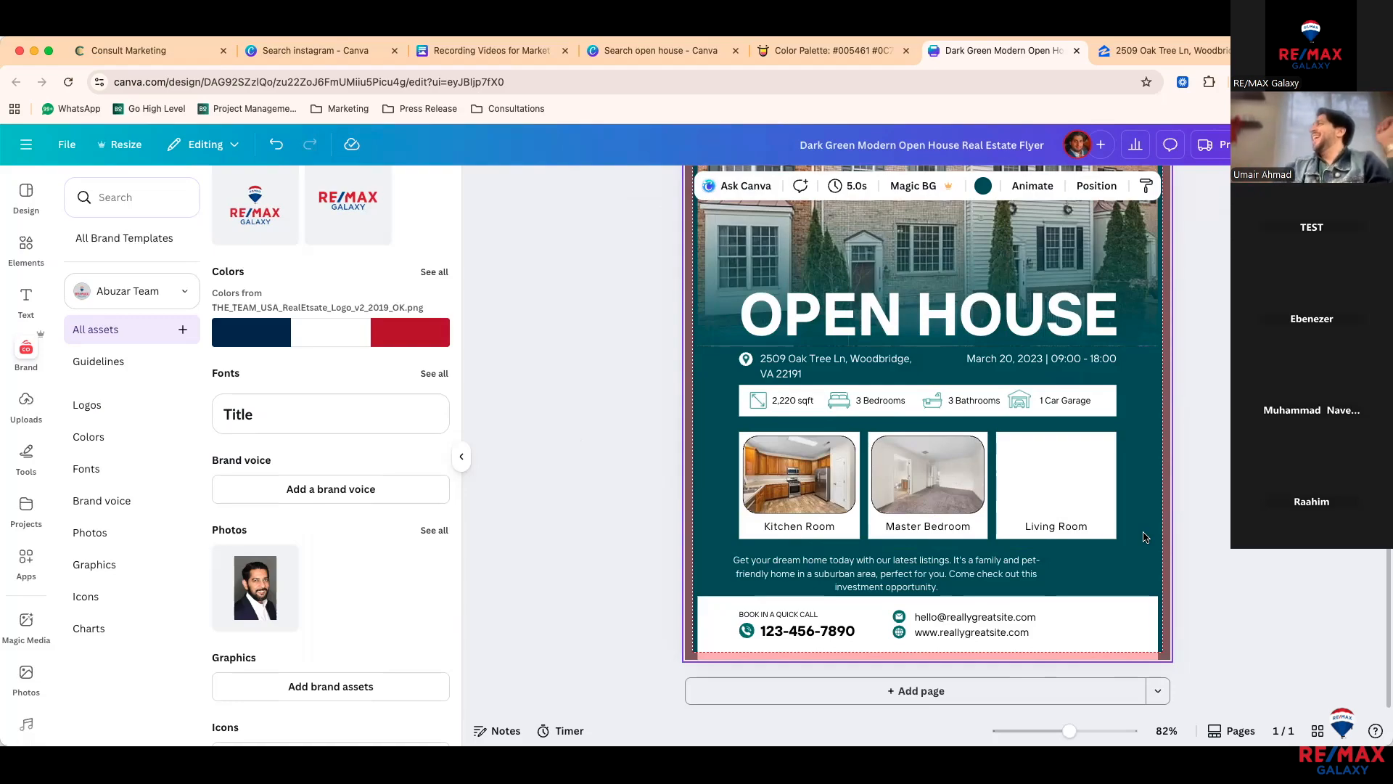
{"action": "left_click", "coordinate": [634, 492]}
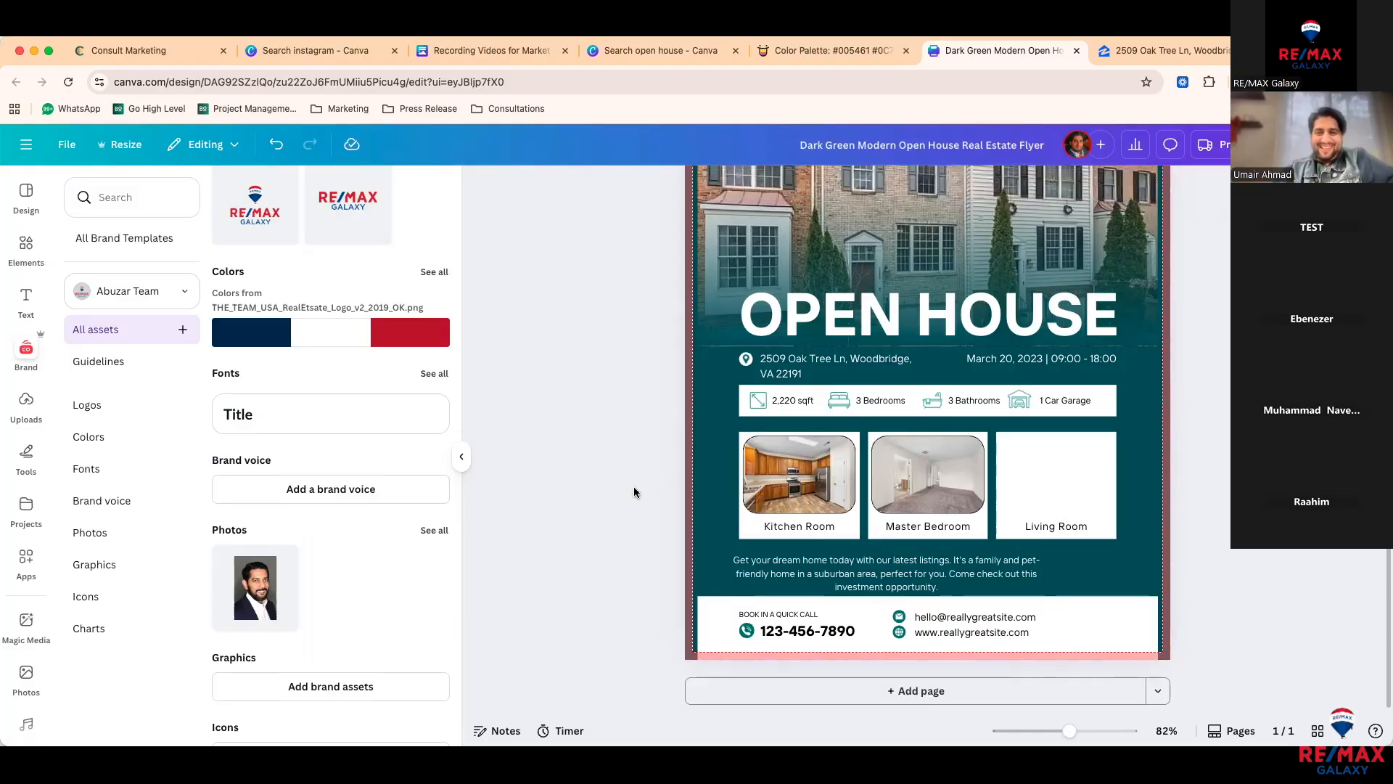
{"action": "scroll", "coordinate": [634, 493], "scroll_direction": "down", "scroll_amount": 5}
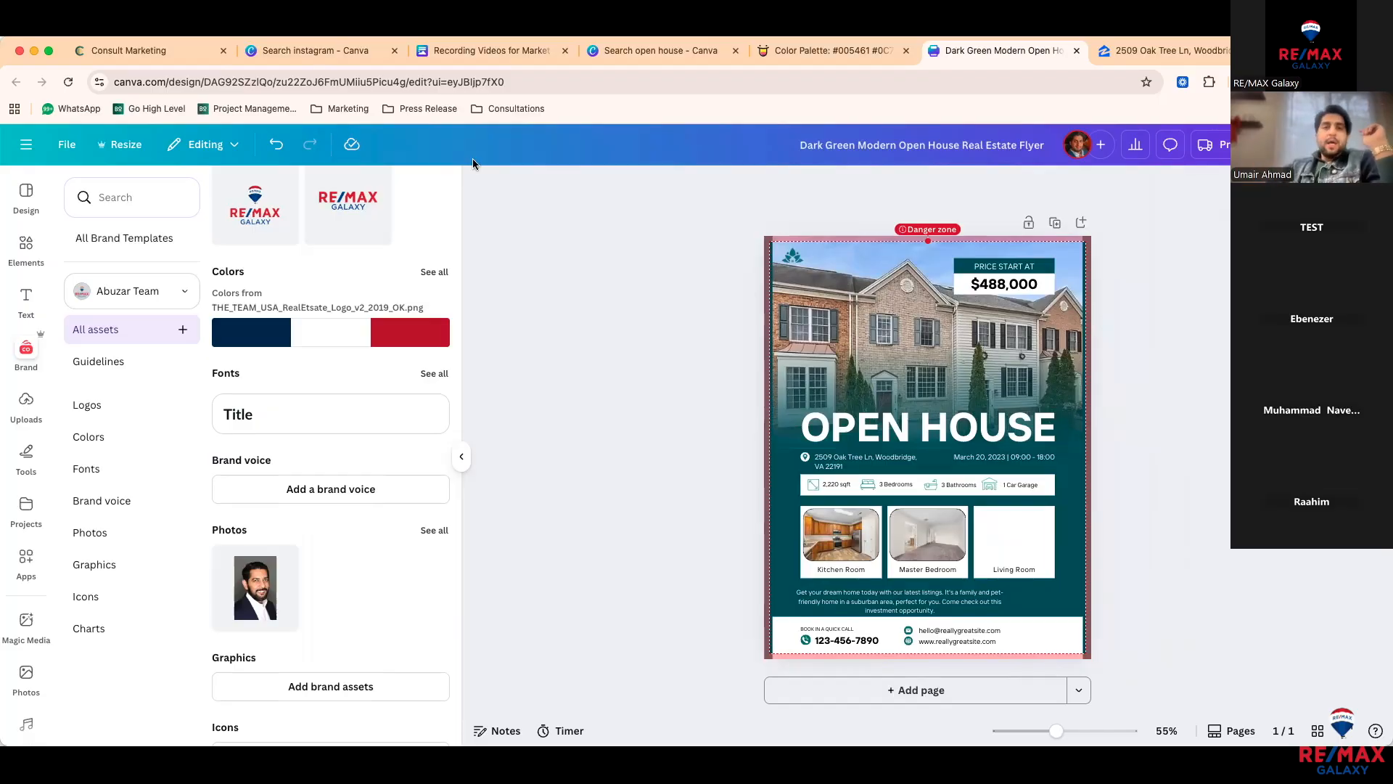
Step: Go back to the 'Search open house' templates tab and close the template preview
{"action": "left_click", "coordinate": [479, 50]}
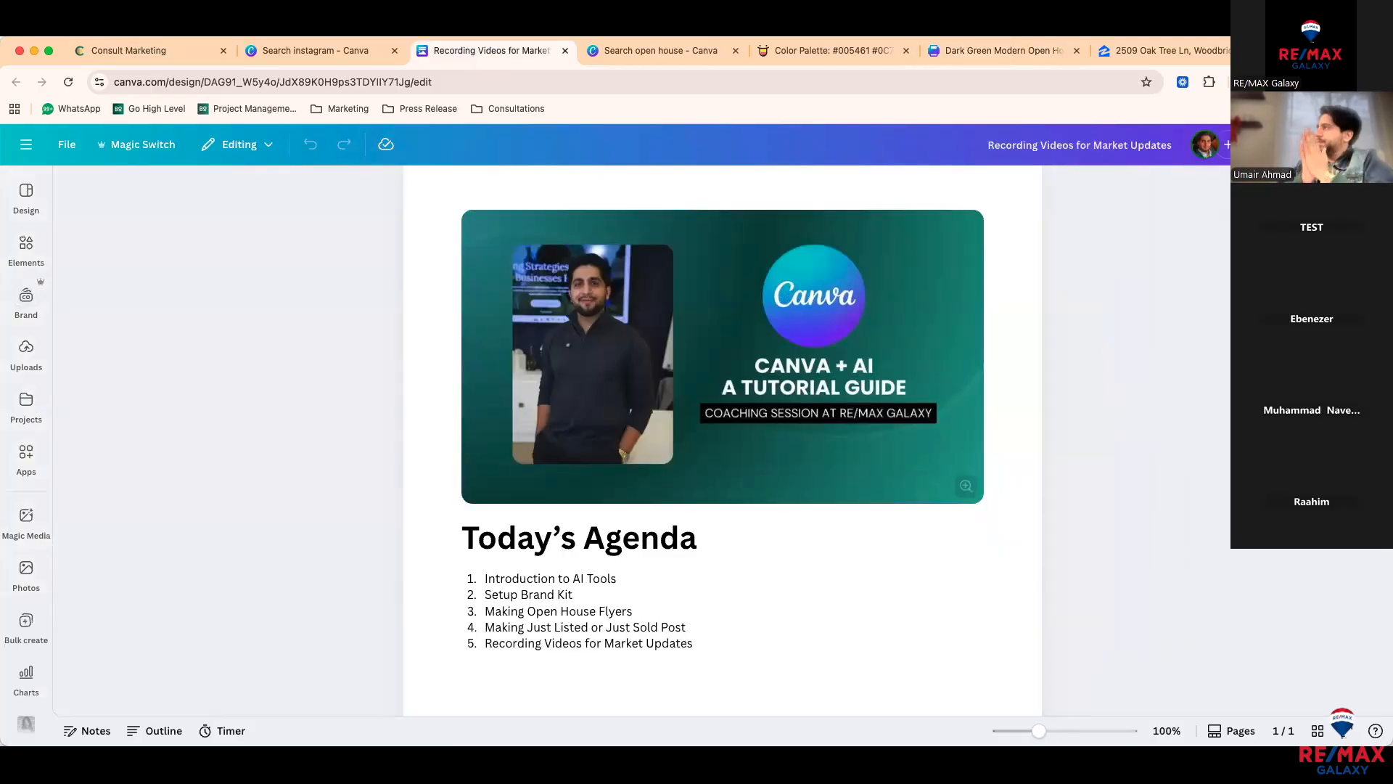
{"action": "left_click", "coordinate": [647, 45]}
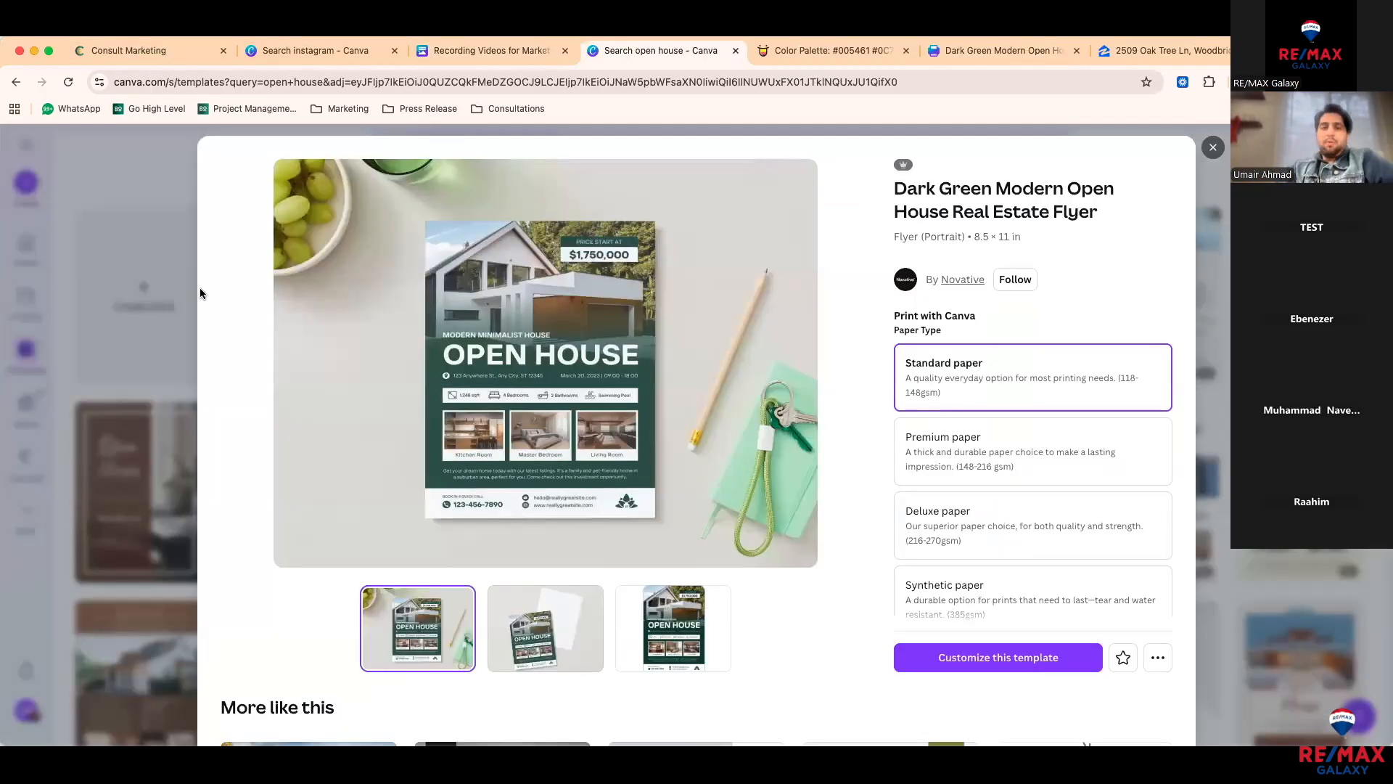
{"action": "key", "text": "Escape"}
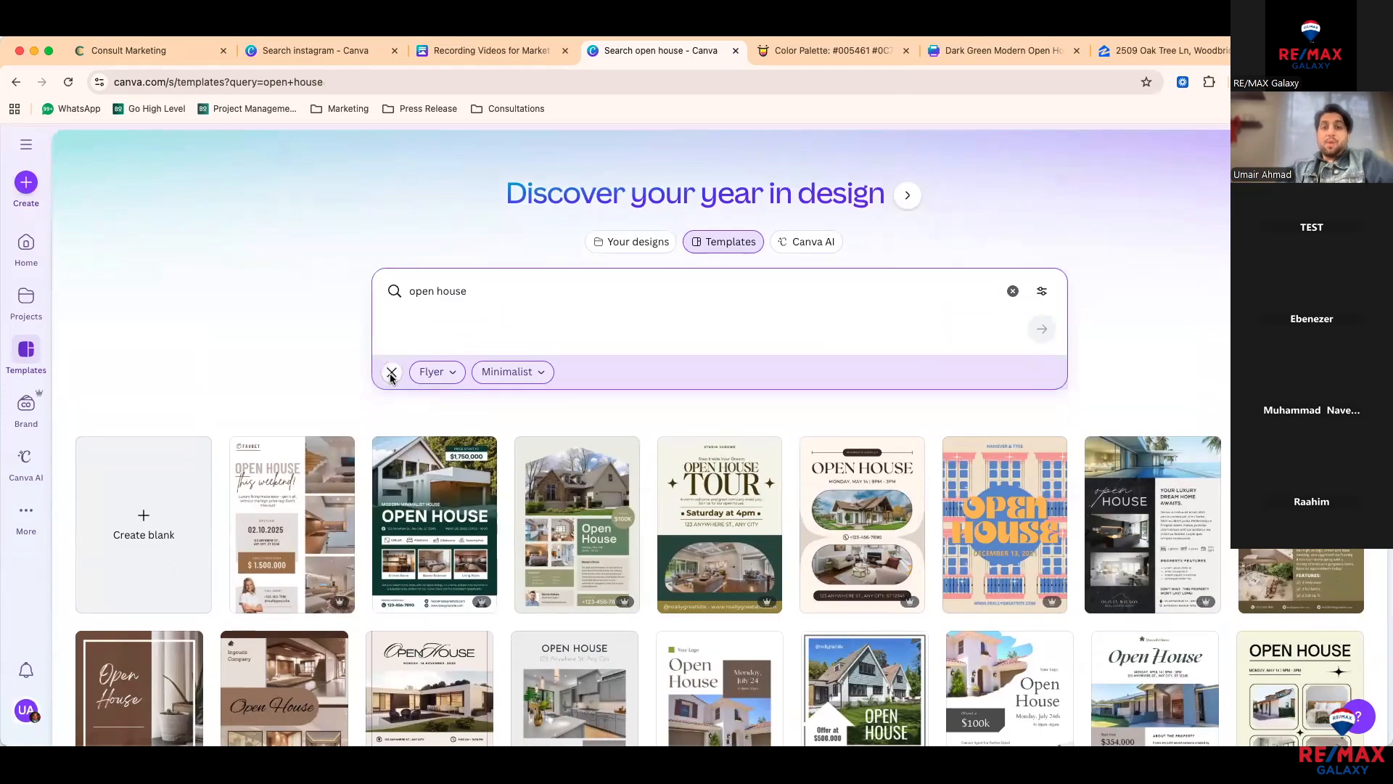
Step: Clear the Flyer and Minimalist filters and search templates for 'just listed'
{"action": "left_click", "coordinate": [391, 373]}
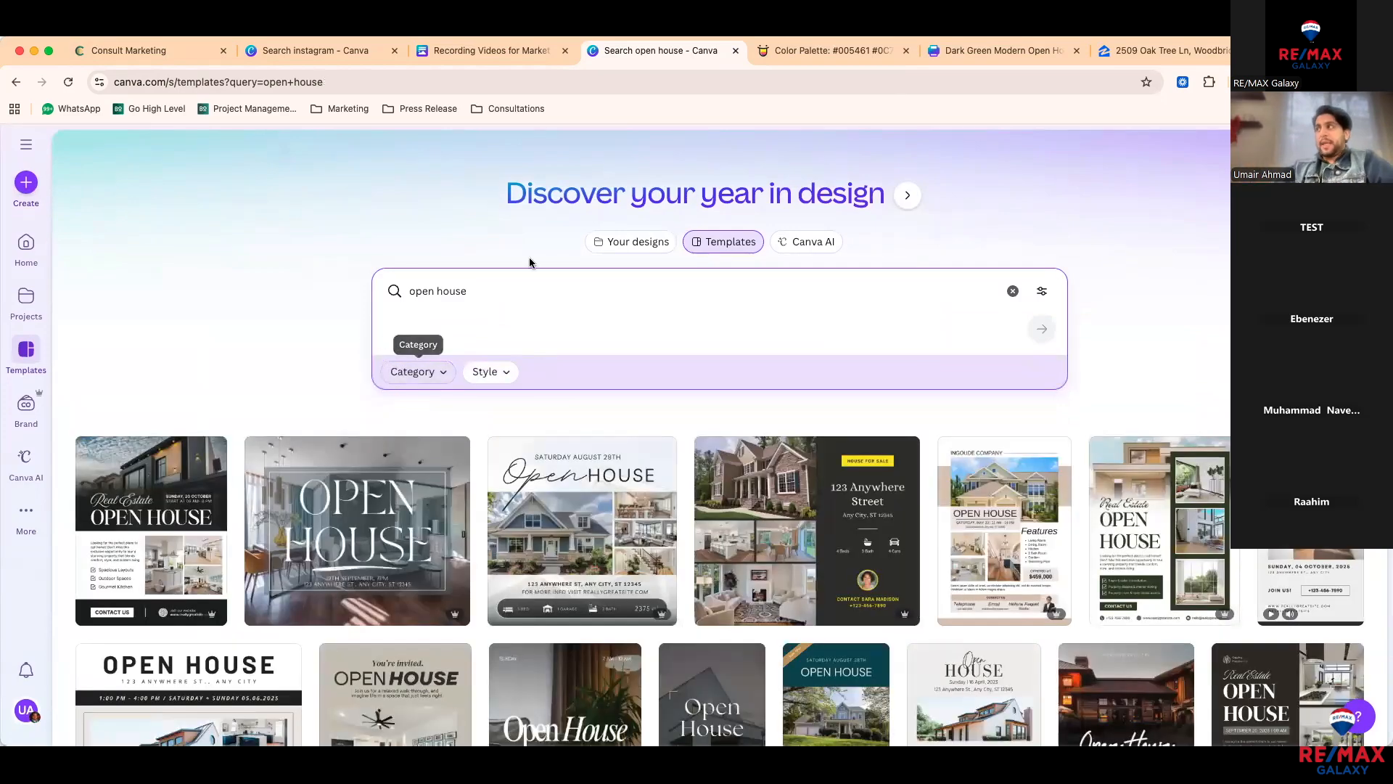
{"action": "triple_click", "coordinate": [472, 288]}
{"action": "type", "text": "in"}
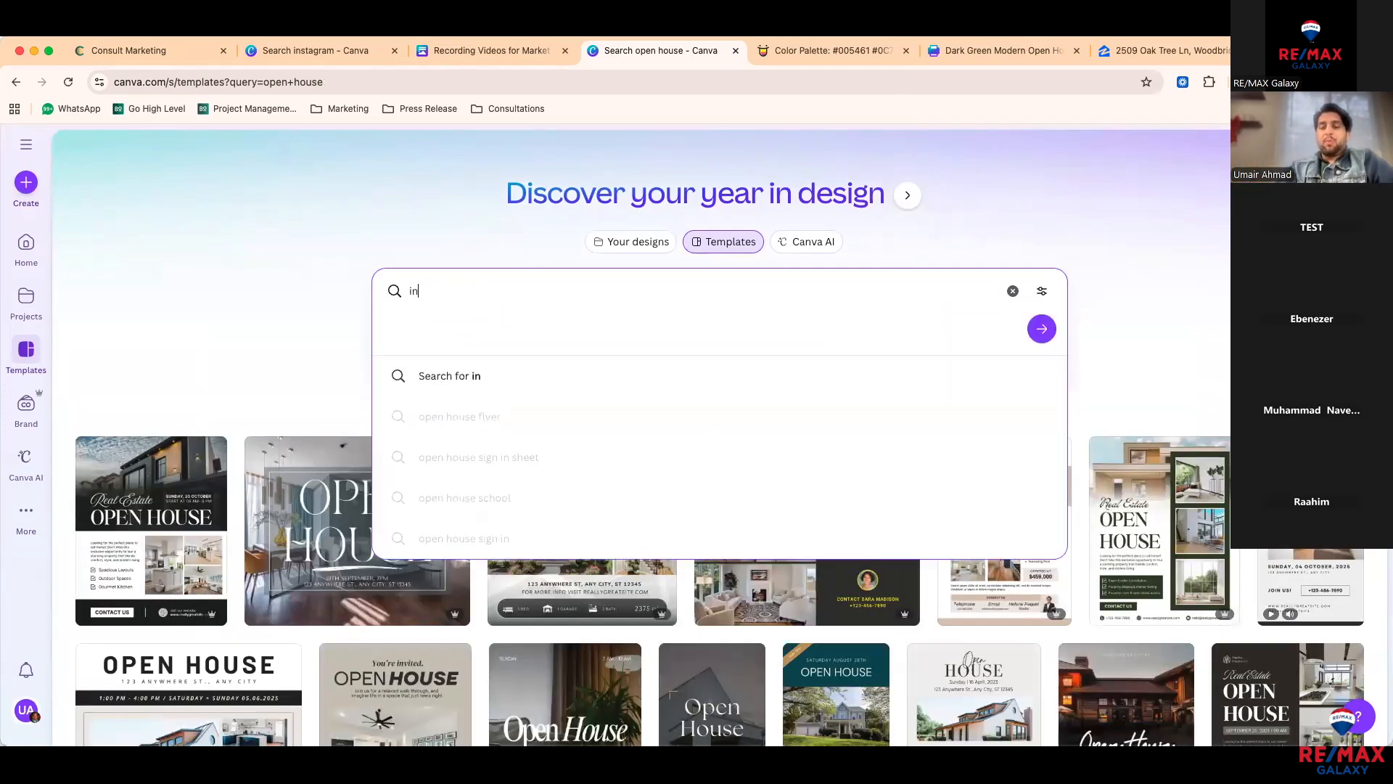
{"action": "type", "text": "st"}
{"action": "key", "text": "BackSpace"}
{"action": "key", "text": "BackSpace"}
{"action": "key", "text": "BackSpace"}
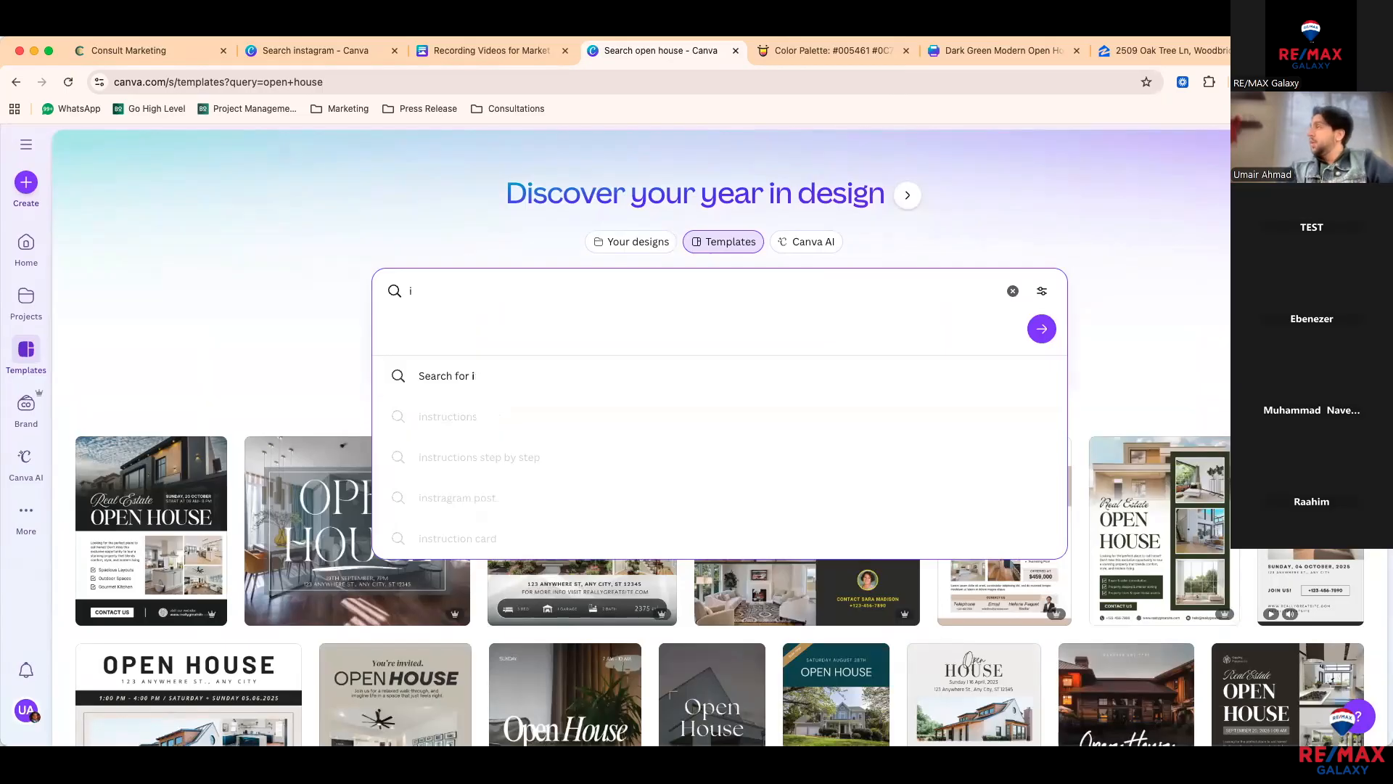
{"action": "key", "text": "BackSpace"}
{"action": "type", "text": "j"}
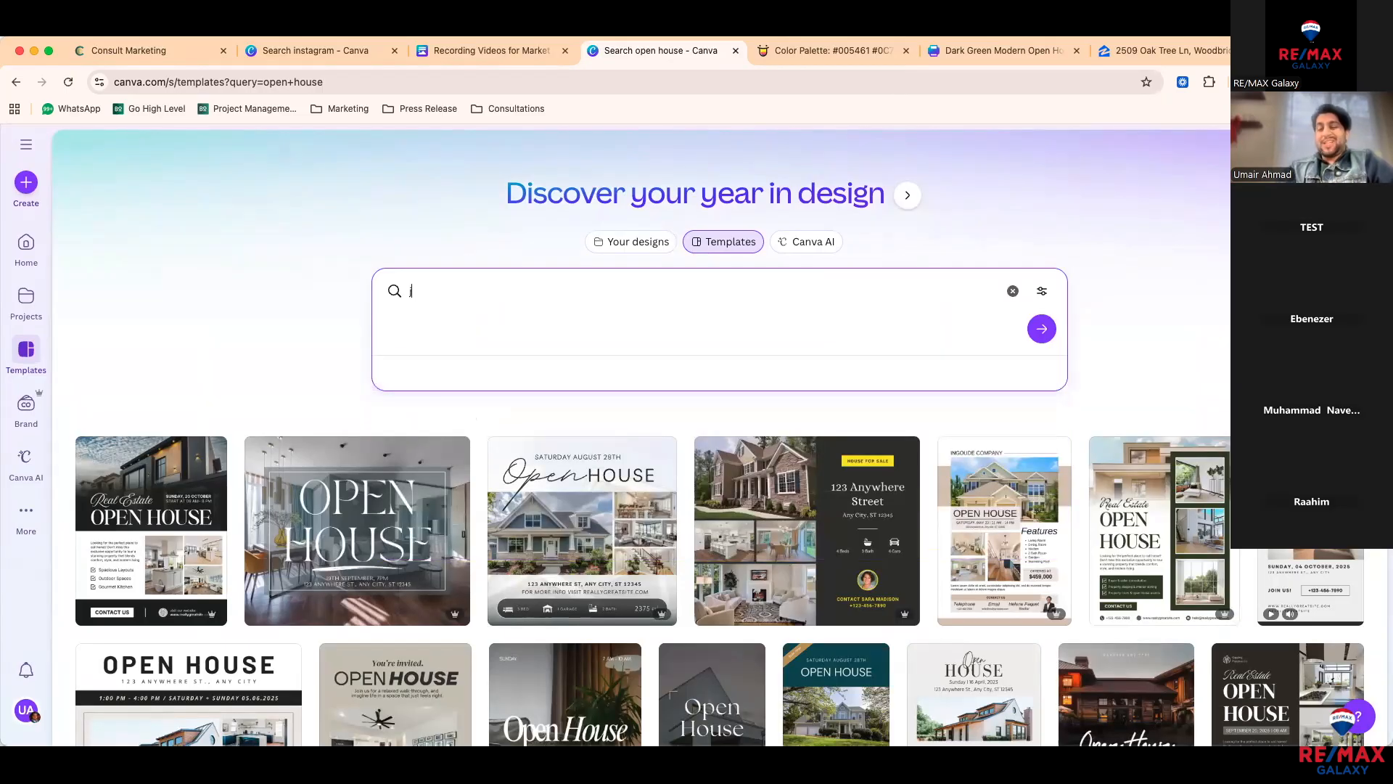
{"action": "type", "text": "ust listed"}
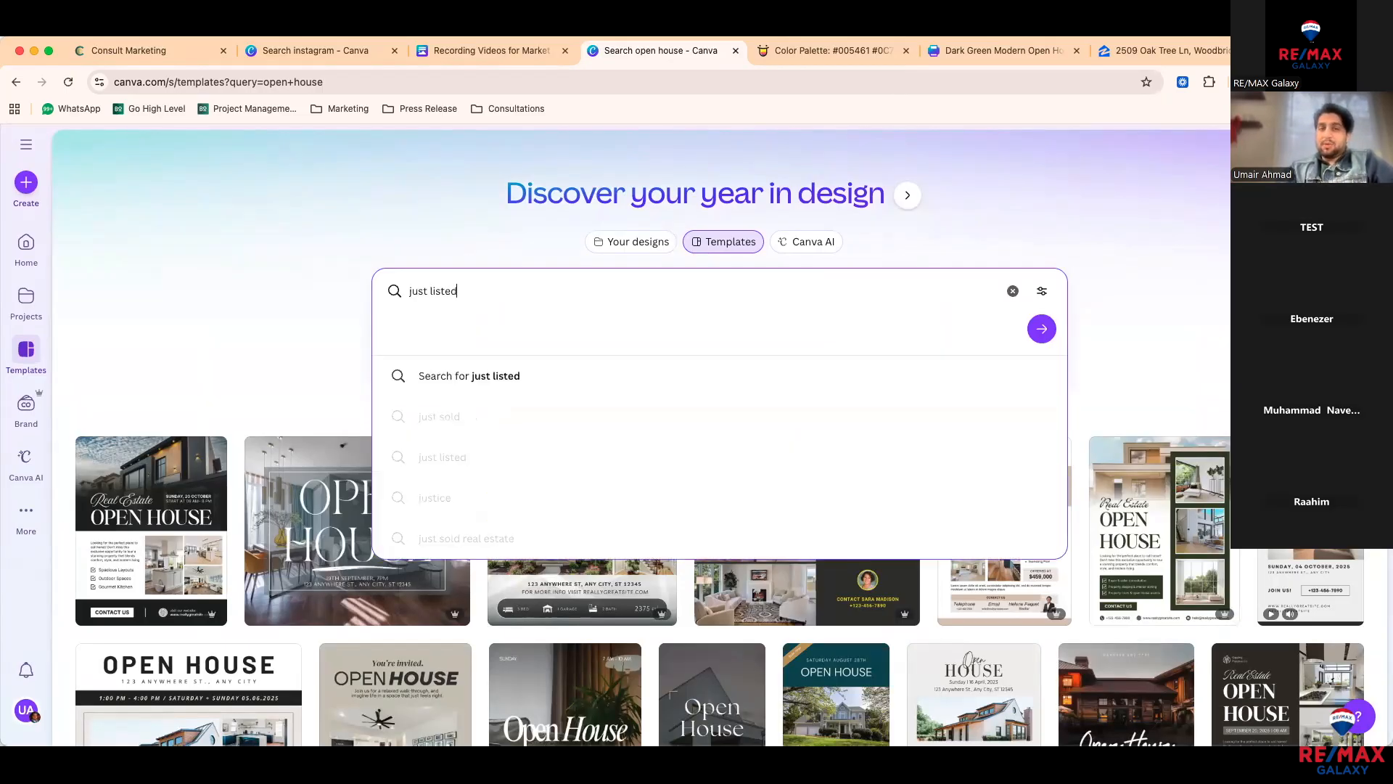
{"action": "key", "text": "Return"}
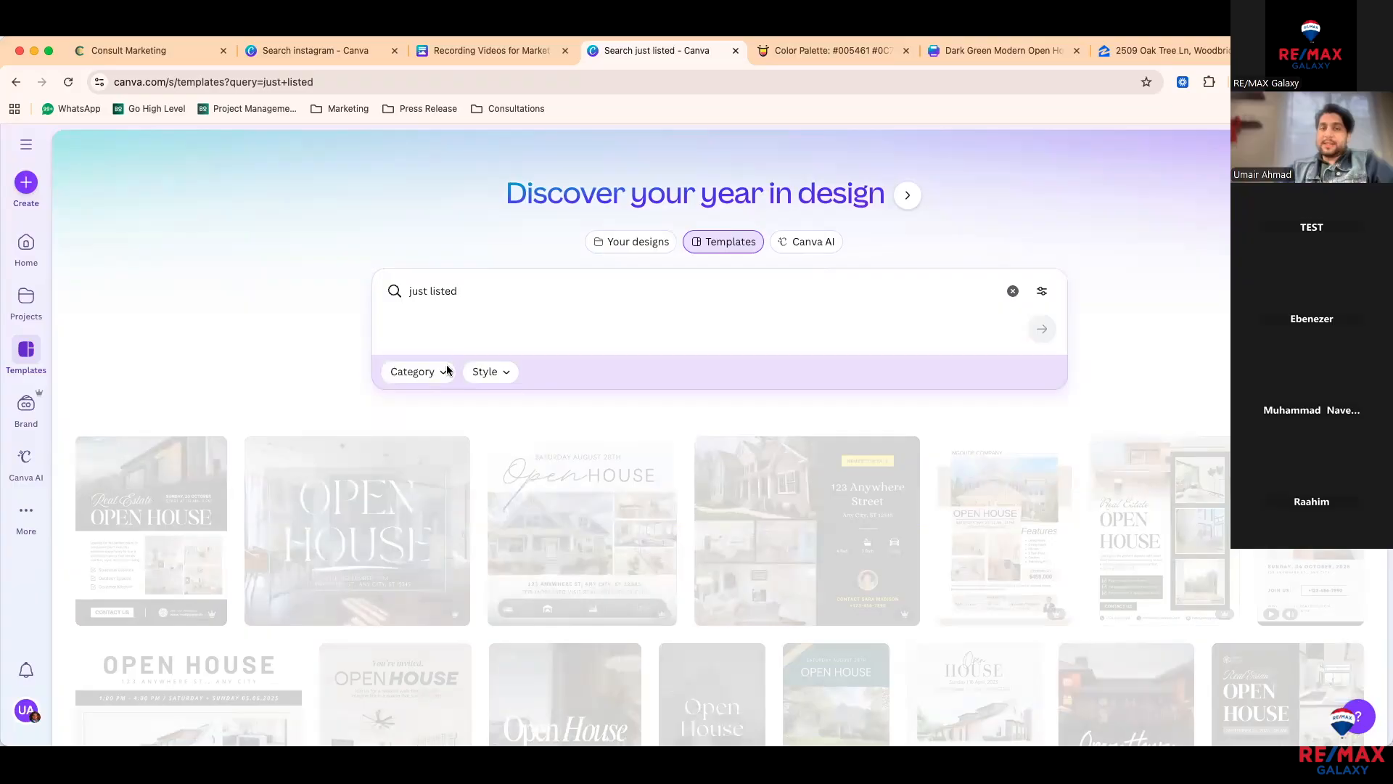
Step: Filter the category to Instagram Post Video, then switch it to Instagram Reel
{"action": "left_click", "coordinate": [423, 378]}
{"action": "double_click", "coordinate": [483, 405]}
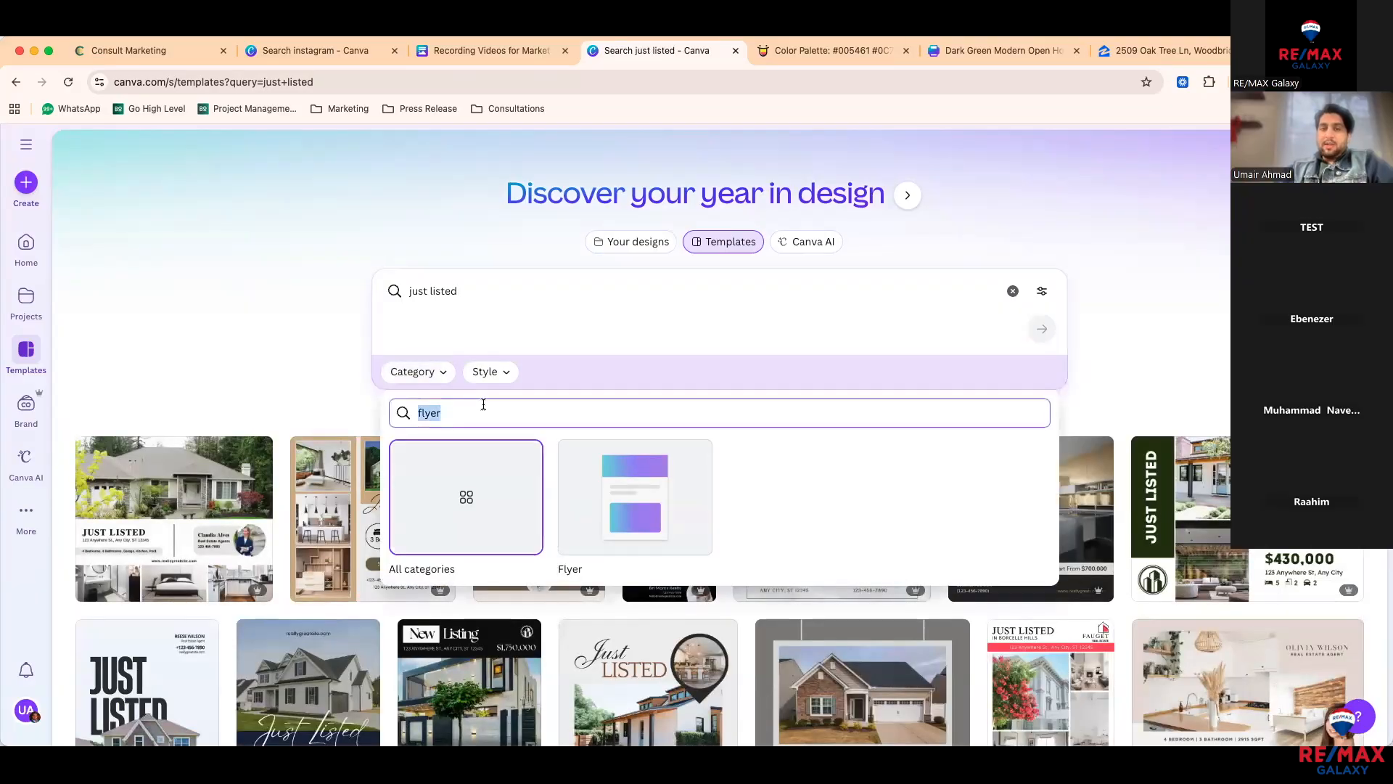
{"action": "type", "text": "insta"}
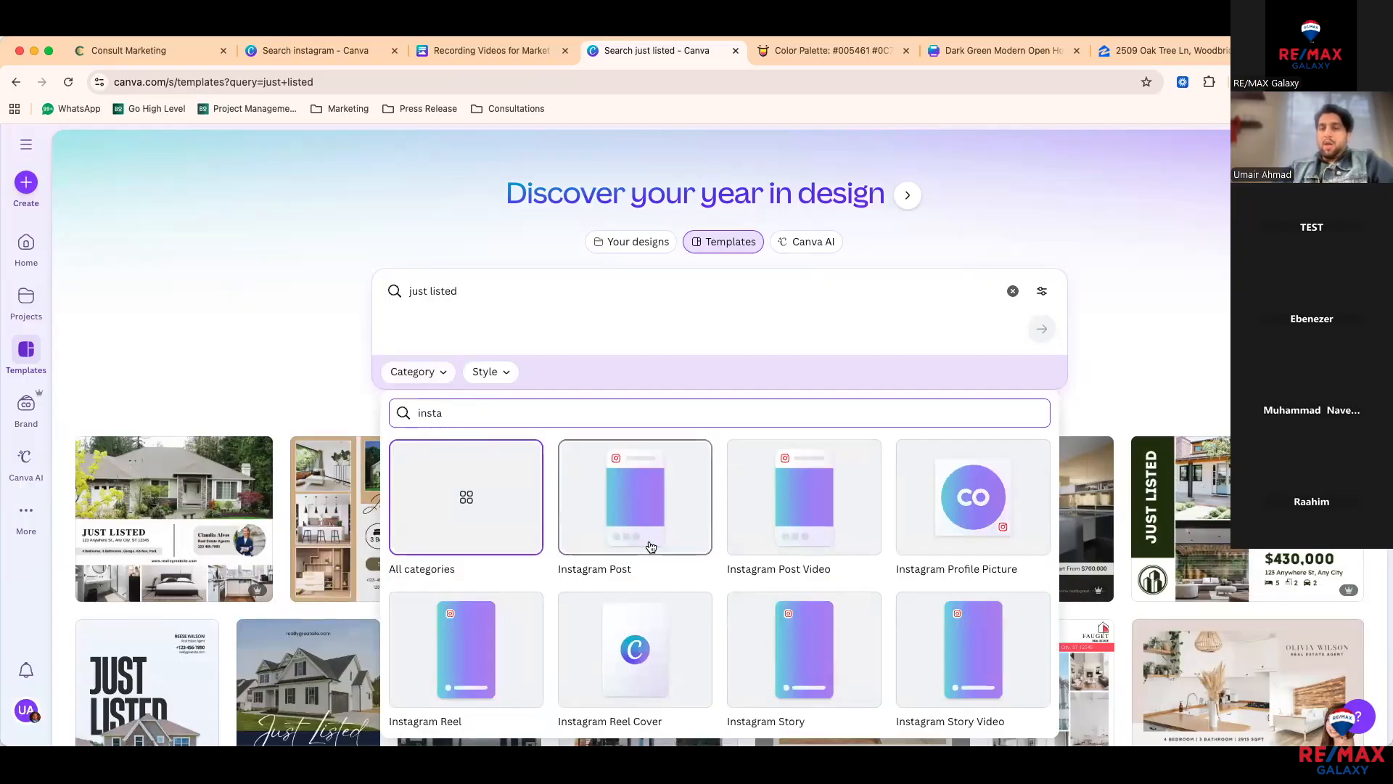
{"action": "left_click", "coordinate": [783, 519]}
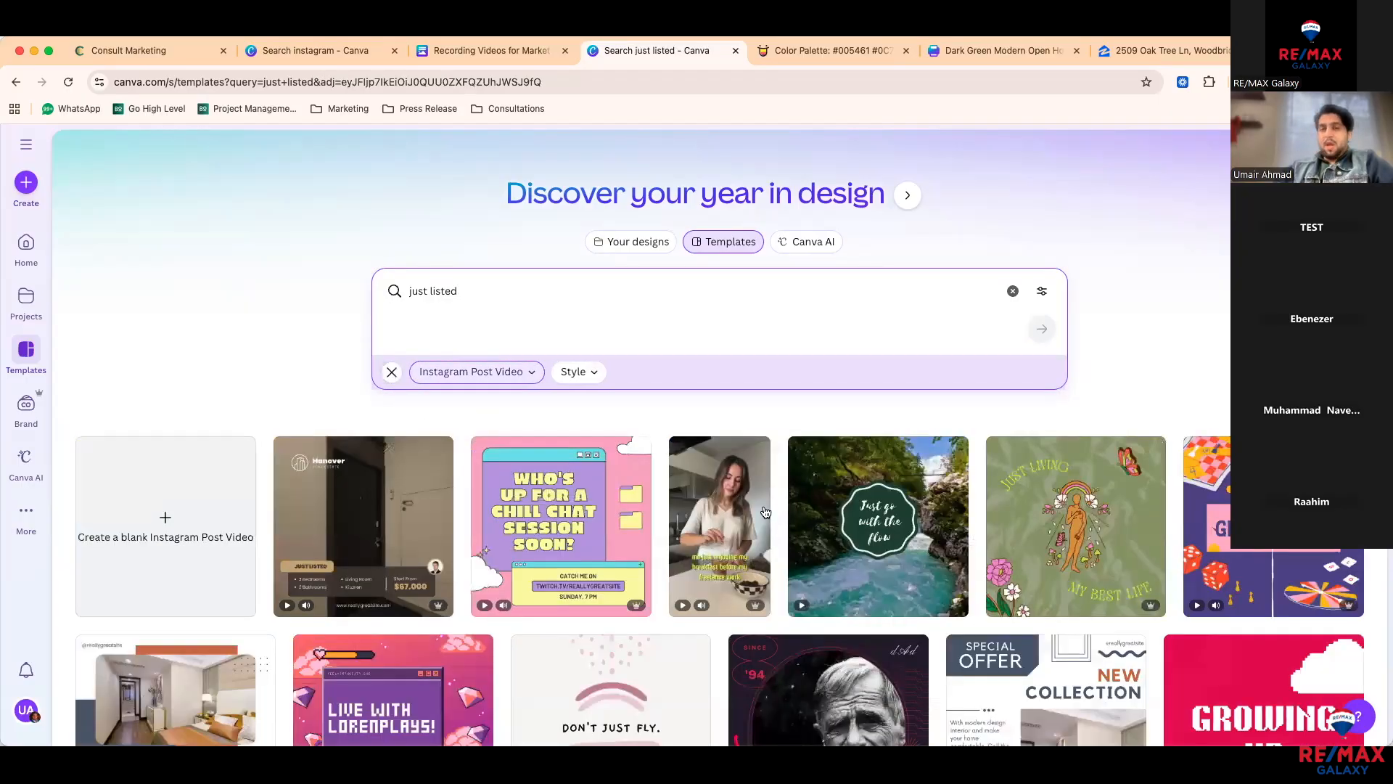
{"action": "scroll", "coordinate": [385, 520], "scroll_direction": "down", "scroll_amount": 1}
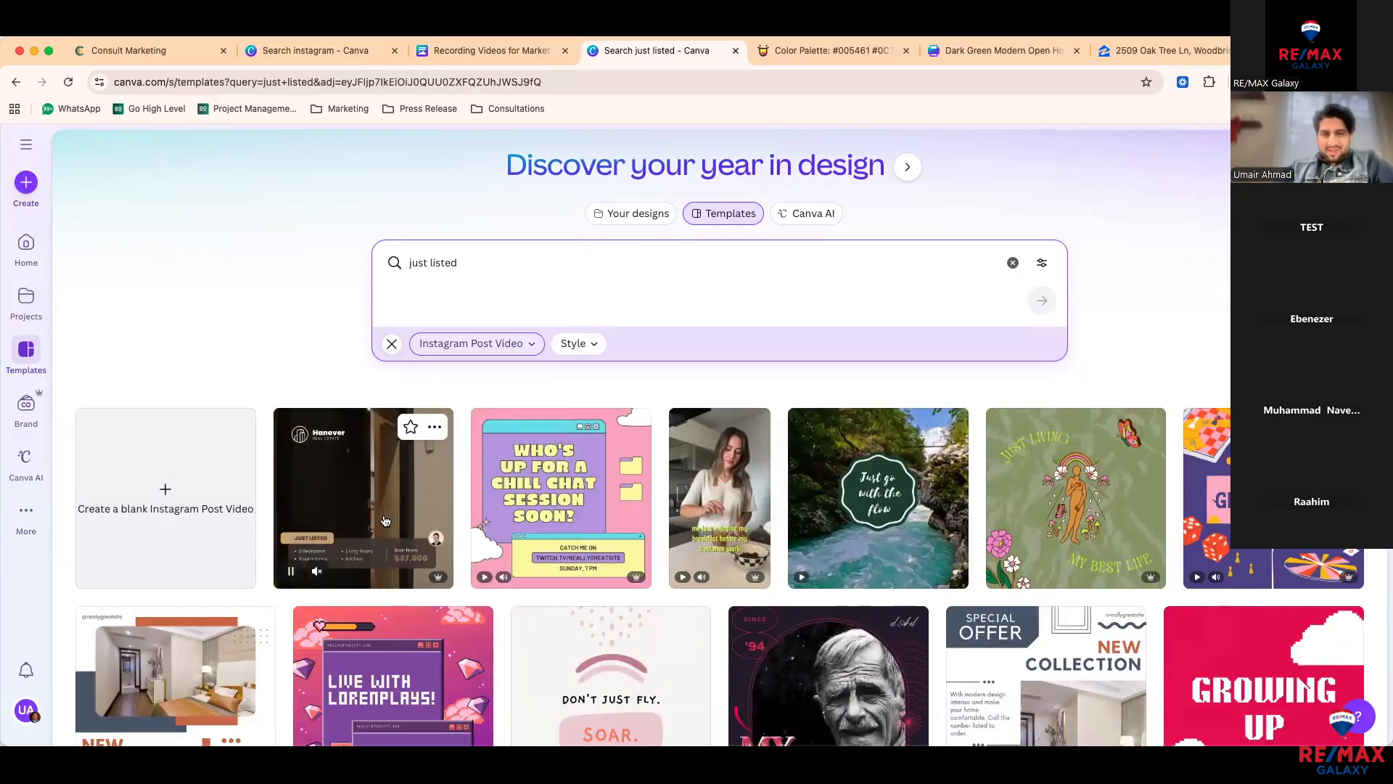
{"action": "scroll", "coordinate": [384, 520], "scroll_direction": "down", "scroll_amount": 2}
{"action": "scroll", "coordinate": [385, 520], "scroll_direction": "down", "scroll_amount": 1}
{"action": "scroll", "coordinate": [435, 449], "scroll_direction": "up", "scroll_amount": 3}
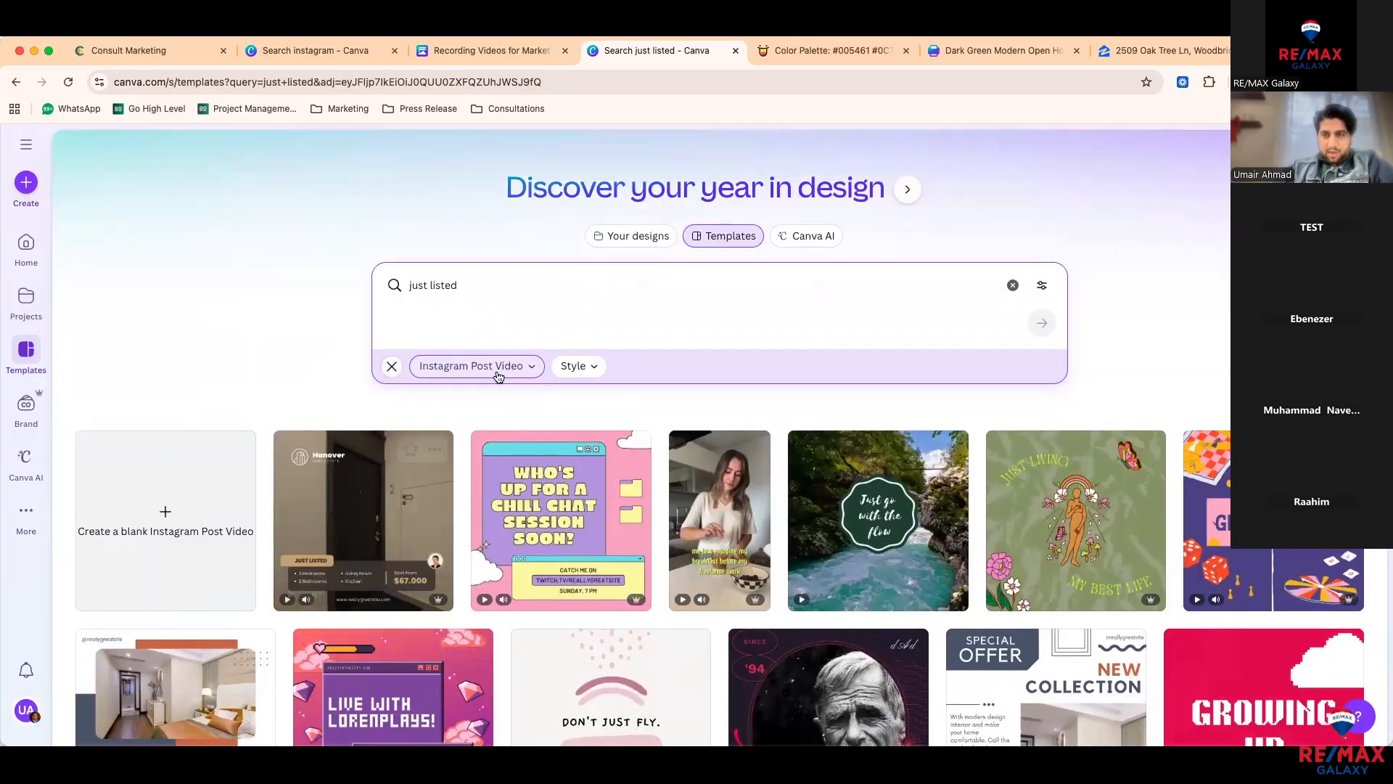
{"action": "left_click", "coordinate": [475, 371]}
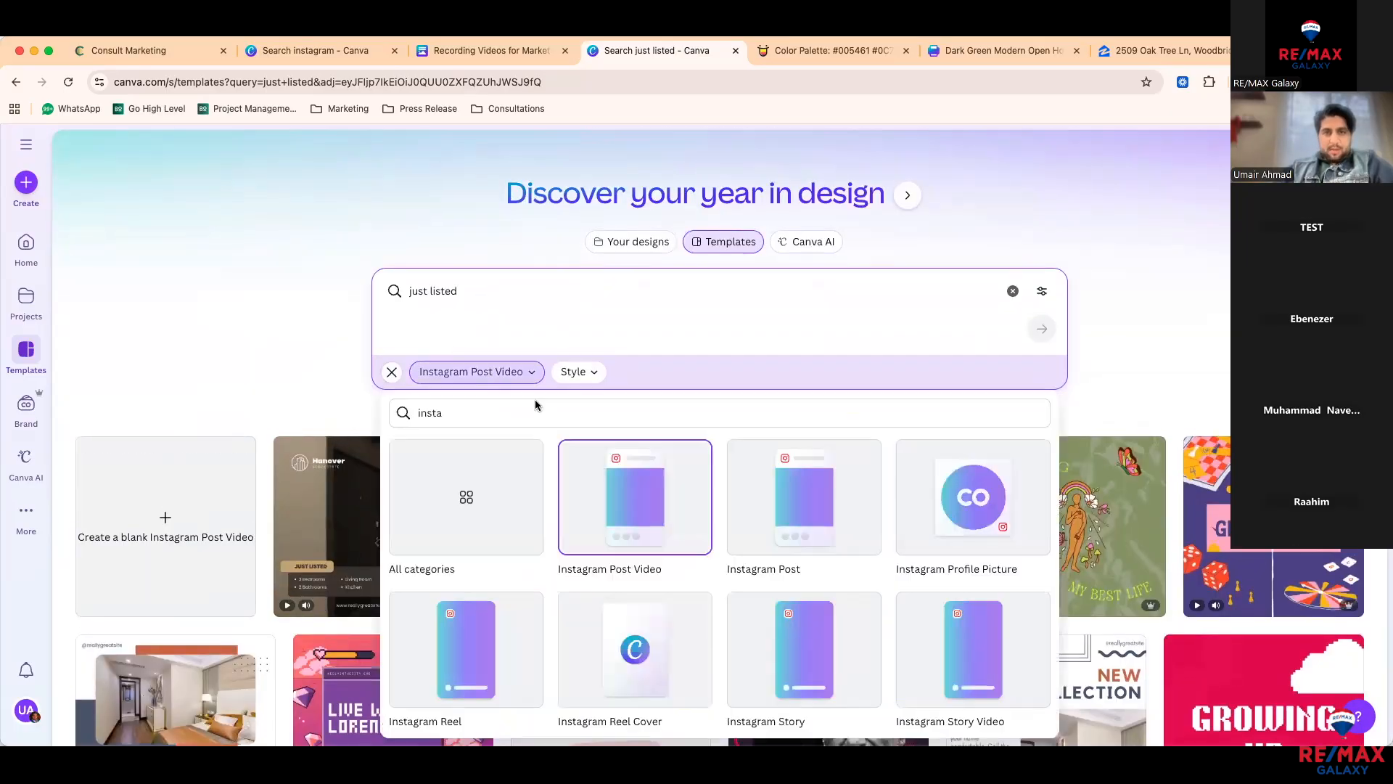
{"action": "left_click", "coordinate": [535, 643]}
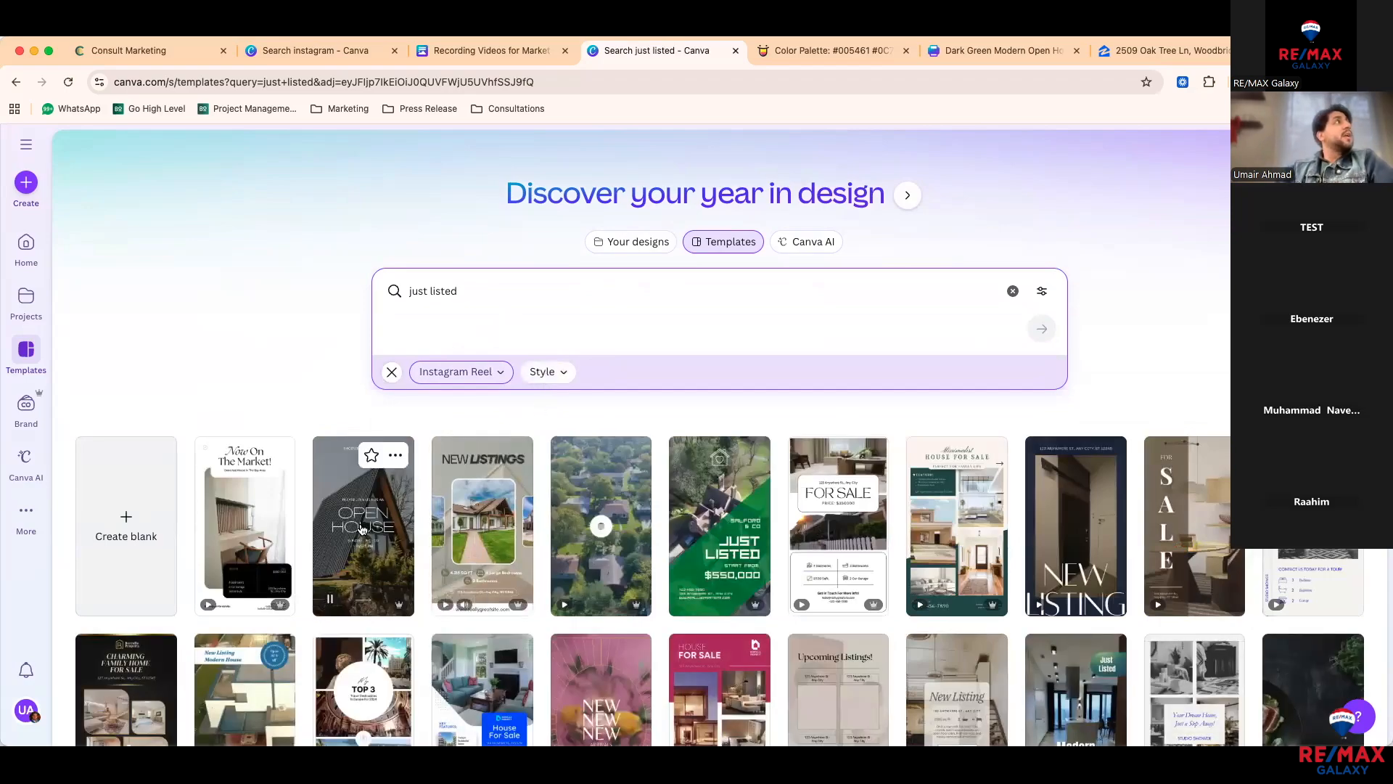
Step: Preview the White and Green Minimalist house-for-sale reel and customize it as a new design
{"action": "left_click", "coordinate": [937, 517]}
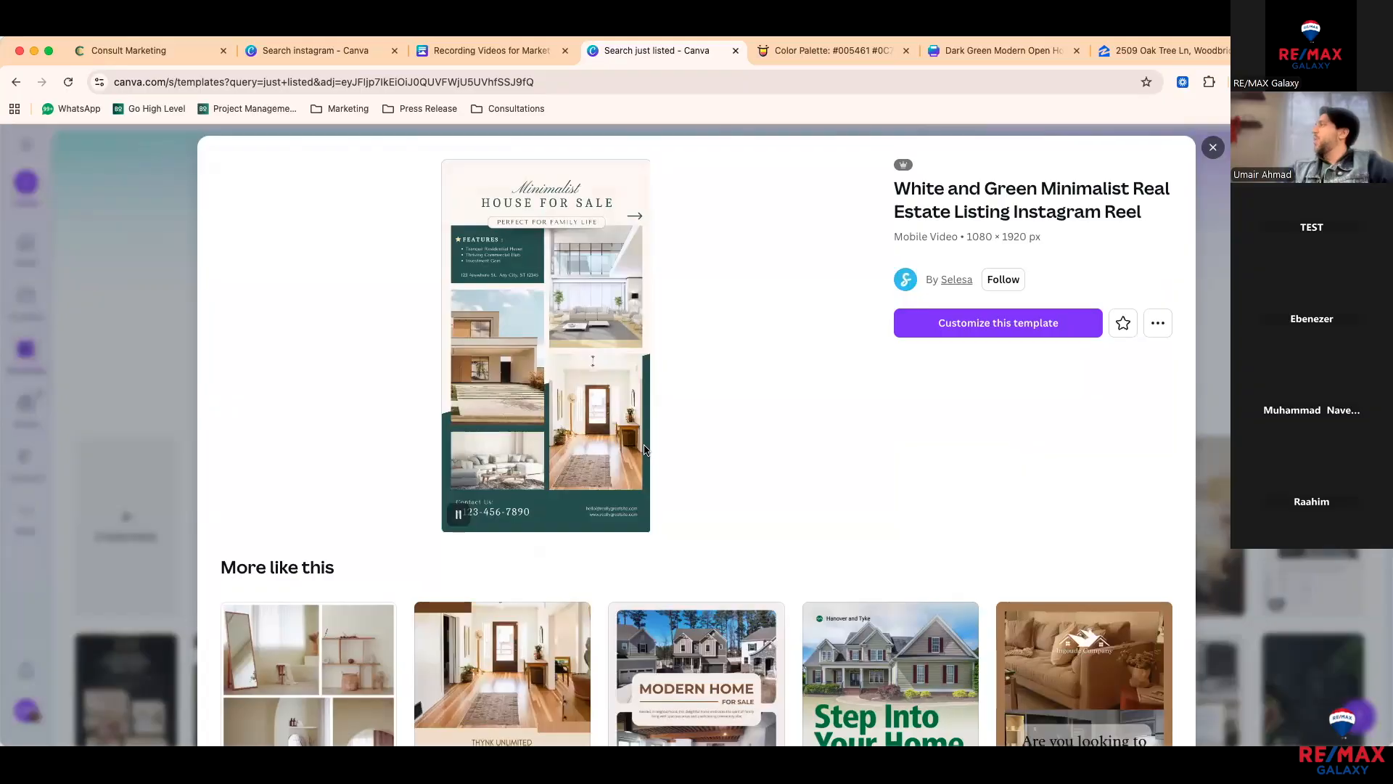
{"action": "left_click", "coordinate": [946, 322]}
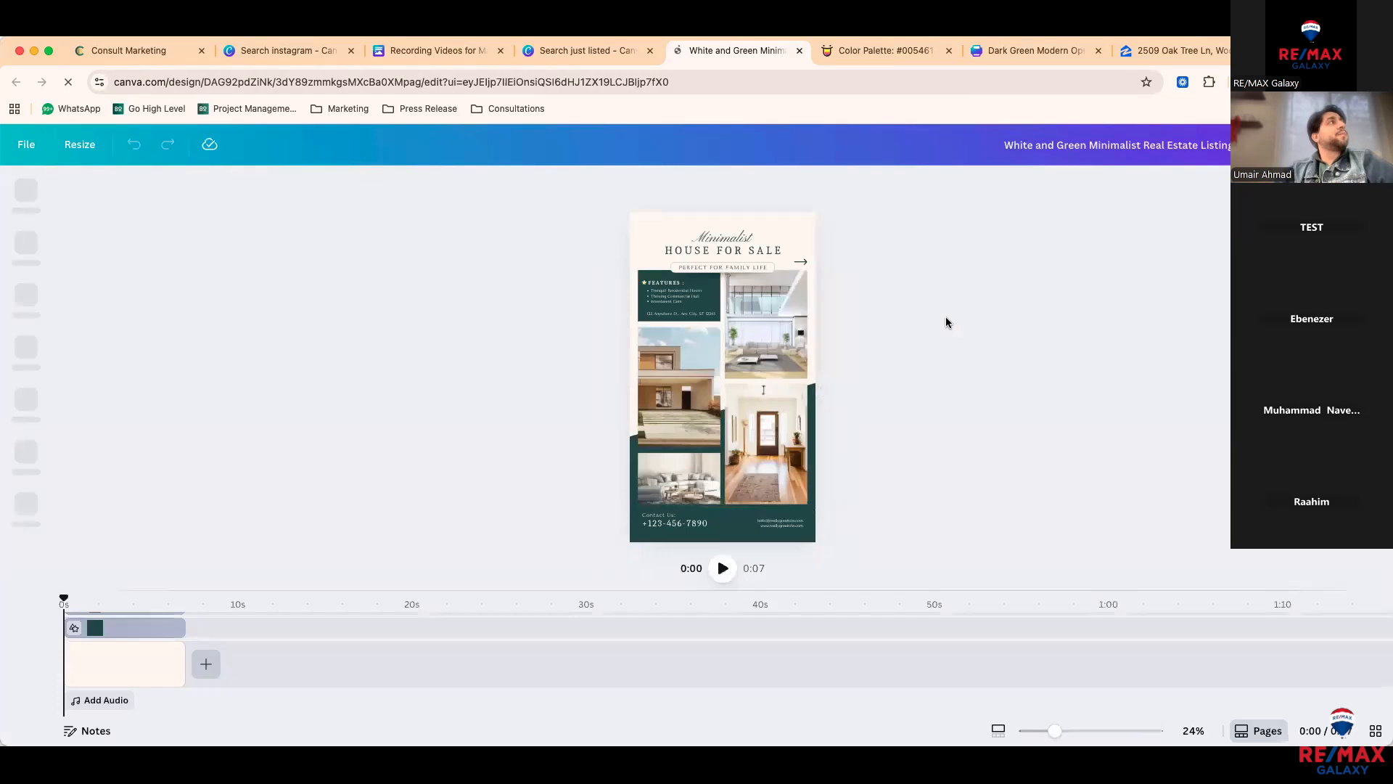
Step: Play the reel and view it twice full screen, then marquee-select the photo grid and features box
{"action": "left_click", "coordinate": [720, 571]}
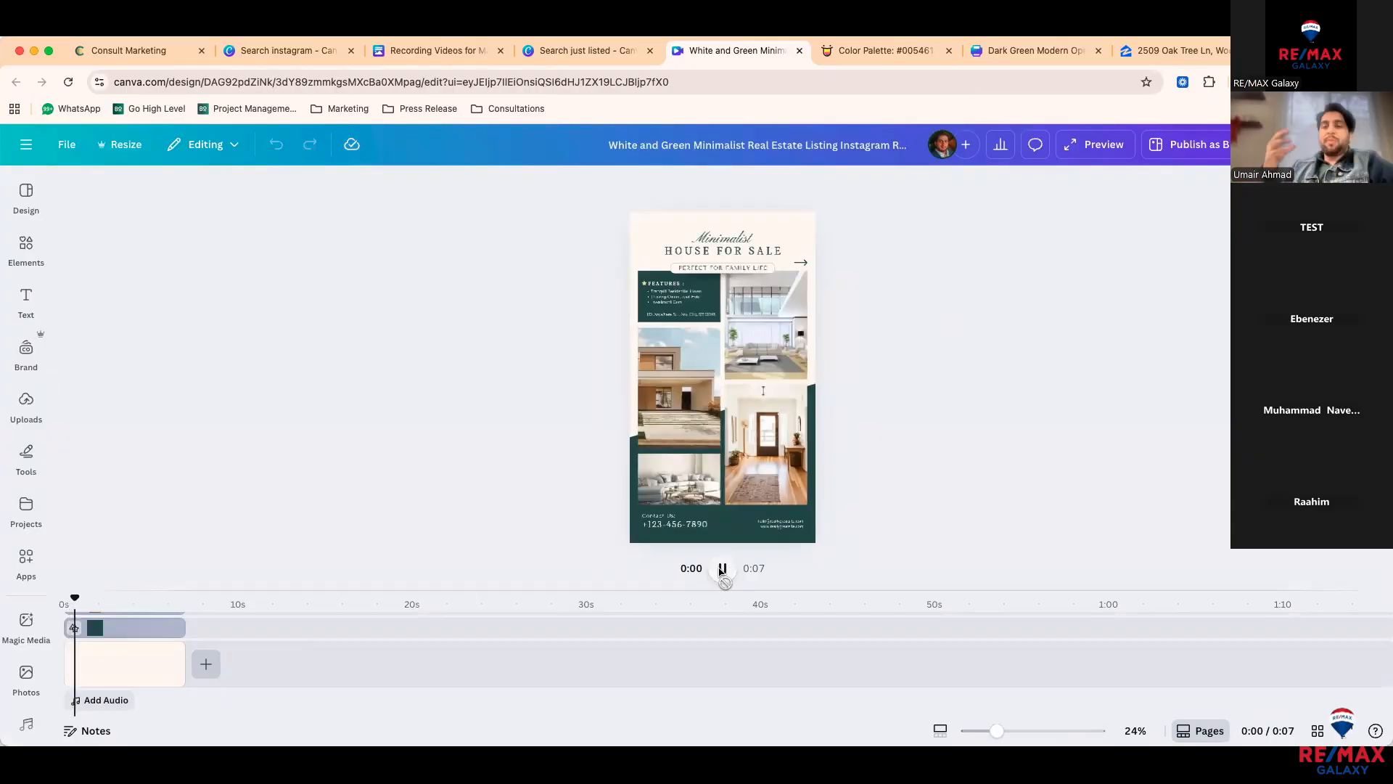
{"action": "left_click", "coordinate": [1088, 146]}
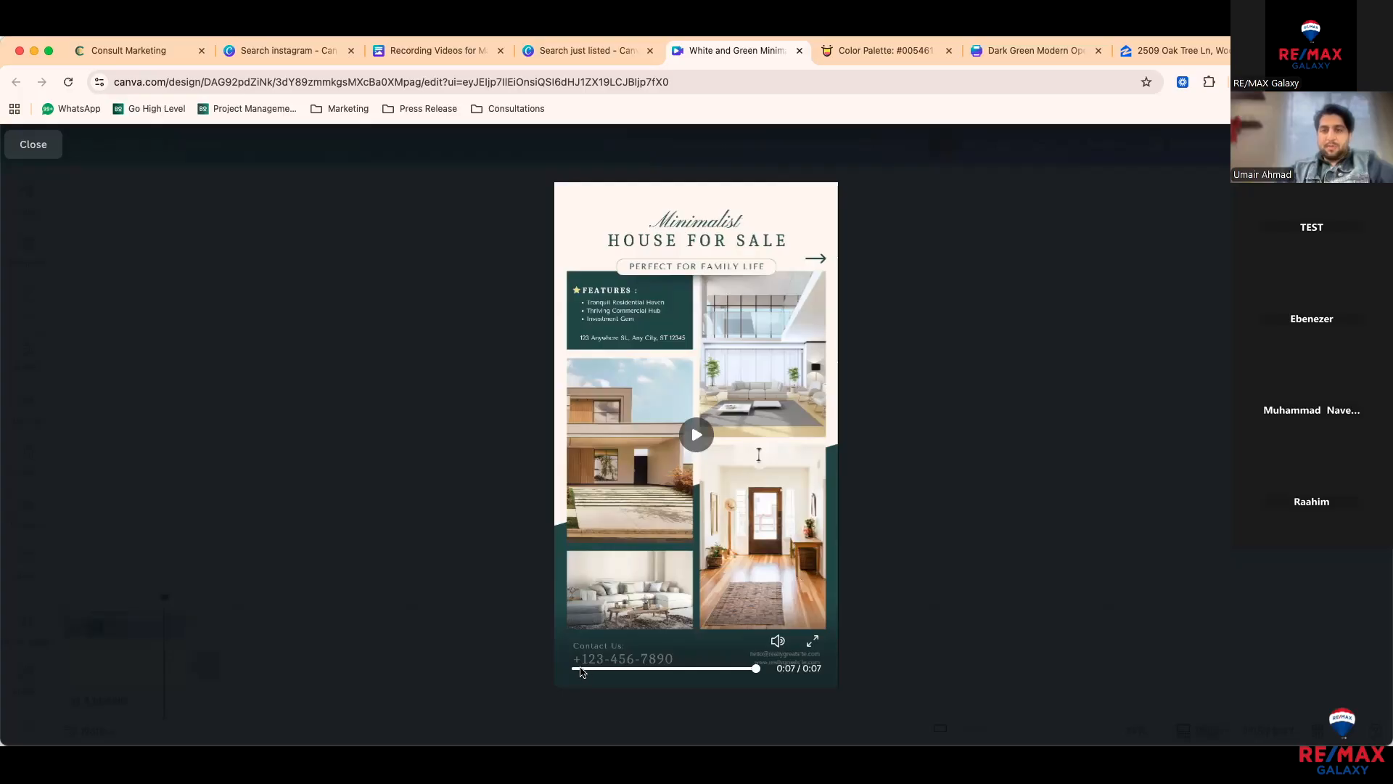
{"action": "left_click", "coordinate": [541, 679]}
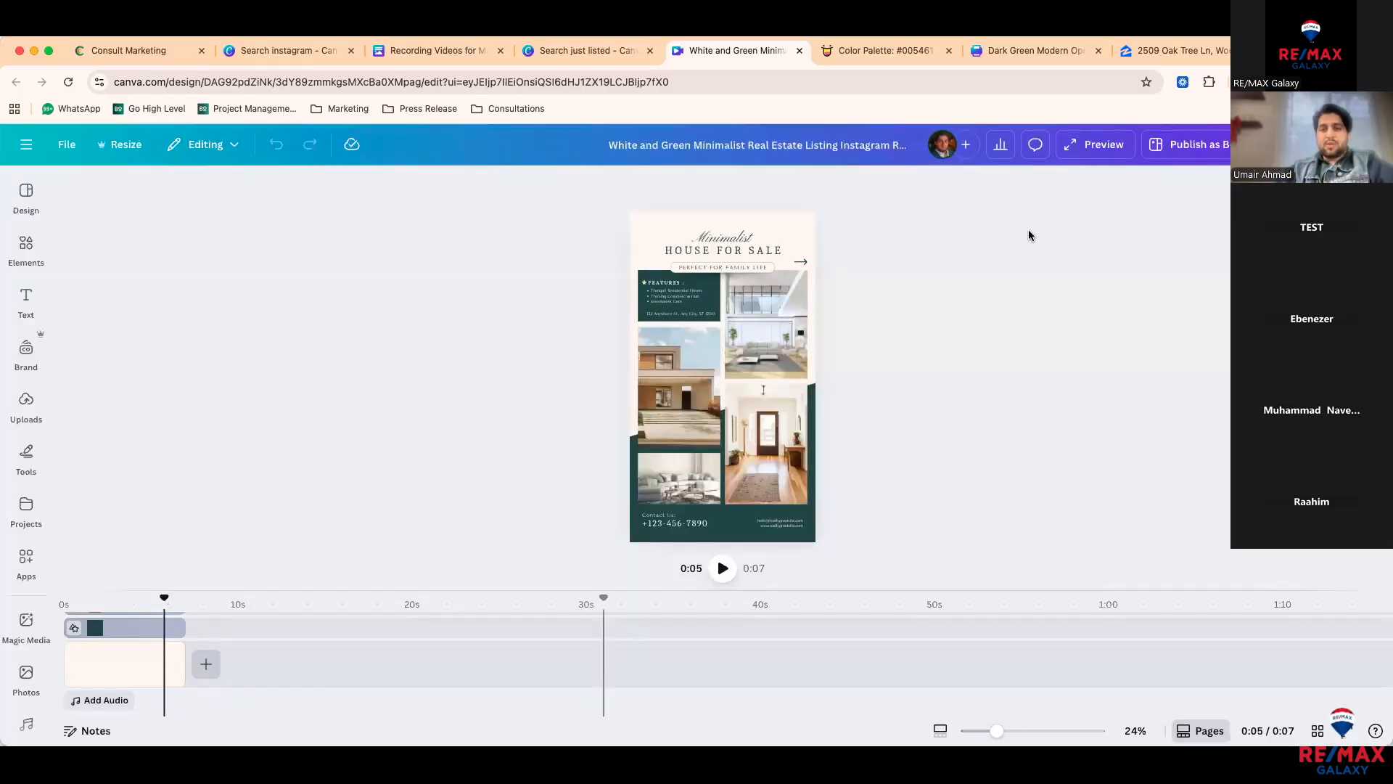
{"action": "left_click", "coordinate": [1095, 145]}
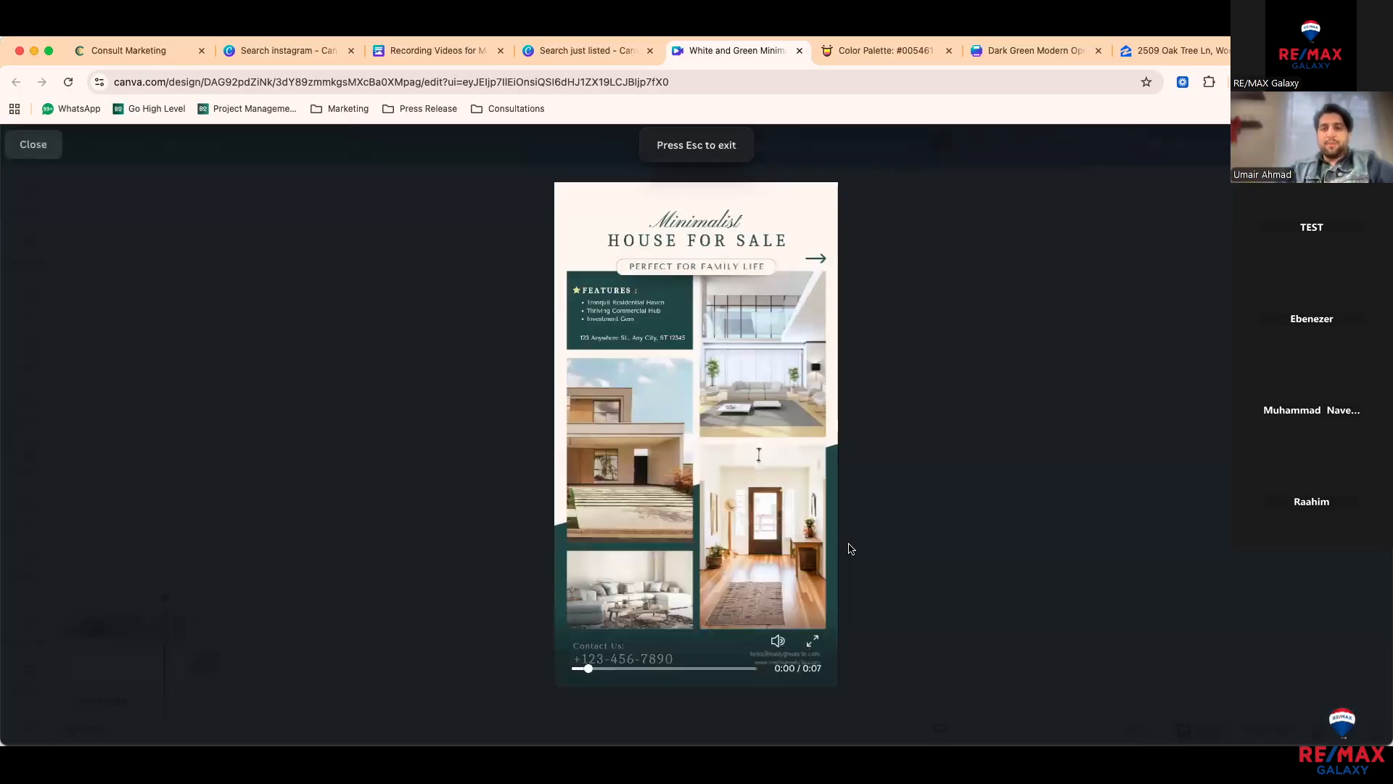
{"action": "left_click", "coordinate": [905, 560]}
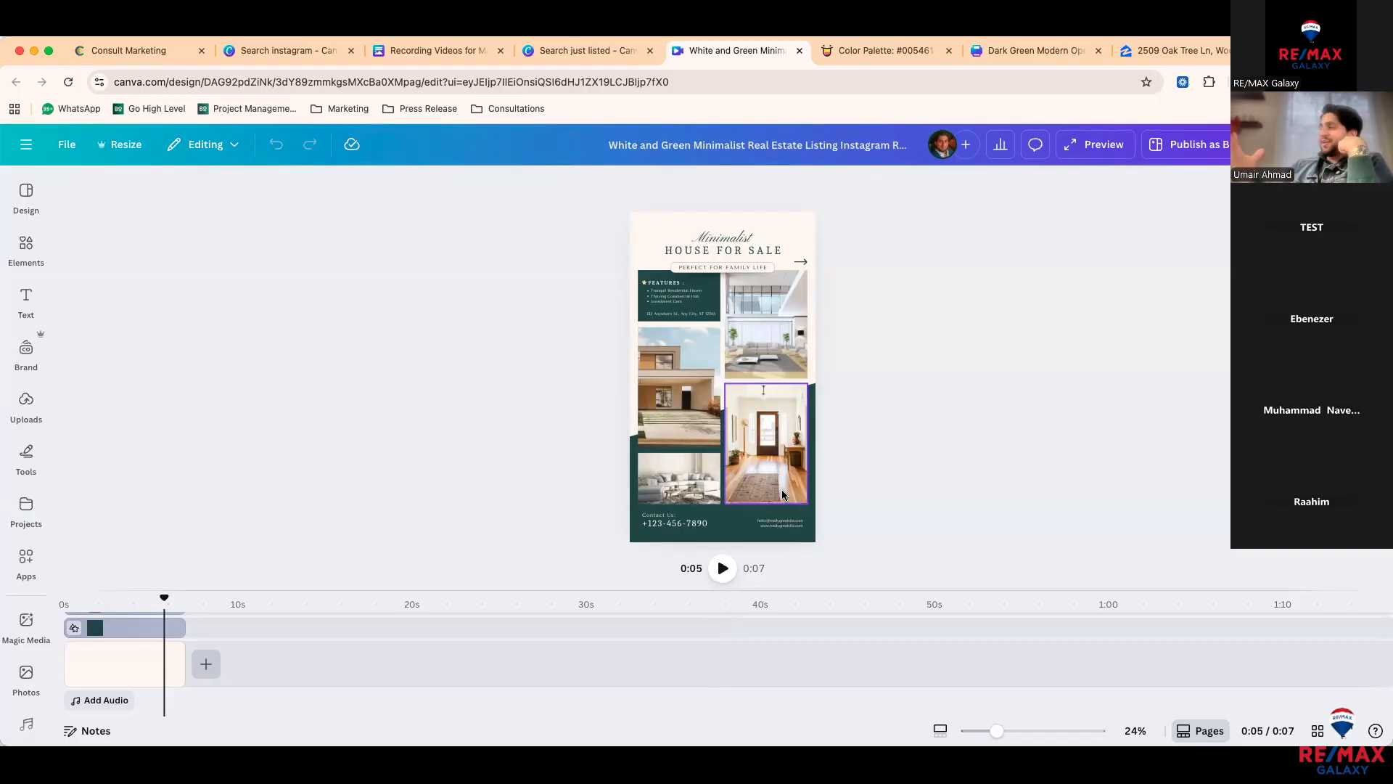
{"action": "left_click_drag", "start_coordinate": [569, 281], "coordinate": [931, 506]}
{"action": "left_click", "coordinate": [985, 186]}
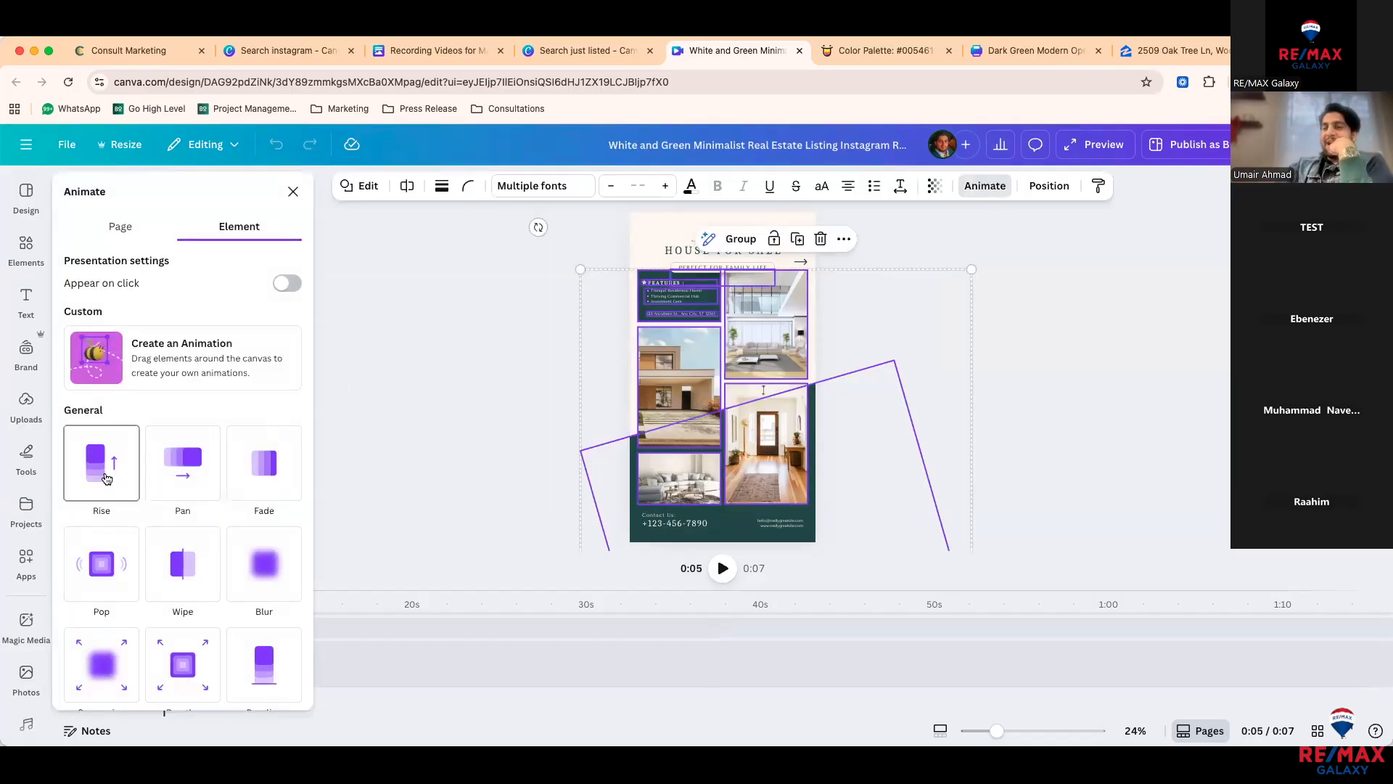
{"action": "left_click", "coordinate": [103, 568]}
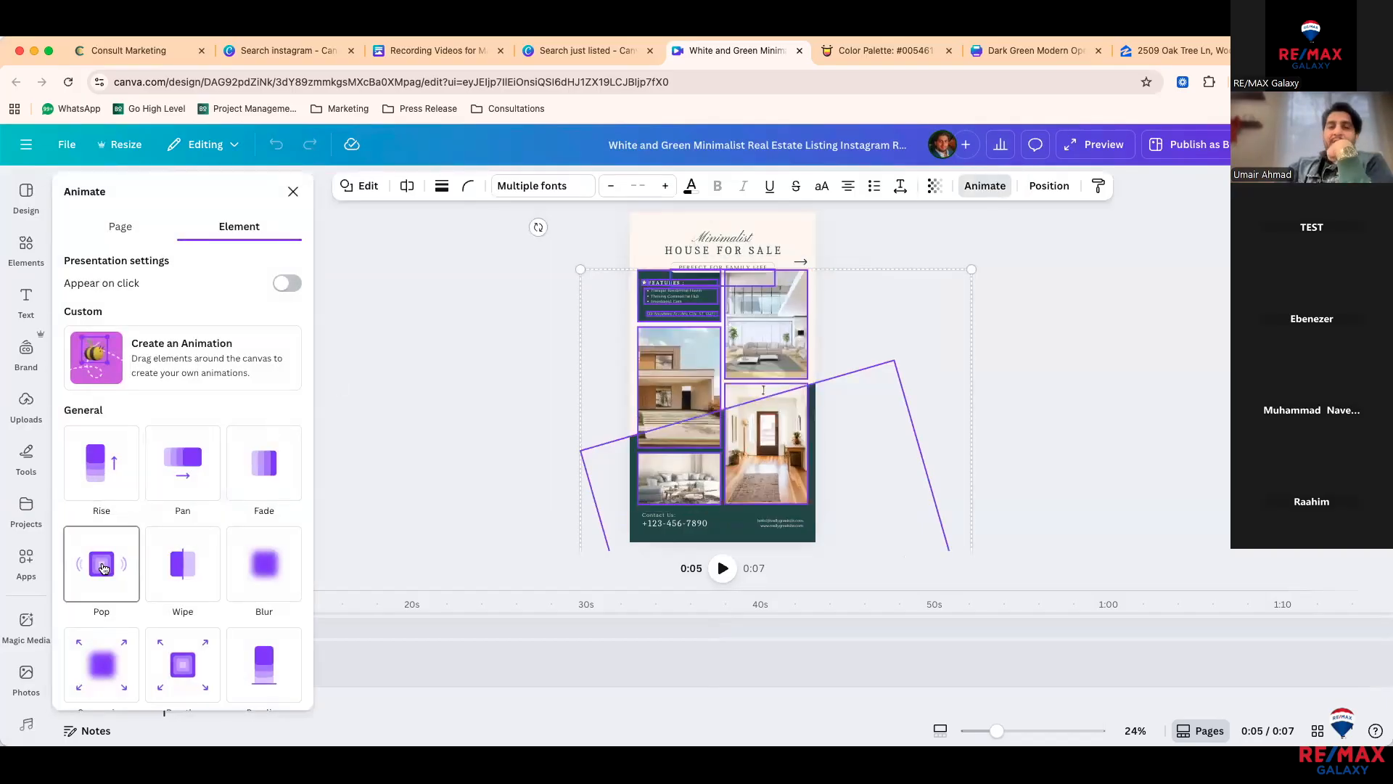
{"action": "left_click", "coordinate": [193, 574]}
{"action": "left_click", "coordinate": [258, 573]}
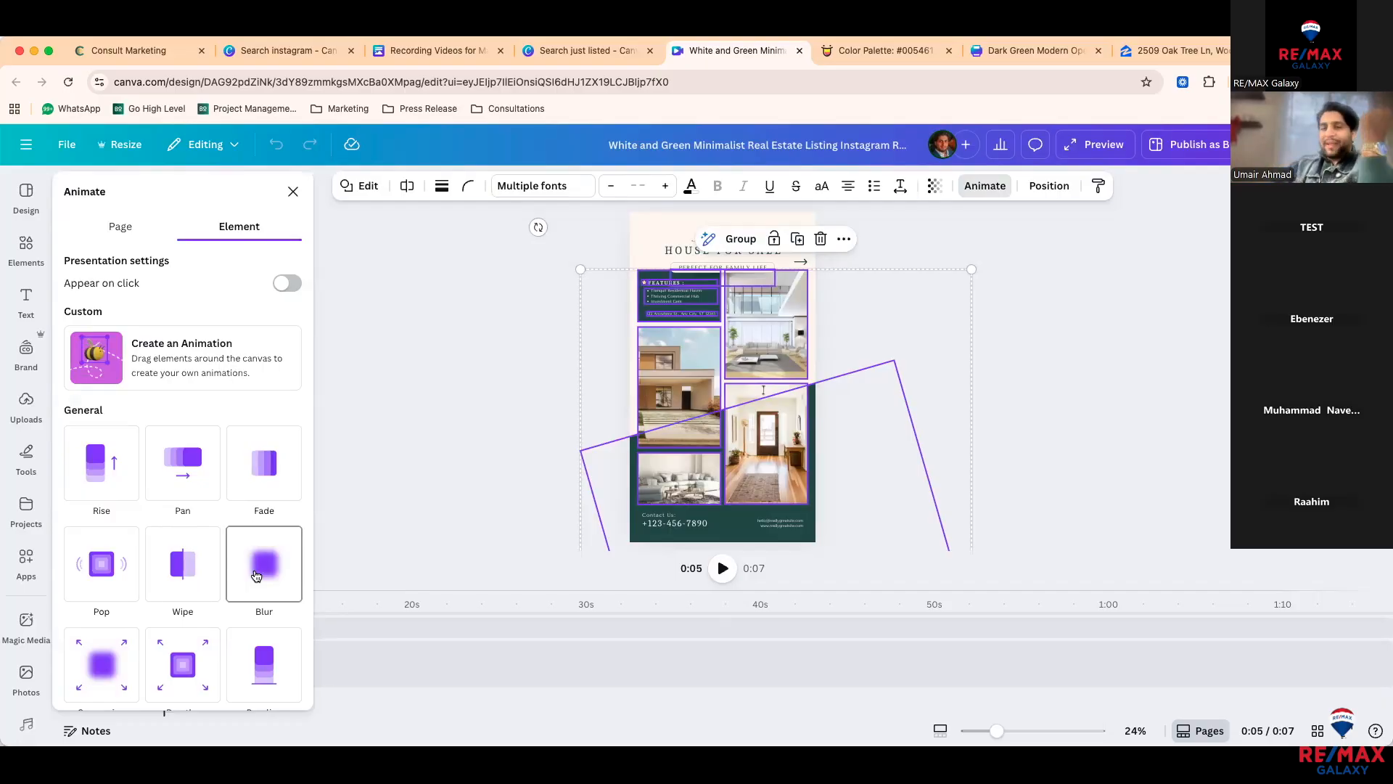
{"action": "key", "text": "Escape"}
{"action": "key", "text": "Escape"}
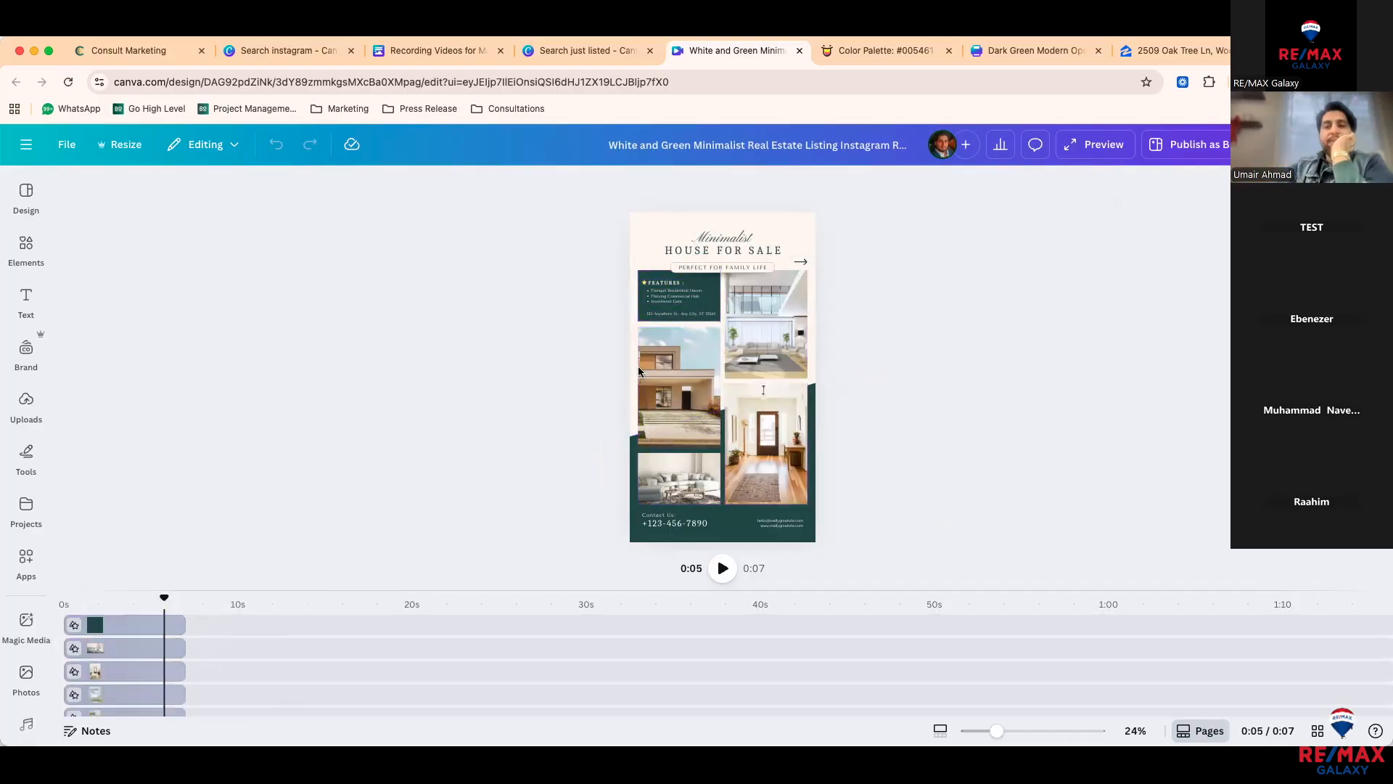
Step: Give the house-exterior photo a Fade animation with a slower speed
{"action": "left_click", "coordinate": [677, 367]}
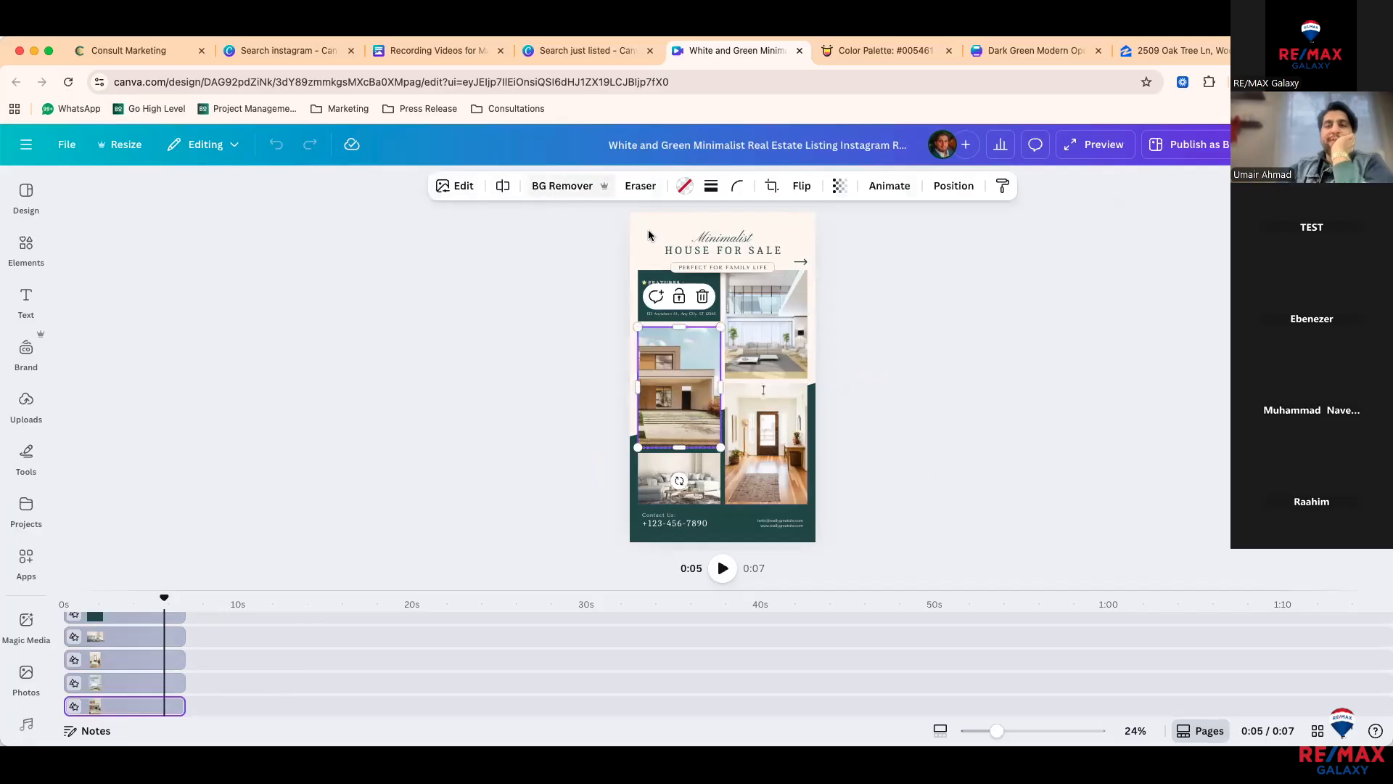
{"action": "left_click", "coordinate": [870, 188]}
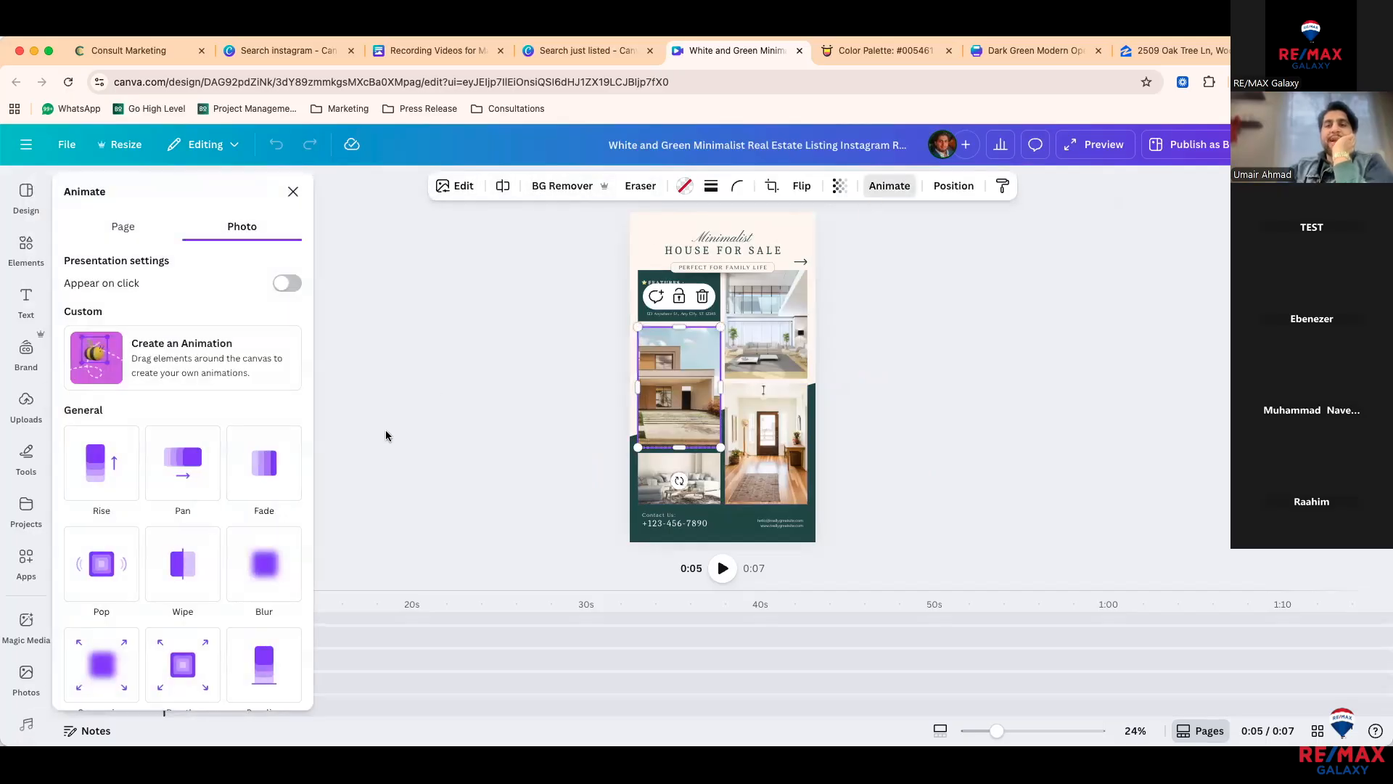
{"action": "left_click", "coordinate": [270, 480]}
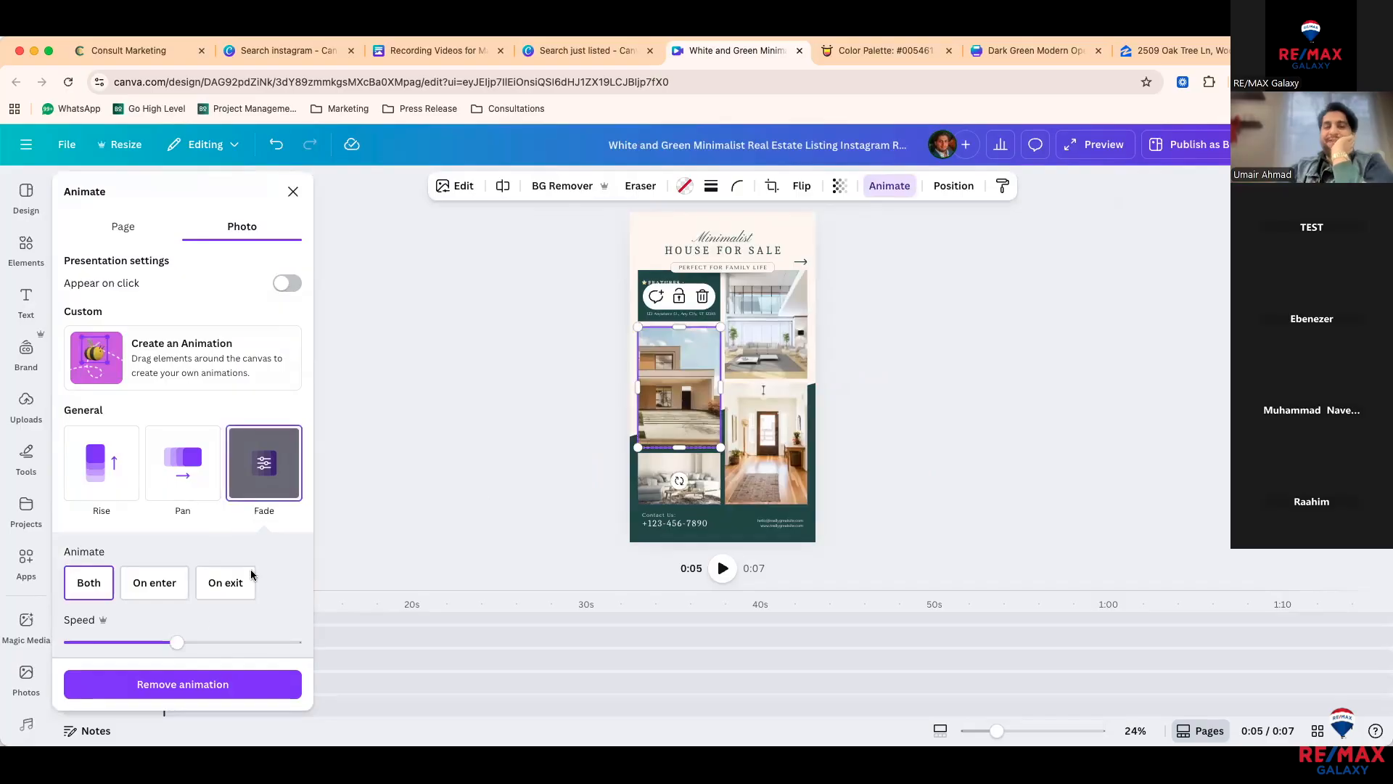
{"action": "left_click_drag", "start_coordinate": [175, 642], "coordinate": [102, 644]}
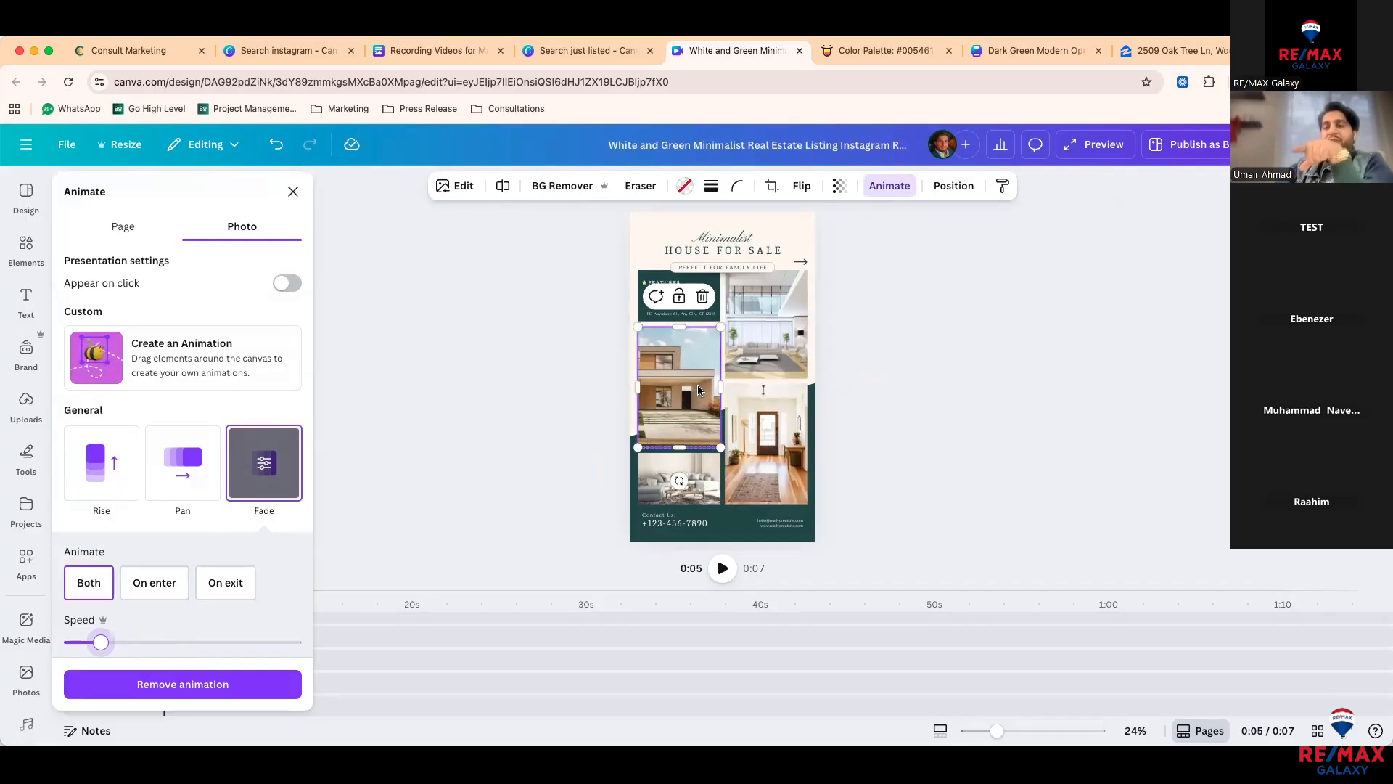
Step: Apply the Fade animation to the top-right interior photo as well
{"action": "left_click", "coordinate": [779, 353]}
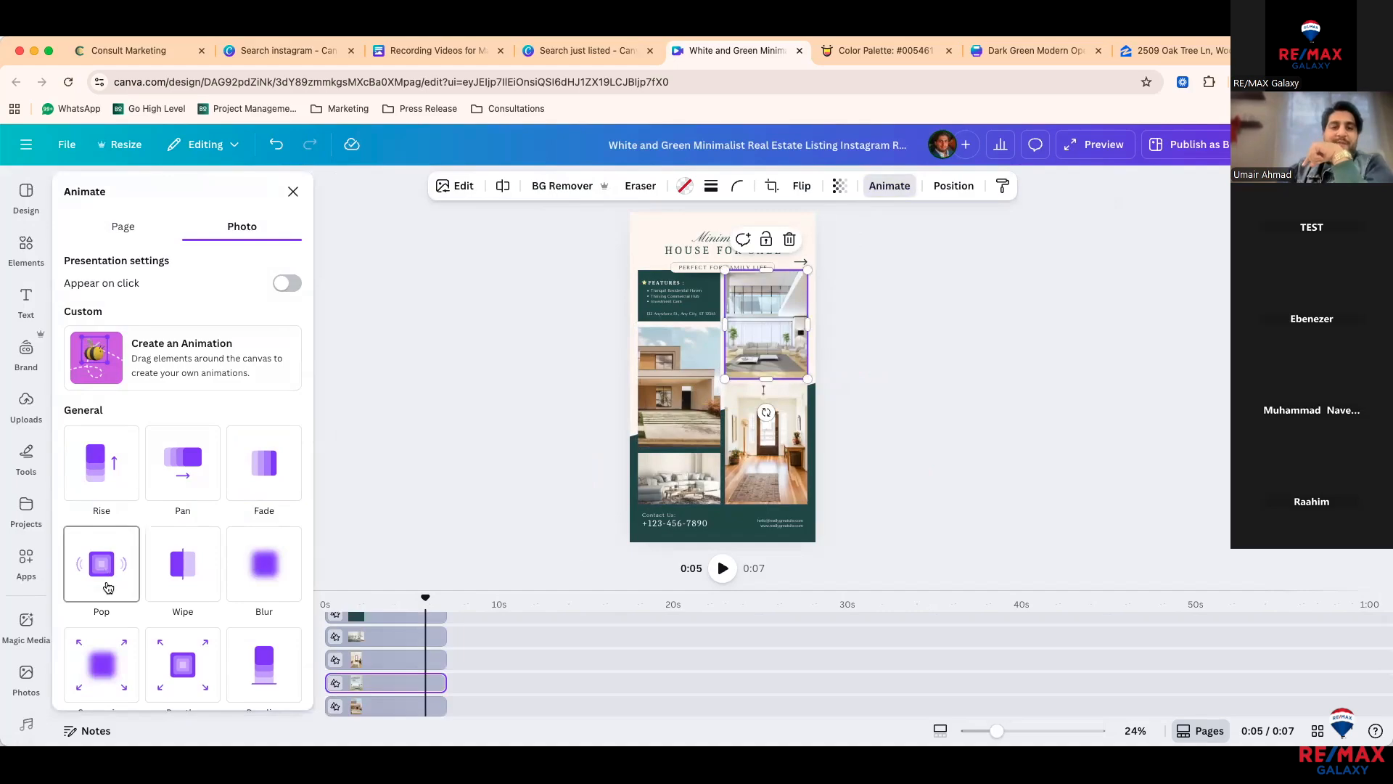
{"action": "scroll", "coordinate": [107, 587], "scroll_direction": "down", "scroll_amount": 1}
{"action": "left_click", "coordinate": [261, 415]}
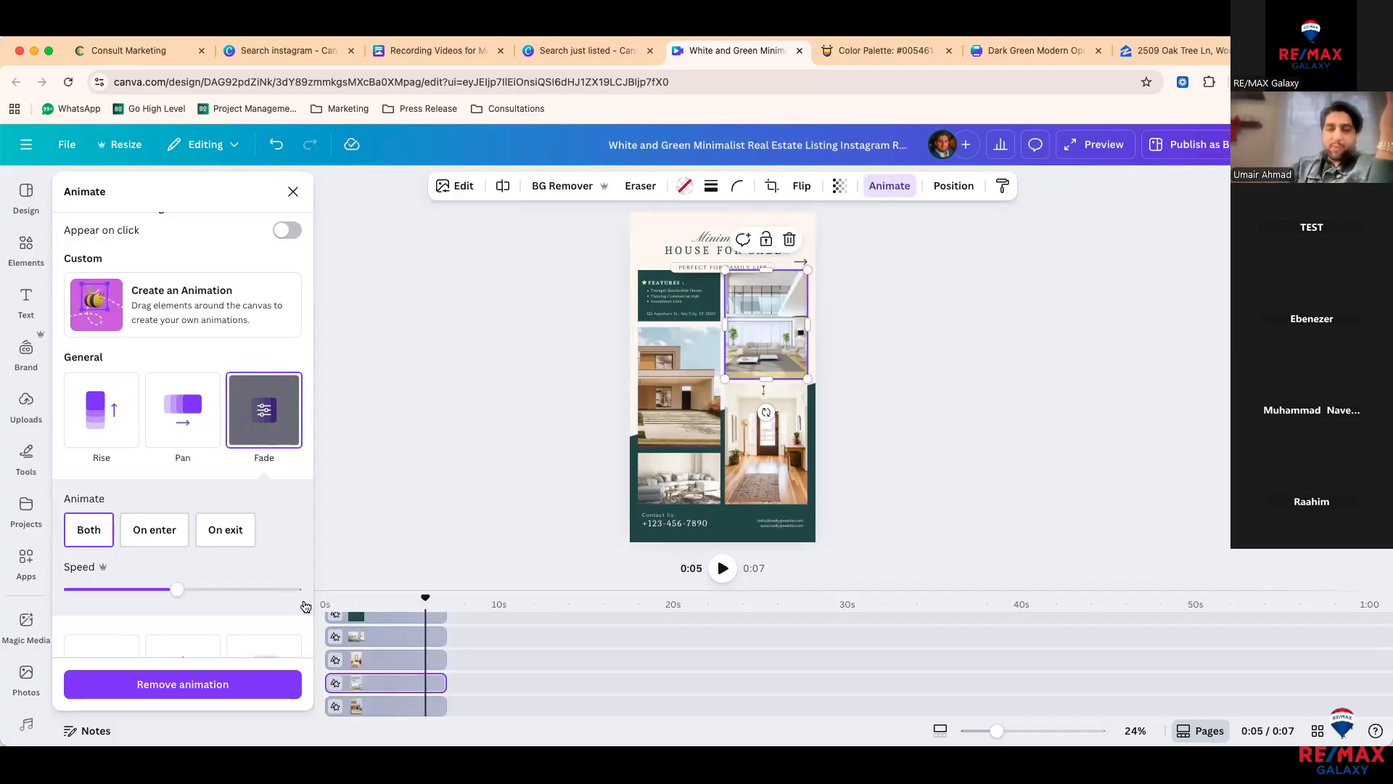
Step: Delay the fourth photo's start in the timeline and preview the fades from the beginning
{"action": "left_click", "coordinate": [370, 683]}
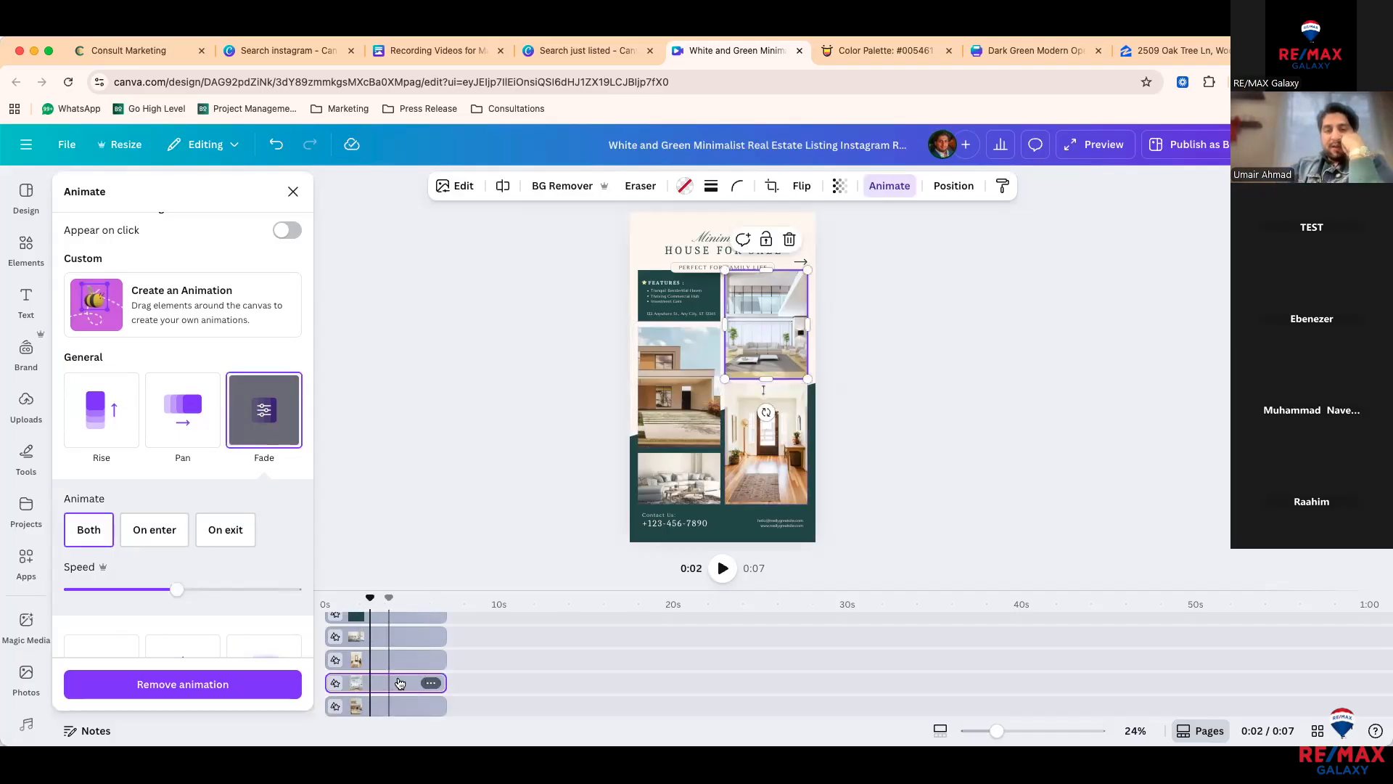
{"action": "left_click", "coordinate": [429, 683]}
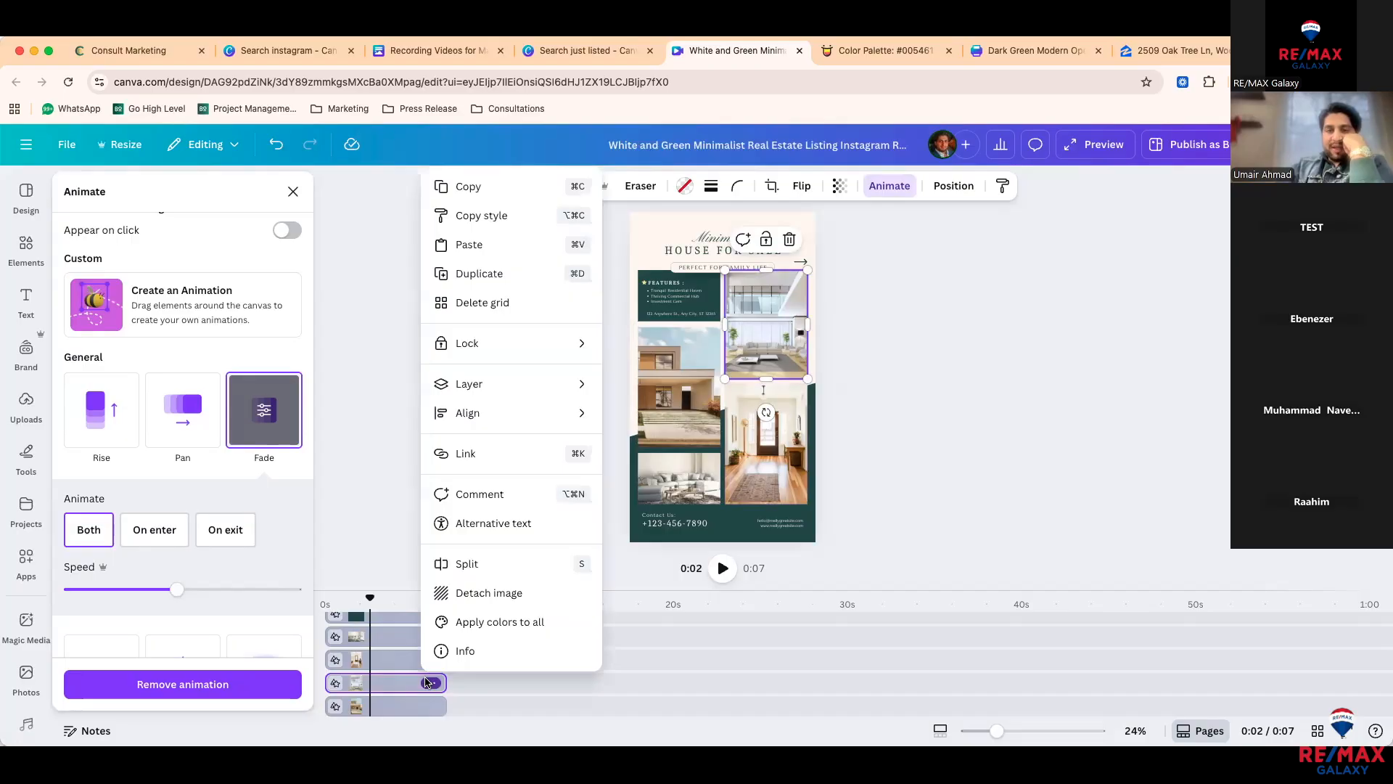
{"action": "left_click", "coordinate": [353, 685]}
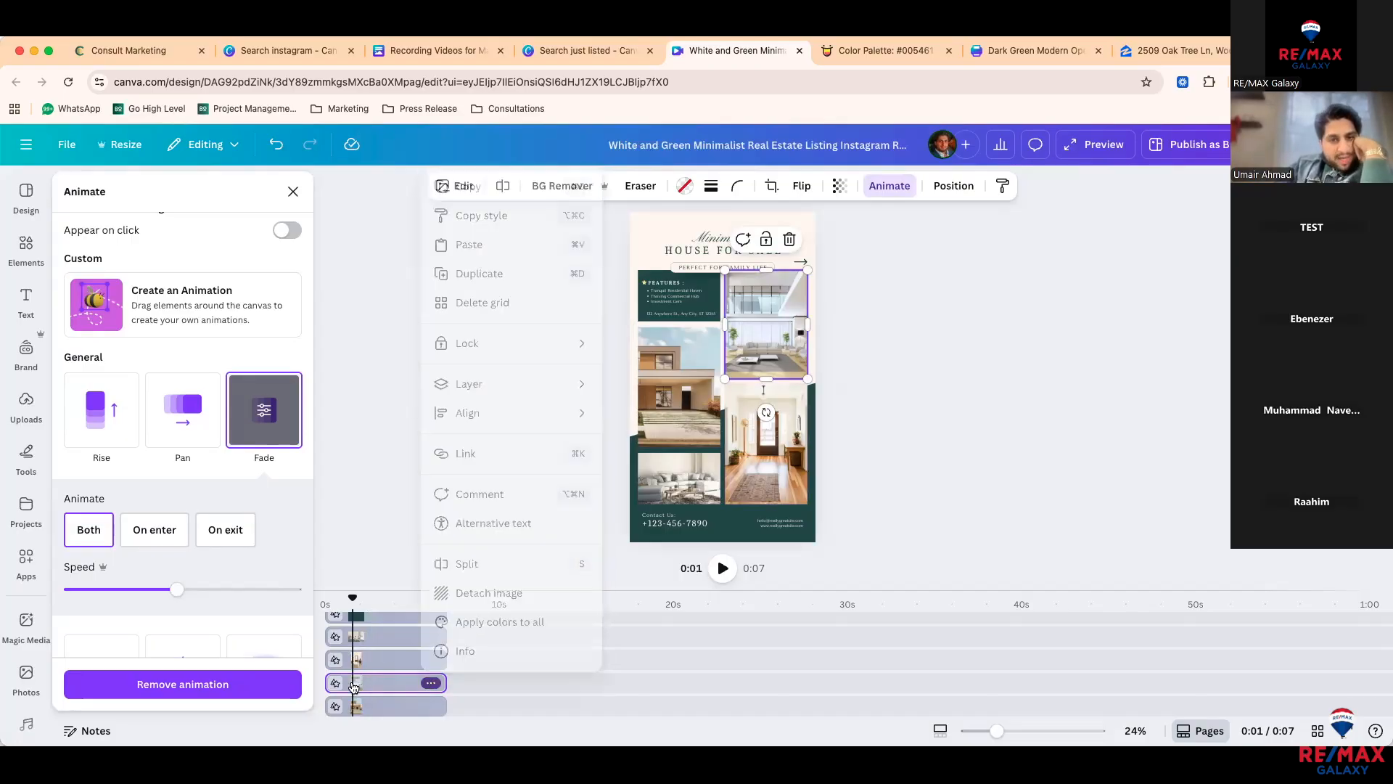
{"action": "left_click_drag", "start_coordinate": [329, 685], "coordinate": [343, 686]}
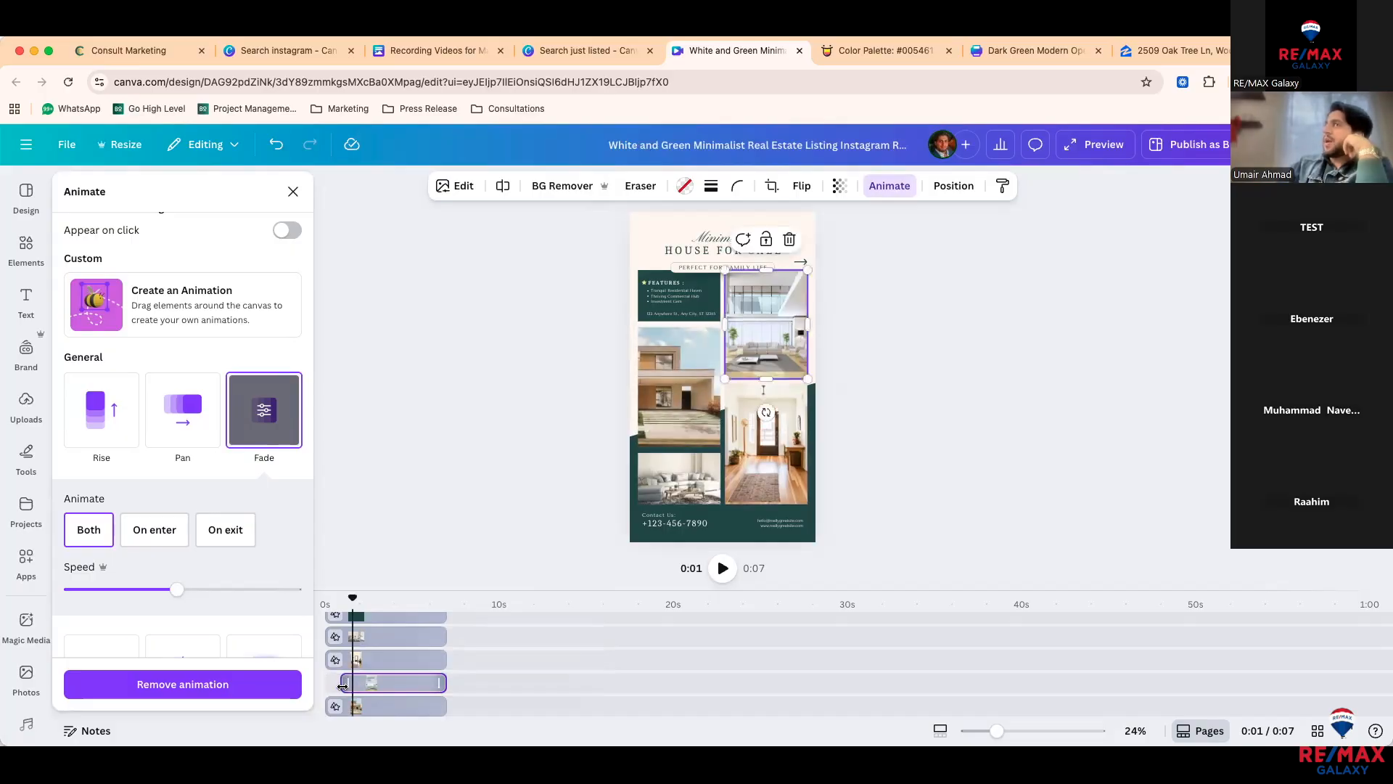
{"action": "left_click_drag", "start_coordinate": [353, 597], "coordinate": [323, 601]}
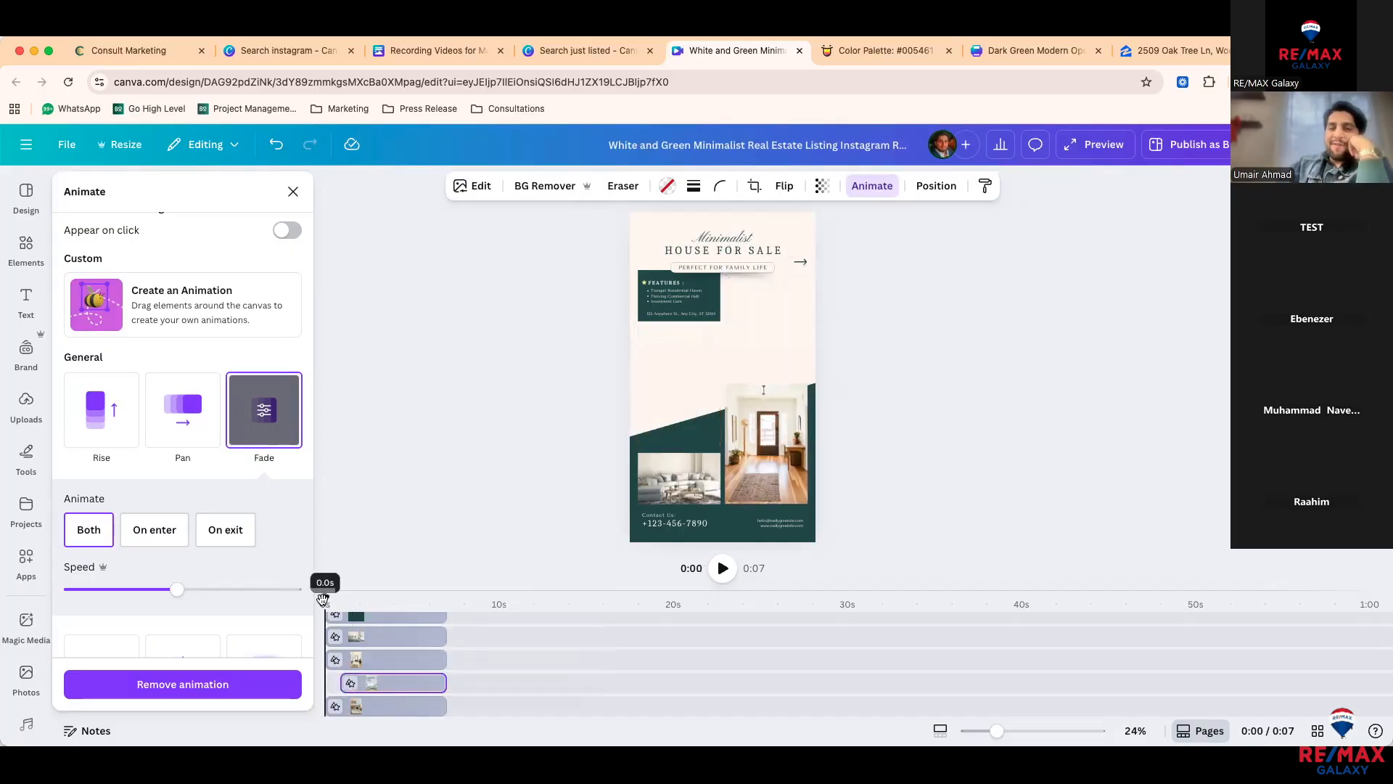
{"action": "key", "text": "space"}
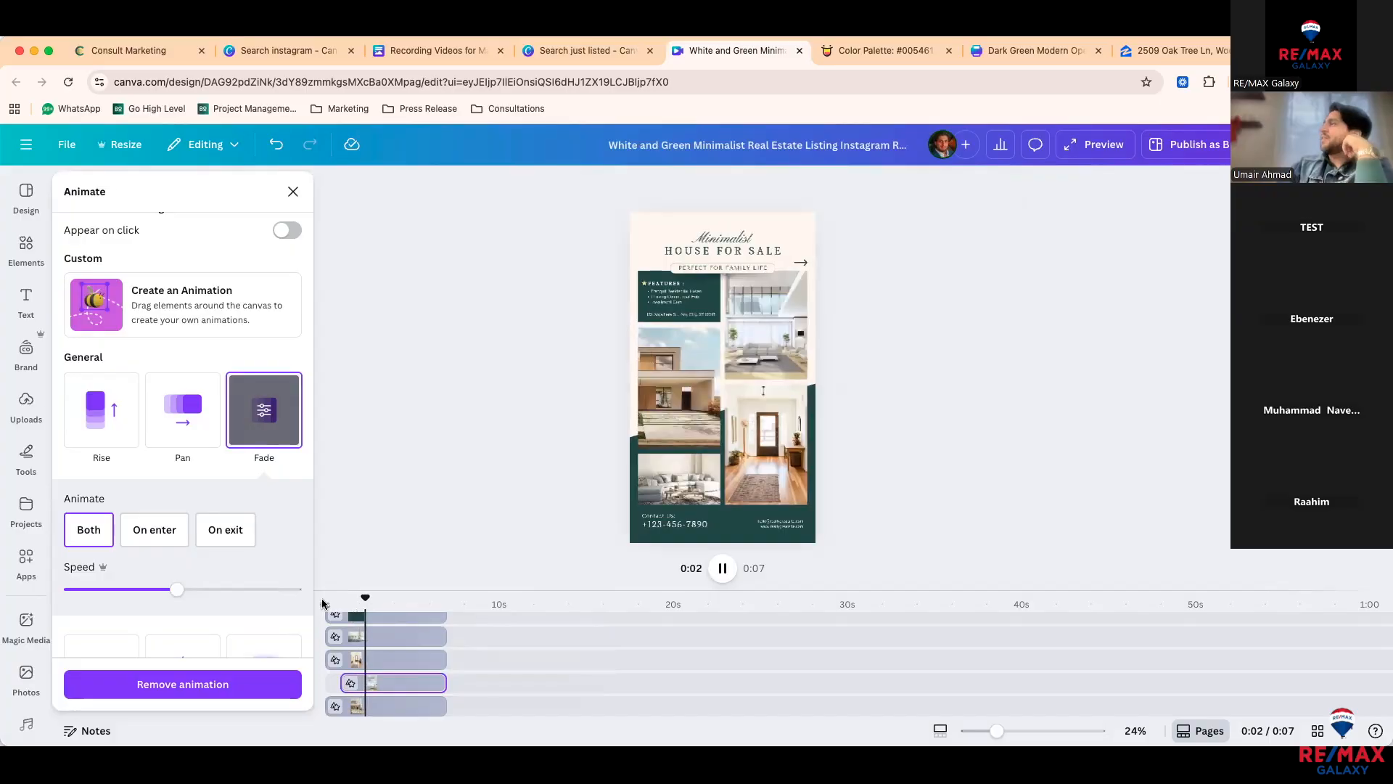
{"action": "key", "text": "space"}
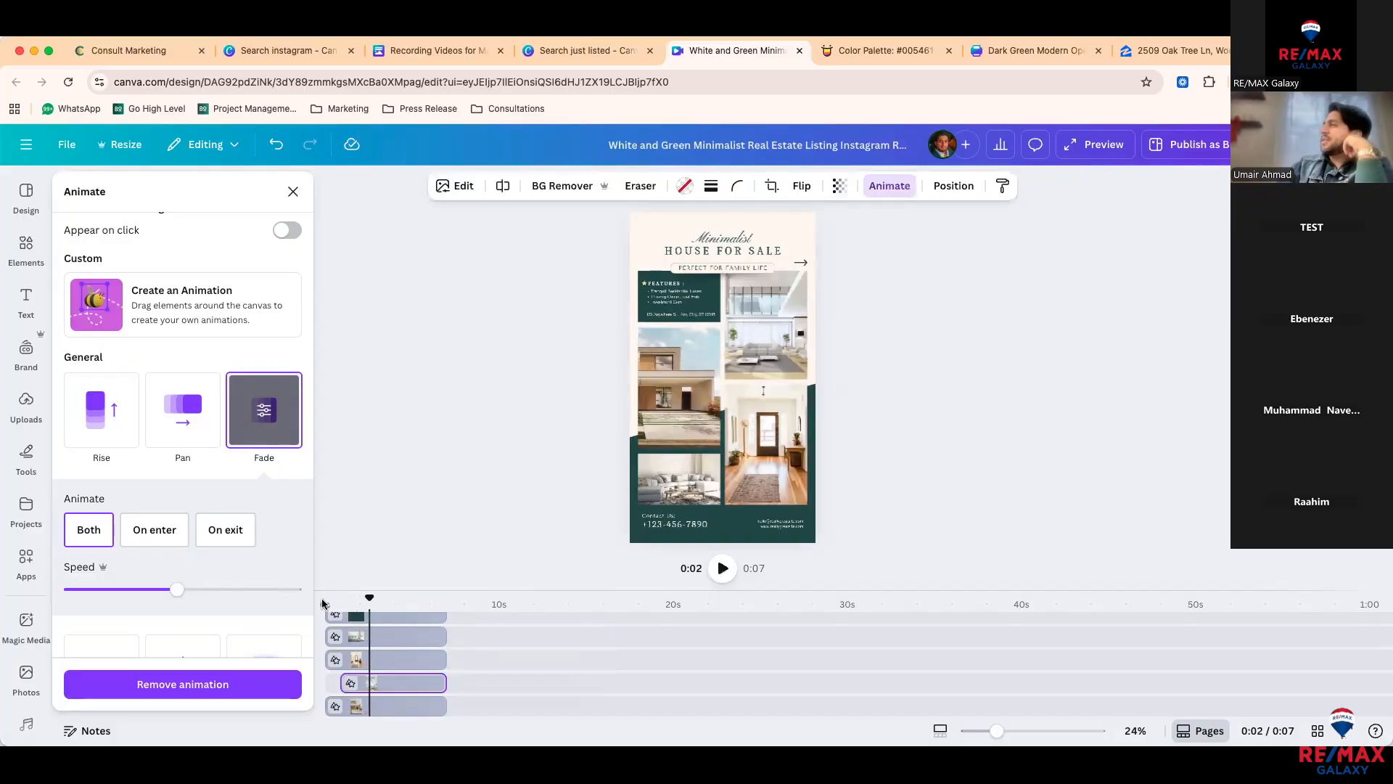
Step: Delay the bottom photo's start too, replay the staggered fades, and deselect
{"action": "left_click", "coordinate": [353, 709]}
{"action": "left_click_drag", "start_coordinate": [329, 704], "coordinate": [354, 705]}
{"action": "left_click_drag", "start_coordinate": [337, 598], "coordinate": [317, 595]}
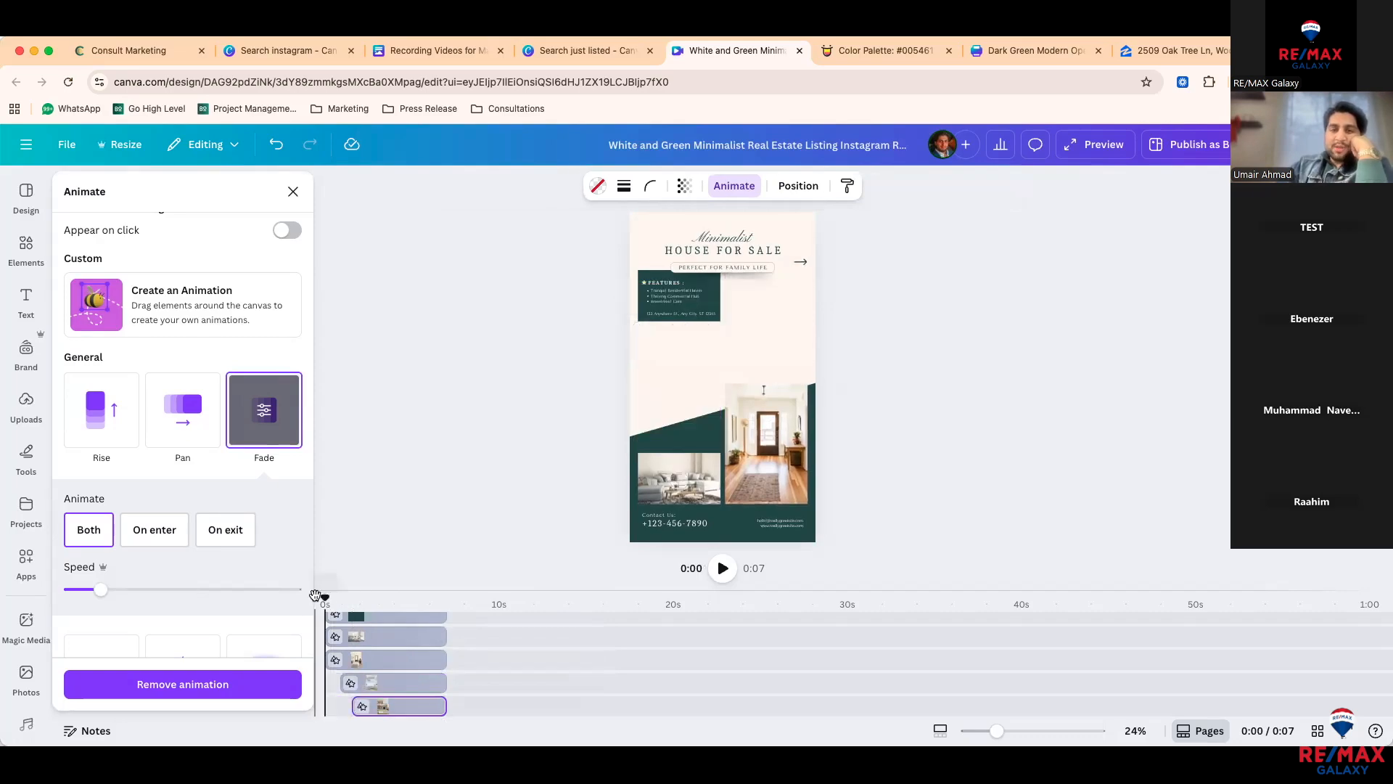
{"action": "key", "text": "space"}
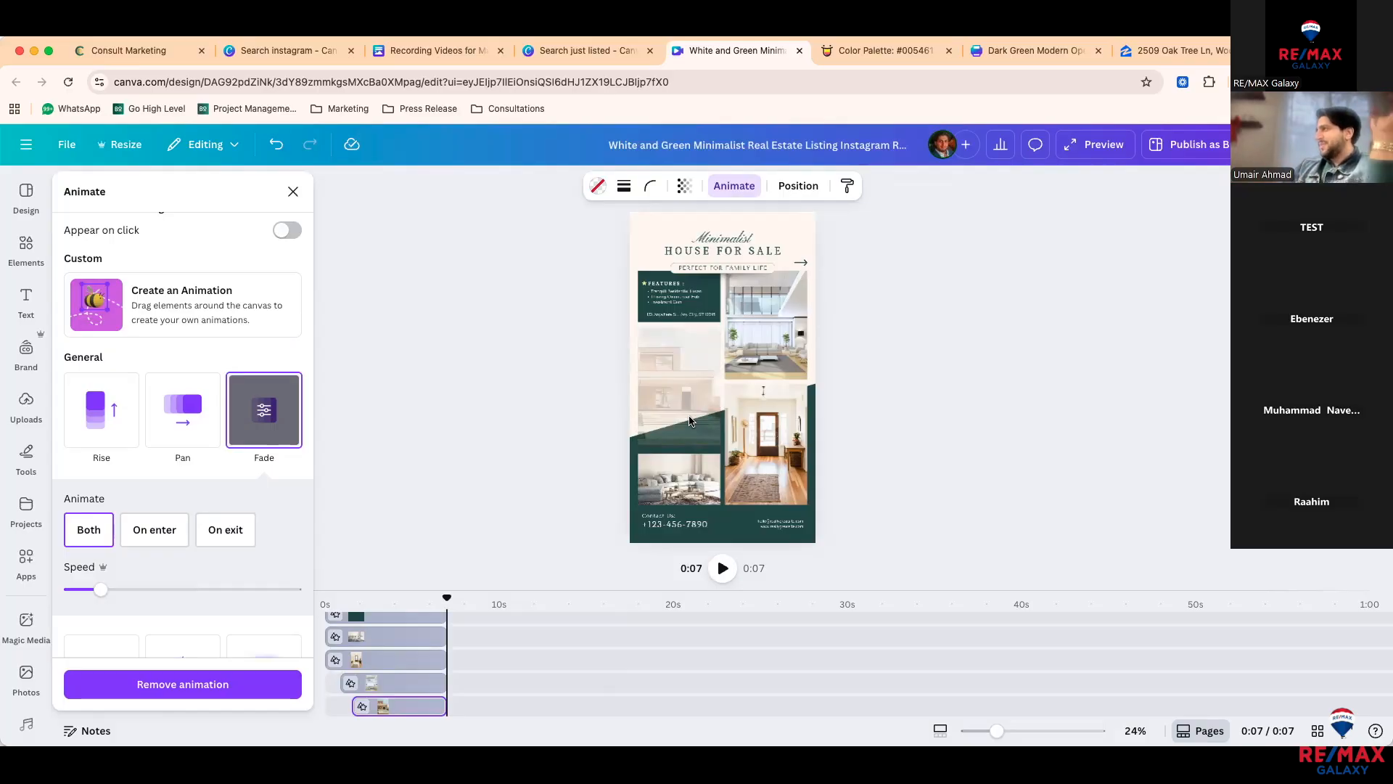
{"action": "left_click", "coordinate": [948, 365]}
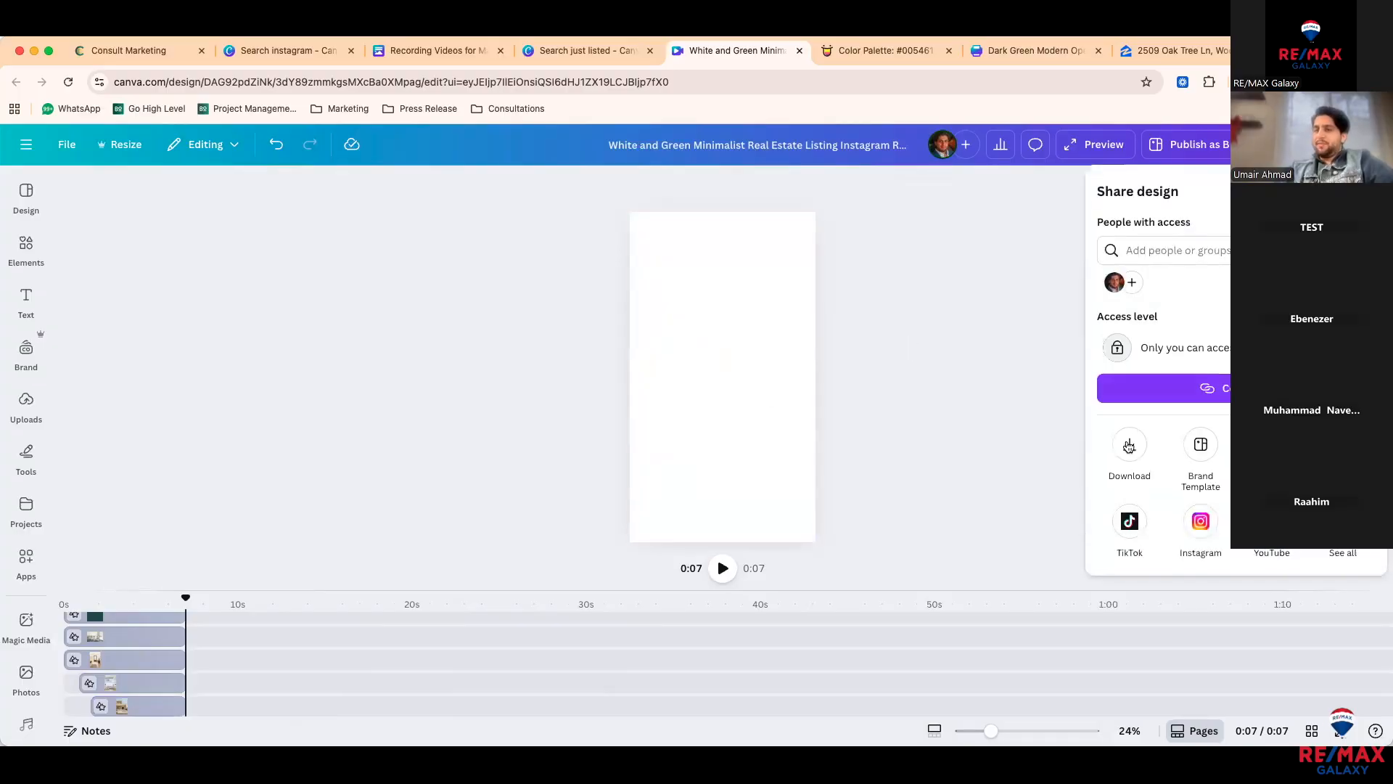
Step: Raise the Download quality from 1080p to 4K (UHD) and close the Download panel
{"action": "left_click", "coordinate": [1130, 445]}
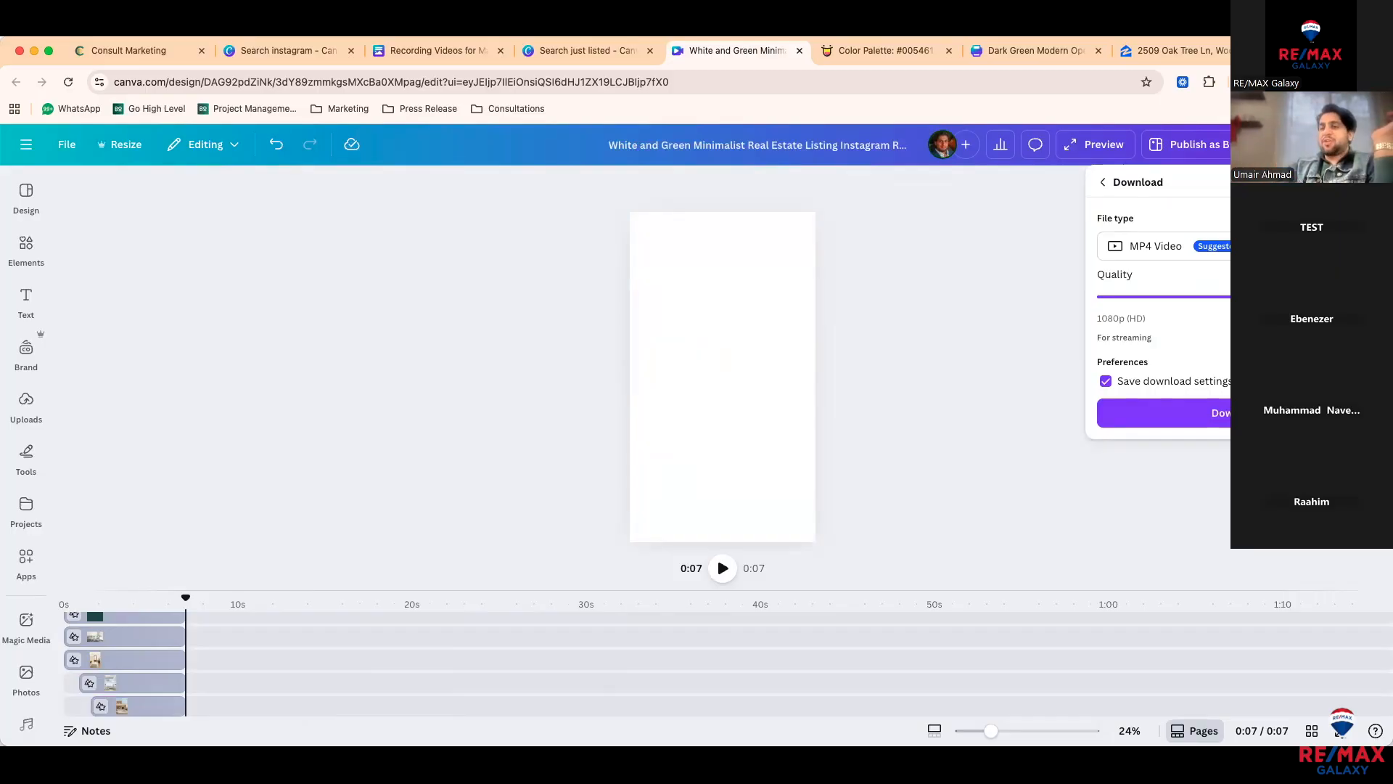
{"action": "left_click_drag", "start_coordinate": [1251, 297], "coordinate": [1326, 296]}
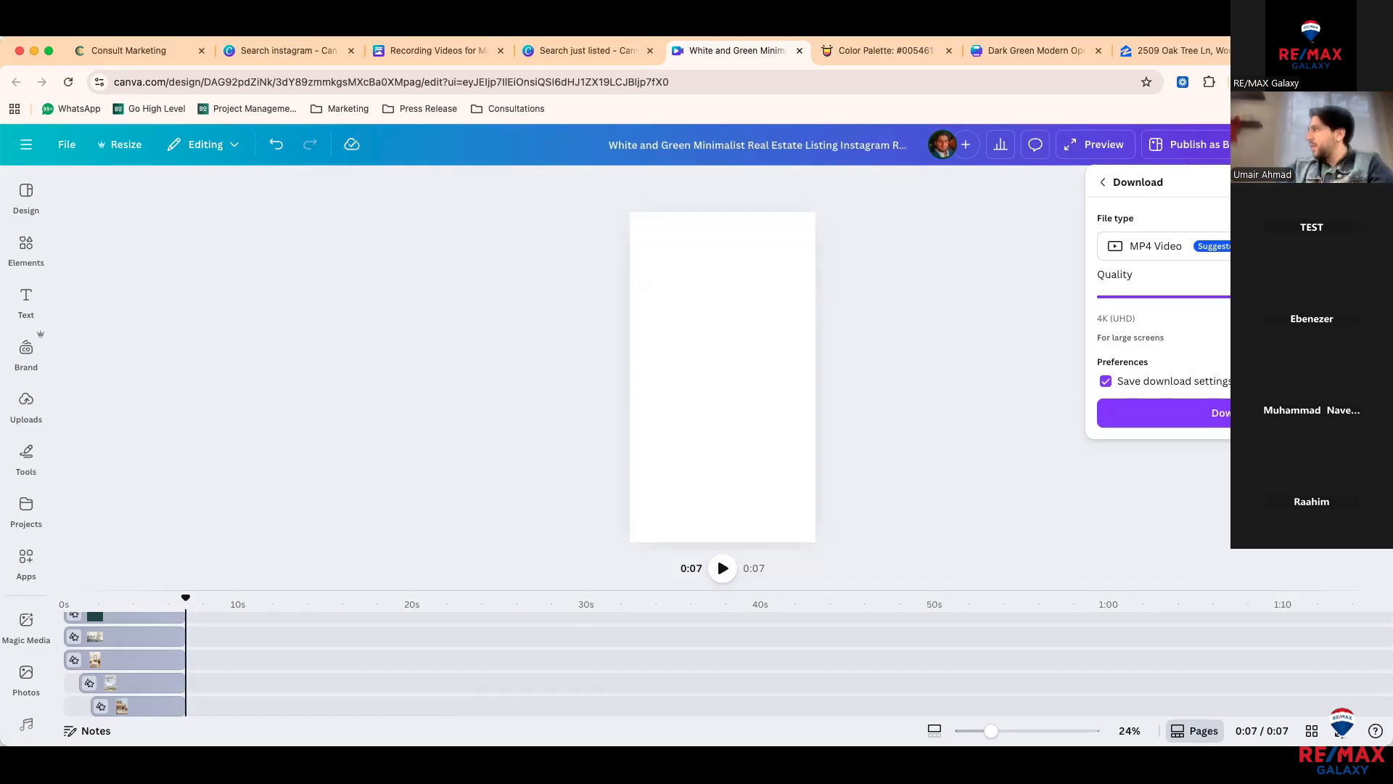
{"action": "left_click", "coordinate": [805, 513]}
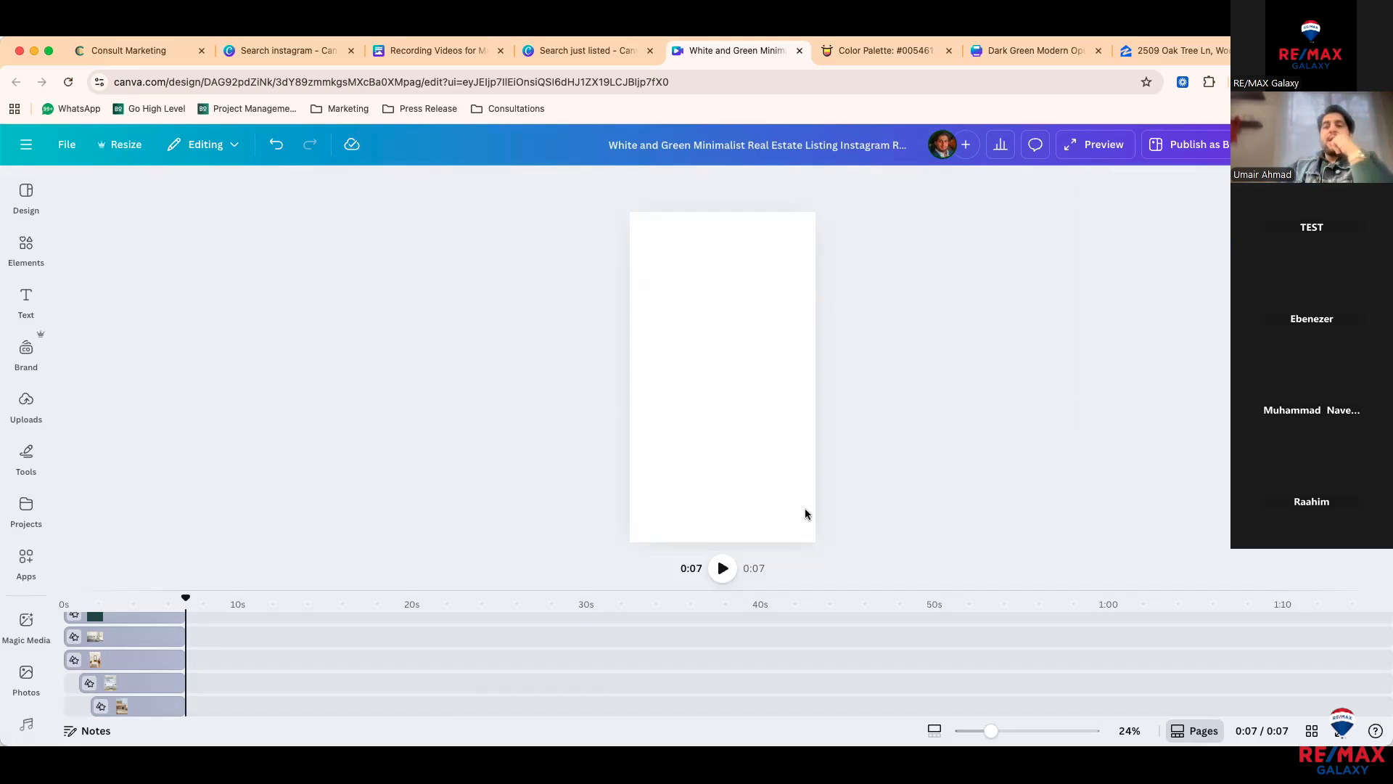
{"action": "left_click", "coordinate": [880, 565]}
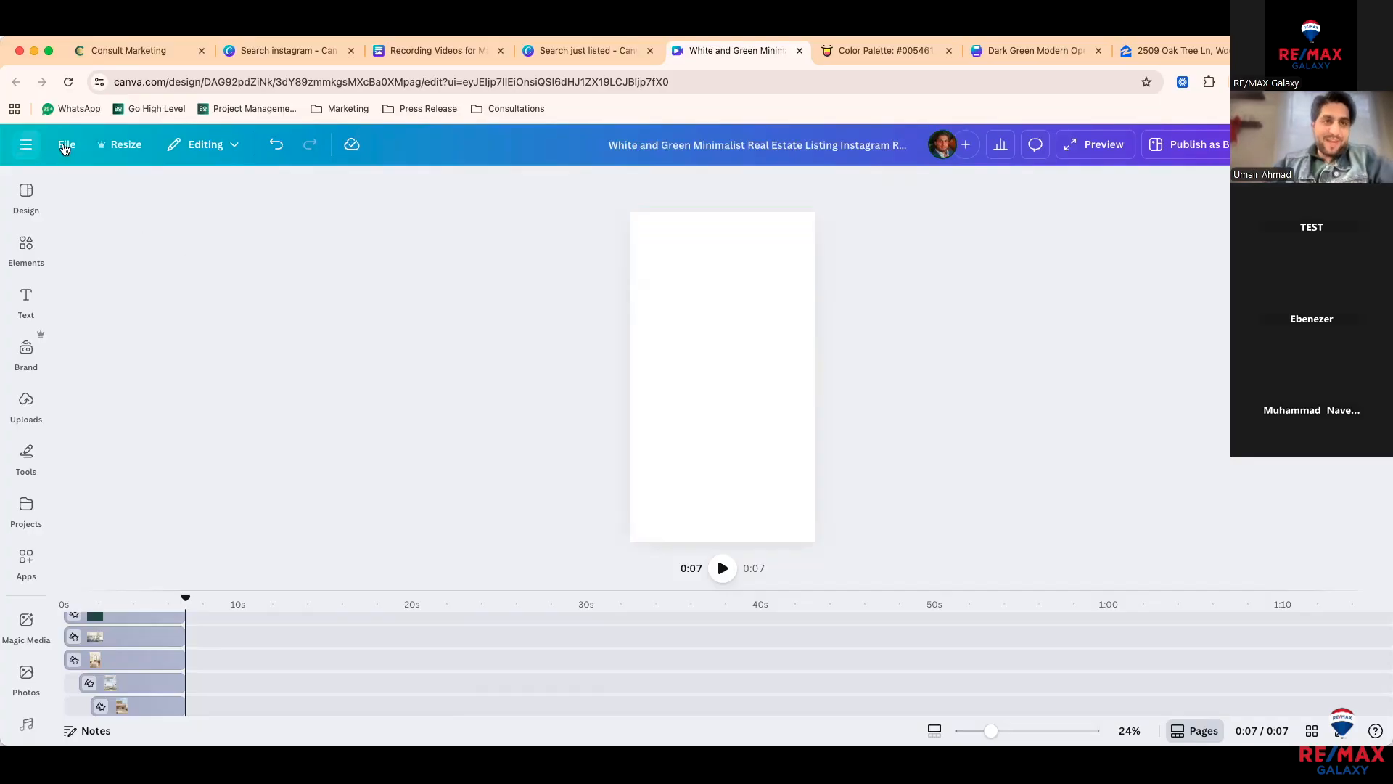
Step: Return from the editor to Canva's Templates home page via the navigation menu and browse it
{"action": "left_click", "coordinate": [22, 145]}
{"action": "left_click", "coordinate": [92, 149]}
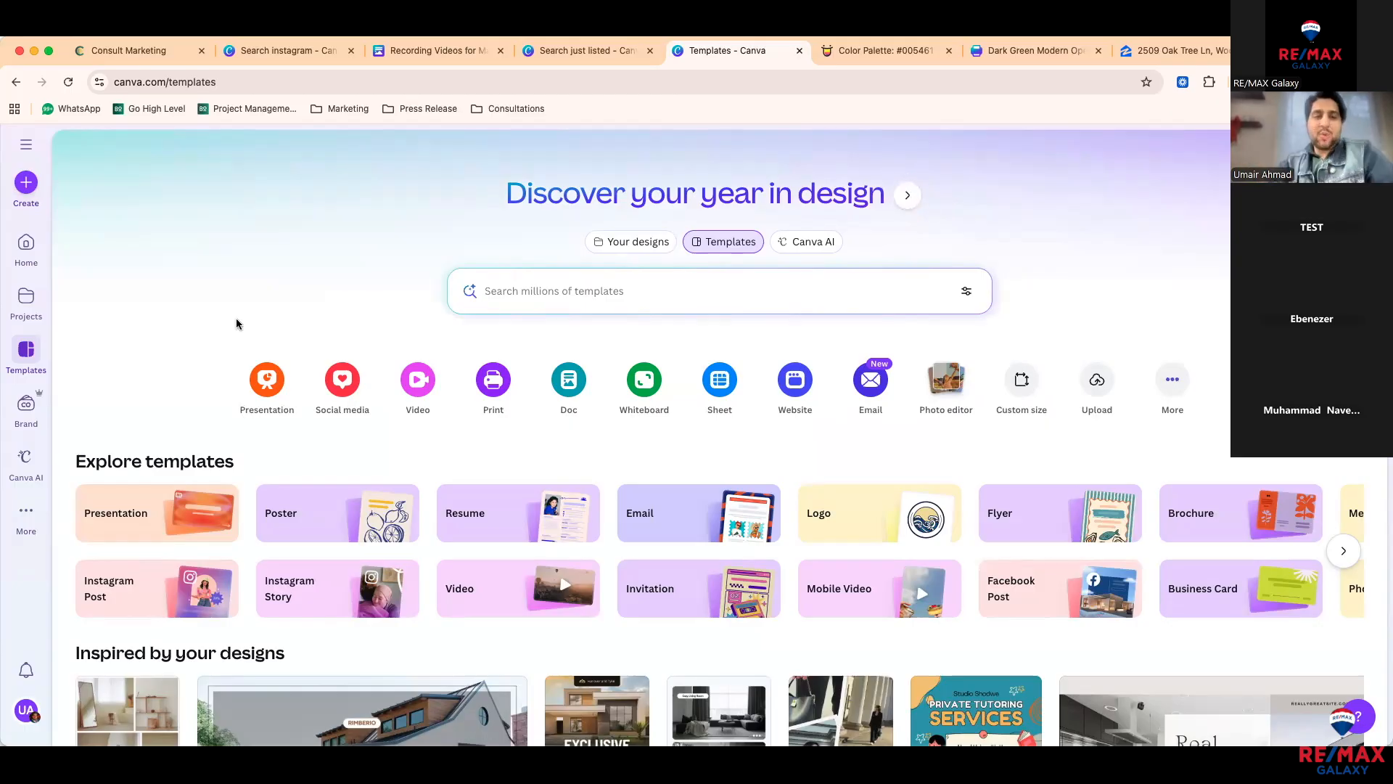
{"action": "scroll", "coordinate": [238, 322], "scroll_direction": "down", "scroll_amount": 3}
{"action": "scroll", "coordinate": [237, 322], "scroll_direction": "down", "scroll_amount": 2}
{"action": "scroll", "coordinate": [239, 320], "scroll_direction": "up", "scroll_amount": 5}
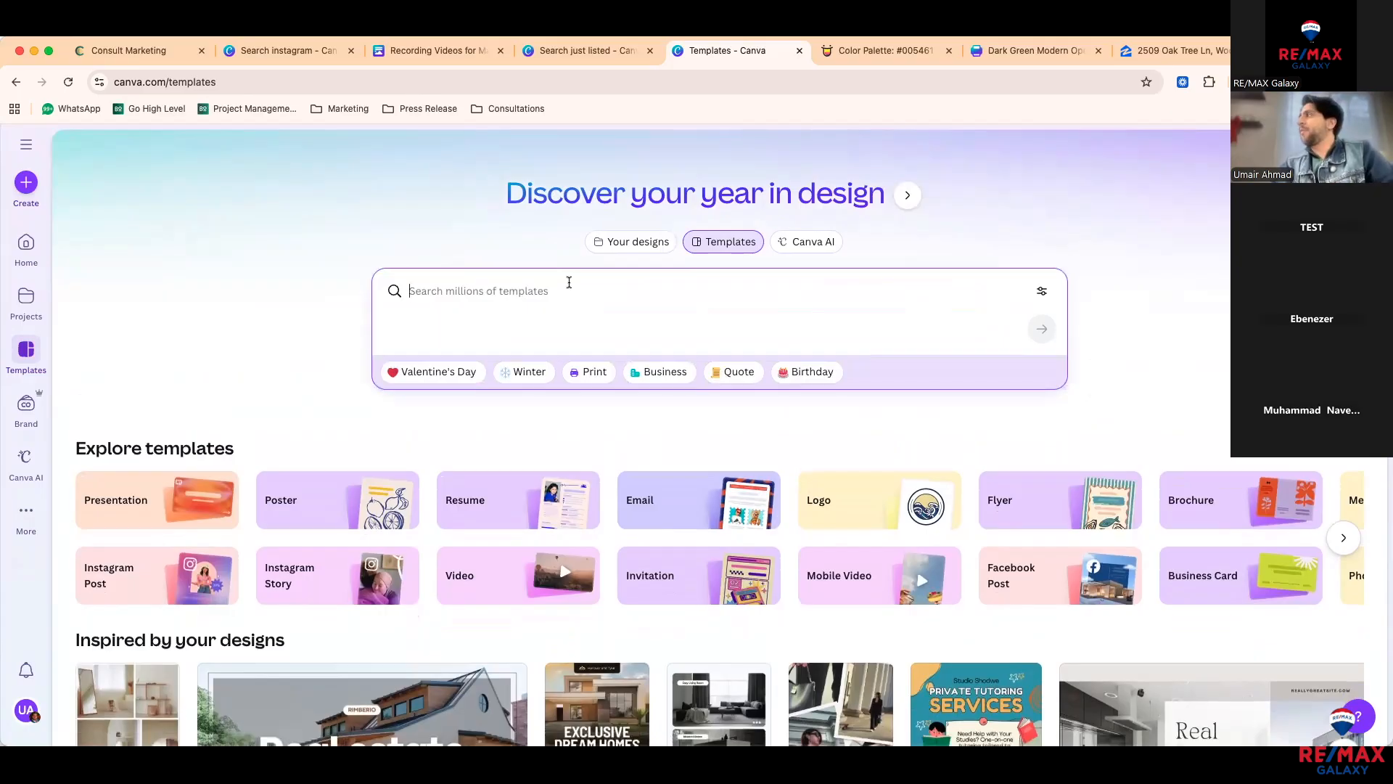
Step: Search Google for 'real estate market update' in a new browser tab
{"action": "key", "text": "super+t"}
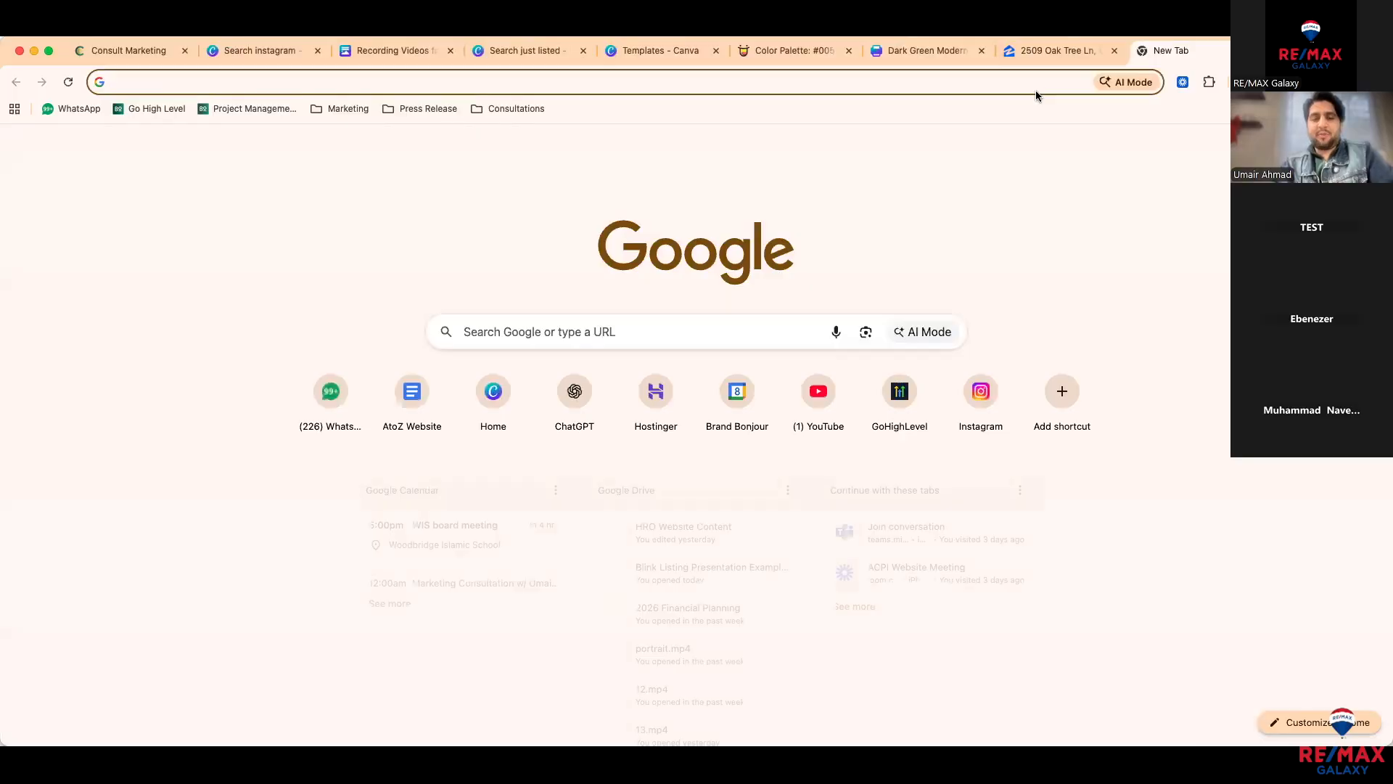
{"action": "type", "text": "real estate market"}
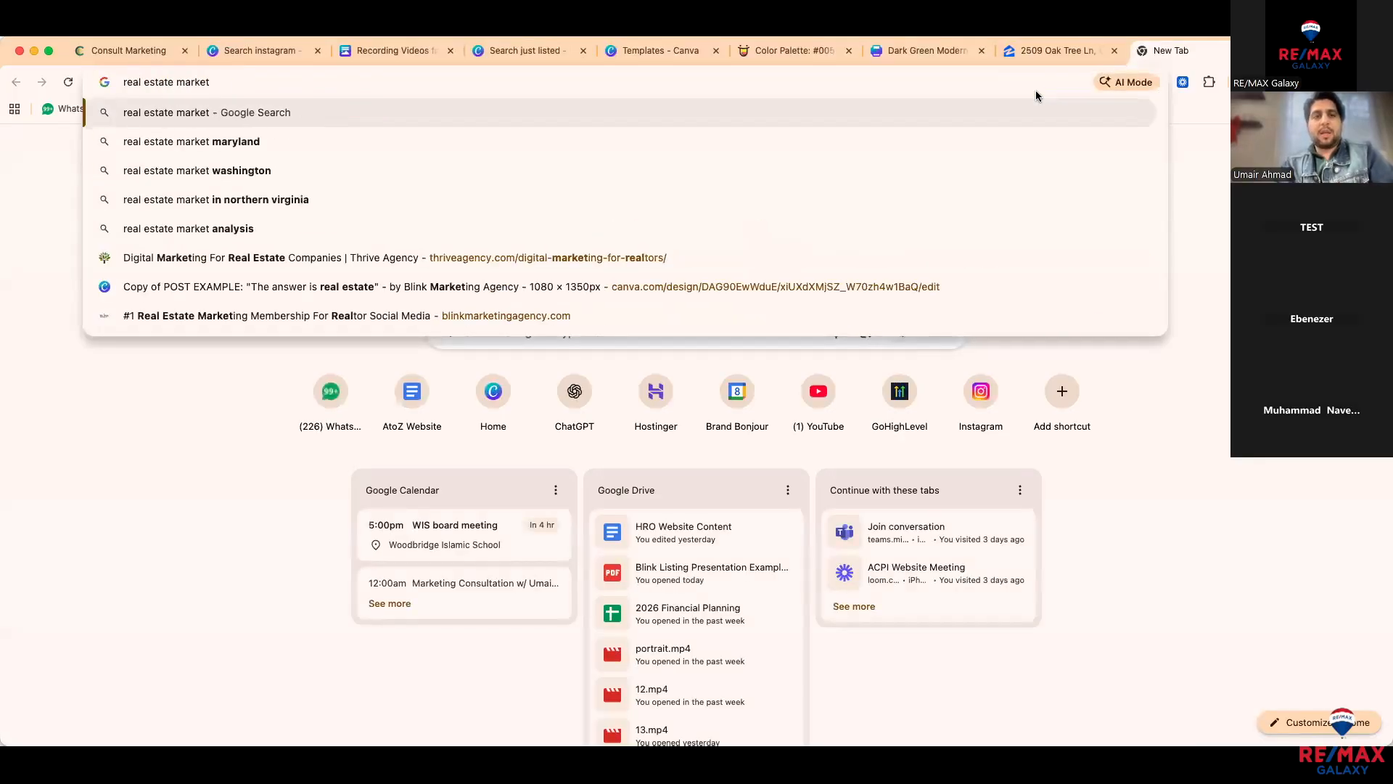
{"action": "type", "text": " update"}
{"action": "key", "text": "Return"}
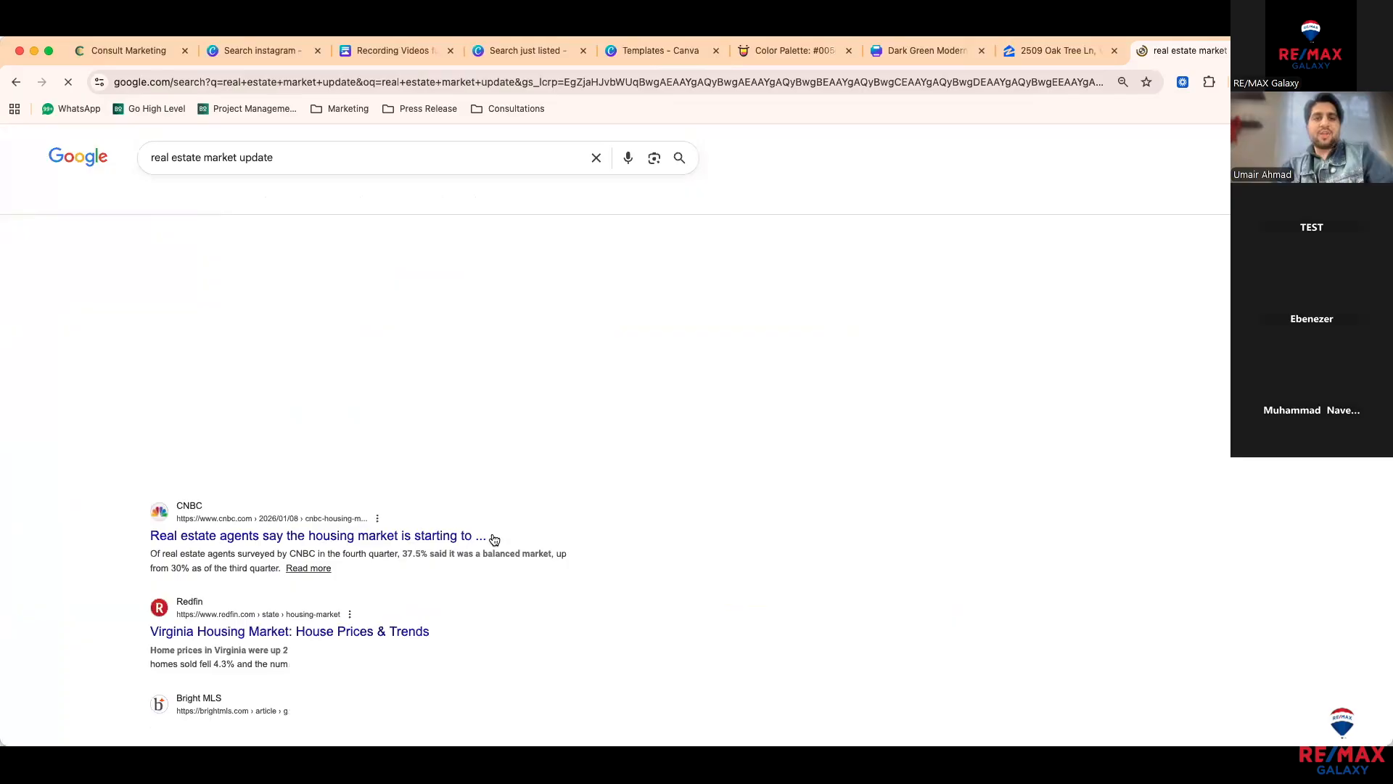
Step: Save the San Diego market update image from the results to the computer
{"action": "scroll", "coordinate": [488, 541], "scroll_direction": "down", "scroll_amount": 1}
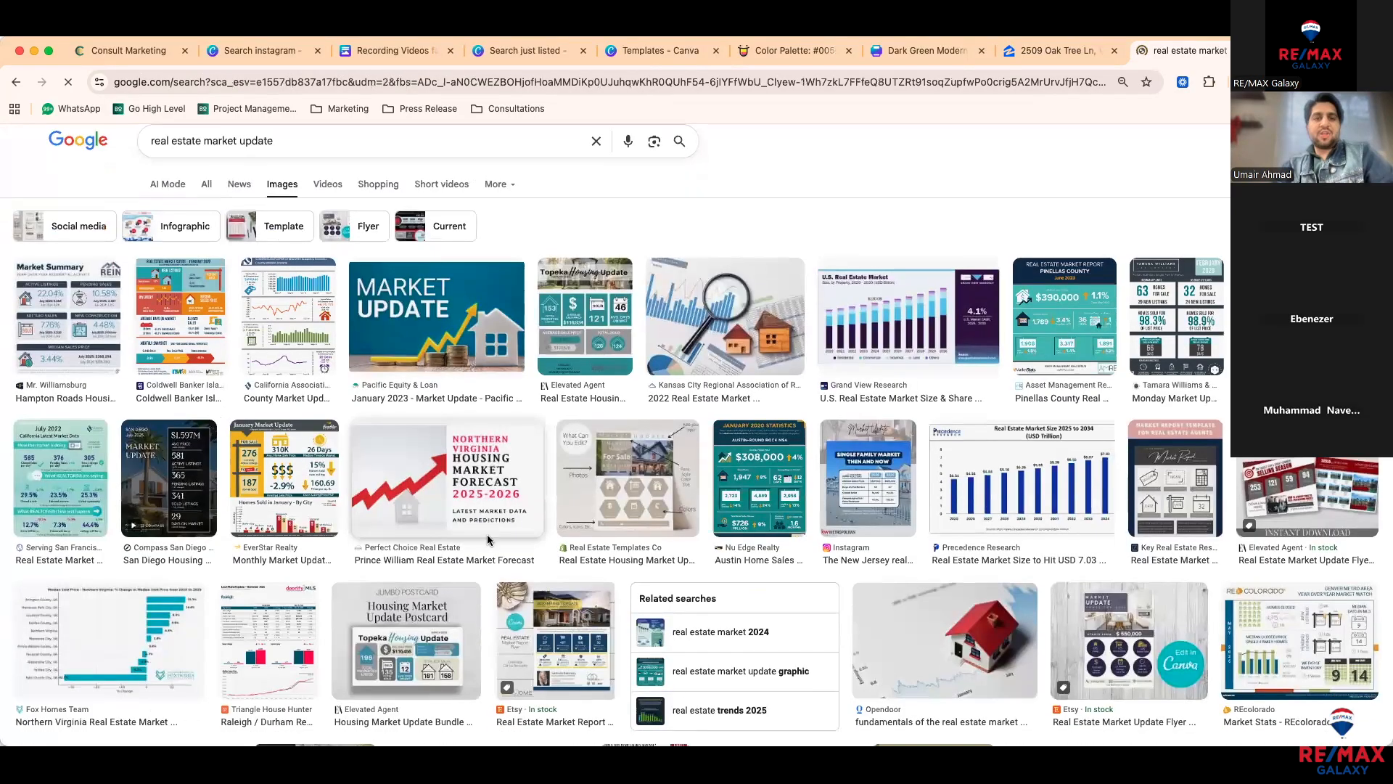
{"action": "scroll", "coordinate": [213, 472], "scroll_direction": "down", "scroll_amount": 1}
{"action": "left_click", "coordinate": [214, 471]}
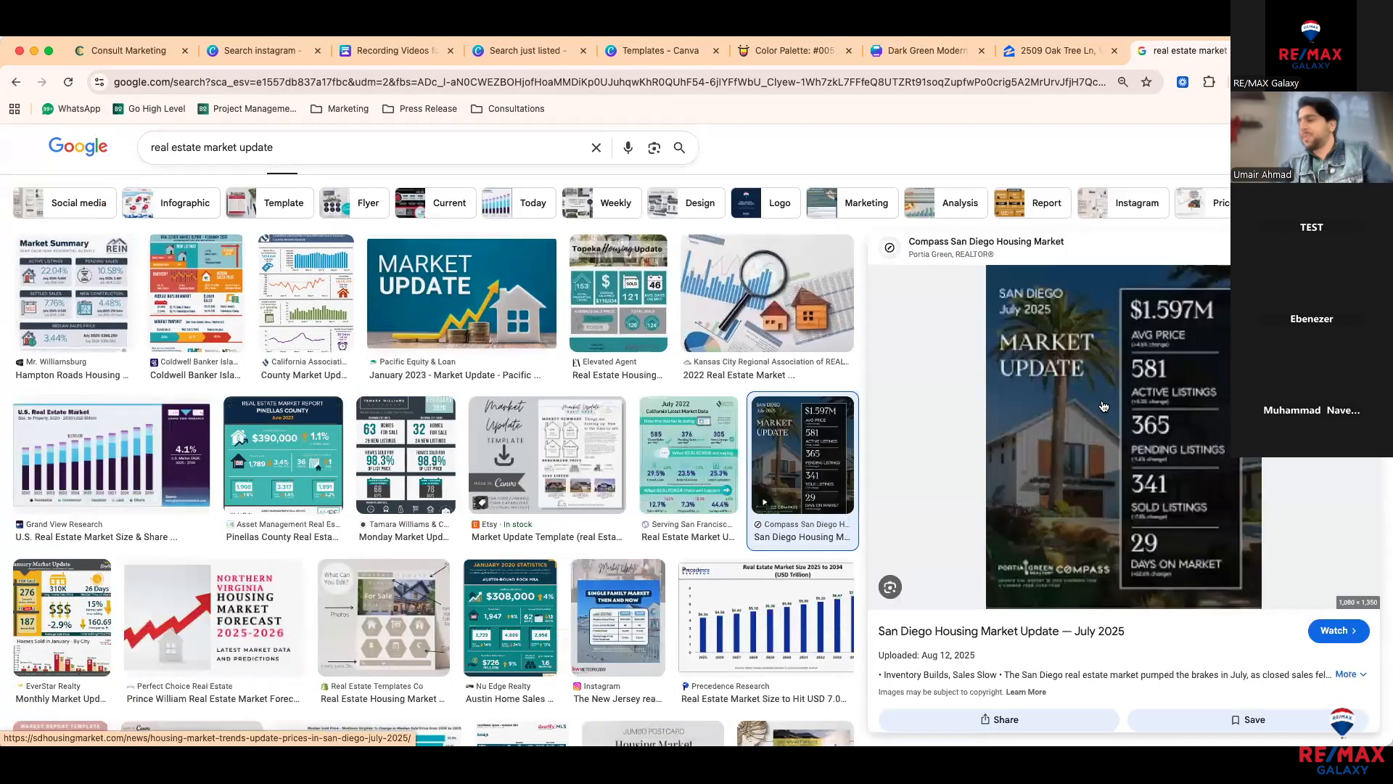
{"action": "right_click", "coordinate": [1104, 401]}
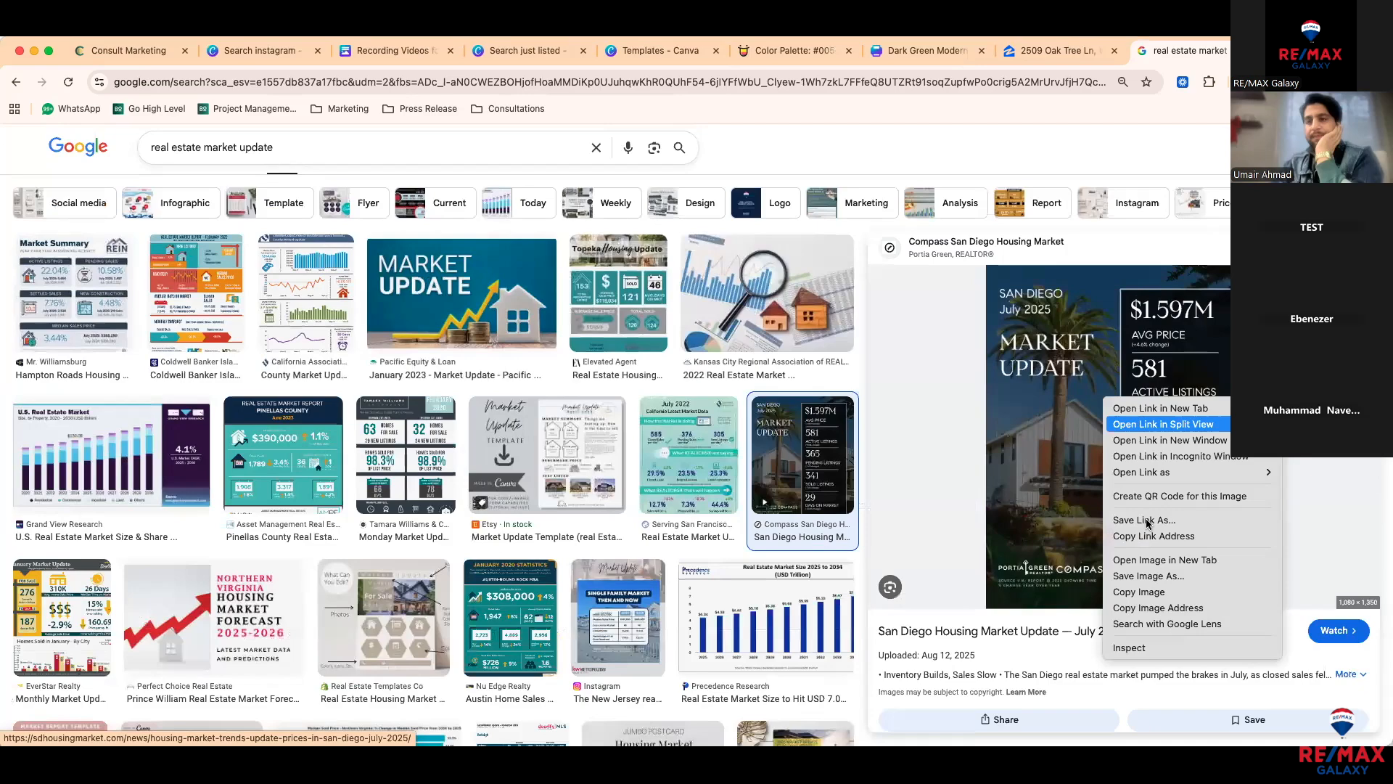
{"action": "left_click", "coordinate": [1154, 575]}
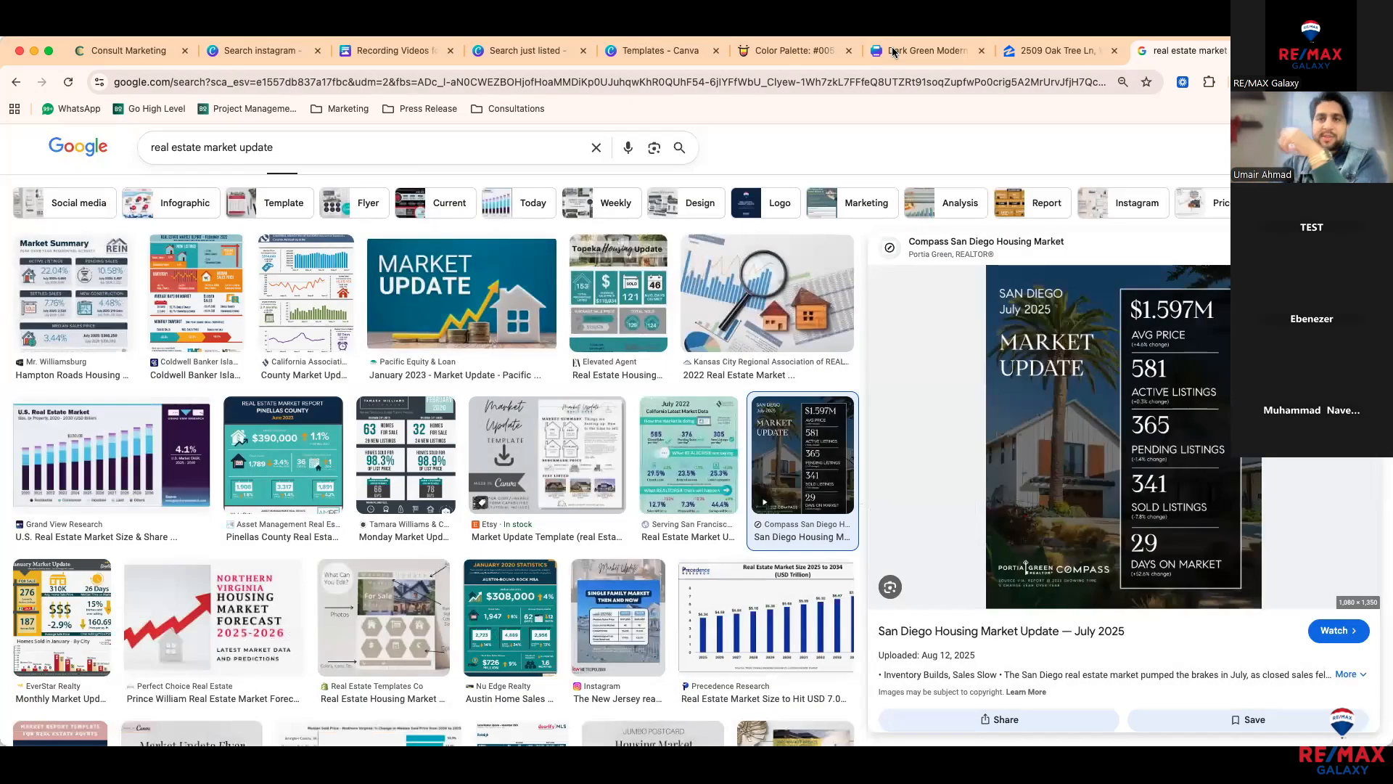
Step: Search Canva templates for 'instagram reel' and create a blank reel design
{"action": "left_click", "coordinate": [655, 50]}
{"action": "left_click", "coordinate": [527, 287]}
{"action": "type", "text": "in"}
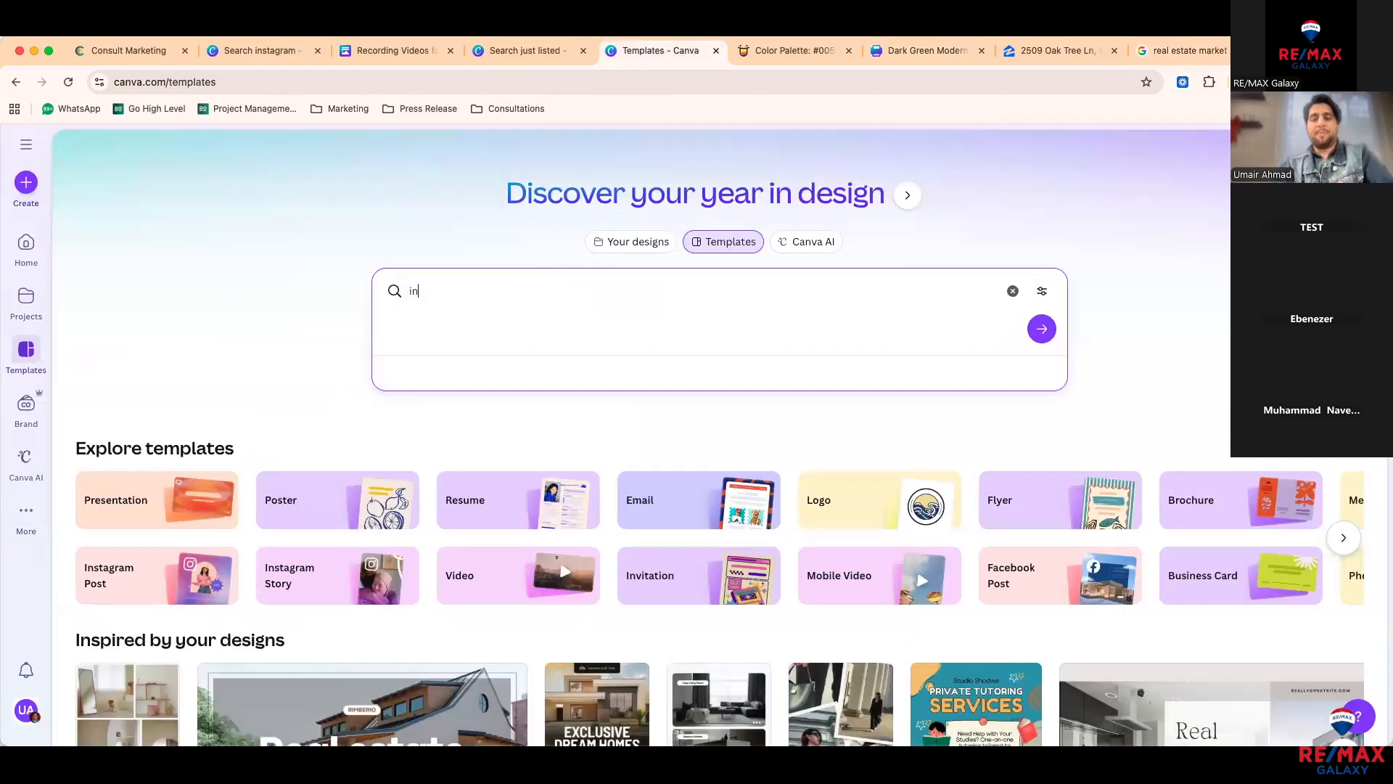
{"action": "type", "text": "stagram"}
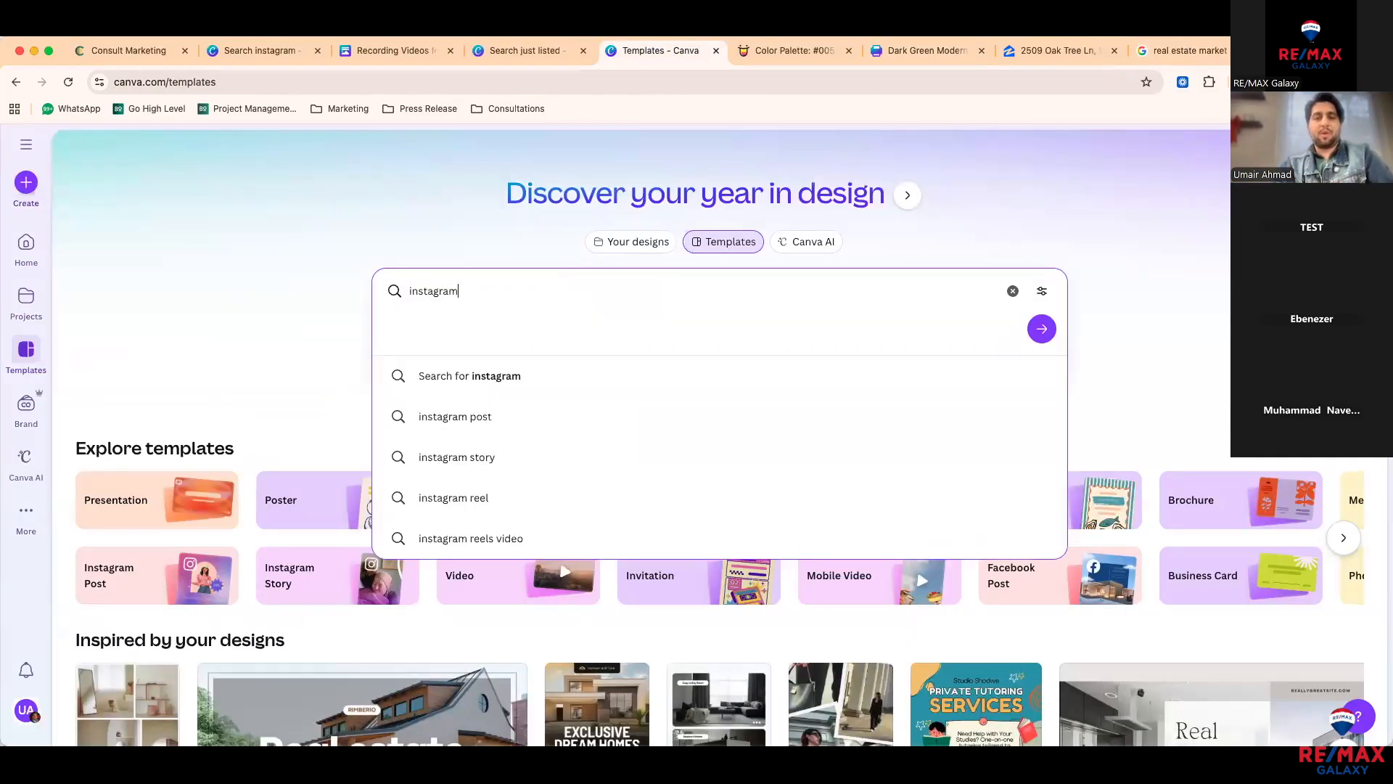
{"action": "type", "text": " reel"}
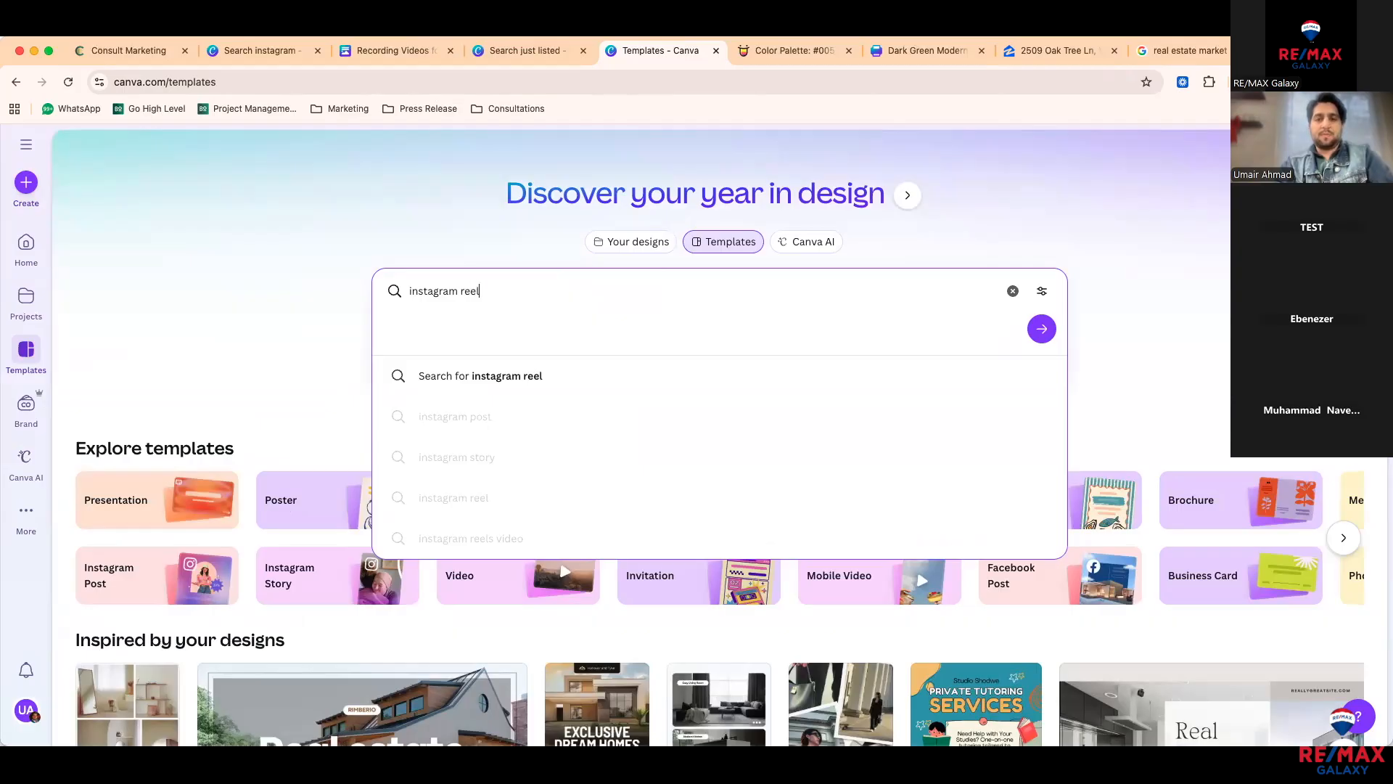
{"action": "key", "text": "Return"}
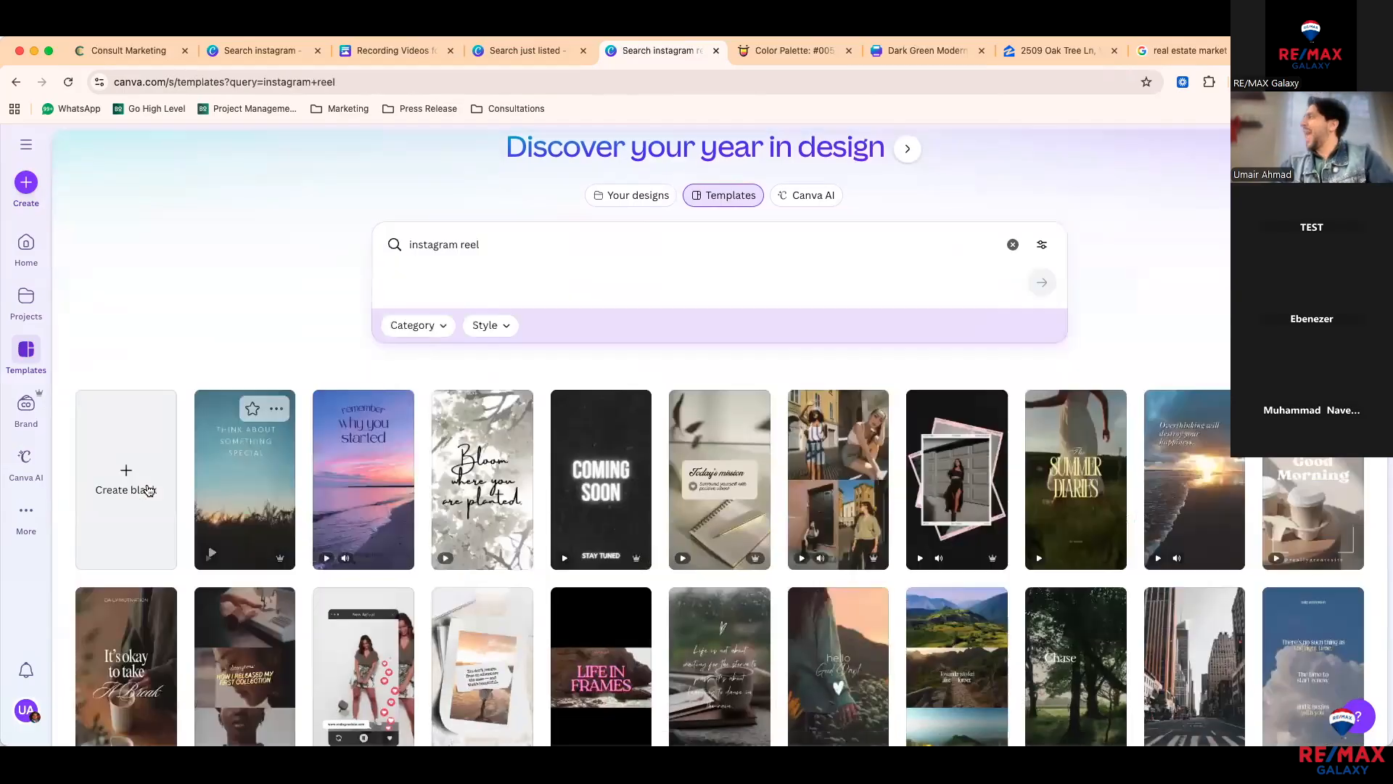
{"action": "left_click", "coordinate": [149, 491]}
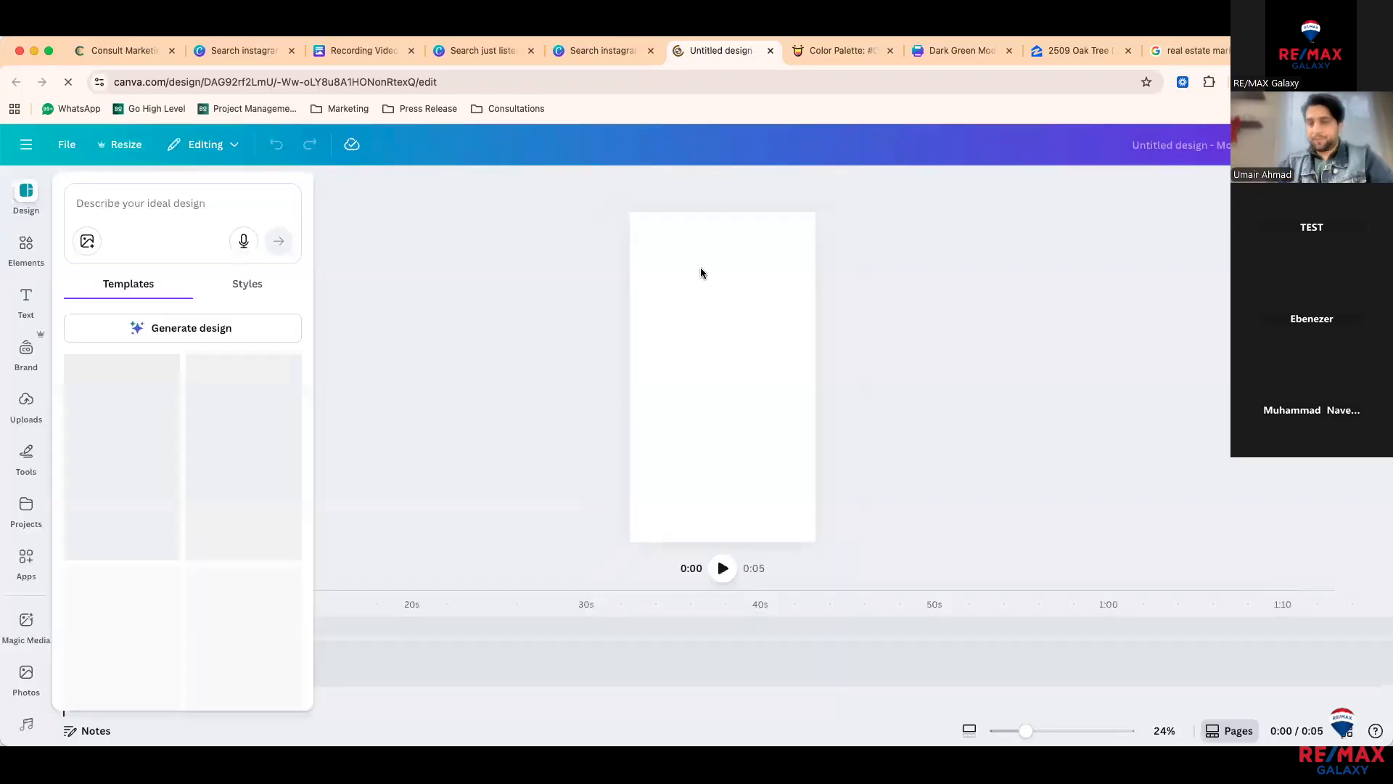
Step: Enlarge the San Diego Market Update image to fill the reel page, then show Uploads
{"action": "left_click_drag", "start_coordinate": [741, 348], "coordinate": [899, 548]}
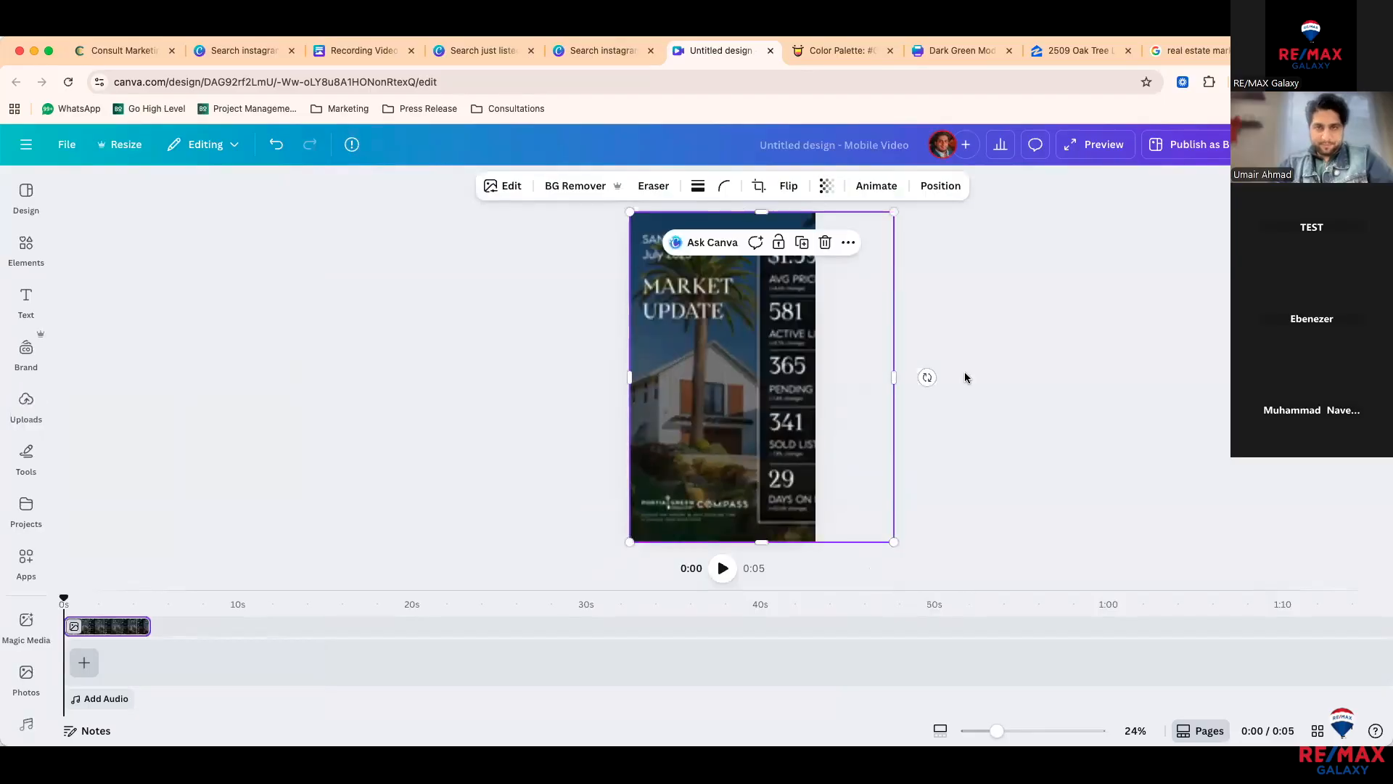
{"action": "left_click", "coordinate": [1027, 373]}
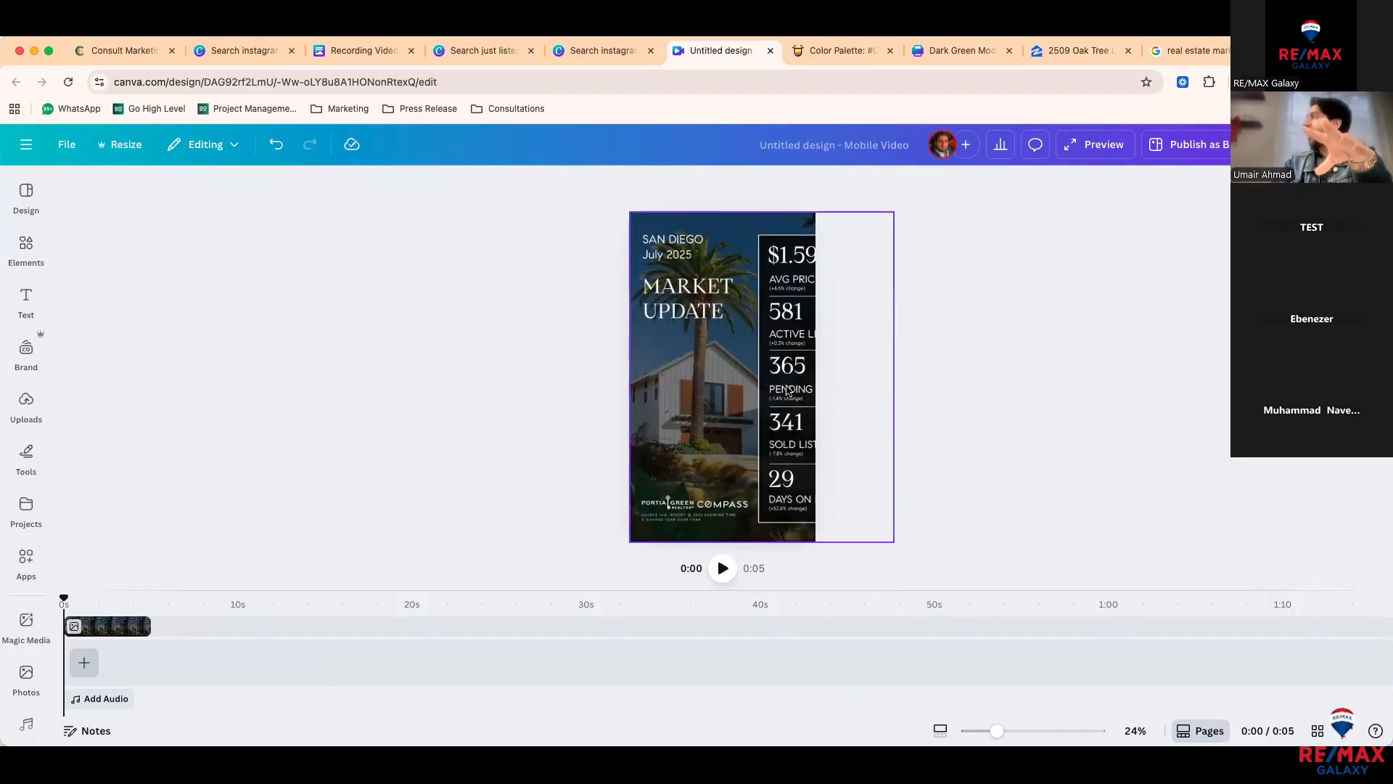
{"action": "left_click", "coordinate": [22, 265]}
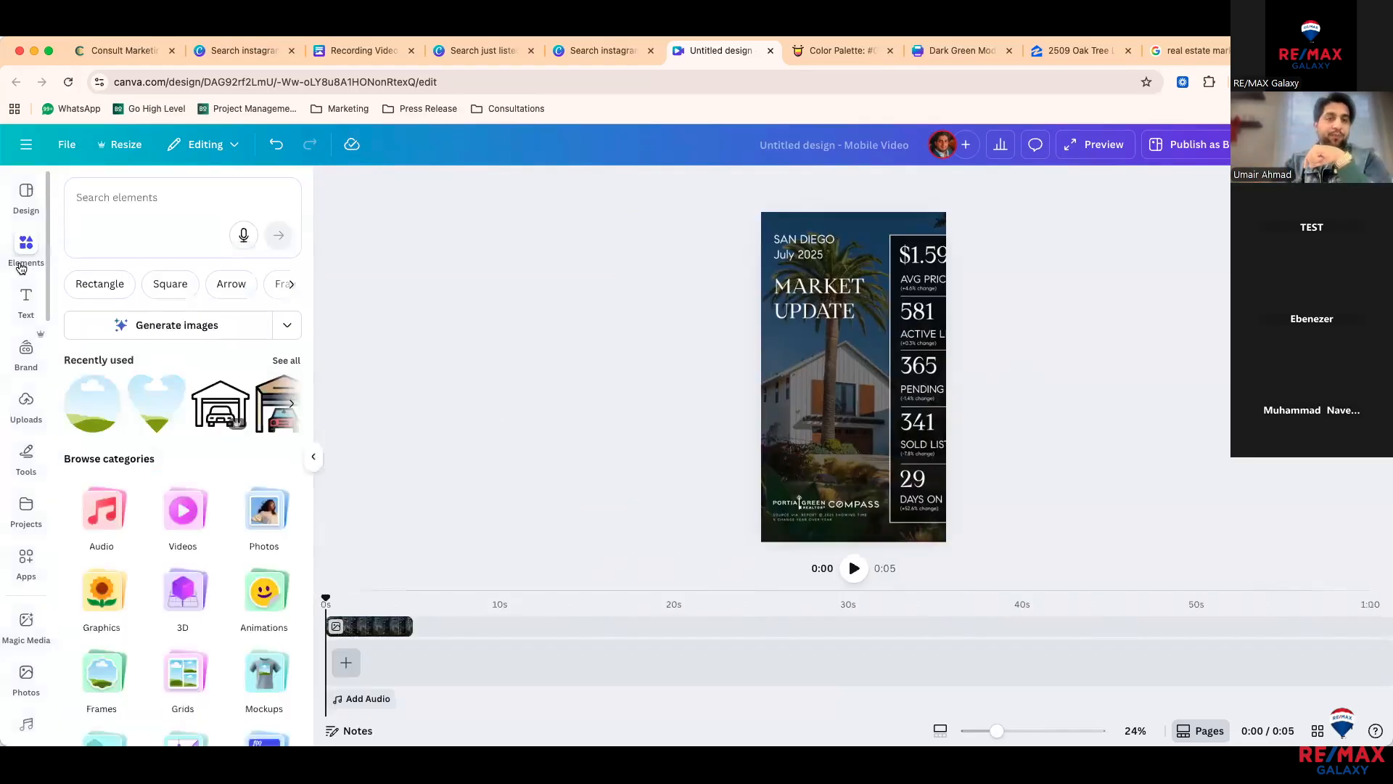
{"action": "left_click", "coordinate": [22, 407]}
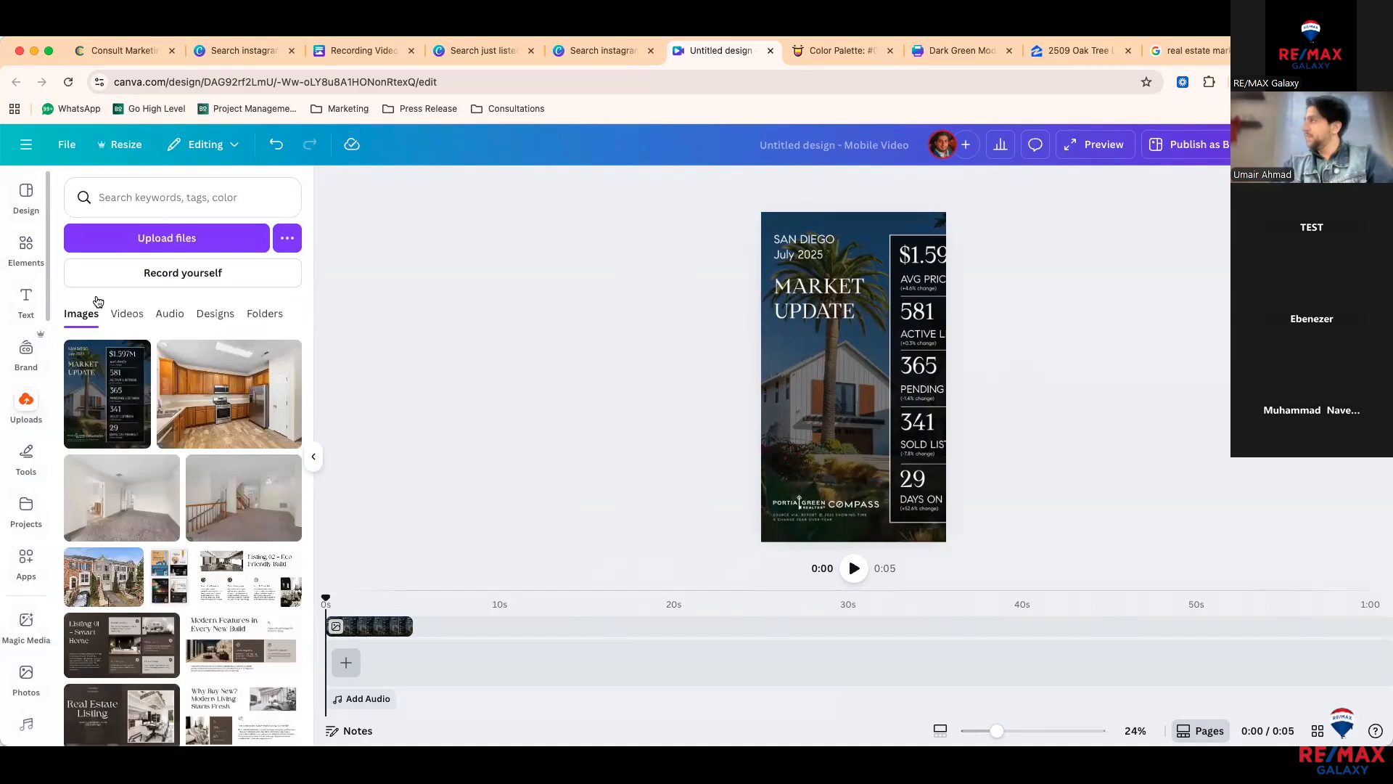
Step: Choose Record yourself > Record a talking head and start recording the presenter clip
{"action": "left_click", "coordinate": [128, 280]}
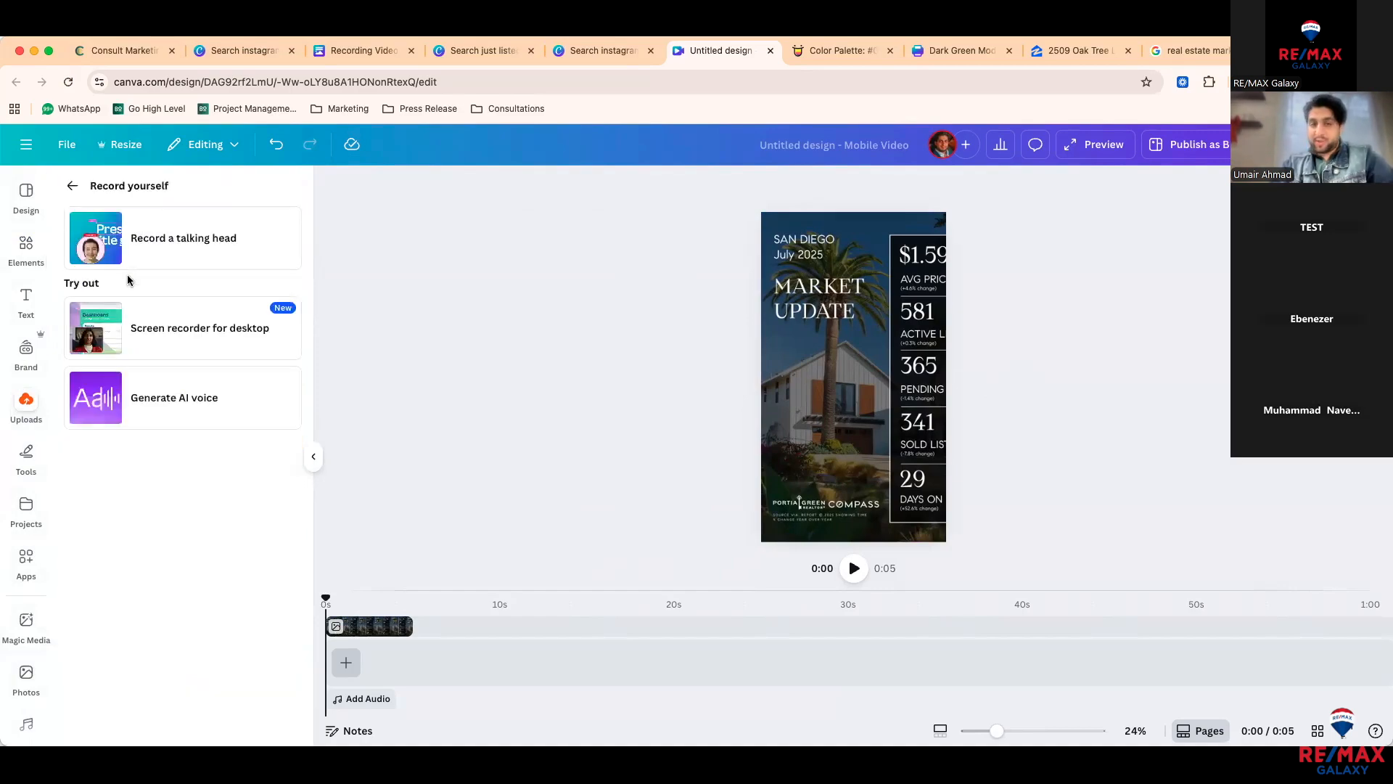
{"action": "left_click", "coordinate": [182, 249]}
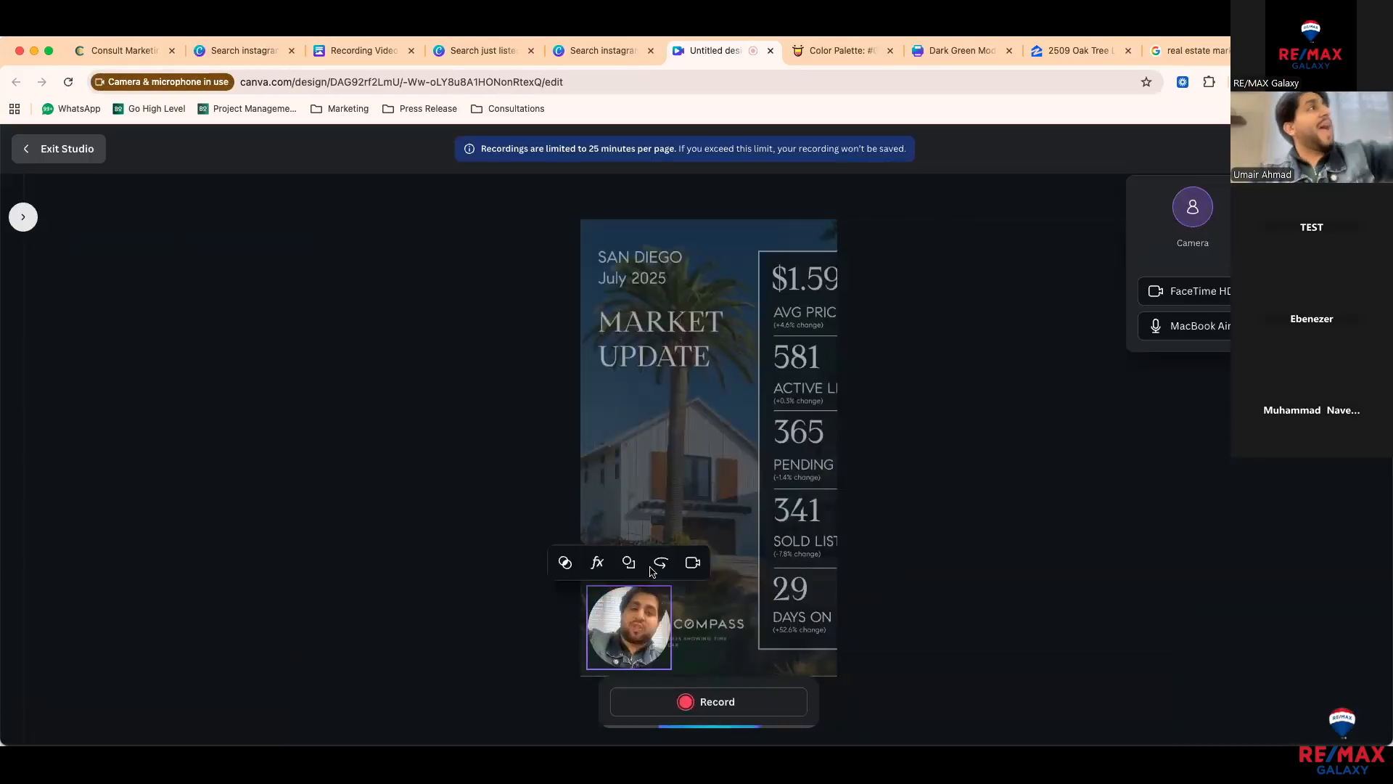
{"action": "left_click", "coordinate": [715, 312]}
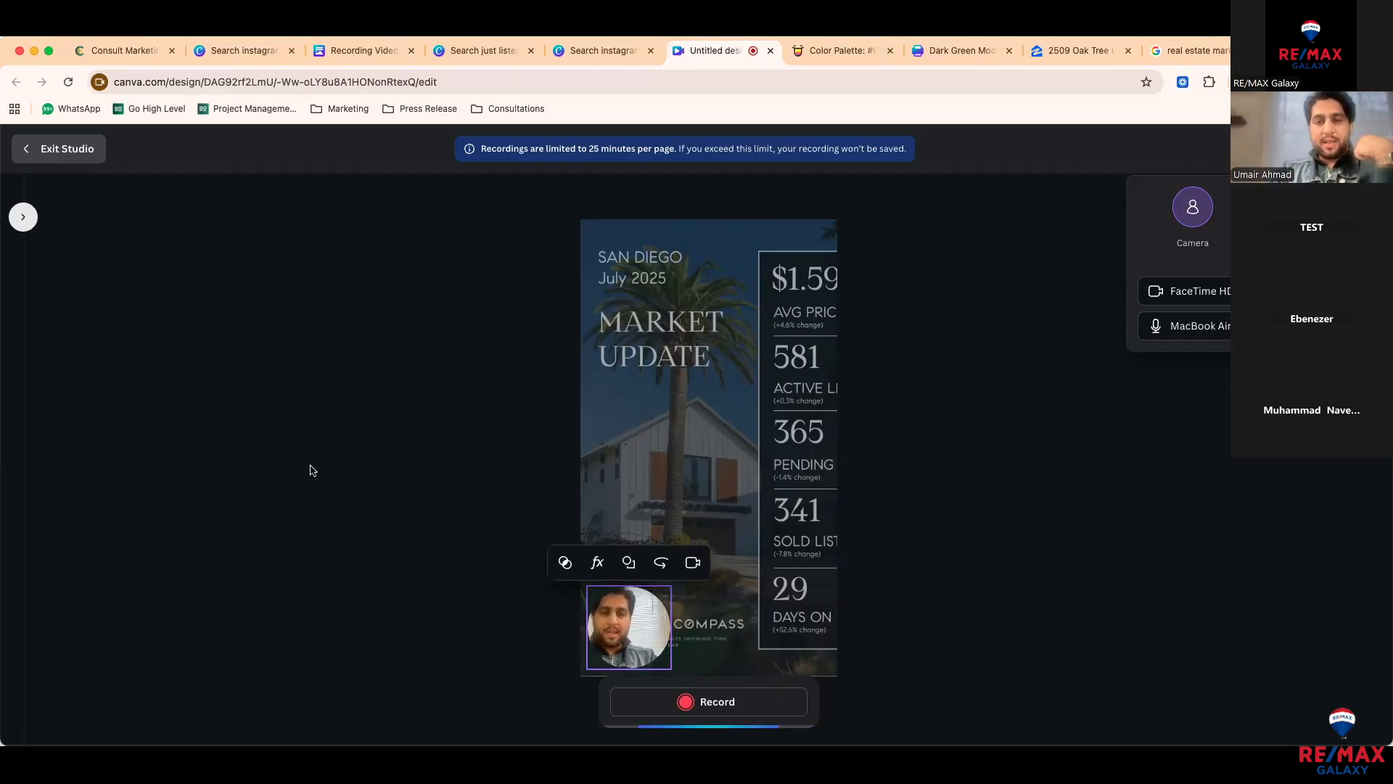
{"action": "left_click", "coordinate": [650, 700]}
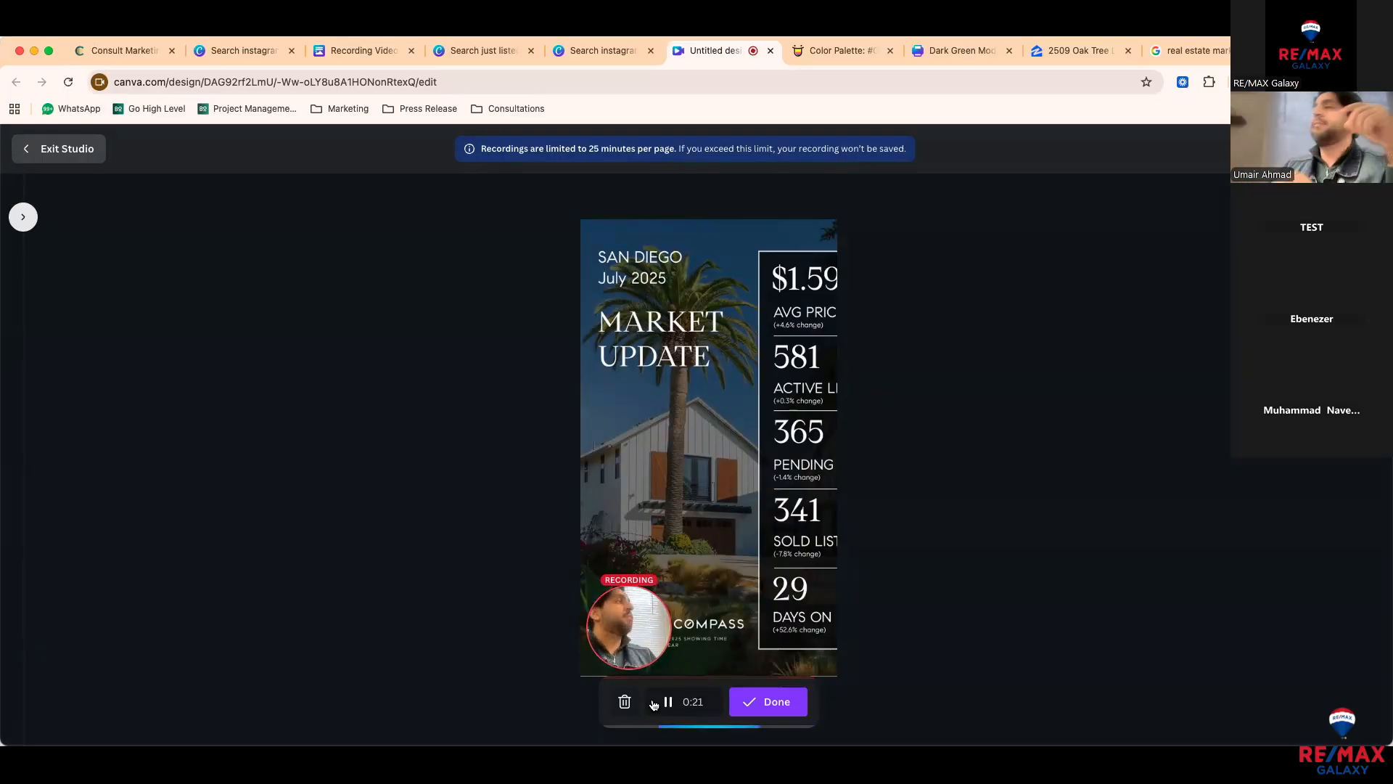
Step: Stop the talking-head recording and save it onto the reel, now 23 seconds long
{"action": "left_click", "coordinate": [779, 706]}
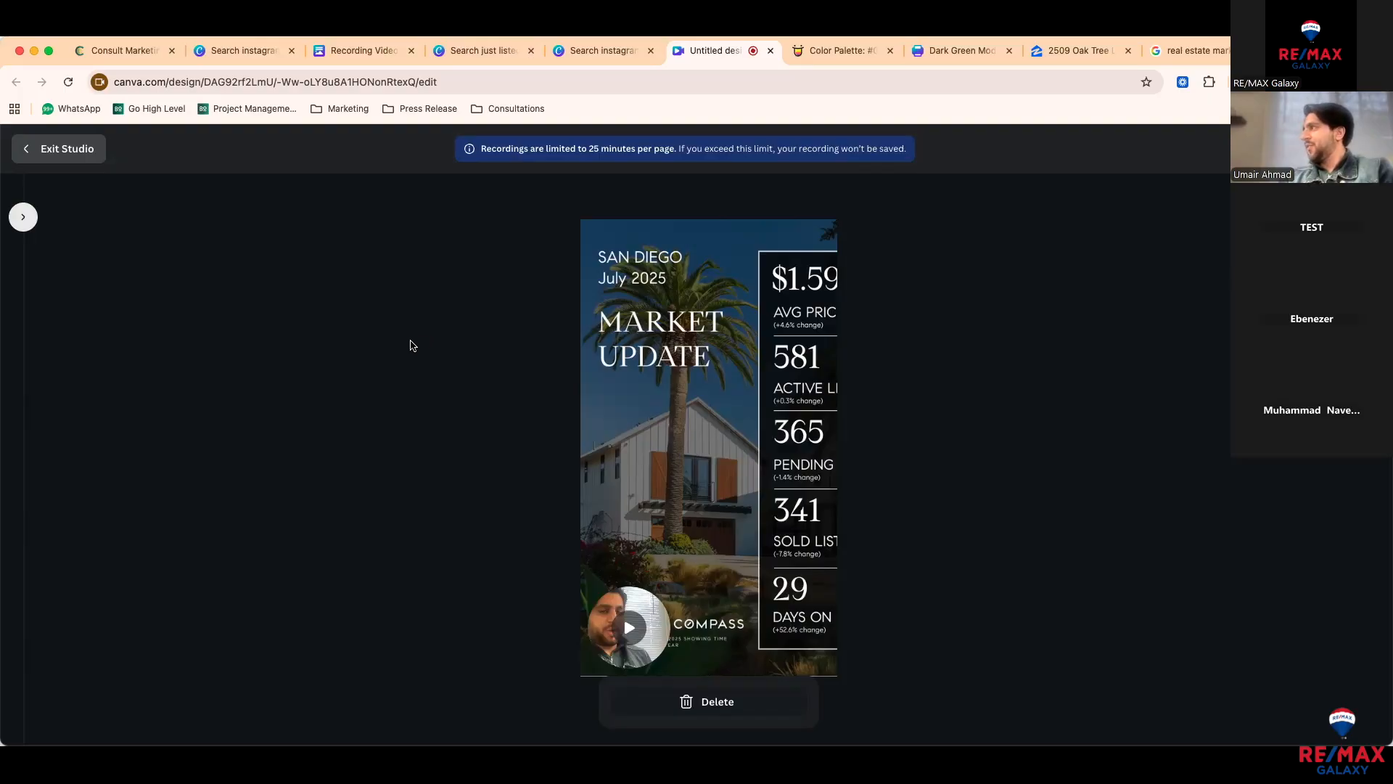
{"action": "left_click", "coordinate": [61, 154]}
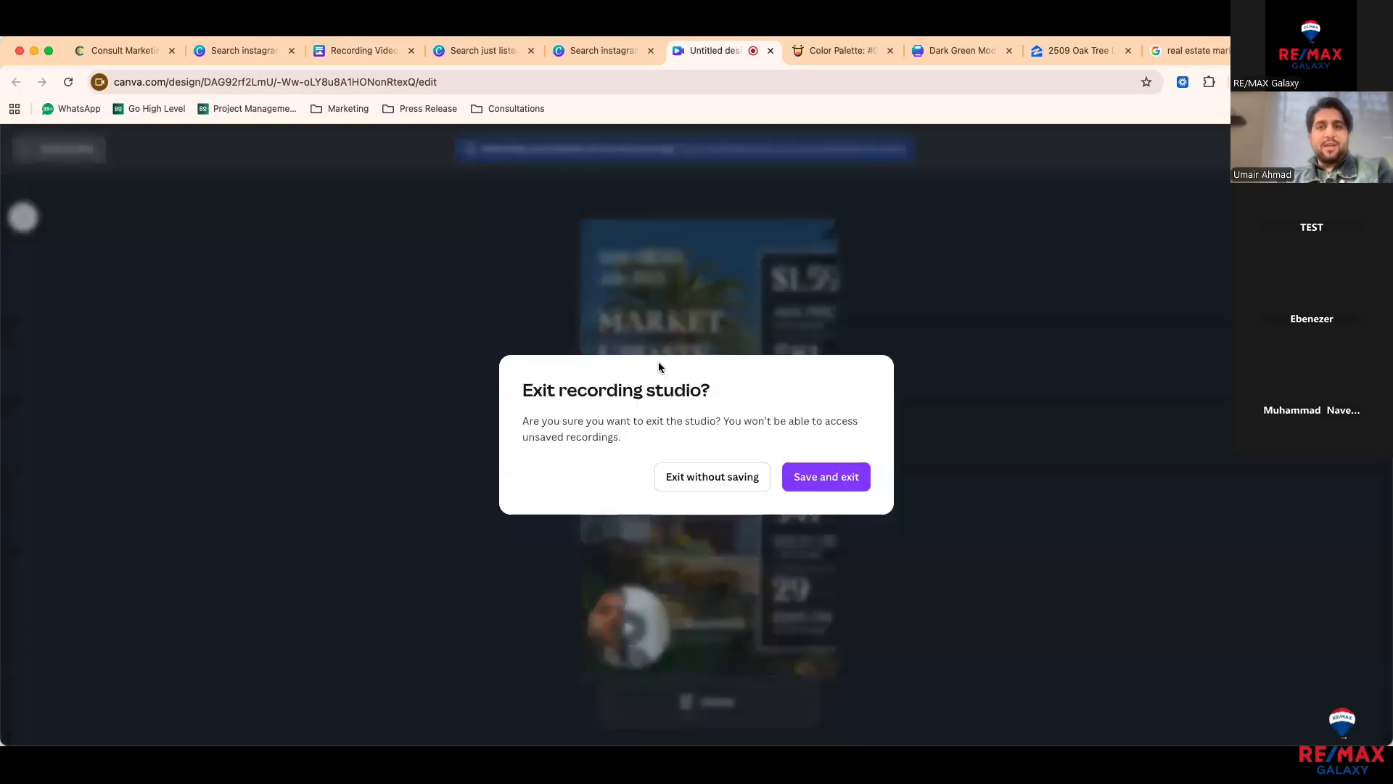
{"action": "left_click", "coordinate": [807, 480]}
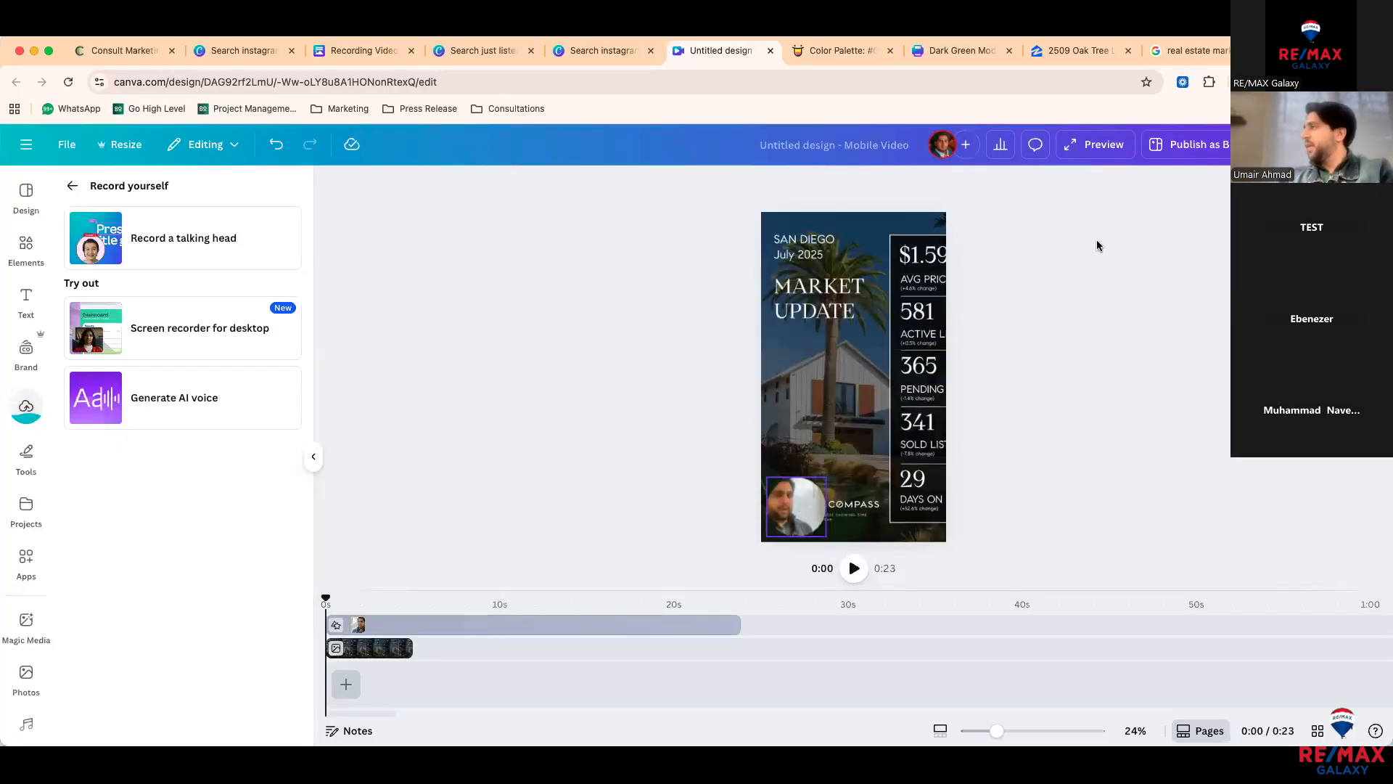
{"action": "left_click", "coordinate": [1089, 144]}
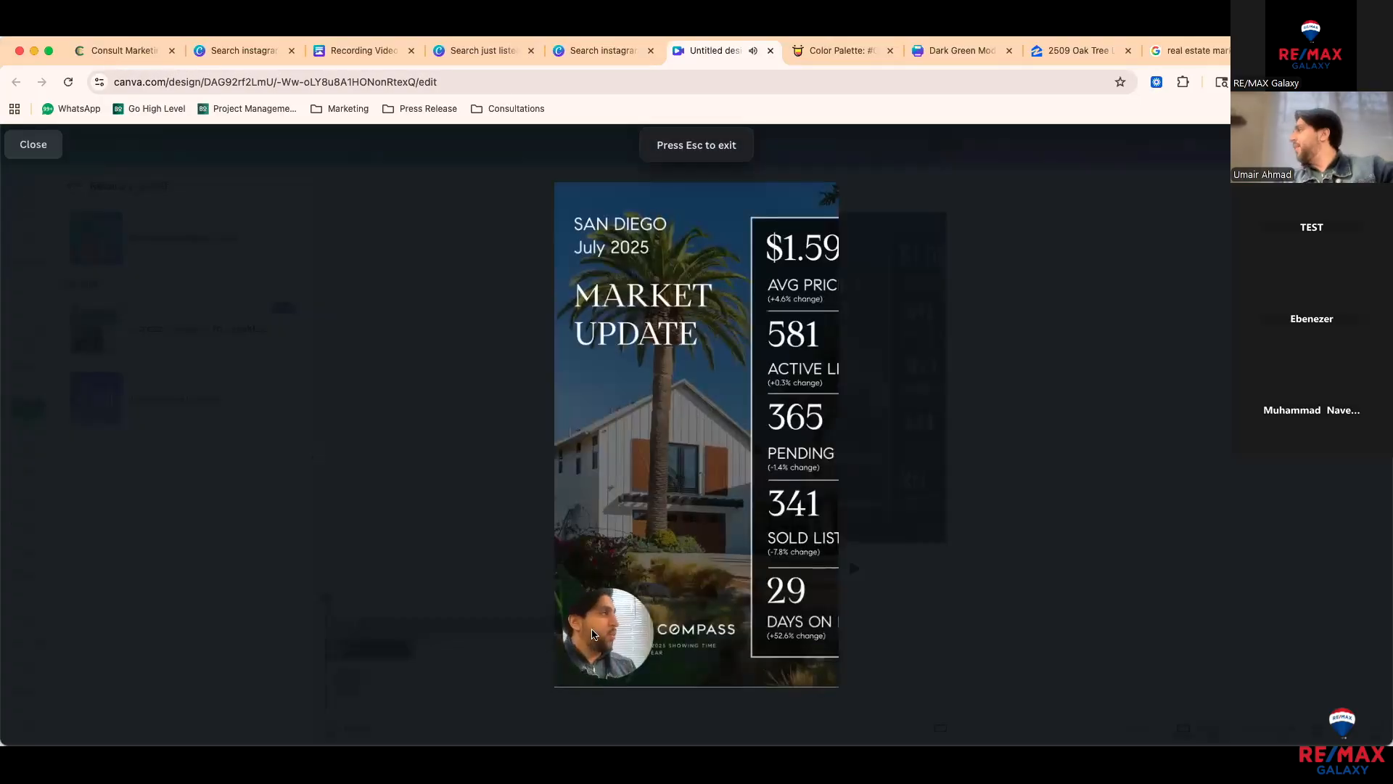
{"action": "left_click", "coordinate": [581, 641]}
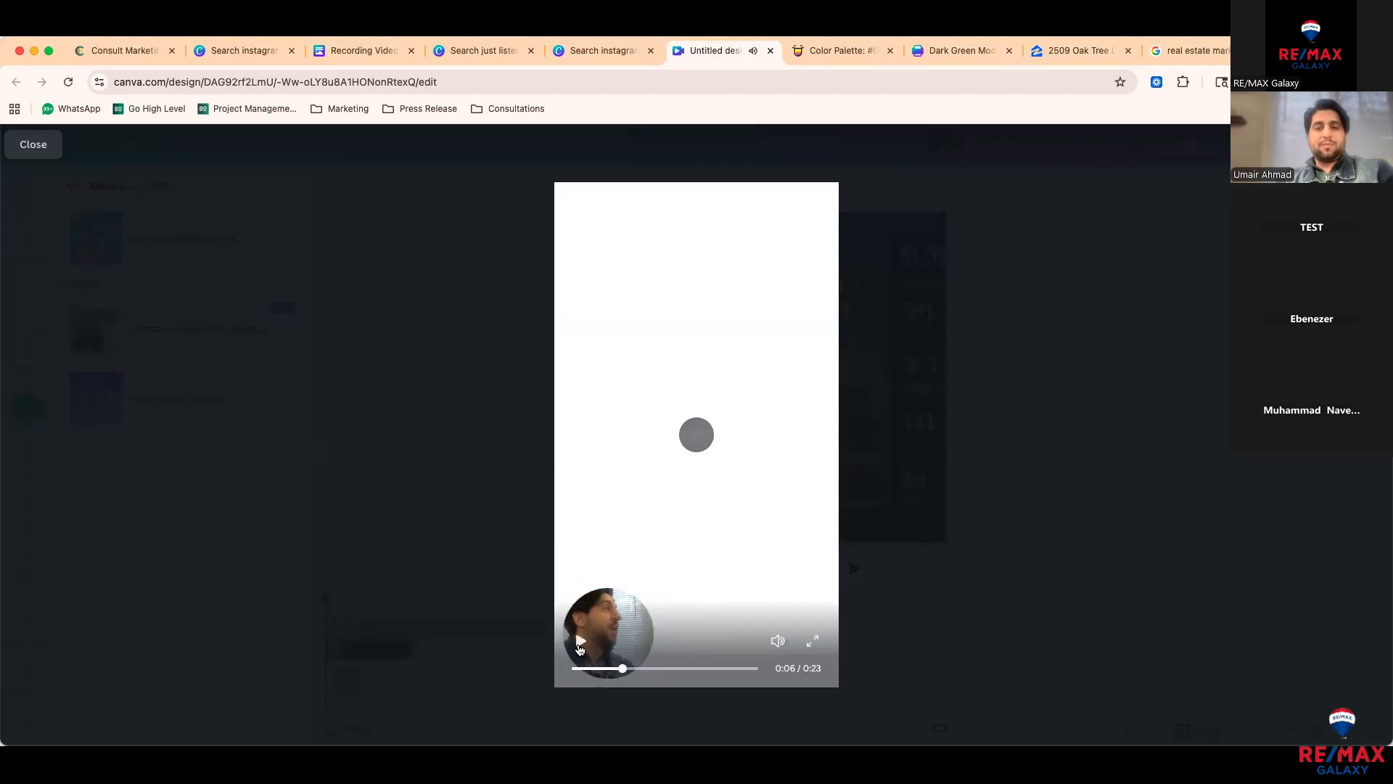
{"action": "key", "text": "Escape"}
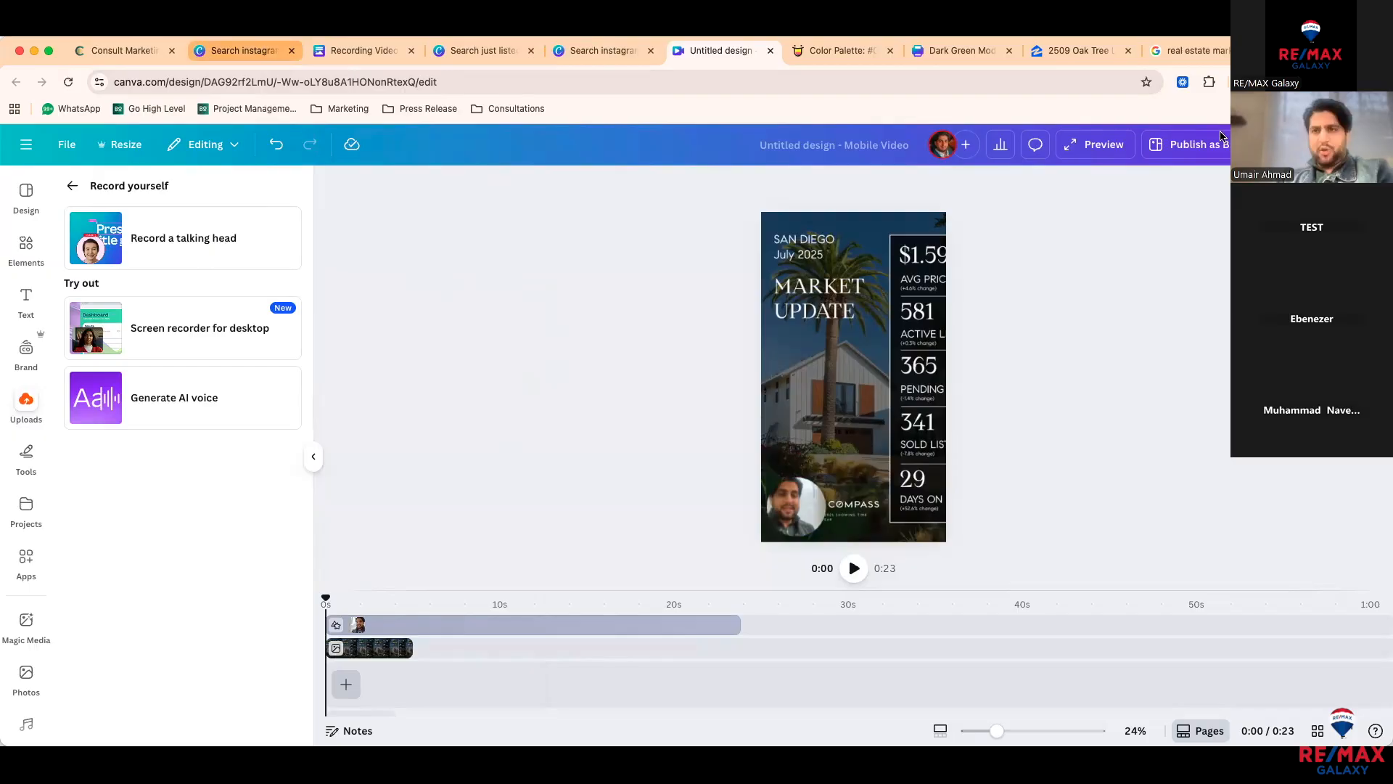
Step: Go to Canva Home and open the BB Presentation design from Recents
{"action": "left_click", "coordinate": [242, 52]}
{"action": "left_click", "coordinate": [92, 225]}
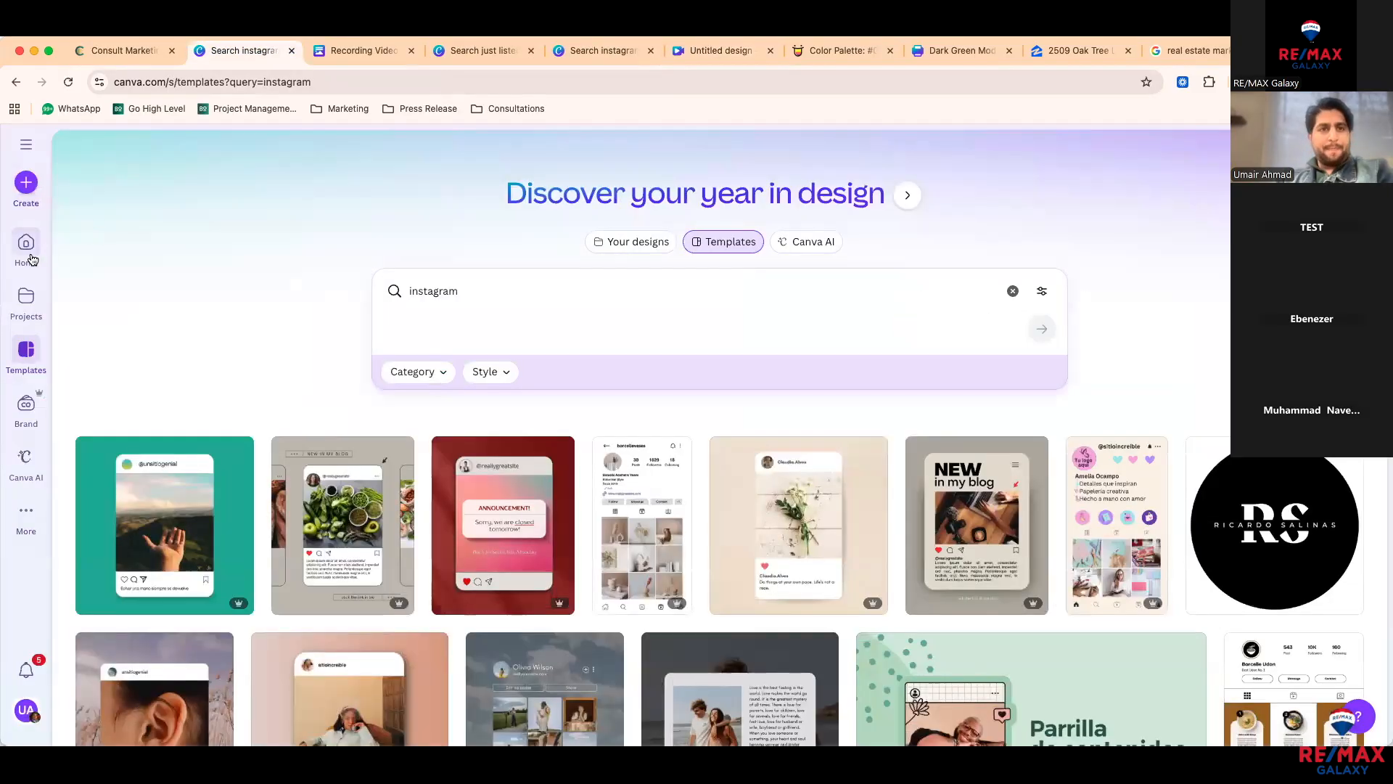
{"action": "left_click", "coordinate": [29, 250]}
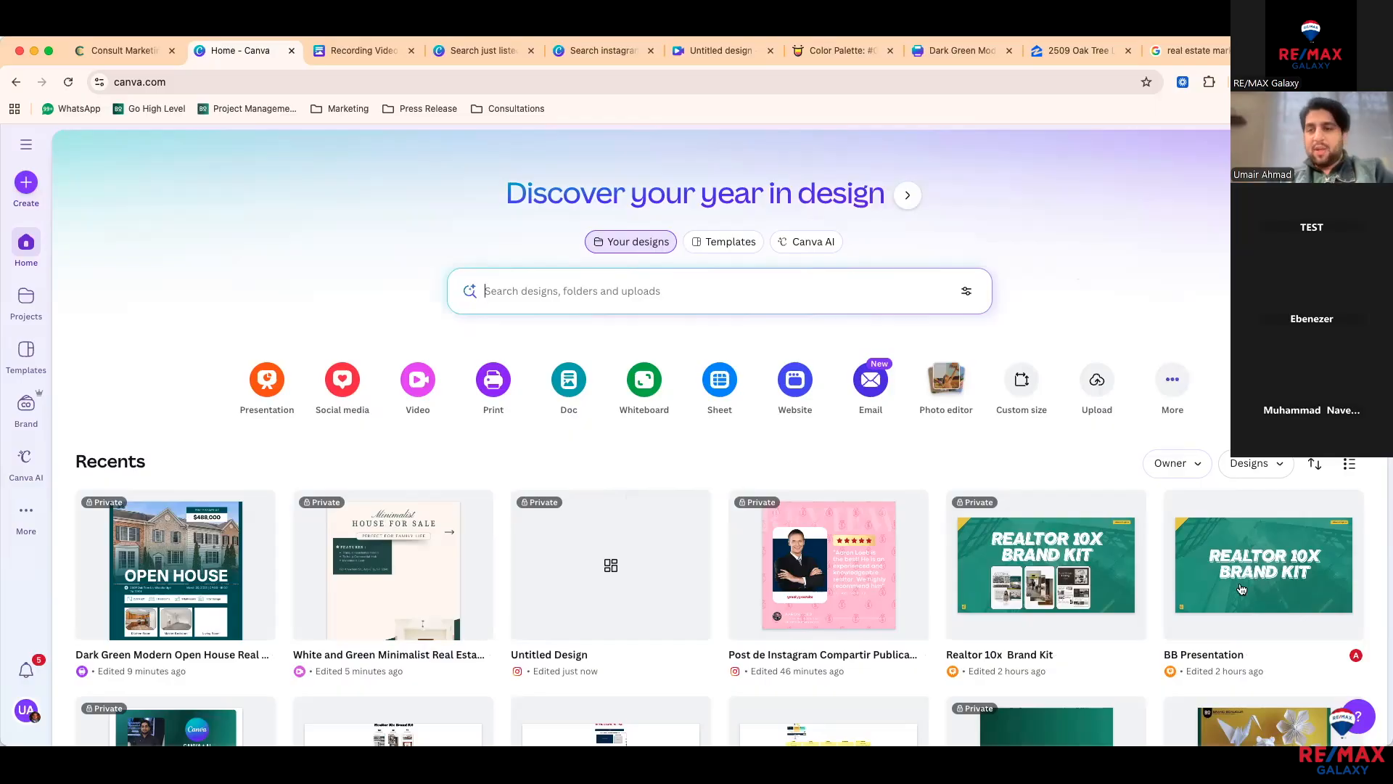
{"action": "left_click", "coordinate": [1036, 514]}
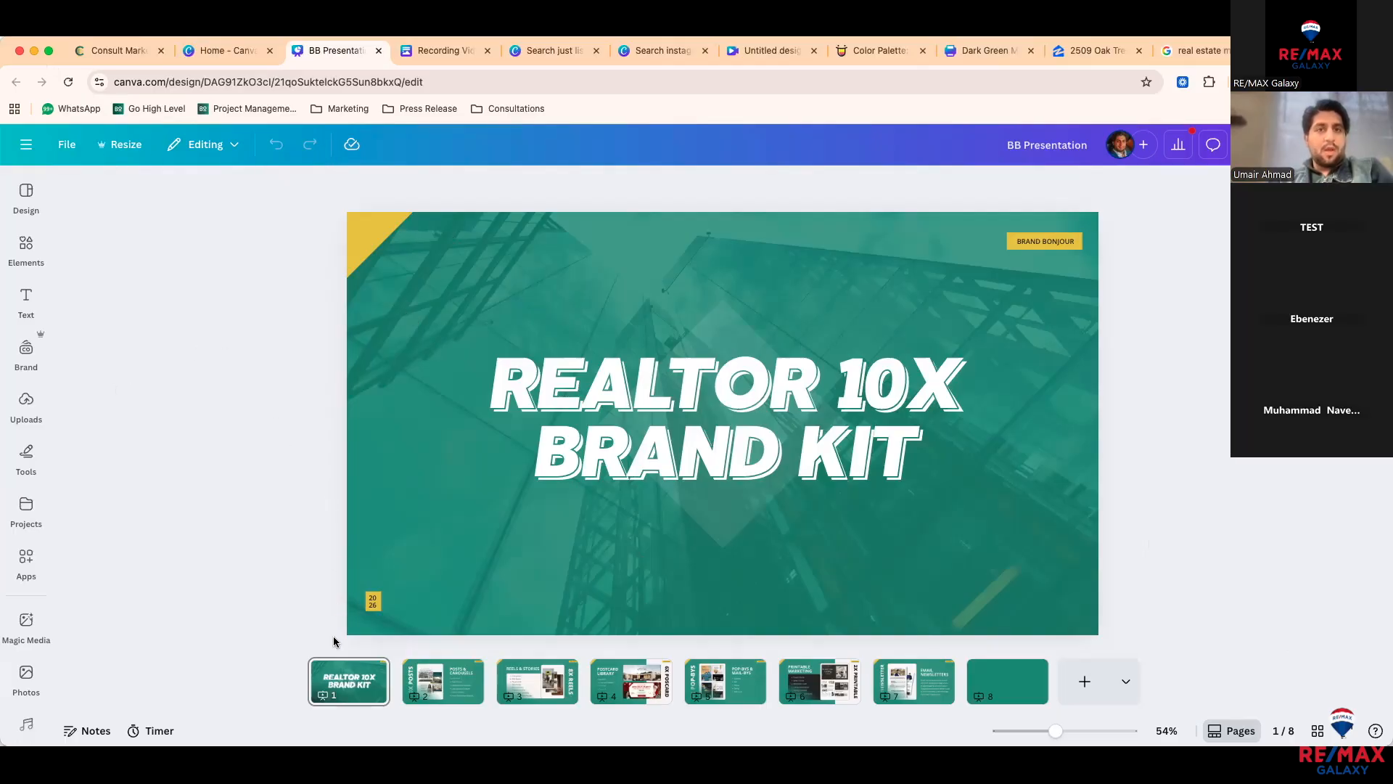
Step: View the Posts & Carousels and Reels & Stories slides, ending on Postcard Library
{"action": "left_click", "coordinate": [410, 684]}
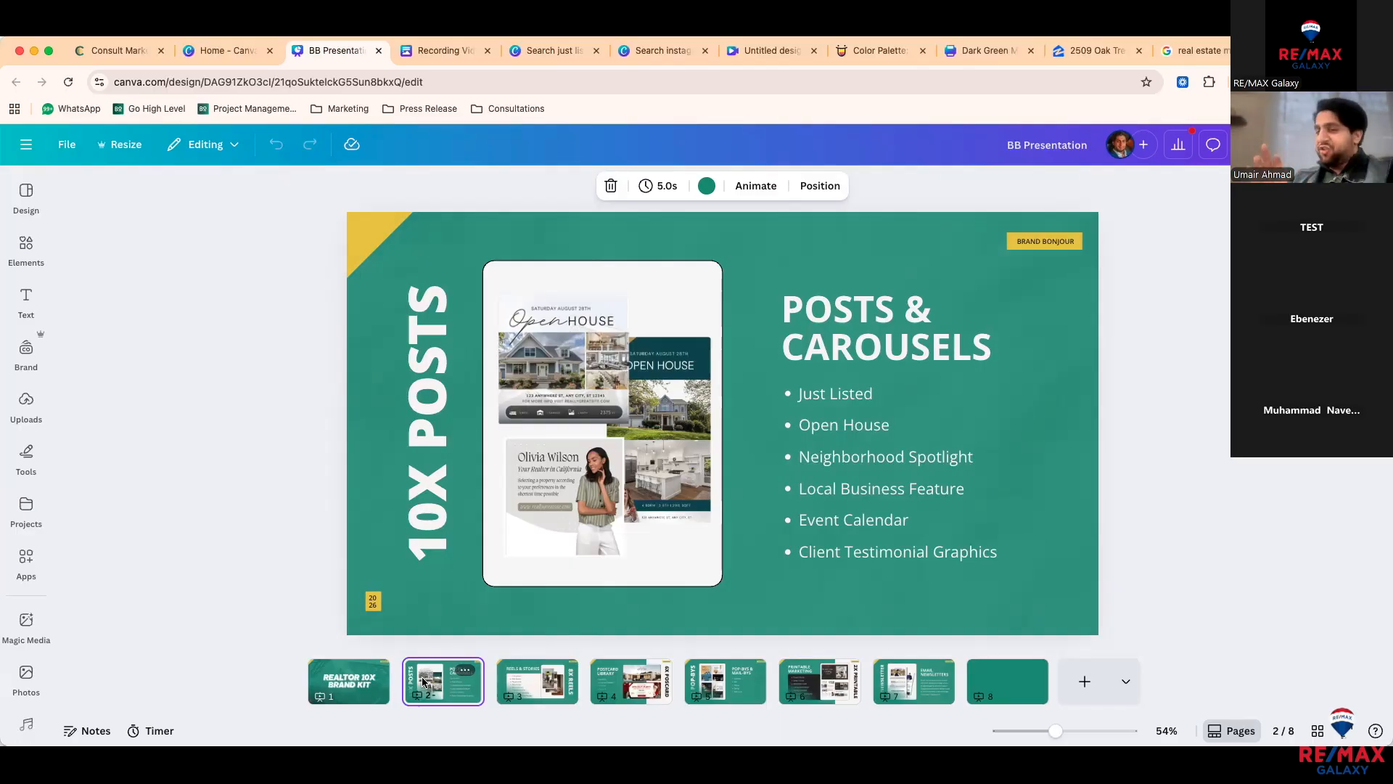
{"action": "left_click", "coordinate": [555, 695]}
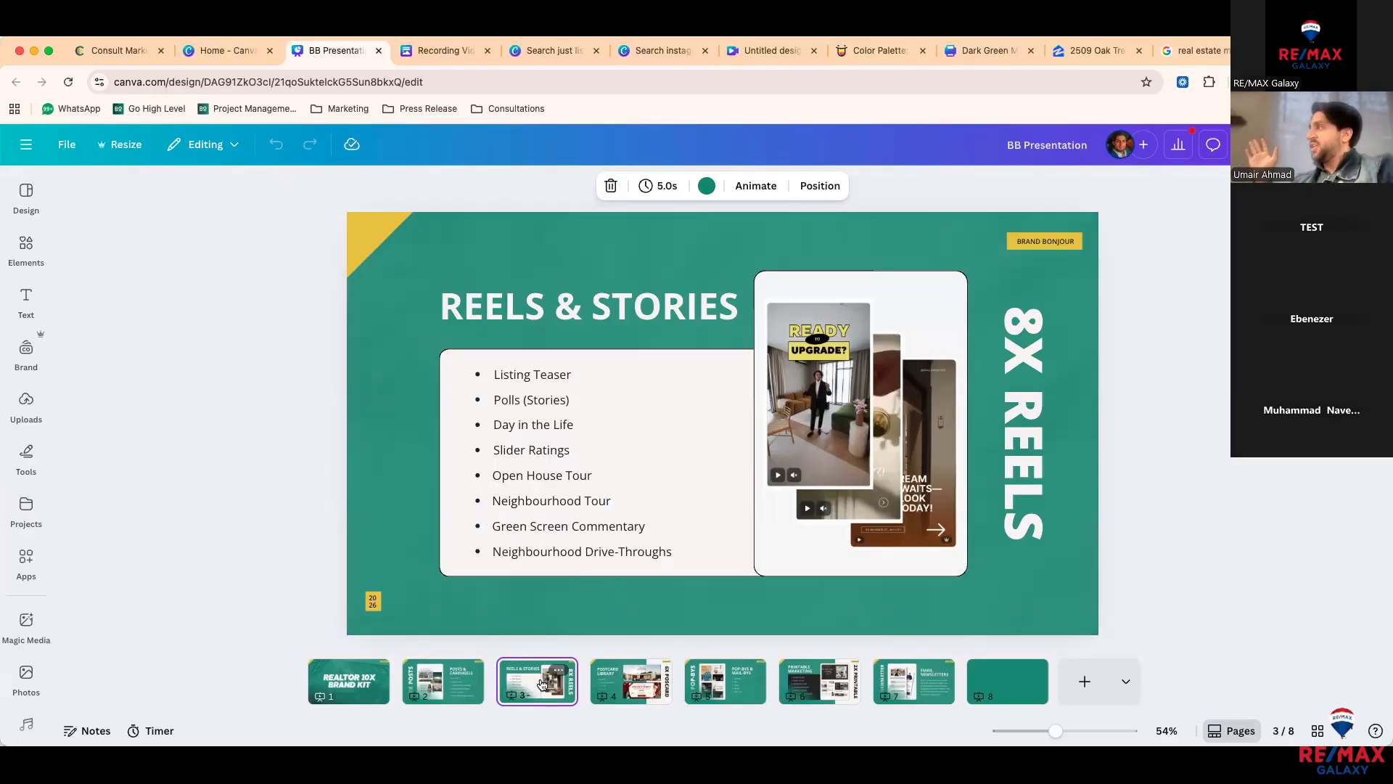
{"action": "left_click", "coordinate": [639, 698]}
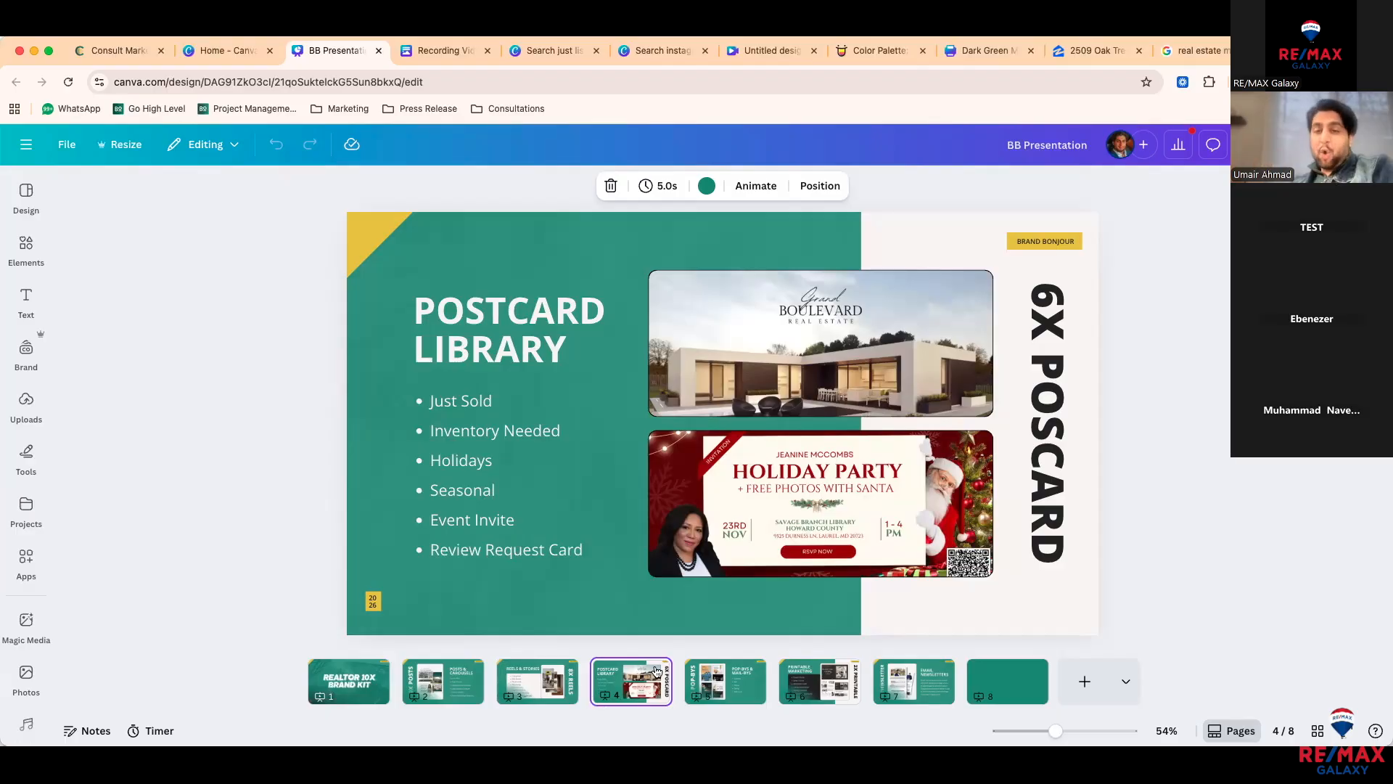
Step: View 4X POP-BYS, Printable Marketing and Email Newsletters, ending on the blank green page 8
{"action": "left_click", "coordinate": [714, 682]}
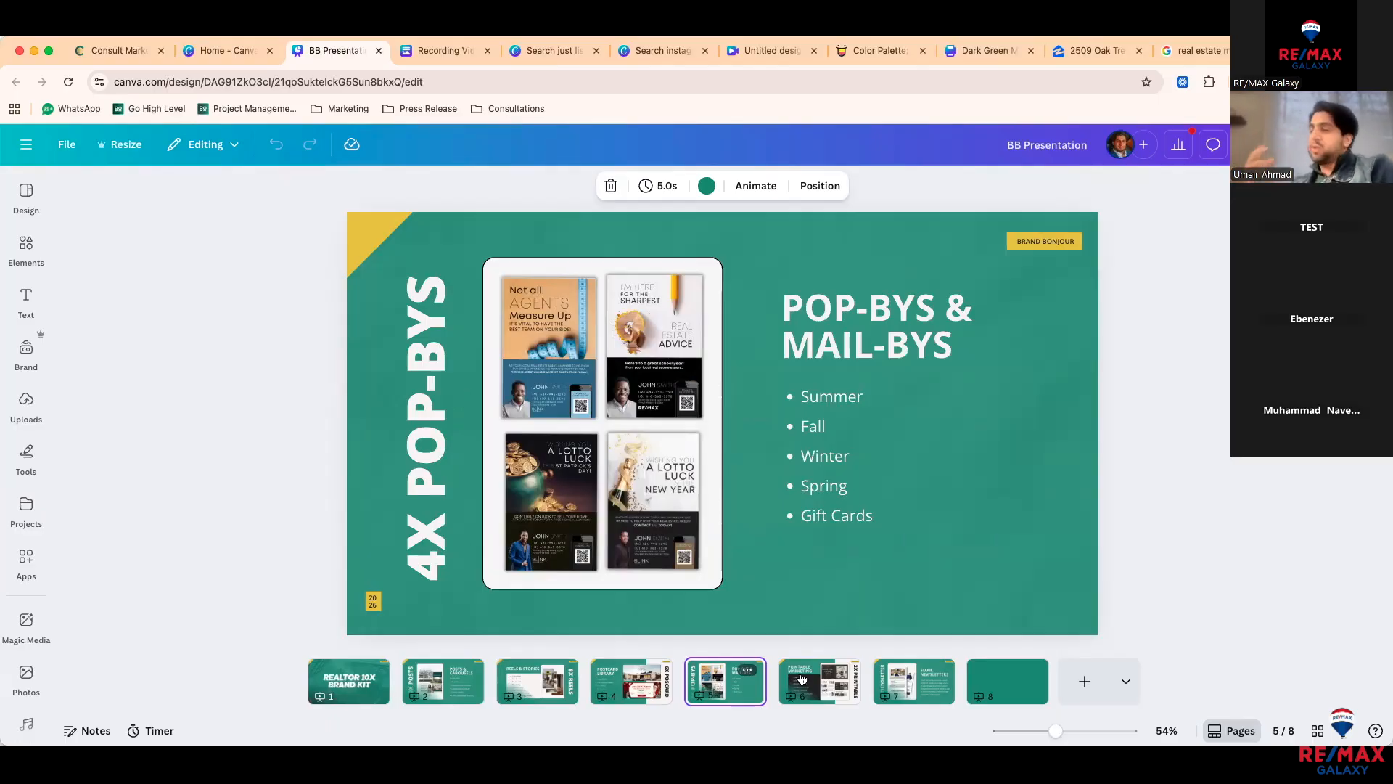
{"action": "left_click", "coordinate": [834, 689]}
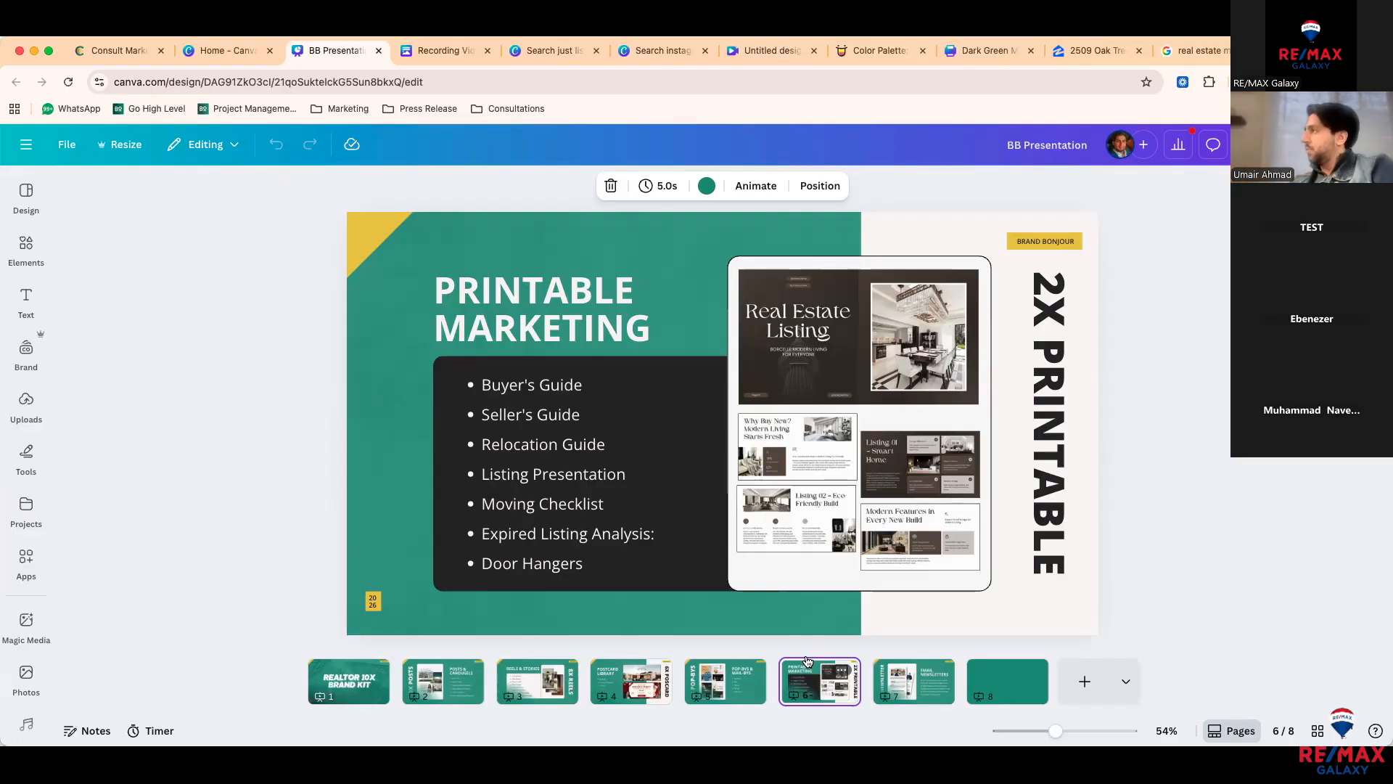
{"action": "left_click", "coordinate": [924, 684]}
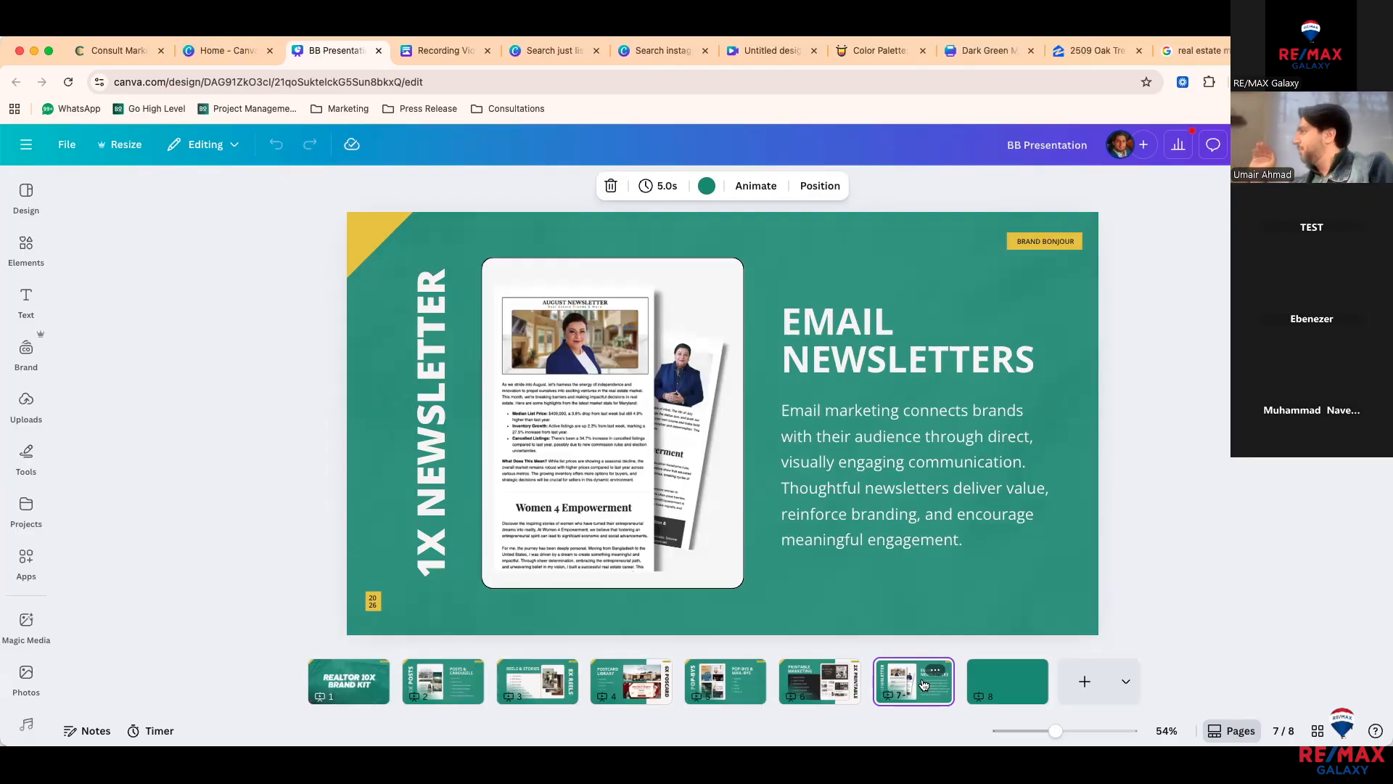
{"action": "left_click", "coordinate": [991, 691]}
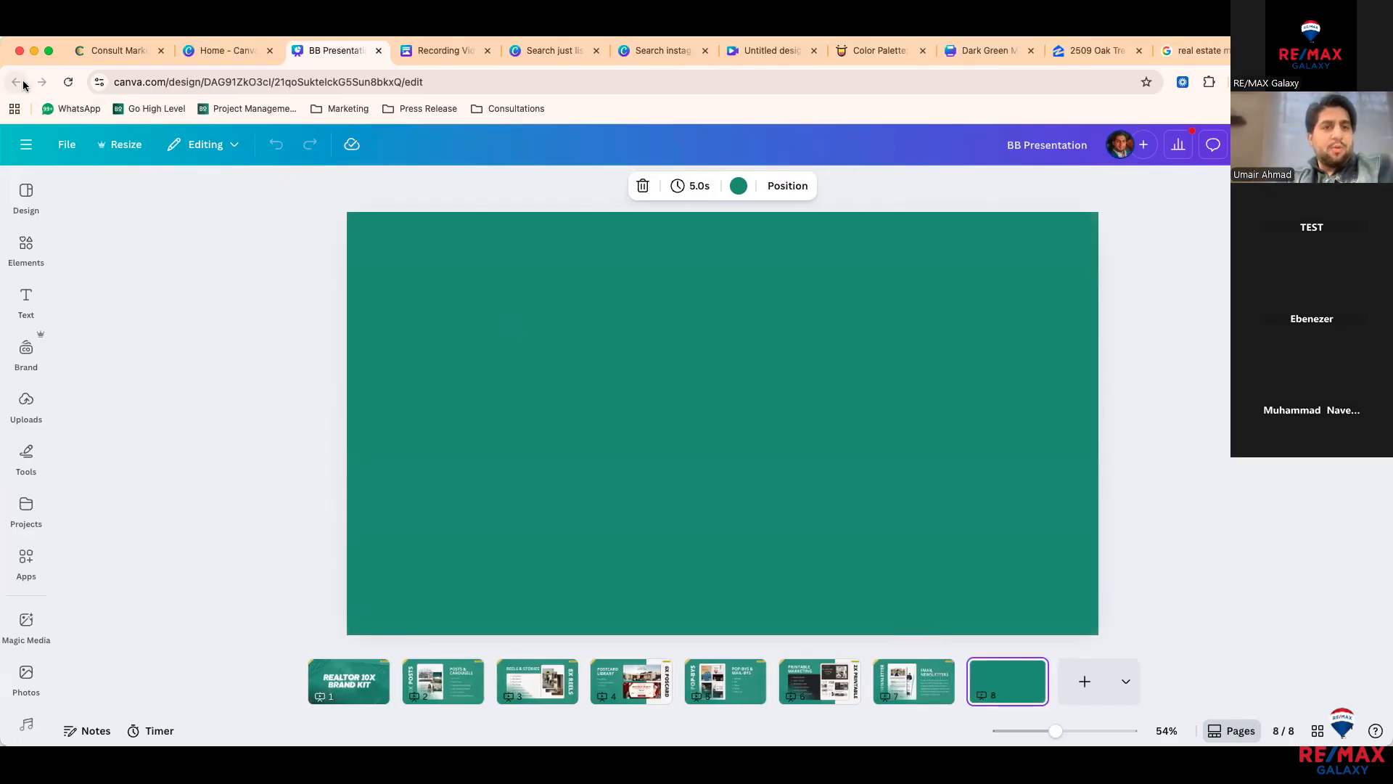
Step: Return from BB Presentation to Canva Home and scroll down to the Recents list
{"action": "left_click", "coordinate": [27, 144]}
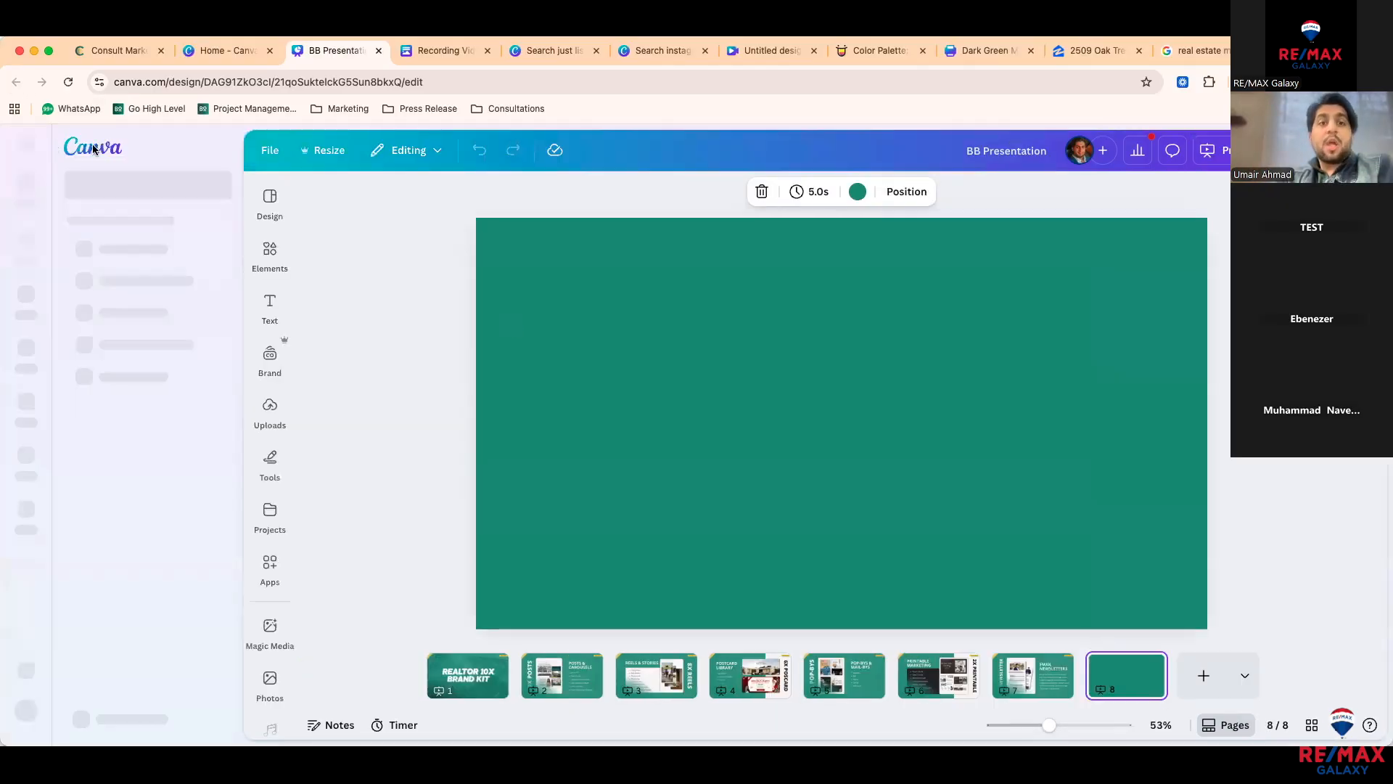
{"action": "left_click", "coordinate": [86, 157]}
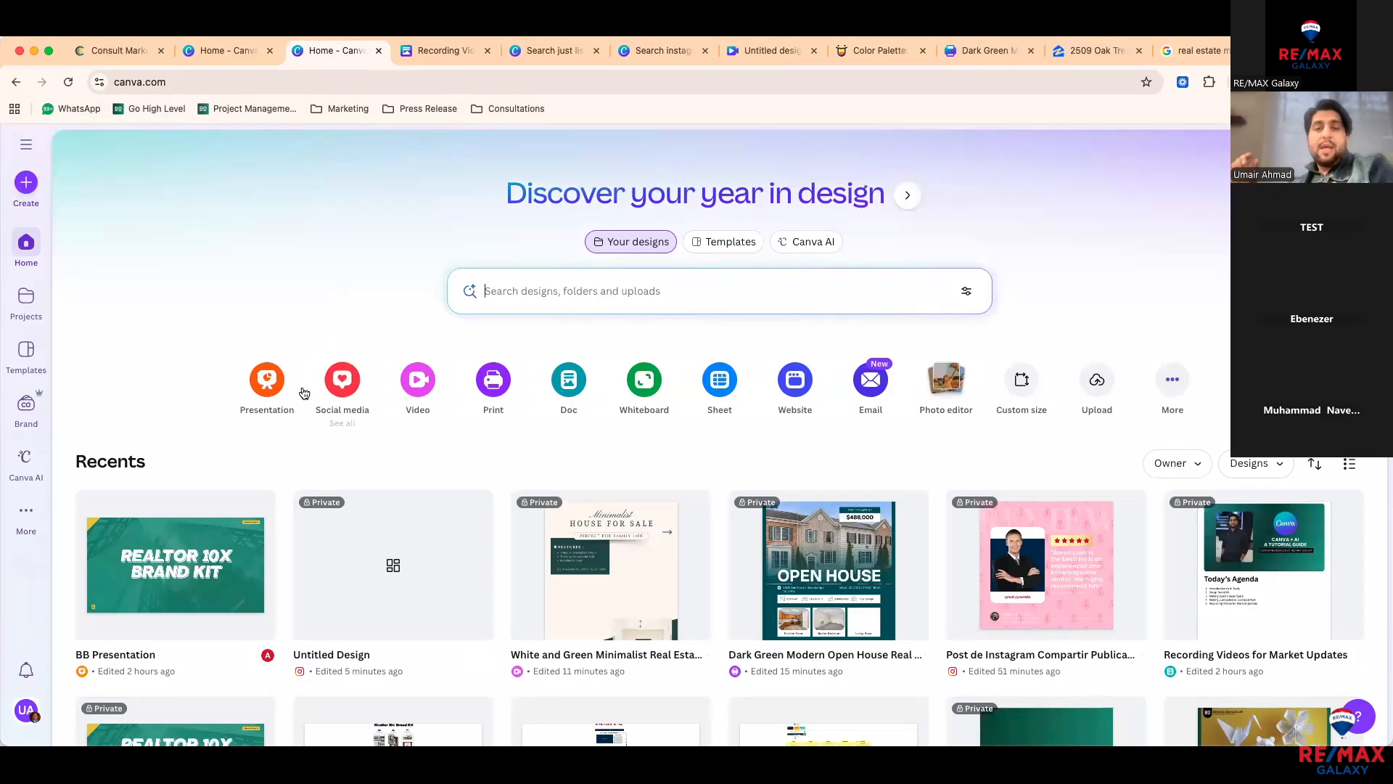
{"action": "scroll", "coordinate": [320, 457], "scroll_direction": "down", "scroll_amount": 2}
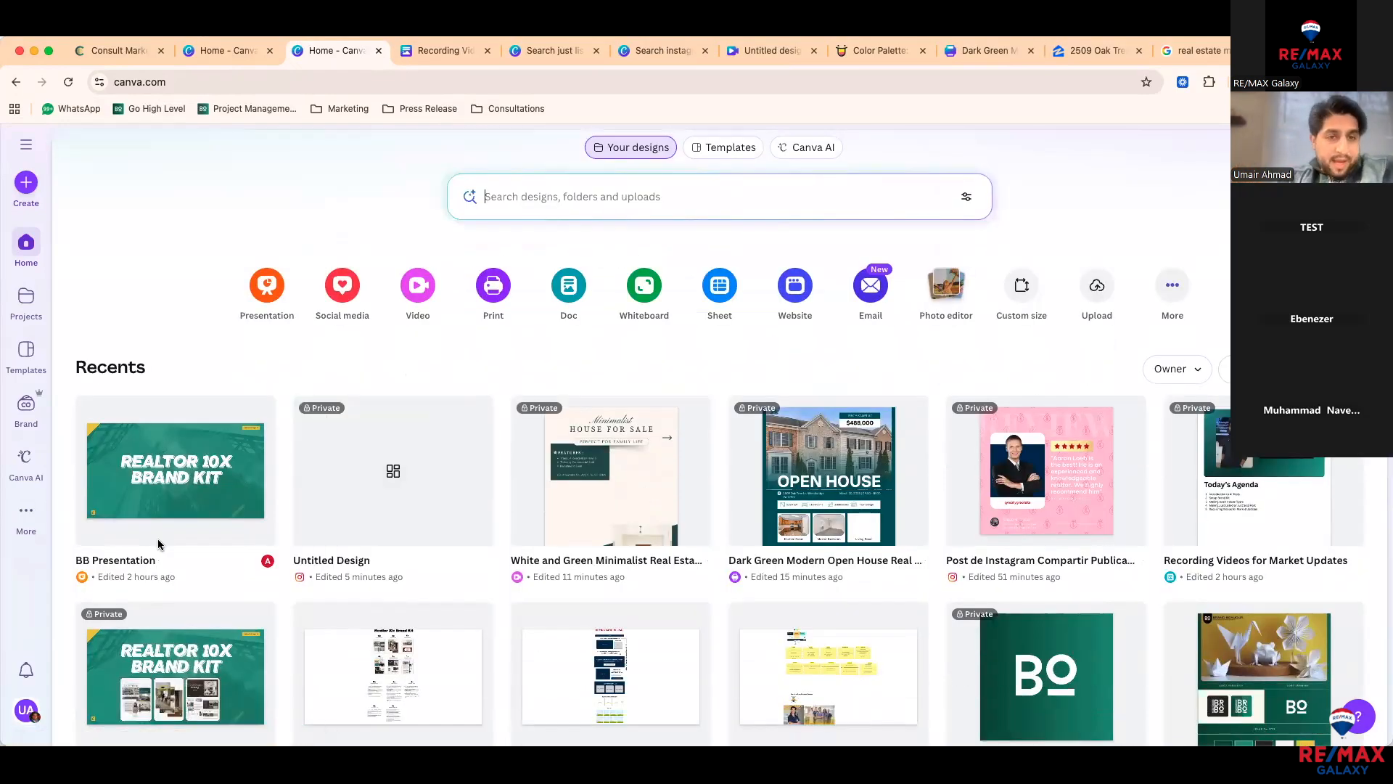
Step: Open the Realtor 10X Brand Kit deck and go to page 8, the 2026 New Year Deal ($1200 struck through, $360)
{"action": "left_click", "coordinate": [219, 690]}
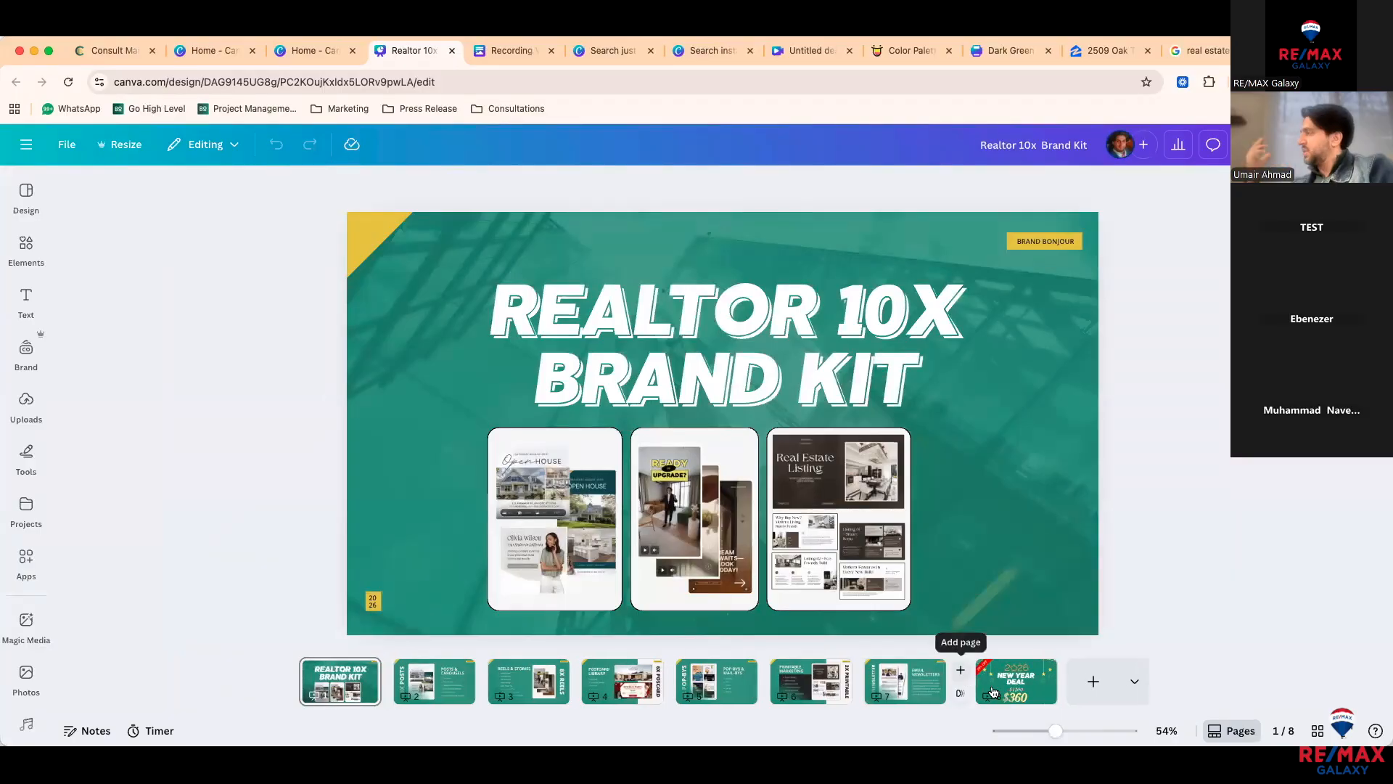
{"action": "left_click", "coordinate": [993, 691]}
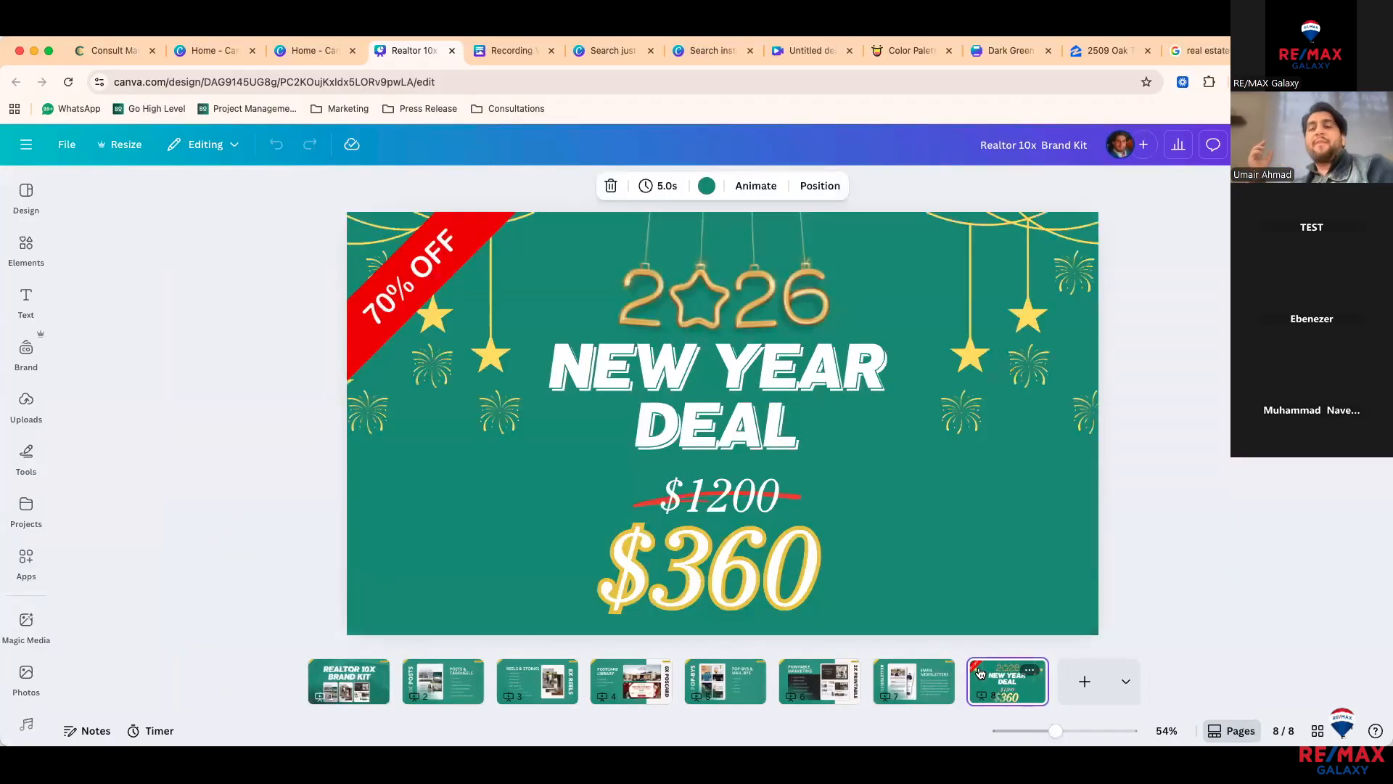